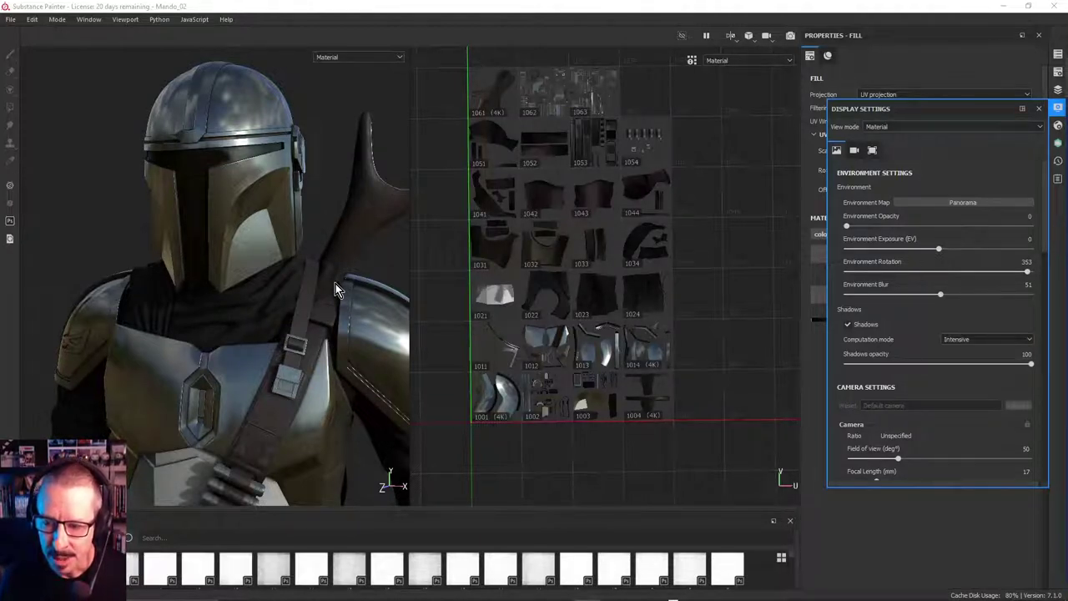
Examine the helmet's metal from the front, side and back, turning the environment lighting to a rotation of 77
left_click_drag(350, 310, 257, 291, "alt")
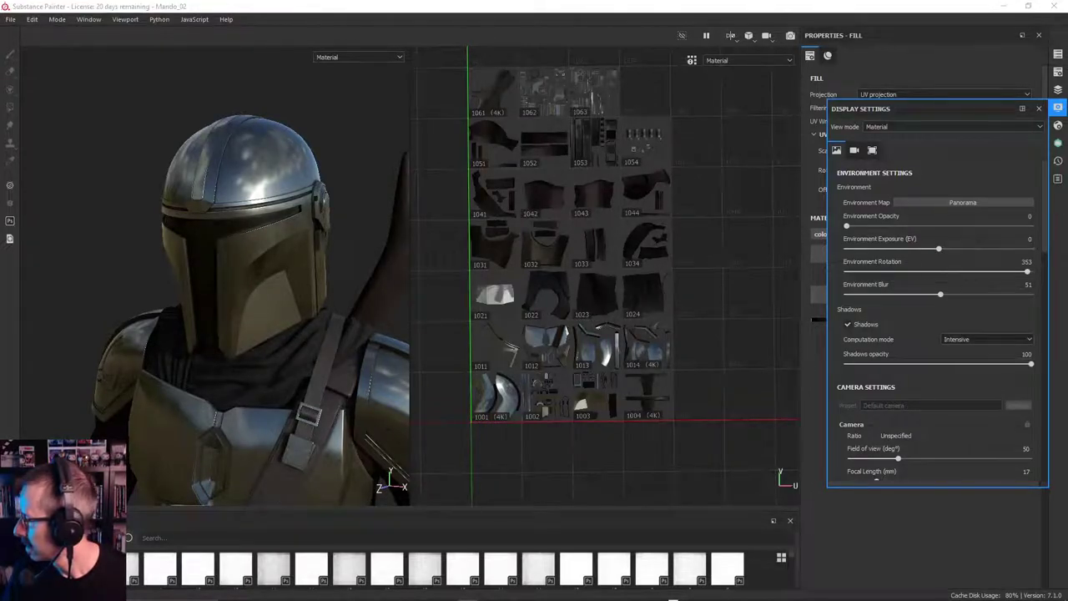
key("alt+Tab")
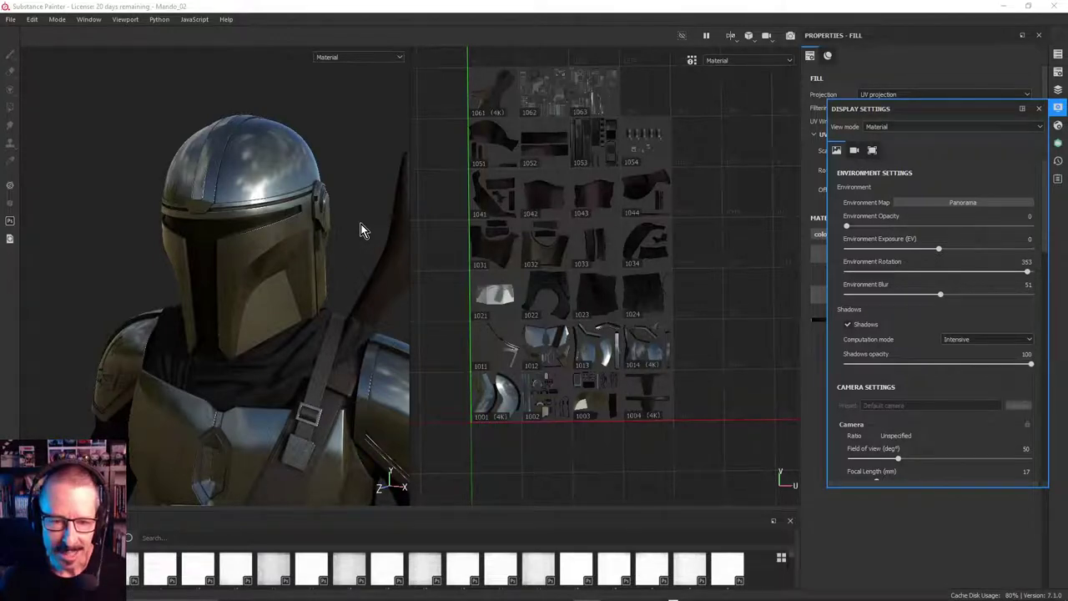
right_click_drag(286, 185, 403, 172, "alt")
left_click_drag(334, 167, 171, 164, "alt")
middle_click_drag(259, 201, 192, 197, "alt")
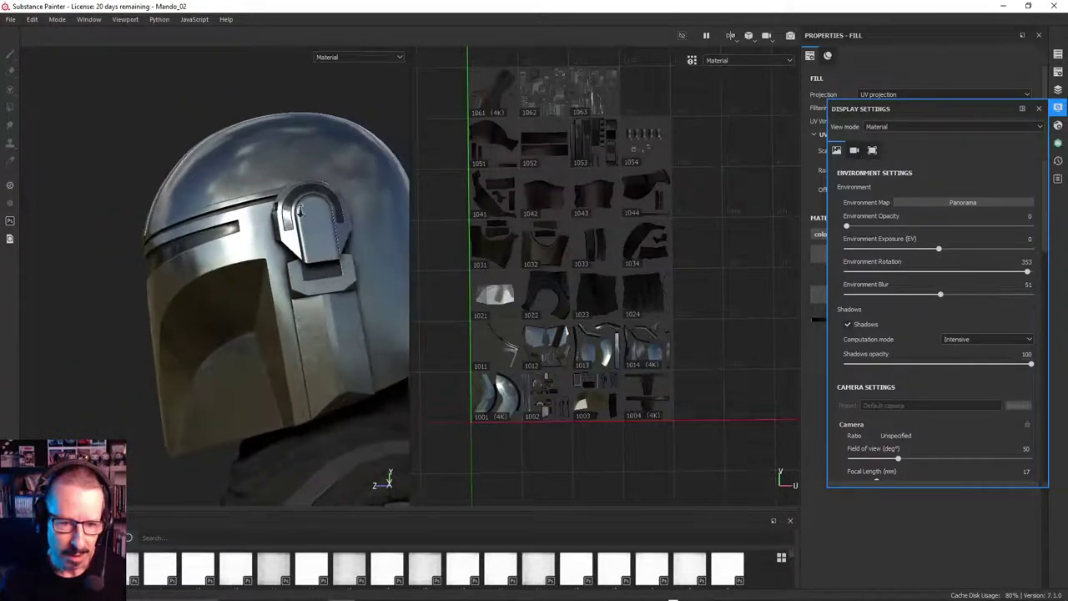
right_click_drag(217, 209, 271, 233, "alt")
left_click_drag(258, 250, 173, 239, "alt")
right_click_drag(173, 238, 214, 208, "shift")
scroll(214, 214, "up", 5)
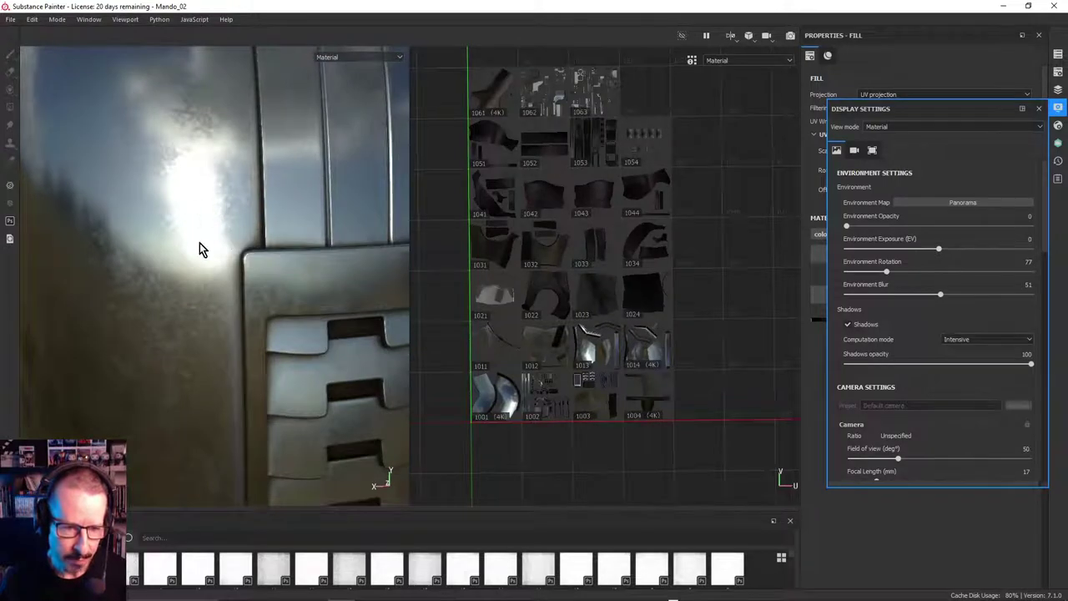
Examine the surface smudges beside the helmet's rear vents and the reflections around the visor, with the environment rotation at 7
left_click_drag(201, 245, 229, 219, "alt")
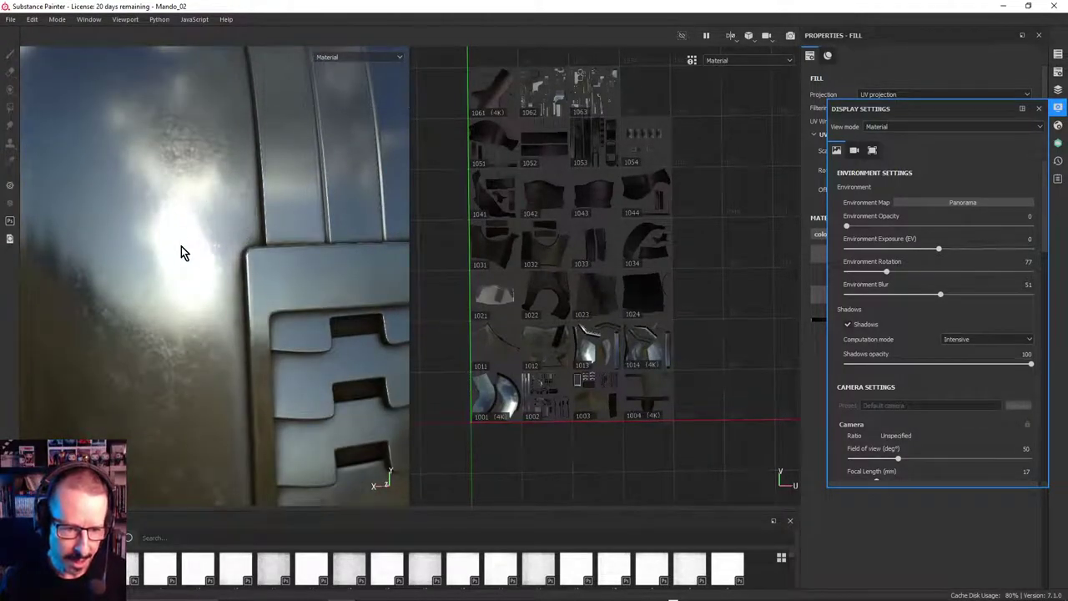
left_click_drag(181, 246, 282, 221, "alt")
right_click_drag(282, 221, 390, 207, "alt")
mouse_move(335, 242)
left_mouse_down("alt")
mouse_move(324, 264)
mouse_move(337, 235)
mouse_move(272, 236)
mouse_move(284, 268)
mouse_move(293, 226)
mouse_move(212, 217)
mouse_move(254, 226)
mouse_move(242, 229)
mouse_move(231, 231)
mouse_move(234, 208)
mouse_move(248, 209)
mouse_move(246, 275)
mouse_move(329, 255)
mouse_move(340, 230)
left_mouse_up("alt")
right_click_drag(340, 229, 193, 249, "alt")
middle_click_drag(192, 250, 217, 231, "alt")
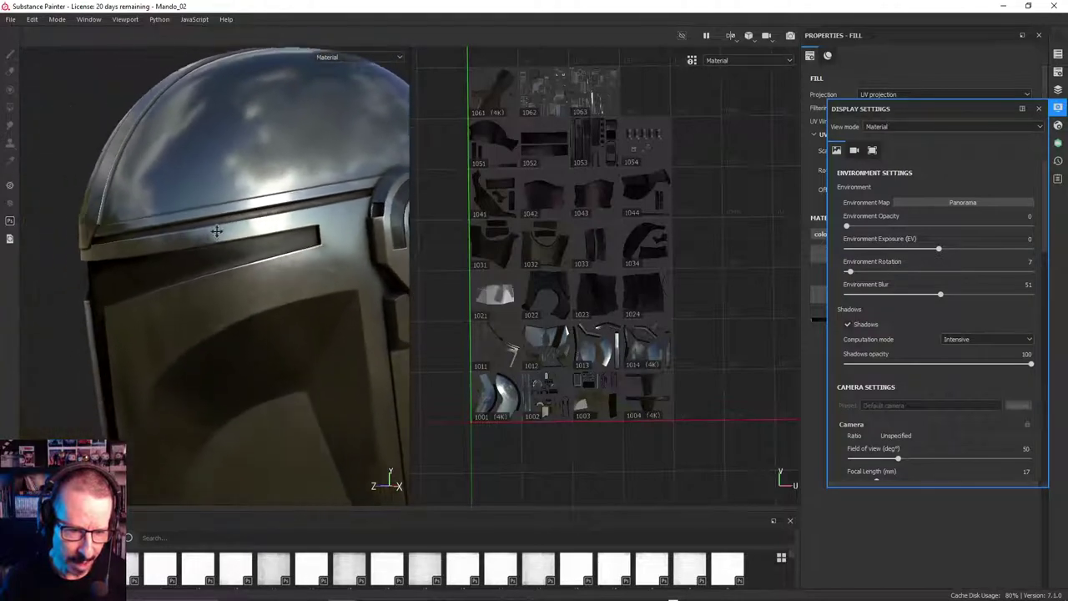
left_click_drag(217, 232, 296, 283, "alt")
mouse_move(292, 280)
right_mouse_down("alt")
mouse_move(247, 243)
mouse_move(298, 281)
right_mouse_up("alt")
mouse_move(298, 281)
left_mouse_down("alt")
mouse_move(286, 269)
mouse_move(295, 273)
left_mouse_up("alt")
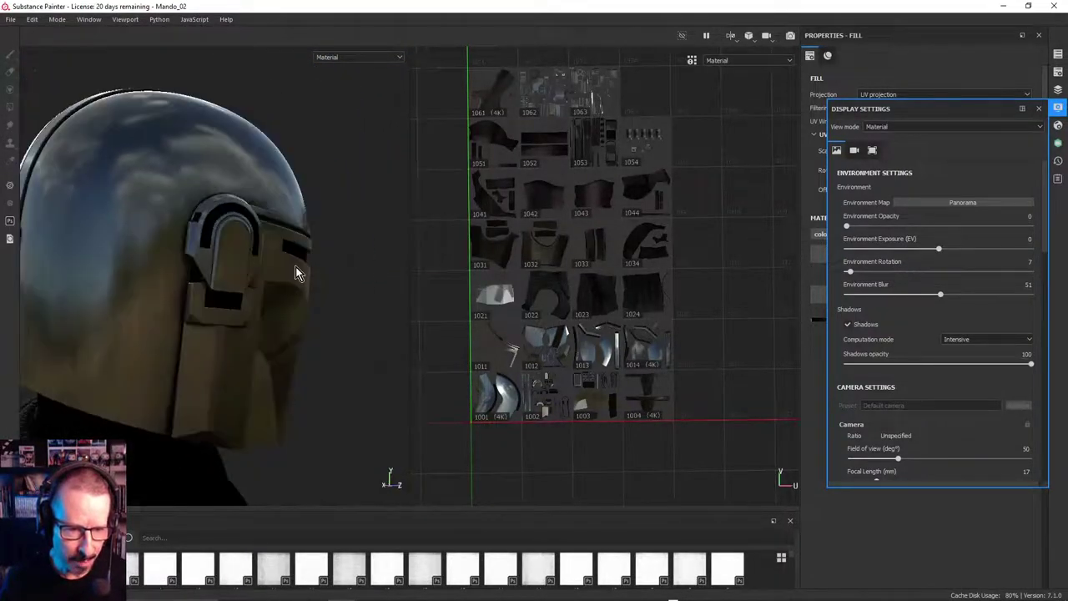
Examine the helmet's ear piece and dome reflections with the environment rotated to 180
middle_click_drag(296, 267, 302, 285, "alt")
right_click_drag(289, 245, 357, 242, "shift")
left_click_drag(350, 251, 237, 294, "alt")
right_click_drag(293, 302, 407, 269, "alt")
left_click_drag(288, 272, 335, 187, "alt")
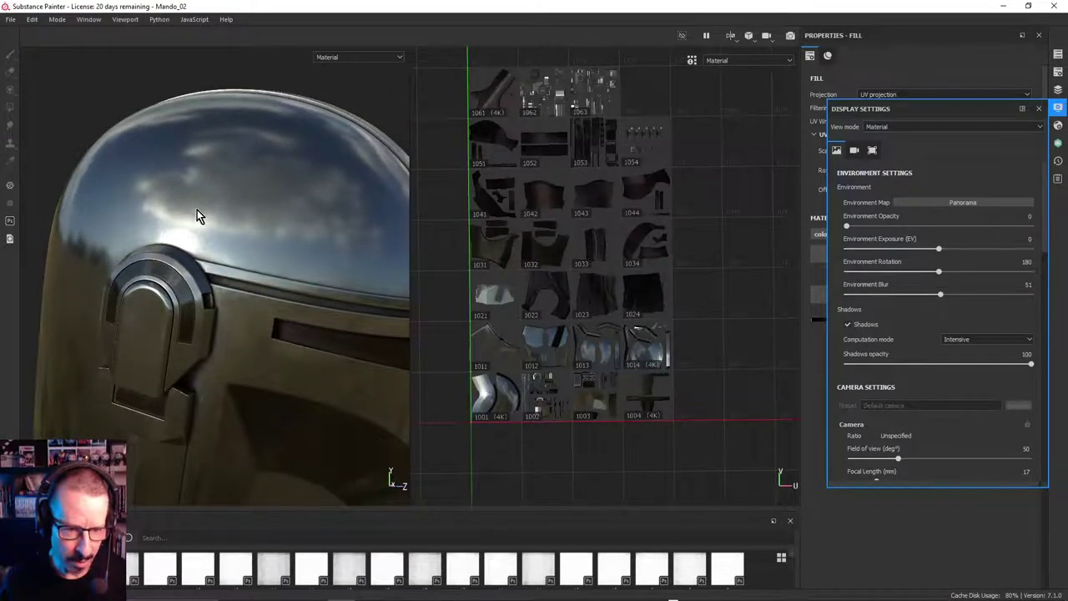
left_click_drag(197, 215, 216, 294, "alt")
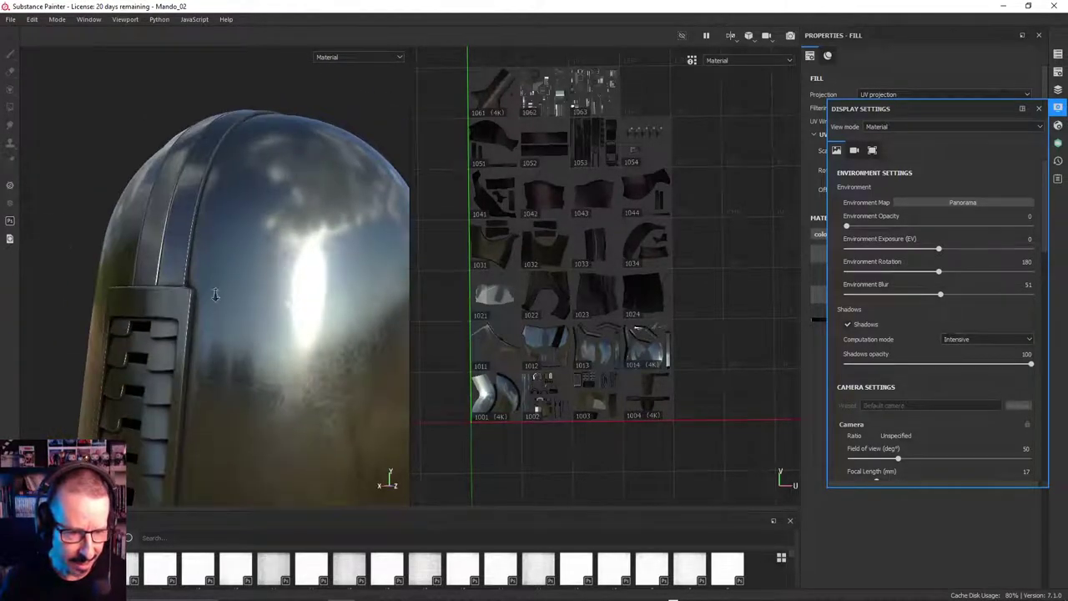
Inspect the back of the helmet under changing light, rotating the environment to 254 and finally to 99
right_click_drag(216, 294, 222, 304, "alt")
left_click_drag(222, 304, 305, 291, "alt")
right_click_drag(203, 279, 372, 300, "shift")
left_click_drag(372, 301, 196, 295, "alt")
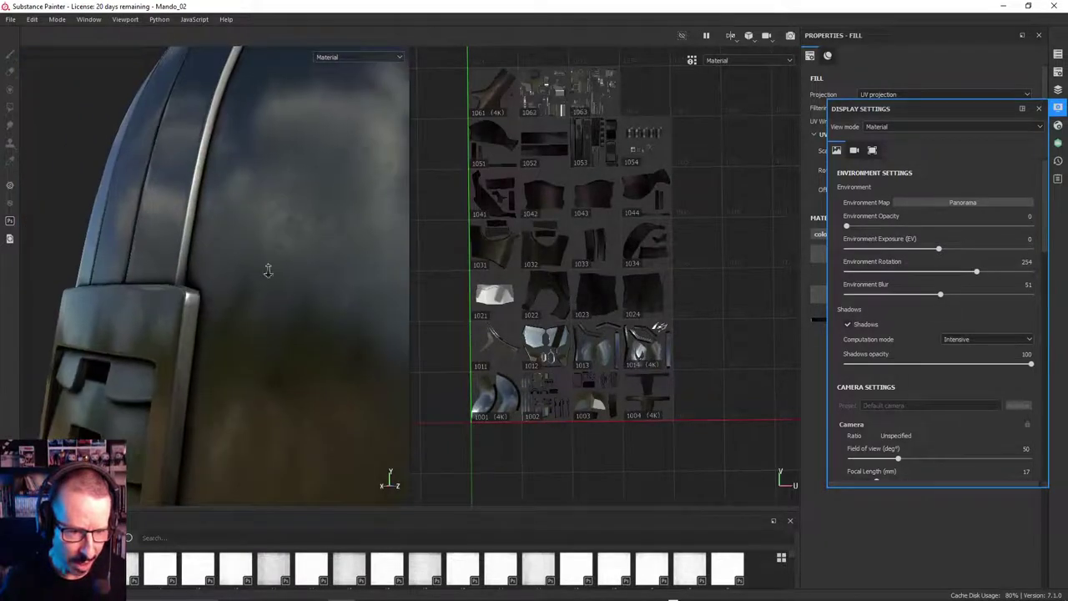
right_click_drag(268, 272, 338, 265, "alt")
right_click_drag(225, 270, 282, 260, "shift")
right_click_drag(293, 251, 65, 256, "alt")
left_click_drag(229, 284, 294, 293, "alt")
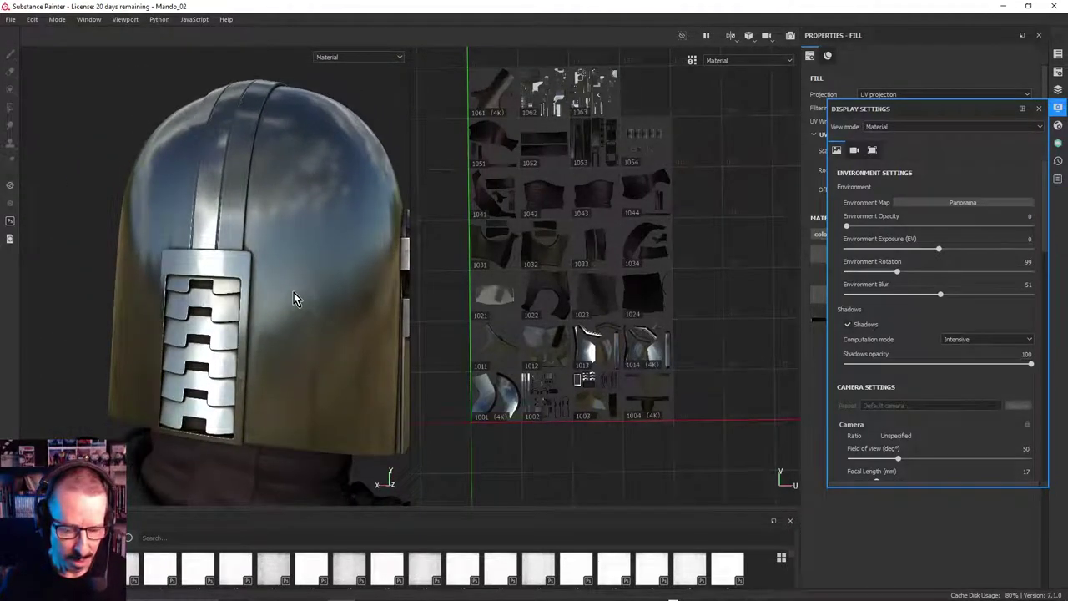
left_click_drag(224, 265, 303, 319, "alt")
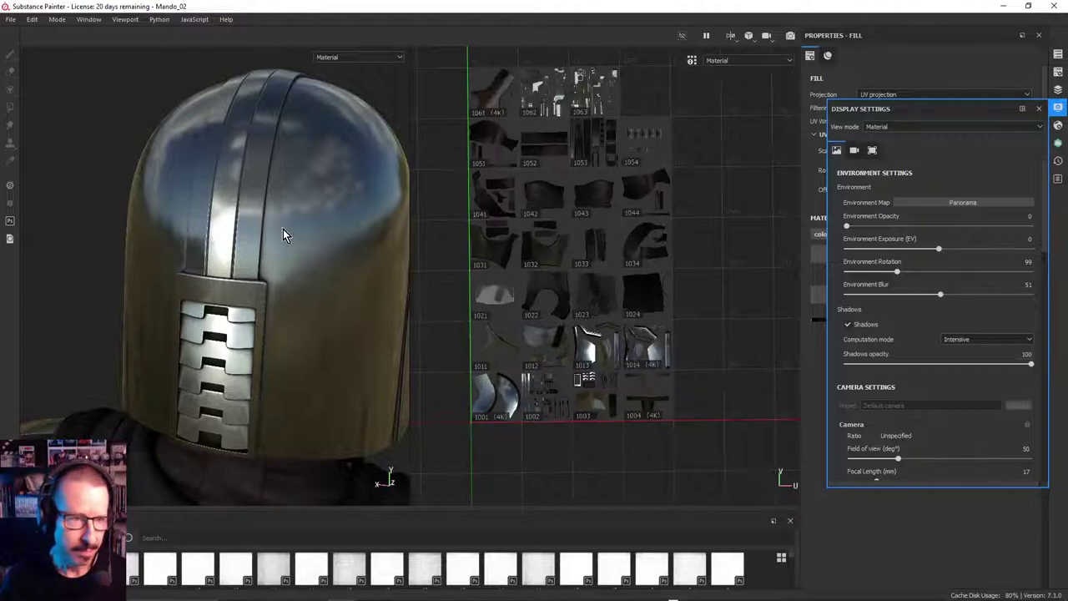
Examine the UV tile layout in the 2D view, focusing on the armour tiles 1001 to 1004 and 1011 to 1014
scroll(504, 370, "up", 3)
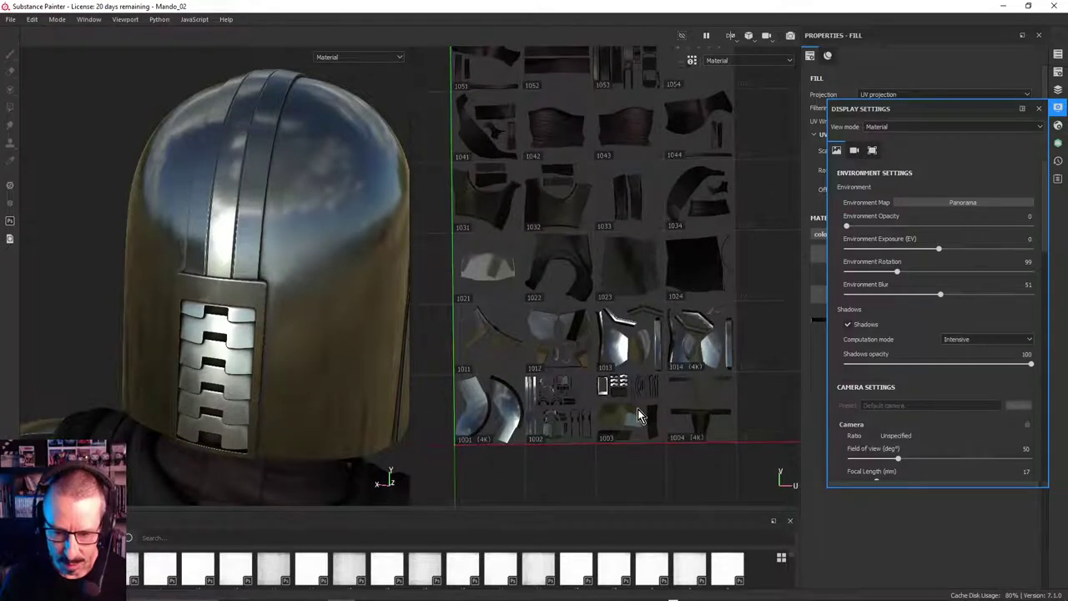
scroll(623, 416, "up", 3)
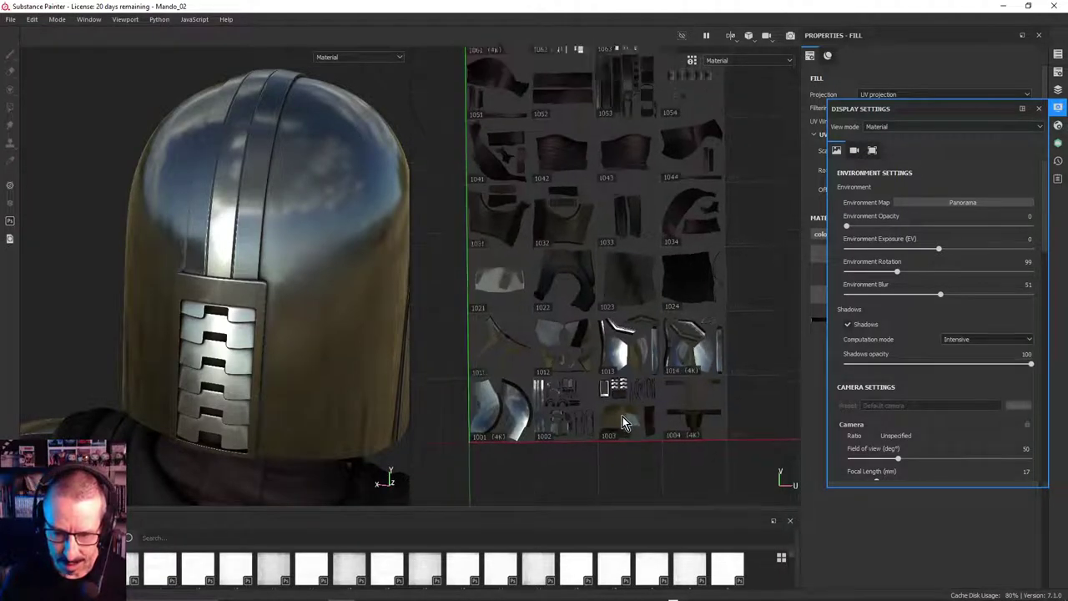
scroll(628, 386, "down", 1)
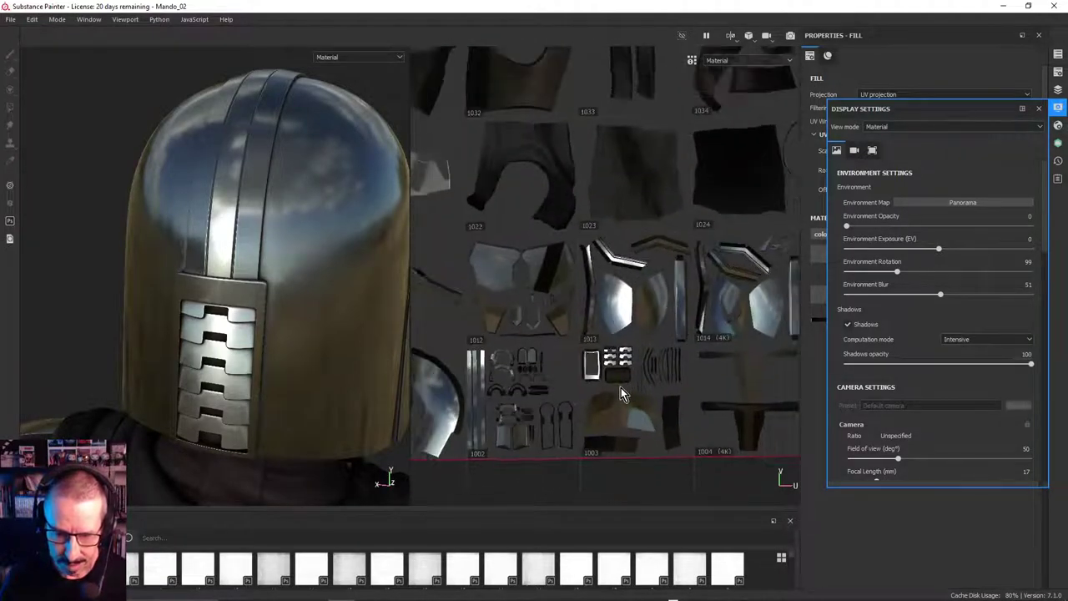
scroll(661, 396, "down", 2)
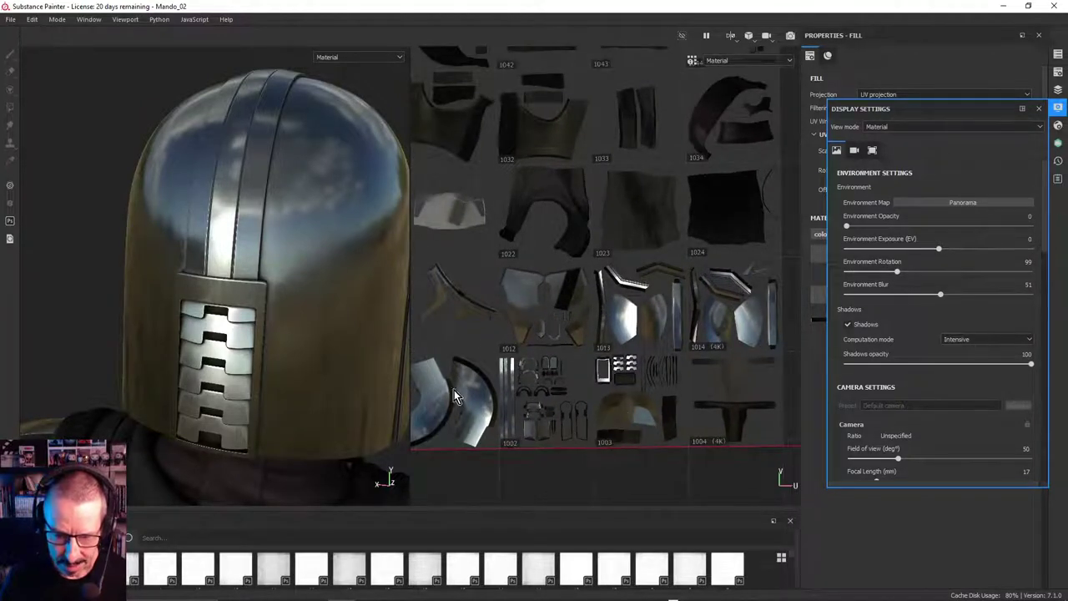
scroll(440, 417, "down", 3)
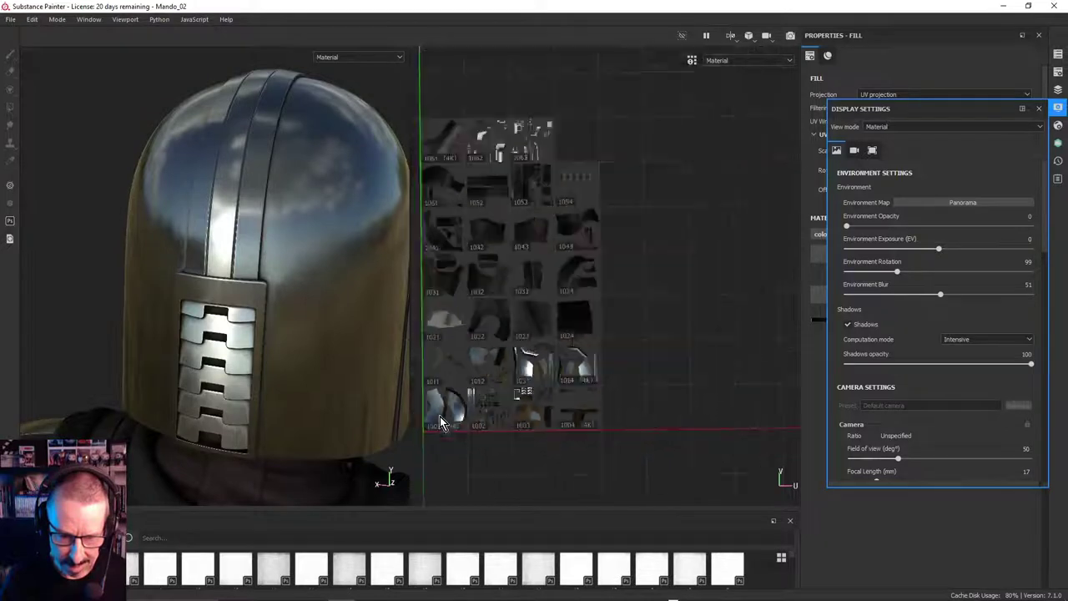
scroll(440, 414, "up", 5)
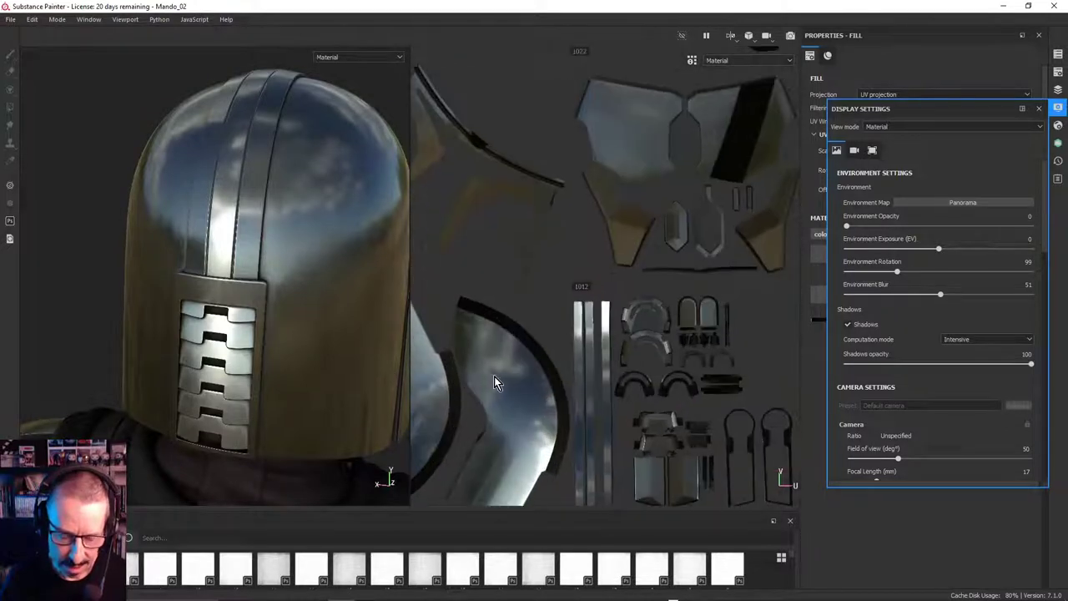
scroll(499, 377, "down", 3)
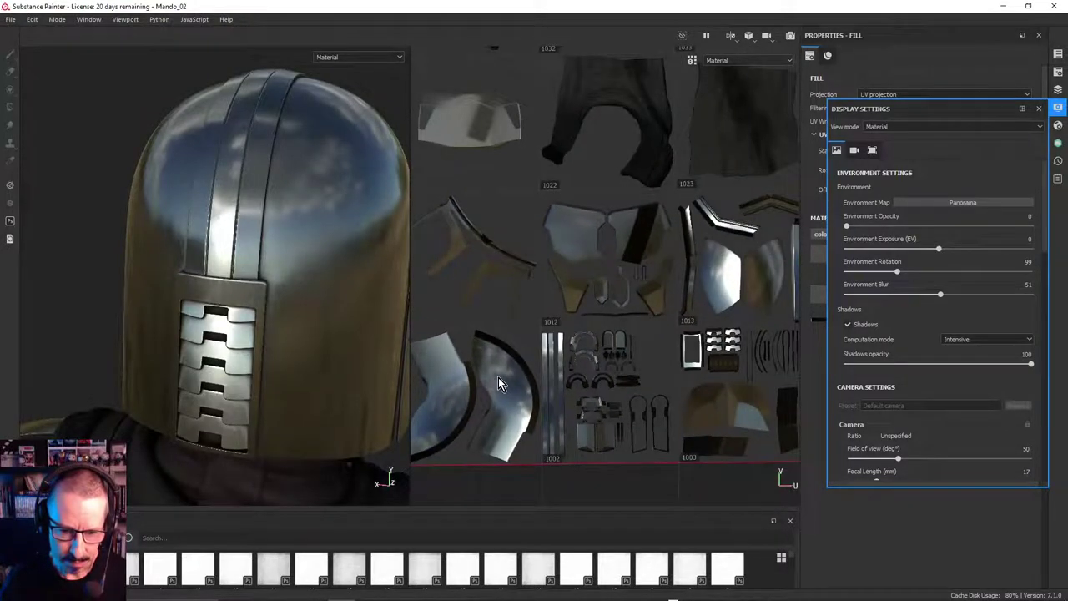
mouse_move(274, 320)
left_mouse_down("alt")
mouse_move(280, 305)
mouse_move(283, 332)
left_mouse_up("alt")
Review the UV tile workflow settings in the project configuration and close the dialog
left_click(32, 20)
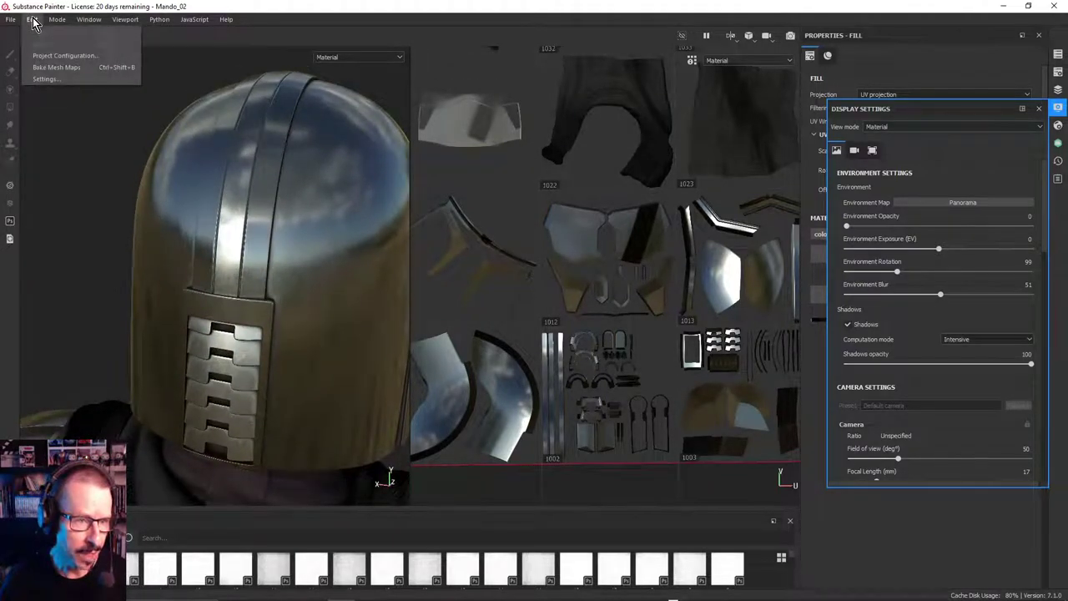
left_click(48, 54)
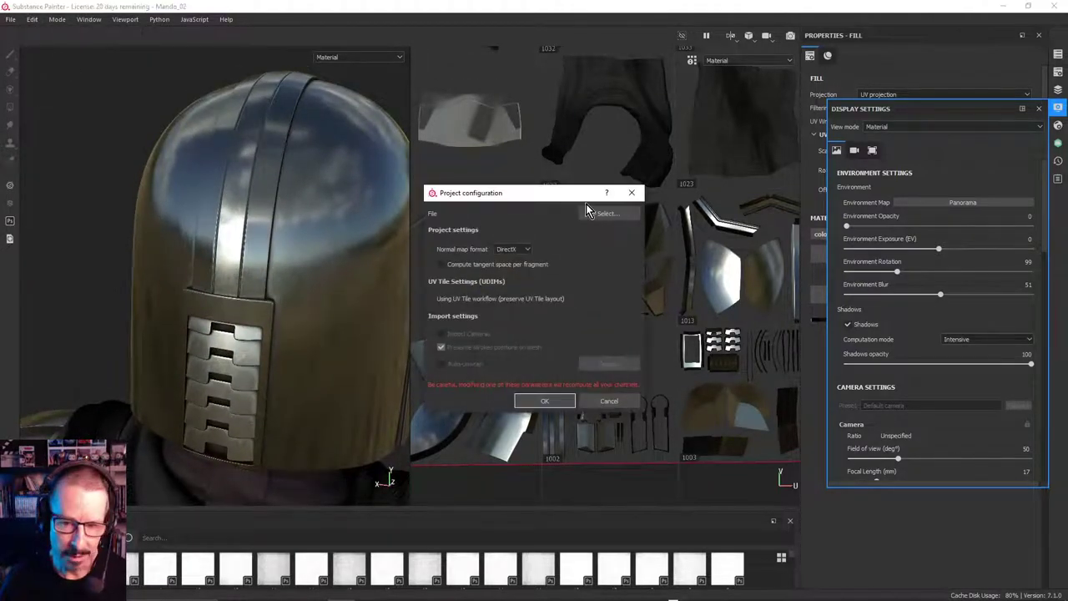
left_click_drag(557, 193, 550, 148)
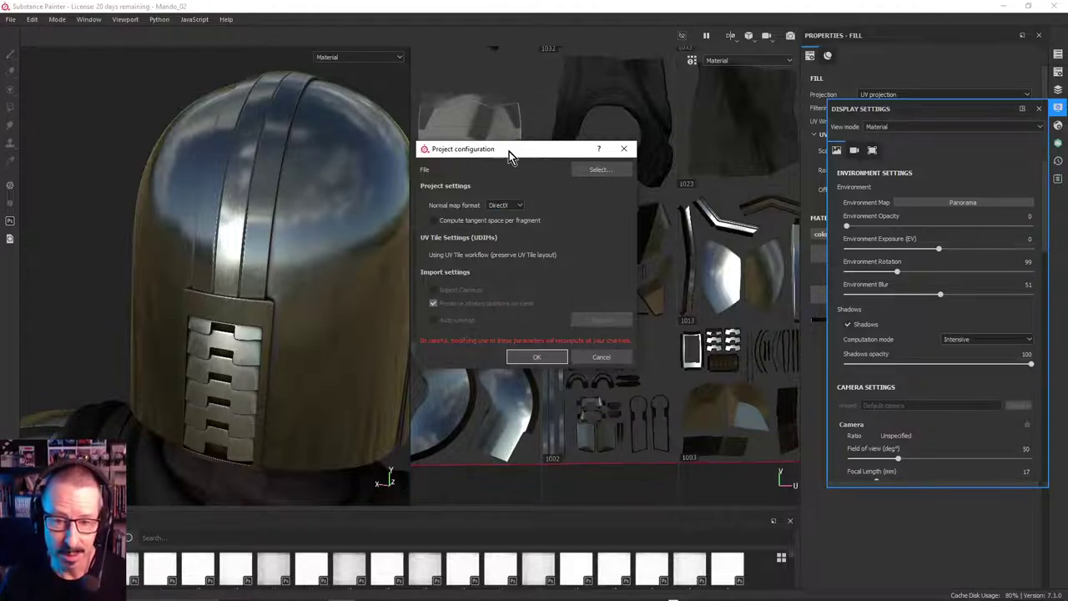
left_click_drag(509, 152, 519, 135)
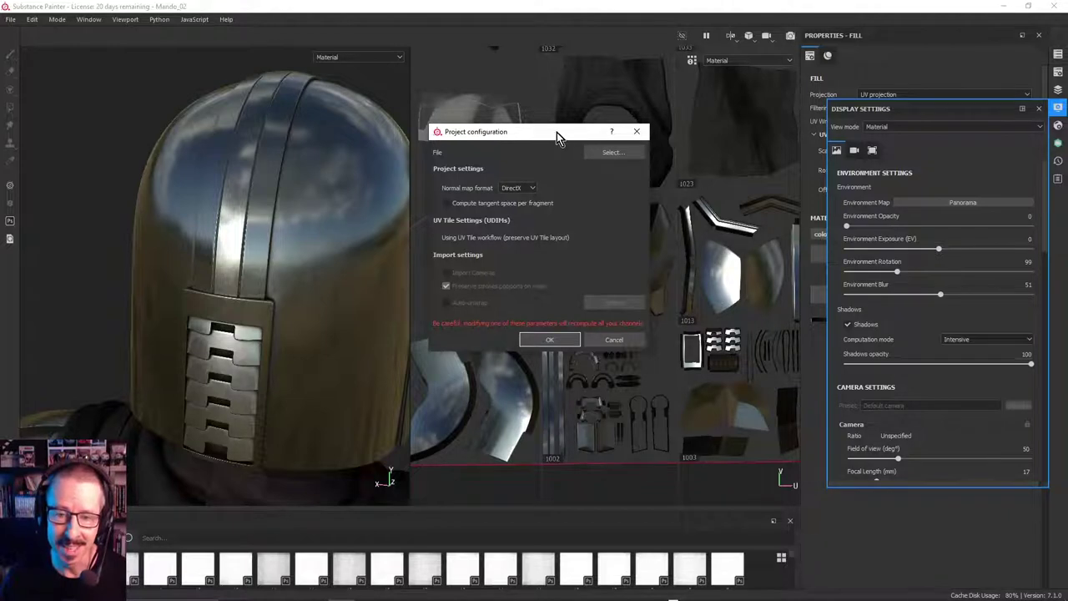
left_click_drag(557, 132, 564, 101)
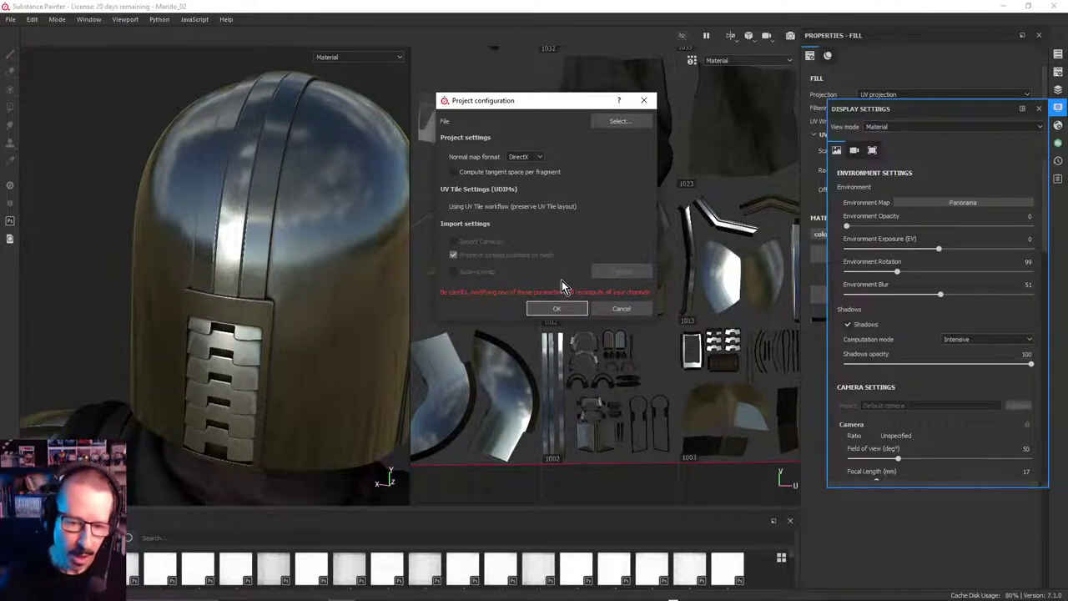
left_click_drag(526, 102, 533, 91)
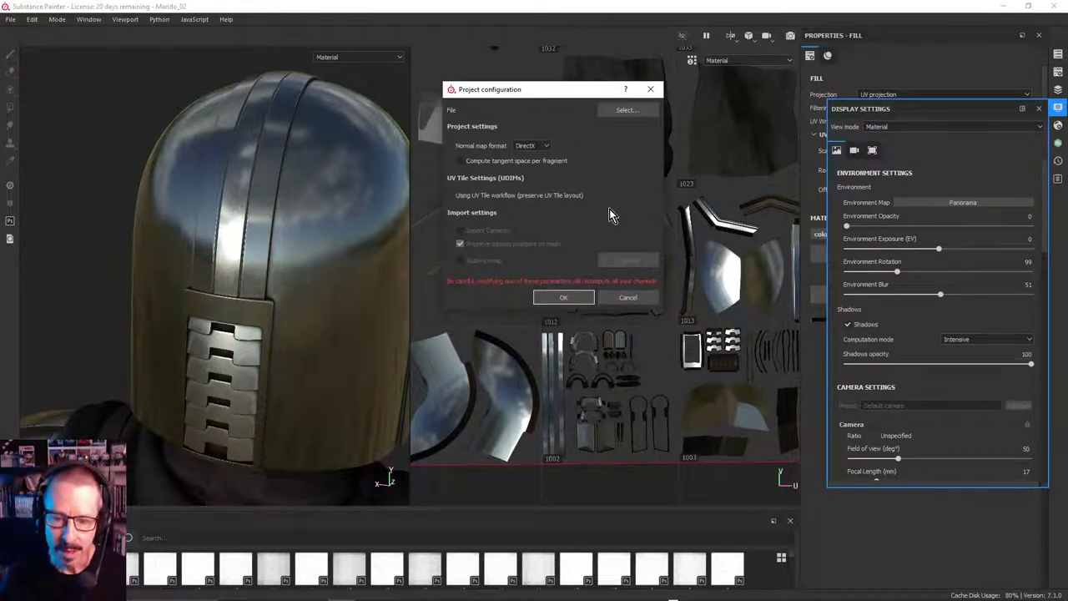
left_click(562, 298)
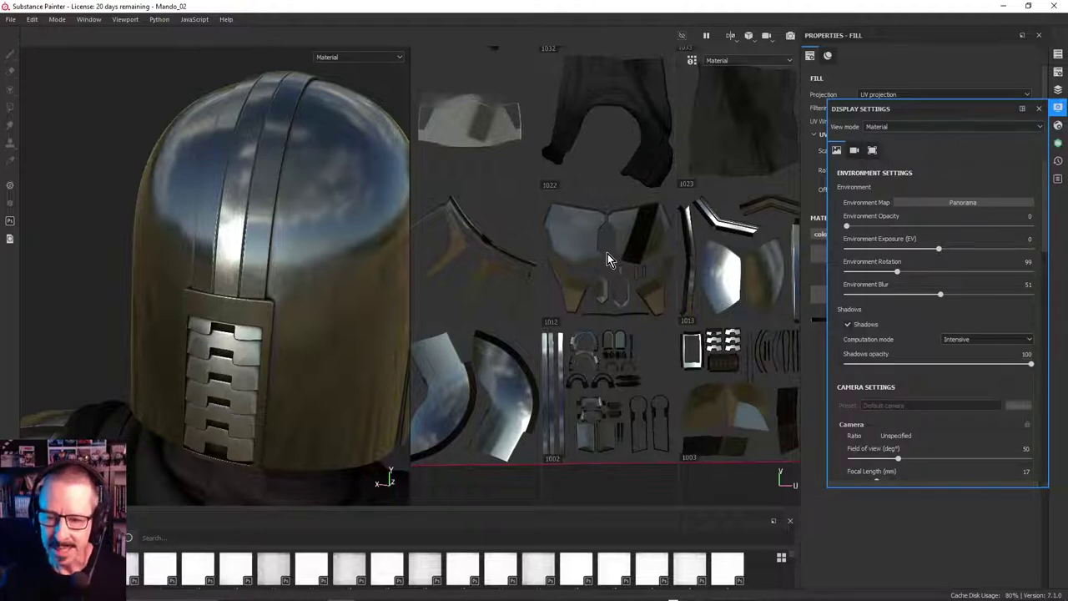
Hide the geometry excluded by the geometry mask and view the isolated armour and helmet from the front
scroll(609, 258, "down", 8)
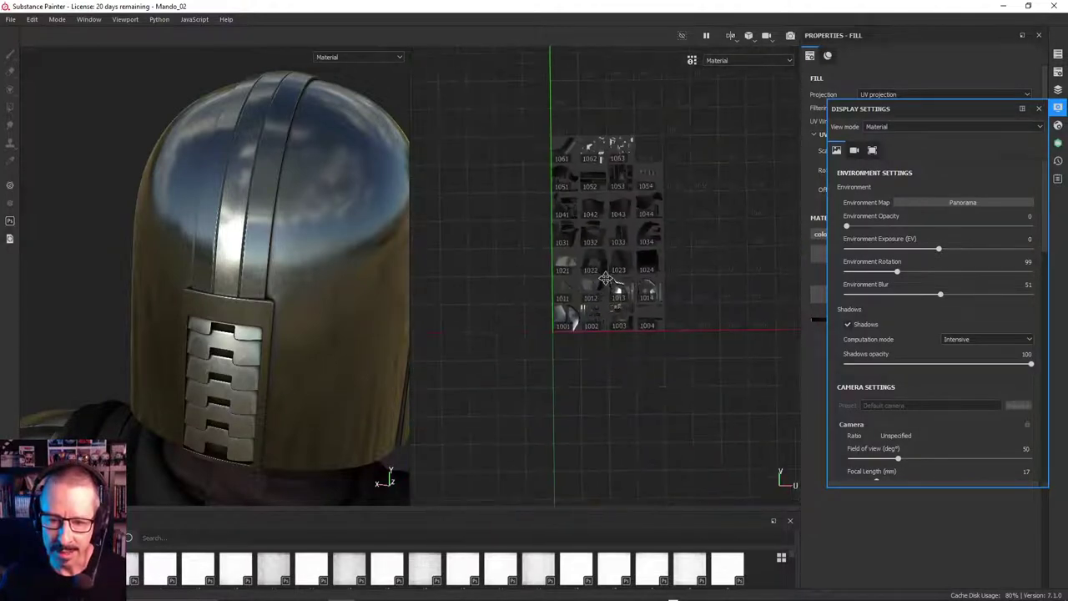
scroll(626, 219, "up", 4)
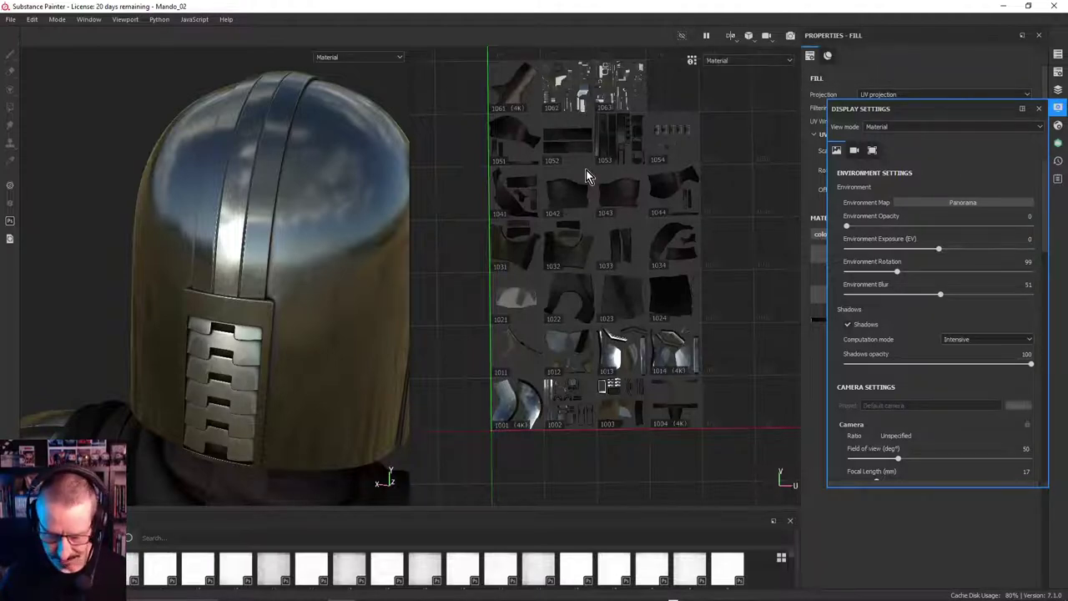
key("alt+h")
left_click_drag(374, 234, 302, 282, "alt")
right_click_drag(303, 282, 481, 304, "shift")
left_click_drag(260, 270, 254, 236, "alt")
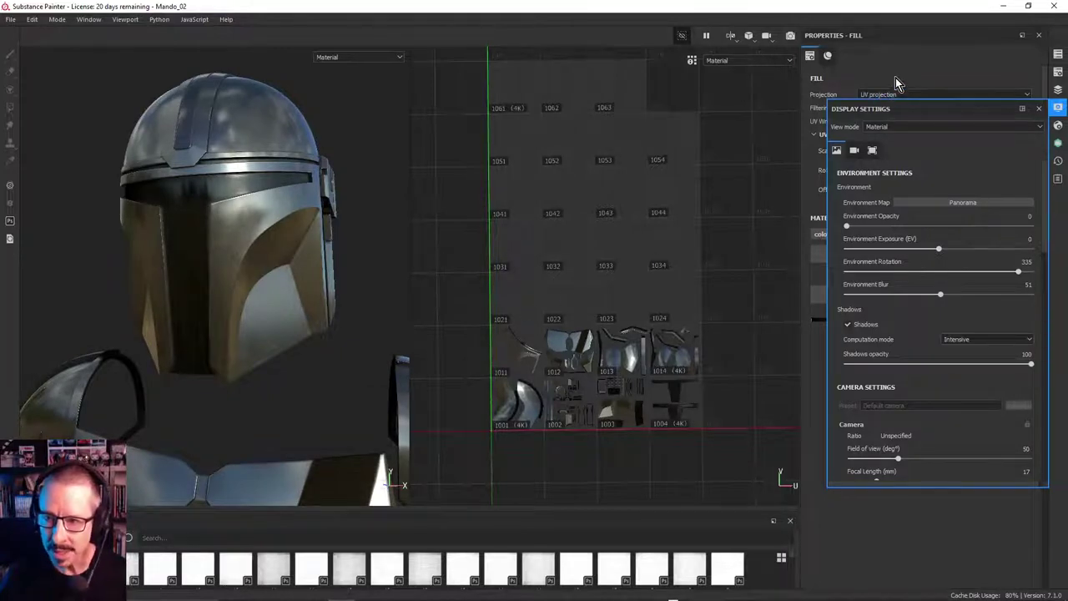
Review the Mando texture set's settings and its list of UV tiles, keeping the helmet in view
left_click(1059, 74)
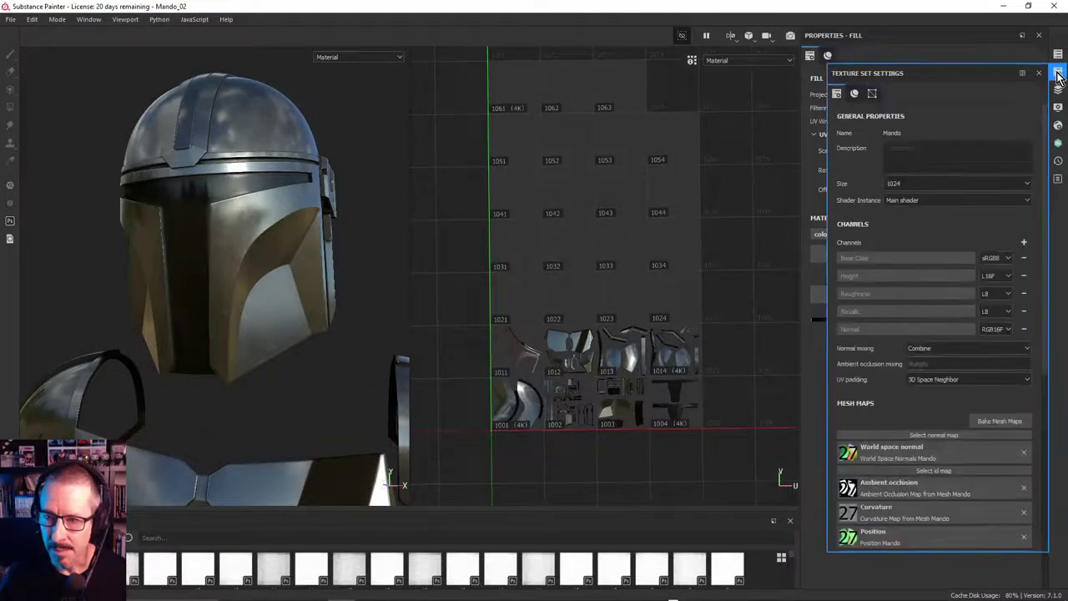
left_click(1059, 55)
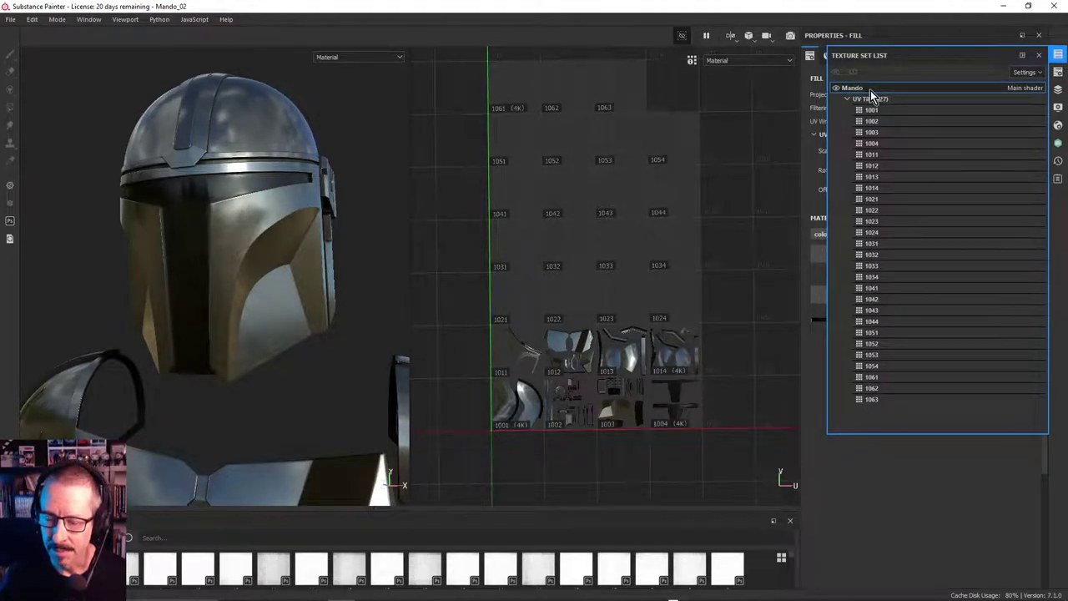
left_click_drag(242, 233, 236, 208, "alt")
middle_click_drag(237, 207, 244, 225, "alt")
scroll(270, 222, "up", 3)
left_click_drag(280, 230, 351, 218, "alt")
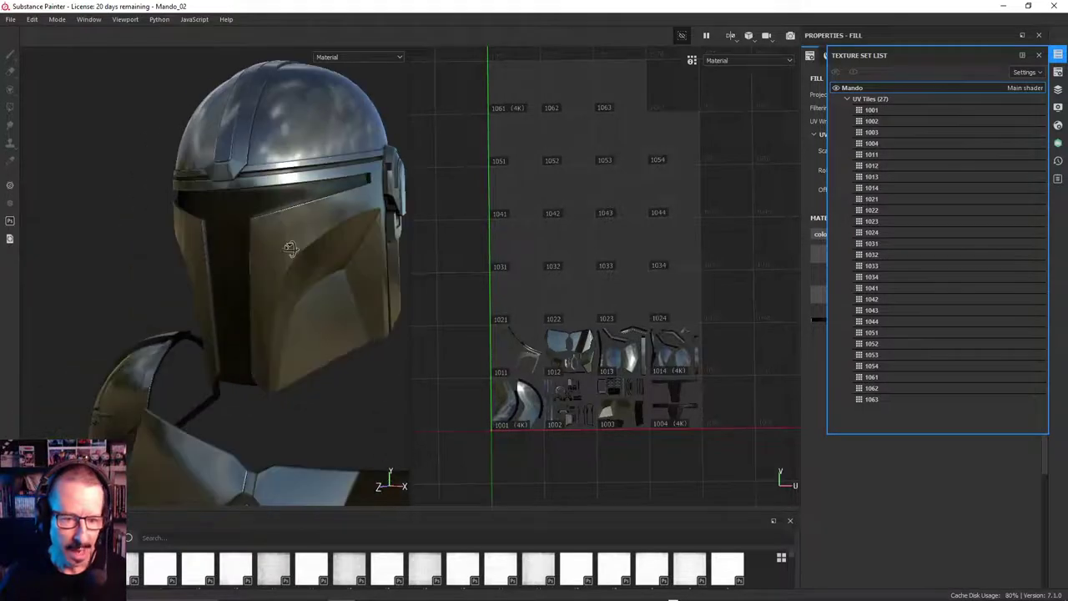
Show the excluded geometry again and open the layer stack with the helmet's side in view
left_click(682, 36)
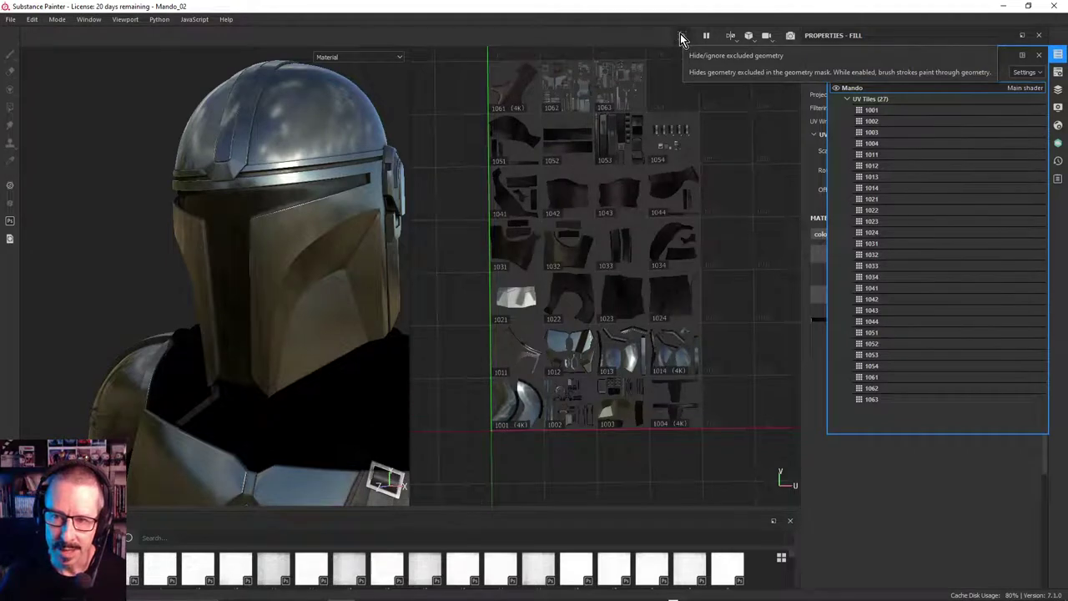
left_click_drag(336, 245, 226, 239, "alt")
scroll(315, 248, "up", 3)
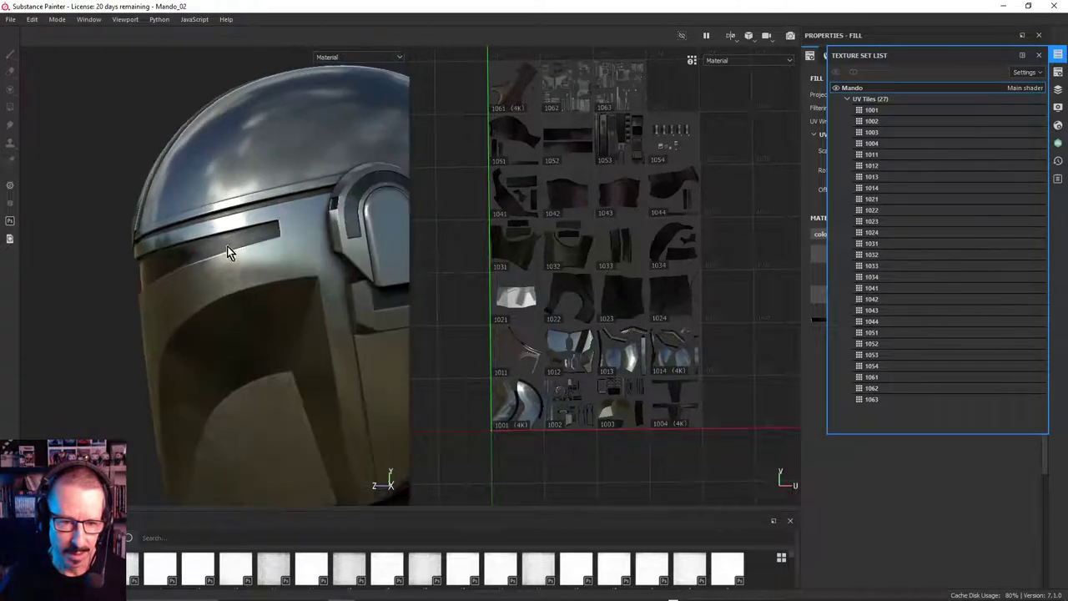
left_click(1058, 89)
right_click_drag(207, 232, 200, 276, "alt")
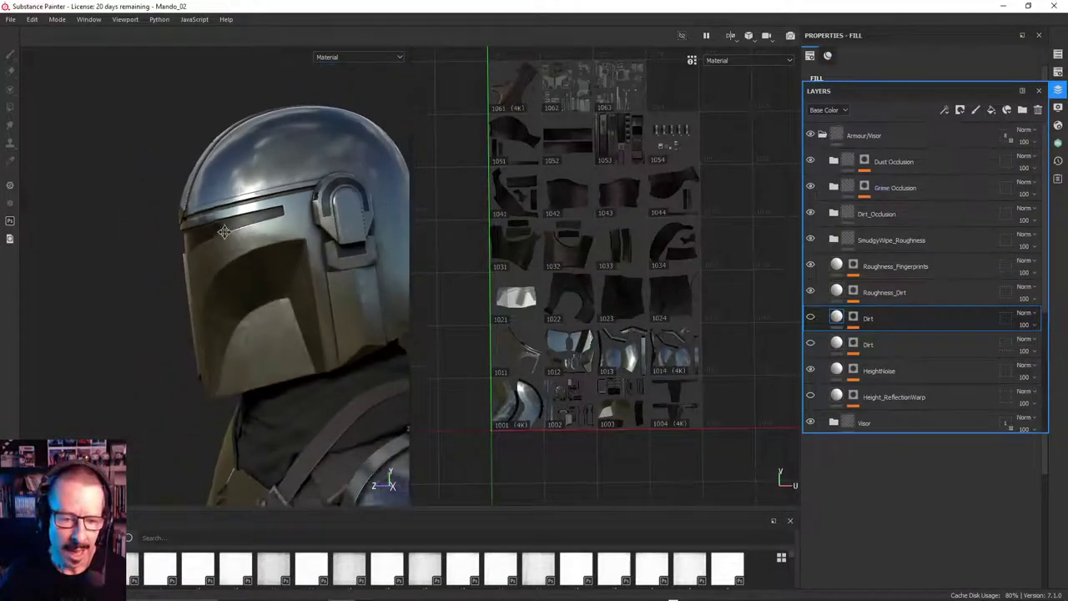
Turn off shadows in the viewport's display settings, with the helmet and chest armour in view
middle_click_drag(288, 307, 256, 266, "alt")
left_click_drag(256, 266, 325, 245, "alt")
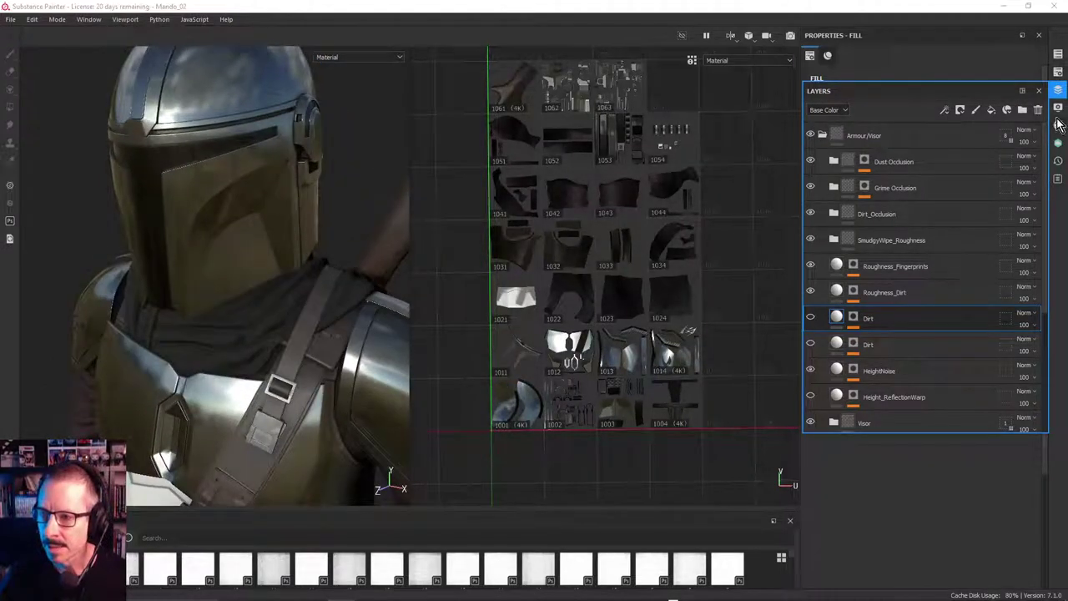
left_click(1059, 74)
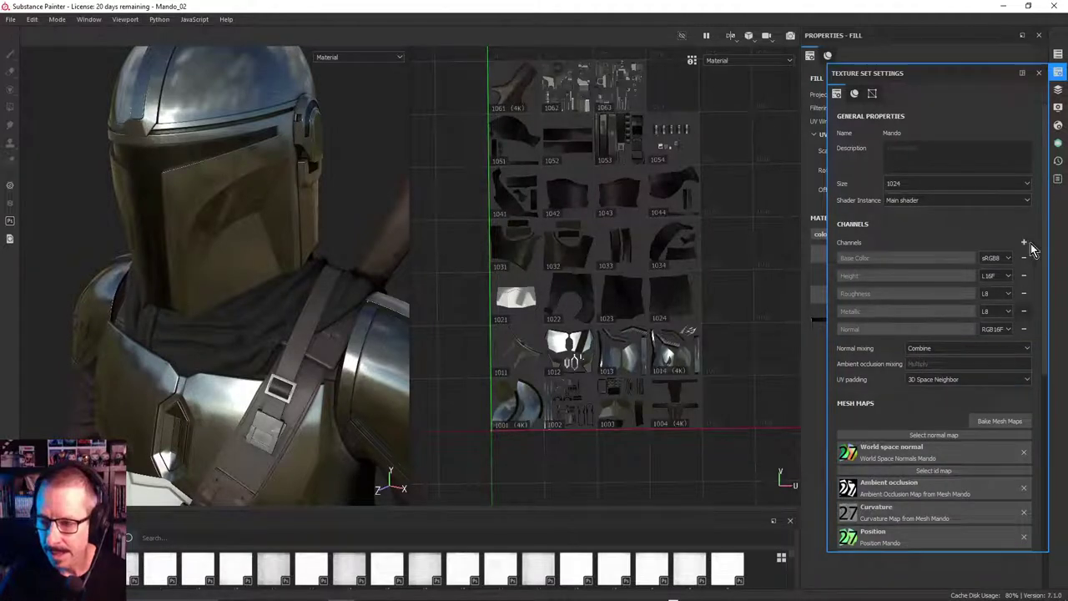
left_click(1058, 91)
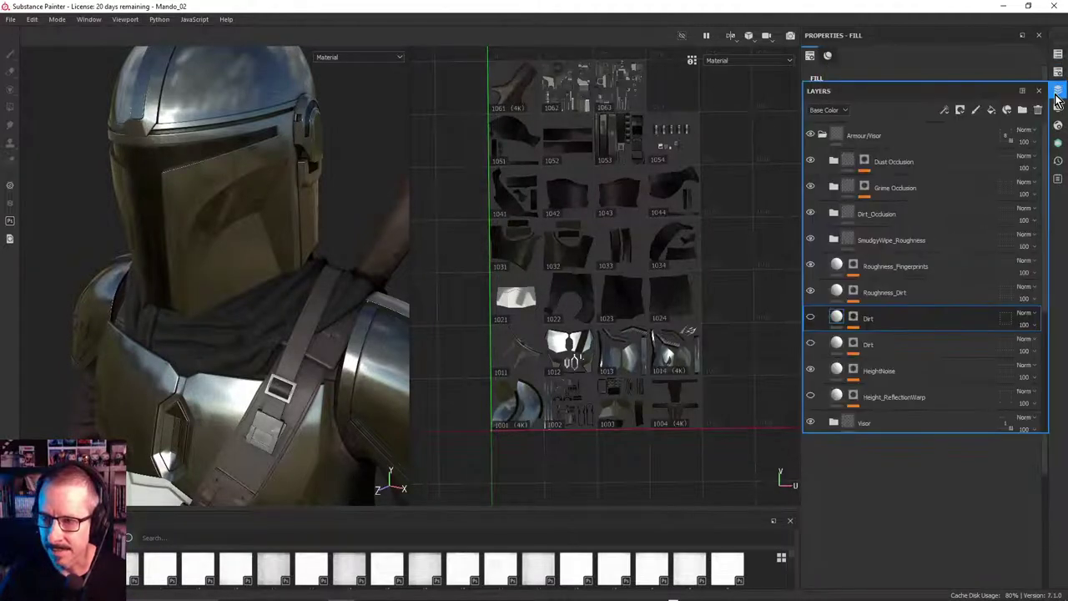
left_click(1058, 110)
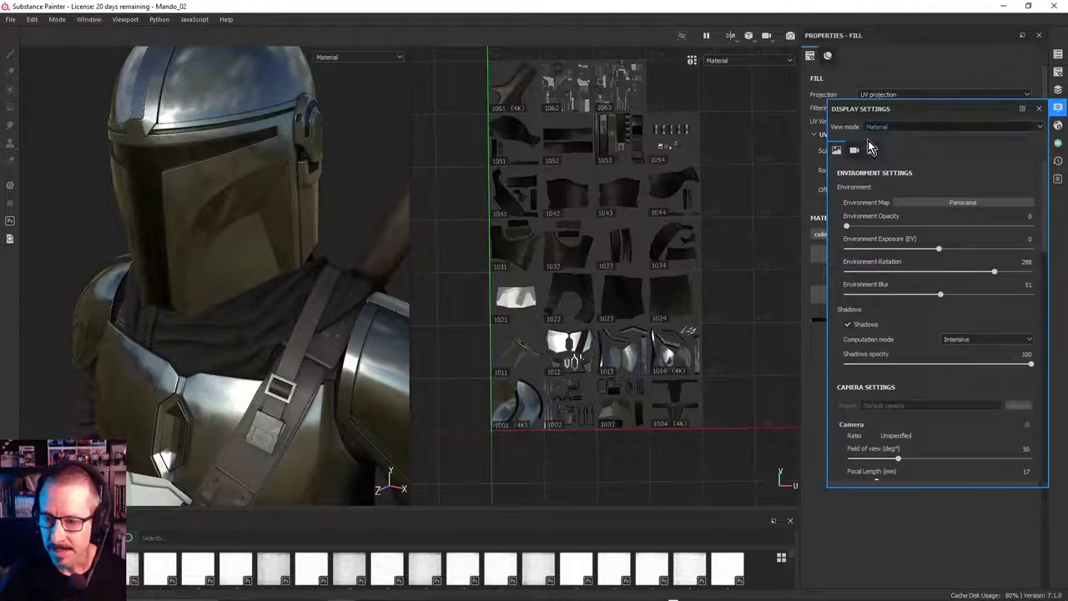
left_click(848, 324)
Rotate the environment lighting to 304 and check the reflections on the helmet dome
left_click_drag(424, 283, 248, 280, "alt")
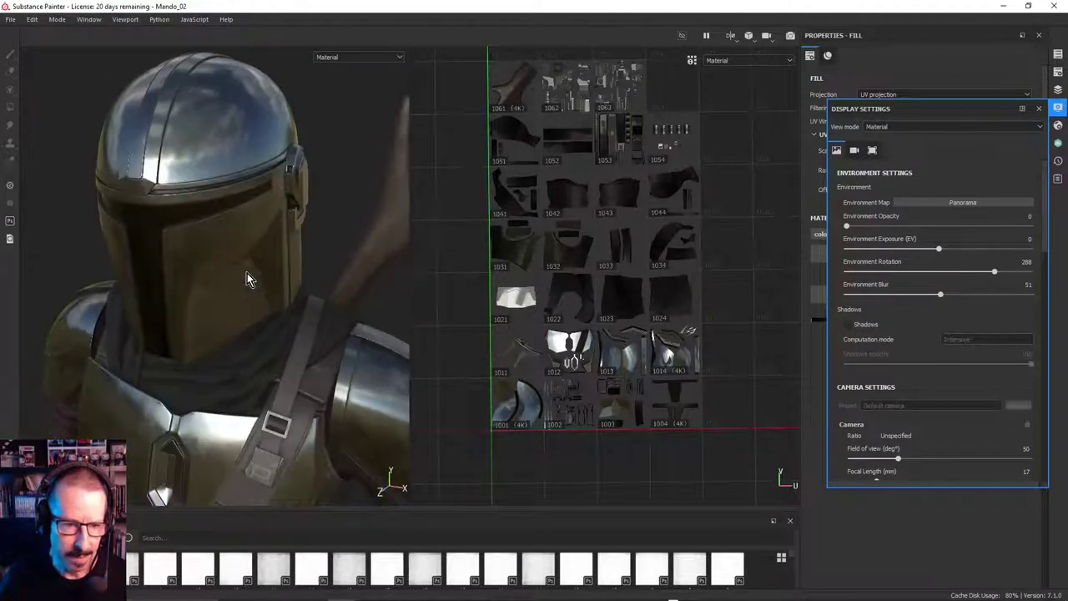
right_click_drag(247, 274, 260, 239, "shift")
left_click_drag(260, 239, 220, 171, "alt")
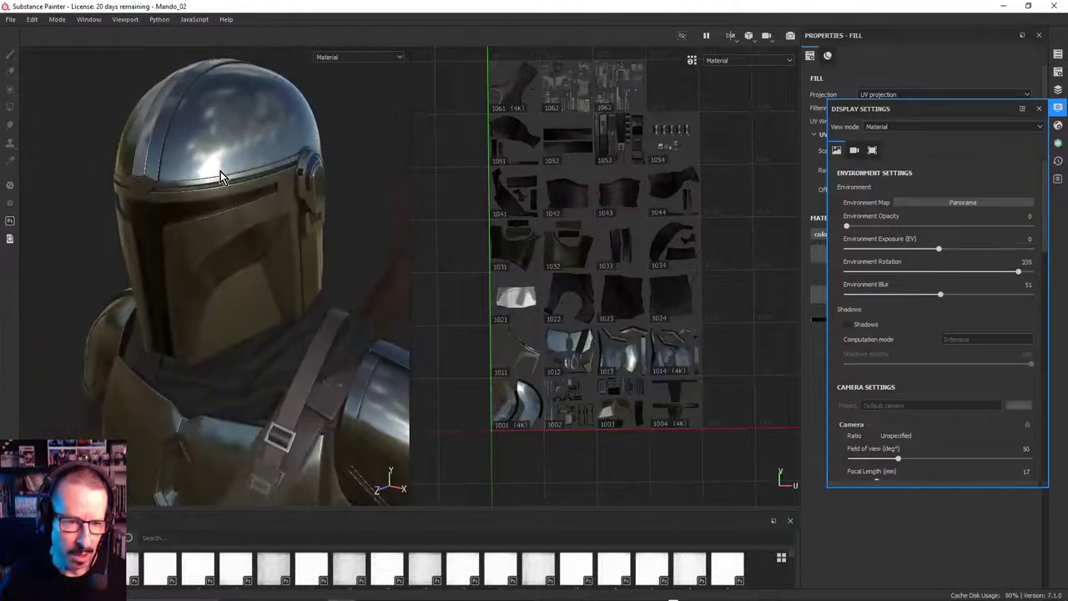
right_click_drag(224, 163, 252, 172, "shift")
left_click_drag(252, 172, 278, 213, "alt")
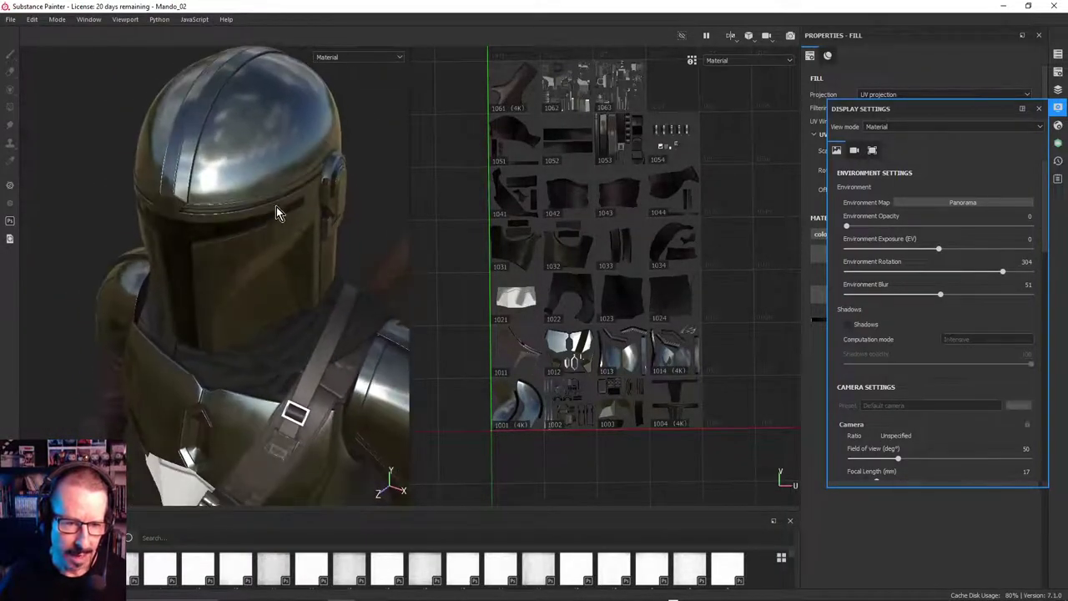
Change the environment map from Panorama to Studio 02
left_click(1059, 90)
left_click(1059, 72)
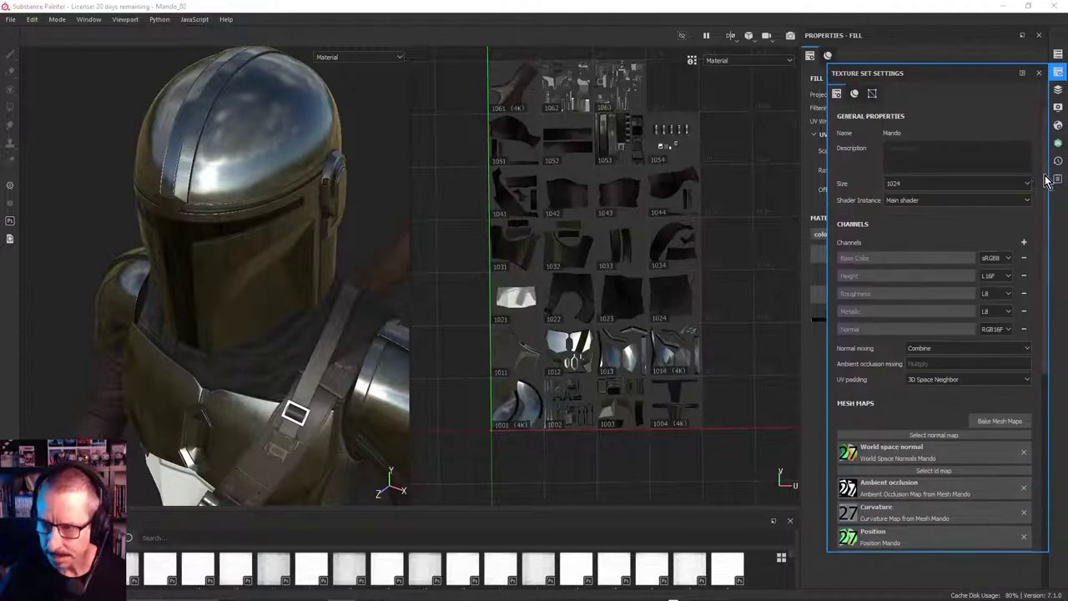
left_click(1060, 109)
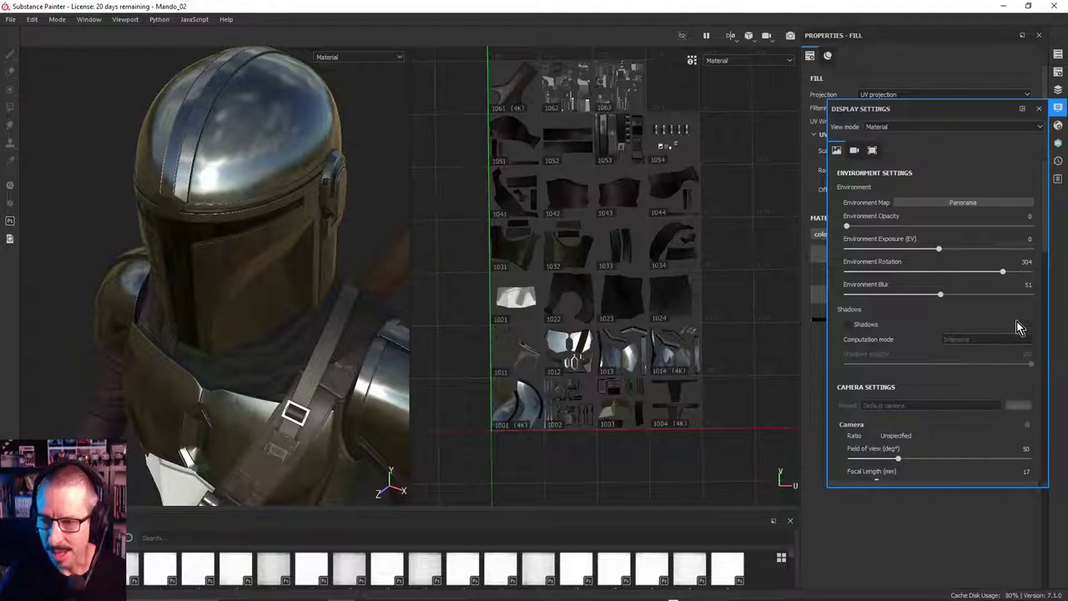
left_click(975, 203)
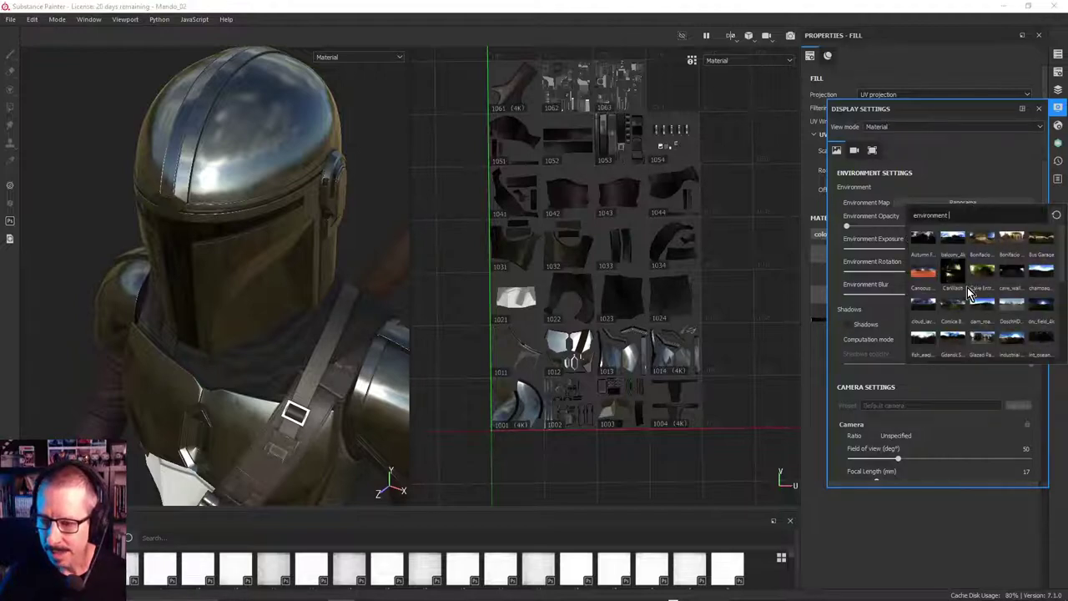
scroll(968, 288, "down", 5)
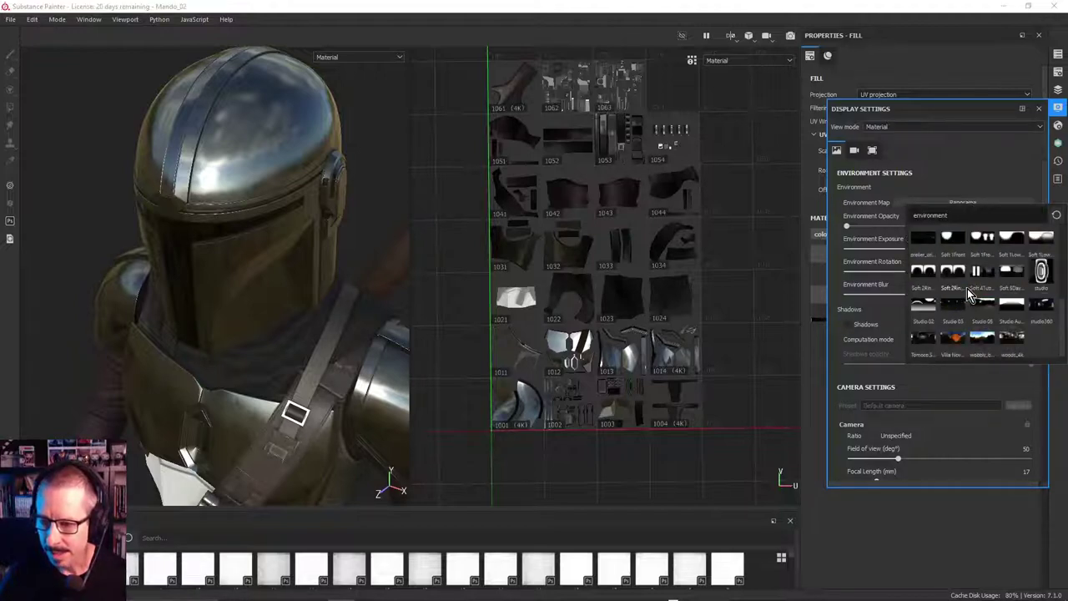
left_click(922, 307)
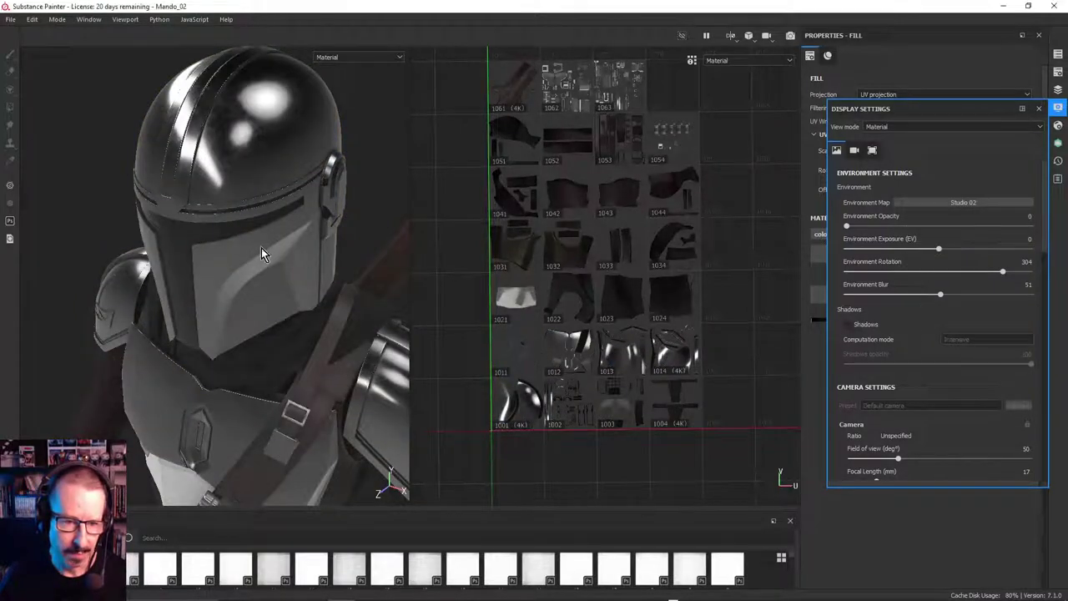
Widen the 3D viewport and rotate the environment lighting to 342 around the helmet
mouse_move(262, 248)
left_mouse_down("alt")
mouse_move(232, 161)
mouse_move(282, 238)
mouse_move(252, 254)
left_mouse_up("alt")
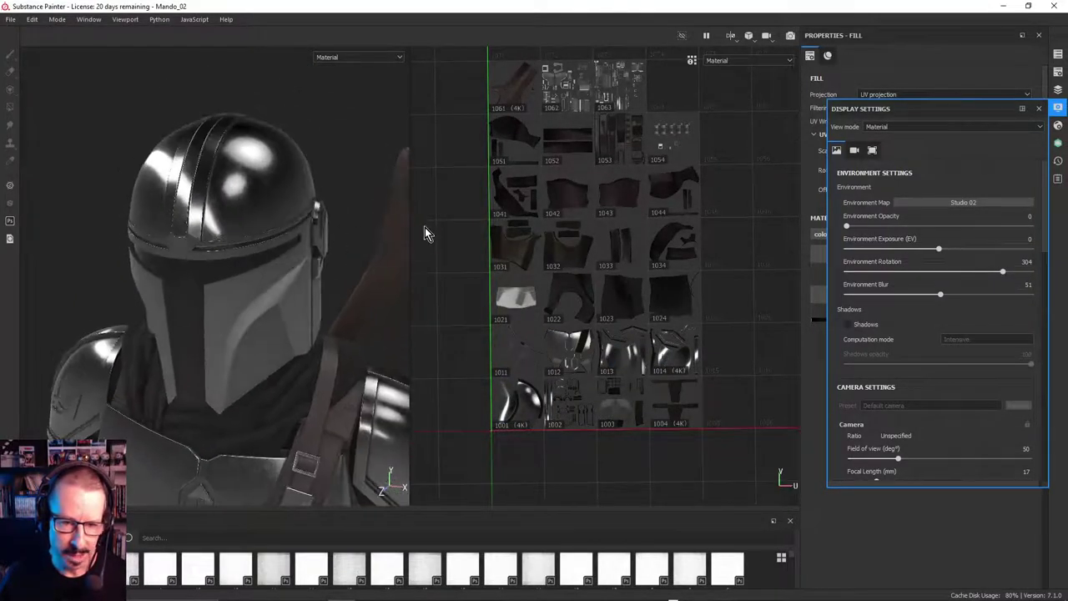
left_click_drag(414, 227, 506, 240)
left_click_drag(334, 219, 292, 238, "alt")
mouse_move(292, 238)
right_mouse_down("alt")
mouse_move(339, 181)
mouse_move(308, 225)
right_mouse_up("alt")
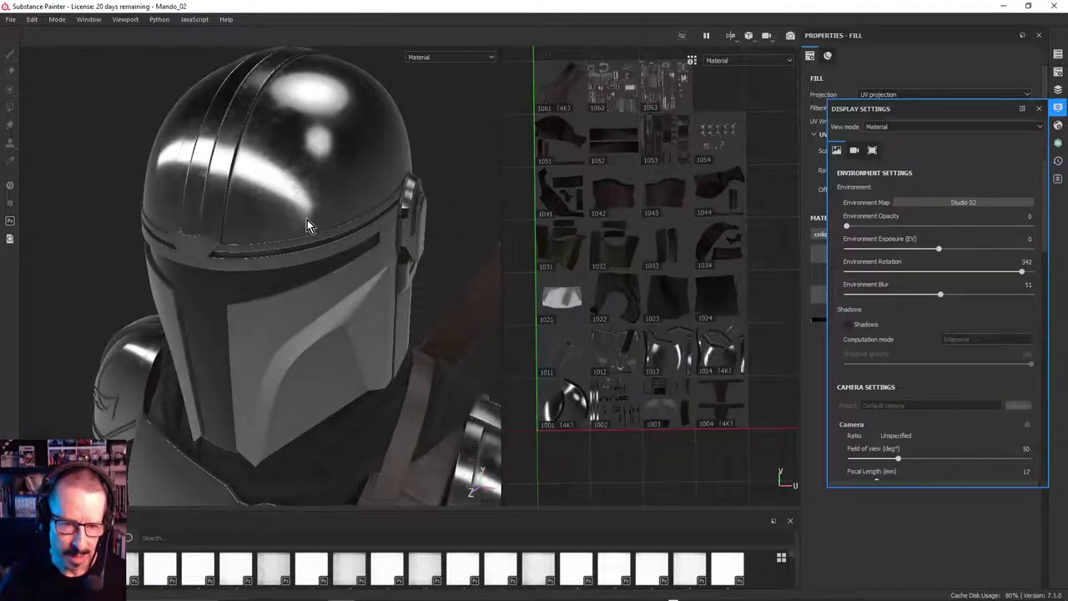
mouse_move(308, 225)
left_mouse_down("alt")
mouse_move(246, 148)
mouse_move(311, 227)
left_mouse_up("alt")
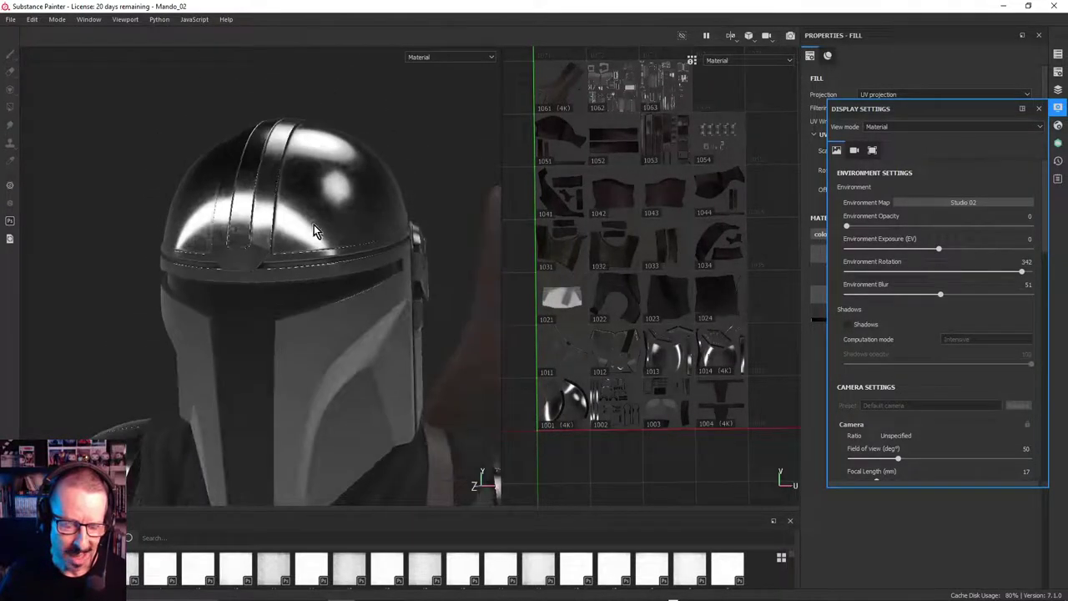
Rotate the environment lighting to 67 and examine the helmet's surface detail from a low side angle
right_click_drag(311, 227, 380, 219, "shift")
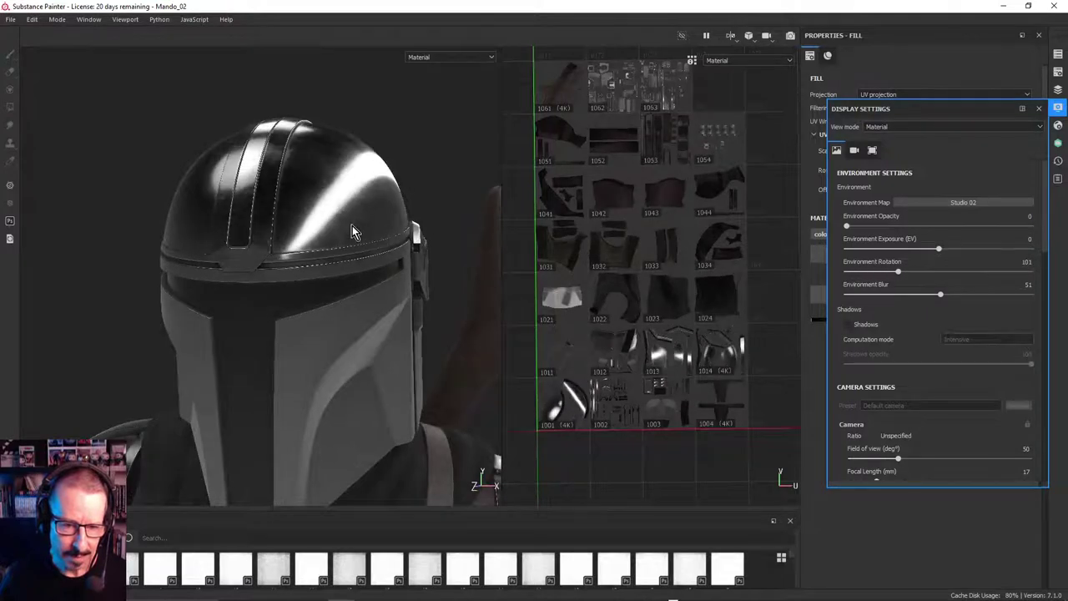
left_click_drag(379, 218, 325, 252, "alt")
right_click_drag(325, 252, 353, 246, "shift")
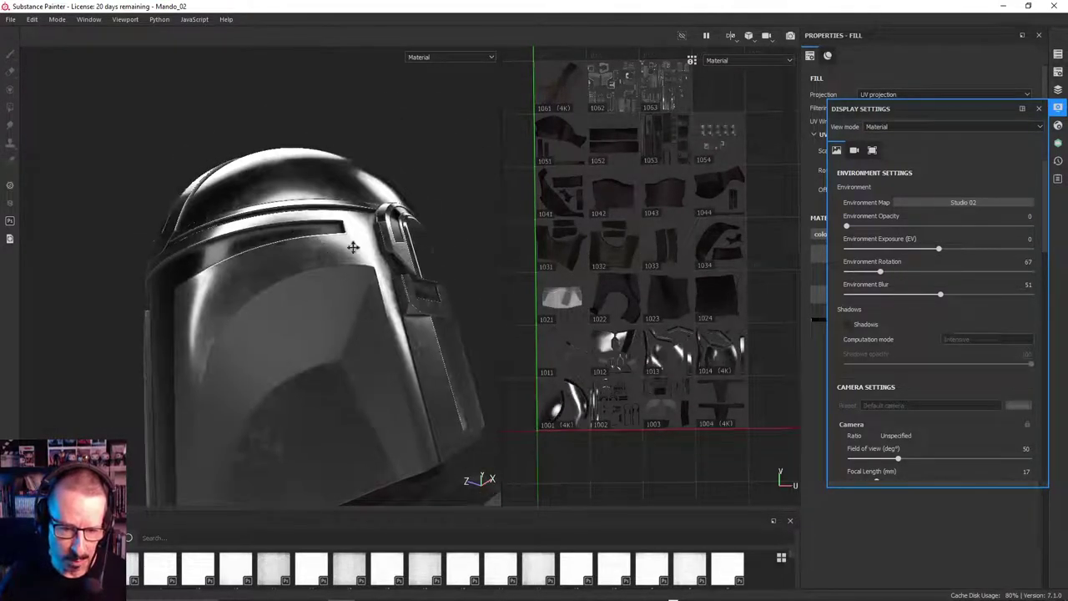
middle_click_drag(353, 245, 367, 229, "alt")
mouse_move(367, 228)
left_mouse_down("alt")
mouse_move(359, 211)
mouse_move(375, 231)
left_mouse_up("alt")
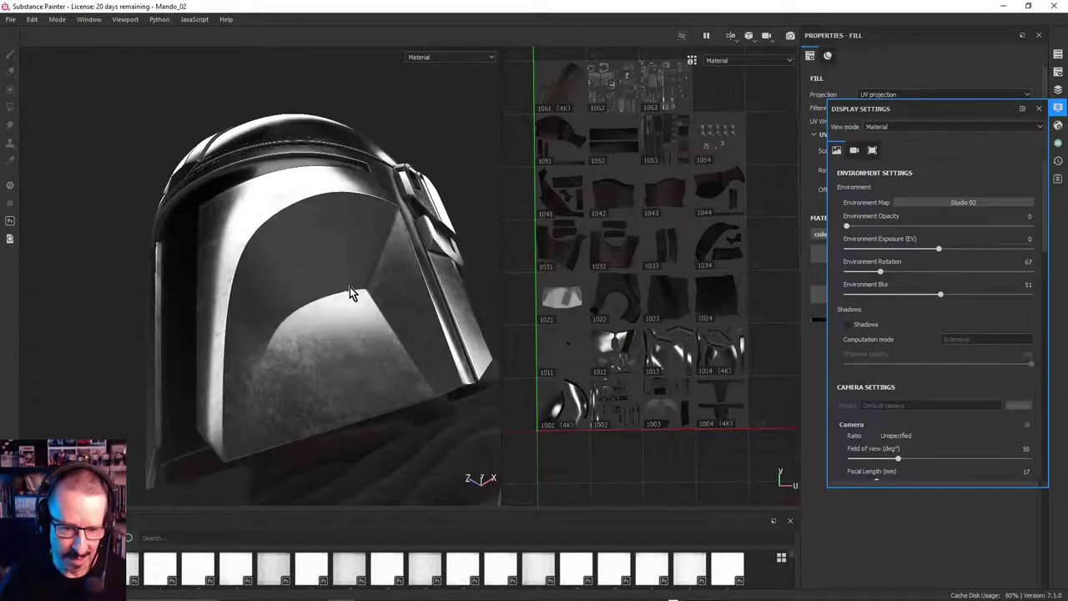
Examine the visor area, chest plate and helmet front up close, with the environment lighting rotated to 49
left_click_drag(351, 290, 346, 277, "alt")
middle_click_drag(347, 278, 371, 214, "alt")
right_click_drag(372, 213, 292, 317, "alt")
left_click_drag(389, 289, 393, 301, "alt")
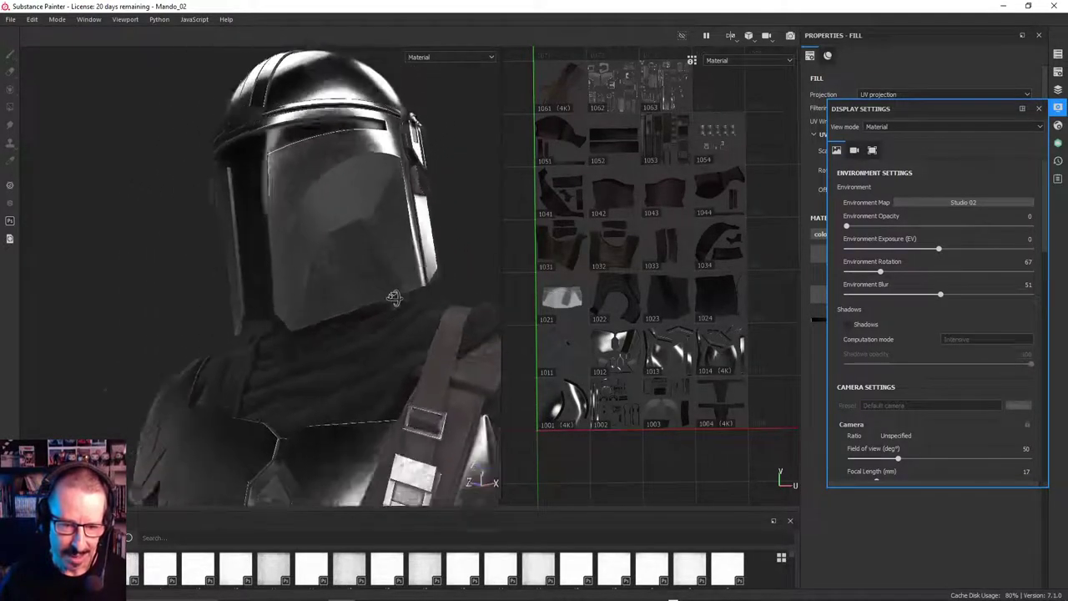
middle_click_drag(393, 301, 387, 241, "alt")
mouse_move(387, 241)
left_mouse_down("alt")
mouse_move(354, 260)
mouse_move(367, 247)
left_mouse_up("alt")
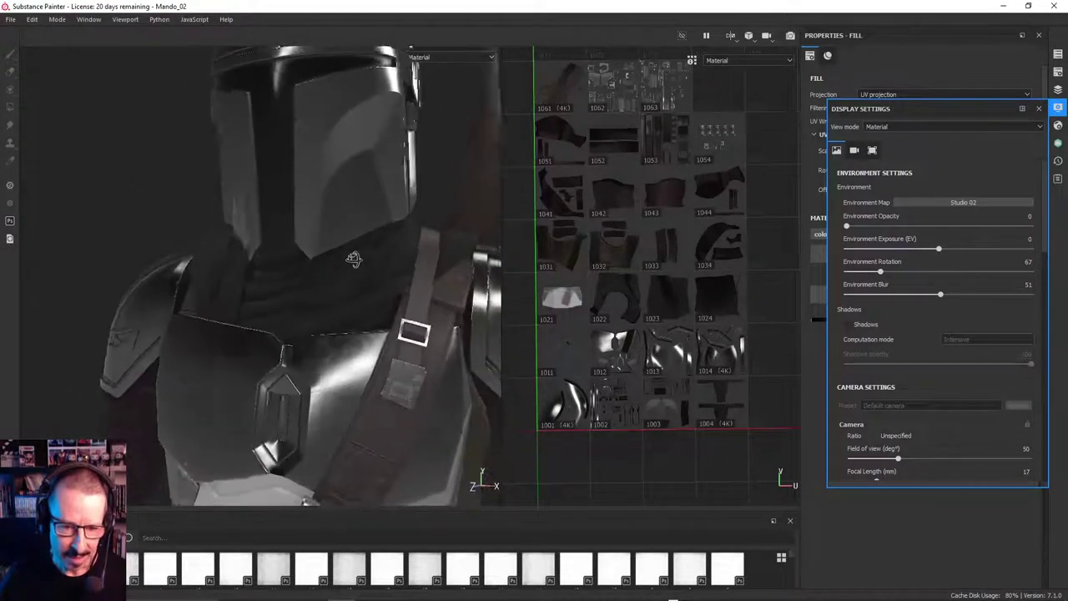
right_click_drag(367, 247, 479, 248, "alt")
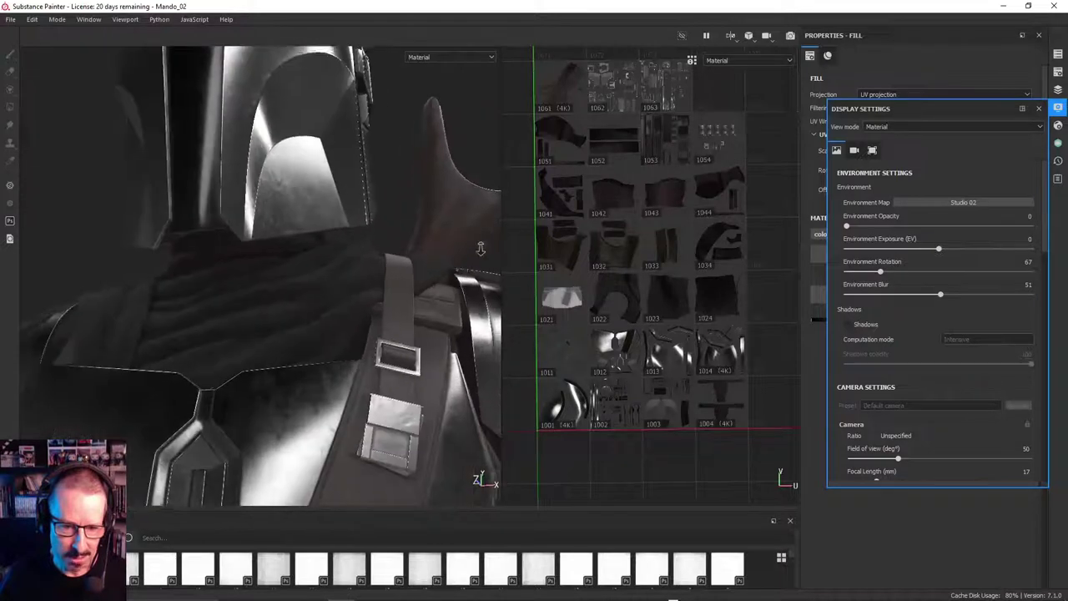
mouse_move(345, 278)
right_mouse_down("shift")
mouse_move(358, 279)
mouse_move(349, 280)
right_mouse_up("shift")
middle_click_drag(348, 280, 359, 347, "alt")
right_click_drag(359, 347, 279, 303, "alt")
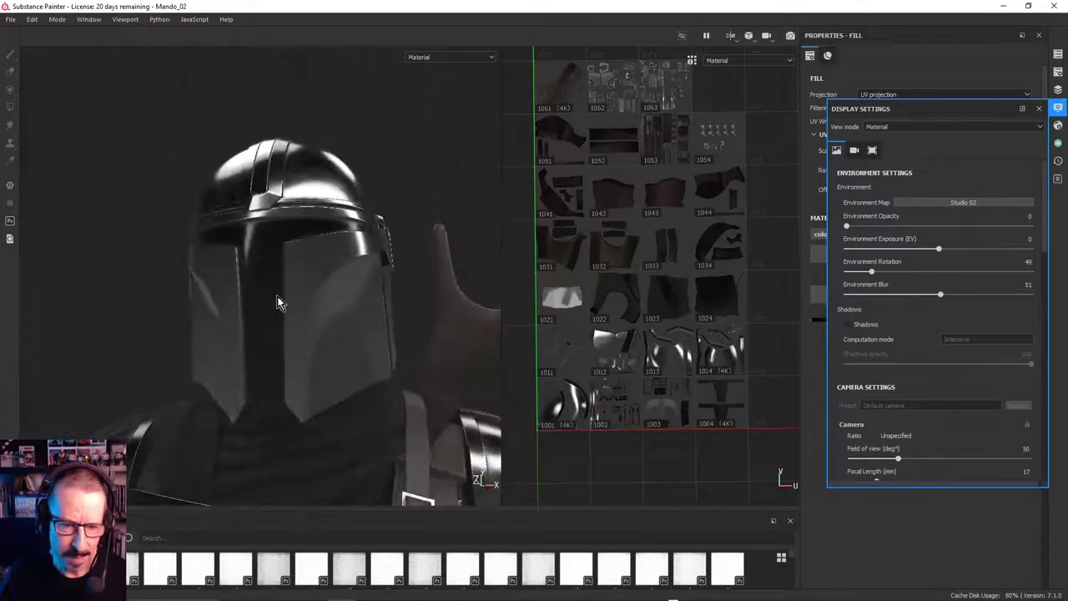
mouse_move(278, 304)
left_mouse_down("alt")
mouse_move(334, 316)
mouse_move(289, 309)
left_mouse_up("alt")
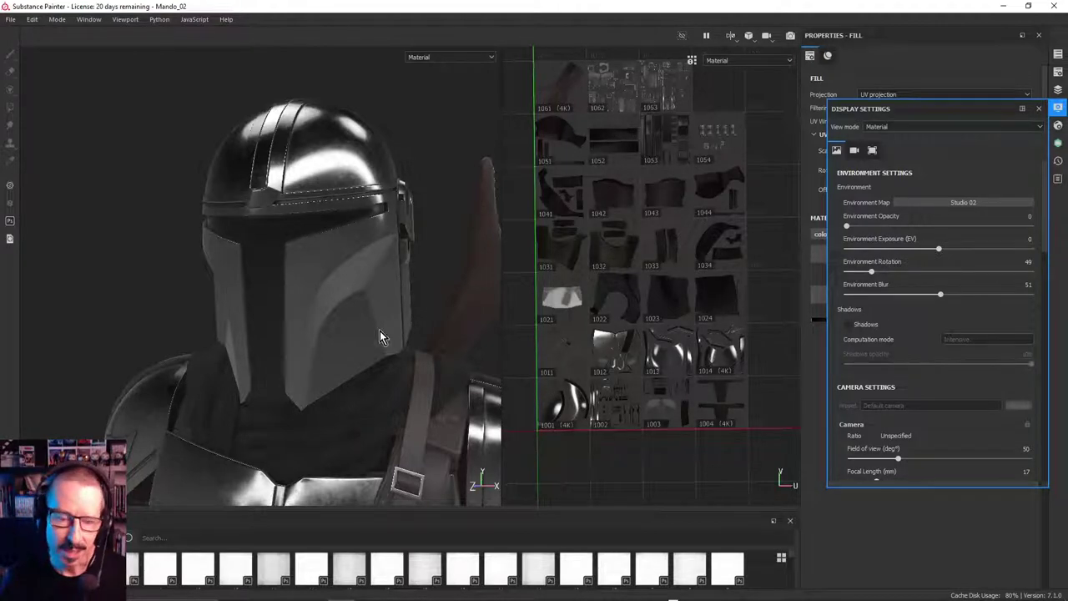
Examine the leather chest strap and its buckle up close, with the environment lighting rotated to 191
middle_click_drag(397, 336, 327, 150, "alt")
middle_click_drag(305, 285, 324, 259, "alt")
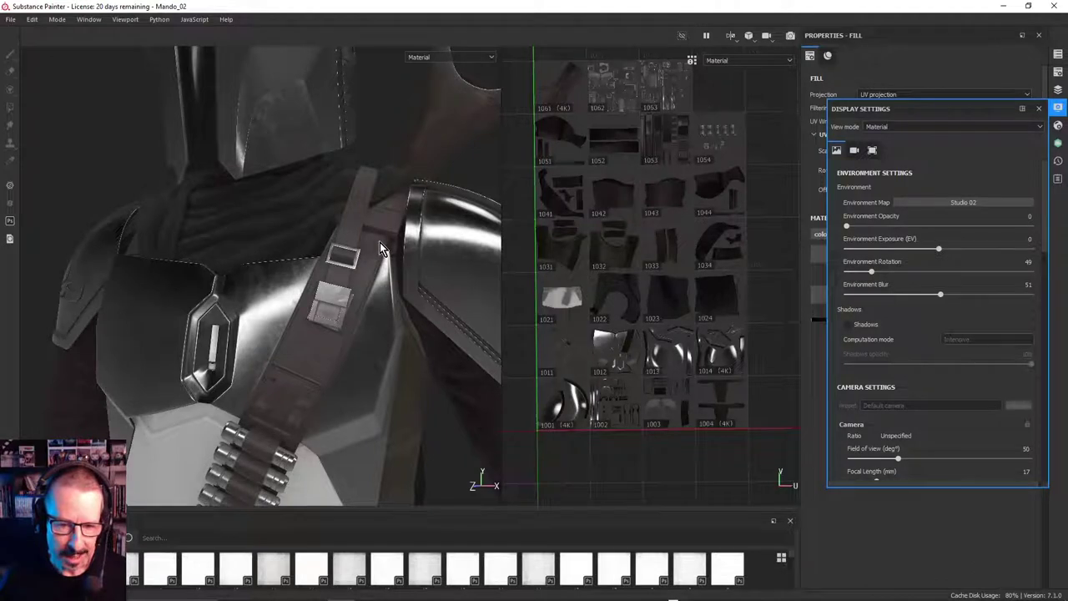
right_click_drag(376, 250, 254, 307, "alt")
left_click_drag(253, 307, 282, 331, "alt")
right_click_drag(323, 307, 720, 286, "alt")
left_click_drag(410, 351, 378, 357, "alt")
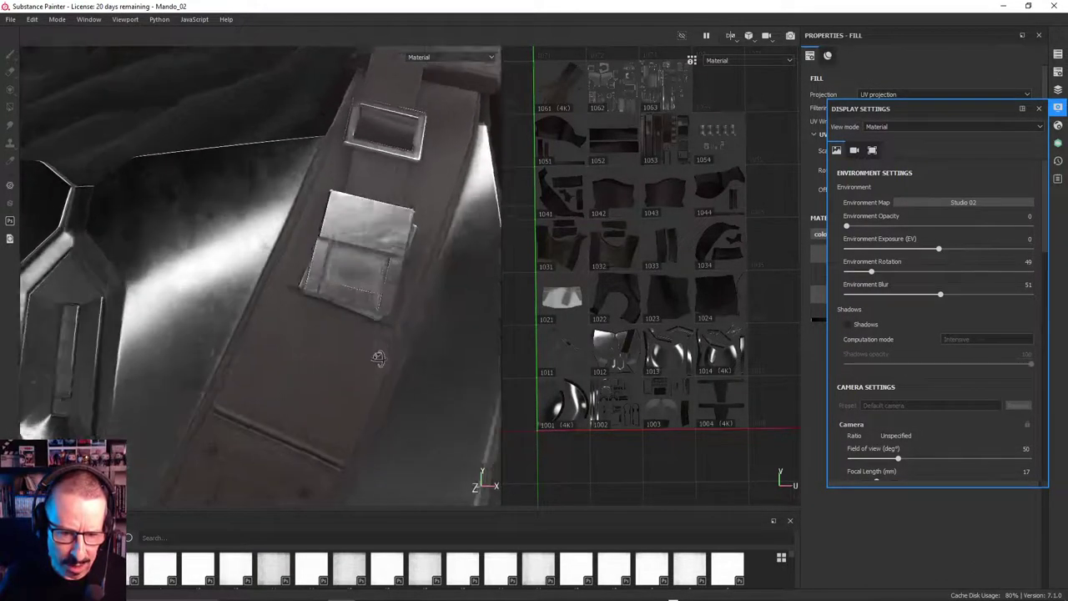
right_click_drag(378, 357, 354, 350, "shift")
left_click_drag(334, 362, 347, 345, "alt")
right_click_drag(347, 345, 311, 359, "alt")
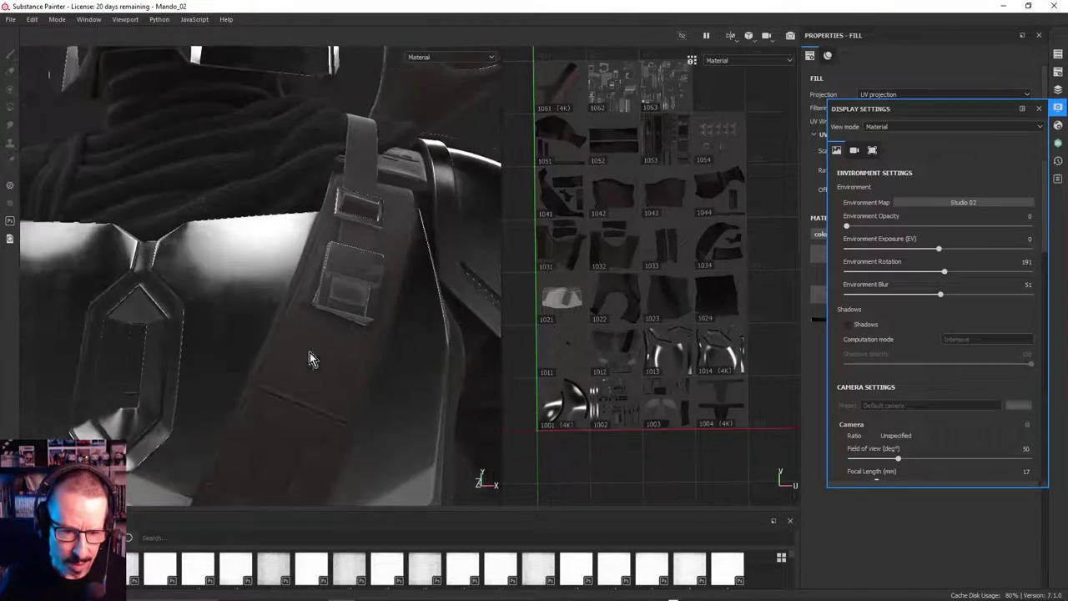
Examine the chest plate emblem and the bandolier cartridges, and return to the front of the helmet
left_click_drag(308, 359, 323, 252, "alt")
right_click_drag(303, 292, 229, 305, "alt")
middle_click_drag(242, 297, 282, 239, "alt")
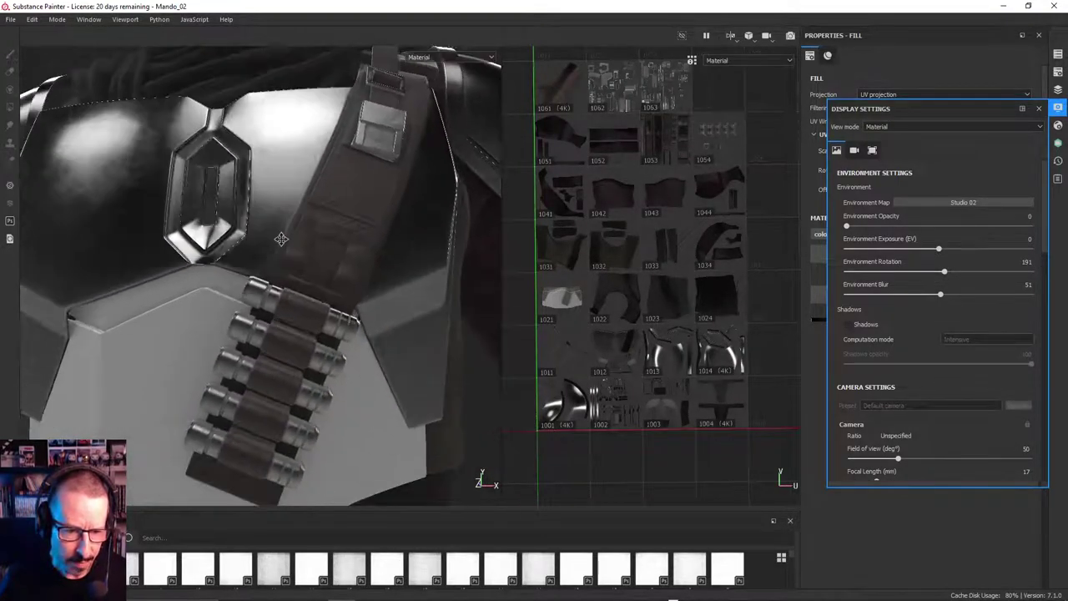
right_click_drag(263, 280, 155, 282, "alt")
middle_click_drag(203, 272, 318, 402, "alt")
left_click_drag(318, 368, 298, 341, "alt")
middle_click_drag(293, 167, 224, 367, "alt")
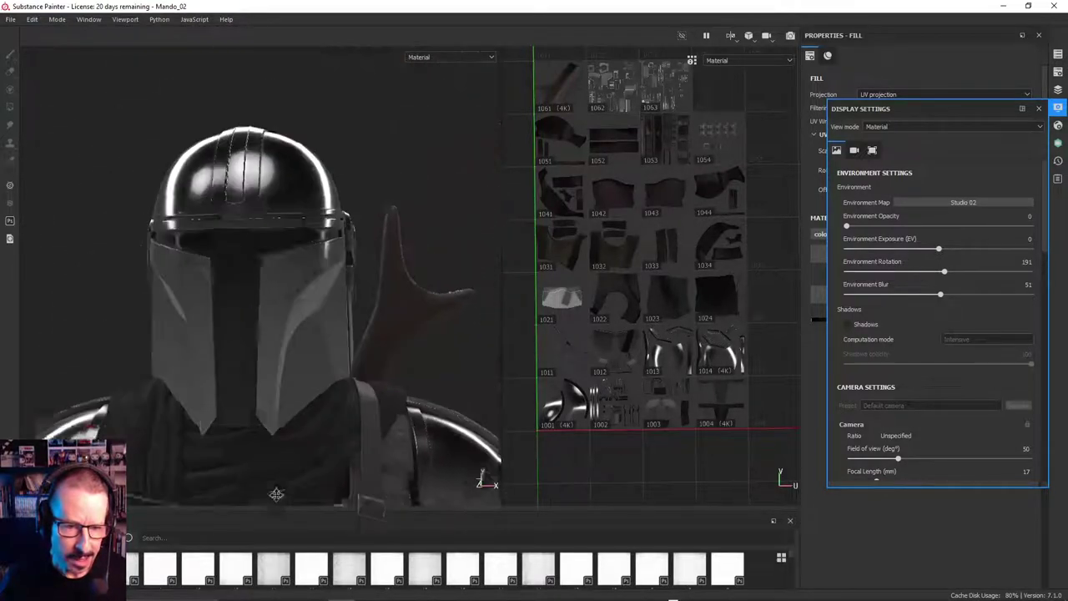
Rotate the environment lighting to 256 and examine the metal and wood of the rifle on the character's back
left_click_drag(224, 359, 255, 264, "alt")
mouse_move(274, 219)
right_mouse_down("shift")
mouse_move(313, 217)
mouse_move(277, 219)
right_mouse_up("shift")
mouse_move(313, 260)
left_mouse_down("alt")
mouse_move(190, 249)
mouse_move(348, 291)
mouse_move(358, 305)
mouse_move(323, 260)
left_mouse_up("alt")
middle_click_drag(323, 260, 319, 179, "alt")
middle_click_drag(392, 359, 318, 150, "alt")
left_click_drag(319, 248, 358, 222, "alt")
right_click_drag(358, 222, 485, 292, "alt")
left_click_drag(484, 292, 472, 305, "alt")
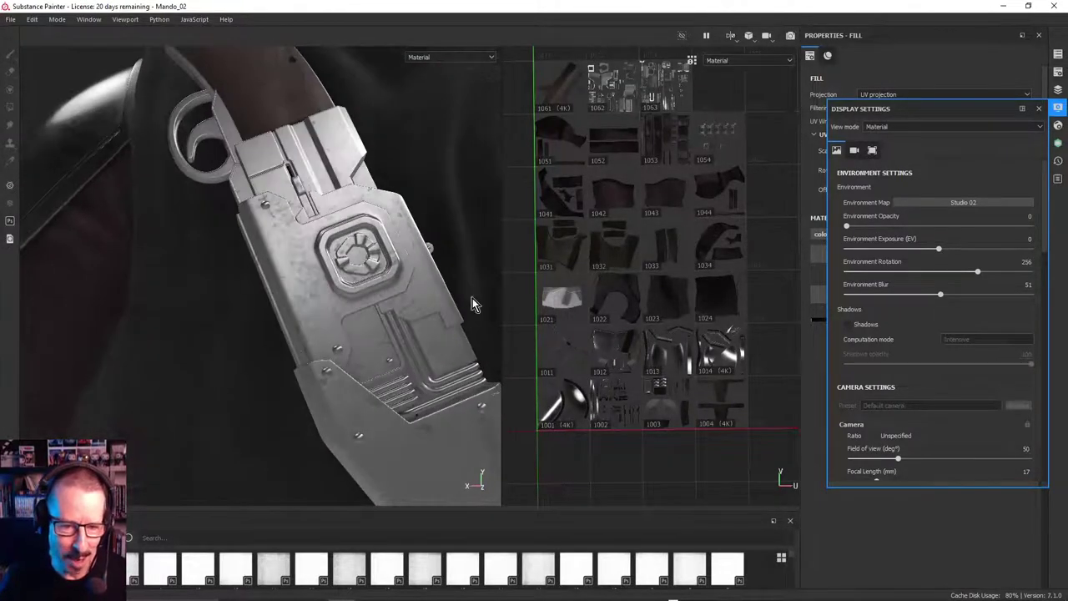
left_click_drag(332, 367, 275, 284, "alt")
left_click_drag(326, 354, 276, 286, "alt")
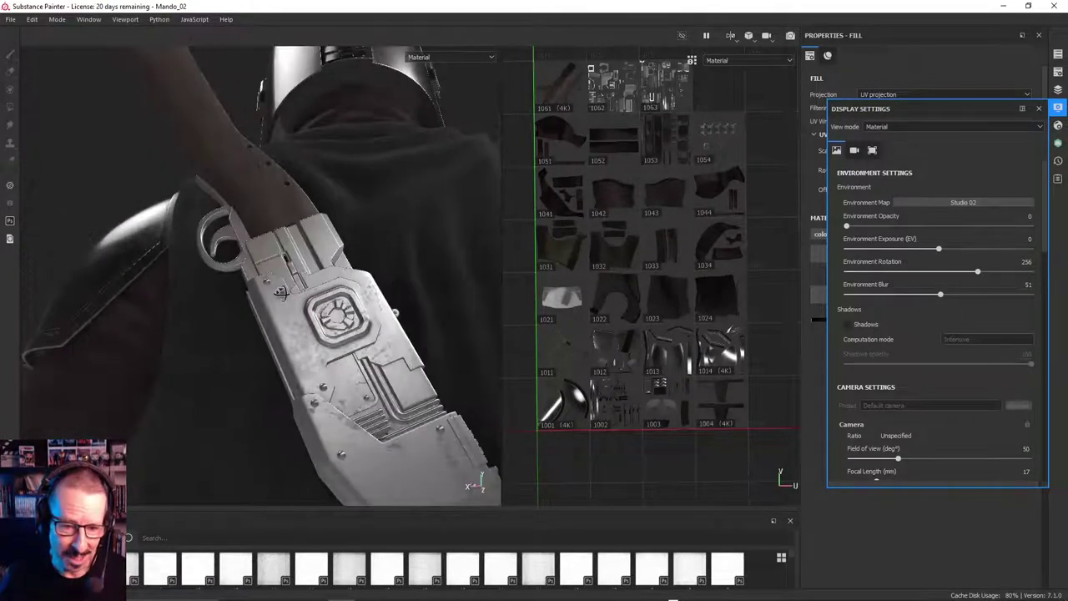
Examine the shoulder armour and sleeve fabric from behind and below, with the environment lighting rotated to 130
right_click_drag(340, 296, 48, 307, "alt")
left_click_drag(47, 307, 307, 374, "alt")
middle_click_drag(460, 288, 328, 349, "alt")
left_click_drag(328, 357, 280, 365, "alt")
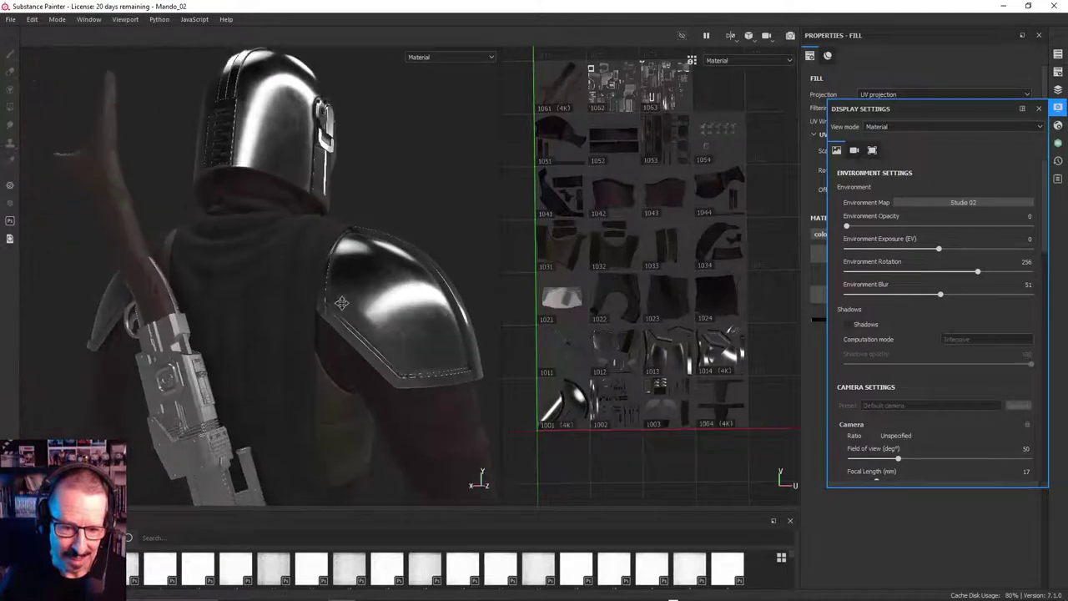
middle_click_drag(315, 369, 315, 309, "alt")
right_click_drag(373, 307, 429, 311, "alt")
left_click_drag(430, 310, 451, 302, "alt")
mouse_move(452, 302)
right_mouse_down("alt")
mouse_move(382, 310)
mouse_move(499, 289)
mouse_move(449, 289)
right_mouse_up("alt")
left_click_drag(449, 289, 427, 236, "alt")
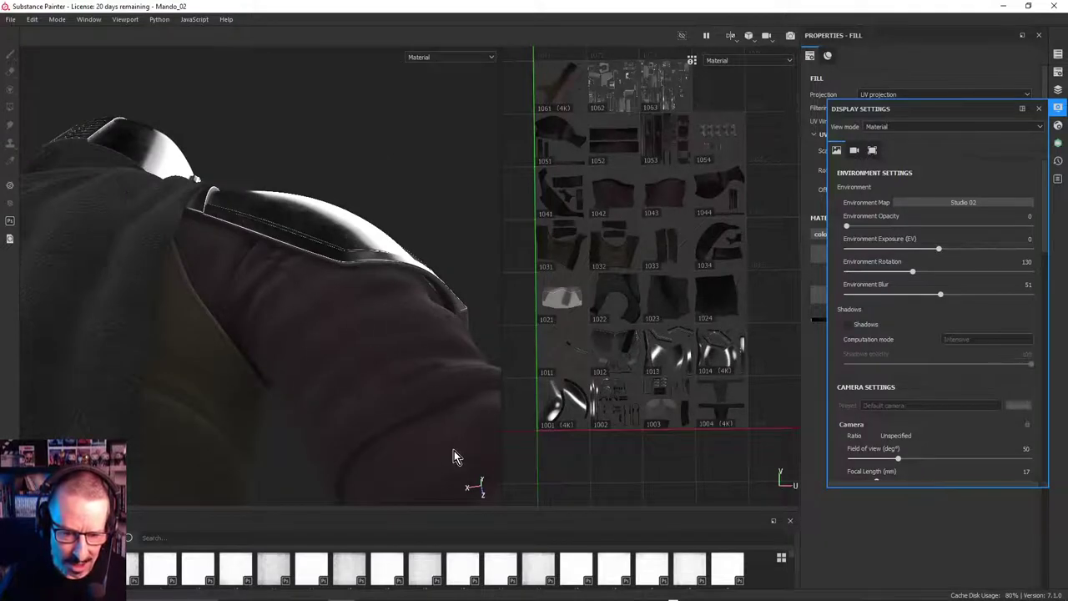
Rotate the environment lighting to 4 and examine the cape's fabric texture around the shoulders
left_click_drag(454, 457, 294, 307, "alt")
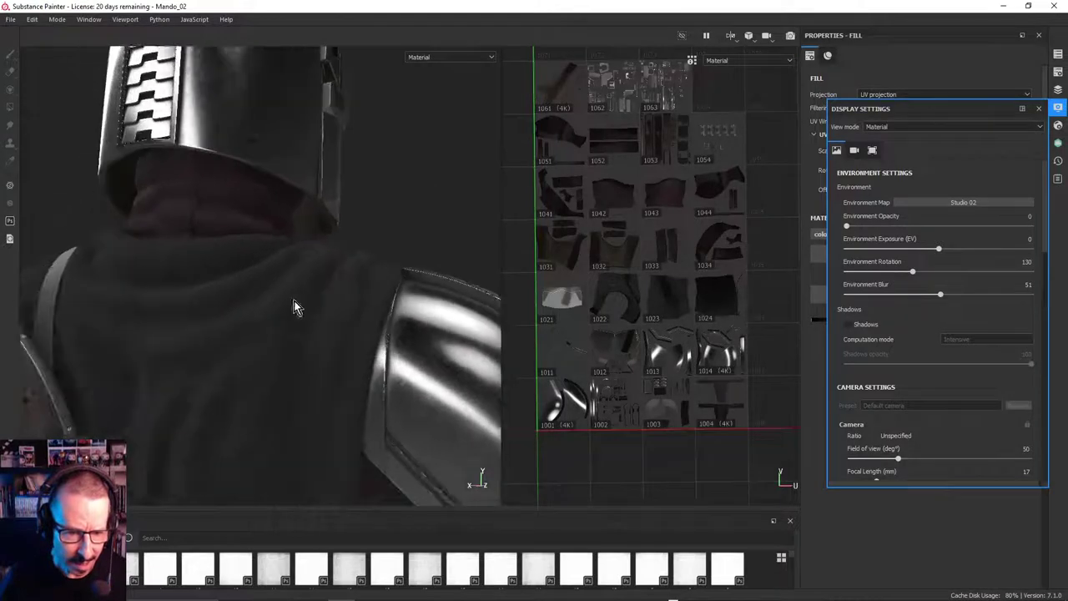
right_click_drag(294, 307, 329, 248, "shift")
left_click_drag(329, 248, 327, 288, "alt")
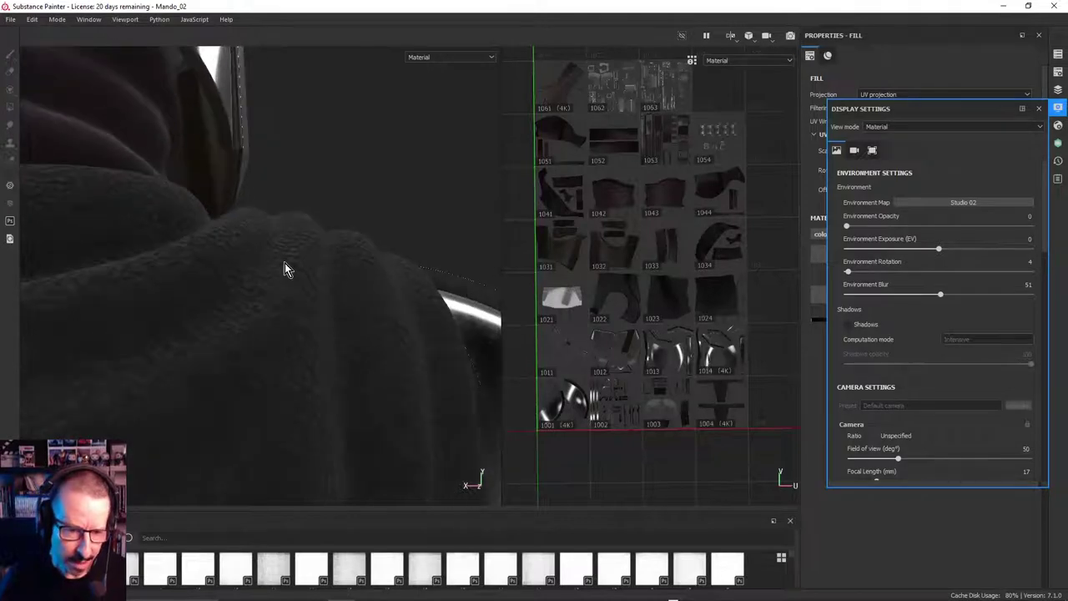
left_click_drag(274, 262, 289, 315, "alt")
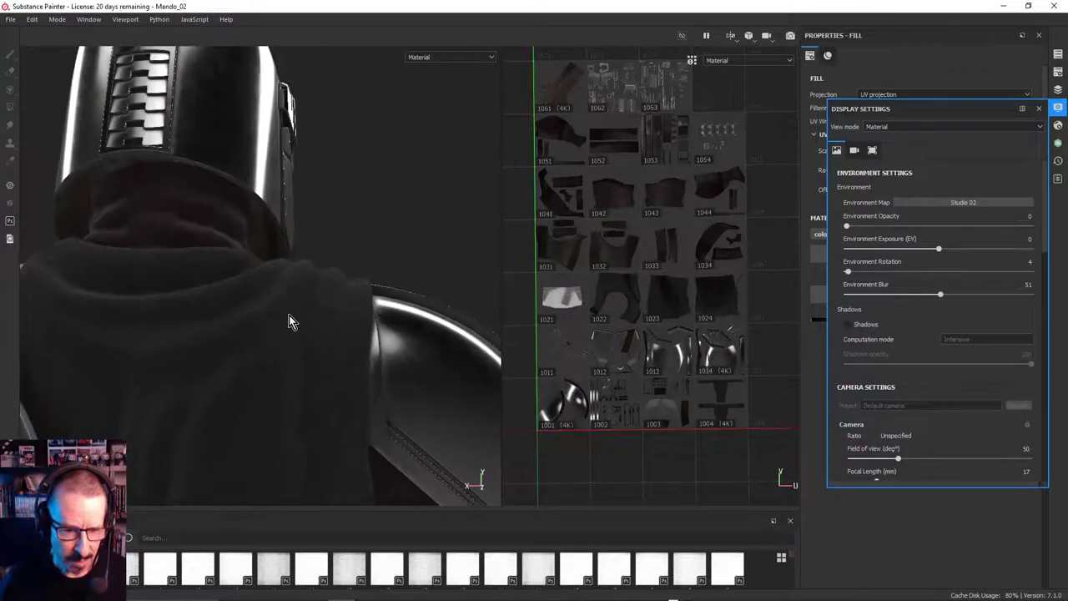
Close the display settings, show the layer stack, collapse the Armour/Visor folder, and expand the Cape folder and its Base subfolder
left_click_drag(235, 348, 260, 325, "alt")
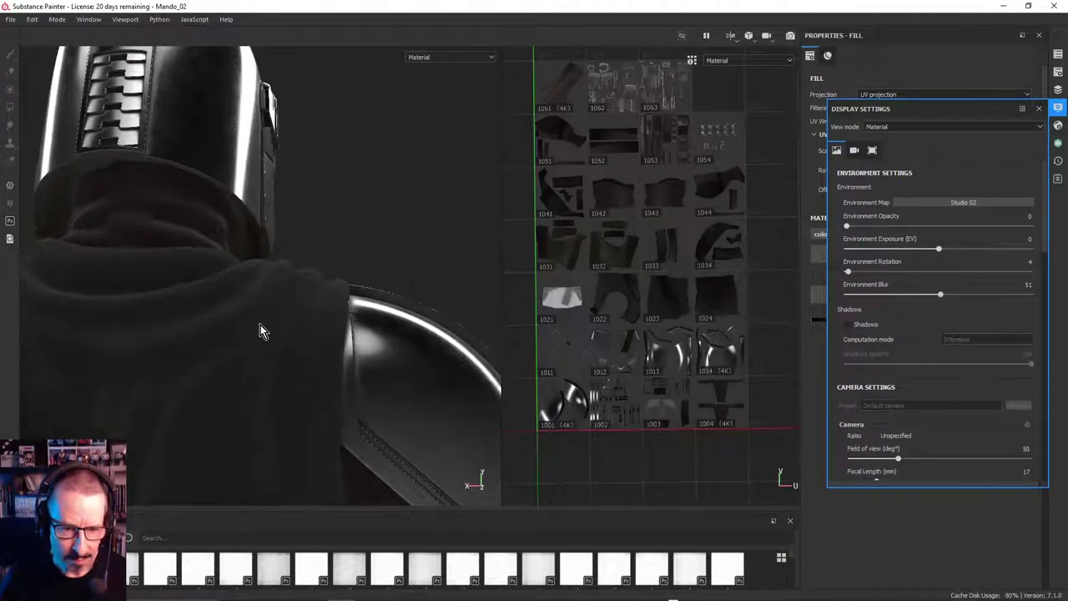
left_click(1039, 110)
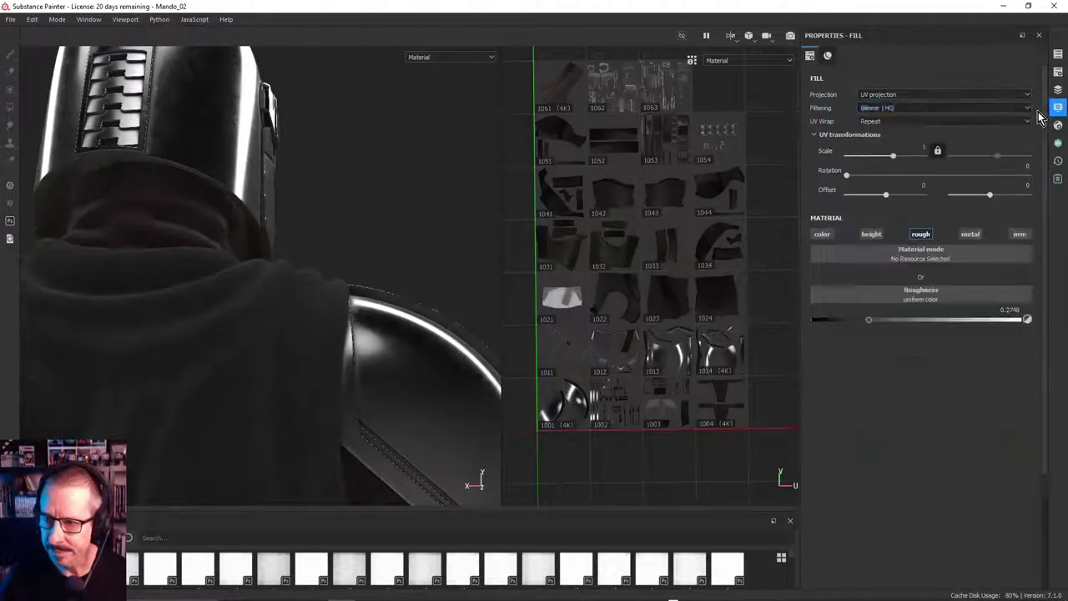
left_click(1057, 90)
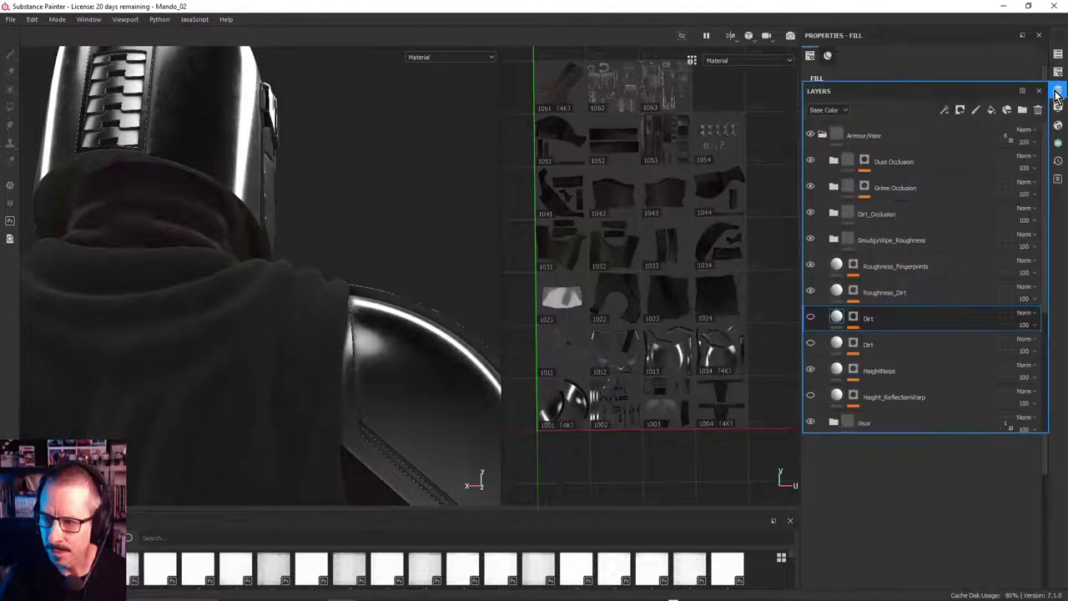
left_click(822, 136)
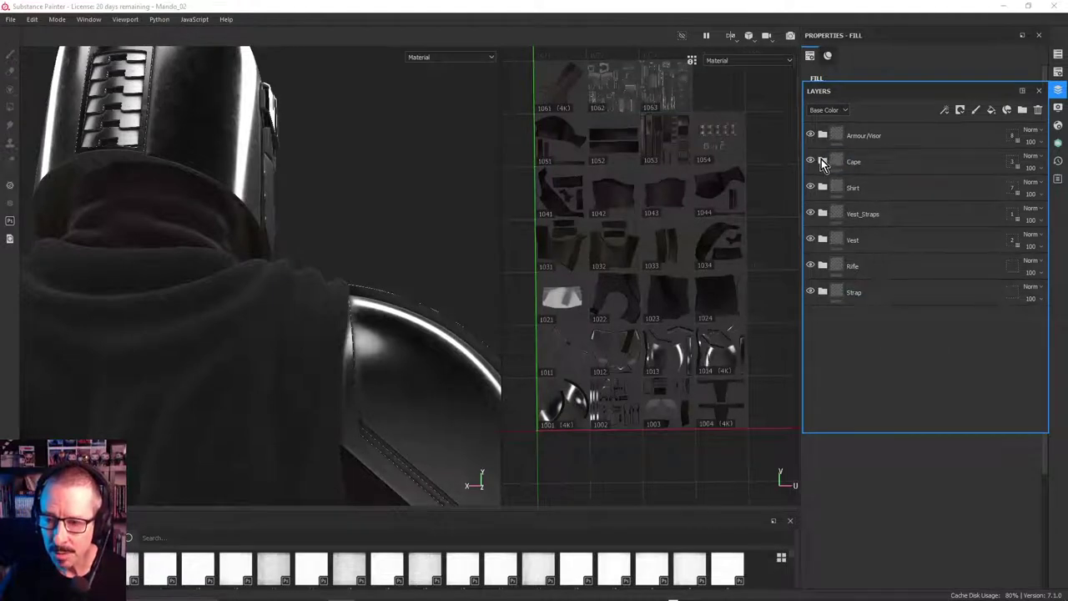
left_click(874, 161)
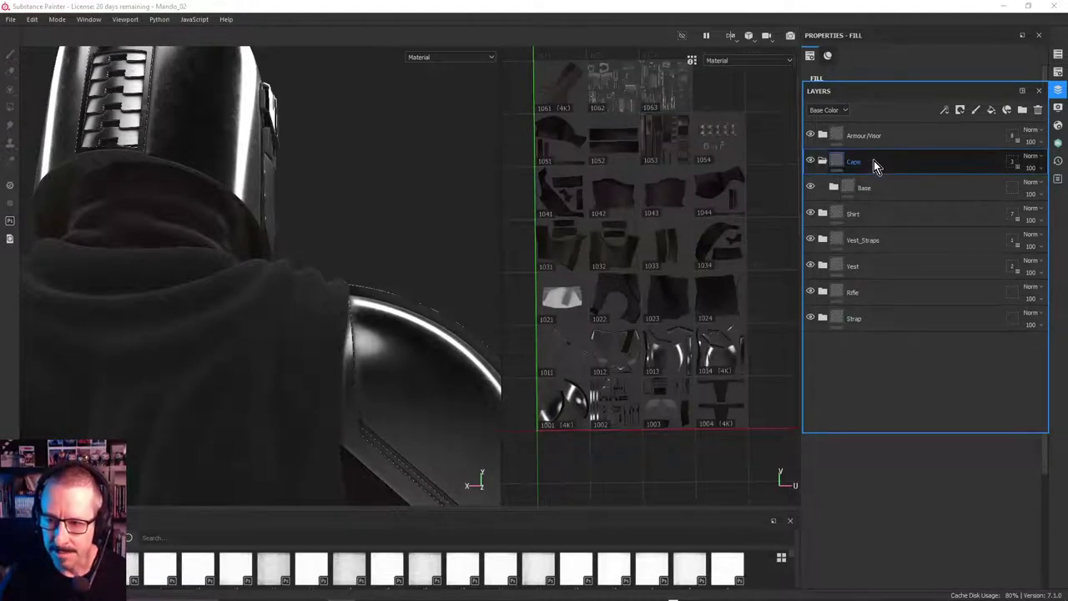
mouse_move(324, 315)
left_mouse_down("alt")
mouse_move(303, 329)
mouse_move(326, 318)
left_mouse_up("alt")
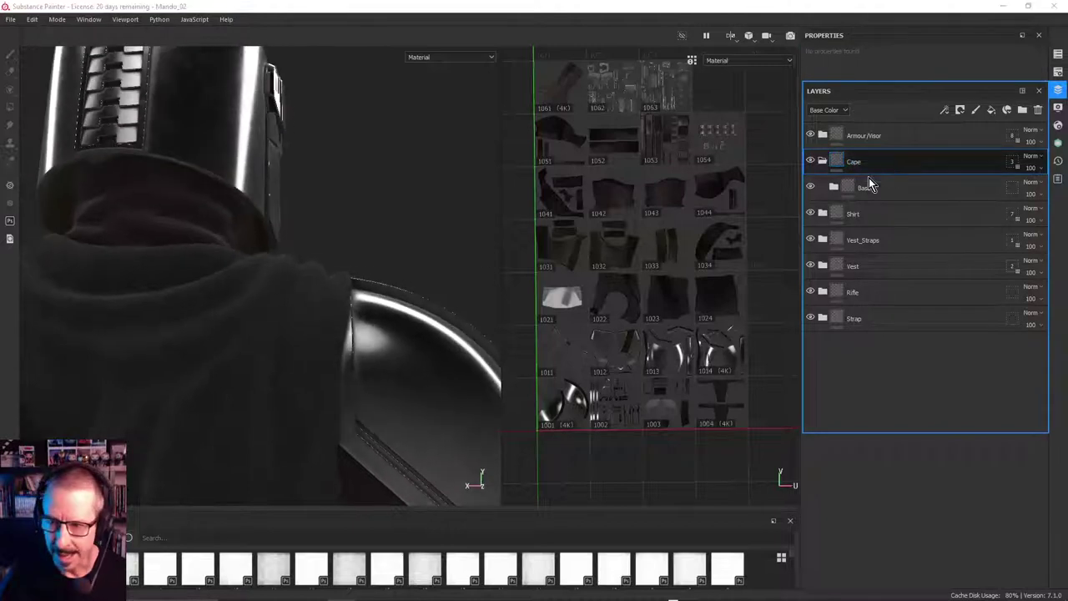
left_click(834, 188)
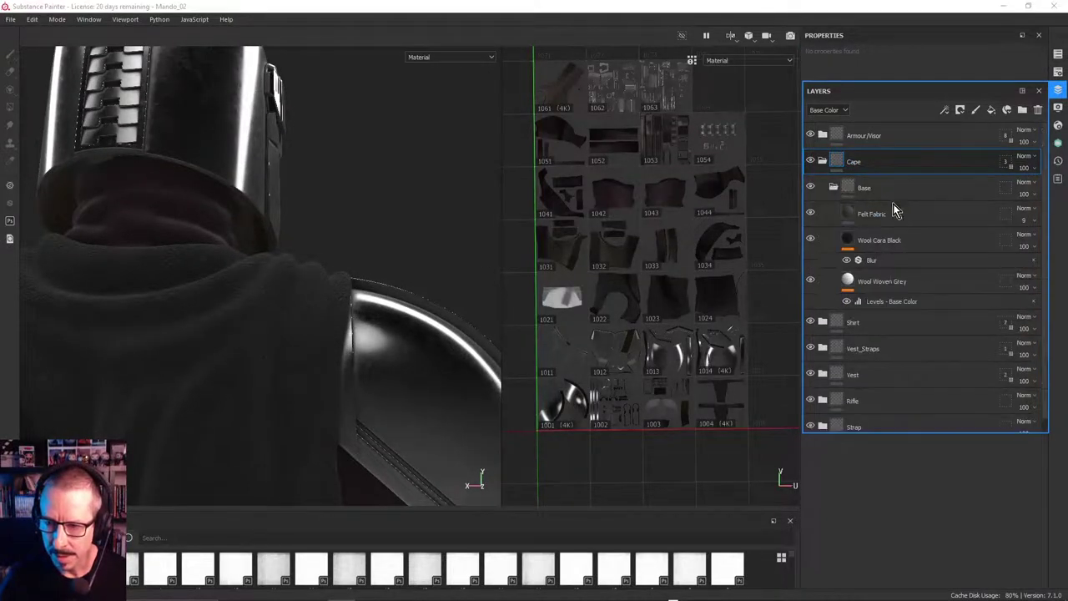
Hide the cape's Felt Fabric, Wool Cara Black and Wool Woven Grey layers and examine the bare folds at the shoulder
left_click(811, 214)
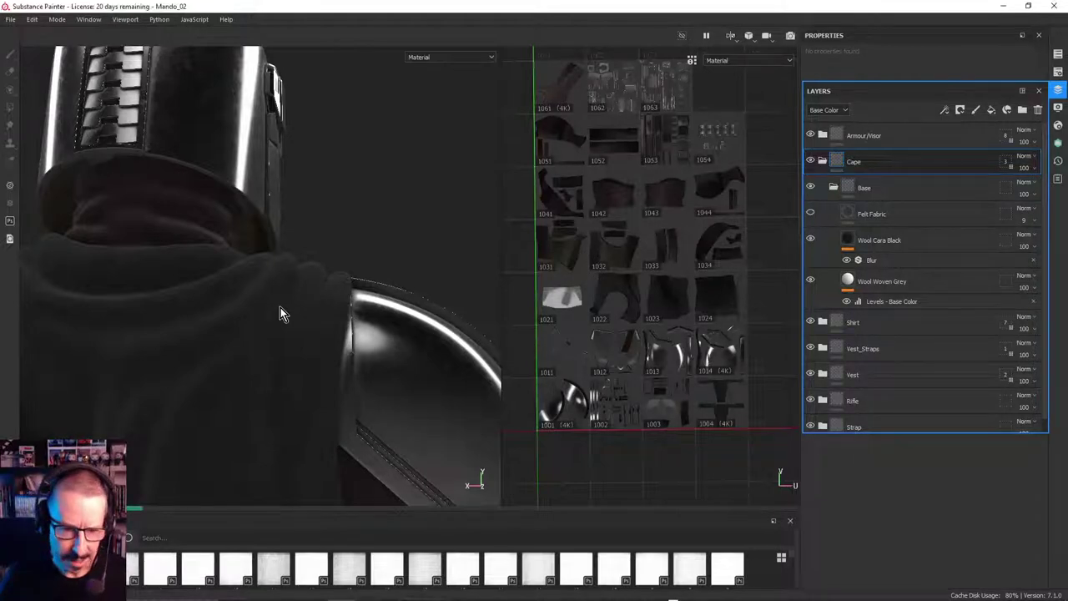
left_click_drag(305, 307, 318, 279, "alt")
scroll(341, 292, "up", 3)
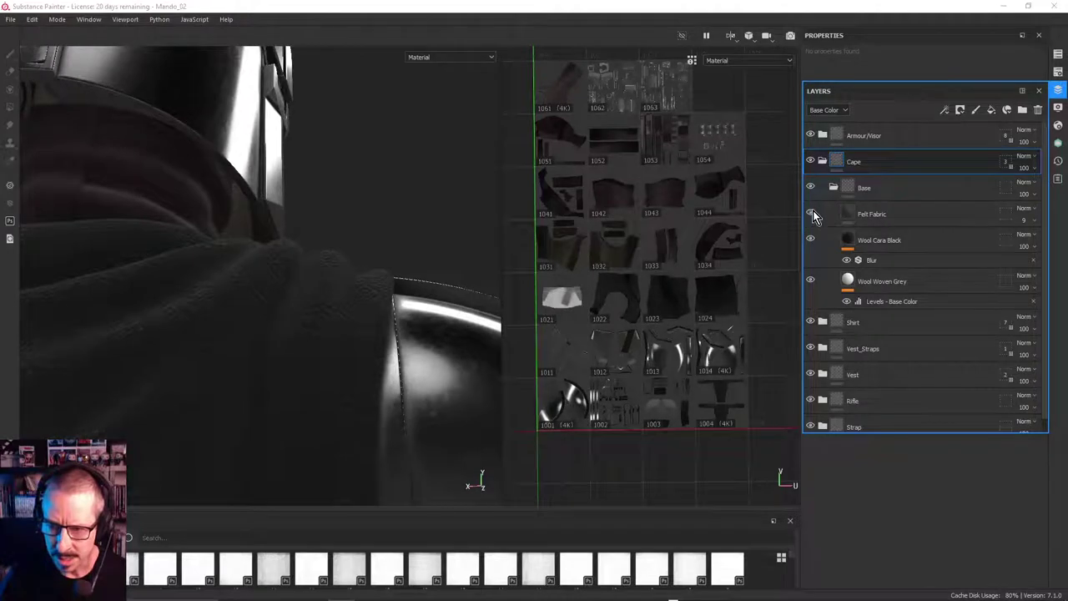
left_click(811, 241)
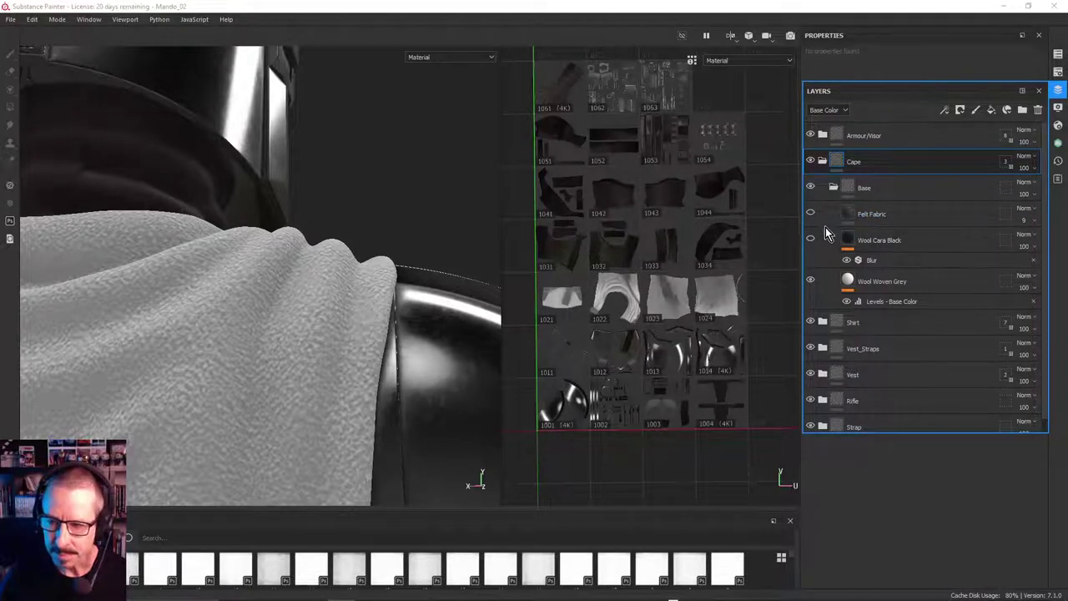
left_click(811, 281)
left_click_drag(366, 318, 339, 331, "alt")
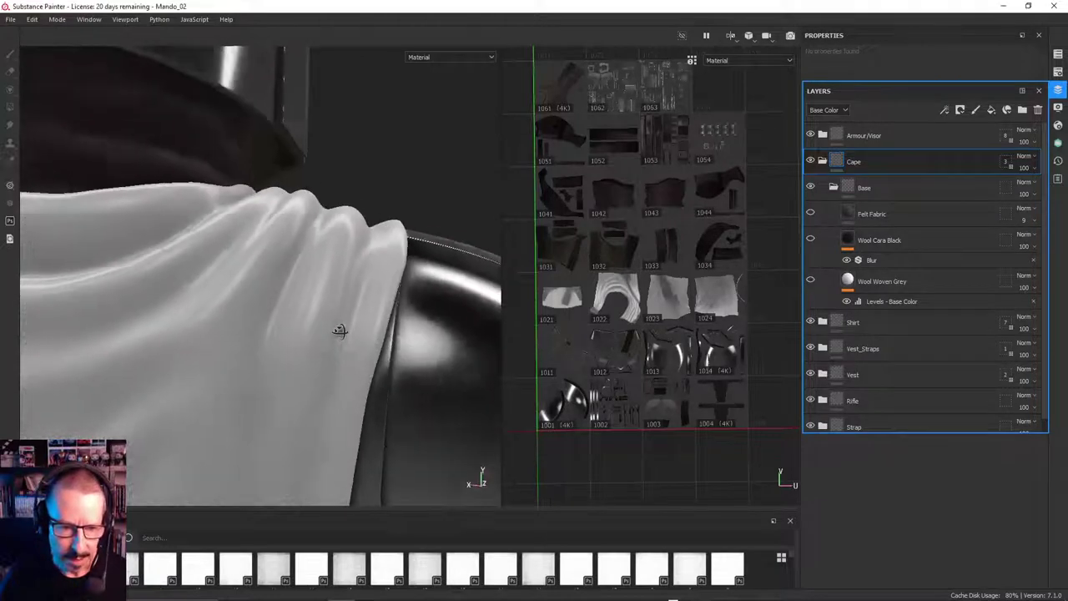
right_click_drag(339, 331, 480, 257, "alt")
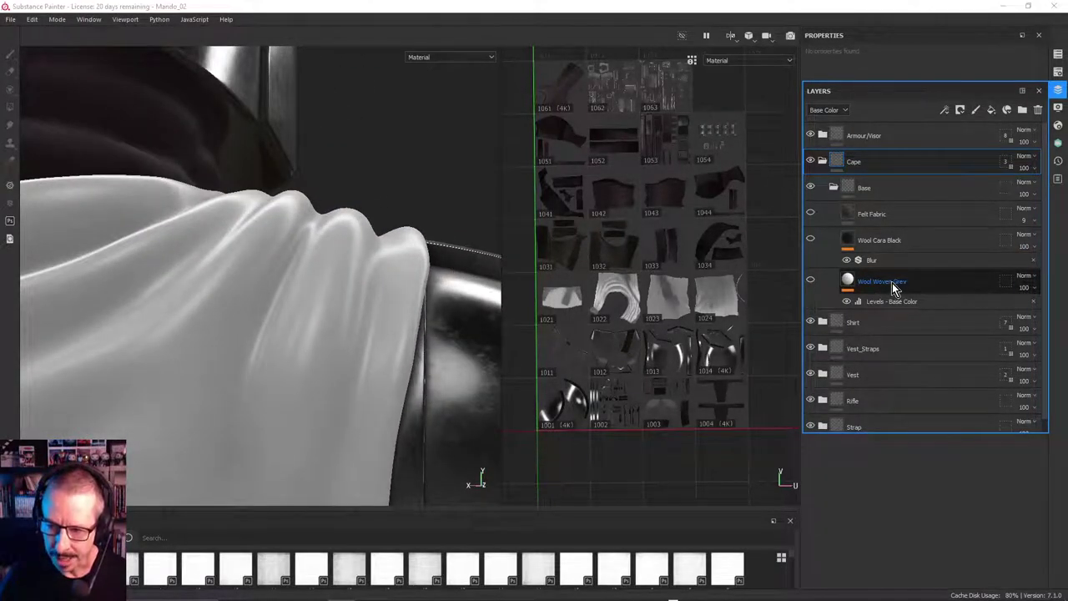
Show the Wool Woven Grey and Wool Cara Black layers again and compare their effect on the cape's shoulder folds
left_click(810, 281)
left_click_drag(404, 320, 317, 293, "alt")
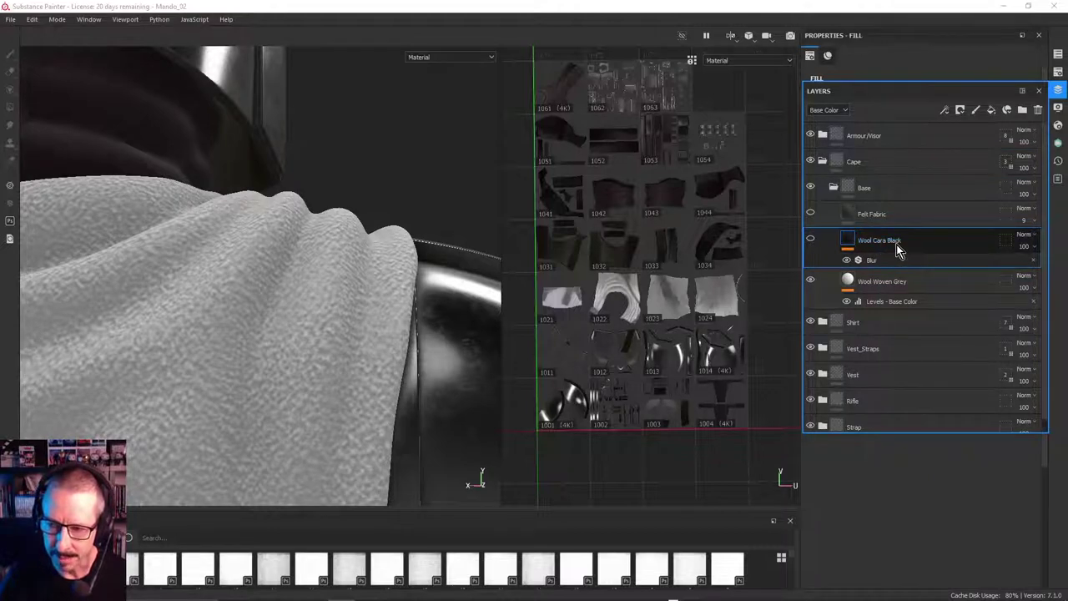
double_click(896, 242)
left_click(826, 240)
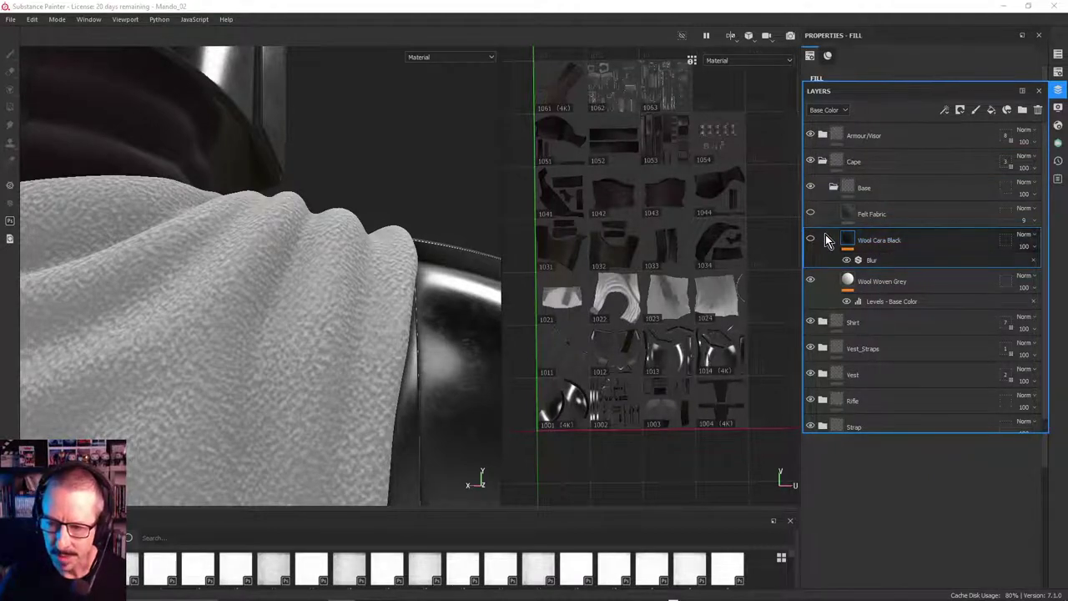
left_click(809, 241)
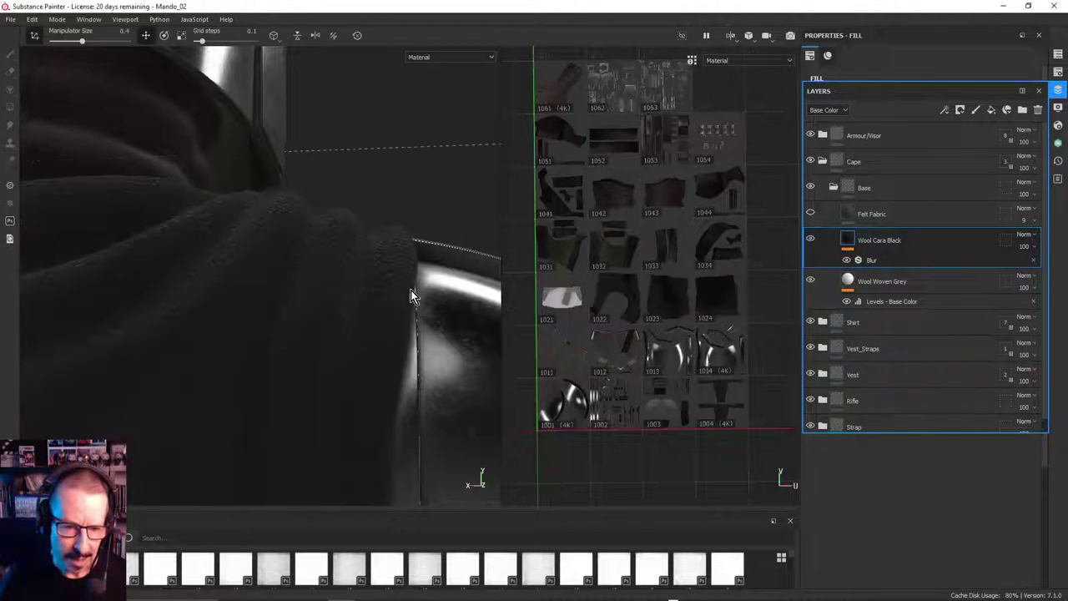
mouse_move(411, 289)
left_mouse_down("alt")
mouse_move(471, 291)
mouse_move(388, 255)
mouse_move(403, 281)
mouse_move(421, 280)
left_mouse_up("alt")
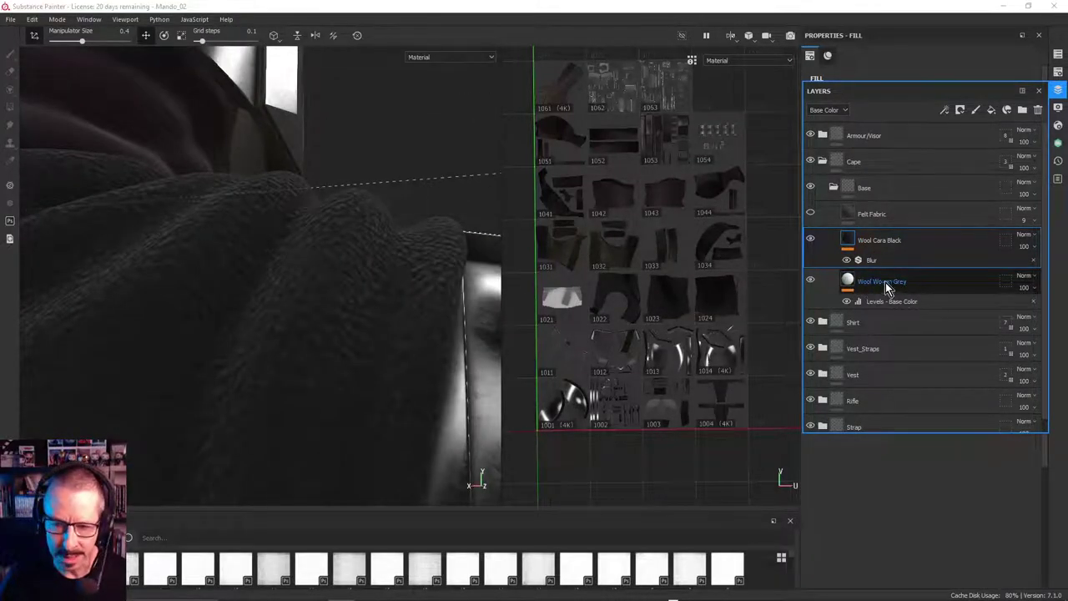
left_click(810, 240)
left_click(810, 241)
left_click_drag(372, 308, 314, 279, "alt")
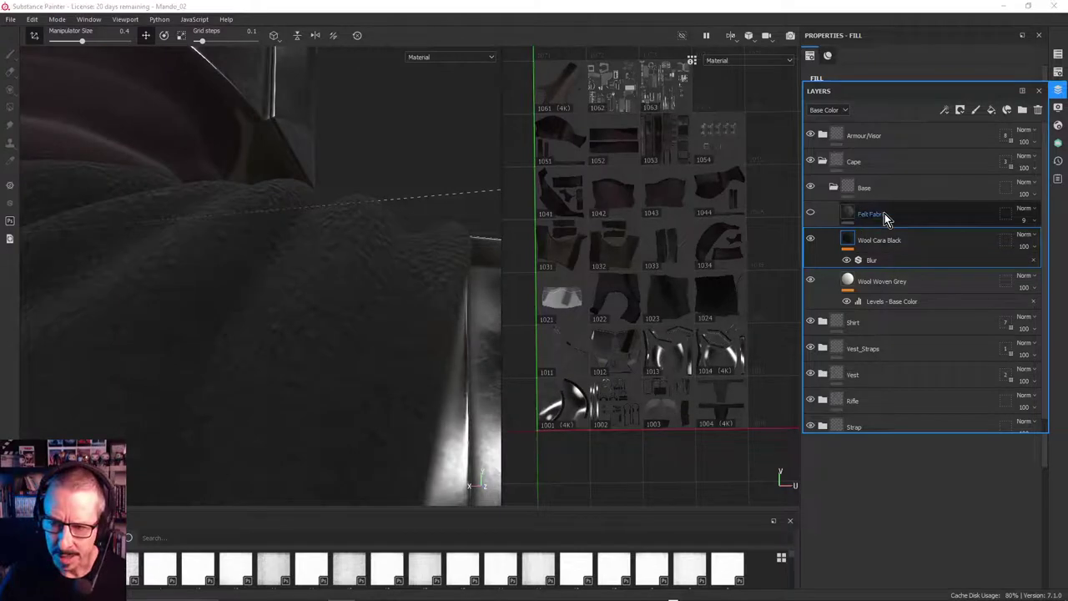
Select the Felt Fabric layer and toggle its visibility to compare the cape surface, leaving the layer shown
left_click(885, 214)
left_click(812, 213)
left_click(810, 213)
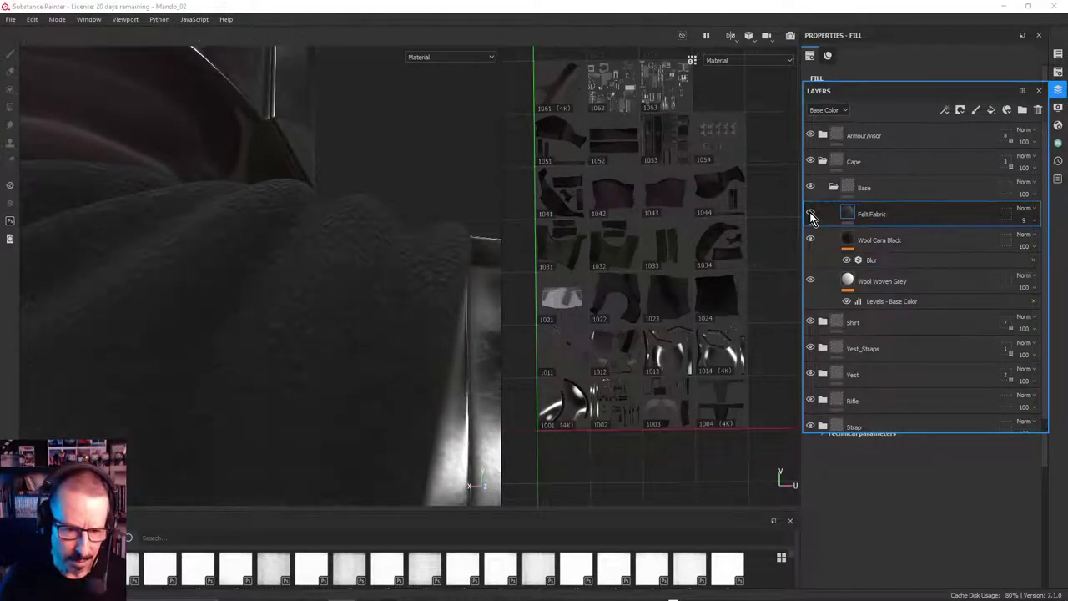
left_click(811, 213)
left_click(810, 213)
left_click(810, 213)
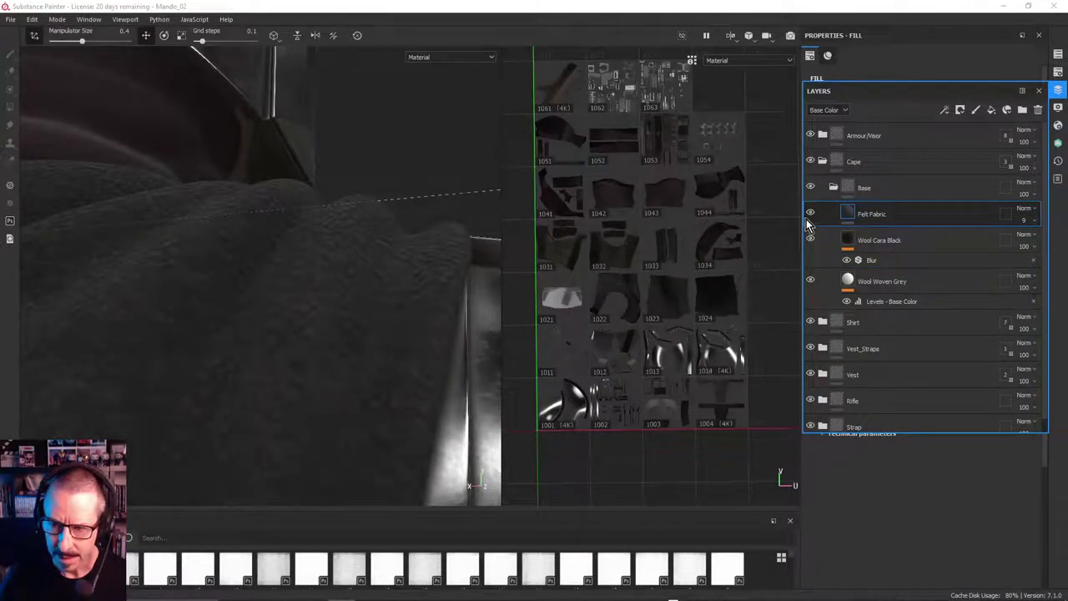
Hide the Wool Cara Black and Wool Woven Grey layers to examine Felt Fabric alone on the cape
left_click(811, 240)
left_click(811, 281)
left_click_drag(455, 280, 341, 284, "alt")
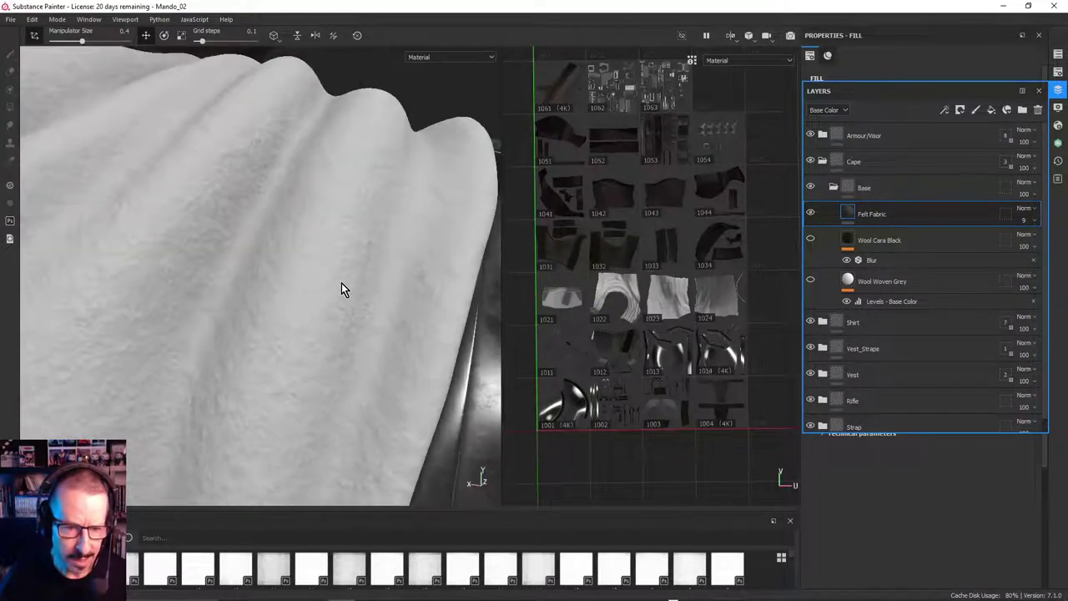
left_click(849, 213)
Show Wool Cara Black, examine the cape without the woven layer, and turn Wool Woven Grey back on
left_click(810, 241)
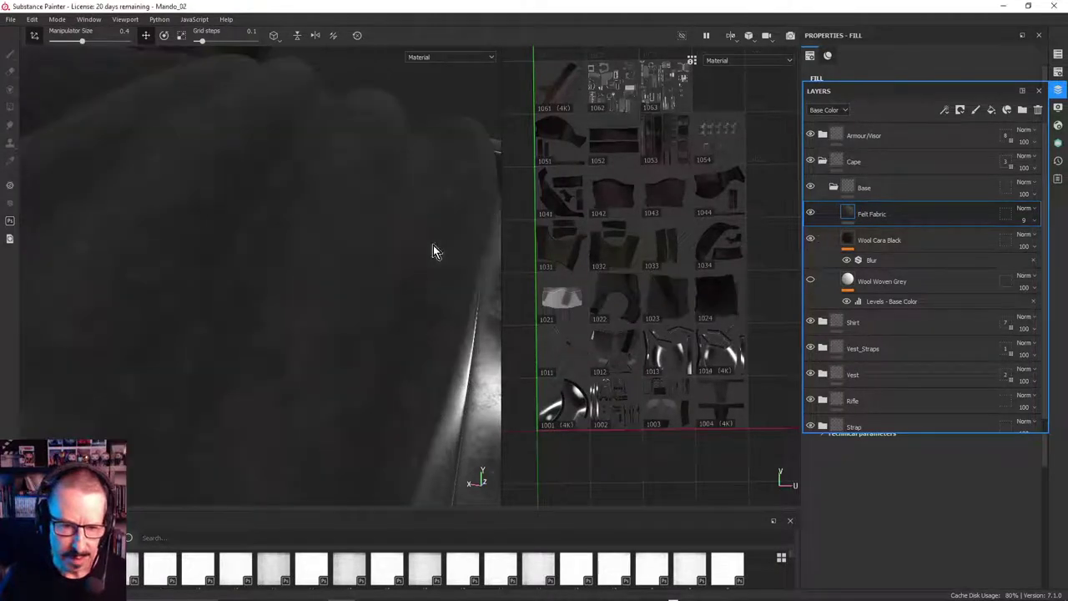
left_click(811, 214)
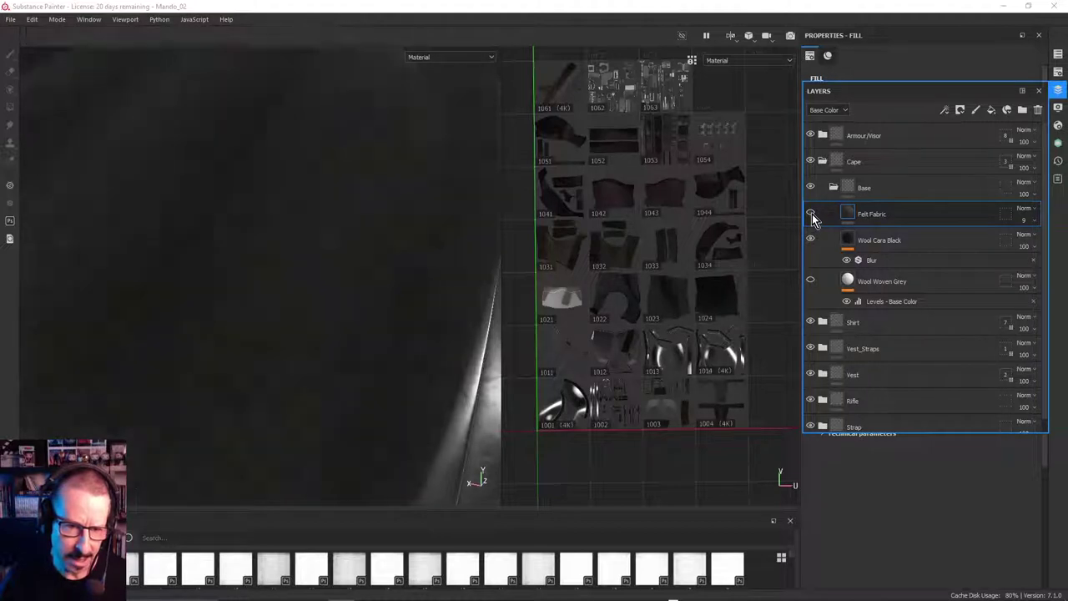
left_click_drag(461, 257, 374, 319, "alt")
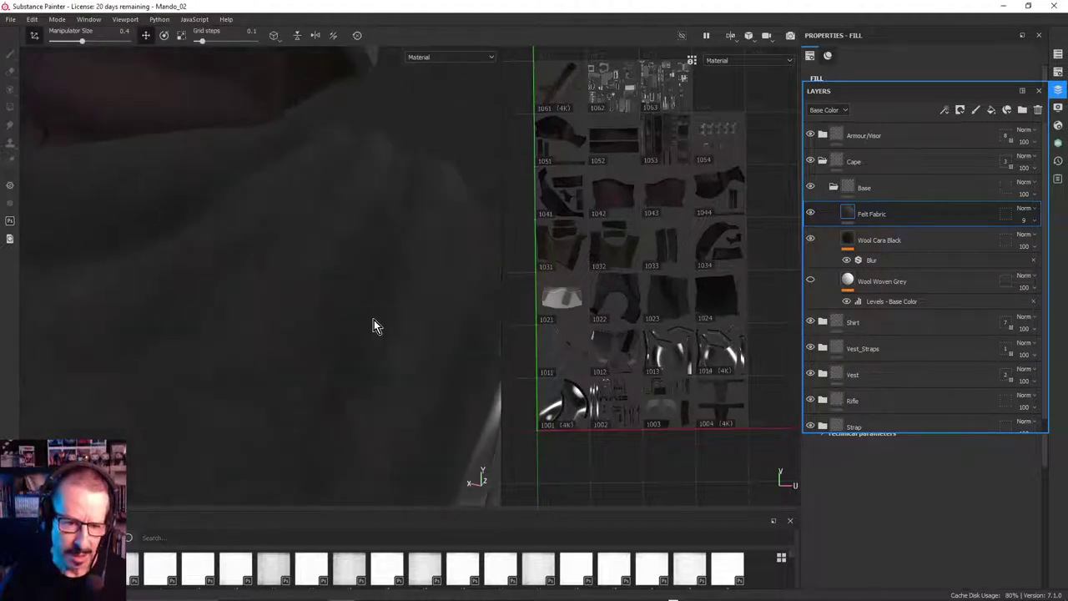
left_click_drag(304, 270, 389, 259, "alt")
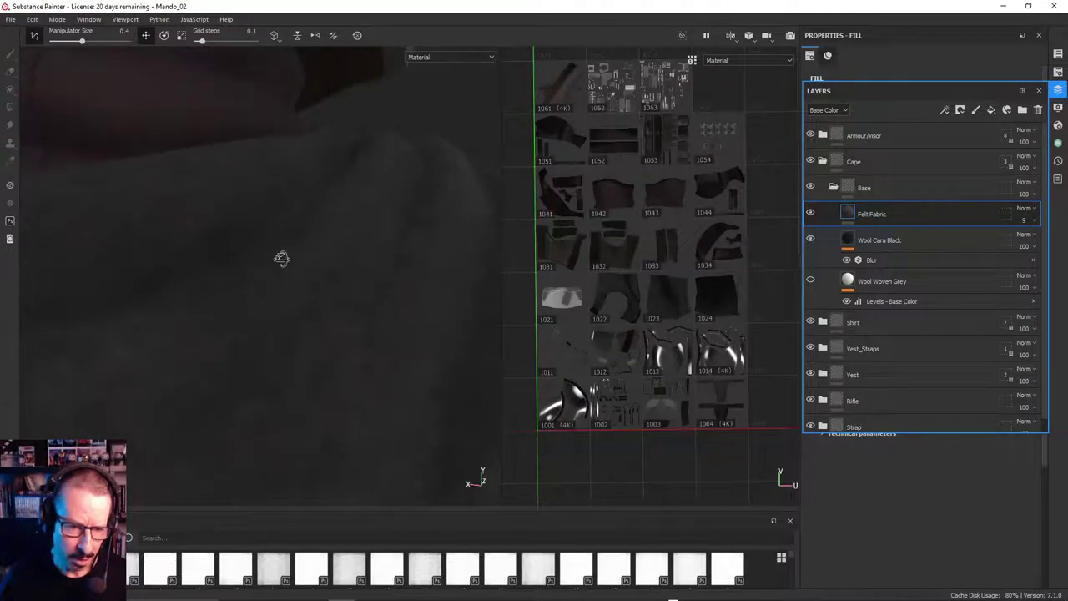
left_click_drag(281, 258, 372, 258, "alt")
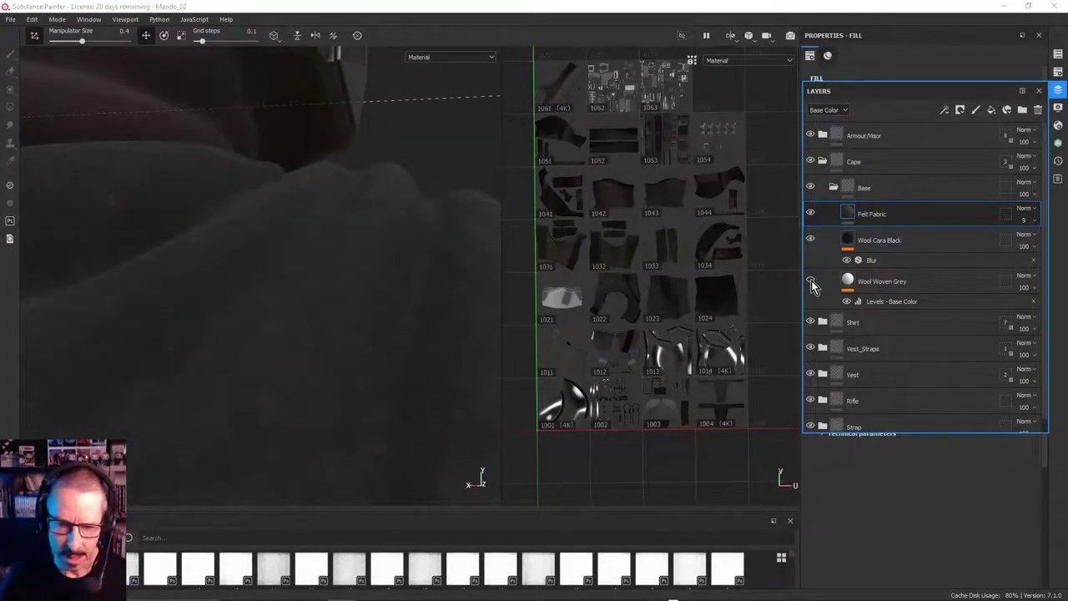
Examine the complete cape fabric across the character's back and shoulders, and return to the side of the helmet
left_click_drag(330, 288, 362, 272, "alt")
right_click_drag(363, 272, 83, 301, "alt")
left_click_drag(83, 300, 355, 288, "alt")
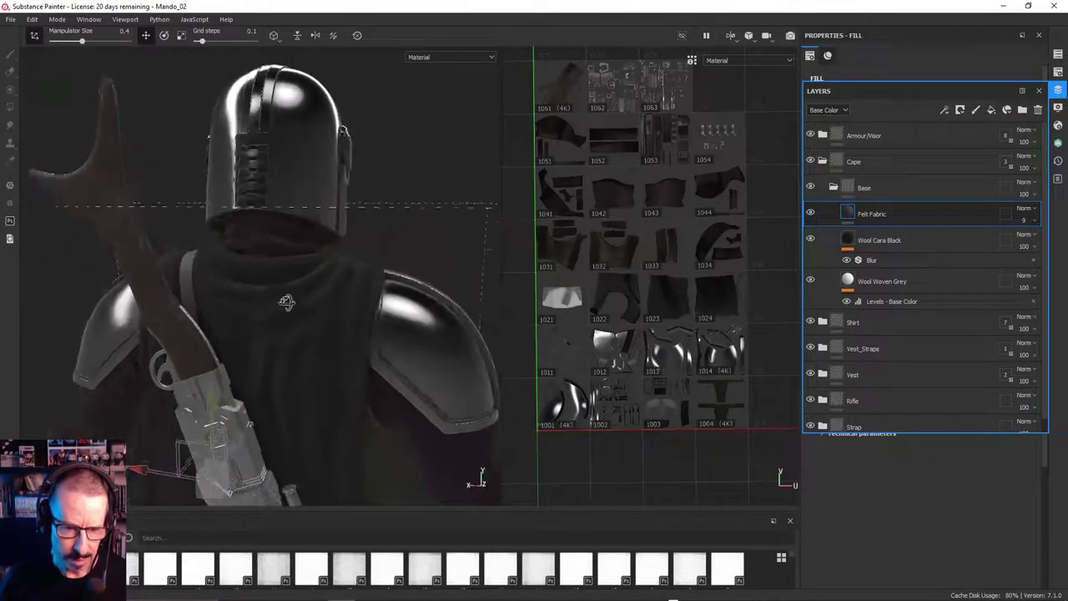
right_click_drag(355, 288, 337, 286, "alt")
left_click_drag(337, 287, 262, 339, "alt")
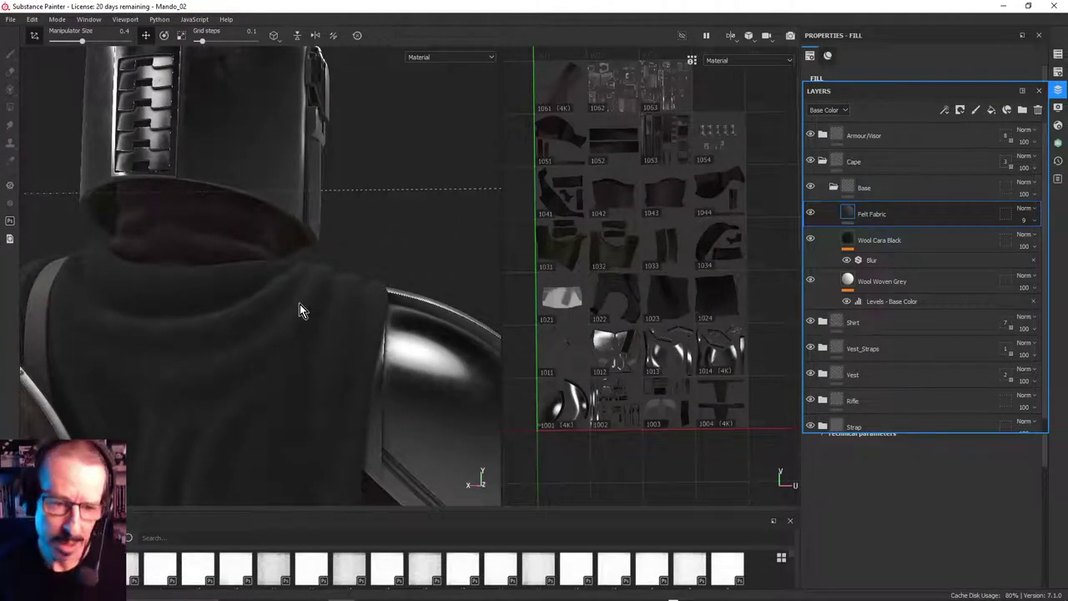
left_click_drag(300, 304, 310, 237, "alt")
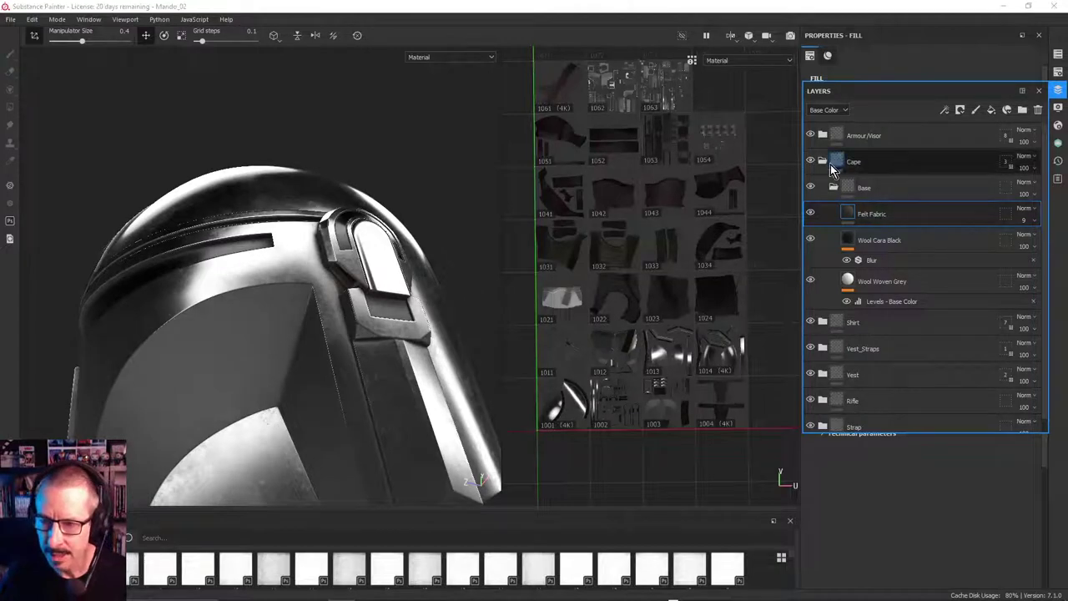
Collapse the Cape folder, expand the Armour/Visor folder and review its list of layers
left_click(822, 161)
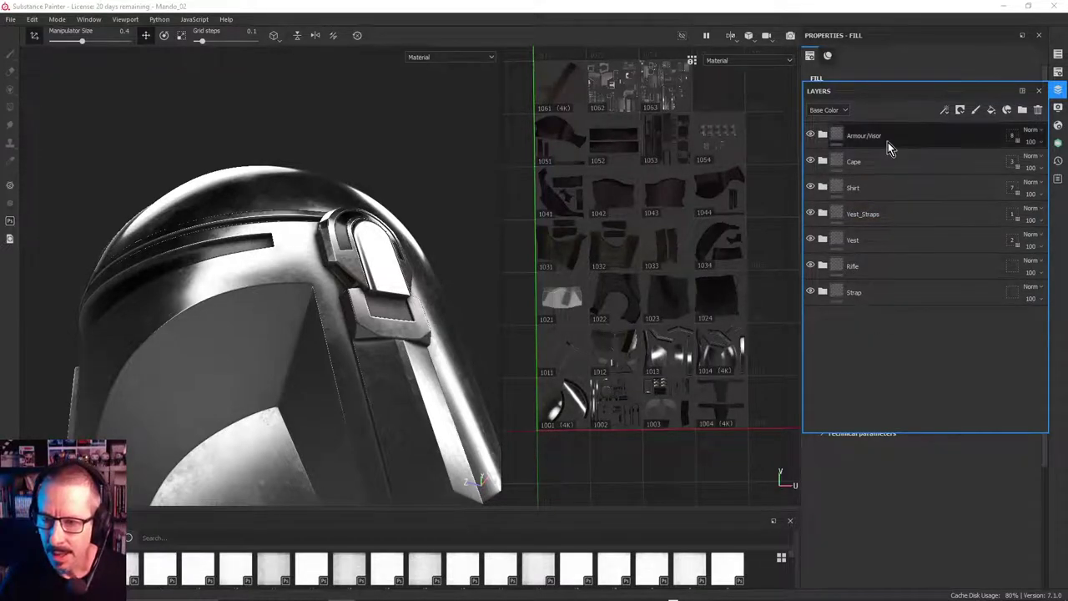
left_click(824, 136)
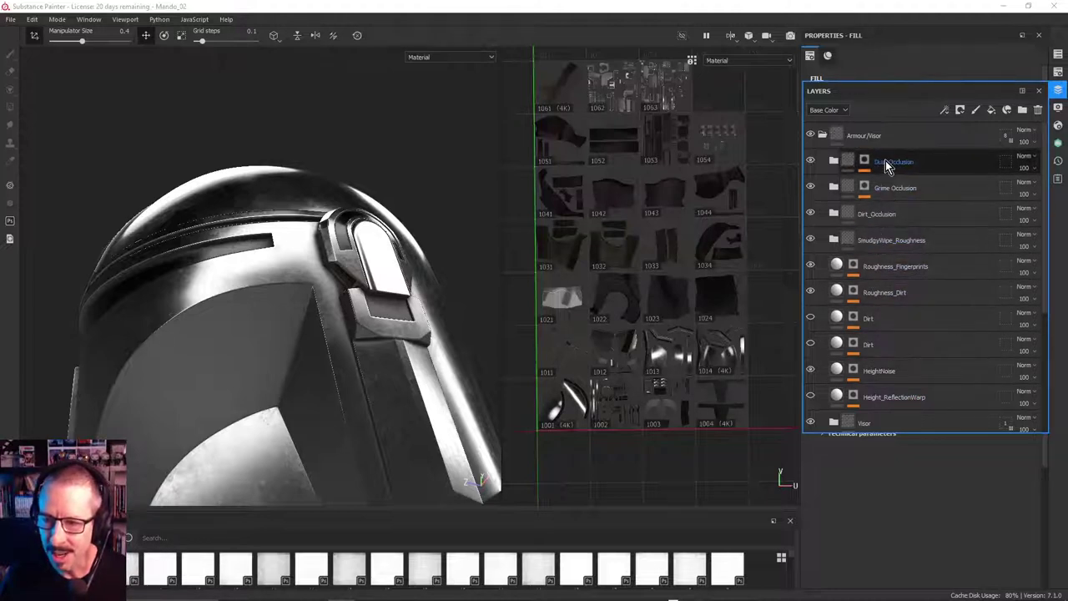
scroll(892, 199, "down", 5)
scroll(897, 235, "up", 1)
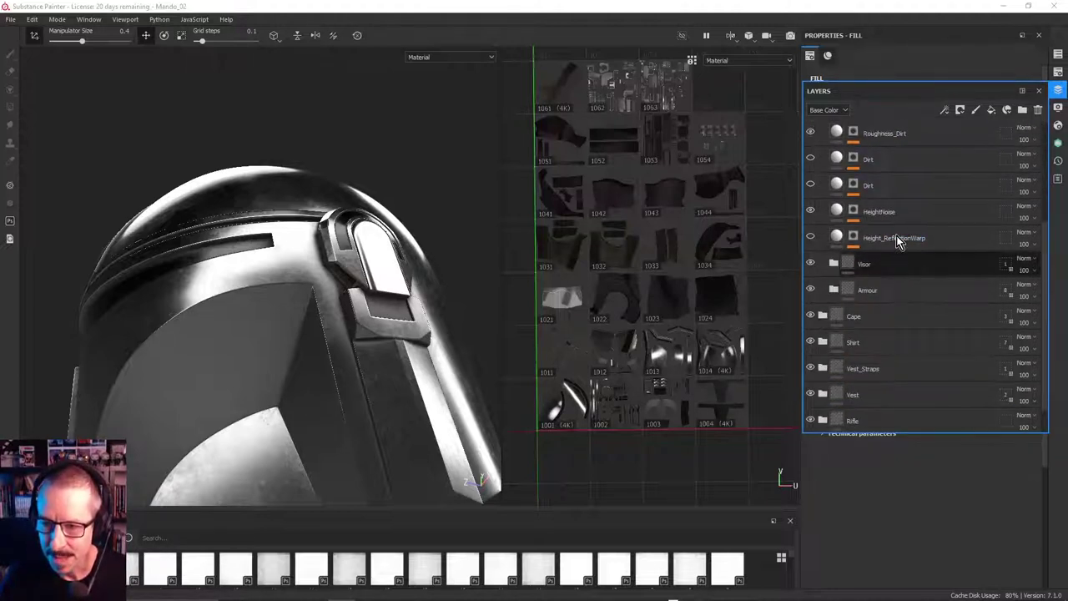
scroll(843, 227, "up", 4)
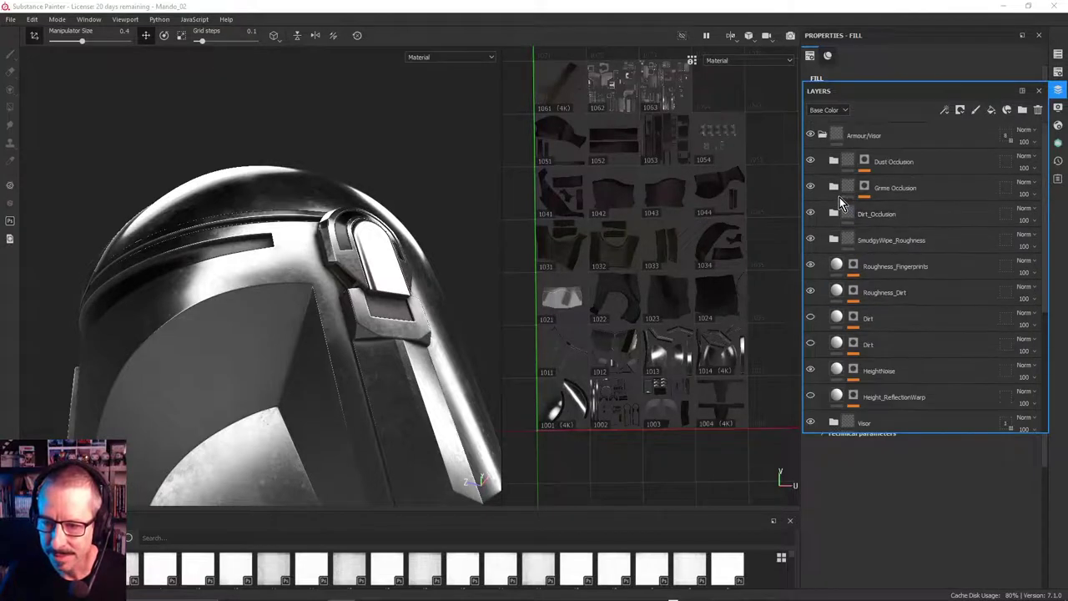
Hide the dust, grime and dirt occlusion folders, SmudgyWipe_Roughness, Roughness_Fingerprints and Roughness_Dirt, and examine the clean helmet dome
left_click(901, 321)
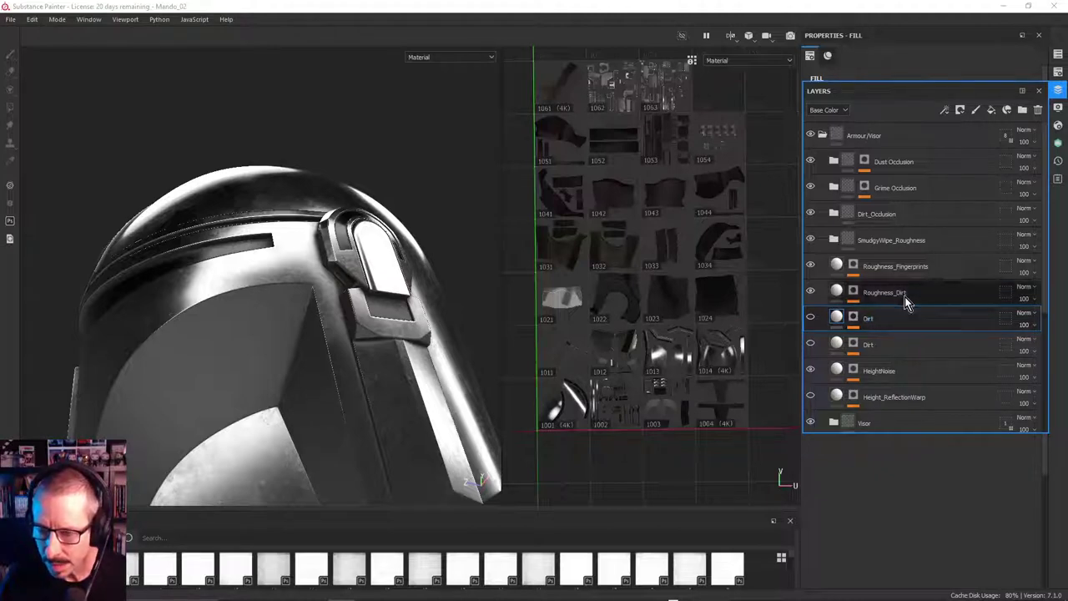
left_click(811, 318)
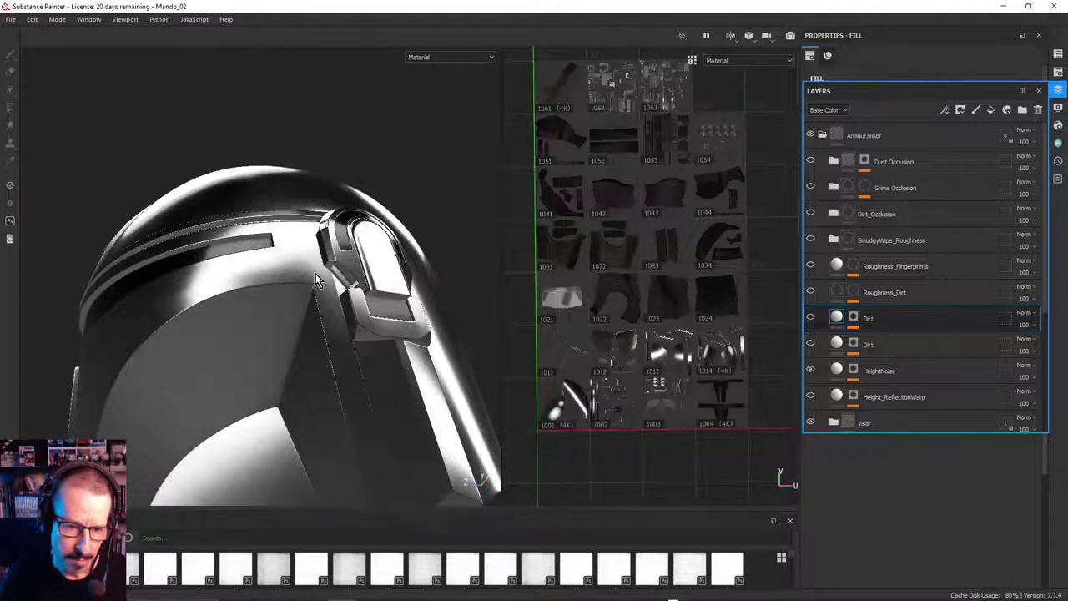
mouse_move(315, 275)
left_mouse_down("alt")
mouse_move(318, 313)
mouse_move(313, 240)
mouse_move(309, 275)
left_mouse_up("alt")
middle_click_drag(309, 194, 306, 276, "alt")
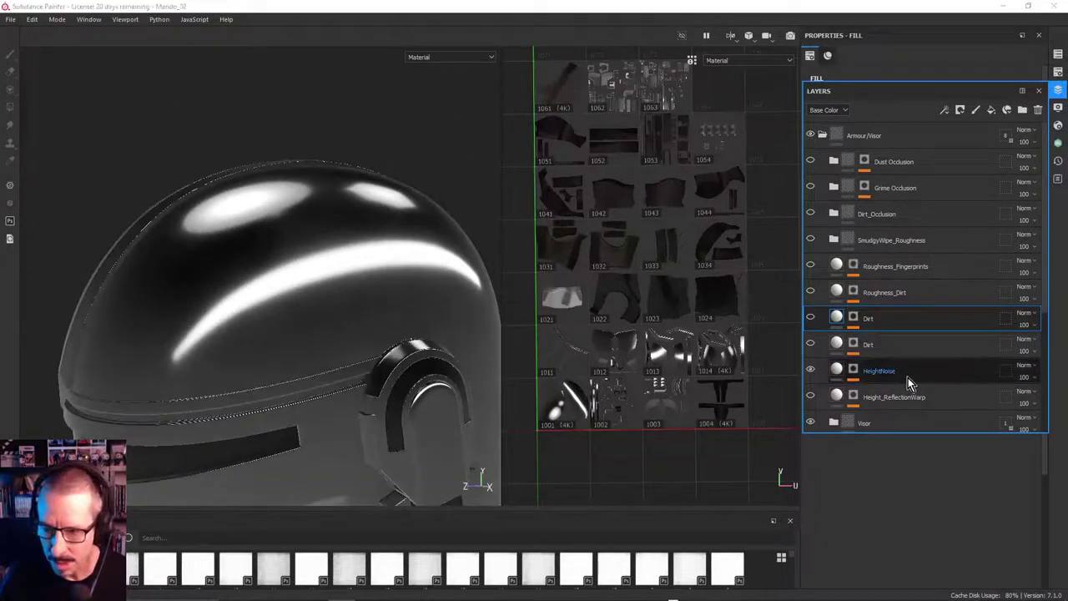
Hide the HeightNoise layer and compare the helmet with the Visor folder switched off and back on
left_click(811, 369)
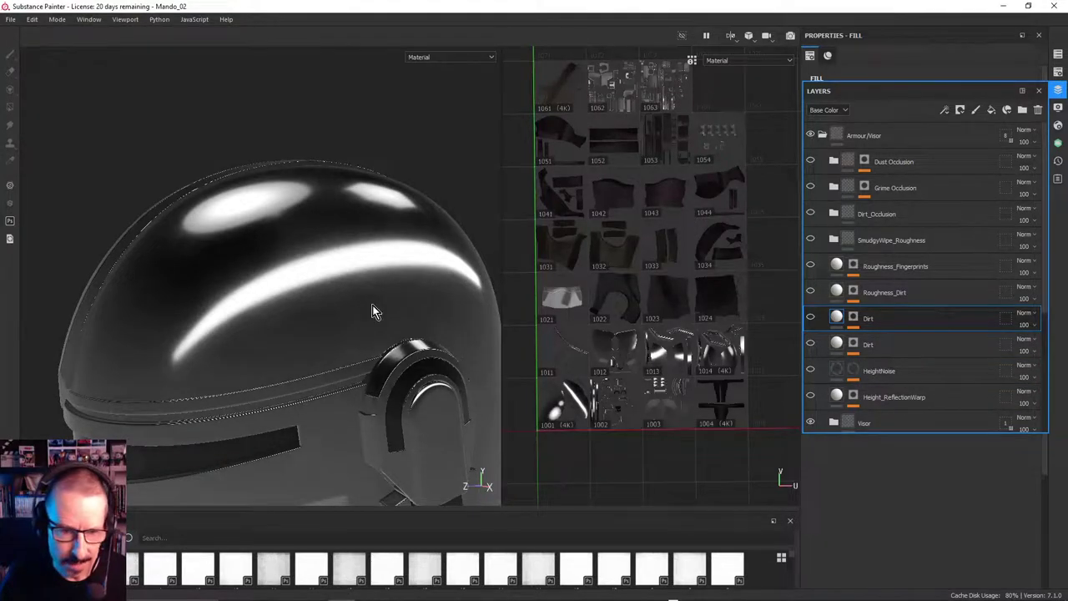
left_click_drag(370, 340, 351, 196, "alt")
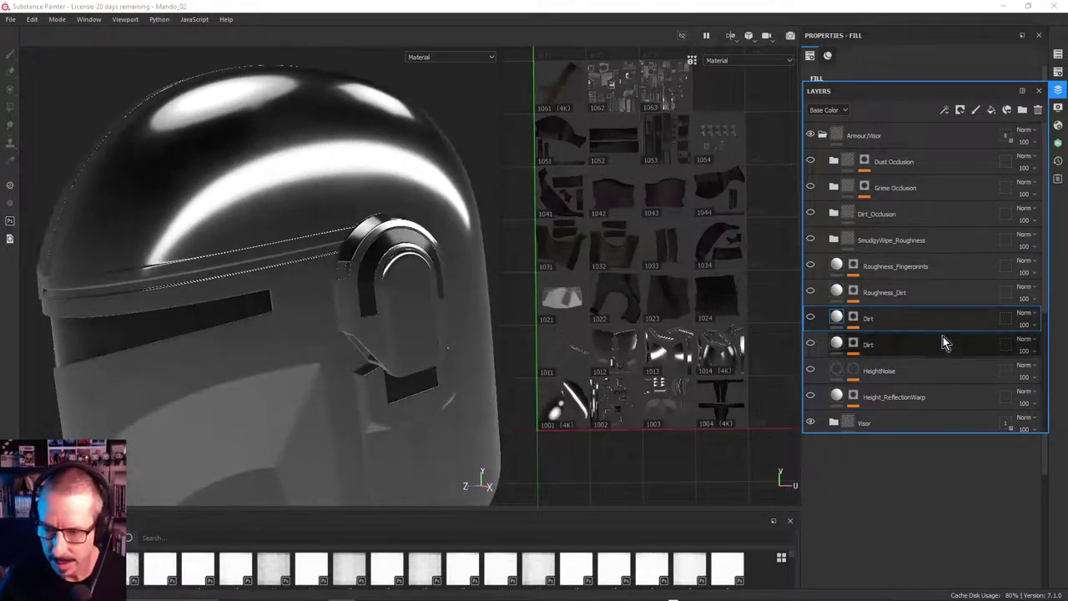
scroll(885, 368, "down", 4)
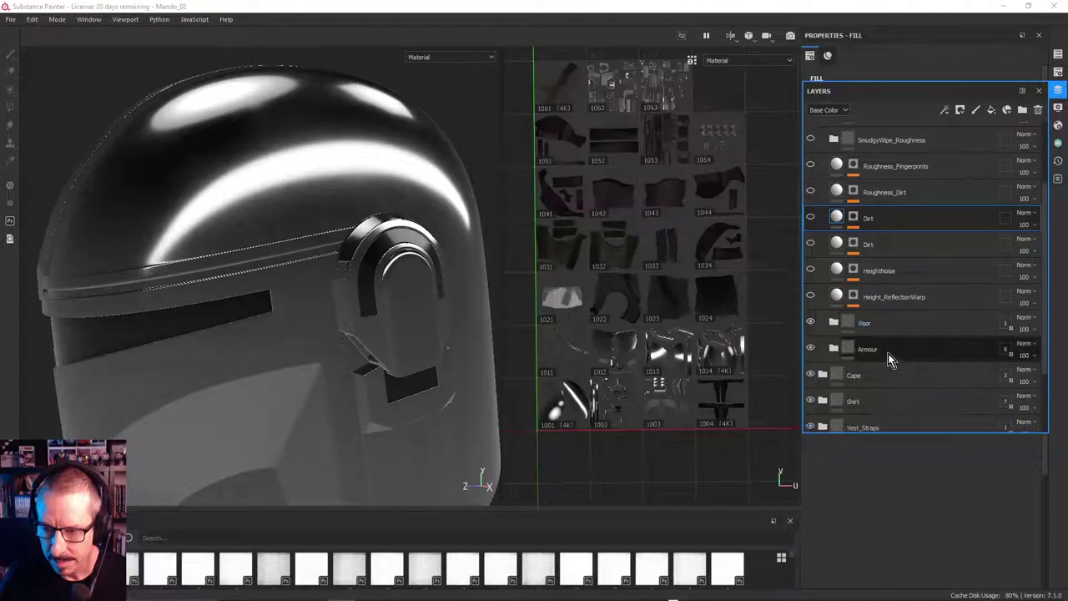
left_click(810, 324)
left_click_drag(380, 325, 346, 282, "alt")
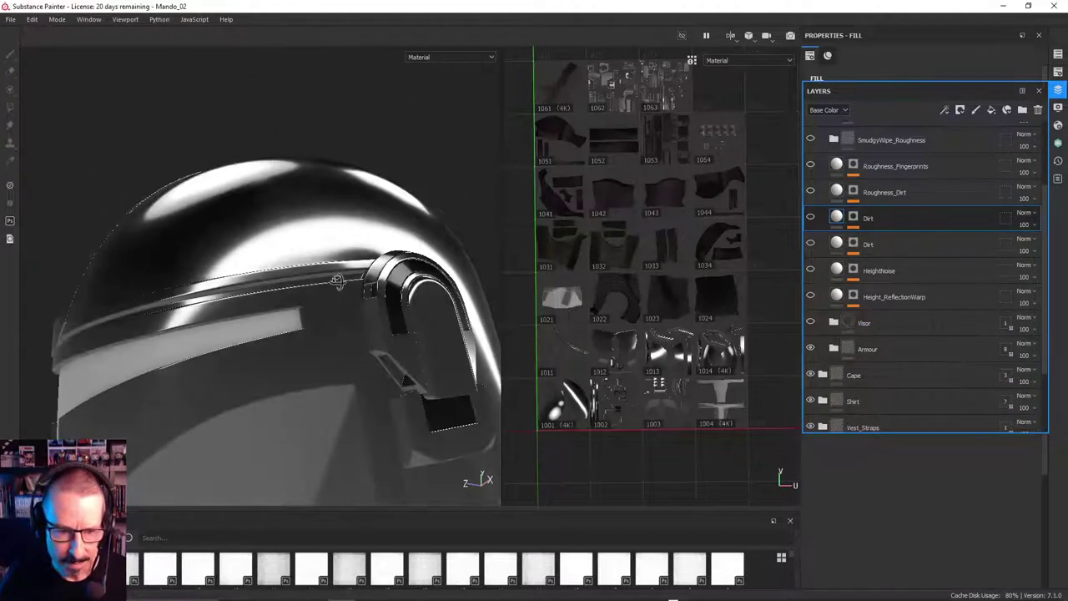
left_click(811, 324)
Expand the Armour folder, select the Chrome layer inside Base and reveal its material parameters
left_click(834, 349)
scroll(930, 308, "down", 4)
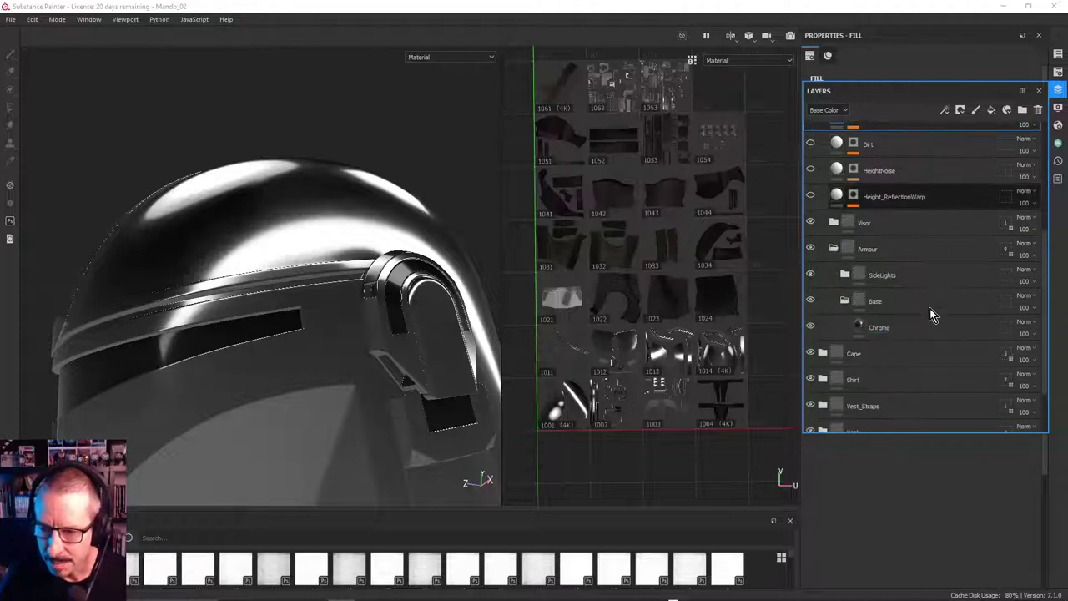
left_click(868, 327)
mouse_move(863, 328)
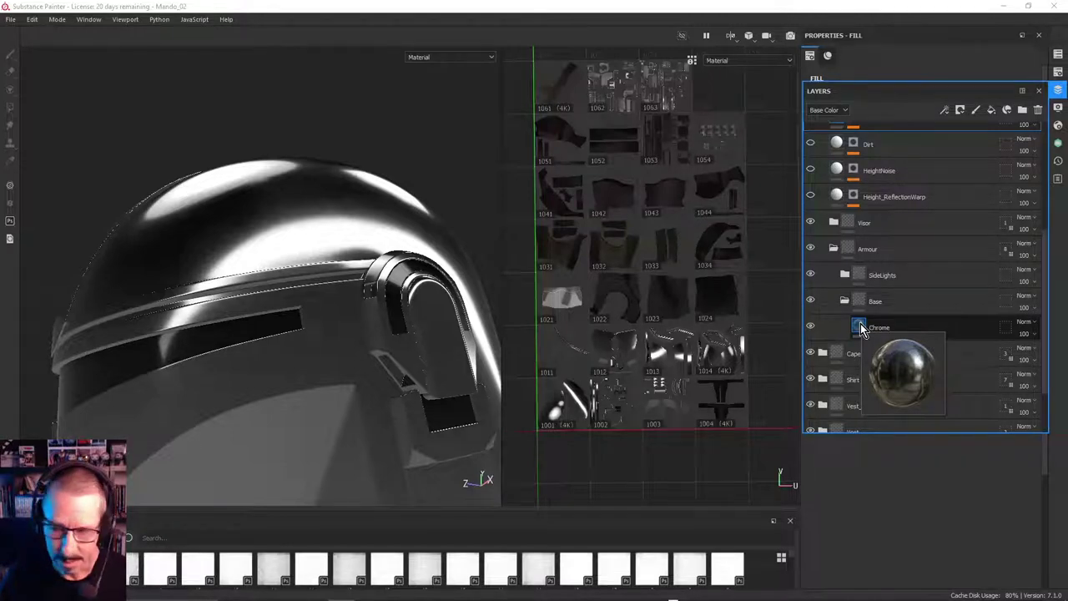
left_click(862, 330)
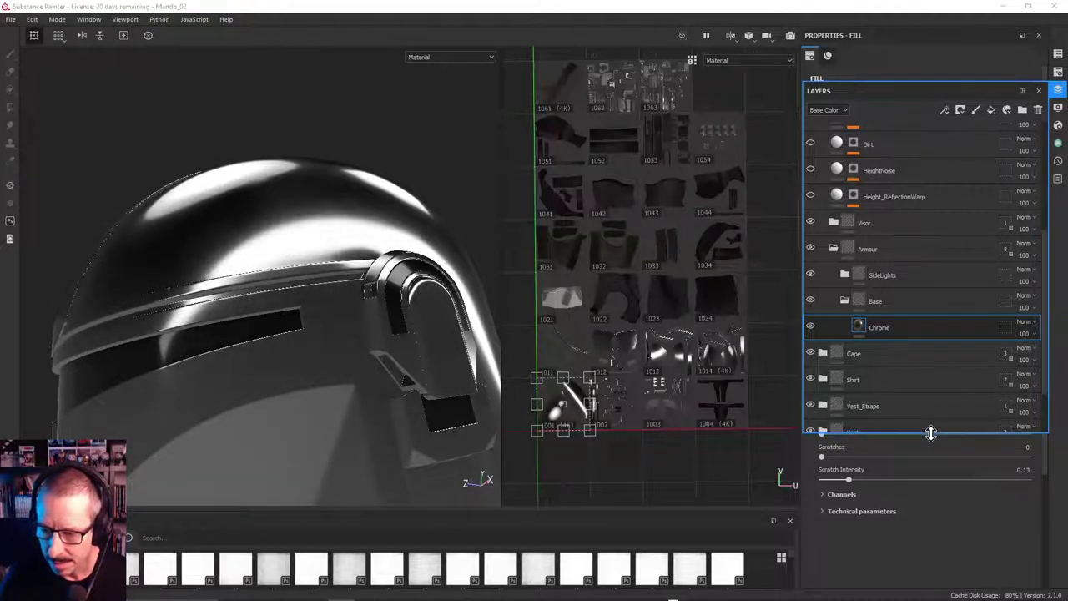
left_click_drag(930, 434, 917, 208)
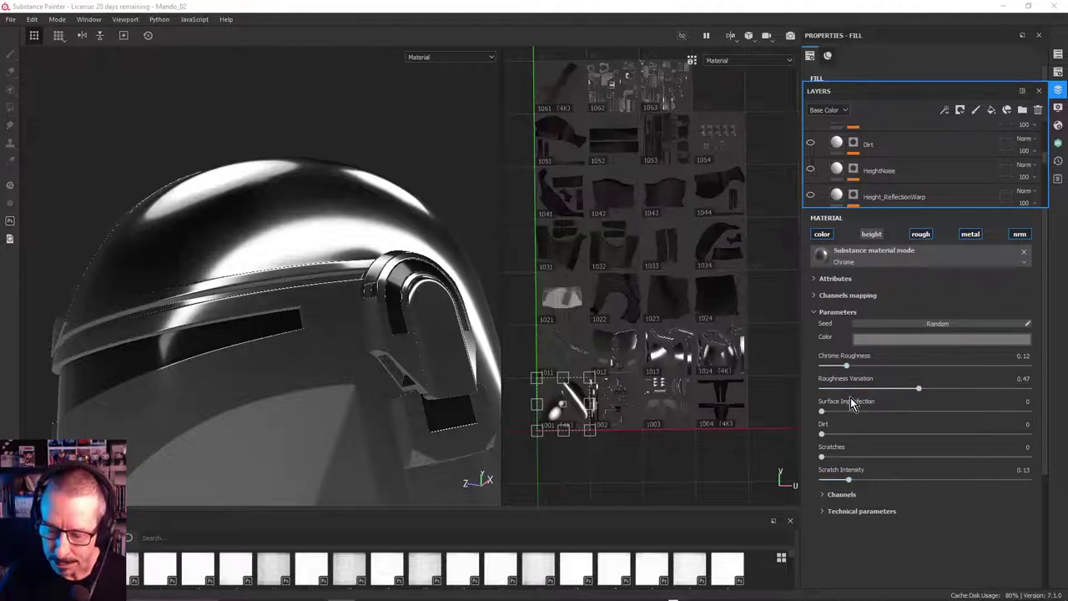
Try a Dirt value of 0.53 on the Chrome material, examine the helmet dome, and undo the change
left_click_drag(375, 242, 367, 279, "alt")
right_click_drag(367, 279, 418, 250, "alt")
middle_click_drag(401, 200, 396, 300, "alt")
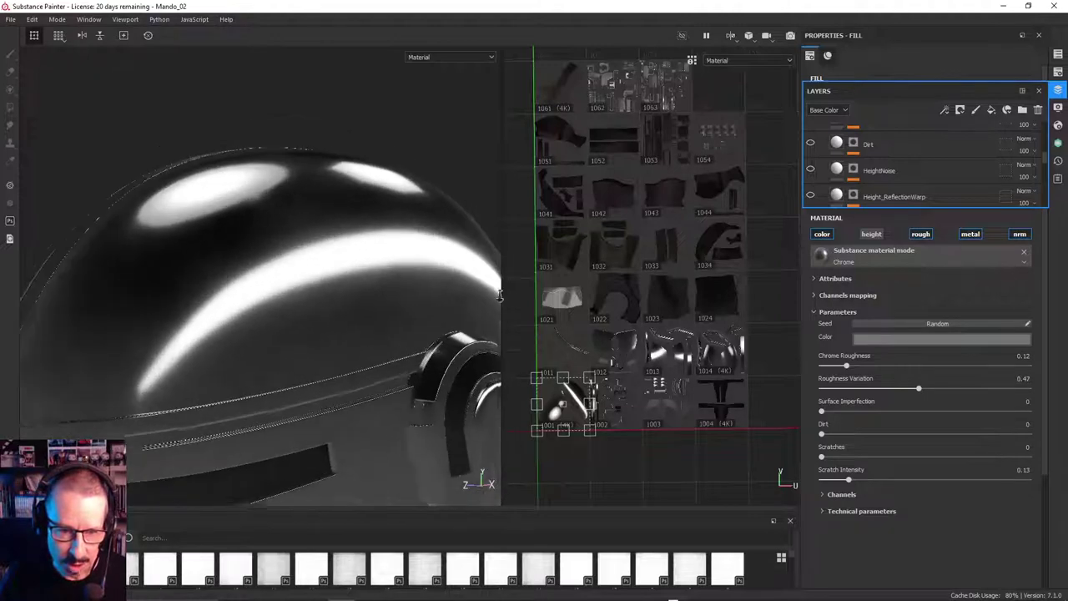
mouse_move(396, 297)
left_mouse_down("alt")
mouse_move(390, 324)
mouse_move(385, 294)
left_mouse_up("alt")
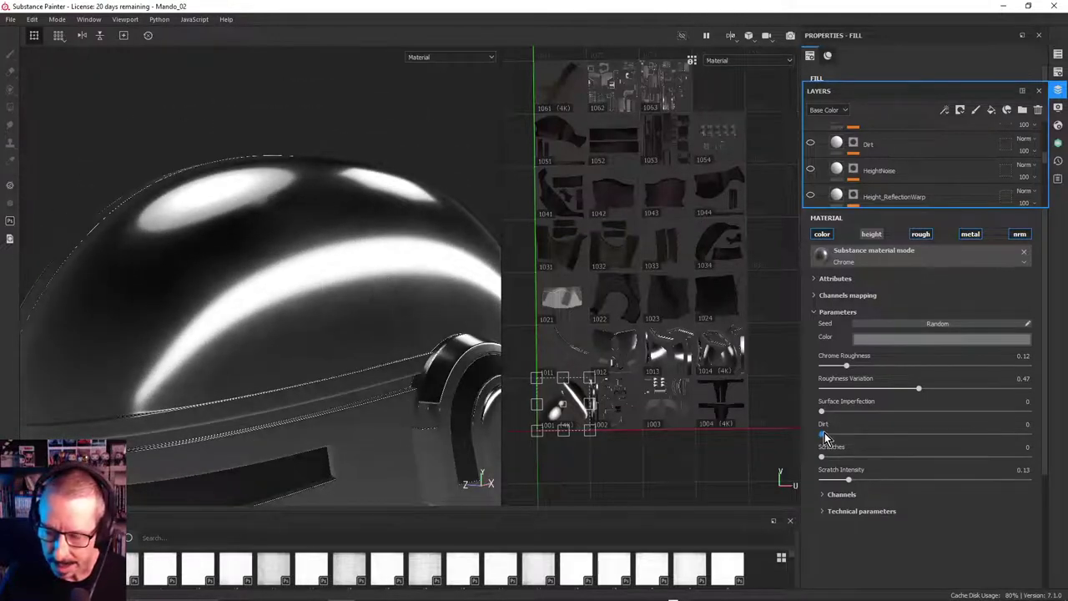
left_click_drag(824, 436, 930, 437)
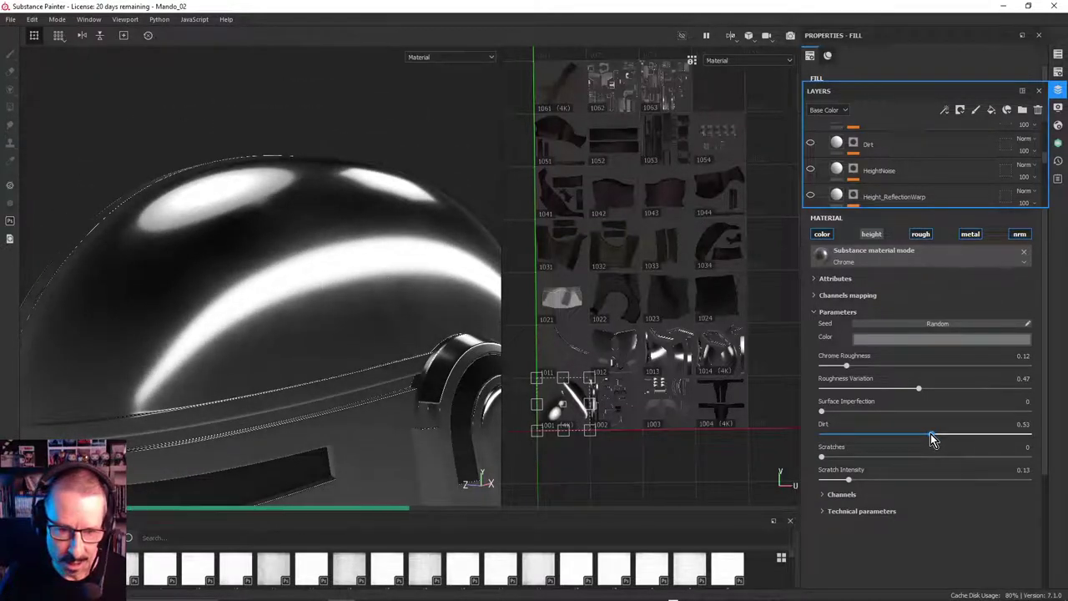
left_click_drag(379, 308, 370, 296, "alt")
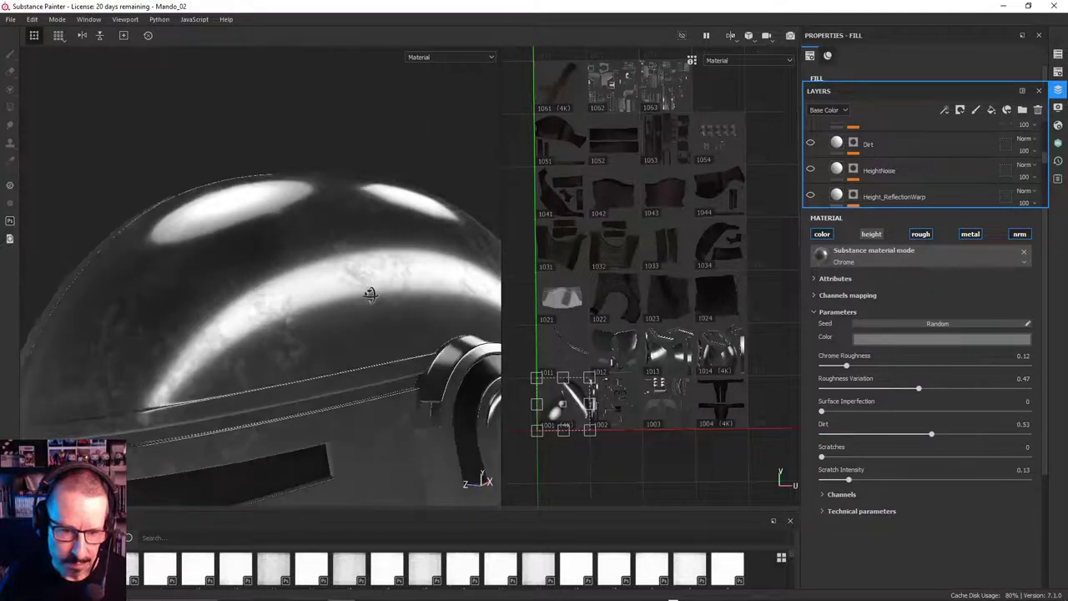
key("ctrl+z")
Examine how the plain Chrome material reflects the studio lights across the helmet dome, close up and from the front side
right_click_drag(326, 313, 274, 309, "alt")
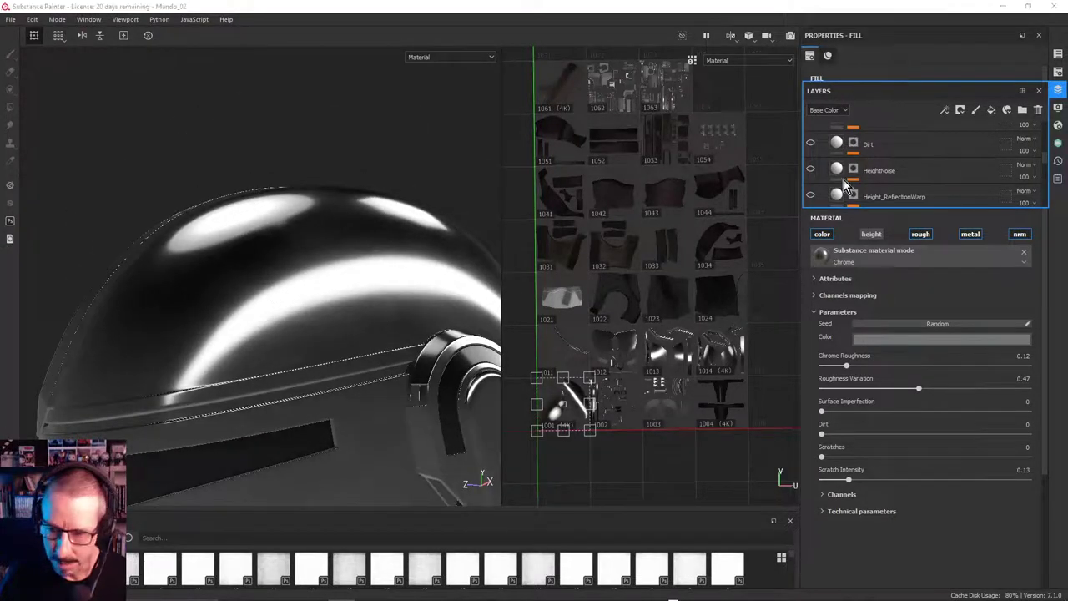
left_click_drag(346, 257, 367, 299, "alt")
right_click_drag(367, 299, 501, 273, "alt")
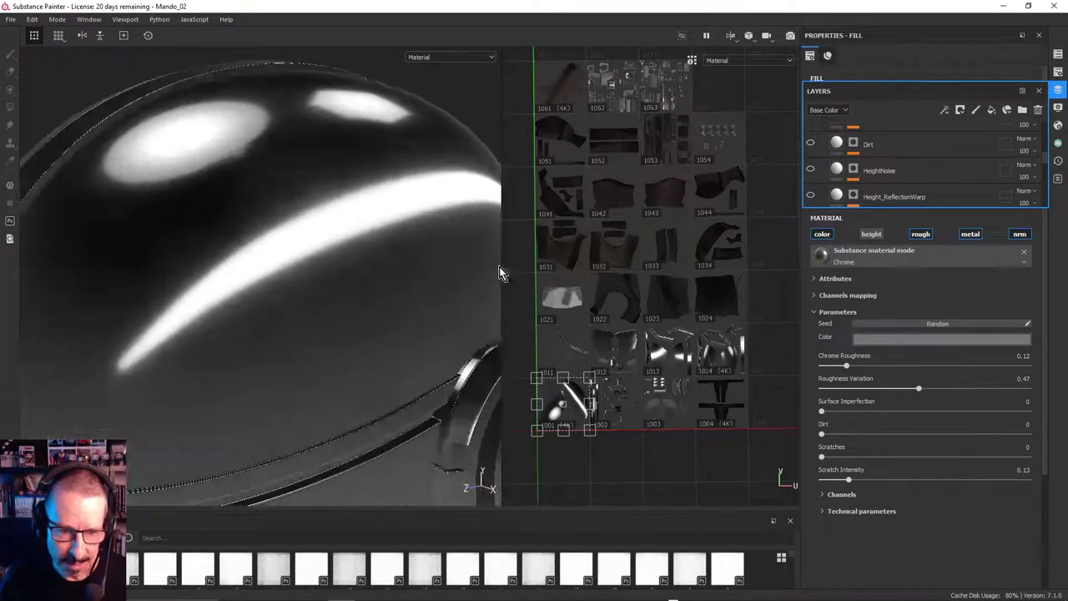
left_click_drag(342, 260, 367, 267, "alt")
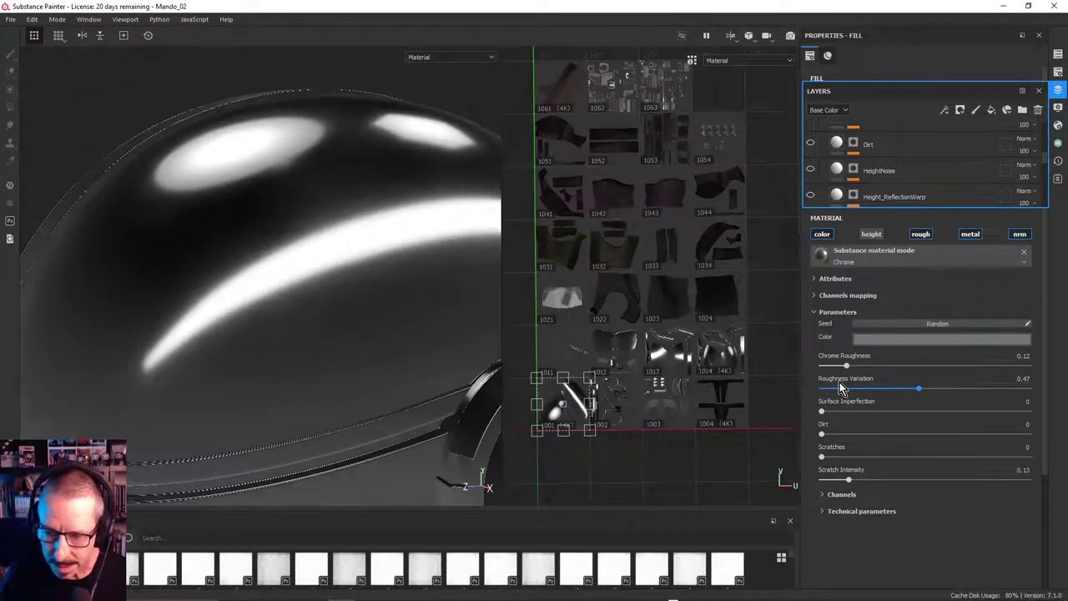
scroll(302, 244, "down", 5)
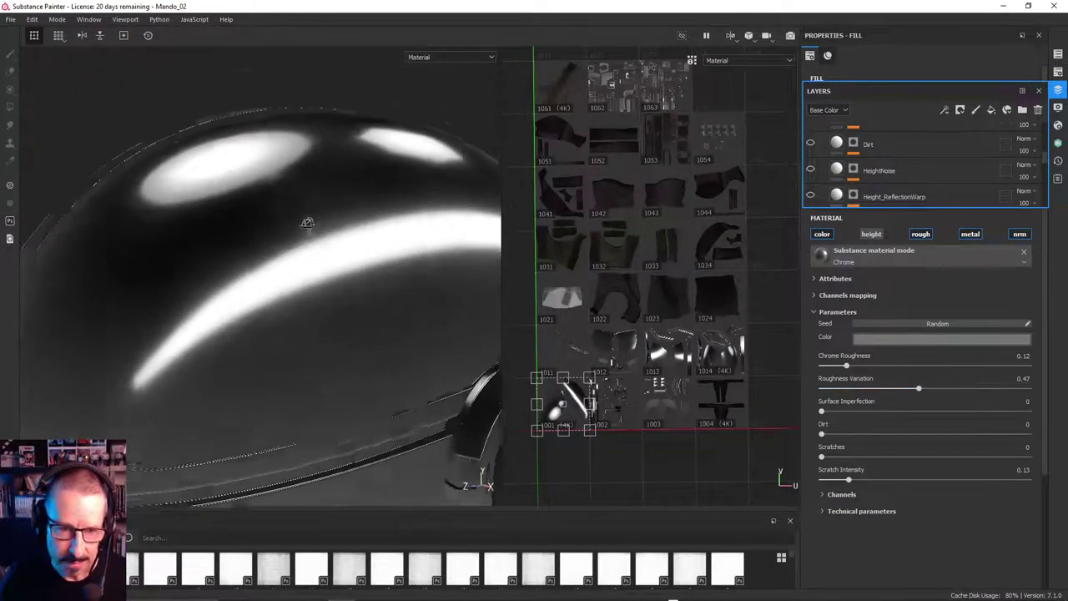
left_click_drag(331, 303, 190, 265, "alt")
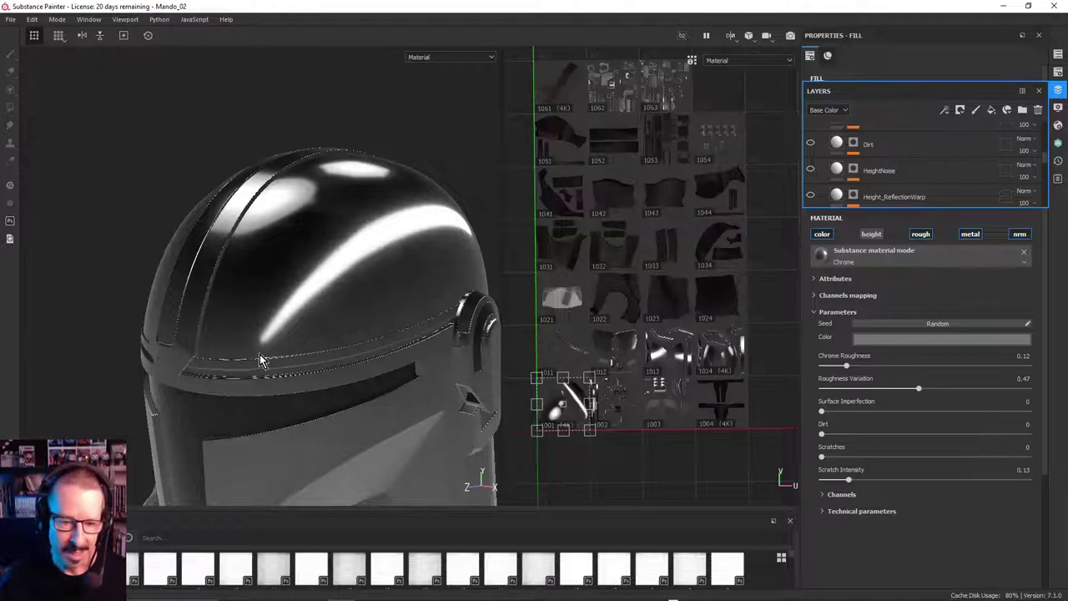
left_click_drag(319, 334, 326, 287, "alt")
left_click_drag(484, 288, 346, 274, "alt")
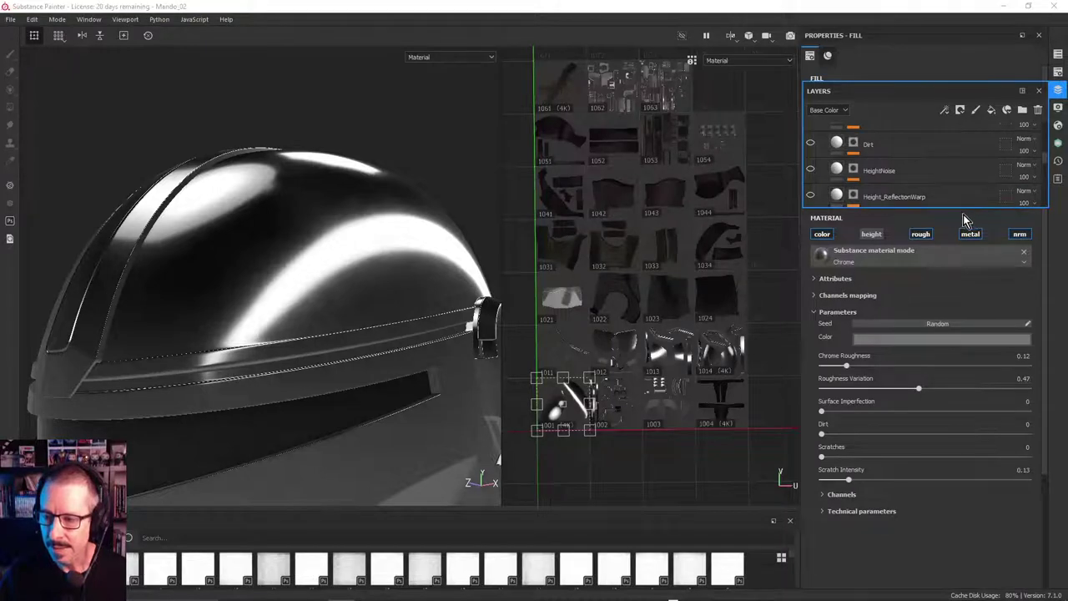
Collapse the Base folder, expand the SideLights folder and examine the dark inlays on the side of the helmet
left_click_drag(965, 209, 988, 373)
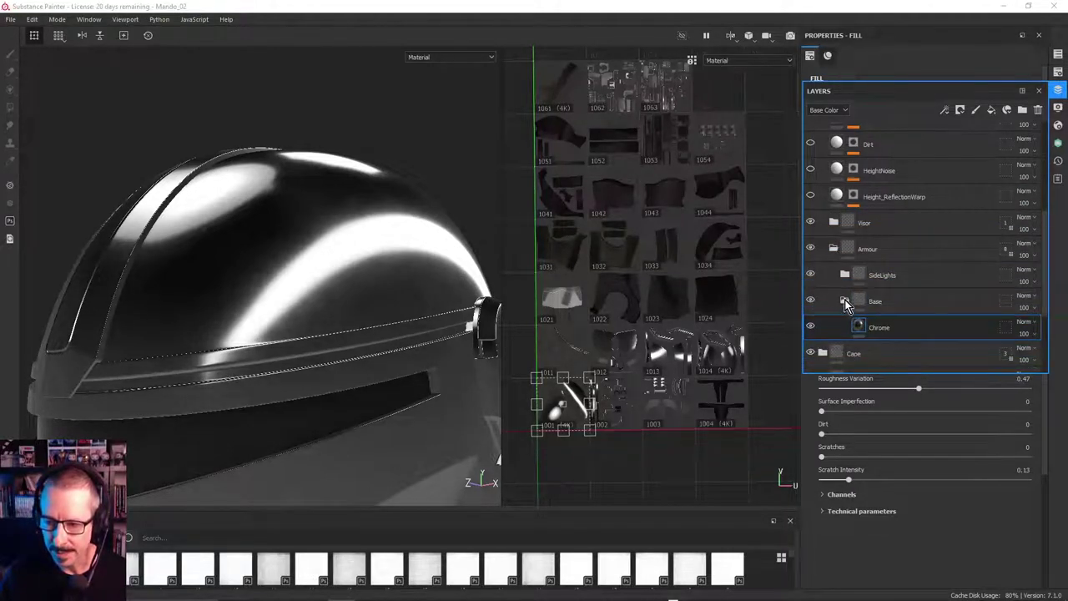
left_click(844, 301)
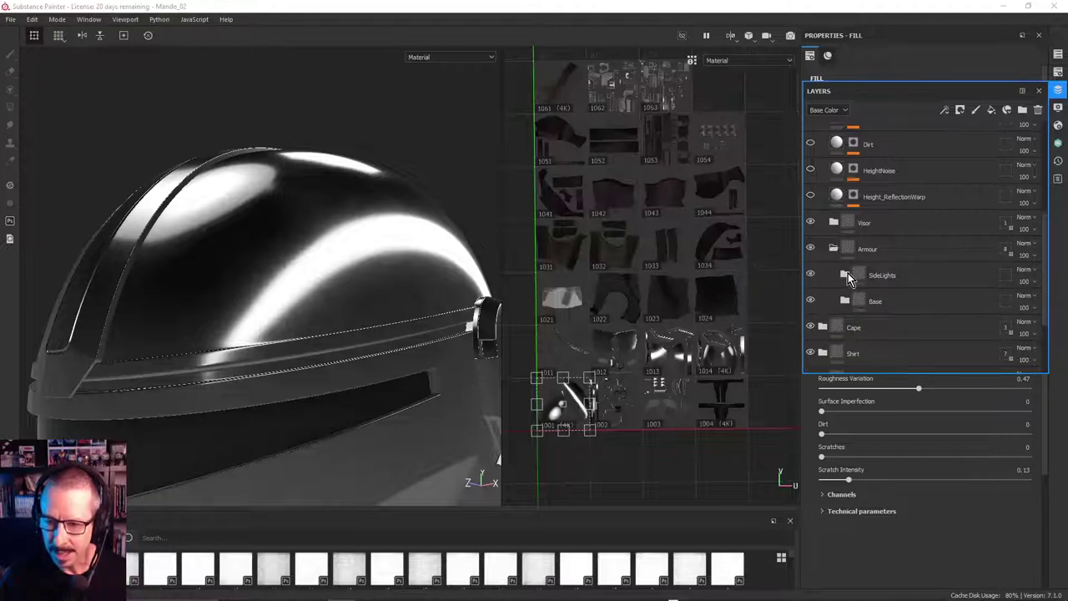
left_click(844, 275)
left_click_drag(430, 321, 288, 280, "alt")
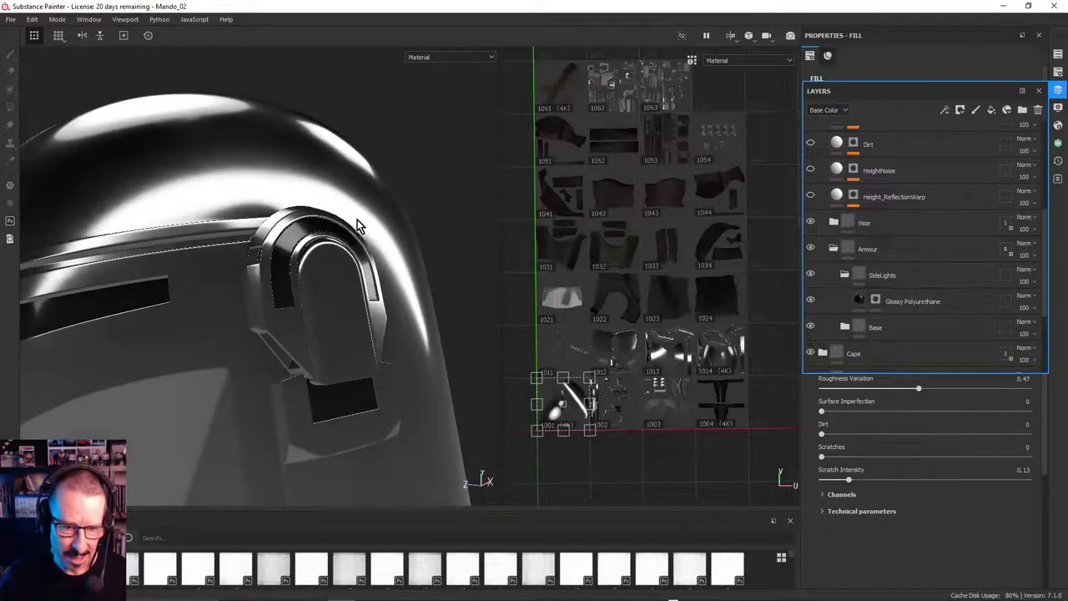
left_click_drag(338, 334, 359, 310, "alt")
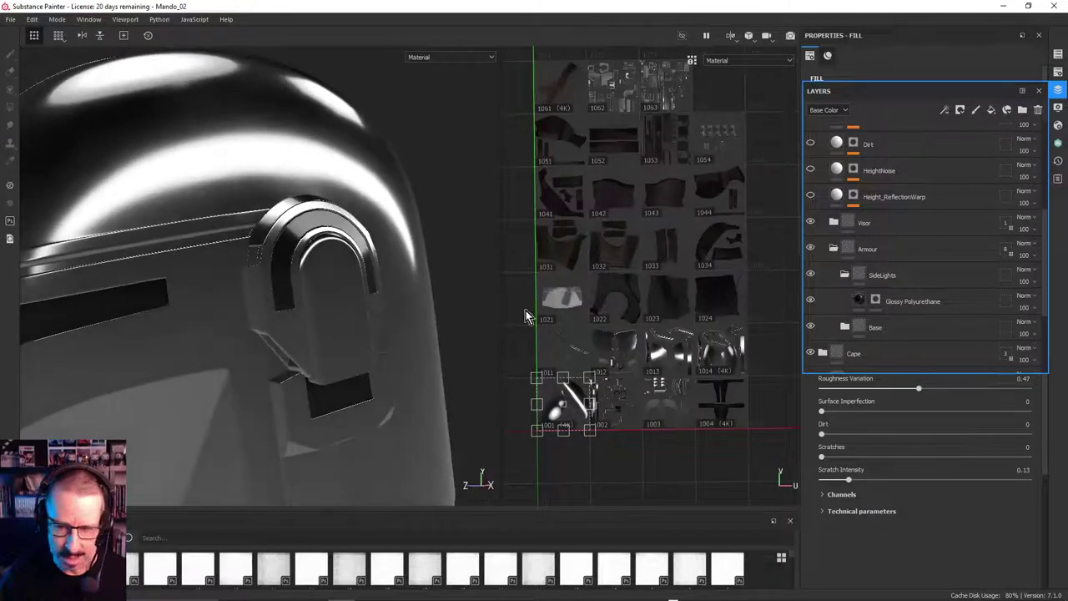
Select the Glossy Polyurethane layer's mask, activate Polygon Fill and display the mask by itself on the helmet
double_click(893, 303)
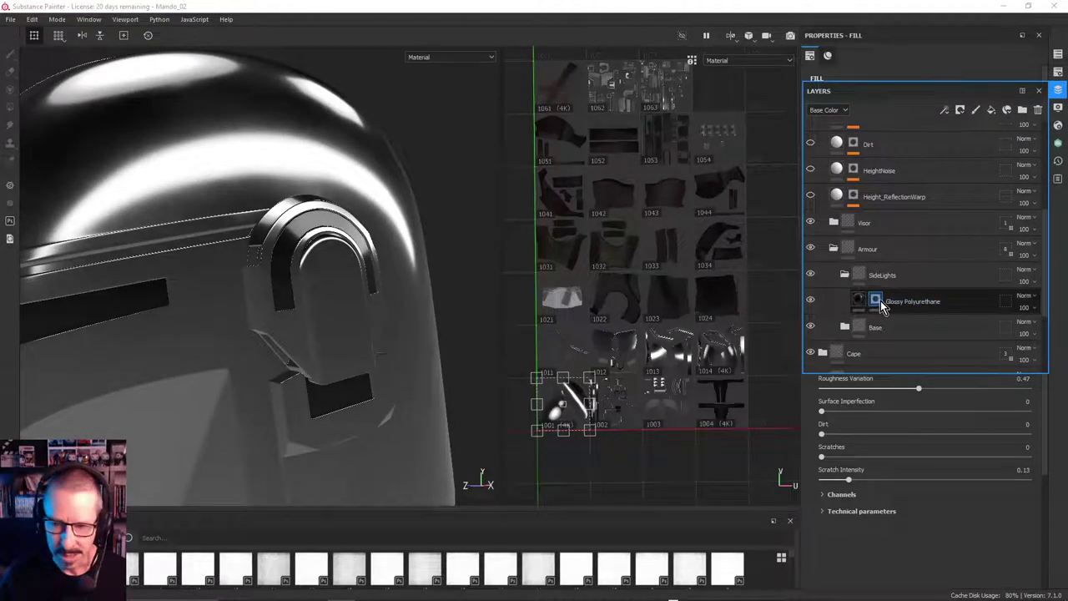
left_click(876, 301)
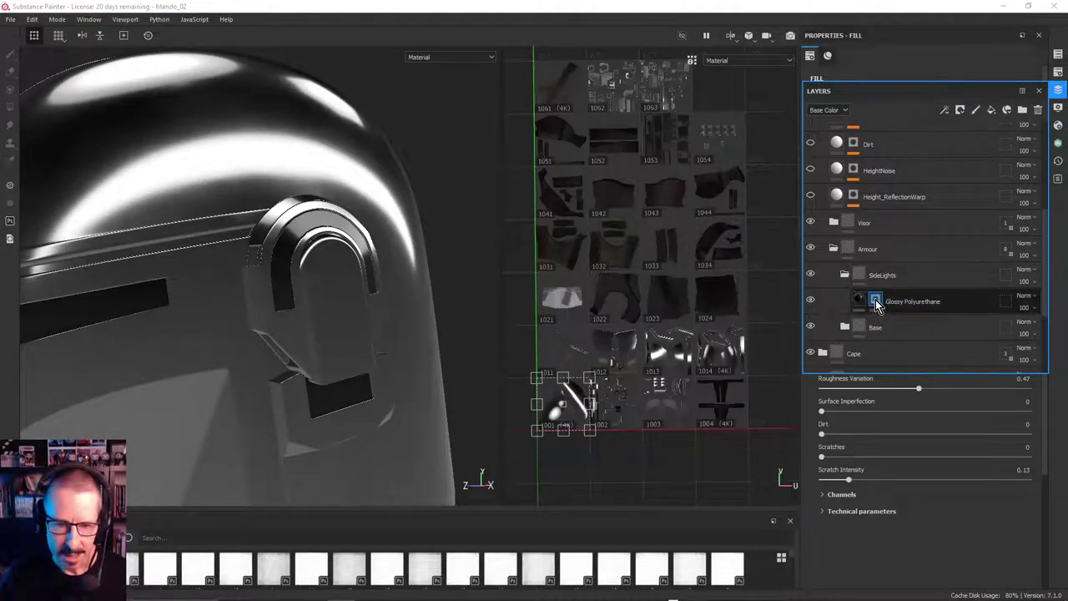
key("1")
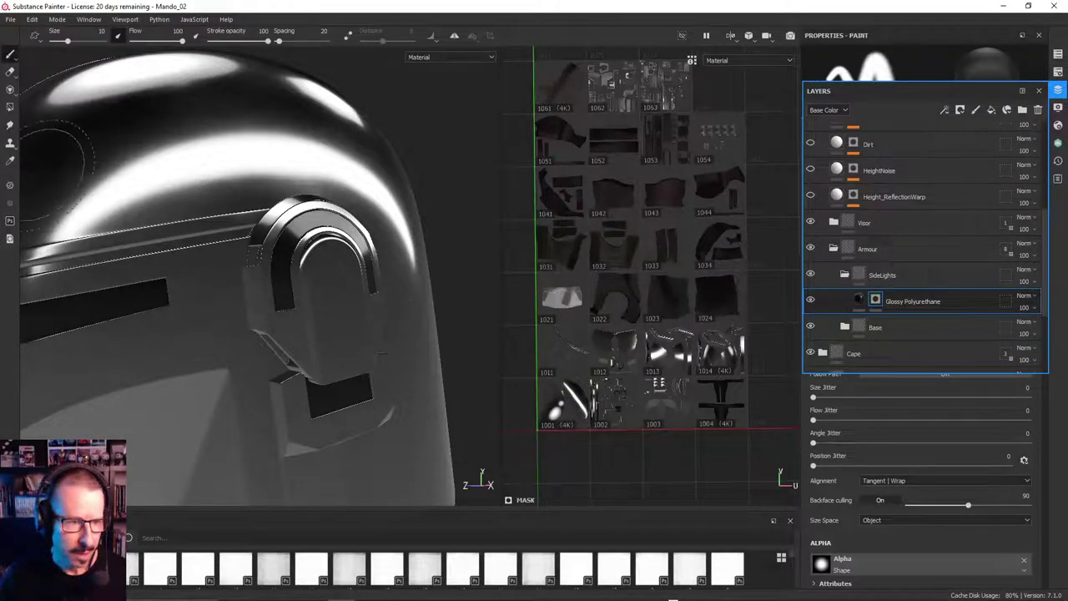
left_click(10, 107)
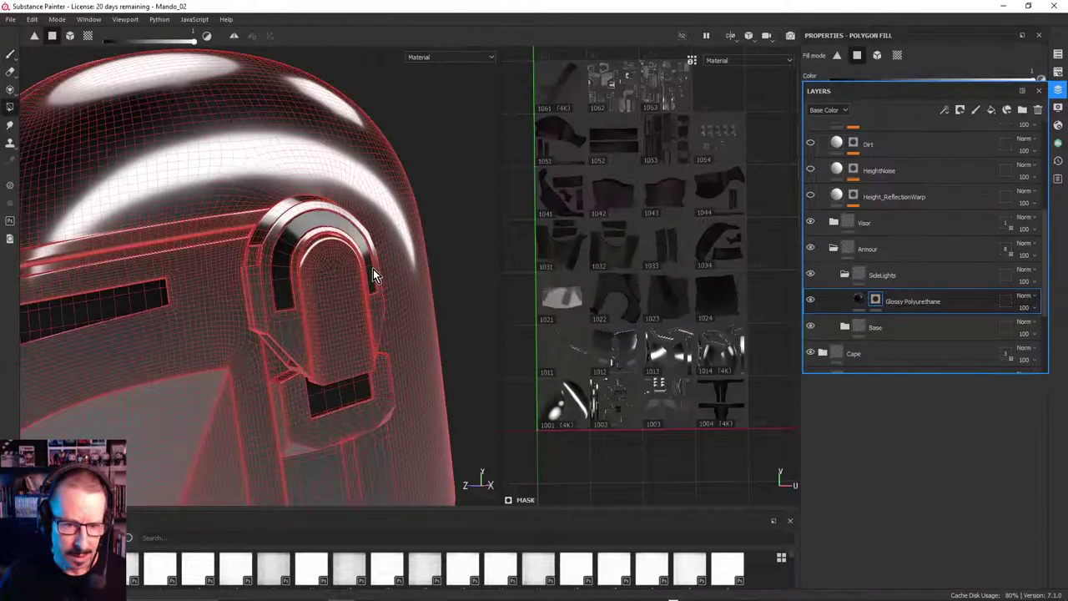
right_click_drag(374, 275, 250, 310, "alt")
left_click_drag(250, 310, 209, 297, "alt")
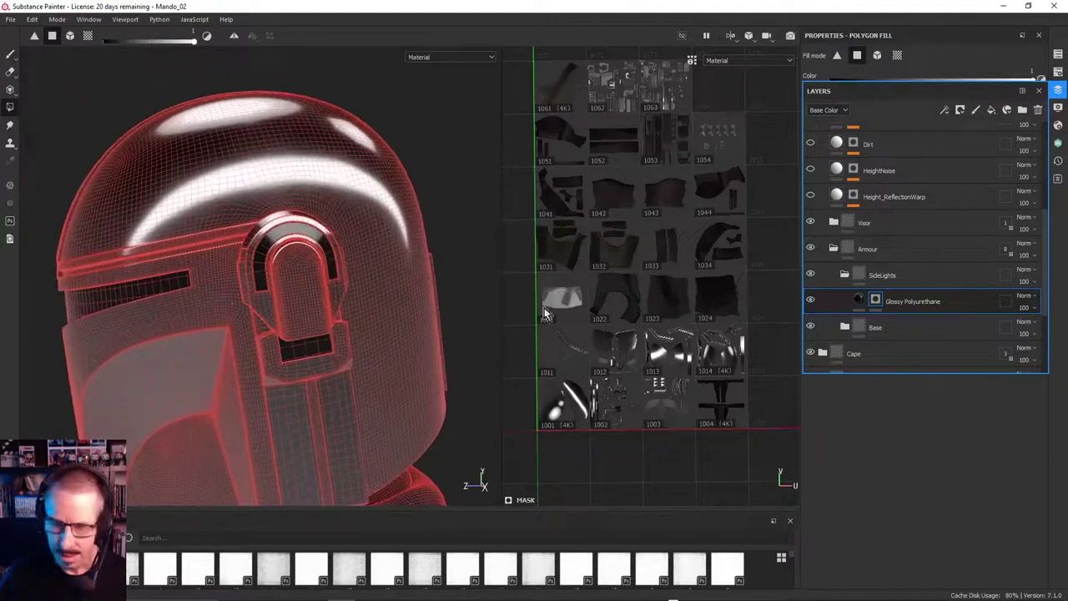
left_click(873, 302, "alt")
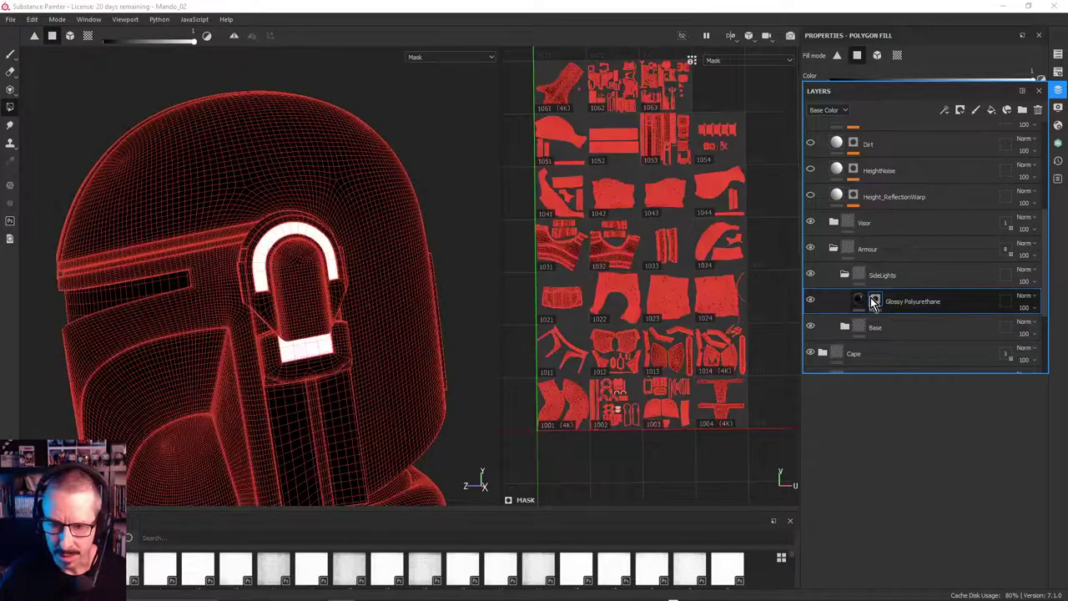
Try to remove an arch-shaped side light from the mask in the UV view with fill colour 0, and undo it
scroll(329, 294, "up", 4)
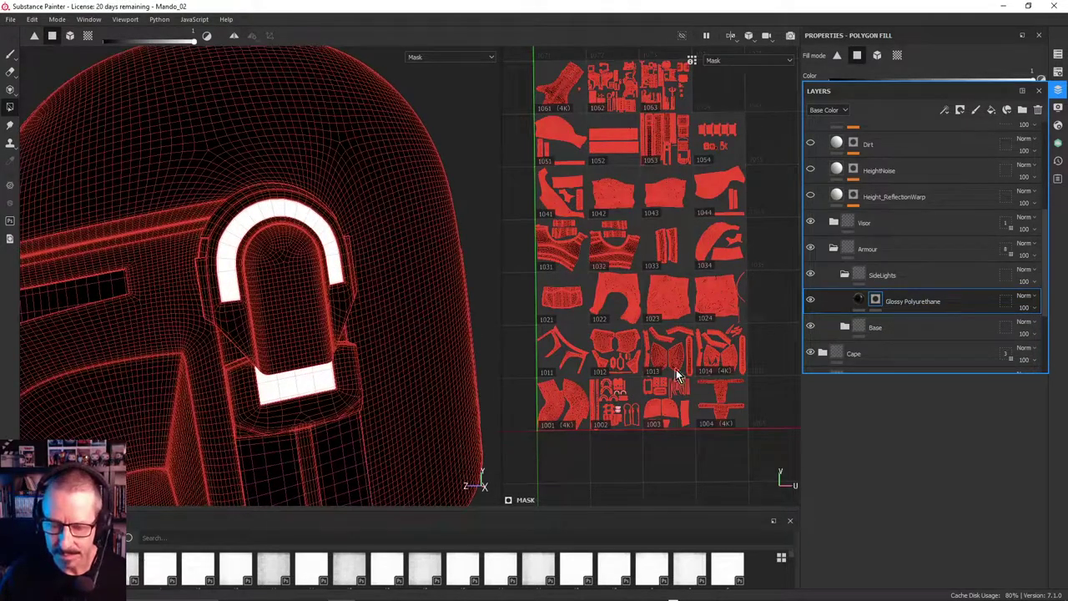
scroll(676, 369, "up", 5)
middle_click_drag(676, 369, 708, 296)
scroll(743, 296, "up", 5)
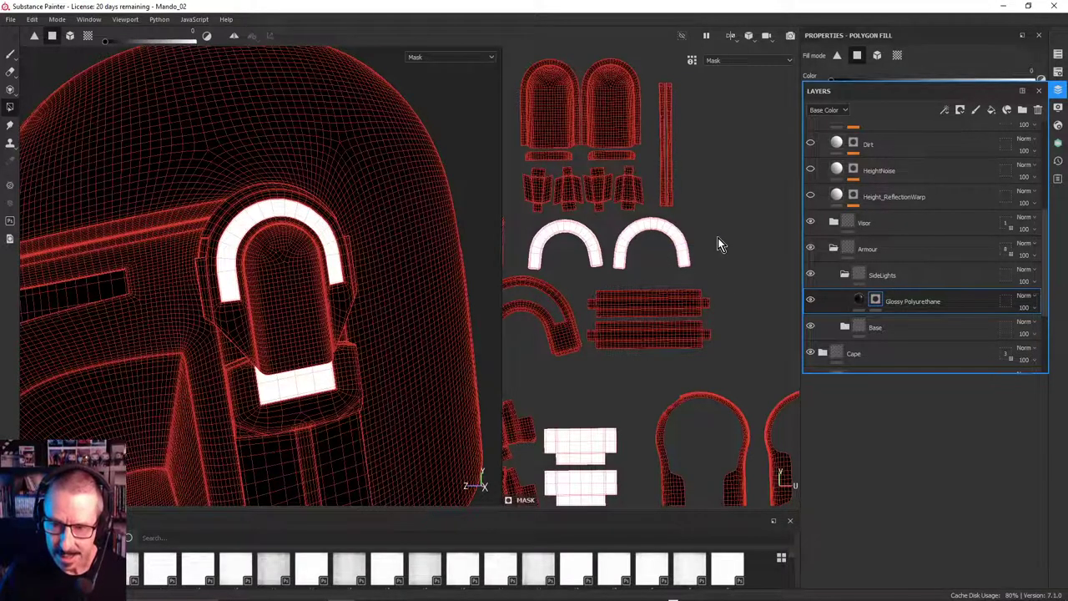
left_click_drag(716, 237, 655, 271)
key("ctrl+z")
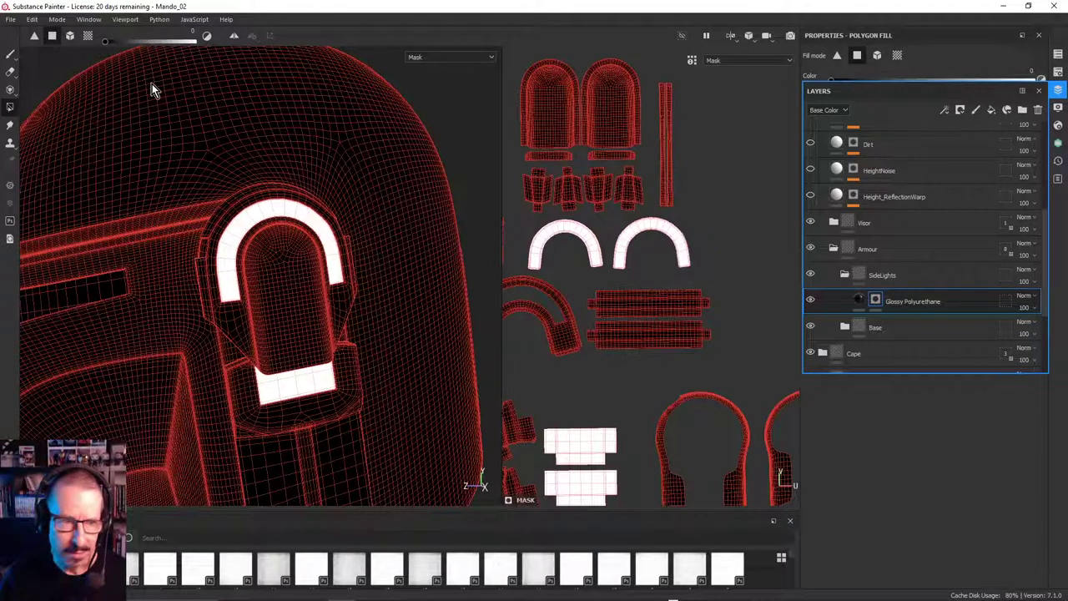
Switch Polygon Fill to mesh fill, remove the arch-shaped side light from the mask, and add it back with fill colour 1
left_click(72, 37)
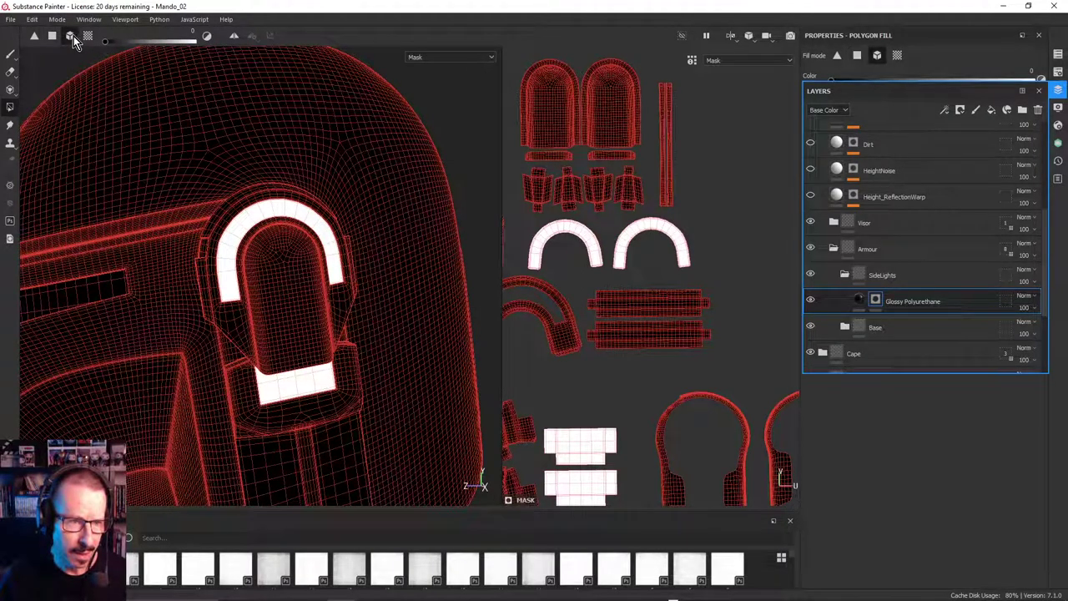
left_click_drag(689, 240, 666, 247)
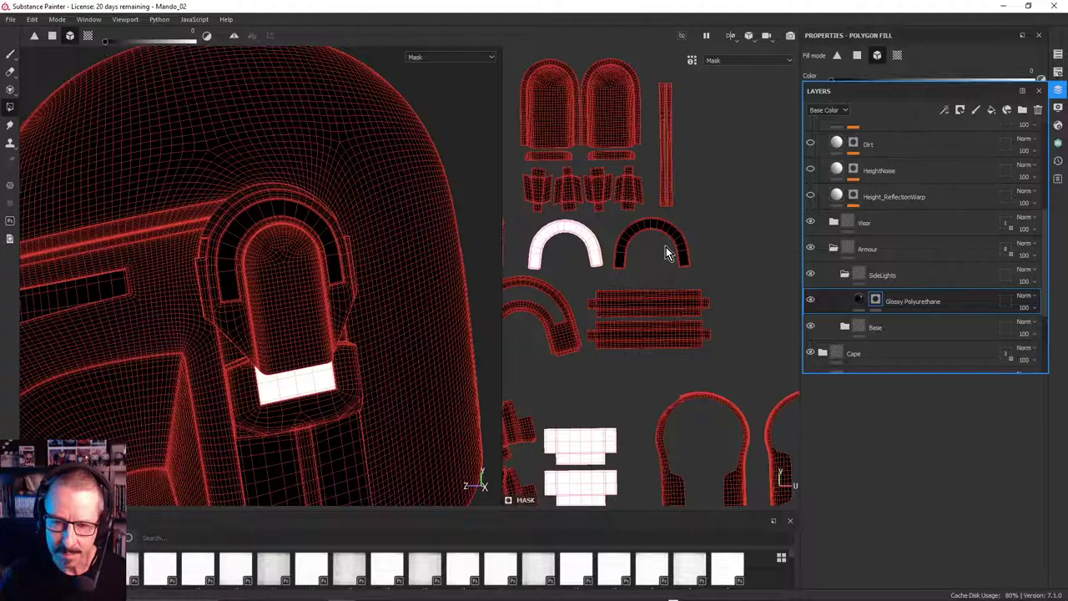
left_click(666, 247)
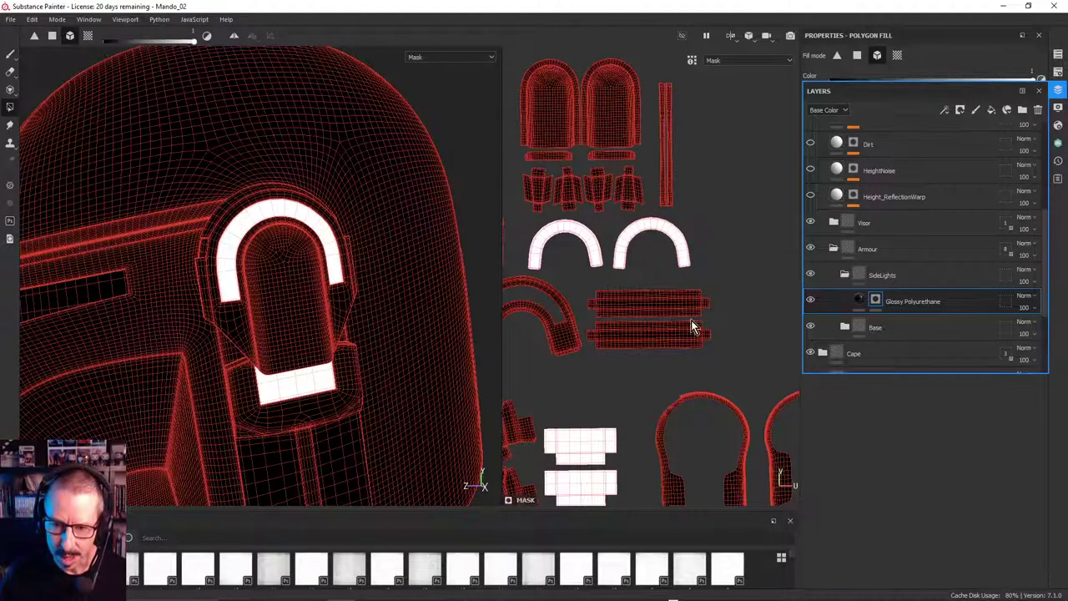
Add the mesh of the two horizontal strips below the arches to the mask and examine it on the helmet side
left_click_drag(691, 320, 656, 344)
left_click_drag(347, 294, 283, 260, "alt")
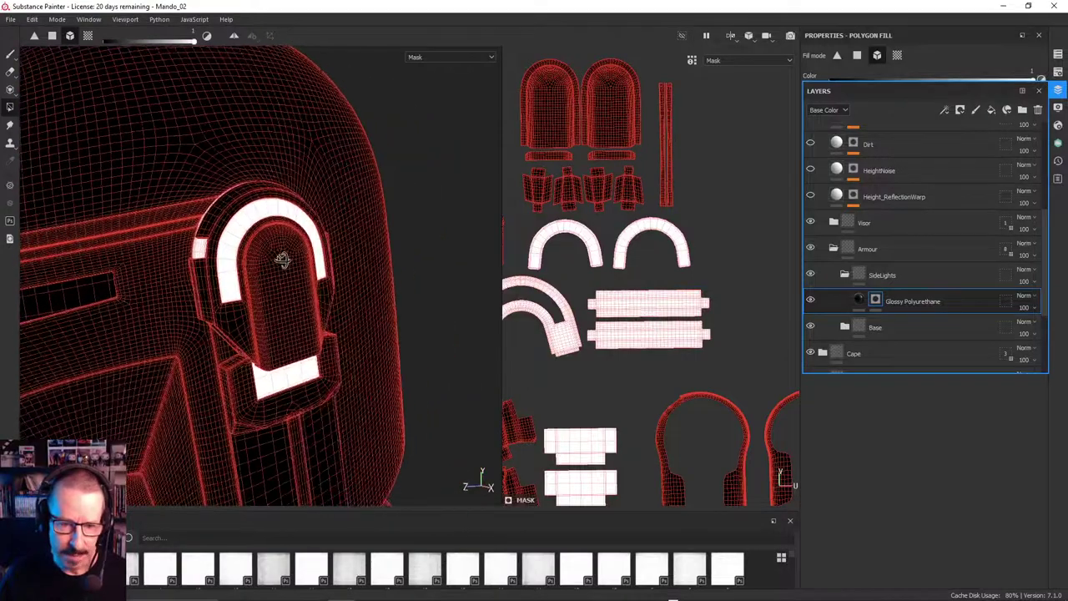
Undo the mesh fill on the two horizontal strips of the mask and collapse the SideLights folder
key("ctrl+z")
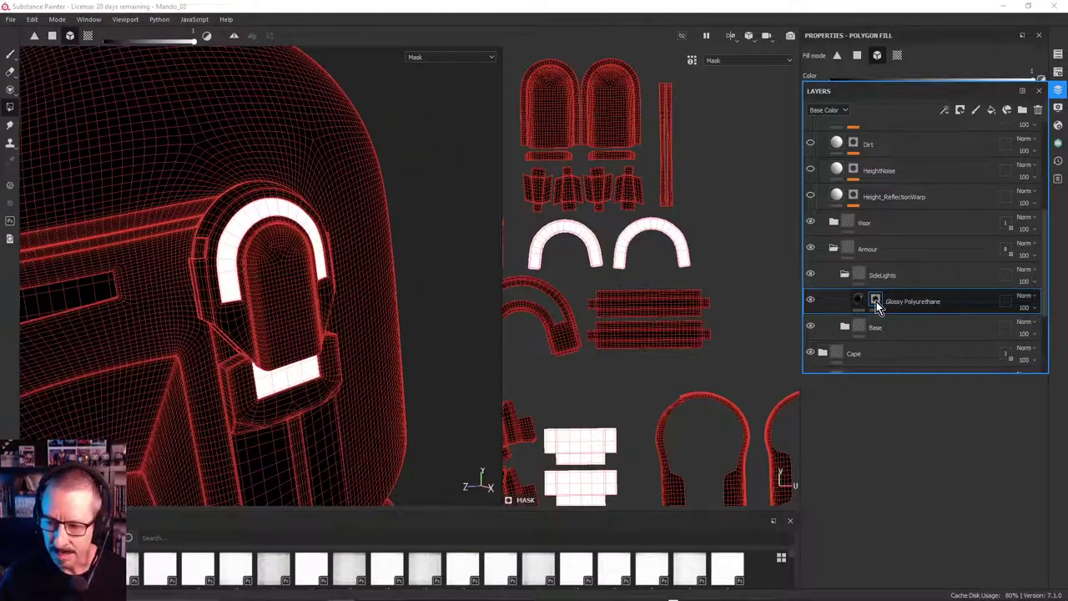
right_click(877, 301)
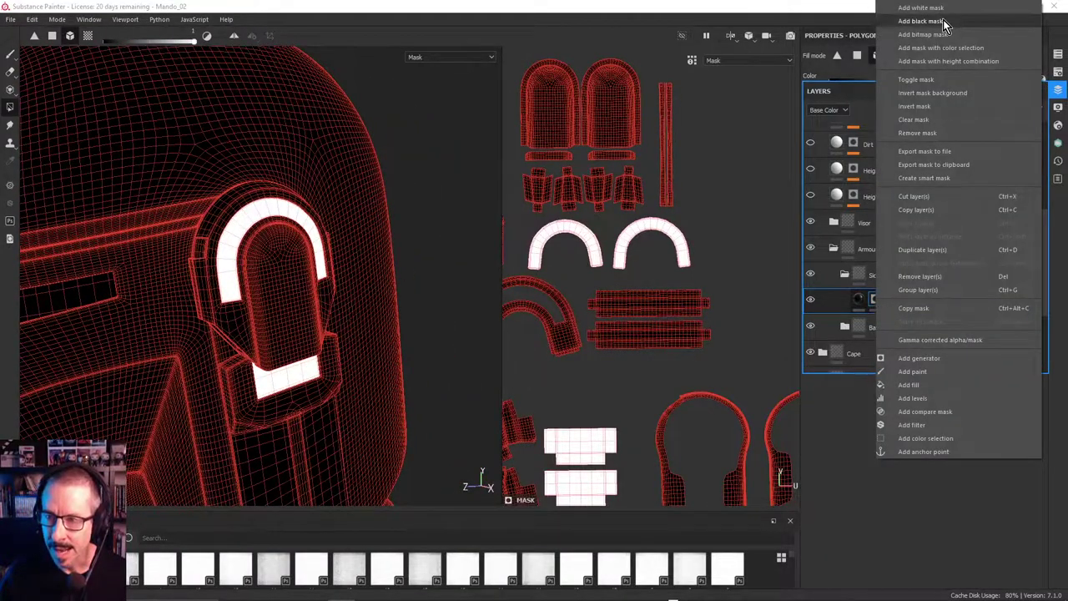
left_click(871, 302)
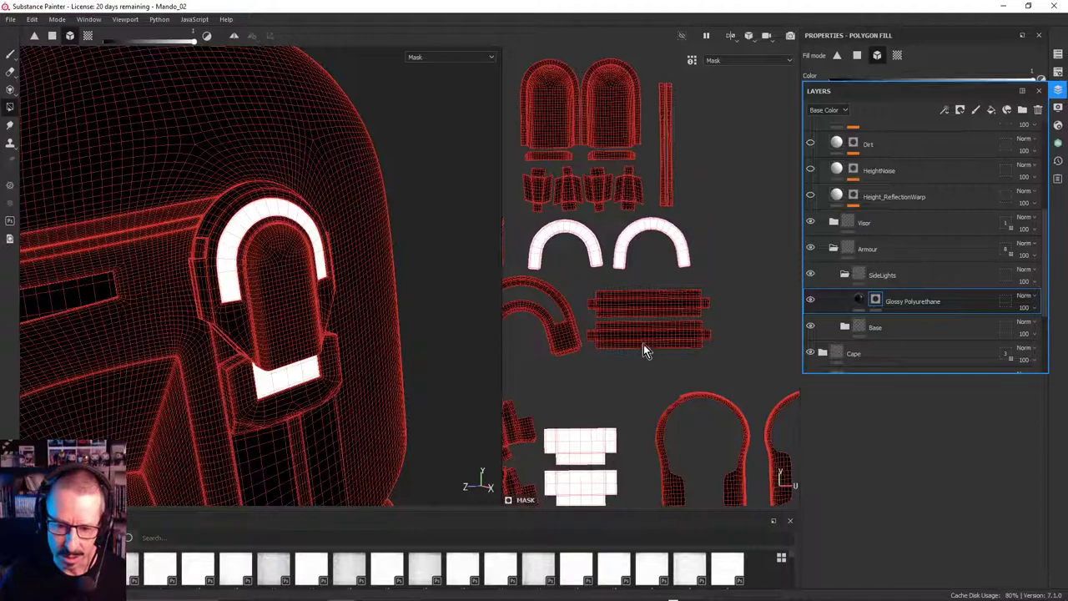
left_click_drag(342, 302, 334, 266, "alt")
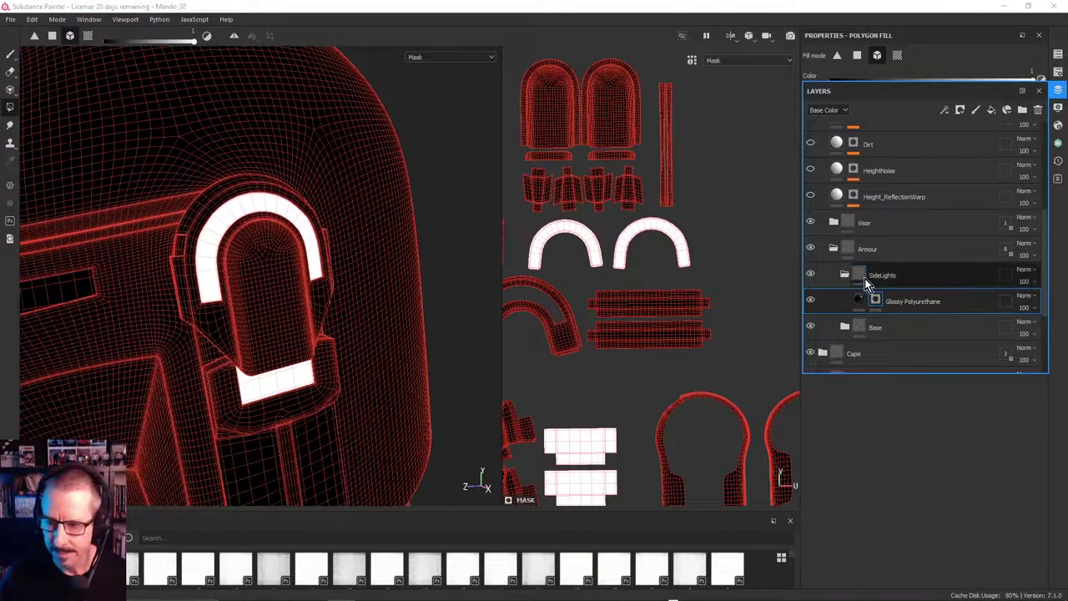
left_click(845, 275)
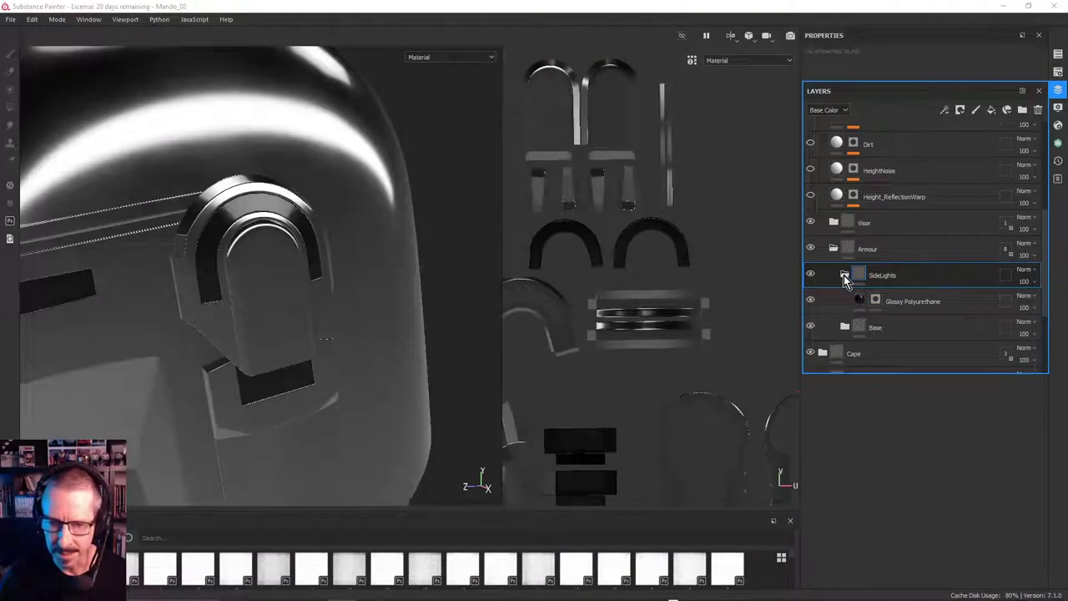
Examine the reflections on the helmet's dome and side from several angles and distances
left_click_drag(440, 224, 346, 204, "alt")
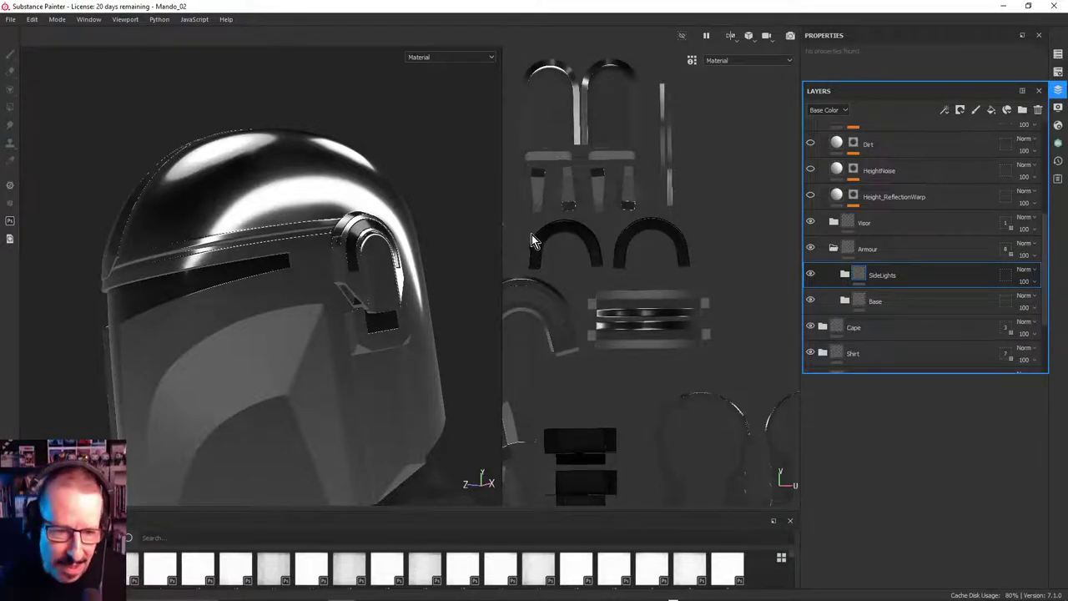
left_click_drag(339, 203, 309, 194, "alt")
right_click_drag(310, 193, 443, 232, "alt")
left_click_drag(372, 196, 334, 249, "alt")
middle_click_drag(334, 249, 321, 301, "alt")
mouse_move(322, 300)
left_mouse_down("alt")
mouse_move(303, 246)
mouse_move(317, 281)
mouse_move(310, 310)
mouse_move(317, 305)
left_mouse_up("alt")
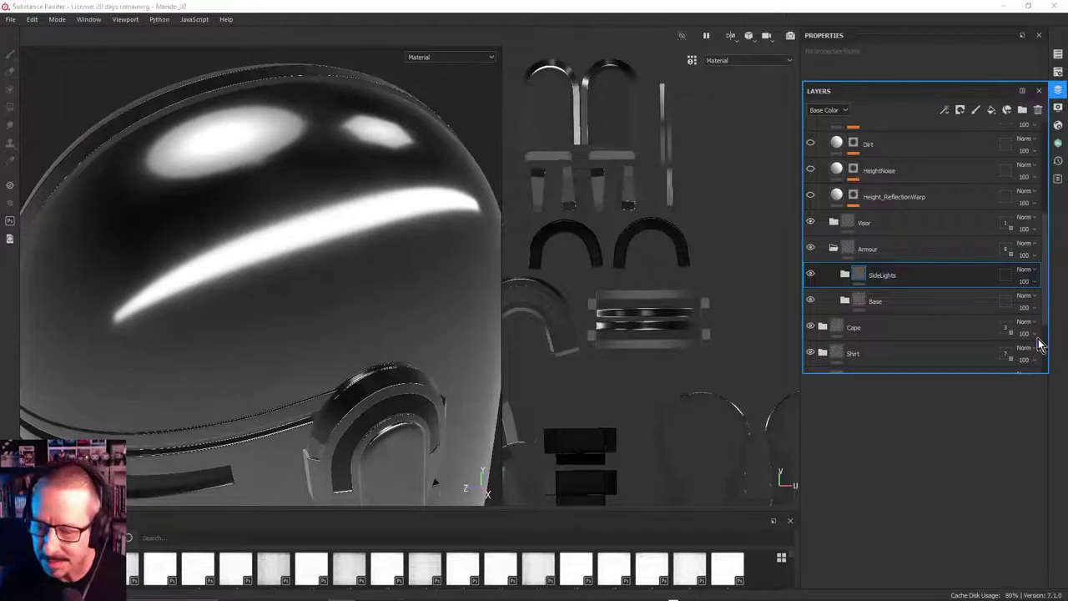
left_click_drag(342, 242, 296, 249, "alt")
middle_click_drag(296, 243, 348, 225, "alt")
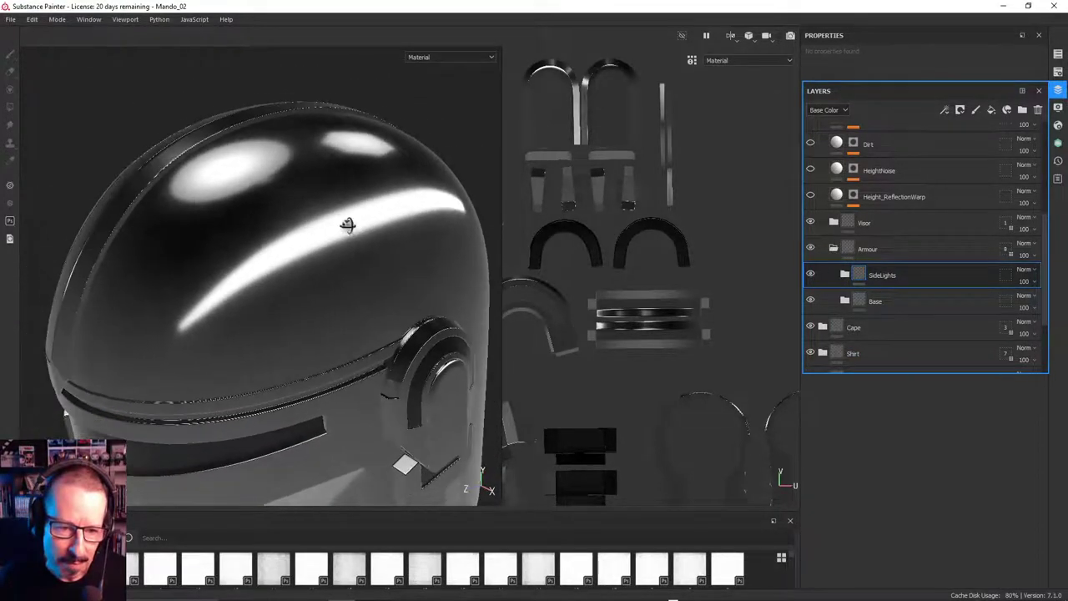
left_click_drag(348, 226, 343, 223, "alt")
right_click_drag(328, 235, 347, 232, "alt")
left_click_drag(346, 232, 314, 189, "alt")
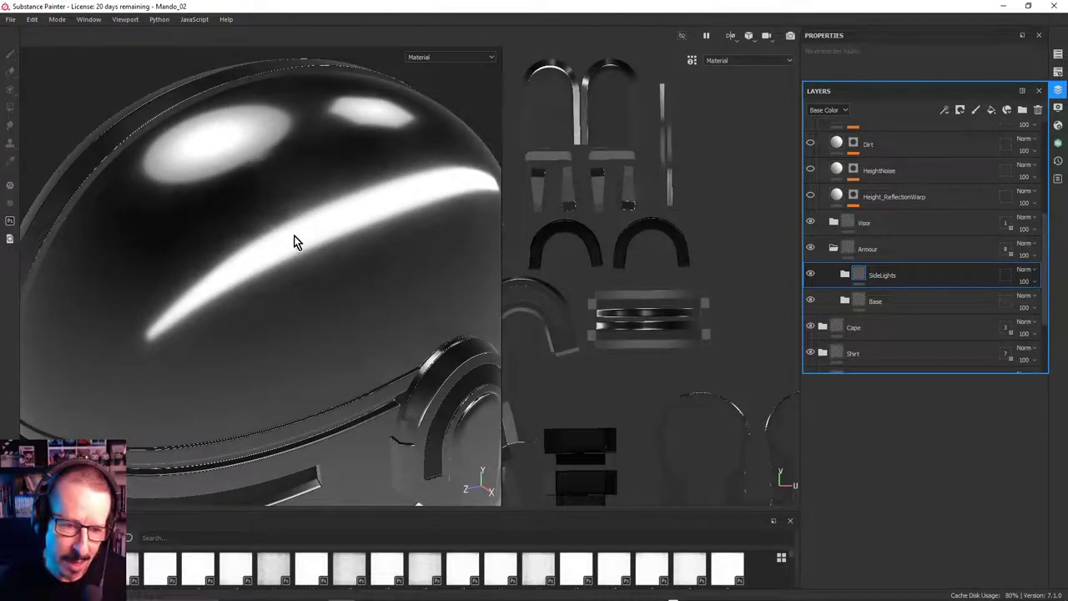
mouse_move(262, 238)
left_mouse_down("alt")
mouse_move(287, 238)
mouse_move(278, 225)
left_mouse_up("alt")
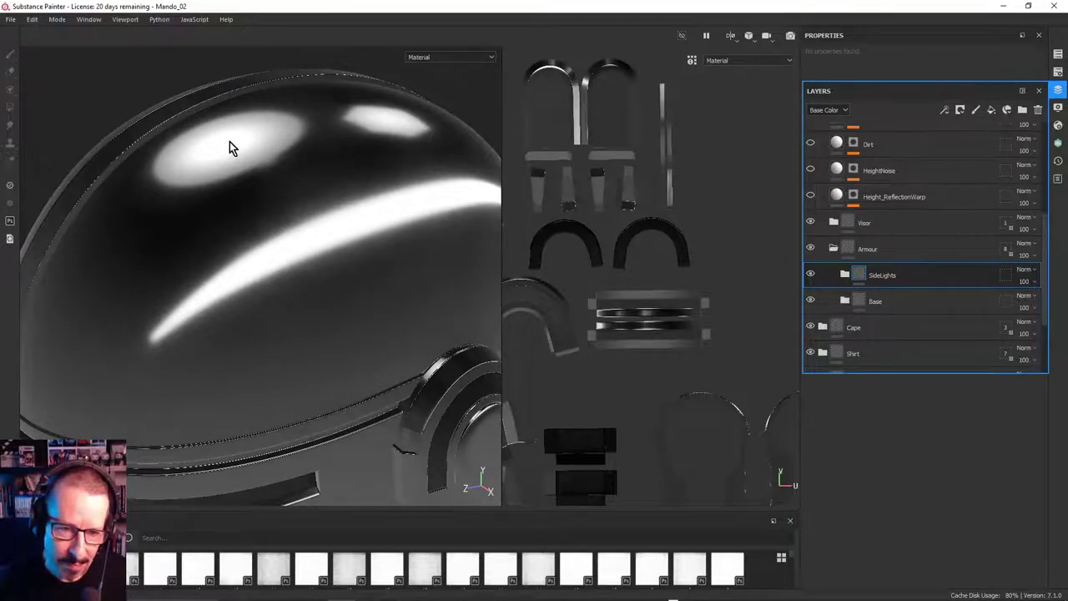
left_click_drag(339, 274, 305, 246, "alt")
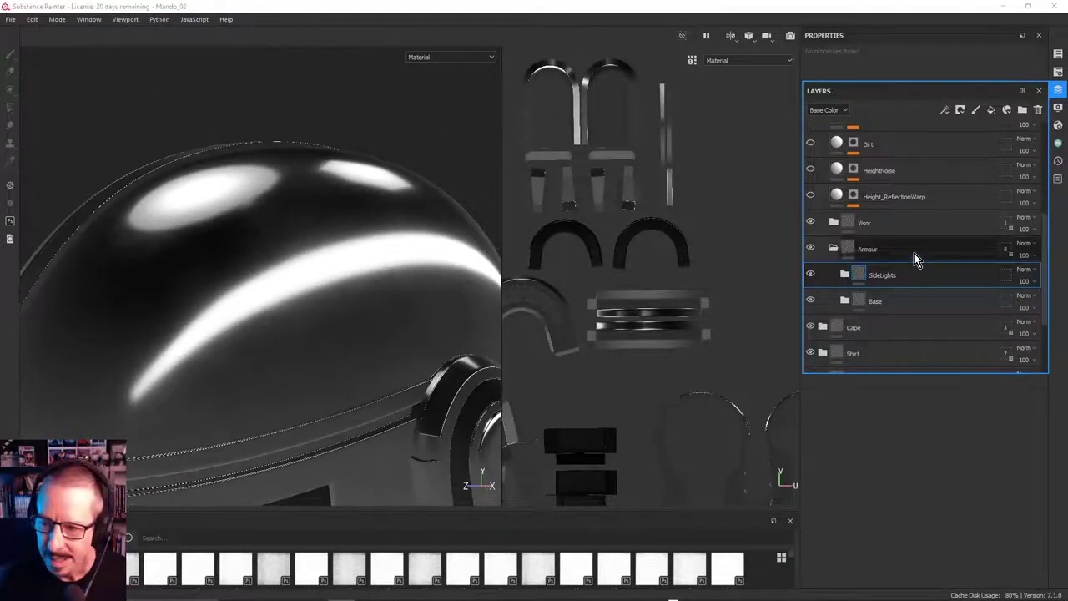
Collapse the Armour folder, then inspect the fill and mask of the Height_ReflectionWarp layer and make that layer visible
left_click(832, 250)
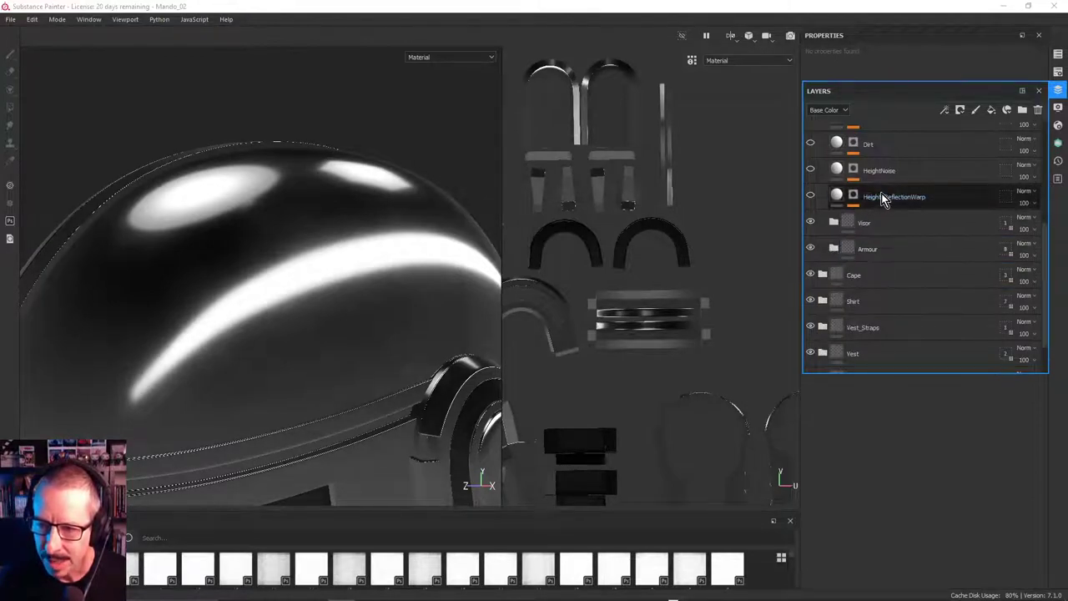
left_click(838, 198)
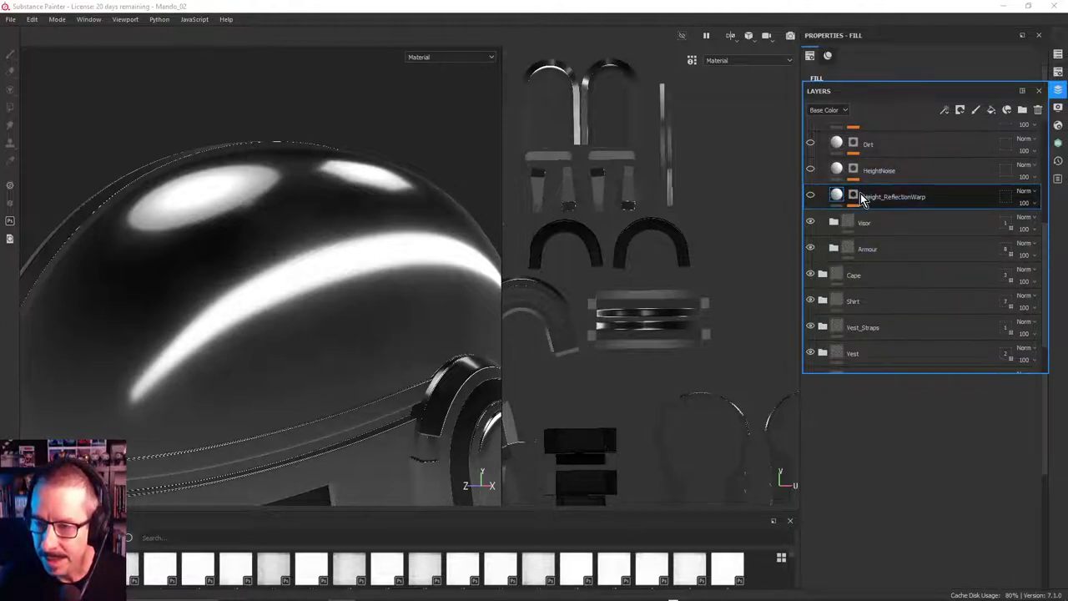
left_click(854, 197)
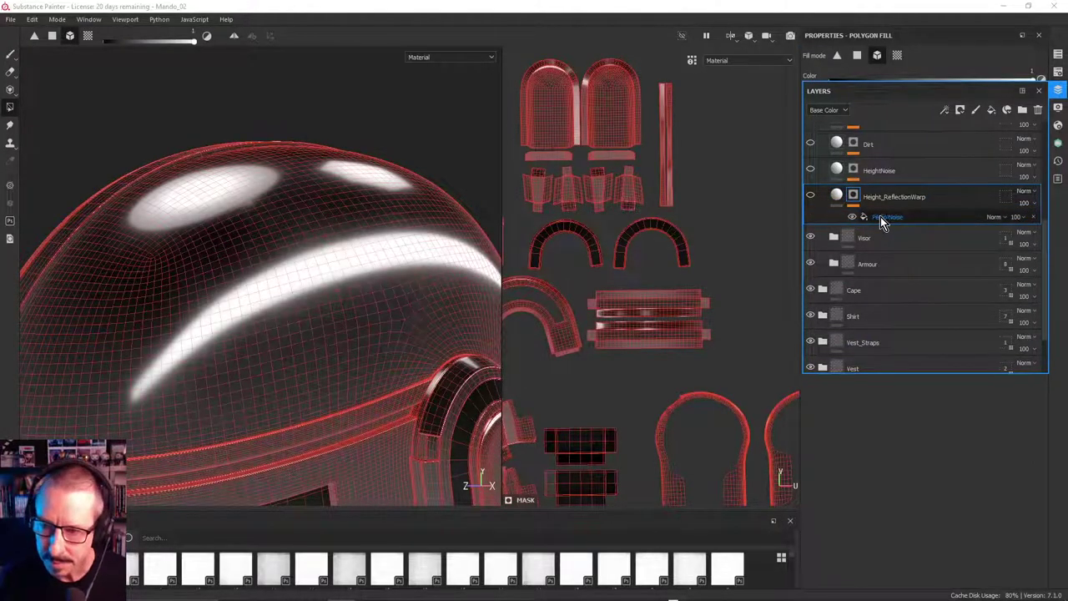
left_click(839, 195)
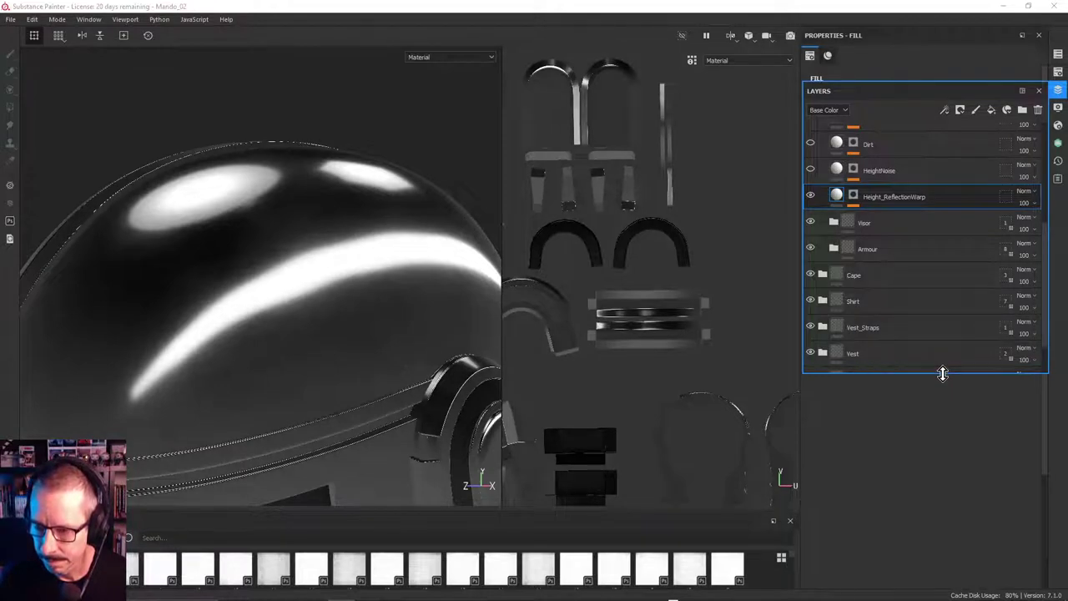
Shorten the Layers window and dock it above the fill properties so that the layer's height settings can be read
left_click_drag(942, 373, 940, 200)
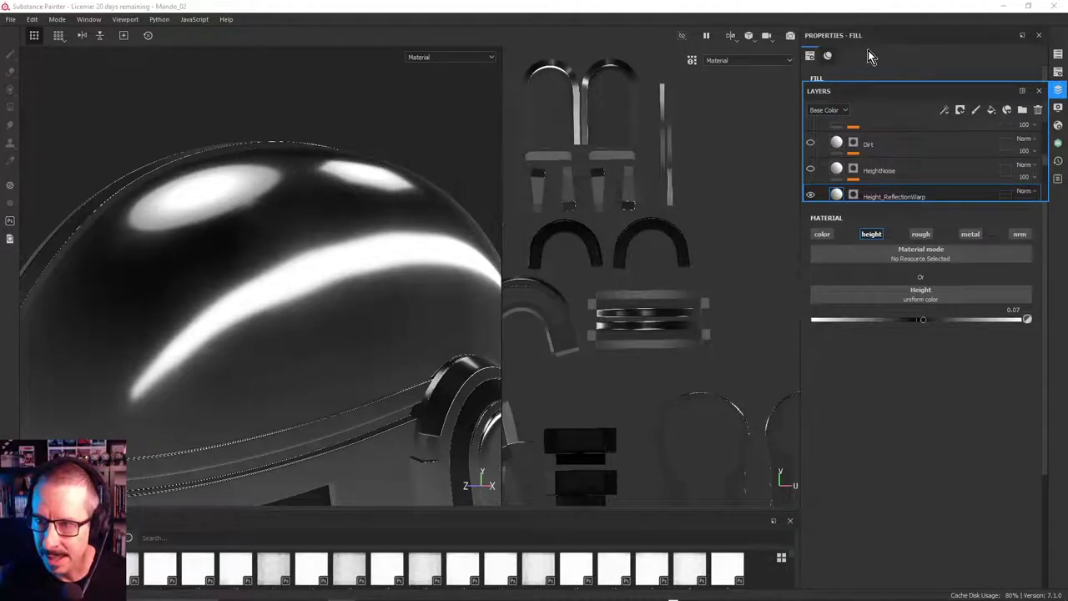
left_click_drag(893, 35, 890, 215)
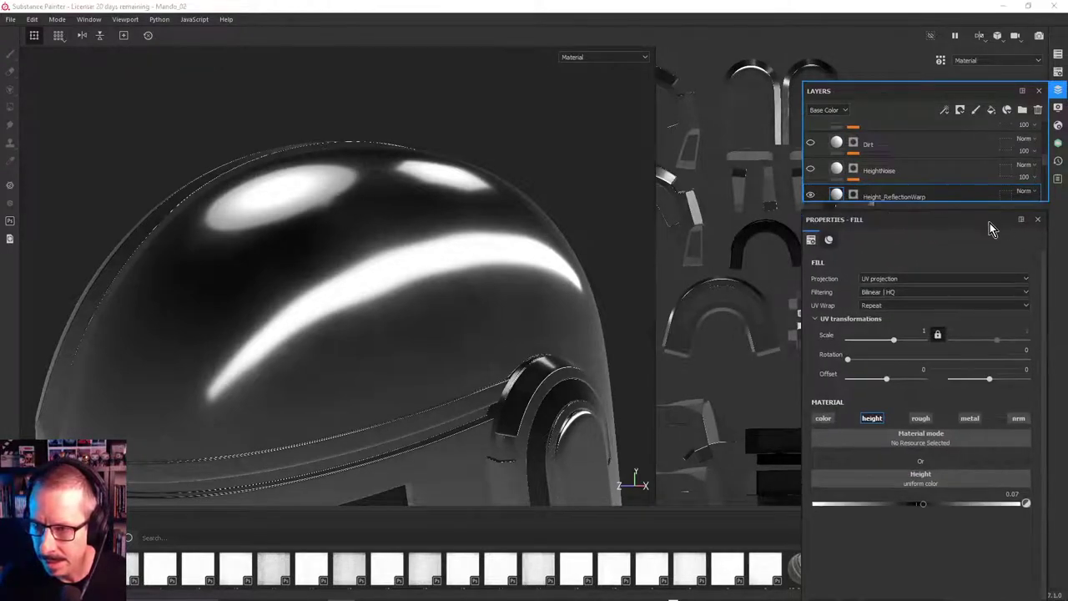
left_click_drag(990, 224, 974, 326)
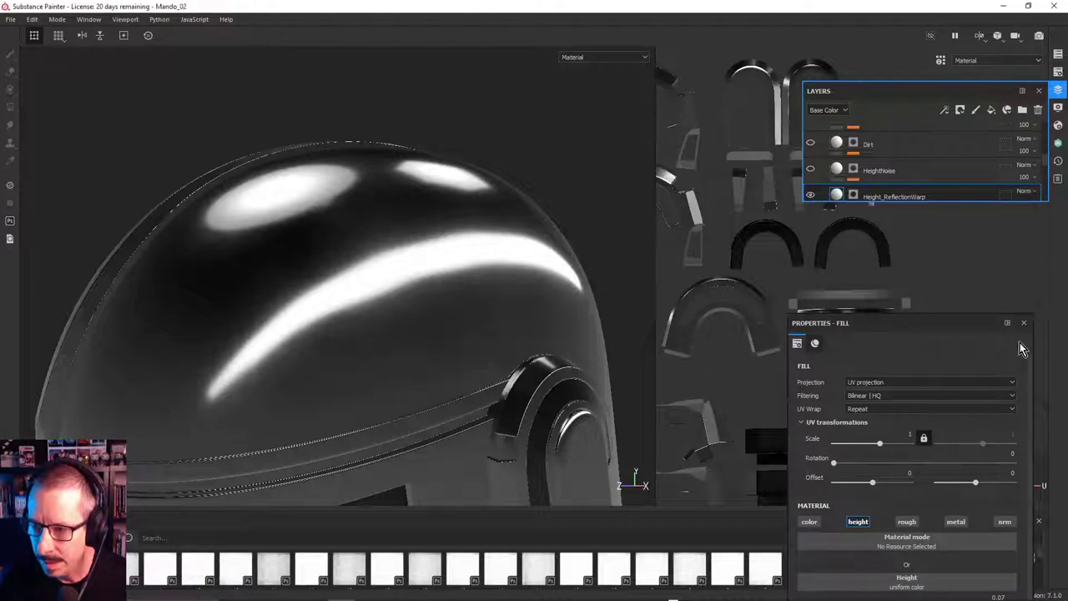
left_click_drag(966, 324, 1012, 211)
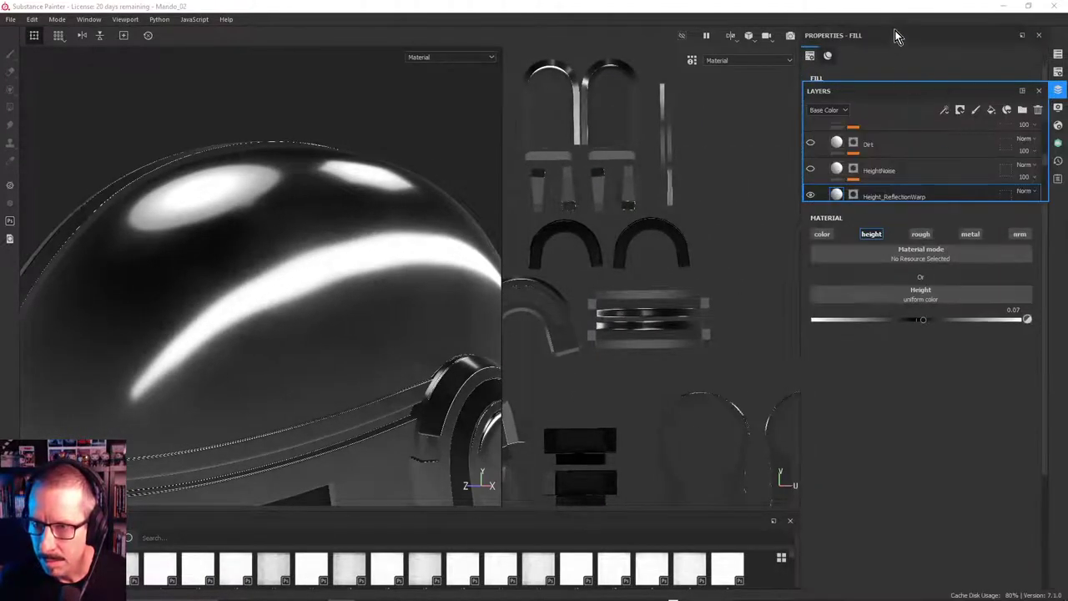
left_click_drag(864, 89, 873, 46)
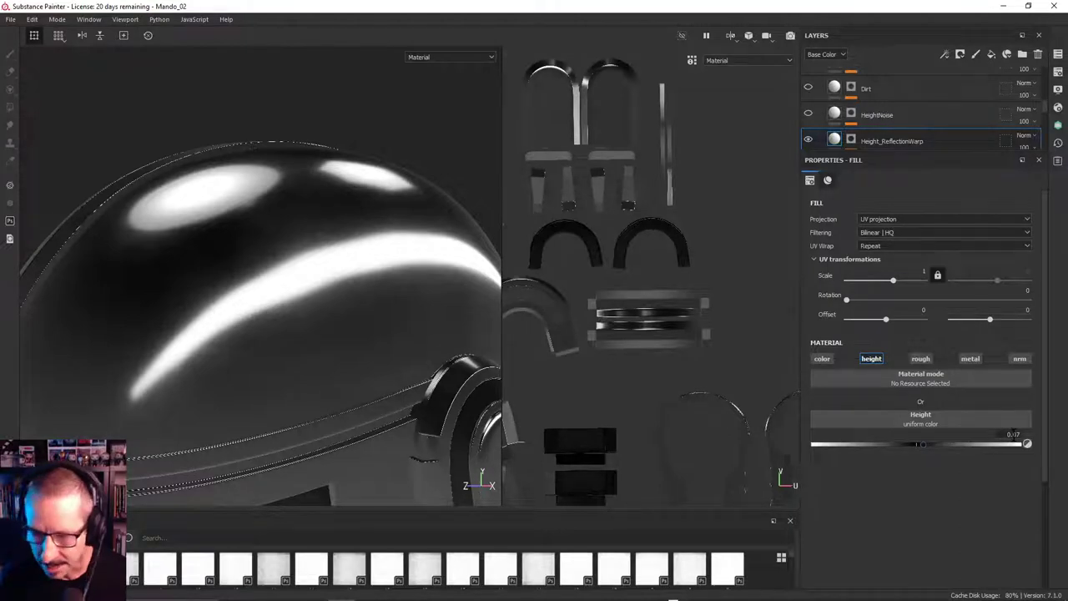
Compare the dome's reflections with the Height_ReflectionWarp layer hidden and shown, close up and from the front, leaving it visible
mouse_move(354, 292)
left_mouse_down("alt")
mouse_move(345, 238)
mouse_move(350, 305)
mouse_move(361, 286)
left_mouse_up("alt")
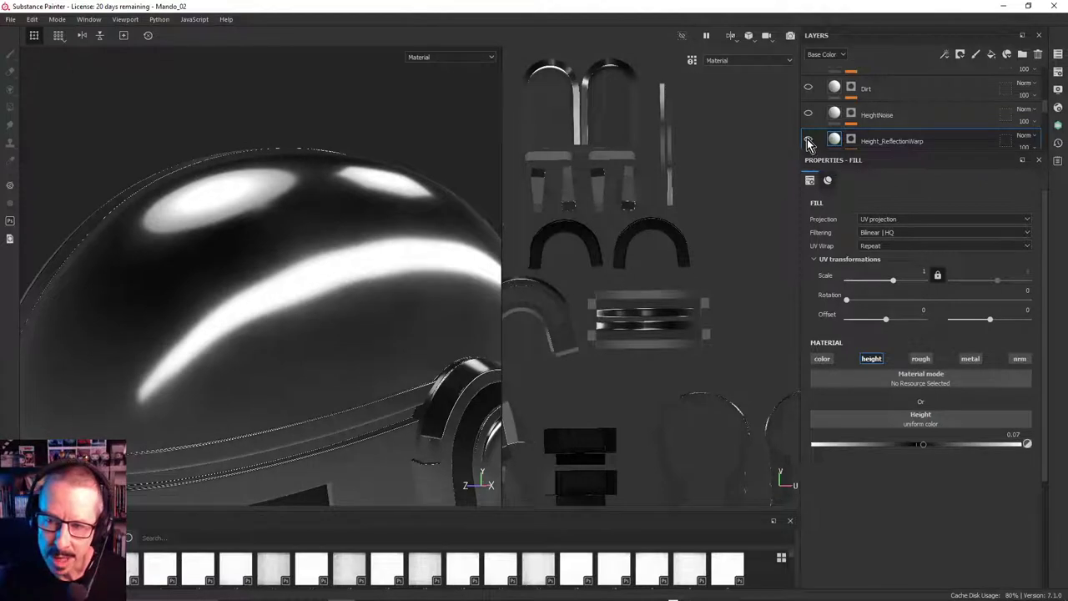
scroll(892, 127, "down", 1)
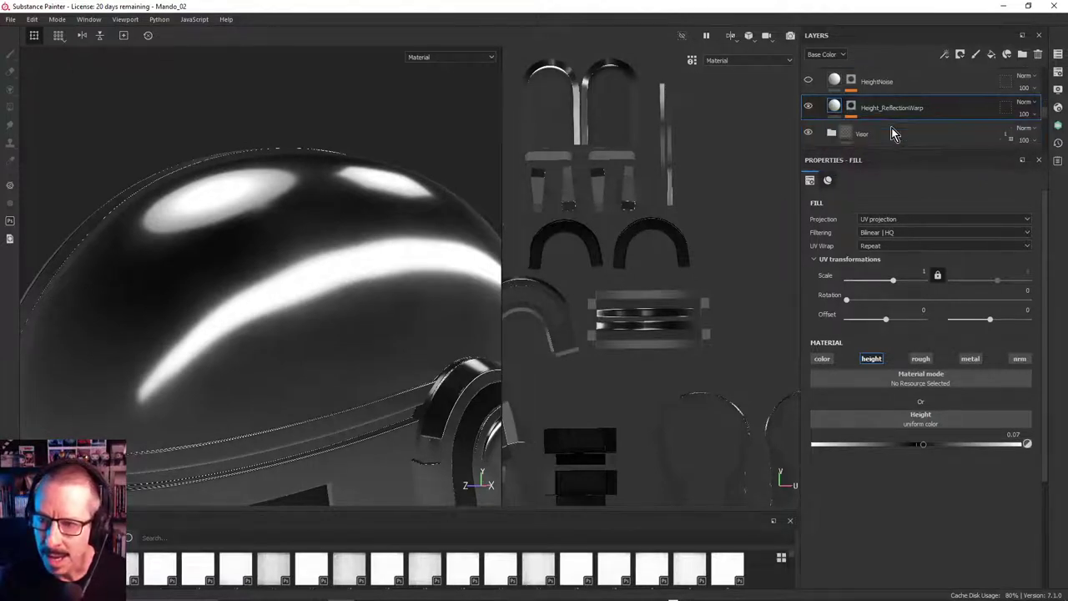
left_click(807, 108)
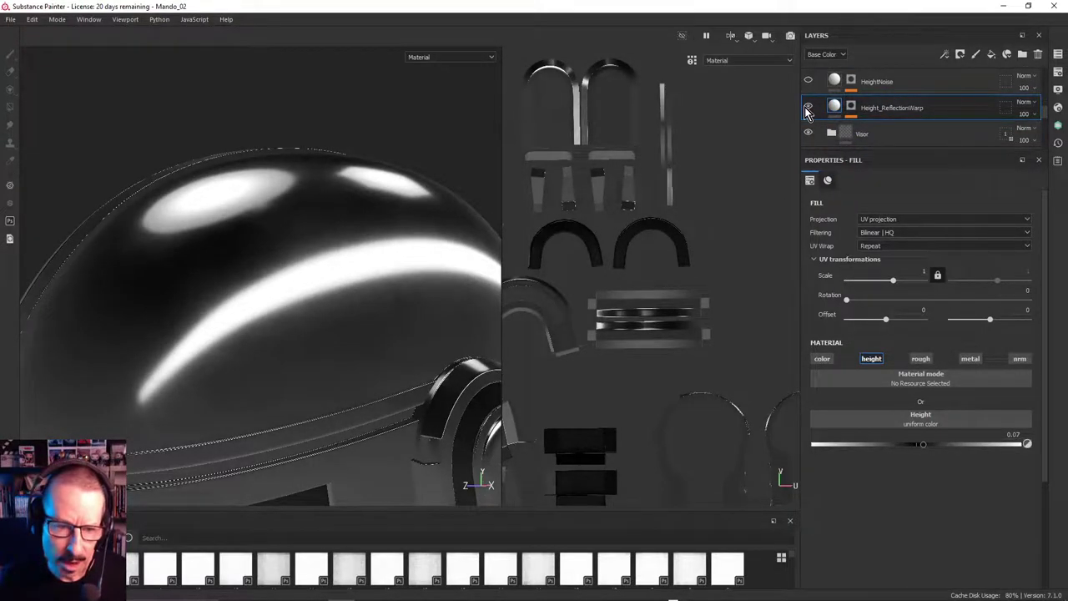
left_click(806, 109)
right_click_drag(337, 274, 395, 264, "alt")
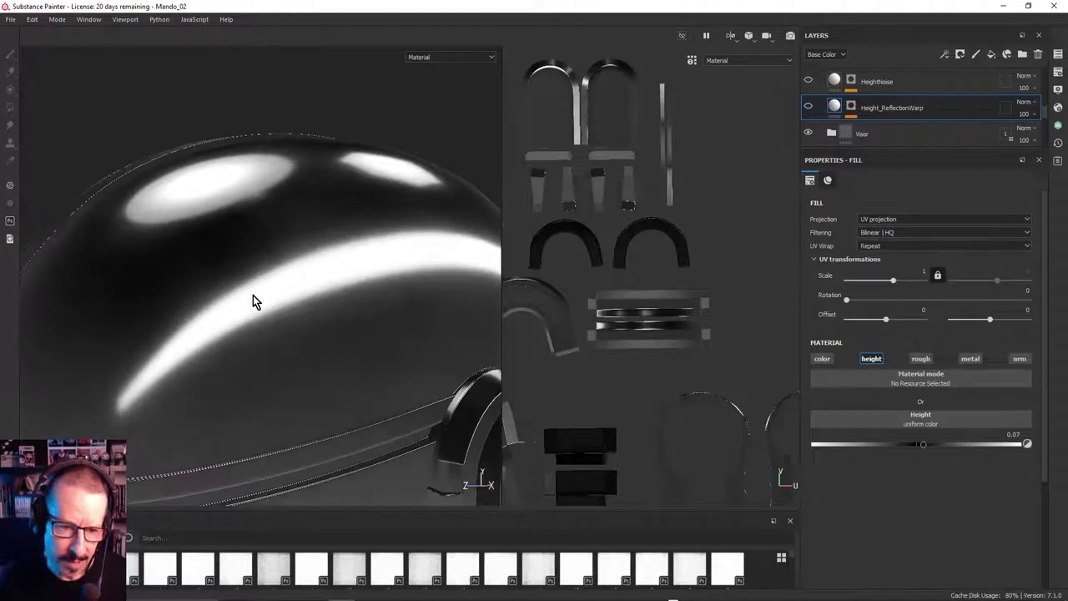
left_click(808, 108)
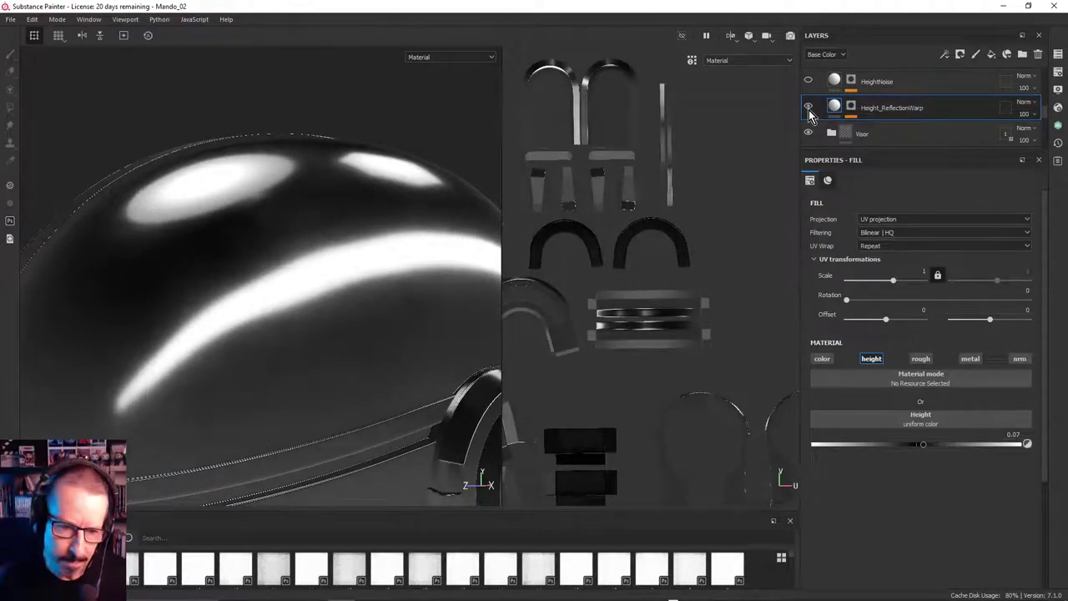
left_click(809, 108)
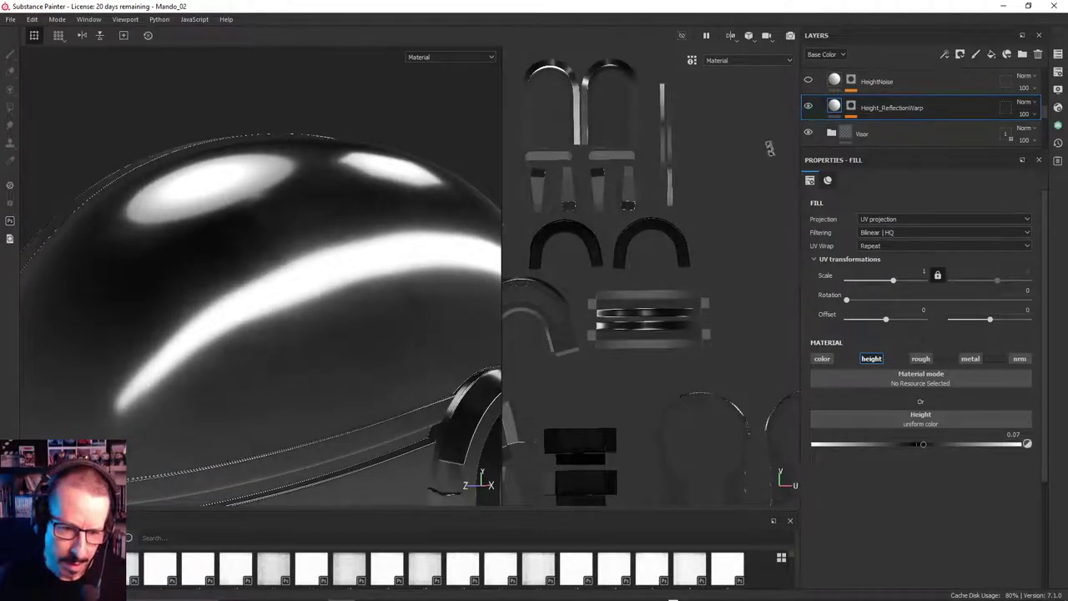
left_click_drag(346, 291, 501, 205, "alt")
left_click(807, 109)
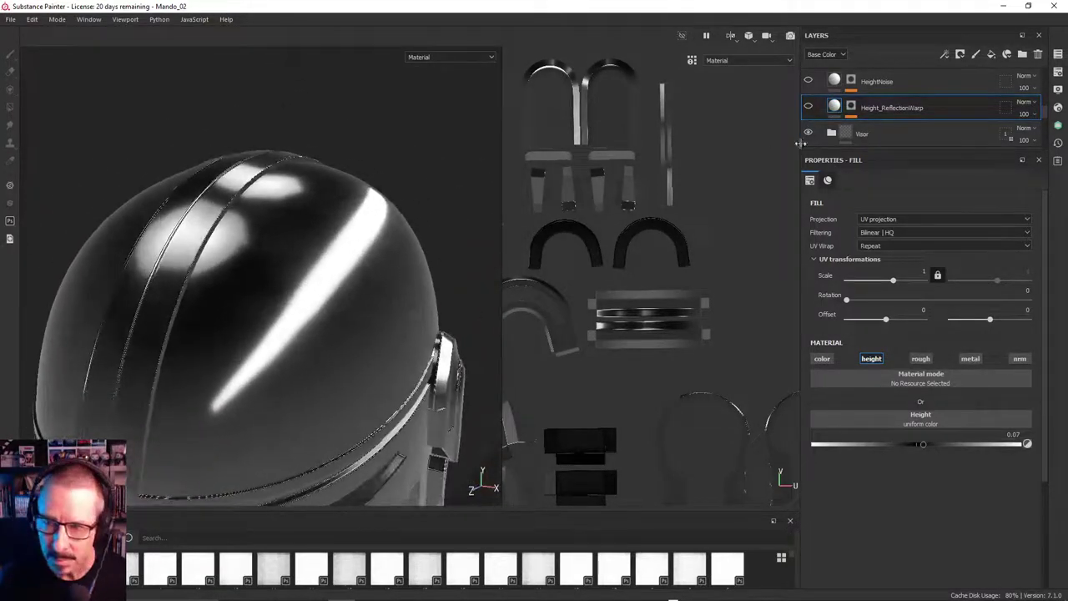
left_click(808, 108)
Show the Perlin Noise fill settings in the Height_ReflectionWarp mask and examine the warped reflections around the helmet
left_click(853, 107)
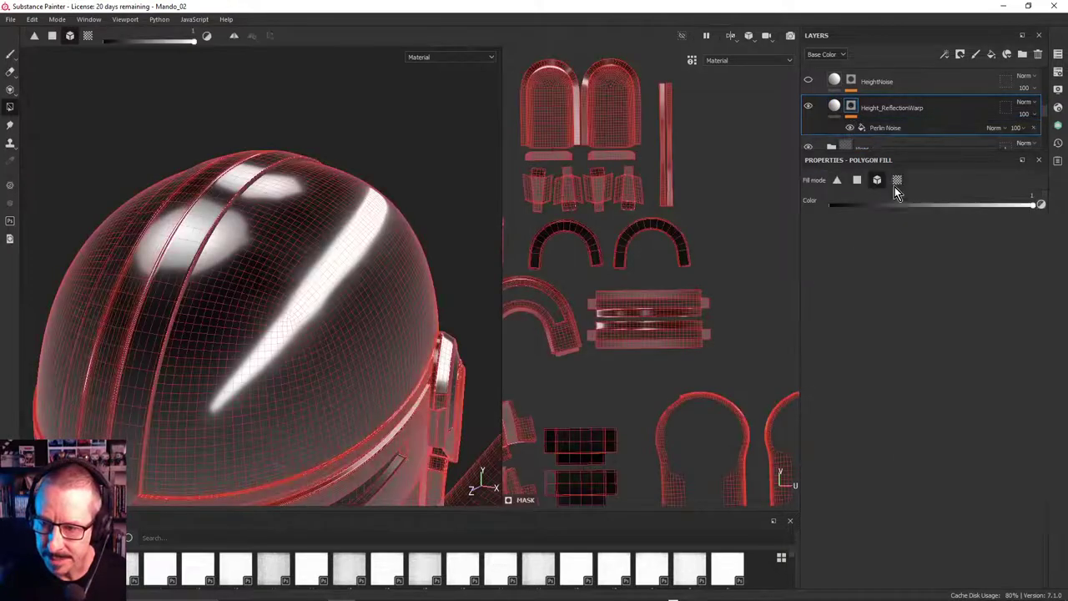
left_click_drag(882, 148, 895, 334)
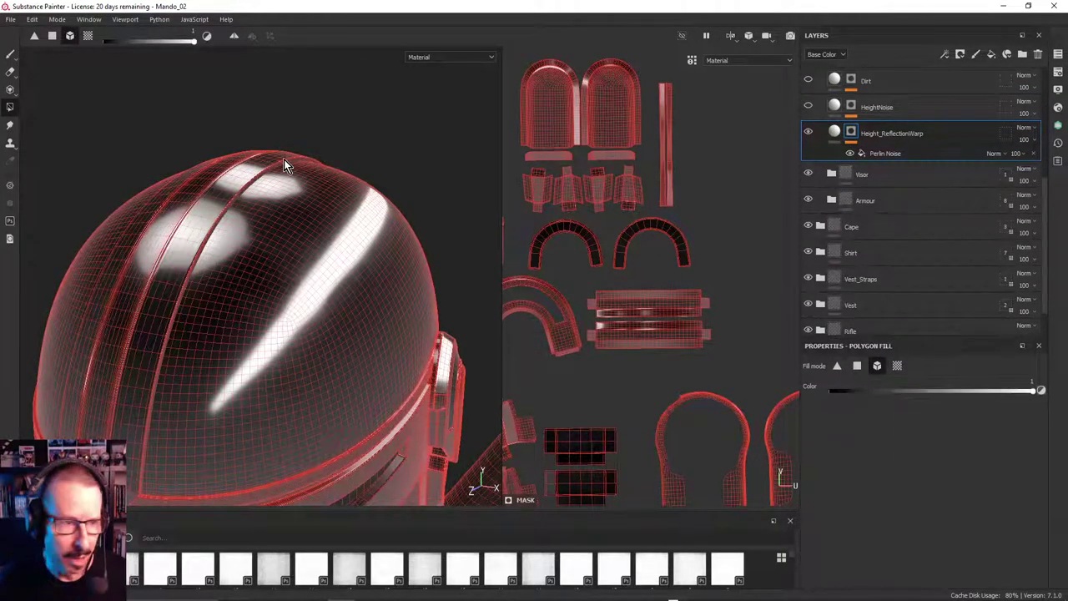
left_click(10, 54)
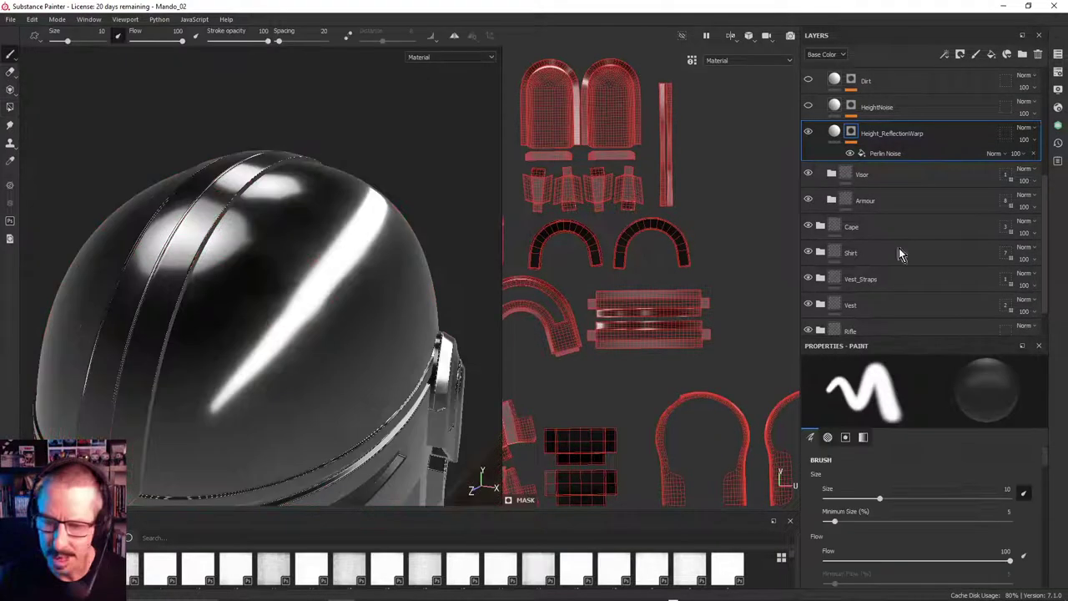
left_click(878, 156)
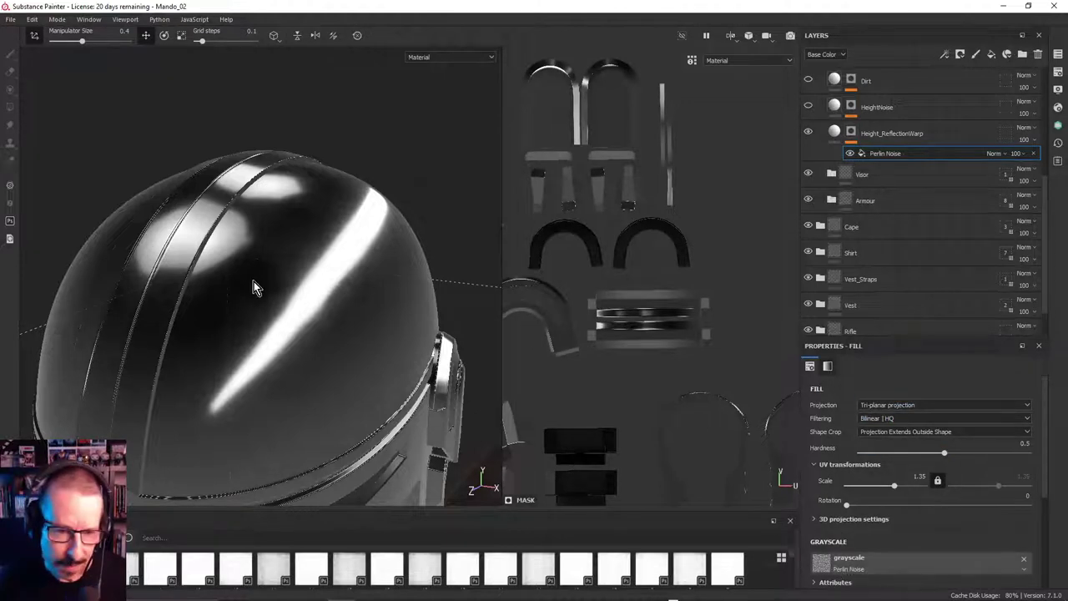
mouse_move(255, 288)
left_mouse_down("alt")
mouse_move(263, 312)
mouse_move(251, 302)
left_mouse_up("alt")
right_click_drag(251, 301, 482, 275, "alt")
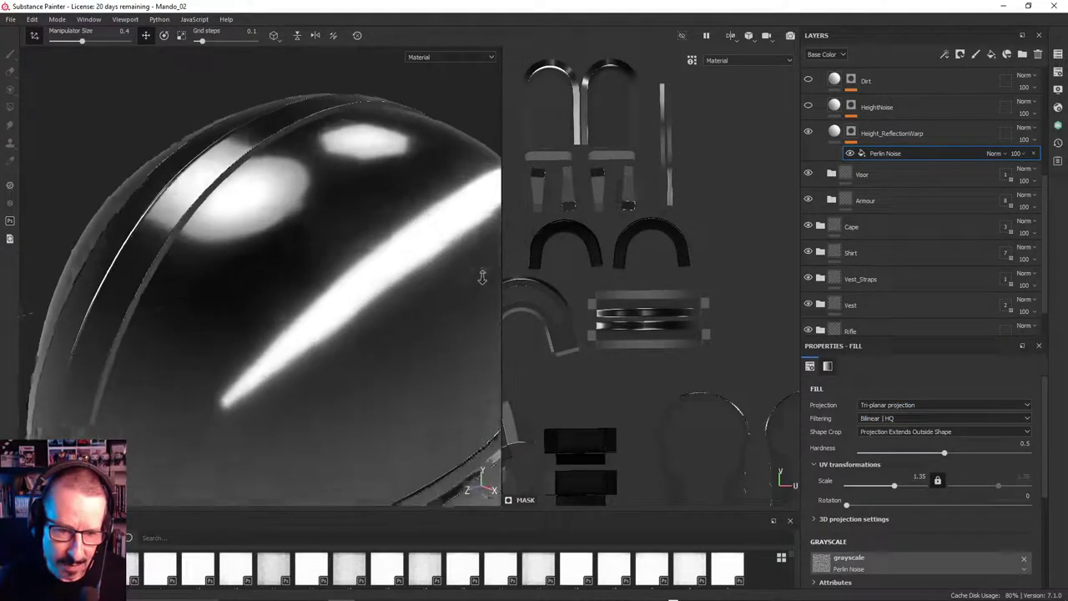
left_click_drag(482, 274, 434, 242, "alt")
right_click_drag(434, 242, 324, 309, "alt")
left_click_drag(324, 308, 351, 276, "alt")
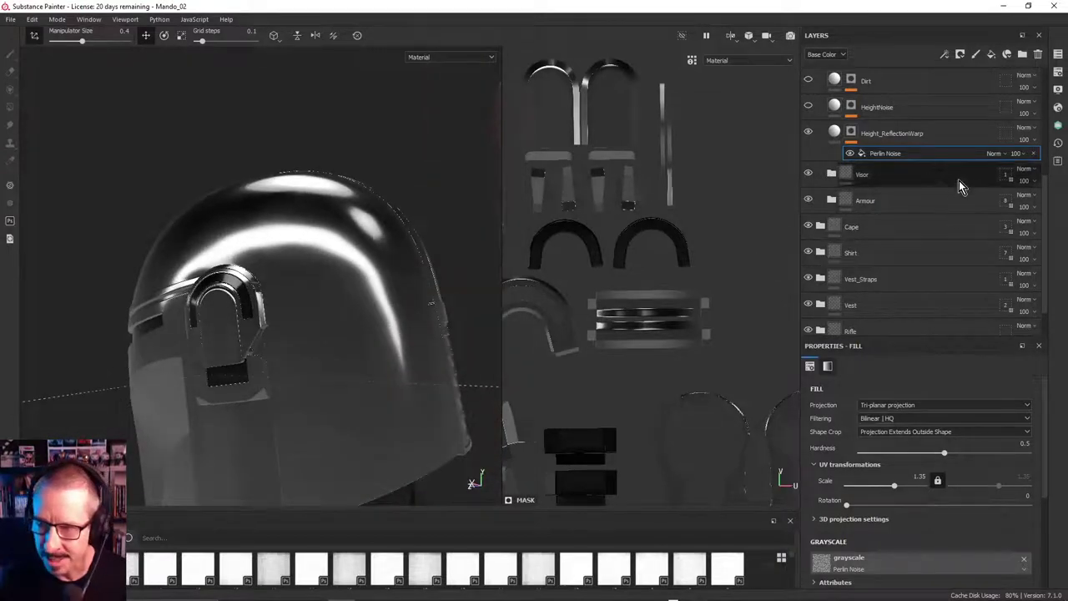
Show the Height_ReflectionWarp fill settings, try a stronger height value while viewing the helmet from the side, and undo the change
left_click(835, 134)
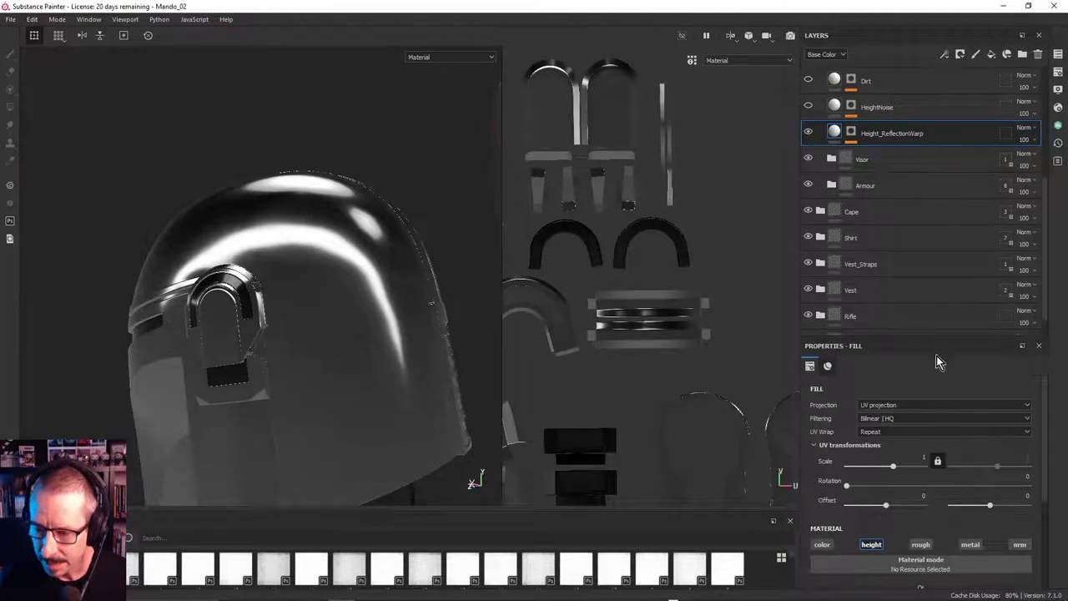
left_click_drag(913, 339, 911, 185)
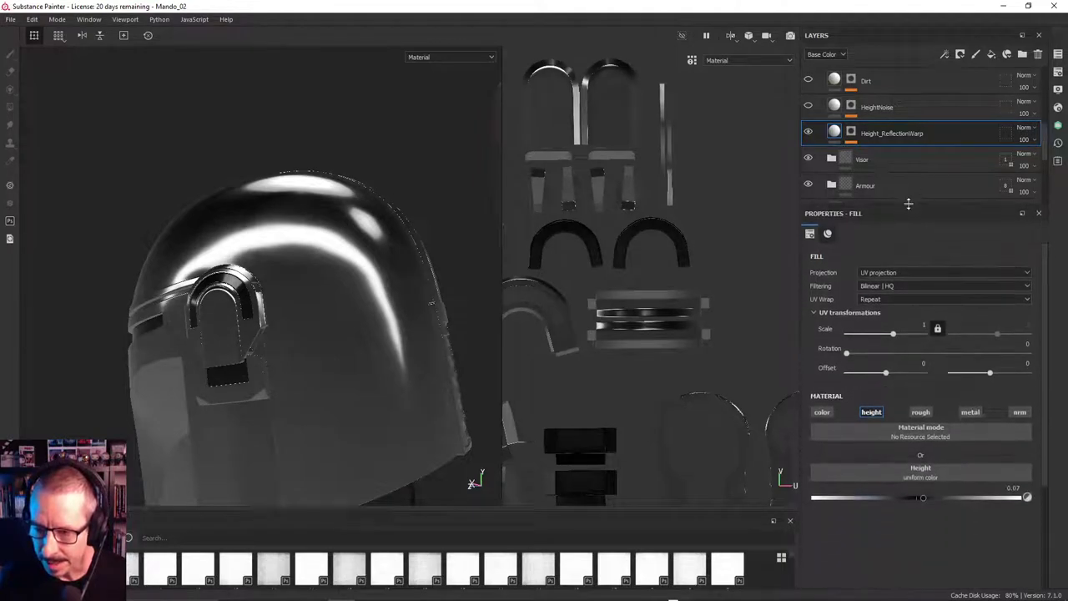
left_click_drag(925, 498, 940, 497)
left_click_drag(291, 406, 393, 368, "alt")
key("ctrl+z")
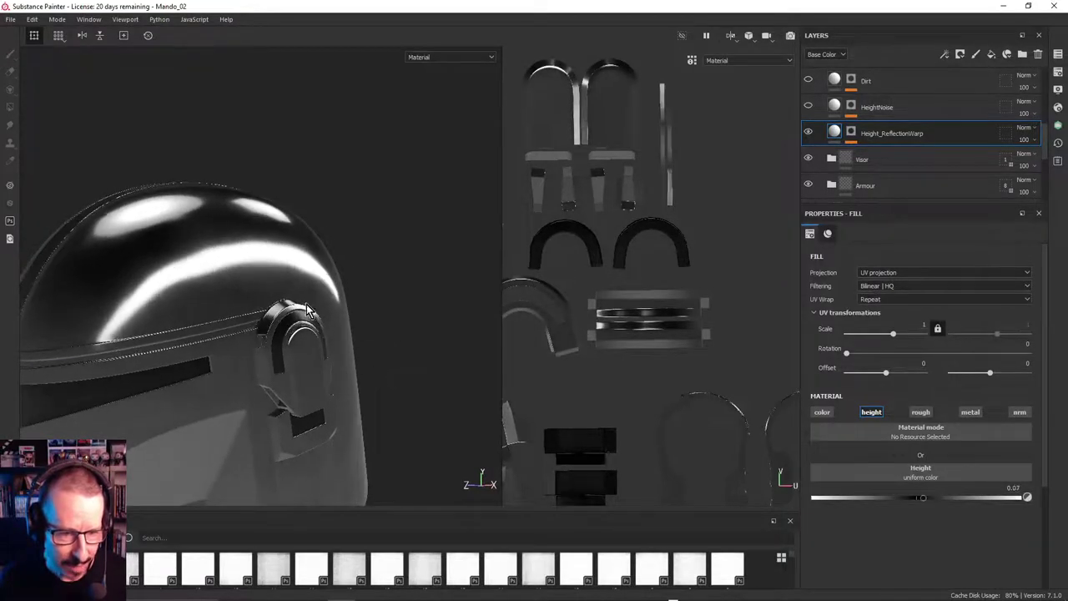
Examine the dome's warped reflections from the side and above, including a close-up of the bright highlight streak
right_click_drag(264, 272, 408, 267, "alt")
left_click_drag(408, 267, 255, 258, "alt")
middle_click_drag(288, 340, 269, 236, "alt")
left_click_drag(270, 243, 355, 275, "alt")
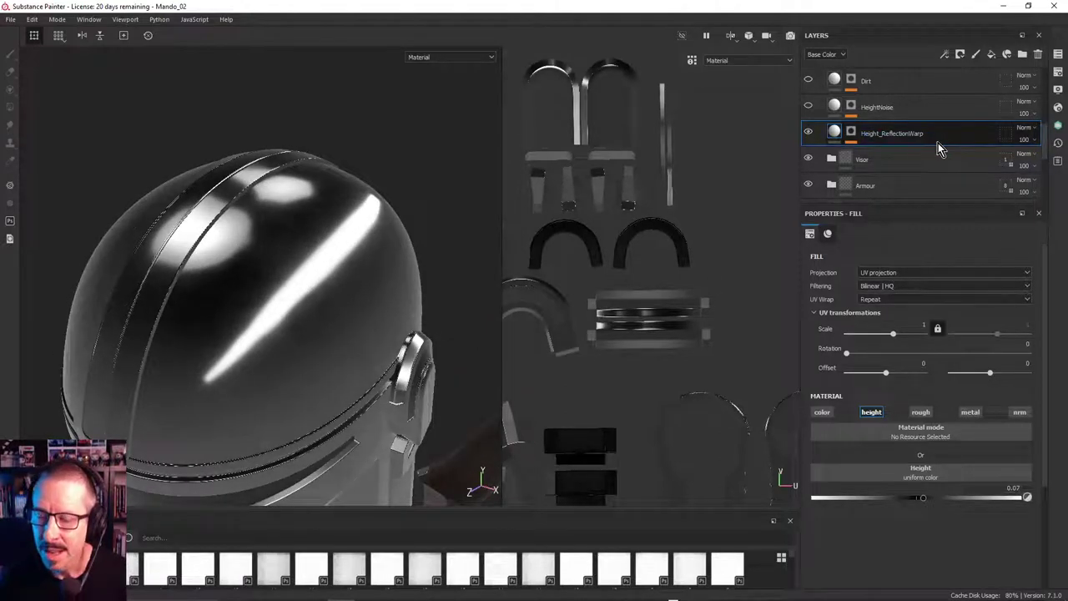
right_click_drag(261, 273, 398, 245, "alt")
left_click_drag(397, 245, 365, 276, "alt")
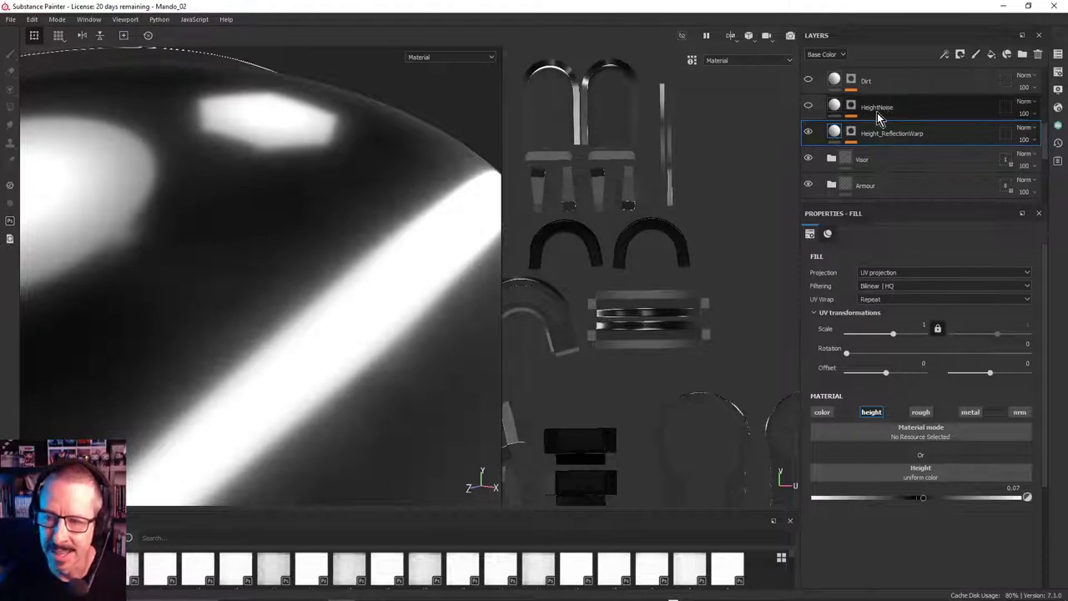
Inspect the HeightNoise layer's height fill and the 3D Perlin Noise Fractal in its mask, and make the layer visible
left_click(835, 112)
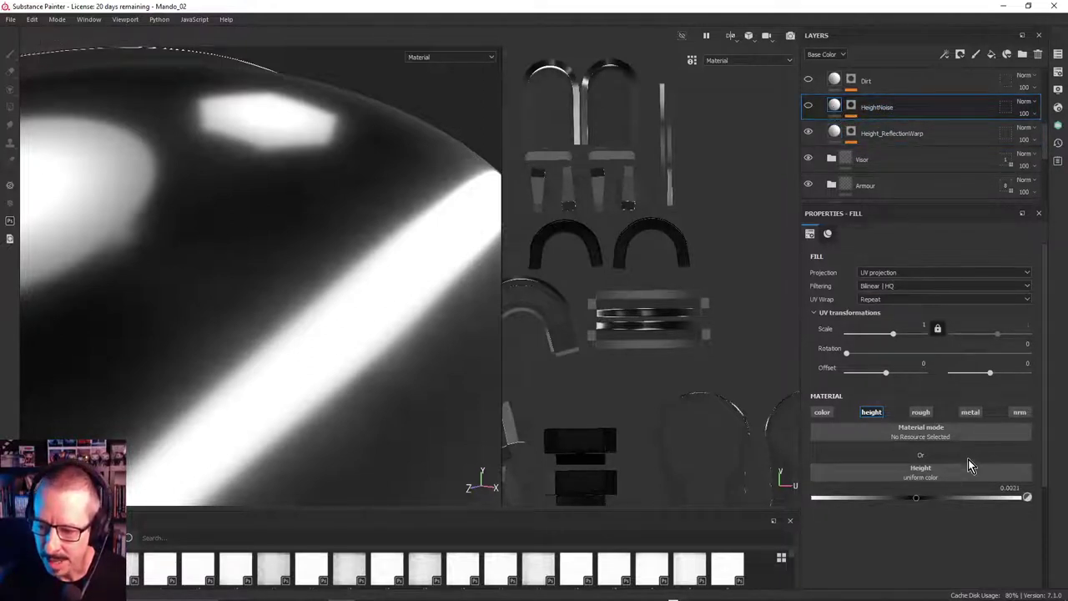
left_click(850, 108)
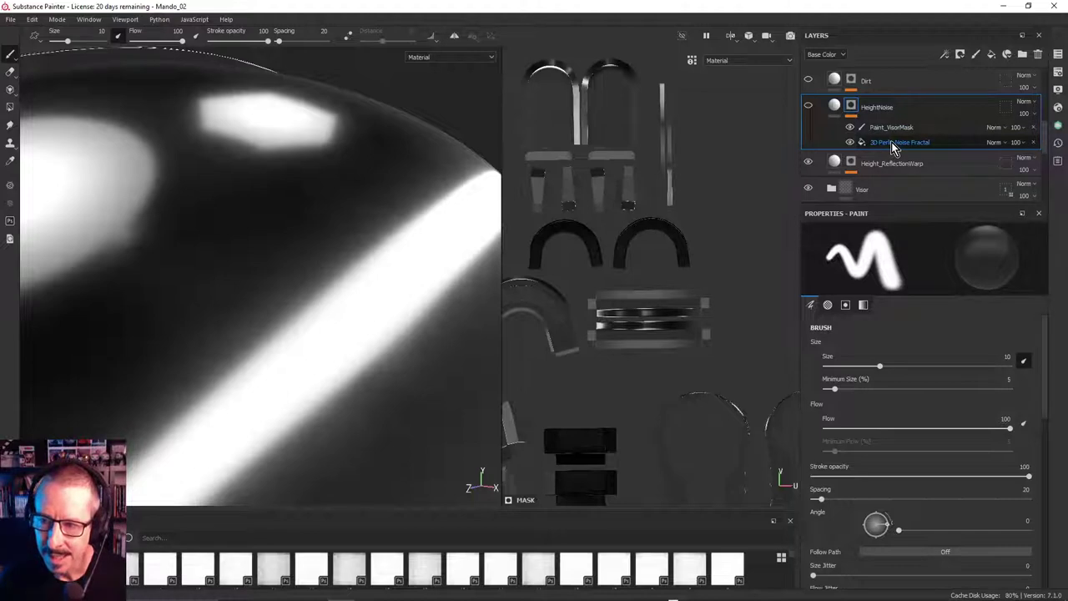
left_click(891, 142)
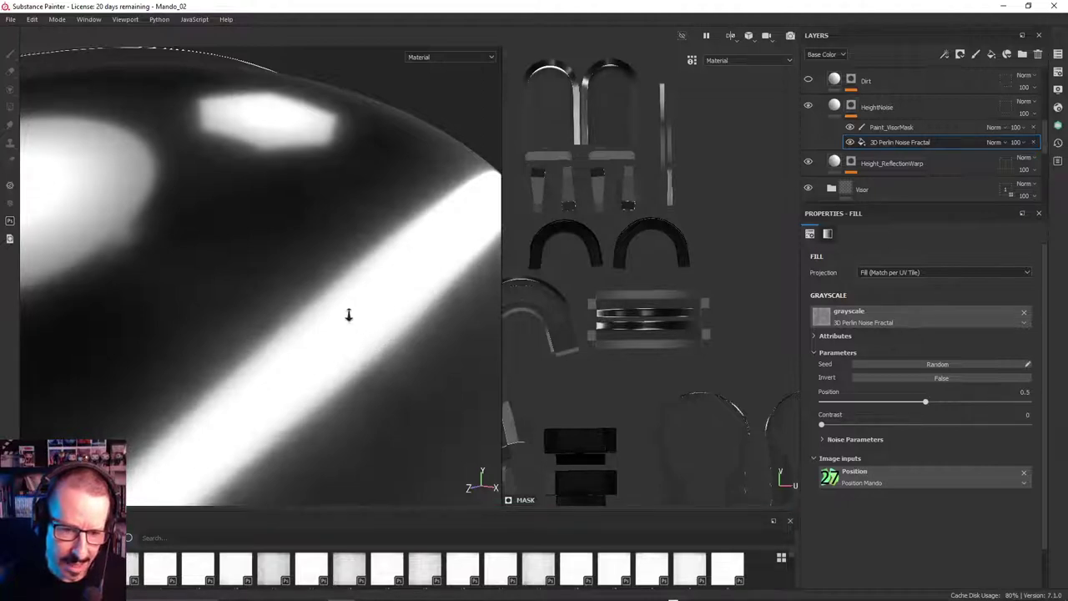
Rotate the lighting slightly and compare the dome's surface with the HeightNoise layer shown and hidden, close up and from farther away
right_click_drag(349, 315, 240, 304, "shift")
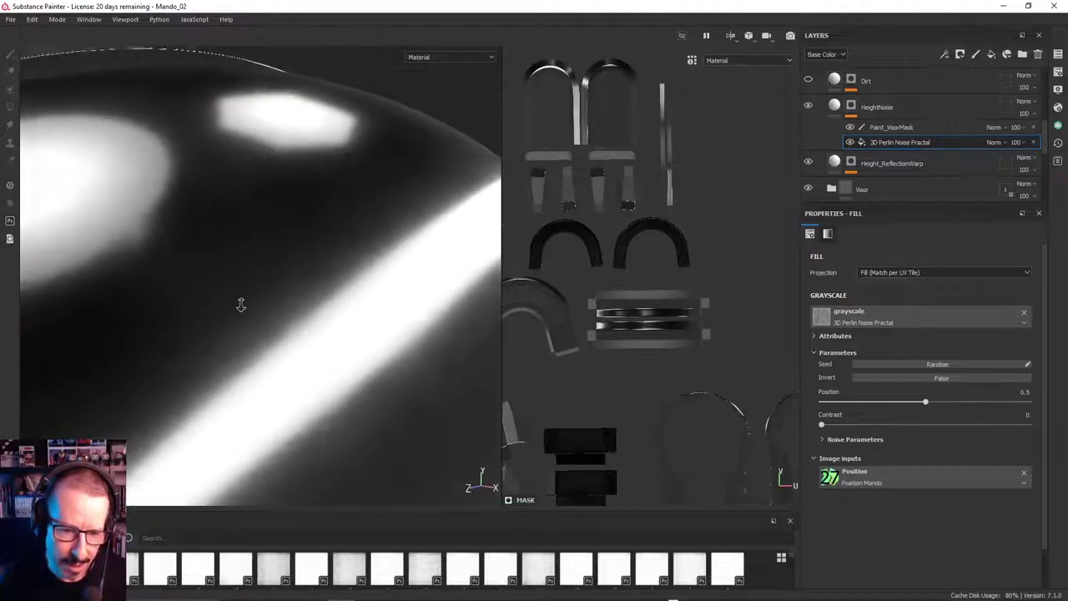
left_click_drag(240, 305, 288, 309, "alt")
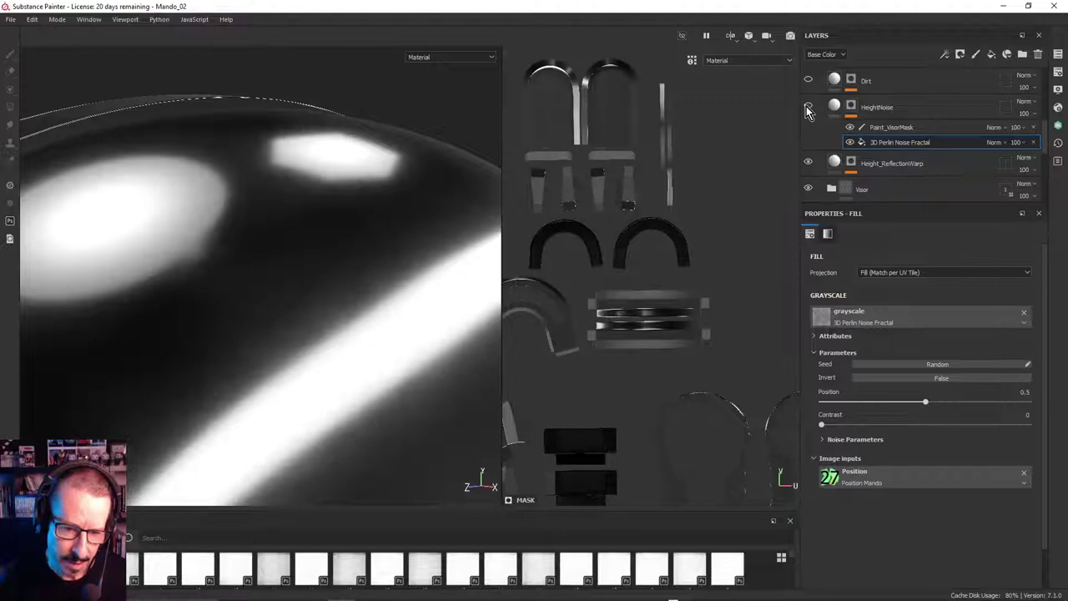
right_click_drag(394, 292, 71, 267, "alt")
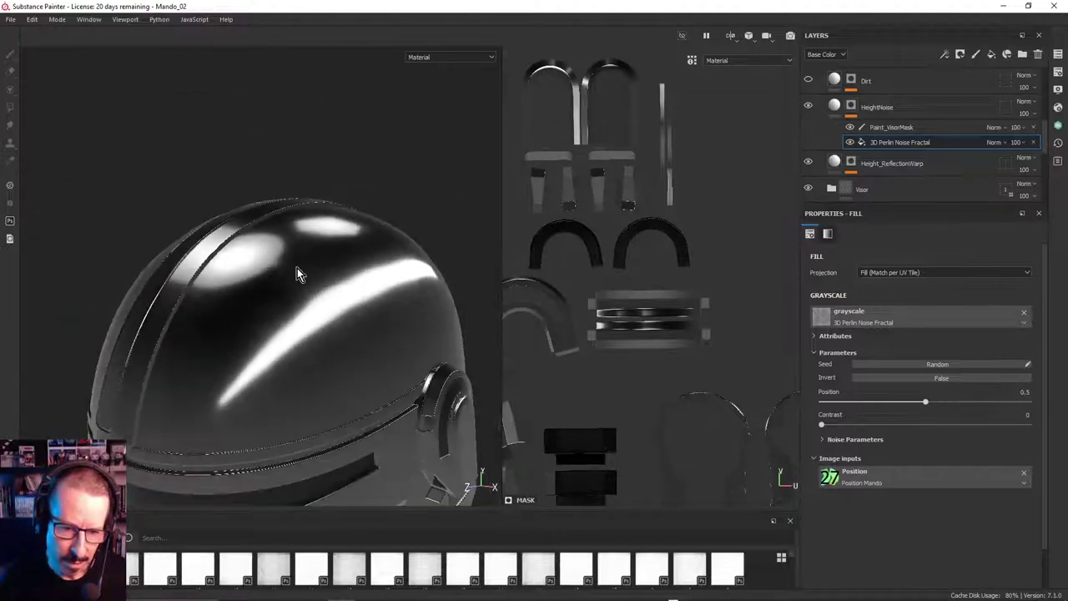
left_click_drag(297, 268, 309, 221, "alt")
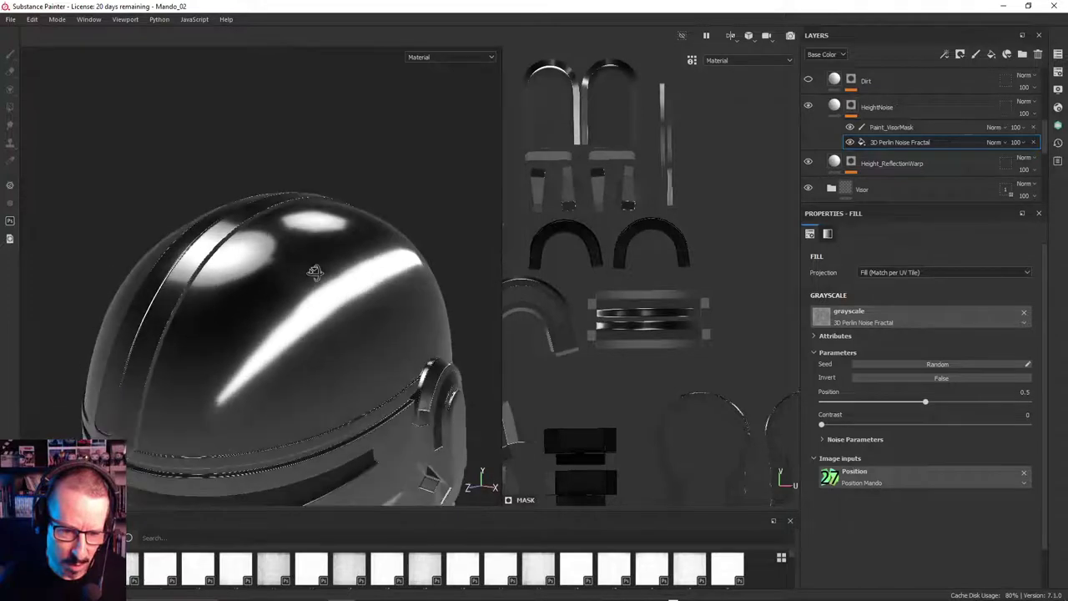
left_click(809, 107)
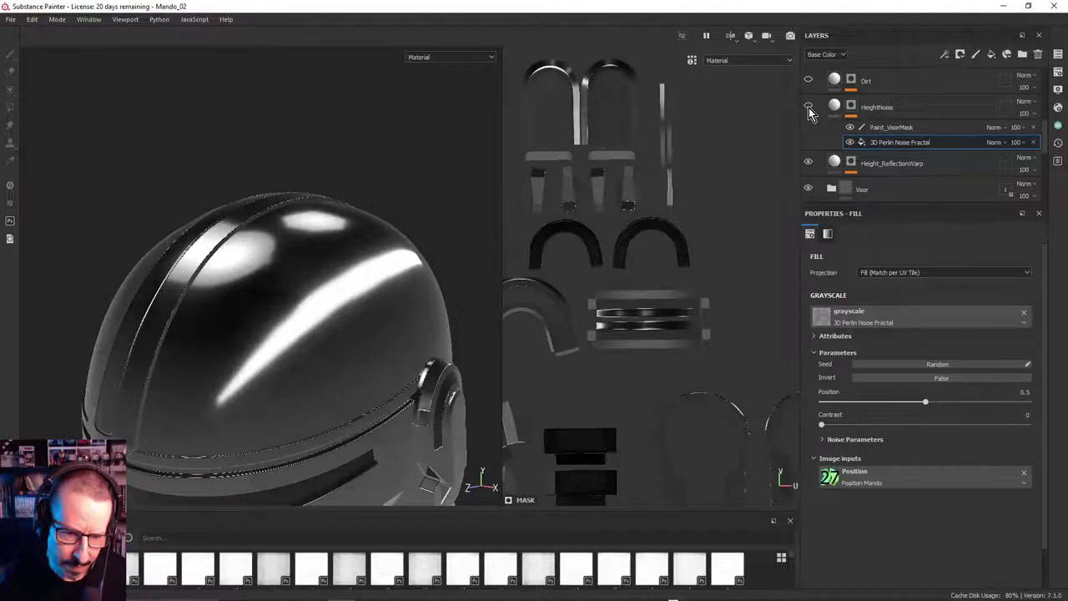
View the helmet's visor from the front, select the Paint_VisorMask effect in the HeightNoise mask, and locate the visor's UV islands
left_click_drag(471, 265, 356, 308, "alt")
left_click(891, 128)
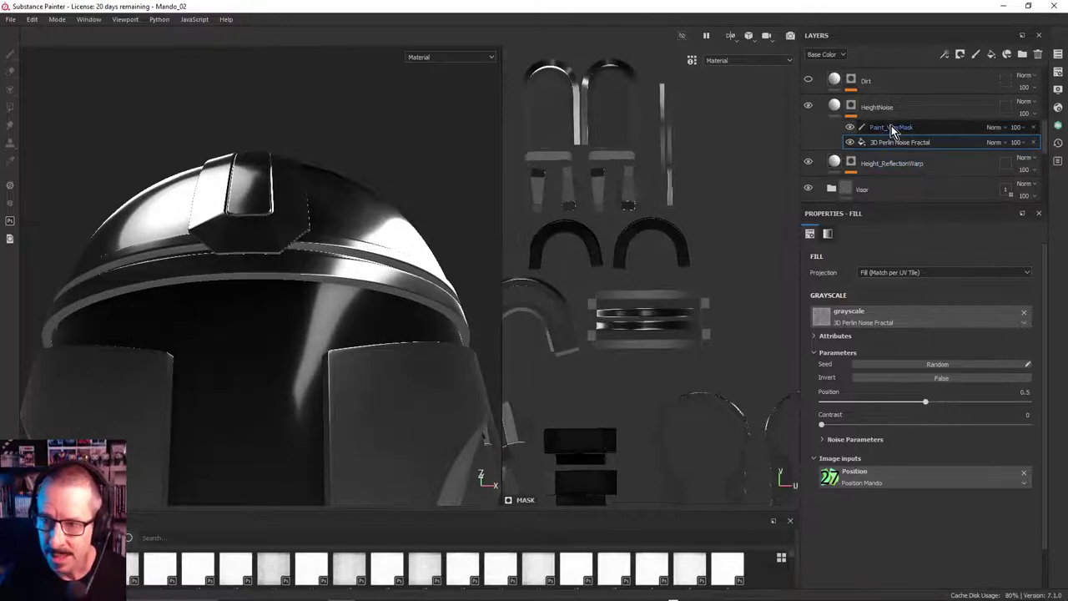
left_click(851, 109)
right_click(851, 109)
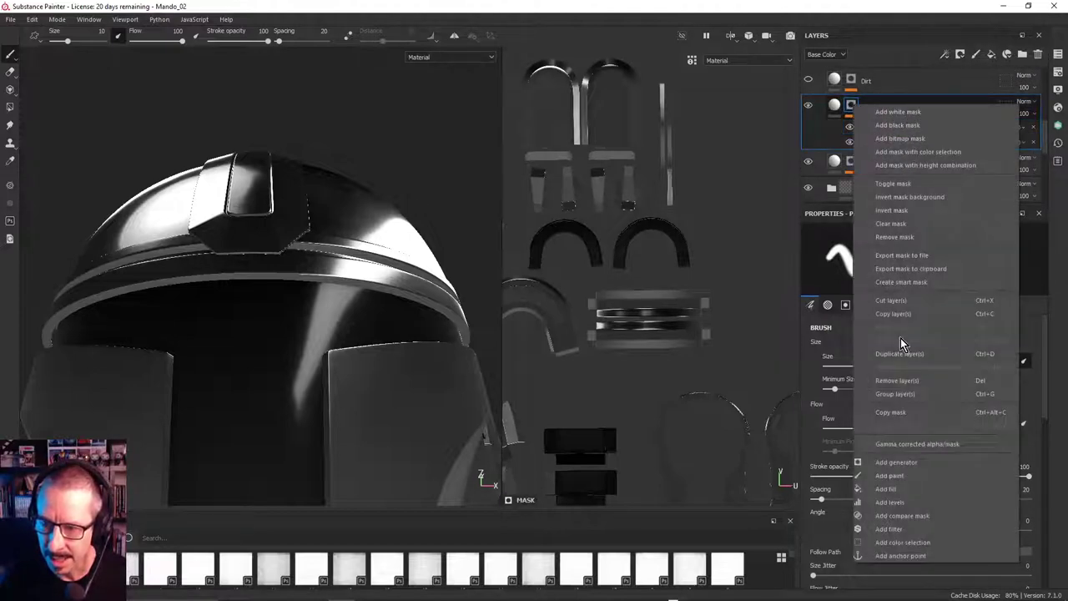
left_click(918, 78)
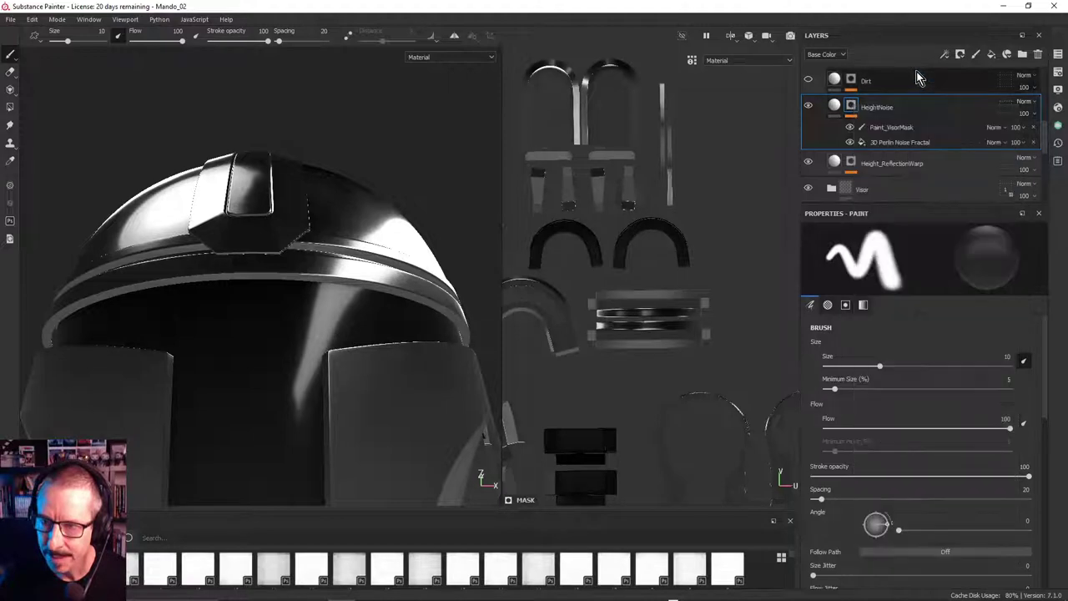
left_click(885, 129)
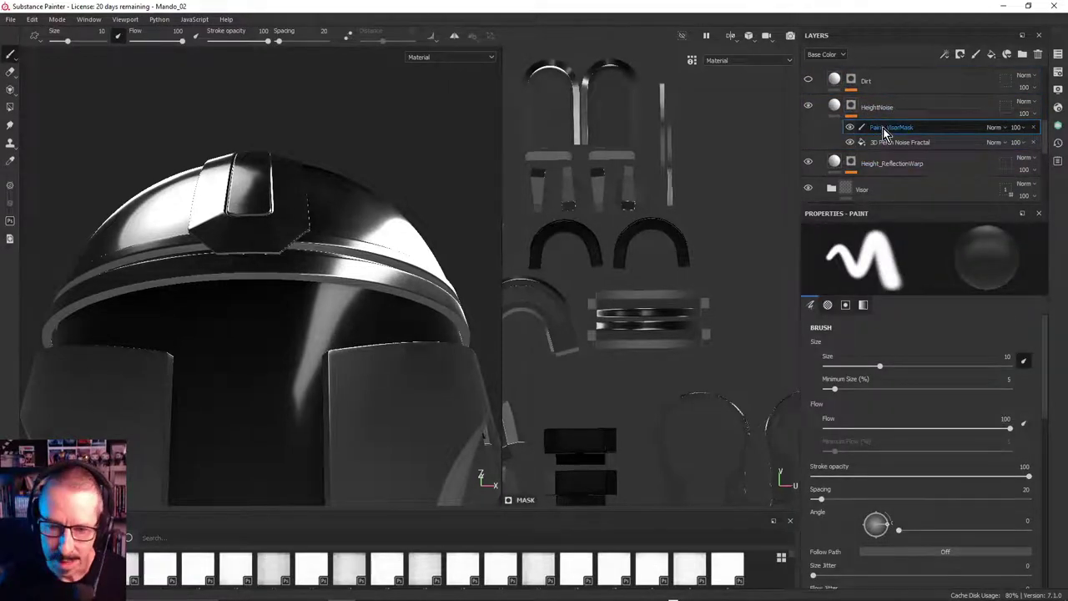
middle_click_drag(720, 349, 639, 274, "alt")
right_click_drag(639, 275, 538, 282, "alt")
mouse_move(752, 297)
middle_mouse_down("alt")
mouse_move(589, 292)
mouse_move(608, 326)
middle_mouse_up("alt")
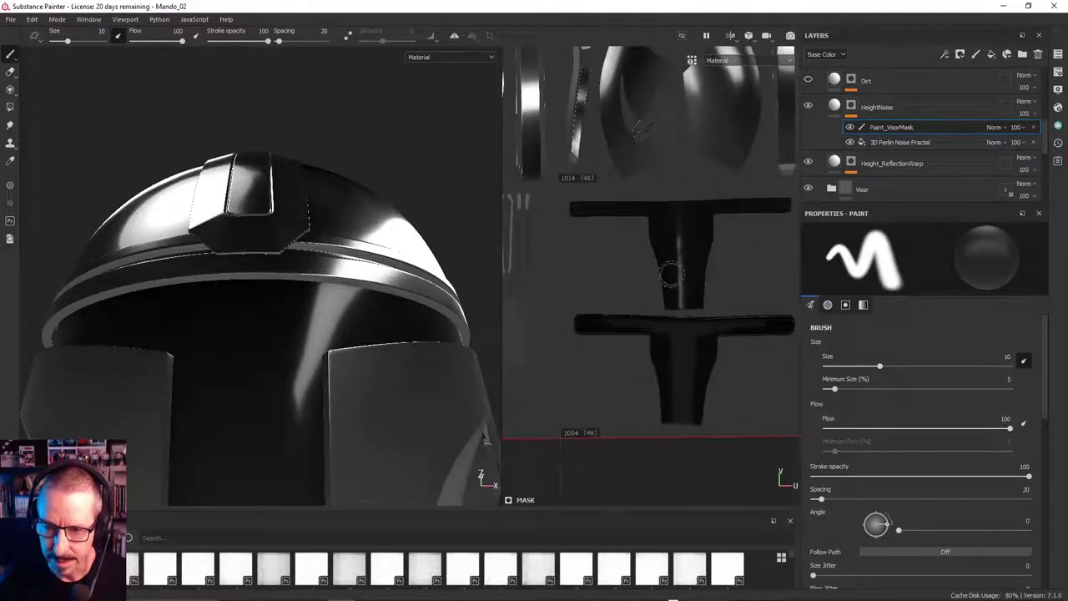
Display the HeightNoise mask on the model, show the Polygon Fill tool used for masking, and examine the noise around the helmet
left_click(851, 107, "alt")
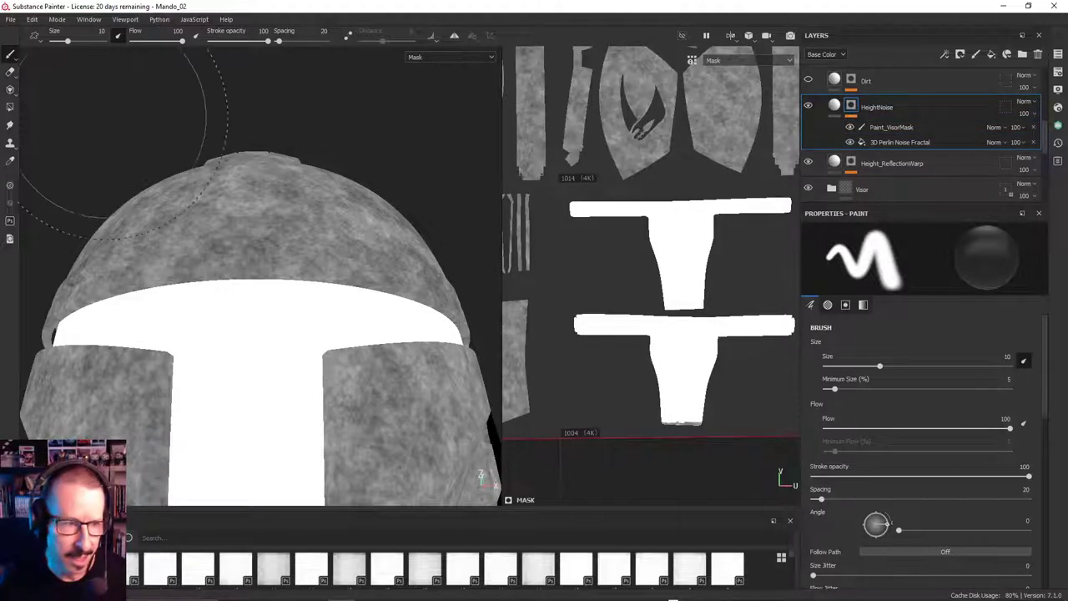
left_click(10, 112)
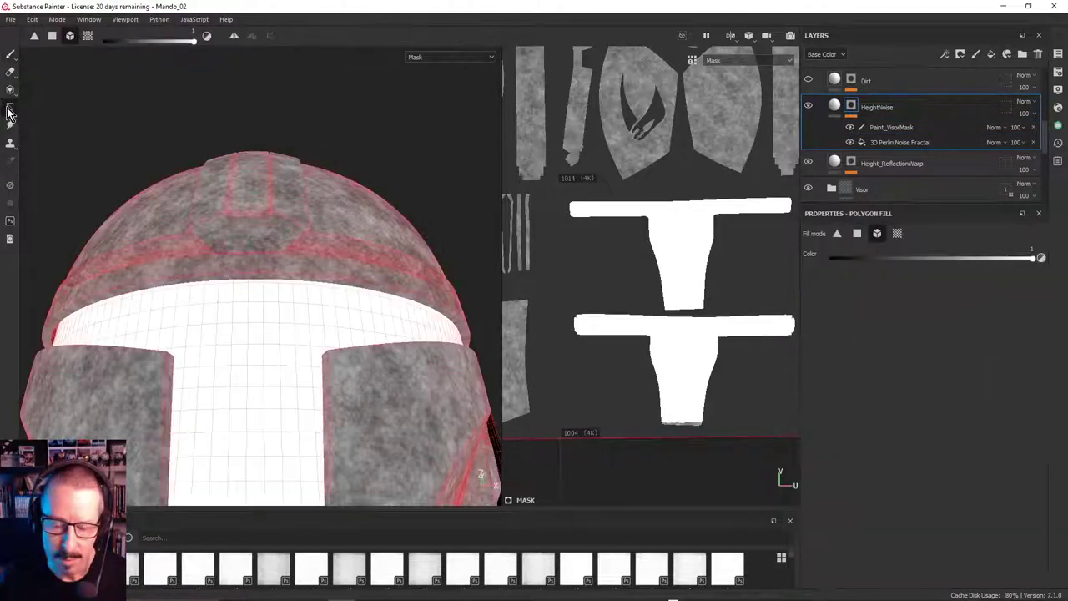
left_click(10, 54)
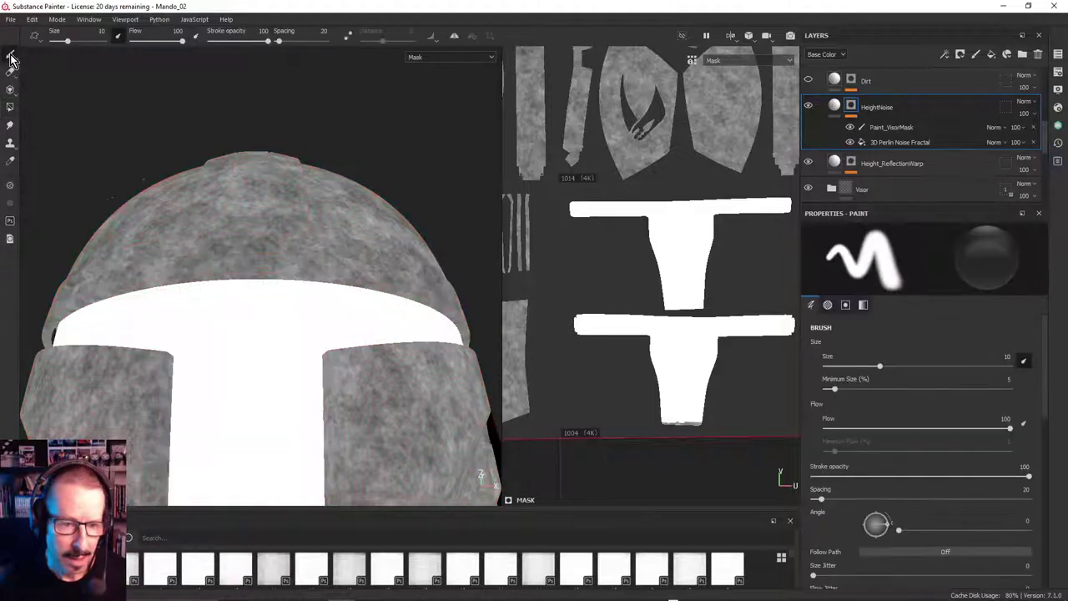
left_click_drag(307, 315, 268, 371, "alt")
middle_click_drag(341, 305, 275, 409, "alt")
mouse_move(317, 250)
left_mouse_down("alt")
mouse_move(259, 277)
mouse_move(270, 292)
mouse_move(337, 288)
mouse_move(251, 300)
mouse_move(200, 292)
mouse_move(224, 265)
left_mouse_up("alt")
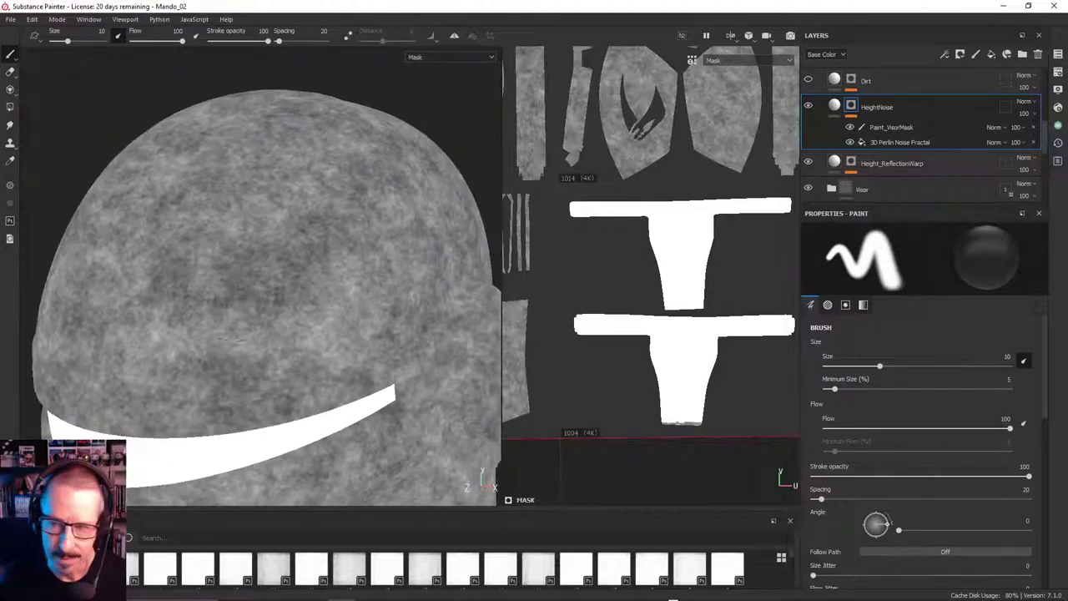
Display the Height_ReflectionWarp mask on the helmet to compare its noise scale, and return both views to the material display
left_click(852, 164)
left_click(852, 163, "alt")
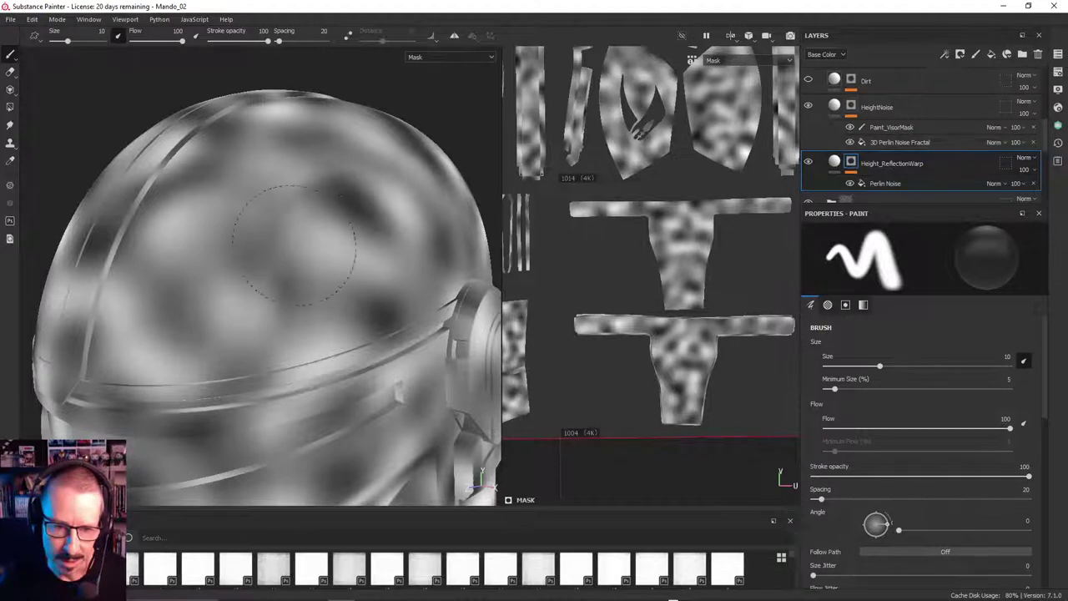
left_click_drag(225, 209, 413, 207, "alt")
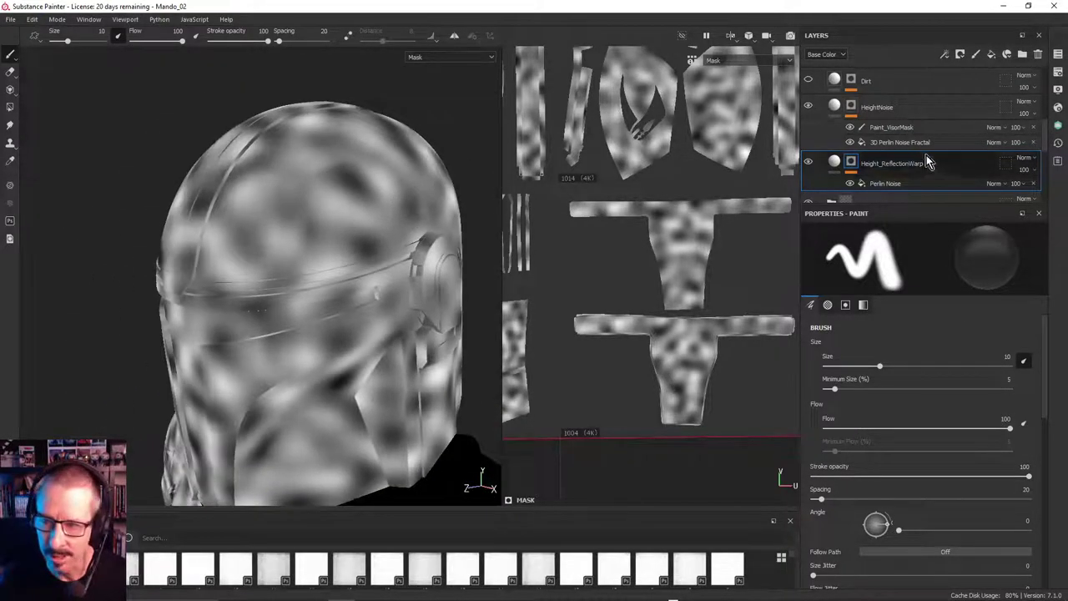
left_click(852, 106, "alt")
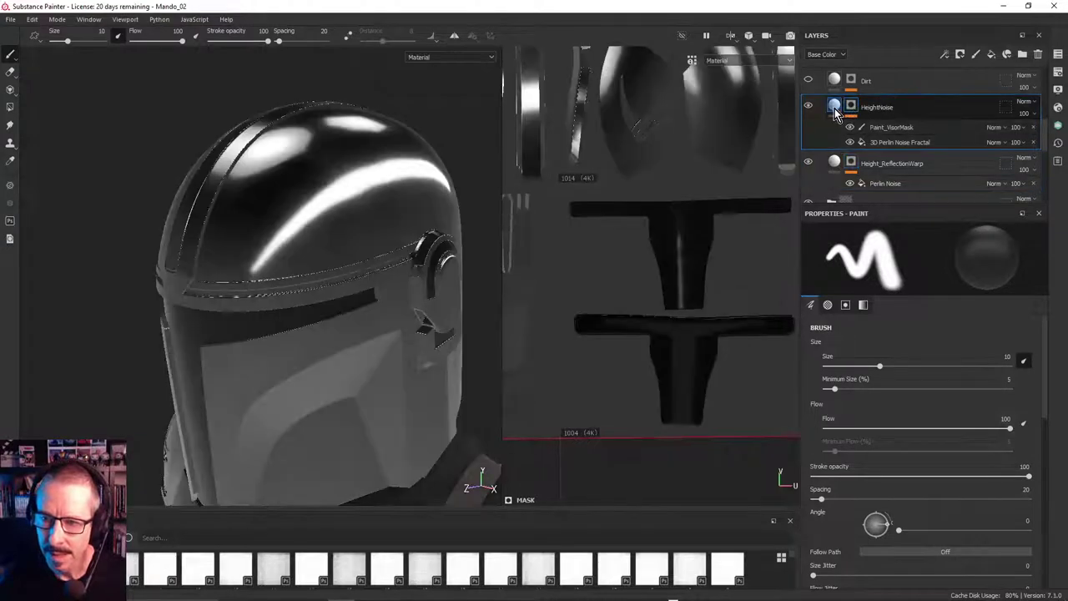
Show the HeightNoise fill settings and examine the combined effect of both height layers on the helmet's reflections
left_click(834, 108)
left_click_drag(391, 245, 358, 232, "alt")
right_click_drag(359, 231, 294, 217, "alt")
right_click_drag(448, 221, 290, 228, "alt")
mouse_move(289, 233)
left_mouse_down("alt")
mouse_move(337, 179)
mouse_move(216, 214)
mouse_move(353, 203)
mouse_move(365, 172)
mouse_move(345, 198)
mouse_move(326, 157)
mouse_move(305, 248)
left_mouse_up("alt")
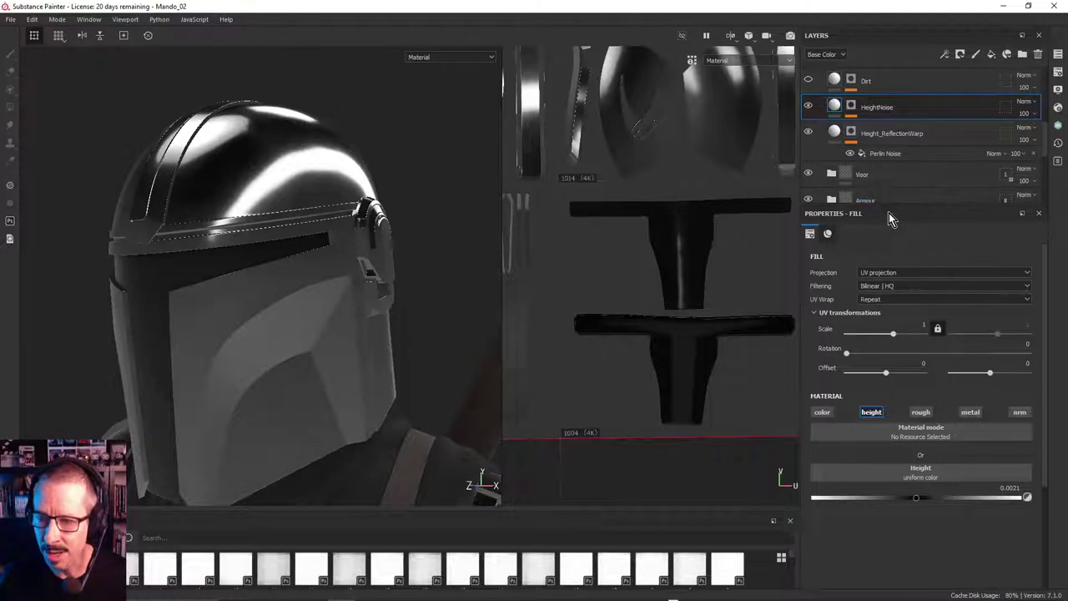
Enlarge the Layers window, select Height_ReflectionWarp, and review the remaining Armour/Visor layers and the dome's reflections
left_click_drag(891, 202, 890, 462)
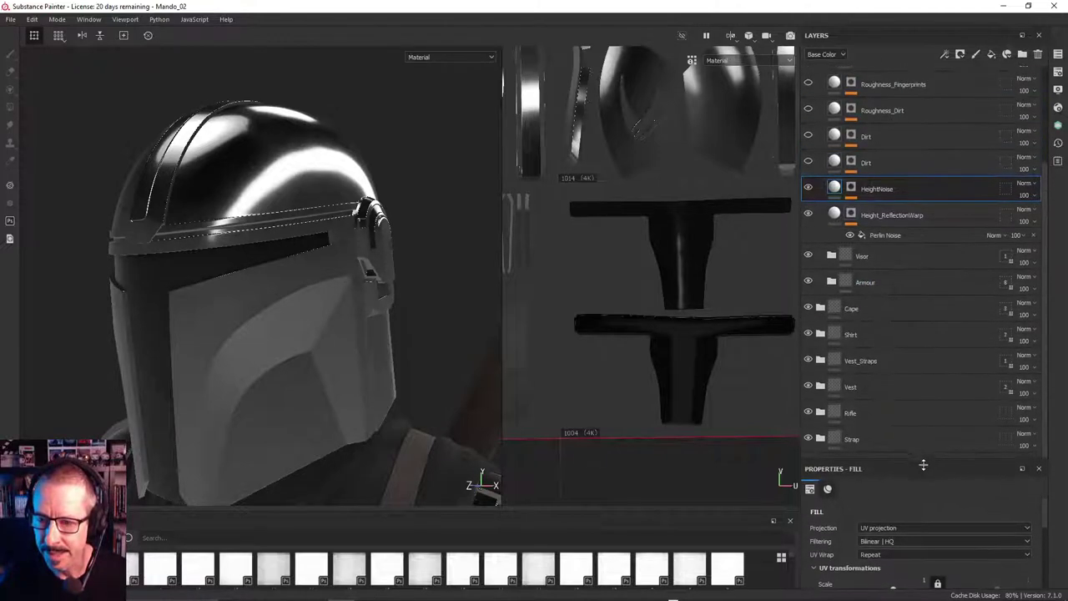
left_click(838, 213)
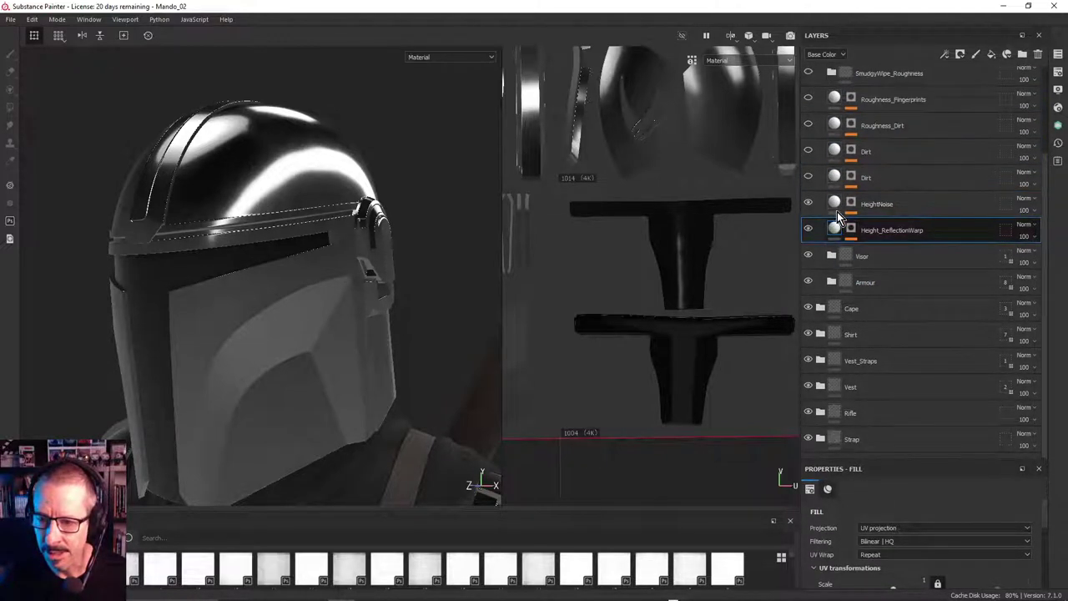
scroll(1041, 163, "up", 1)
scroll(1042, 133, "up", 4)
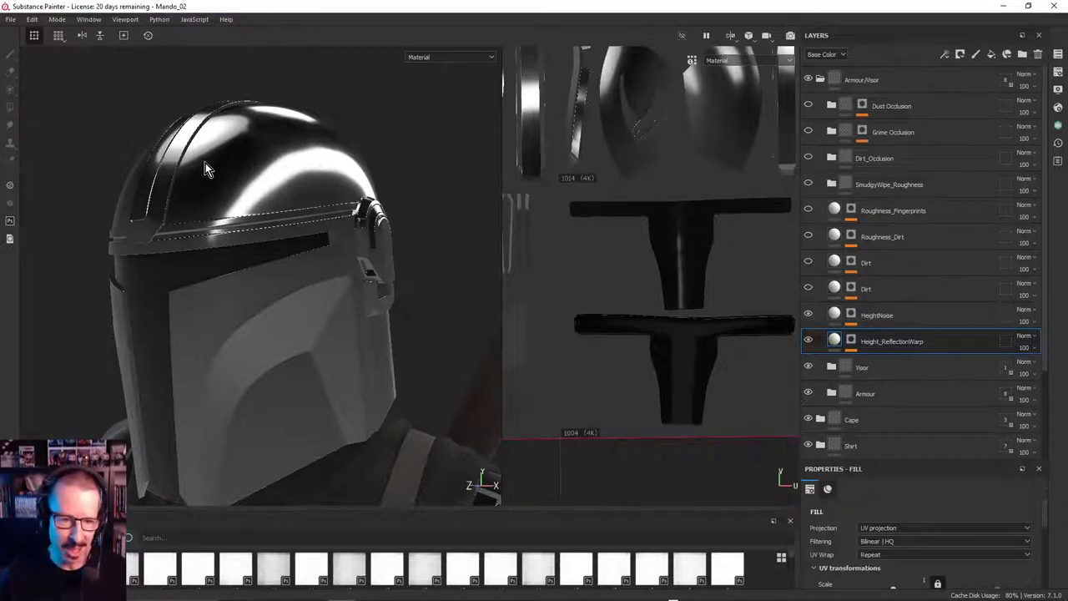
left_click_drag(205, 163, 312, 238, "alt")
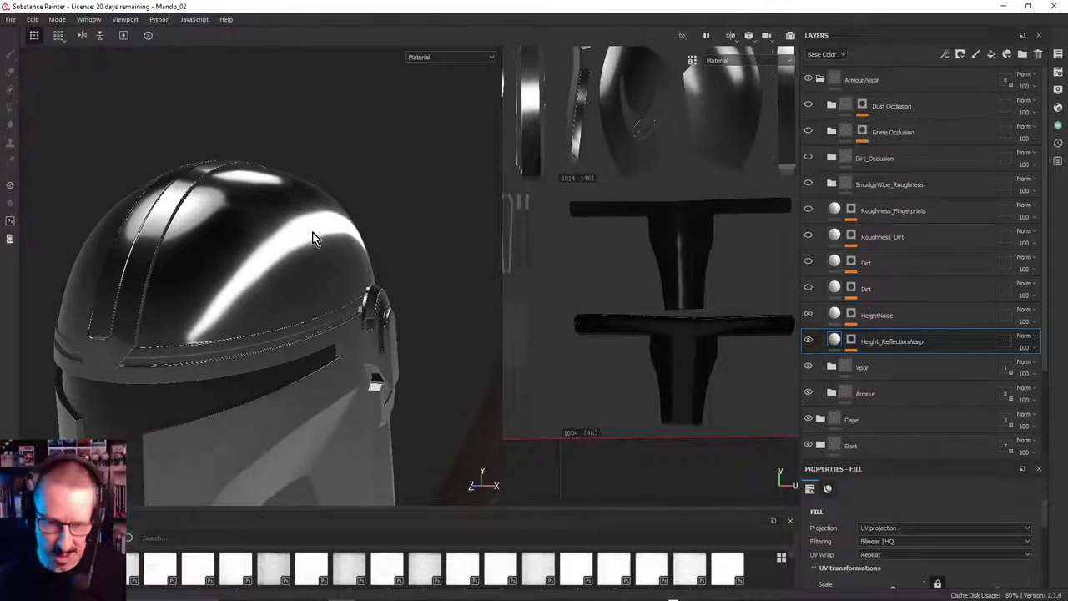
left_click_drag(364, 232, 329, 213, "alt")
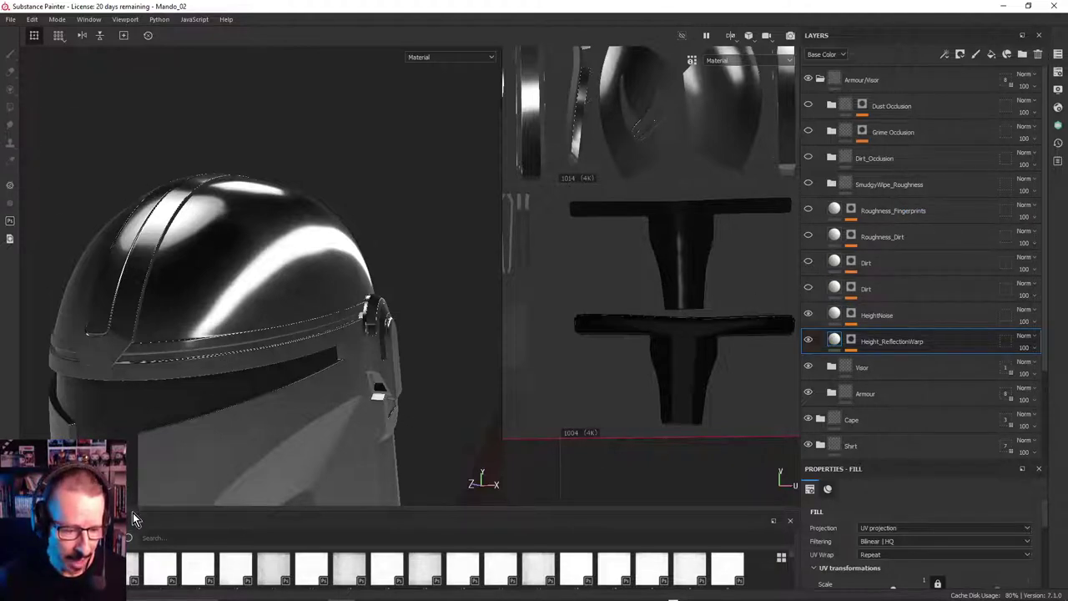
Enlarge the Shelf and browse its Grunges, Procedurals and Smart masks categories
left_click_drag(133, 511, 202, 154)
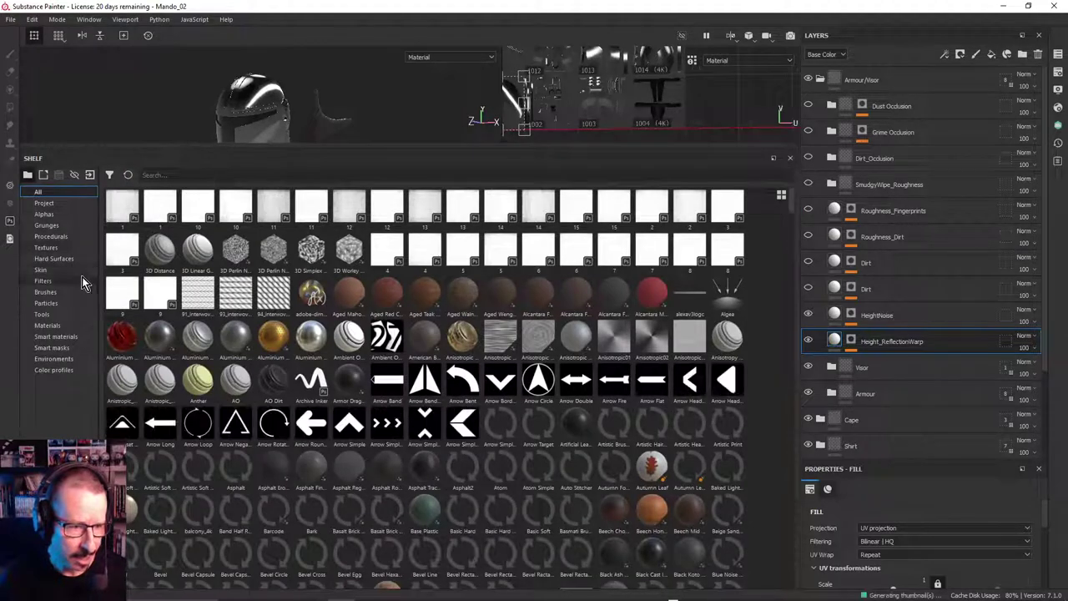
left_click(50, 226)
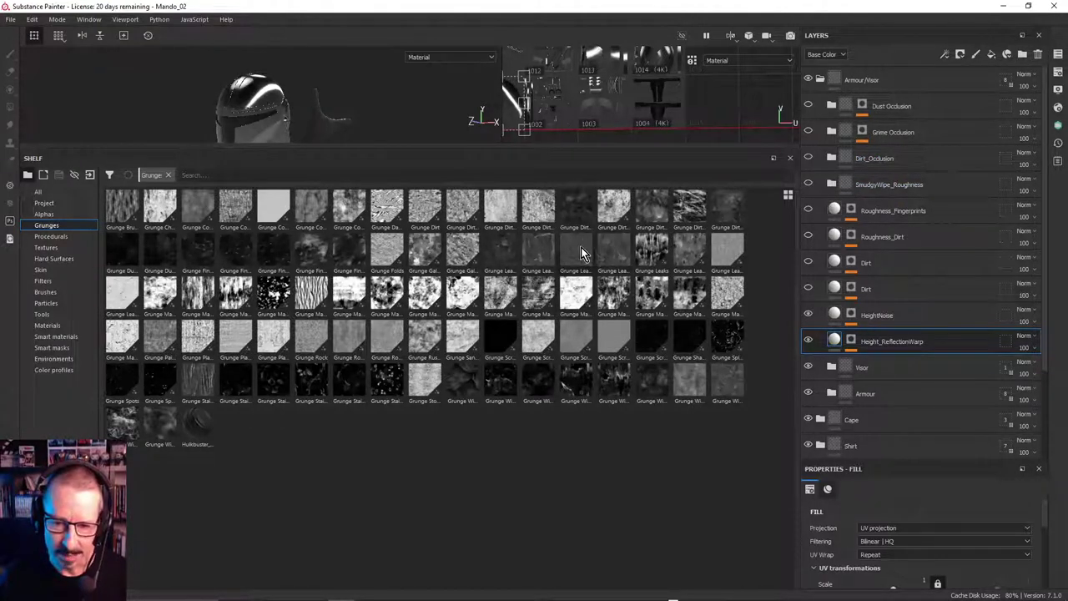
left_click(55, 238)
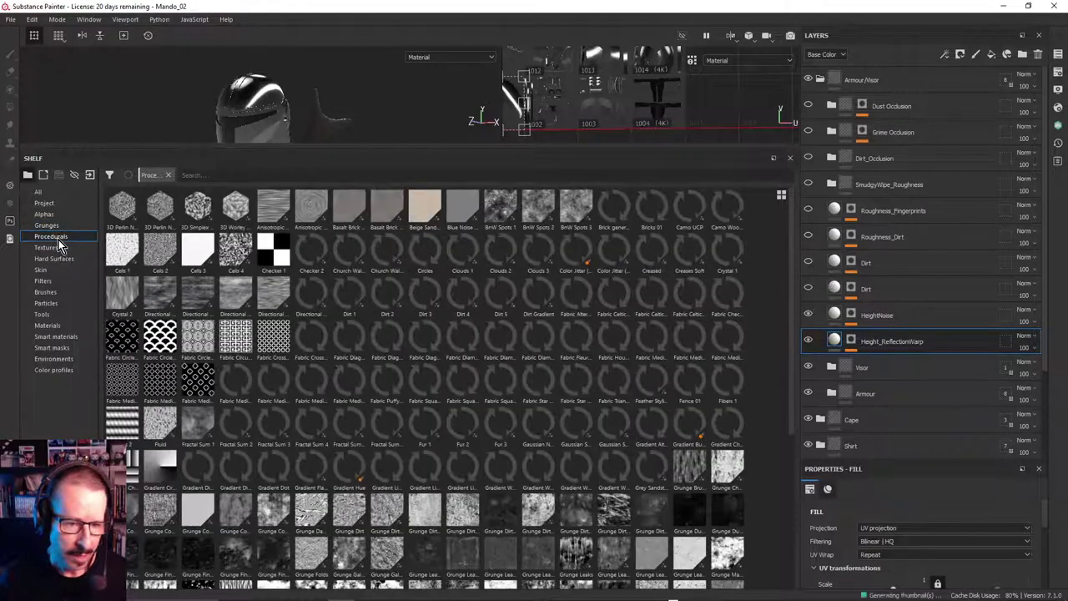
left_click(62, 349)
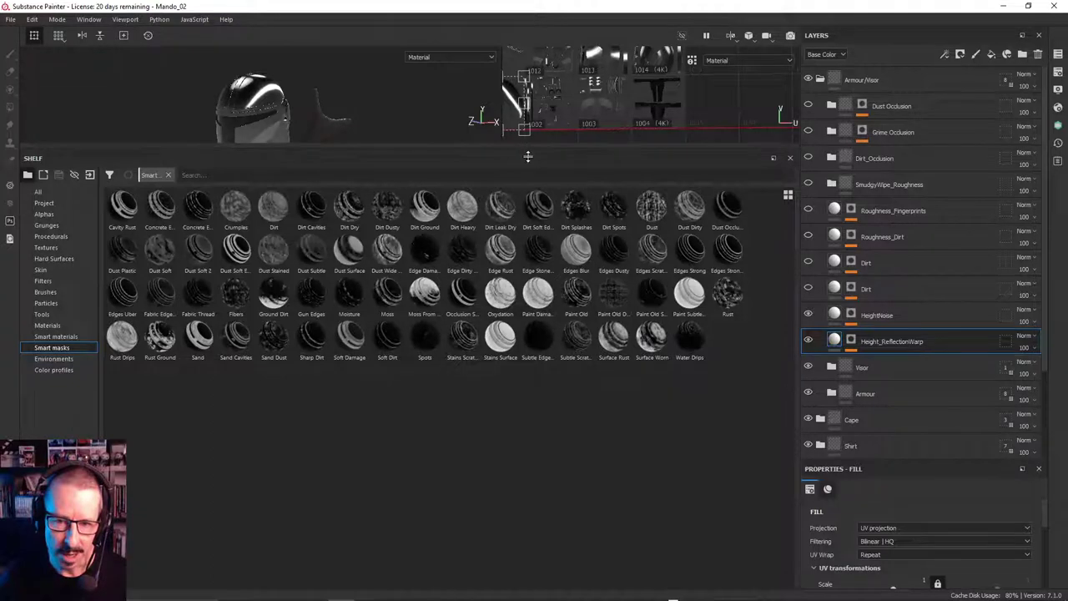
Shrink the Shelf and examine the reflections on the helmet's dome, rim and ear piece
left_click_drag(526, 151, 544, 449)
middle_click_drag(304, 276, 339, 199, "alt")
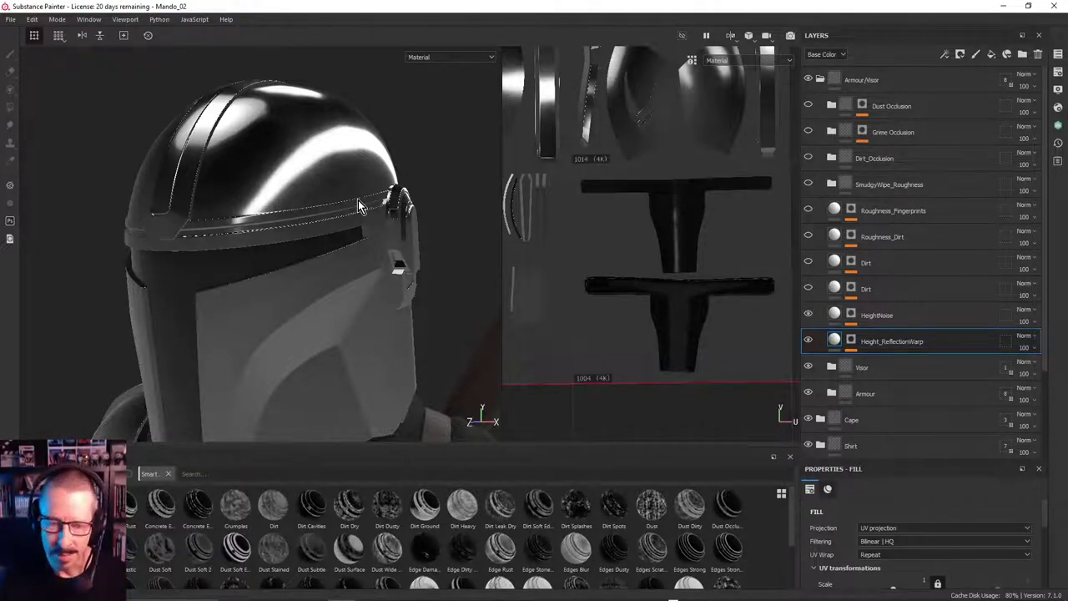
left_click_drag(358, 200, 332, 74, "alt")
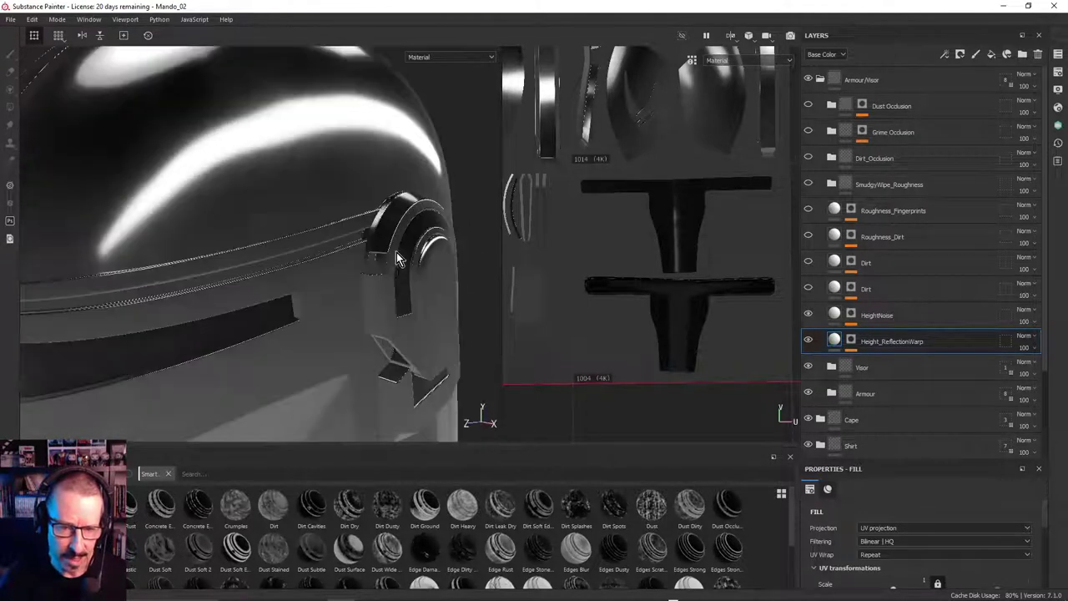
left_click_drag(256, 133, 259, 212, "alt")
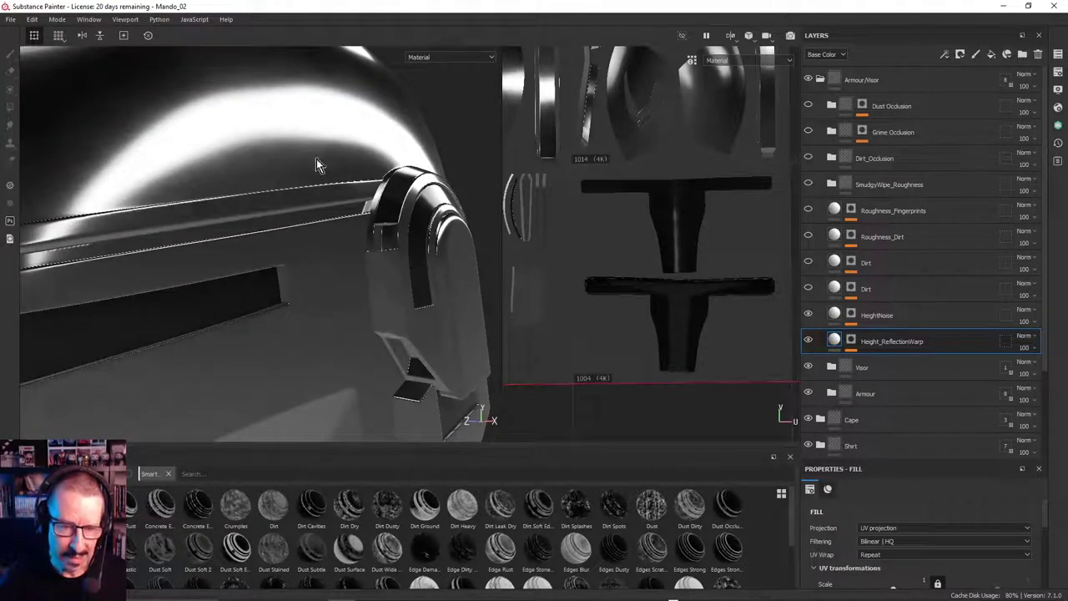
left_click_drag(350, 167, 278, 259, "alt")
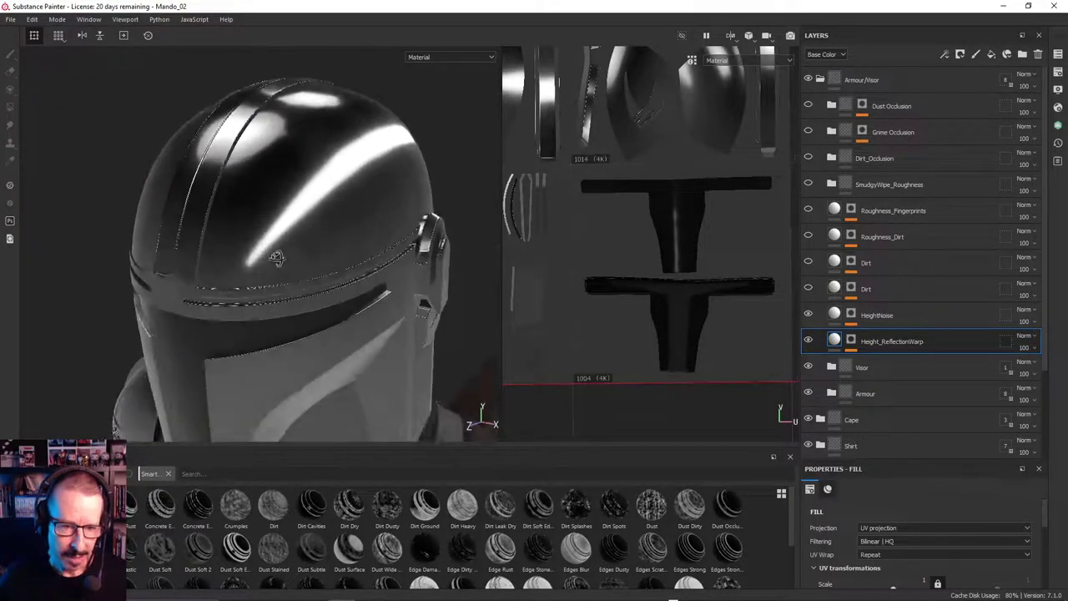
Show the Dirt_Occlusion folder and examine its effect along the helmet's rim and around the ear piece
mouse_move(276, 189)
left_mouse_down("alt")
mouse_move(309, 200)
mouse_move(282, 204)
mouse_move(320, 262)
mouse_move(336, 239)
mouse_move(401, 236)
left_mouse_up("alt")
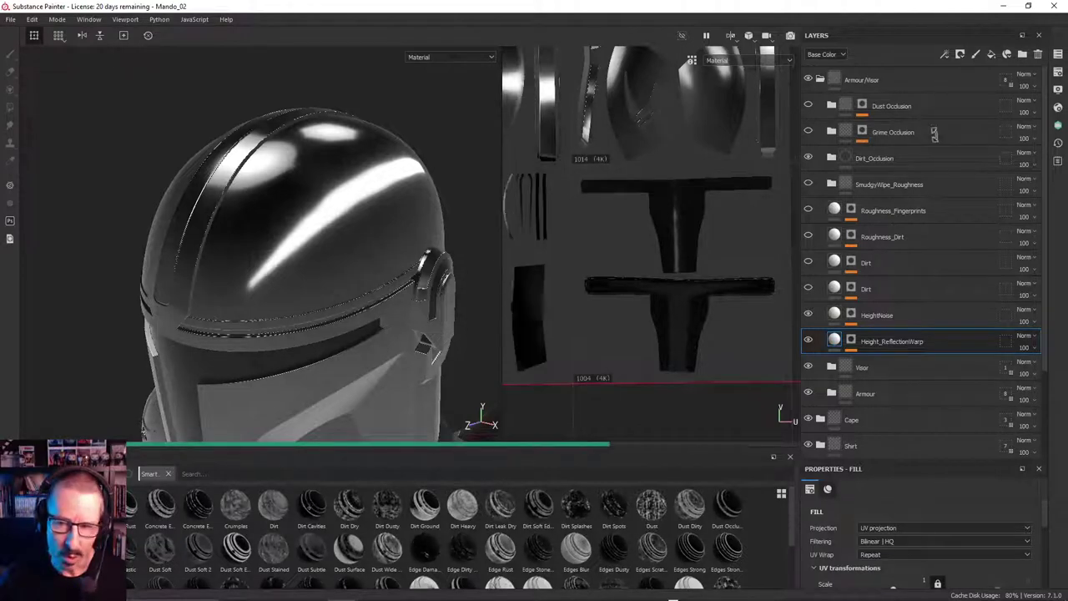
left_click_drag(331, 210, 250, 161, "alt")
middle_click_drag(250, 161, 390, 223, "alt")
left_click_drag(389, 223, 331, 240, "alt")
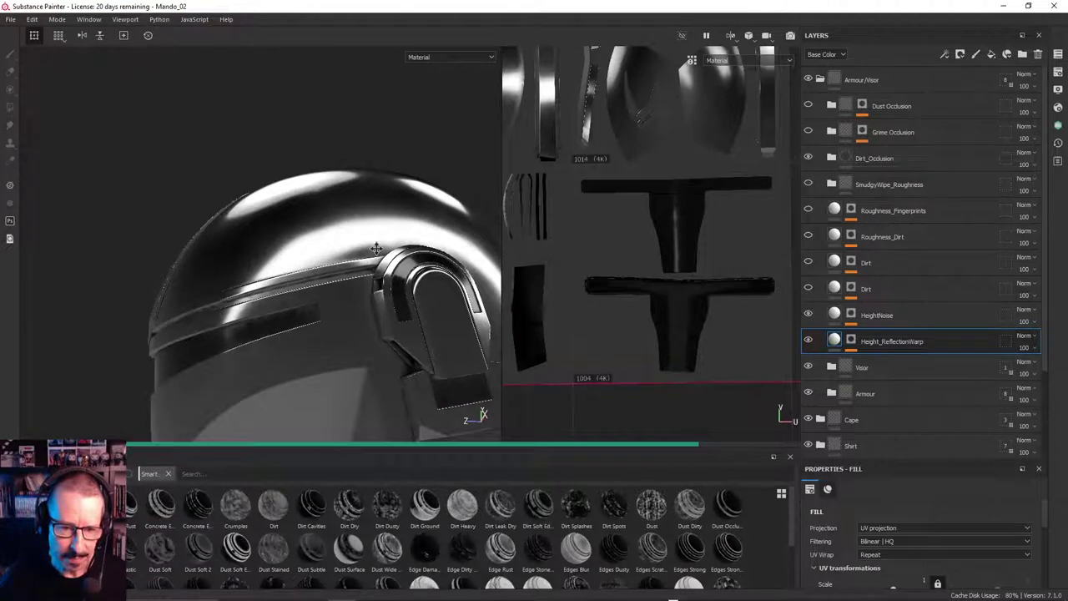
scroll(377, 251, "up", 3)
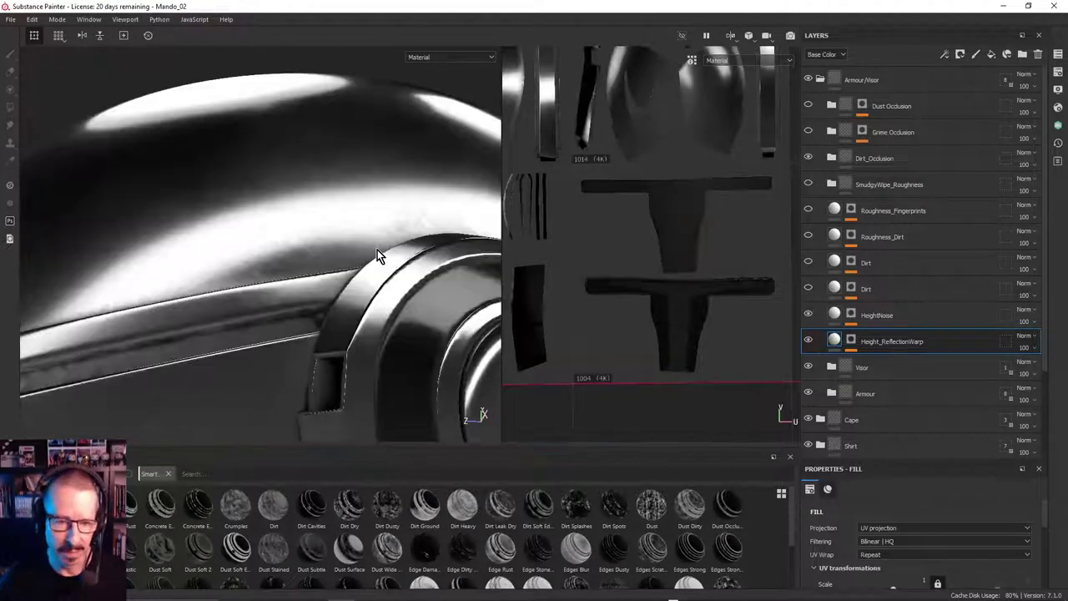
left_click_drag(377, 250, 355, 221, "alt")
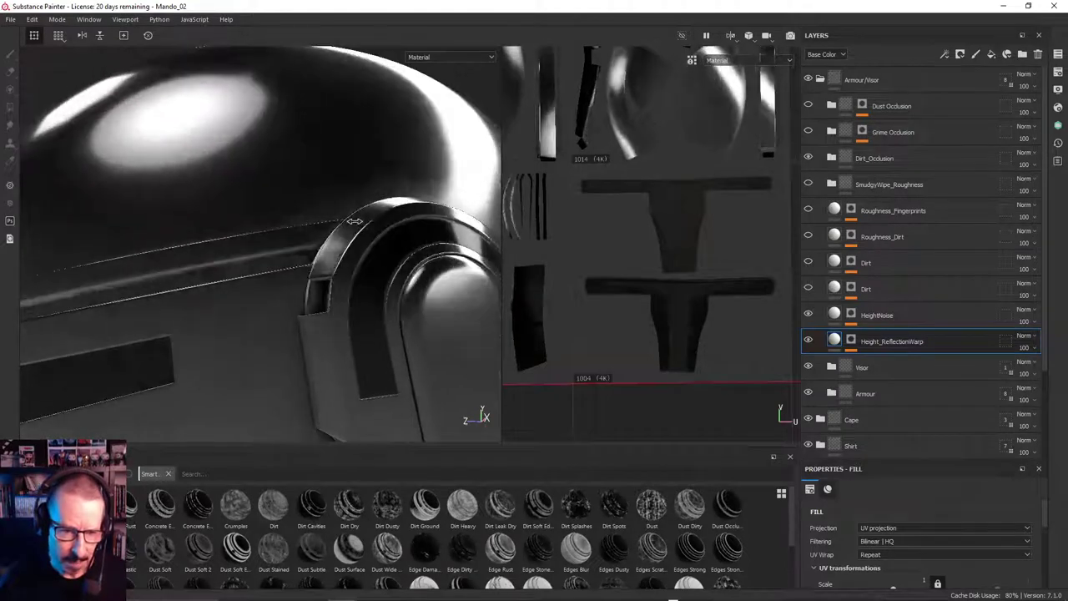
right_click_drag(354, 221, 341, 222, "shift")
left_click_drag(329, 267, 354, 238, "alt")
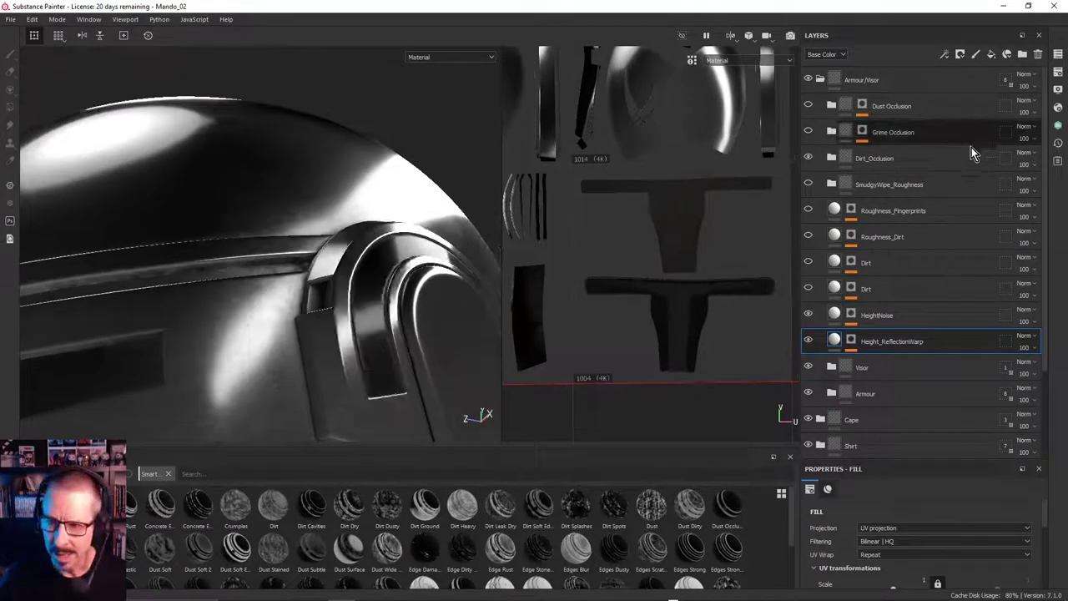
Expand the Dirt_Occlusion folder, select the dirt01 layer's fill, and enlarge the Properties window to review its material settings
left_click(832, 158)
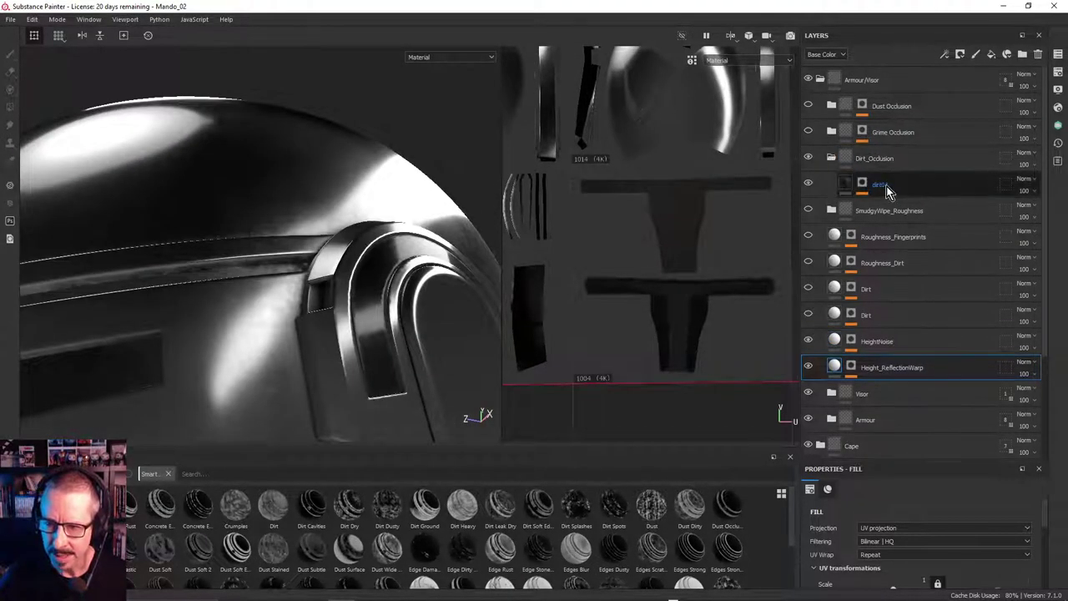
left_click(848, 185)
mouse_move(848, 185)
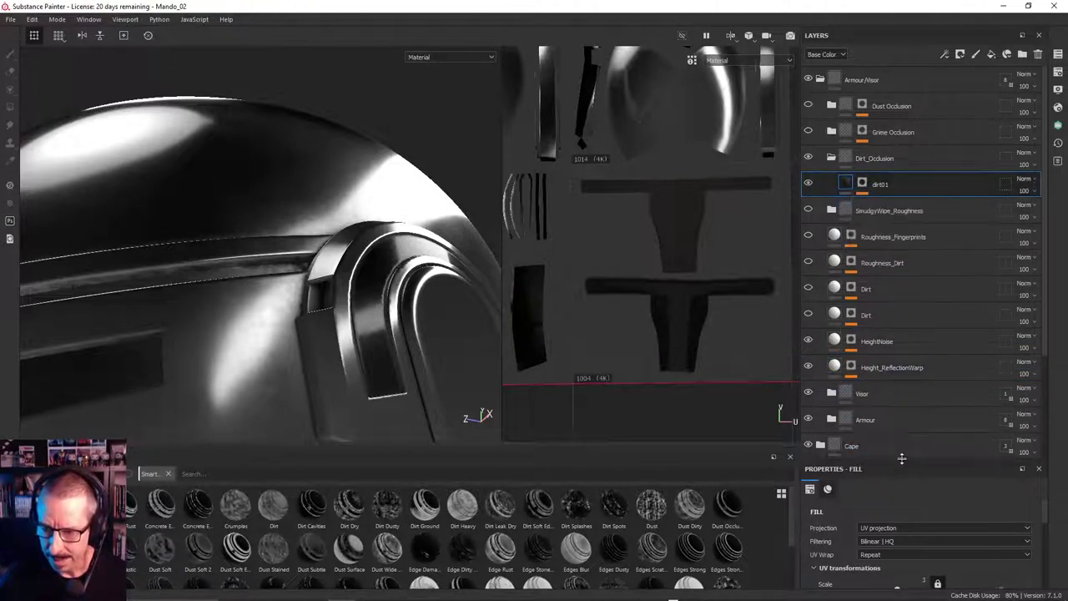
left_click_drag(922, 461, 921, 222)
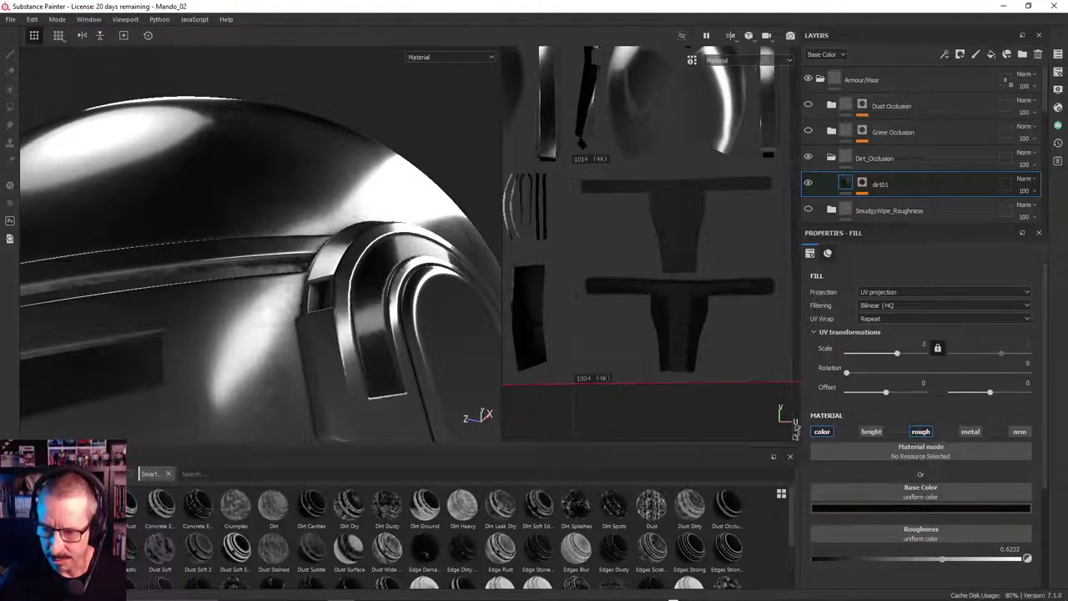
left_click_drag(896, 224, 901, 354)
Show the dirt01 mask's effect stack and review the mg_dirt generator's parameters
left_click(862, 184)
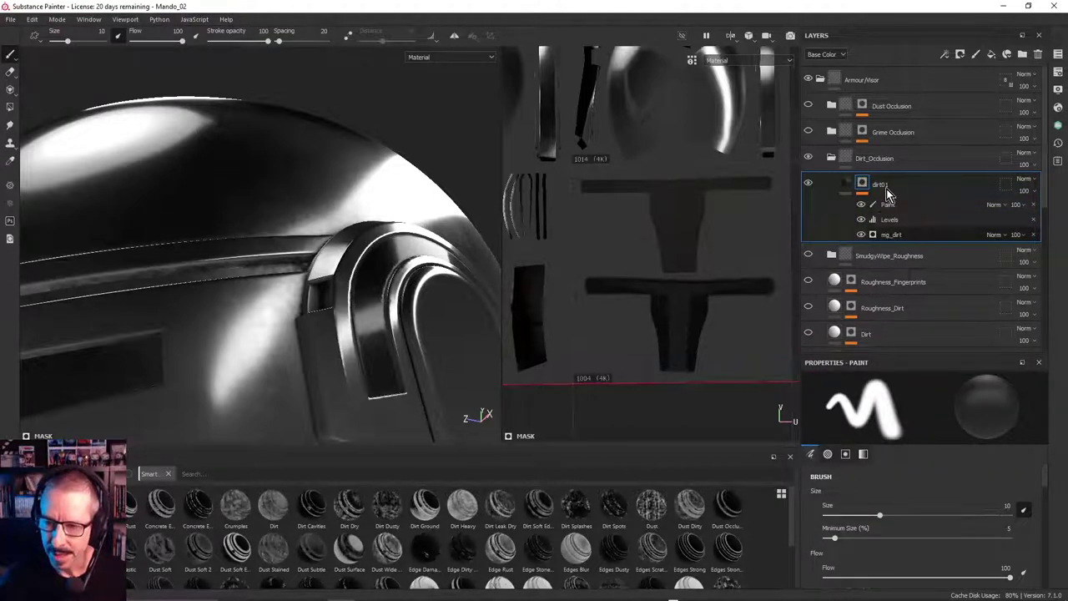
right_click(888, 234)
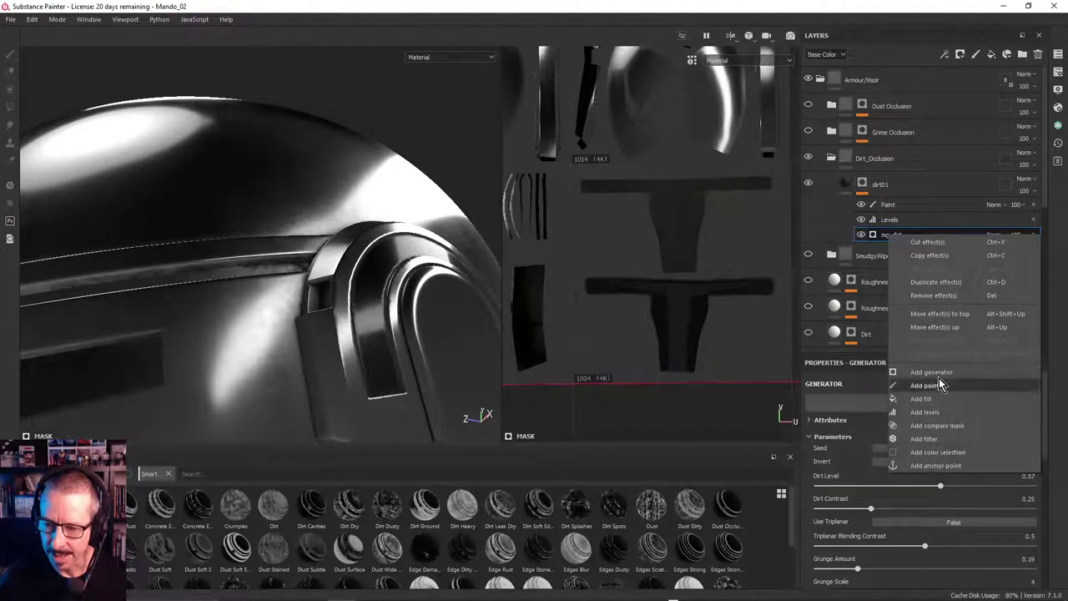
left_click(883, 233)
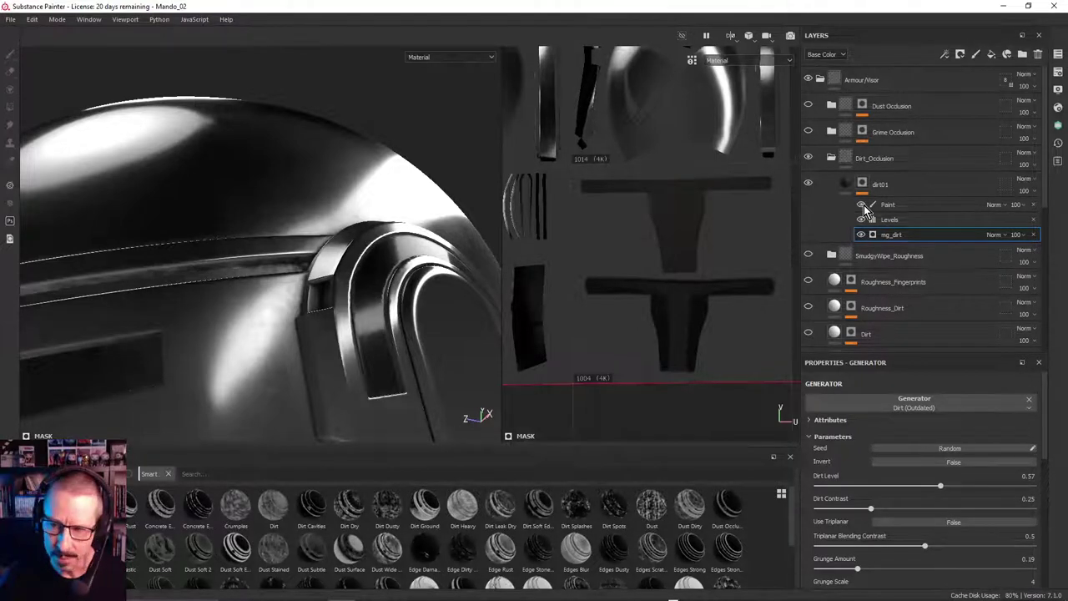
Display the dirt01 mask on the helmet and toggle its Paint effect off and on to compare the hand-painted breakup
left_click(872, 204)
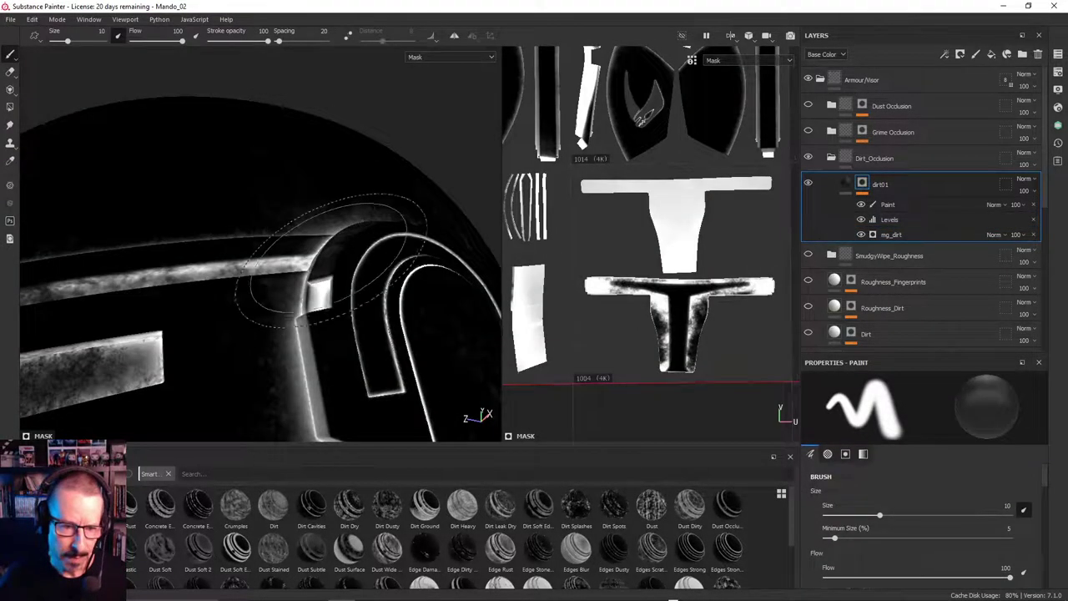
left_click_drag(332, 260, 342, 277, "alt")
left_click(863, 205)
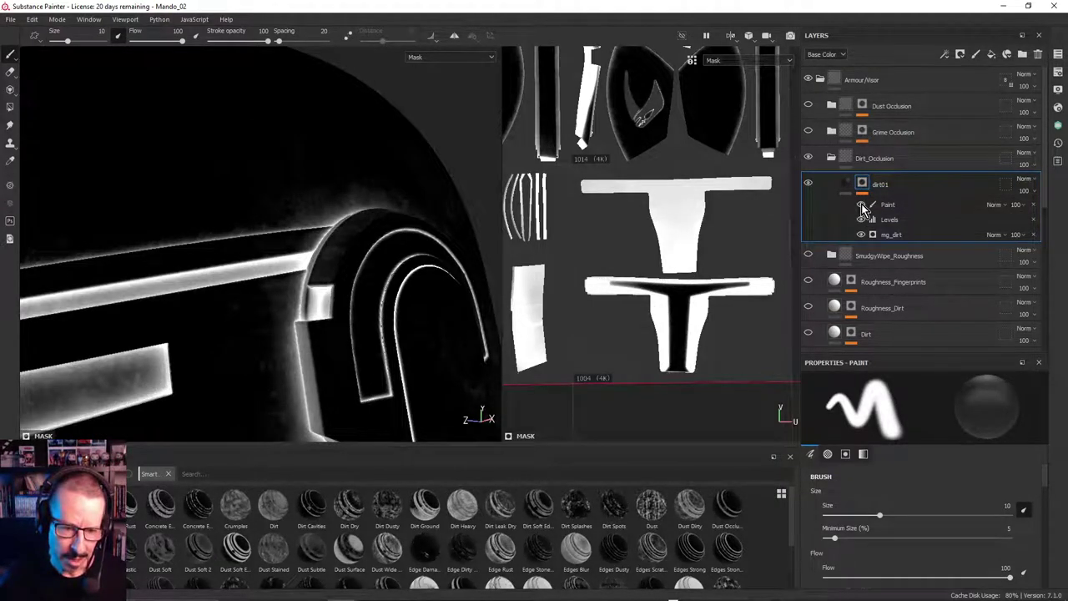
left_click_drag(238, 209, 345, 246, "alt")
middle_click_drag(346, 246, 349, 126, "alt")
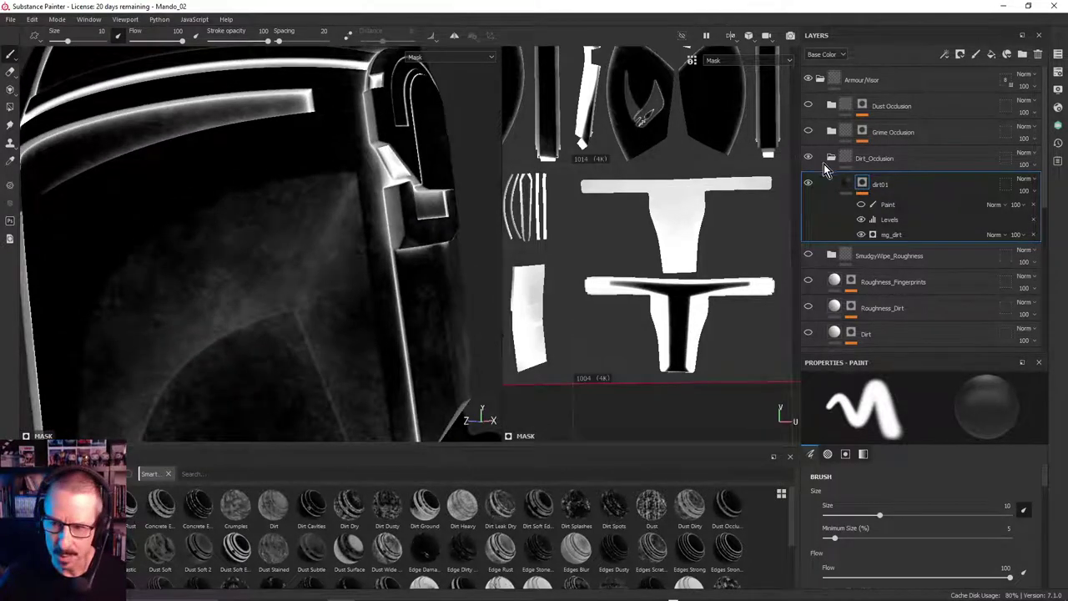
left_click(861, 206)
left_click(862, 206)
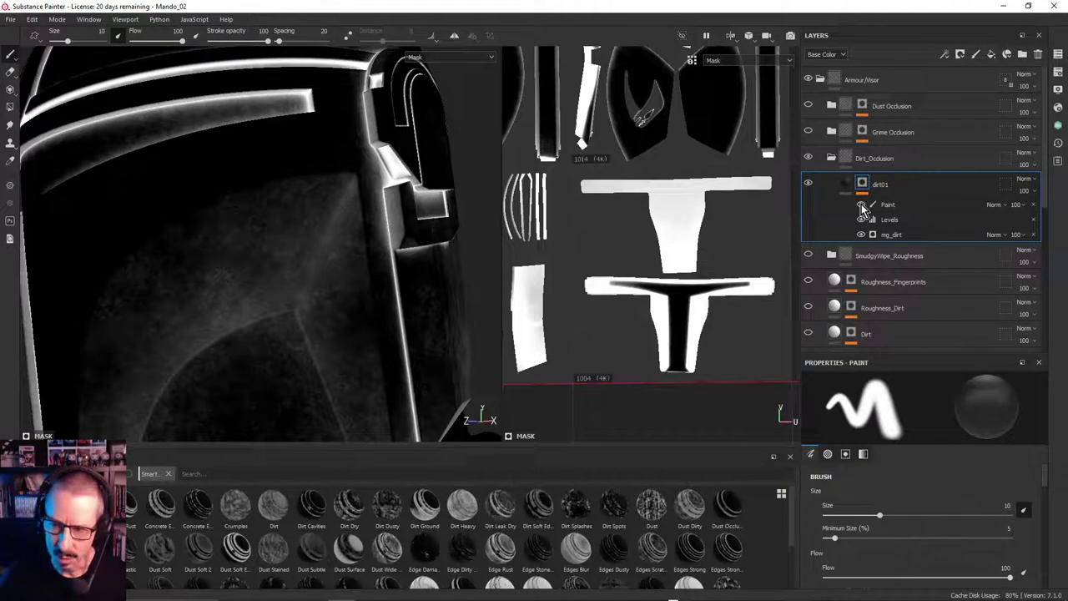
left_click(862, 204)
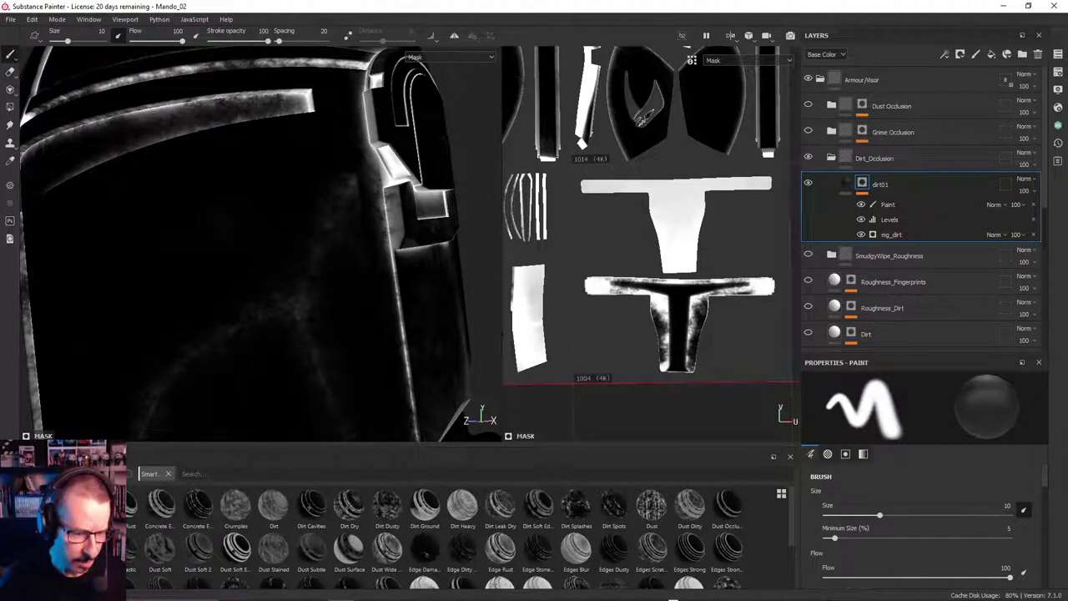
Show the Shelf's Brushes category and browse its dirt and texture brushes
left_click(50, 531)
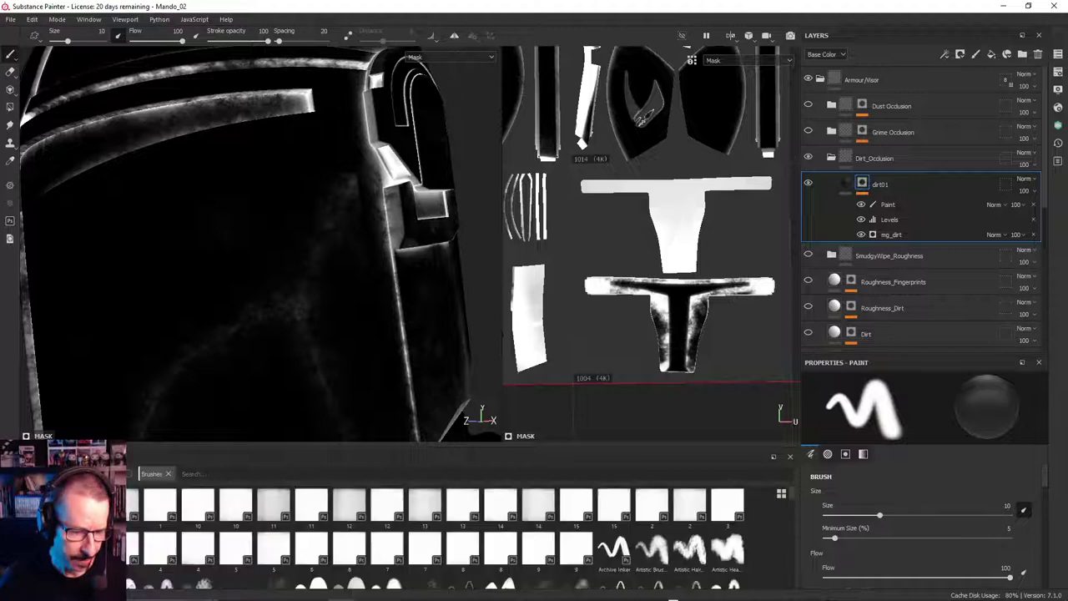
scroll(501, 537, "down", 5)
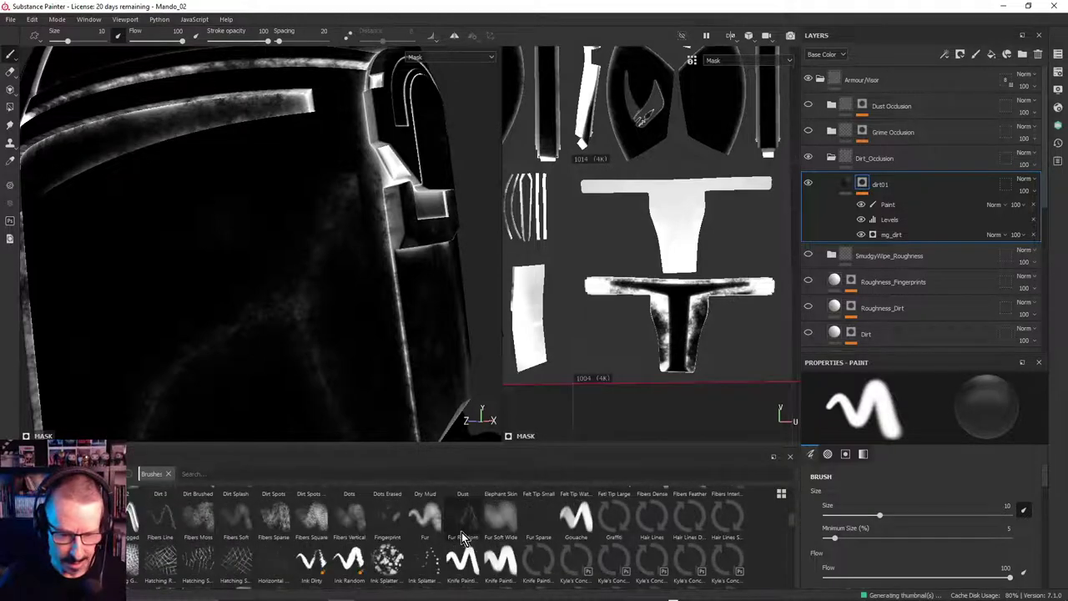
scroll(534, 544, "up", 2)
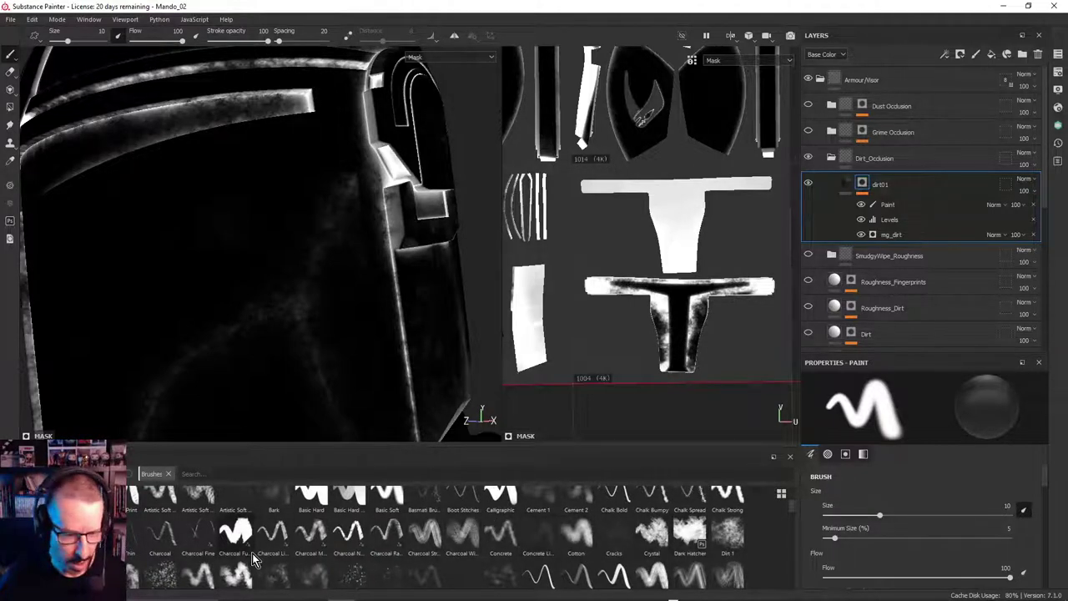
scroll(256, 551, "down", 3)
scroll(576, 538, "up", 3)
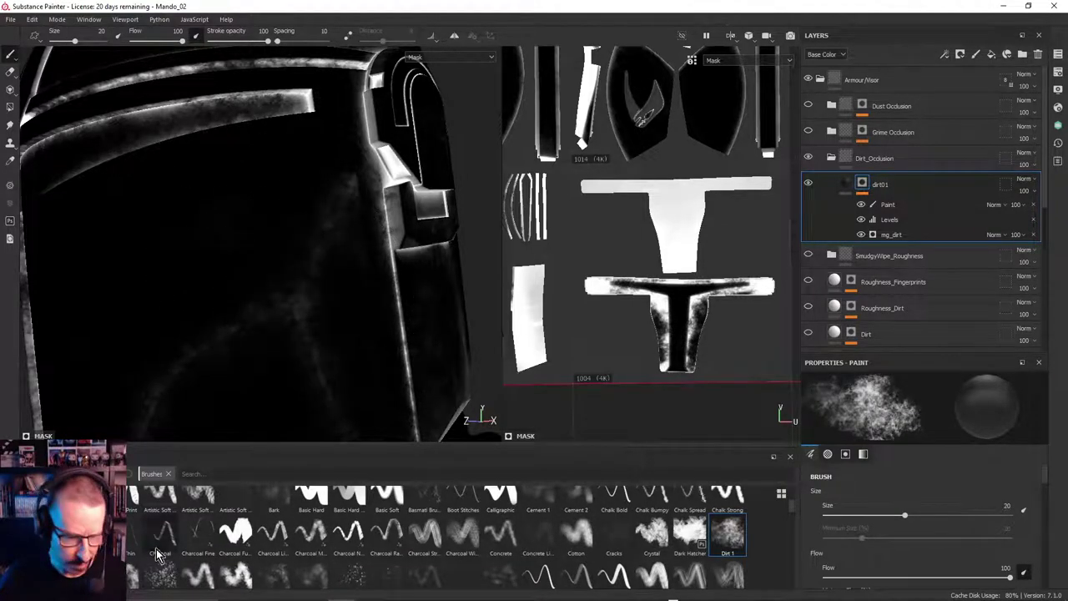
Select the Dirt 2 brush for the dirt01 mask, set its size to 9.7, and review the mask around the helmet
left_click(127, 582)
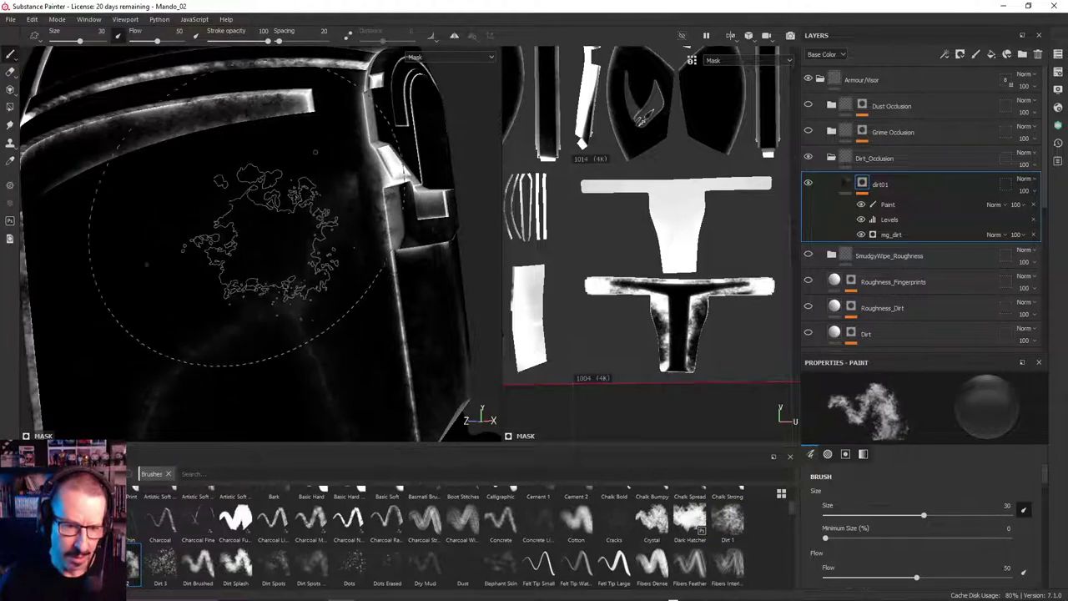
left_click_drag(299, 259, 303, 258, "alt")
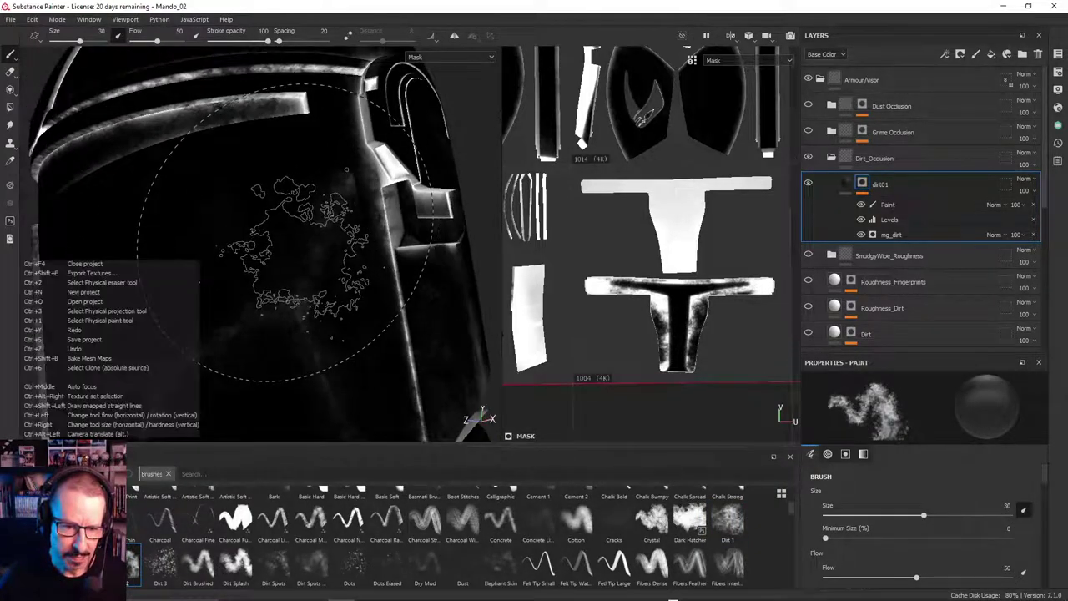
right_click_drag(289, 240, 243, 240, "ctrl")
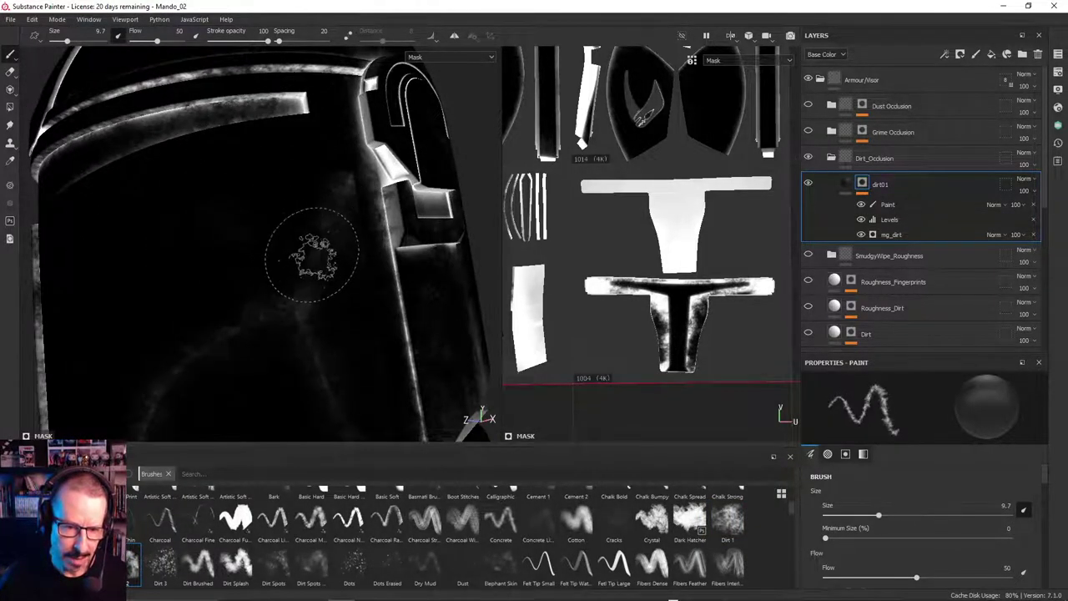
left_click_drag(314, 257, 342, 261, "alt")
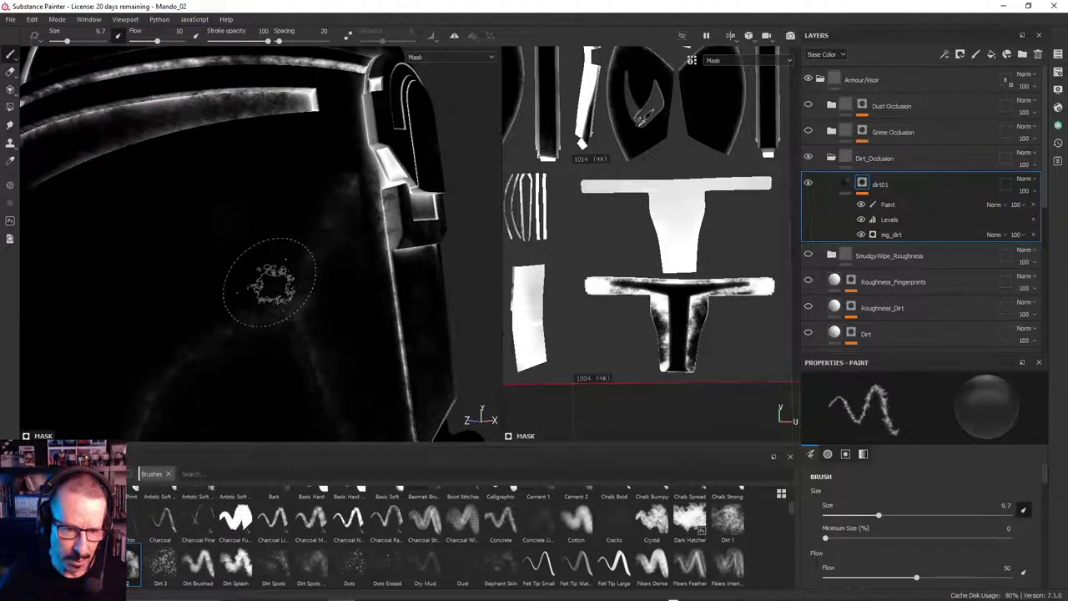
left_click_drag(338, 242, 350, 263, "alt")
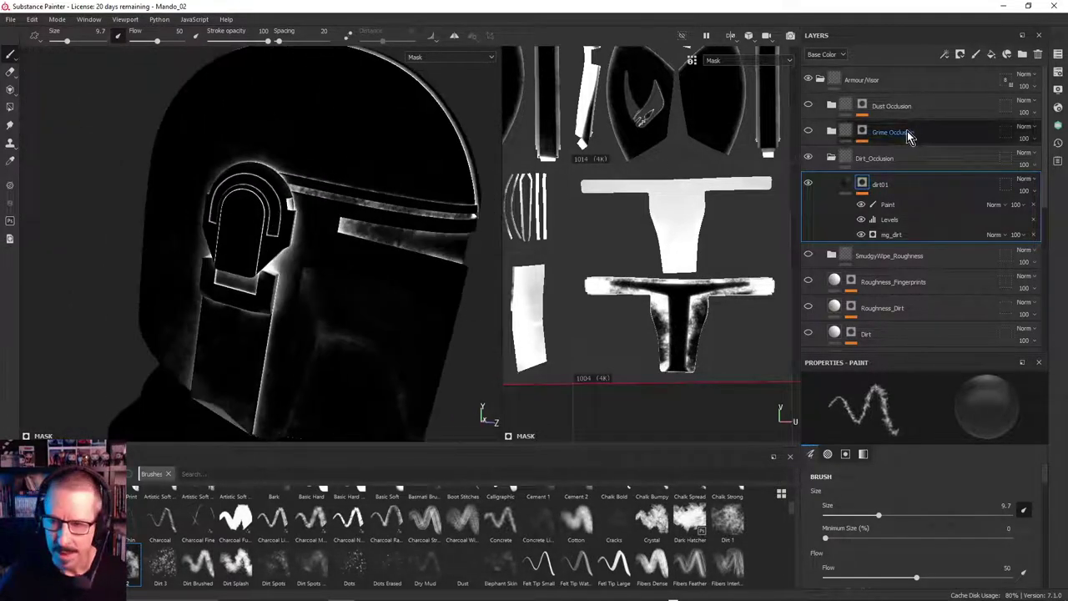
Collapse the Dirt_Occlusion folder, return both views to the material display, and examine the dirt around the helmet's ear piece
left_click(829, 158)
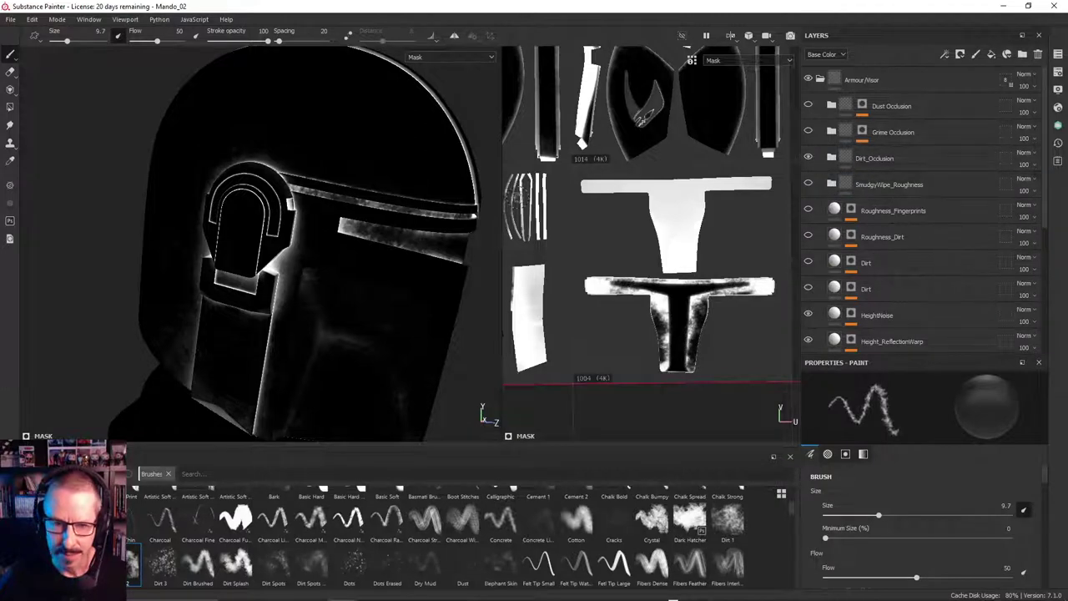
key("m")
left_click_drag(453, 231, 356, 172, "alt")
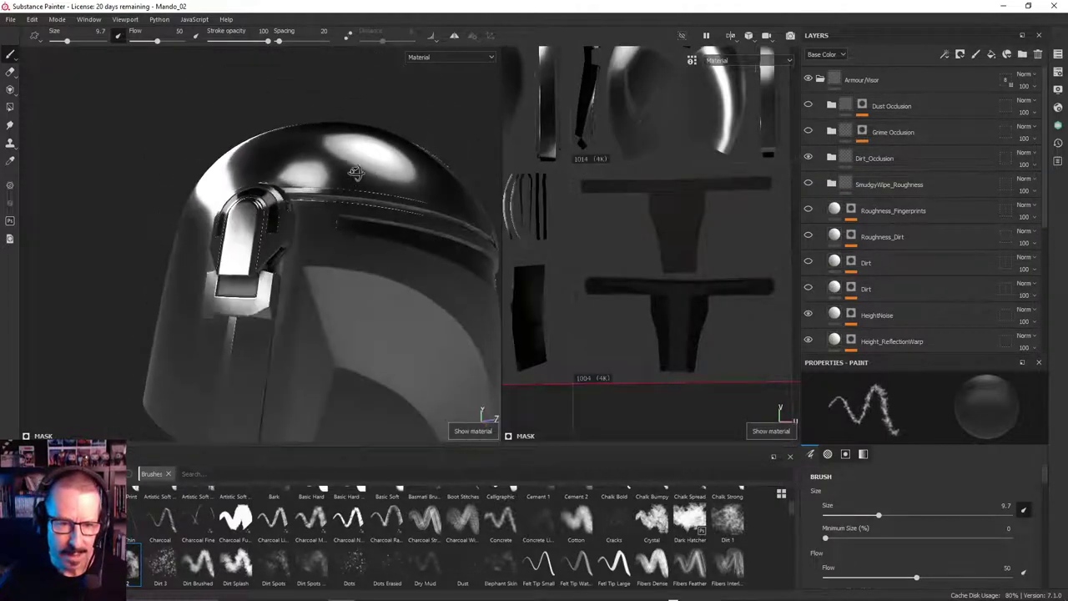
right_click_drag(355, 172, 565, 188, "alt")
left_click_drag(418, 196, 381, 200, "alt")
mouse_move(344, 163)
left_mouse_down("alt")
mouse_move(318, 257)
mouse_move(286, 200)
left_mouse_up("alt")
left_click_drag(309, 293, 465, 315, "alt")
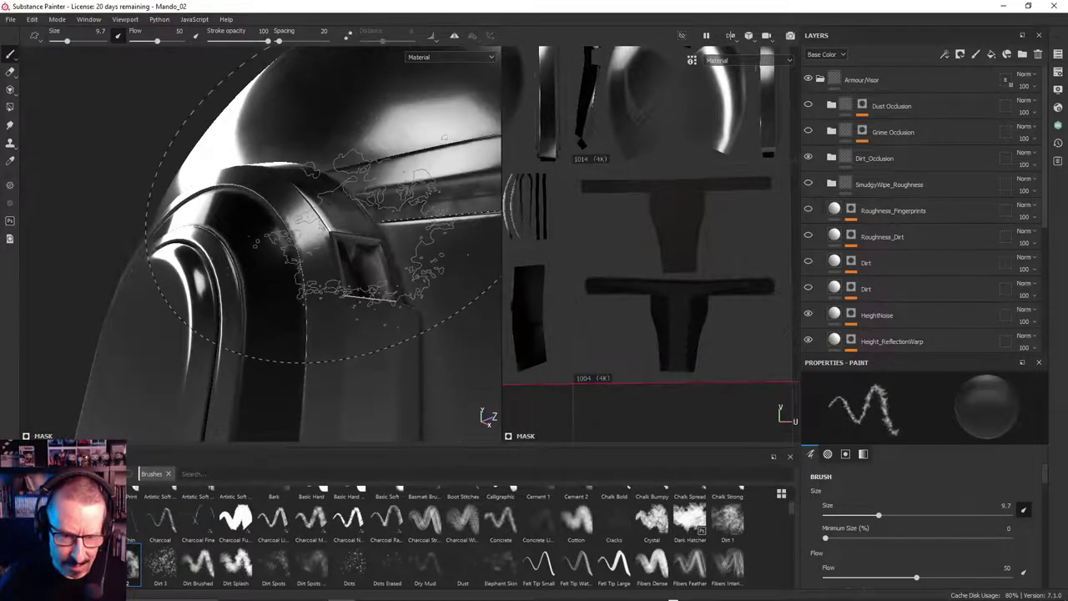
mouse_move(321, 200)
left_mouse_down("alt")
mouse_move(177, 295)
mouse_move(162, 231)
mouse_move(299, 205)
mouse_move(264, 206)
mouse_move(283, 226)
mouse_move(301, 220)
left_mouse_up("alt")
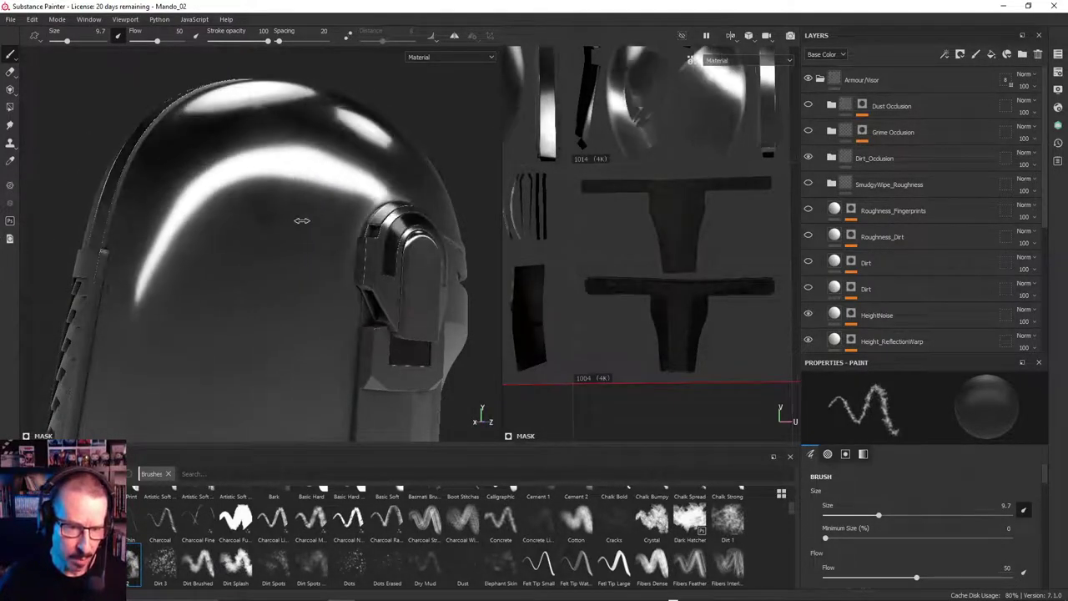
Toggle the Dirt_Occlusion folder off and on to compare its effect on the plates at the back of the helmet
left_click_drag(220, 242, 326, 250, "alt")
right_click_drag(326, 251, 268, 250, "alt")
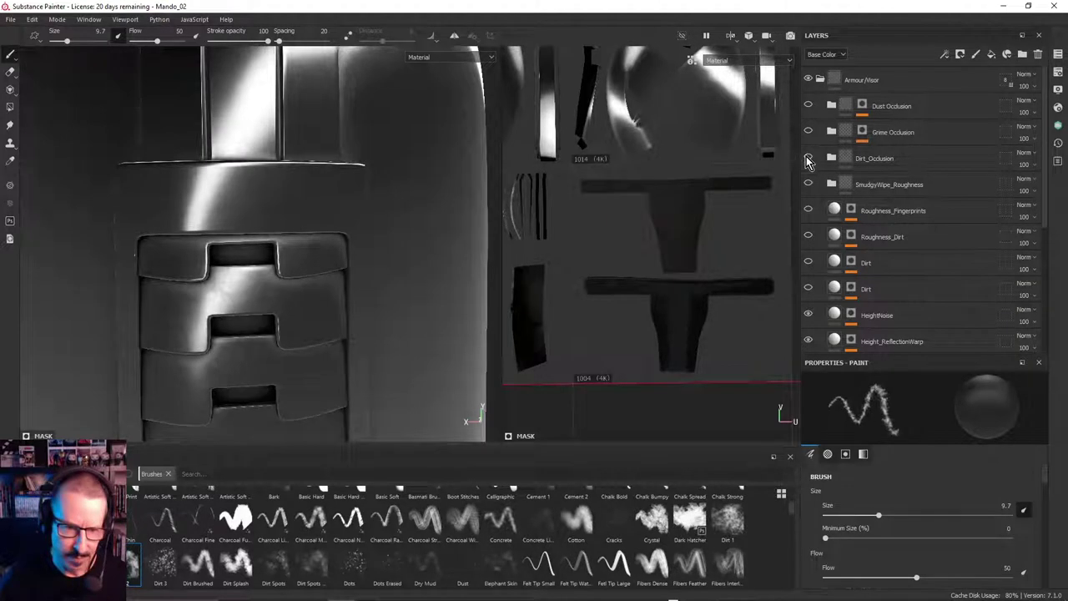
left_click(808, 159)
left_click(808, 158)
left_click(809, 159)
left_click(806, 159)
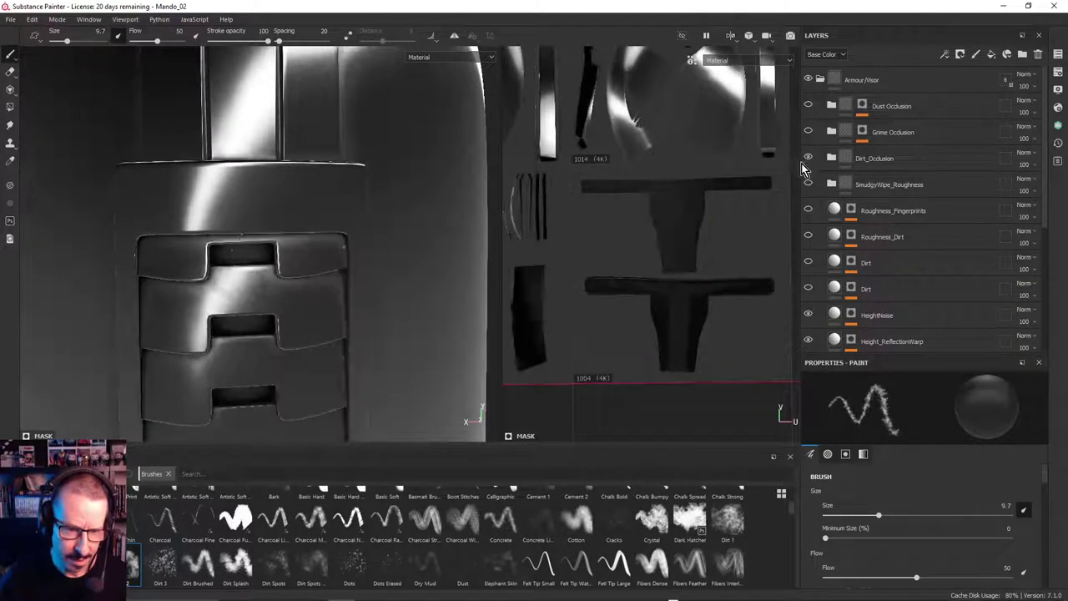
Expand the Grime Occlusion folder, make it visible, and frame the lower end of the helmet's rear ridge up close
right_click_drag(346, 288, 310, 247, "alt")
left_click_drag(310, 247, 228, 247, "alt")
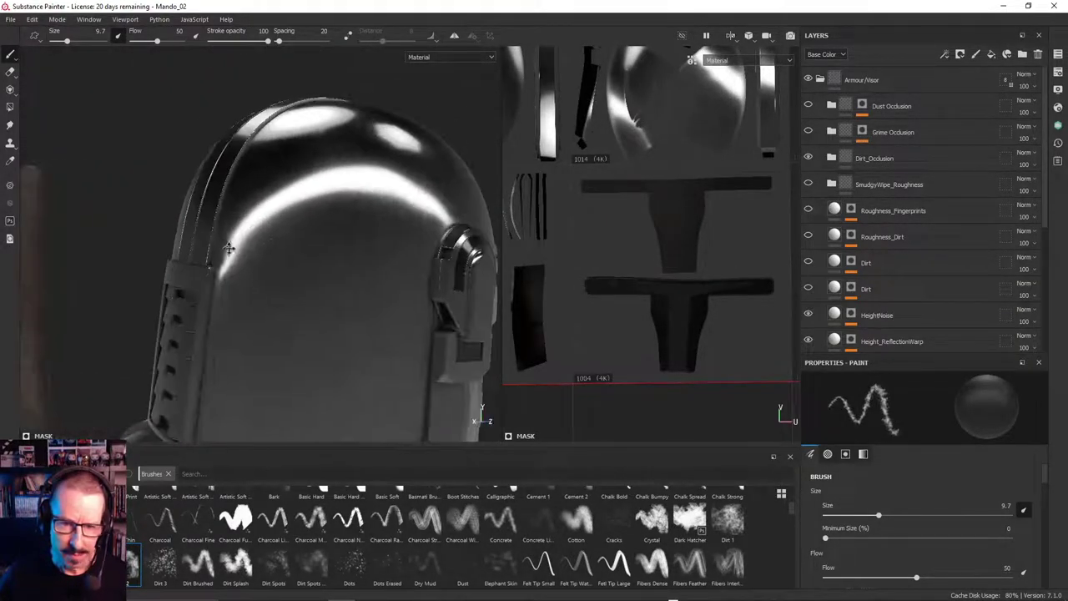
left_click(831, 131)
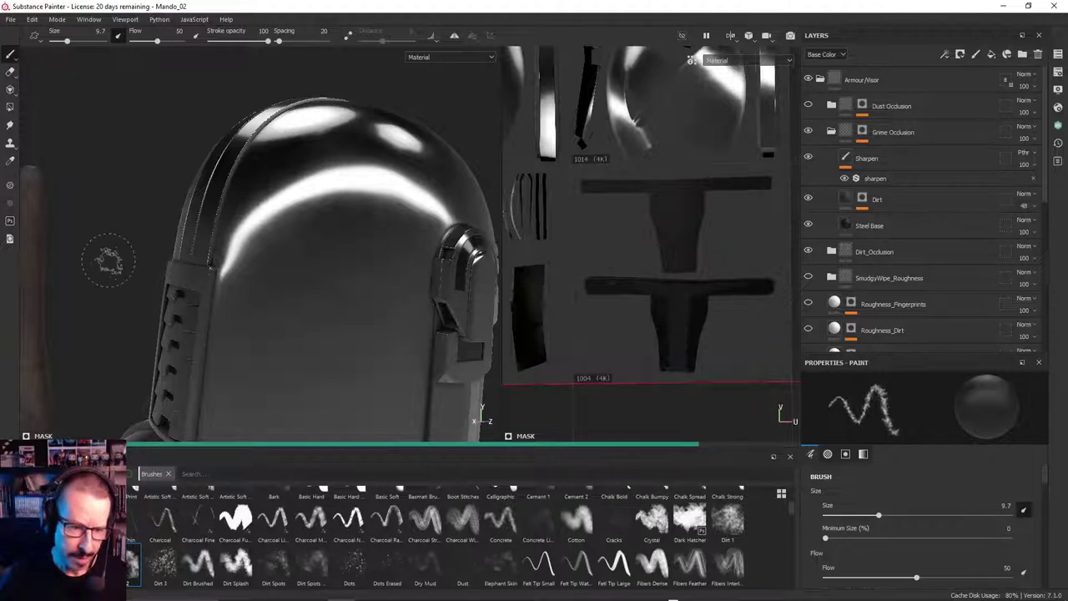
right_click_drag(191, 247, 501, 251, "alt")
left_click_drag(313, 250, 428, 255, "alt")
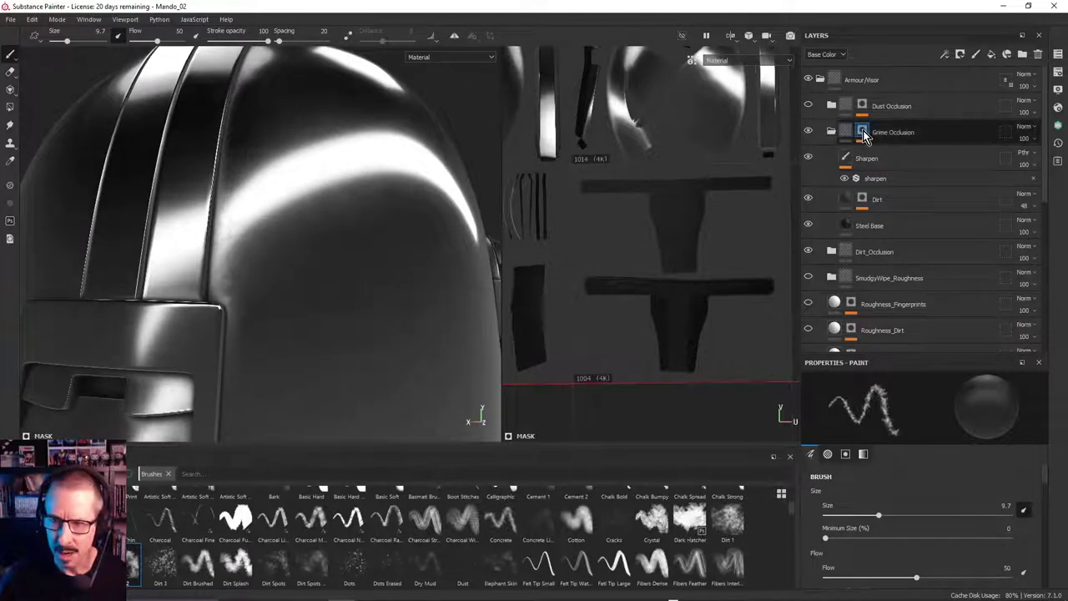
Display the Grime Occlusion mask on its own and examine it along the ridge and rear plates of the helmet
left_click(864, 132, "alt")
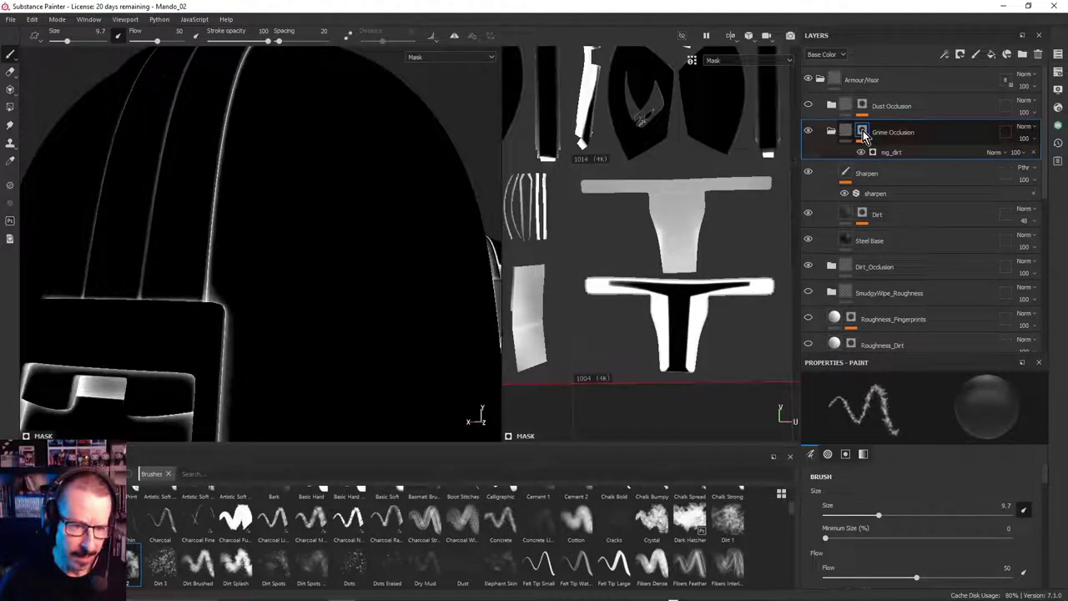
right_click_drag(367, 235, 182, 238, "alt")
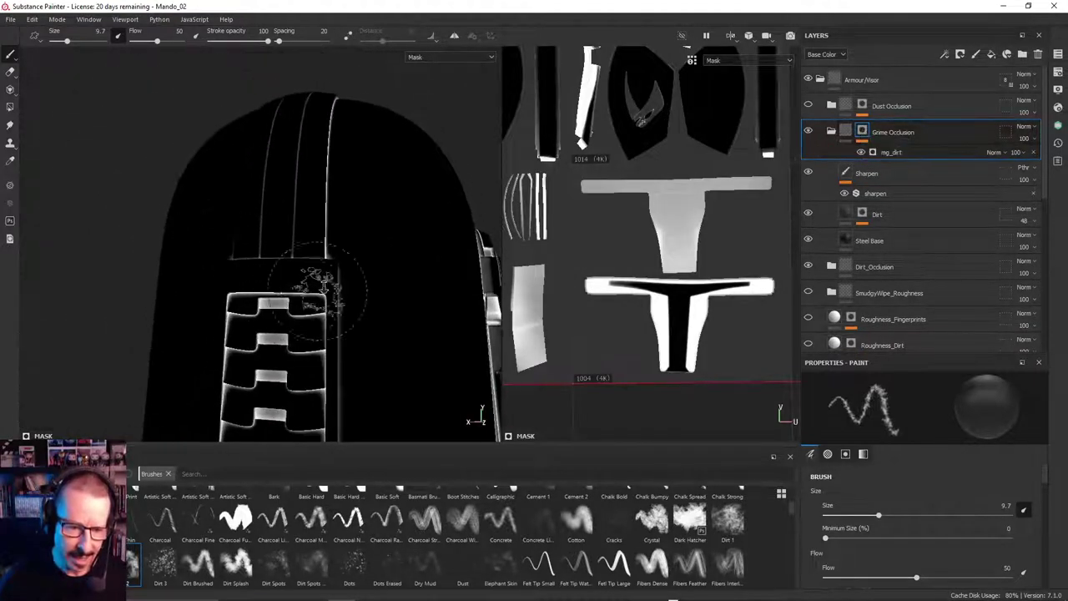
right_click_drag(318, 289, 397, 274, "alt")
left_click_drag(399, 272, 344, 265, "alt")
middle_click_drag(344, 265, 315, 288, "alt")
left_click_drag(315, 288, 353, 190, "alt")
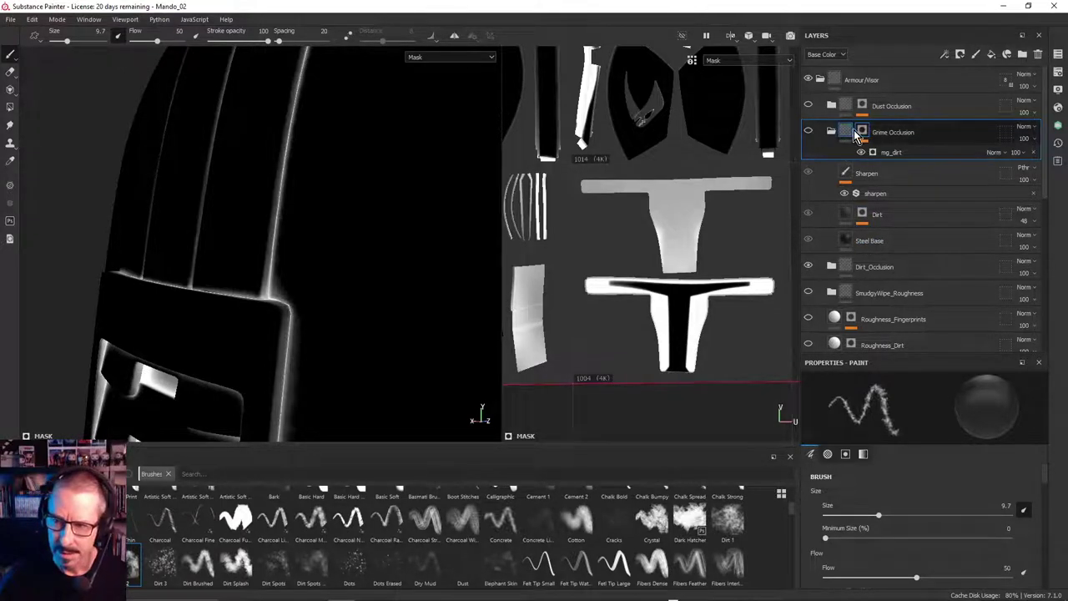
Return both views to the material display and toggle Grime Occlusion to compare its effect beside the rear plate's corner
left_click(808, 131)
left_click(846, 131)
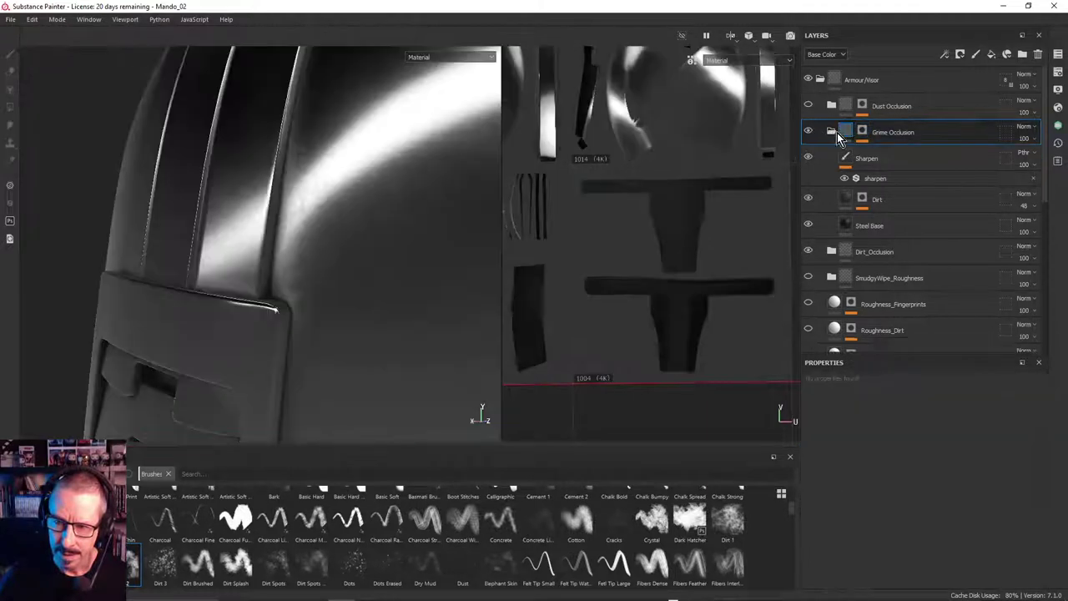
left_click_drag(423, 237, 375, 228, "alt")
right_click_drag(374, 229, 514, 242, "alt")
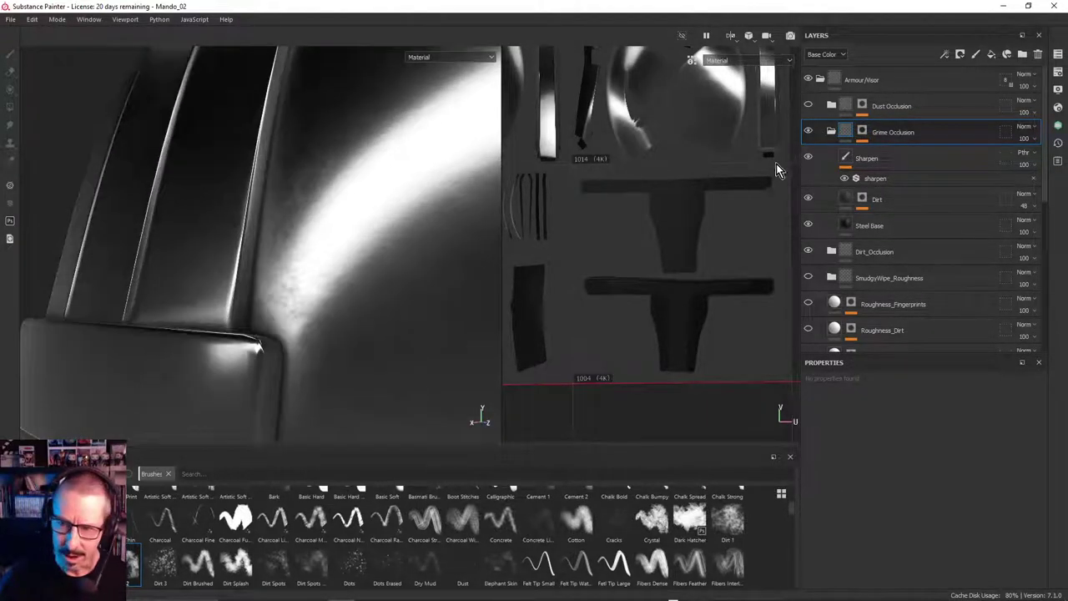
left_click(808, 134)
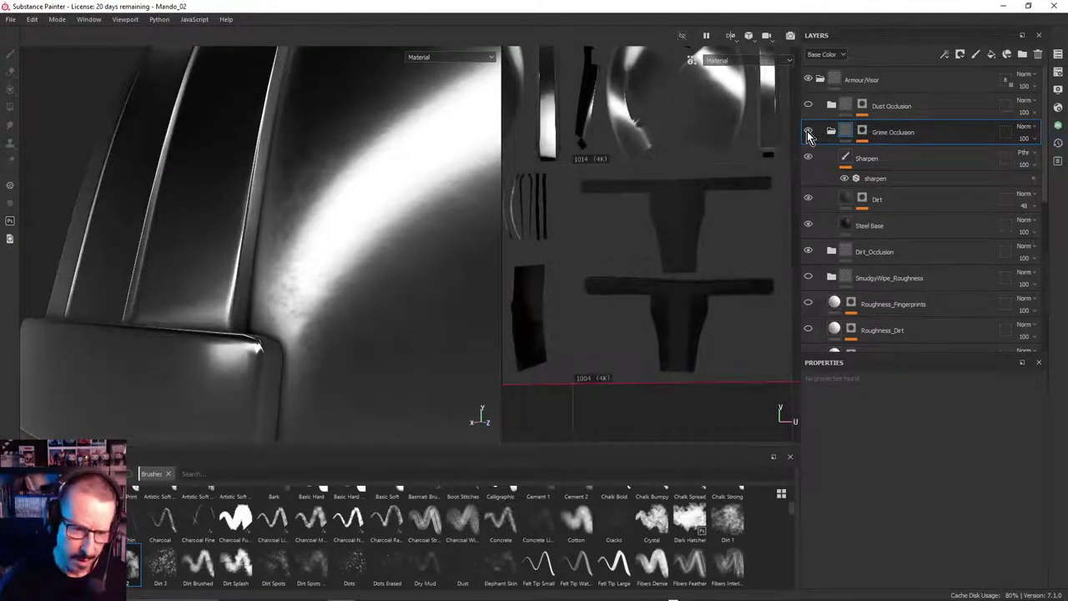
left_click(808, 133)
left_click(808, 134)
Toggle the Grime Occlusion folder repeatedly to compare the reflections in a closer view of the rear plate's corner
left_click_drag(250, 307, 306, 283, "alt")
right_click_drag(305, 284, 465, 264, "alt")
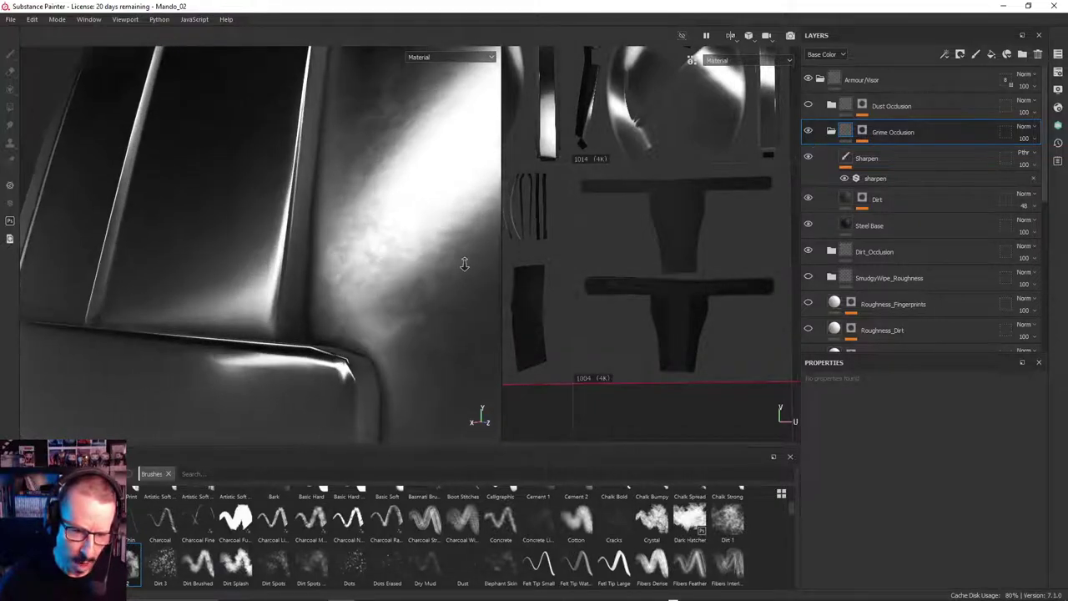
left_click_drag(465, 264, 501, 251, "alt")
left_click(808, 133)
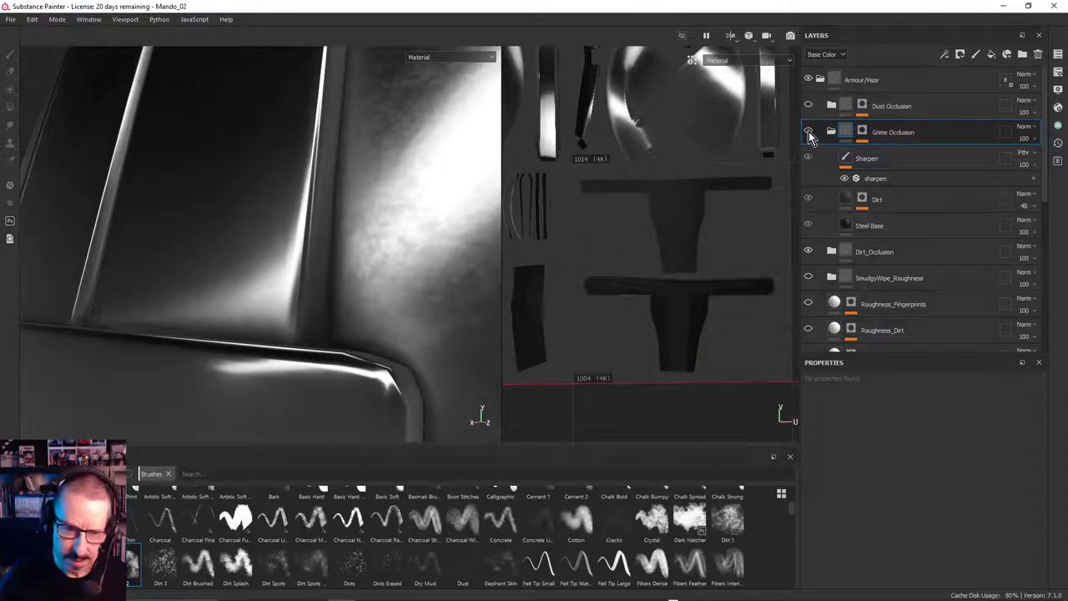
left_click(809, 131)
left_click(809, 131)
left_click(808, 131)
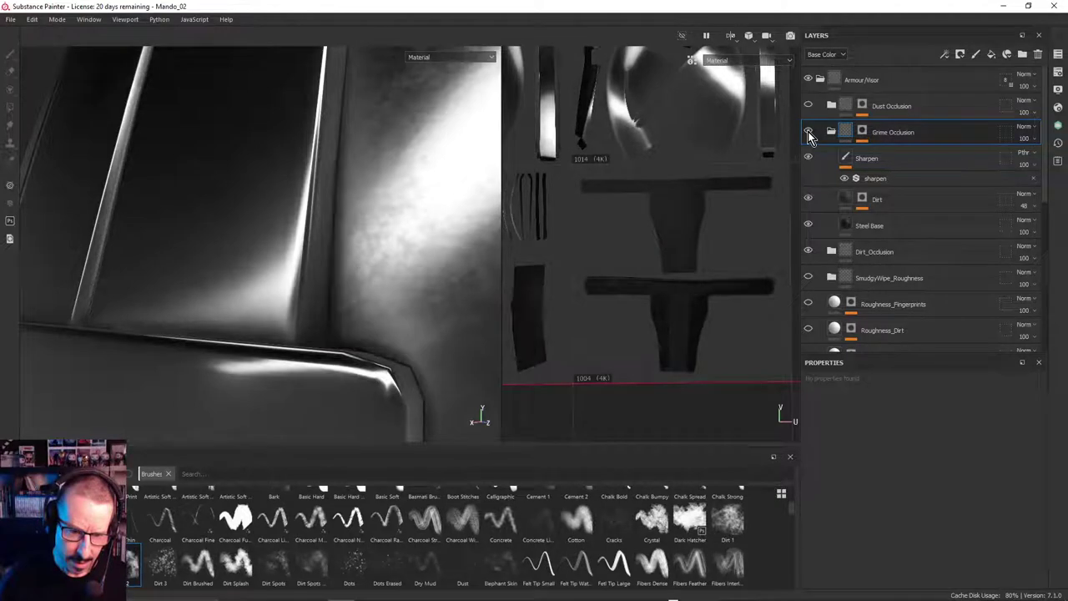
left_click(808, 131)
left_click(808, 132)
left_click(808, 132)
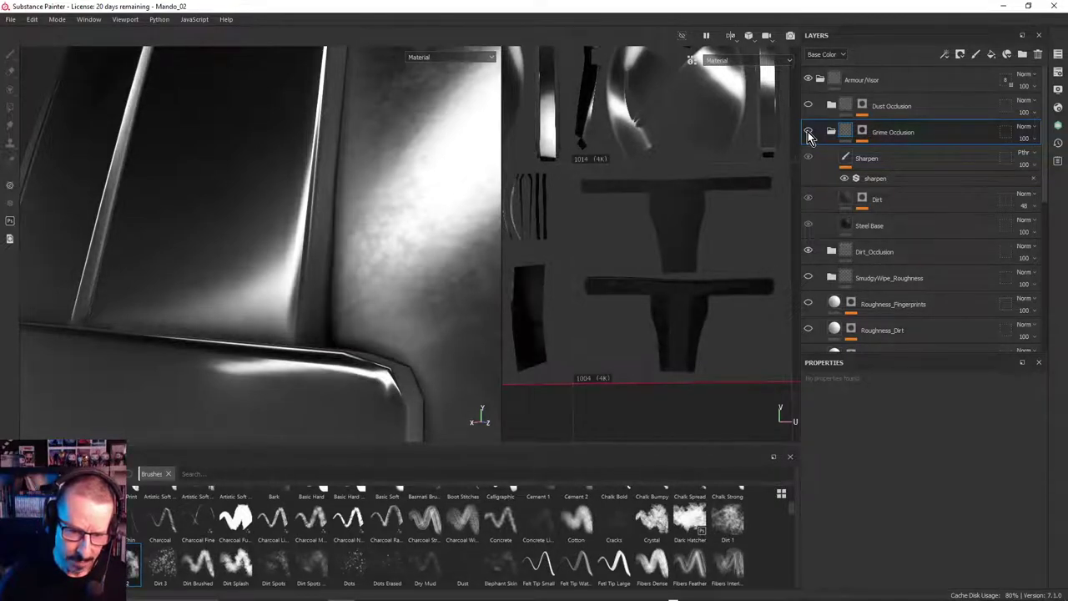
left_click(808, 132)
Inspect the opposite corner of the helmet's rear plate and compare it with the Grime Occlusion folder off and on
right_click_drag(285, 251, 370, 262, "alt")
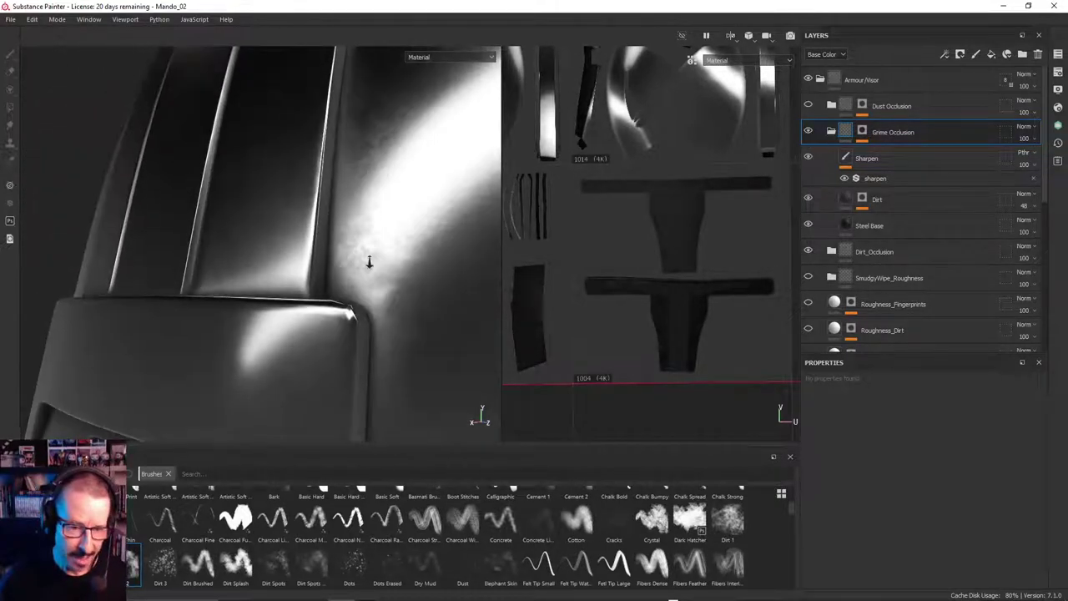
left_click_drag(369, 262, 307, 224, "alt")
right_click_drag(307, 223, 550, 289, "alt")
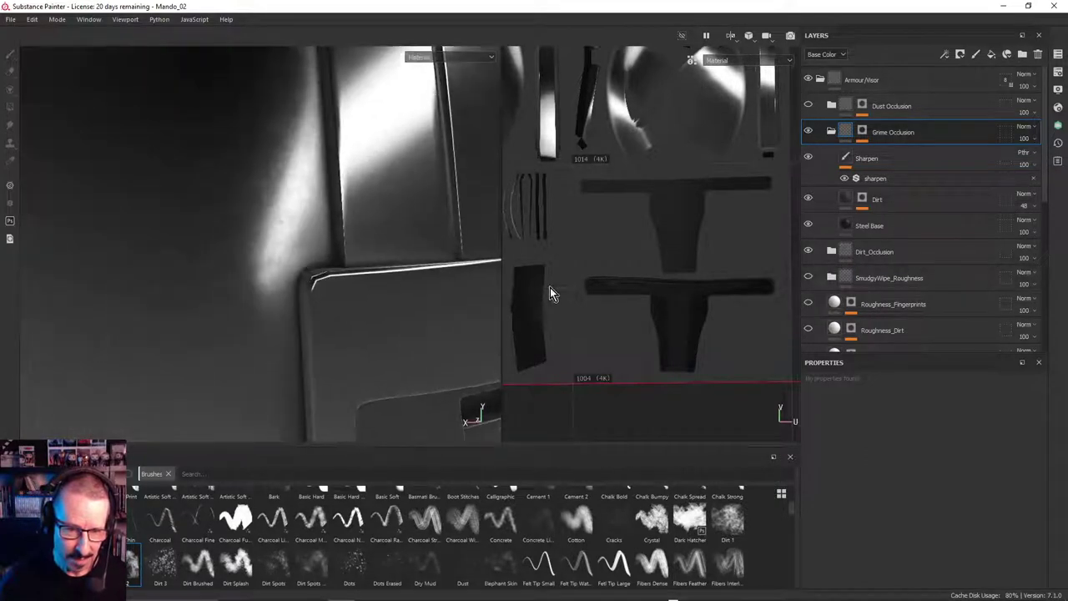
mouse_move(339, 282)
left_mouse_down("alt")
mouse_move(335, 262)
mouse_move(348, 249)
mouse_move(332, 279)
mouse_move(324, 269)
left_mouse_up("alt")
left_click_drag(367, 221, 359, 274, "alt")
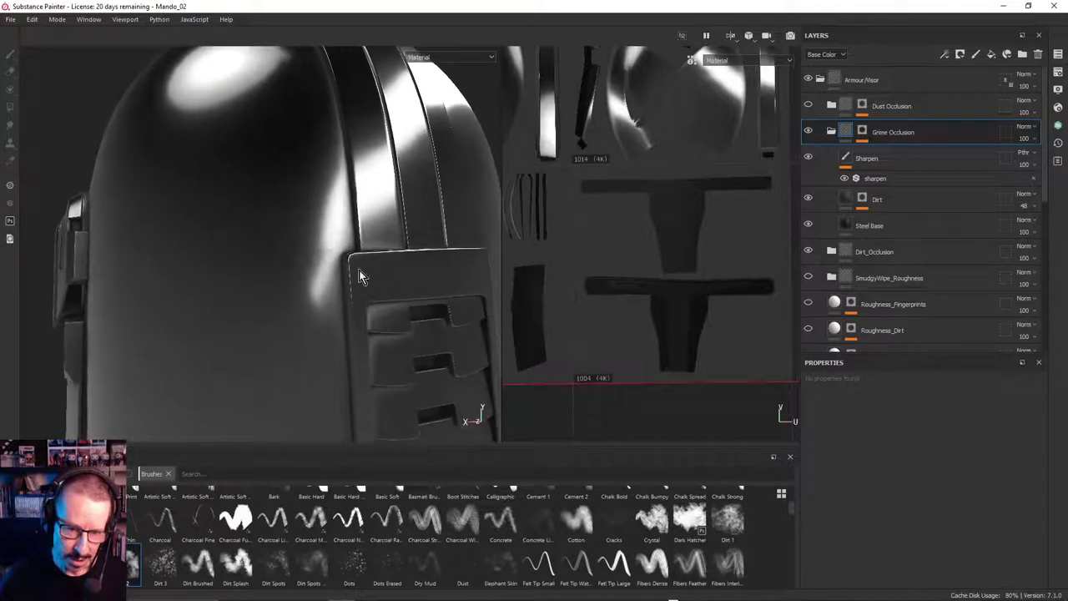
left_click(808, 131)
left_click(808, 131)
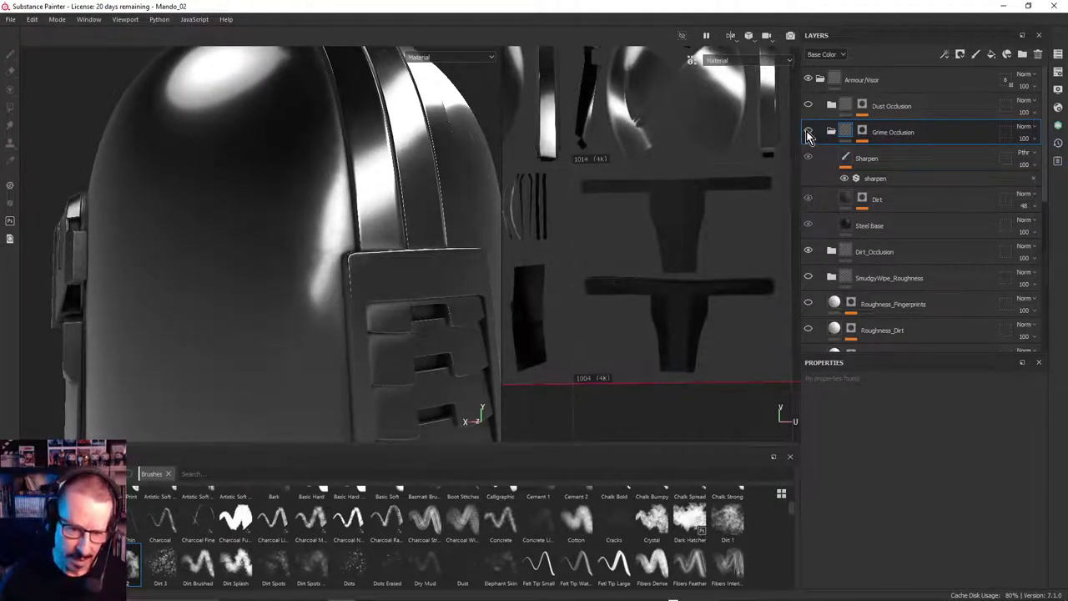
Examine the grime around the helmet's ear piece from several angles, finishing with a wider view of the helmet
left_click_drag(406, 240, 419, 251, "alt")
right_click_drag(325, 260, 389, 271, "alt")
left_click_drag(384, 272, 356, 270, "alt")
right_click_drag(356, 270, 416, 261, "shift")
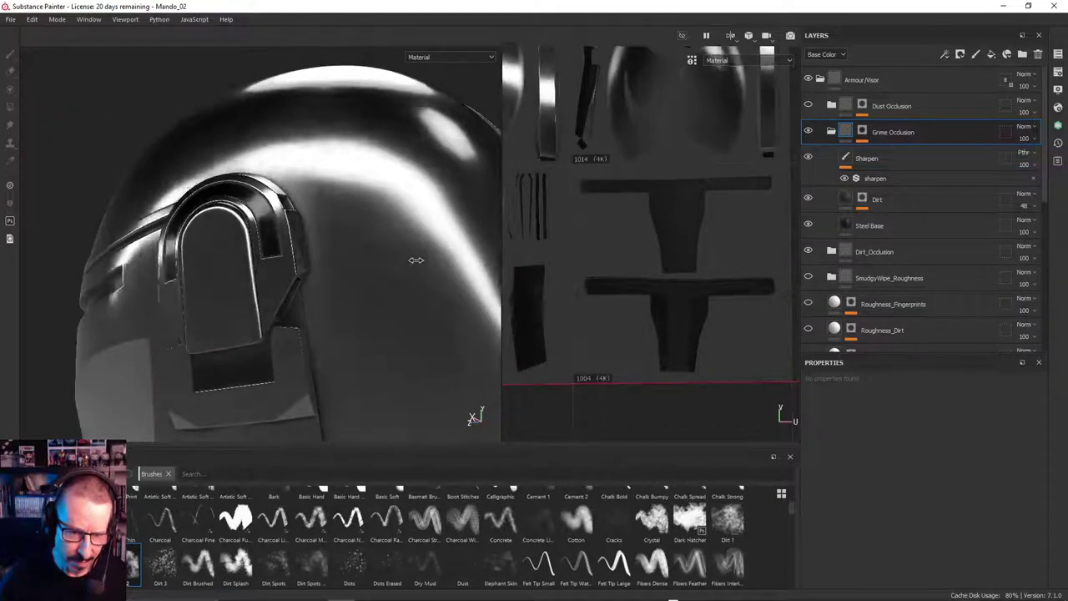
left_click_drag(415, 260, 349, 334, "alt")
right_click_drag(349, 335, 467, 351, "alt")
left_click_drag(467, 352, 325, 322, "alt")
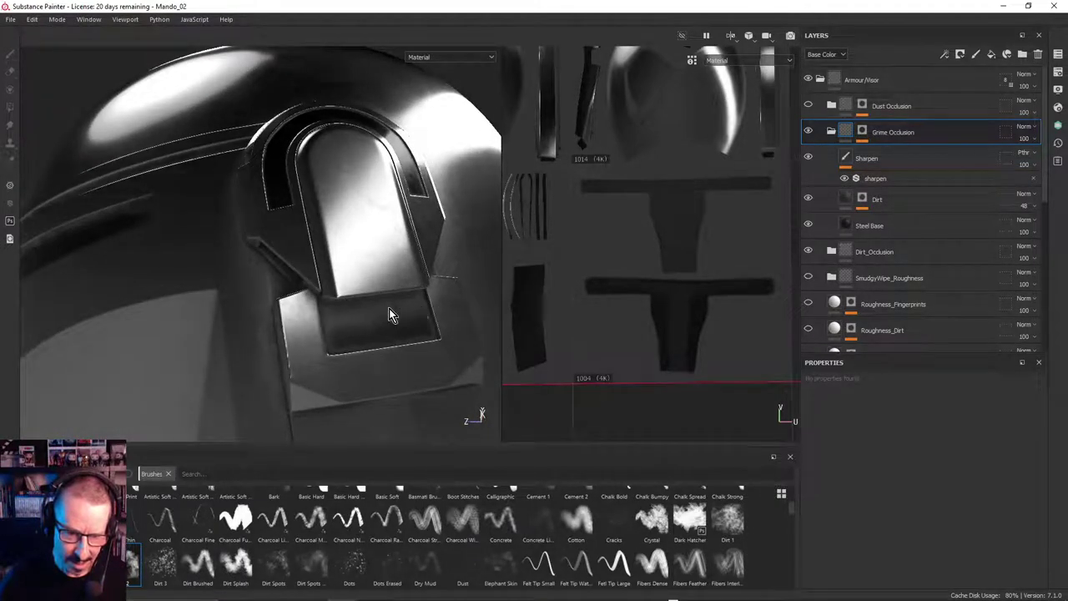
right_click_drag(424, 308, 275, 296, "alt")
left_click_drag(275, 295, 394, 306, "alt")
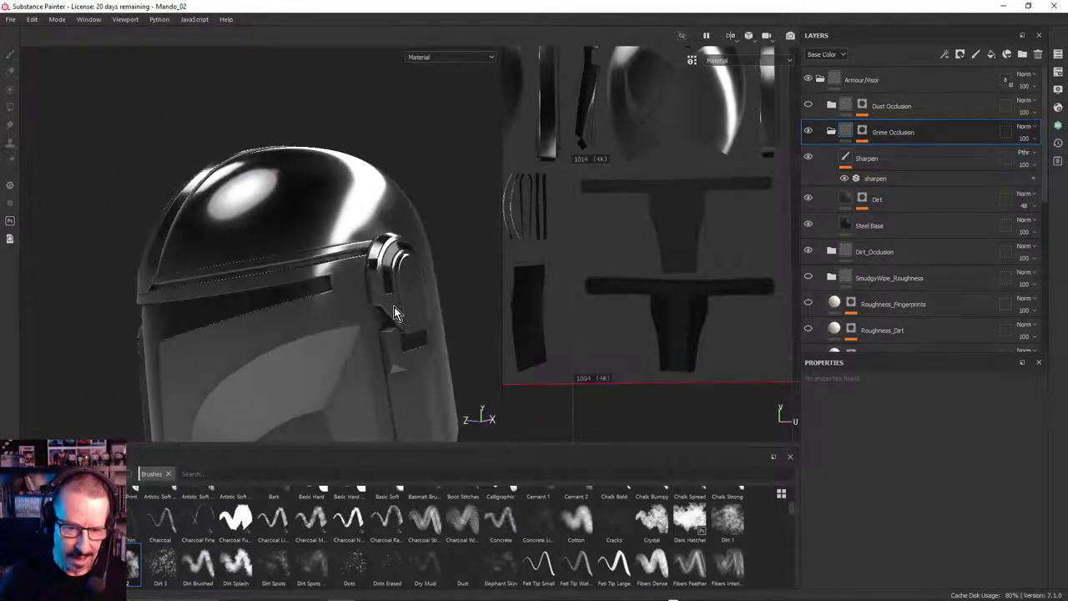
Open the mg_dirt generator on the Grime Occlusion mask and review its parameters alongside the helmet
double_click(873, 158)
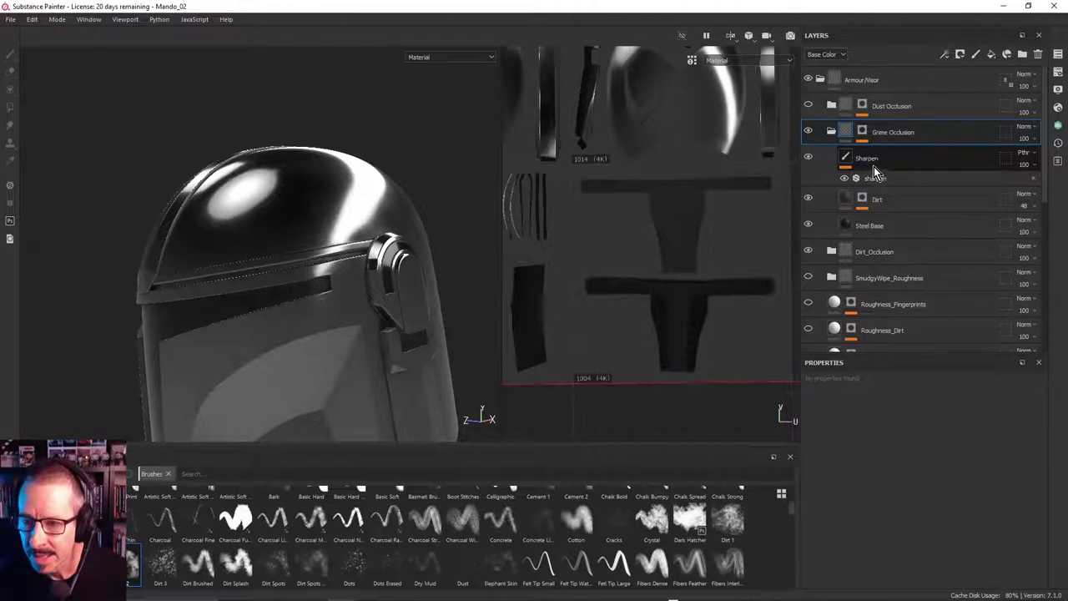
left_click(864, 146)
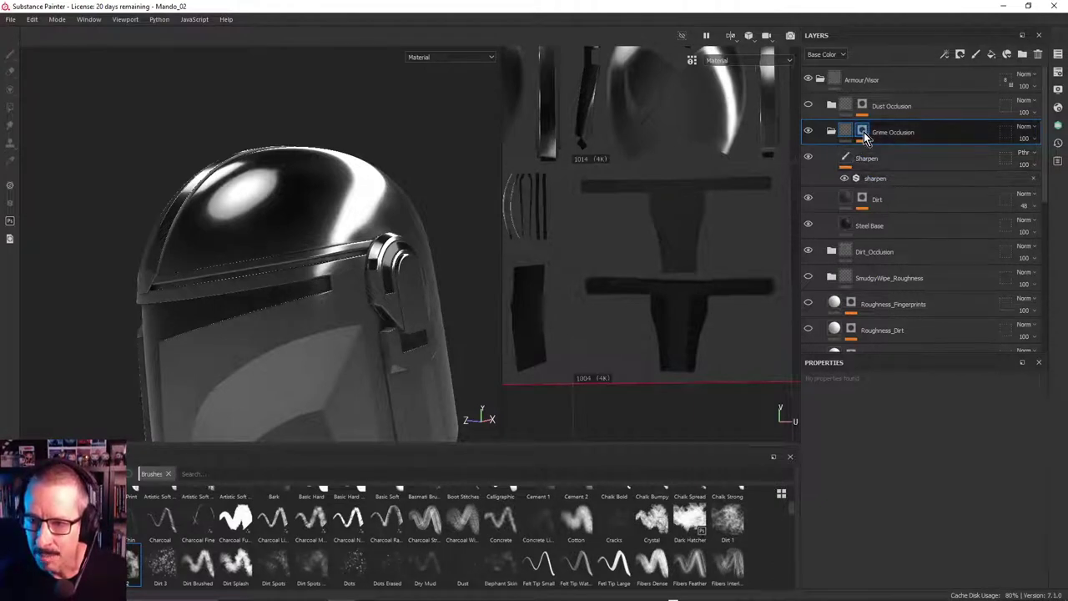
left_click(863, 133)
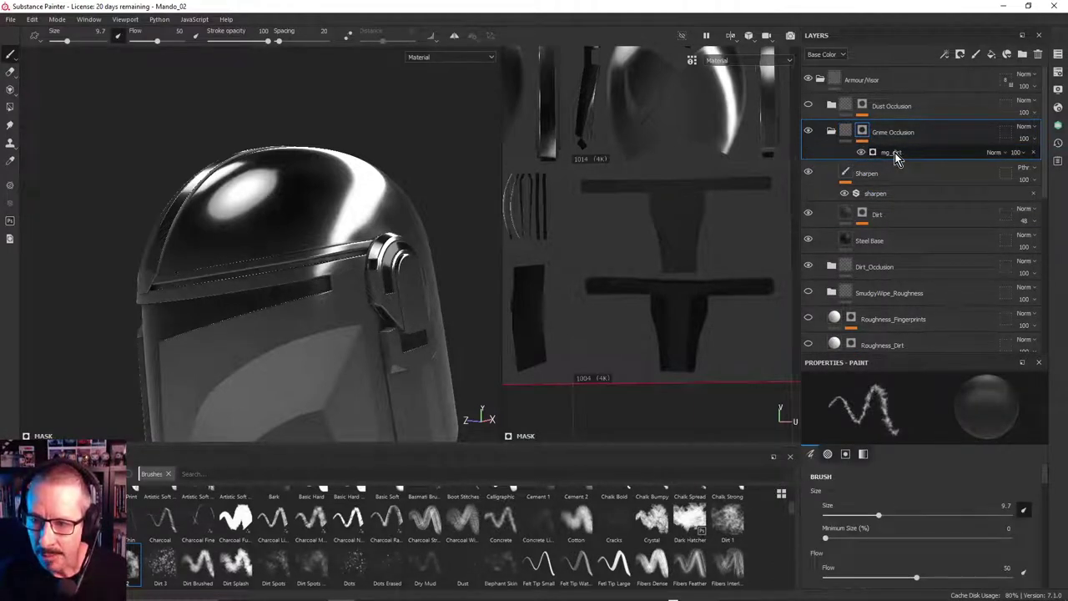
left_click(893, 154)
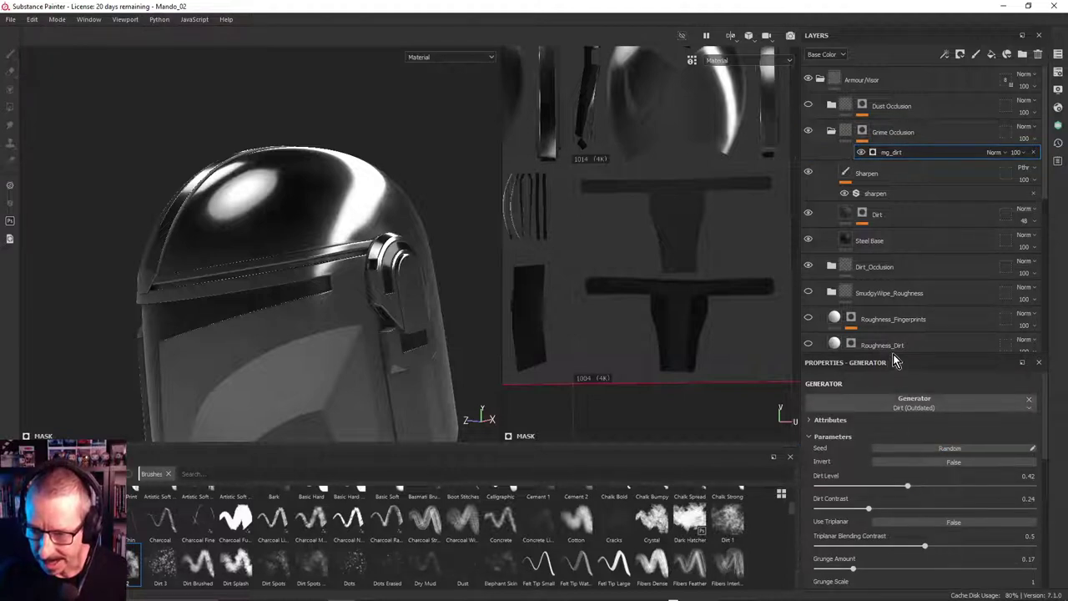
left_click_drag(894, 353, 893, 194)
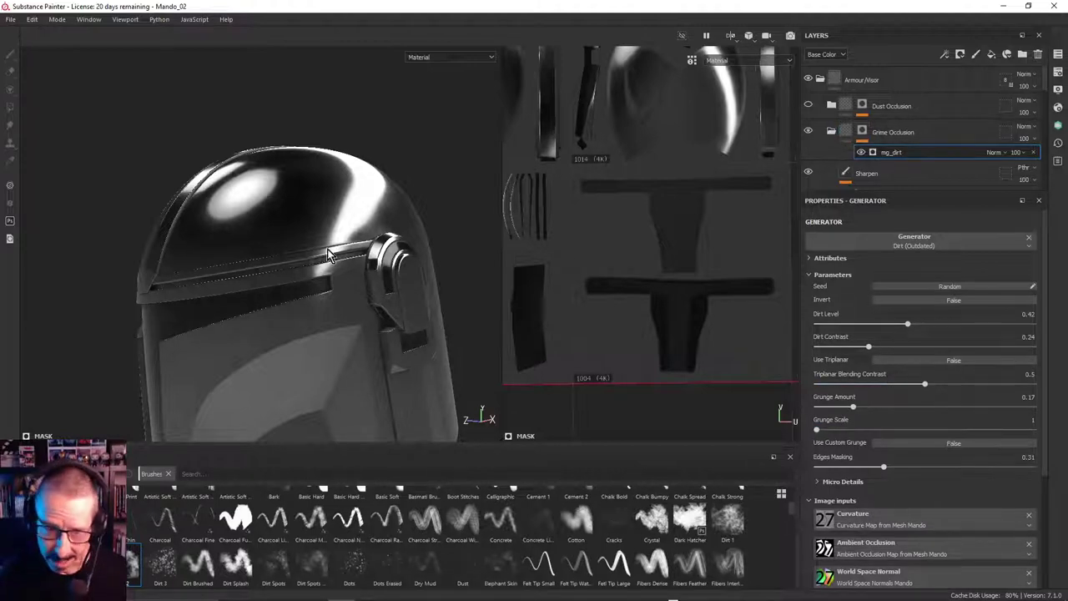
right_click_drag(333, 237, 393, 237, "alt")
mouse_move(359, 238)
left_mouse_down("alt")
mouse_move(329, 239)
mouse_move(343, 237)
left_mouse_up("alt")
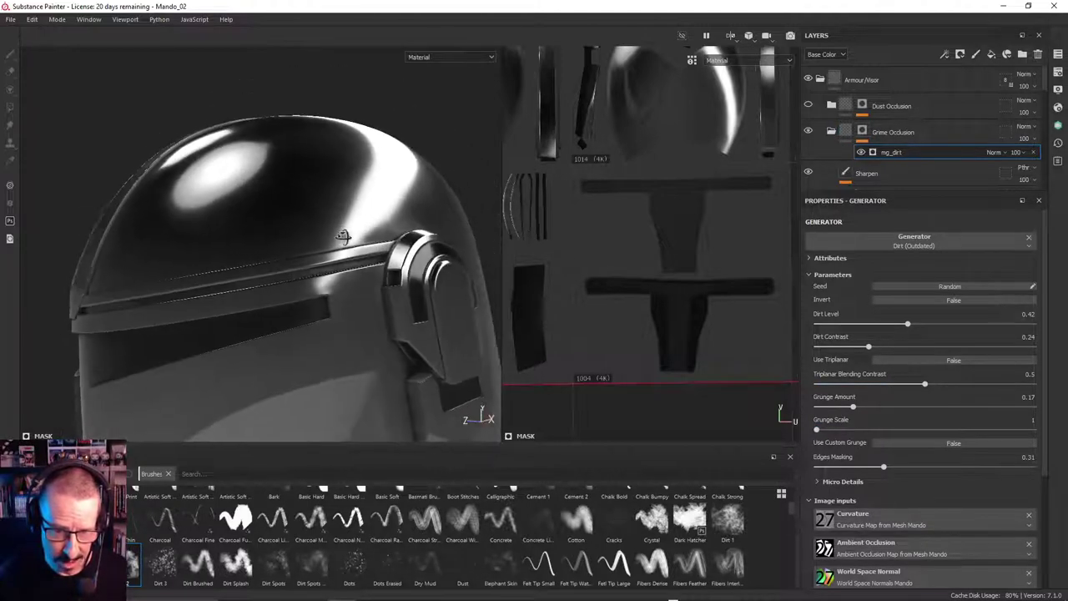
right_click_drag(343, 236, 248, 238, "alt")
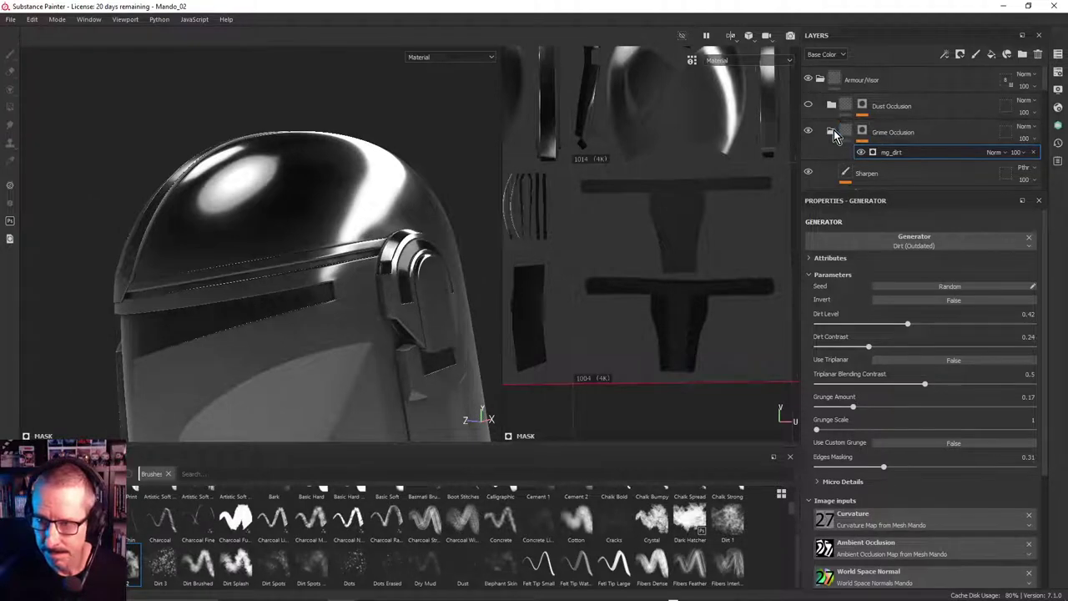
Collapse the Grime Occlusion folder, enlarge the layer list, and expand the Dust Occlusion folder with its visibility on
left_click(833, 130)
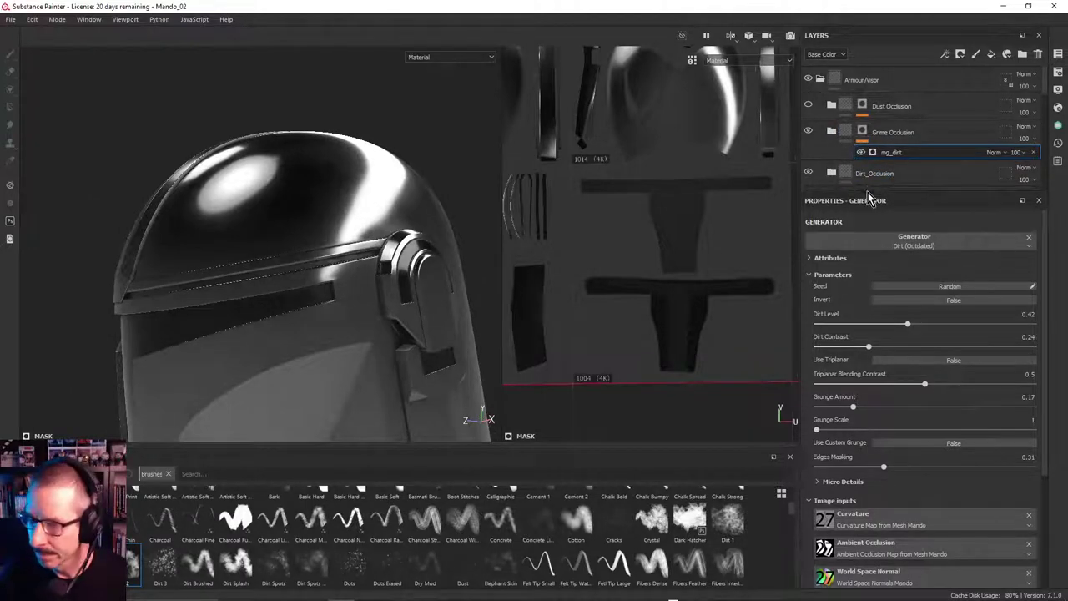
left_click_drag(870, 190, 870, 447)
left_click(831, 134)
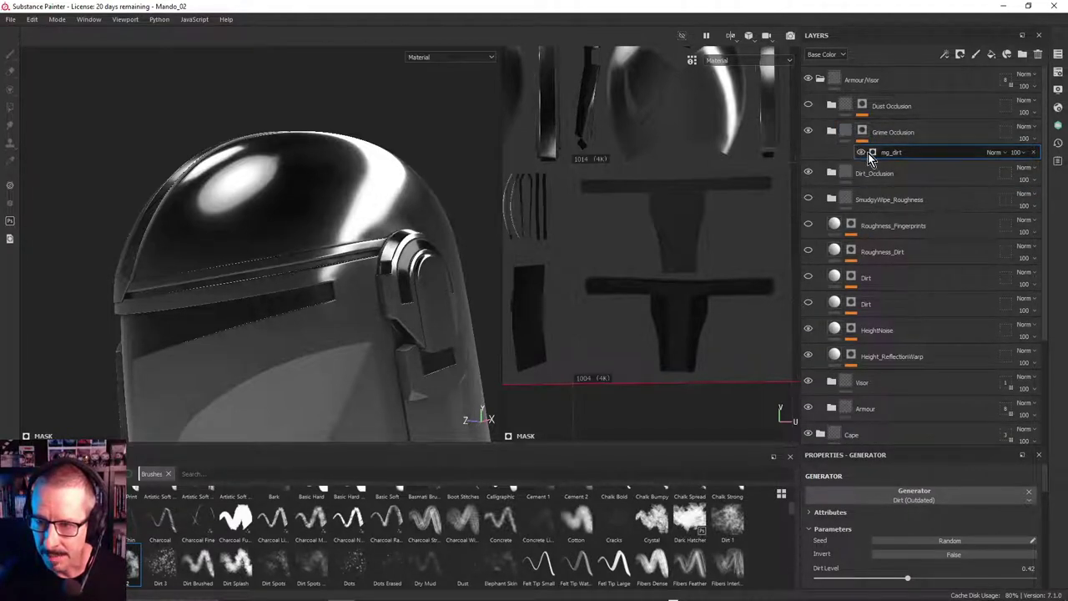
left_click(832, 105)
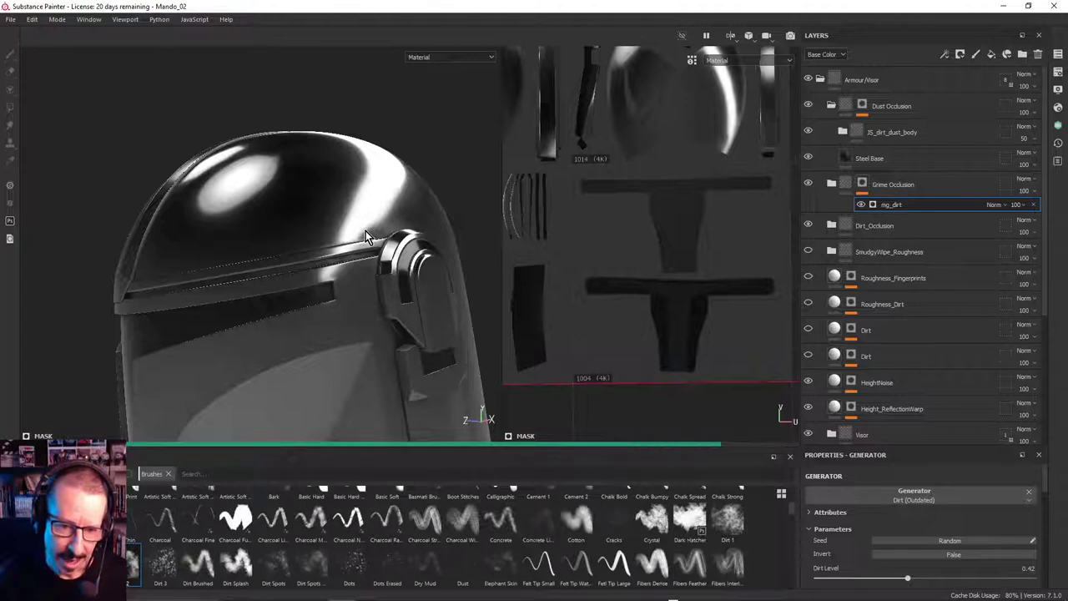
Examine the dust around the helmet's ear piece and reveal the effects on the Dust Occlusion folder's mask
scroll(365, 230, "up", 3)
scroll(346, 239, "up", 4)
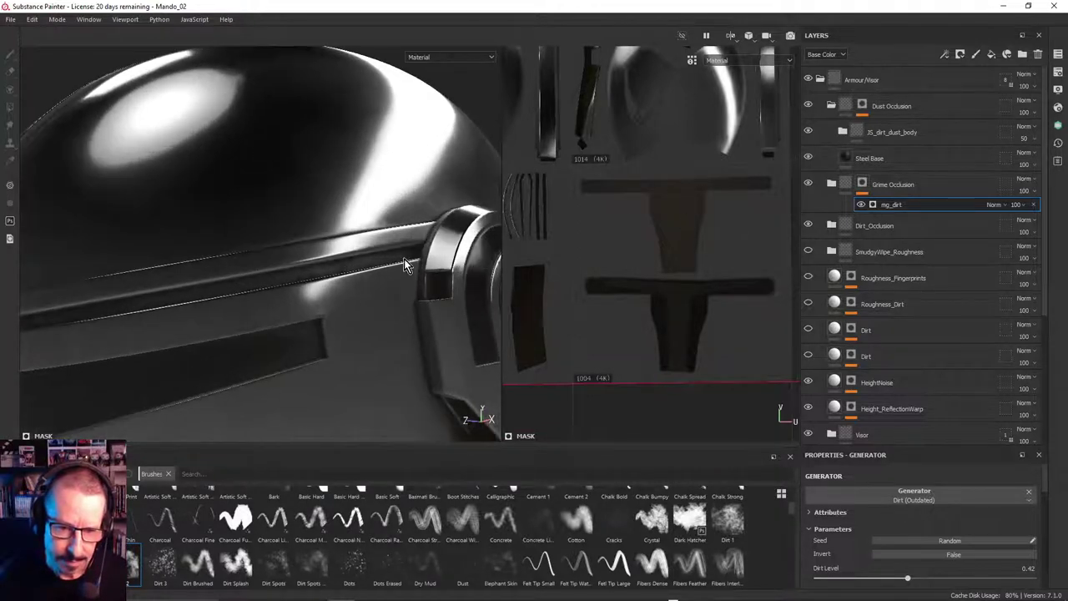
right_click_drag(335, 221, 404, 196, "shift")
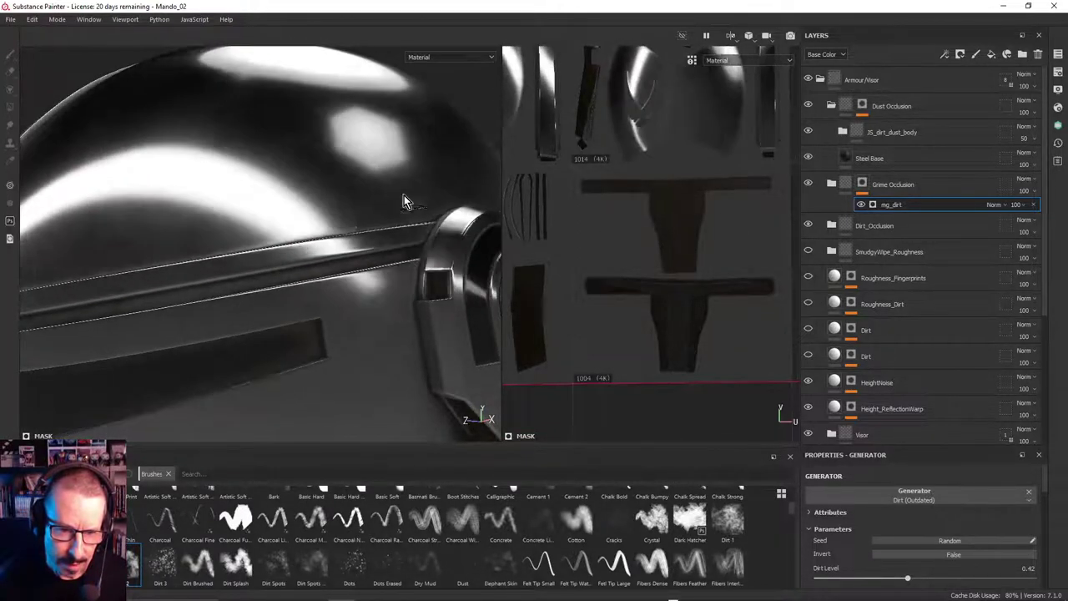
middle_click_drag(324, 203, 177, 204, "alt")
left_click_drag(177, 204, 177, 246, "alt")
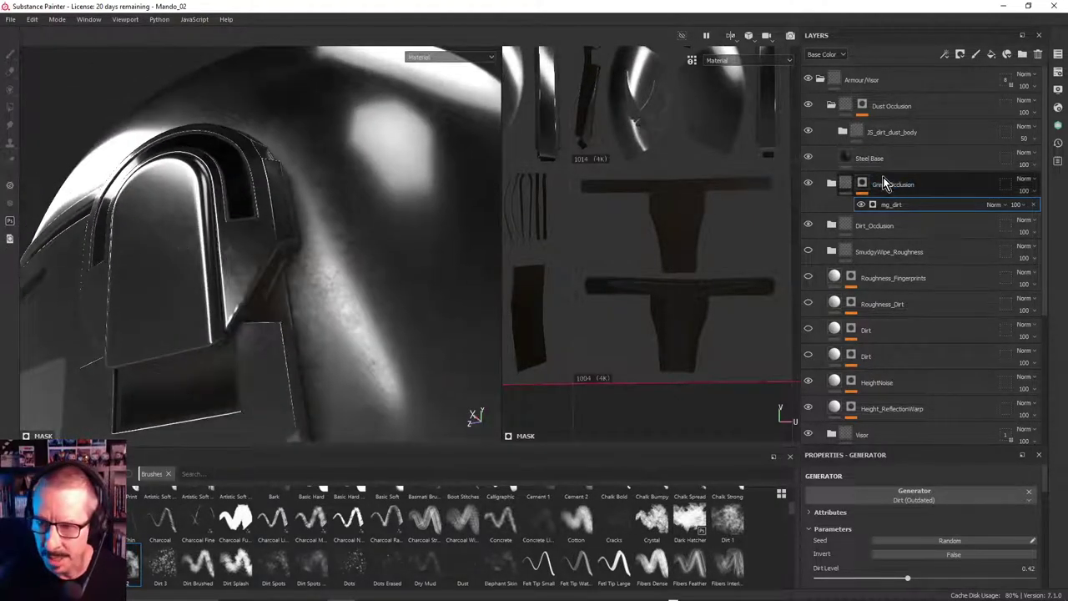
key("ctrl+v")
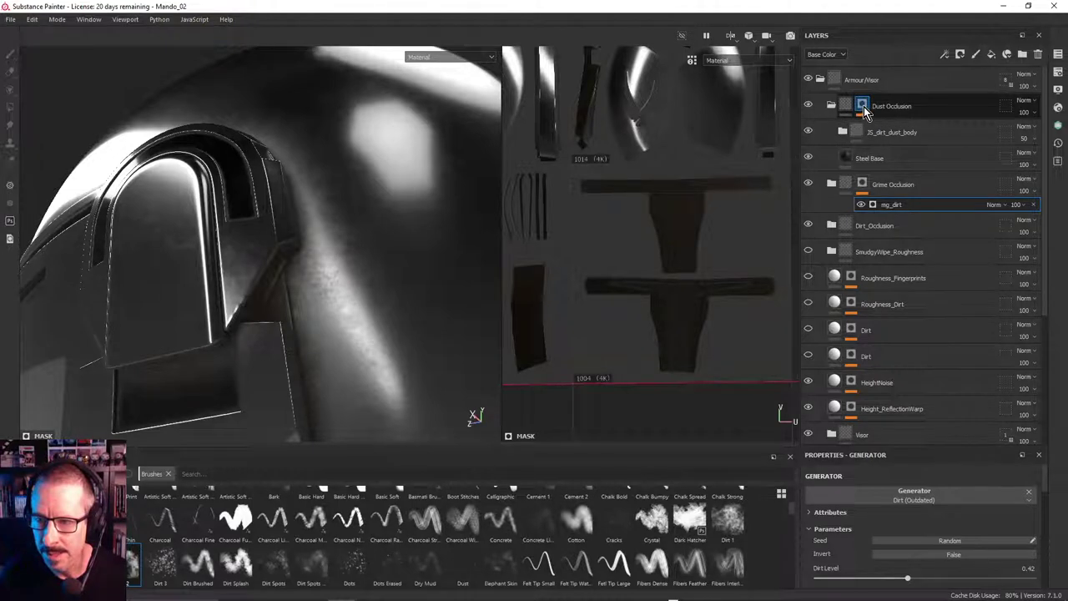
left_click(864, 106)
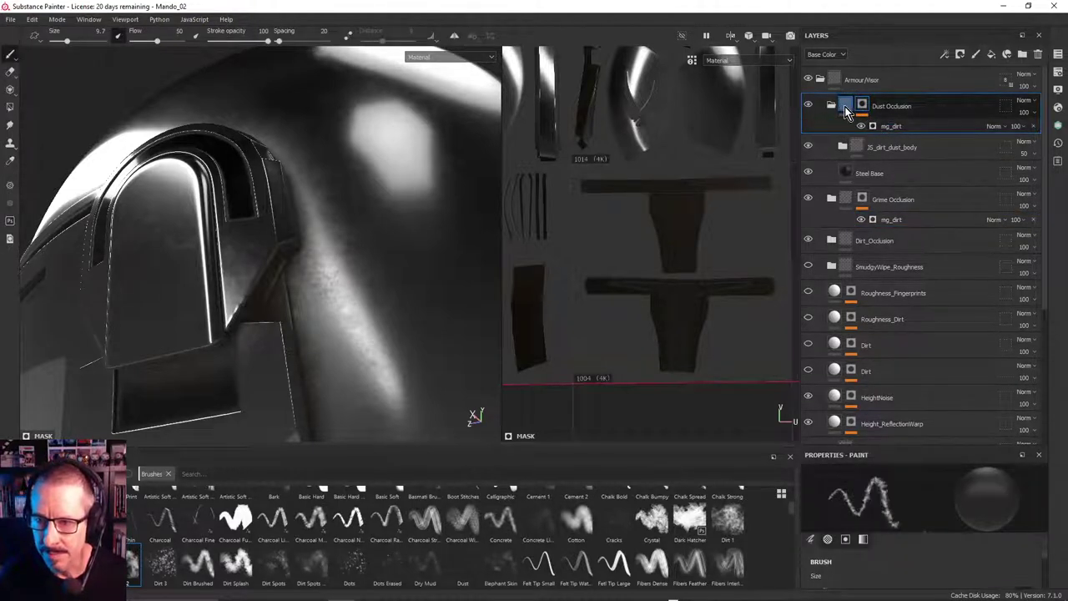
Expand the JS_dirt_dust_body folder inside Dust Occlusion to review its dust and dirt layers, and collapse it again
left_click(845, 107)
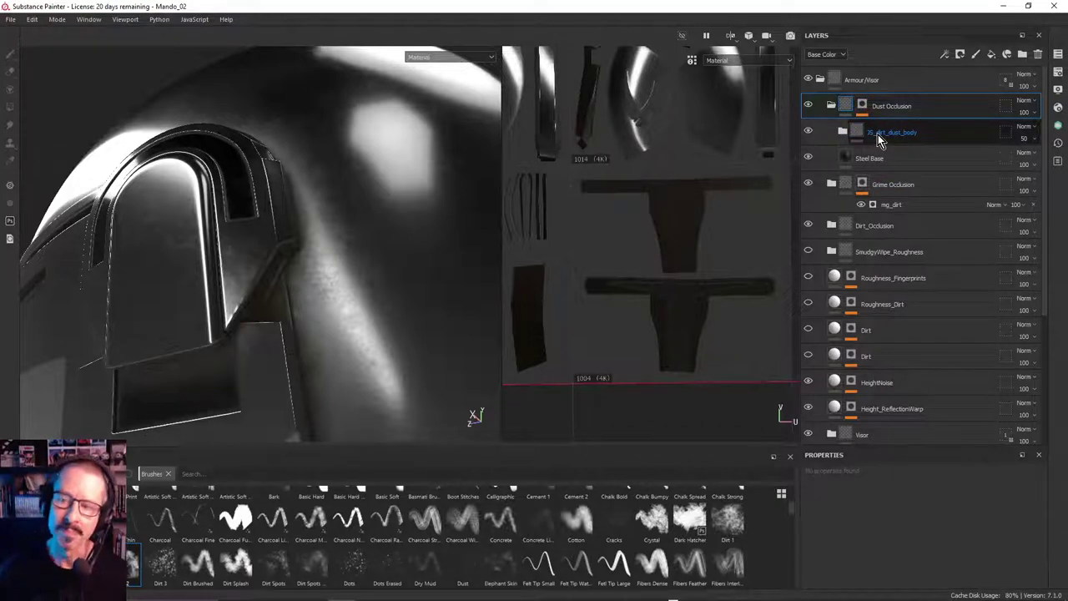
left_click_drag(879, 134, 853, 137)
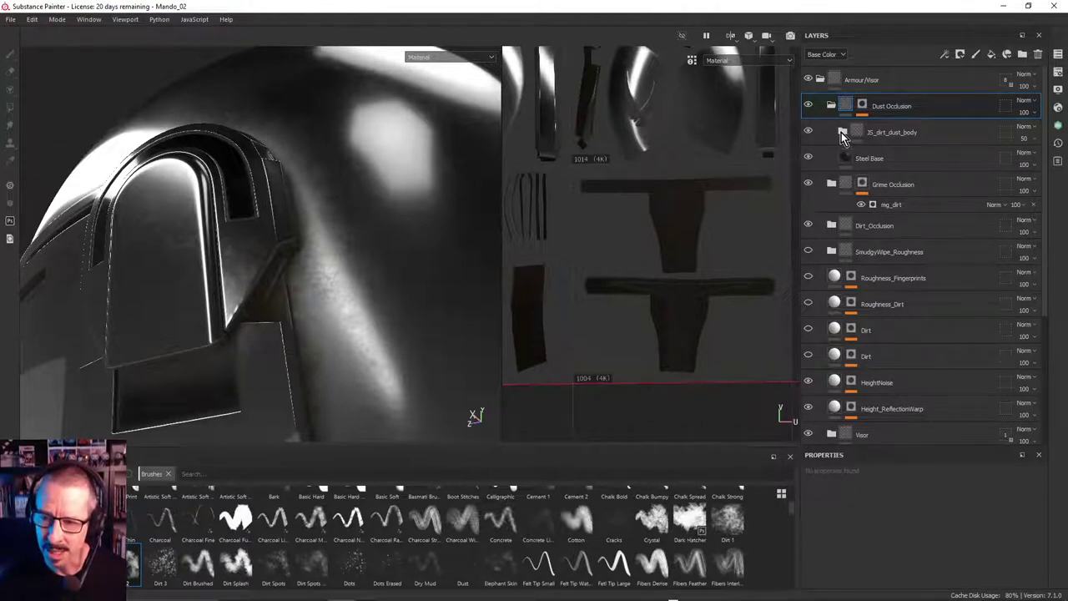
left_click(842, 132)
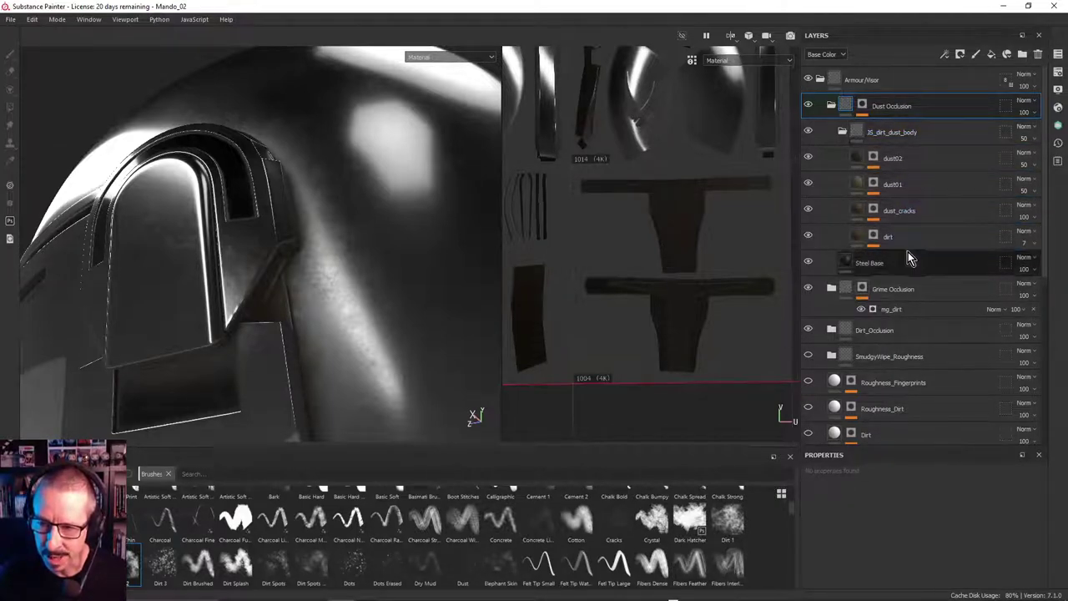
left_click(842, 132)
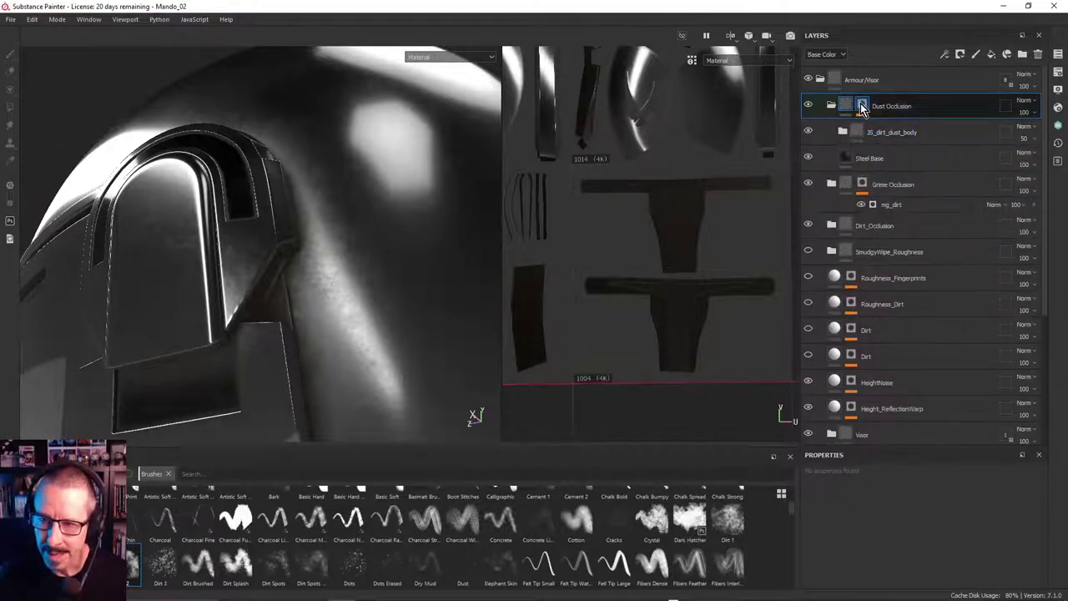
View the Dust Occlusion mask on the helmet, return to the material display and examine the brow recess
left_click(862, 105)
left_click(864, 106, "alt")
left_click_drag(382, 231, 526, 167, "alt")
left_click(848, 107)
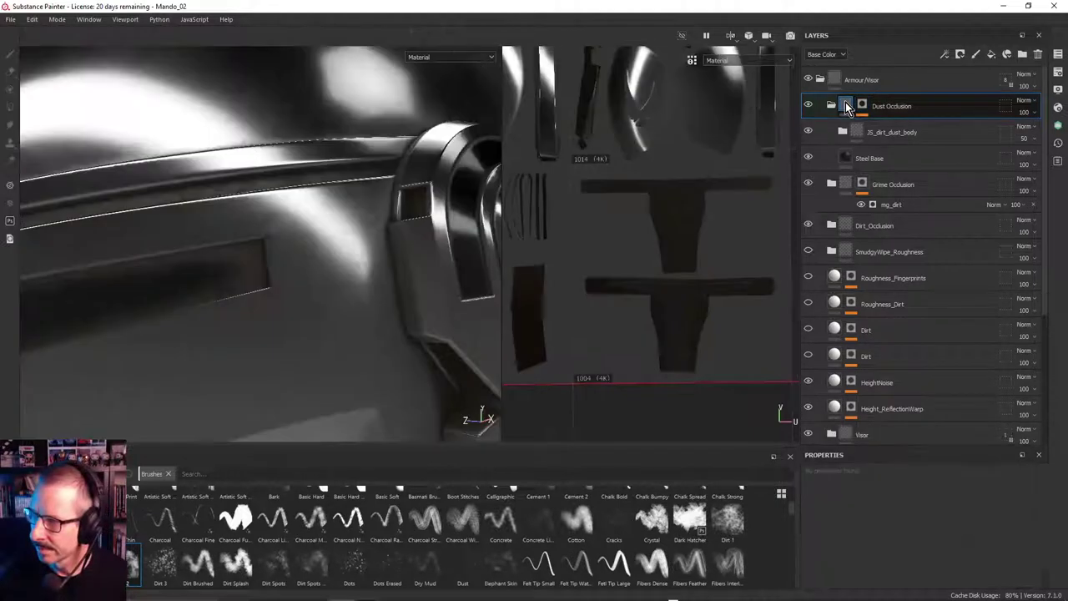
left_click_drag(334, 218, 434, 199, "alt")
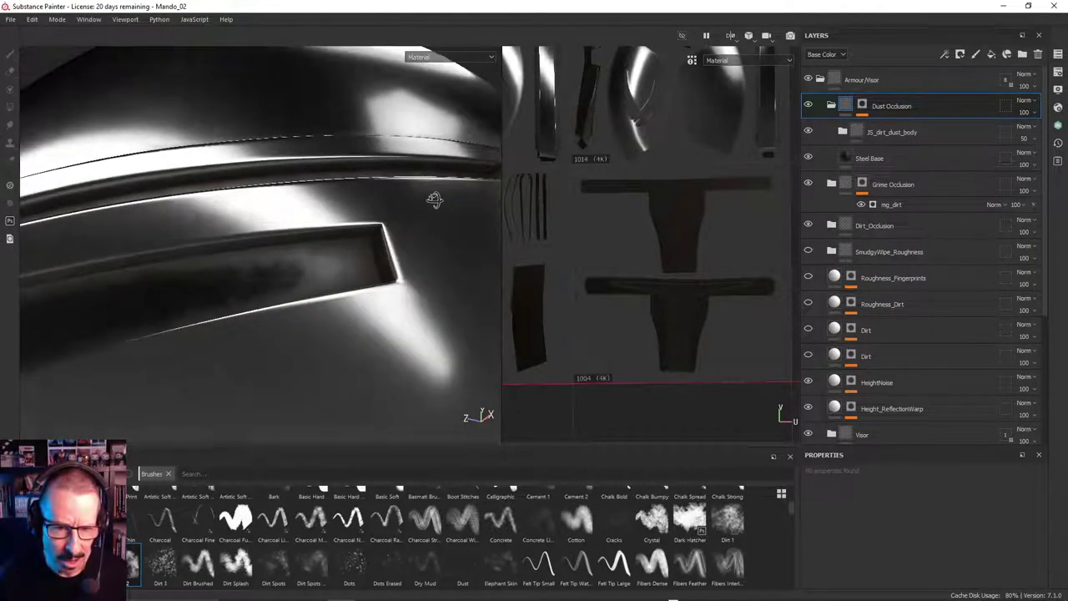
Switch to the 3D-only view and shrink the brush shelf to enlarge the viewport
left_click(732, 35)
left_click(755, 65)
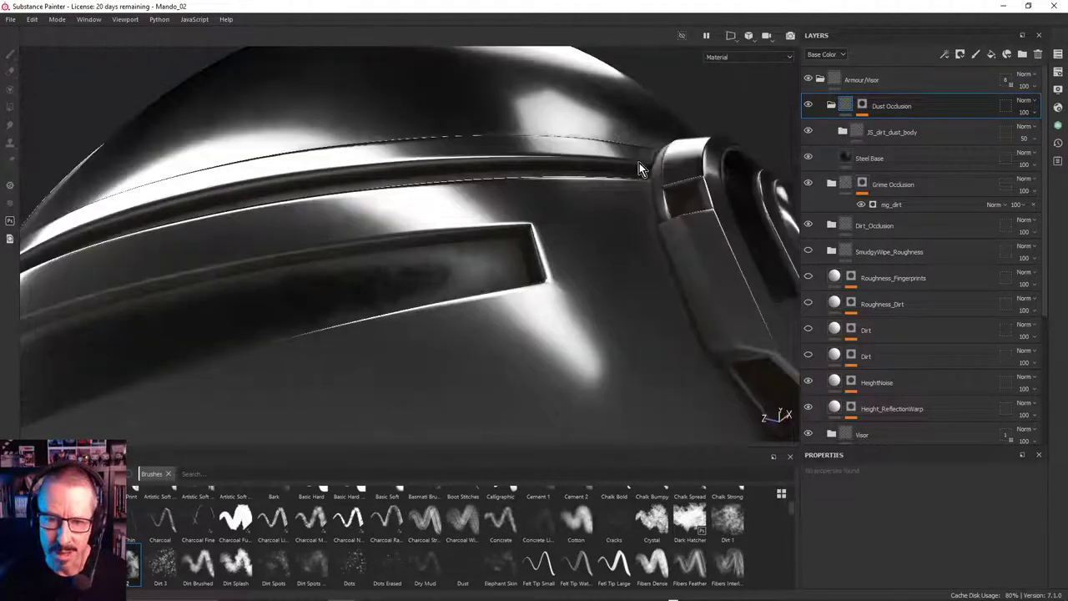
left_click_drag(539, 198, 509, 186, "alt")
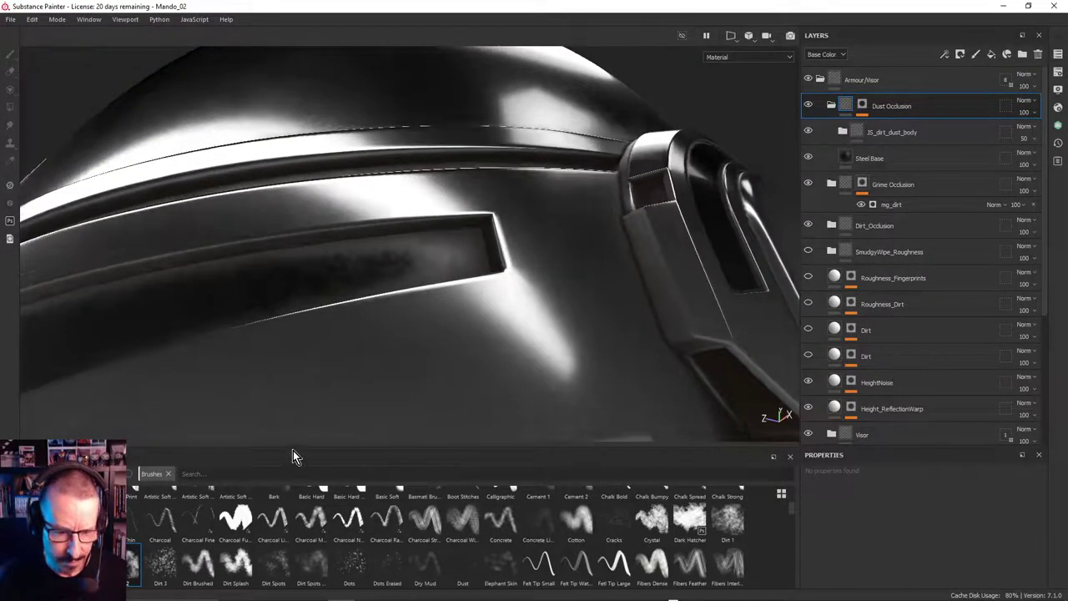
left_click_drag(293, 450, 297, 516)
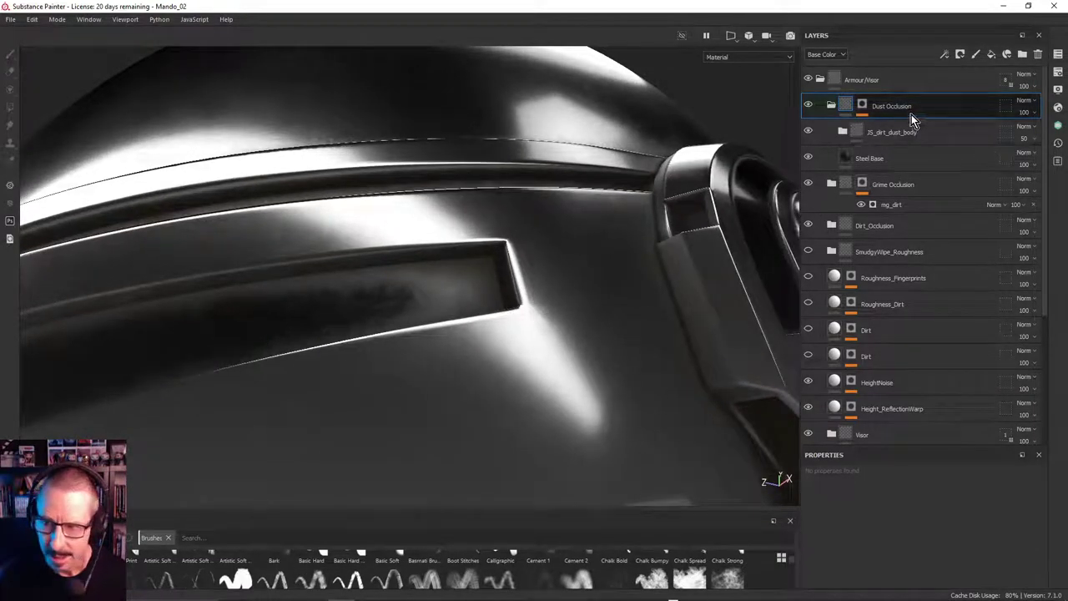
Compare the helmet's brow recess with the Dust Occlusion folder hidden and shown, both at medium distance and in close-up
left_click(808, 105)
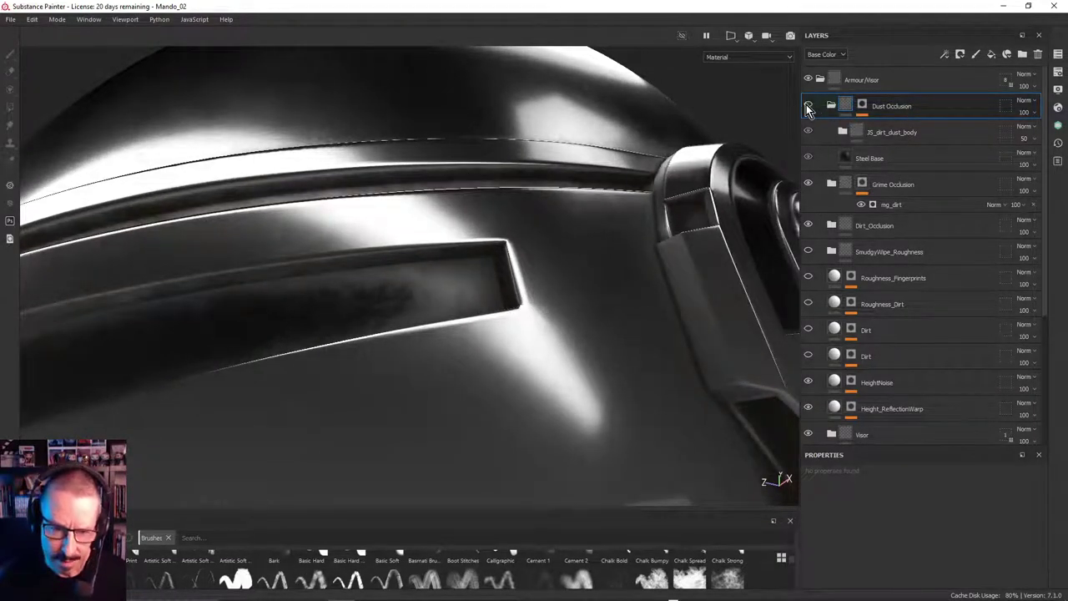
left_click(808, 105)
left_click(808, 105)
left_click(808, 105)
left_click_drag(267, 303, 294, 270, "alt")
right_click_drag(294, 271, 464, 292, "alt")
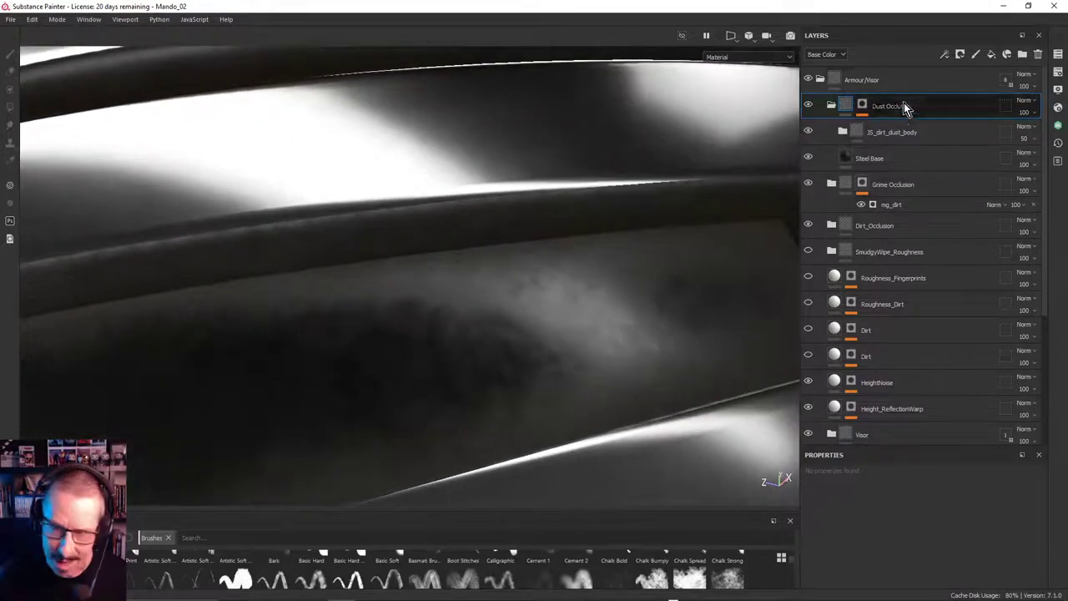
left_click(808, 106)
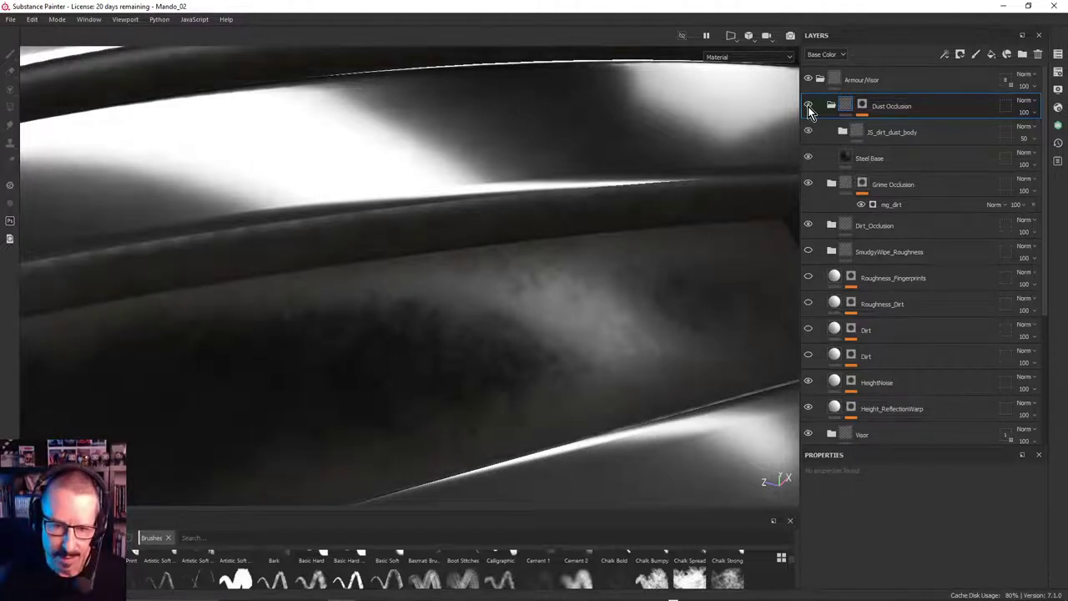
left_click(809, 107)
left_click(808, 107)
left_click(809, 107)
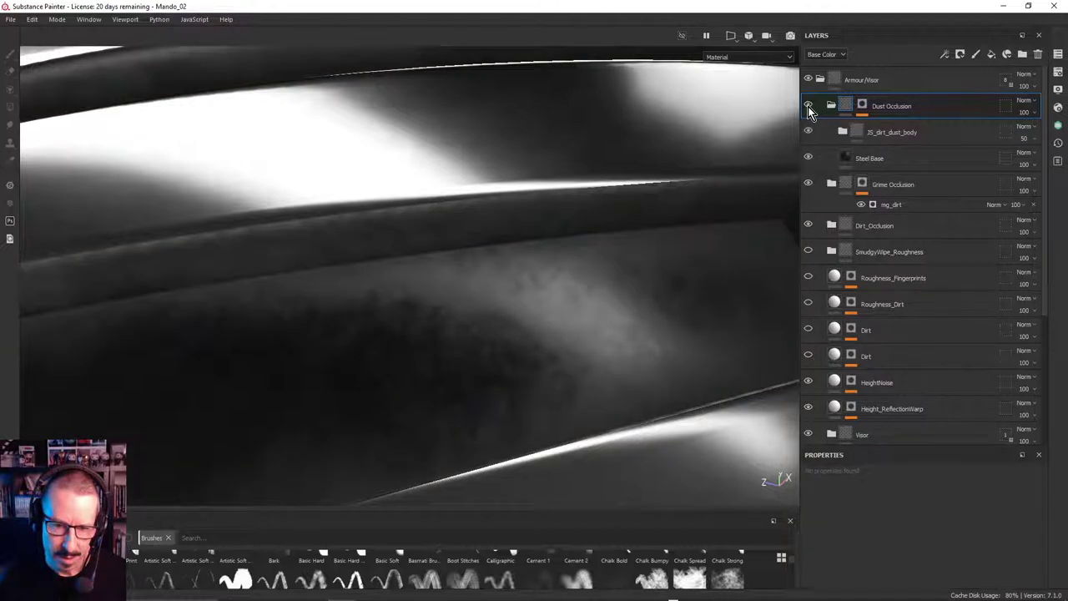
Bring the whole helmet into view and collapse the Dust Occlusion and Grime Occlusion folders
right_click_drag(479, 206, 61, 242, "alt")
left_click_drag(61, 242, 452, 206, "alt")
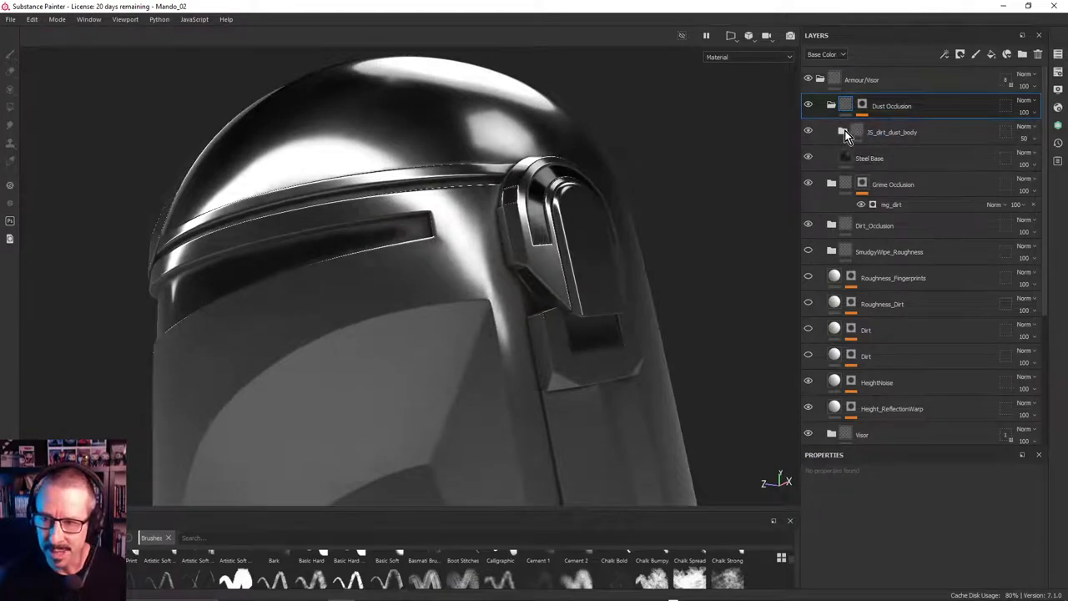
right_click_drag(505, 225, 530, 220, "shift")
left_click_drag(530, 220, 501, 334, "alt")
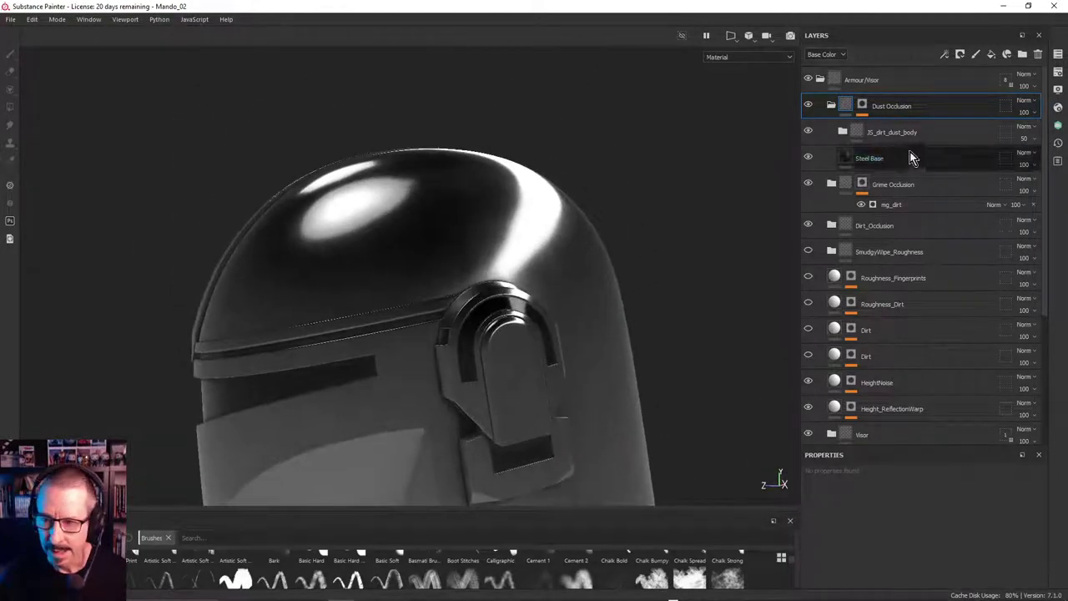
left_click(831, 182)
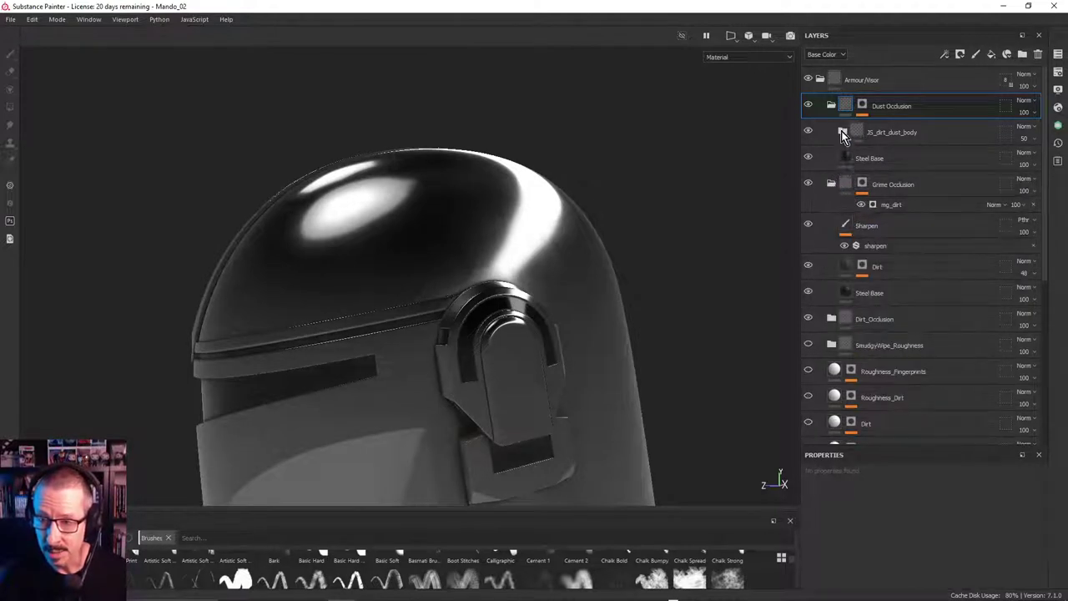
left_click(829, 108)
left_click(831, 132)
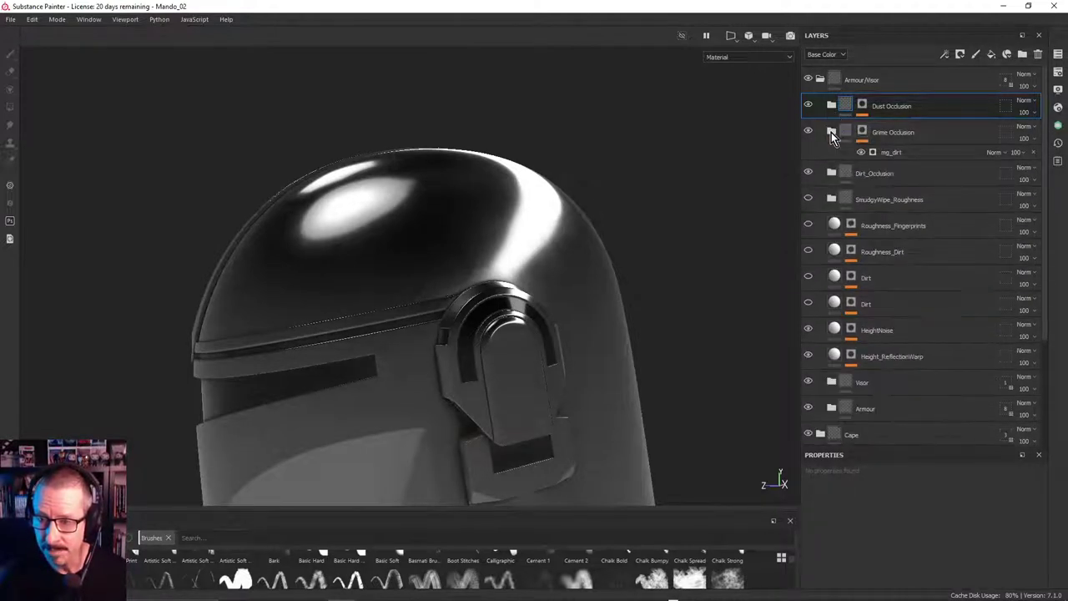
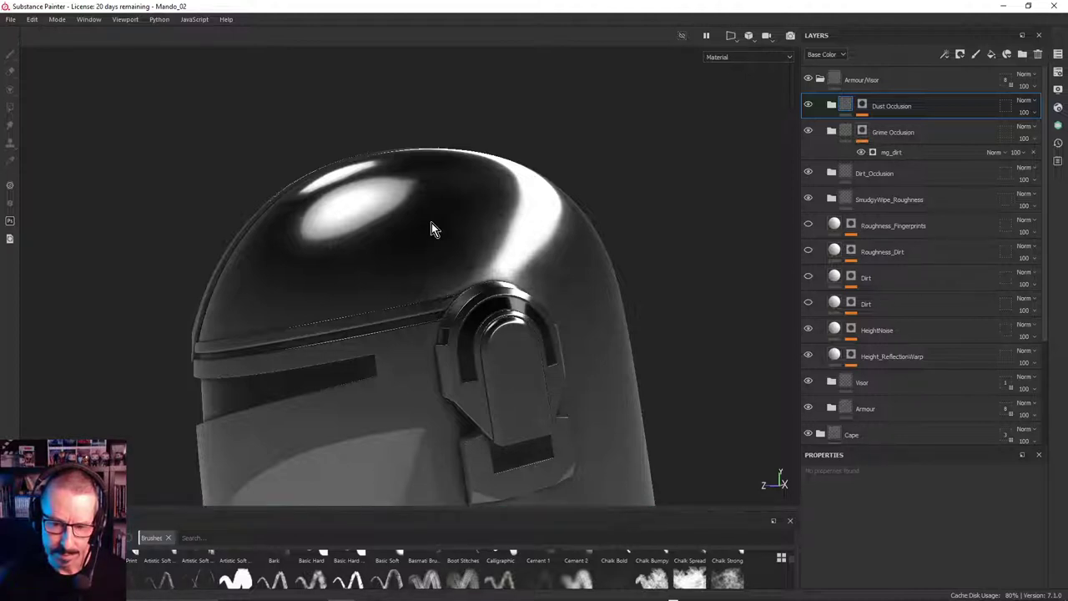
Examine the SmudgyWipe_Roughness effect in the reflections on the helmet's dome from several angles
mouse_move(469, 234)
left_mouse_down("alt")
mouse_move(450, 215)
mouse_move(476, 231)
mouse_move(469, 224)
left_mouse_up("alt")
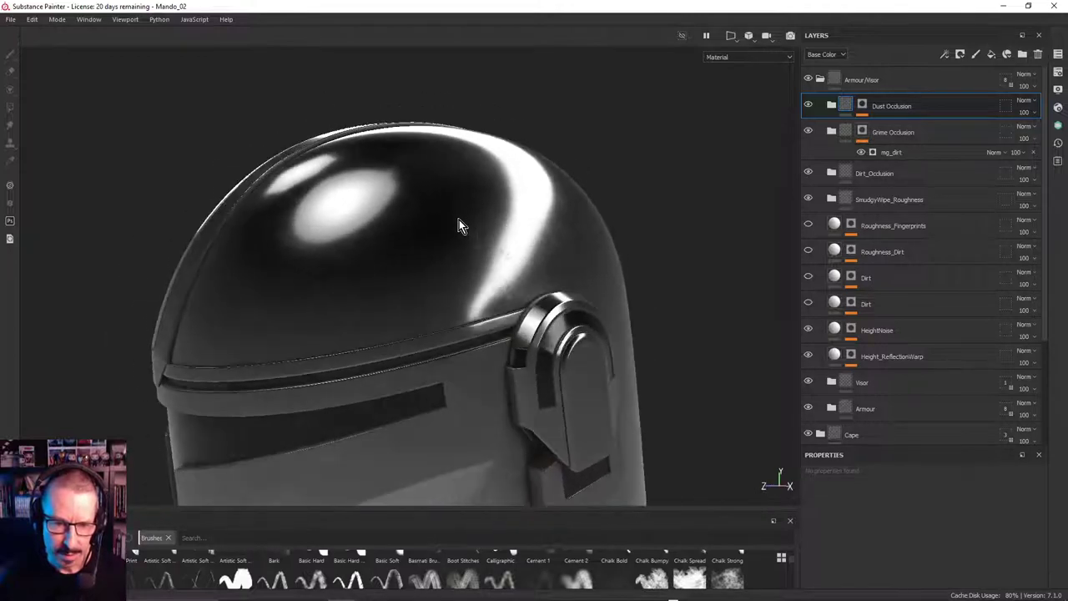
mouse_move(459, 220)
right_mouse_down("shift")
mouse_move(510, 201)
mouse_move(456, 226)
right_mouse_up("shift")
left_click_drag(456, 226, 534, 260, "alt")
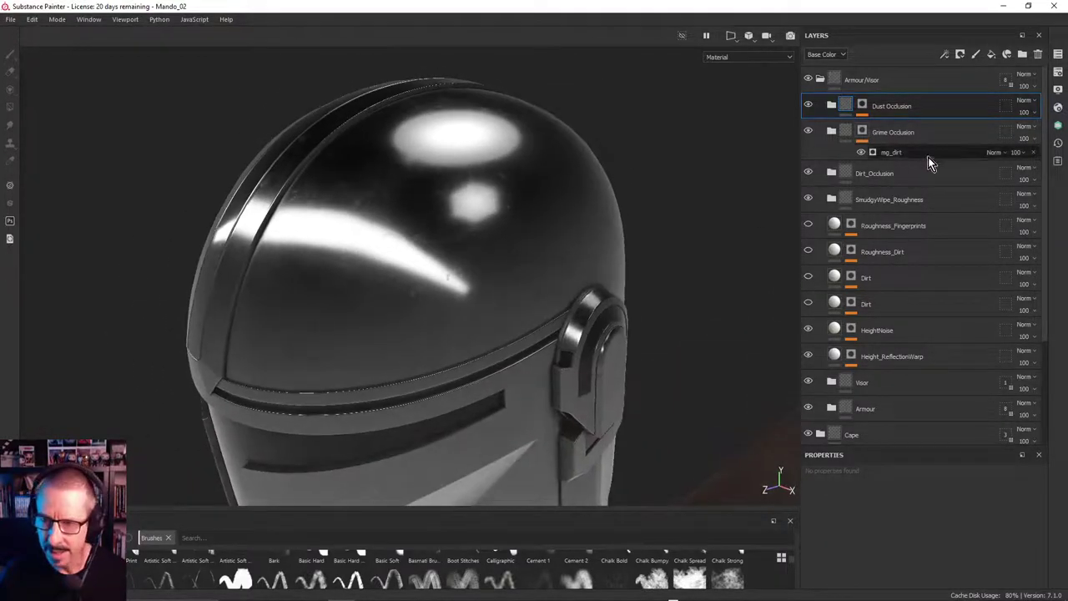
Expand the SmudgyWipe_Roughness folder and review the fill properties of its Roughness_WipeSmudgy layer
left_click(850, 199)
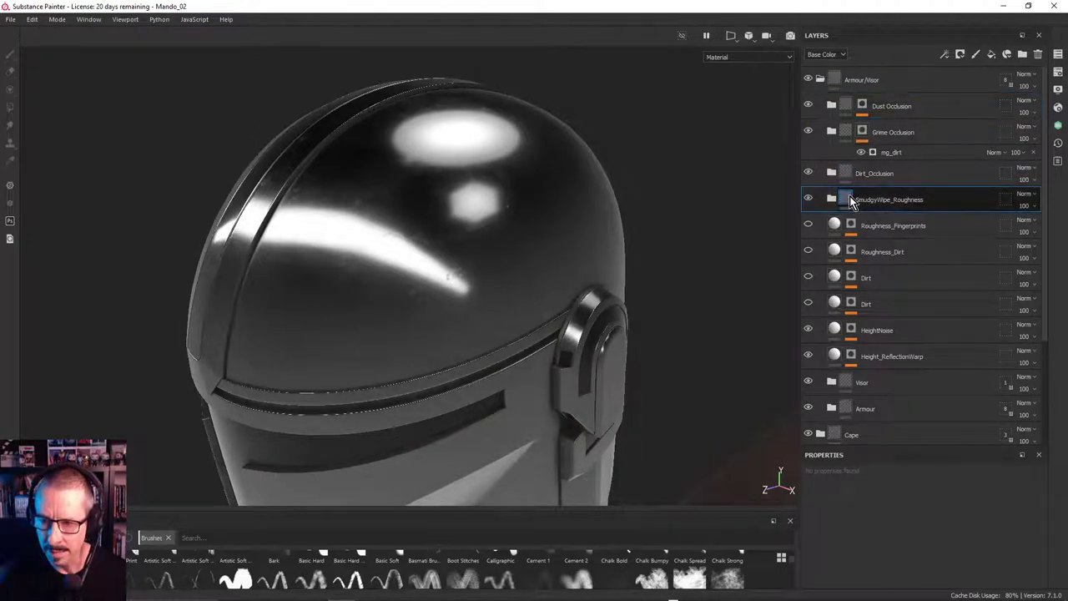
left_click(831, 198)
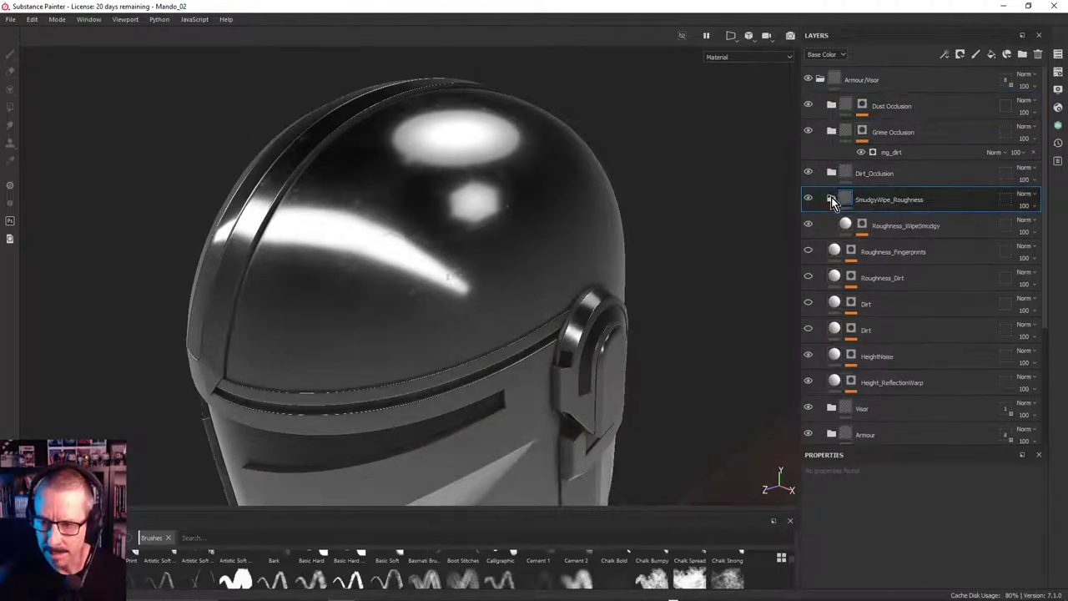
left_click(845, 227)
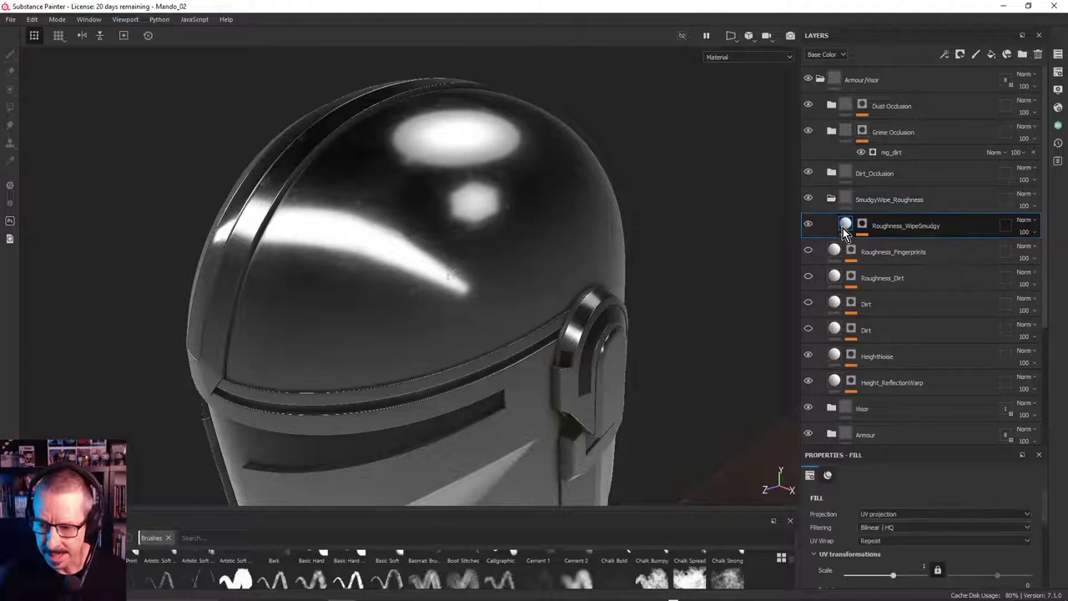
left_click_drag(920, 445, 916, 232)
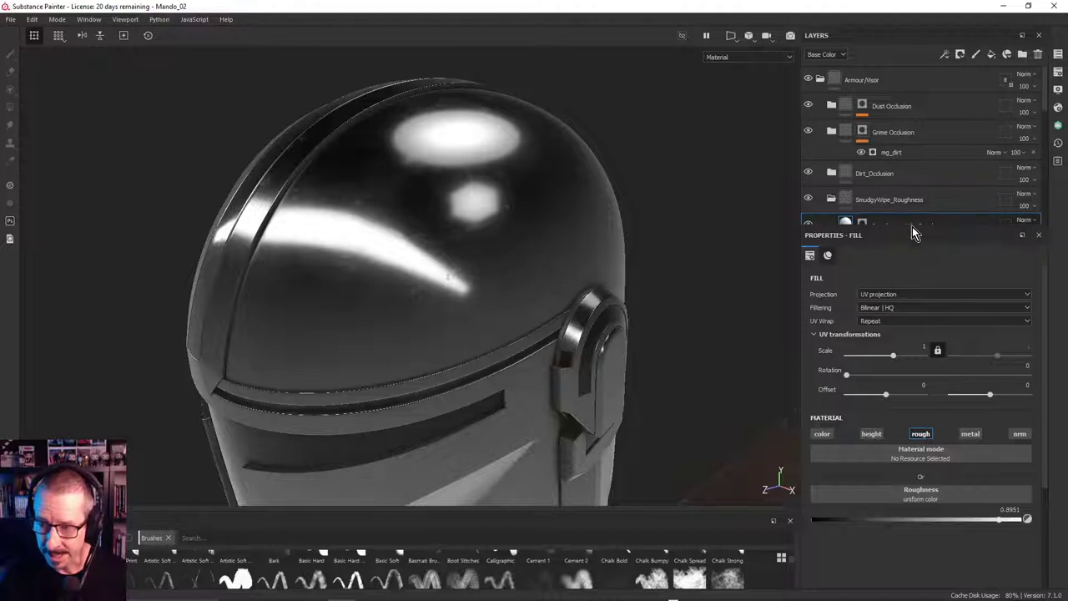
left_click_drag(913, 231, 925, 415)
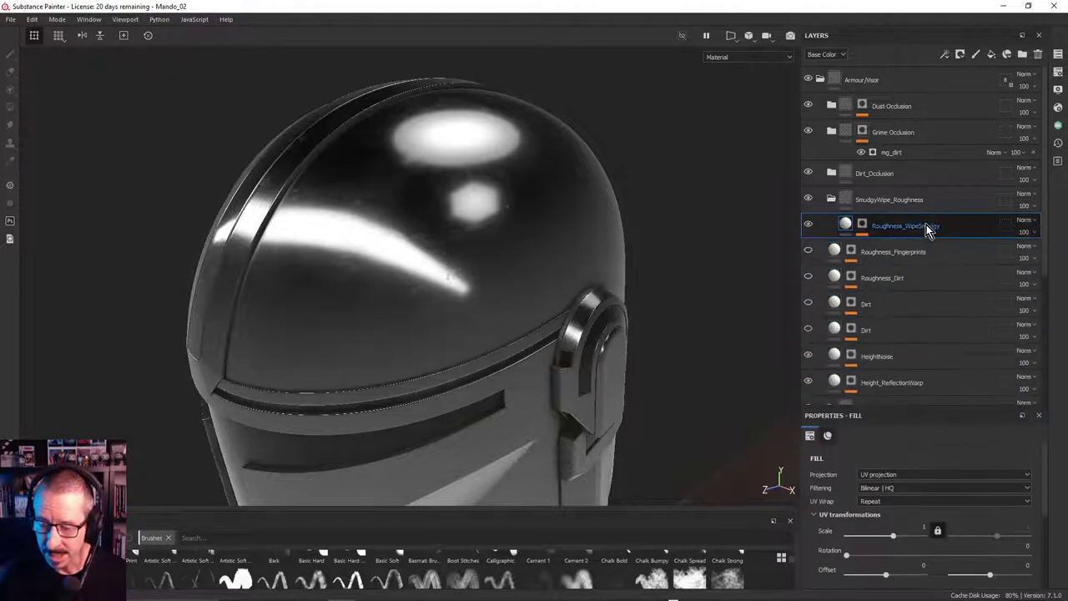
Reveal the effects on the Roughness_WipeSmudgy mask and review the settings of the Grunge Wipe Smudgy Heavy fill and Dirt generator
left_click(863, 224)
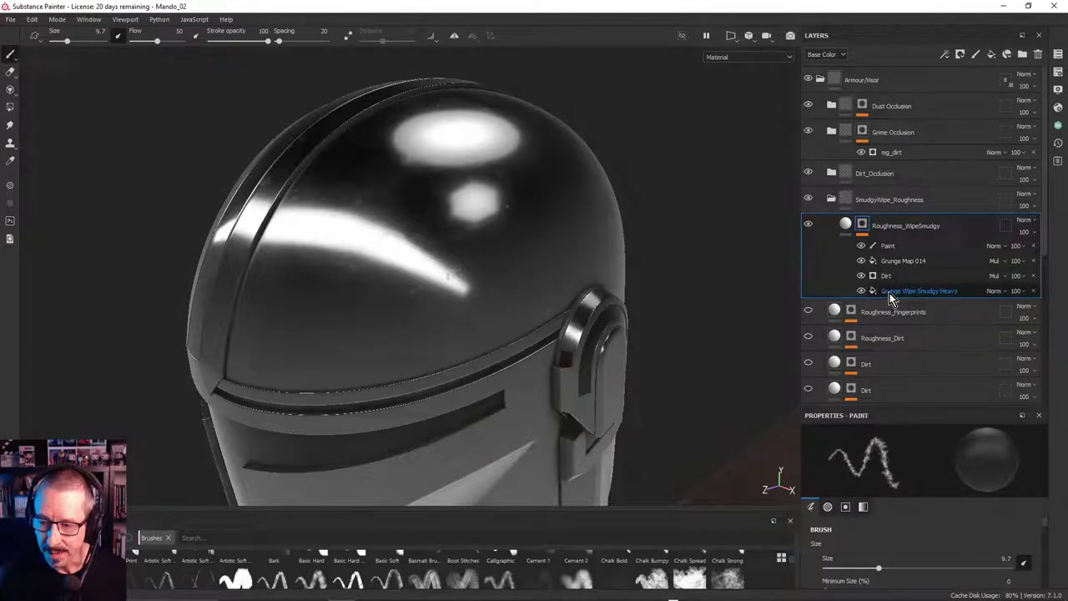
left_click(895, 291)
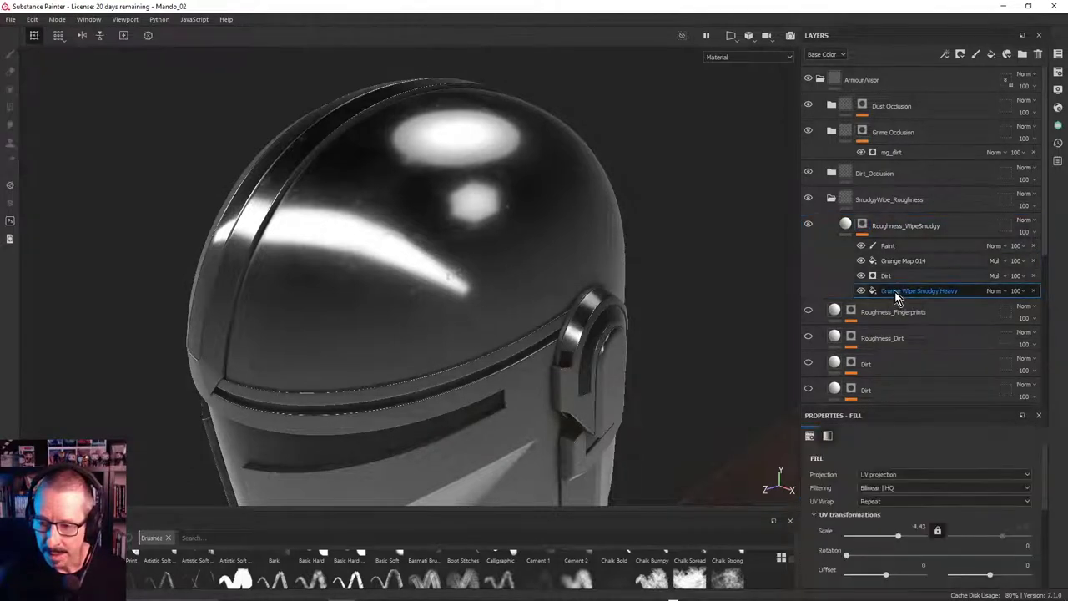
scroll(1050, 465, "down", 3)
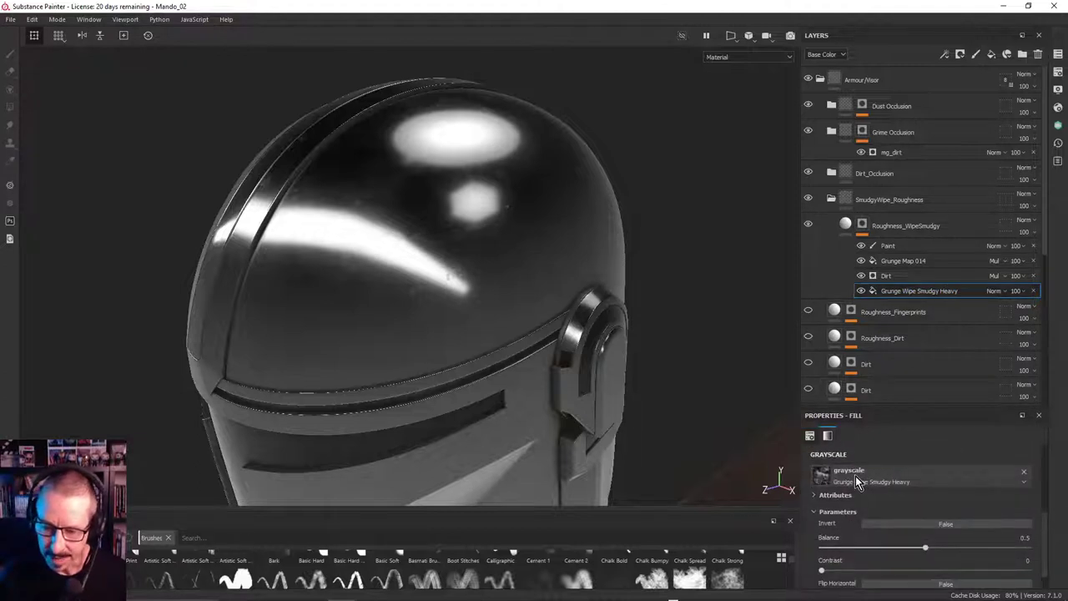
left_click(892, 276)
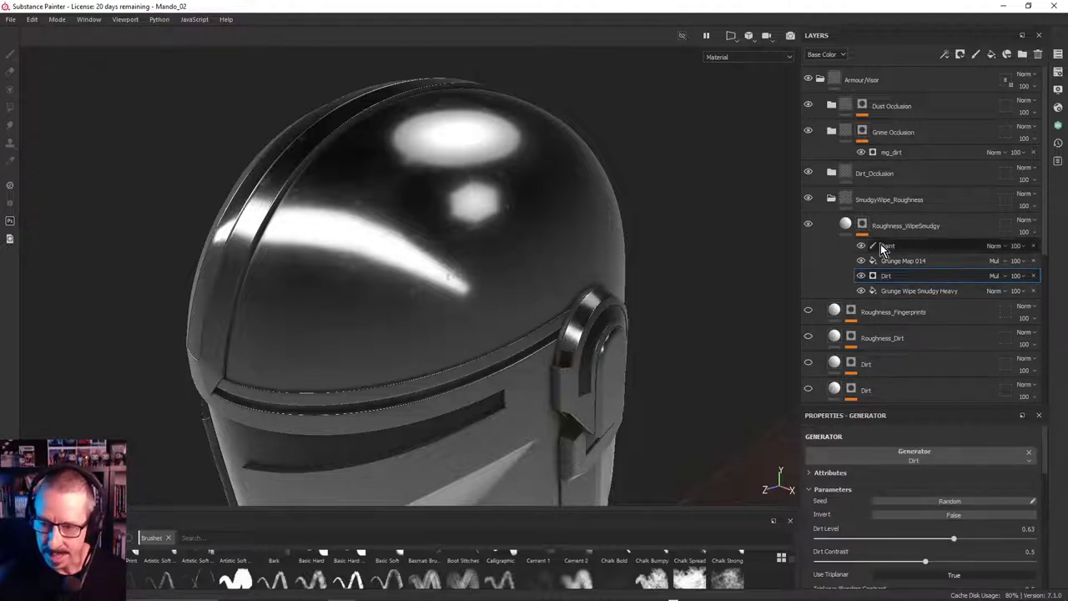
Hide the mask's Paint, Grunge Map 014 and Dirt effects, and examine Grunge Wipe Smudgy Heavy alone as mask and as material
left_click(864, 225, "alt")
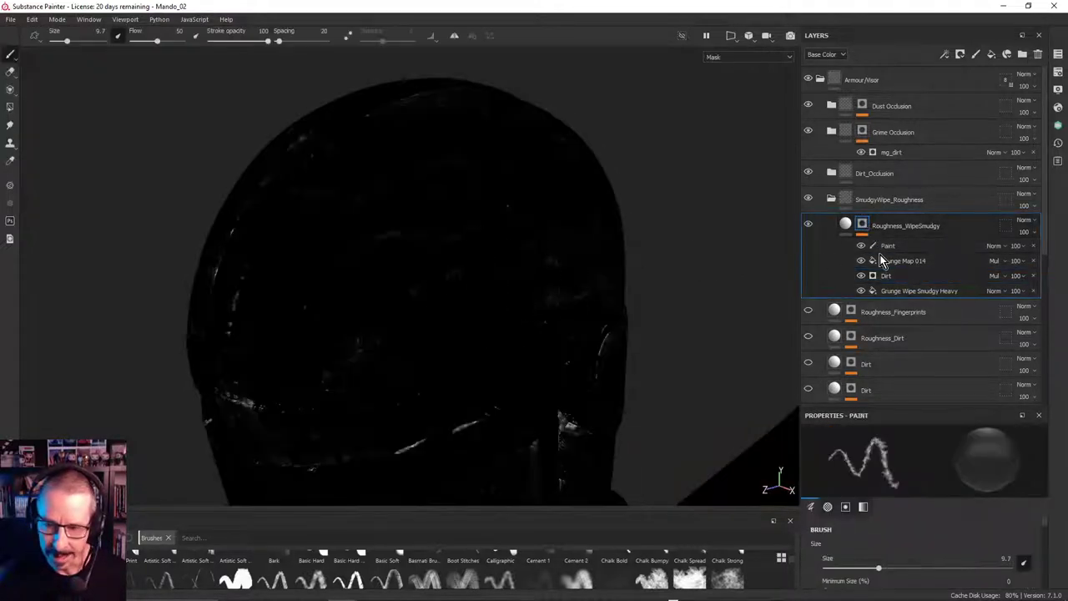
left_click(860, 249)
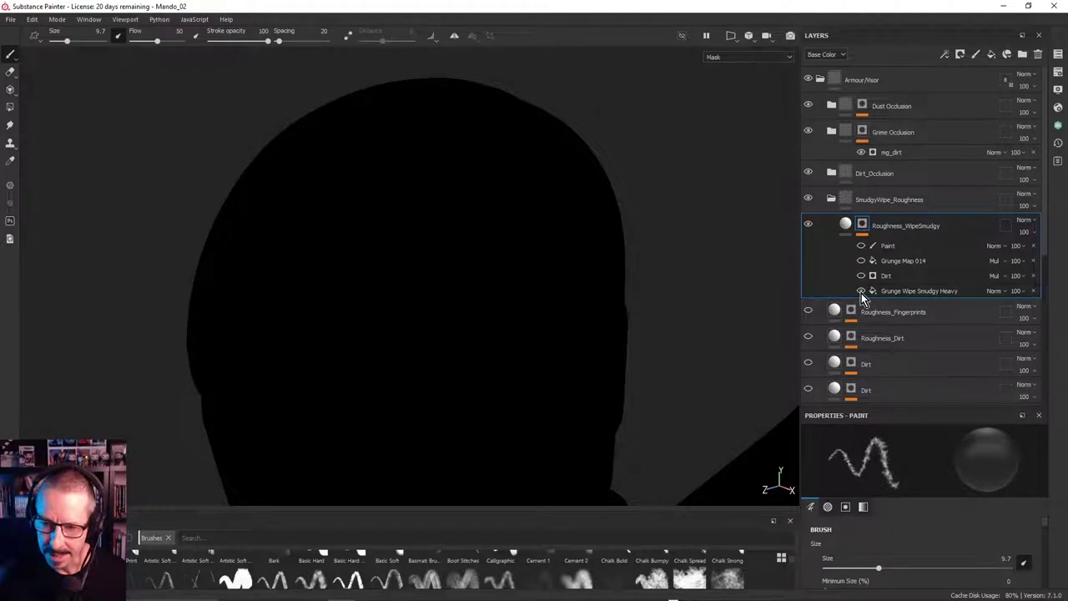
left_click(861, 291)
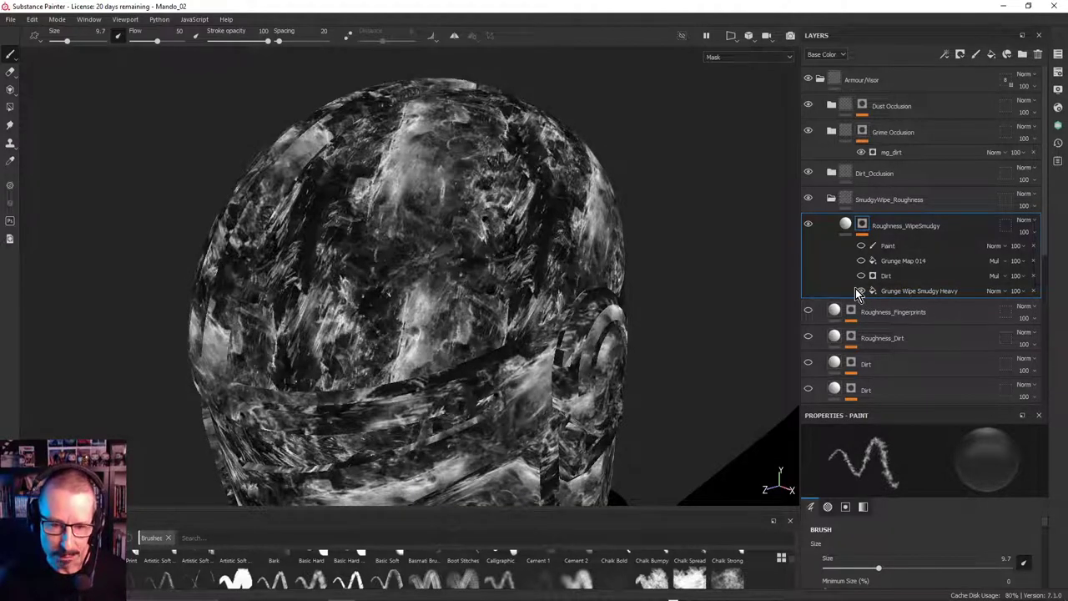
left_click(845, 225)
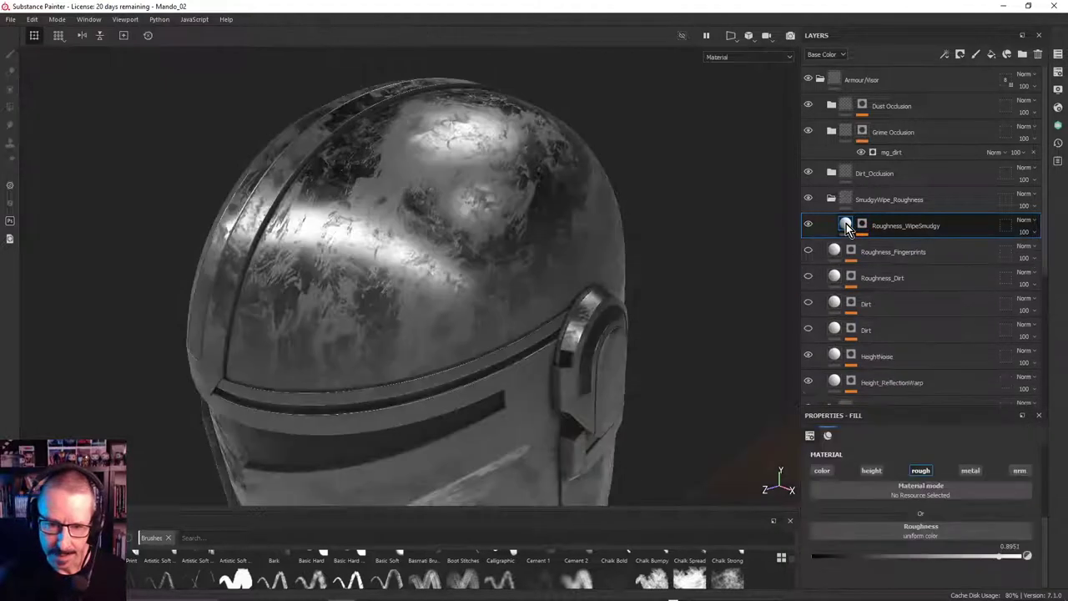
left_click_drag(547, 243, 448, 225, "alt")
Review the Dirt generator on the Roughness_WipeSmudgy mask, including the effect types that can be added and its blend mode options
left_click(864, 223)
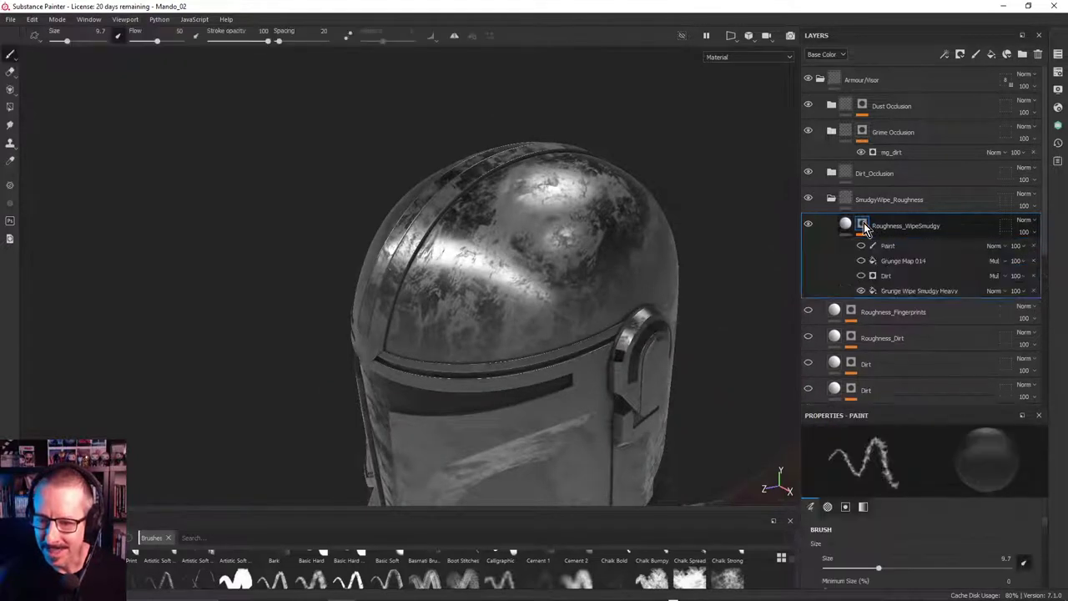
left_click(885, 278)
right_click(885, 281)
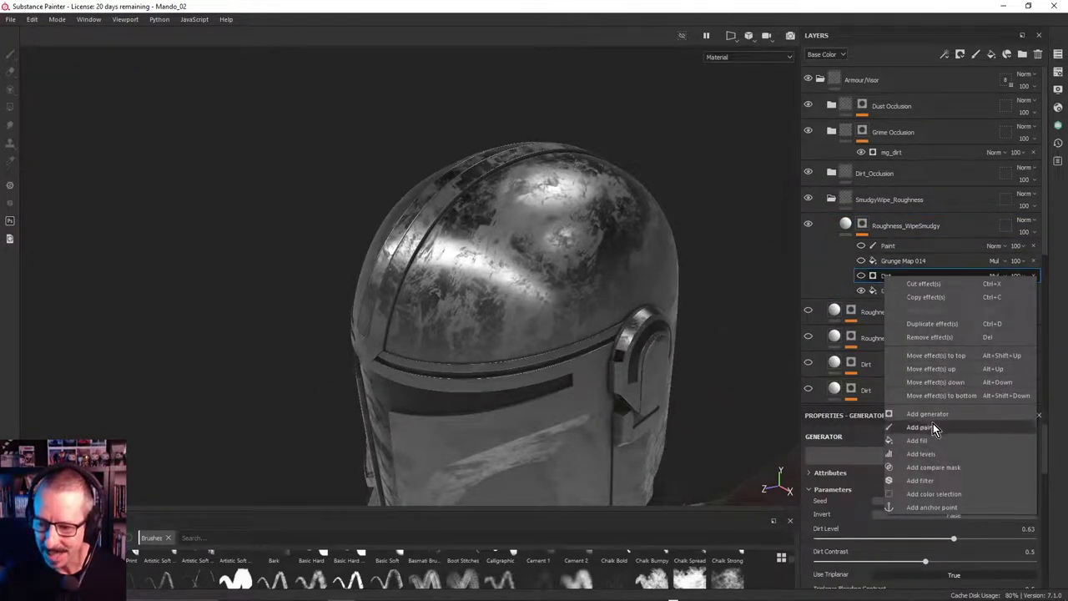
left_click(885, 279)
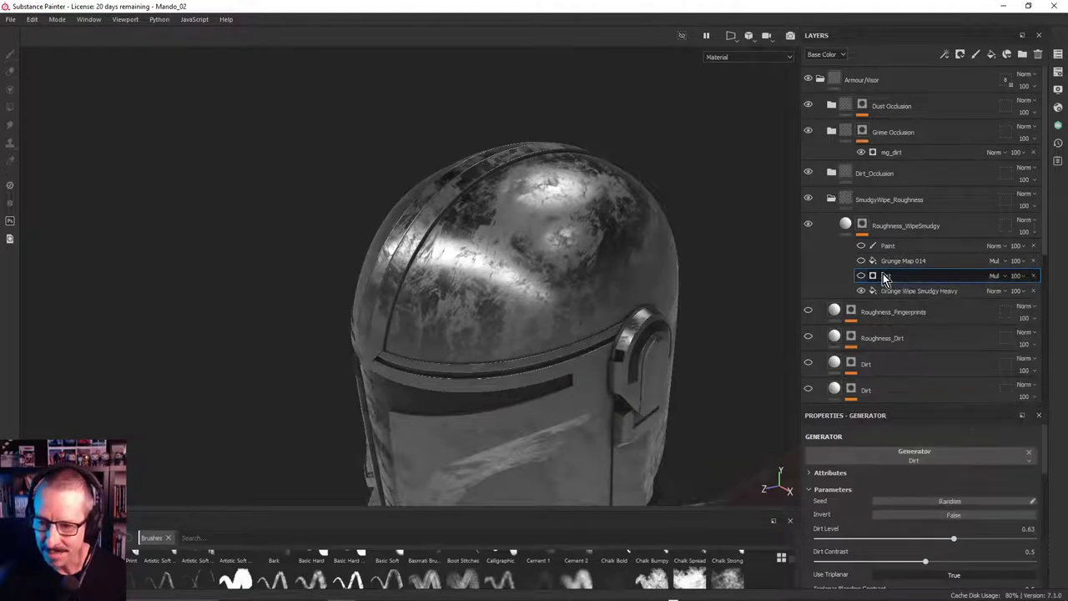
left_click(1003, 278)
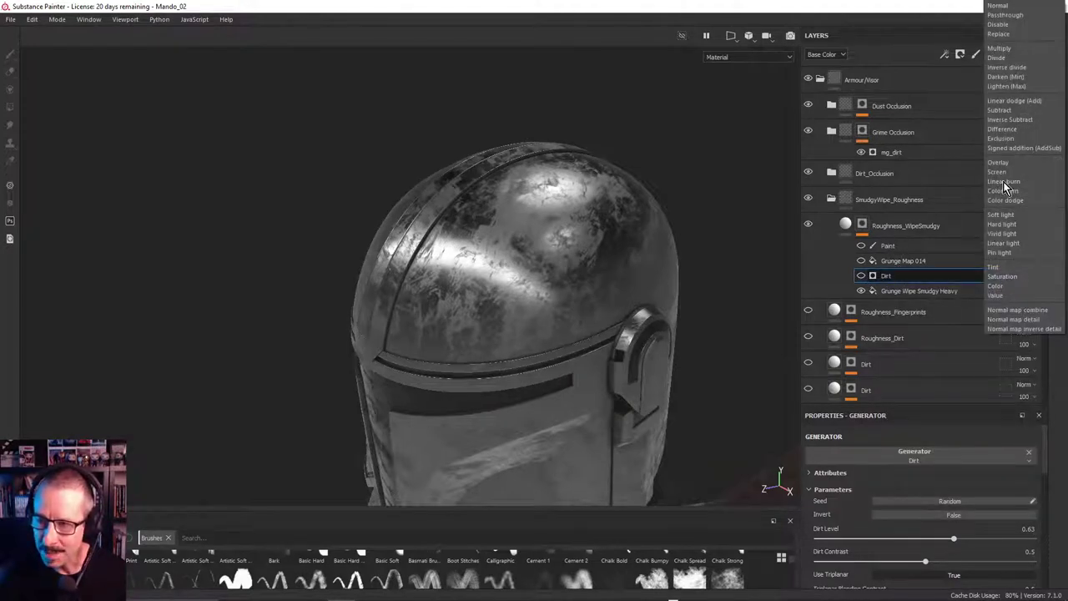
left_click(918, 280)
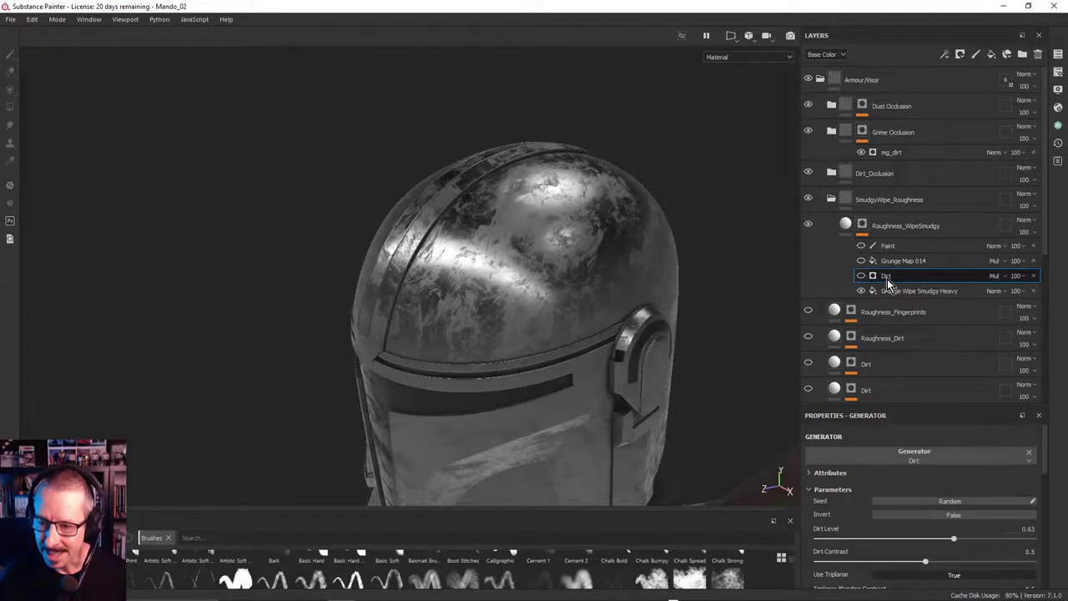
Make the mask's Dirt generator visible again and examine its effect on the helmet's dome as material and as mask
left_click(862, 276)
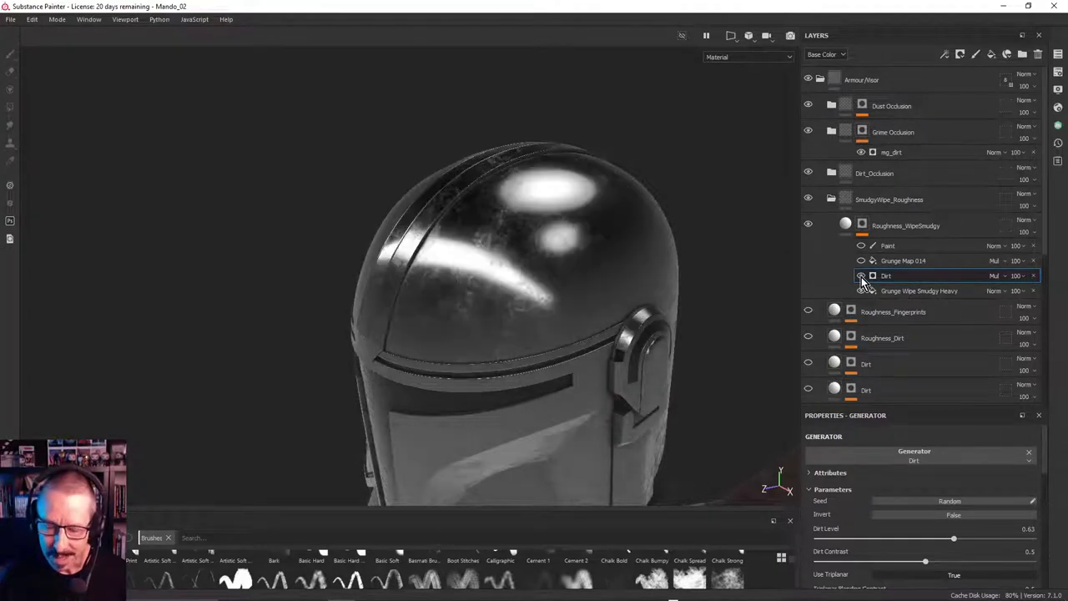
scroll(696, 243, "up", 3)
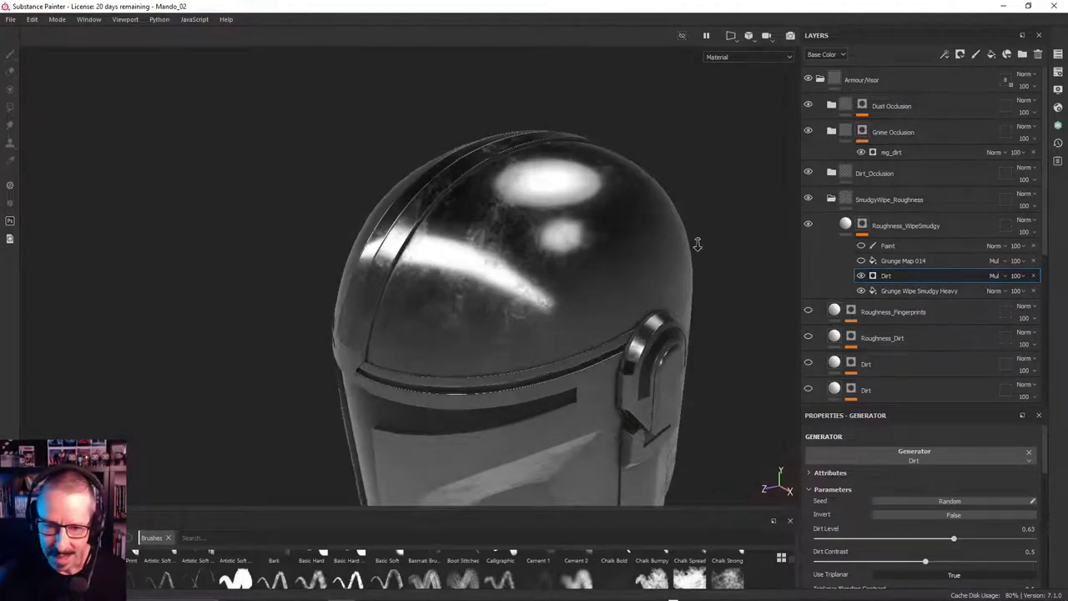
left_click_drag(694, 244, 658, 259, "alt")
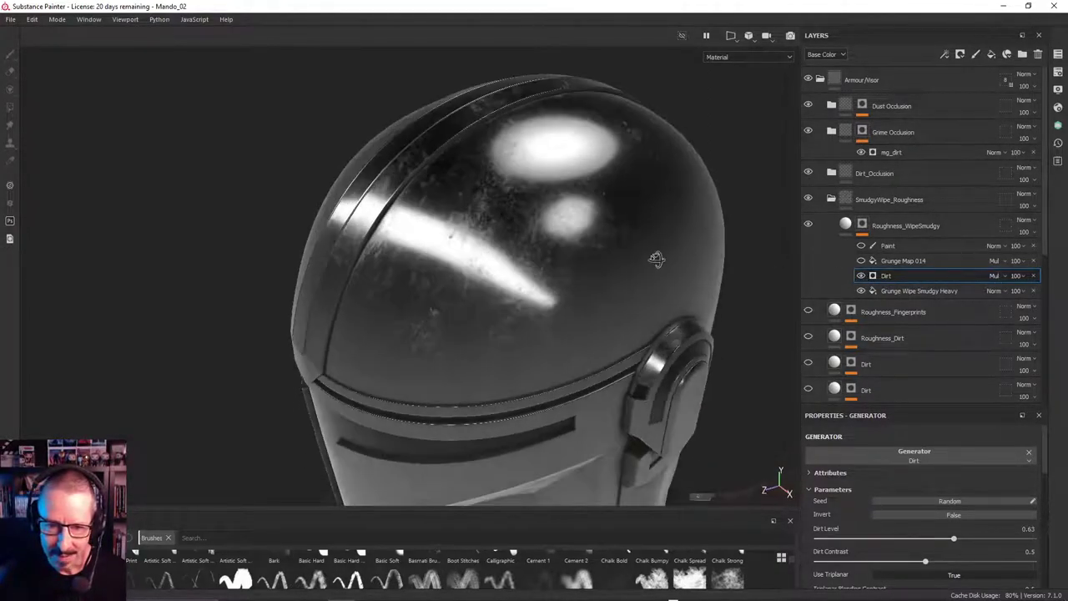
left_click(862, 223, "alt")
left_click_drag(591, 259, 580, 220, "alt")
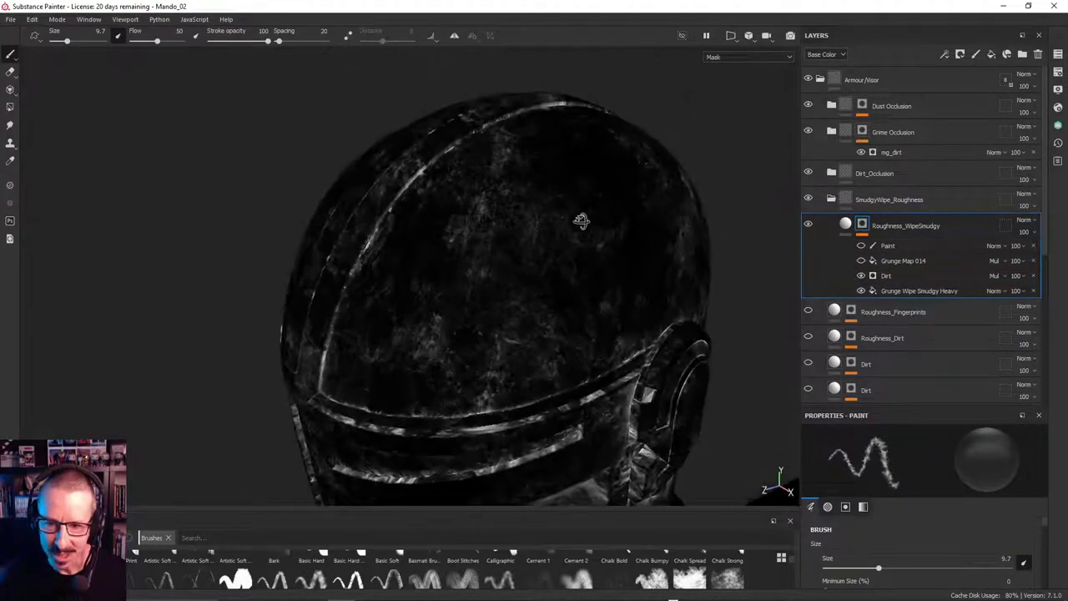
left_click_drag(583, 269, 568, 250, "alt")
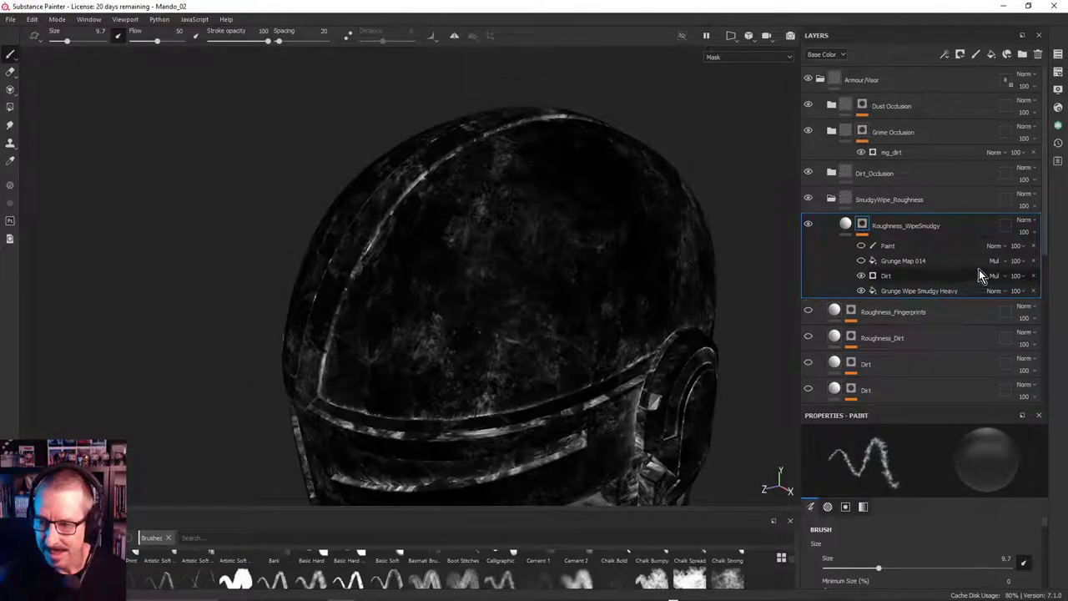
Try a Dirt Level of 0.2 on the mask's Dirt generator and undo the change
left_click(900, 276)
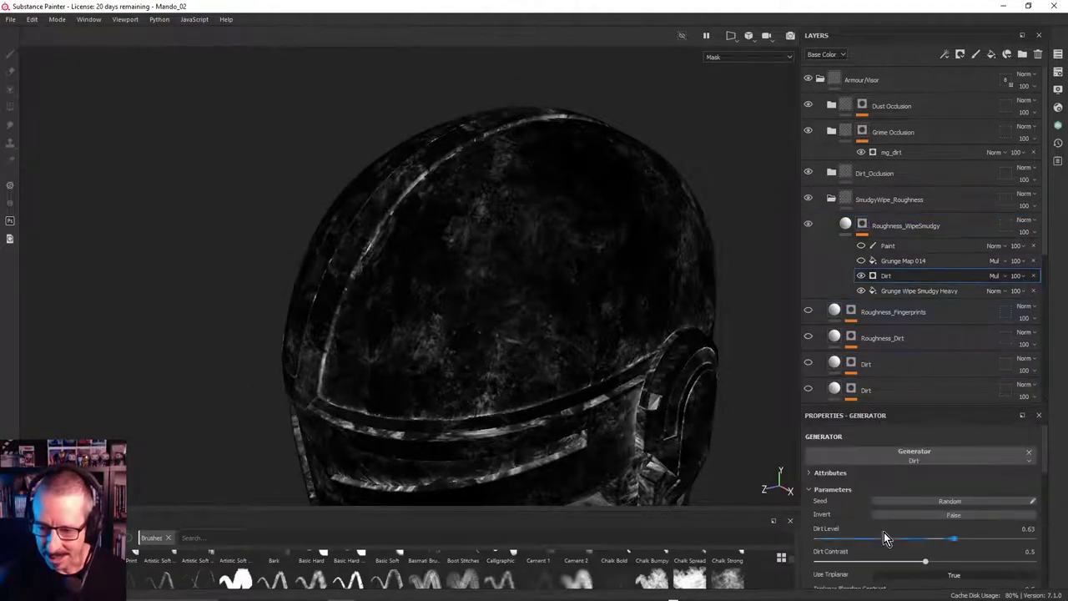
mouse_move(954, 539)
left_mouse_down()
mouse_move(870, 540)
mouse_move(940, 539)
left_mouse_up()
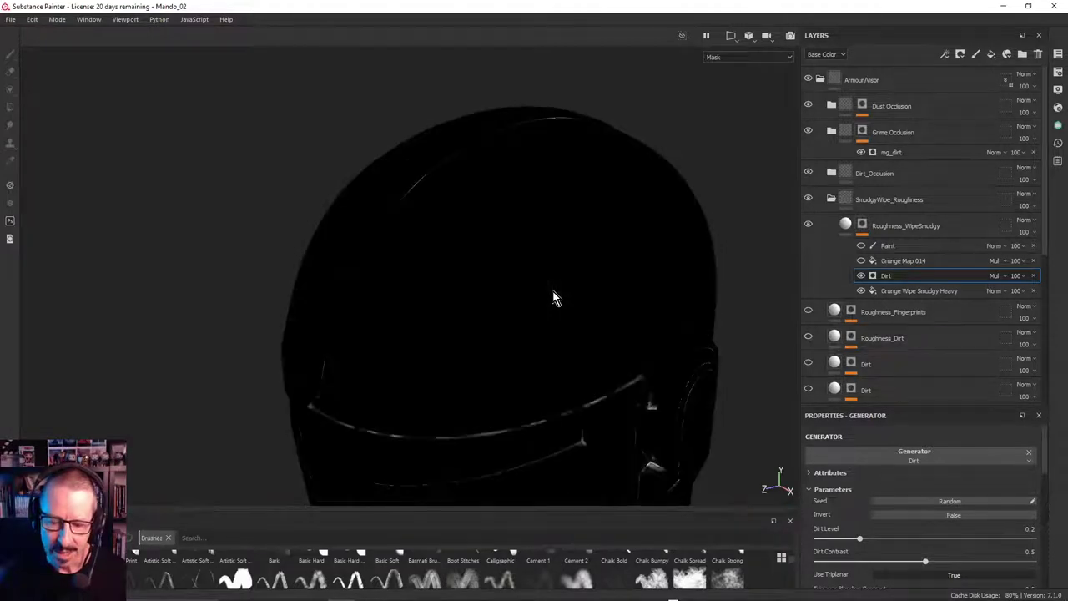
key("ctrl+z")
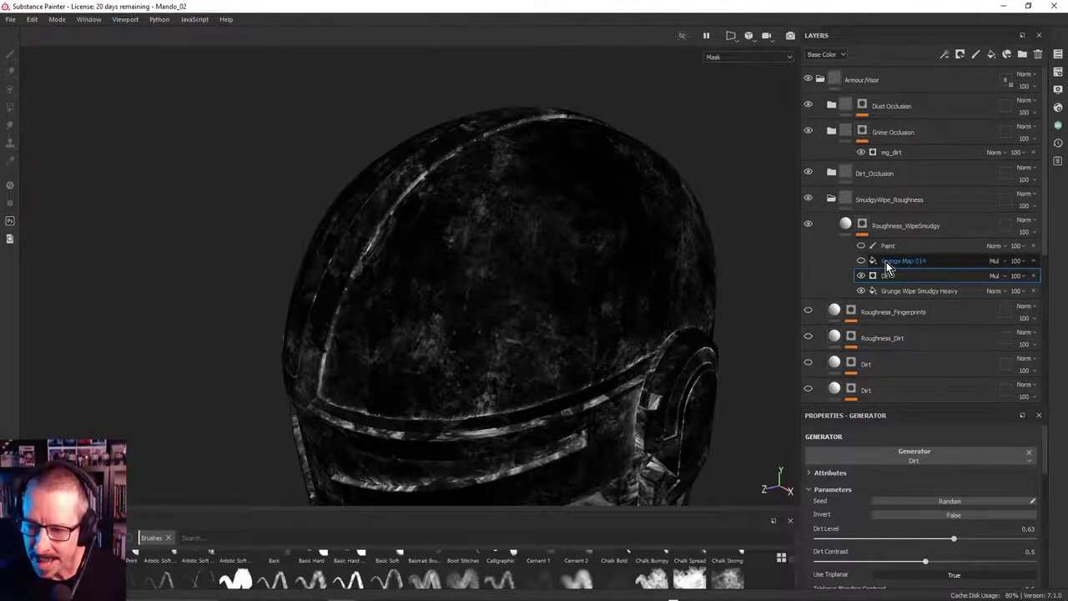
Make the mask's Grunge Map 014 and Paint effects visible again and examine the combined mask on the helmet
left_click(861, 261)
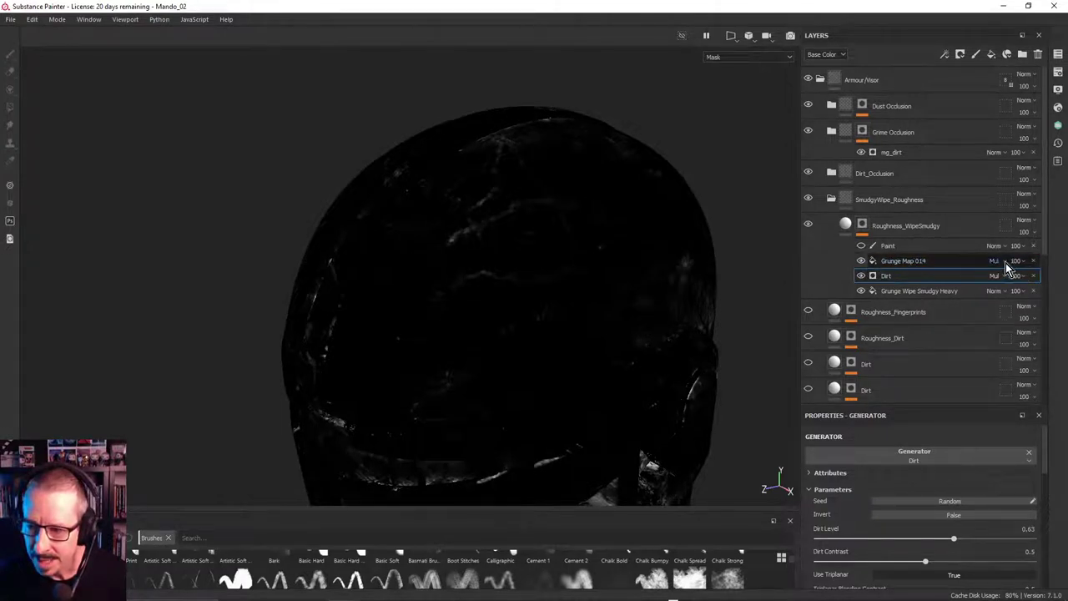
left_click(863, 245)
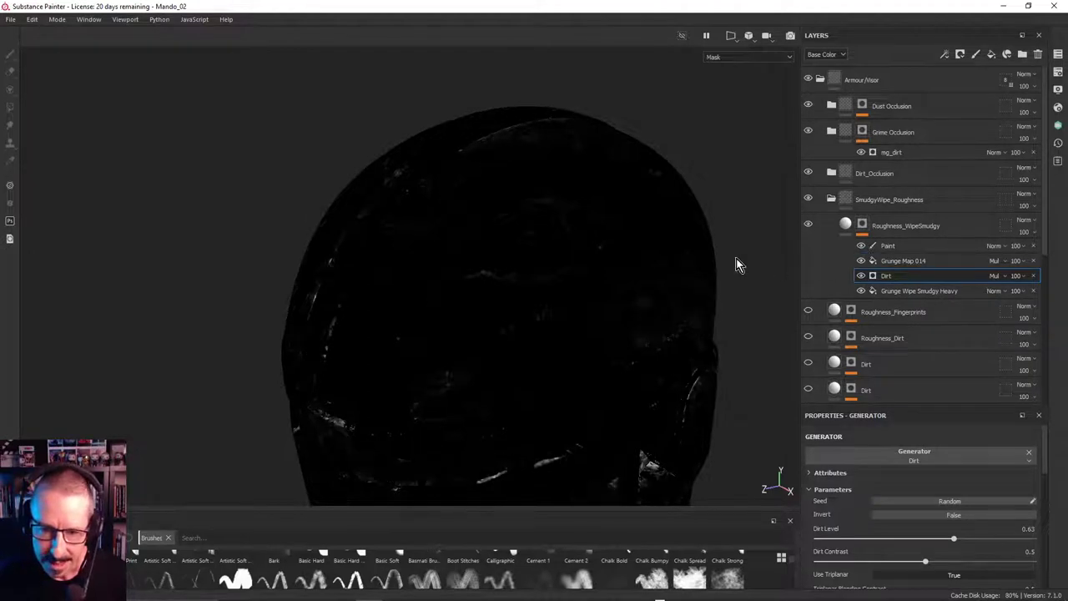
mouse_move(737, 258)
left_mouse_down("alt")
mouse_move(578, 270)
mouse_move(528, 181)
mouse_move(526, 197)
left_mouse_up("alt")
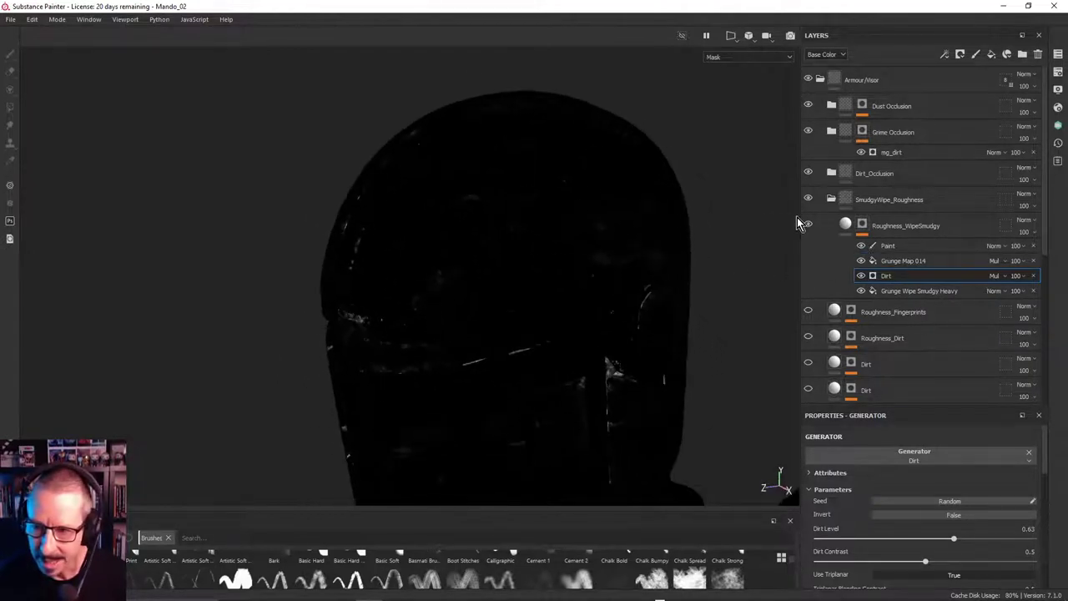
Compare the Roughness_WipeSmudgy mask on the helmet with and without its Paint effect, leaving the effect visible
left_click(864, 227)
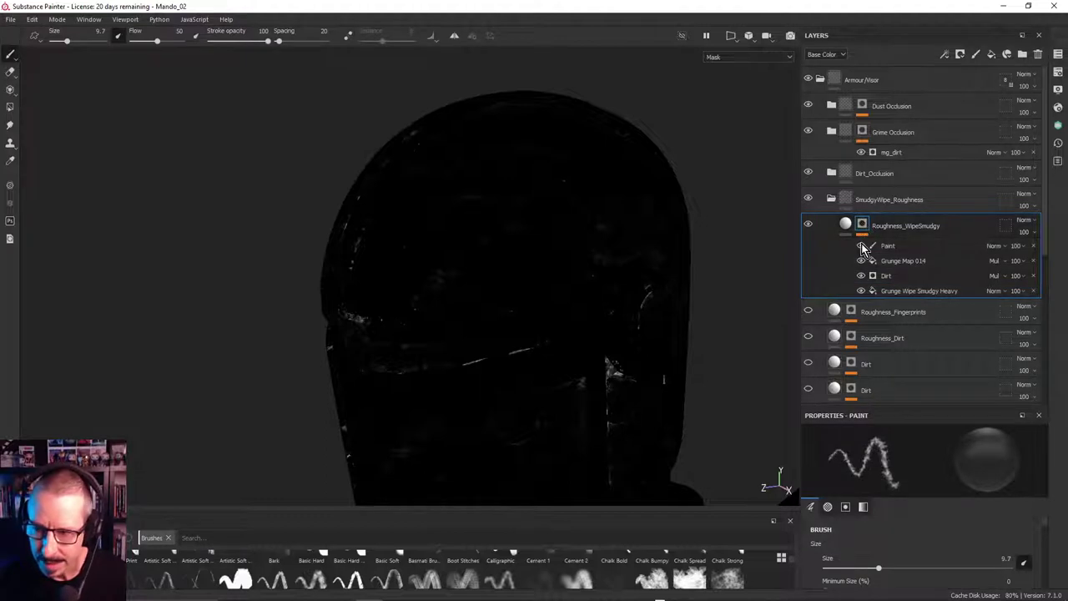
left_click(862, 246)
left_click(862, 247)
left_click(863, 246)
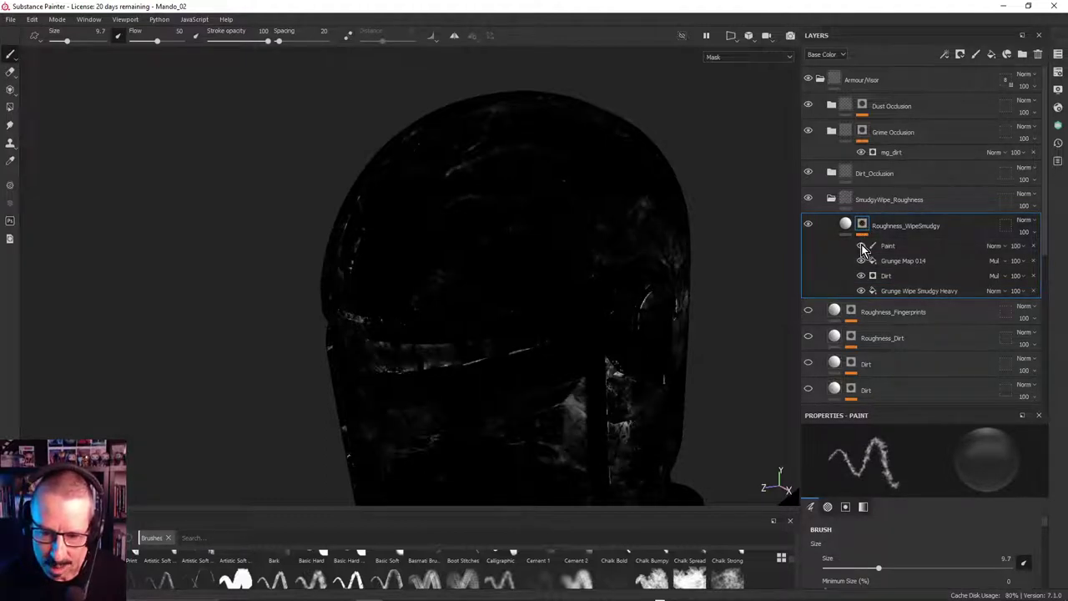
left_click(862, 246)
left_click(862, 246)
left_click(863, 247)
left_click(862, 246)
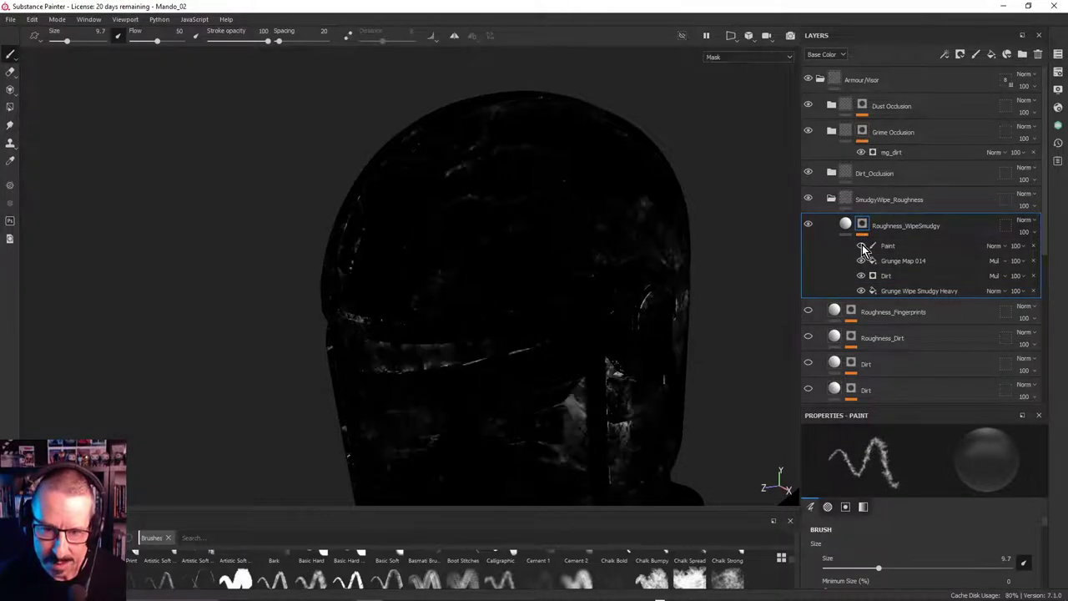
left_click(862, 246)
Collapse the SmudgyWipe_Roughness folder and examine the helmet's dome in the material view from several angles
left_click(833, 201)
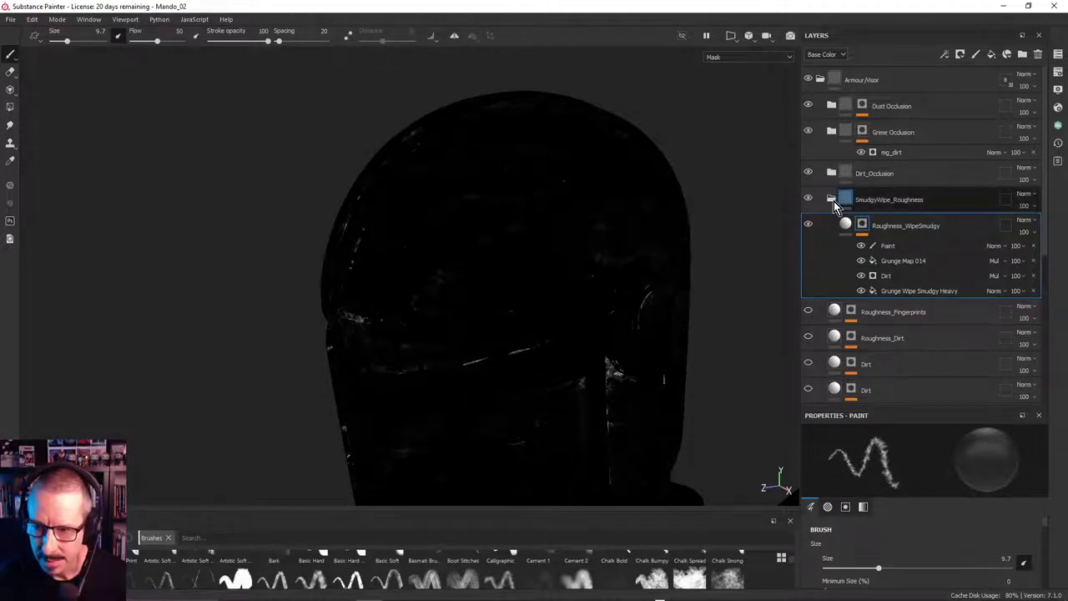
mouse_move(441, 291)
left_mouse_down("alt")
mouse_move(427, 290)
mouse_move(443, 276)
left_mouse_up("alt")
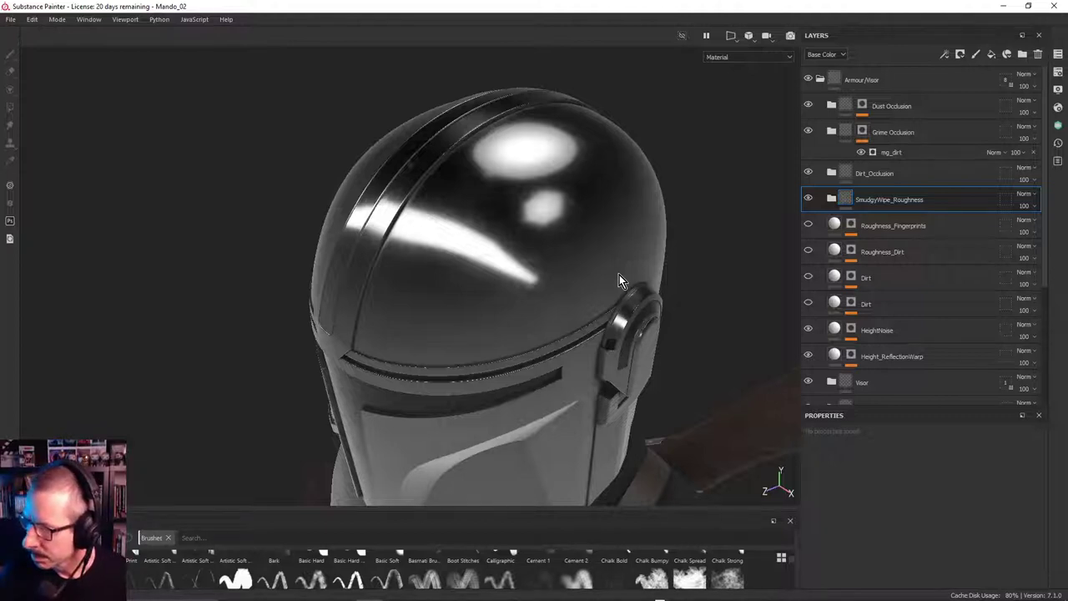
left_click_drag(453, 241, 585, 251, "alt")
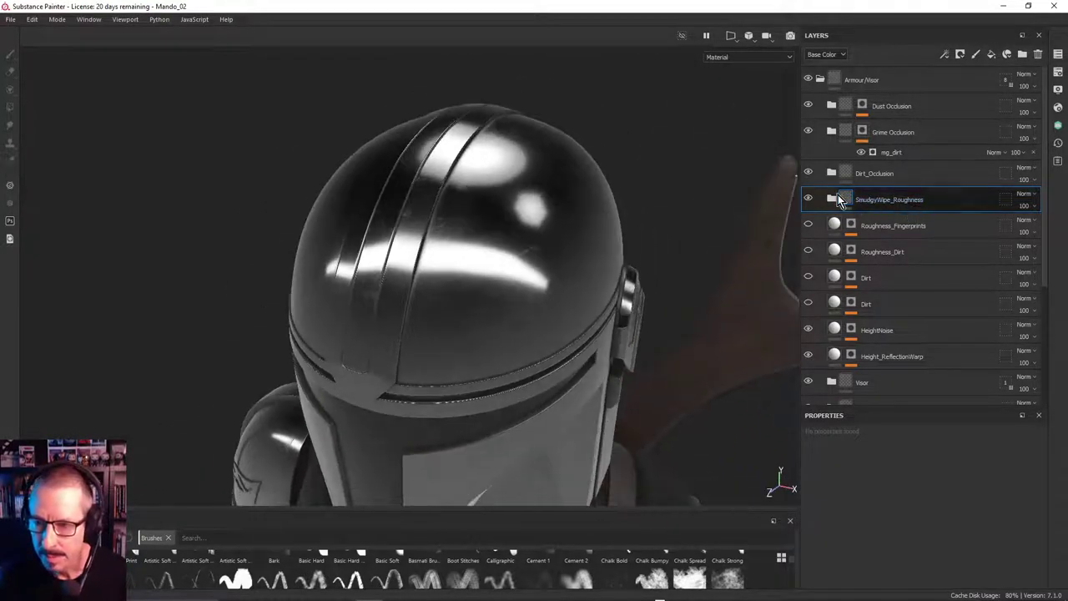
Turn on the Roughness_Fingerprints layer and display its mask alone in the viewport
left_click(808, 225)
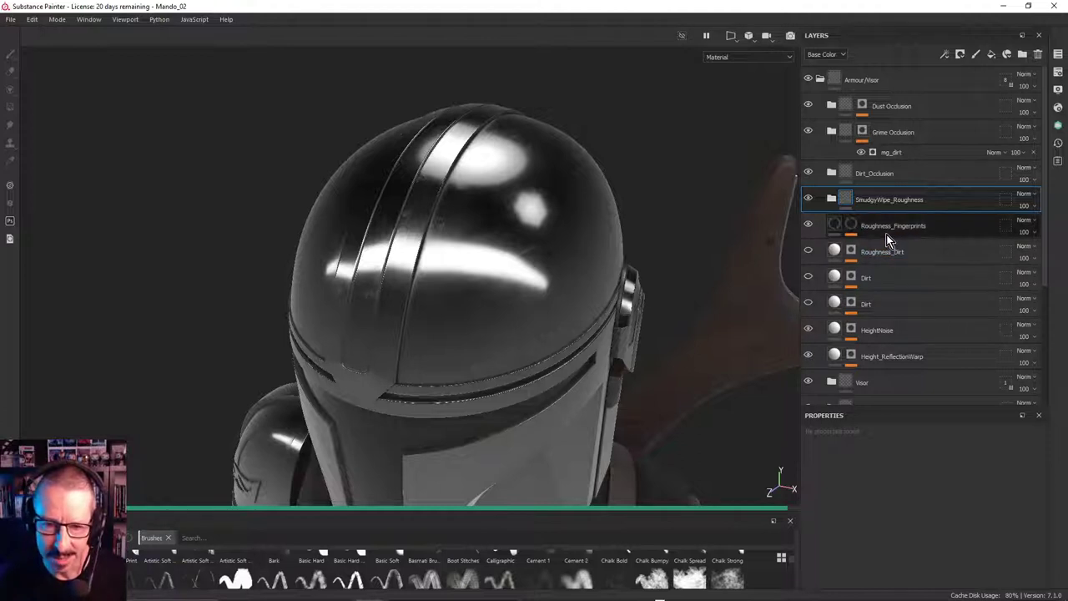
left_click(860, 228)
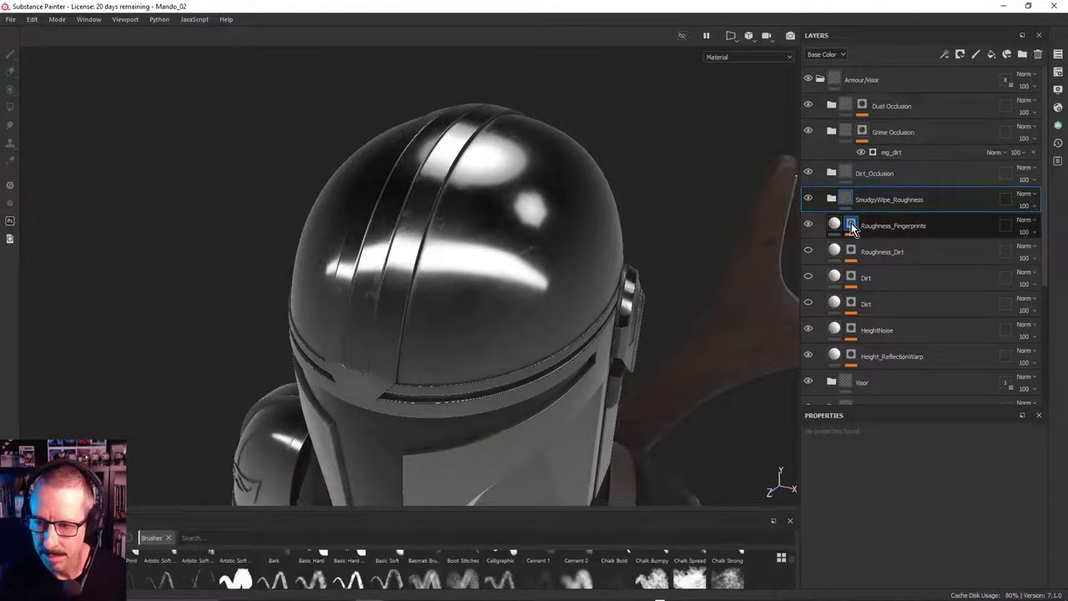
left_click(852, 225)
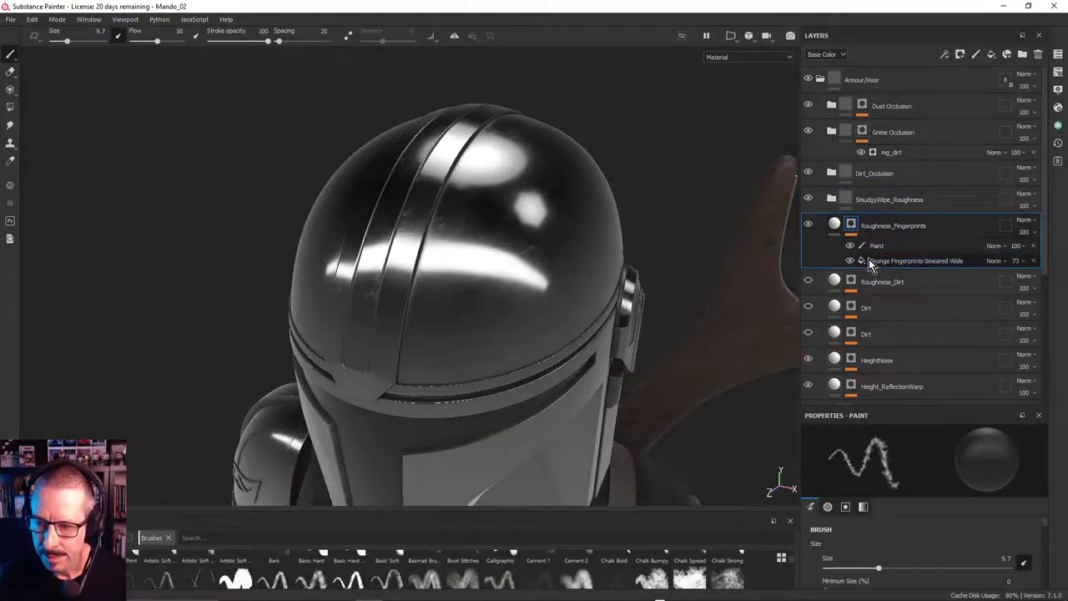
key("m")
mouse_move(734, 240)
left_mouse_down("alt")
mouse_move(530, 222)
mouse_move(476, 174)
mouse_move(332, 167)
left_mouse_up("alt")
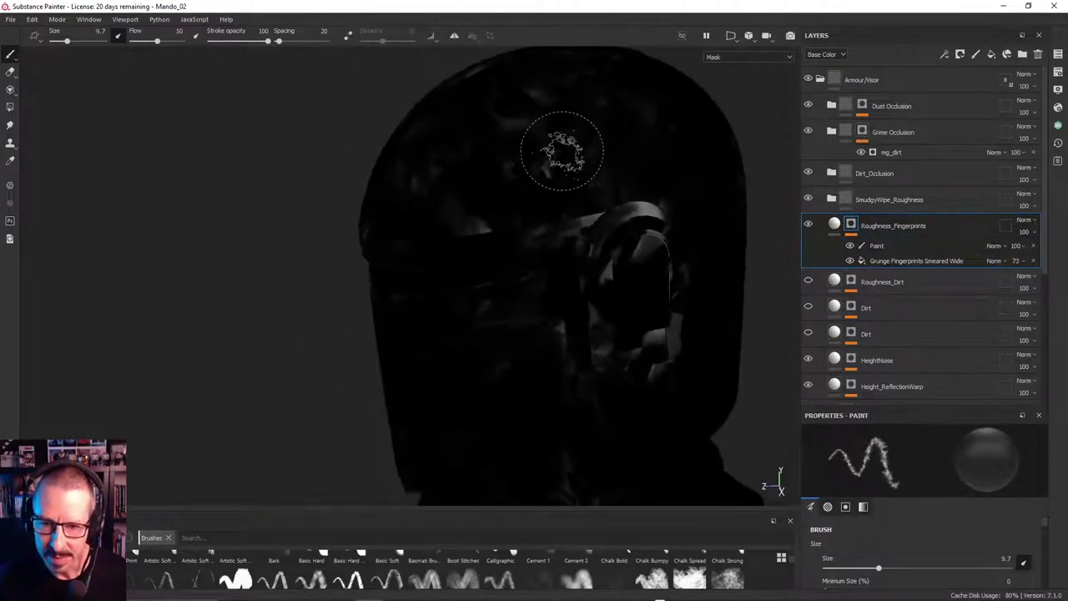
Select the Paint effect in the Roughness_Fingerprints mask and examine the smudge pattern around the helmet
left_click(881, 246)
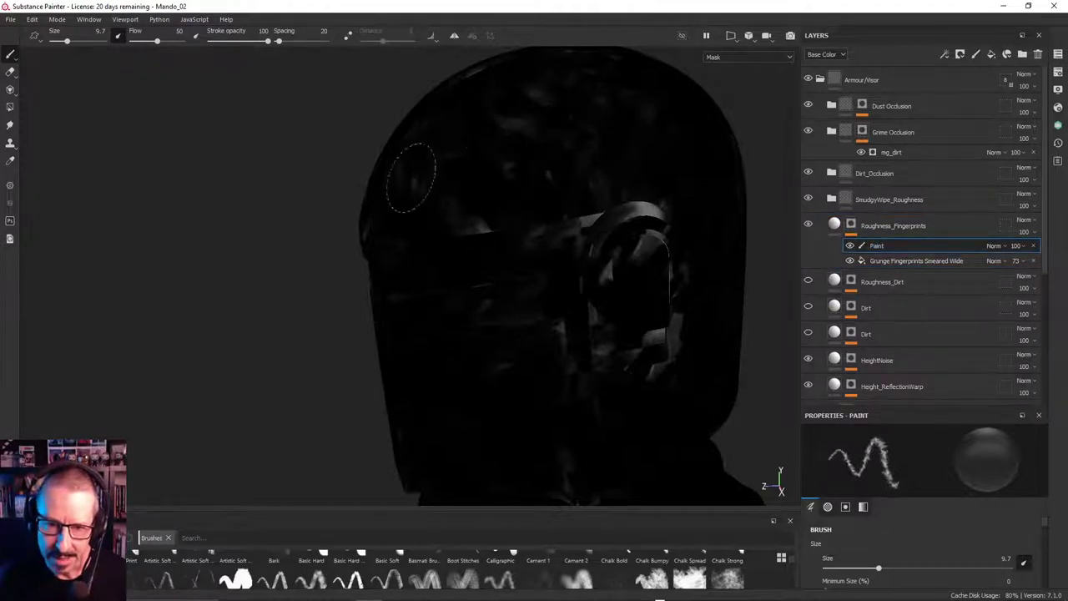
mouse_move(632, 179)
left_mouse_down("alt")
mouse_move(537, 203)
mouse_move(577, 195)
left_mouse_up("alt")
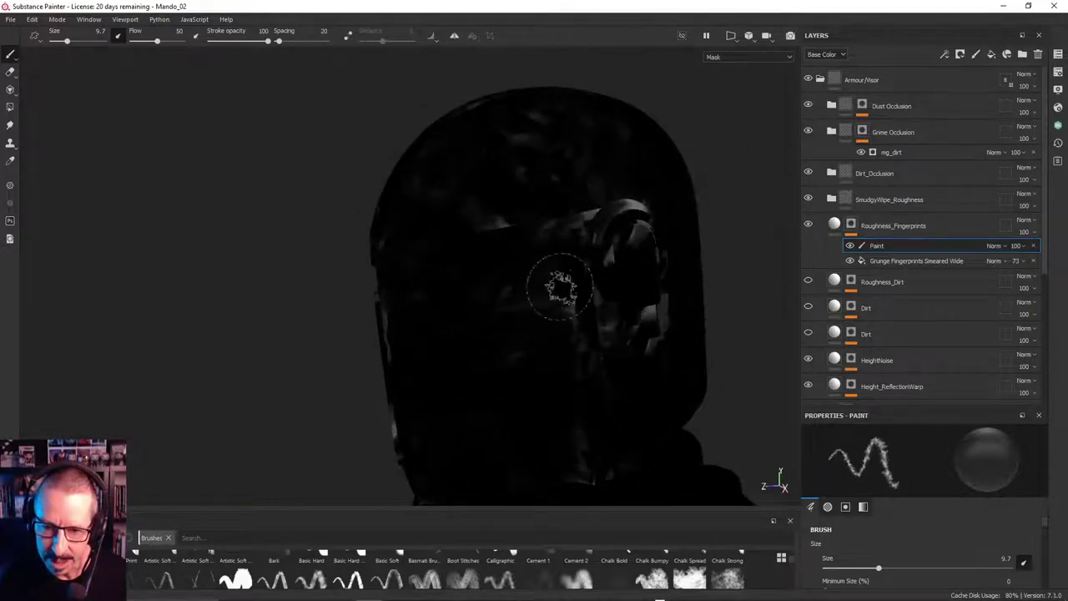
mouse_move(553, 291)
left_mouse_down("alt")
mouse_move(622, 310)
mouse_move(614, 273)
mouse_move(632, 234)
mouse_move(613, 276)
left_mouse_up("alt")
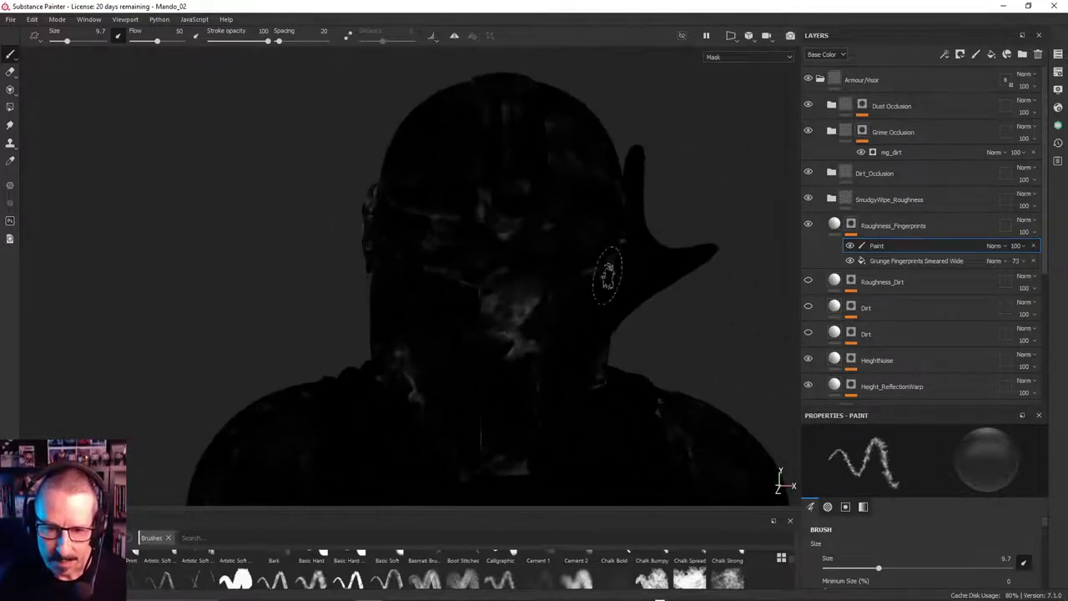
mouse_move(551, 330)
left_mouse_down("alt")
mouse_move(537, 291)
mouse_move(539, 186)
left_mouse_up("alt")
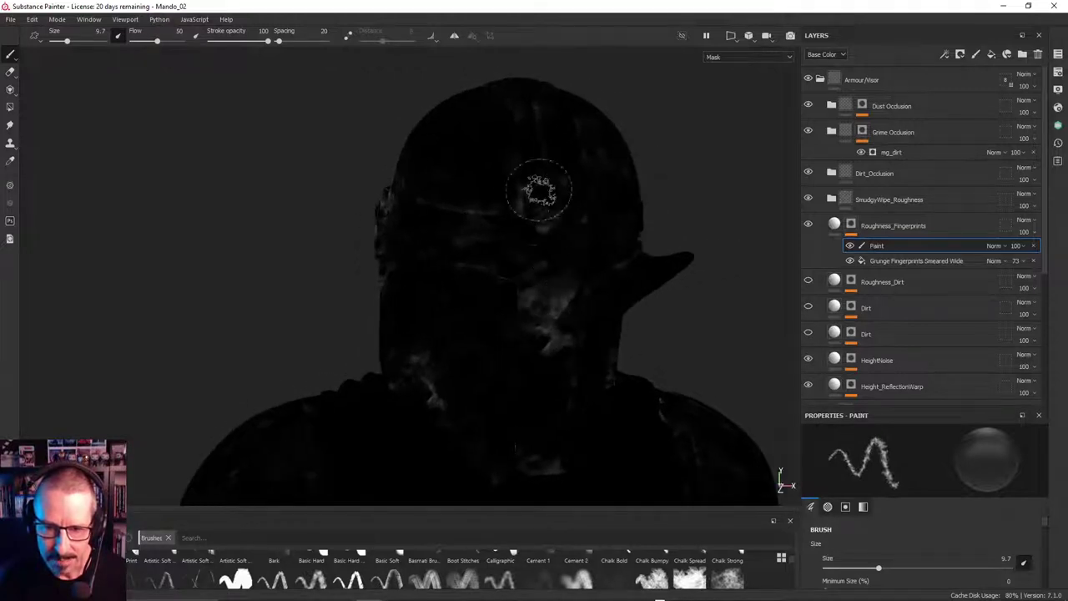
mouse_move(472, 190)
left_mouse_down("alt")
mouse_move(601, 203)
mouse_move(509, 305)
mouse_move(506, 209)
mouse_move(476, 279)
mouse_move(411, 253)
left_mouse_up("alt")
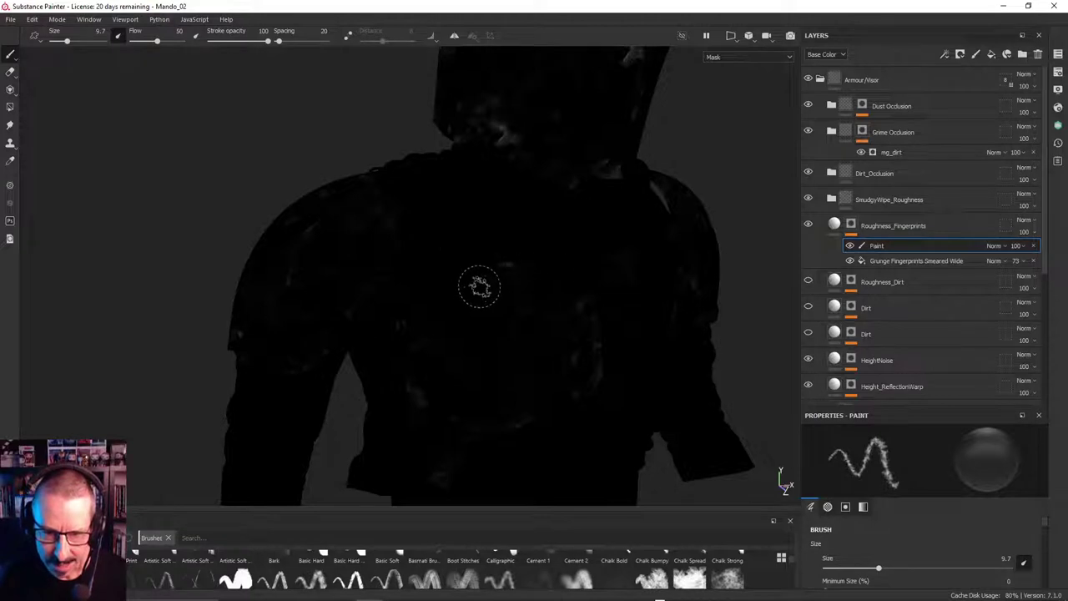
Set the brush size to 15.14 and examine the fingerprint mask across the torso, shoulders, back and helmet ear piece
right_click_drag(486, 286, 504, 287, "ctrl")
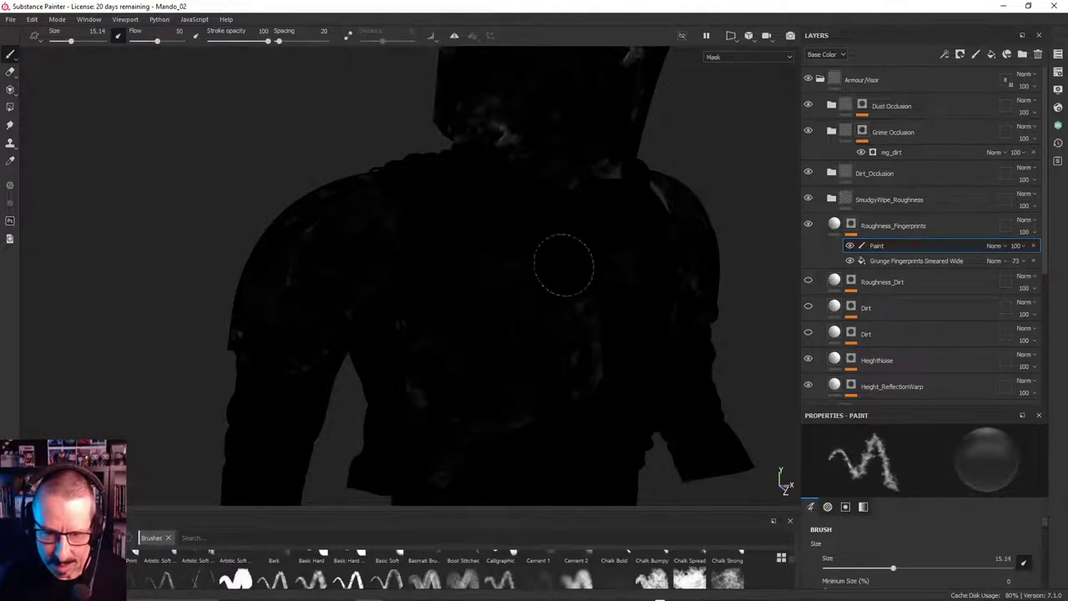
mouse_move(541, 329)
left_mouse_down("alt")
mouse_move(502, 264)
mouse_move(393, 333)
left_mouse_up("alt")
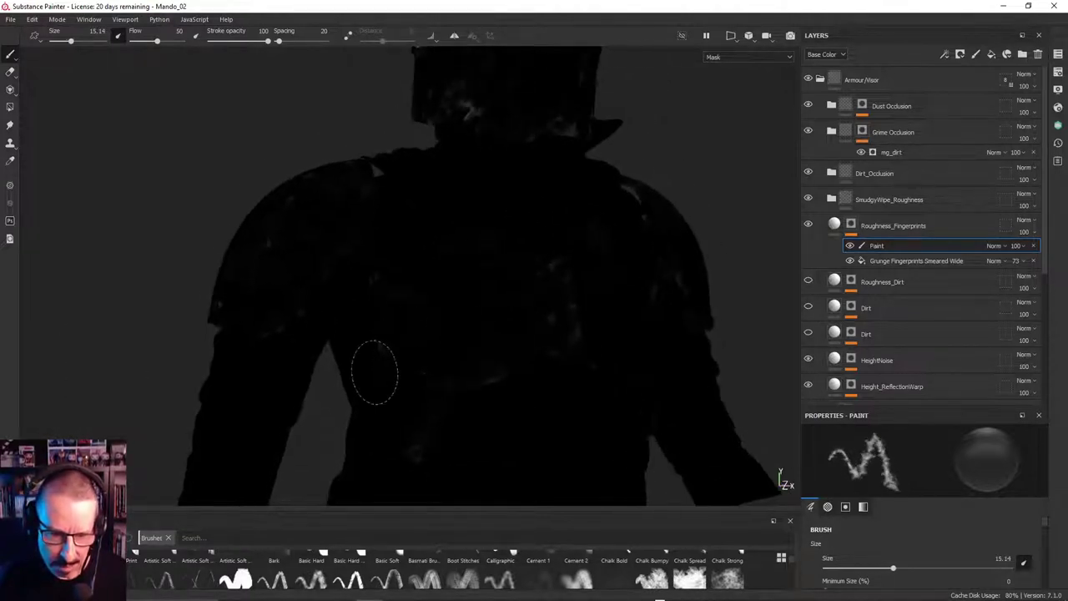
mouse_move(375, 374)
left_mouse_down("alt")
mouse_move(493, 327)
mouse_move(416, 308)
left_mouse_up("alt")
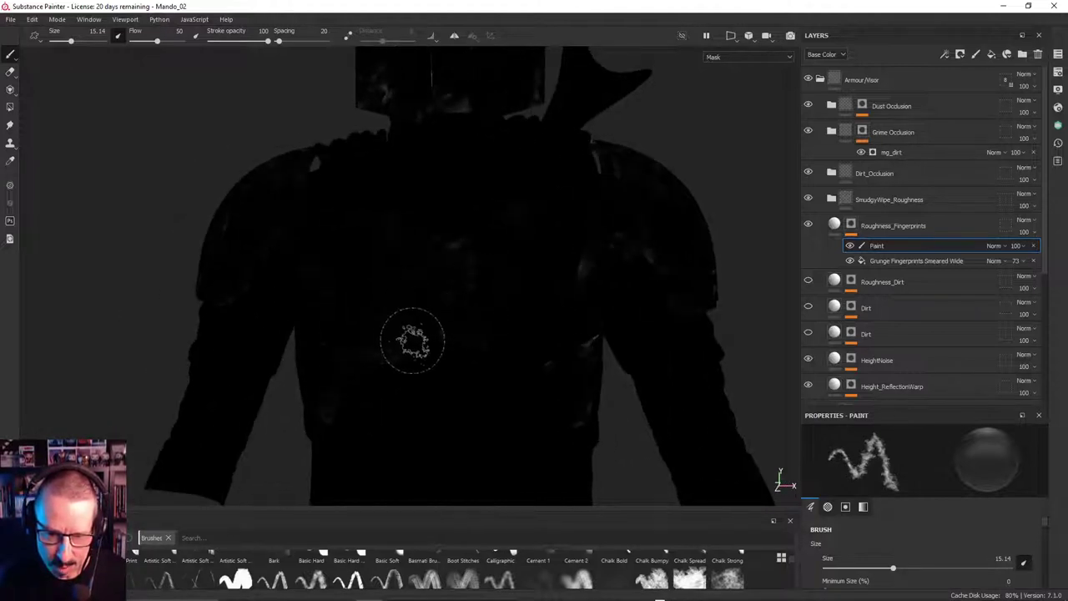
mouse_move(317, 370)
left_mouse_down("alt")
mouse_move(505, 289)
mouse_move(470, 255)
left_mouse_up("alt")
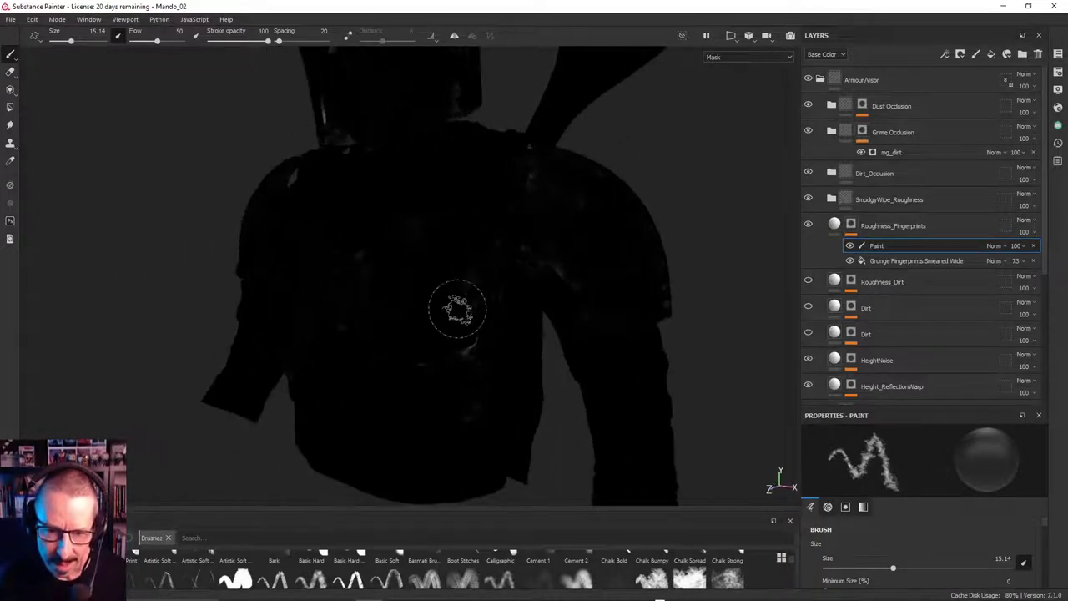
left_click_drag(493, 358, 485, 358, "alt")
mouse_move(454, 434)
left_mouse_down("alt")
mouse_move(501, 351)
mouse_move(509, 293)
mouse_move(293, 282)
mouse_move(425, 389)
mouse_move(386, 298)
mouse_move(346, 277)
mouse_move(301, 287)
mouse_move(476, 282)
mouse_move(503, 293)
left_mouse_up("alt")
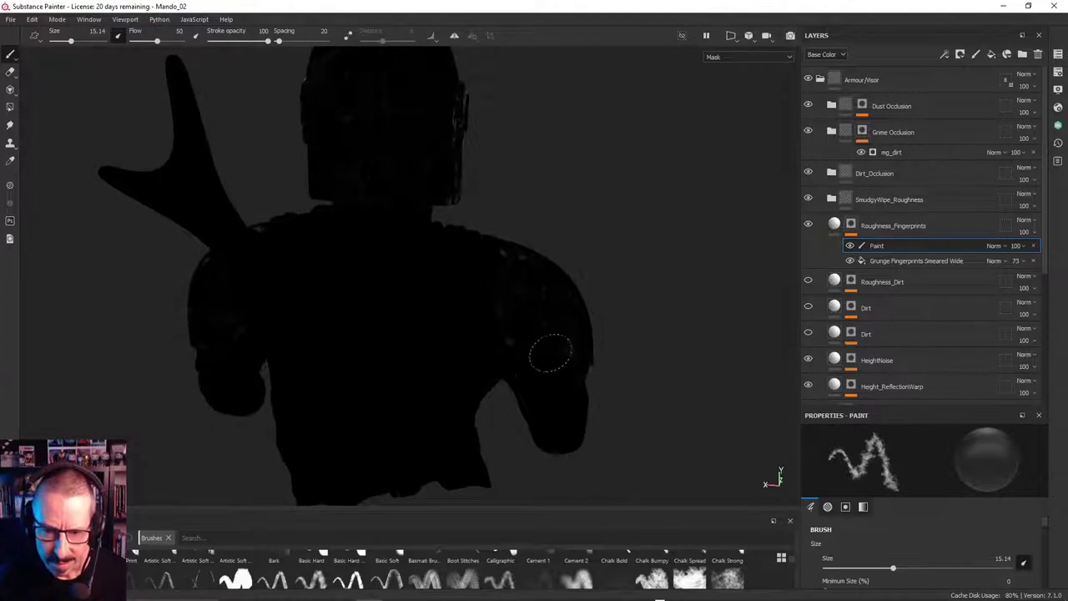
mouse_move(550, 354)
left_mouse_down("alt")
mouse_move(431, 298)
mouse_move(501, 231)
mouse_move(494, 270)
mouse_move(534, 279)
mouse_move(420, 258)
left_mouse_up("alt")
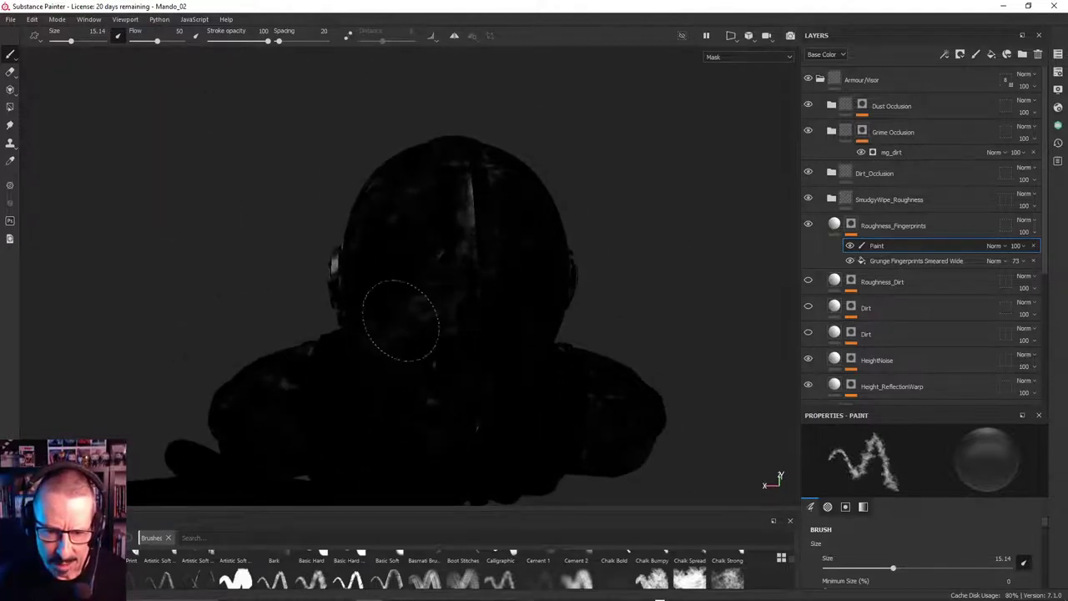
mouse_move(464, 210)
left_mouse_down("alt")
mouse_move(530, 229)
mouse_move(398, 254)
mouse_move(529, 210)
mouse_move(471, 288)
left_mouse_up("alt")
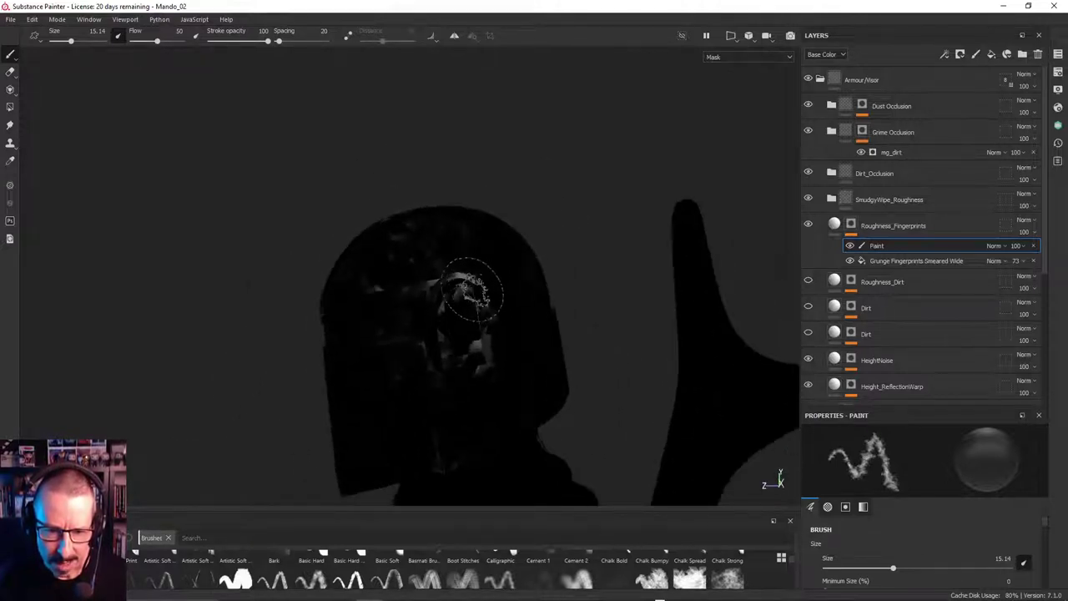
scroll(472, 288, "up", 3)
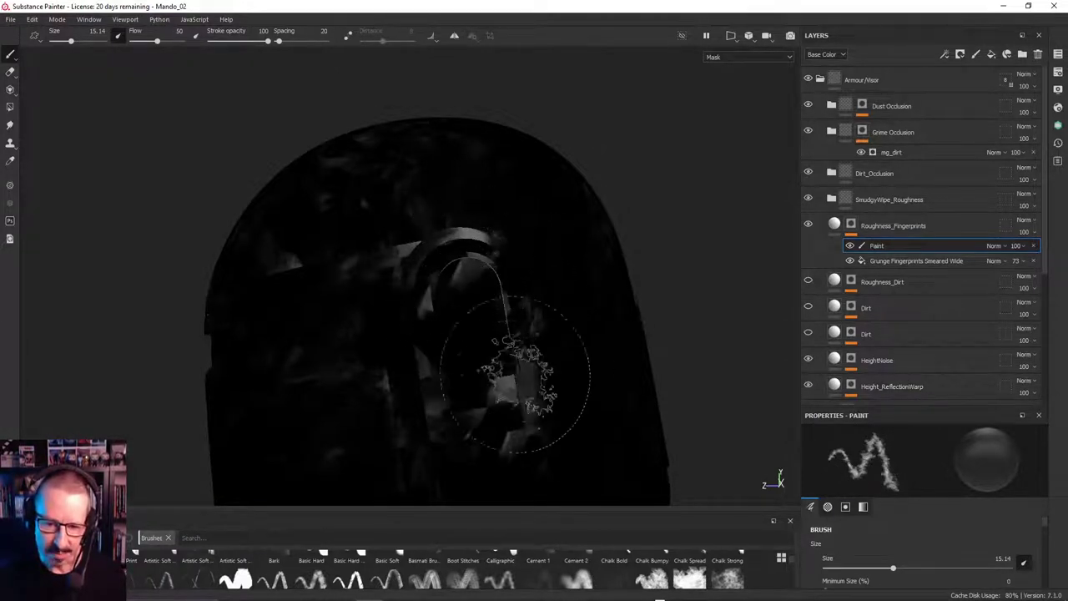
left_click_drag(553, 245, 517, 275, "alt")
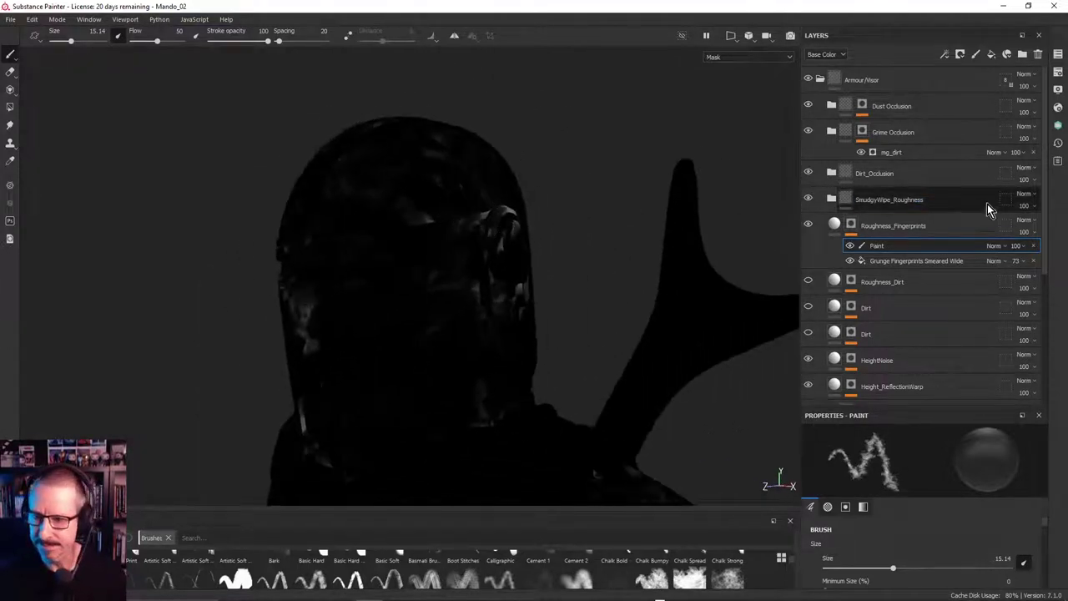
Select the Roughness_Fingerprints fill, return to the material view and examine the smudges on the helmet's dome and ear piece
left_click(854, 230)
left_click(834, 225)
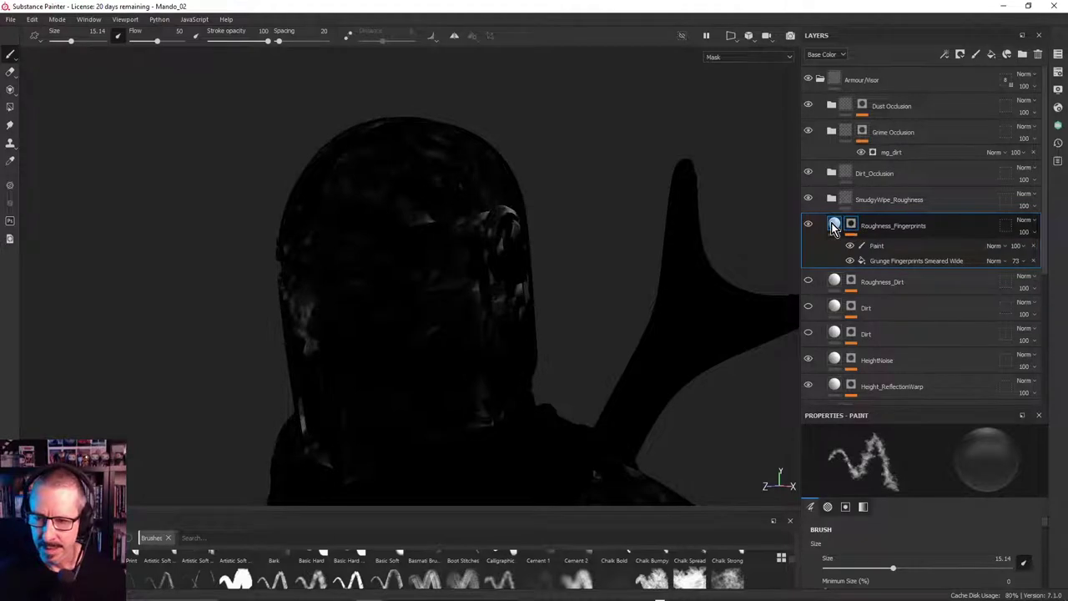
left_click(833, 226)
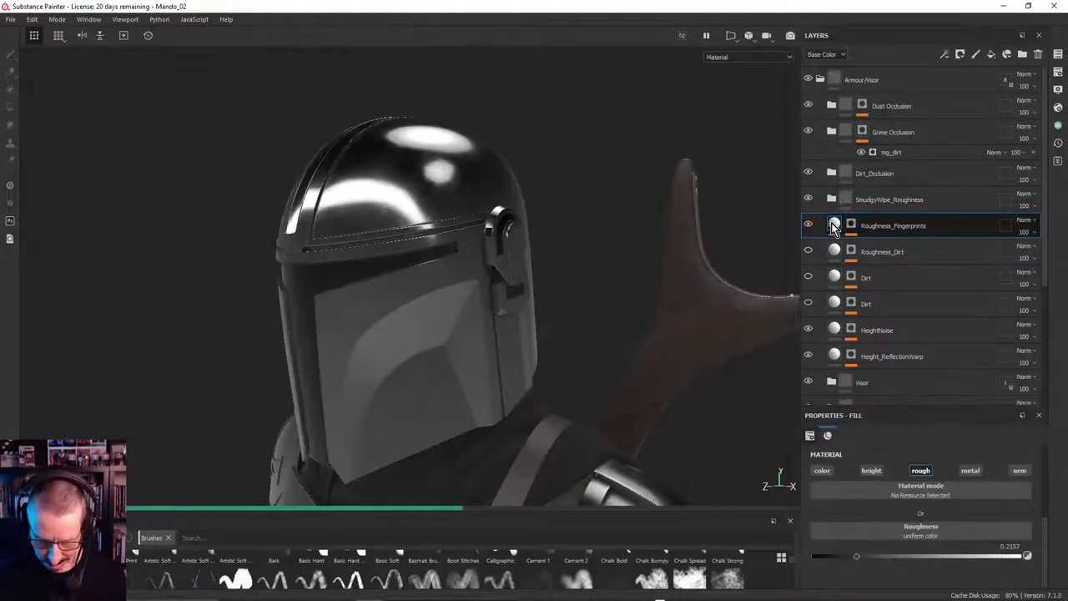
key("m")
right_click_drag(453, 243, 889, 251, "alt")
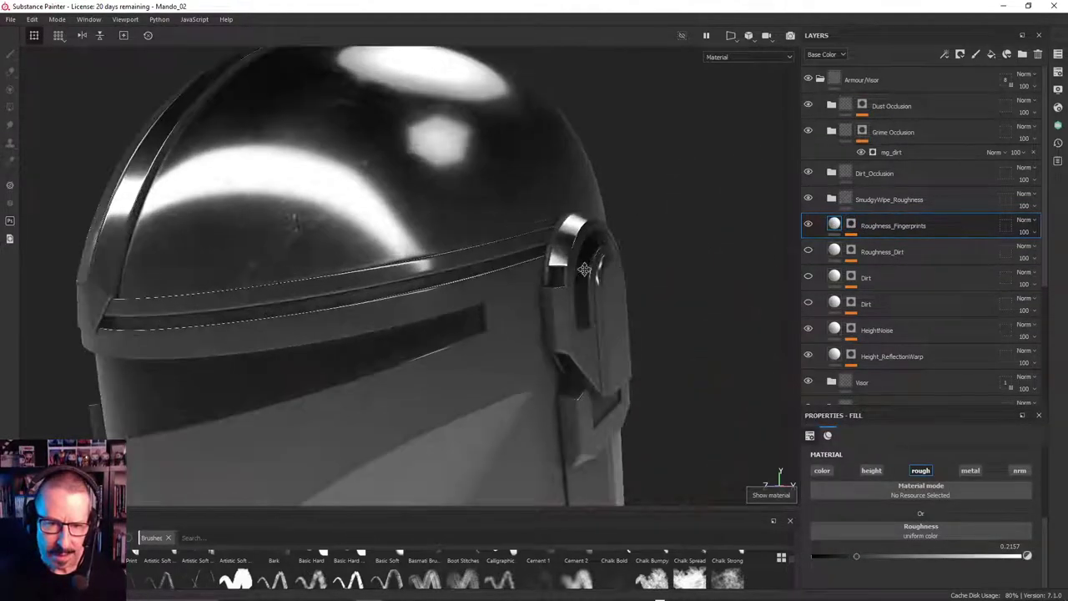
middle_click_drag(517, 226, 505, 359, "alt")
left_click_drag(505, 359, 434, 276, "alt")
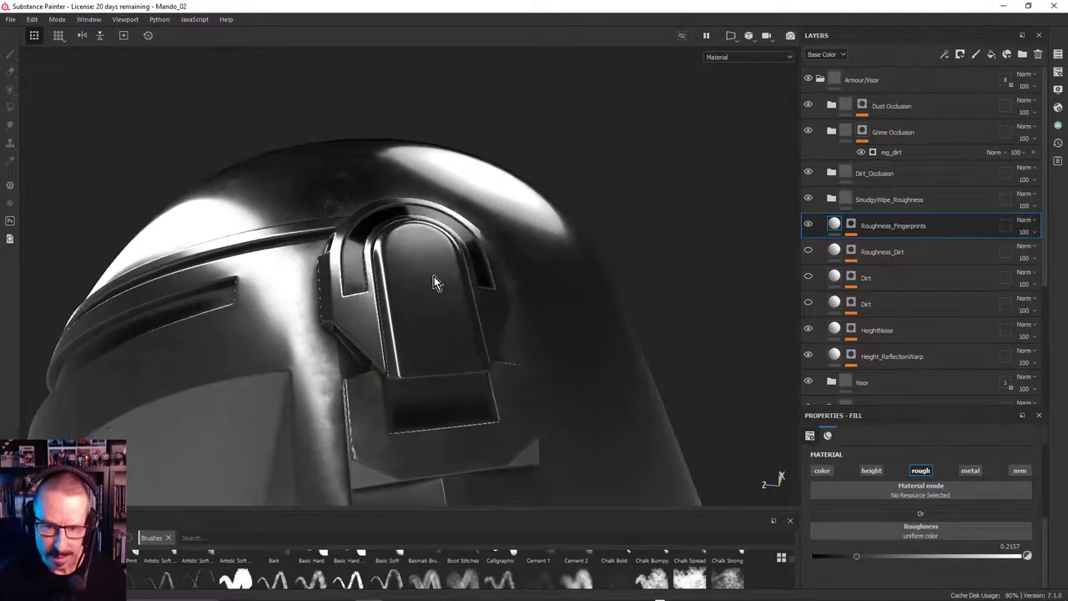
Toggle the Roughness_Fingerprints layer's visibility to compare its effect on the helmet's ear piece up close
left_click(807, 225)
left_click_drag(437, 381, 455, 294, "alt")
right_click_drag(455, 294, 710, 325, "alt")
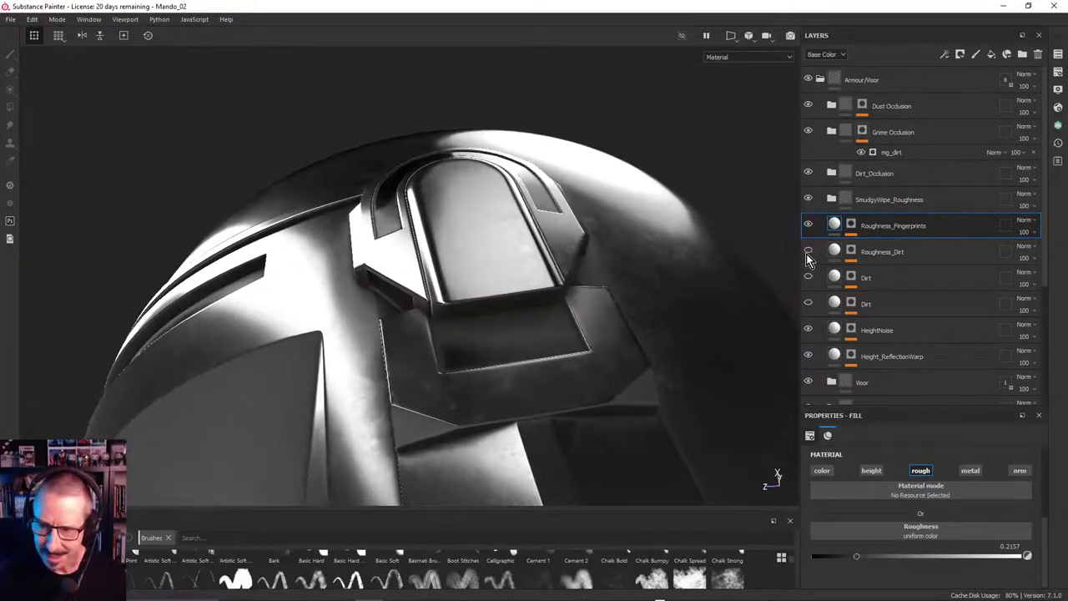
left_click(808, 225)
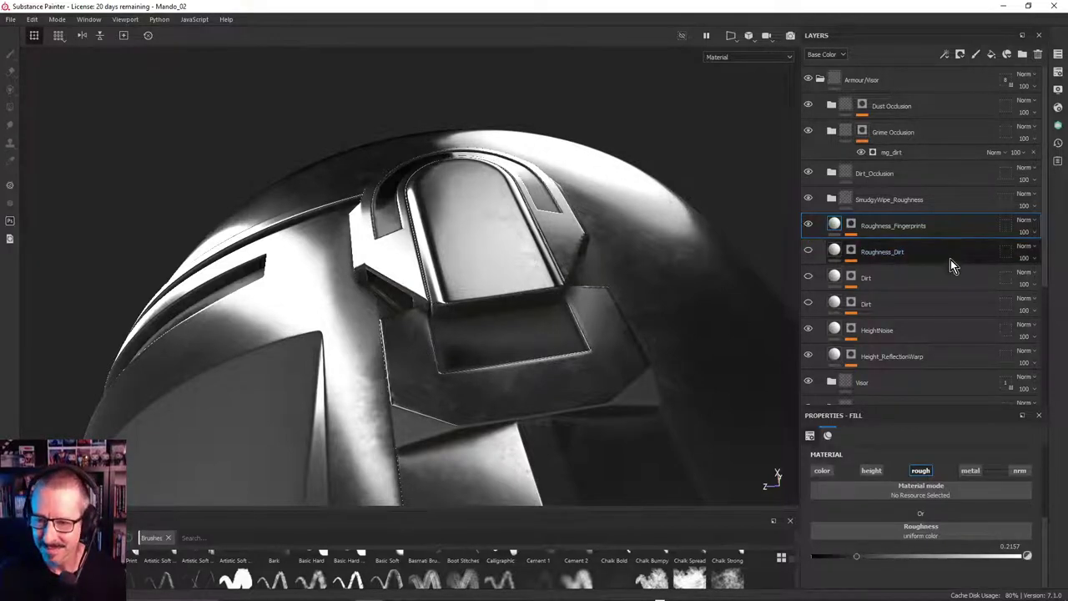
Turn on the Roughness_Dirt layer and check its effect in the reflections on the helmet's dome
left_click(834, 252)
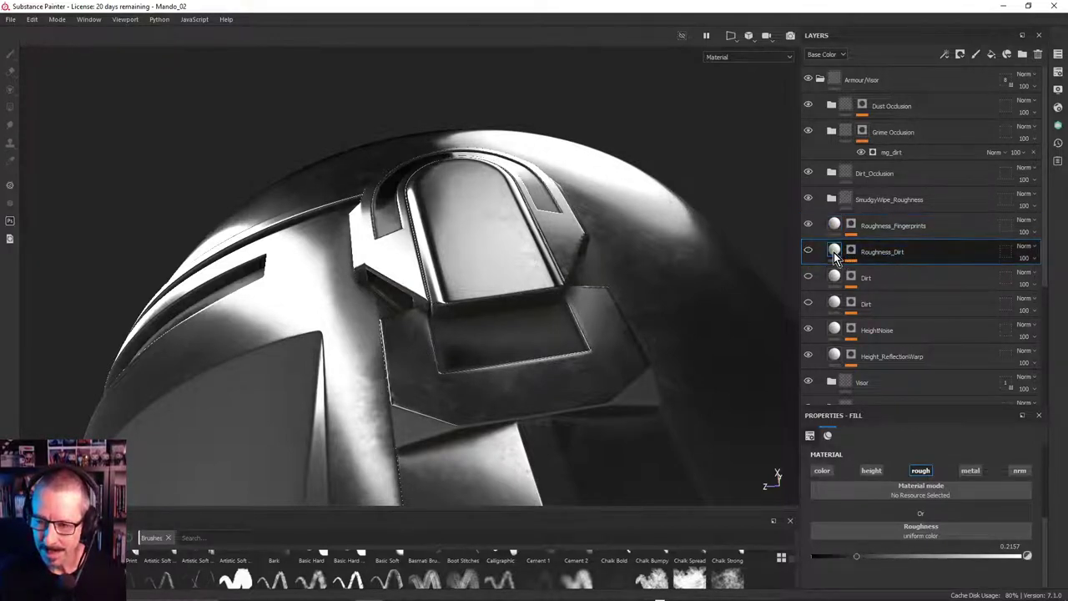
mouse_move(834, 252)
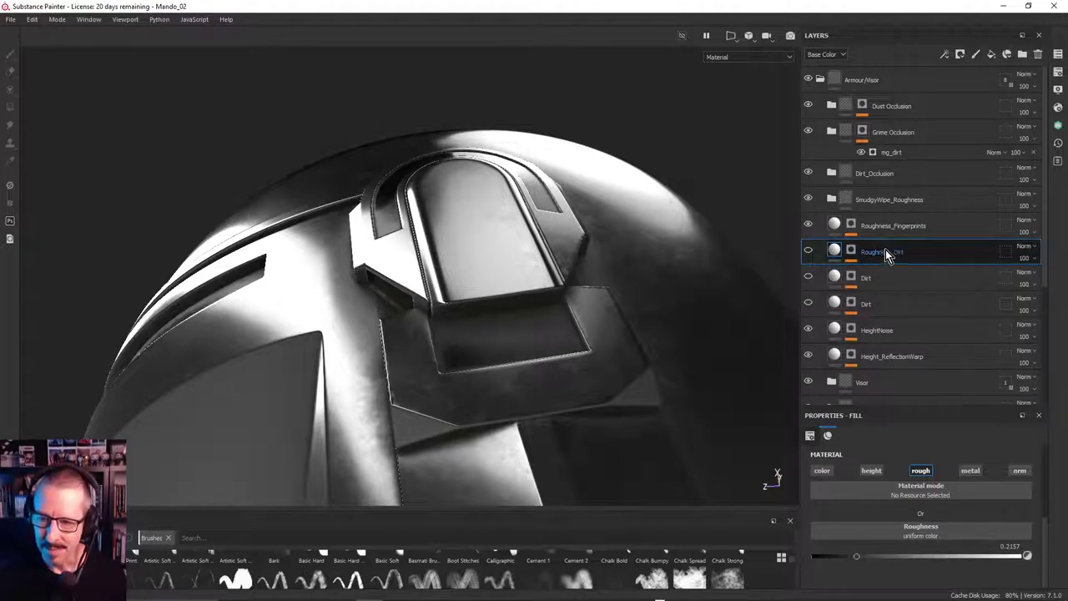
left_click(808, 251)
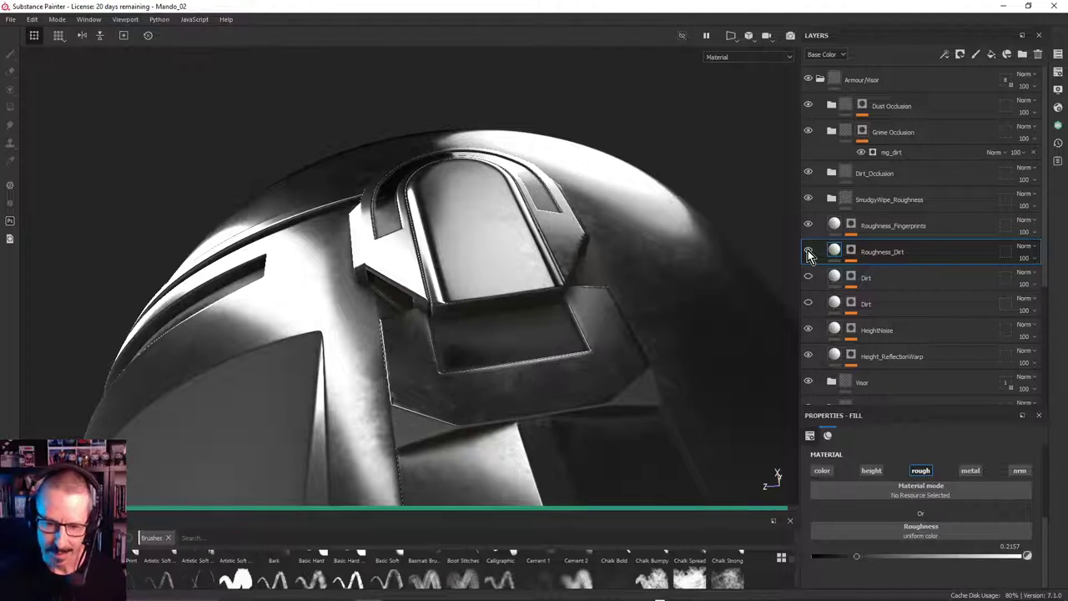
left_click_drag(615, 291, 498, 266, "alt")
scroll(498, 260, "up", 2)
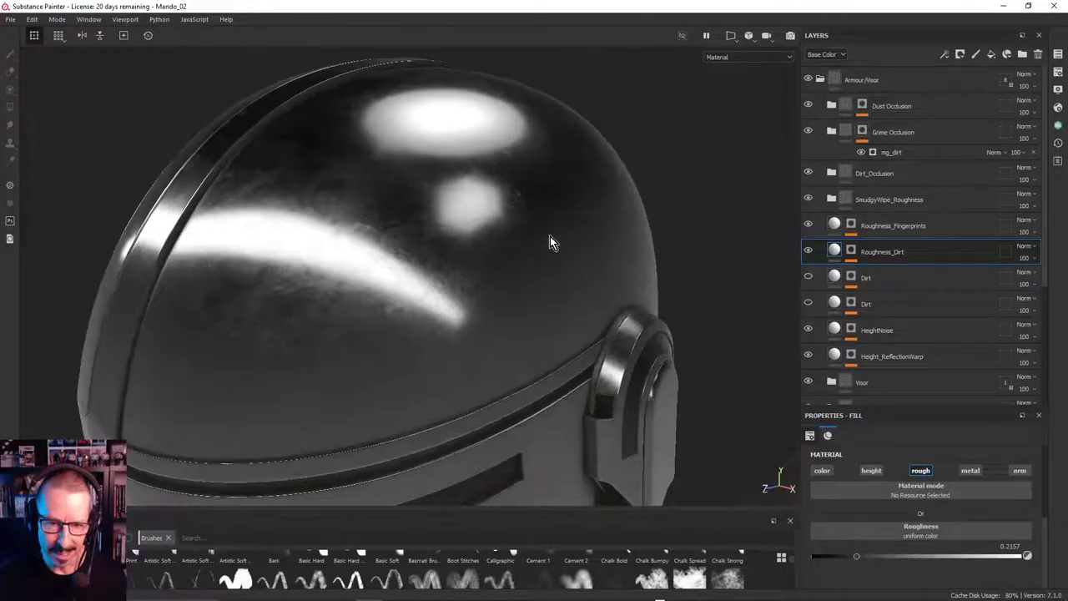
left_click_drag(550, 236, 585, 247, "alt")
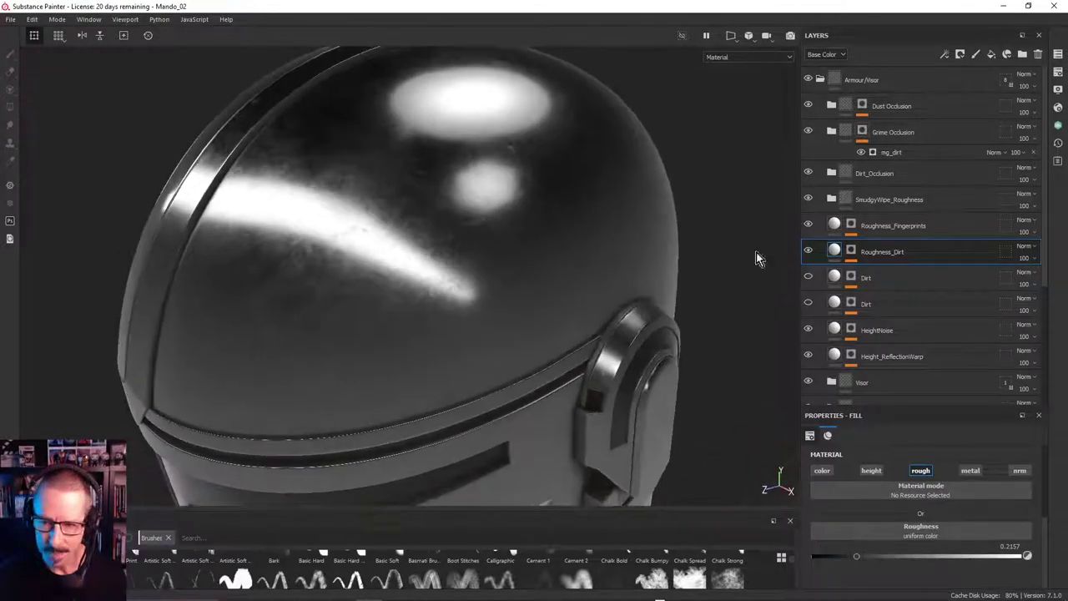
Inspect the Roughness_Dirt mask by itself on the helmet, then return to the material view with its fill selected
left_click(852, 249, "alt")
mouse_move(534, 242)
left_mouse_down("alt")
mouse_move(482, 193)
mouse_move(451, 251)
mouse_move(385, 255)
left_mouse_up("alt")
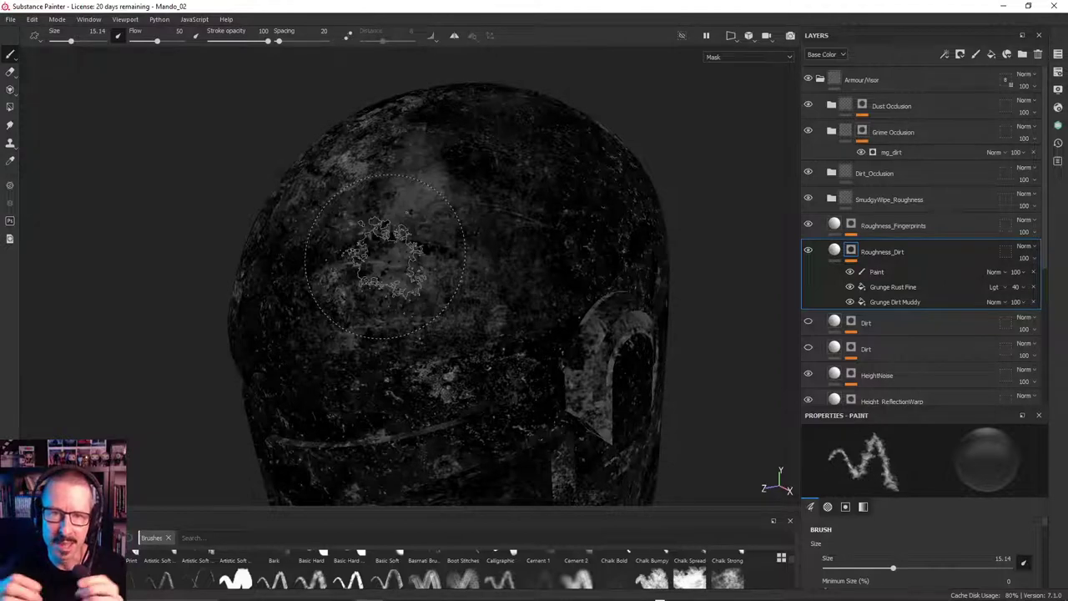
left_click(839, 249)
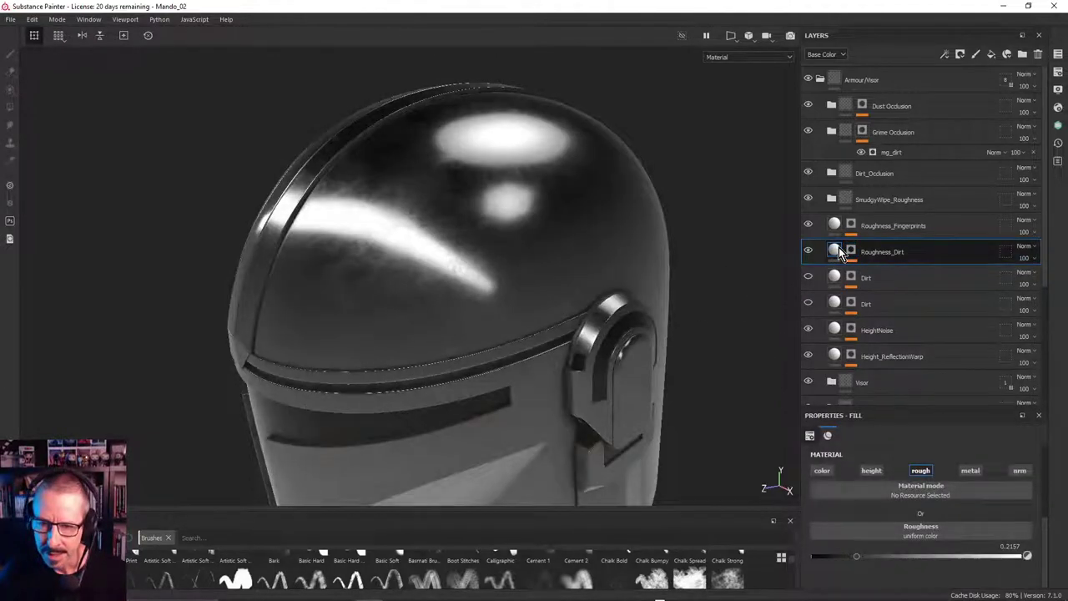
left_click_drag(483, 222, 531, 269, "alt")
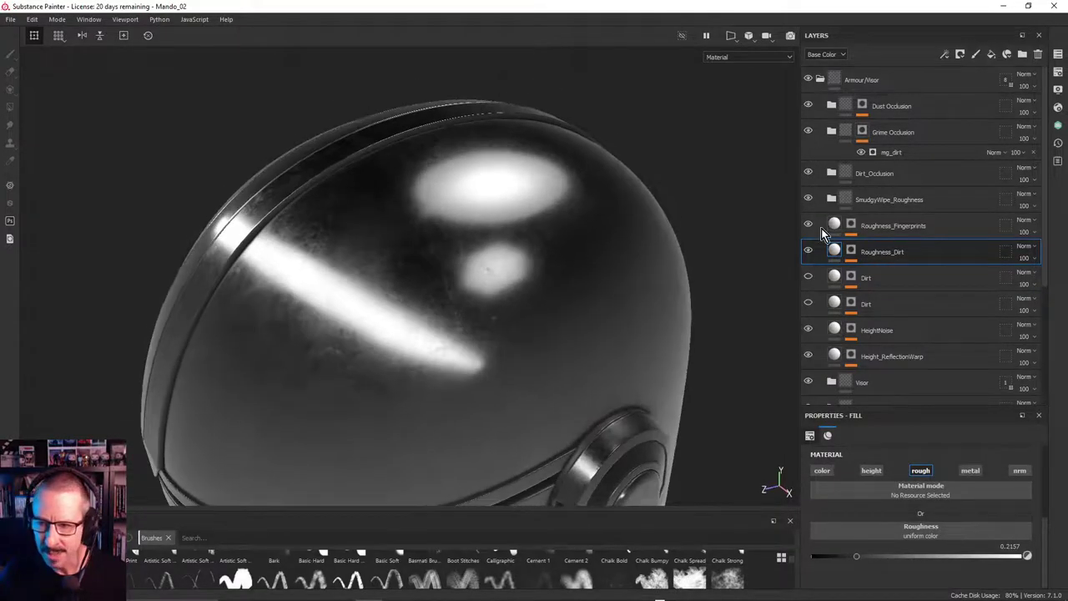
Check the SmudgyWipe_Roughness folder and examine the combined roughness layers in reflections across the helmet's dome and front
double_click(890, 199)
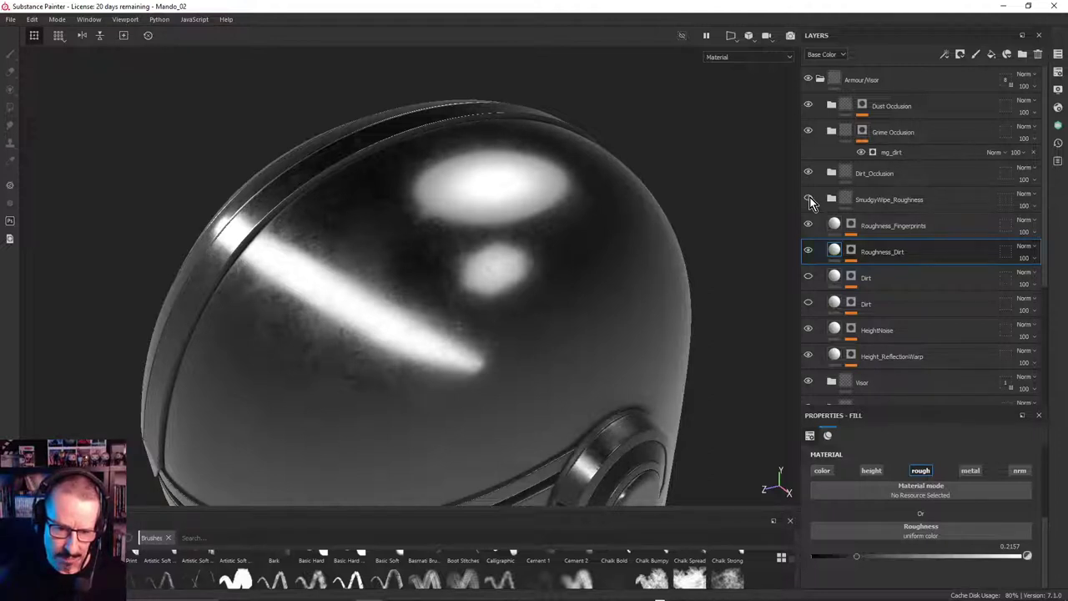
left_click_drag(539, 306, 532, 218, "alt")
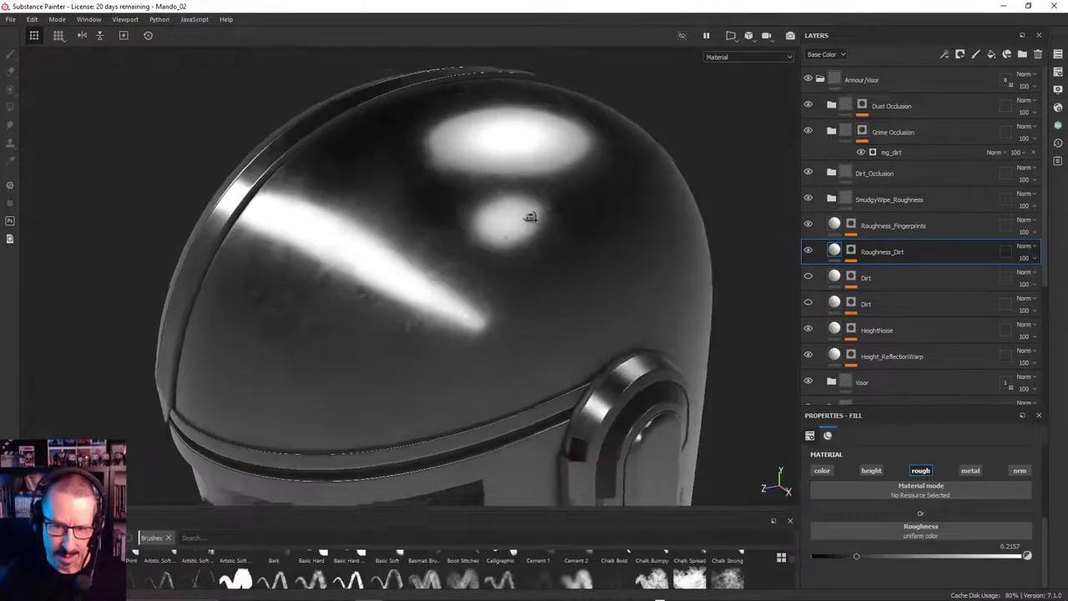
right_click_drag(532, 218, 735, 224, "alt")
left_click_drag(616, 224, 516, 179, "alt")
left_click_drag(409, 302, 450, 353, "alt")
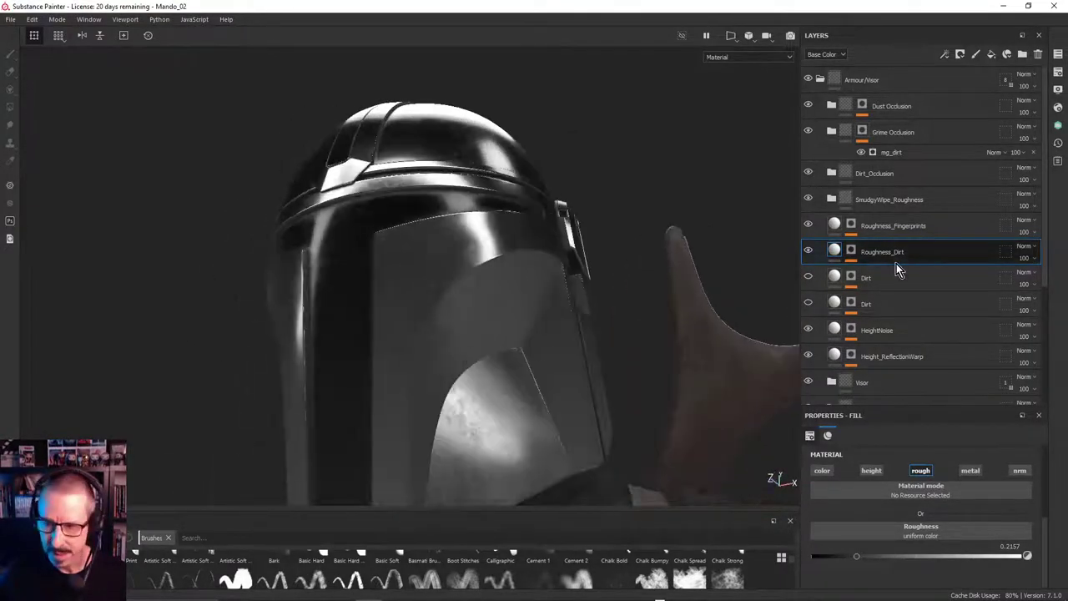
Isolate the Roughness_Dirt mask on the helmet, inspect it from the front and side, and save the project
left_click(851, 250, "alt")
mouse_move(450, 299)
left_mouse_down("alt")
mouse_move(565, 264)
mouse_move(601, 310)
mouse_move(477, 312)
mouse_move(510, 351)
mouse_move(298, 198)
mouse_move(355, 258)
left_mouse_up("alt")
middle_click_drag(353, 260, 346, 210, "alt")
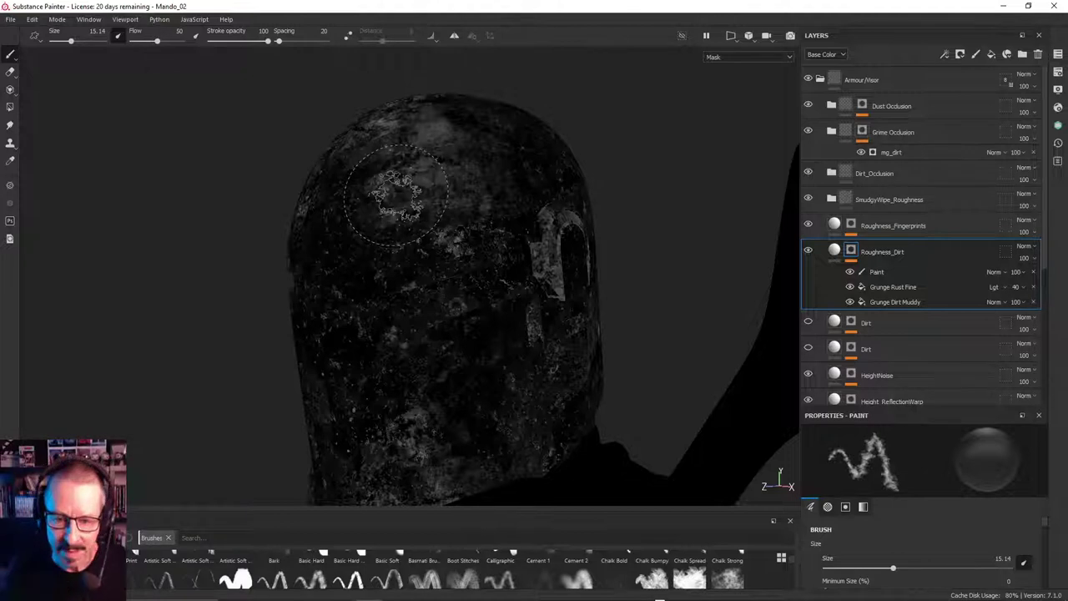
mouse_move(507, 217)
left_mouse_down("alt")
mouse_move(477, 229)
mouse_move(456, 219)
left_mouse_up("alt")
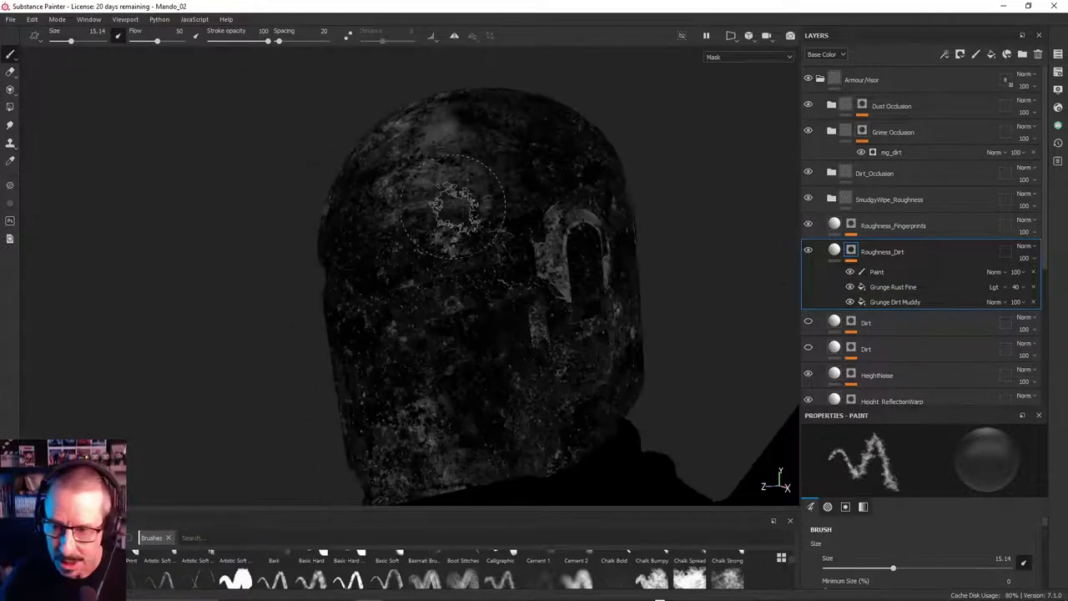
key("ctrl+s")
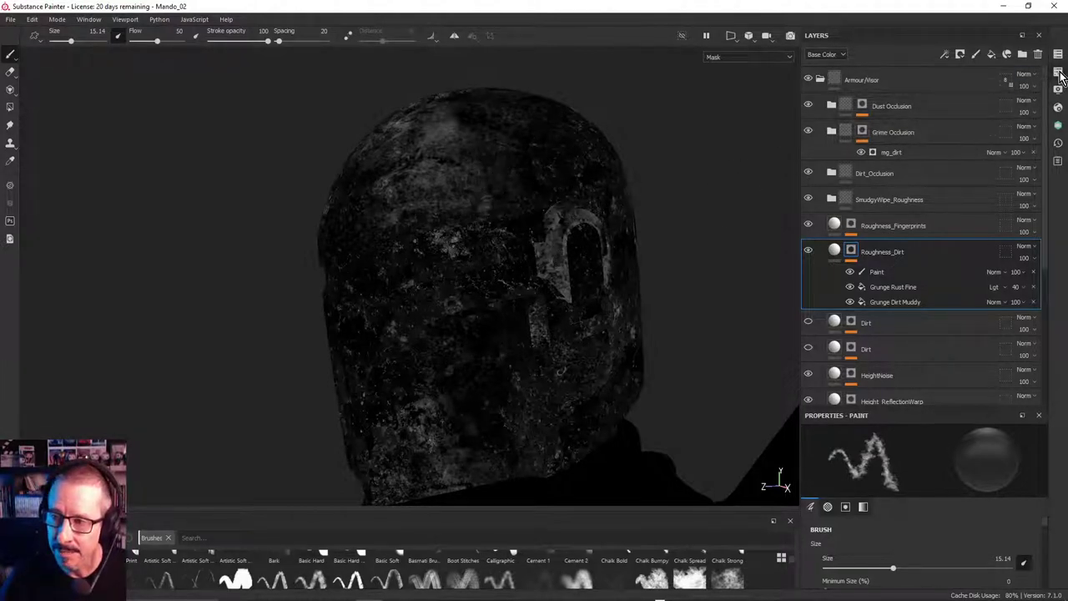
List the texture set's UV tiles and examine the Roughness_Dirt mask across them in the 2D-only view, closing in on tile 1001
left_click(1059, 57)
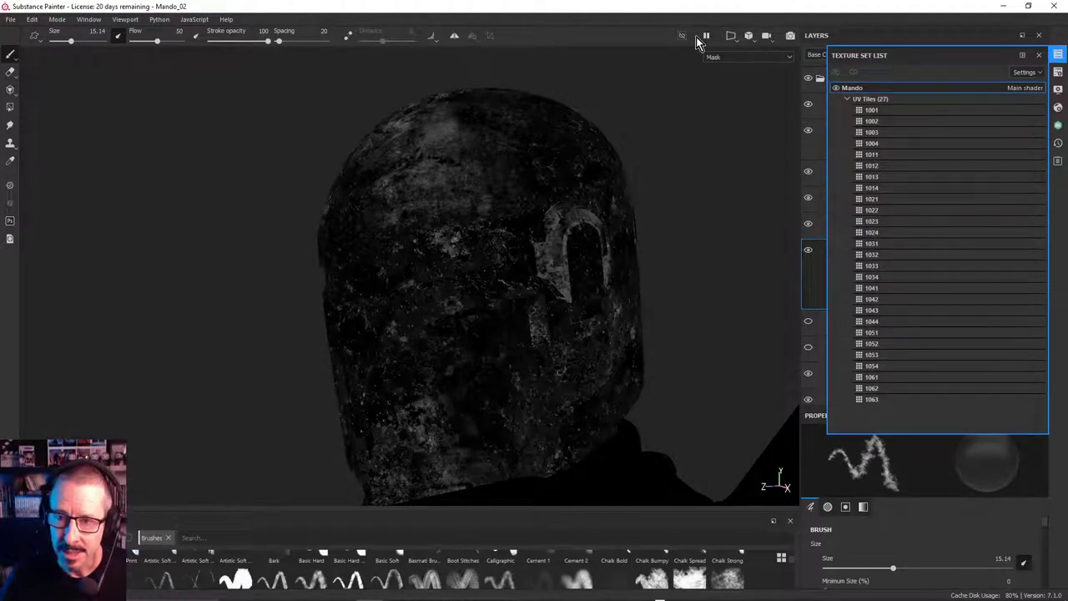
left_click(727, 37)
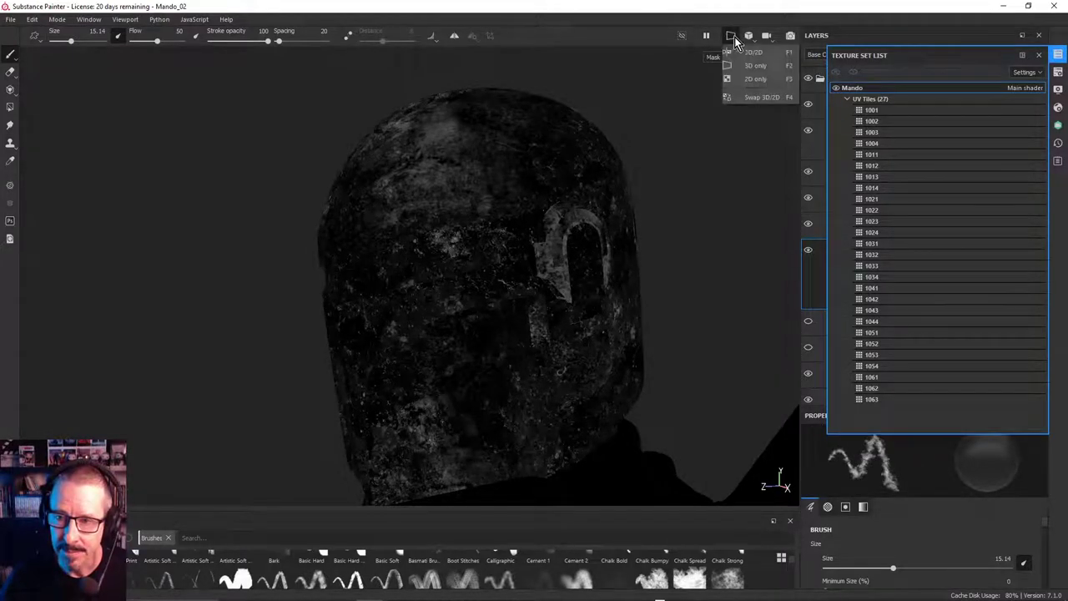
left_click(767, 72)
right_click_drag(493, 193, 136, 258, "alt")
mouse_move(136, 259)
middle_mouse_down()
mouse_move(430, 288)
mouse_move(443, 248)
mouse_move(479, 234)
middle_mouse_up()
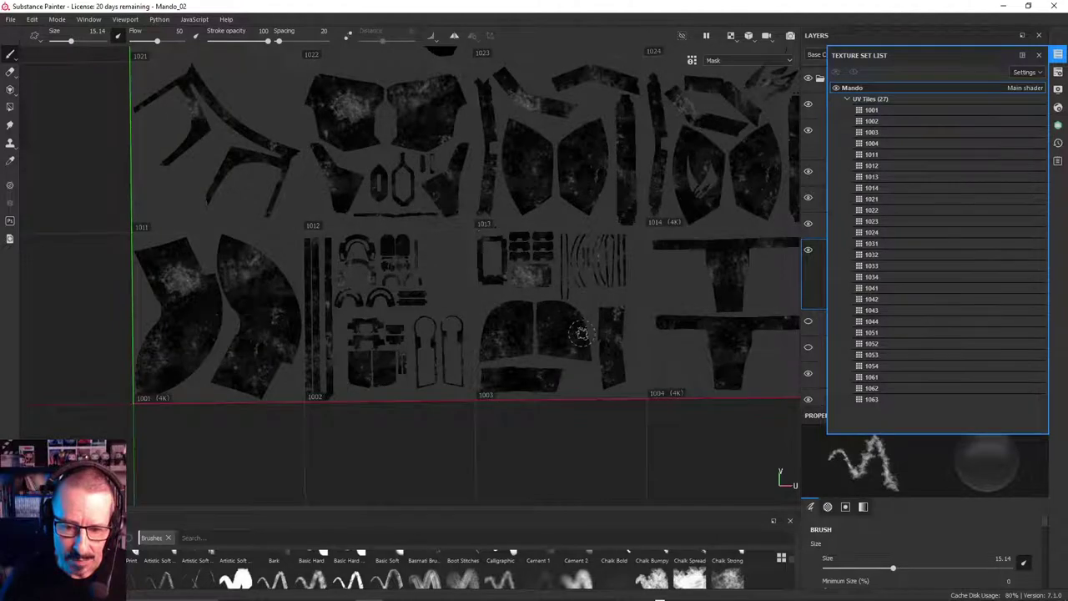
right_click_drag(155, 412, 668, 340, "alt")
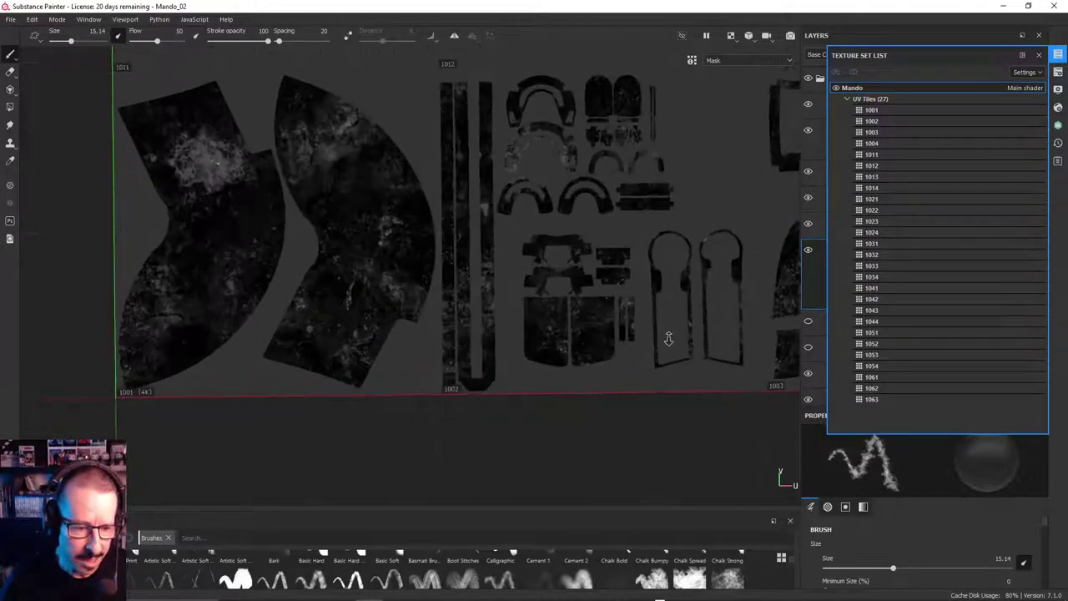
middle_click_drag(345, 319, 600, 274, "alt")
scroll(484, 310, "up", 2)
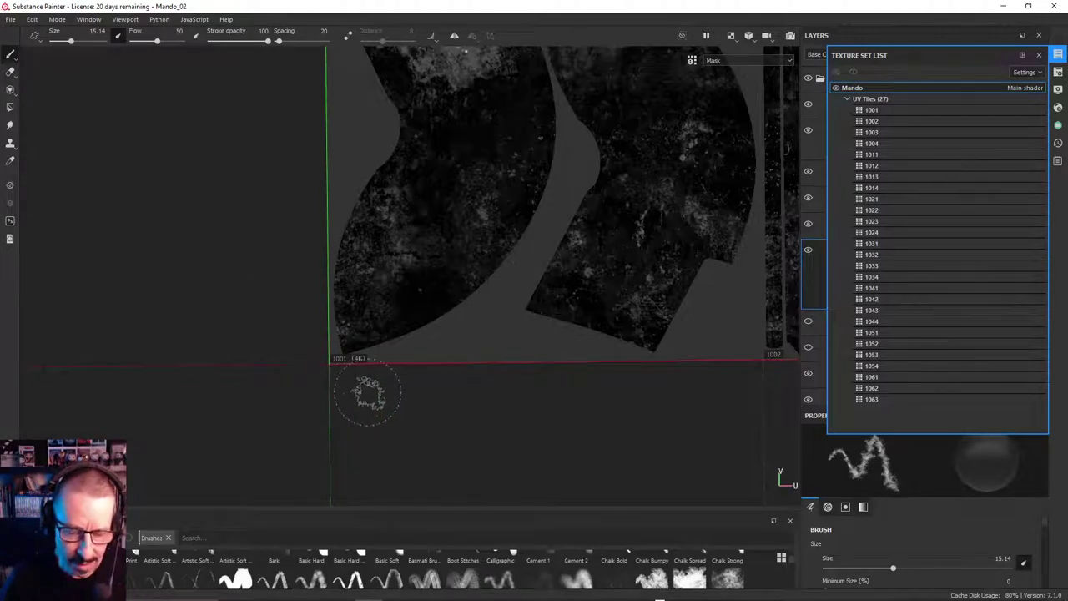
Select UV tile 1001 and check which texture sizes are available for it, without changing the size
left_click(908, 110)
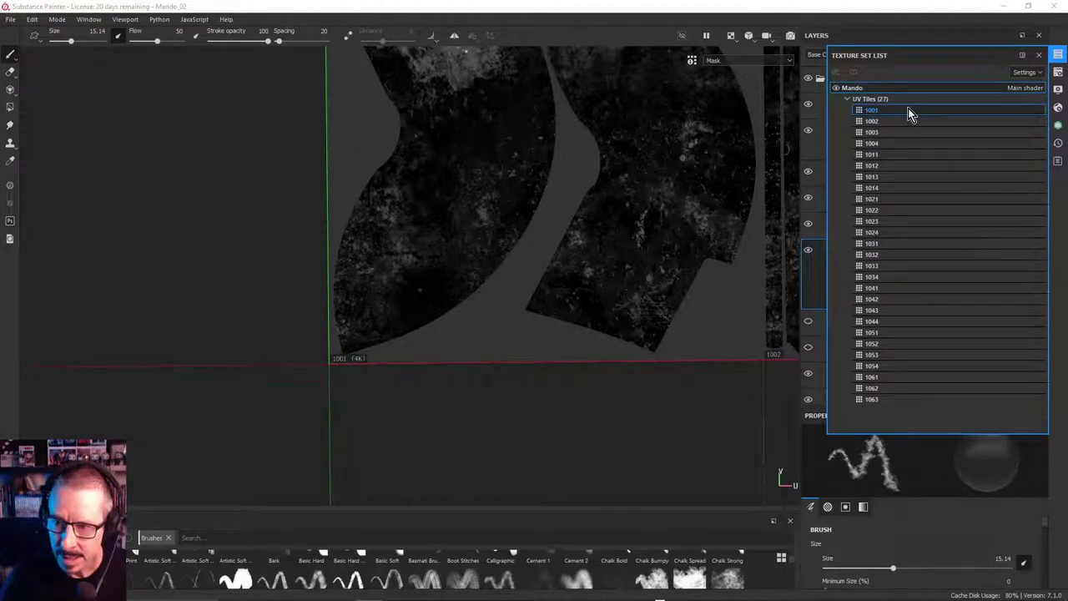
left_click(1059, 74)
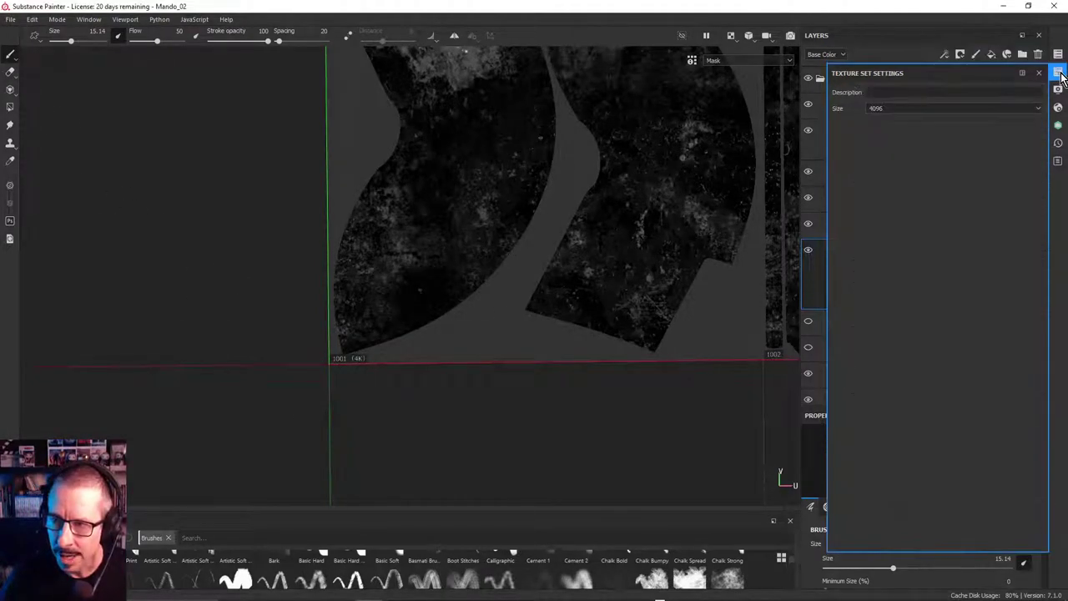
left_click(930, 111)
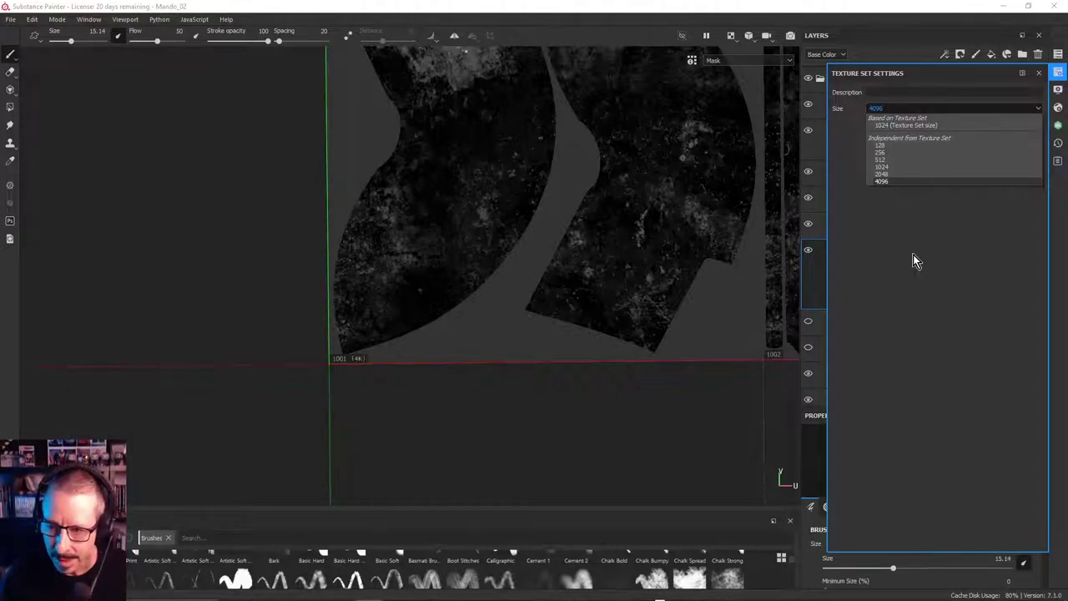
left_click(978, 252)
Compare the mask detail across UV tiles 1001, 1002 and 1003 in the 2D layout
right_click_drag(658, 254, 363, 269, "alt")
middle_click_drag(545, 236, 346, 301, "alt")
right_click_drag(500, 258, 429, 269, "alt")
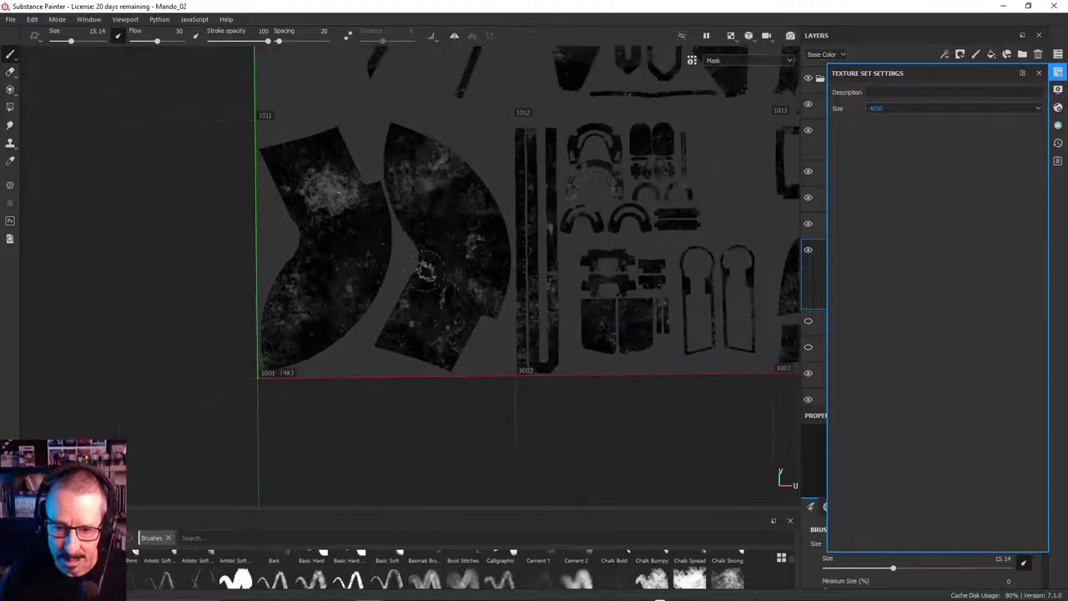
middle_click_drag(576, 208, 417, 276, "alt")
middle_click_drag(475, 254, 508, 252)
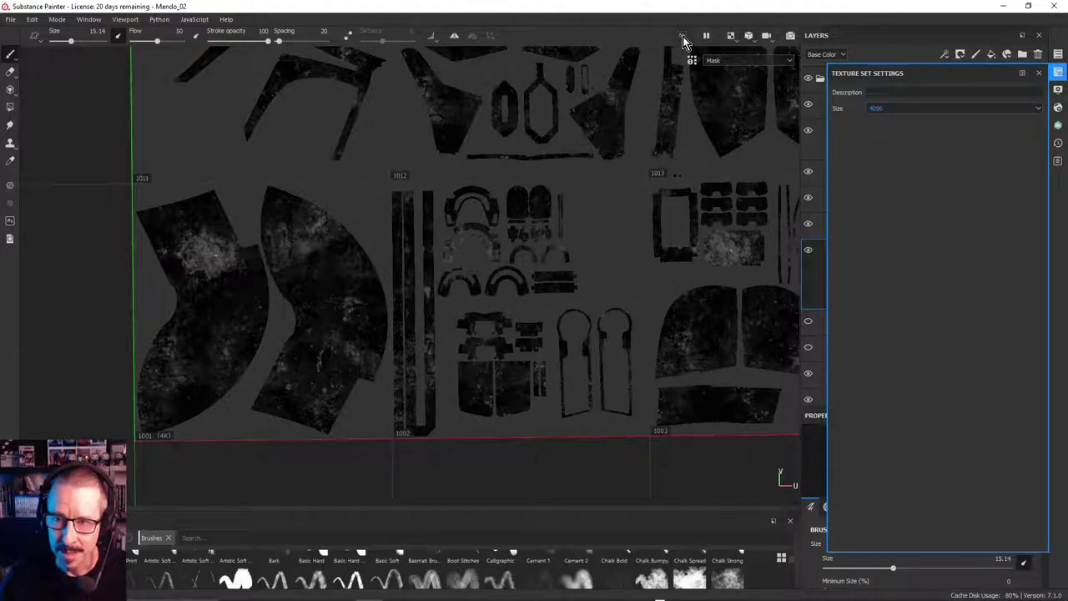
Return to the 3D-only view and inspect the Roughness_Dirt mask around the helmet's dome, face and ear piece
left_click(733, 38)
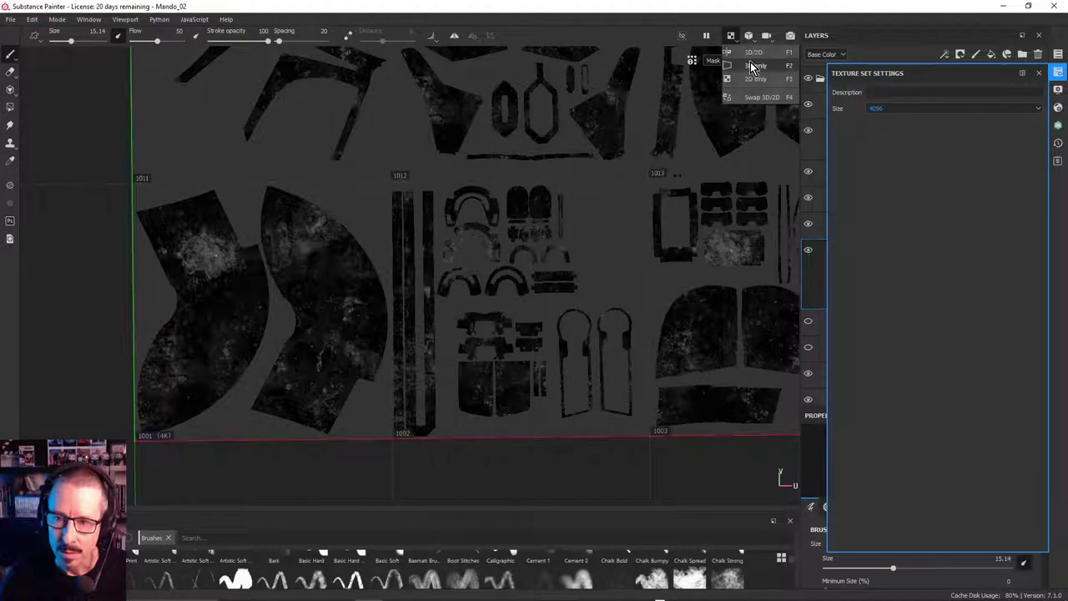
left_click(753, 70)
mouse_move(503, 239)
left_mouse_down("alt")
mouse_move(488, 215)
mouse_move(505, 201)
mouse_move(582, 198)
mouse_move(547, 230)
left_mouse_up("alt")
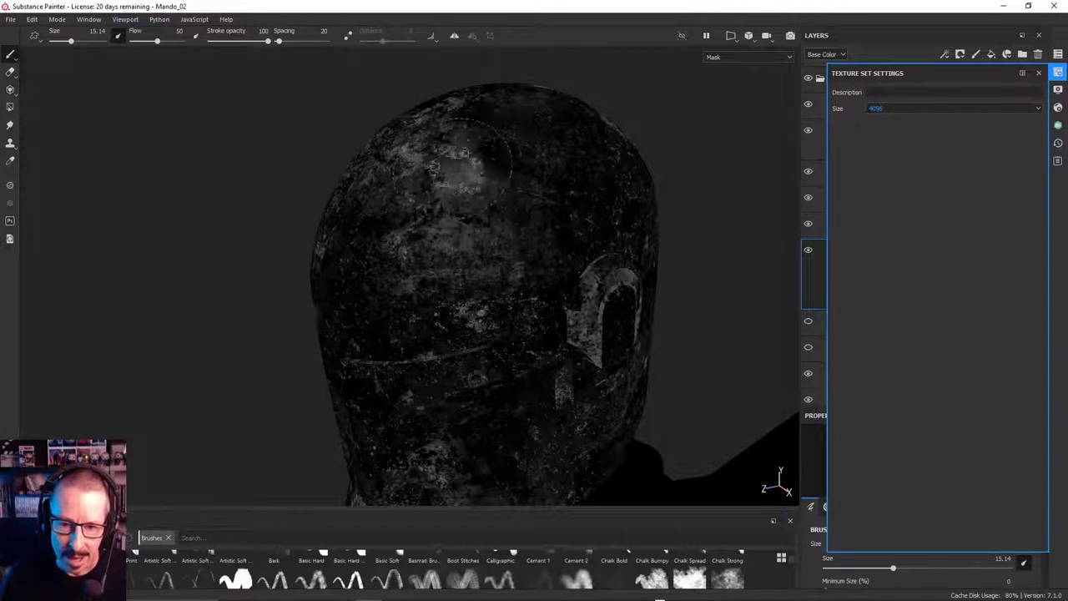
middle_click_drag(495, 240, 509, 138, "alt")
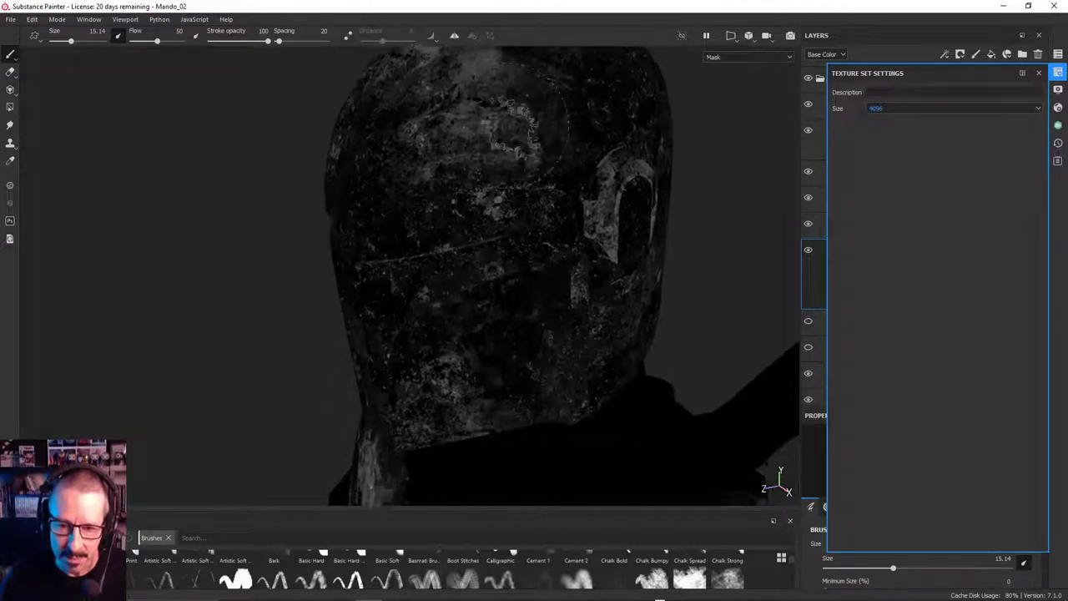
left_click_drag(509, 138, 511, 91, "alt")
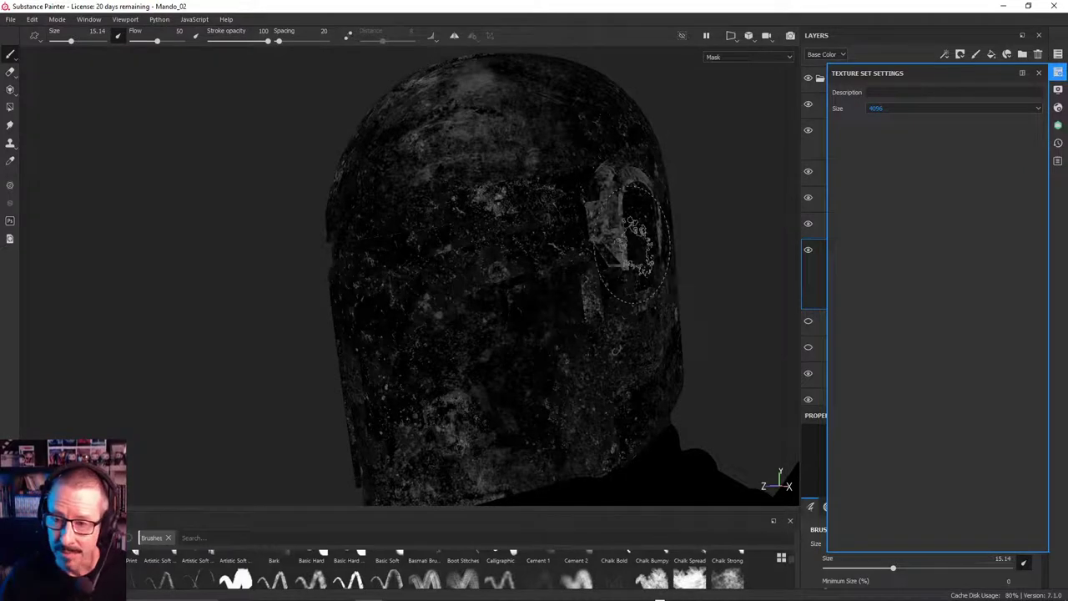
left_click_drag(555, 277, 588, 281, "alt")
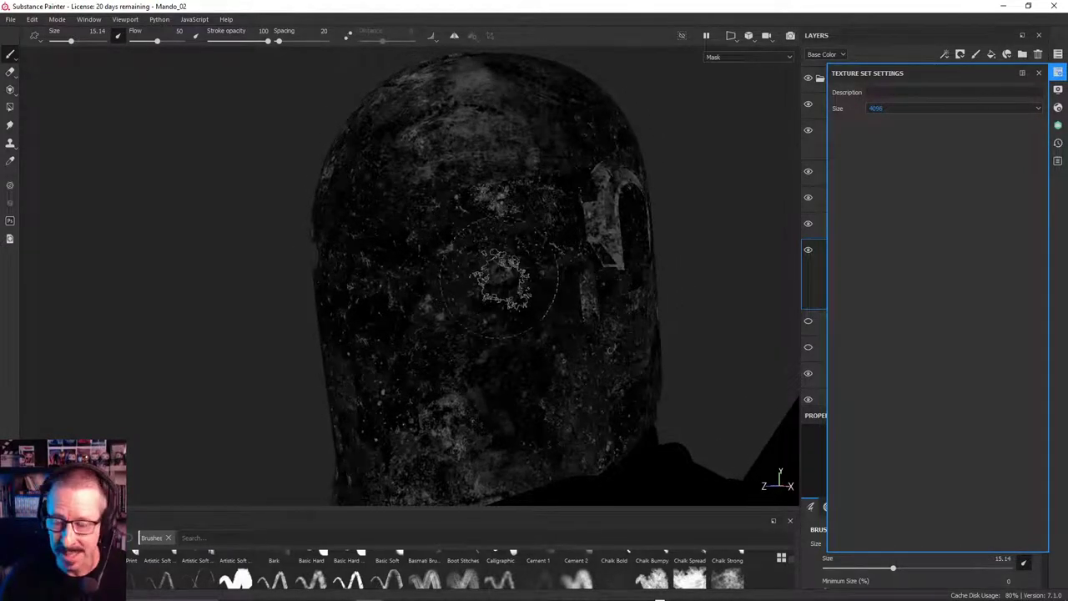
mouse_move(568, 242)
left_mouse_down("alt")
mouse_move(465, 239)
mouse_move(493, 256)
left_mouse_up("alt")
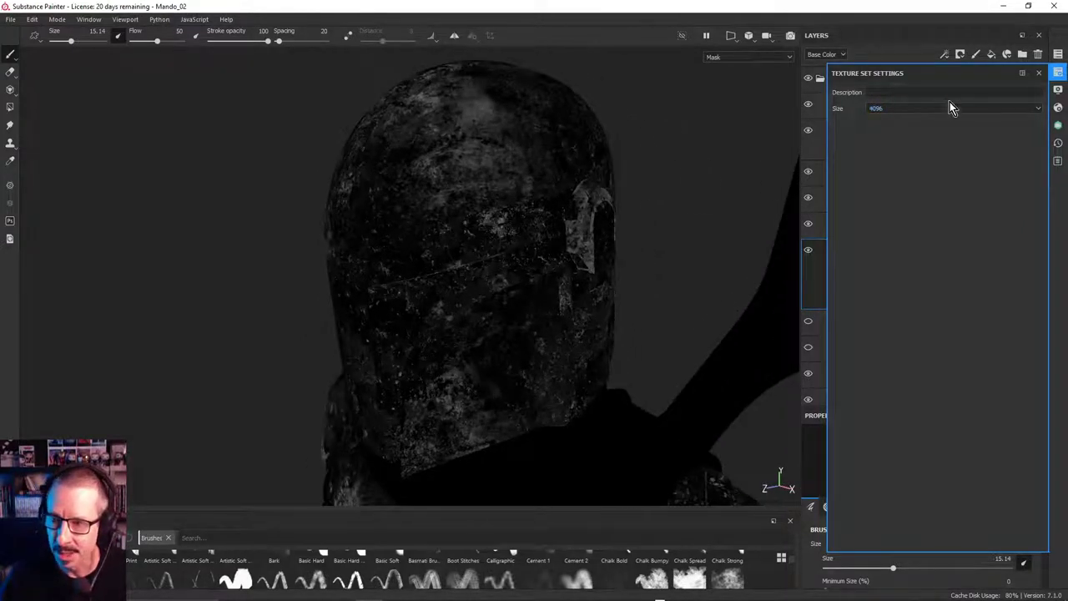
Bring back the UV tile list and browse the shelf's Tools and Brushes collections in an enlarged shelf, restoring its compact height
left_click(1059, 54)
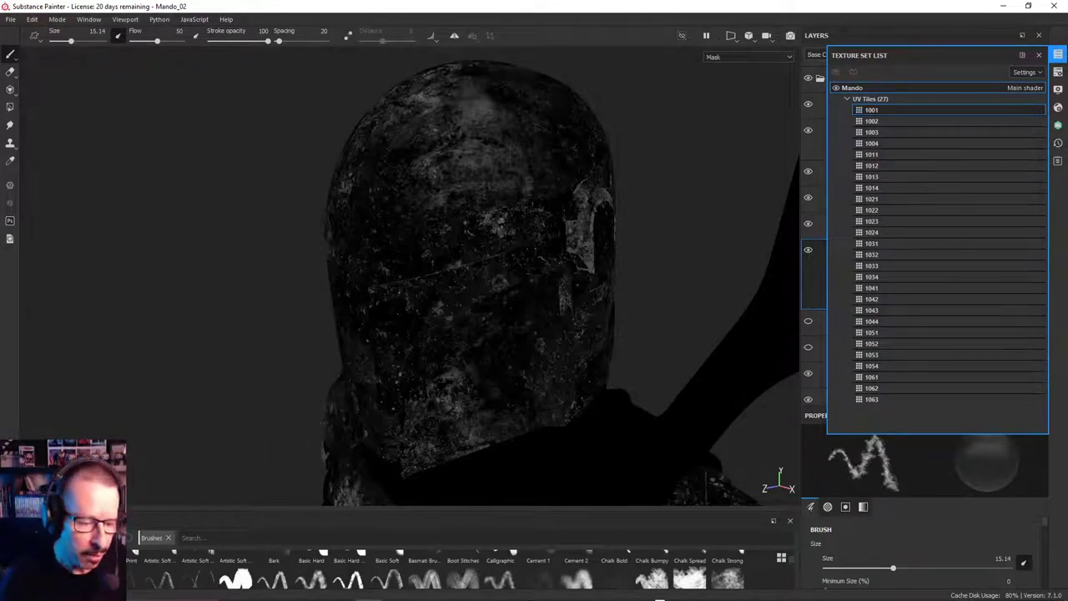
left_click_drag(255, 519, 261, 251)
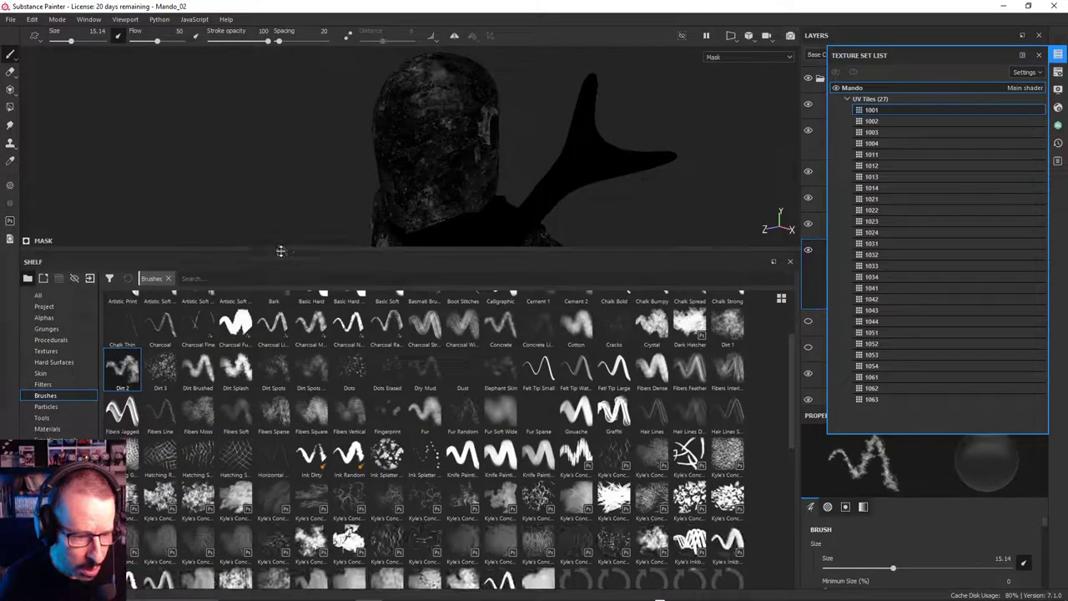
left_click(52, 418)
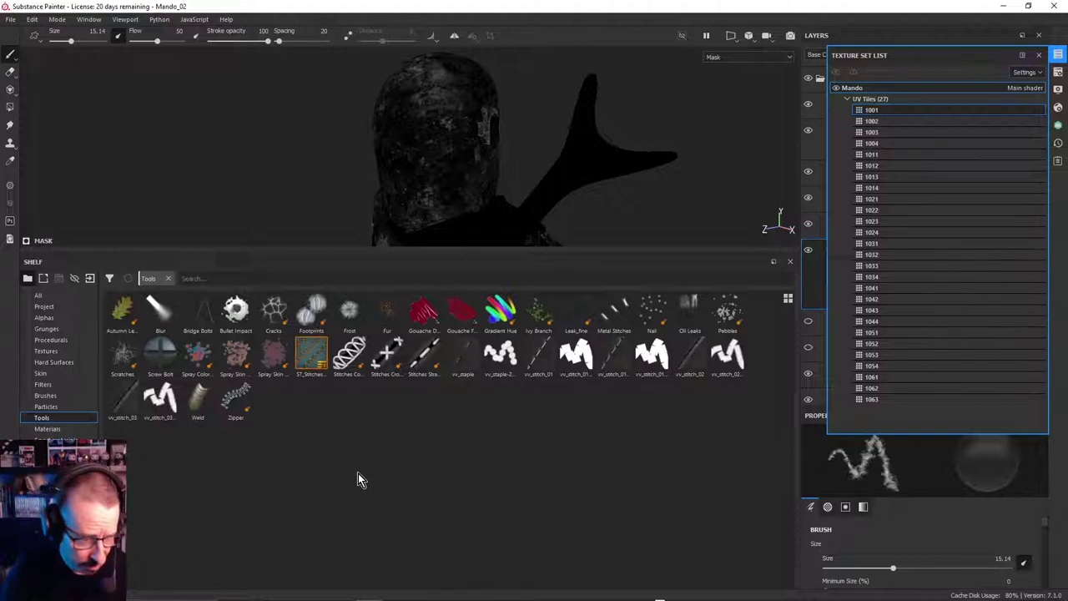
left_click(50, 397)
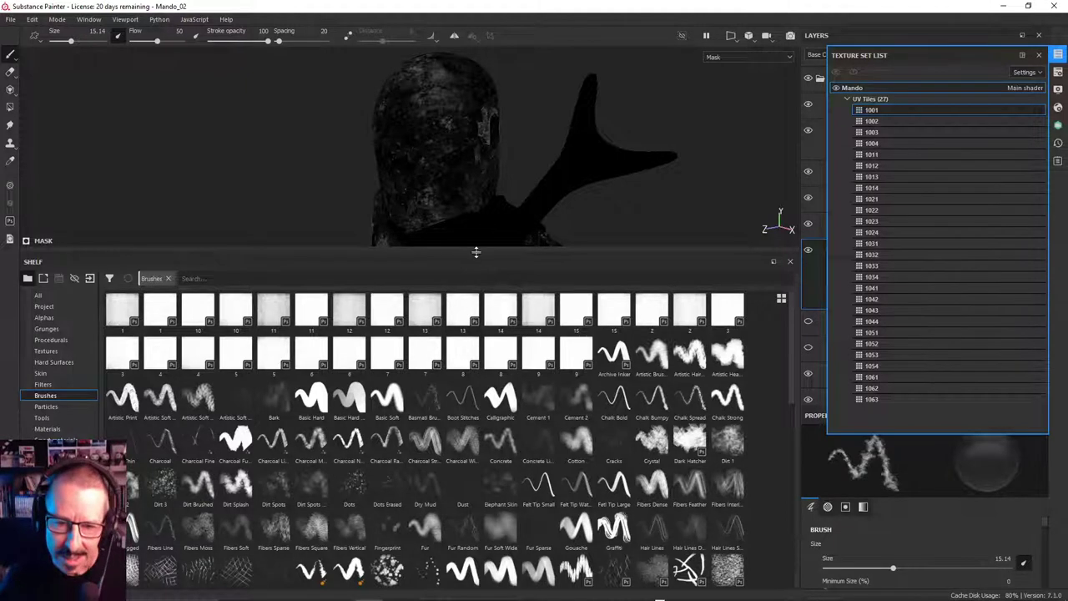
left_click_drag(491, 345, 503, 509)
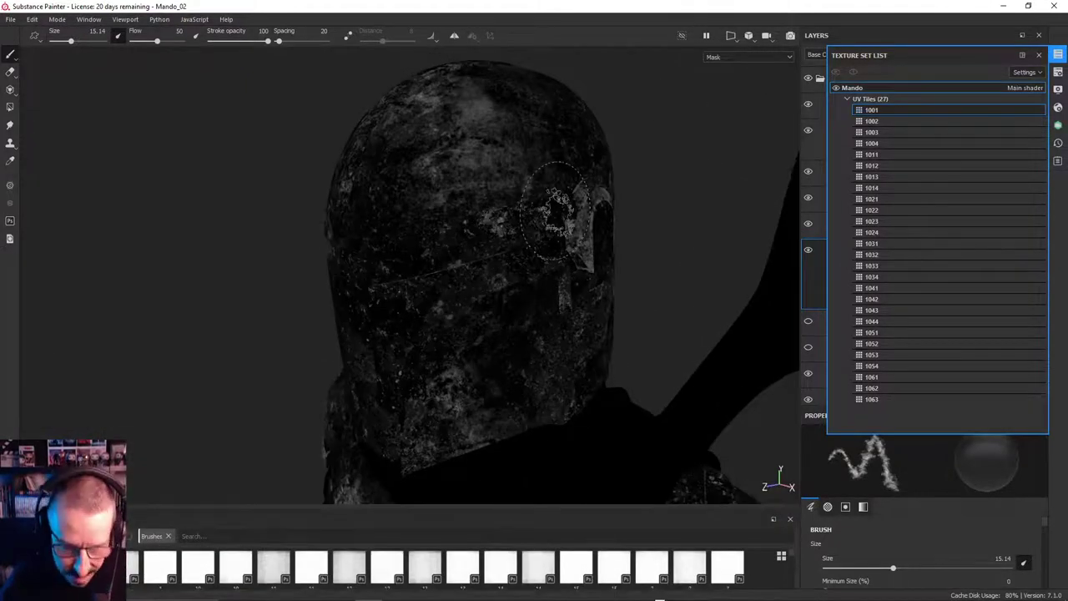
Look over the dirt mask on the helmet, check the display settings, and close them to reveal the layer stack
mouse_move(551, 197)
left_mouse_down("alt")
mouse_move(418, 187)
mouse_move(425, 226)
mouse_move(454, 203)
left_mouse_up("alt")
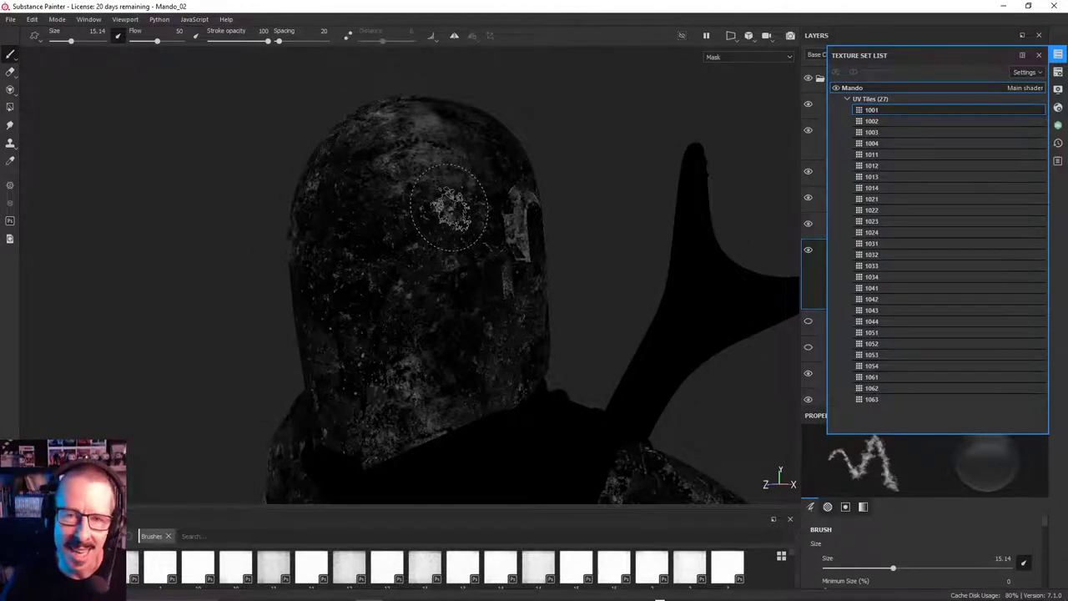
left_click_drag(483, 221, 457, 233, "alt")
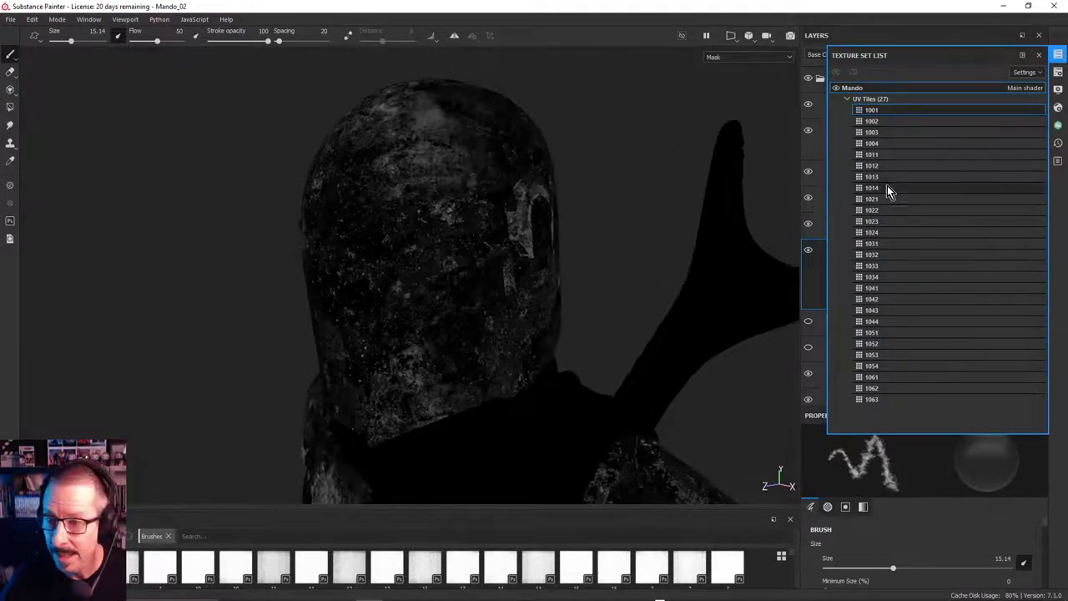
left_click(1058, 72)
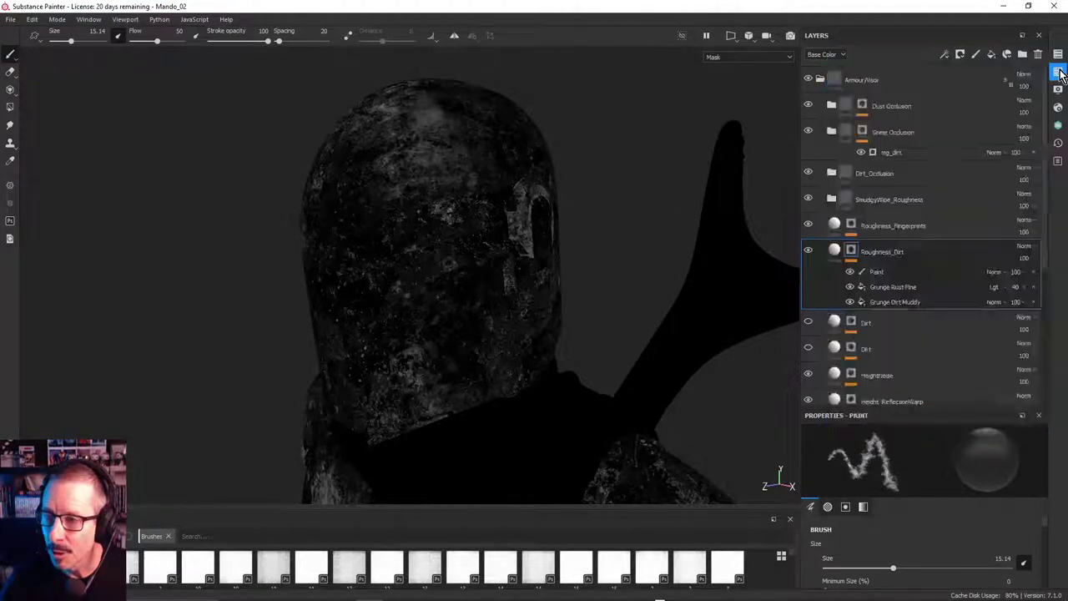
left_click(1058, 92)
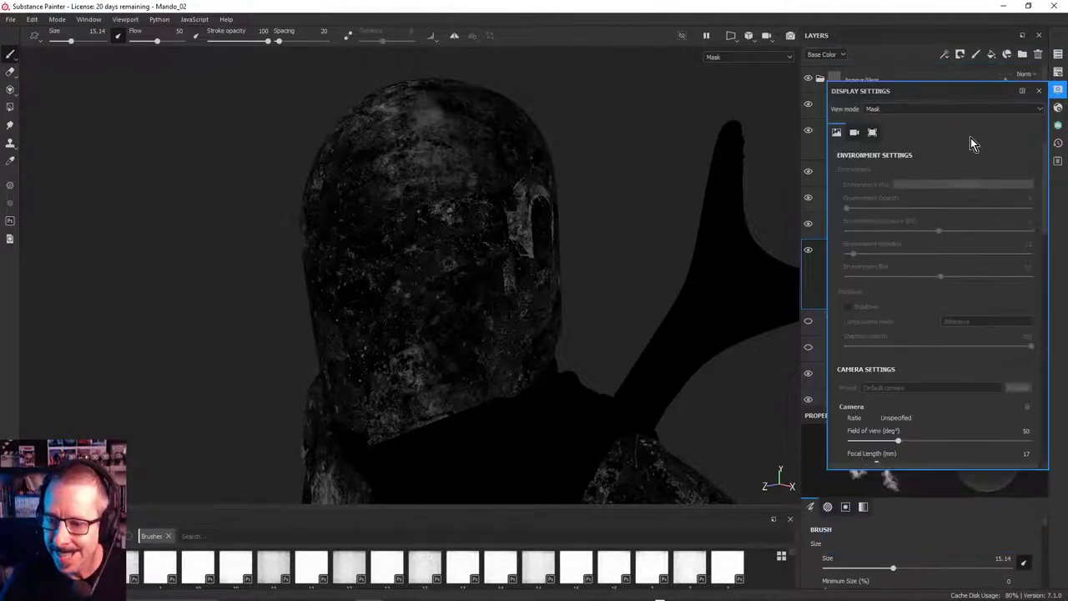
left_click(1039, 90)
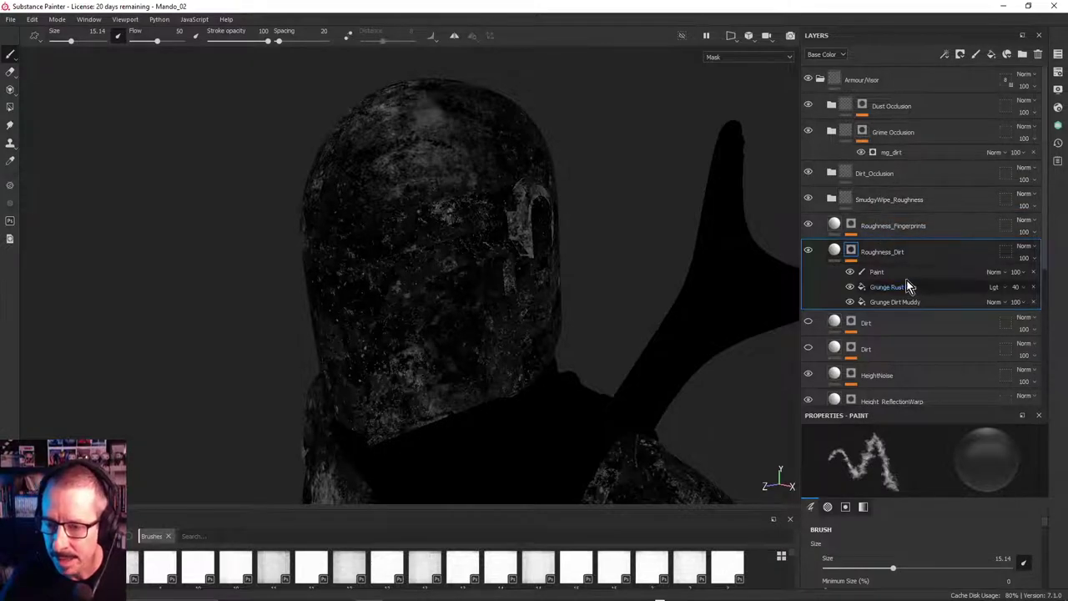
Delete the Paint effect from the Roughness_Dirt mask and reselect the mask
left_click(851, 273)
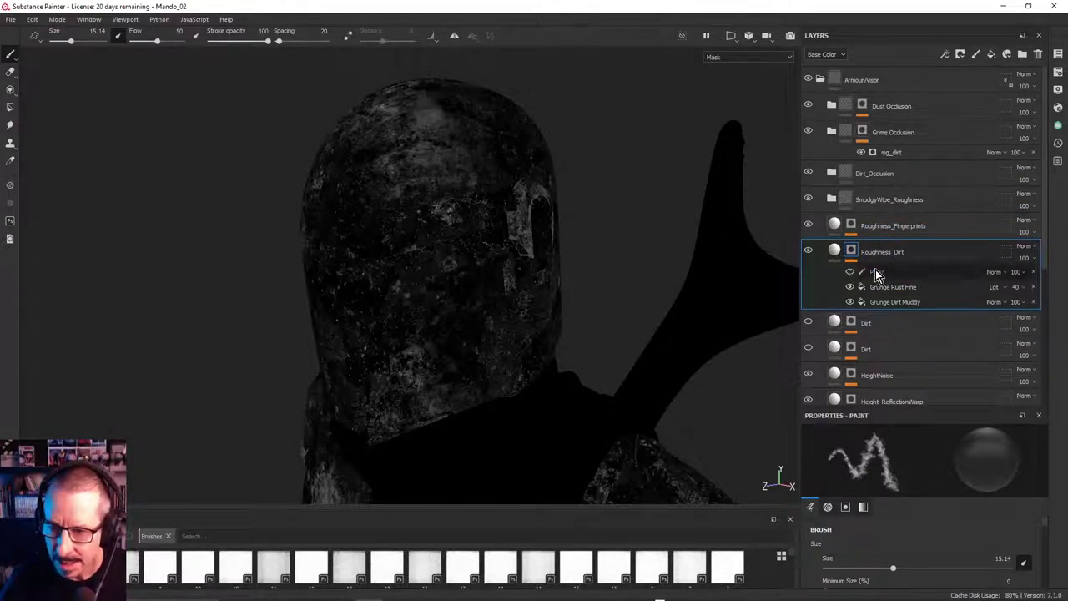
left_click(1035, 272)
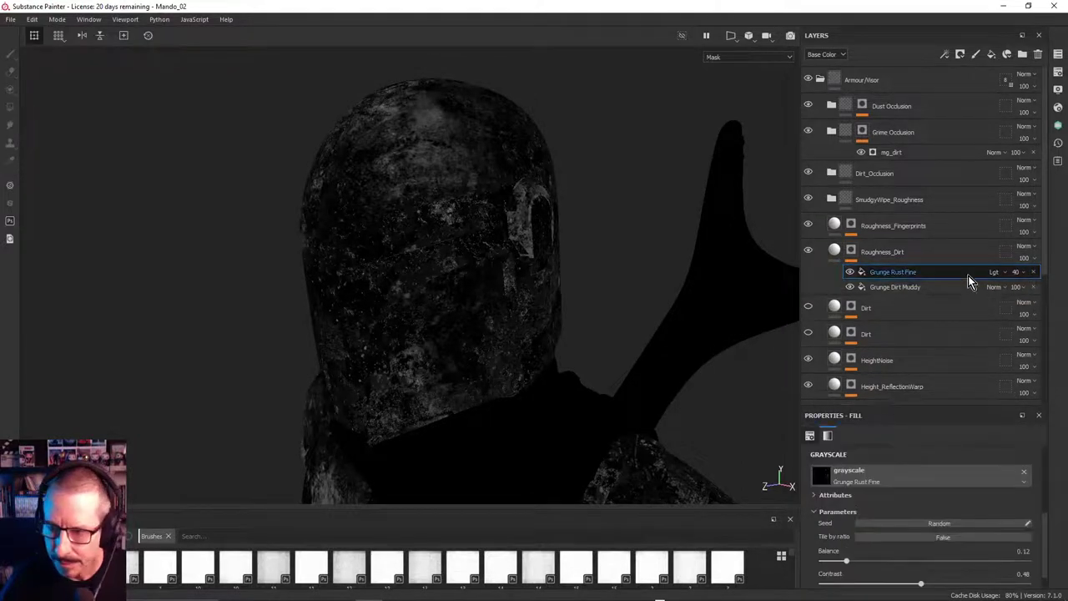
left_click(855, 250)
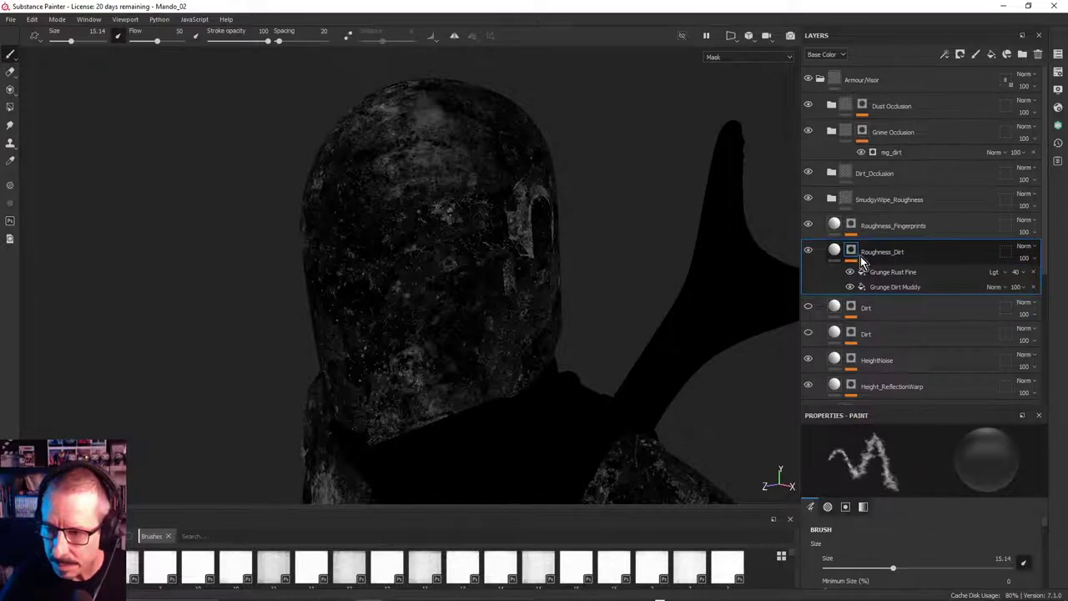
Hide Grunge Rust Fine in the Roughness_Dirt mask and compare the material view with the mask built from Grunge Dirt Muddy
left_click(904, 286)
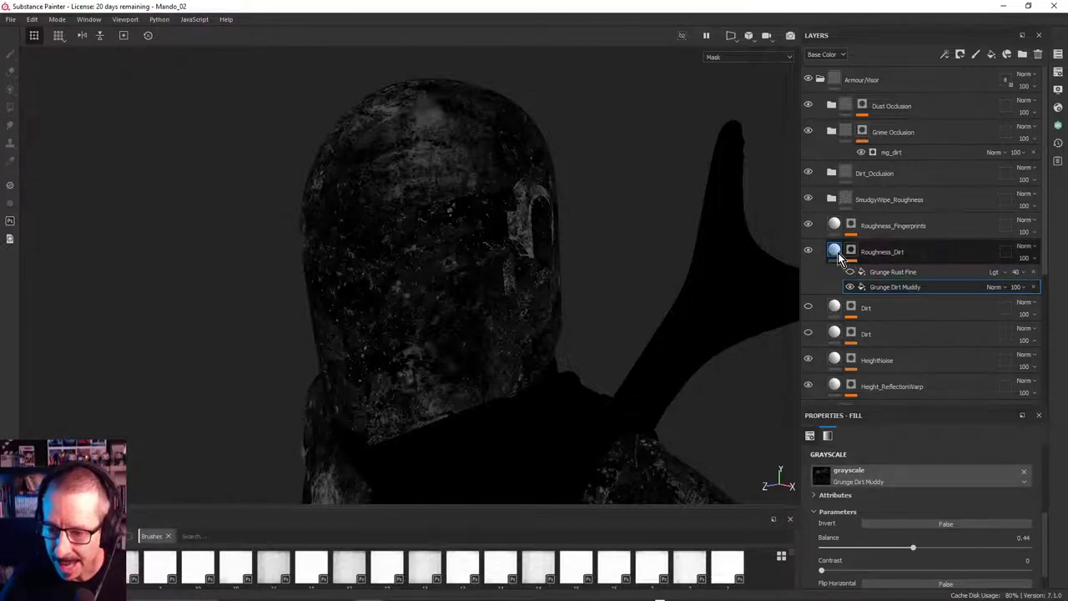
key("m")
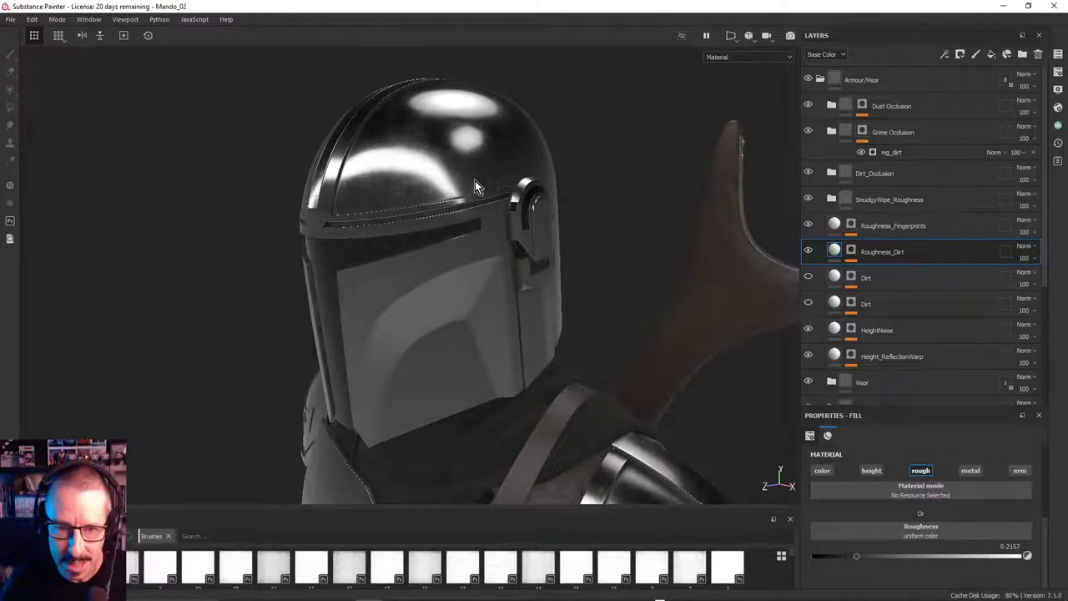
left_click(852, 252)
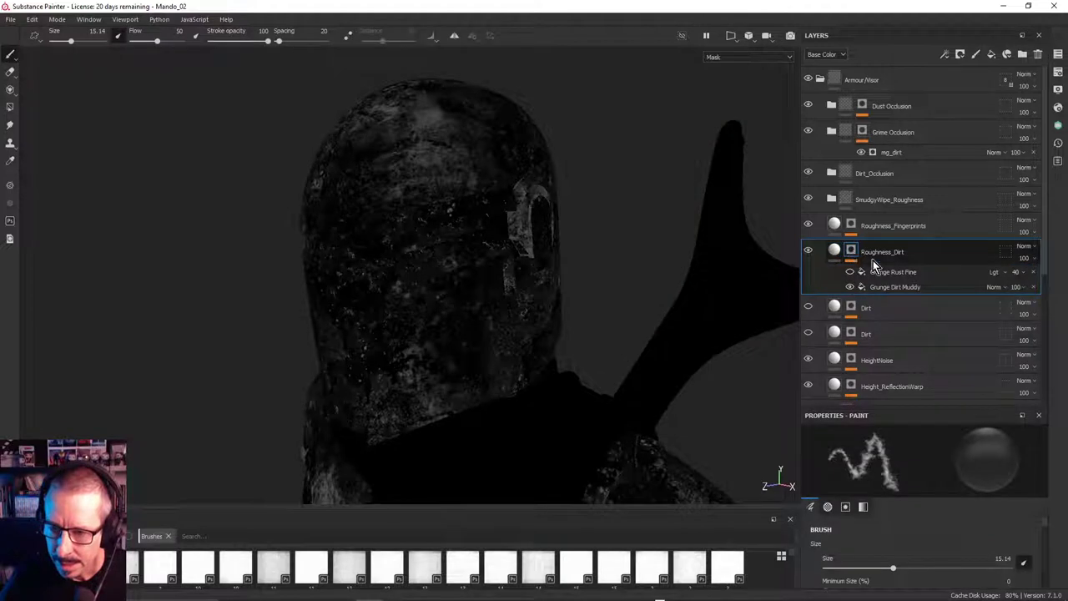
Show Grunge Rust Fine again in the Roughness_Dirt mask, keeping its blending at Lighten (Max) and its opacity at 40
left_click(888, 287)
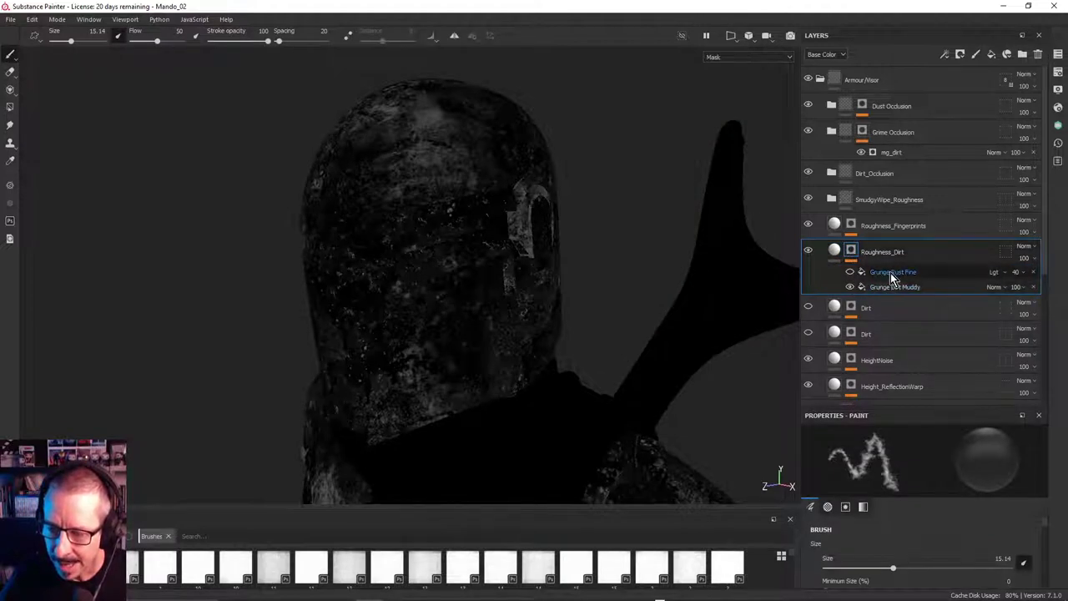
left_click(850, 272)
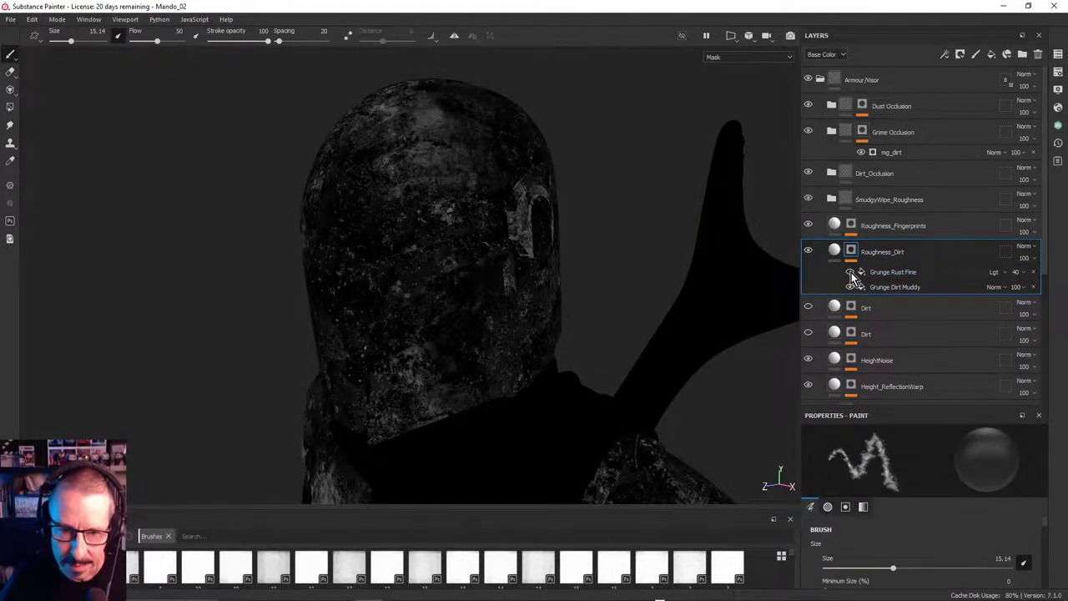
left_click(993, 272)
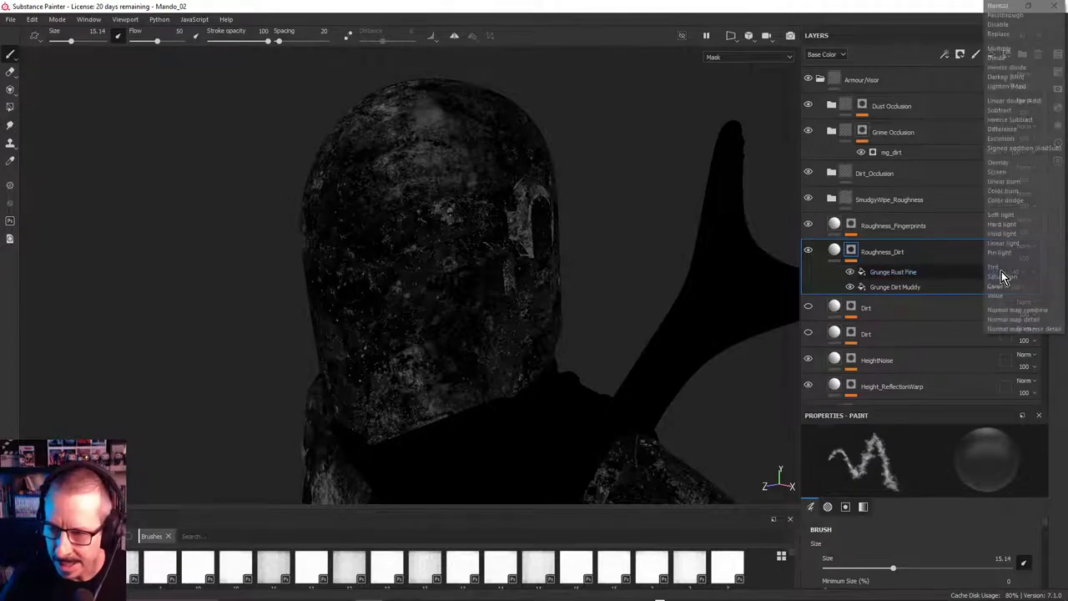
left_click(1013, 86)
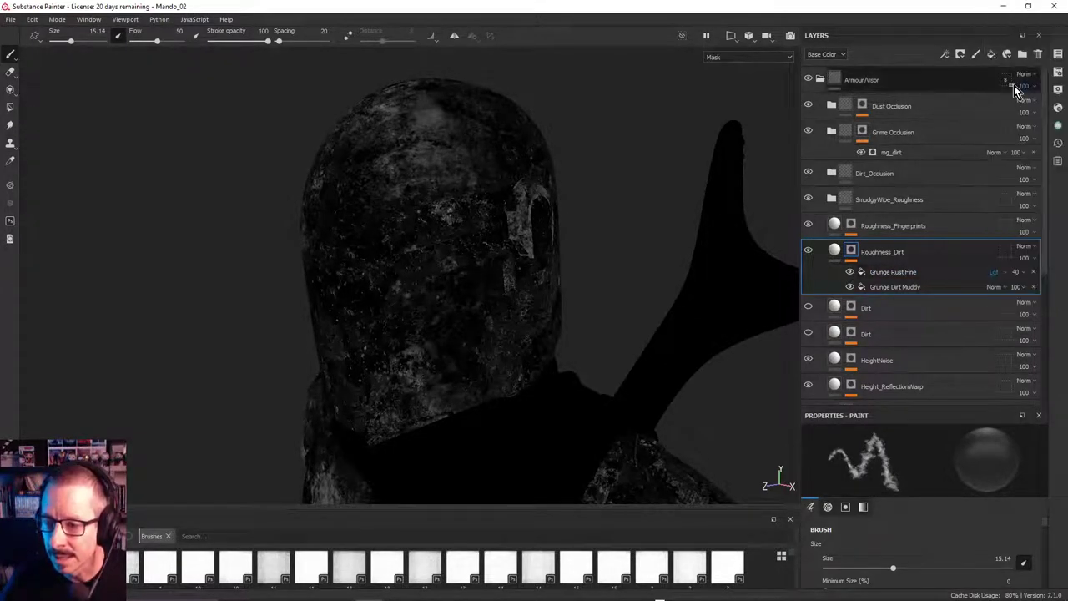
left_click(1014, 274)
mouse_move(1028, 288)
left_mouse_down()
mouse_move(1064, 302)
mouse_move(990, 302)
mouse_move(1054, 299)
mouse_move(1013, 297)
mouse_move(1034, 303)
left_mouse_up()
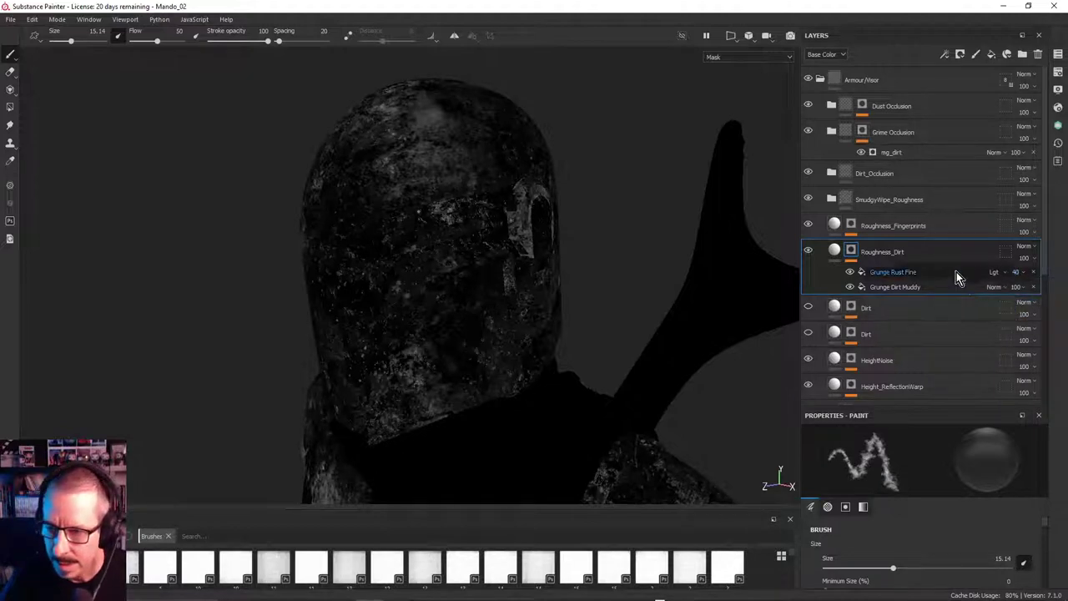
Inspect the Roughness_Dirt effect on the helmet's reflections in the material view
left_click(852, 252)
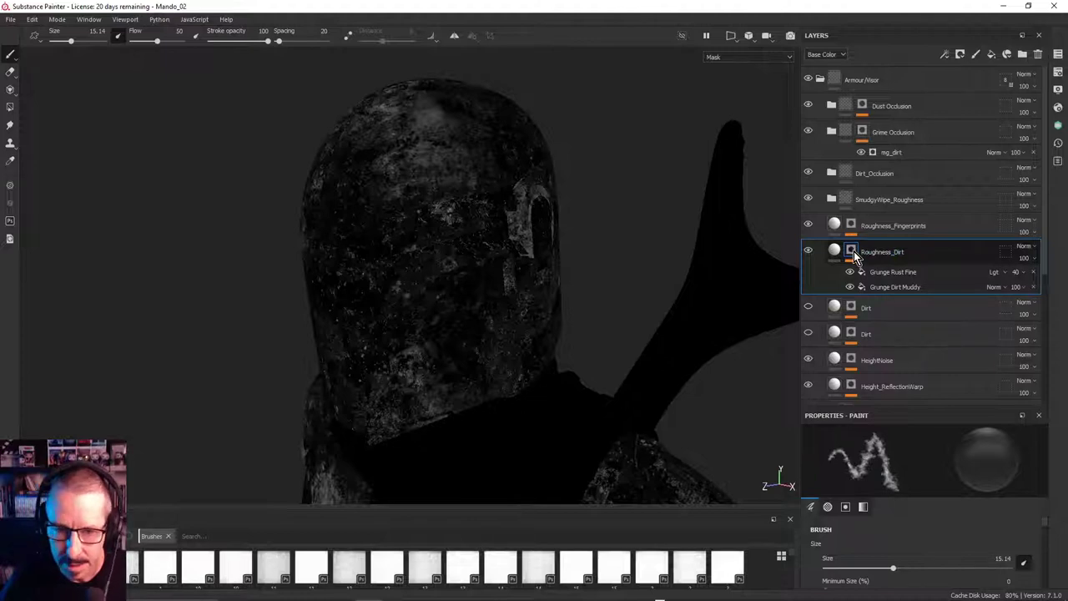
right_click_drag(479, 209, 628, 199, "alt")
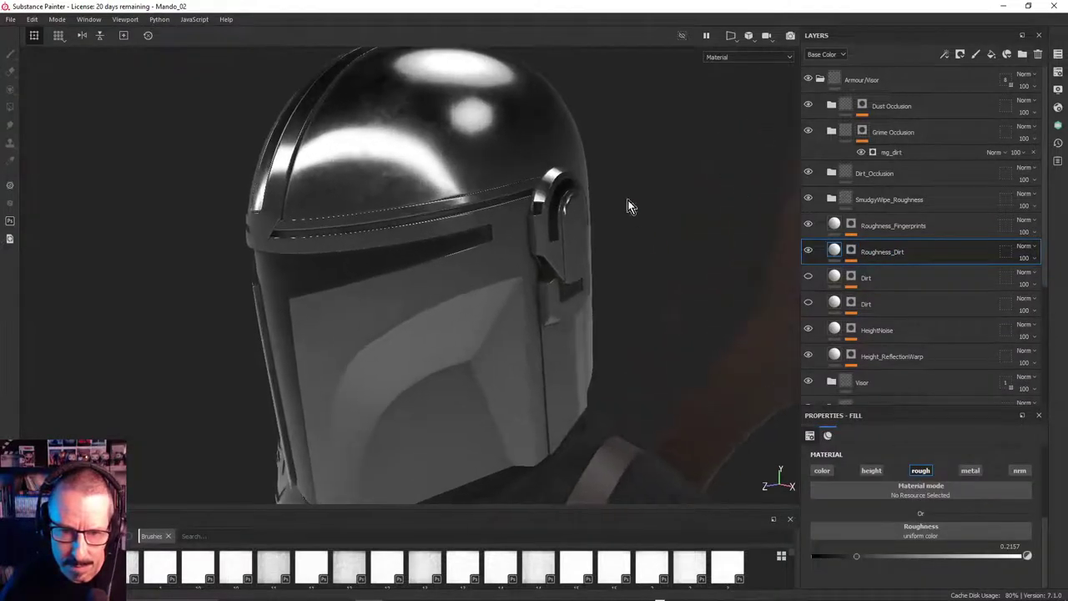
left_click_drag(520, 205, 429, 137, "alt")
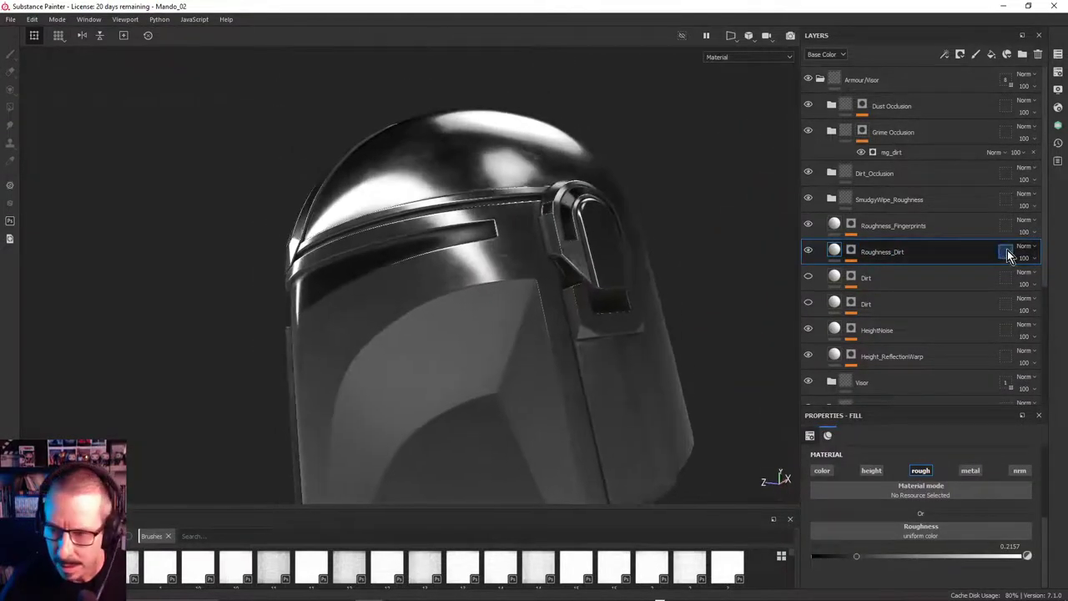
Try Grunge Rust Fine at 100 opacity, check the helmet's reflections from several angles, and restore the opacity to 40
left_click(853, 252)
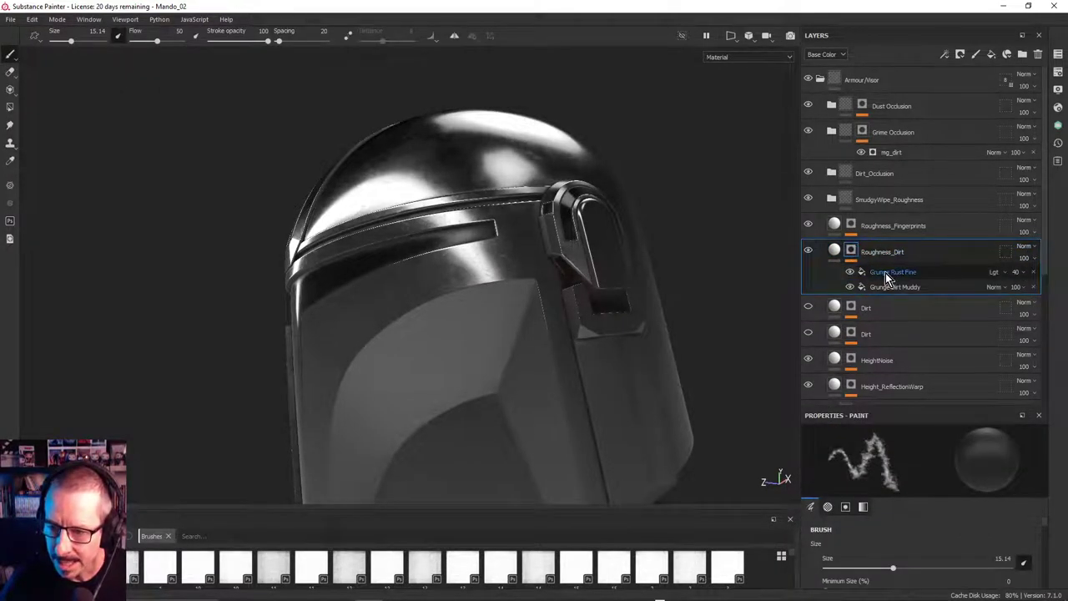
left_click(886, 272)
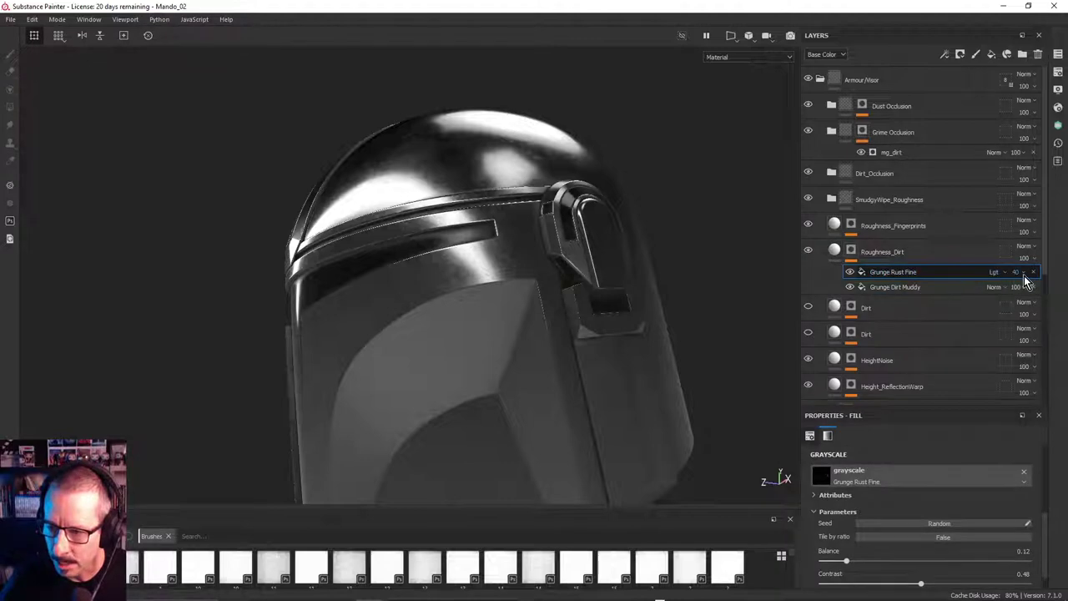
left_click_drag(1033, 296, 1060, 296)
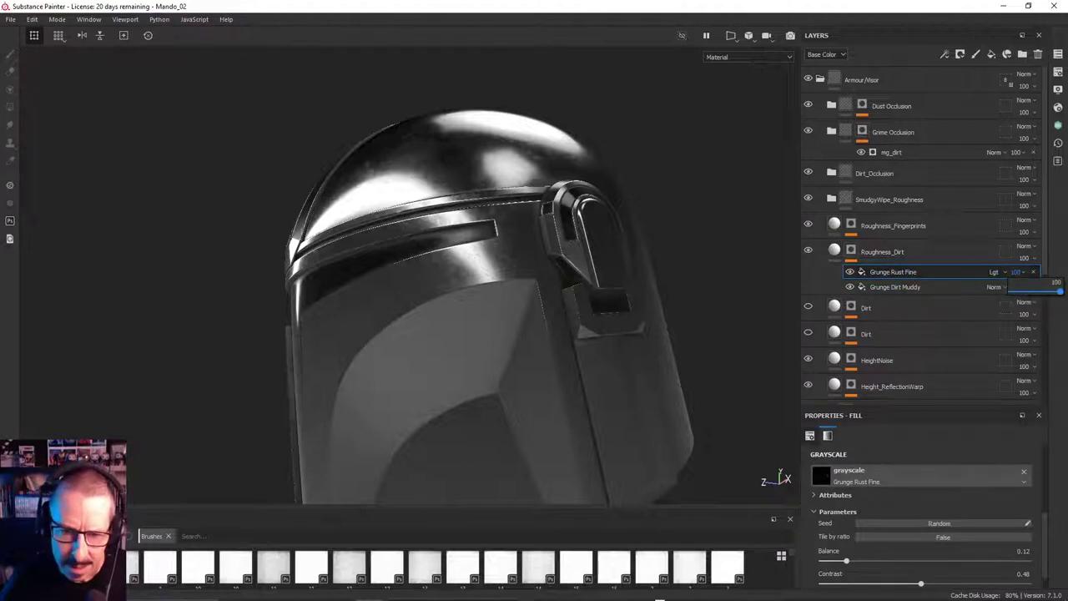
left_click_drag(660, 259, 470, 222, "alt")
right_click_drag(470, 222, 570, 231, "alt")
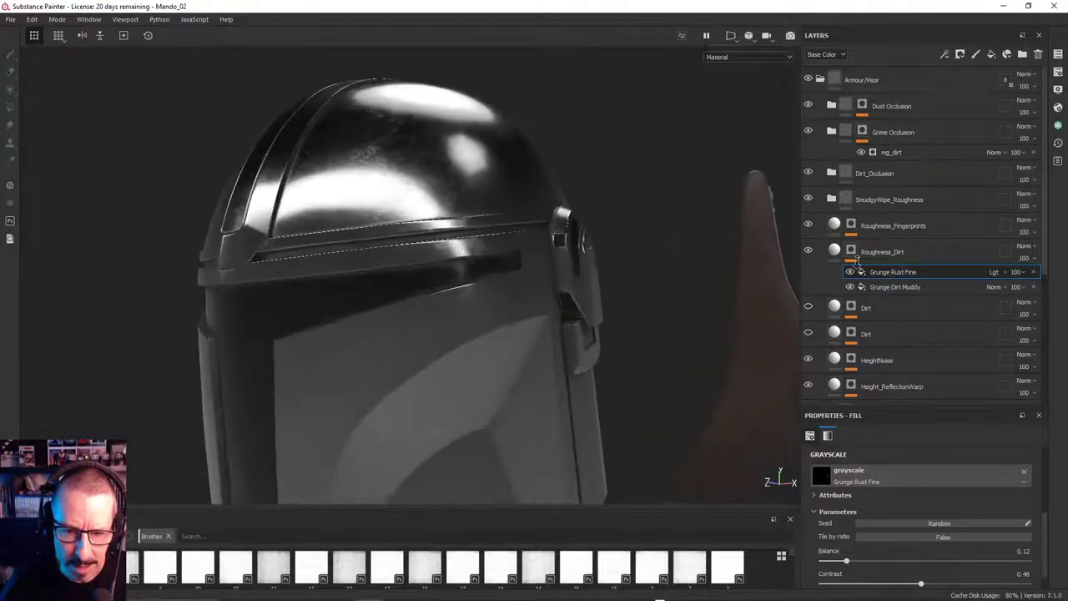
left_click_drag(571, 232, 576, 234, "alt")
right_click_drag(576, 234, 686, 229, "alt")
left_click_drag(686, 228, 474, 242, "alt")
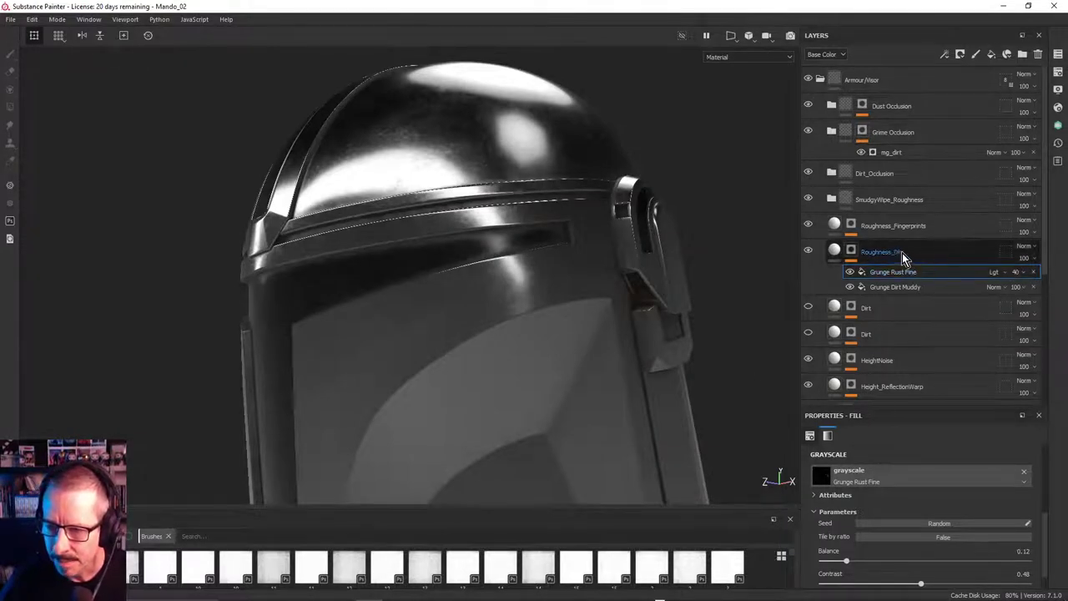
Add a Paint effect above the grunge fills in the Roughness_Dirt mask and keep it visible
left_click(852, 253)
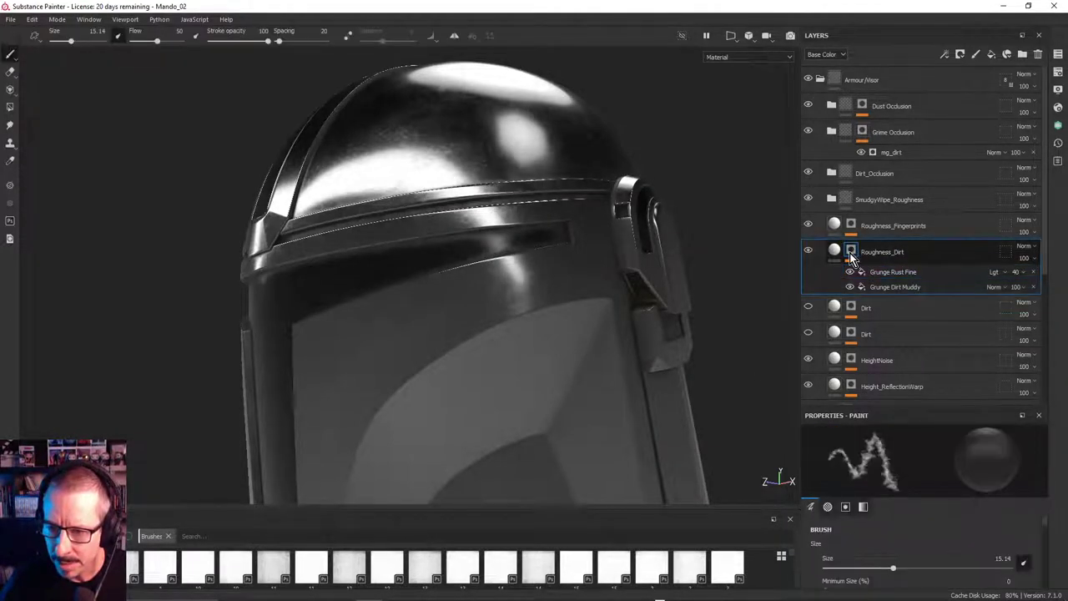
right_click(853, 248)
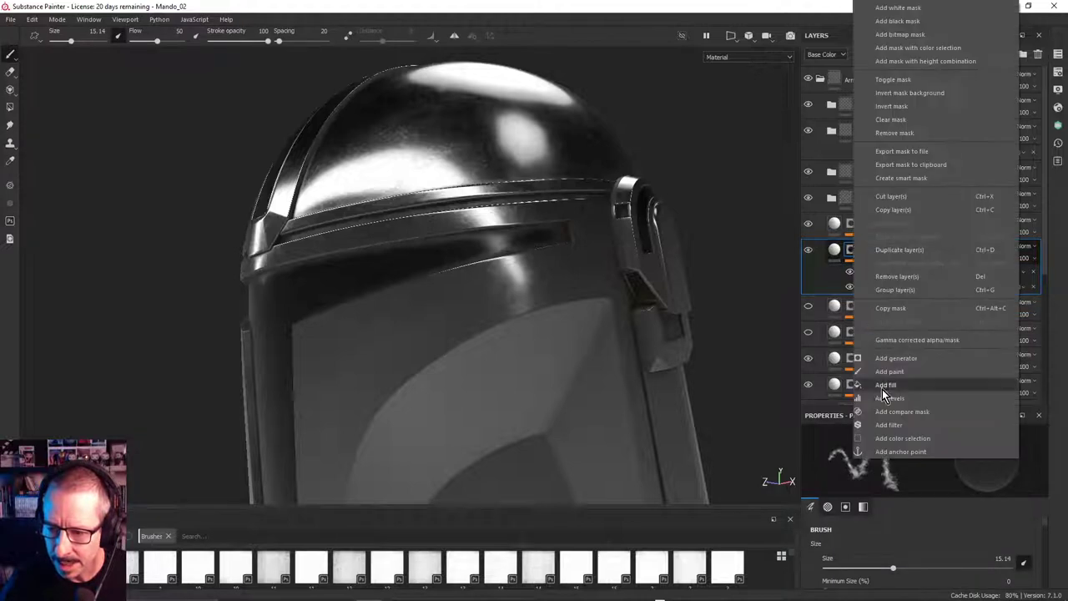
left_click(894, 369)
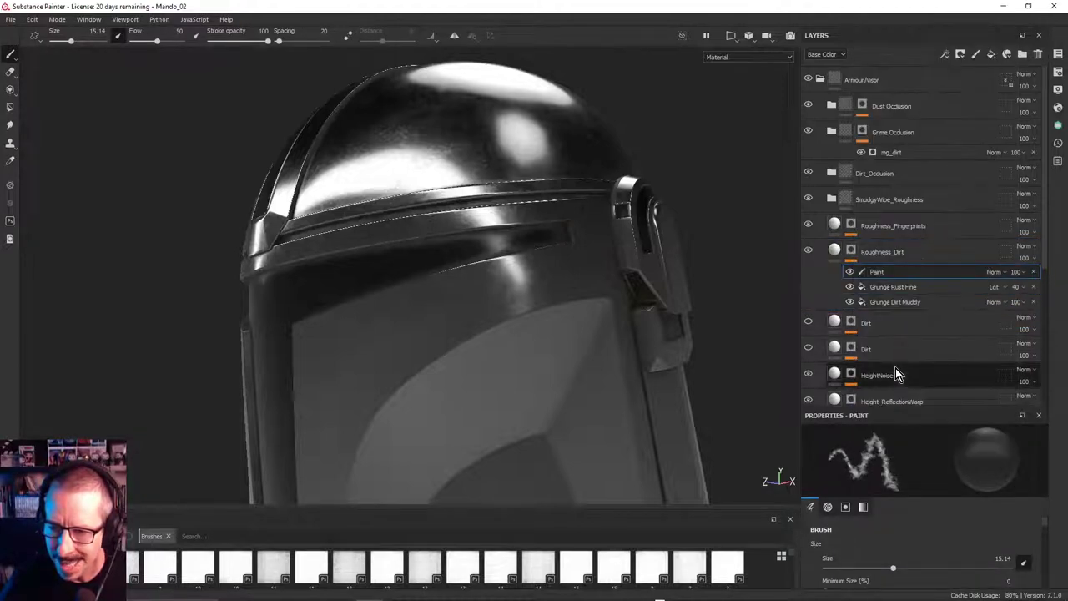
double_click(878, 273)
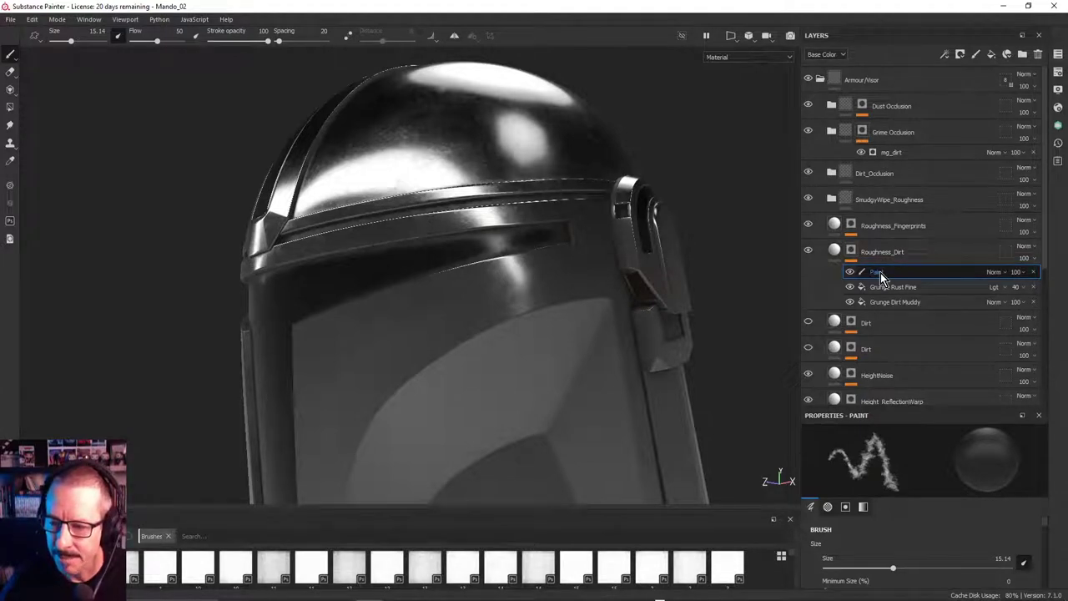
key("Return")
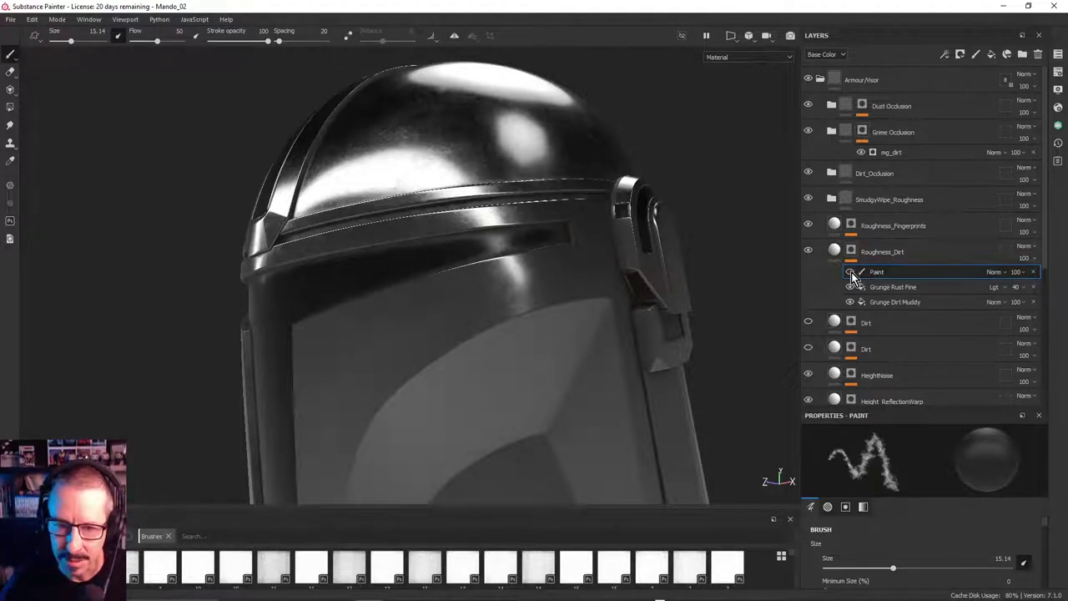
left_click(851, 273)
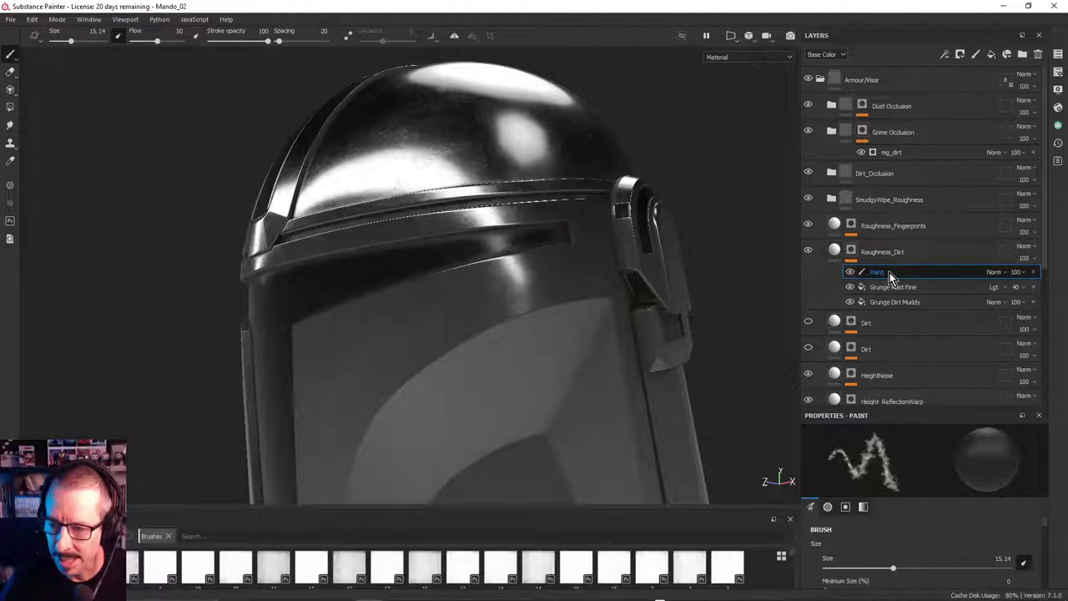
Compare the Roughness_Dirt mask with the material view around the helmet dome, ending on the mask view
mouse_move(542, 231)
left_mouse_down("alt")
mouse_move(472, 221)
mouse_move(458, 240)
mouse_move(518, 224)
mouse_move(498, 251)
mouse_move(526, 251)
mouse_move(528, 266)
mouse_move(637, 258)
mouse_move(562, 206)
mouse_move(565, 187)
mouse_move(564, 209)
mouse_move(439, 242)
mouse_move(429, 325)
left_mouse_up("alt")
left_click(852, 250, "alt")
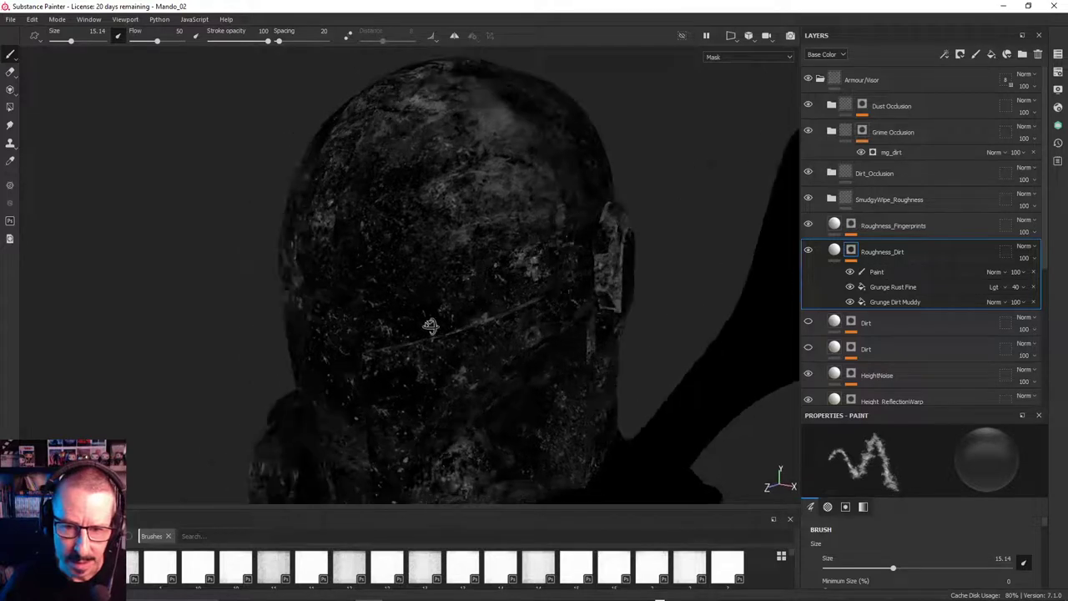
left_click(834, 249)
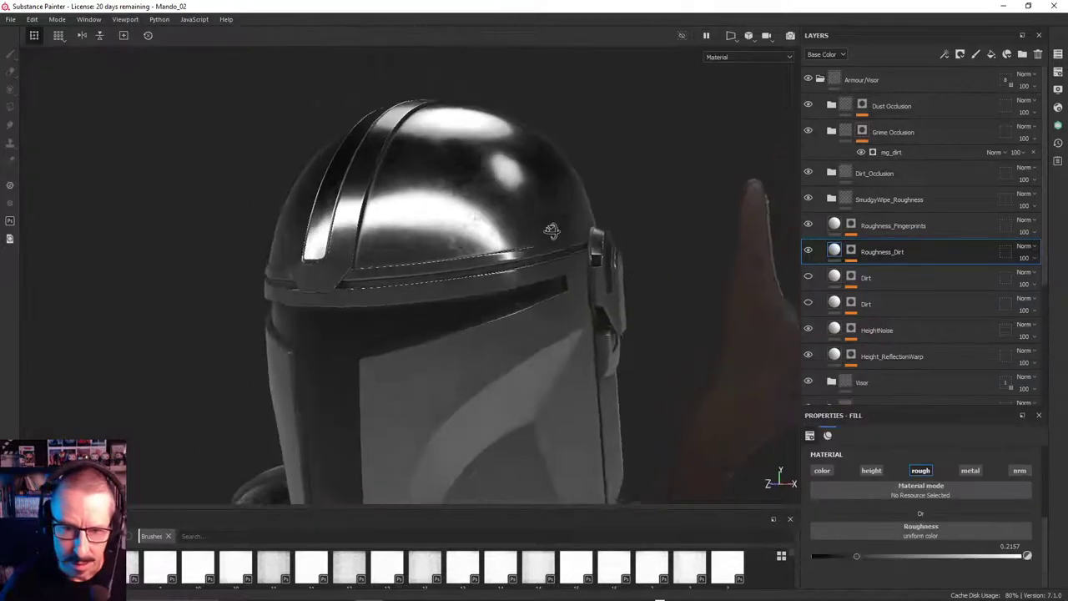
left_click_drag(552, 231, 406, 339, "alt")
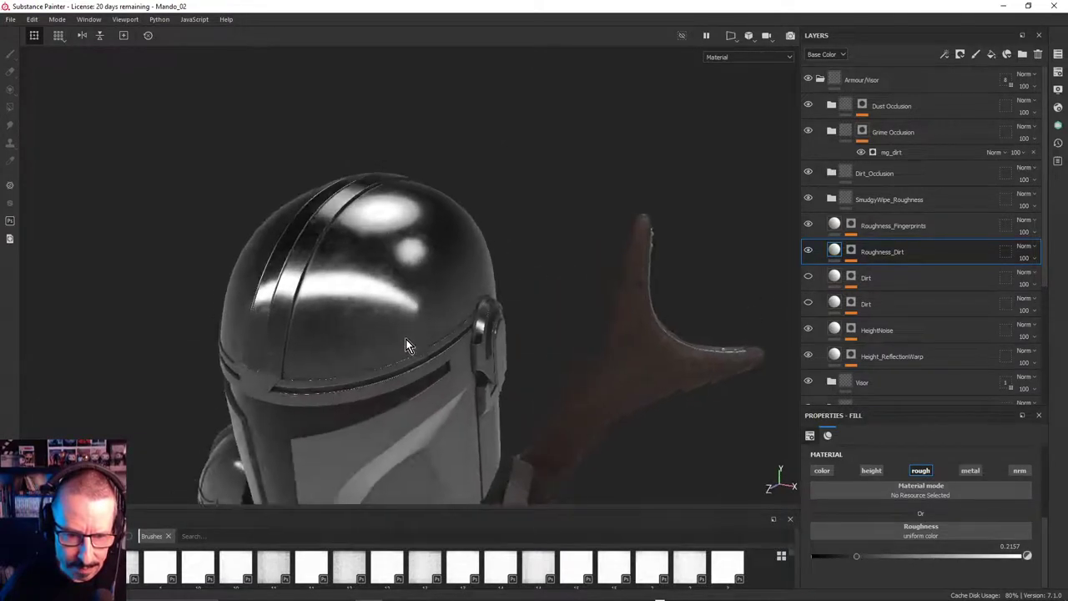
left_click(852, 251, "alt")
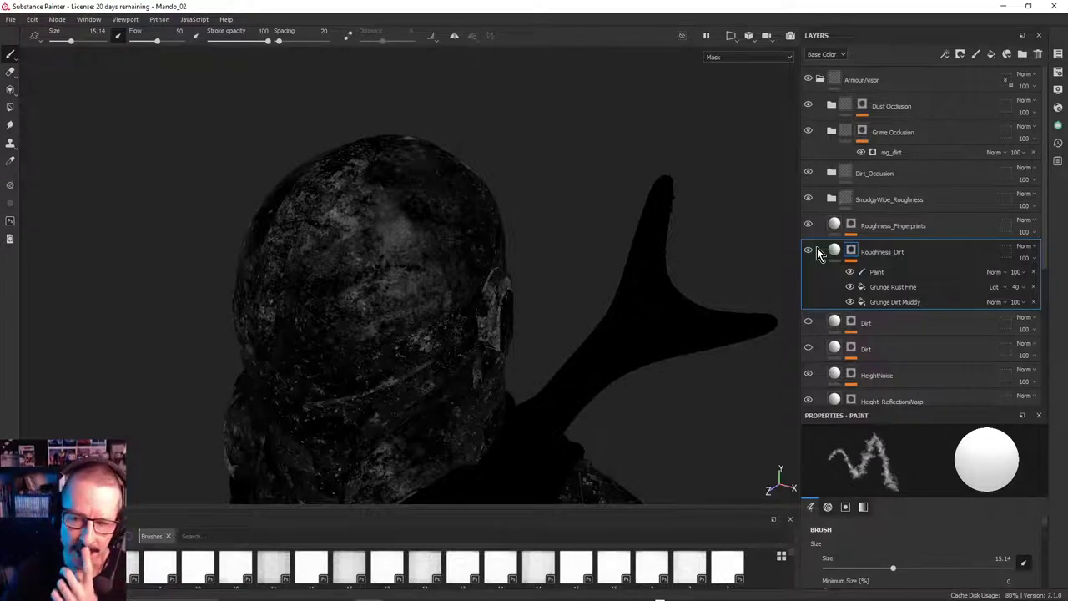
Undo a test stroke on the Paint effect, switch the brush to black, and tone down the dome's bright dirt at size 35.87, flow 56
left_click(873, 275)
mouse_move(333, 230)
left_mouse_down()
mouse_move(393, 224)
mouse_move(463, 159)
mouse_move(371, 242)
mouse_move(377, 219)
mouse_move(390, 254)
left_mouse_up()
key("ctrl+z")
key("x")
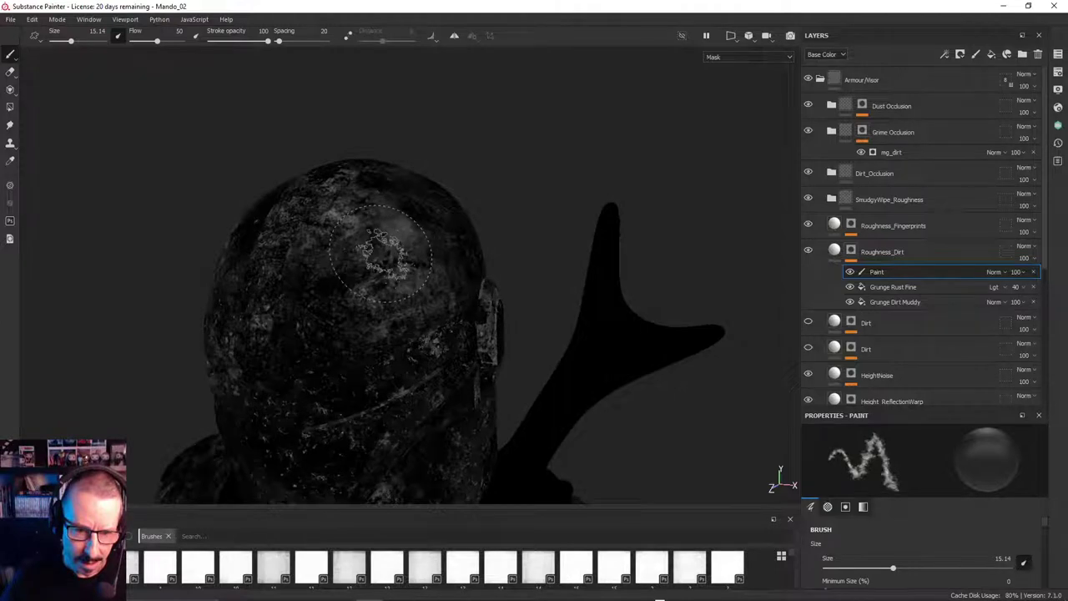
mouse_move(380, 255)
right_mouse_down("ctrl")
mouse_move(425, 255)
mouse_move(422, 247)
right_mouse_up("ctrl")
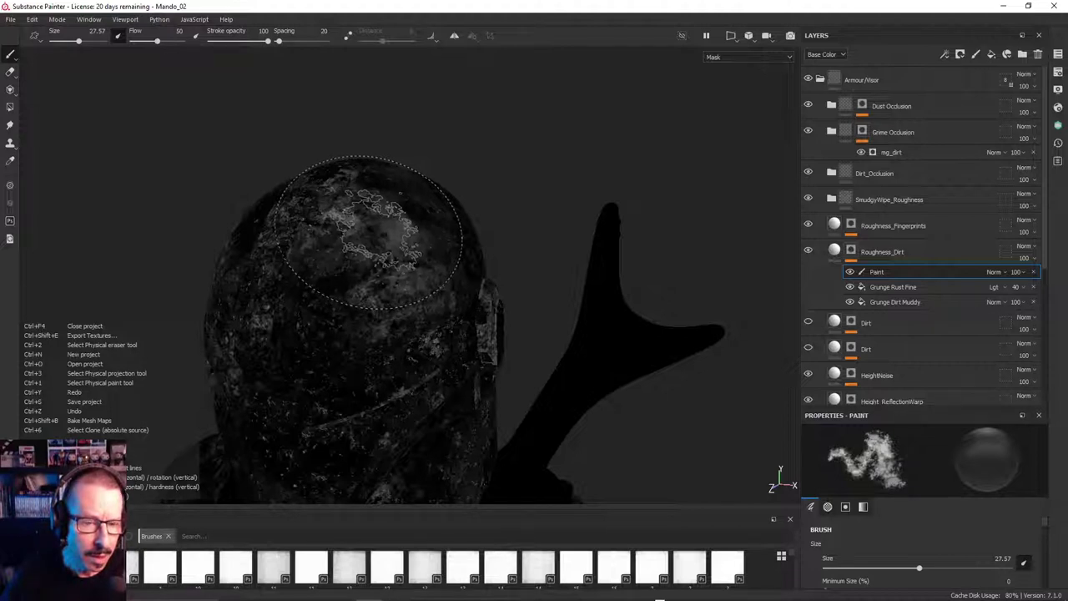
mouse_move(381, 231)
right_mouse_down("ctrl")
mouse_move(363, 230)
mouse_move(436, 230)
right_mouse_up("ctrl")
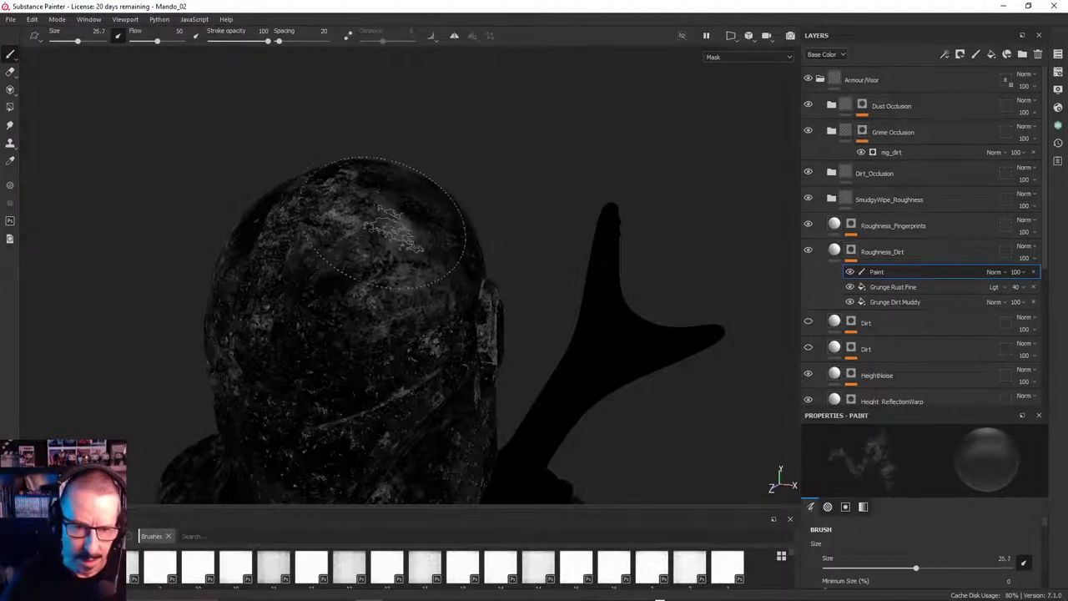
key("bracketright")
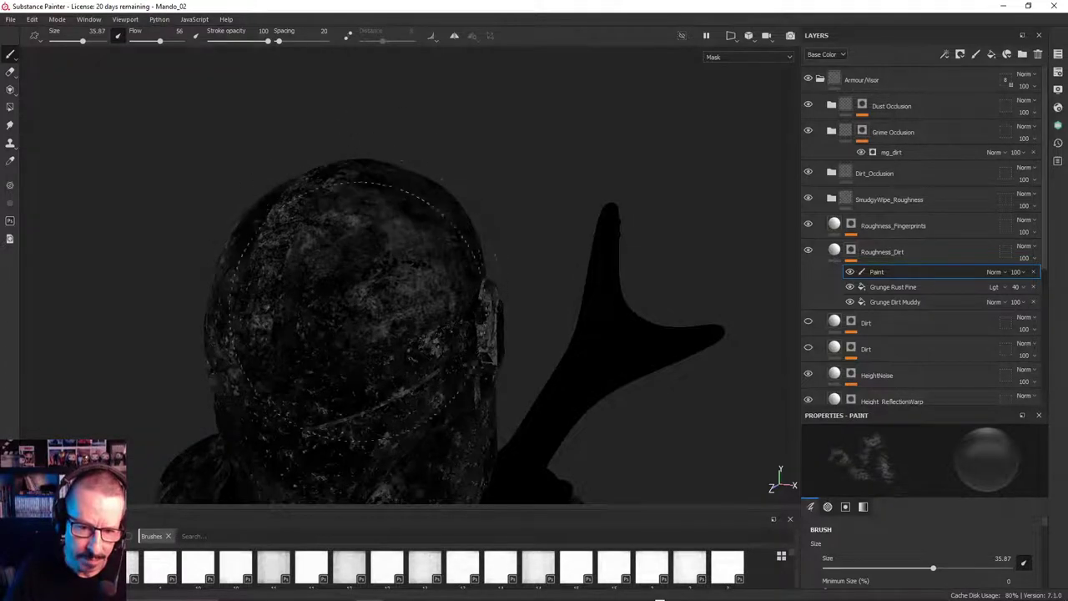
Work over the dirt mask on the helmet's sides and front with the black brush, reducing its size to 20.14
mouse_move(346, 284)
left_mouse_down("alt")
mouse_move(511, 288)
mouse_move(410, 250)
mouse_move(379, 259)
mouse_move(393, 263)
left_mouse_up("alt")
mouse_move(309, 260)
left_mouse_down("alt")
mouse_move(238, 274)
mouse_move(191, 257)
left_mouse_up("alt")
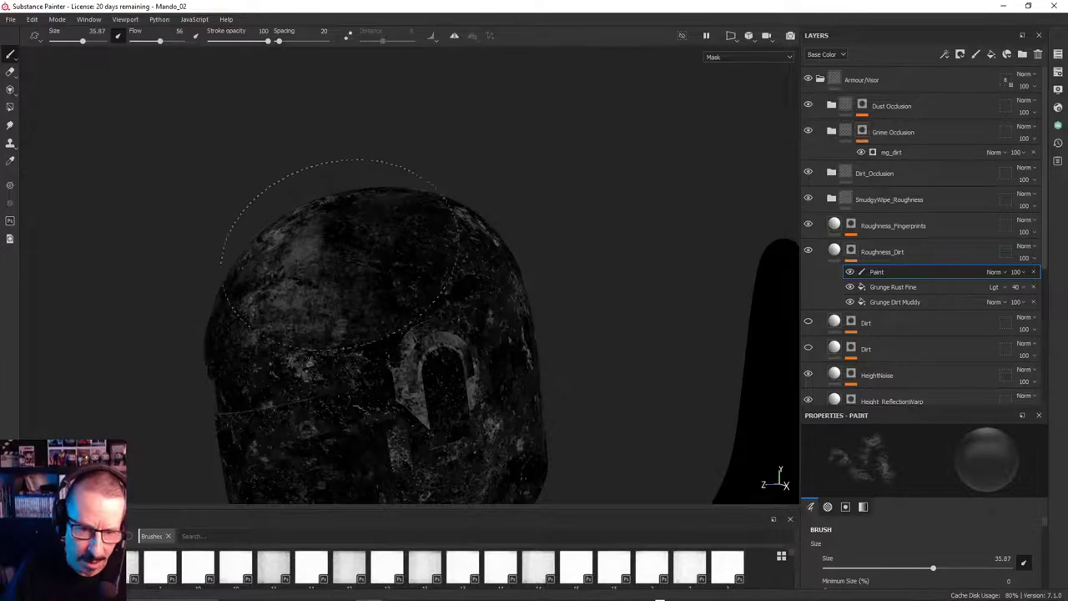
mouse_move(338, 255)
left_mouse_down("alt")
mouse_move(489, 262)
mouse_move(293, 336)
mouse_move(575, 255)
mouse_move(589, 413)
mouse_move(543, 380)
left_mouse_up("alt")
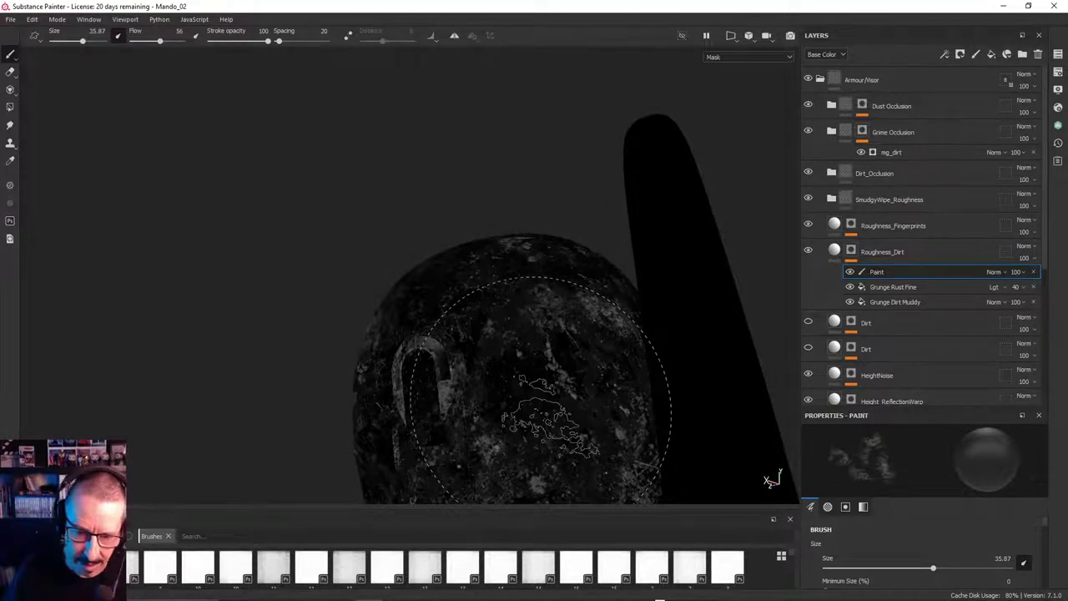
right_click_drag(618, 275, 543, 325, "alt")
left_click_drag(747, 292, 532, 322, "alt")
mouse_move(533, 322)
right_mouse_down("alt")
mouse_move(505, 319)
mouse_move(551, 288)
right_mouse_up("alt")
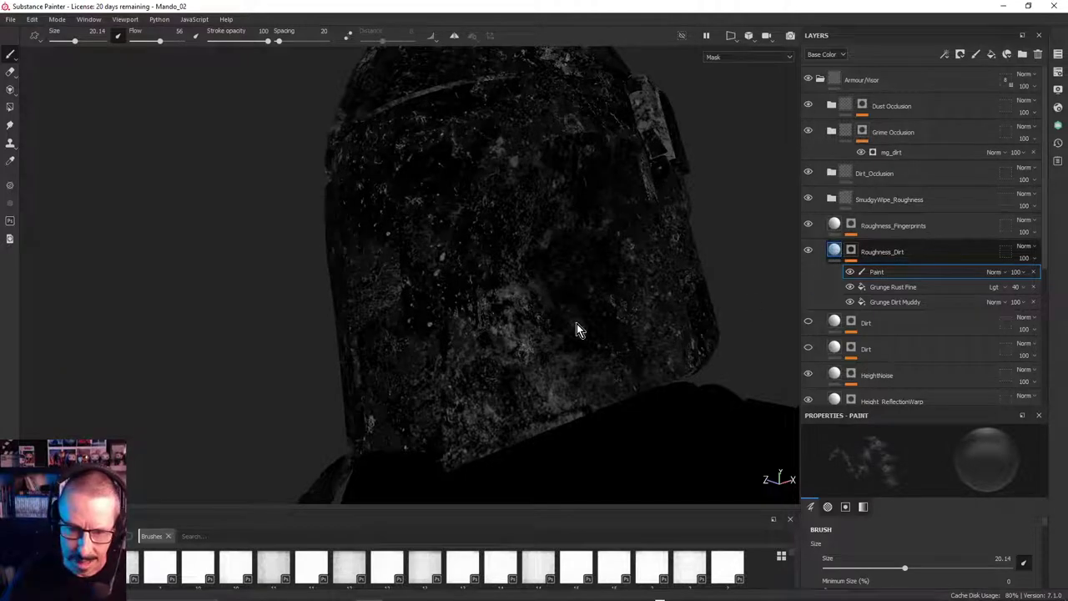
Return to the material view, reselect the Paint effect, and examine the dirt in the faceplate and cheek reflections from several angles
left_click(844, 260, "alt")
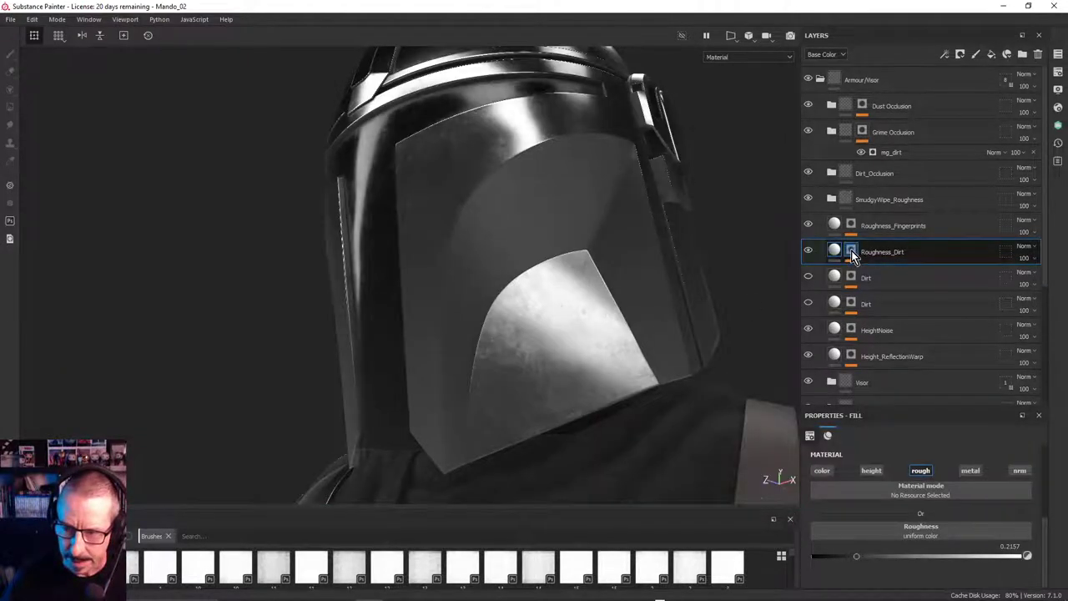
left_click(851, 251)
left_click(872, 276)
right_click_drag(565, 336, 584, 316, "alt")
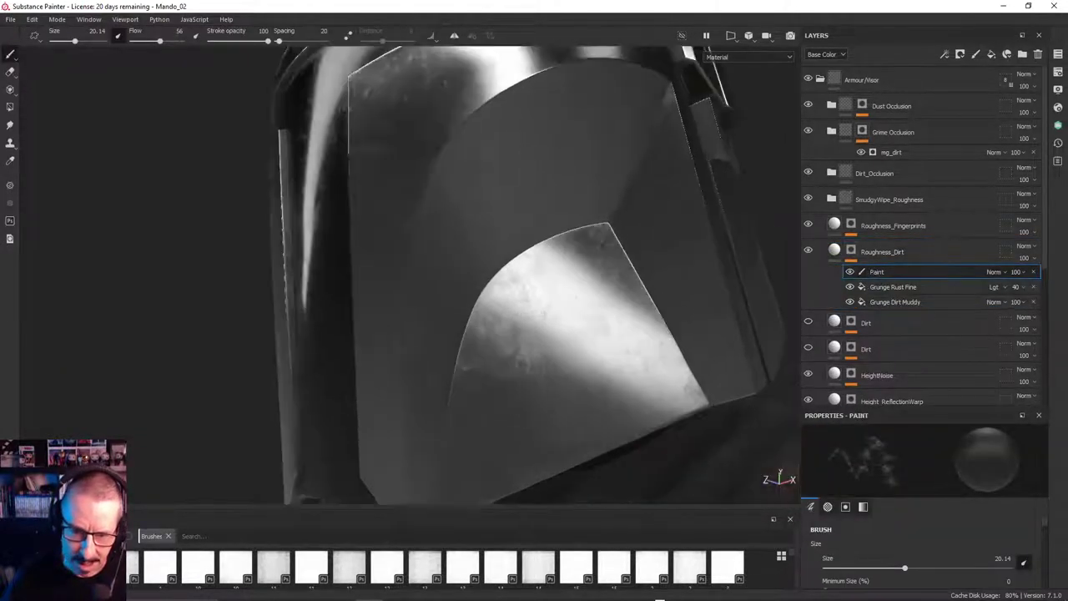
mouse_move(585, 316)
left_mouse_down("alt")
mouse_move(590, 329)
mouse_move(581, 319)
mouse_move(526, 353)
mouse_move(518, 295)
left_mouse_up("alt")
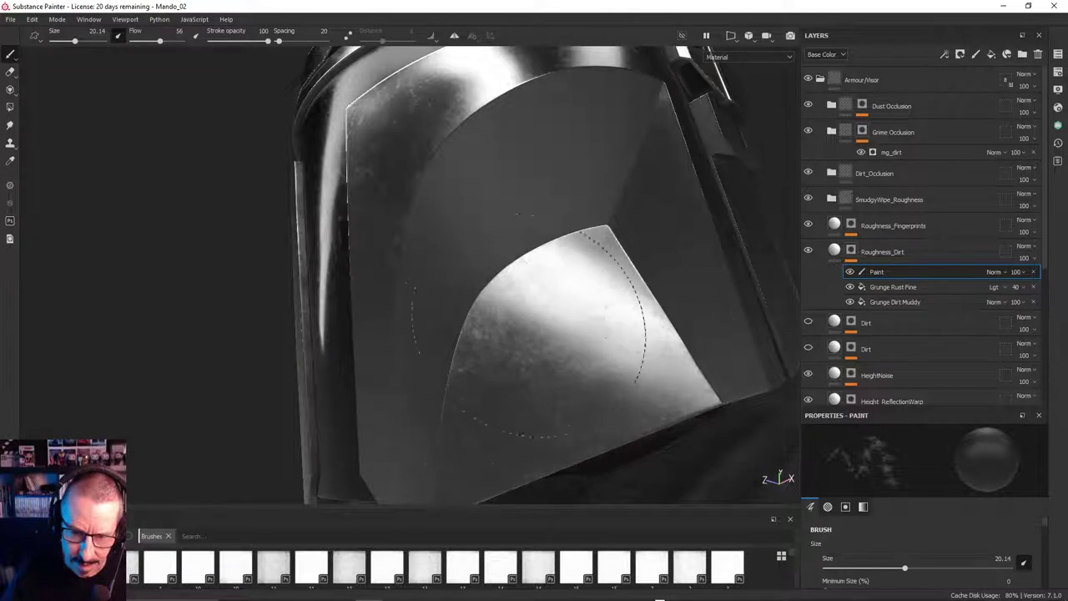
mouse_move(584, 313)
left_mouse_down("alt")
mouse_move(547, 301)
mouse_move(563, 239)
mouse_move(520, 192)
left_mouse_up("alt")
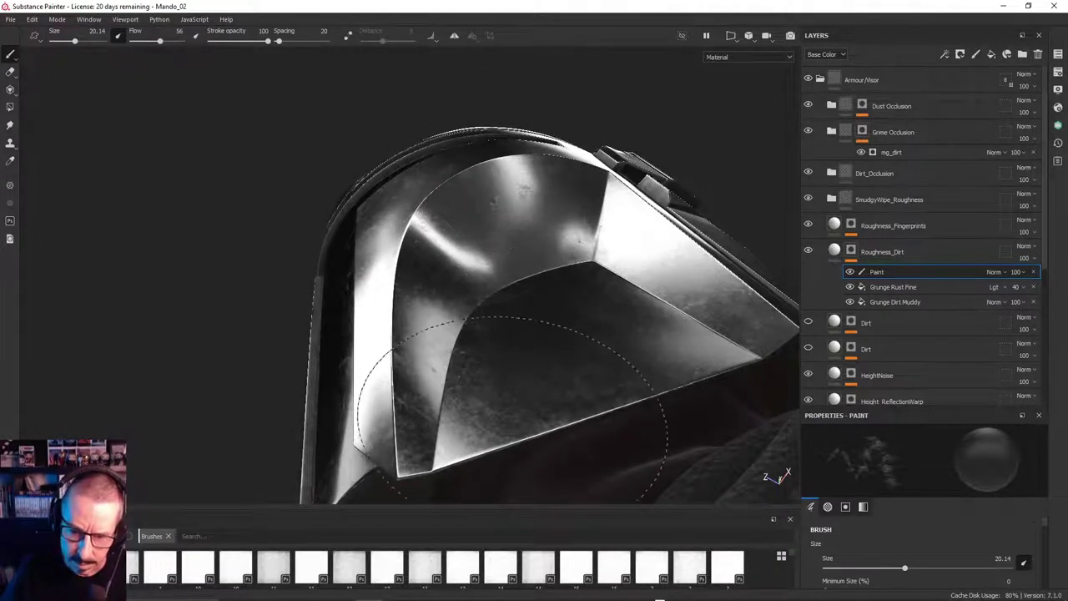
left_click_drag(522, 238, 586, 213, "alt")
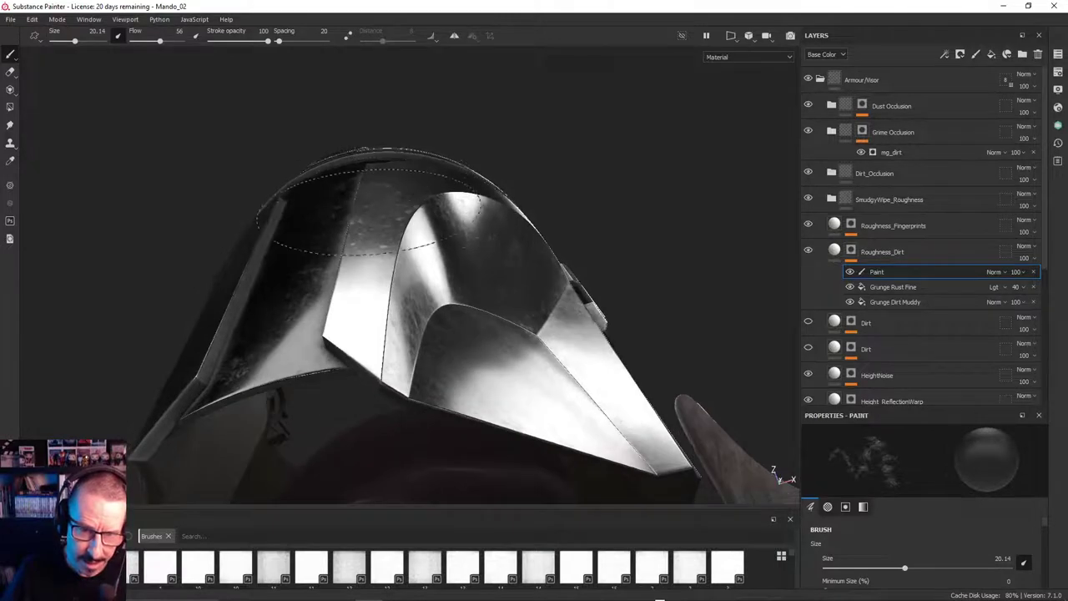
Examine how the painted dirt breaks up reflections along the helmet's sides, ear piece and back panels in the material view
mouse_move(424, 225)
left_mouse_down("alt")
mouse_move(467, 261)
mouse_move(458, 286)
mouse_move(224, 290)
mouse_move(388, 309)
left_mouse_up("alt")
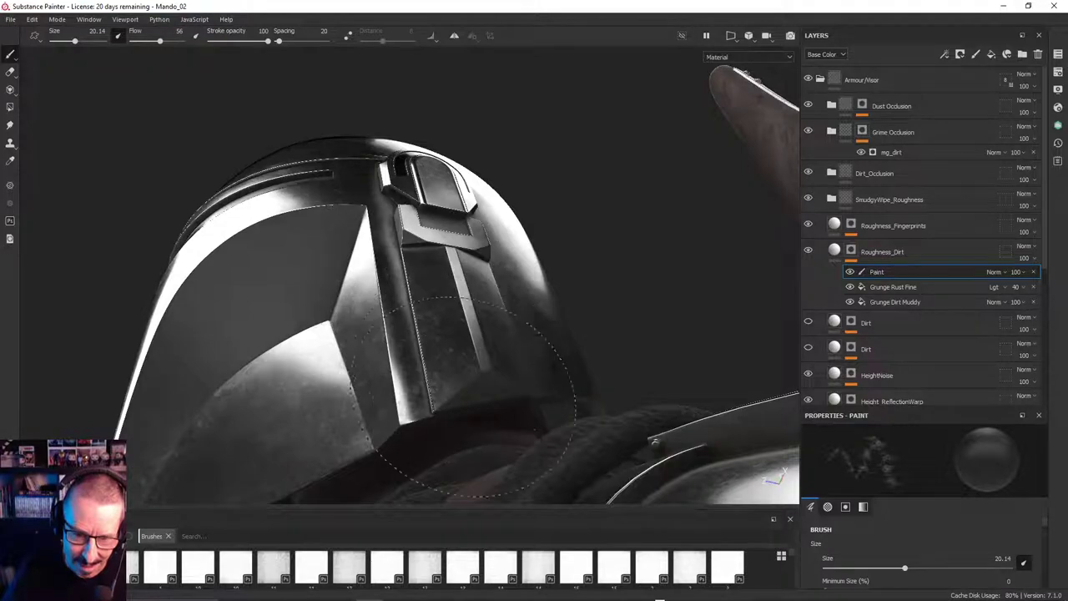
mouse_move(434, 311)
left_mouse_down("alt")
mouse_move(386, 309)
mouse_move(397, 271)
mouse_move(479, 231)
mouse_move(506, 267)
mouse_move(408, 324)
mouse_move(286, 334)
mouse_move(250, 311)
left_mouse_up("alt")
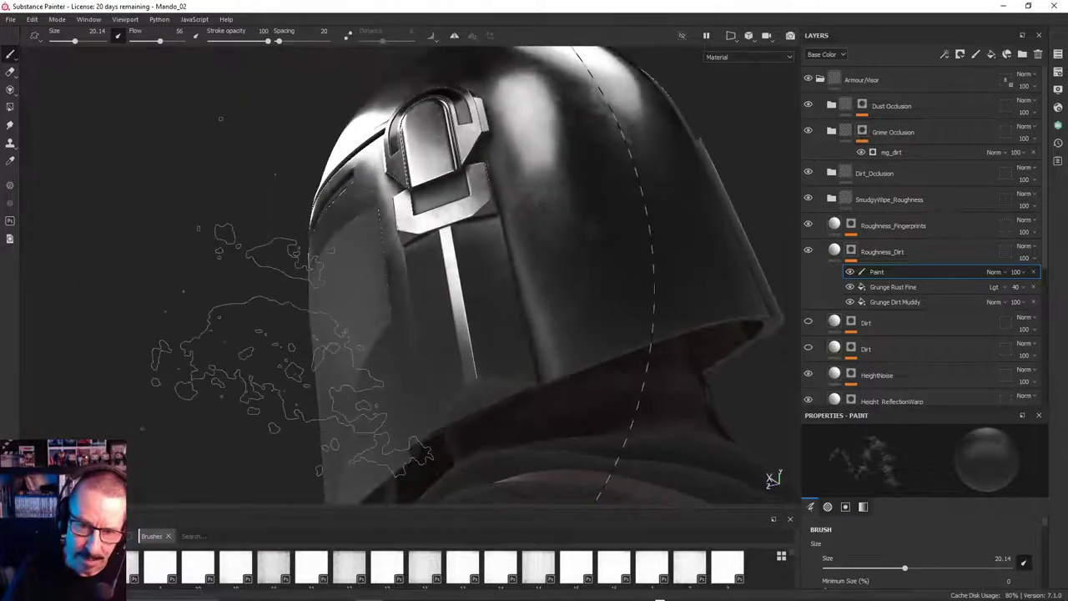
left_click_drag(557, 298, 380, 305, "alt")
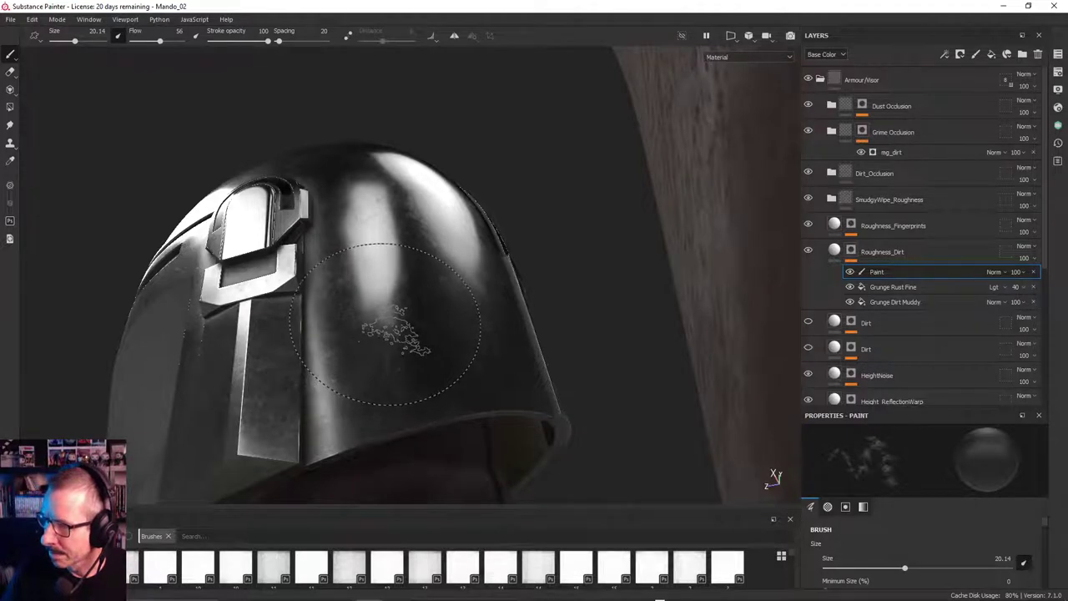
mouse_move(388, 210)
left_mouse_down("alt")
mouse_move(401, 239)
mouse_move(399, 223)
left_mouse_up("alt")
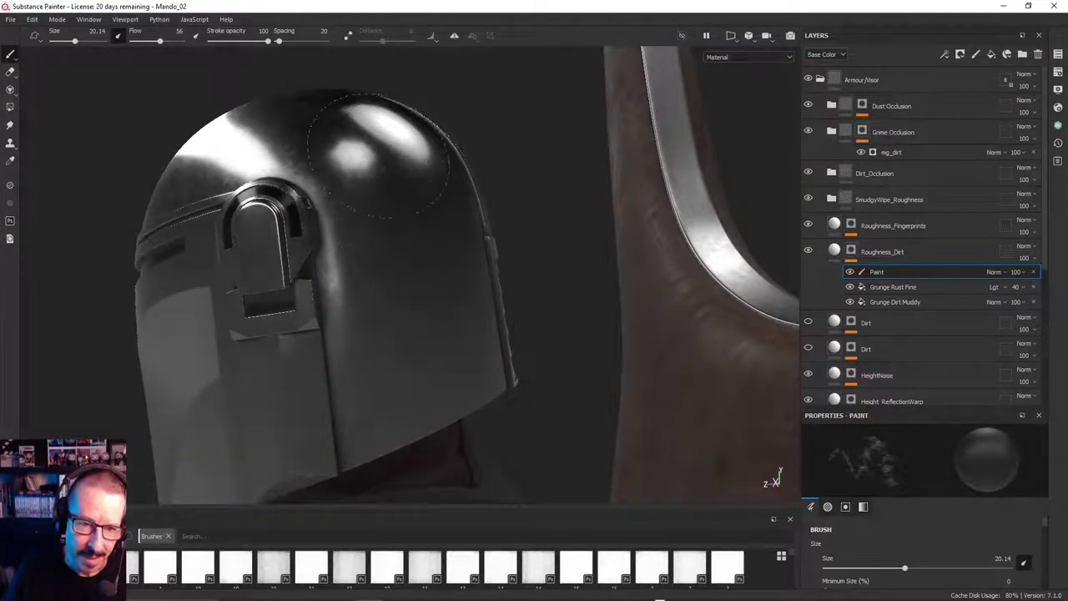
left_click_drag(418, 179, 274, 212, "alt")
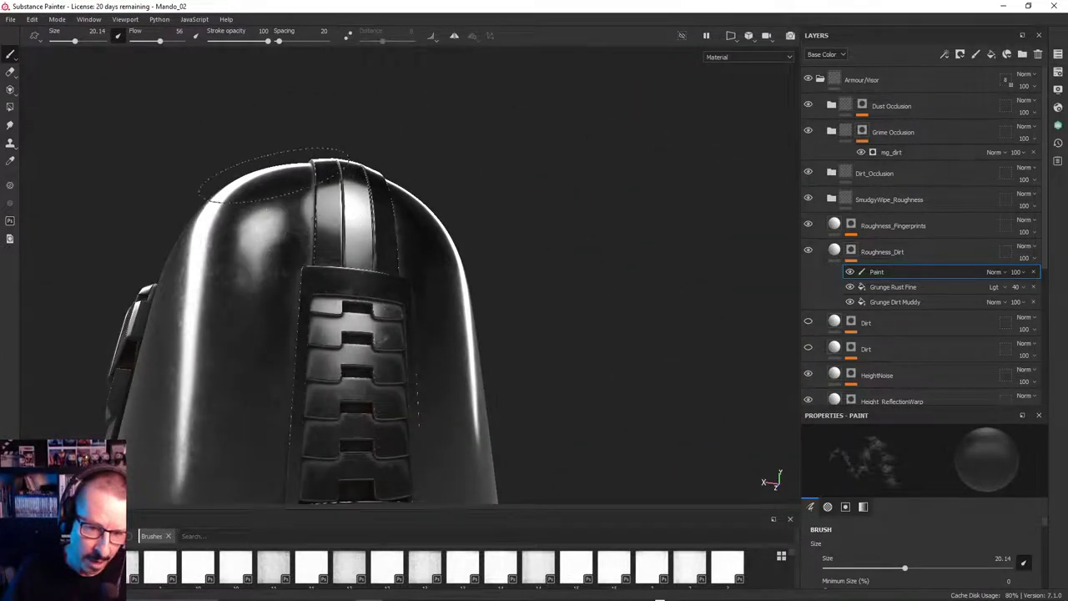
left_click_drag(237, 316, 268, 349, "alt")
left_click_drag(367, 304, 332, 288, "alt")
left_click_drag(359, 242, 464, 200, "alt")
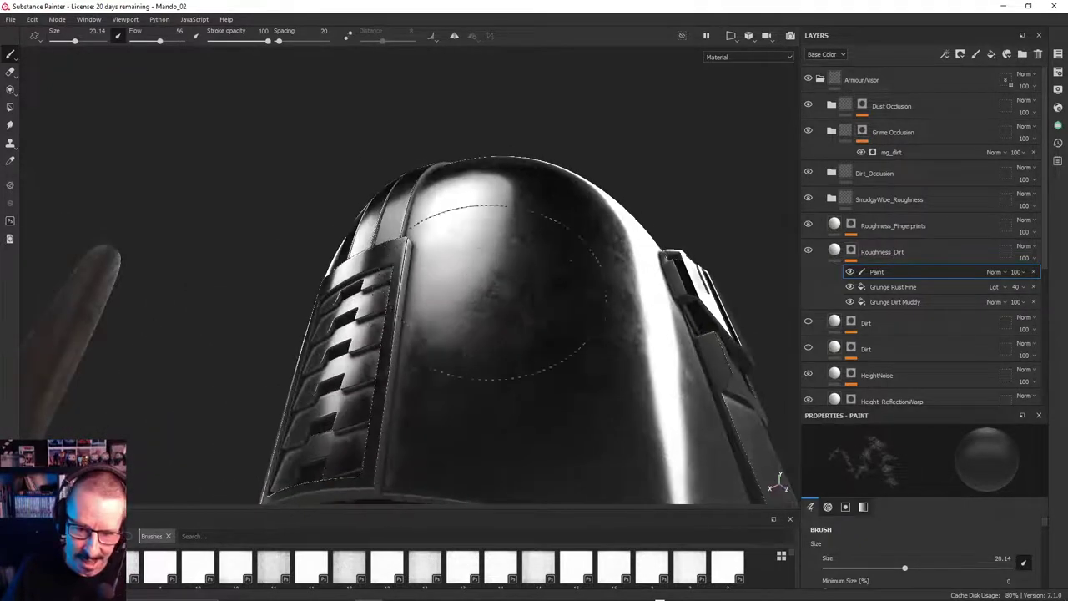
left_click_drag(535, 288, 527, 285, "alt")
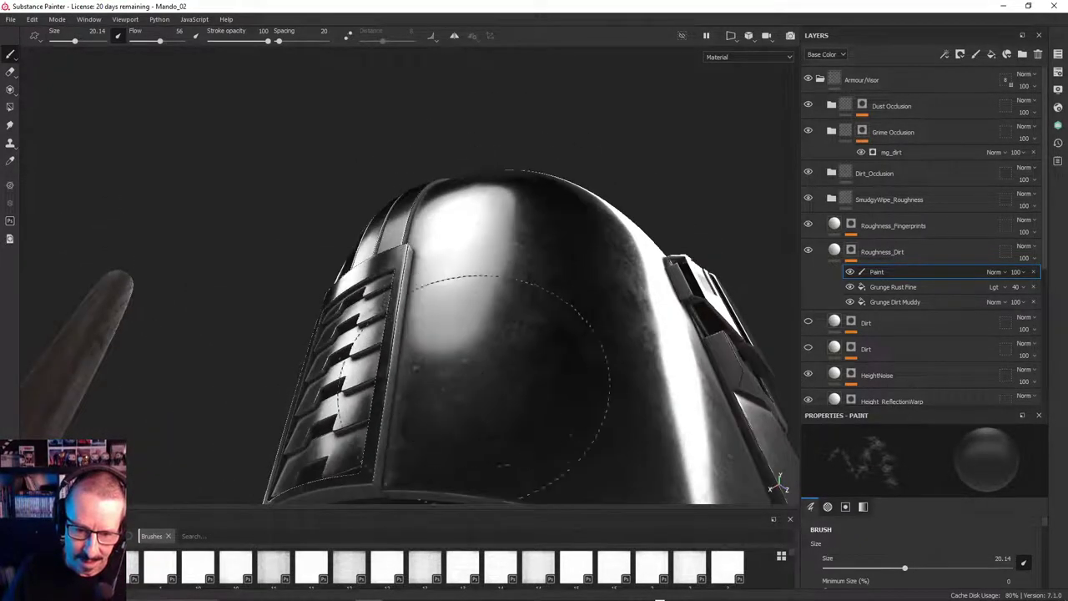
left_click_drag(468, 367, 425, 350, "alt")
mouse_move(704, 107)
left_mouse_down("alt")
mouse_move(548, 209)
mouse_move(484, 219)
left_mouse_up("alt")
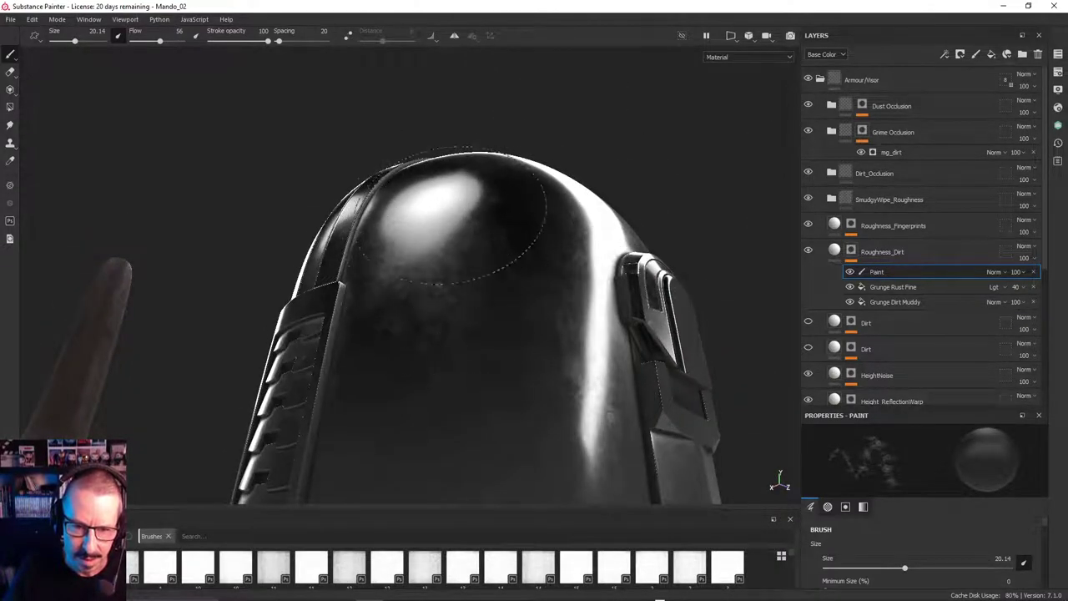
Inspect the dirt breakup around the dome's highlights above the ear piece and brow, zooming in from side angles
left_click_drag(438, 284, 365, 238, "alt")
right_click_drag(558, 155, 610, 150, "shift")
scroll(614, 155, "up", 2)
middle_click_drag(616, 156, 569, 221, "alt")
left_click_drag(568, 220, 511, 269, "alt")
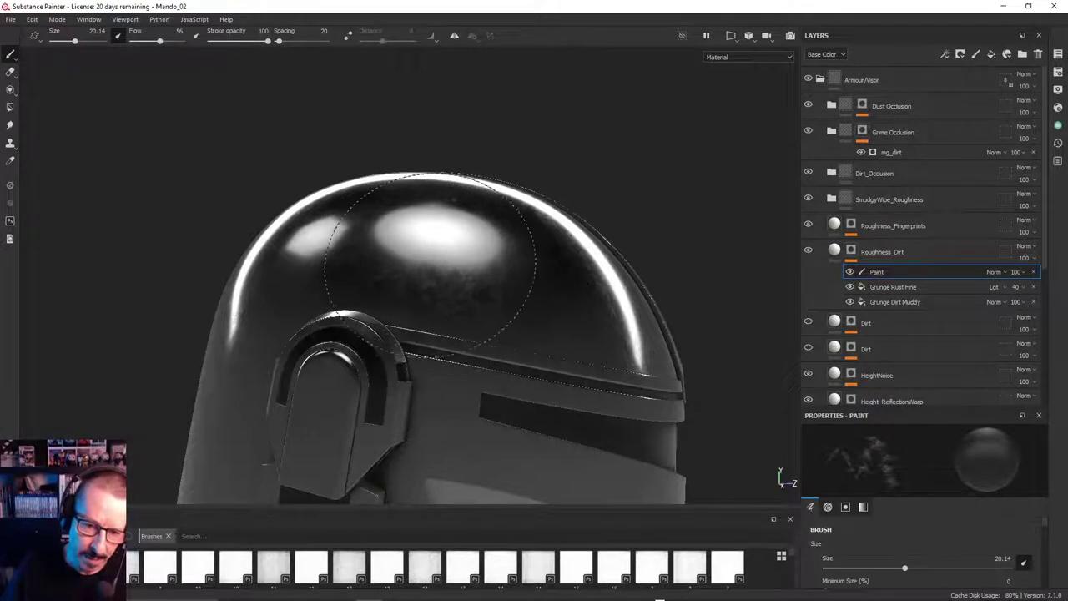
mouse_move(417, 242)
left_mouse_down("alt")
mouse_move(489, 208)
mouse_move(449, 227)
mouse_move(479, 174)
mouse_move(503, 184)
mouse_move(526, 231)
mouse_move(324, 163)
left_mouse_up("alt")
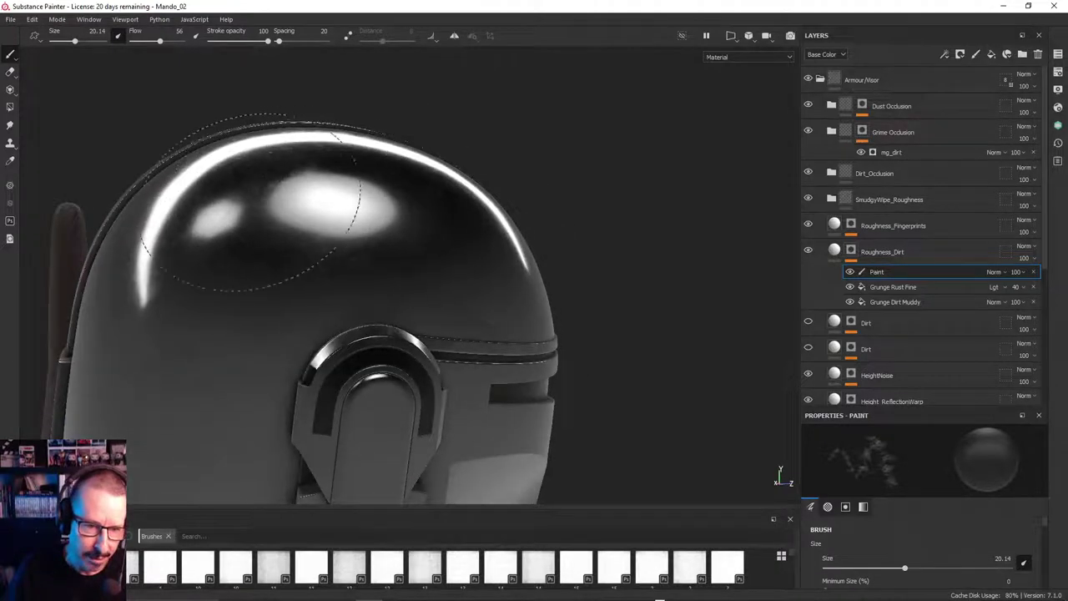
mouse_move(480, 224)
left_mouse_down("alt")
mouse_move(484, 248)
mouse_move(524, 241)
left_mouse_up("alt")
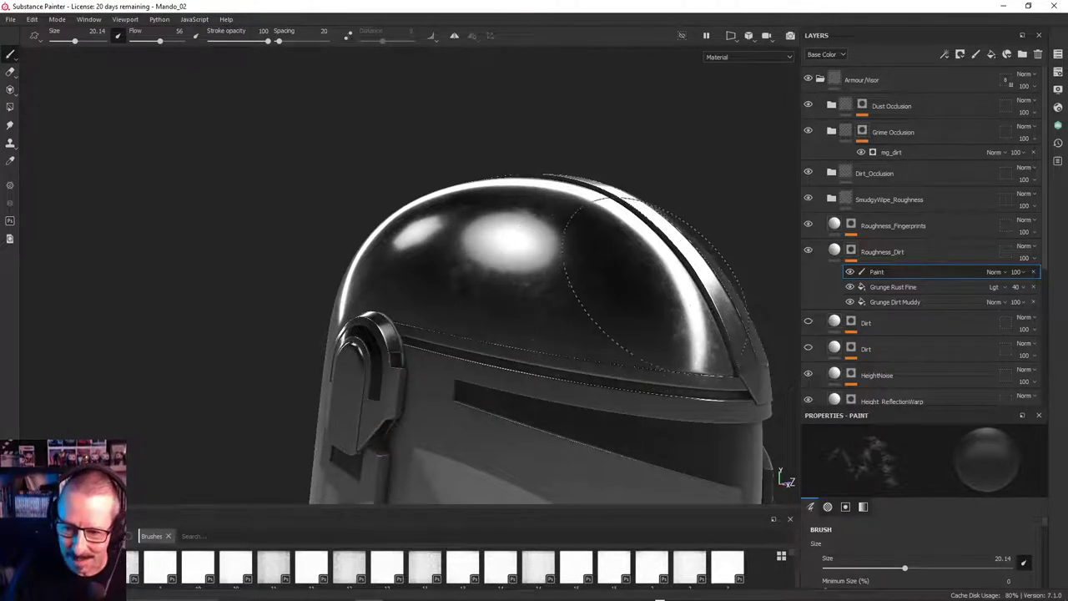
mouse_move(650, 282)
left_mouse_down("alt")
mouse_move(560, 246)
mouse_move(487, 282)
left_mouse_up("alt")
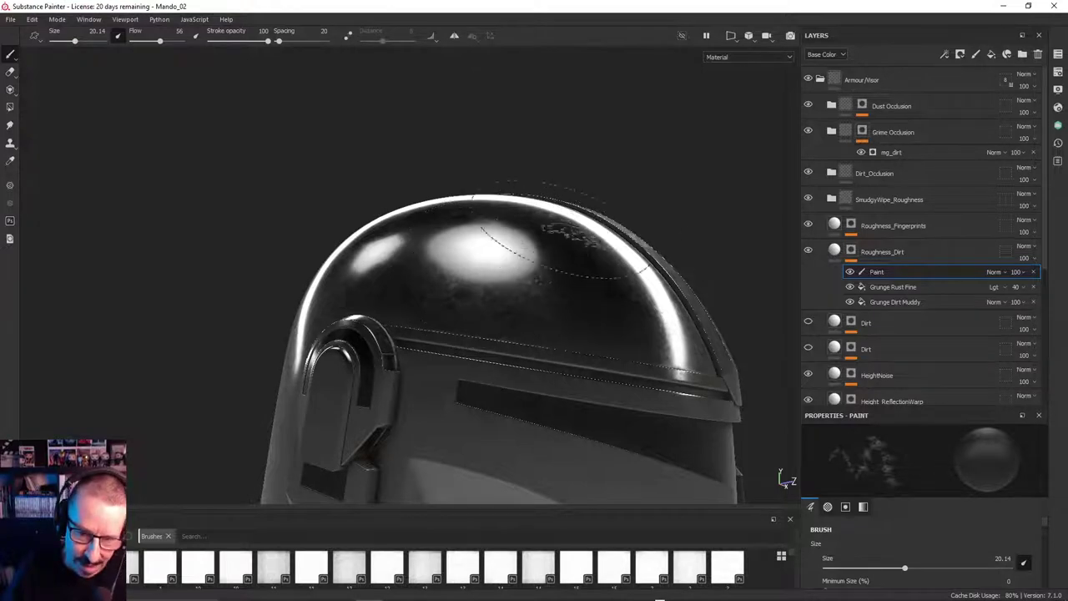
mouse_move(576, 234)
left_mouse_down("alt")
mouse_move(508, 147)
mouse_move(520, 131)
mouse_move(488, 167)
left_mouse_up("alt")
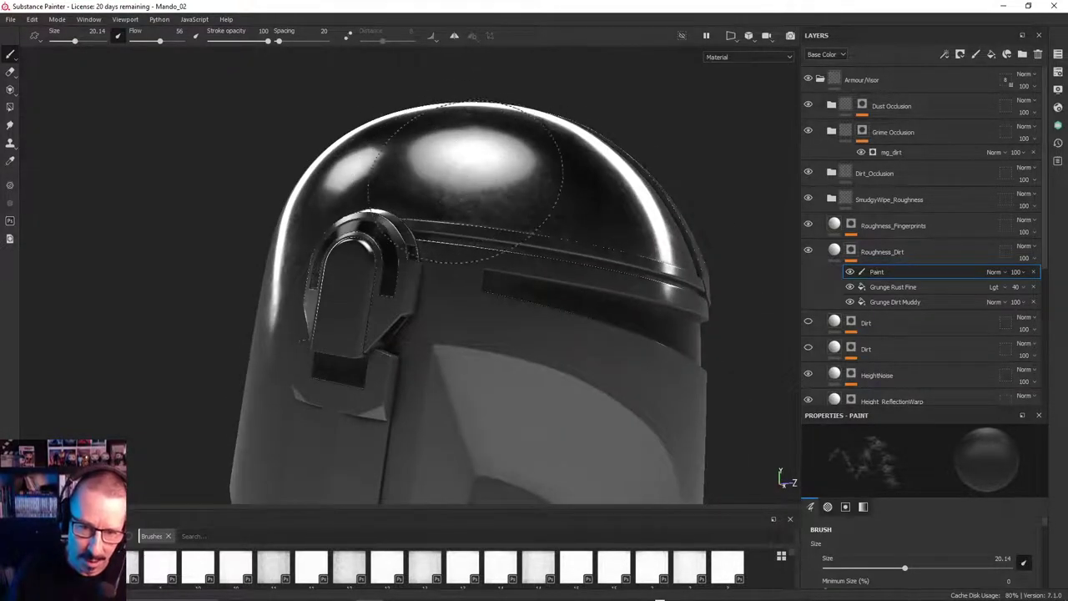
Examine the reflections on the ear piece, cheeks and faceplate from low and frontal angles
left_click_drag(518, 308, 522, 186, "alt")
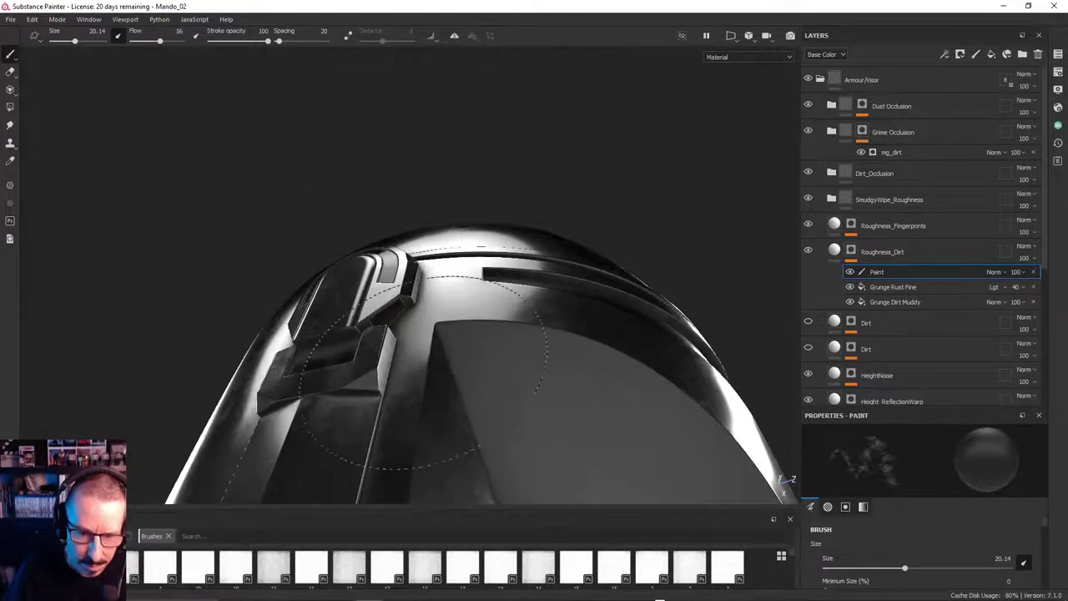
left_click_drag(505, 418, 447, 374, "alt")
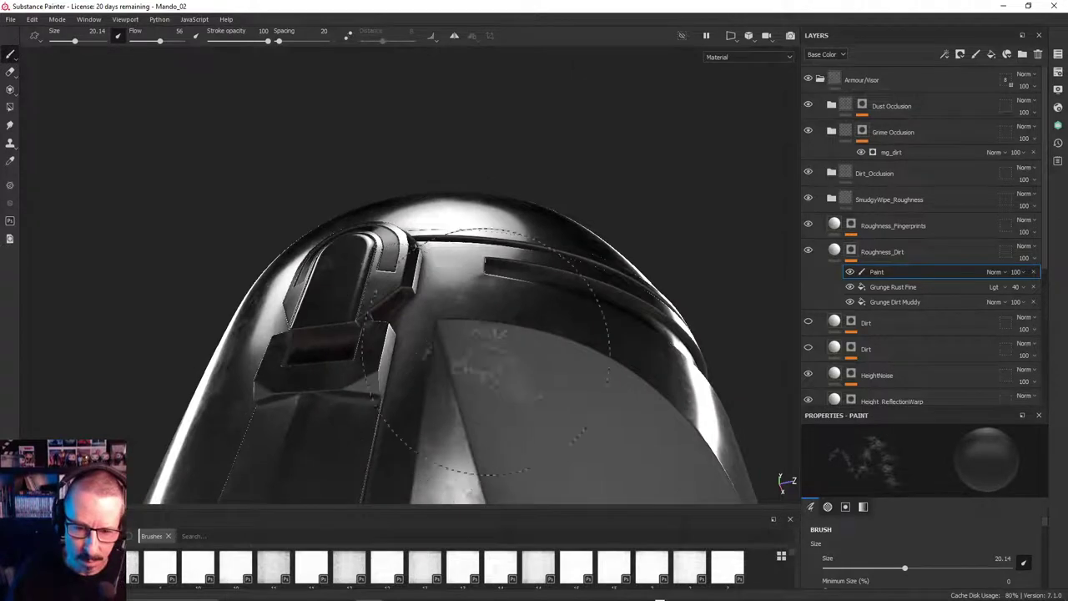
left_click_drag(486, 342, 445, 341, "alt")
mouse_move(284, 339)
left_mouse_down("alt")
mouse_move(501, 292)
mouse_move(437, 238)
mouse_move(425, 198)
mouse_move(442, 230)
mouse_move(433, 202)
left_mouse_up("alt")
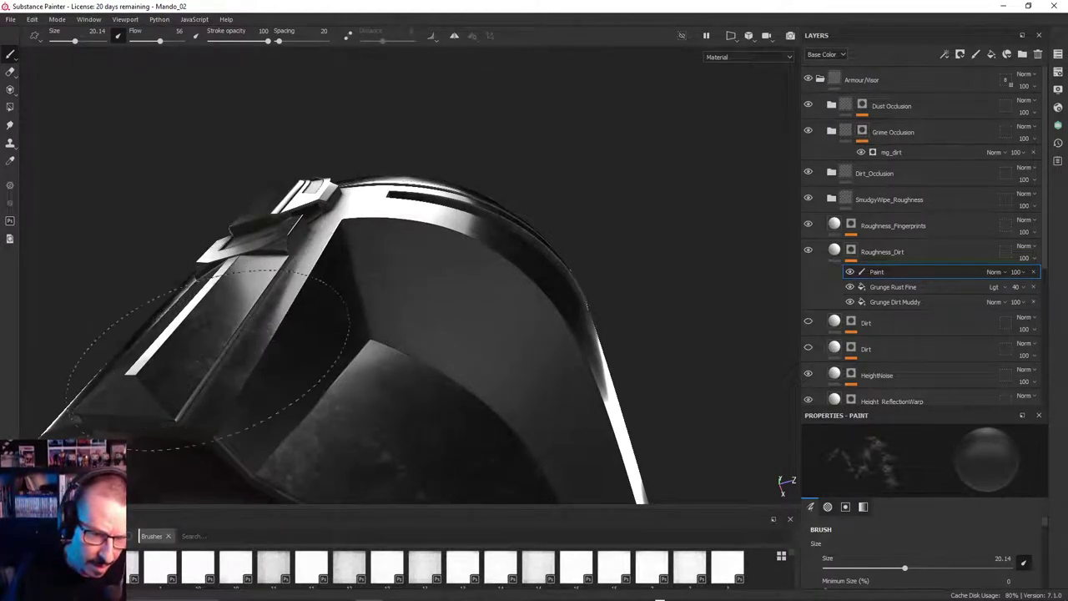
mouse_move(376, 317)
left_mouse_down("alt")
mouse_move(286, 286)
mouse_move(451, 301)
mouse_move(446, 279)
mouse_move(426, 325)
left_mouse_up("alt")
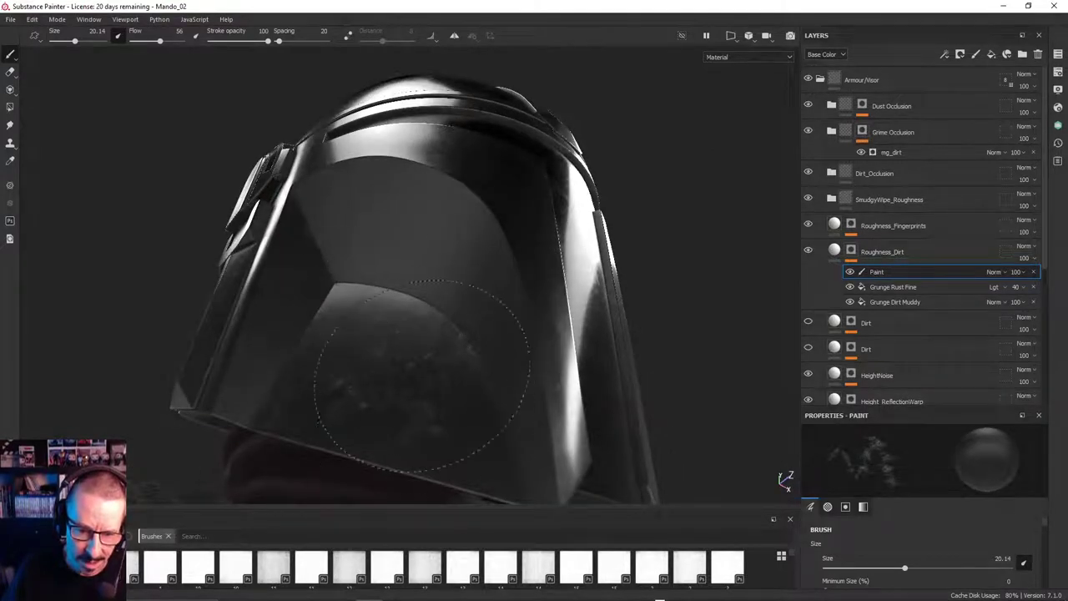
mouse_move(331, 386)
left_mouse_down("alt")
mouse_move(508, 245)
mouse_move(479, 287)
mouse_move(394, 296)
mouse_move(531, 159)
mouse_move(575, 162)
mouse_move(501, 196)
left_mouse_up("alt")
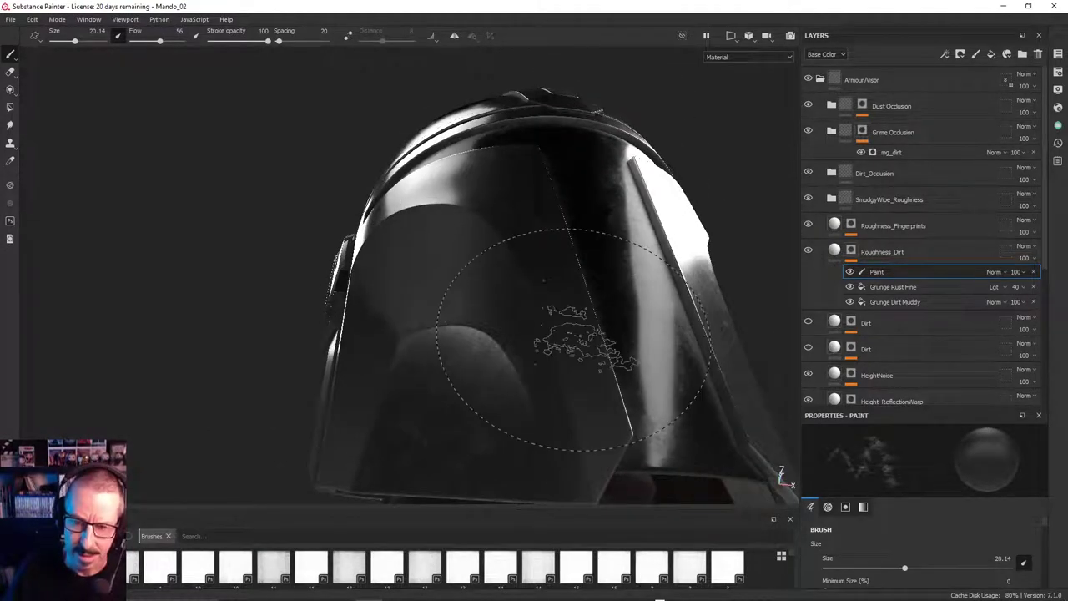
mouse_move(573, 358)
left_mouse_down("alt")
mouse_move(298, 255)
mouse_move(424, 270)
mouse_move(404, 412)
mouse_move(315, 362)
mouse_move(342, 343)
mouse_move(346, 303)
mouse_move(347, 319)
left_mouse_up("alt")
left_click_drag(496, 291, 547, 305, "alt")
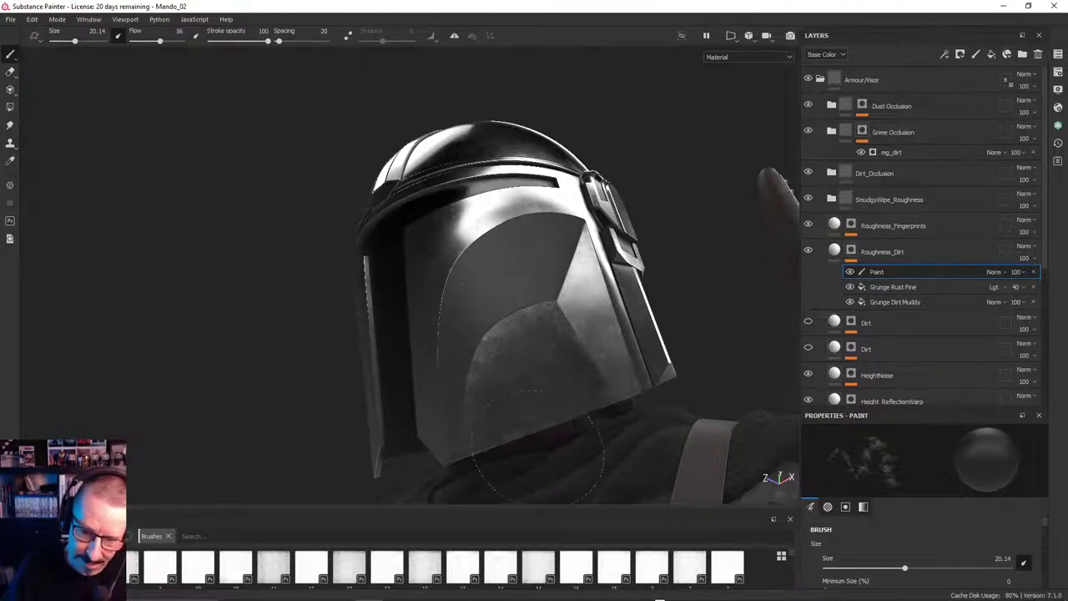
mouse_move(539, 443)
left_mouse_down("alt")
mouse_move(563, 263)
mouse_move(501, 266)
mouse_move(469, 317)
left_mouse_up("alt")
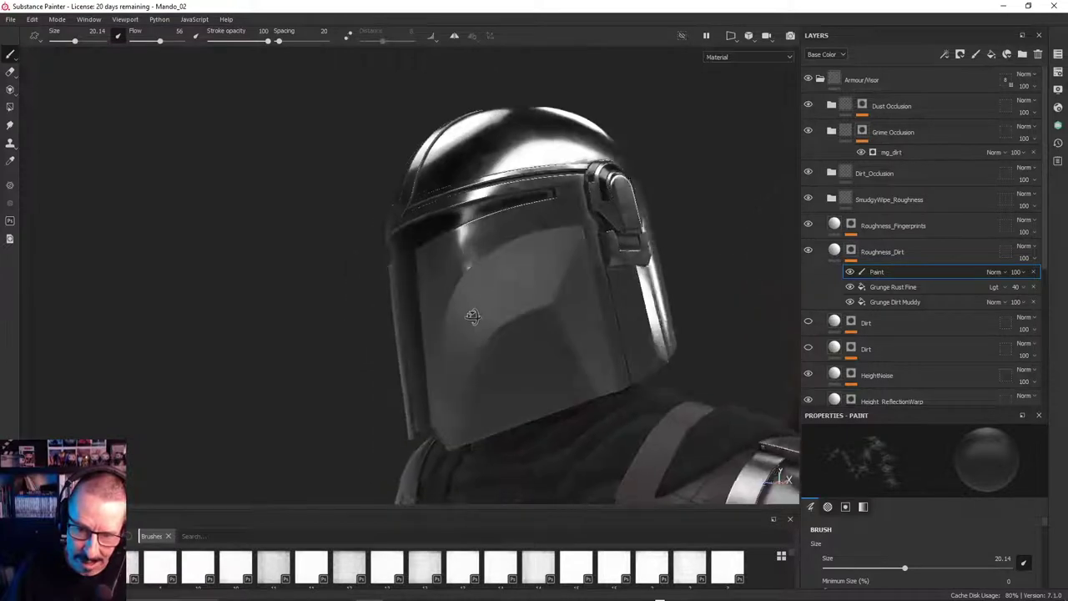
left_click_drag(542, 232, 546, 223, "alt")
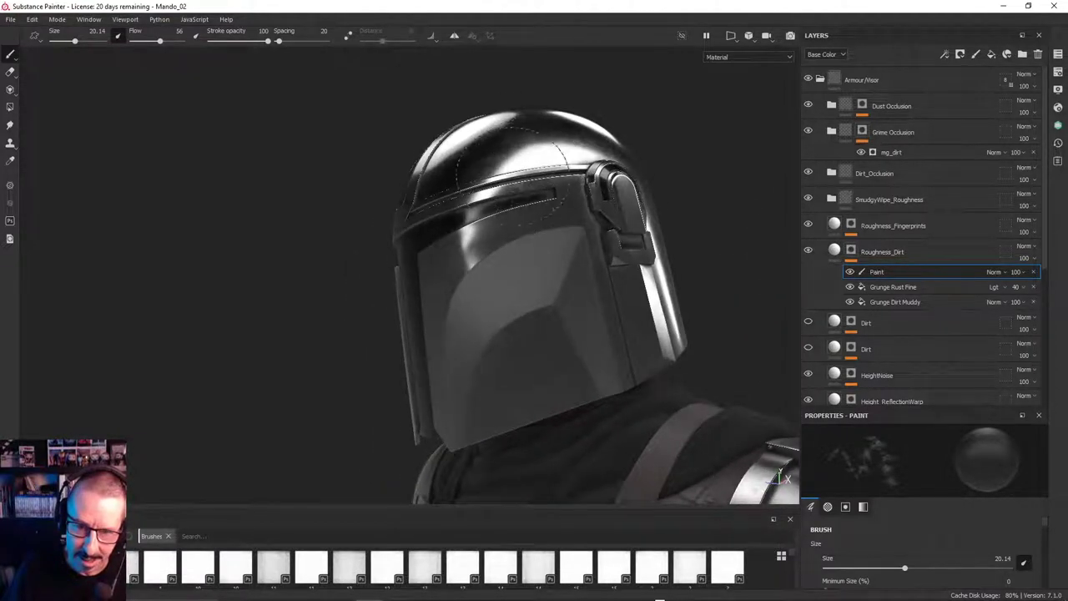
Review the dirt in the reflections on the helmet's rear side panels, dome and back plates from low and level angles
left_click_drag(542, 201, 364, 328, "alt")
mouse_move(503, 284)
right_mouse_down("shift")
mouse_move(506, 263)
mouse_move(493, 264)
mouse_move(507, 264)
right_mouse_up("shift")
left_click_drag(508, 265, 539, 240, "alt")
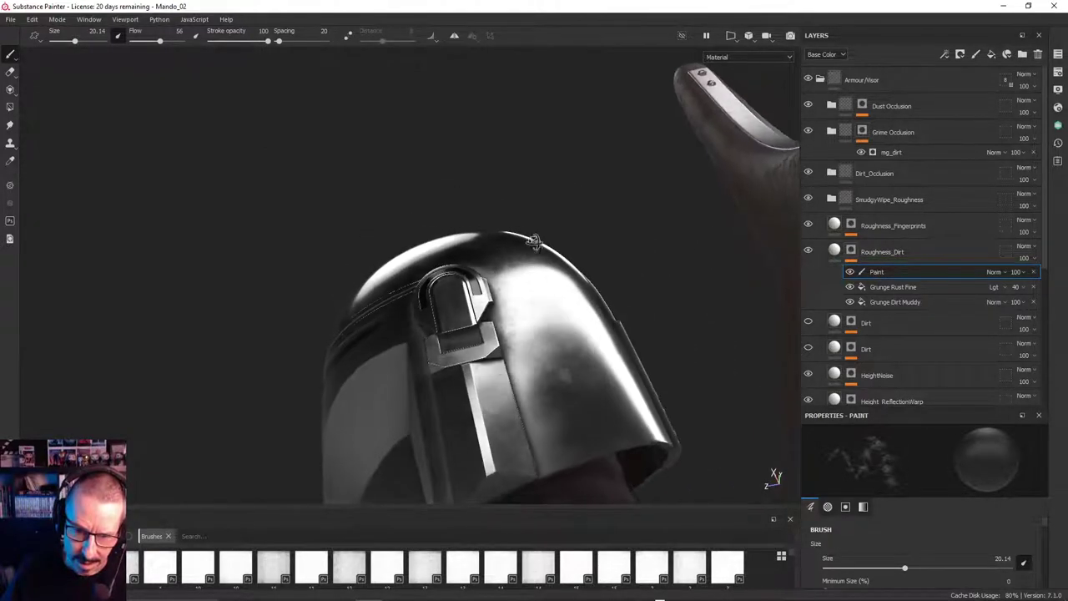
mouse_move(573, 421)
left_mouse_down("alt")
mouse_move(578, 387)
mouse_move(593, 377)
left_mouse_up("alt")
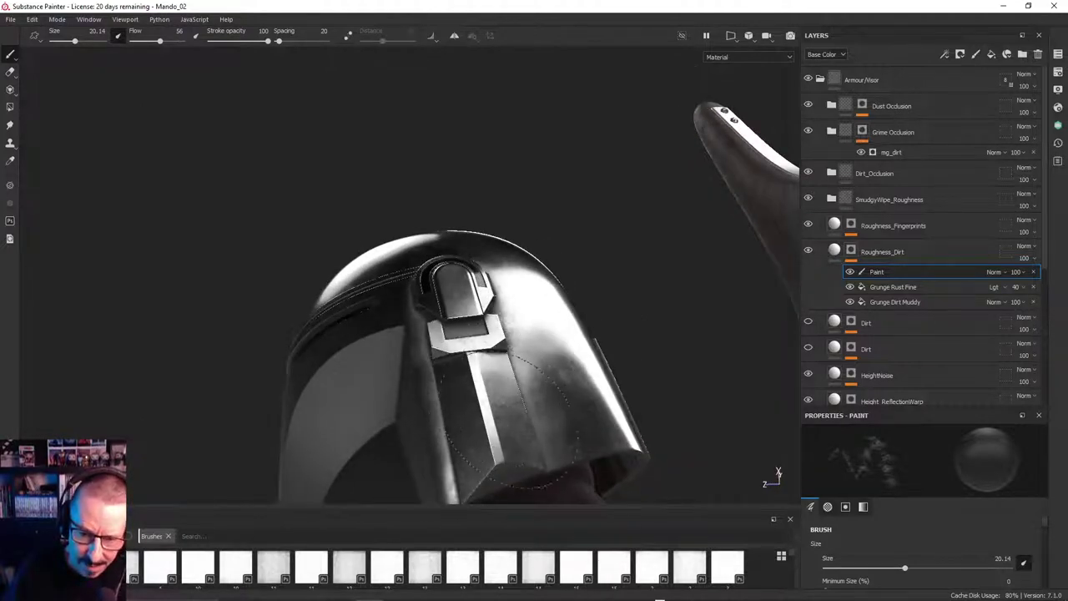
left_click_drag(513, 419, 472, 385, "alt")
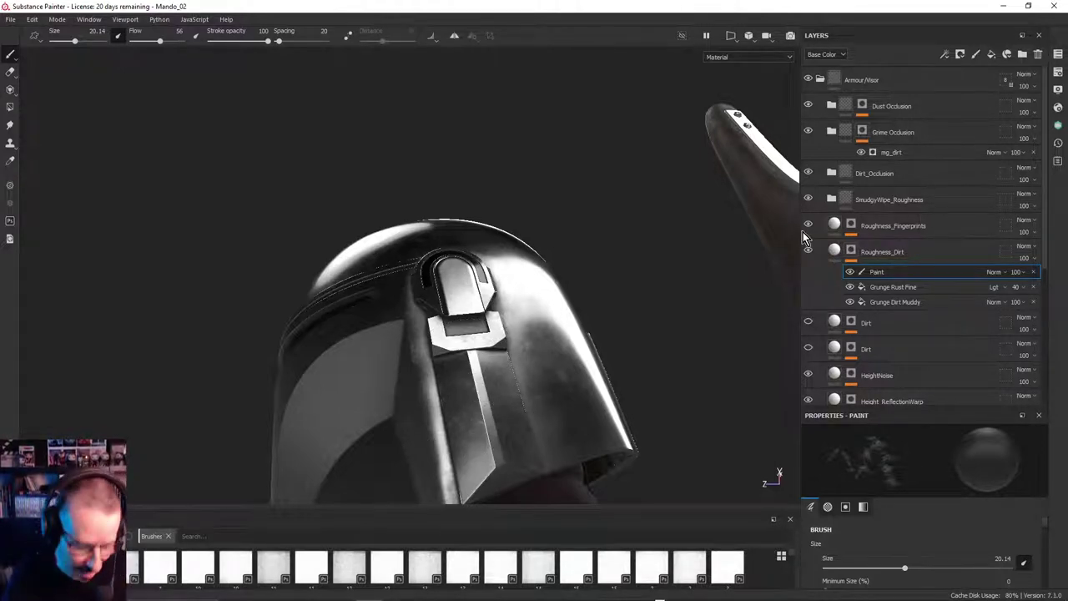
mouse_move(563, 237)
left_mouse_down("alt")
mouse_move(525, 243)
mouse_move(502, 175)
left_mouse_up("alt")
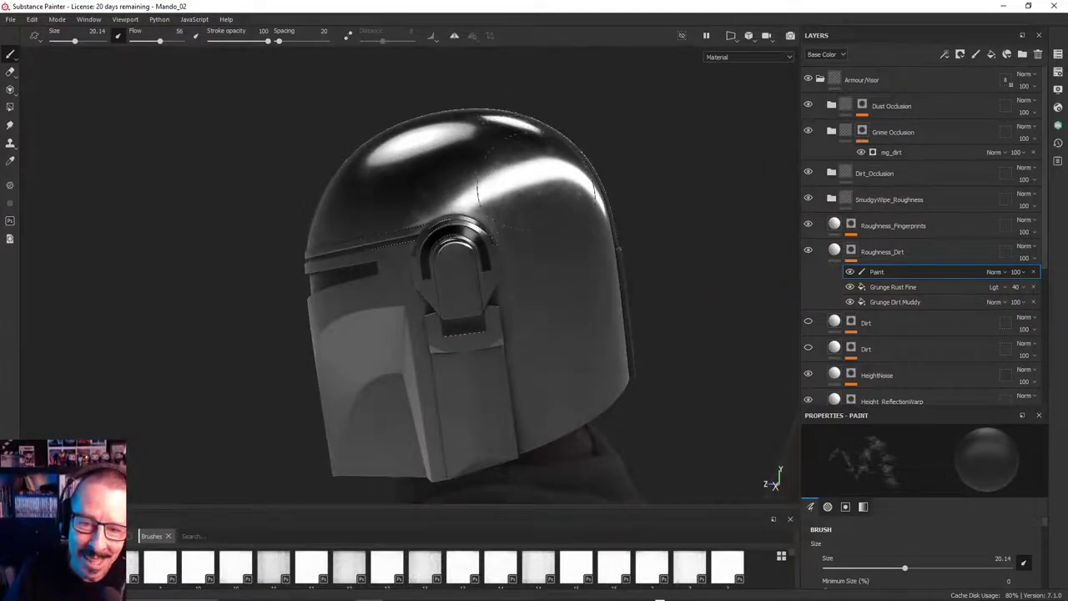
mouse_move(543, 209)
left_mouse_down("alt")
mouse_move(553, 167)
mouse_move(607, 151)
mouse_move(441, 143)
left_mouse_up("alt")
left_click_drag(392, 238, 543, 350, "alt")
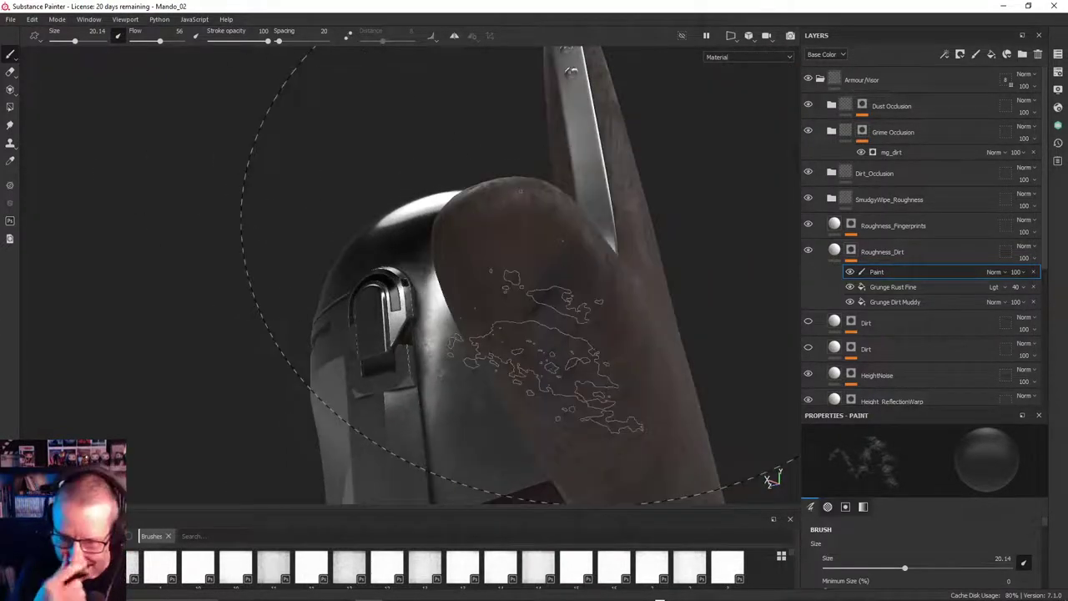
mouse_move(520, 191)
left_mouse_down("alt")
mouse_move(603, 298)
mouse_move(535, 234)
mouse_move(707, 318)
mouse_move(261, 252)
mouse_move(284, 250)
mouse_move(254, 259)
left_mouse_up("alt")
left_click_drag(480, 324, 386, 319, "alt")
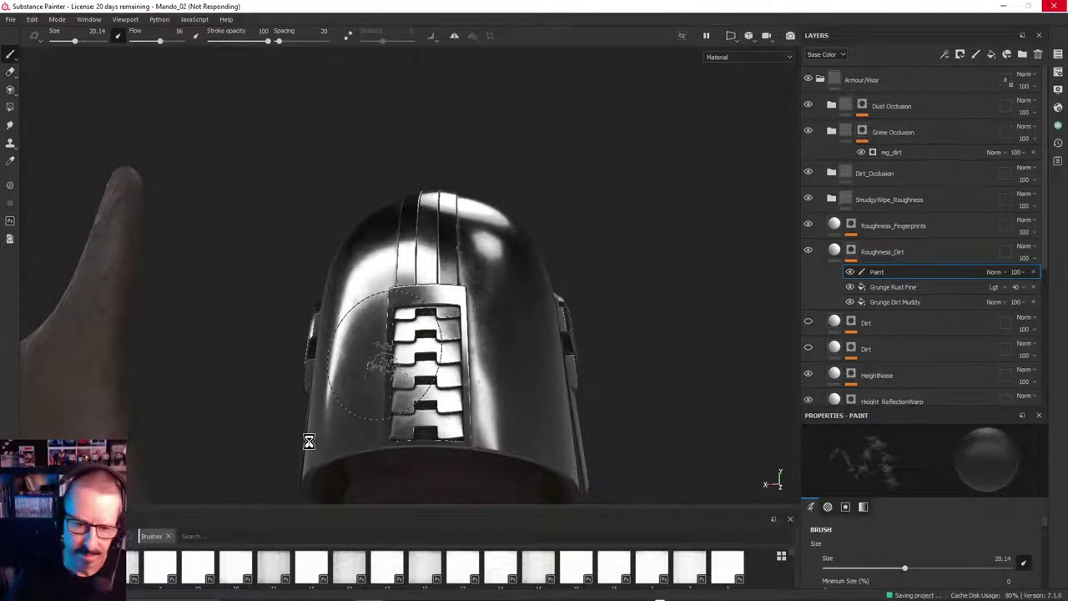
mouse_move(524, 261)
left_mouse_down("alt")
mouse_move(172, 275)
mouse_move(229, 275)
mouse_move(363, 384)
mouse_move(443, 350)
mouse_move(584, 317)
left_mouse_up("alt")
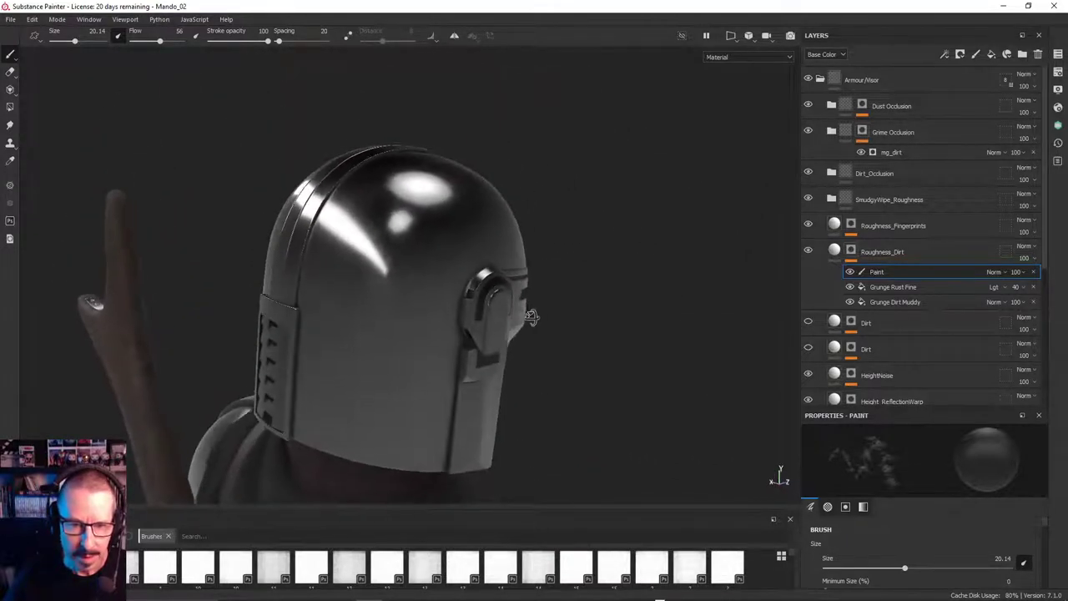
Select the hidden Dirt fill layer directly beneath Roughness_Dirt and look over the reflections on the helmet's dome and back
left_click(835, 253)
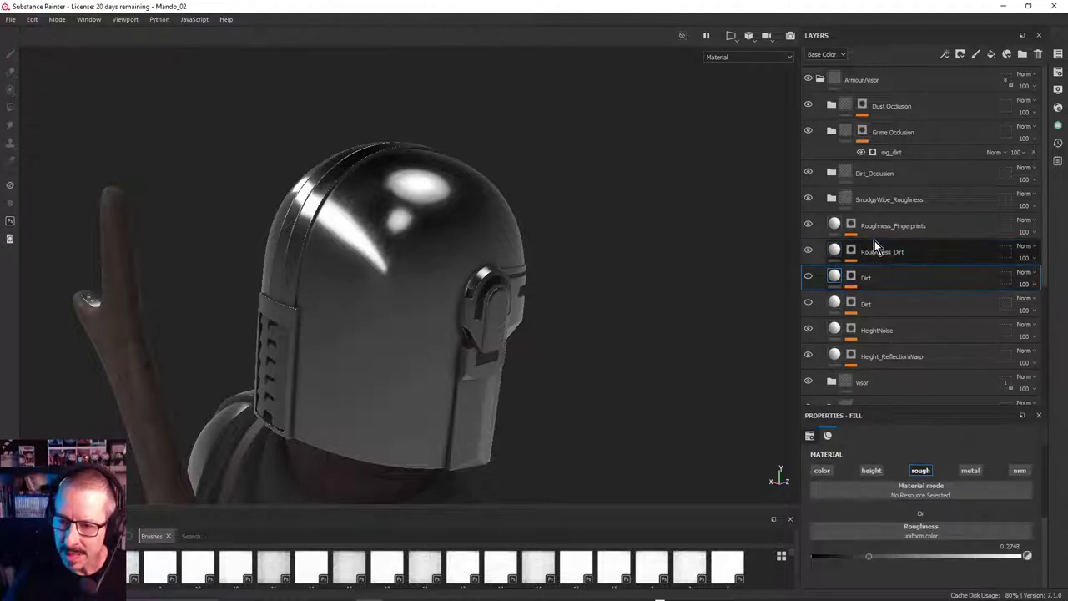
left_click(889, 273)
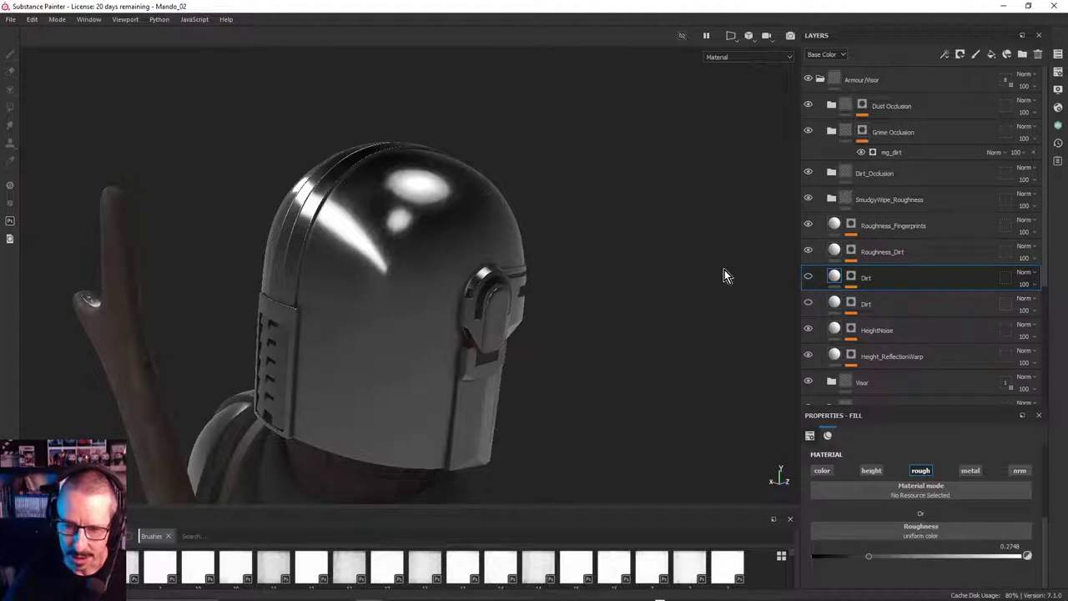
left_click_drag(480, 262, 400, 262, "alt")
scroll(442, 254, "up", 1)
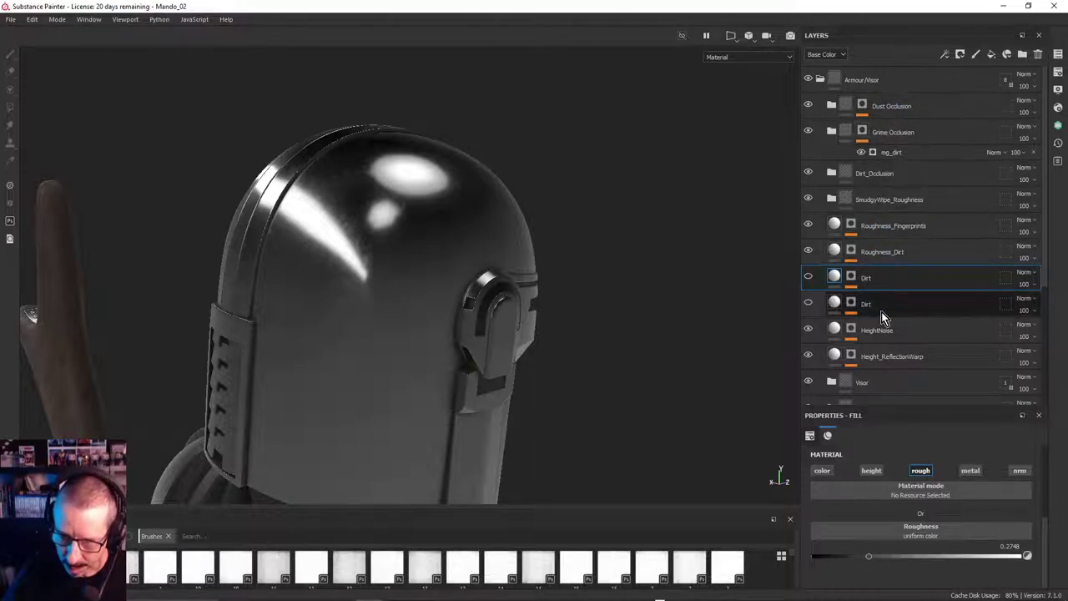
left_click_drag(414, 254, 373, 308, "alt")
left_click_drag(354, 207, 399, 171, "alt")
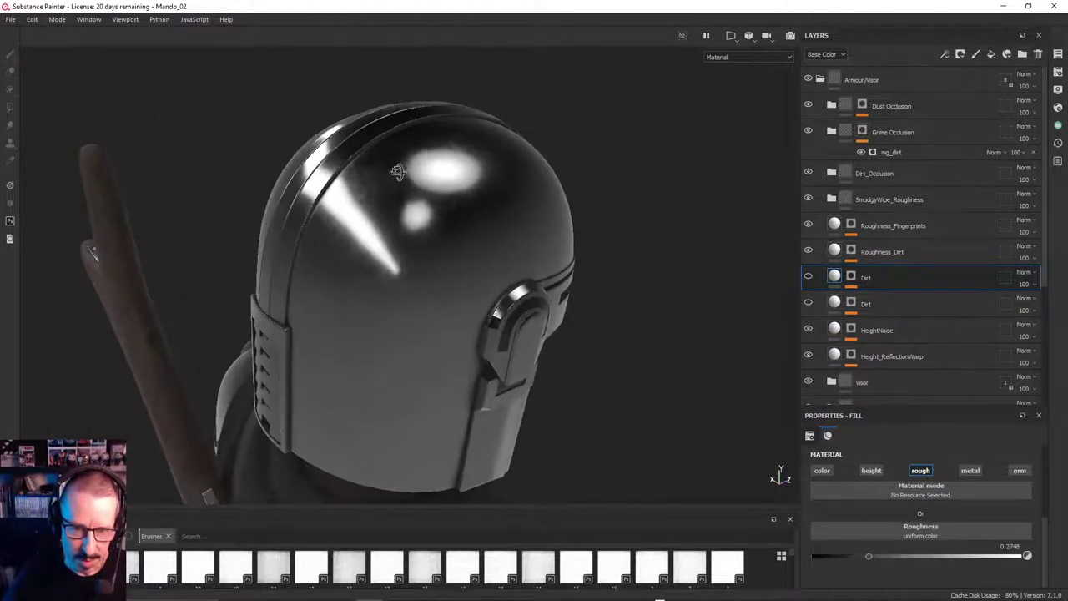
Make the upper Dirt layer visible and display its mask on the helmet's side
left_click(808, 278)
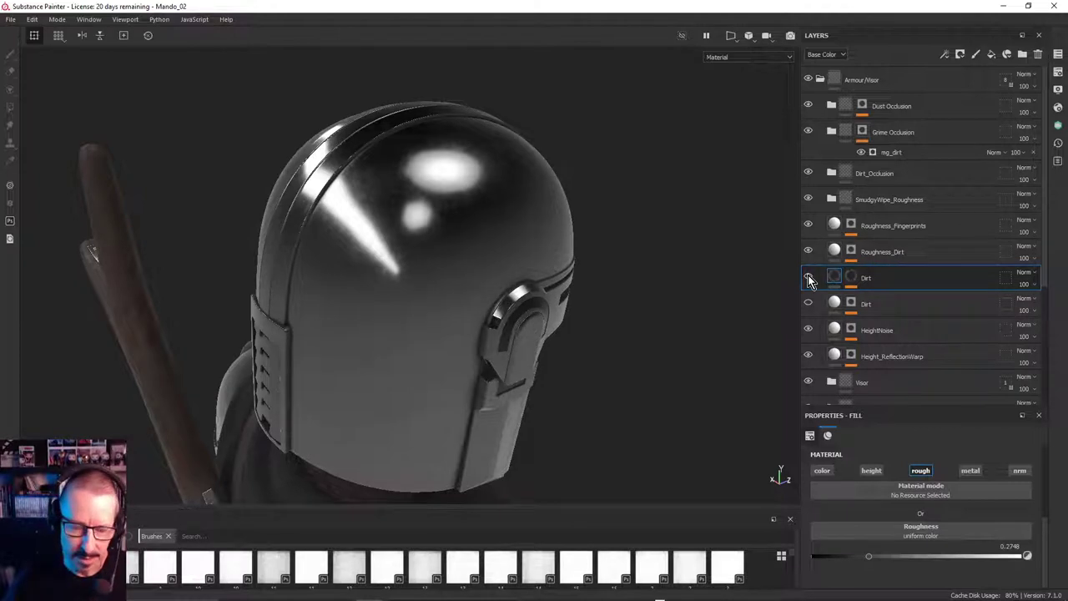
left_click(850, 280)
mouse_move(850, 285)
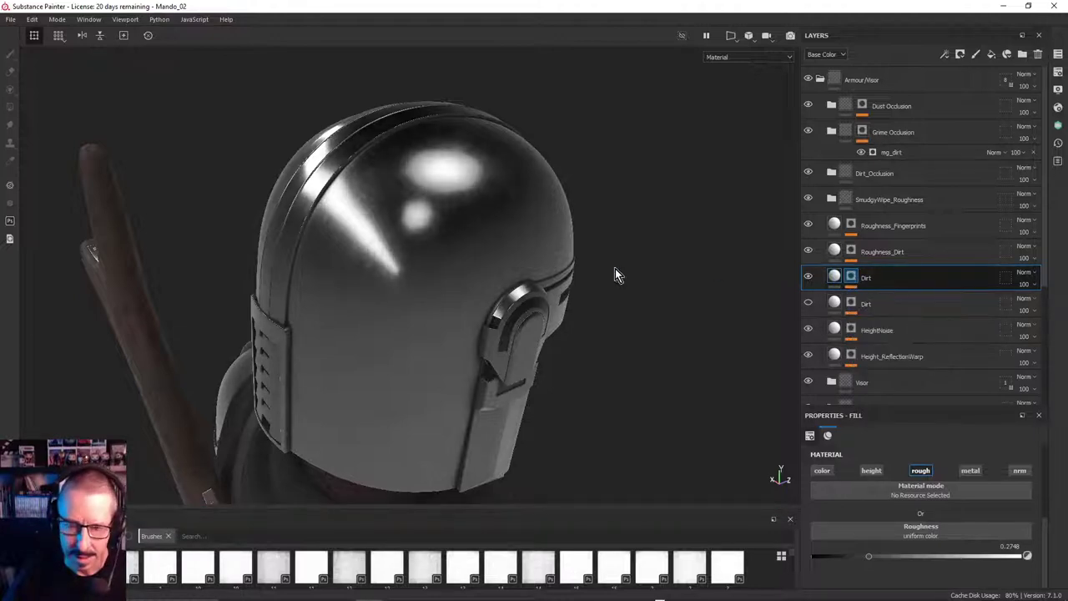
mouse_move(496, 251)
left_mouse_down("alt")
mouse_move(425, 217)
mouse_move(217, 213)
left_mouse_up("alt")
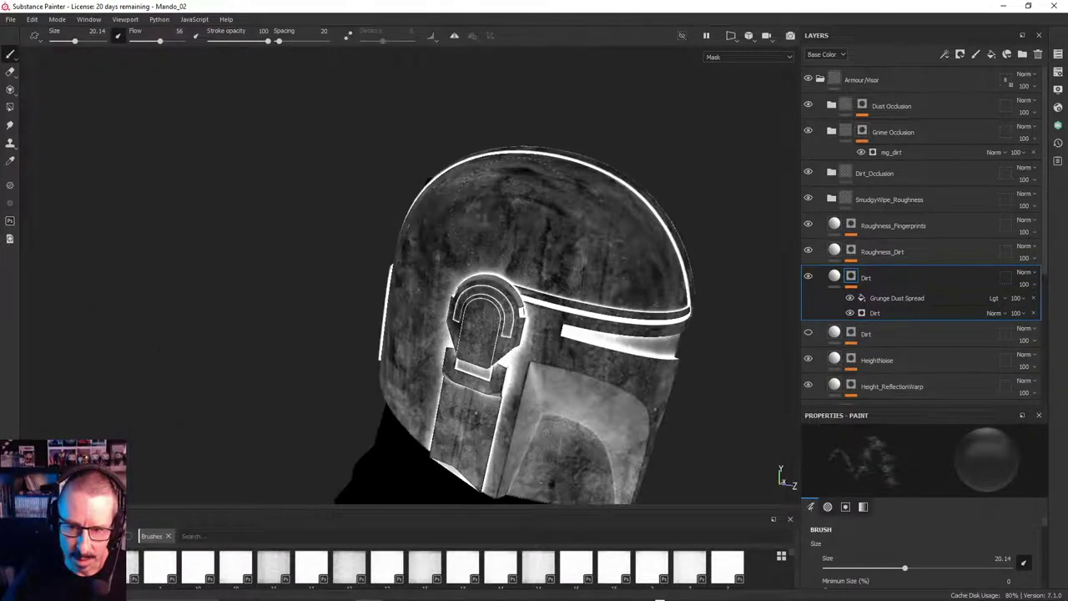
Examine the upper Dirt layer's mask on the helmet's dome, brow and faceplate from high and level angles
left_click_drag(310, 213, 417, 192, "alt")
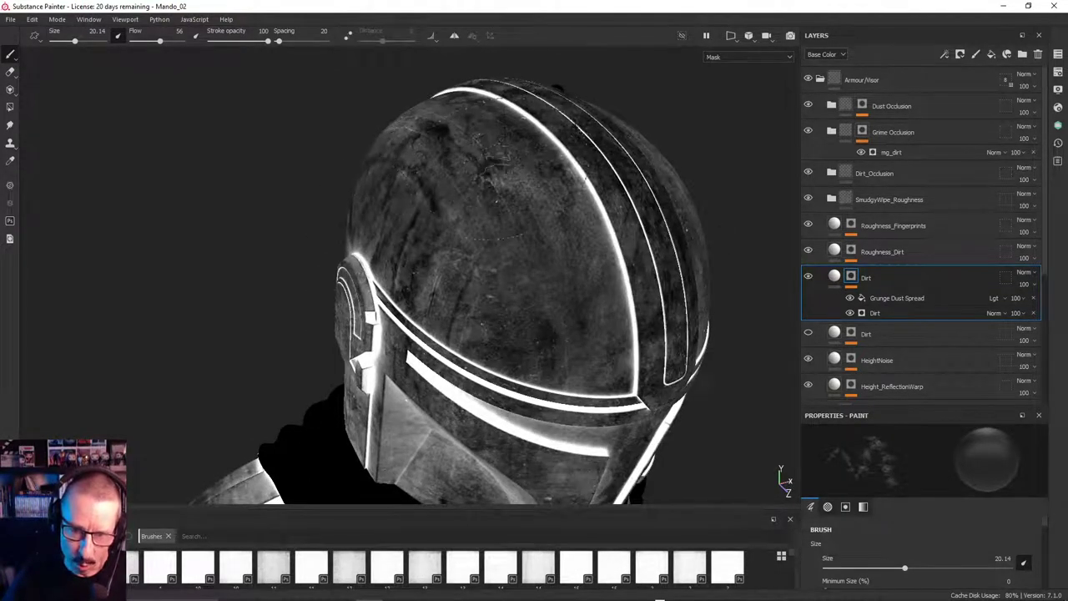
middle_click_drag(545, 271, 561, 163, "alt")
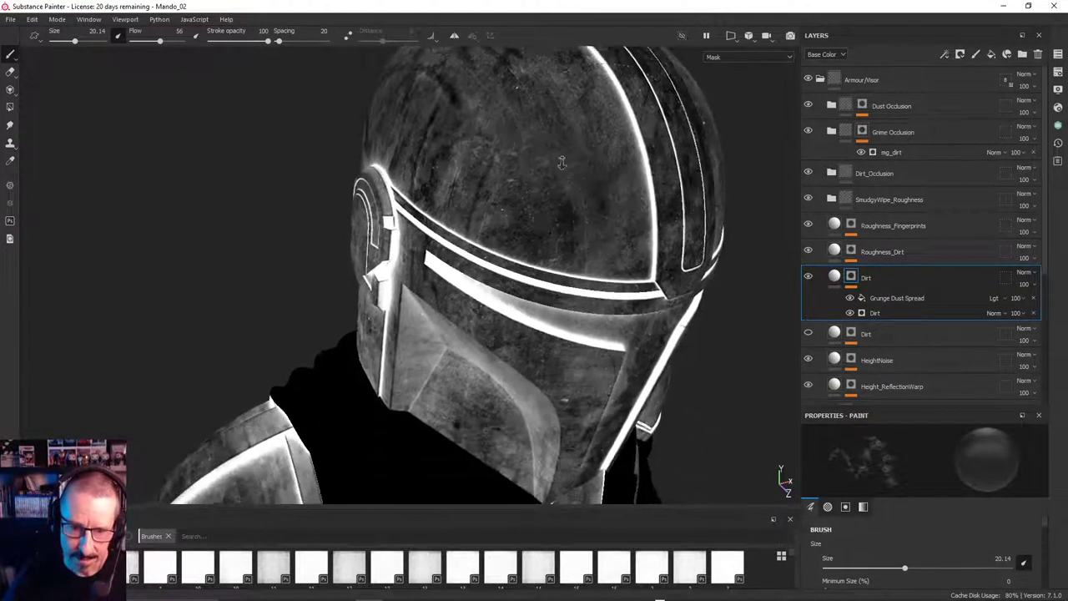
left_click_drag(561, 163, 542, 174, "alt")
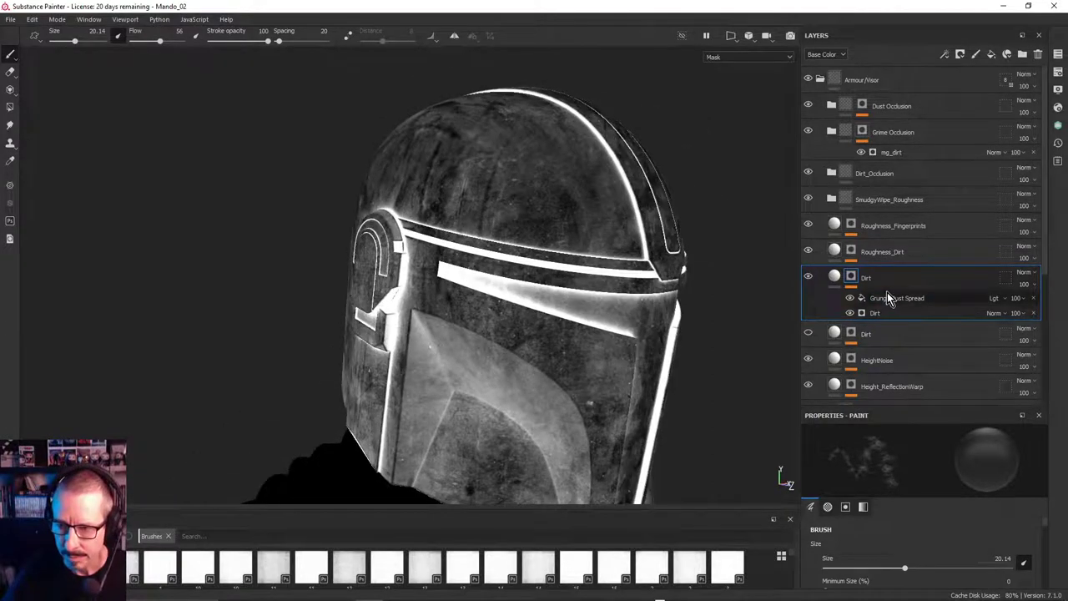
Inspect the upper Dirt layer's Dirt generator and compare the mask with its Grunge Dust Spread fill hidden and shown
left_click(876, 313)
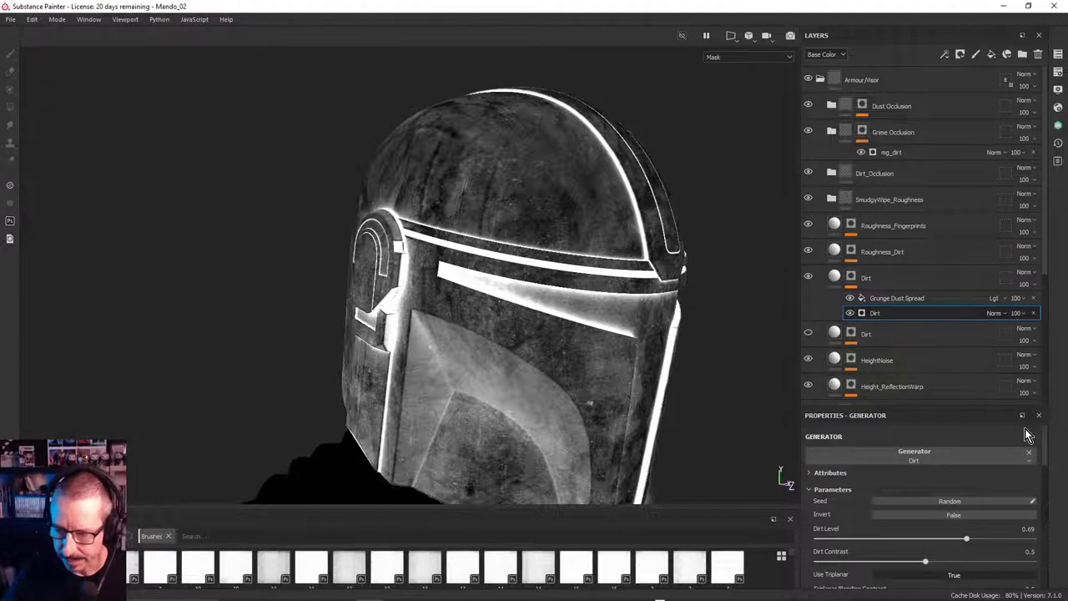
mouse_move(1046, 435)
left_mouse_down()
mouse_move(1048, 494)
mouse_move(1055, 446)
left_mouse_up()
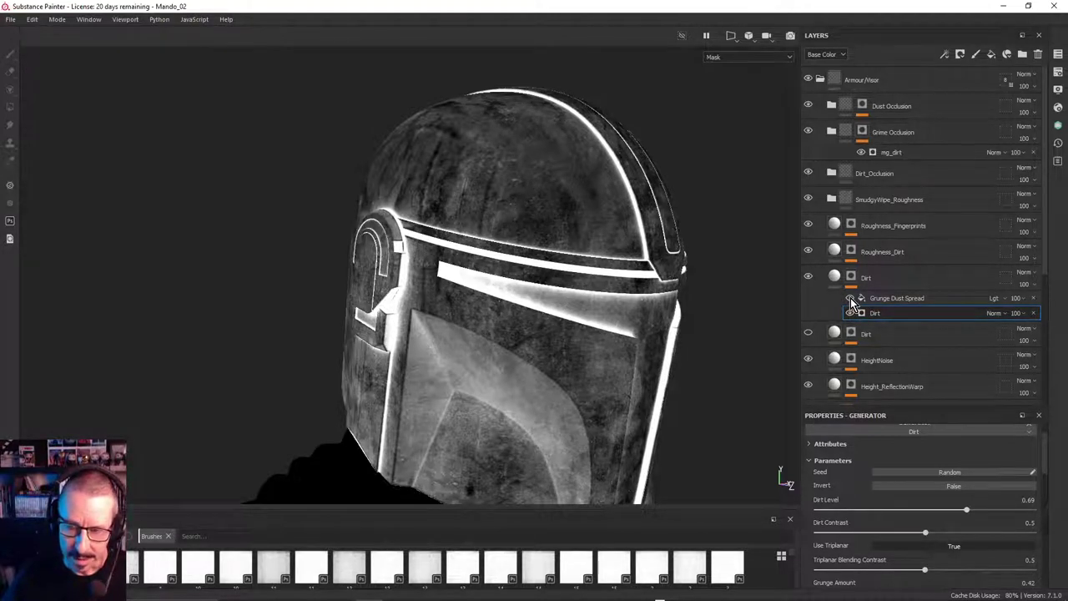
left_click(850, 299)
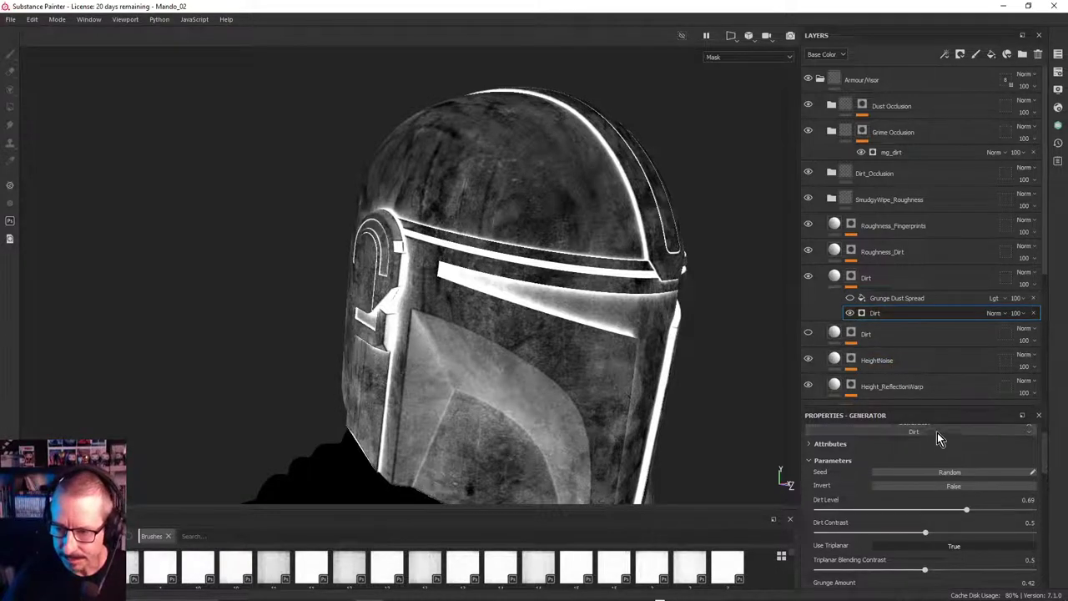
scroll(943, 438, "up", 1)
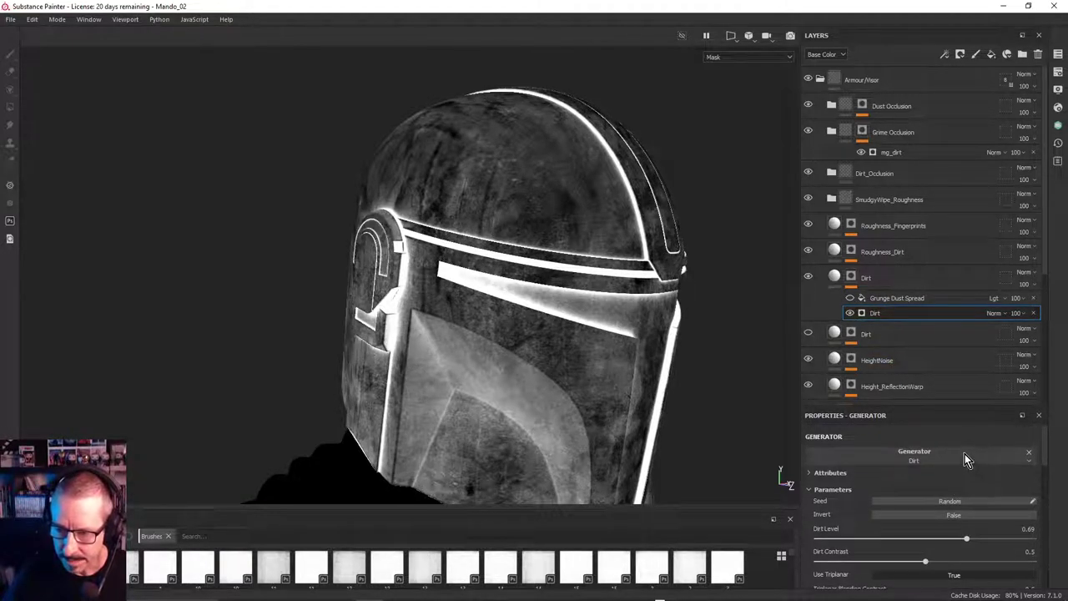
left_click_drag(546, 207, 578, 195, "alt")
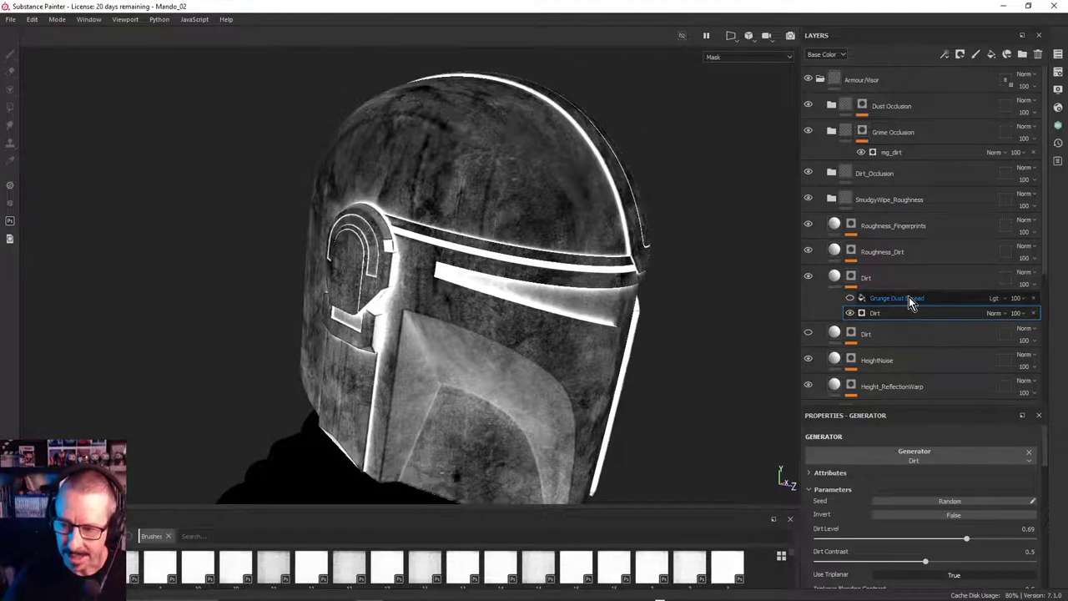
left_click(892, 299)
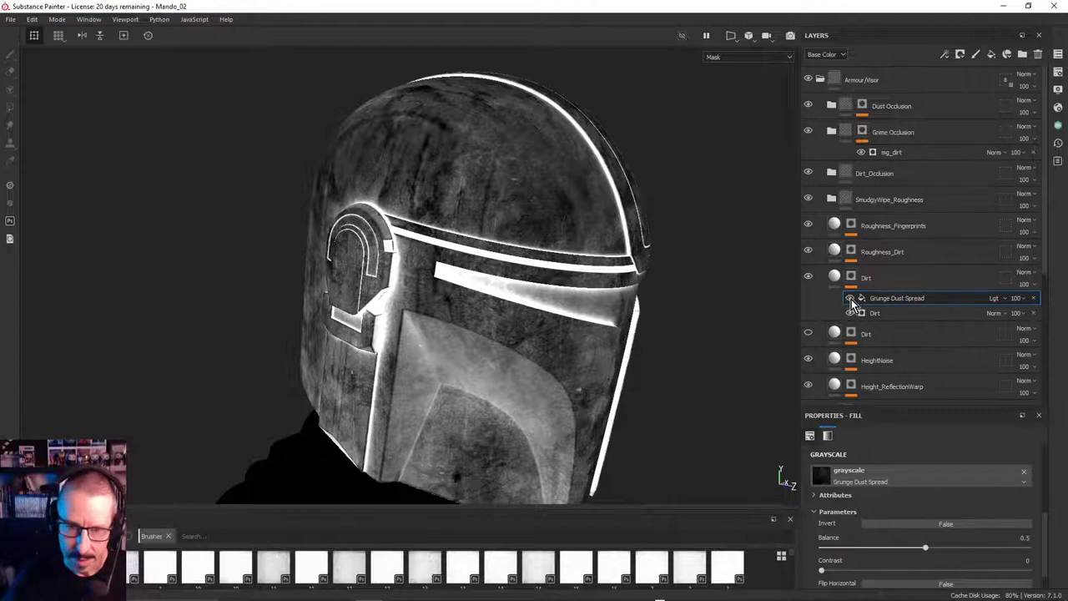
Examine the combined Dirt and Grunge Dust Spread mask up close around the helmet's dome and ear piece
scroll(777, 256, "up", 3)
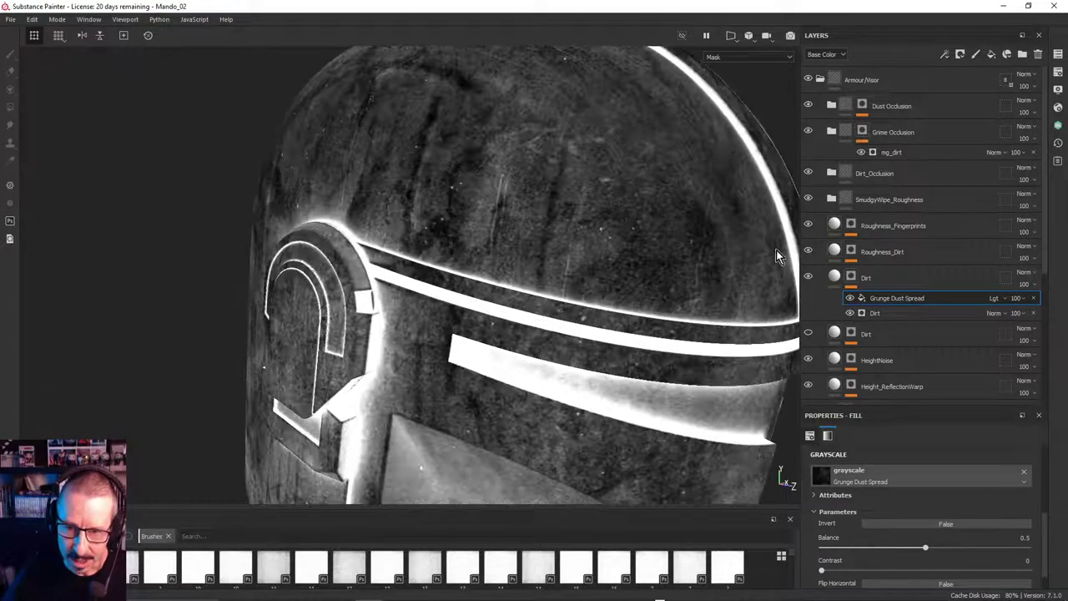
scroll(602, 227, "down", 1)
left_click_drag(510, 226, 593, 240, "alt")
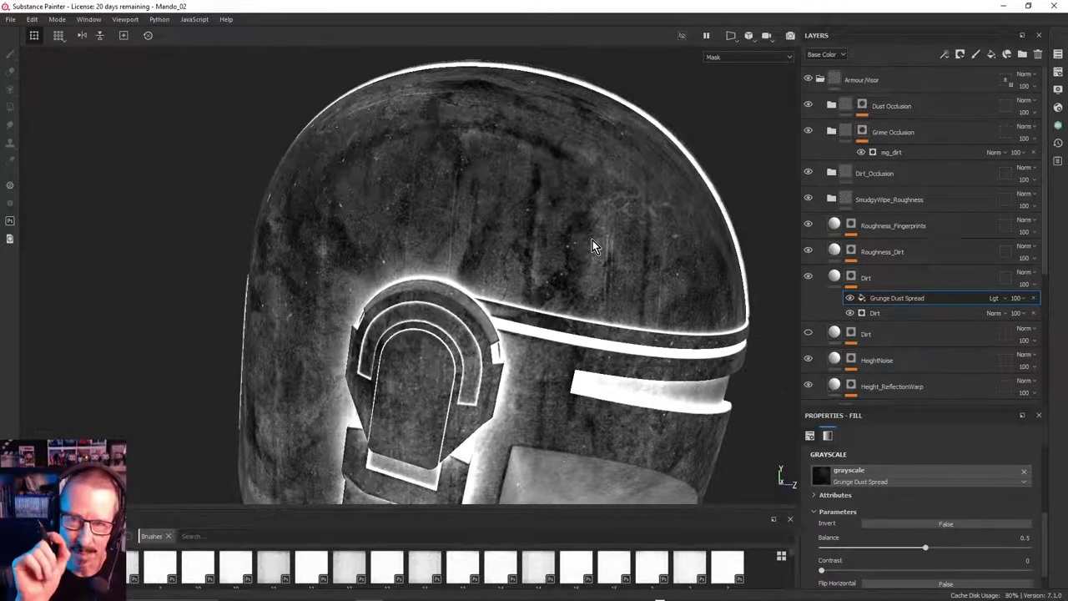
left_click_drag(526, 237, 559, 231, "alt")
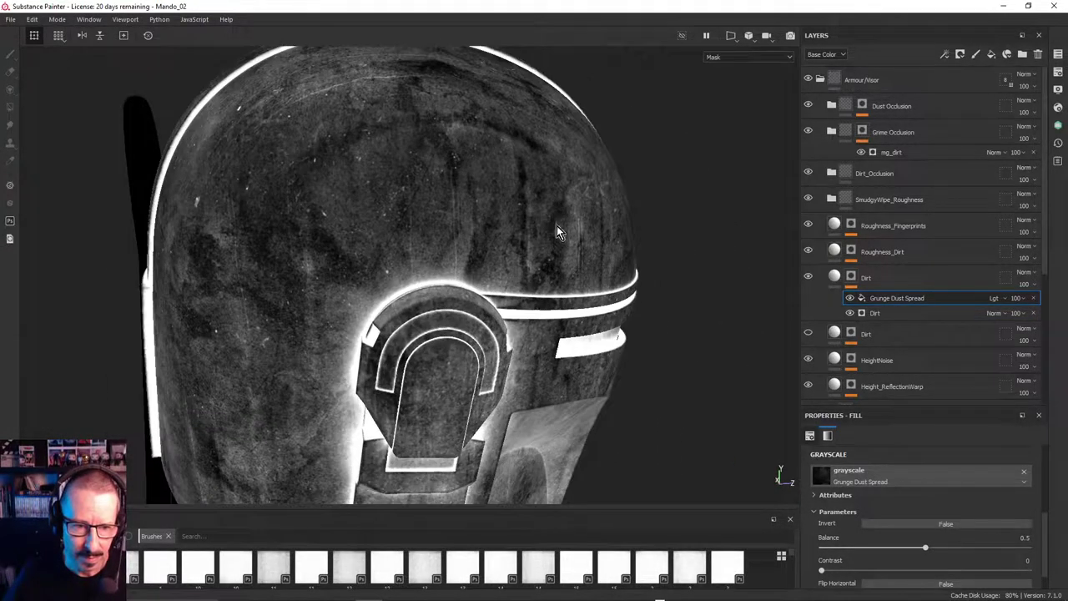
Return to the material view of the upper Dirt layer and review the reflections on the dome and cheek
left_click(835, 278)
left_click_drag(531, 240, 633, 265, "alt")
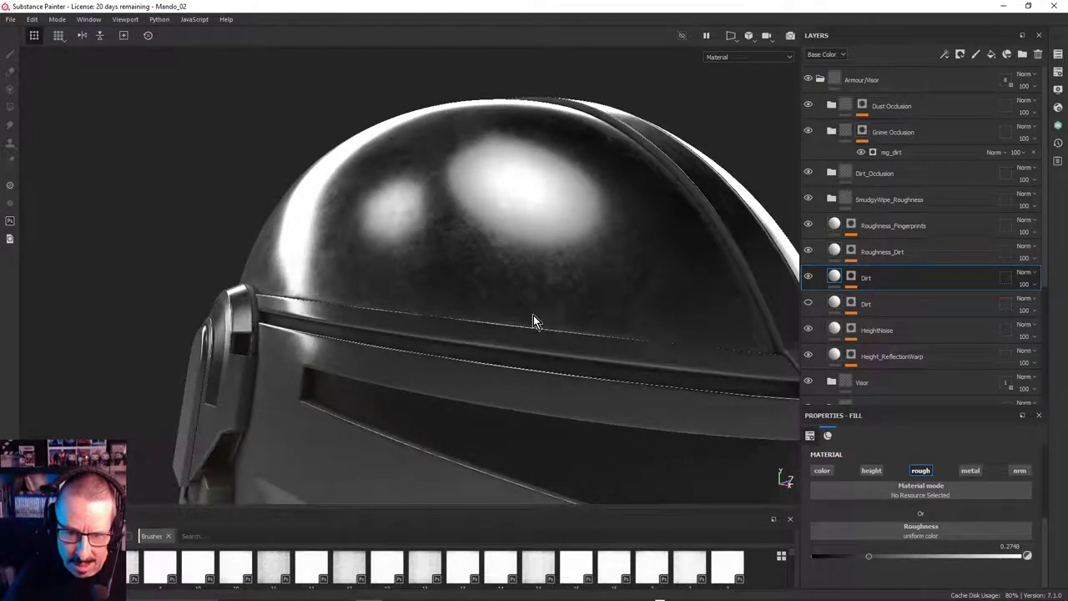
mouse_move(533, 315)
left_mouse_down("alt")
mouse_move(181, 222)
mouse_move(380, 276)
mouse_move(470, 270)
mouse_move(483, 226)
mouse_move(553, 326)
mouse_move(348, 312)
mouse_move(293, 328)
mouse_move(464, 314)
mouse_move(518, 273)
mouse_move(759, 293)
left_mouse_up("alt")
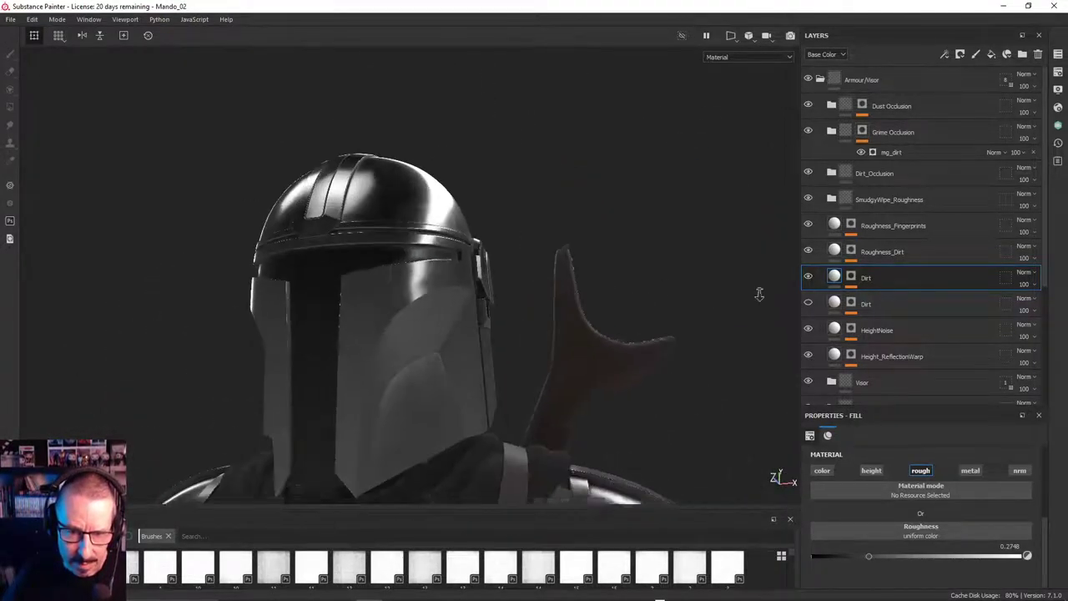
left_click_drag(568, 292, 494, 294, "alt")
right_click_drag(329, 346, 529, 364, "alt")
left_click_drag(529, 365, 490, 317, "alt")
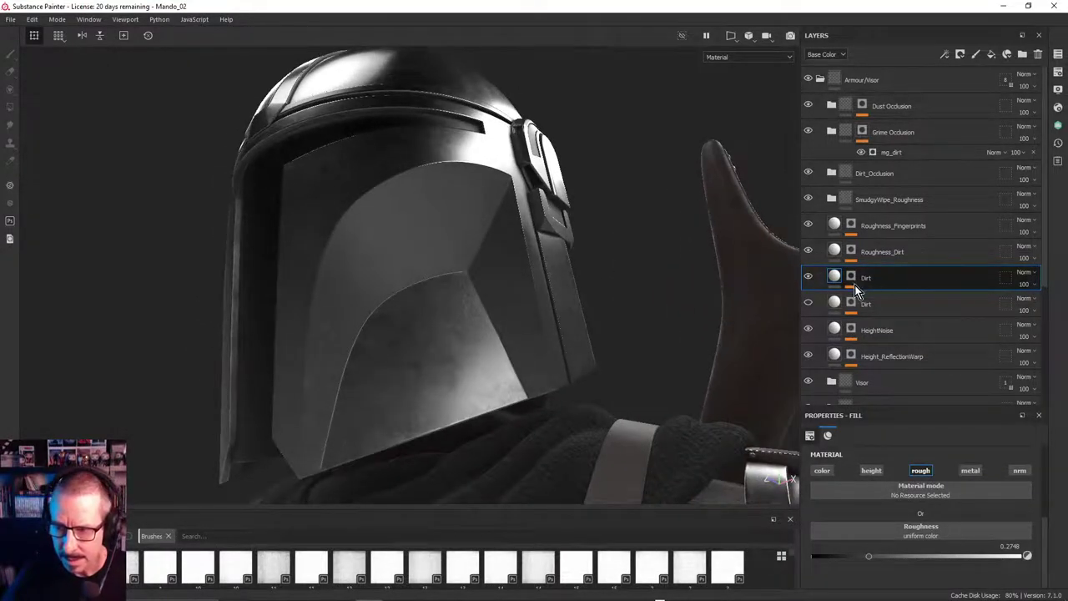
Check the upper Dirt layer's mask on the cheek and return to the material to view the cheek reflections from below
left_click(852, 276, "alt")
left_click_drag(639, 342, 651, 334, "alt")
left_click(836, 279)
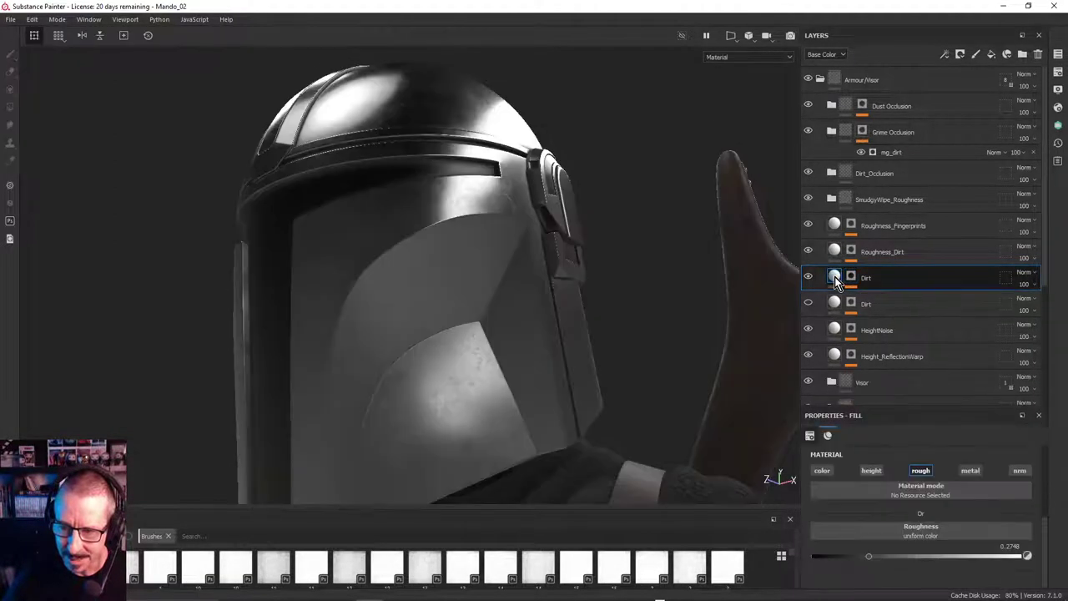
left_click_drag(446, 321, 456, 282, "alt")
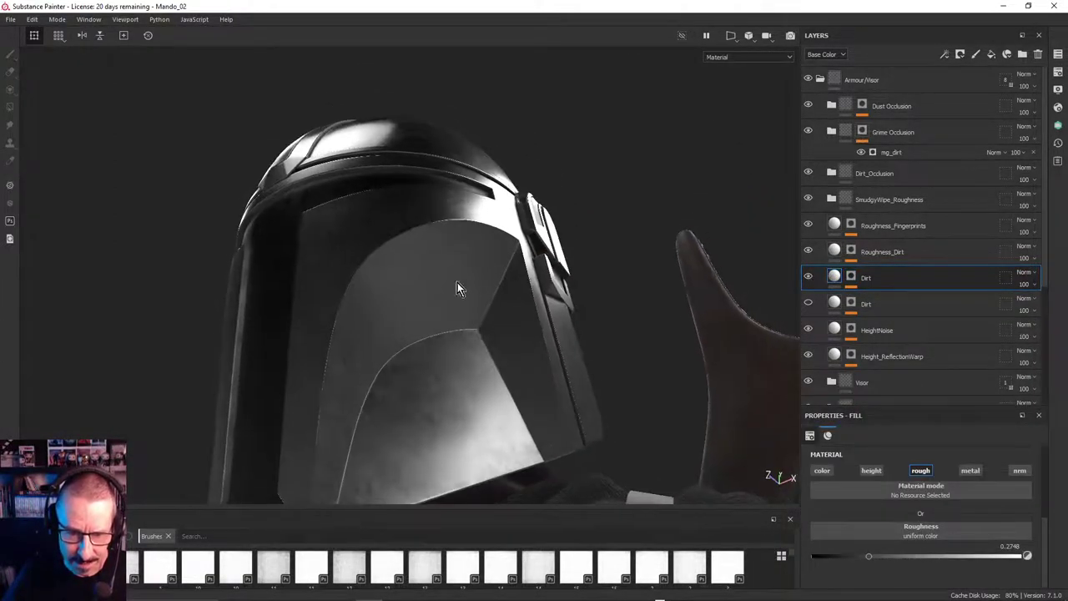
Compare the cheek reflections with the upper Dirt layer hidden and shown, leaving the layer visible
left_click(809, 277)
left_click(808, 277)
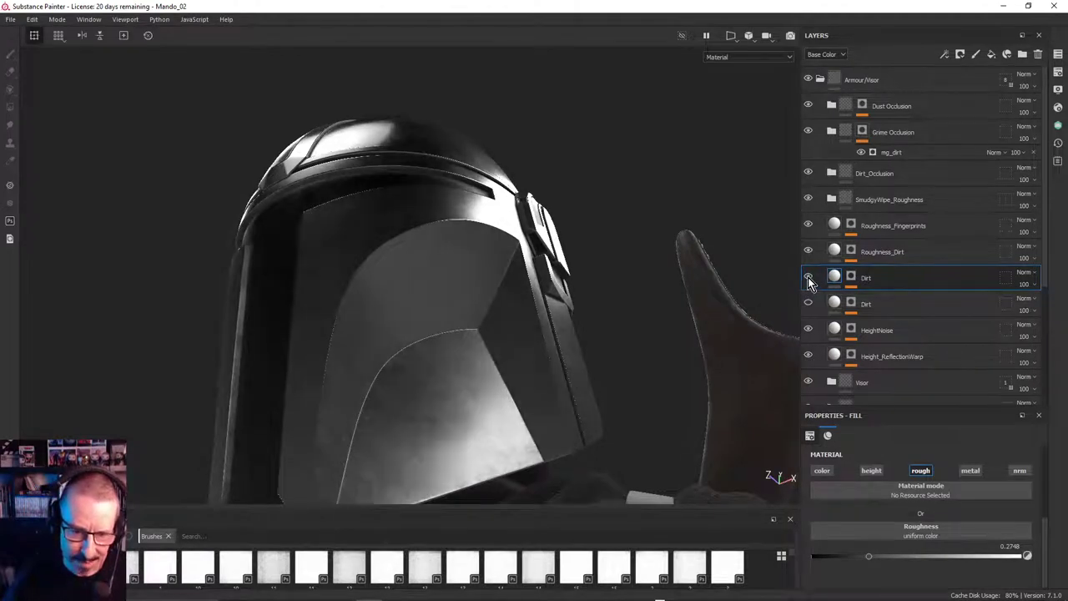
left_click(809, 277)
left_click(808, 278)
left_click(808, 278)
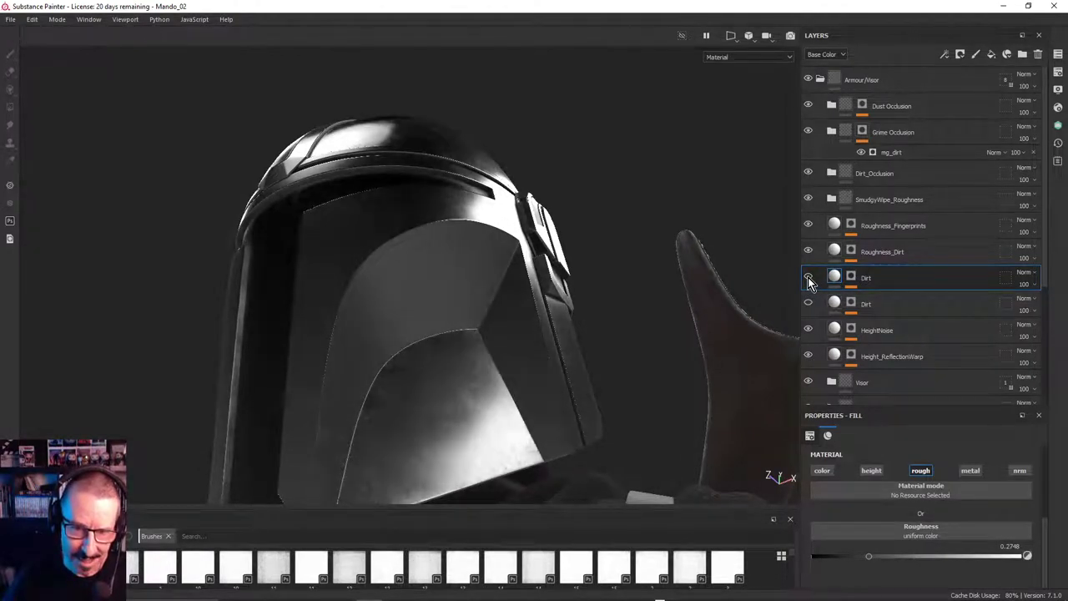
left_click(808, 278)
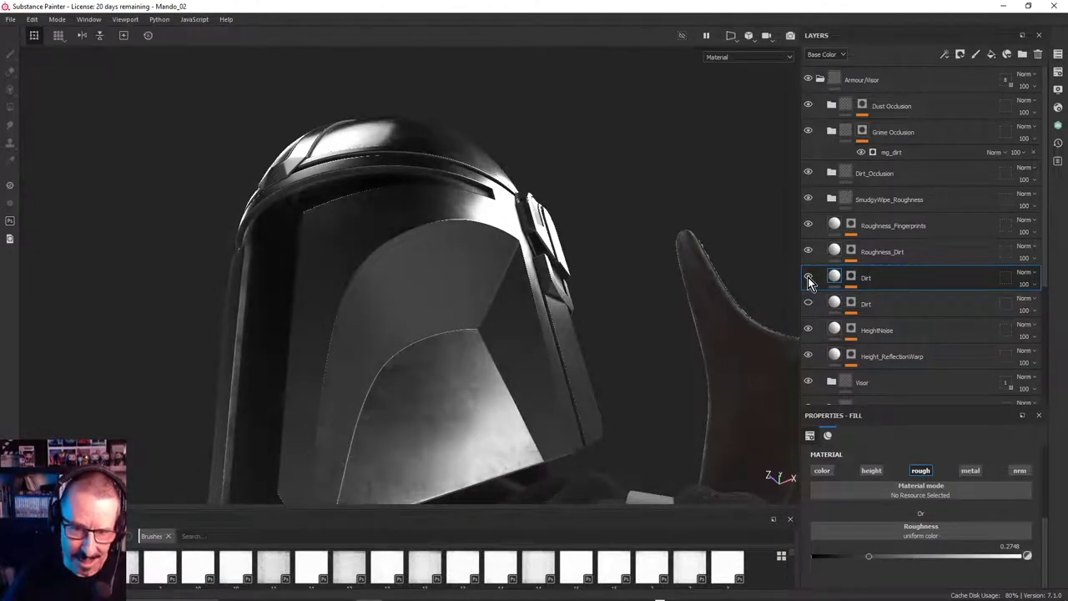
Add a Paint effect to the upper Dirt layer's mask and select it for painting with the mask displayed
left_click(851, 278)
right_click(853, 281)
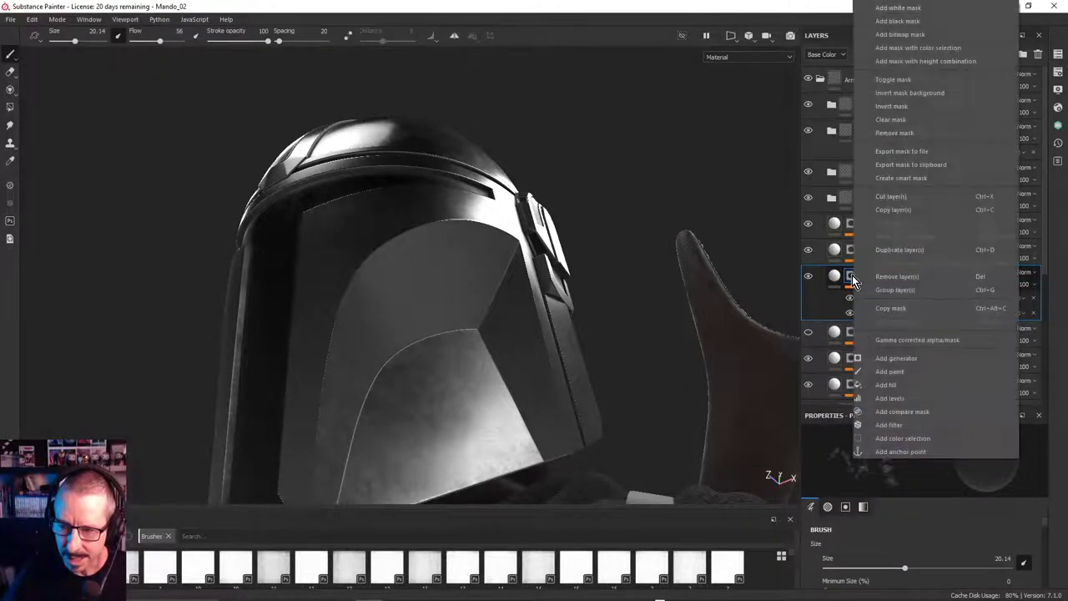
left_click(891, 375)
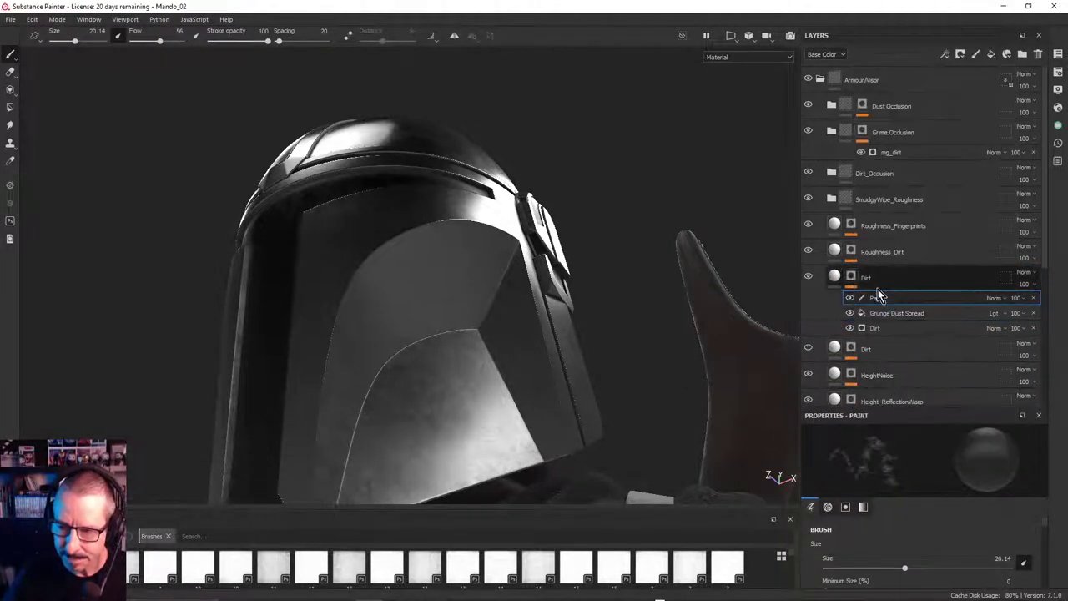
left_click_drag(434, 270, 405, 305, "alt")
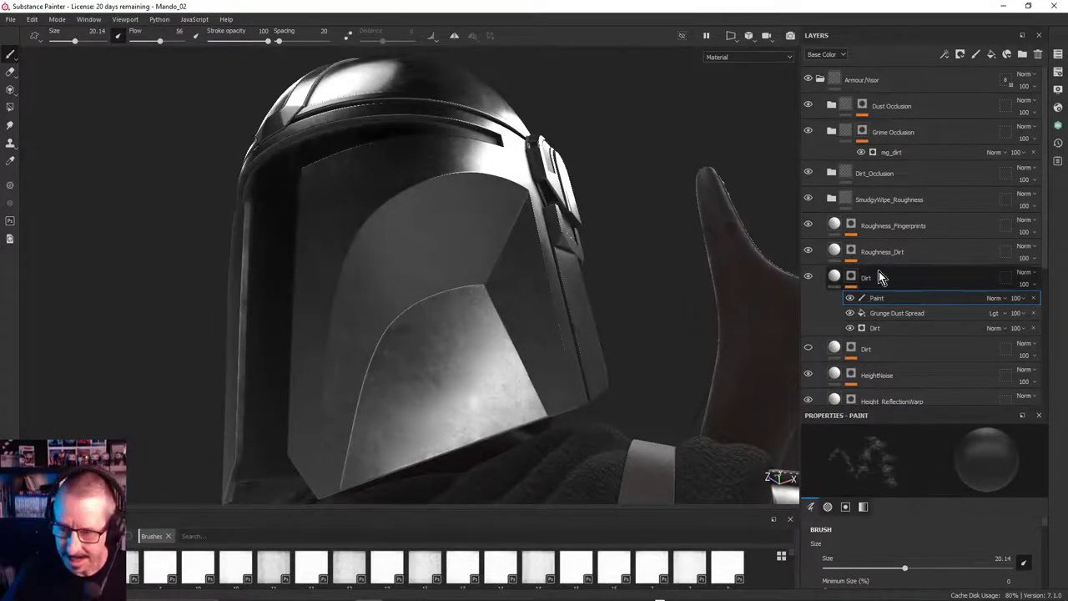
left_click(851, 276, "alt")
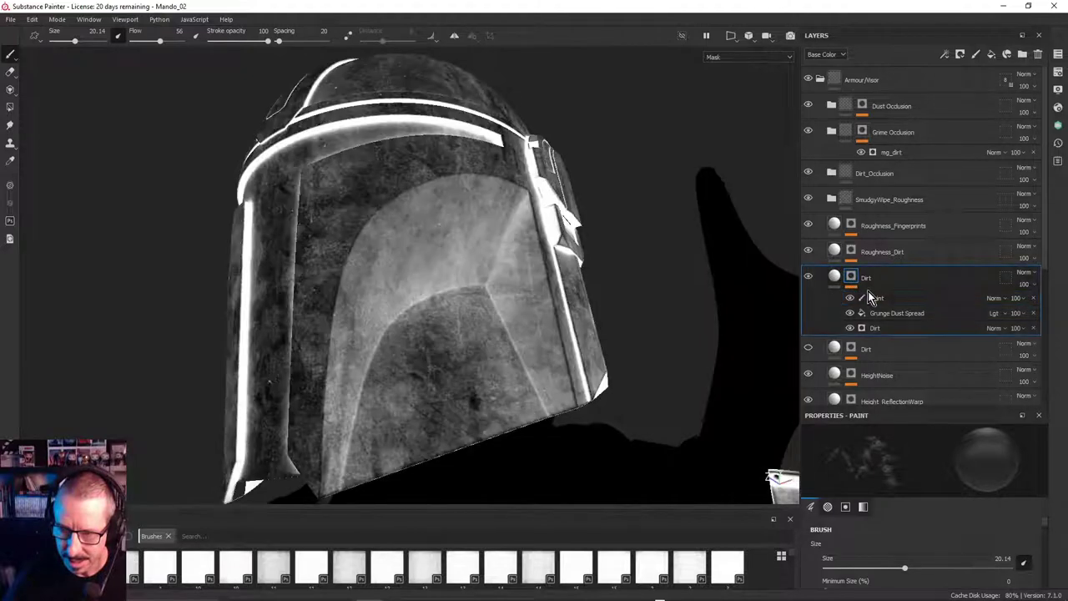
left_click(883, 300)
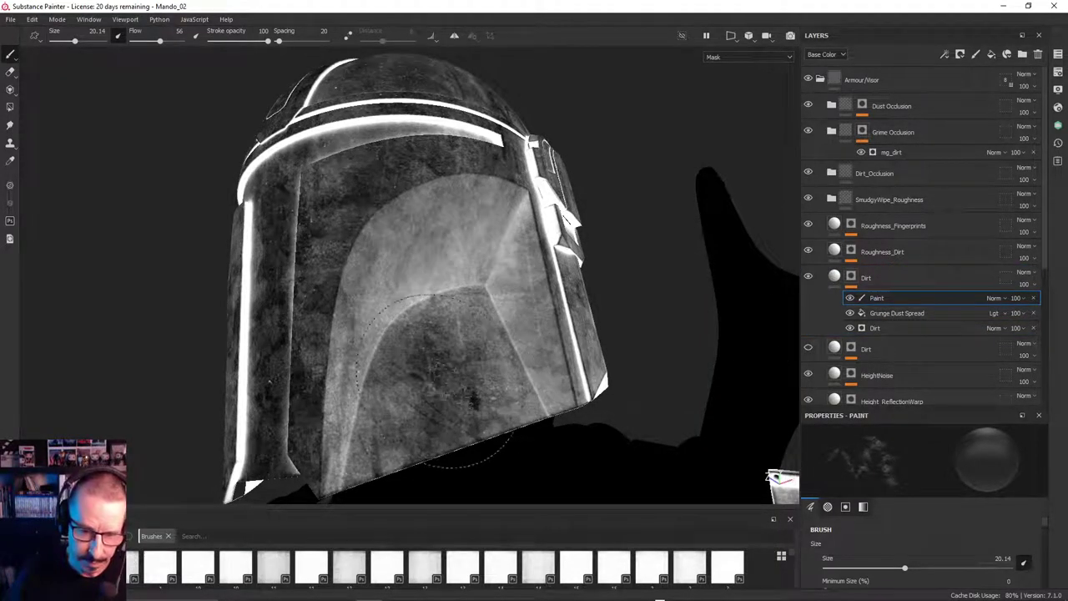
Try painting a dark, mottled patch into the mask on the cheek's upper curved panel
mouse_move(426, 347)
left_mouse_down()
mouse_move(438, 334)
mouse_move(397, 250)
mouse_move(413, 233)
mouse_move(429, 250)
mouse_move(426, 263)
mouse_move(405, 263)
mouse_move(442, 247)
mouse_move(392, 292)
mouse_move(355, 279)
mouse_move(367, 334)
left_mouse_up()
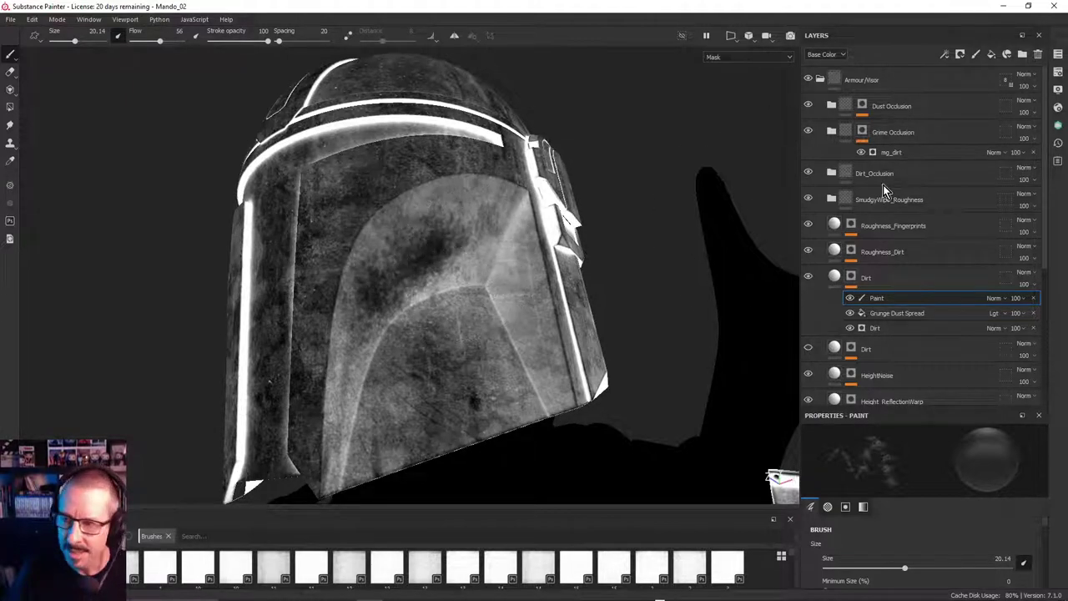
left_click(1060, 74)
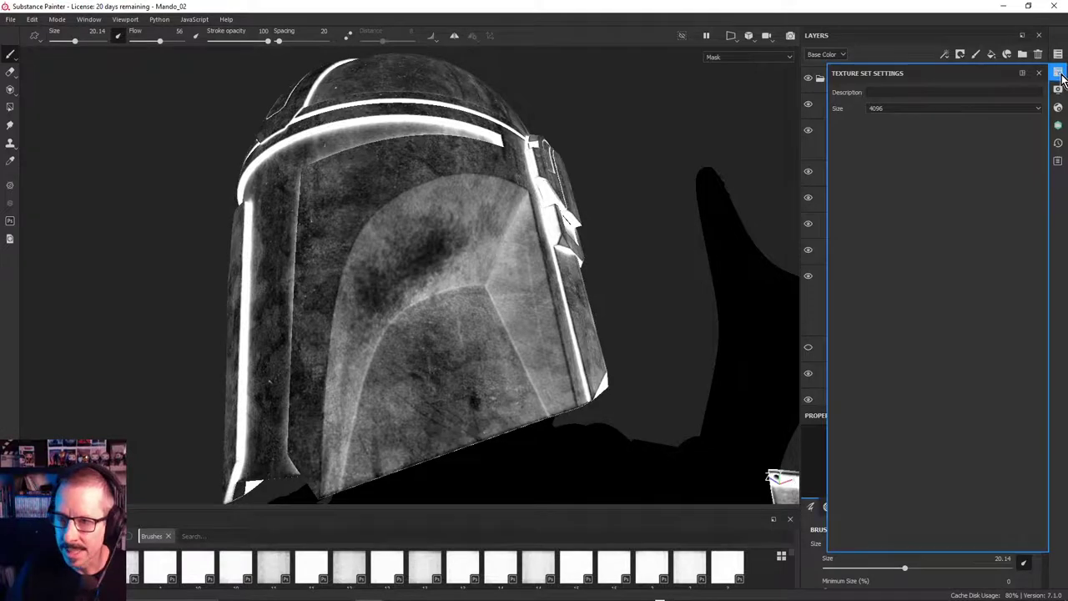
left_click(1059, 90)
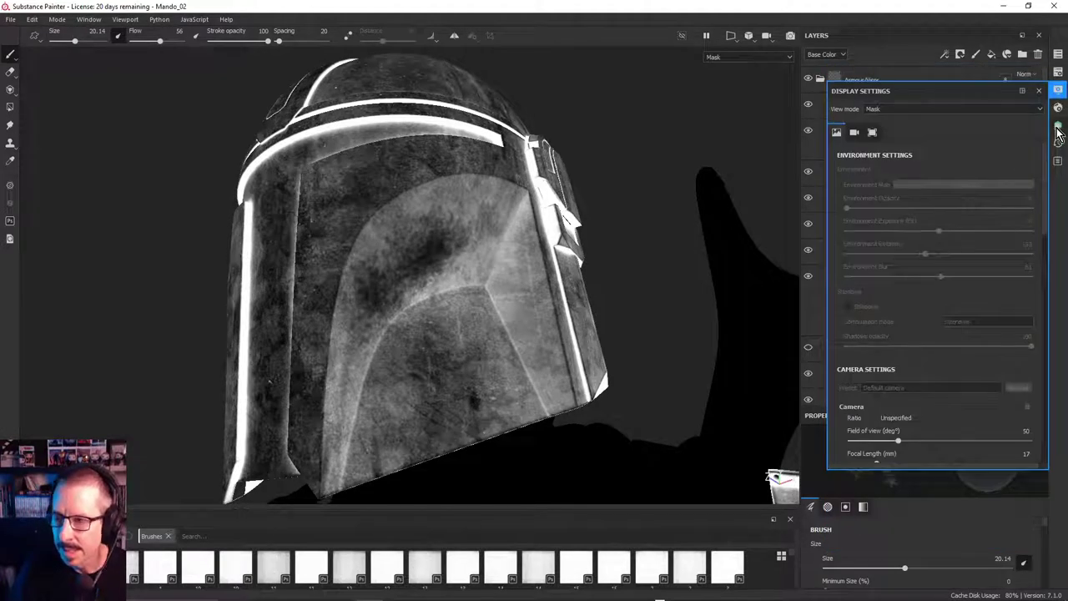
left_click(1058, 109)
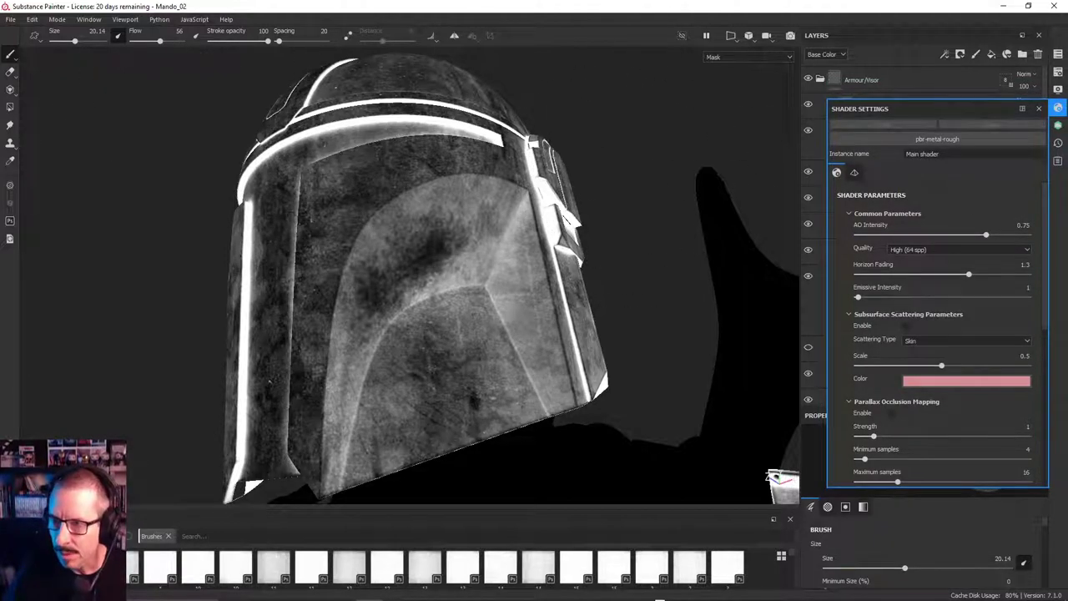
left_click(1039, 111)
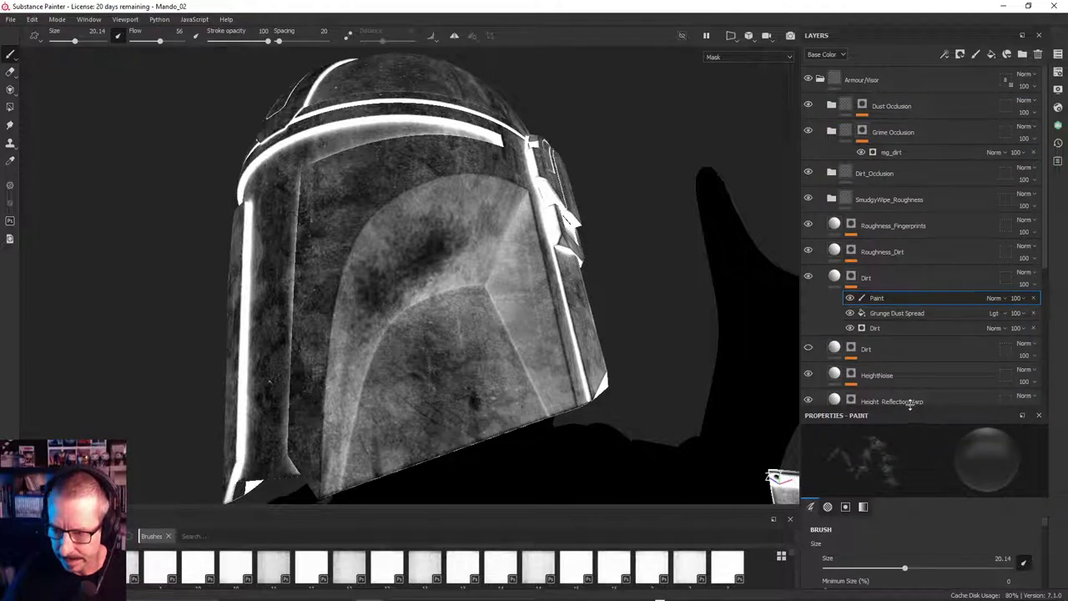
Enlarge the paint brush's properties area to show its jitter and alpha settings
left_click_drag(910, 411, 928, 138)
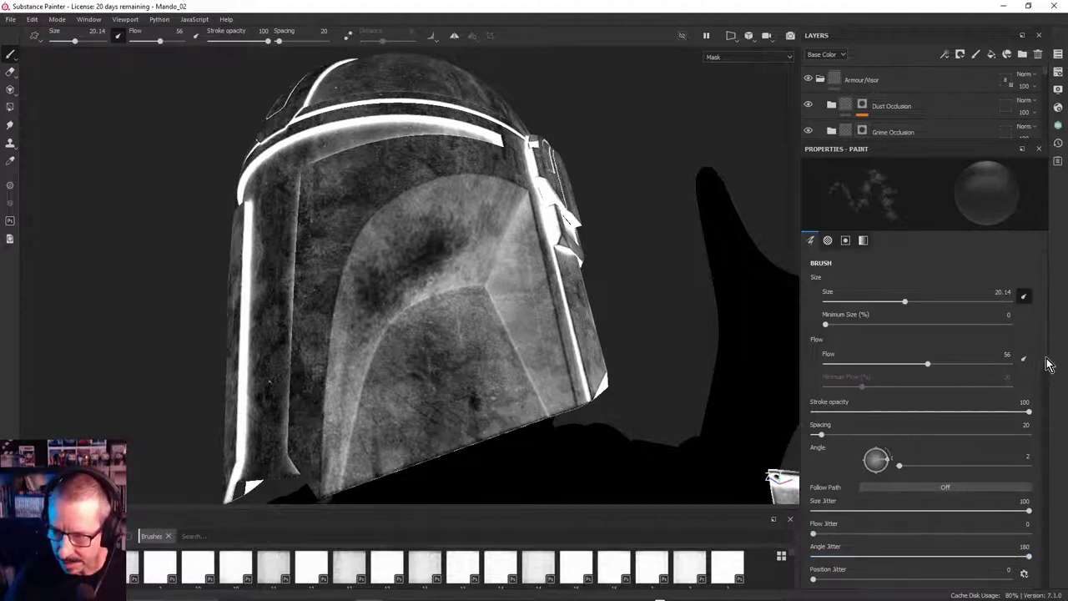
left_click_drag(1051, 369, 1050, 437)
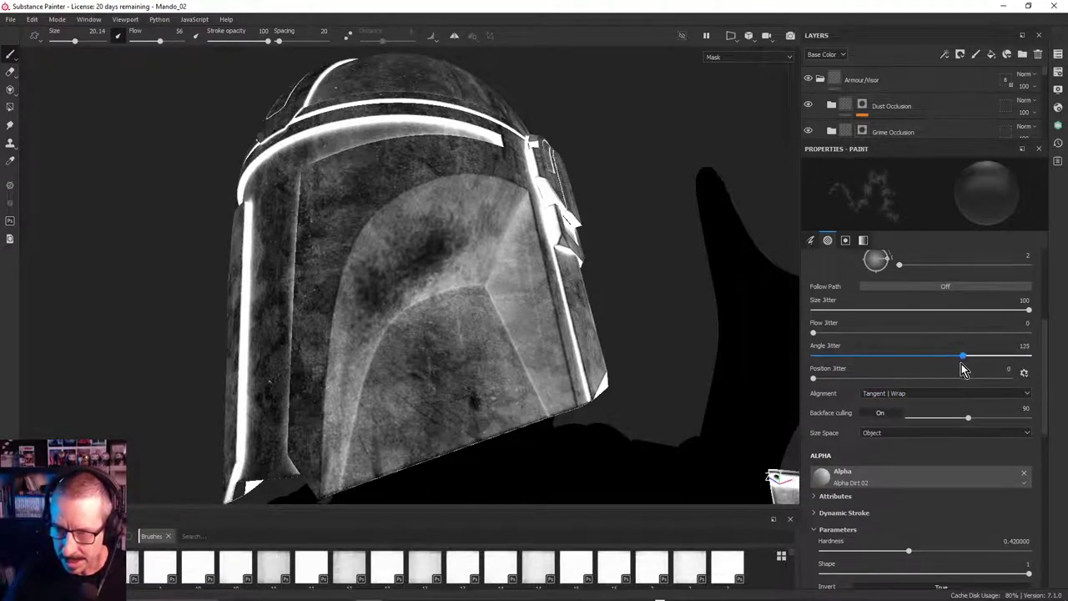
Try the brush with Angle Jitter 0 and Position Jitter 71, and restore them to 180 and 0
left_click_drag(899, 373, 737, 370)
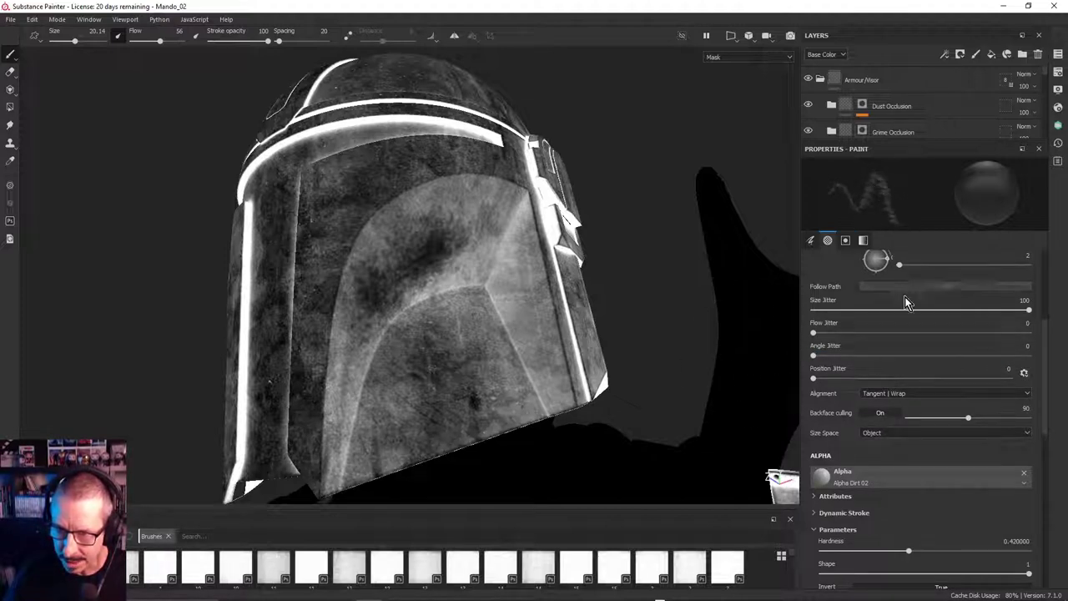
mouse_move(815, 384)
left_mouse_down()
mouse_move(992, 385)
mouse_move(953, 397)
left_mouse_up()
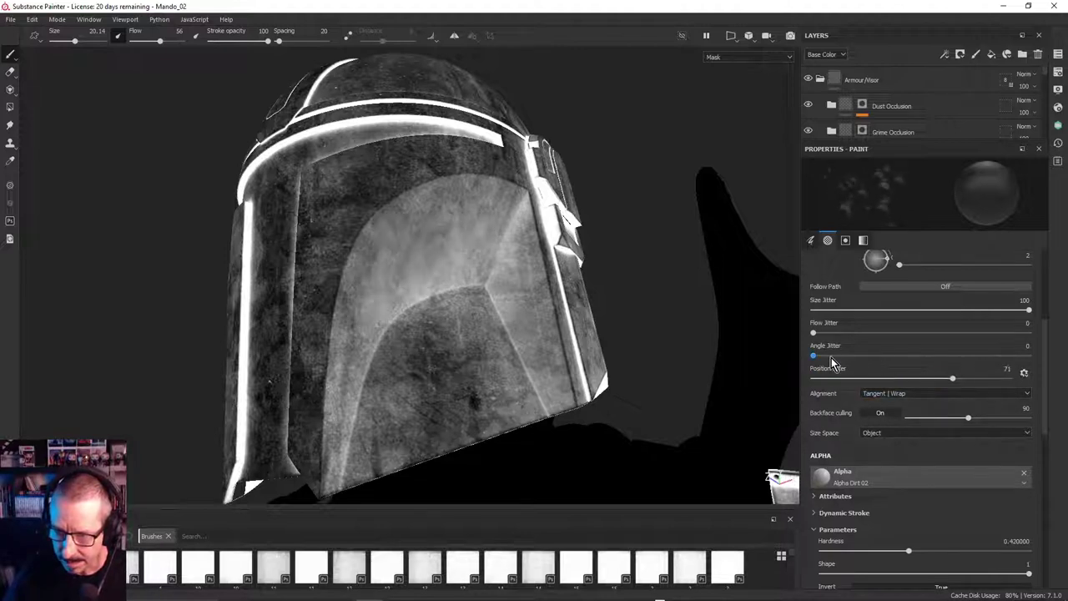
mouse_move(950, 384)
left_mouse_down()
mouse_move(810, 388)
mouse_move(1022, 357)
mouse_move(956, 366)
mouse_move(1050, 389)
left_mouse_up()
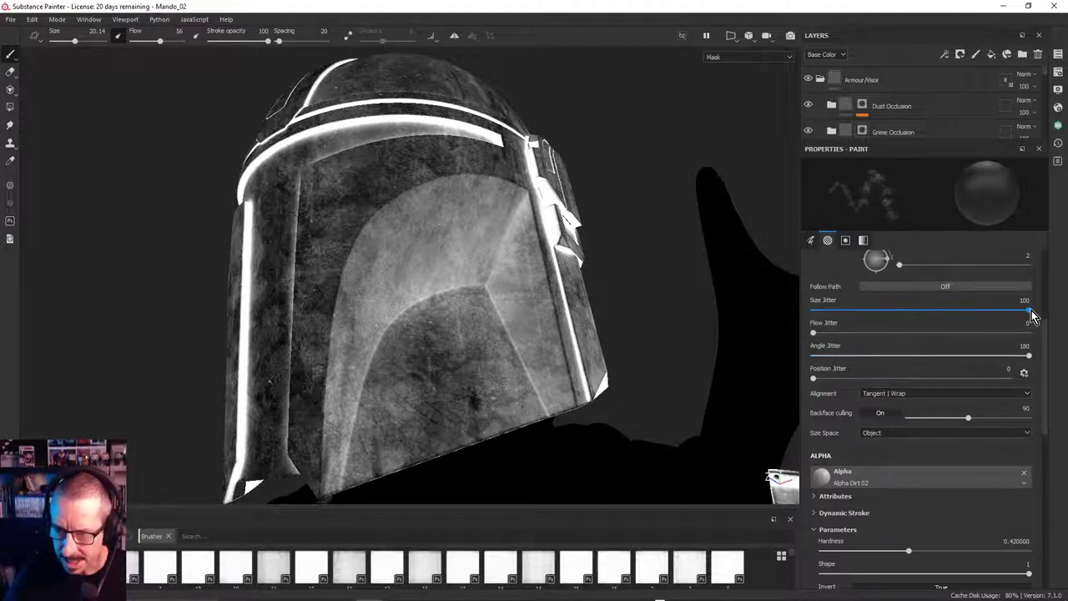
Set Size Jitter to 33 and paint dark mottled patches on the cheek's lower and upper curved panels, reducing the brush size to 14.35
left_click_drag(1030, 315, 889, 334)
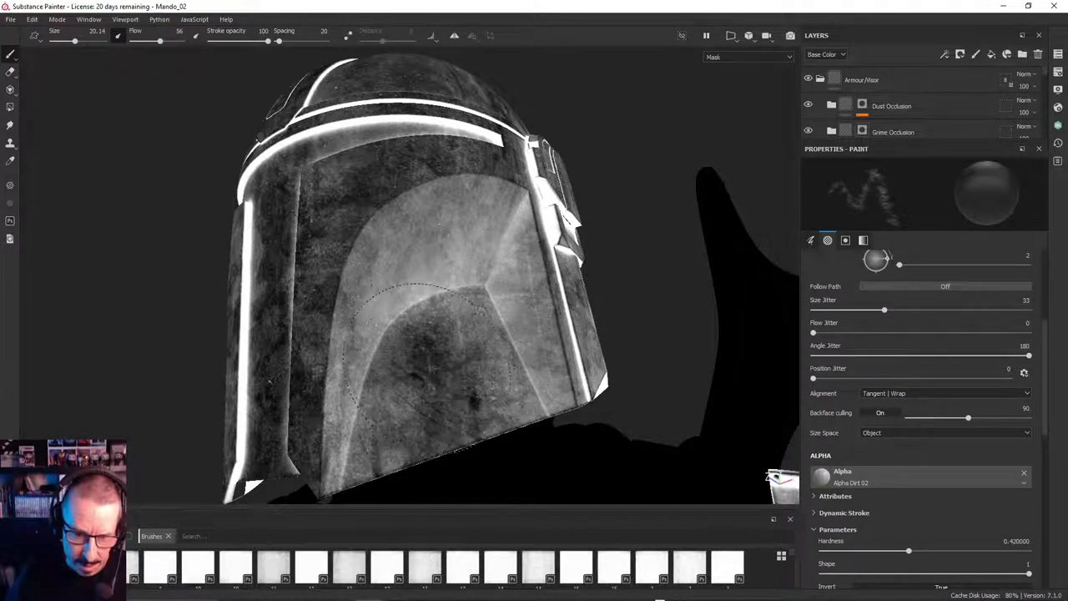
mouse_move(428, 363)
left_mouse_down()
mouse_move(442, 355)
mouse_move(396, 417)
mouse_move(389, 403)
mouse_move(389, 419)
mouse_move(482, 415)
mouse_move(493, 401)
mouse_move(455, 300)
mouse_move(426, 250)
mouse_move(413, 250)
mouse_move(430, 238)
mouse_move(422, 259)
mouse_move(434, 238)
left_mouse_up()
right_click_drag(474, 221, 458, 223, "ctrl")
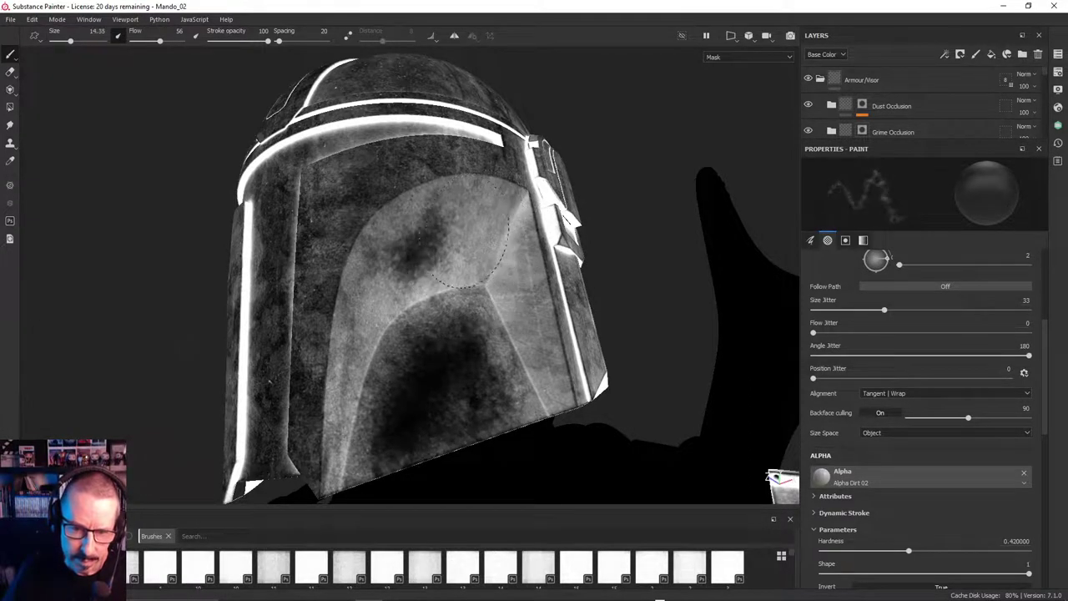
left_click_drag(464, 242, 668, 351, "alt")
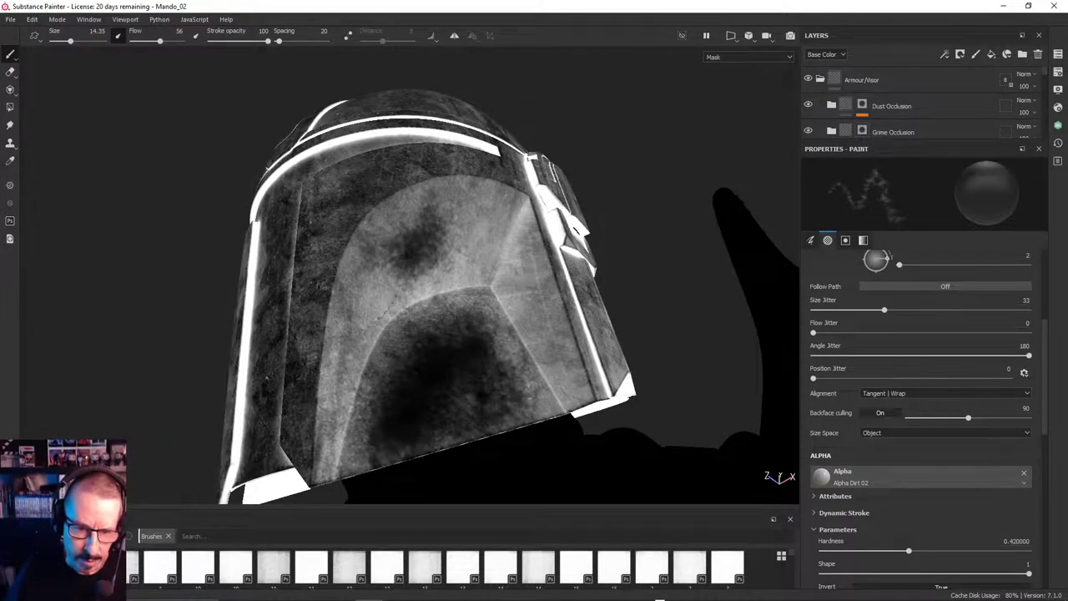
left_click_drag(376, 267, 342, 367)
mouse_move(349, 407)
left_mouse_down()
mouse_move(342, 380)
mouse_move(371, 283)
mouse_move(397, 267)
mouse_move(422, 271)
mouse_move(434, 209)
mouse_move(397, 221)
mouse_move(472, 205)
mouse_move(493, 253)
mouse_move(476, 234)
mouse_move(454, 265)
left_mouse_up()
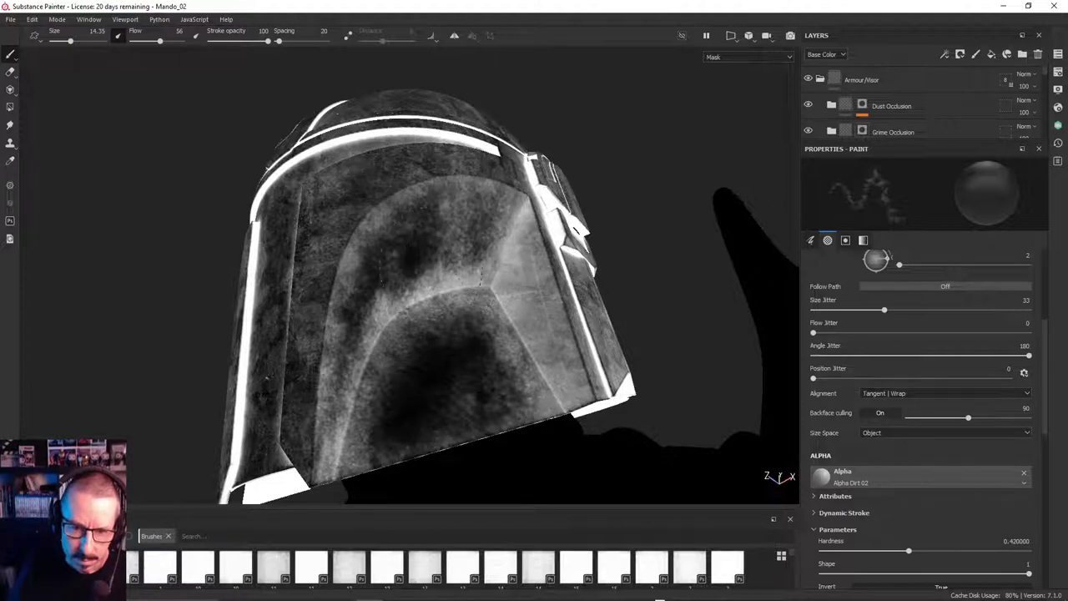
Paint dark mottled variation into the mask on the cheek's triangular panel and across the upper curved panel
mouse_move(527, 256)
left_mouse_down()
mouse_move(571, 230)
mouse_move(519, 276)
mouse_move(576, 376)
mouse_move(555, 367)
mouse_move(505, 251)
mouse_move(522, 246)
left_mouse_up()
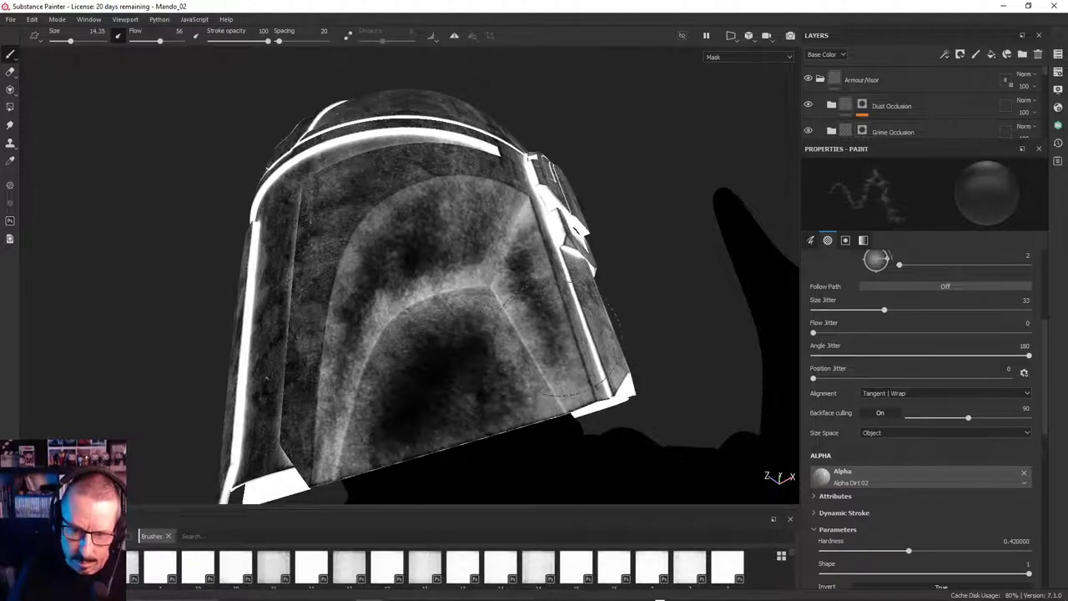
left_click_drag(562, 336, 586, 391)
mouse_move(494, 259)
left_mouse_down("alt")
mouse_move(440, 283)
mouse_move(426, 263)
left_mouse_up("alt")
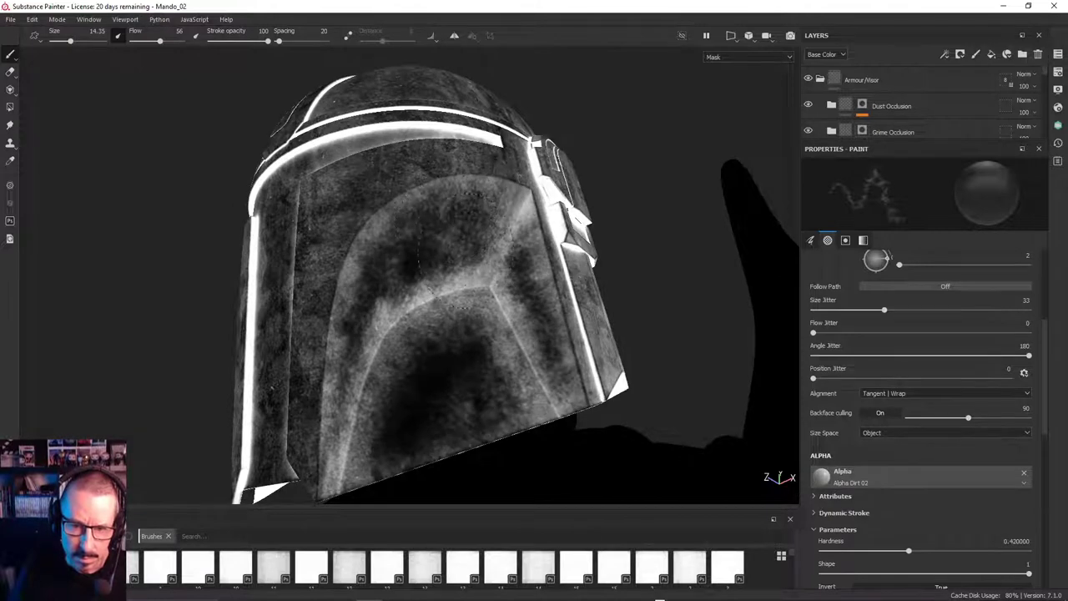
mouse_move(492, 222)
left_mouse_down()
mouse_move(505, 217)
mouse_move(480, 276)
mouse_move(430, 288)
mouse_move(388, 409)
left_mouse_up()
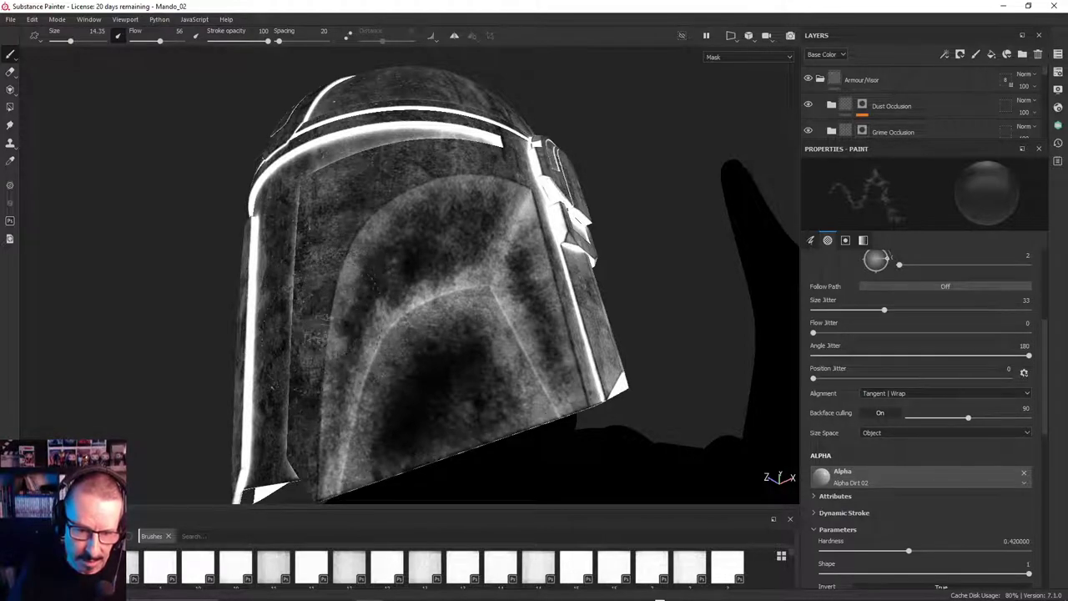
Set the brush alignment to Tangent | Planar and darken the mask on the upper curved panel and the flat area beside it
left_click(897, 393)
left_click(896, 410)
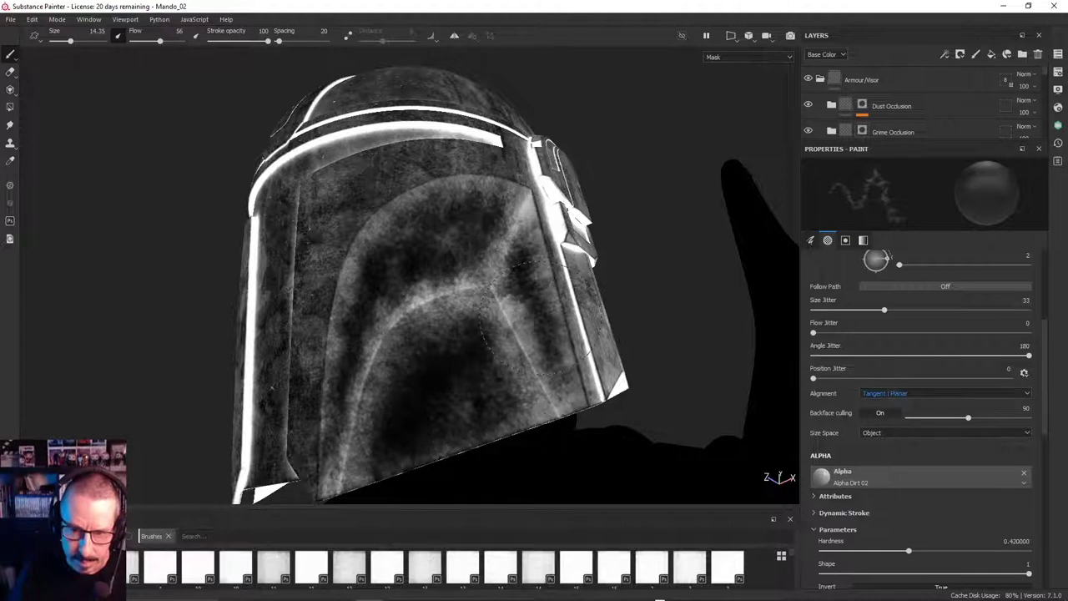
left_click_drag(472, 234, 384, 190, "alt")
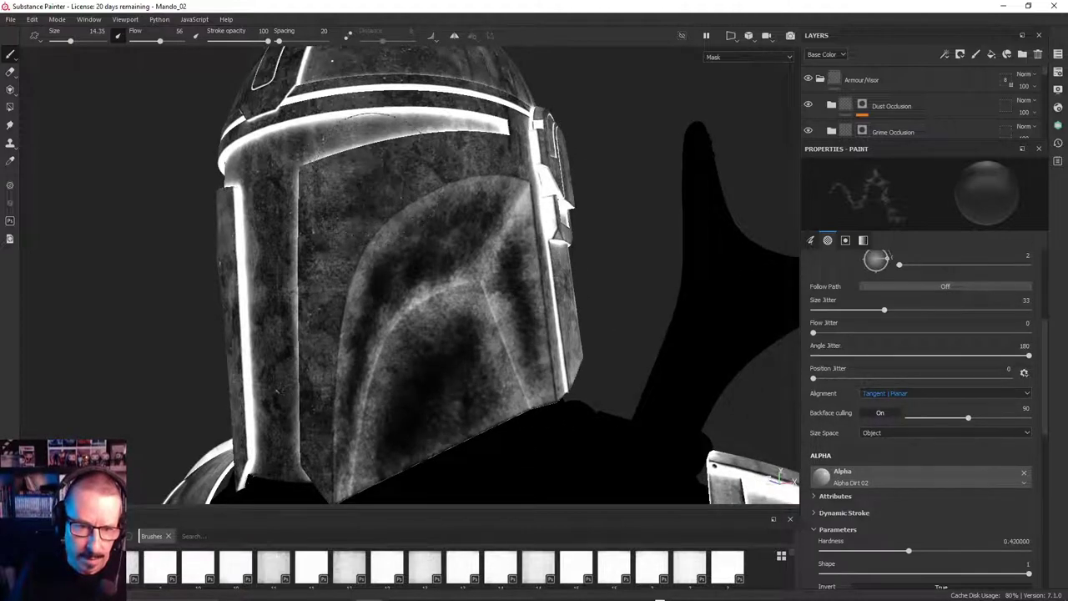
left_click_drag(344, 236, 325, 319)
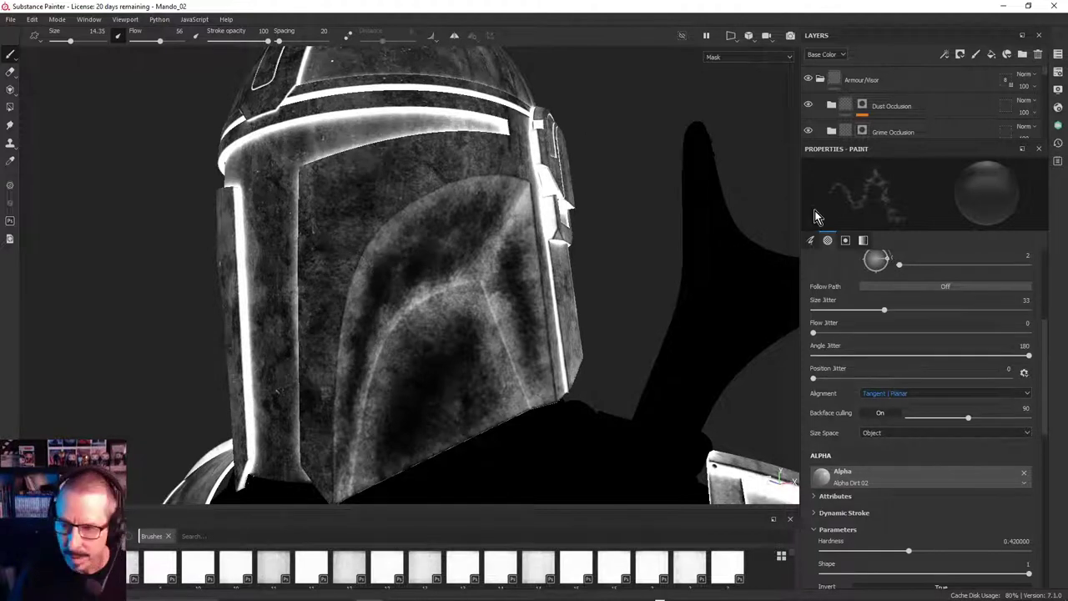
Return to the material view, close the paint properties, and compare the helmet with the upper Dirt layer hidden and shown
key("m")
left_click_drag(468, 281, 441, 177, "alt")
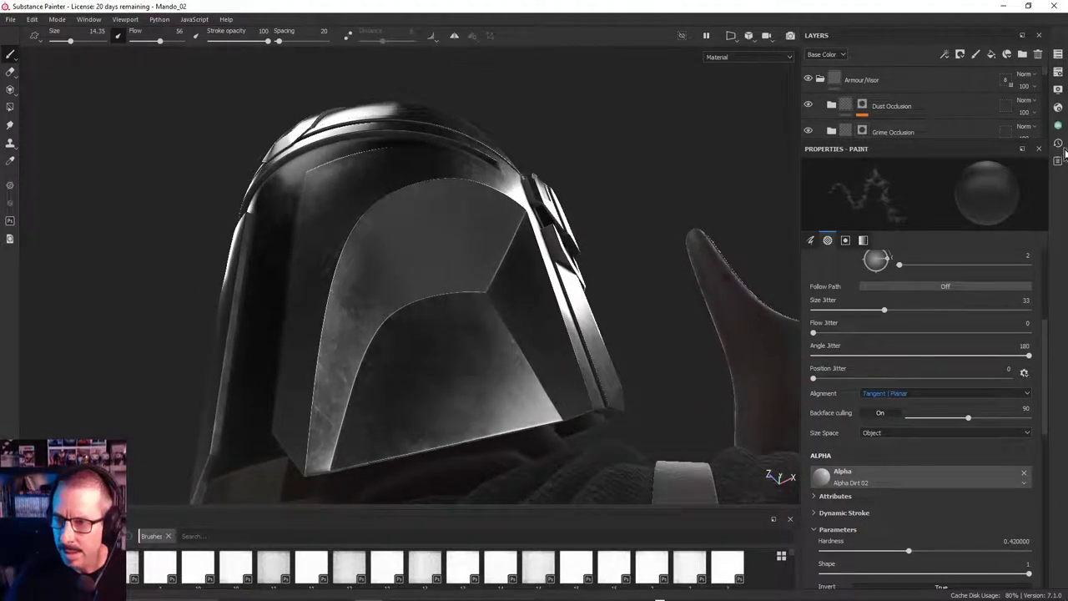
left_click(1039, 151)
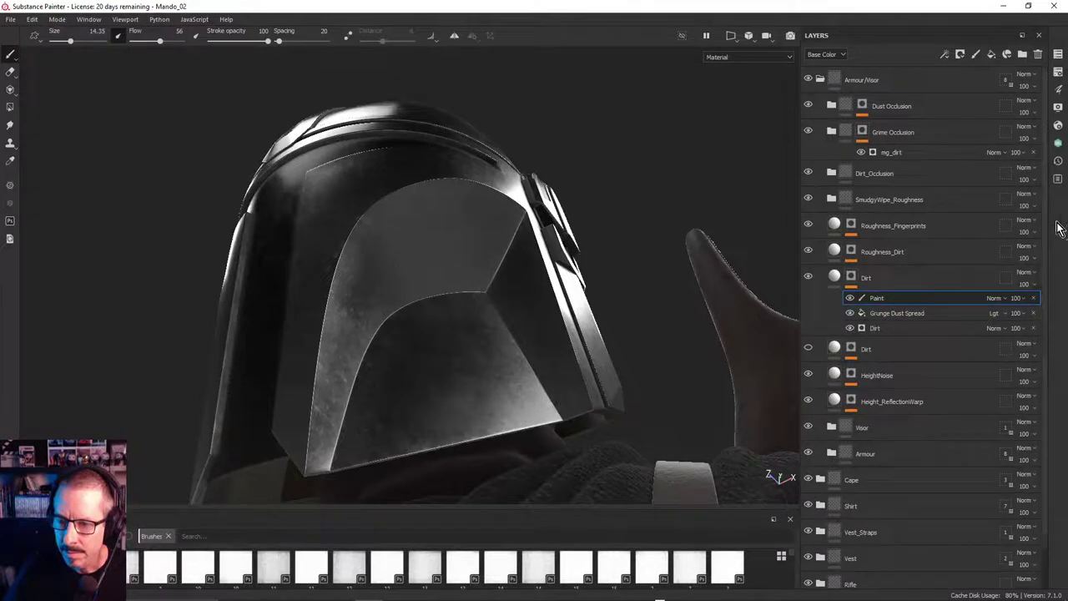
left_click(808, 277)
left_click(808, 277)
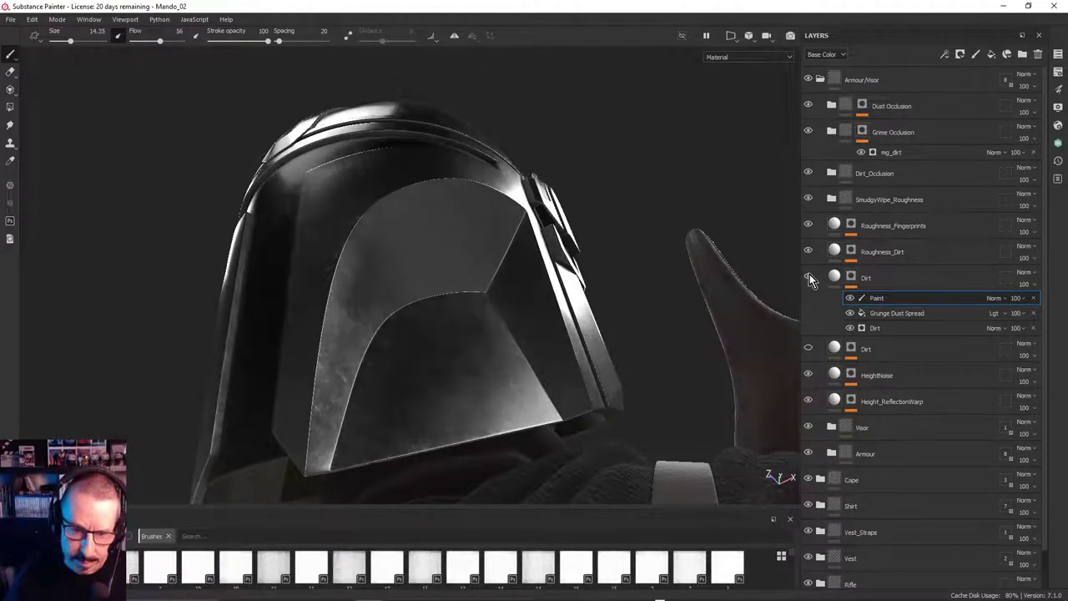
left_click(808, 277)
Examine how the reflections break up across the cheek panels from different angles and lighting directions
left_click_drag(534, 340, 446, 325, "alt")
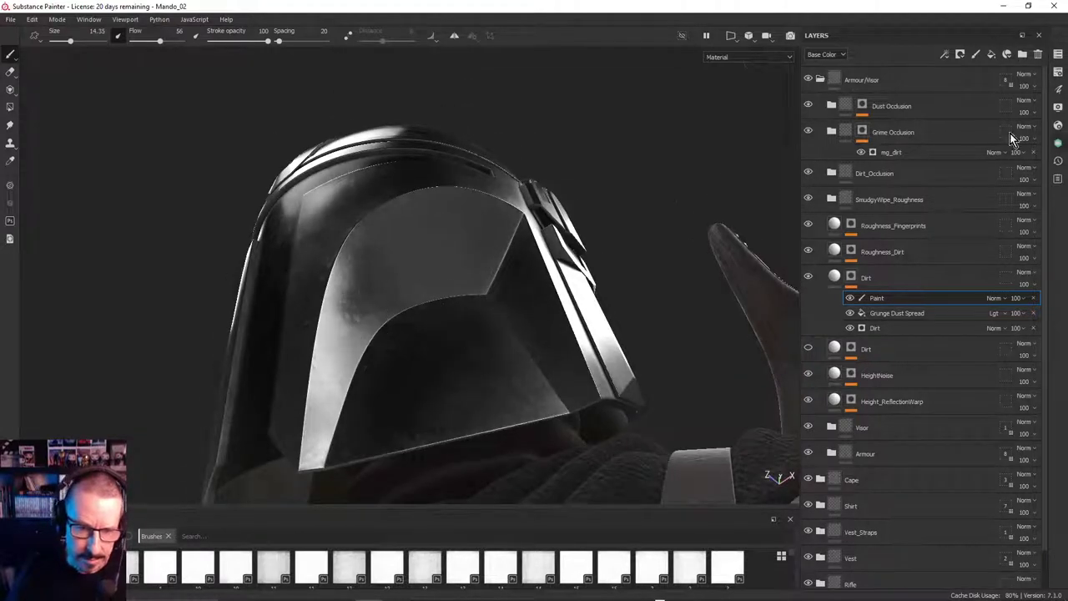
left_click_drag(528, 301, 494, 279, "alt")
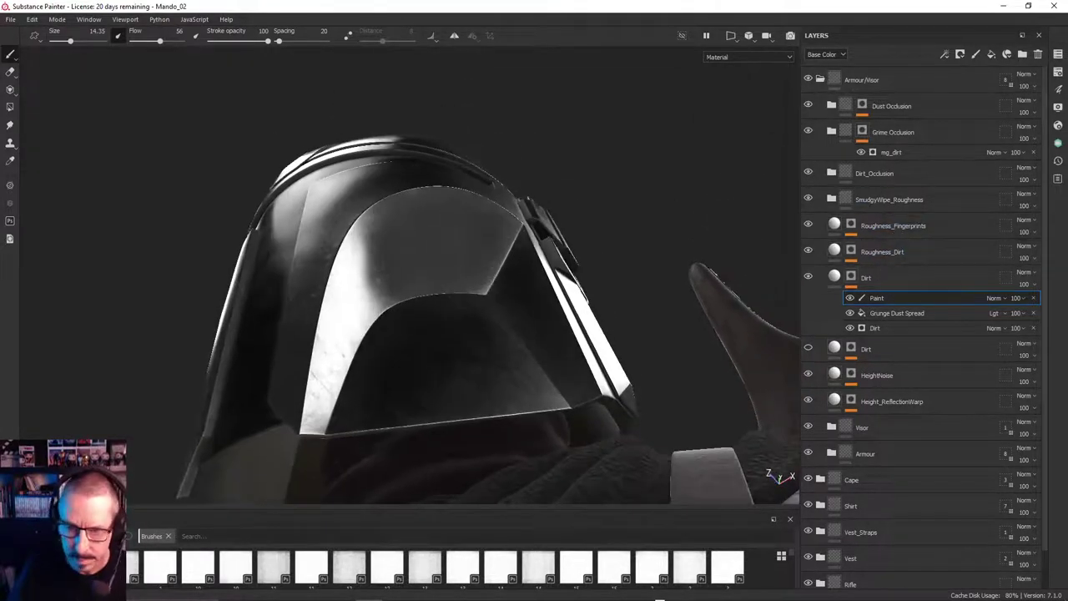
mouse_move(394, 322)
left_mouse_down("alt")
mouse_move(393, 334)
mouse_move(338, 305)
left_mouse_up("alt")
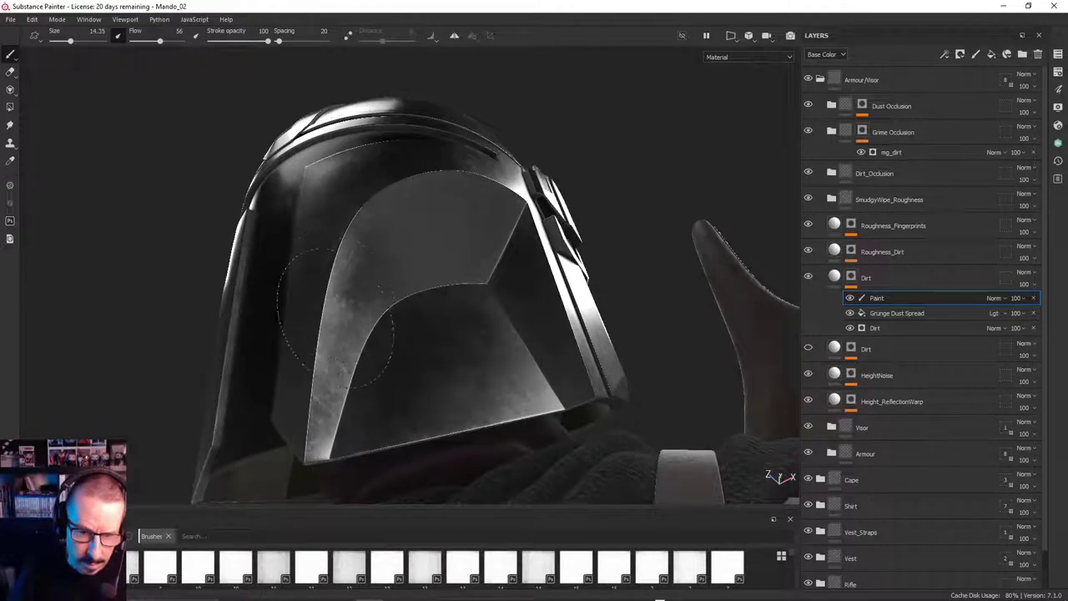
mouse_move(437, 281)
left_mouse_down("alt")
mouse_move(362, 277)
mouse_move(391, 221)
mouse_move(403, 241)
mouse_move(457, 221)
mouse_move(559, 306)
mouse_move(556, 356)
mouse_move(539, 370)
mouse_move(640, 266)
mouse_move(560, 345)
mouse_move(490, 370)
mouse_move(513, 358)
left_mouse_up("alt")
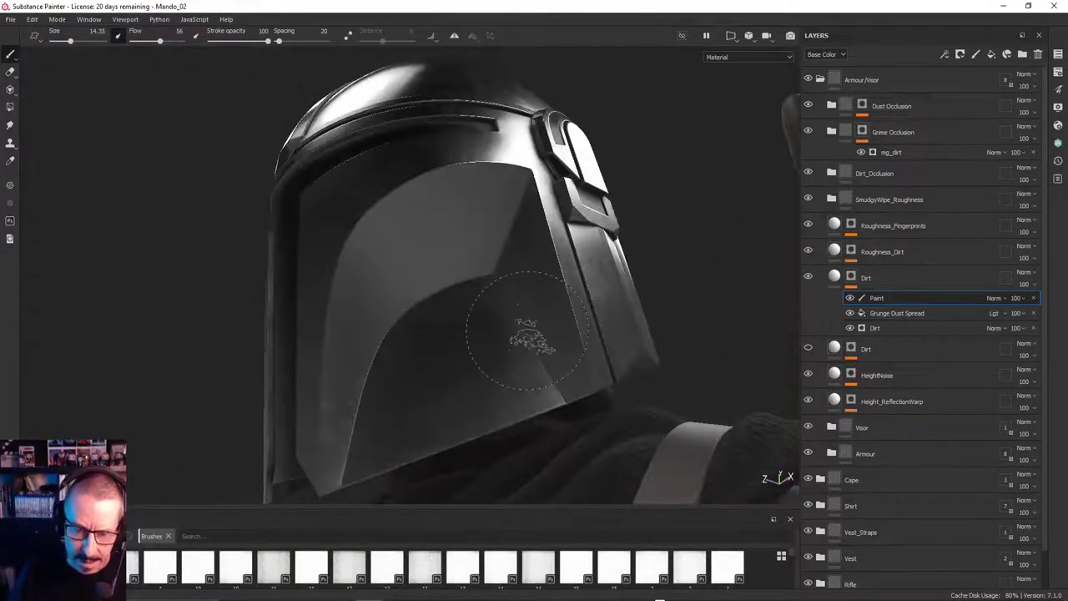
mouse_move(645, 309)
left_mouse_down("alt")
mouse_move(680, 231)
mouse_move(715, 226)
left_mouse_up("alt")
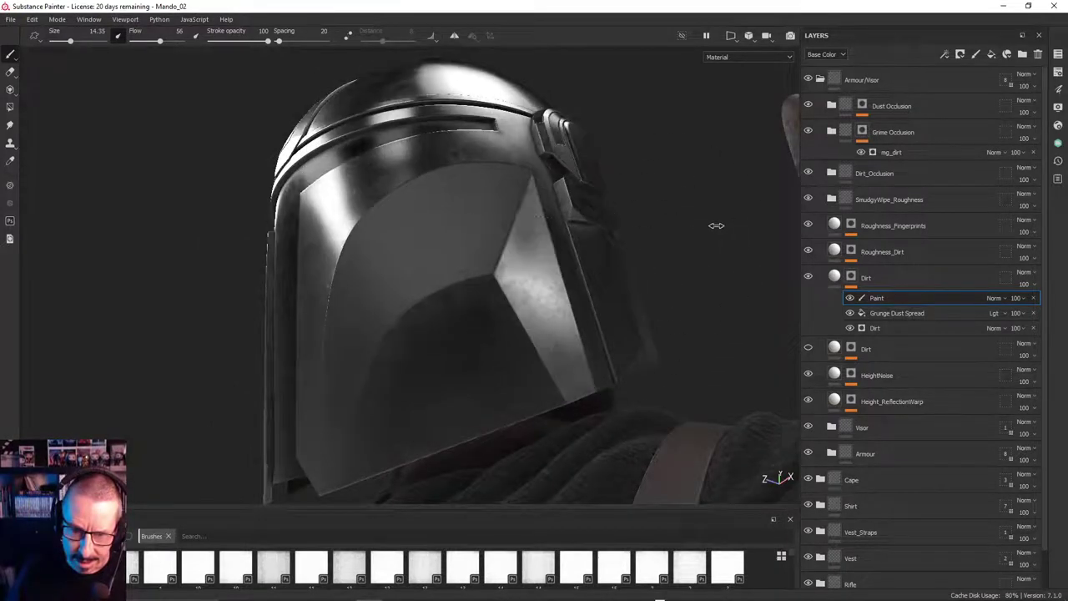
mouse_move(576, 279)
left_mouse_down("alt")
mouse_move(625, 227)
mouse_move(617, 250)
left_mouse_up("alt")
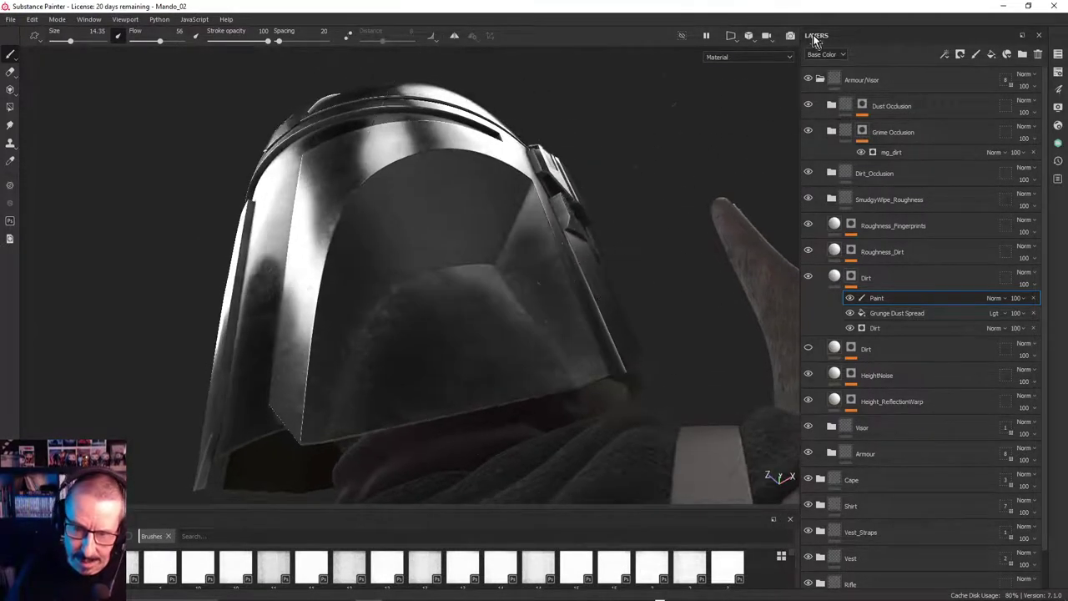
Set the brush size to 6.2 and flow to 100, and check the upper corner of the triangular cheek panel for touch-ups
right_click_drag(569, 224, 604, 173, "ctrl")
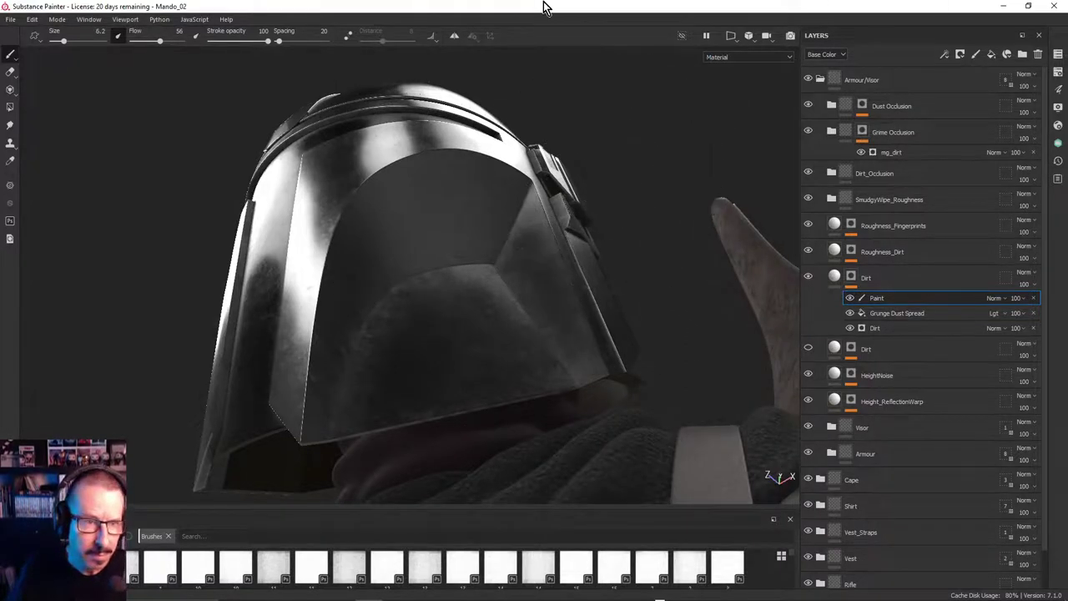
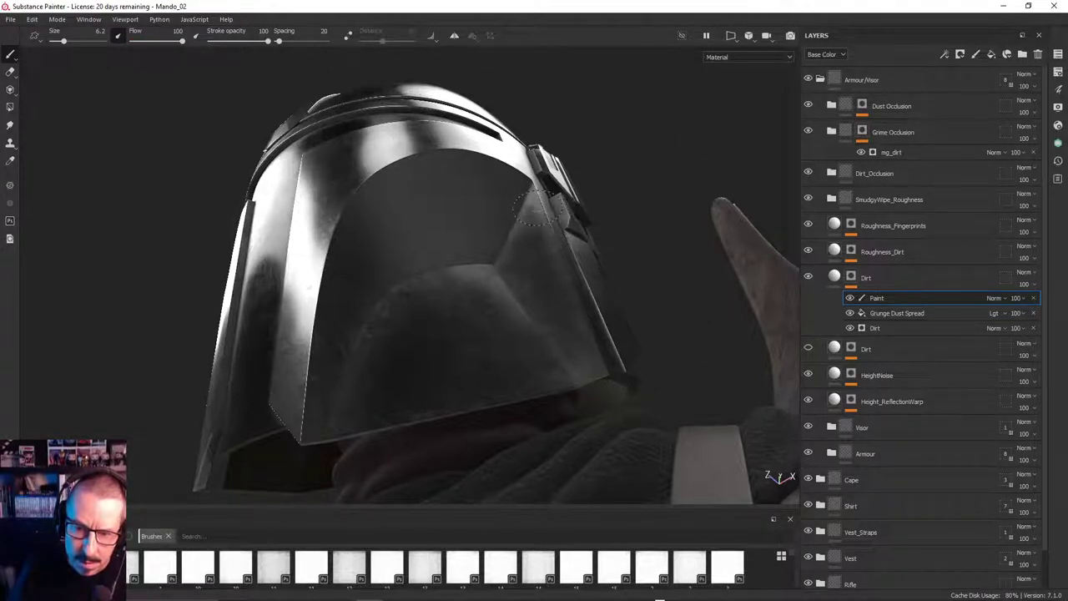
mouse_move(534, 207)
left_mouse_down("alt")
mouse_move(542, 214)
mouse_move(526, 203)
mouse_move(541, 247)
mouse_move(526, 204)
left_mouse_up("alt")
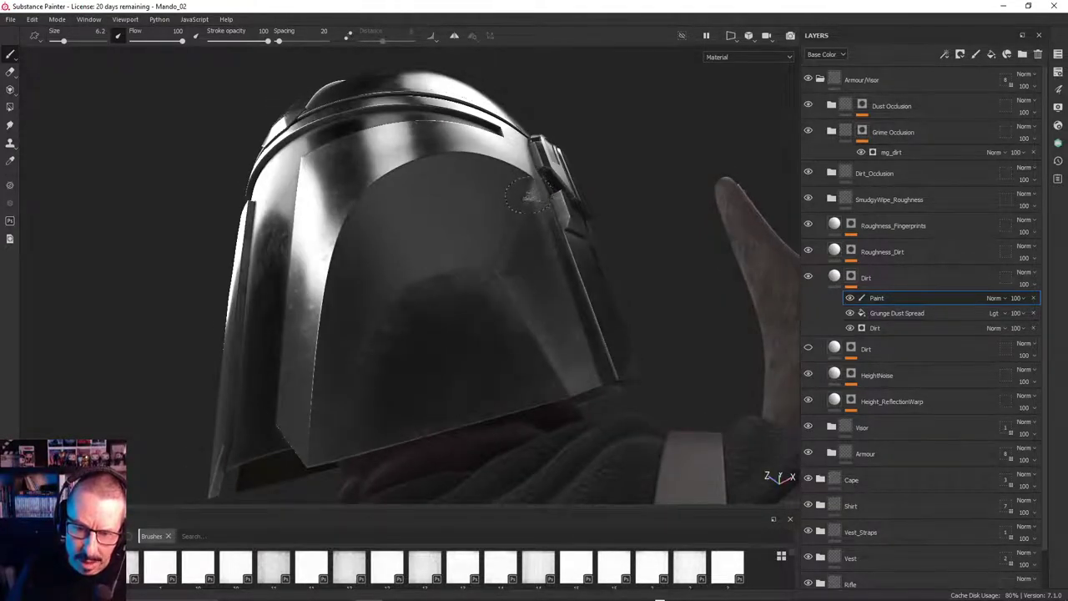
mouse_move(521, 243)
left_mouse_down("alt")
mouse_move(539, 251)
mouse_move(524, 201)
left_mouse_up("alt")
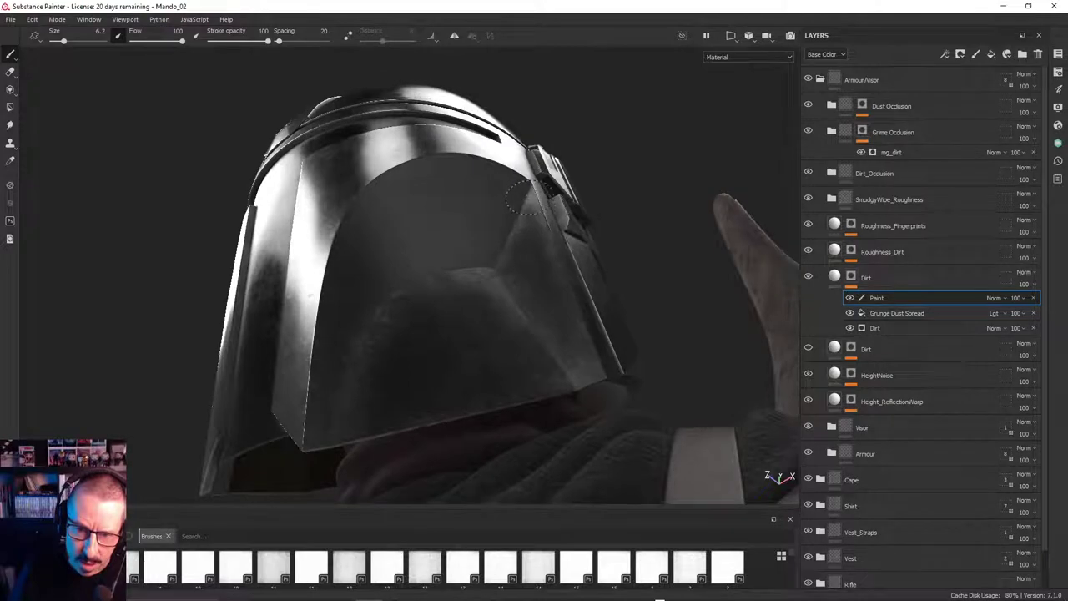
left_click_drag(525, 253, 506, 262, "alt")
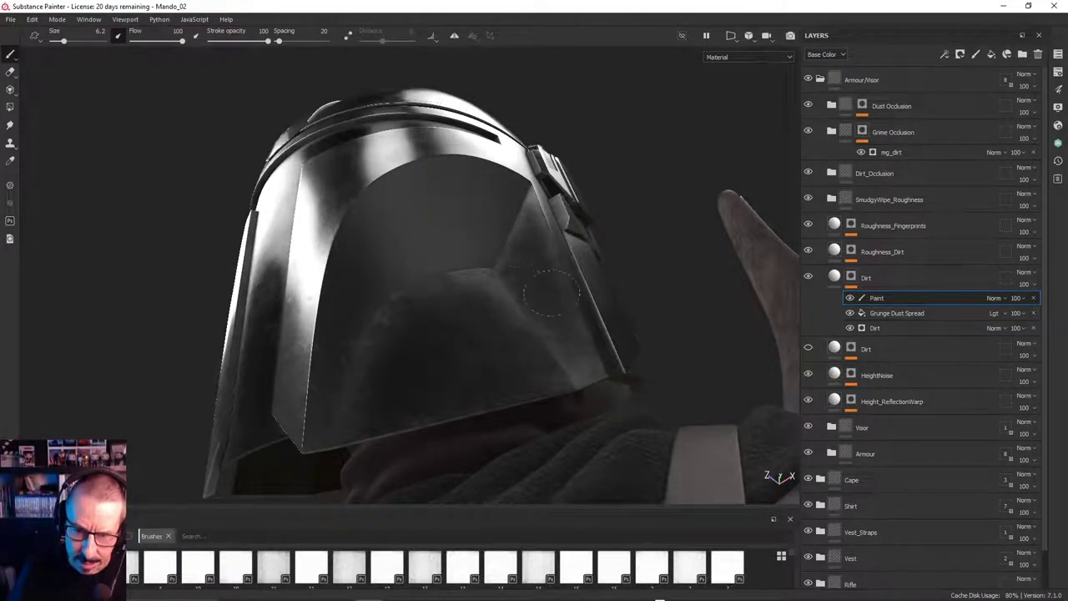
Examine the reflections on the cheek's underside, the brow band, the ear piece and the side panel below it
left_click_drag(555, 317, 390, 384, "alt")
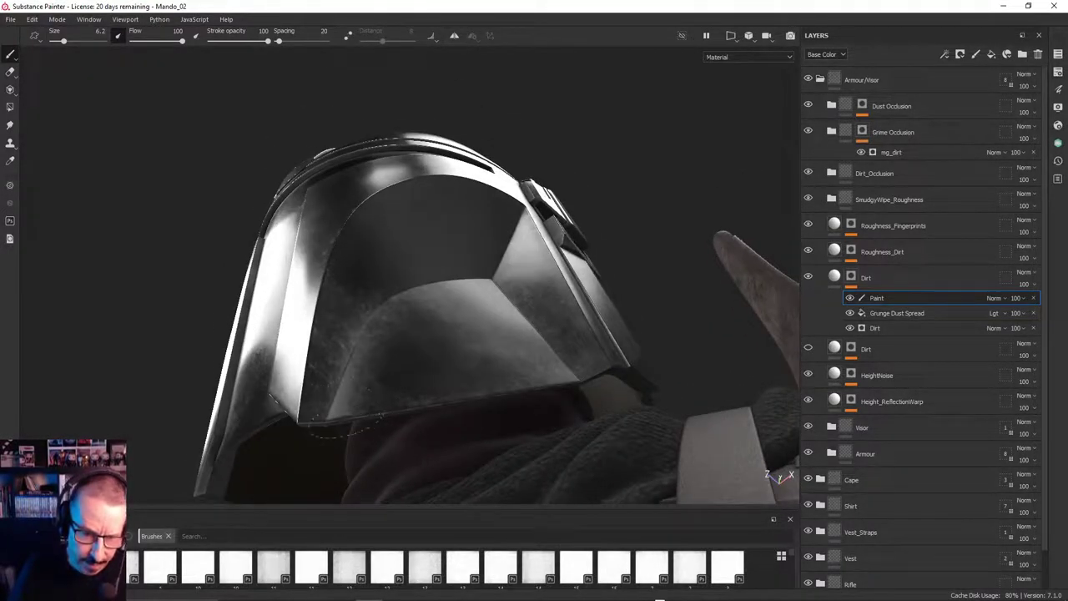
mouse_move(455, 297)
left_mouse_down("alt")
mouse_move(419, 265)
mouse_move(342, 308)
left_mouse_up("alt")
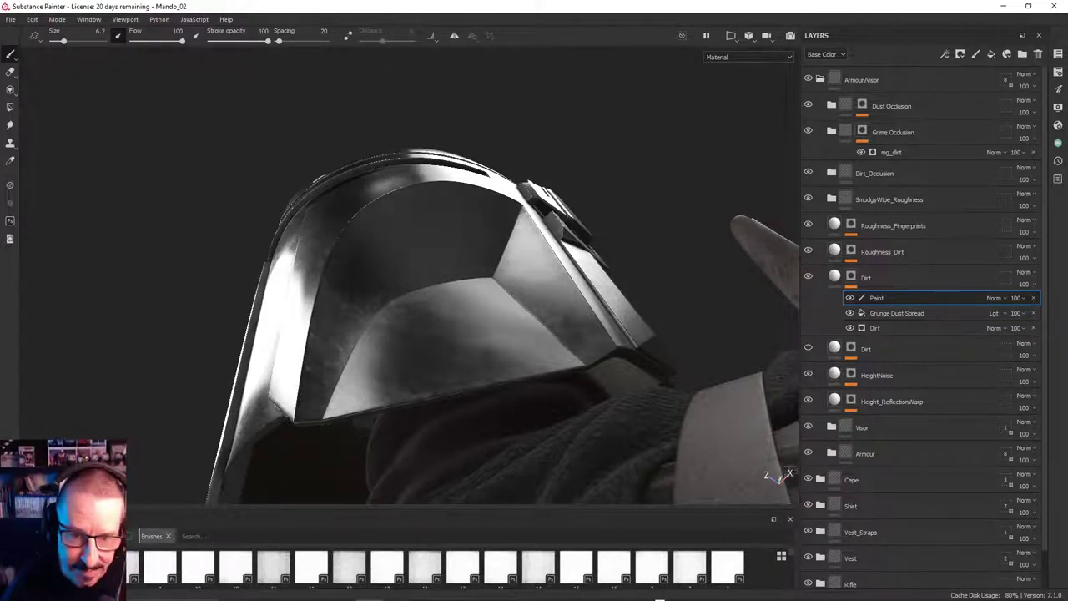
mouse_move(389, 305)
left_mouse_down("alt")
mouse_move(477, 315)
mouse_move(555, 288)
mouse_move(564, 297)
left_mouse_up("alt")
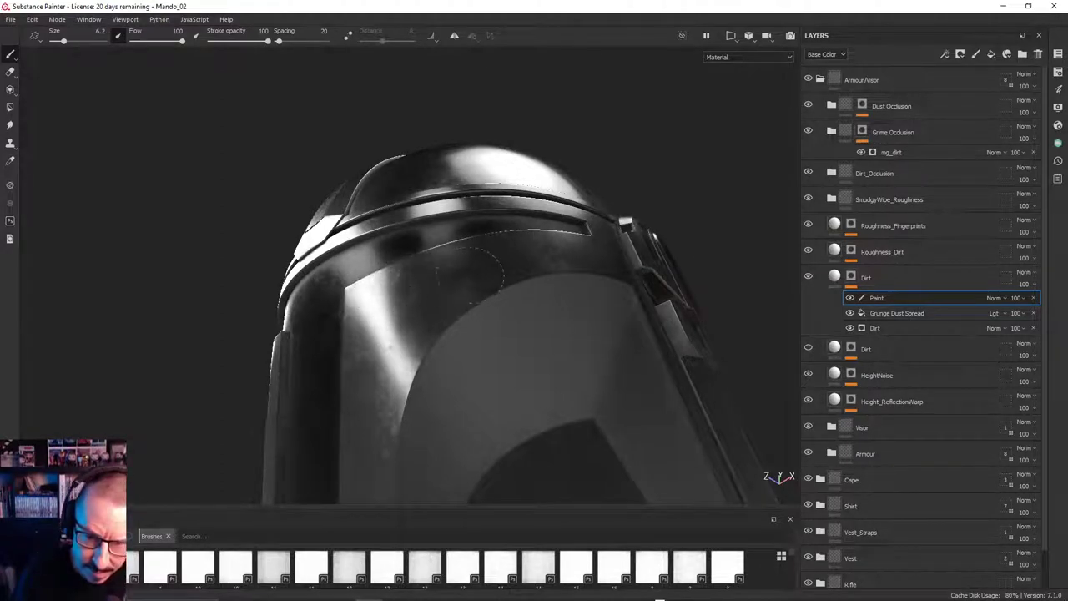
left_click_drag(550, 248, 565, 237, "alt")
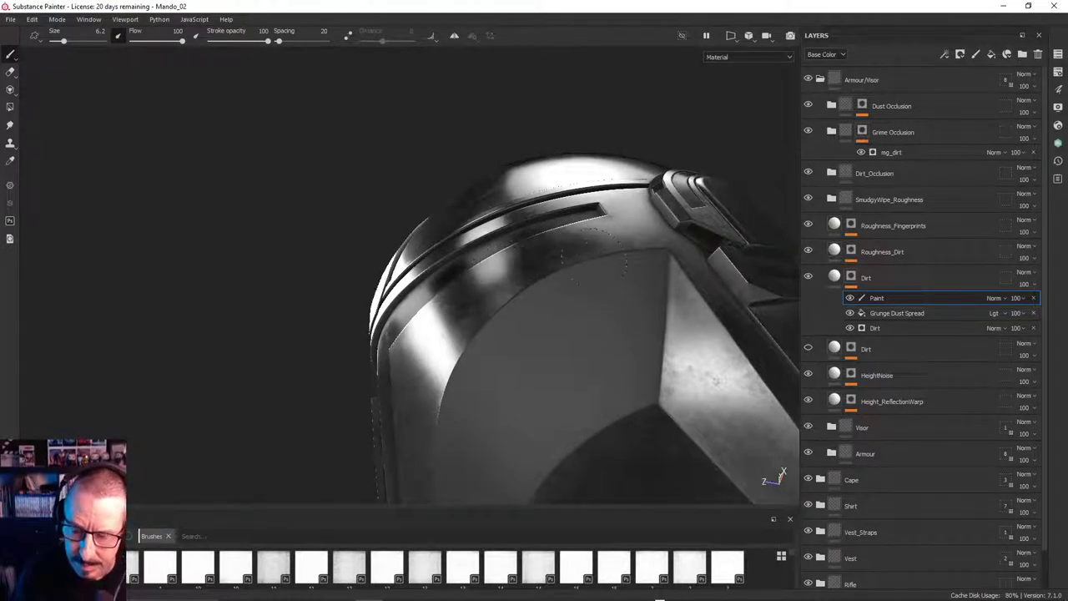
left_click_drag(598, 276, 358, 334, "alt")
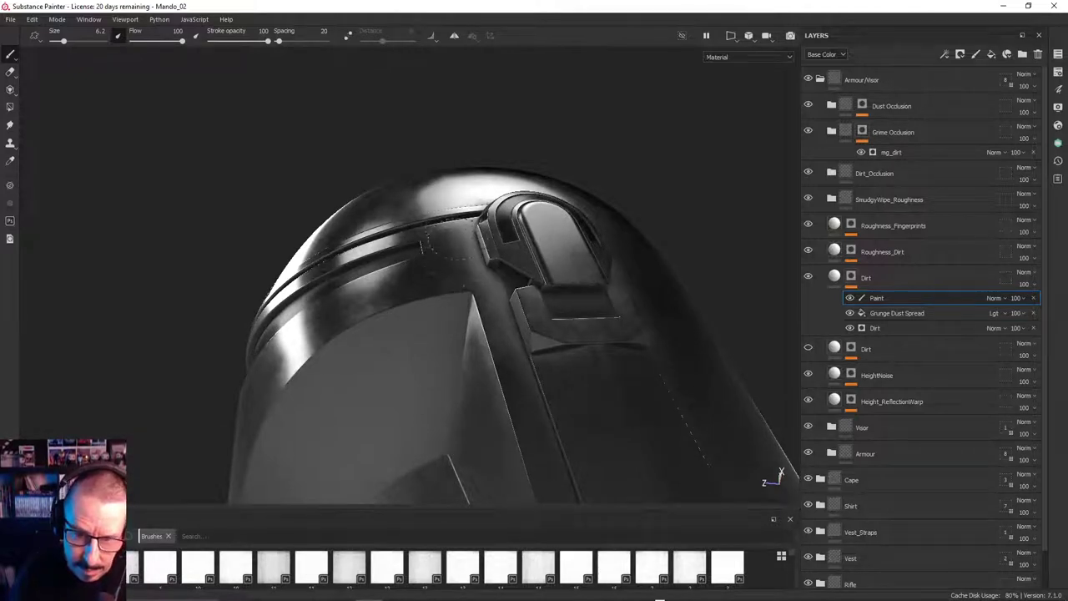
left_click_drag(453, 322, 498, 309, "alt")
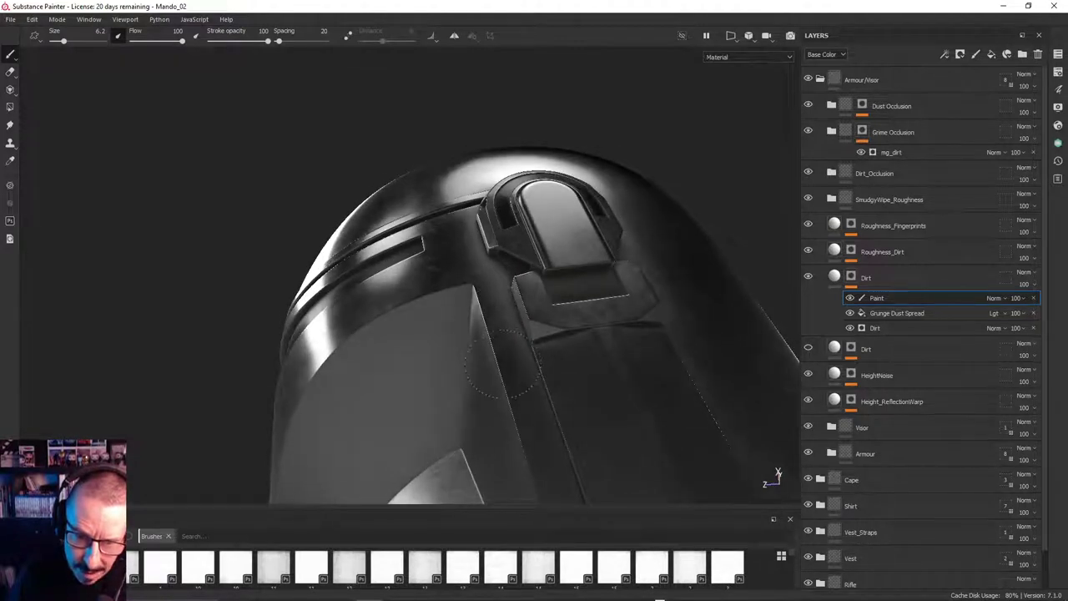
left_click_drag(723, 382, 614, 242, "alt")
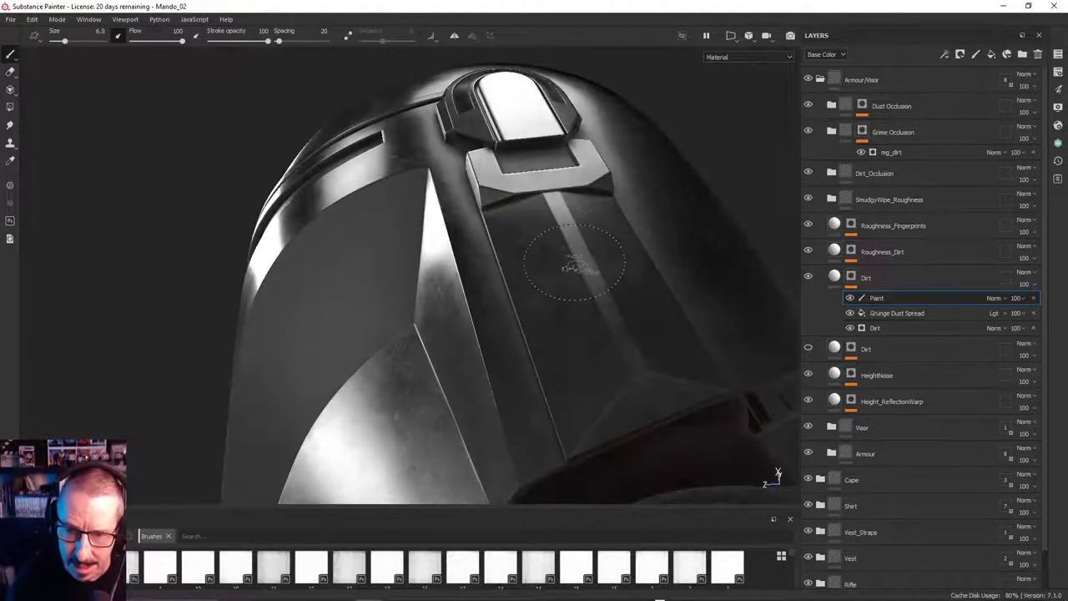
Enlarge the brush to 9.54, display the upper Dirt layer's mask, and paint dark mottling over the side panel below the ear piece
right_click_drag(574, 262, 587, 262, "ctrl")
mouse_move(526, 277)
left_mouse_down("alt")
mouse_move(543, 253)
mouse_move(534, 250)
left_mouse_up("alt")
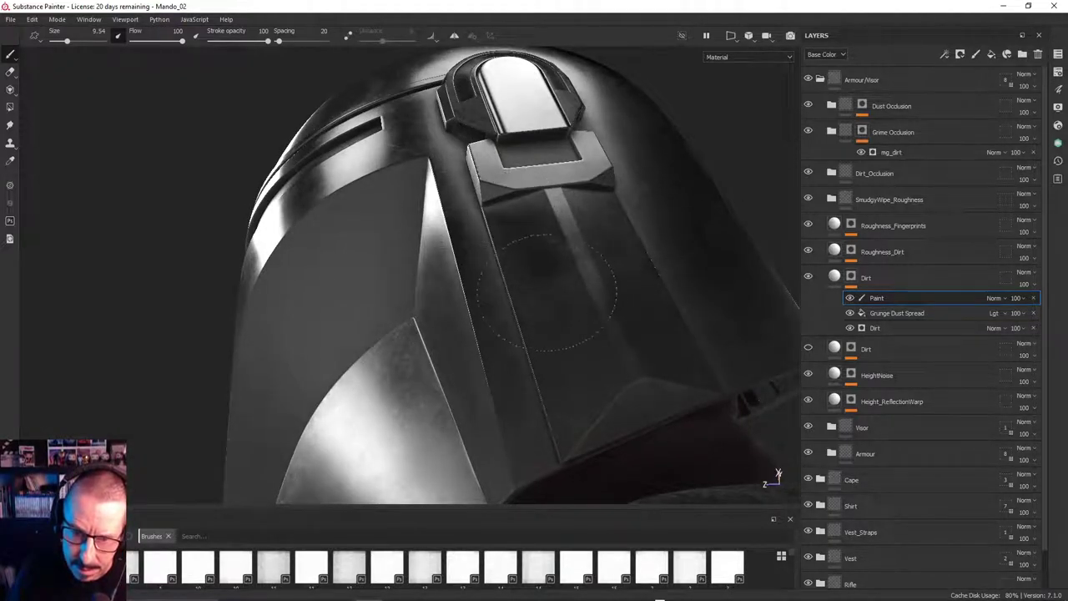
left_click(851, 278, "alt")
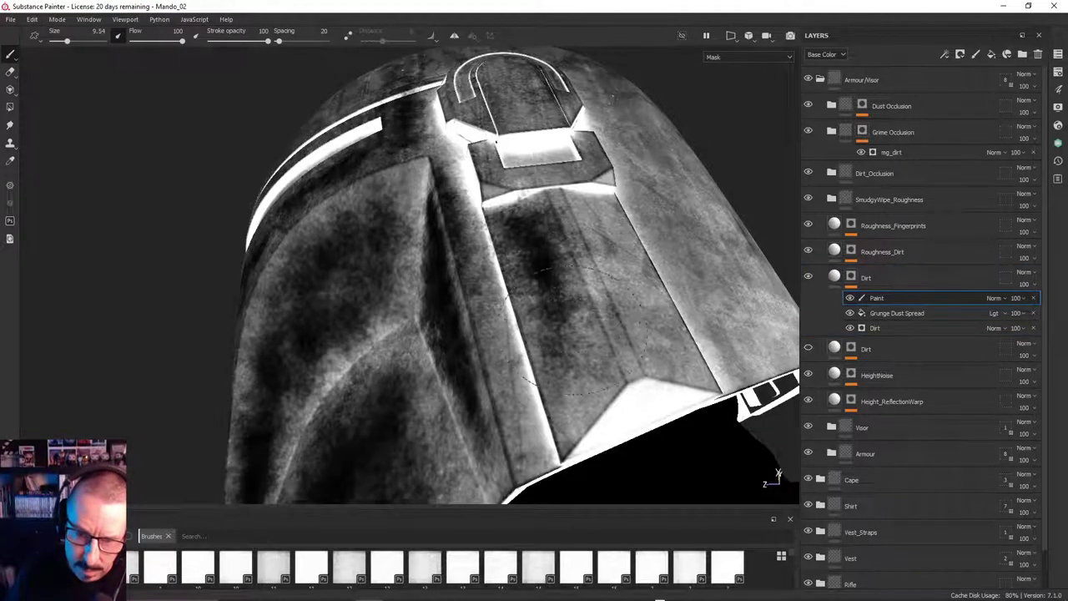
mouse_move(576, 330)
left_mouse_down()
mouse_move(583, 417)
mouse_move(605, 398)
left_mouse_up()
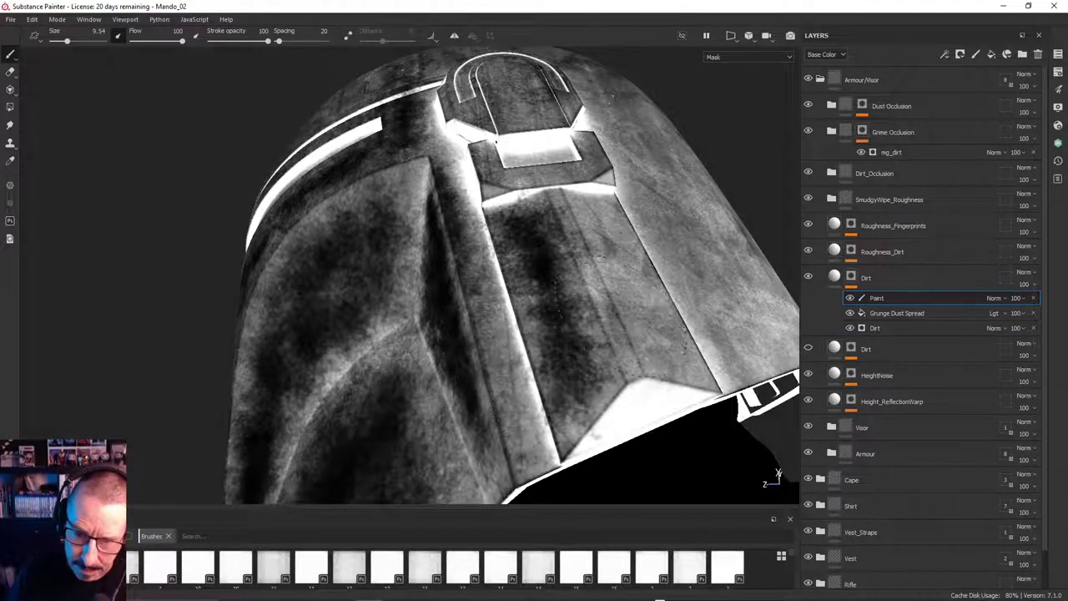
left_click_drag(620, 313, 598, 305, "alt")
mouse_move(563, 214)
left_mouse_down()
mouse_move(611, 293)
mouse_move(625, 365)
mouse_move(636, 313)
mouse_move(654, 341)
mouse_move(644, 333)
left_mouse_up()
left_click_drag(645, 333, 628, 260, "alt")
mouse_move(600, 181)
left_mouse_down()
mouse_move(598, 167)
mouse_move(543, 172)
left_mouse_up()
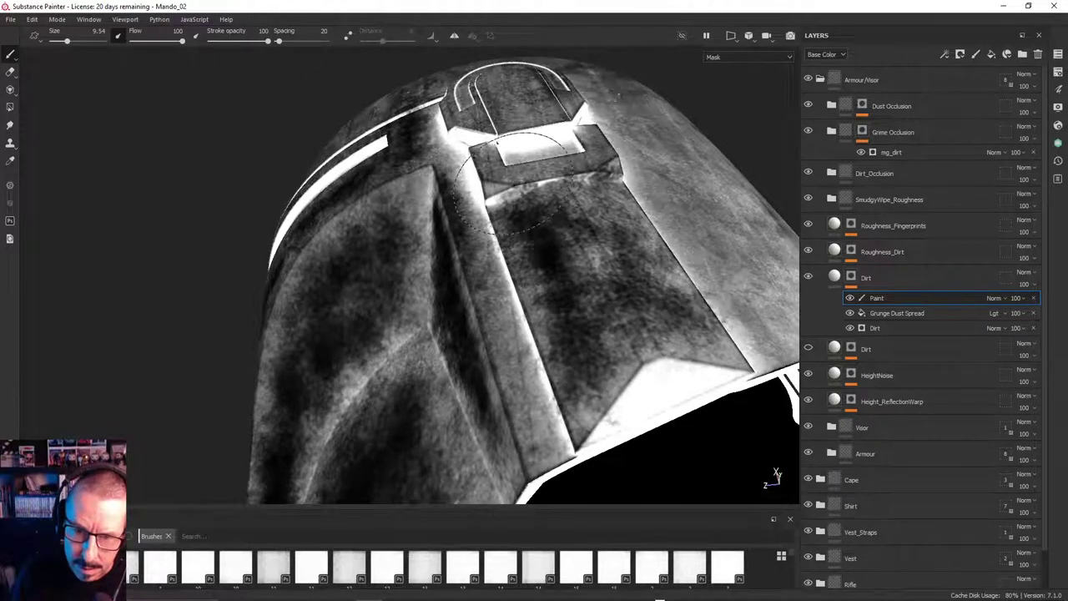
Undo the last brush stroke near the ear piece, close the docked layer stack, and open the paint brush's properties
key("ctrl+z")
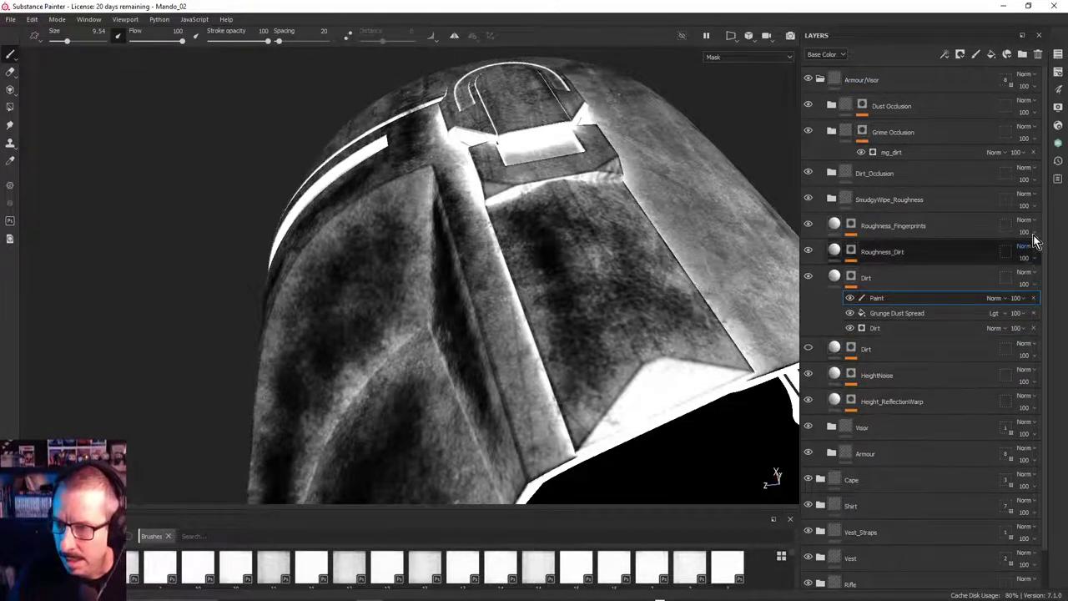
left_click(1039, 38)
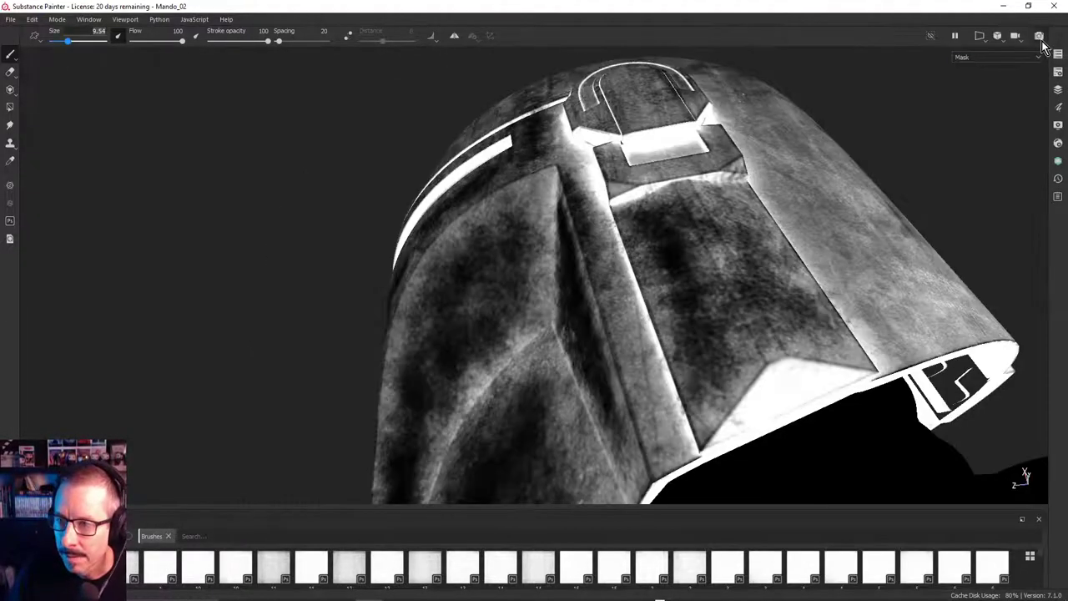
left_click(1057, 55)
left_click(1058, 56)
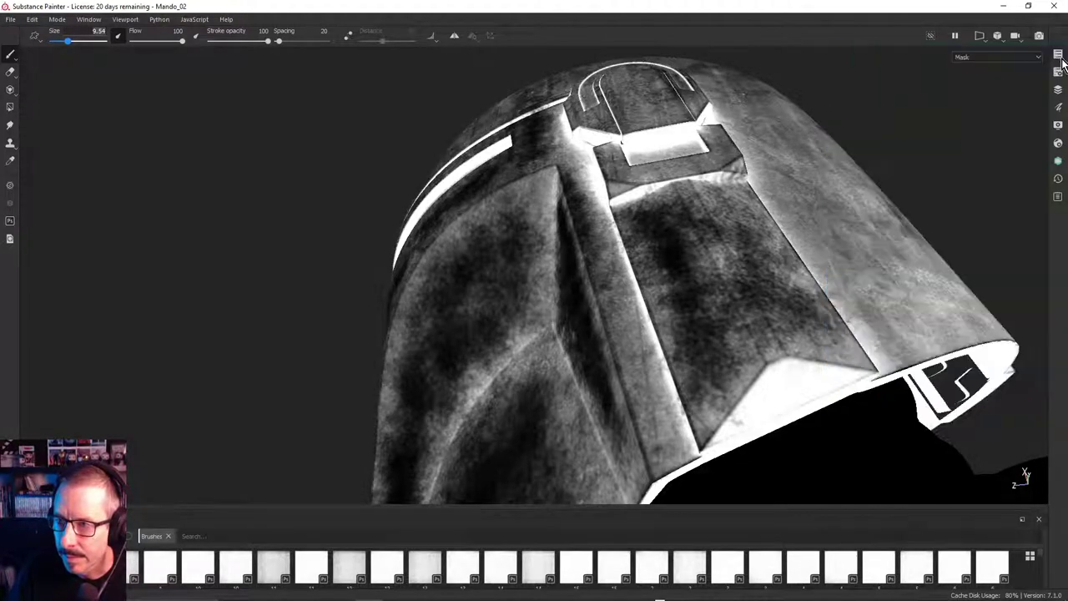
left_click(1058, 89)
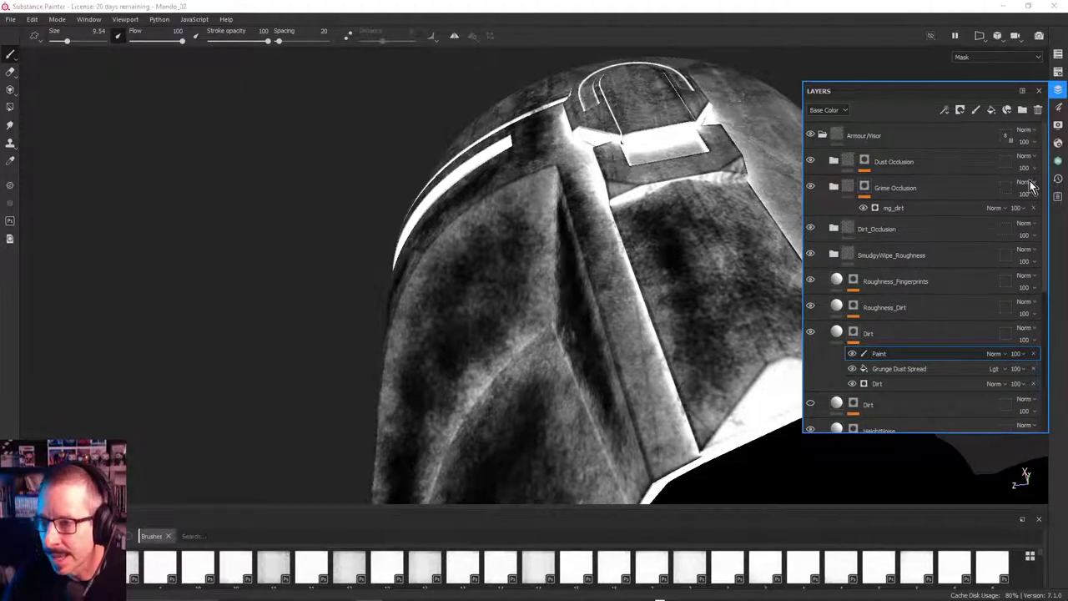
left_click(1058, 108)
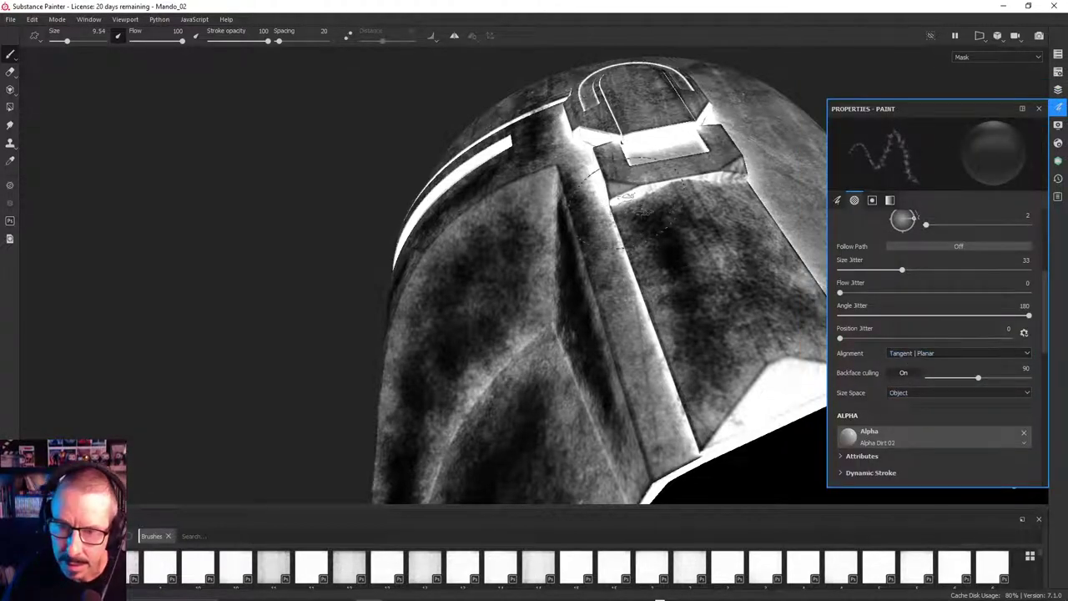
Undo the recent dark strokes on the rear half of the side panel below the ear piece
scroll(695, 176, "up", 3)
left_click_drag(678, 209, 628, 226, "alt")
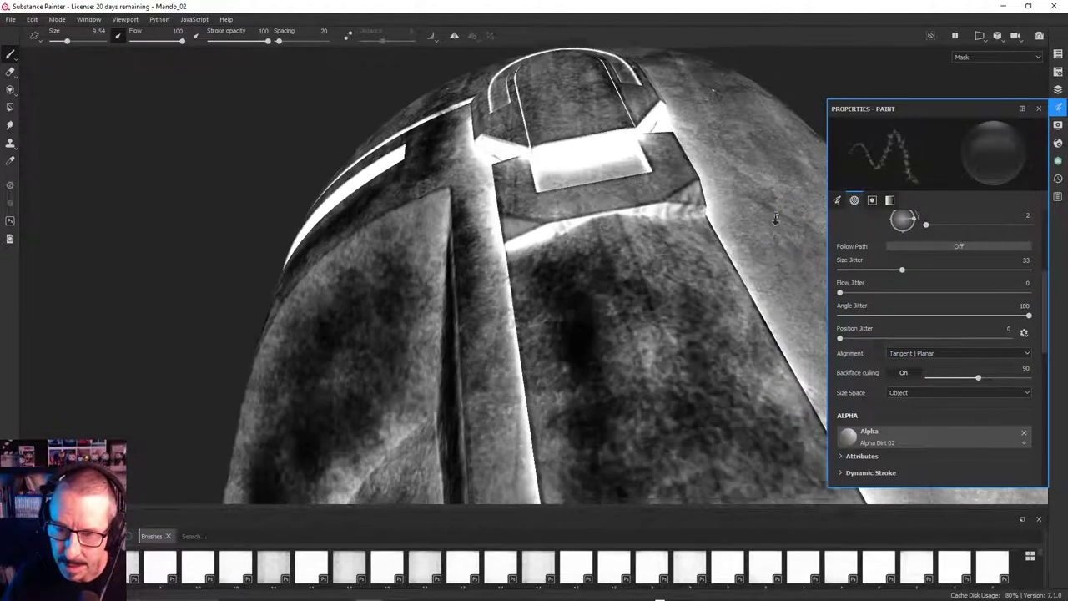
key("ctrl+z")
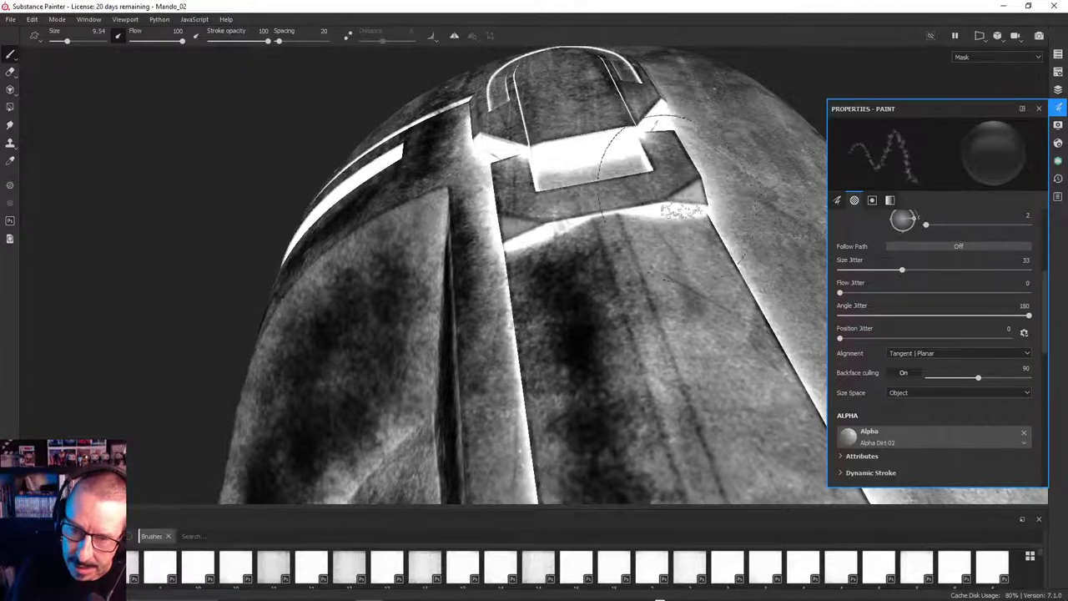
Try painting dark mottling along the side panel's bright upper edge with the brush's Tangent | Planar alignment
scroll(689, 158, "up", 3)
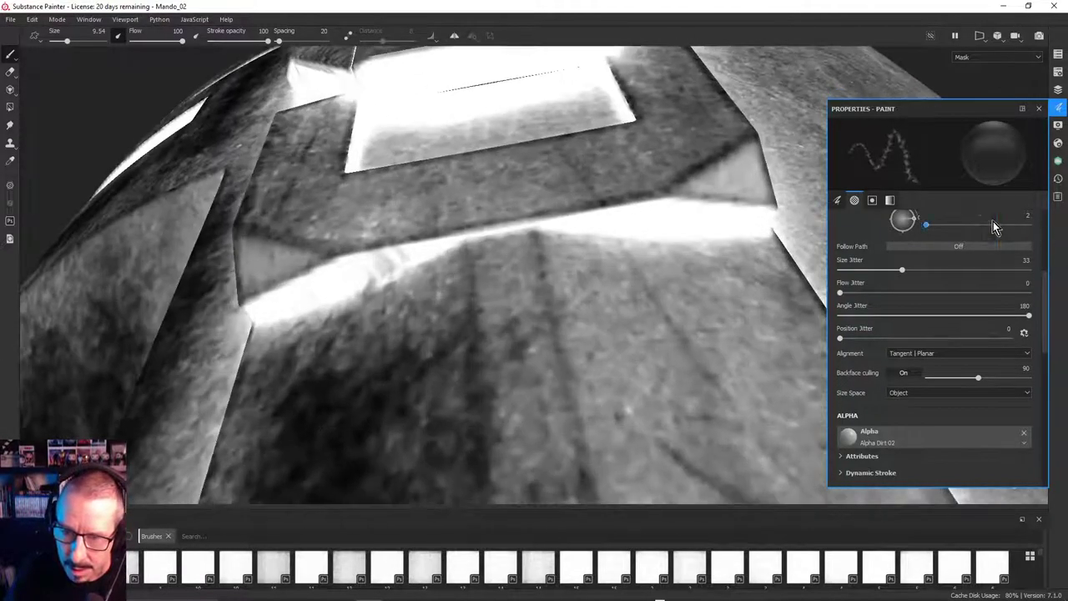
scroll(681, 215, "down", 3)
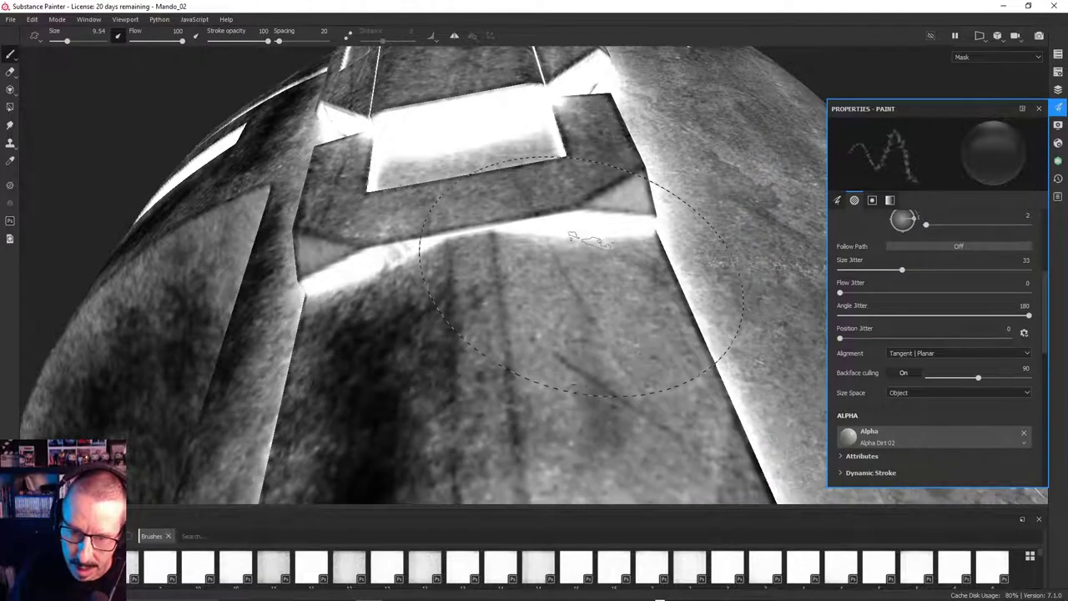
mouse_move(598, 234)
left_mouse_down()
mouse_move(528, 239)
mouse_move(599, 235)
left_mouse_up()
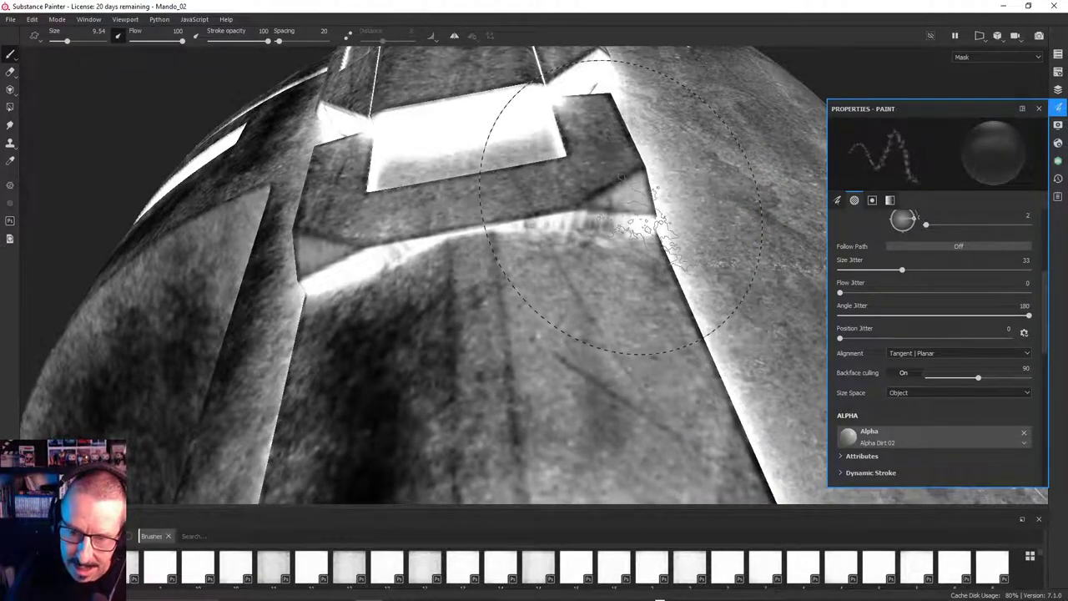
scroll(622, 205, "up", 5)
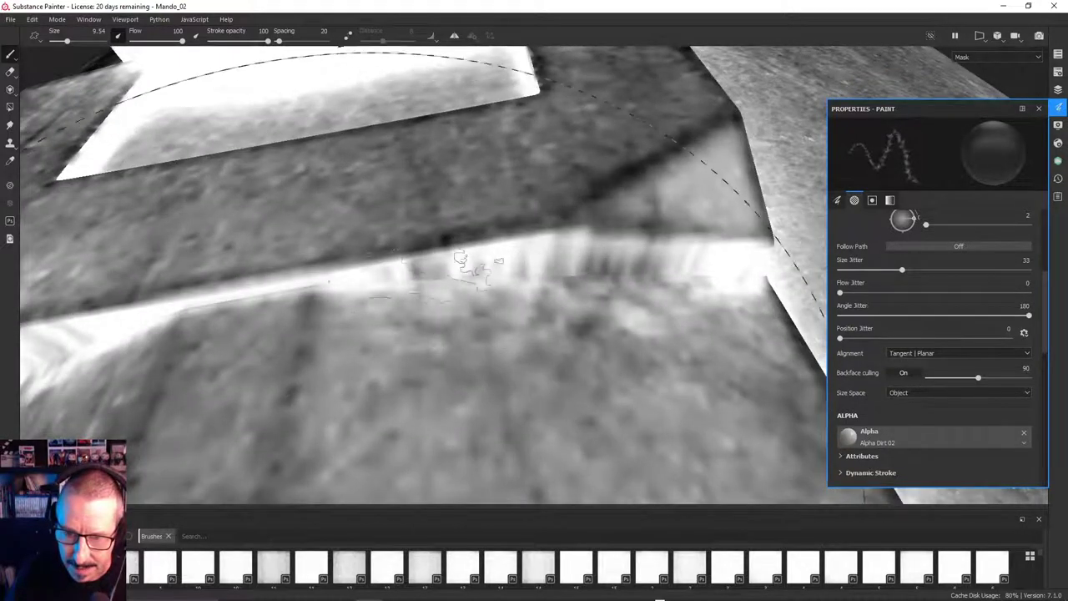
right_click_drag(422, 270, 291, 194, "alt")
left_click_drag(292, 194, 334, 209, "alt")
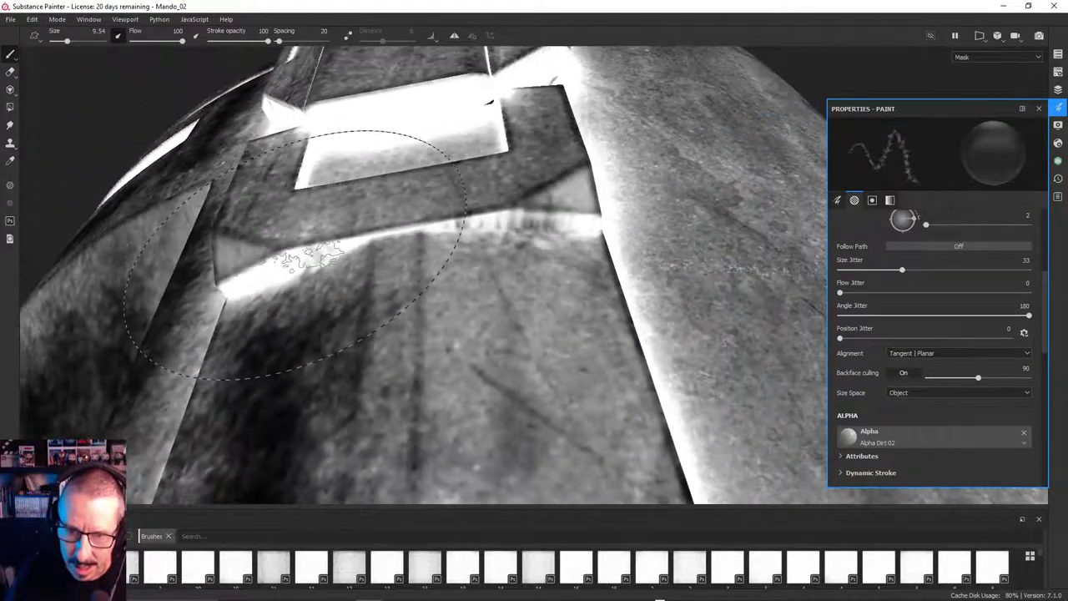
Set the brush alignment to UV and paint along the side panel's bright upper edge to break it up
left_click(918, 353)
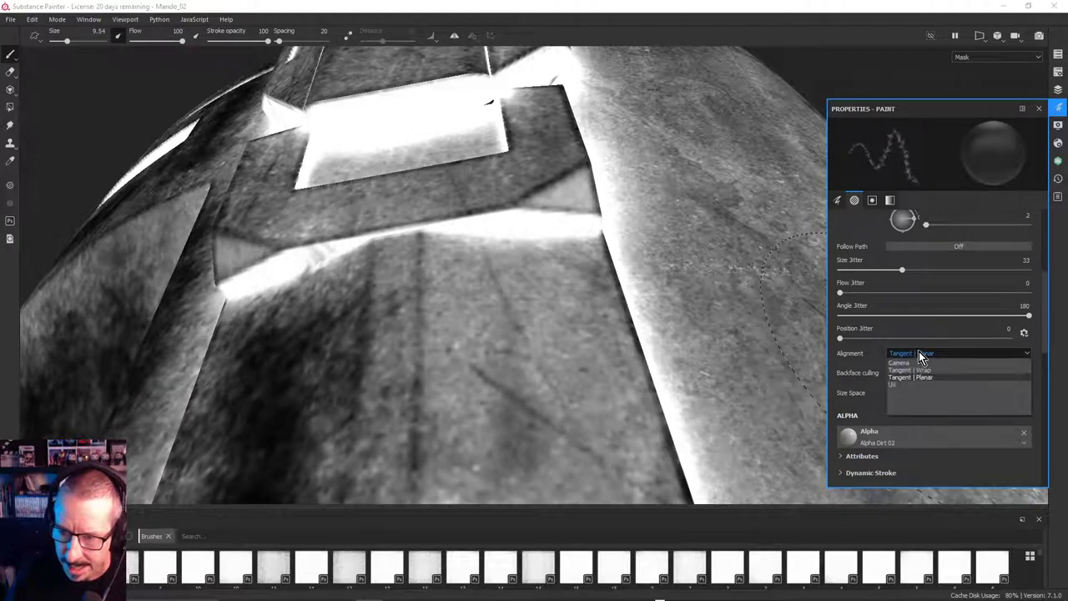
left_click(911, 387)
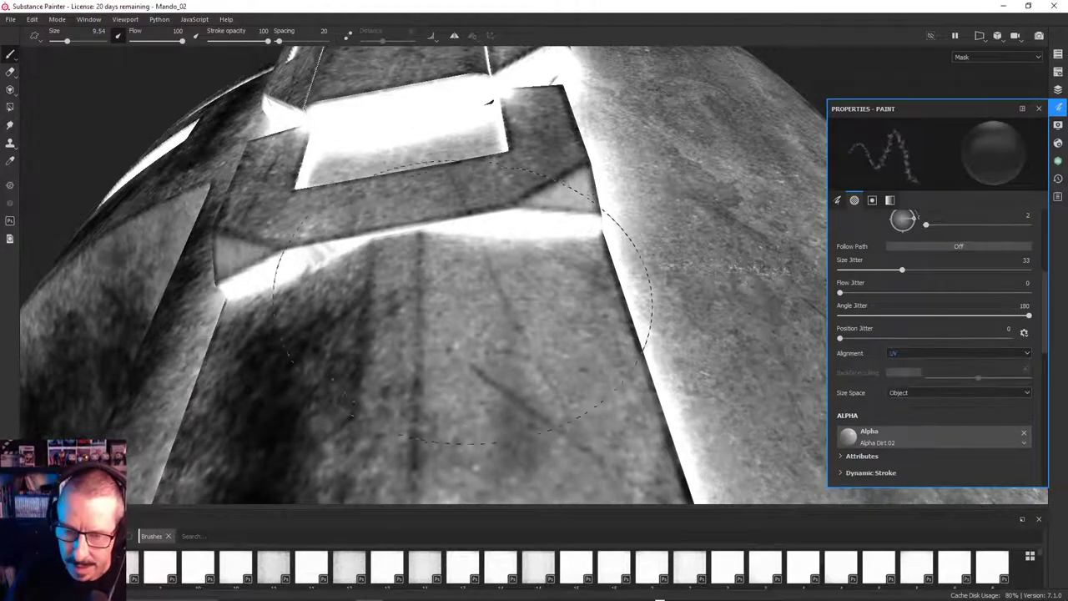
middle_click_drag(489, 247, 536, 260, "alt")
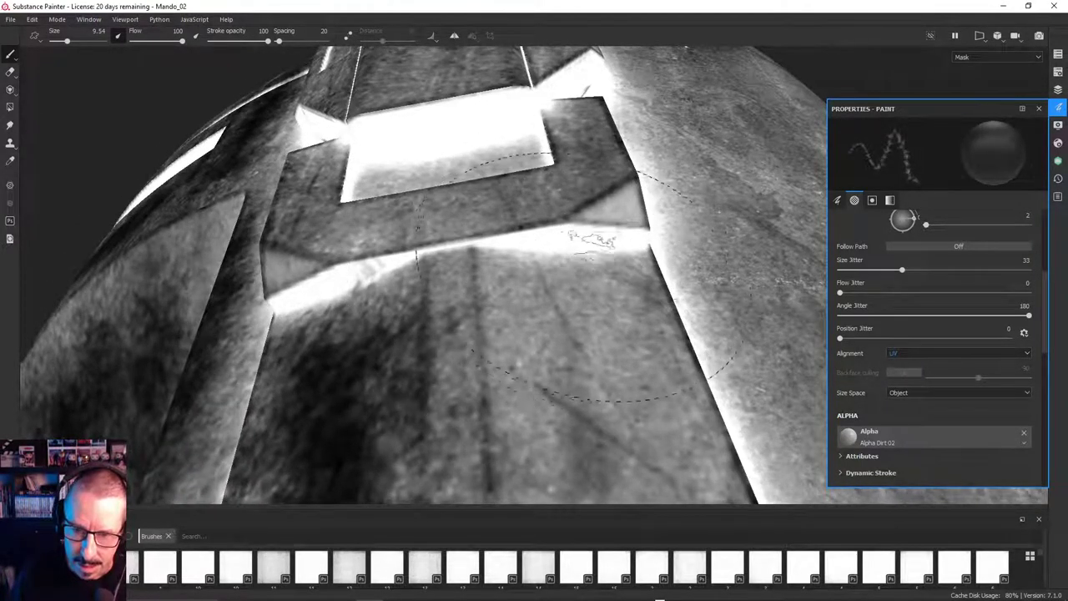
mouse_move(600, 252)
left_mouse_down()
mouse_move(566, 269)
mouse_move(587, 239)
mouse_move(556, 267)
mouse_move(596, 219)
mouse_move(561, 260)
left_mouse_up()
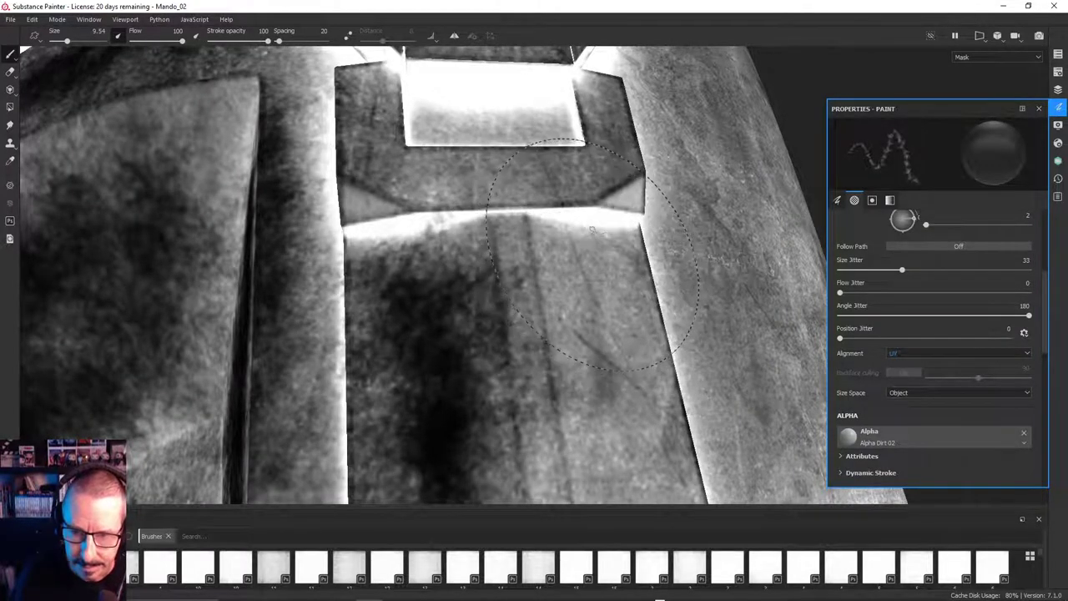
left_click_drag(593, 230, 596, 233, "alt")
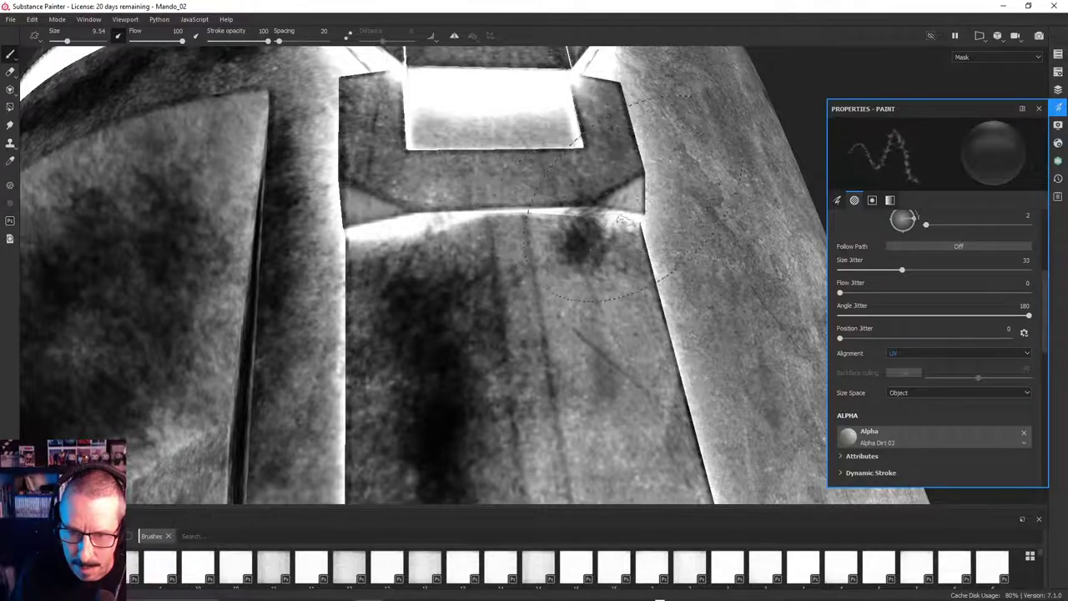
mouse_move(622, 219)
left_mouse_down("alt")
mouse_move(580, 245)
mouse_move(498, 240)
left_mouse_up("alt")
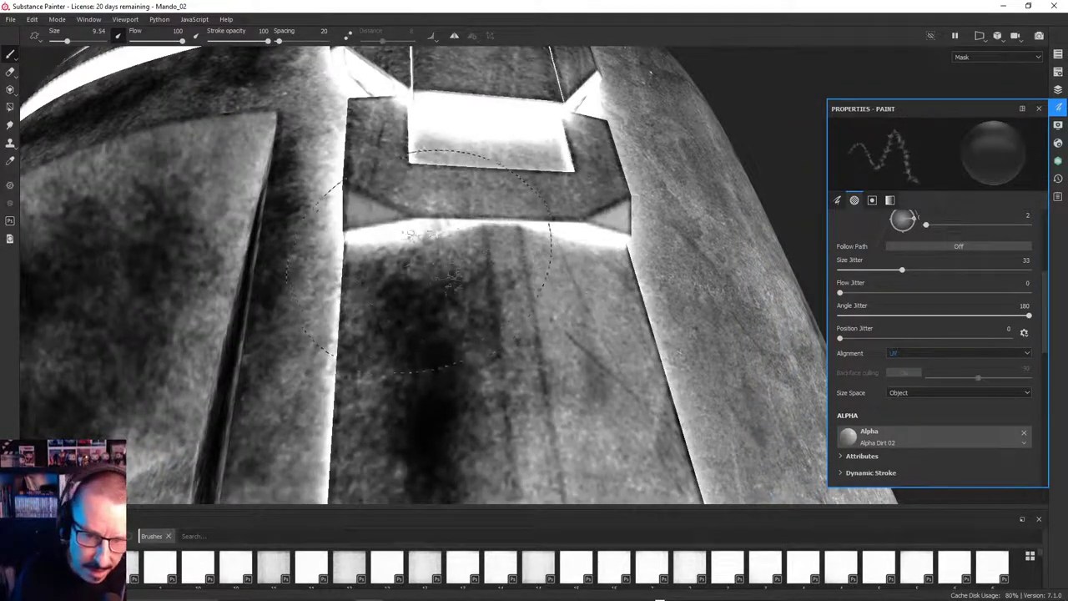
left_click_drag(426, 267, 446, 242, "alt")
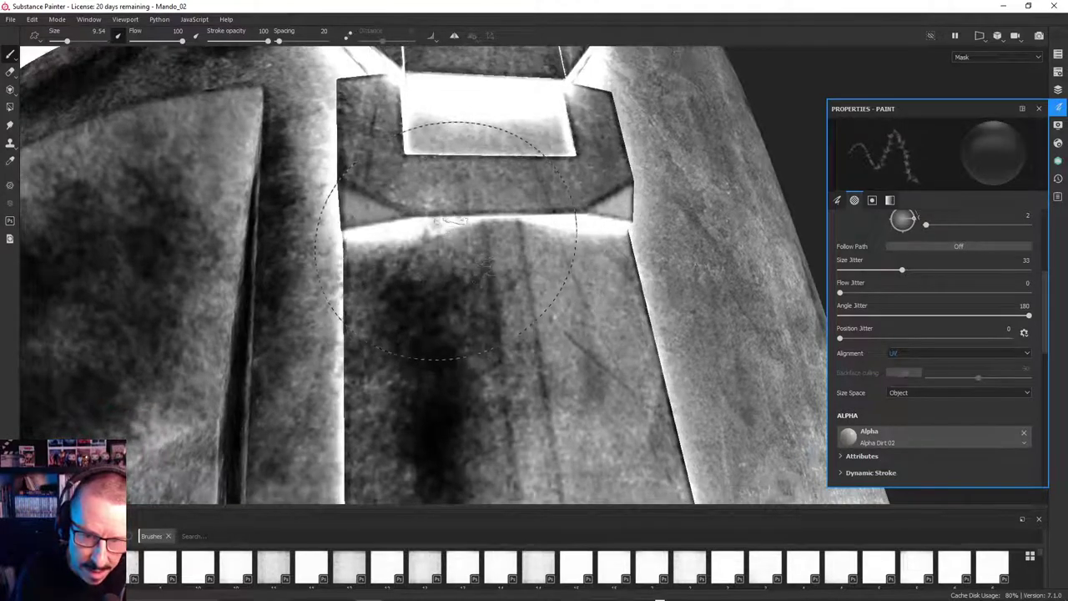
left_click_drag(492, 92, 276, 209, "alt")
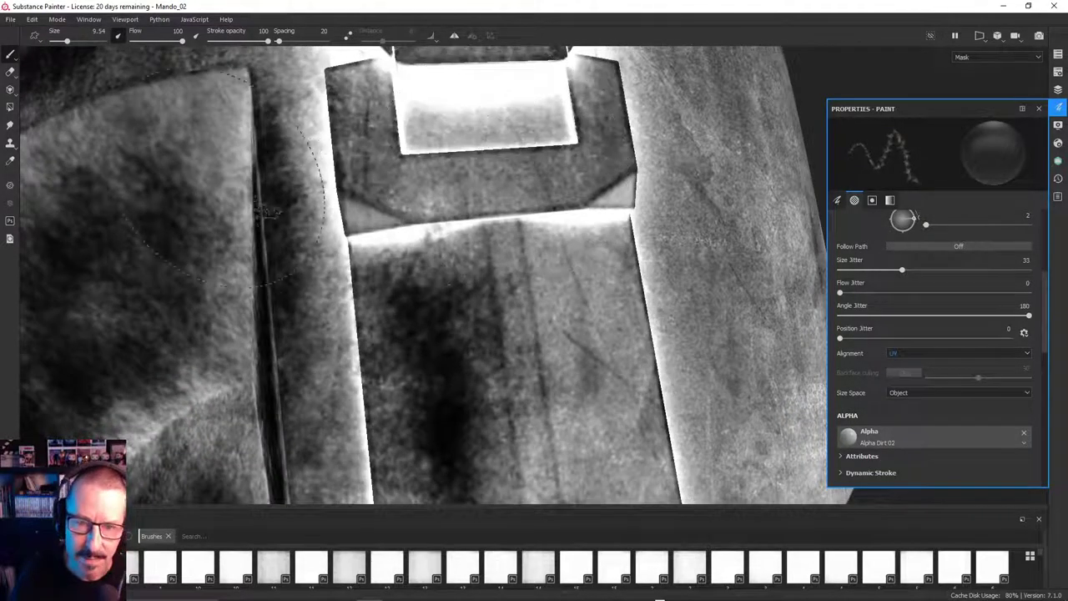
Paint dark mottling down the rear half of the side panel below the ear piece
right_click_drag(472, 167, 349, 286, "alt")
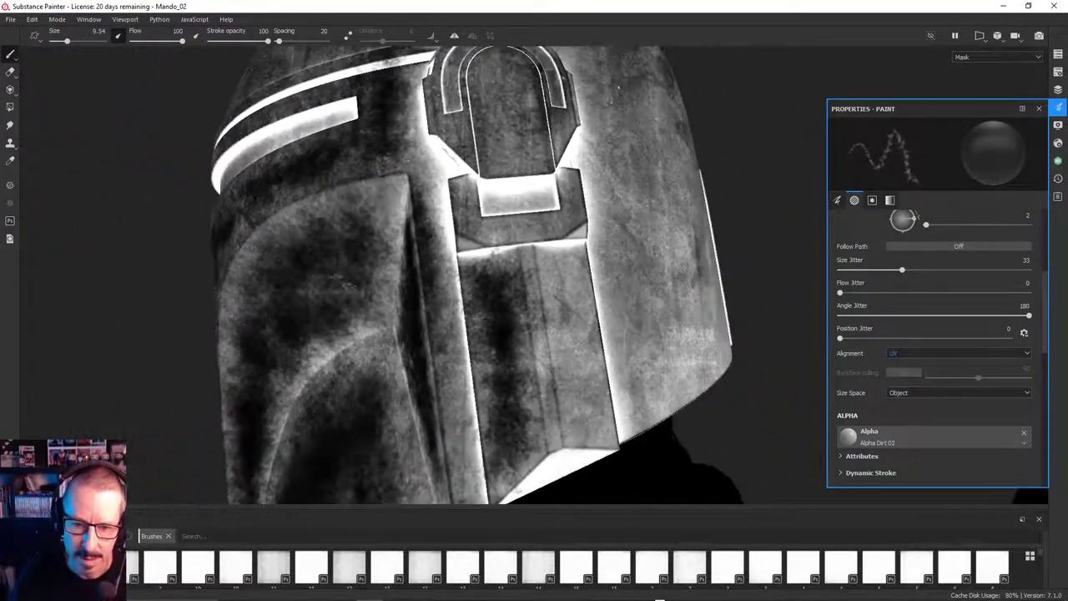
left_click_drag(434, 229, 399, 210, "alt")
right_click_drag(417, 229, 398, 258, "alt")
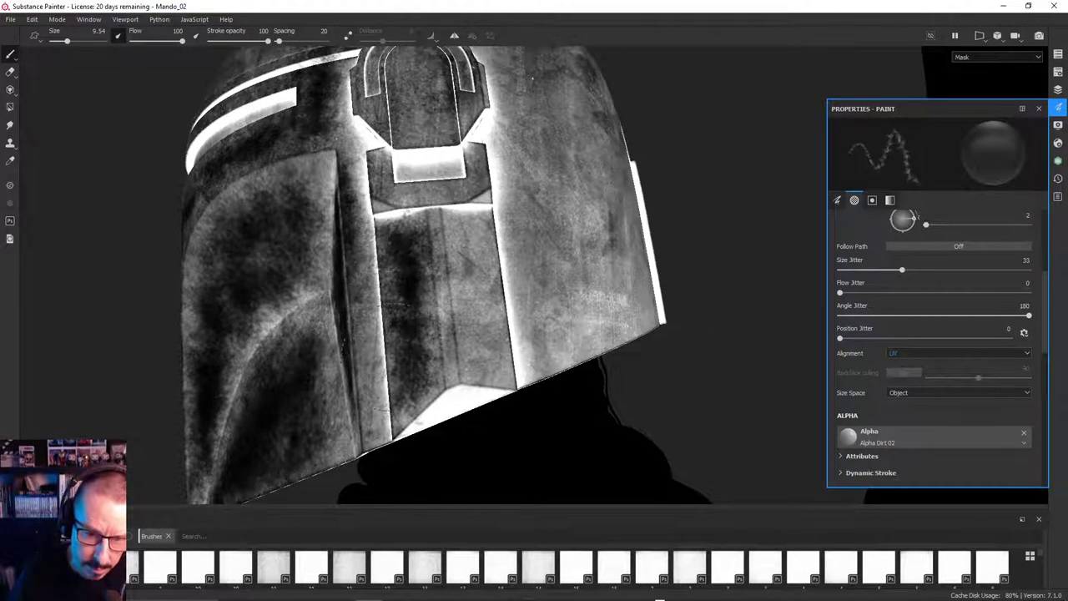
mouse_move(459, 259)
left_mouse_down()
mouse_move(458, 243)
mouse_move(471, 238)
mouse_move(462, 254)
left_mouse_up()
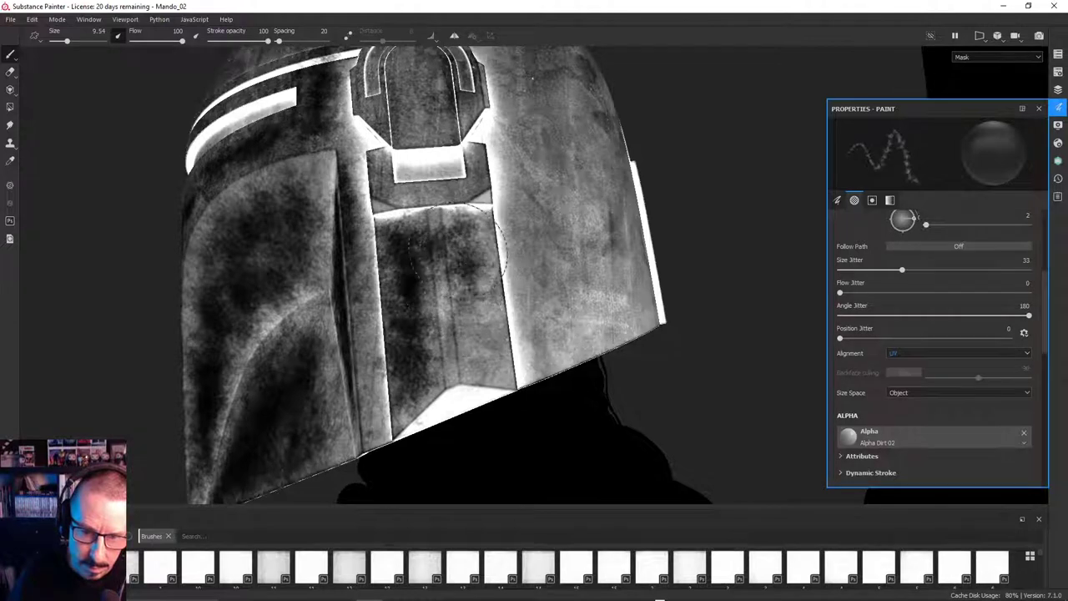
left_click_drag(445, 295, 472, 296)
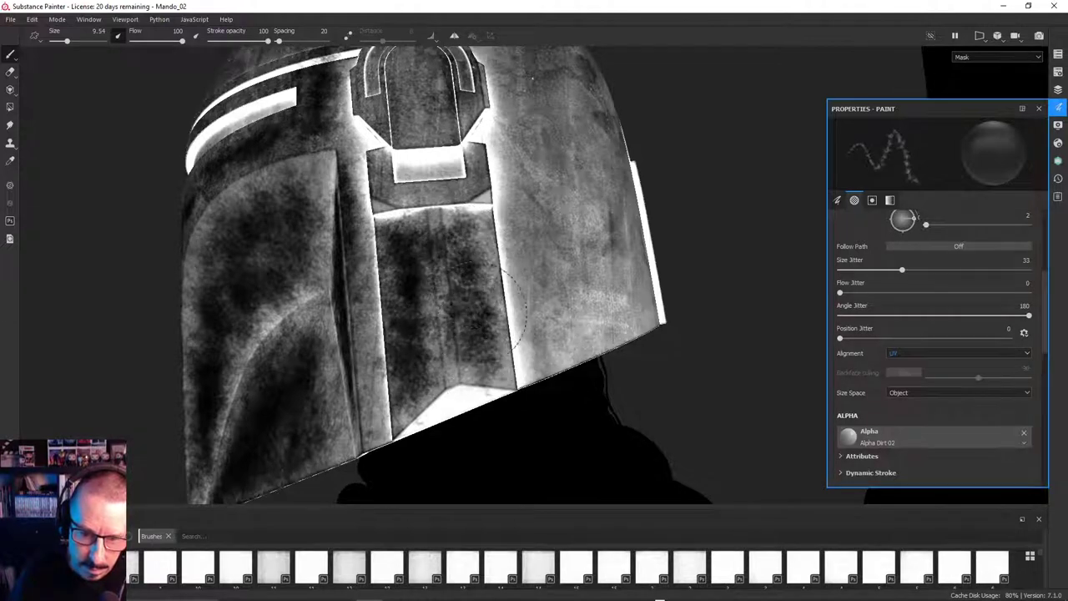
left_click_drag(492, 260, 530, 173, "alt")
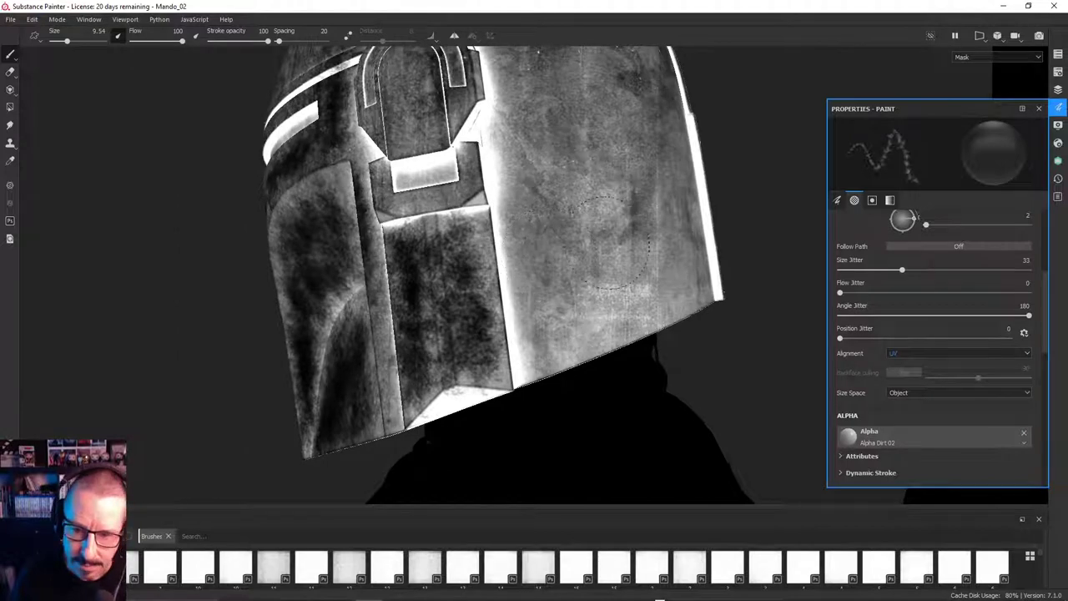
left_click_drag(613, 242, 579, 254, "alt")
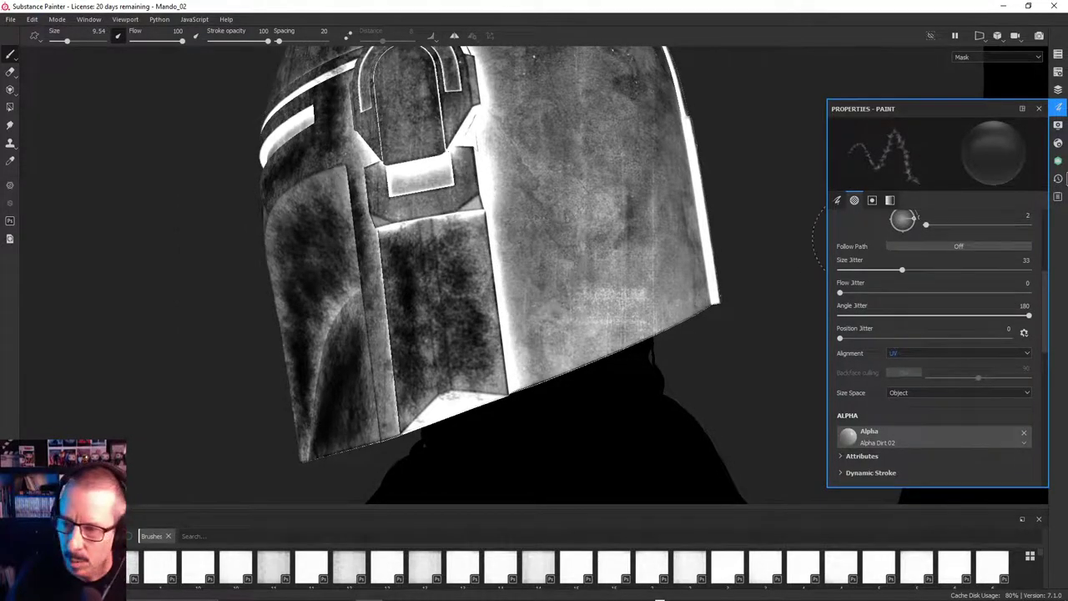
Try painting a white patch on the side panel and erasing its painted mottling, undoing each stroke
left_click(1060, 91)
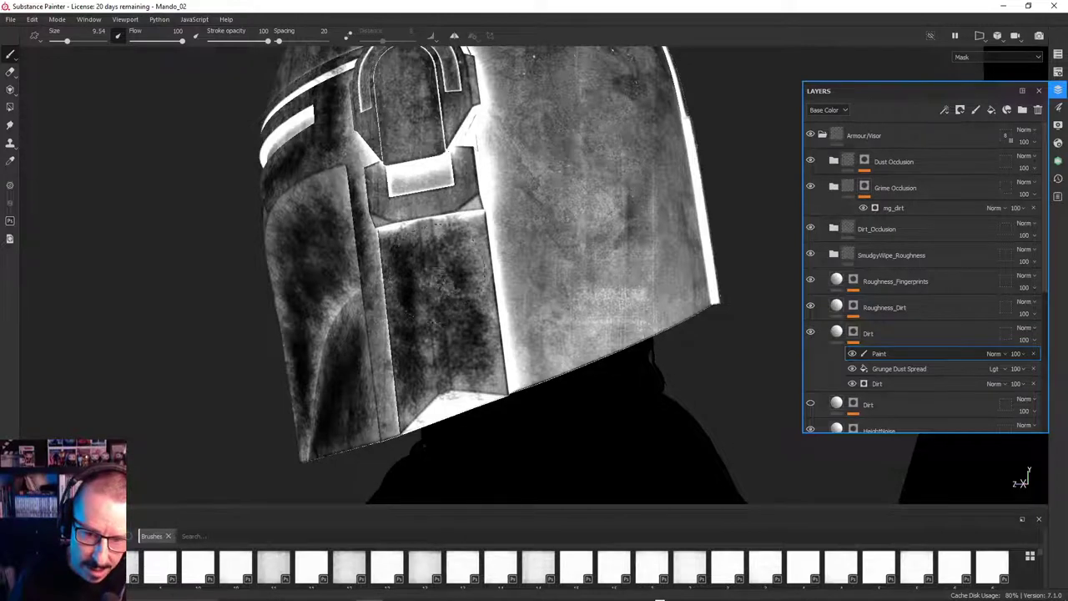
mouse_move(438, 267)
left_mouse_down()
mouse_move(455, 322)
mouse_move(443, 307)
mouse_move(439, 323)
left_mouse_up()
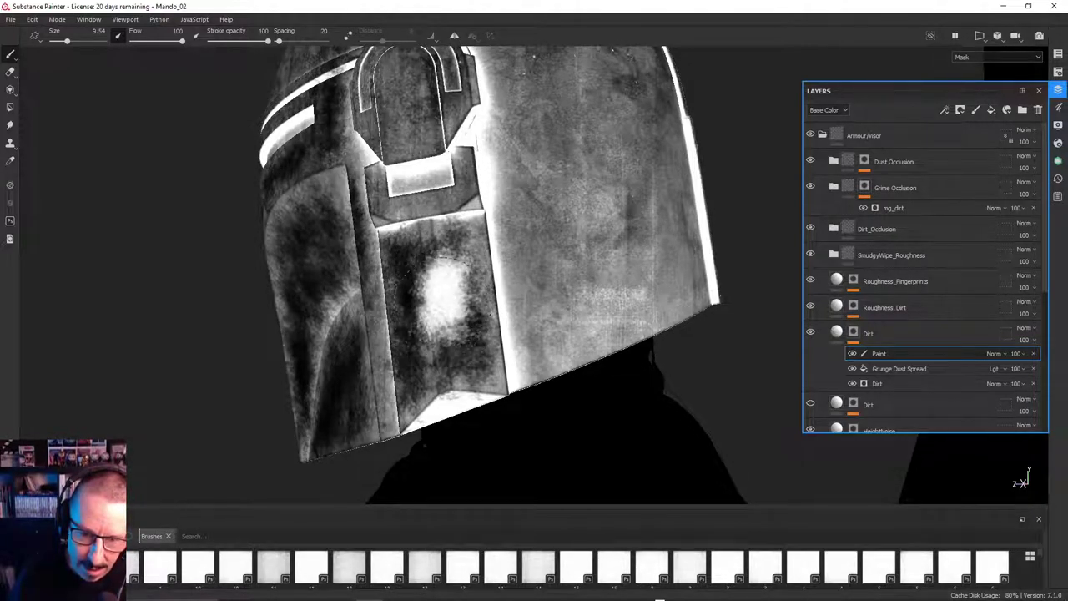
key("ctrl+z")
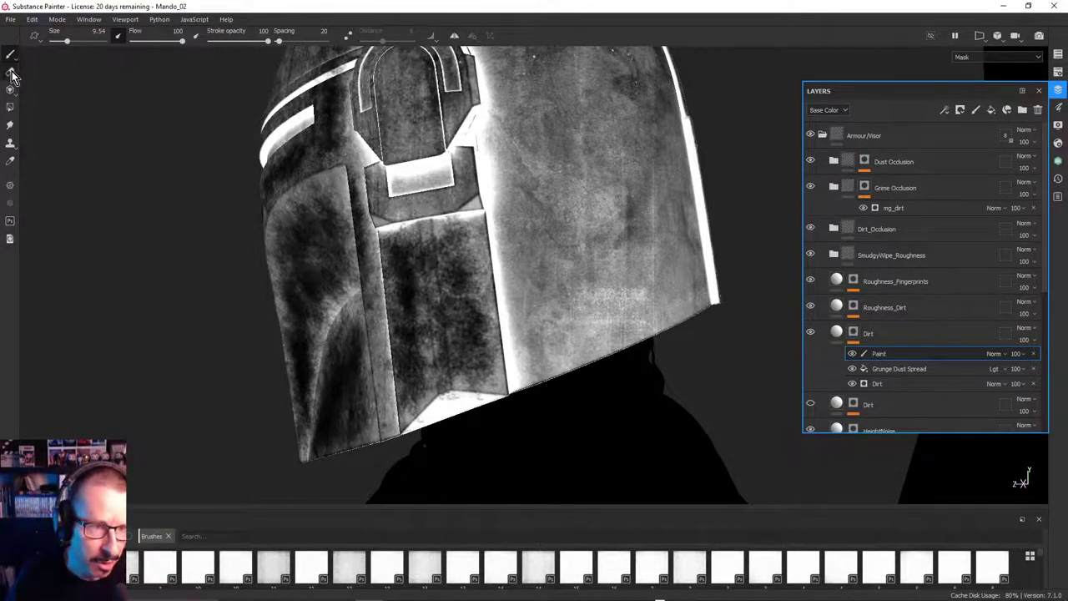
mouse_move(409, 302)
left_mouse_down()
mouse_move(417, 282)
mouse_move(442, 359)
mouse_move(418, 400)
mouse_move(434, 413)
left_mouse_up()
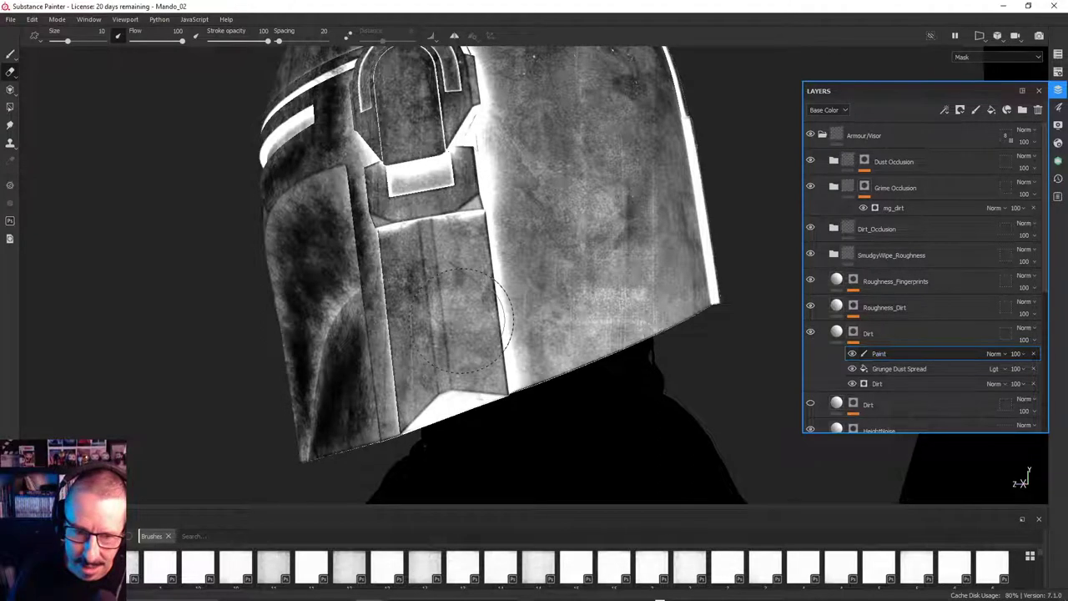
key("ctrl+z")
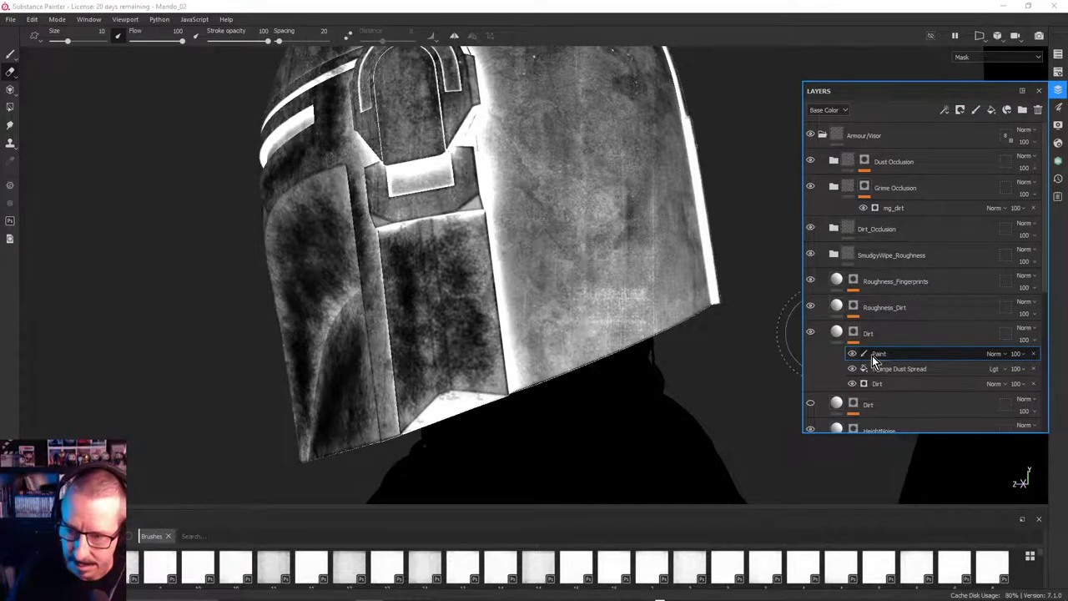
Return to the enlarged paint brush, display the full material, and examine the reflections on the helmet's side and back
left_click_drag(503, 280, 490, 298, "alt")
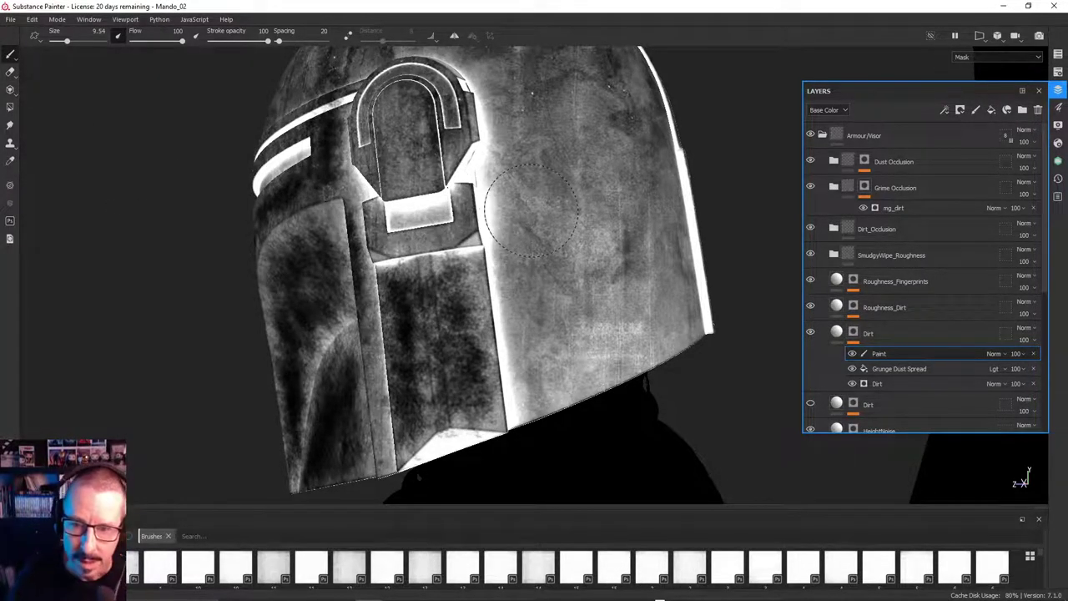
left_click_drag(531, 210, 606, 293, "alt")
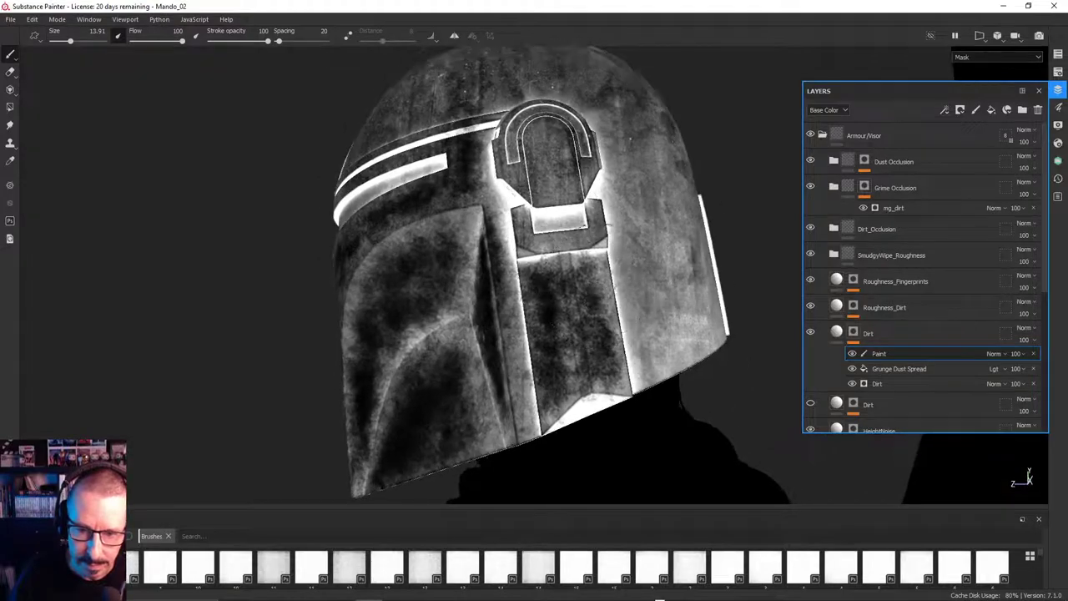
key("m")
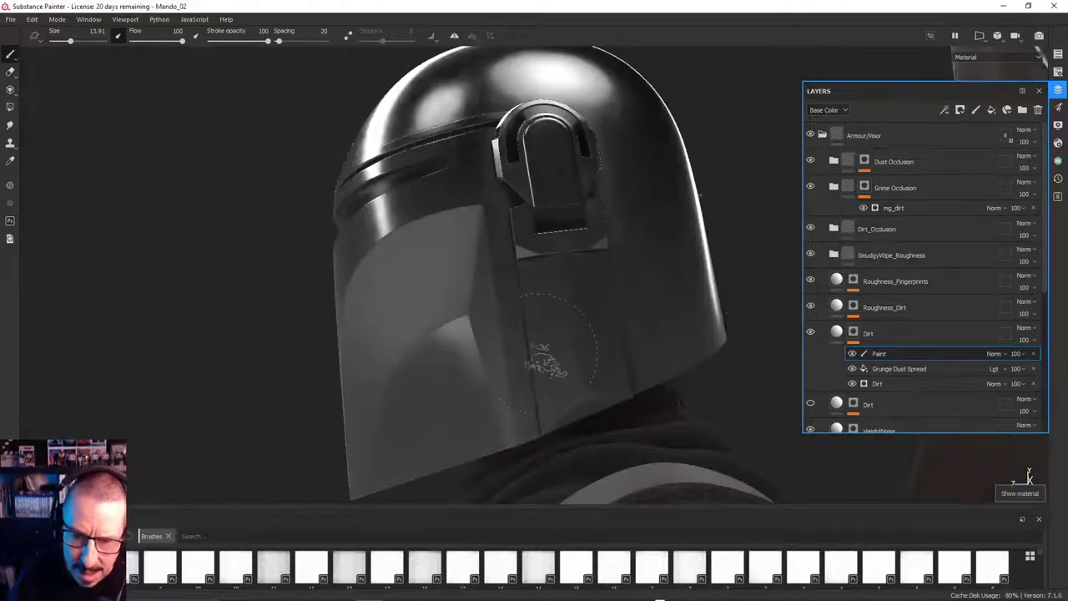
mouse_move(546, 361)
left_mouse_down("alt")
mouse_move(538, 219)
mouse_move(339, 342)
mouse_move(419, 338)
left_mouse_up("alt")
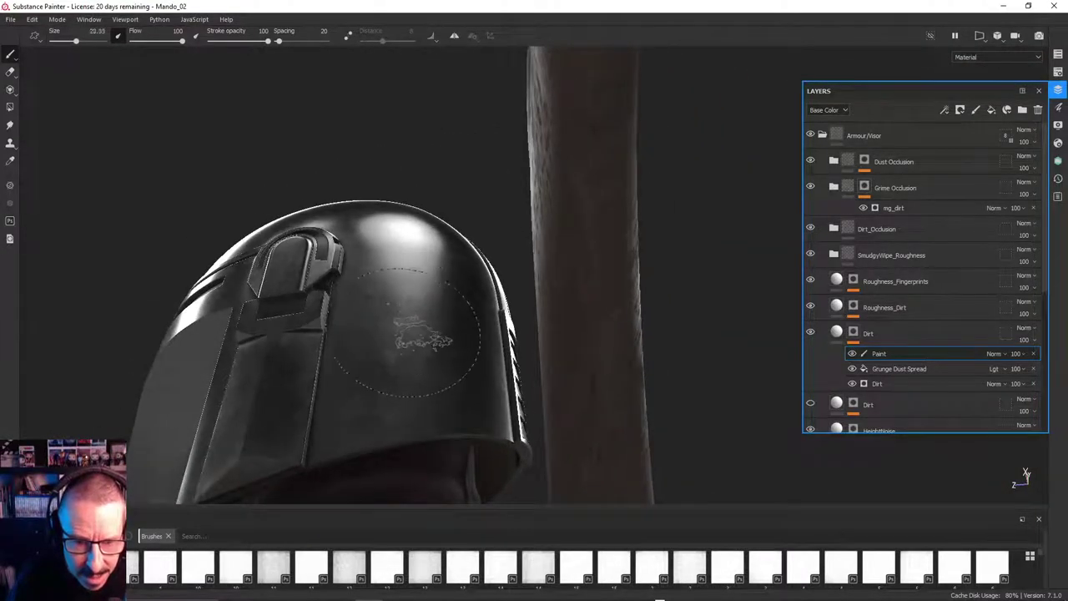
Hide the excluded geometry and set the paint brush size to 26.74 for the helmet's rear side panel
right_click_drag(407, 327, 415, 326, "ctrl")
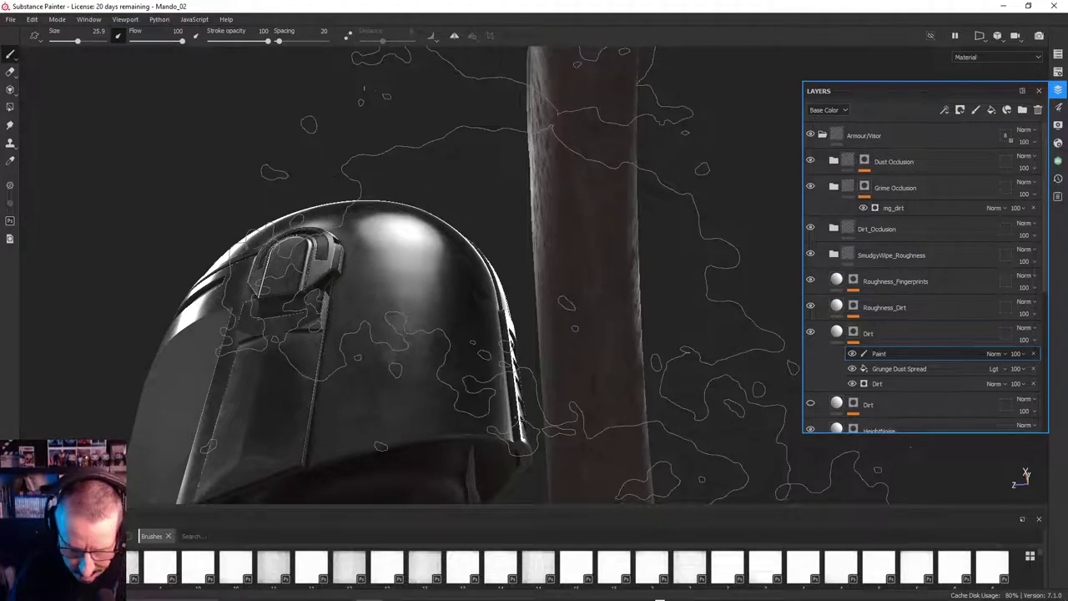
key("alt+h")
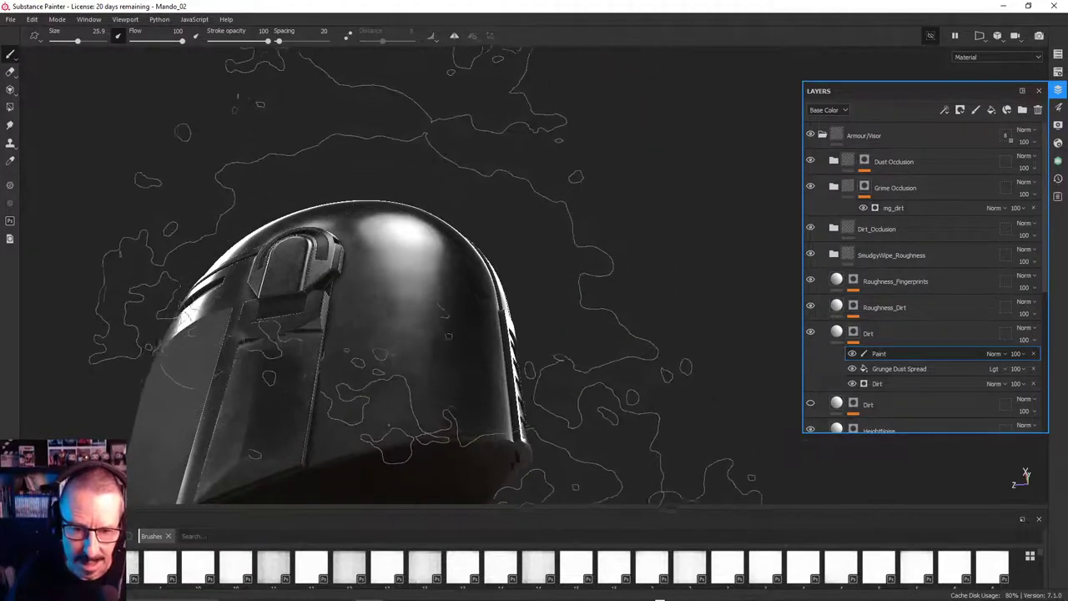
right_click_drag(377, 128, 280, 128, "ctrl")
left_click_drag(389, 219, 448, 317, "alt")
right_click_drag(391, 296, 439, 303, "alt")
left_click_drag(439, 303, 426, 285, "alt")
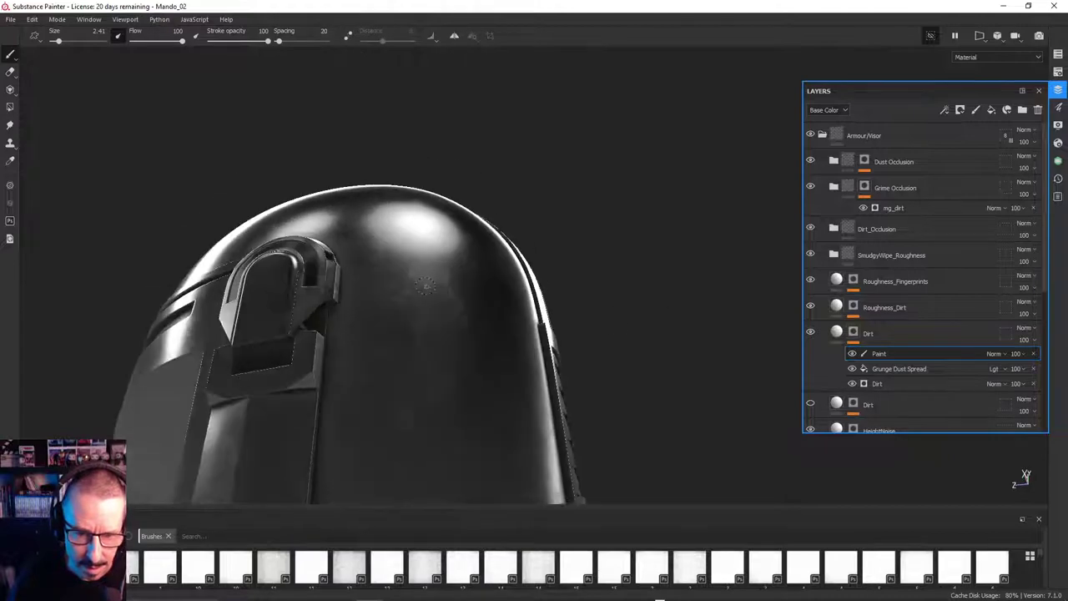
right_click_drag(428, 280, 429, 298, "ctrl")
Paint soft mottling across the rear side panel and toward the dome highlight, lowering the stroke opacity to 48 and checking the reflections
mouse_move(429, 298)
left_mouse_down("alt")
mouse_move(425, 215)
mouse_move(384, 227)
left_mouse_up("alt")
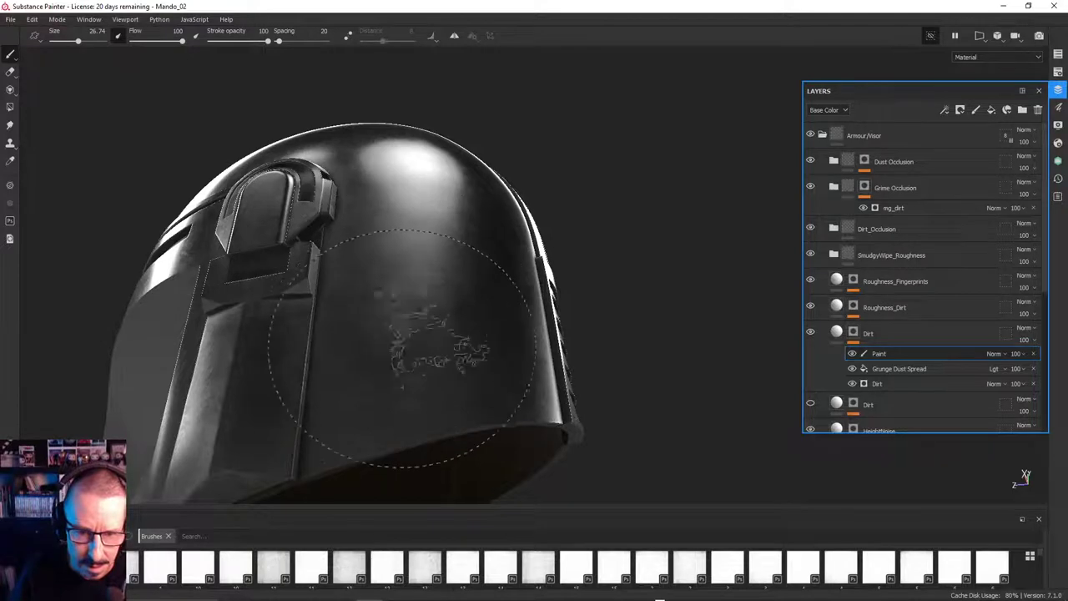
mouse_move(427, 343)
left_mouse_down("alt")
mouse_move(440, 292)
mouse_move(411, 224)
left_mouse_up("alt")
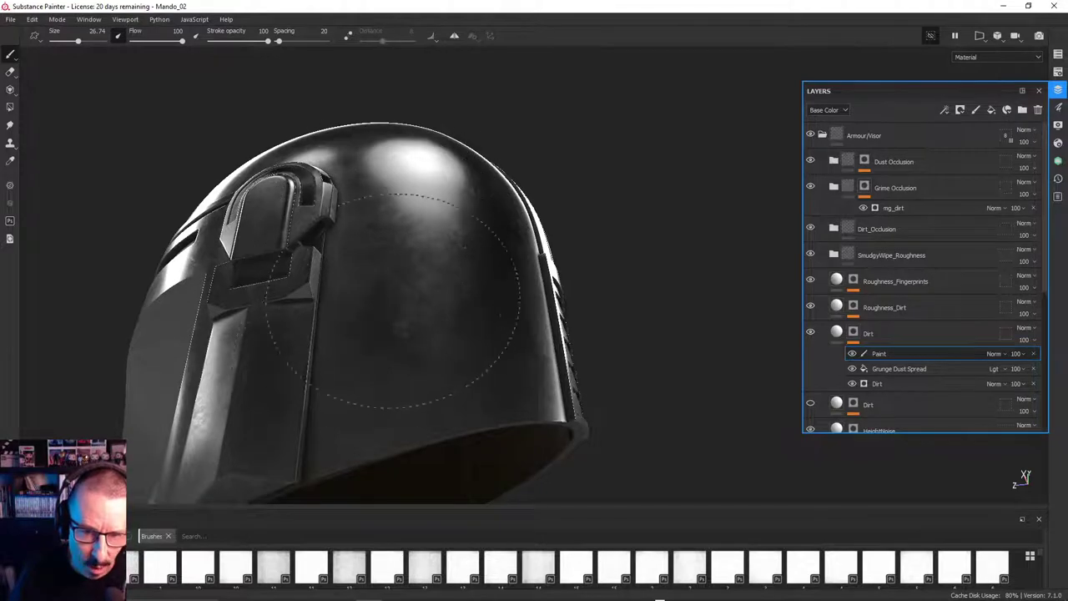
mouse_move(392, 355)
left_mouse_down("alt")
mouse_move(420, 281)
mouse_move(375, 284)
mouse_move(448, 281)
mouse_move(401, 283)
mouse_move(359, 313)
left_mouse_up("alt")
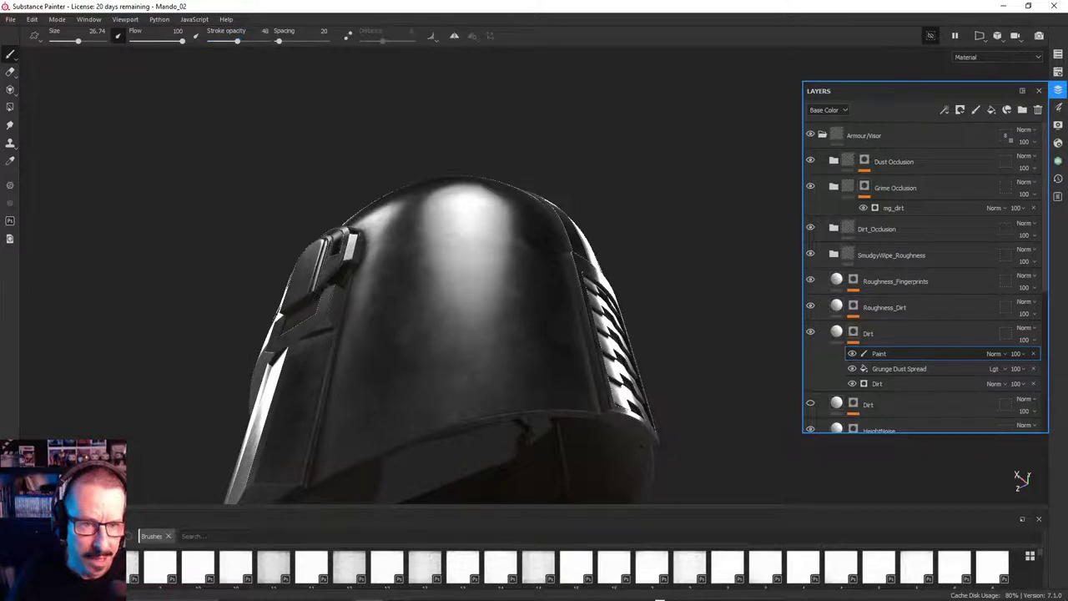
mouse_move(435, 299)
left_mouse_down("alt")
mouse_move(422, 279)
mouse_move(450, 335)
left_mouse_up("alt")
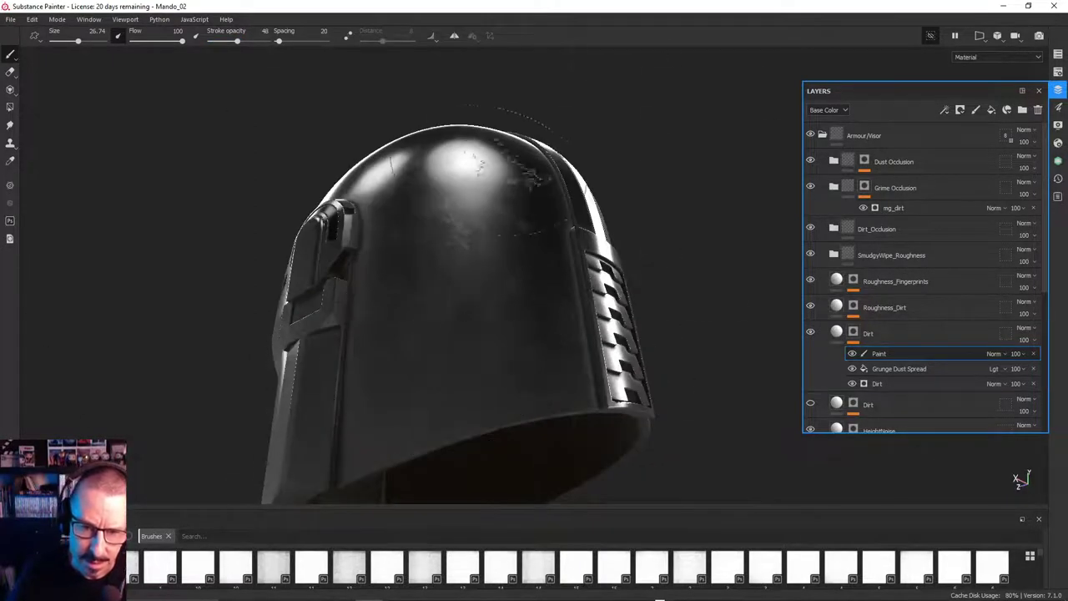
left_click_drag(472, 192, 454, 251, "alt")
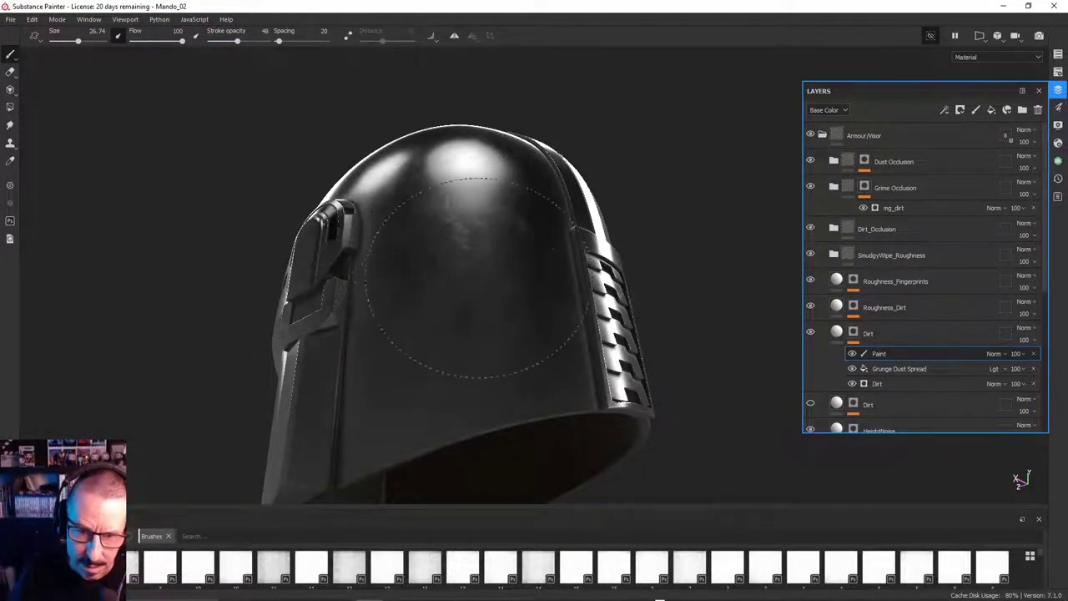
left_click_drag(489, 309, 511, 316, "alt")
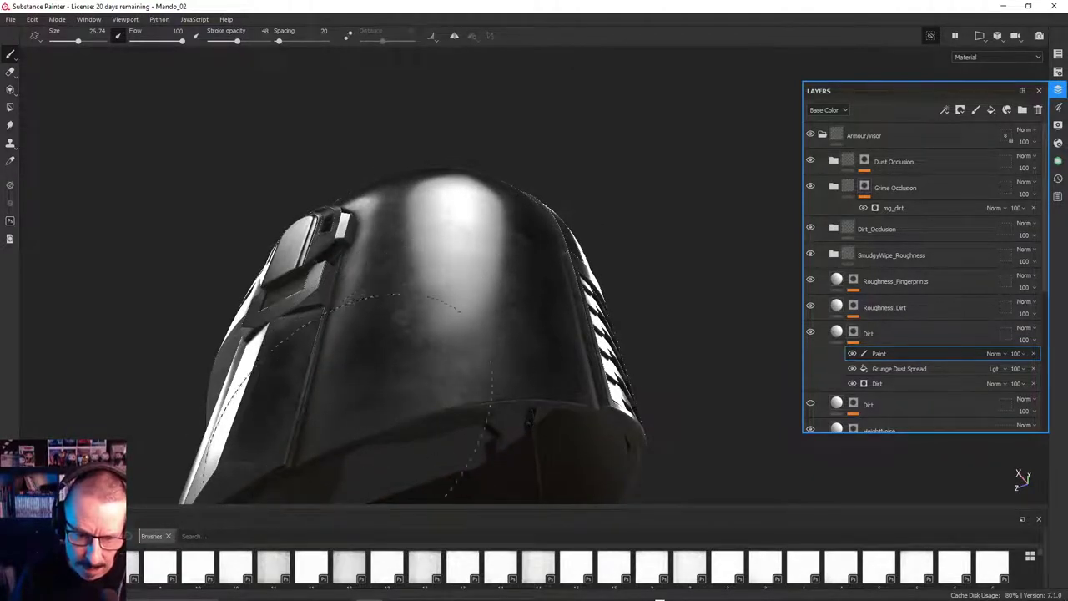
left_click_drag(465, 358, 492, 302, "alt")
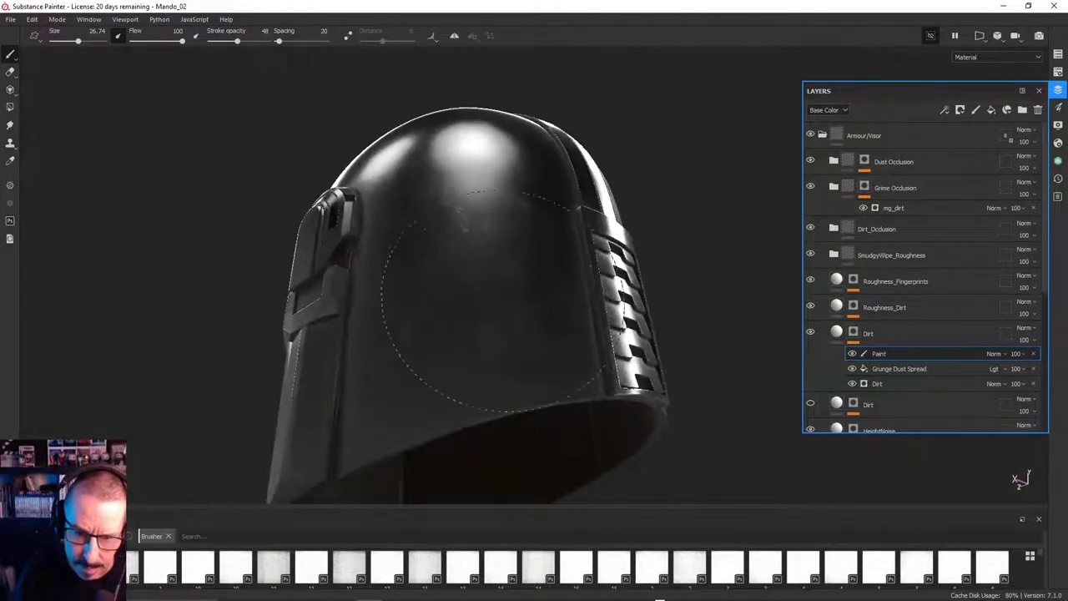
left_click_drag(493, 227, 564, 238, "alt")
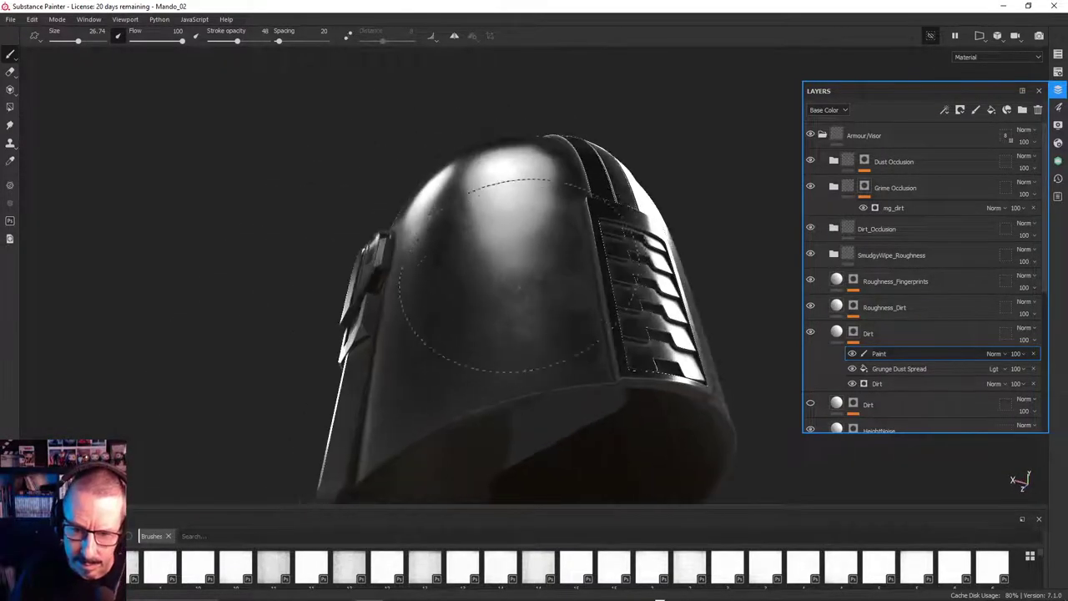
left_click_drag(511, 334, 512, 369, "alt")
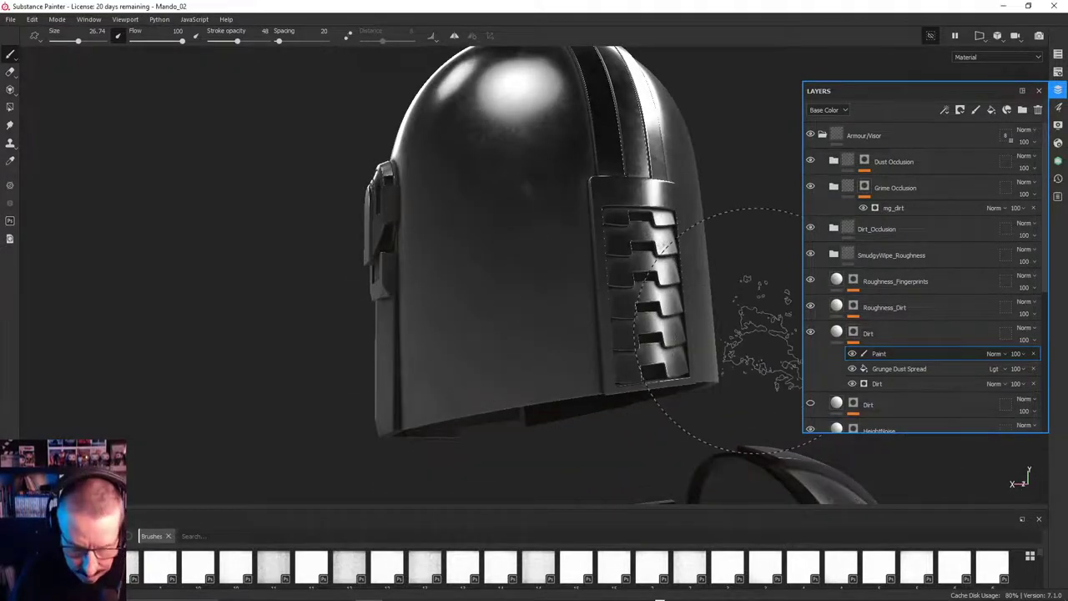
Display the Dirt layer's mask and paint dark patches across the rear side panel between the ear piece and the slotted back strip
key("c")
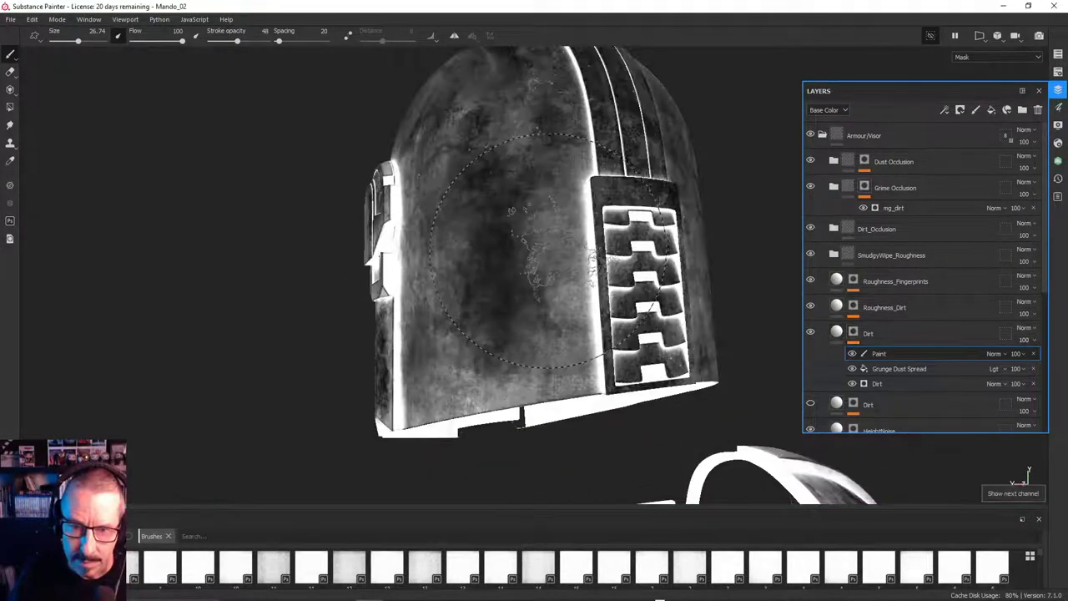
left_click_drag(608, 262, 668, 189, "alt")
middle_click_drag(544, 332, 587, 210, "alt")
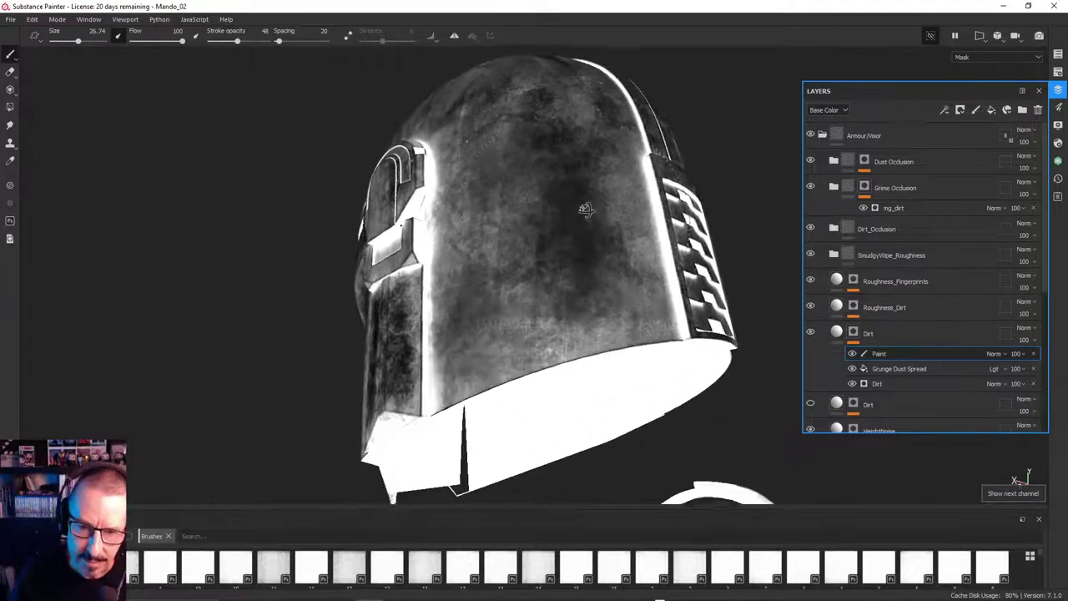
left_click_drag(588, 211, 636, 205, "alt")
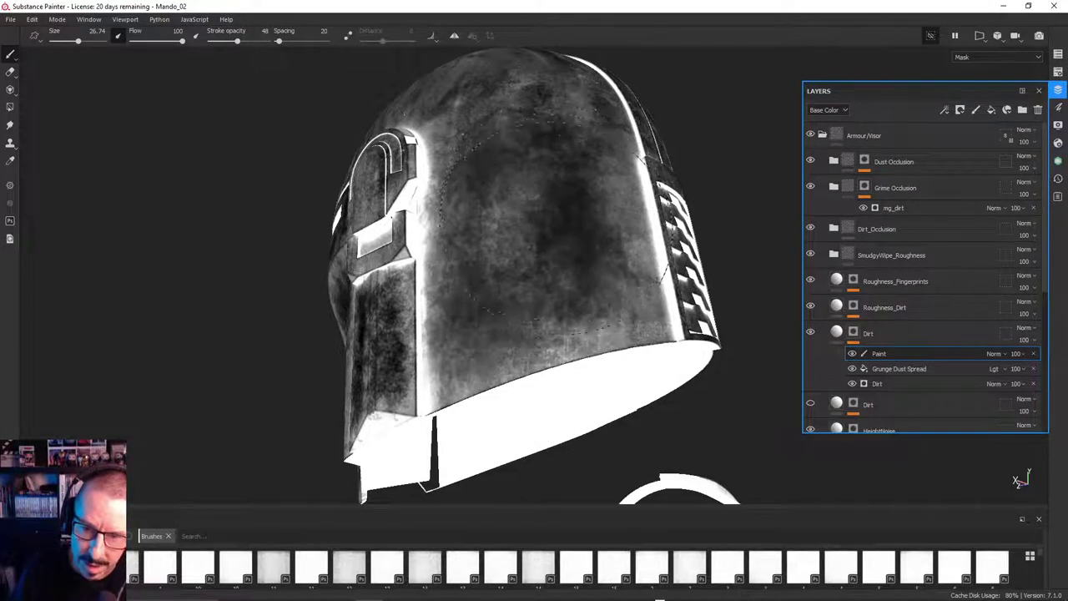
left_click_drag(555, 213, 500, 159, "alt")
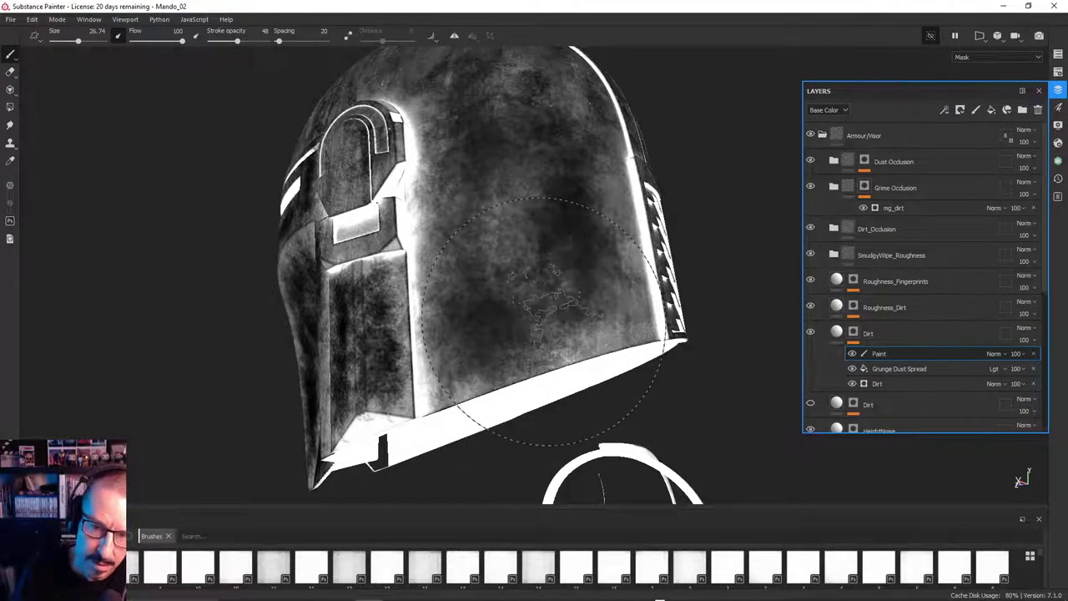
Paint dark patches into the mask over the side of the dome, from above the ear piece toward the back
mouse_move(568, 283)
left_mouse_down("alt")
mouse_move(641, 483)
mouse_move(672, 480)
mouse_move(734, 509)
left_mouse_up("alt")
left_click_drag(401, 250, 480, 227, "alt")
left_click_drag(484, 434, 438, 222, "alt")
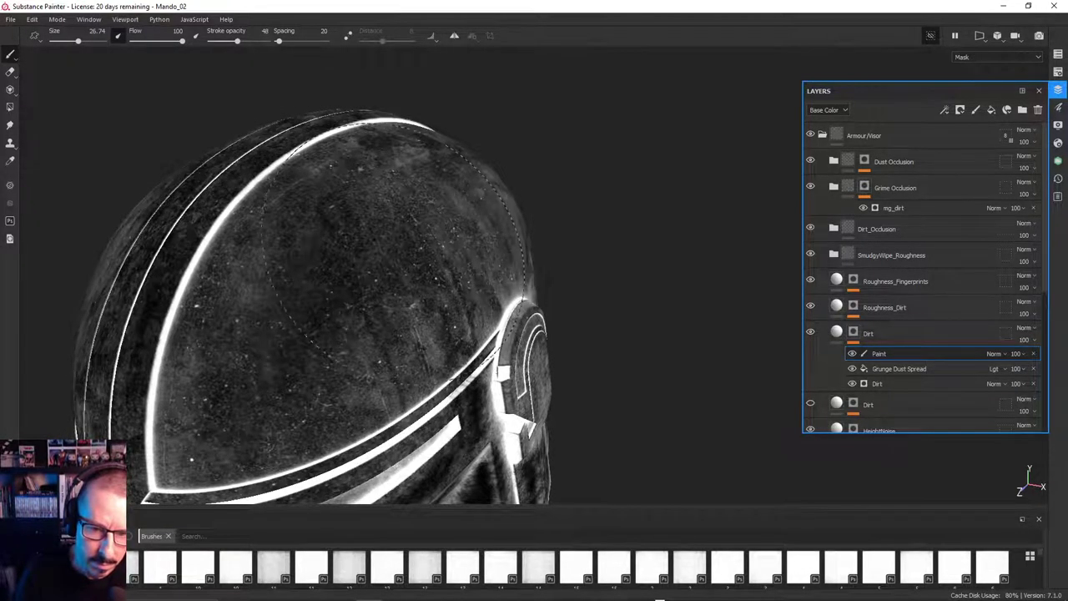
left_click_drag(407, 251, 387, 168, "alt")
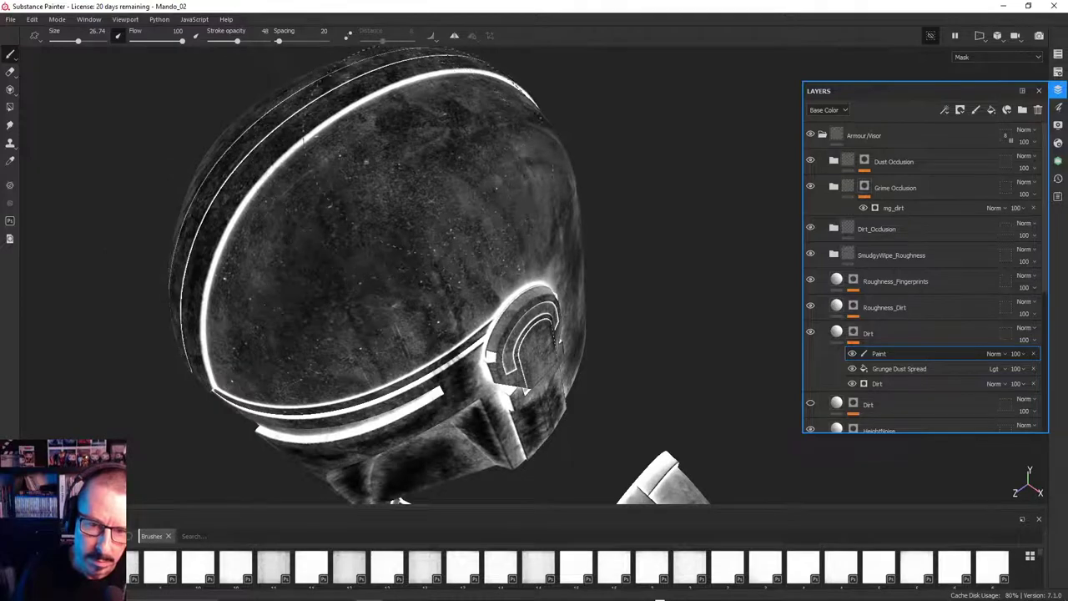
left_click_drag(462, 190, 512, 232, "alt")
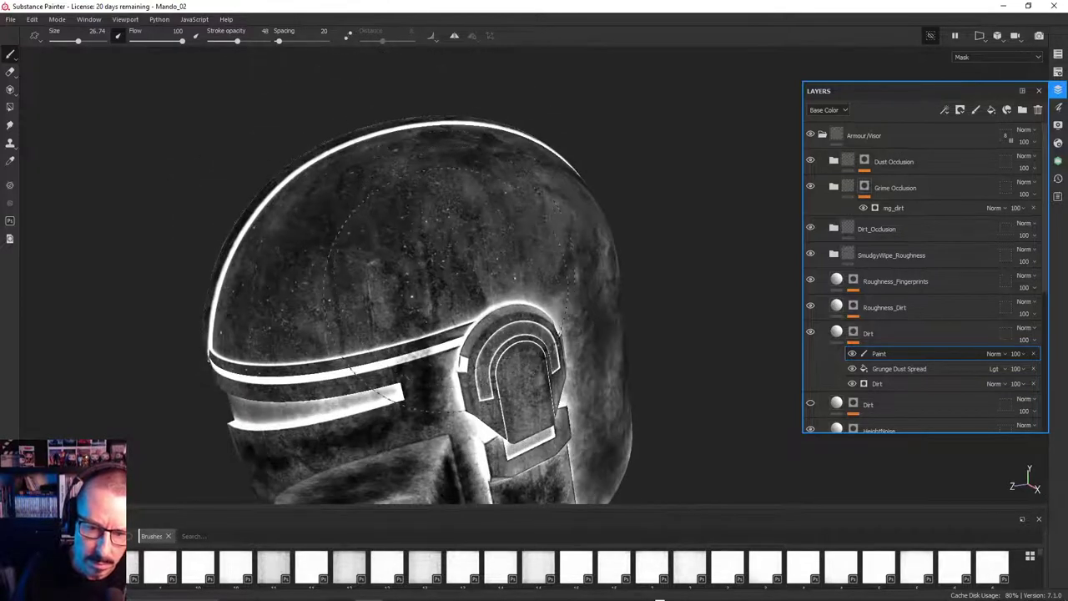
left_click_drag(322, 292, 618, 227, "alt")
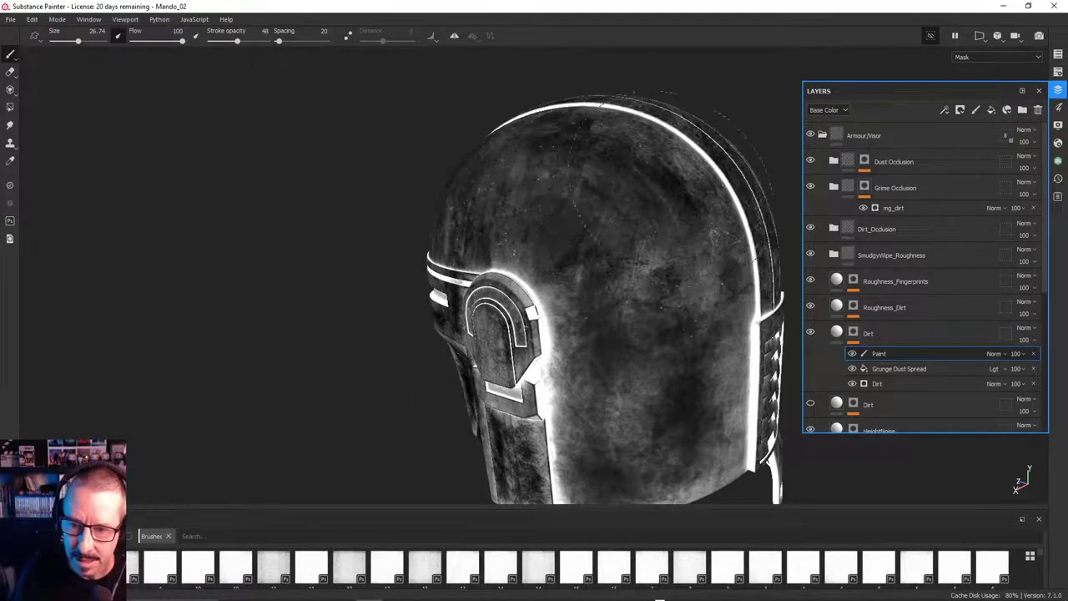
left_click_drag(681, 242, 718, 296, "alt")
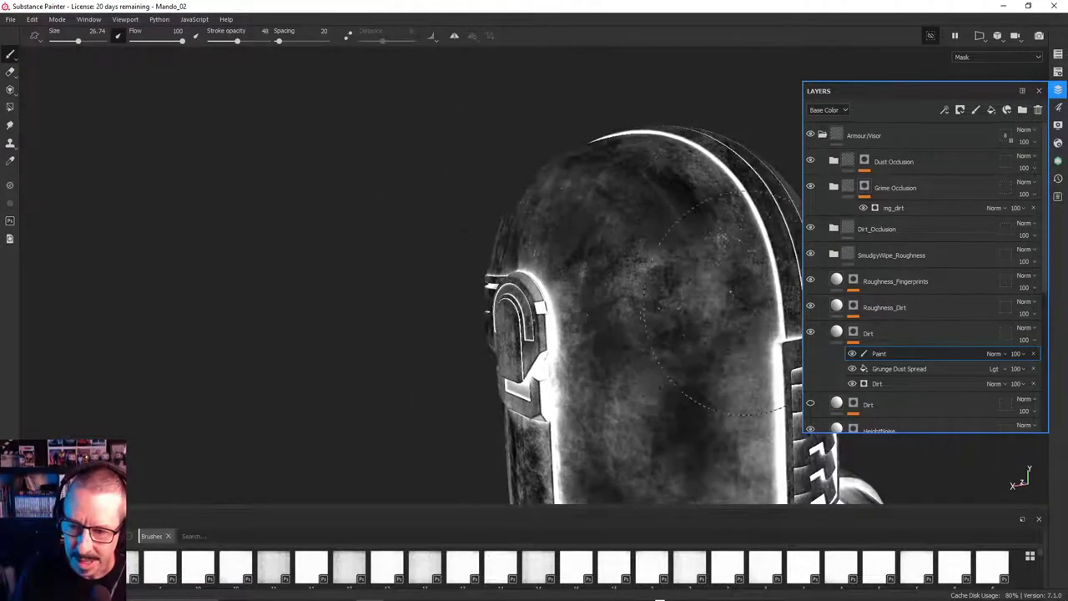
Paint dark patches on the opposite rear side panel and up behind the ear piece on that side
mouse_move(622, 276)
left_mouse_down("alt")
mouse_move(564, 254)
mouse_move(548, 313)
mouse_move(503, 251)
mouse_move(506, 418)
mouse_move(501, 368)
left_mouse_up("alt")
left_click_drag(697, 284, 458, 243, "alt")
mouse_move(710, 196)
left_mouse_down()
mouse_move(752, 277)
mouse_move(751, 384)
left_mouse_up()
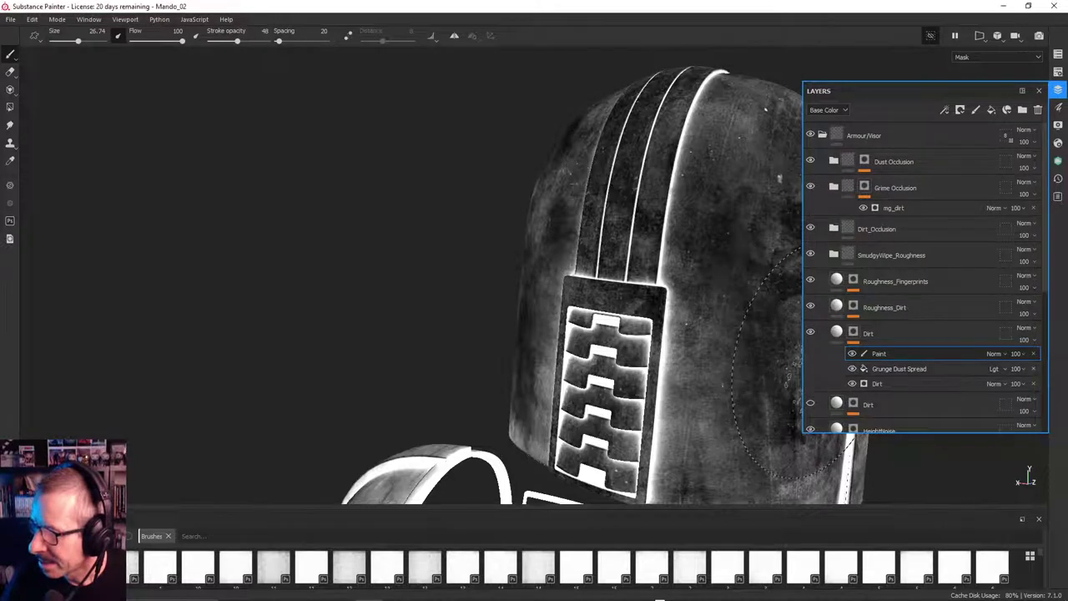
left_click_drag(725, 330, 507, 292, "alt")
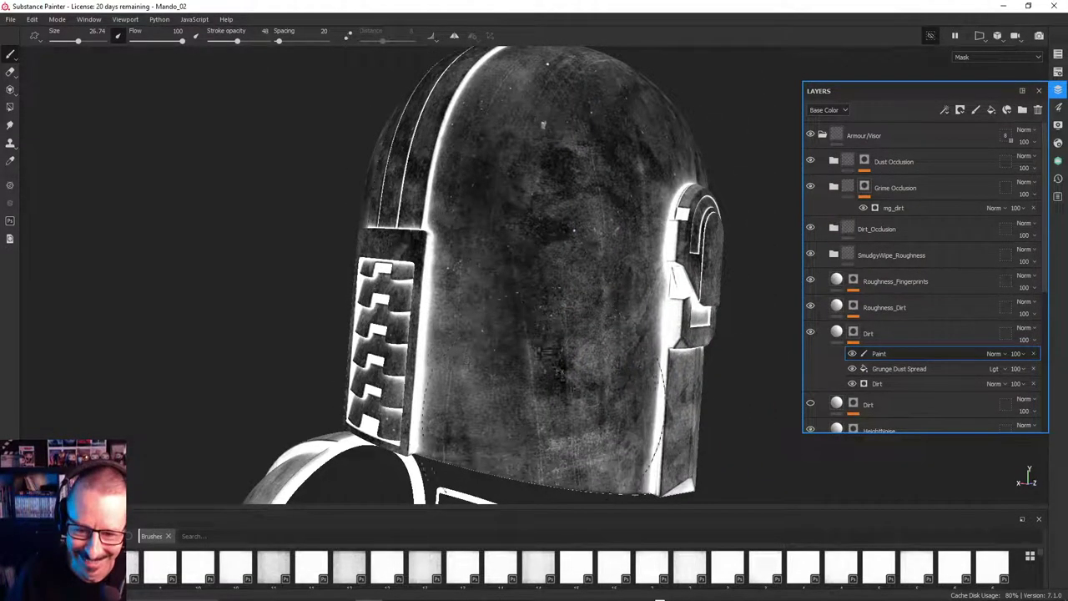
mouse_move(528, 409)
left_mouse_down()
mouse_move(492, 395)
mouse_move(507, 306)
mouse_move(503, 357)
left_mouse_up()
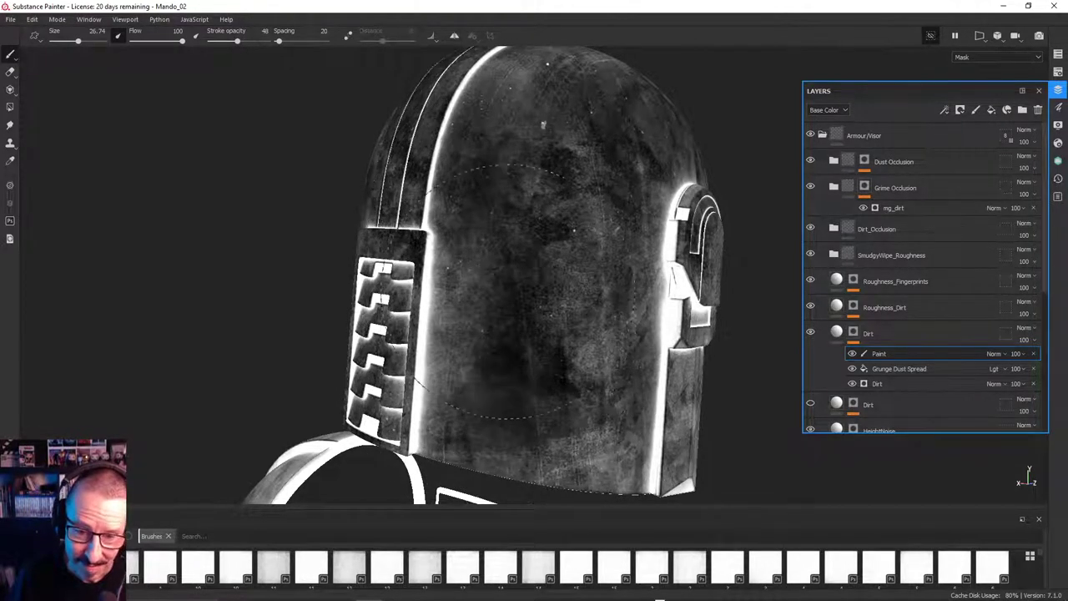
mouse_move(547, 254)
left_mouse_down()
mouse_move(543, 244)
mouse_move(576, 229)
mouse_move(565, 186)
mouse_move(580, 188)
mouse_move(580, 167)
mouse_move(551, 130)
mouse_move(597, 292)
mouse_move(605, 350)
mouse_move(593, 421)
mouse_move(542, 393)
mouse_move(500, 400)
mouse_move(507, 272)
mouse_move(360, 406)
mouse_move(374, 378)
mouse_move(284, 388)
left_mouse_up()
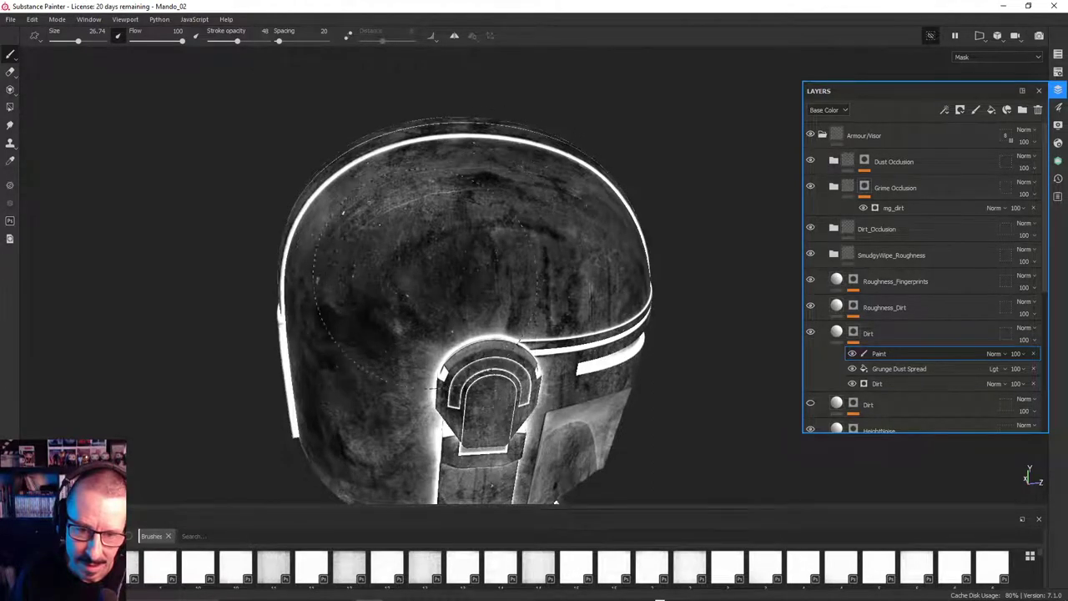
Dab dark mottling onto the upper dome above the opposite ear piece, below the central ridge
left_click_drag(436, 236, 453, 307, "alt")
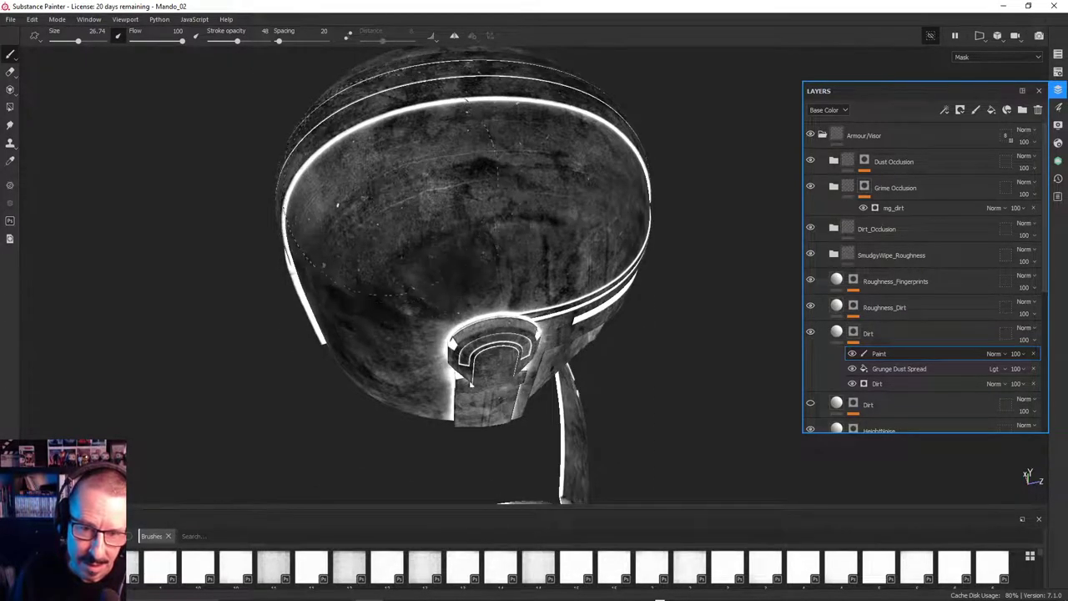
left_click(389, 189)
left_click(364, 177)
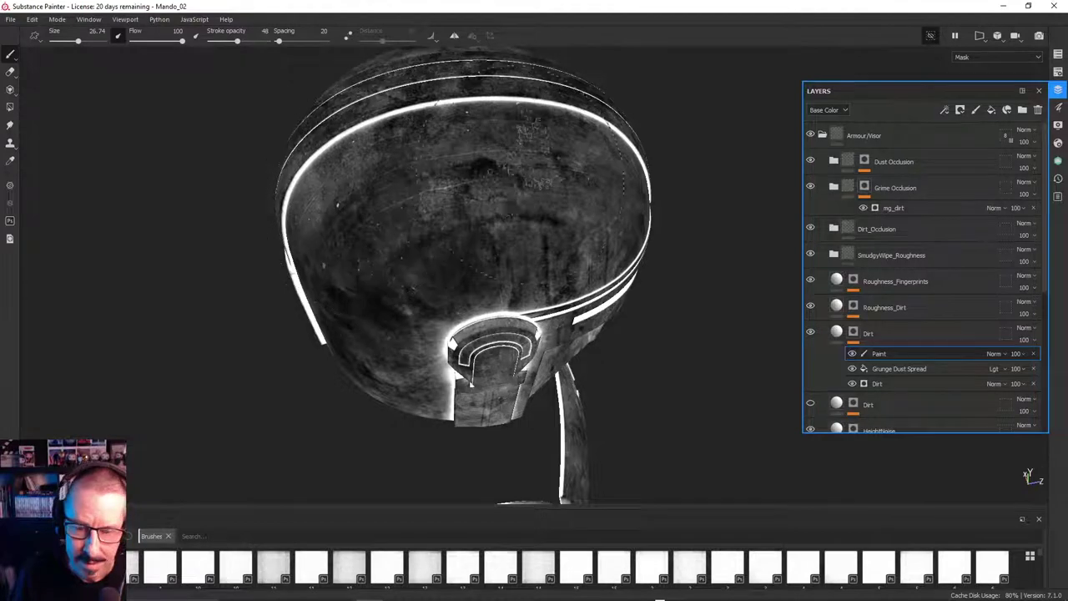
left_click(515, 163)
left_click_drag(492, 167, 456, 88, "alt")
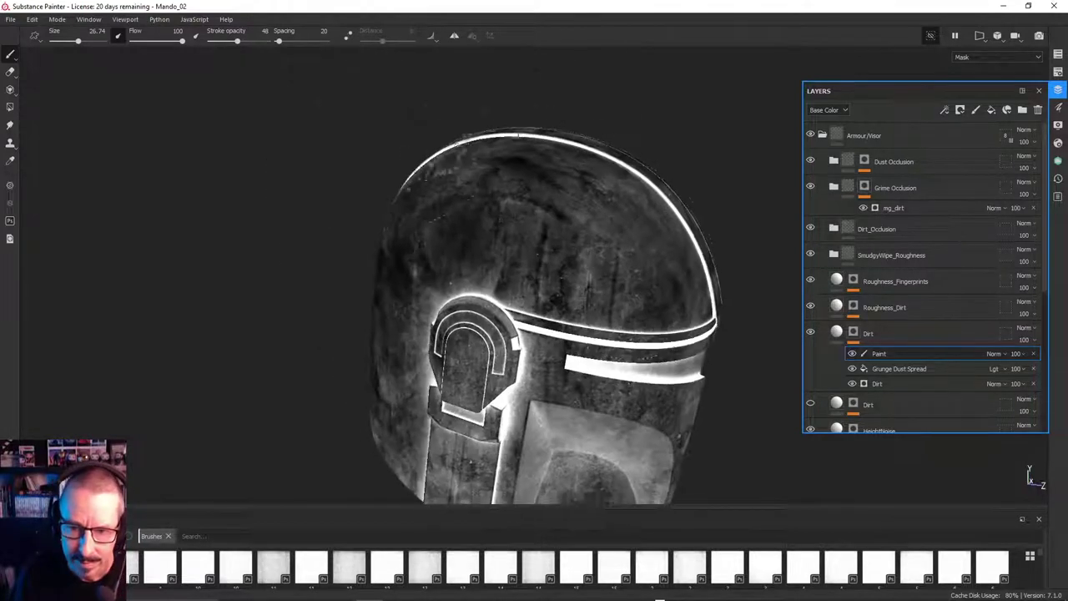
Dab dark patches onto the front part of the dome above the brow band
left_click(626, 207)
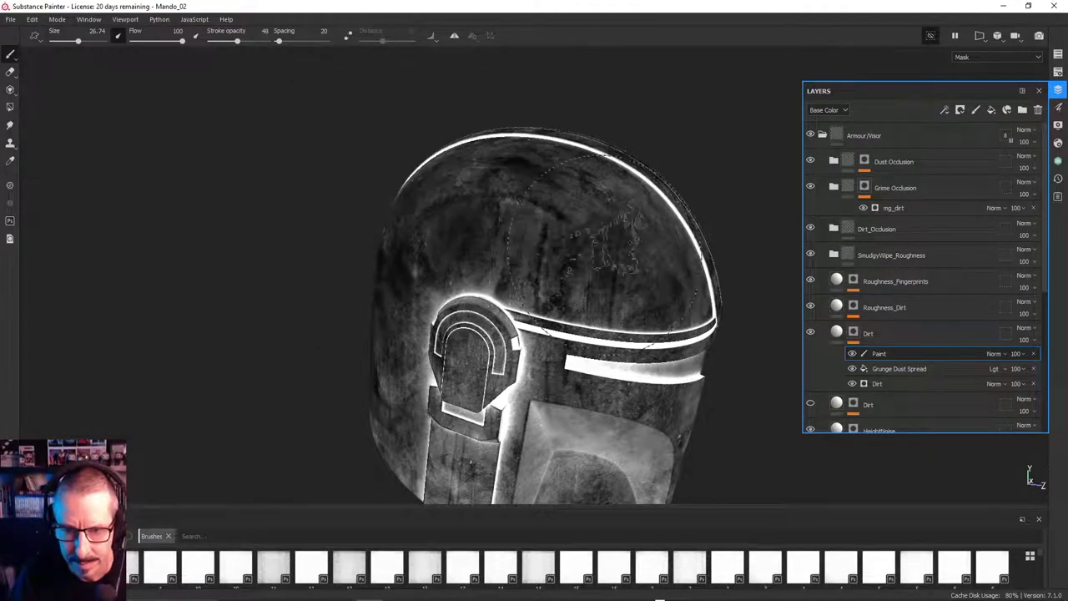
mouse_move(637, 291)
left_mouse_down("alt")
mouse_move(715, 275)
mouse_move(579, 299)
left_mouse_up("alt")
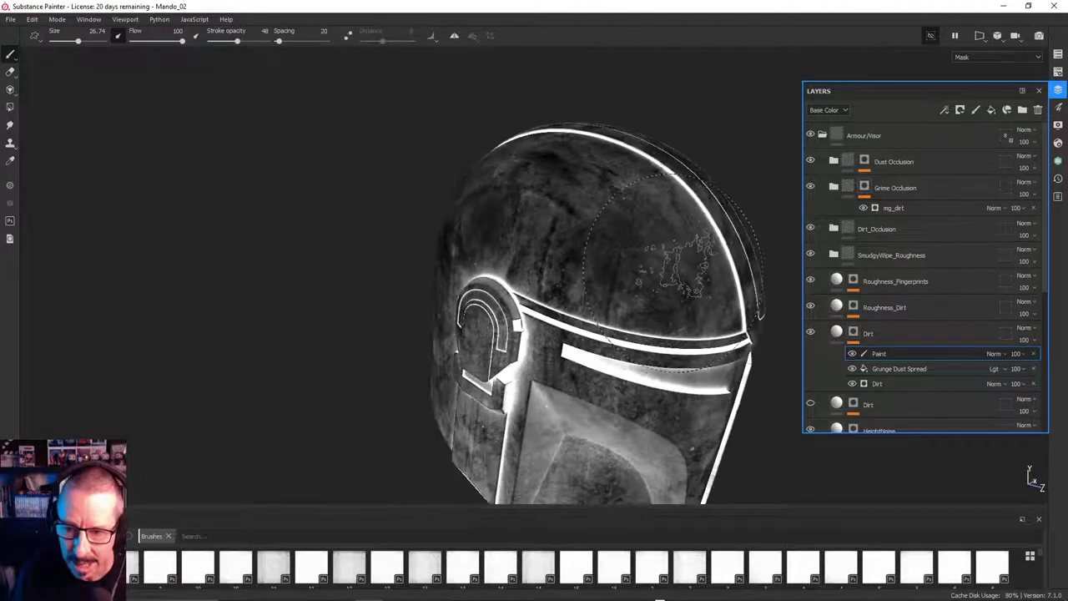
left_click(693, 277)
left_click(651, 207)
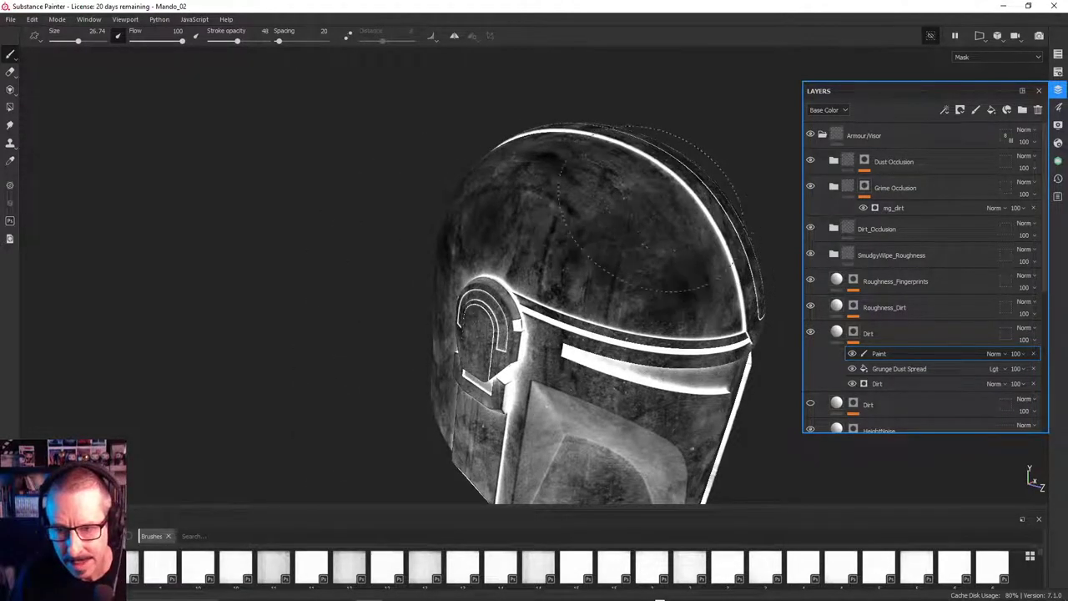
mouse_move(632, 214)
left_mouse_down("alt")
mouse_move(704, 182)
mouse_move(695, 173)
left_mouse_up("alt")
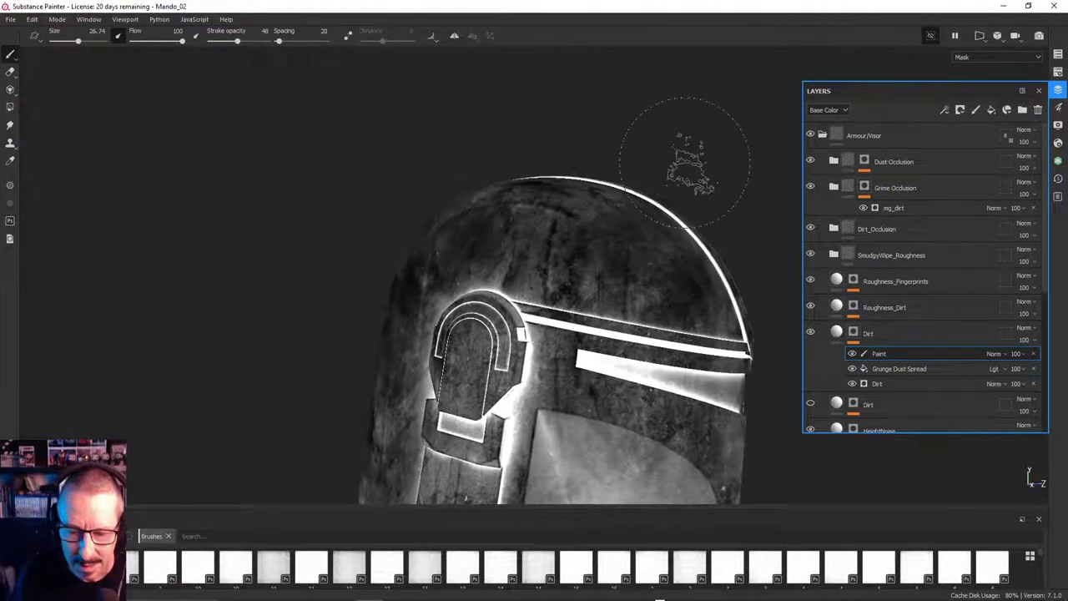
Darken the cheek's recessed lower area and paint a dark patch on the bright surface above it
left_click_drag(647, 213, 546, 159, "alt")
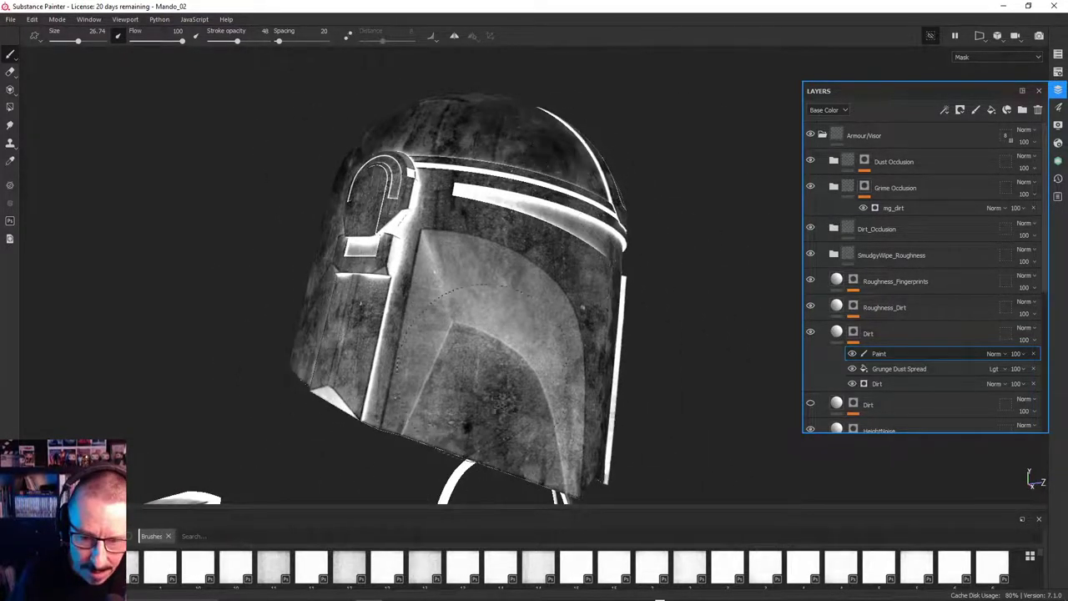
mouse_move(487, 392)
left_mouse_down()
mouse_move(468, 388)
mouse_move(446, 413)
mouse_move(453, 425)
left_mouse_up()
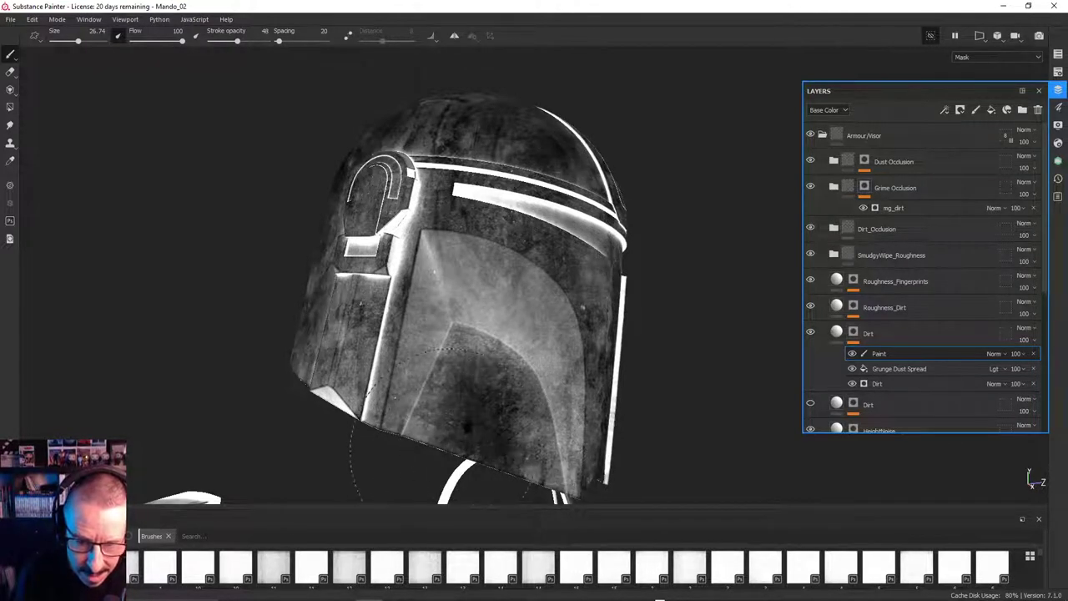
mouse_move(438, 302)
left_mouse_down()
mouse_move(501, 292)
mouse_move(534, 300)
mouse_move(551, 258)
mouse_move(563, 263)
mouse_move(526, 251)
left_mouse_up()
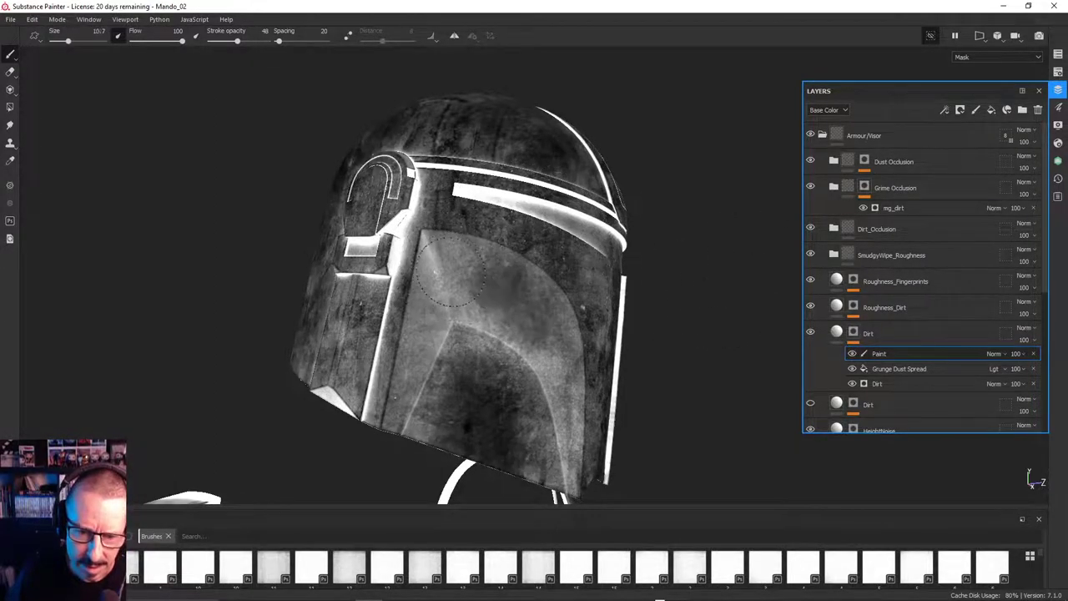
Darken the cheek's raised surface on both sides of the curved crease, leaving the crease itself bright
mouse_move(461, 249)
left_mouse_down("alt")
mouse_move(394, 296)
mouse_move(411, 309)
left_mouse_up("alt")
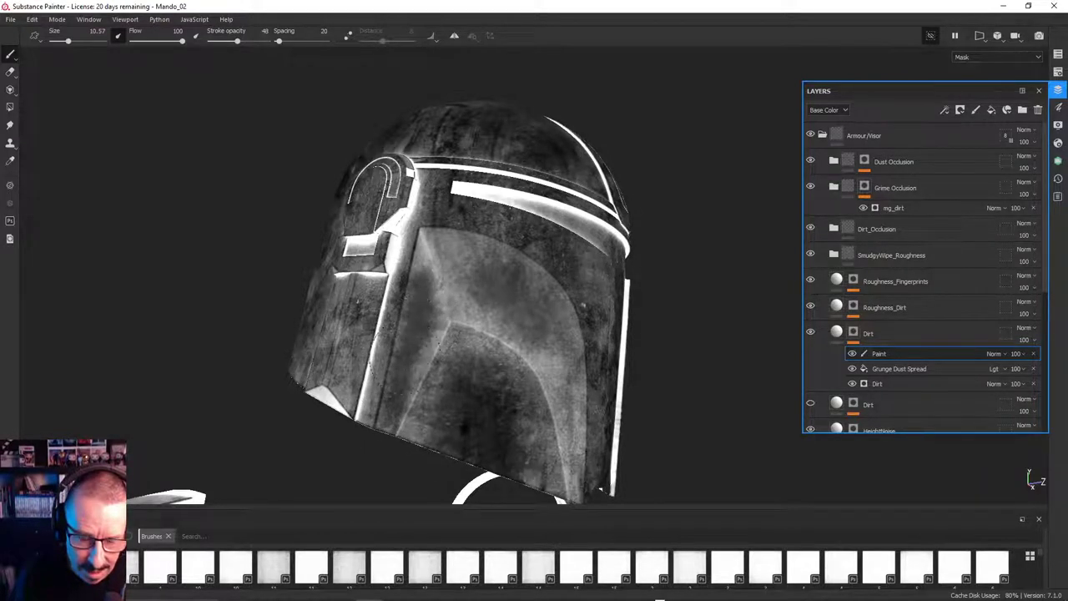
left_click_drag(443, 276, 493, 276, "alt")
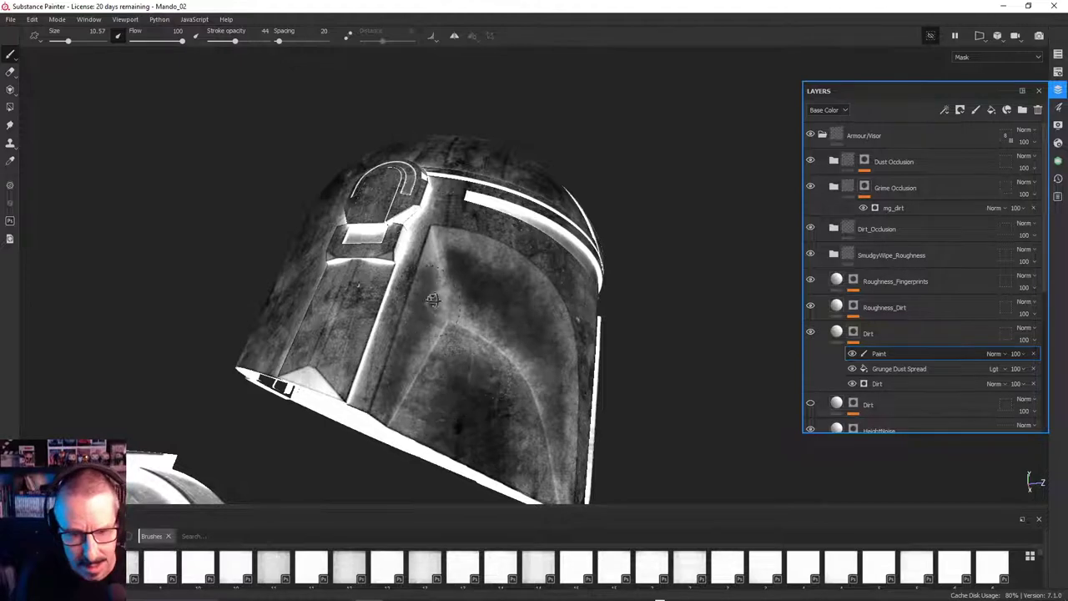
left_click_drag(432, 301, 409, 327, "alt")
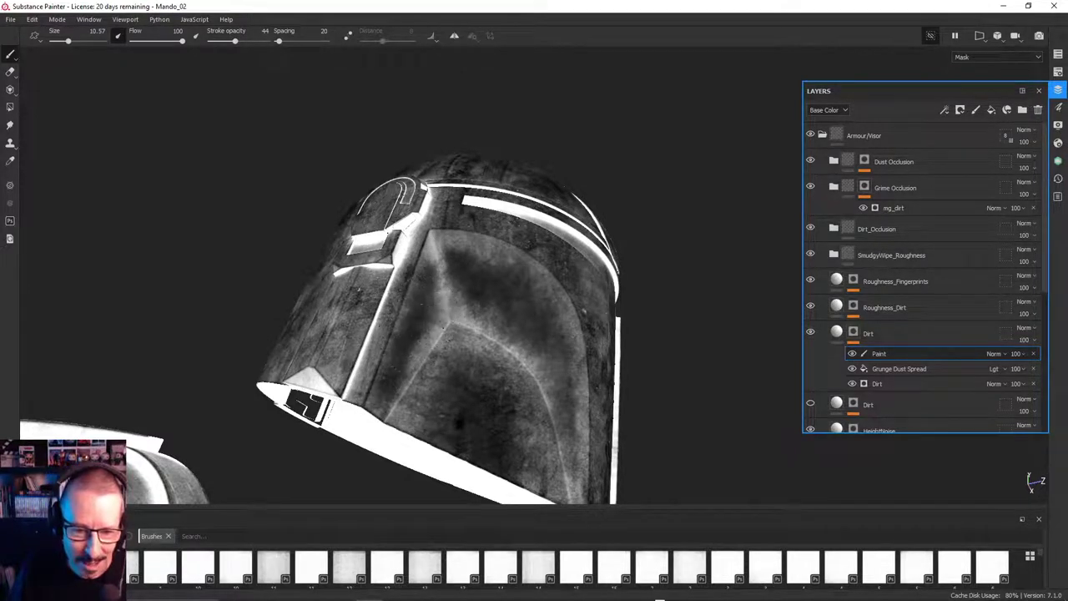
left_click_drag(471, 363, 464, 343, "alt")
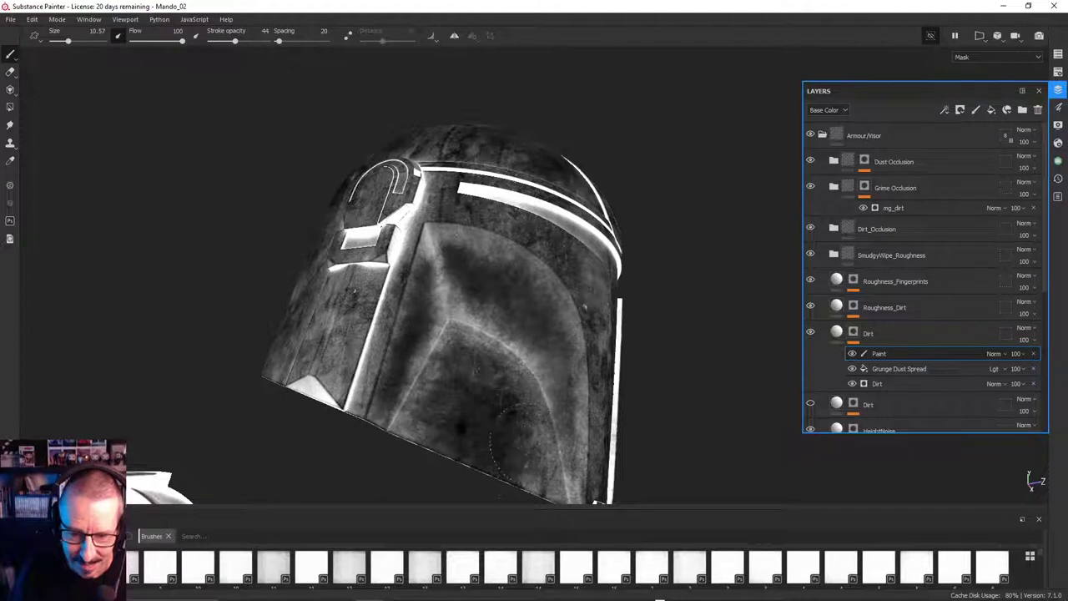
mouse_move(536, 394)
left_mouse_down("alt")
mouse_move(551, 430)
mouse_move(543, 401)
left_mouse_up("alt")
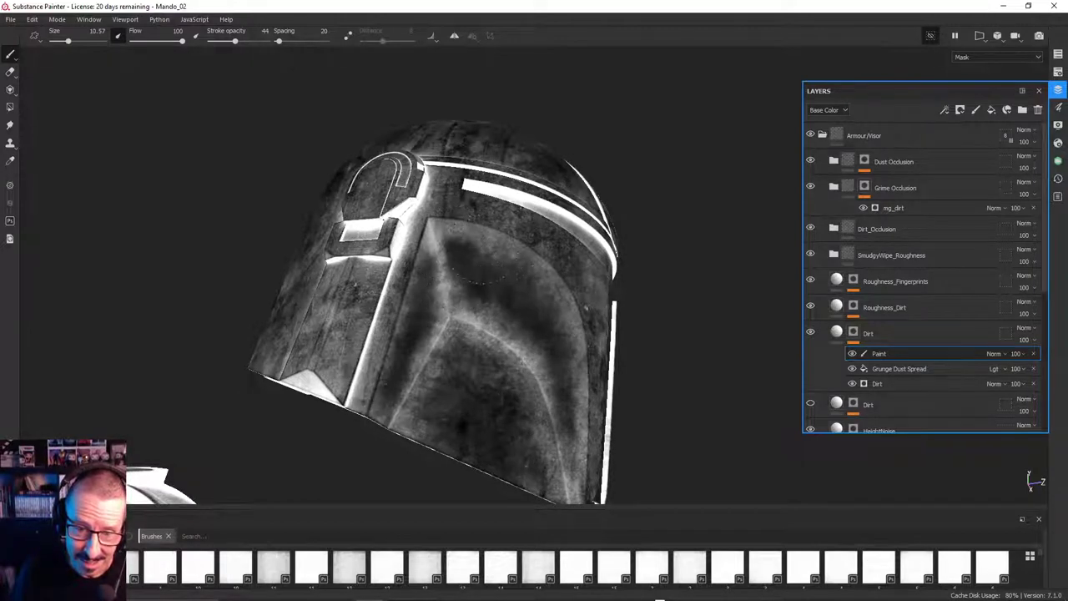
left_click_drag(526, 289, 621, 327, "alt")
Paint dark patches on the vertical strip below the ear piece and across the rear side panel behind it
mouse_move(361, 289)
left_mouse_down()
mouse_move(349, 358)
mouse_move(302, 397)
mouse_move(321, 359)
mouse_move(308, 337)
mouse_move(306, 349)
left_mouse_up()
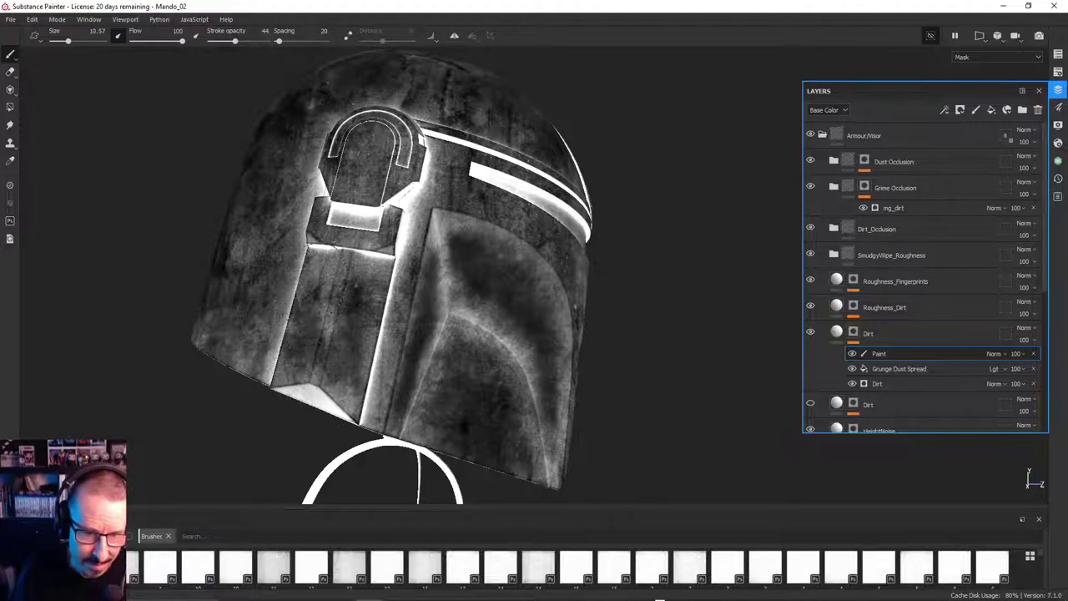
left_click_drag(307, 301, 288, 262)
mouse_move(357, 297)
left_mouse_down("alt")
mouse_move(319, 283)
mouse_move(302, 314)
mouse_move(442, 299)
mouse_move(434, 271)
left_mouse_up("alt")
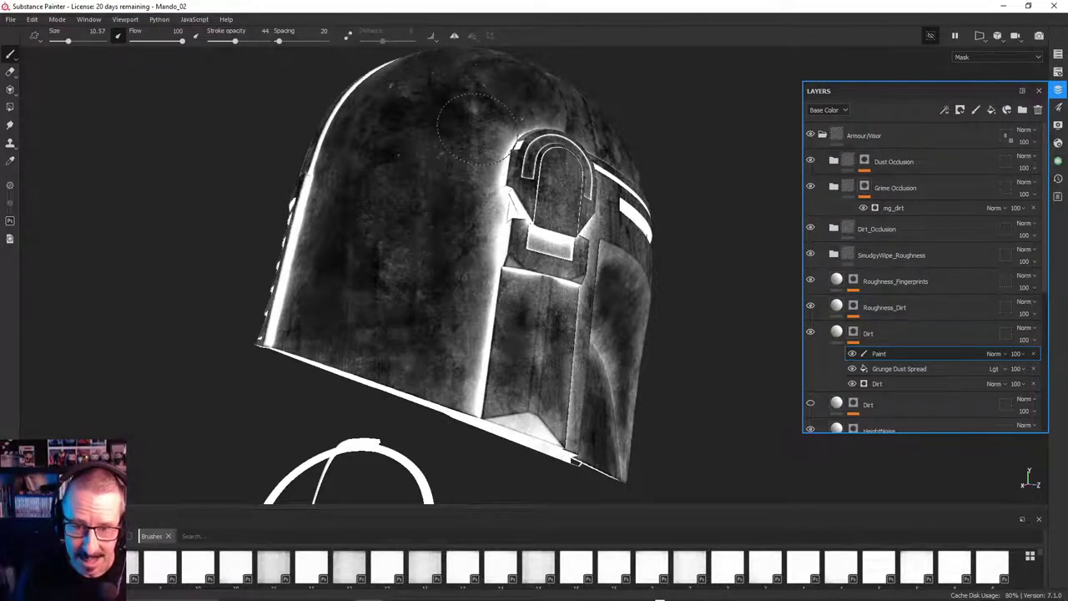
left_click_drag(369, 202, 448, 214, "alt")
mouse_move(365, 203)
left_mouse_down("alt")
mouse_move(424, 262)
mouse_move(298, 203)
left_mouse_up("alt")
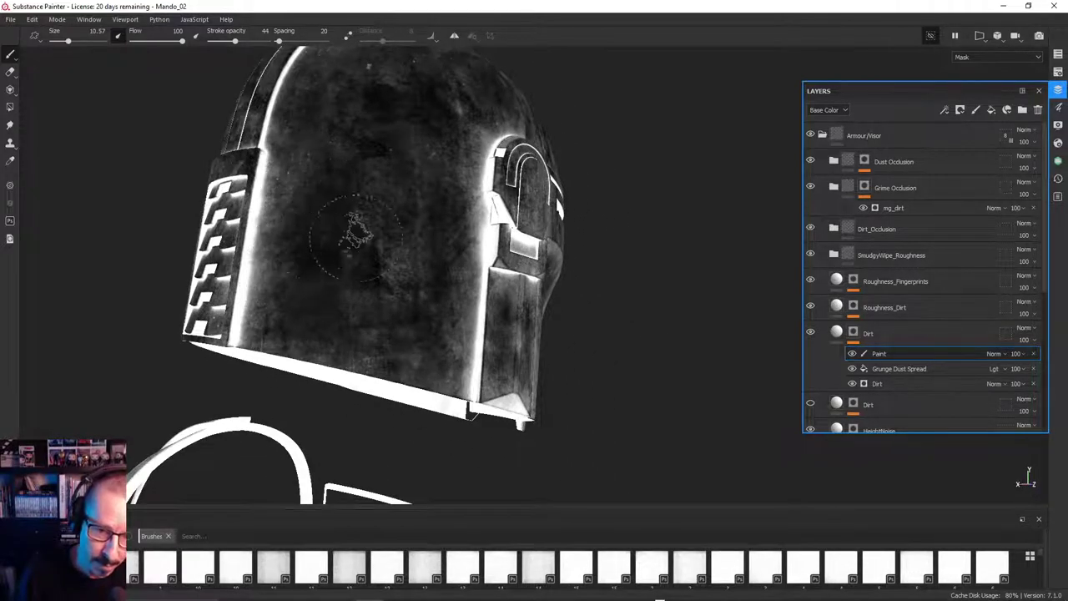
left_click_drag(368, 251, 390, 265, "alt")
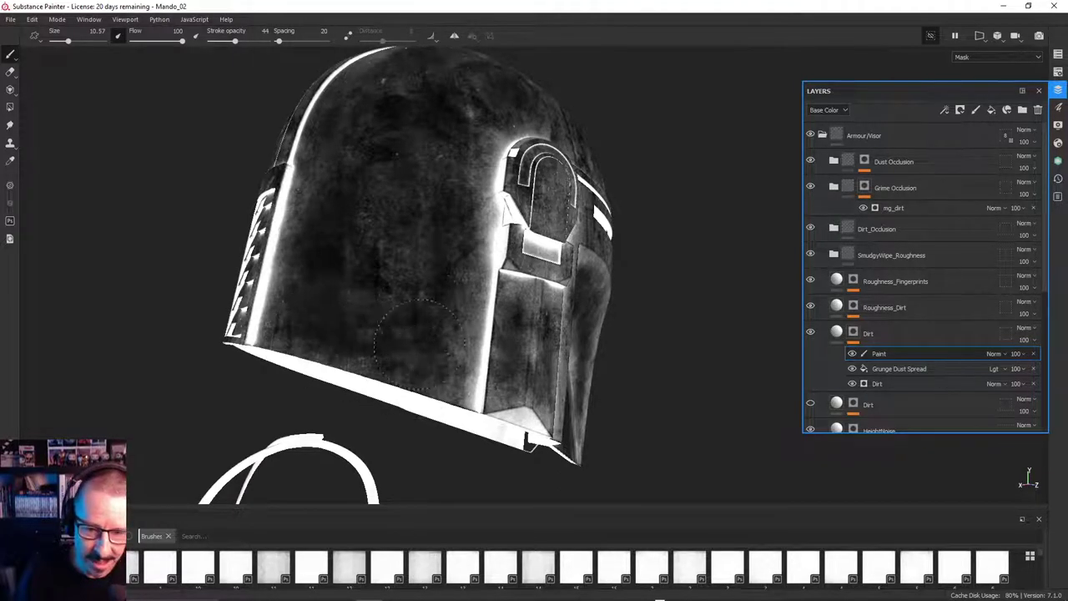
left_click_drag(415, 342, 219, 342, "alt")
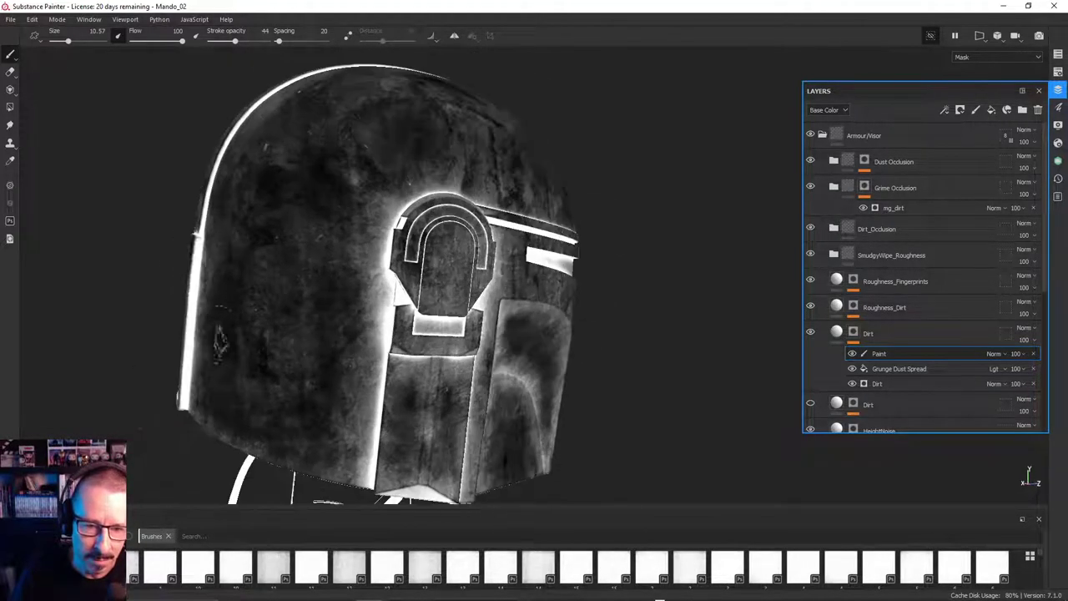
Enlarge the brush to 14.68 and mottle the dome above and behind the ear piece, undoing one misplaced stroke
right_click_drag(317, 267, 332, 267, "ctrl")
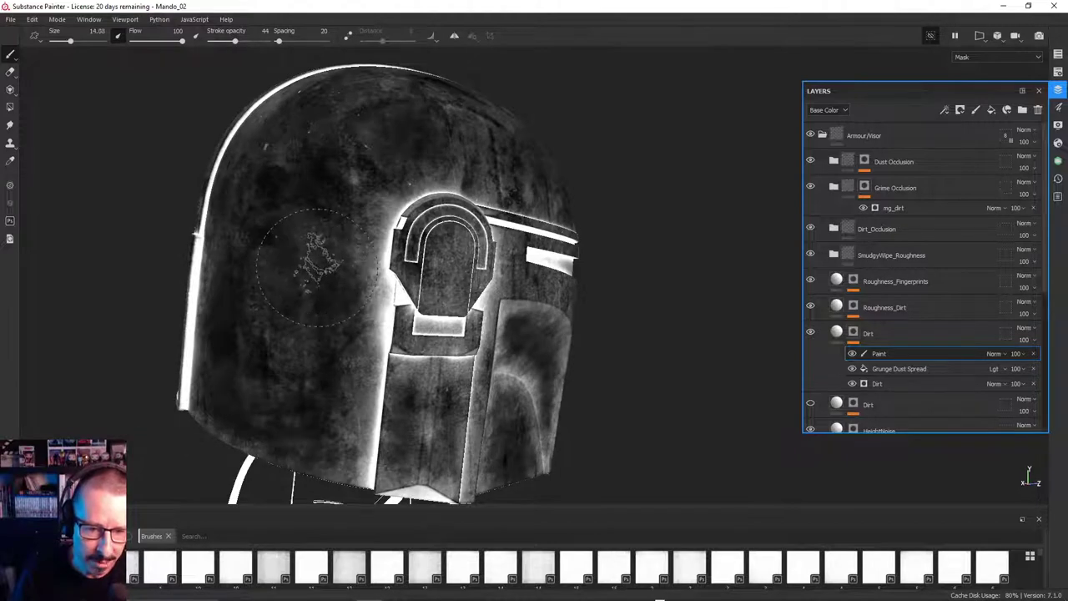
left_click_drag(315, 266, 322, 304, "alt")
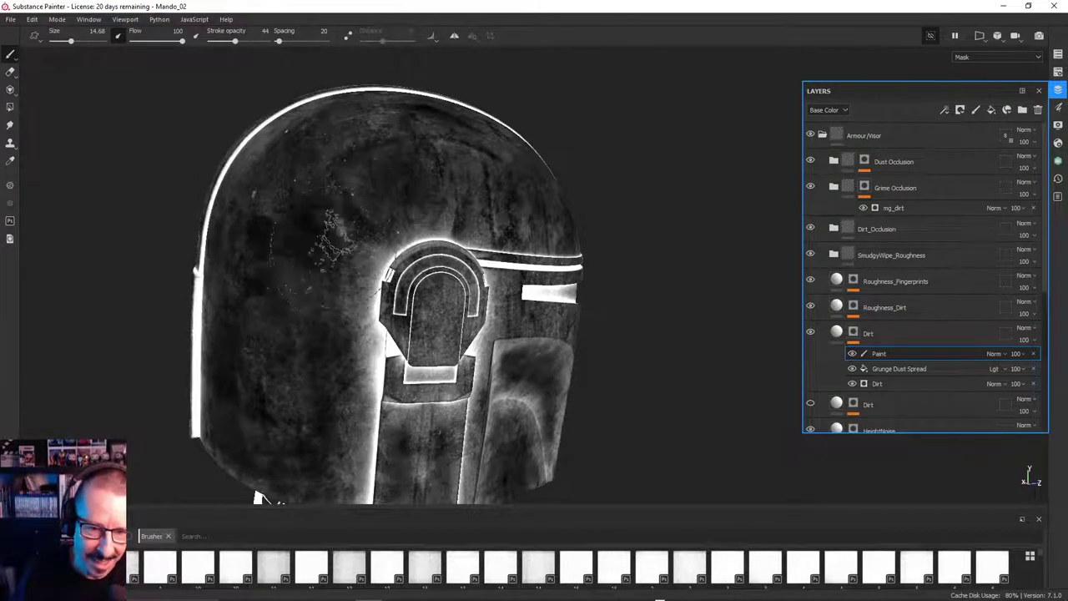
key("ctrl+z")
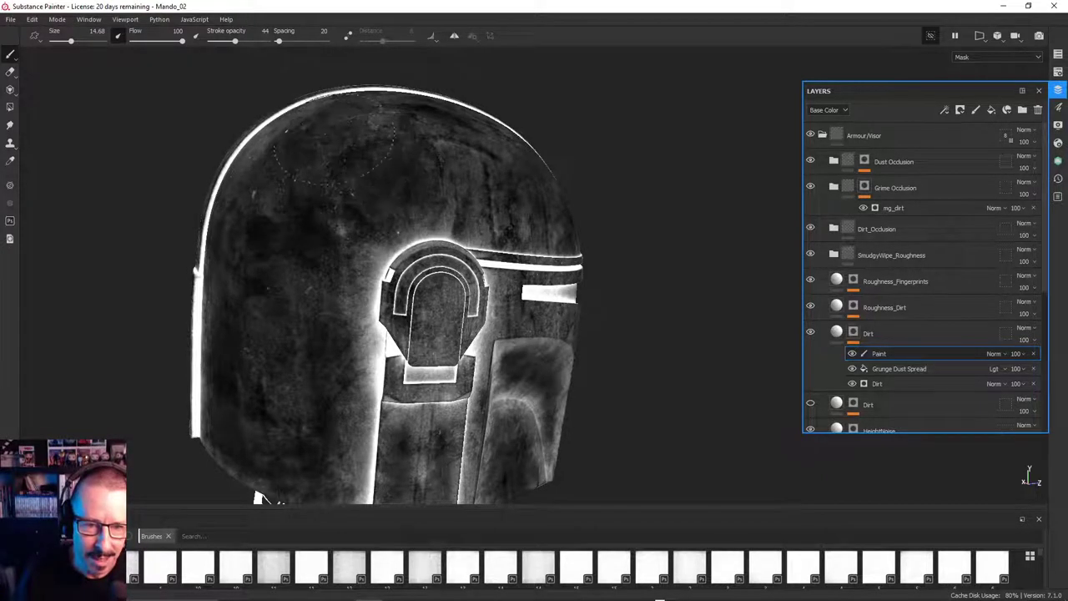
left_click_drag(259, 498, 514, 467, "alt")
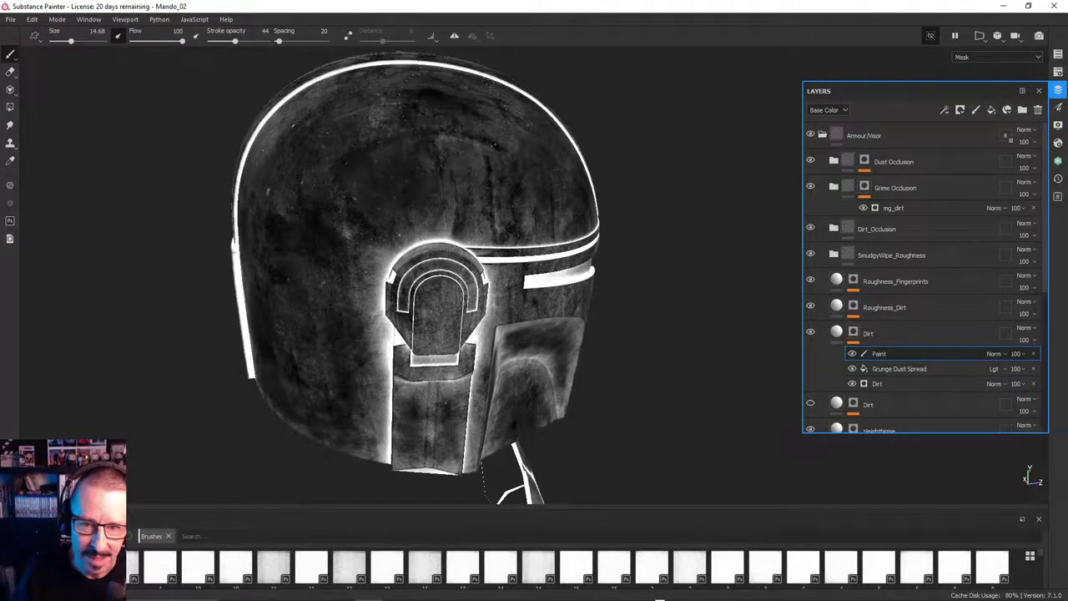
left_click_drag(506, 105, 480, 161, "alt")
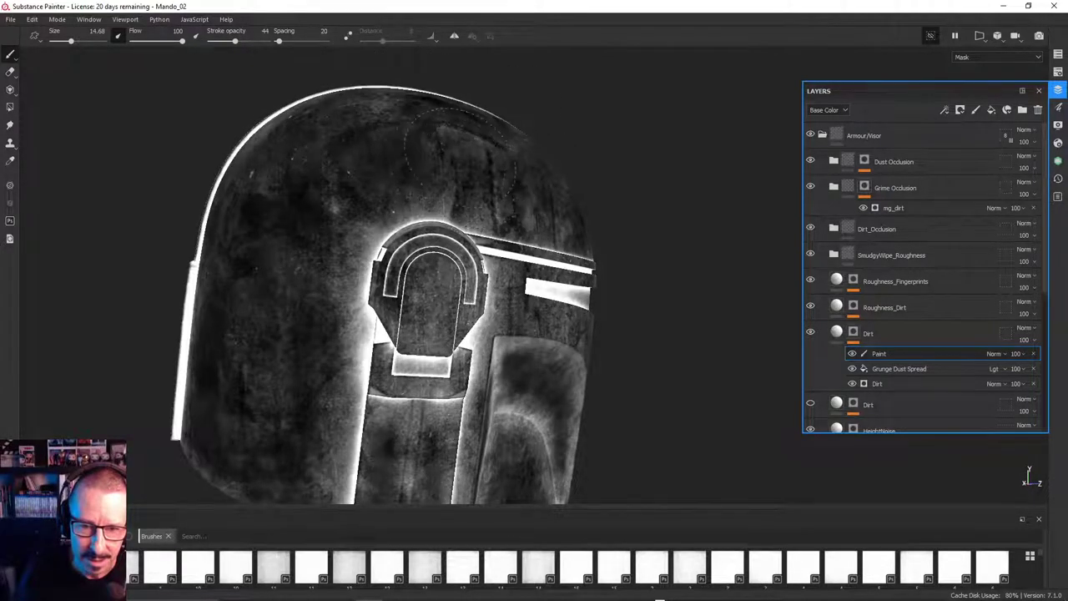
Darken the rear of the dome between the central ridge and the ear piece with broad dabs
left_click_drag(394, 236, 490, 266, "alt")
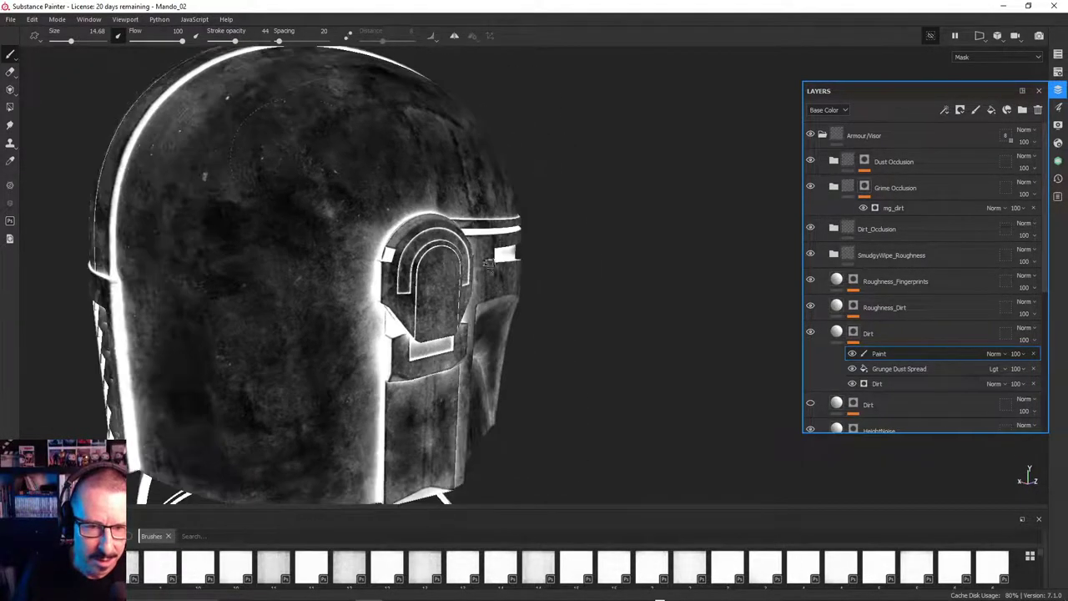
left_click_drag(233, 115, 324, 156, "alt")
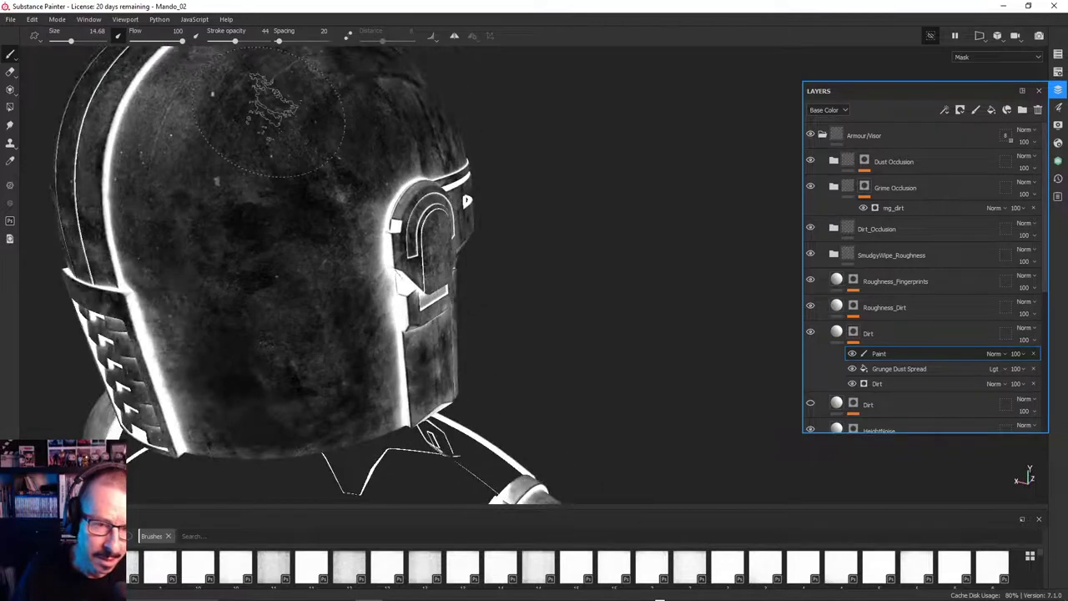
left_click_drag(282, 184, 657, 346, "alt")
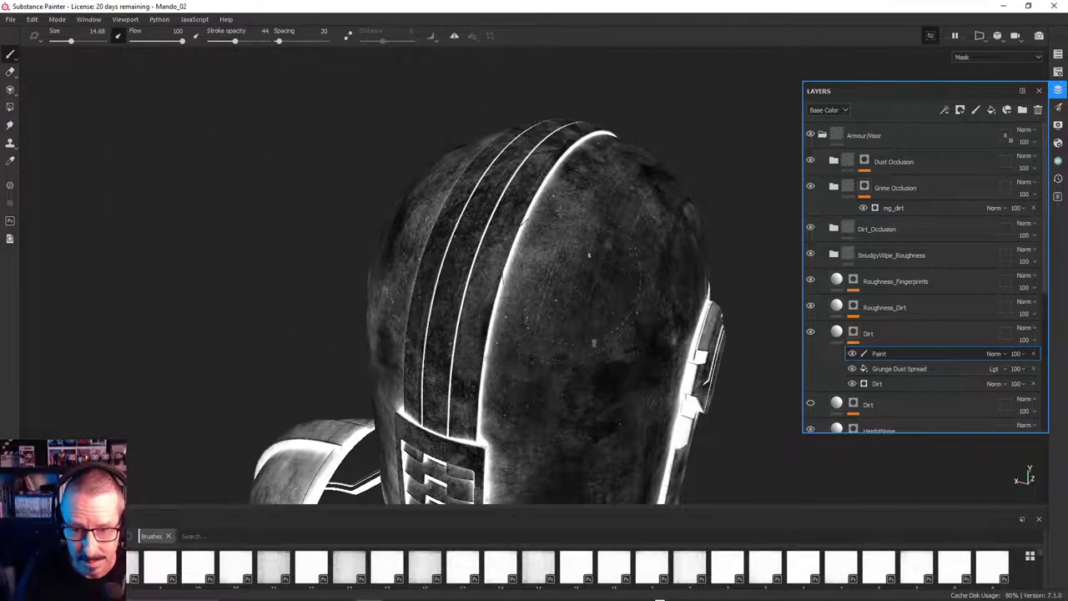
mouse_move(566, 196)
left_mouse_down()
mouse_move(511, 372)
mouse_move(287, 305)
mouse_move(503, 139)
mouse_move(578, 138)
mouse_move(275, 284)
mouse_move(54, 294)
left_mouse_up()
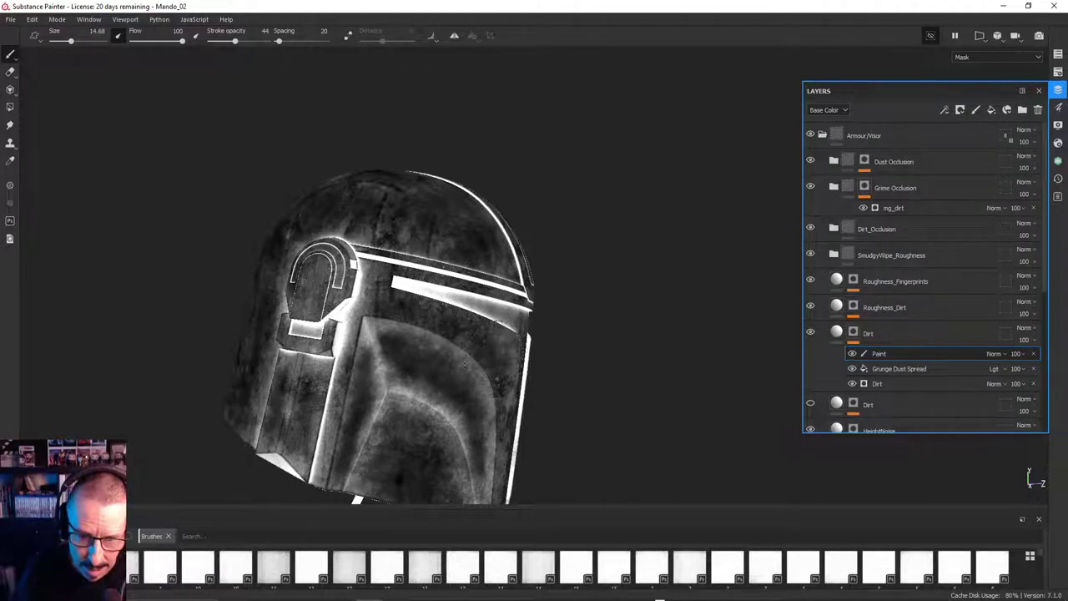
Deepen the dark patches on the cheek's upper surface and on the strip below the ear piece
left_click_drag(502, 361, 499, 308, "alt")
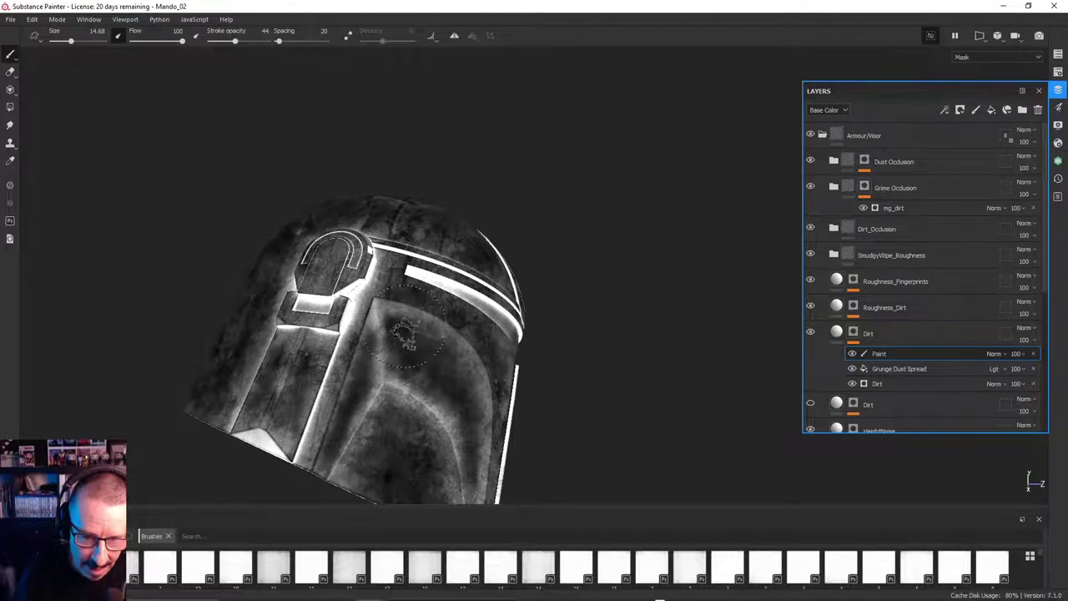
left_click_drag(436, 344, 303, 380, "alt")
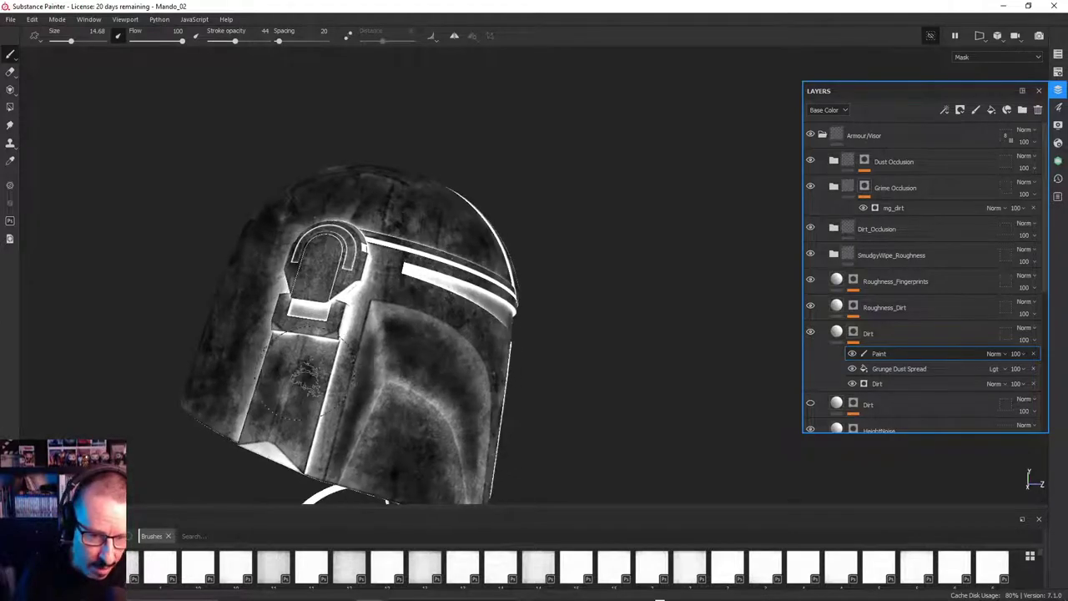
left_click_drag(386, 500, 386, 491, "alt")
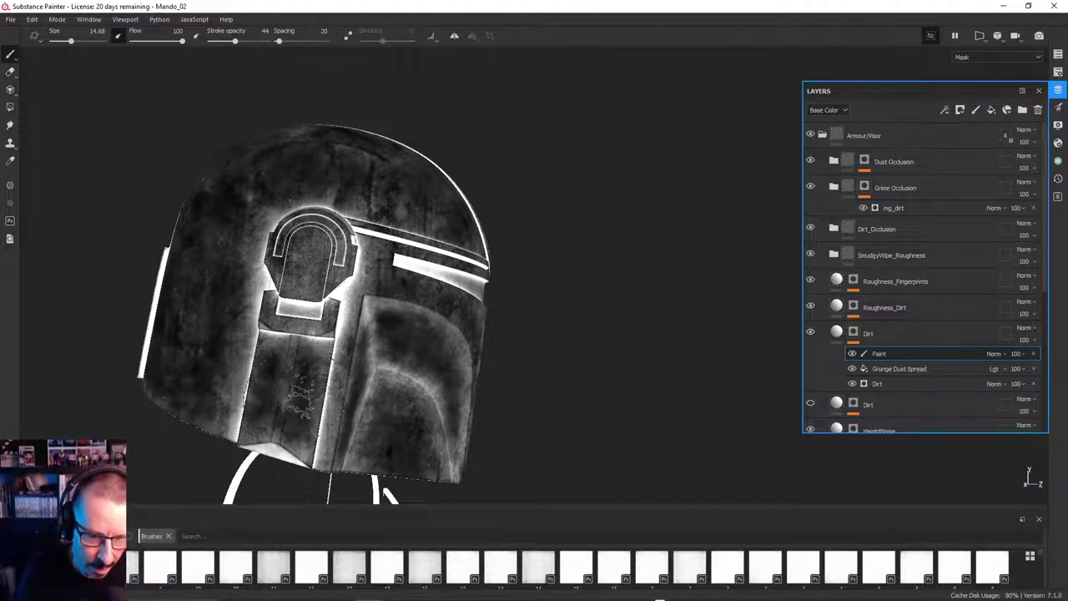
left_click_drag(300, 388, 259, 259, "alt")
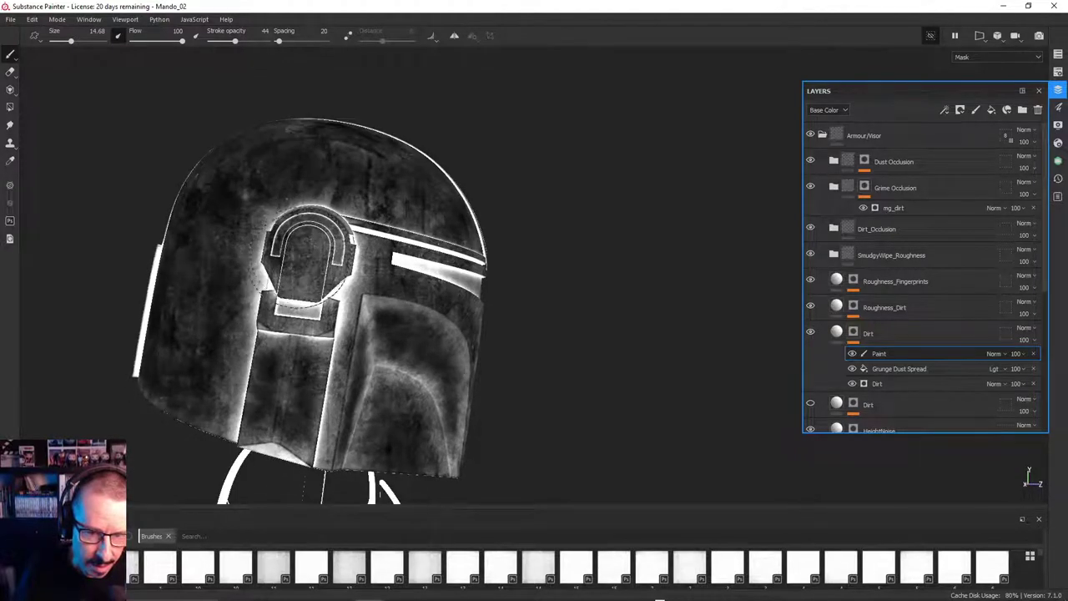
Dab dark variation onto the ear piece and the surfaces directly around it
left_click_drag(259, 260, 259, 232, "alt")
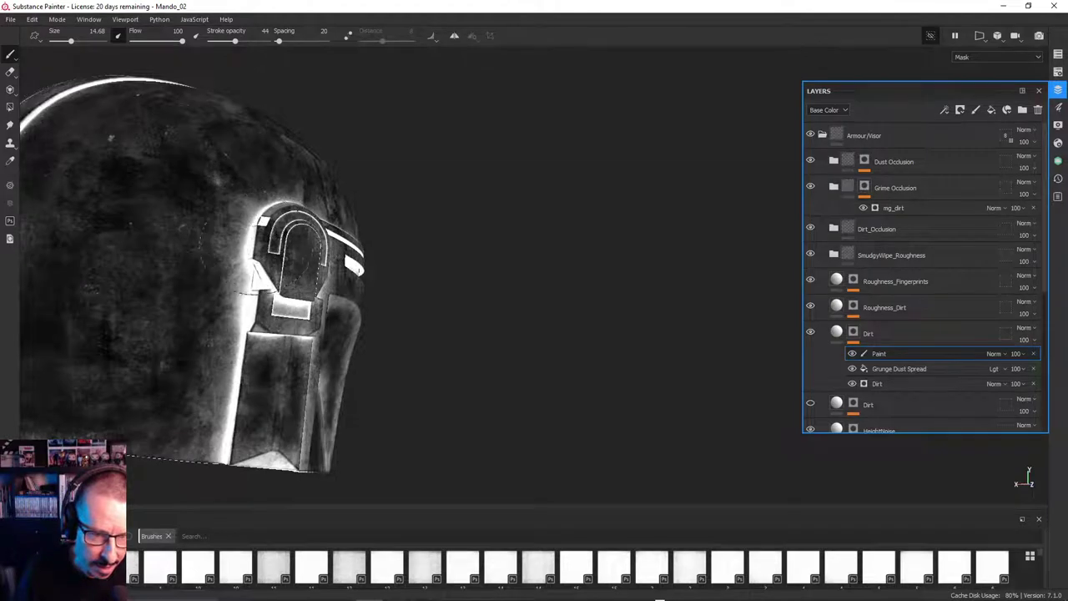
left_click_drag(255, 283, 205, 222, "alt")
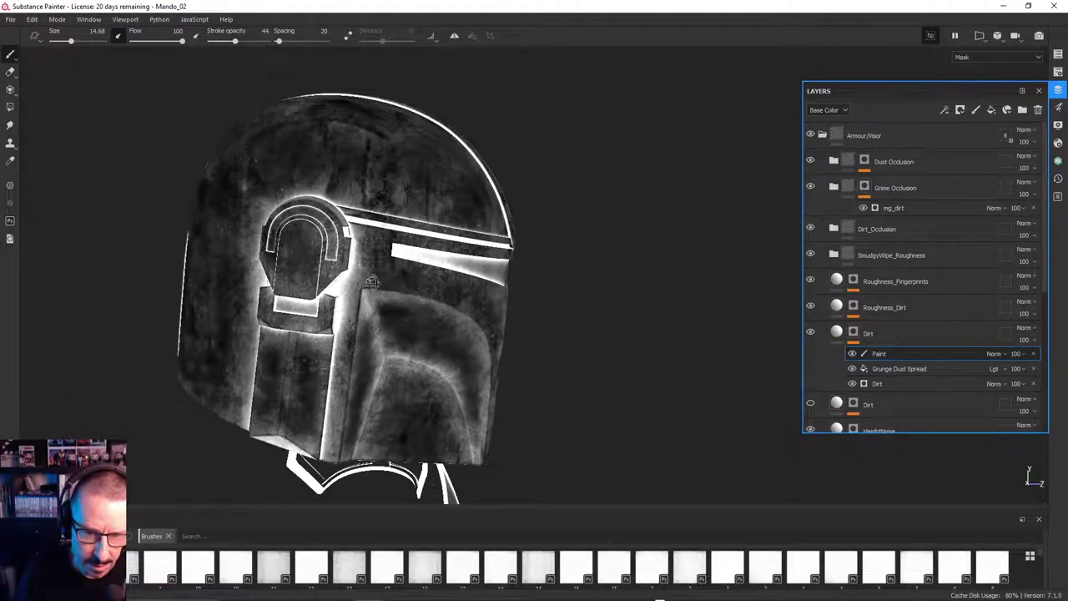
left_click_drag(338, 294, 333, 285, "alt")
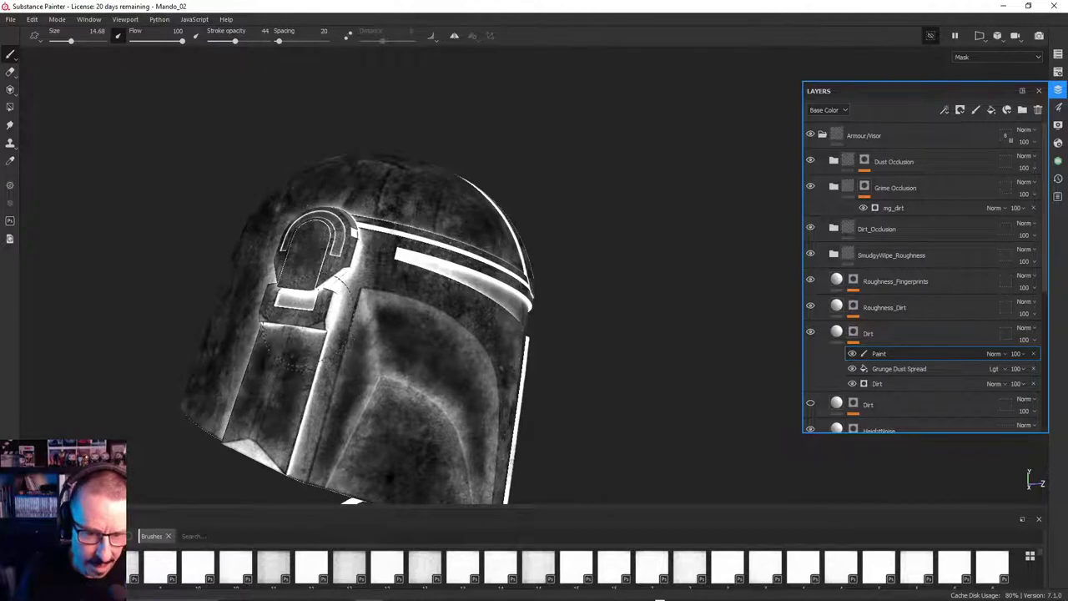
left_click_drag(339, 245, 334, 251, "alt")
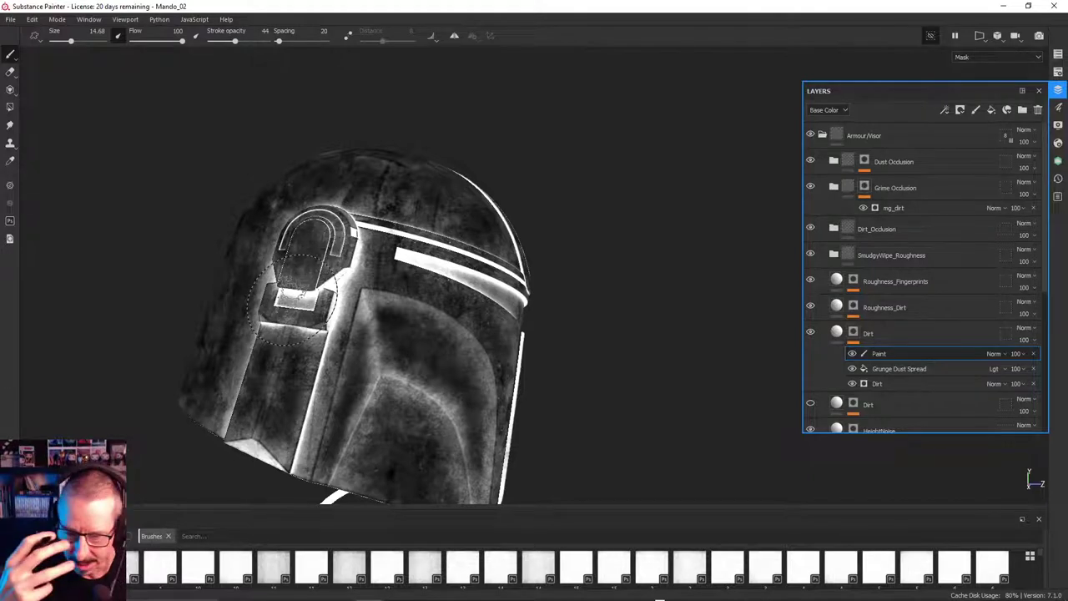
Dab dark patches onto the front faceplate beside the visor and onto the upper part of the visor
mouse_move(446, 337)
left_mouse_down("alt")
mouse_move(428, 311)
mouse_move(308, 254)
mouse_move(186, 272)
mouse_move(285, 259)
mouse_move(249, 251)
left_mouse_up("alt")
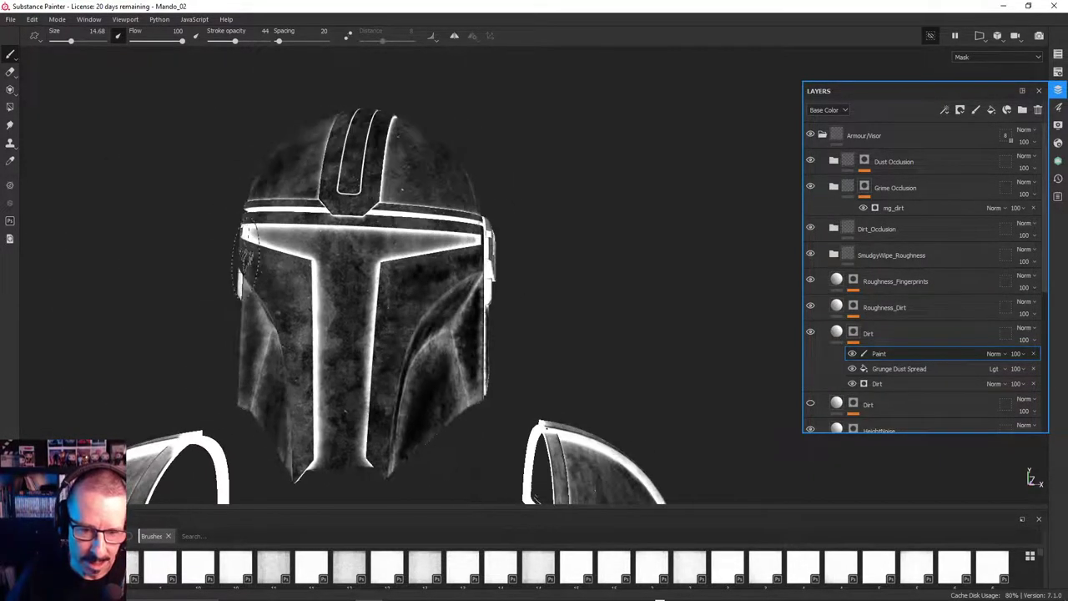
left_click_drag(341, 137, 365, 155, "alt")
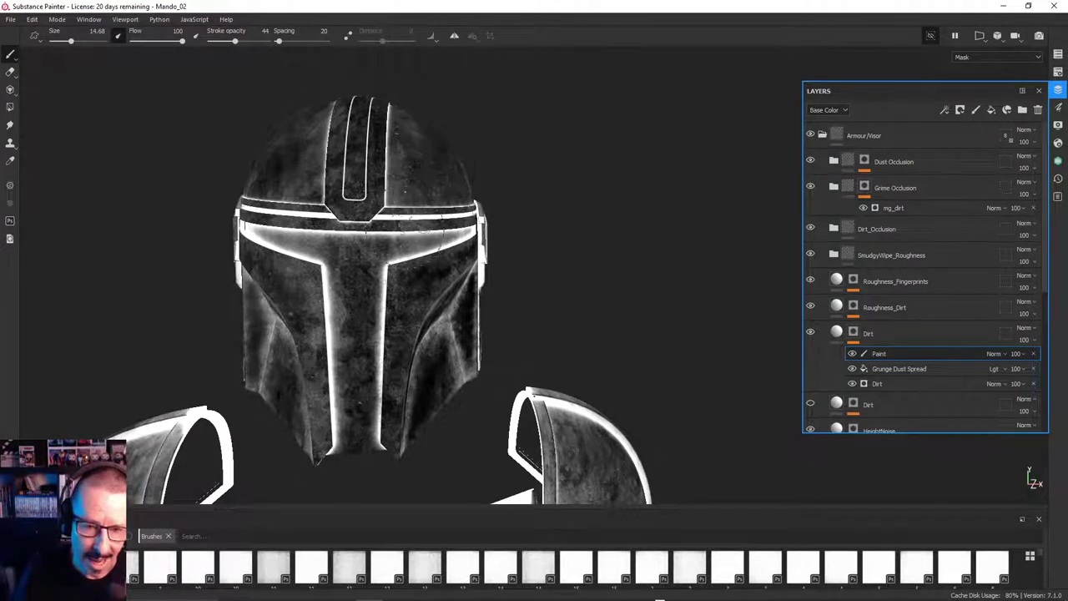
mouse_move(413, 315)
left_mouse_down("alt")
mouse_move(402, 307)
mouse_move(430, 284)
mouse_move(414, 303)
mouse_move(408, 292)
left_mouse_up("alt")
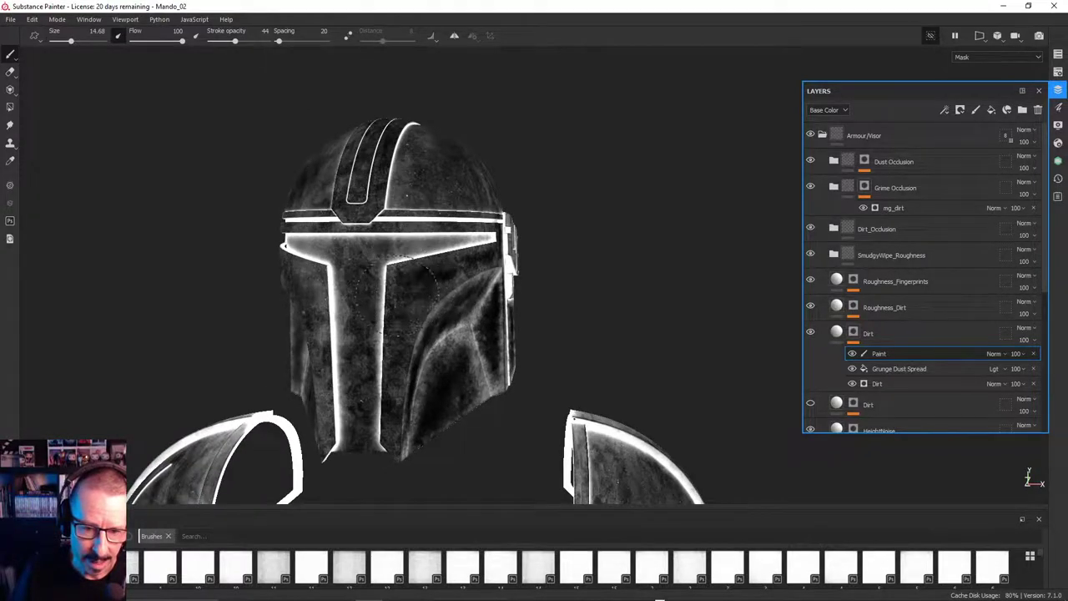
left_click_drag(391, 420, 434, 342, "alt")
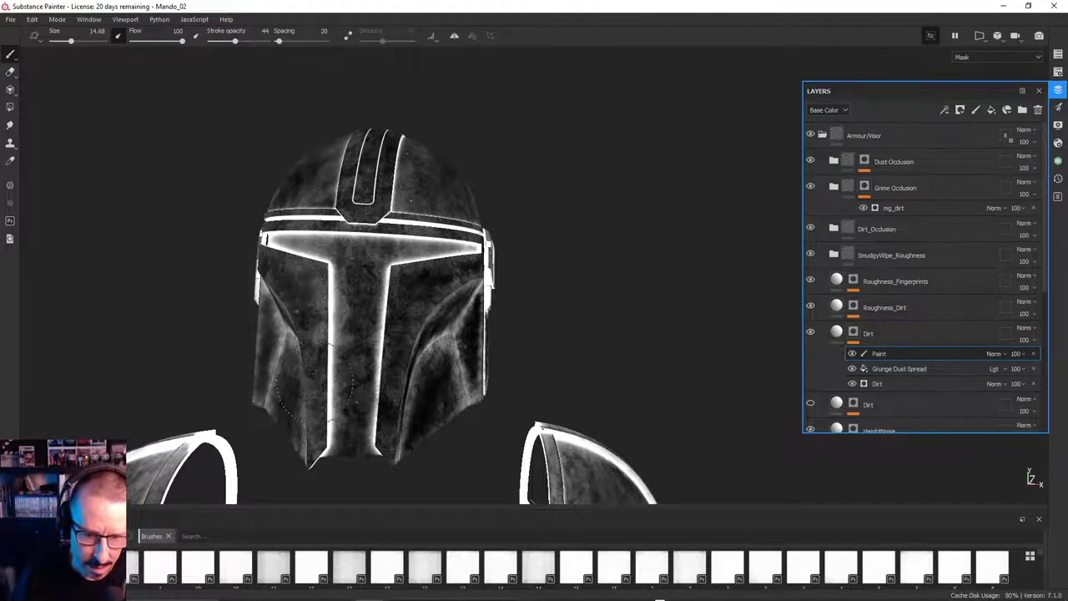
Darken the middle of the visor's vertical strip and its junction below the brow, keeping the edges bright
left_click_drag(310, 291, 361, 274, "alt")
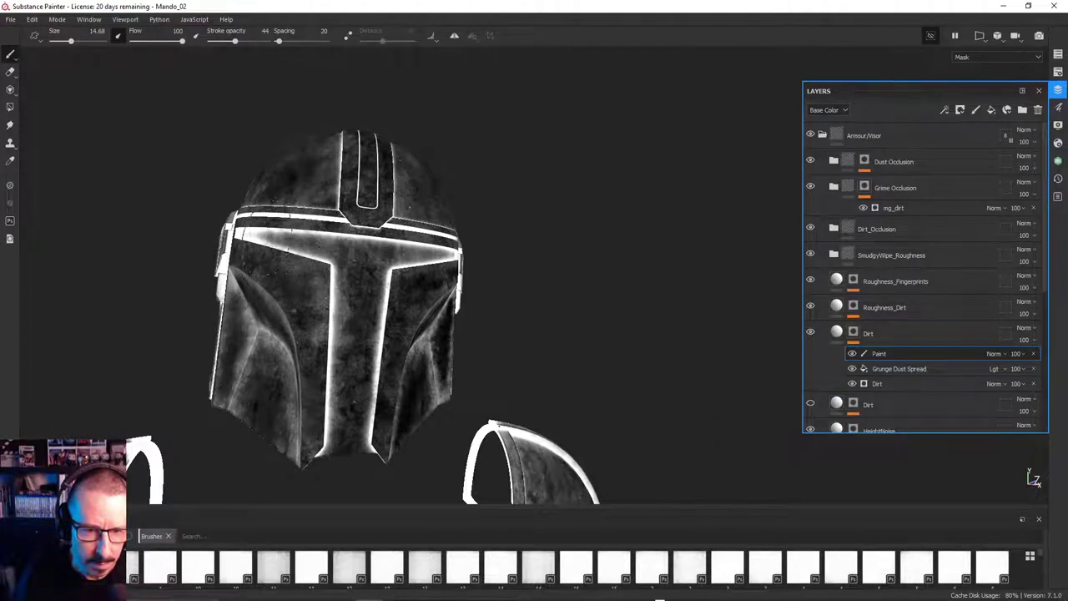
left_click_drag(302, 263, 361, 268, "alt")
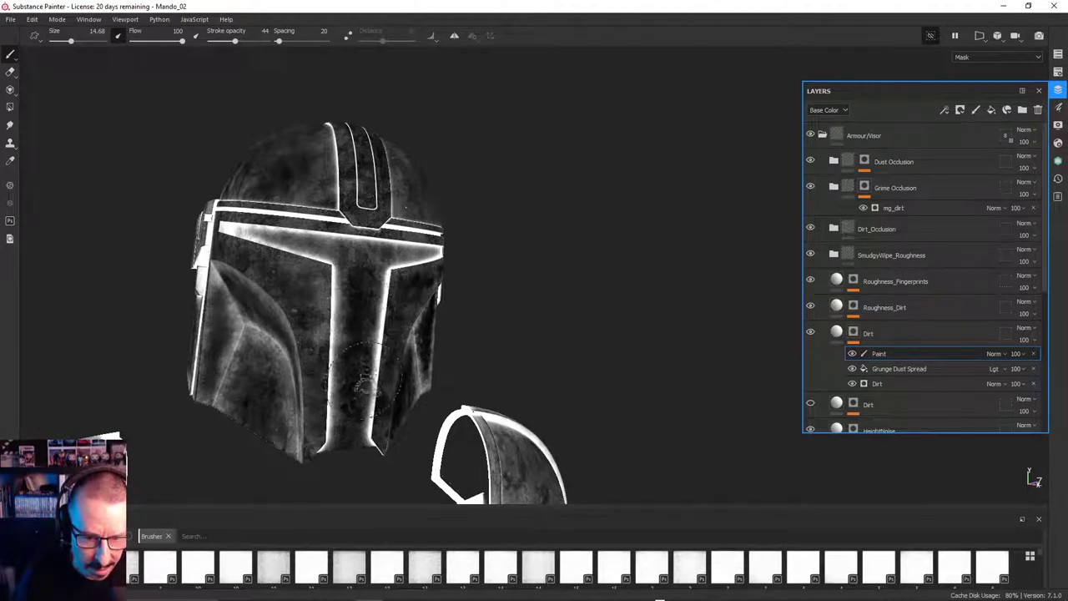
left_click_drag(367, 381, 401, 351, "alt")
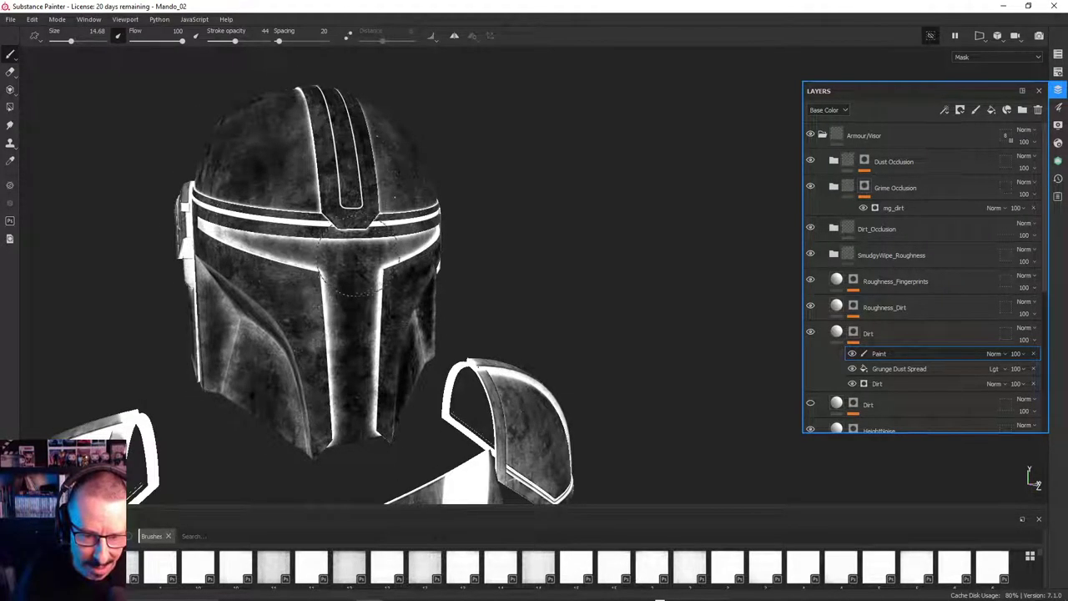
left_click_drag(359, 279, 372, 258, "alt")
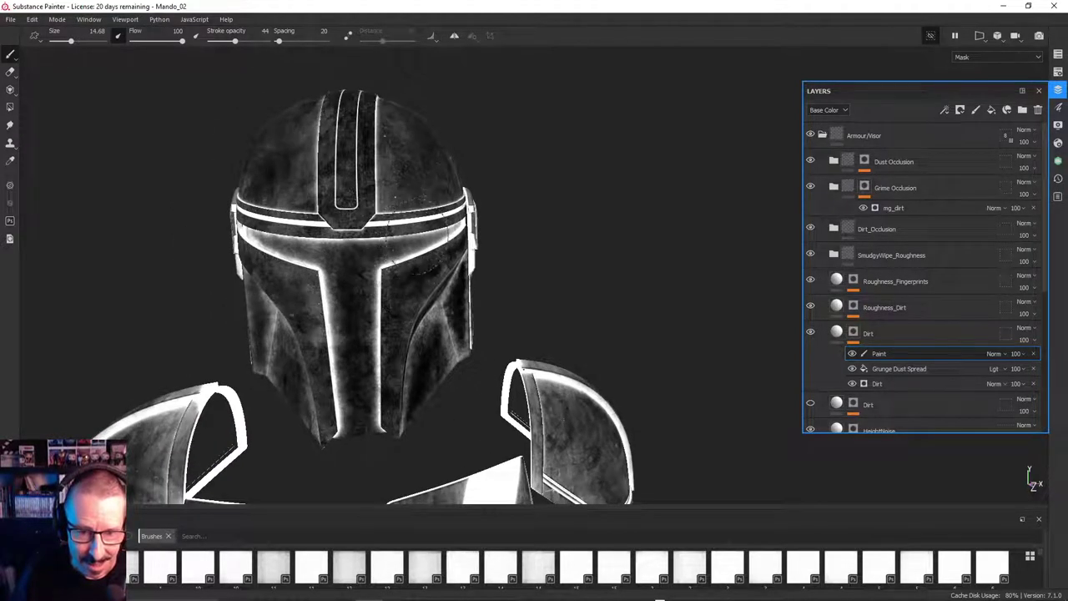
Dab darker patches onto the cheek's upper corner and along the lower part of the recessed cheek panel
left_click_drag(371, 254, 362, 266, "alt")
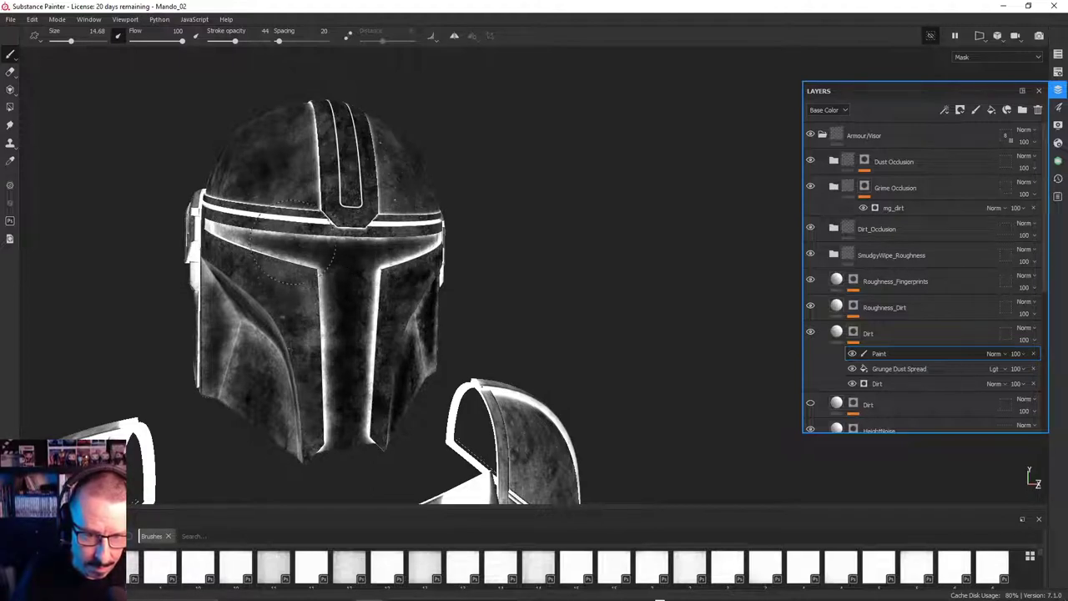
mouse_move(277, 245)
left_mouse_down("alt")
mouse_move(328, 246)
mouse_move(371, 224)
mouse_move(349, 200)
left_mouse_up("alt")
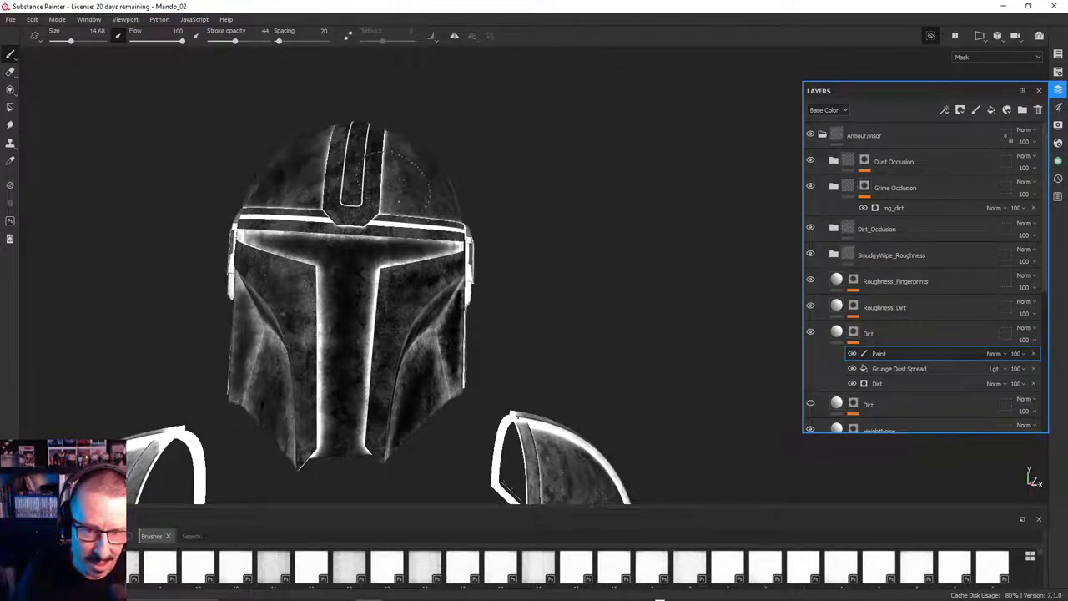
left_click_drag(399, 267, 440, 320, "alt")
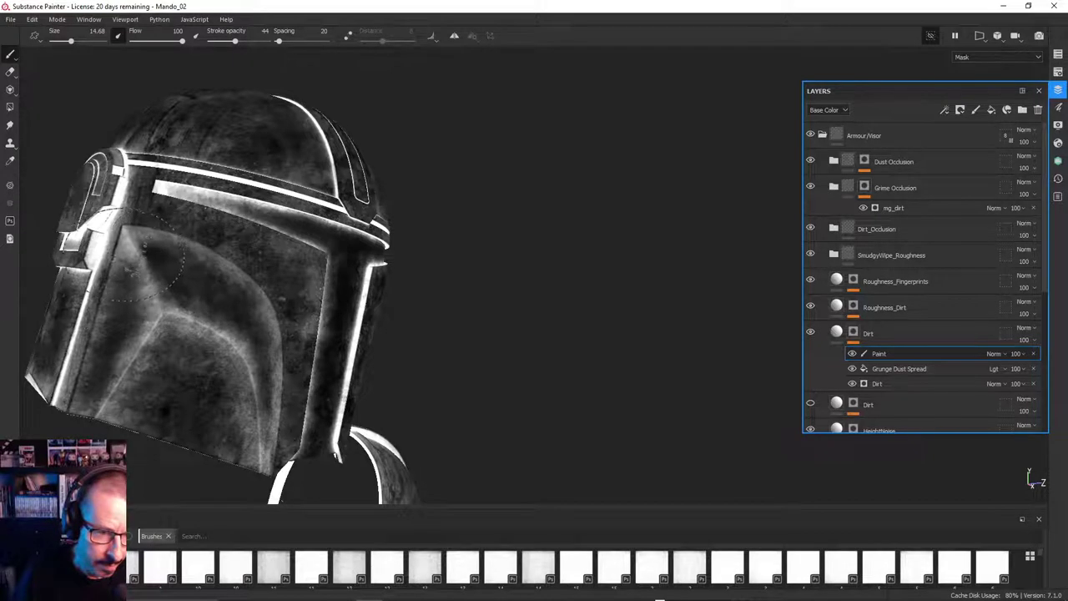
mouse_move(136, 256)
left_mouse_down()
mouse_move(132, 312)
mouse_move(145, 292)
left_mouse_up()
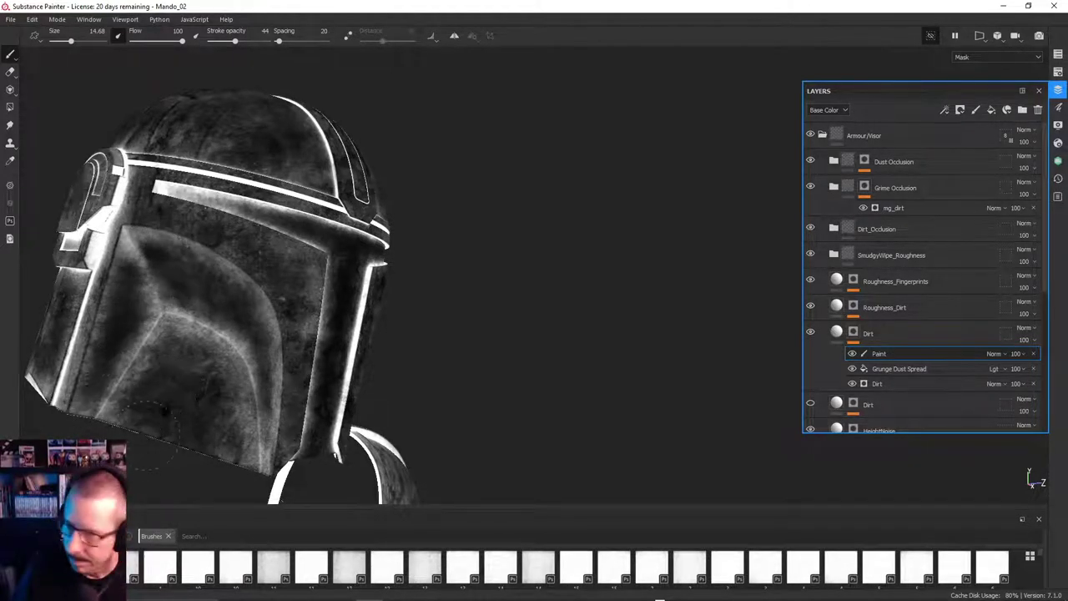
mouse_move(152, 427)
left_mouse_down()
mouse_move(219, 372)
mouse_move(207, 380)
mouse_move(206, 359)
mouse_move(226, 419)
left_mouse_up()
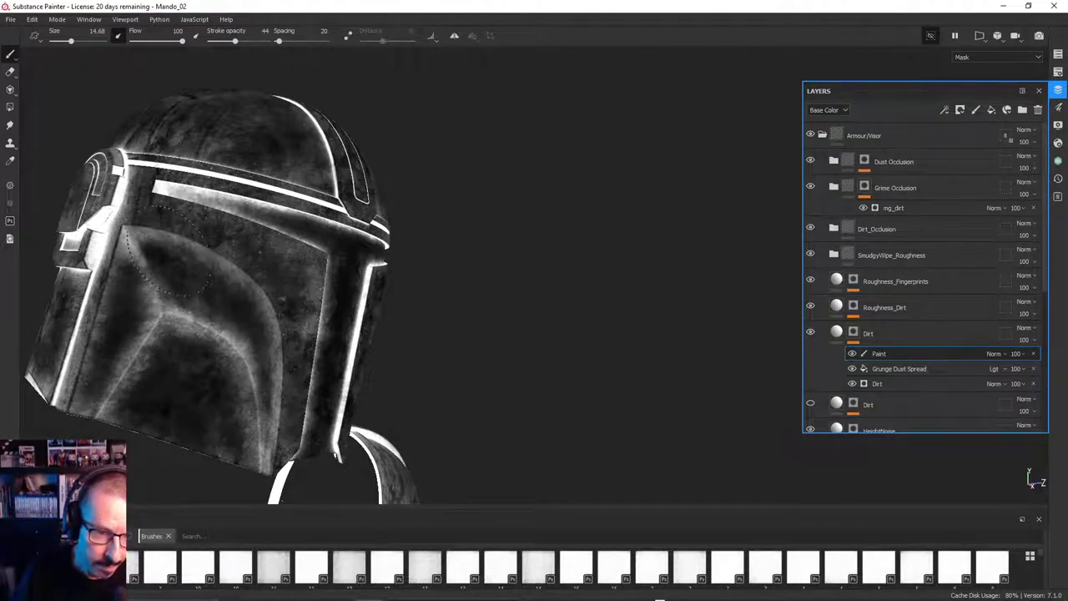
Examine the painted mask across the dome, ear piece, cheek and rear side of the helmet for uneven areas
left_click_drag(167, 250, 288, 256, "alt")
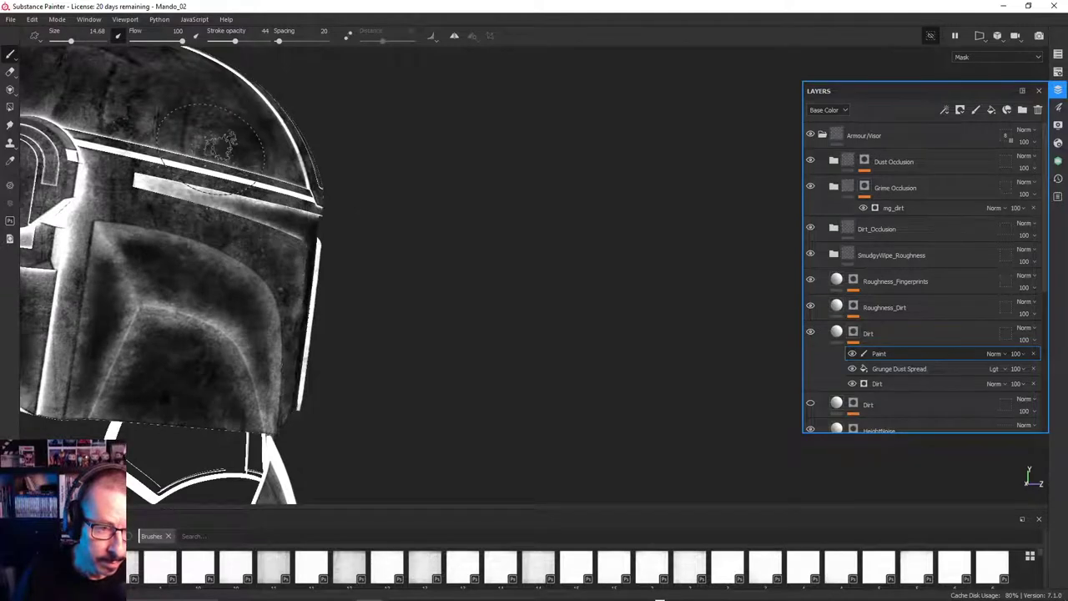
left_click_drag(200, 197, 455, 209, "alt")
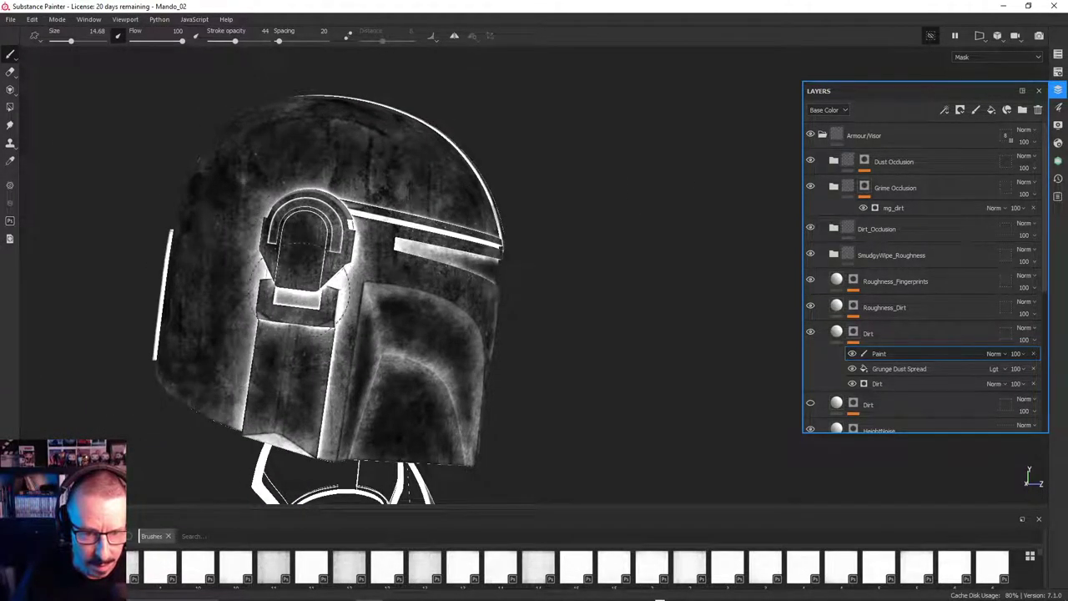
mouse_move(310, 349)
left_mouse_down("alt")
mouse_move(329, 319)
mouse_move(328, 434)
left_mouse_up("alt")
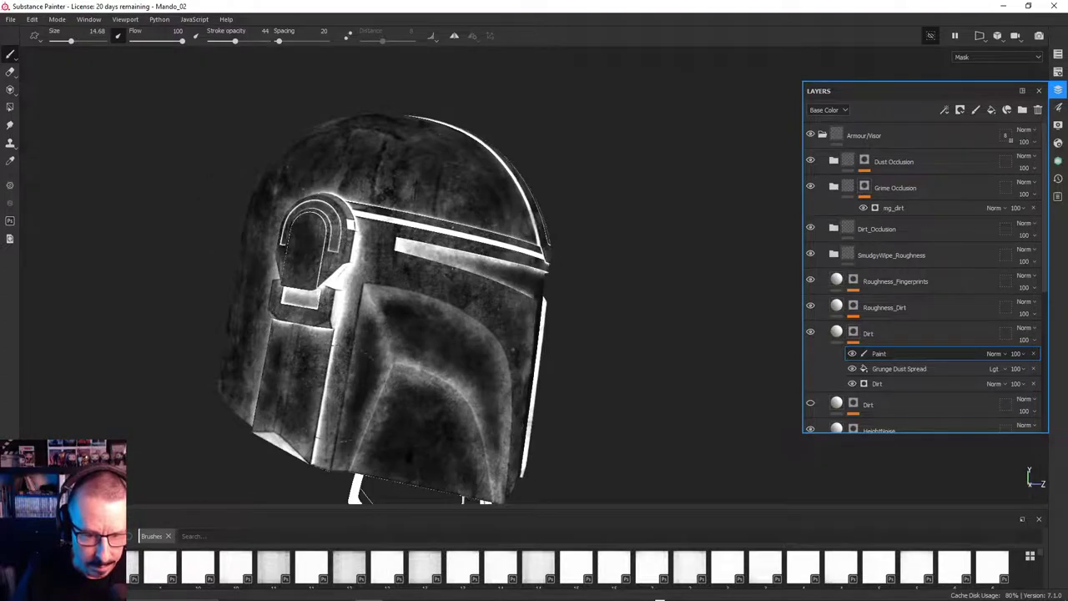
mouse_move(334, 386)
left_mouse_down()
mouse_move(367, 317)
mouse_move(542, 310)
mouse_move(232, 208)
left_mouse_up()
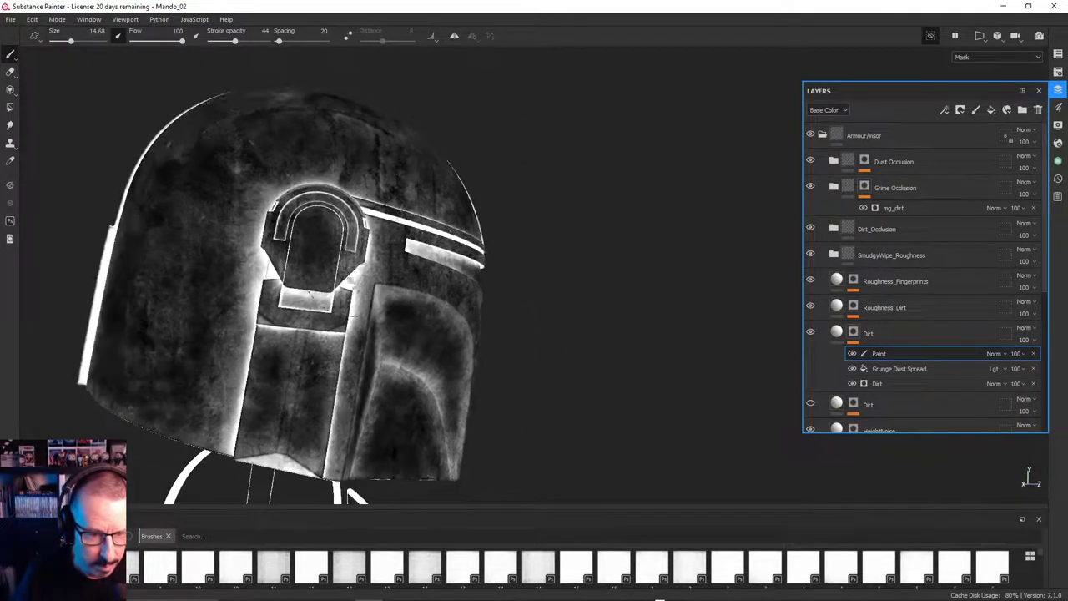
mouse_move(315, 250)
left_mouse_down("alt")
mouse_move(201, 261)
mouse_move(281, 233)
mouse_move(457, 302)
mouse_move(3, 266)
left_mouse_up("alt")
left_click_drag(471, 305, 392, 283, "alt")
left_click_drag(647, 259, 603, 262, "alt")
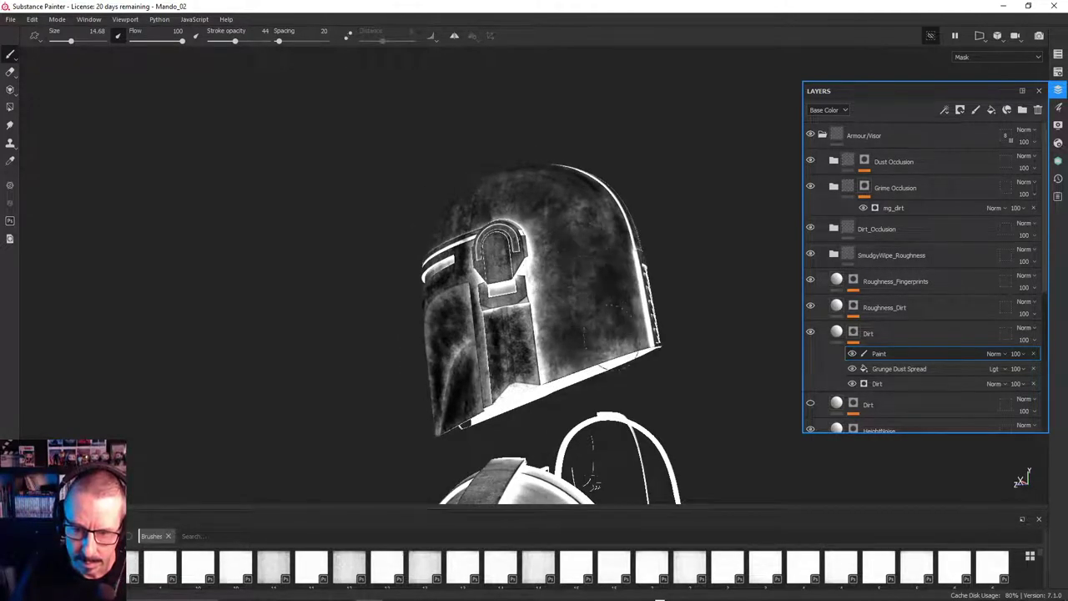
mouse_move(610, 250)
left_mouse_down("alt")
mouse_move(567, 259)
mouse_move(576, 222)
mouse_move(630, 250)
left_mouse_up("alt")
Switch from the Dirt mask to the full material and check the helmet's reflections from several angles under rotated lighting
left_click(839, 333)
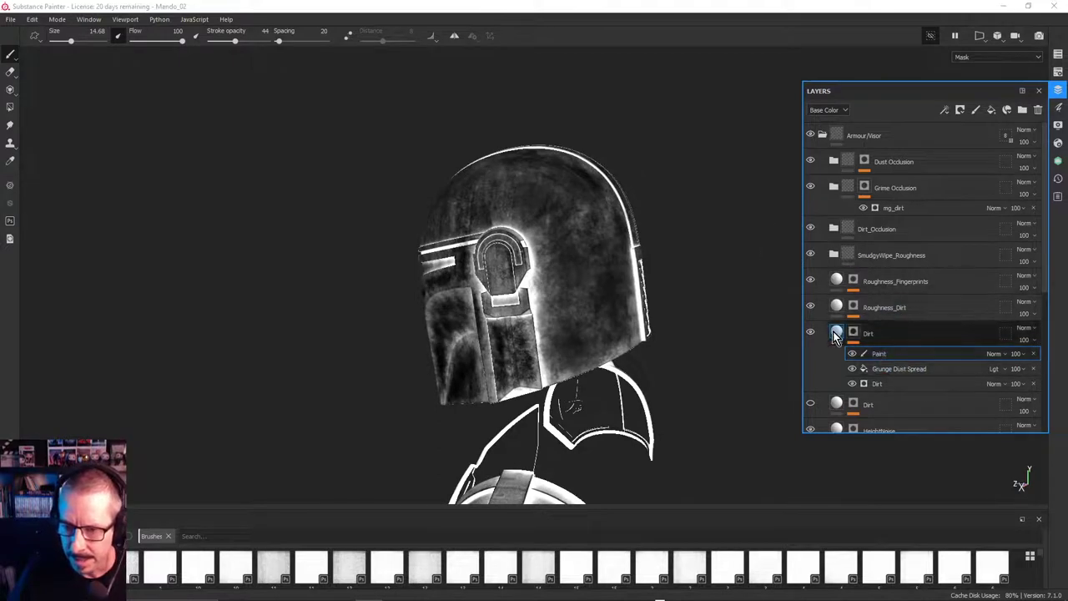
left_click_drag(574, 253, 511, 265, "alt")
right_click_drag(510, 265, 794, 297, "alt")
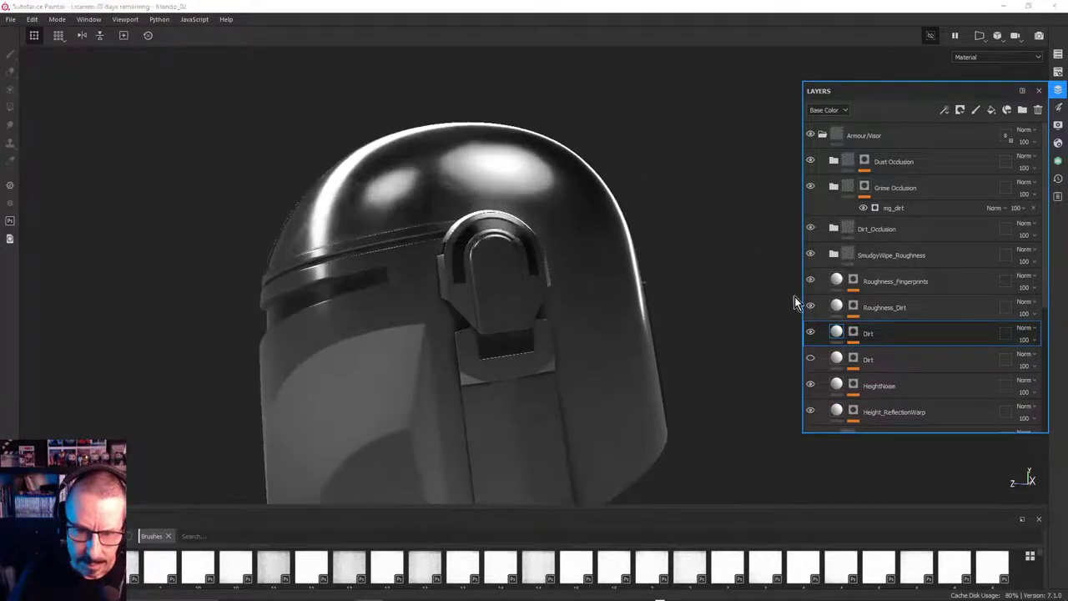
left_click_drag(668, 286, 576, 277, "alt")
left_click_drag(427, 251, 603, 257, "alt")
left_click_drag(529, 267, 776, 330, "alt")
right_click_drag(775, 330, 485, 309, "shift")
left_click_drag(485, 309, 500, 280, "alt")
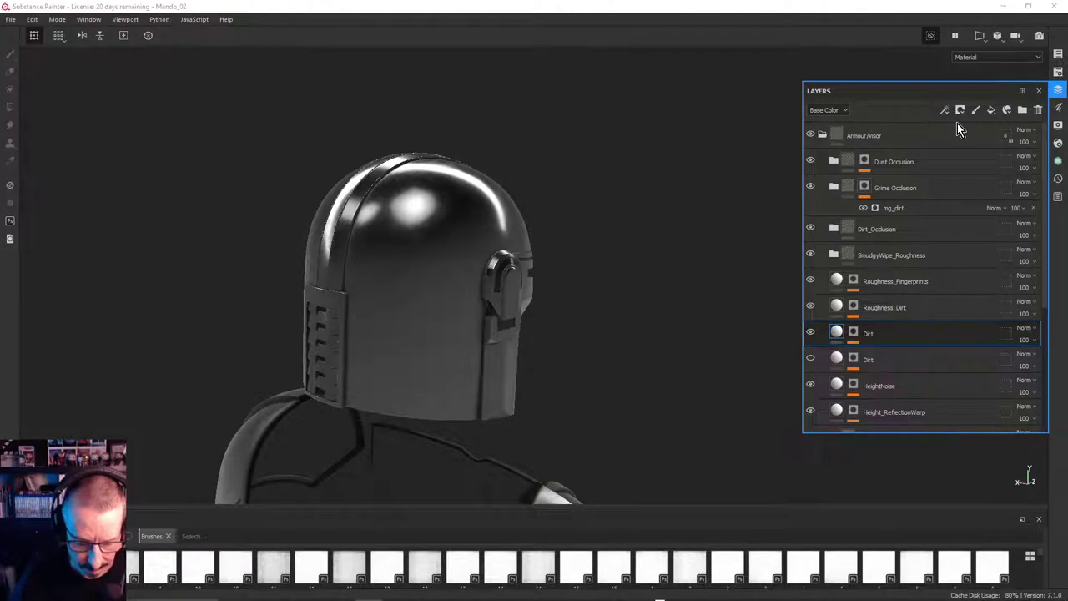
Save the project, hide the layer stack and switch to Iray rendering
key("ctrl+s")
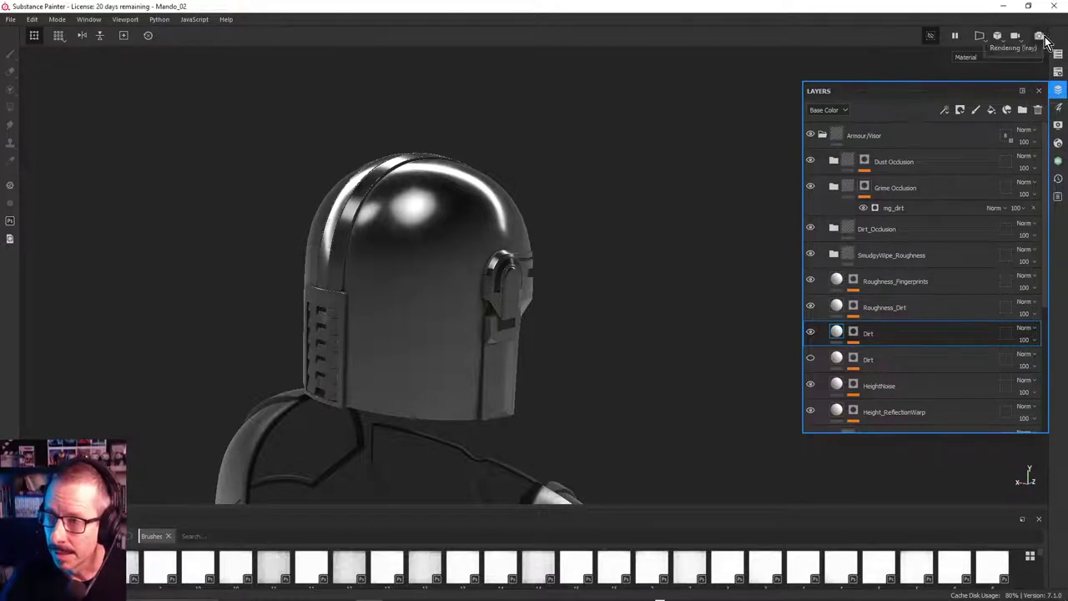
left_click(1058, 90)
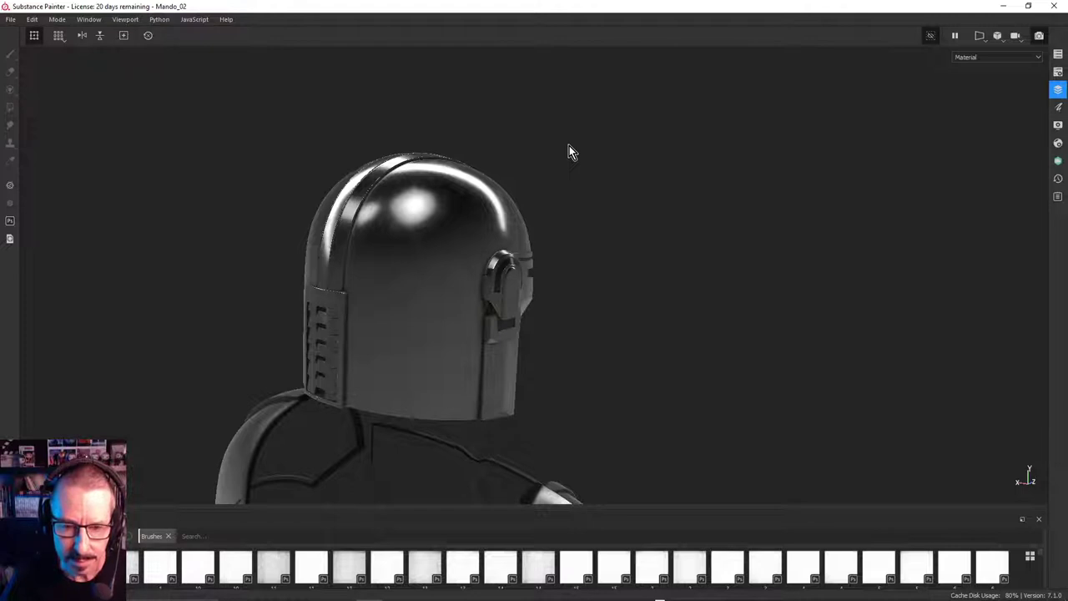
key("F10")
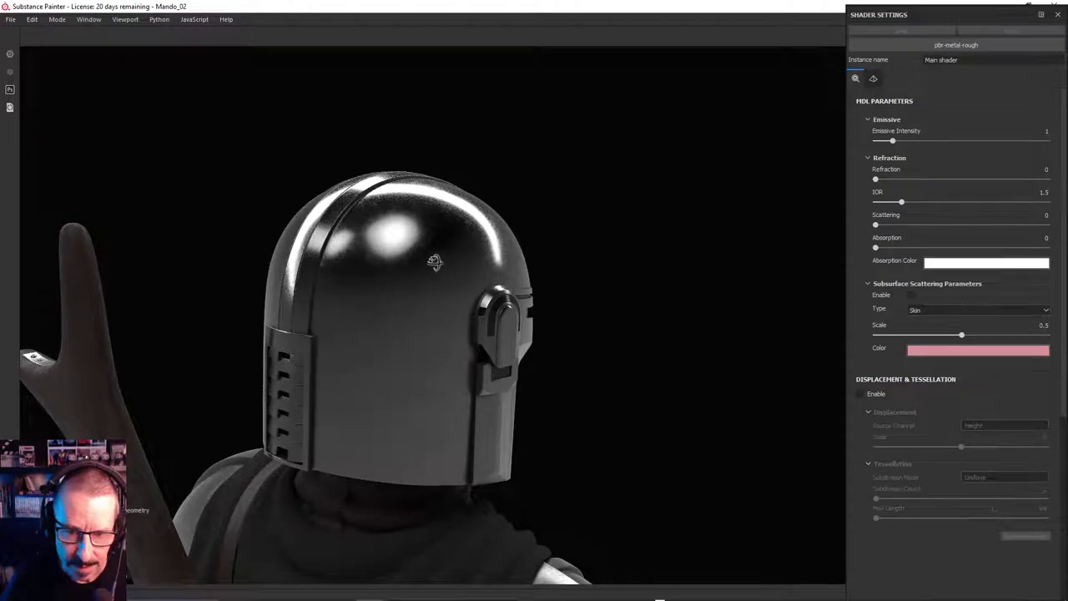
Inspect the Iray-rendered helmet's dome, side and front faceplate up close for broken-up reflections
left_click_drag(457, 234, 131, 215, "alt")
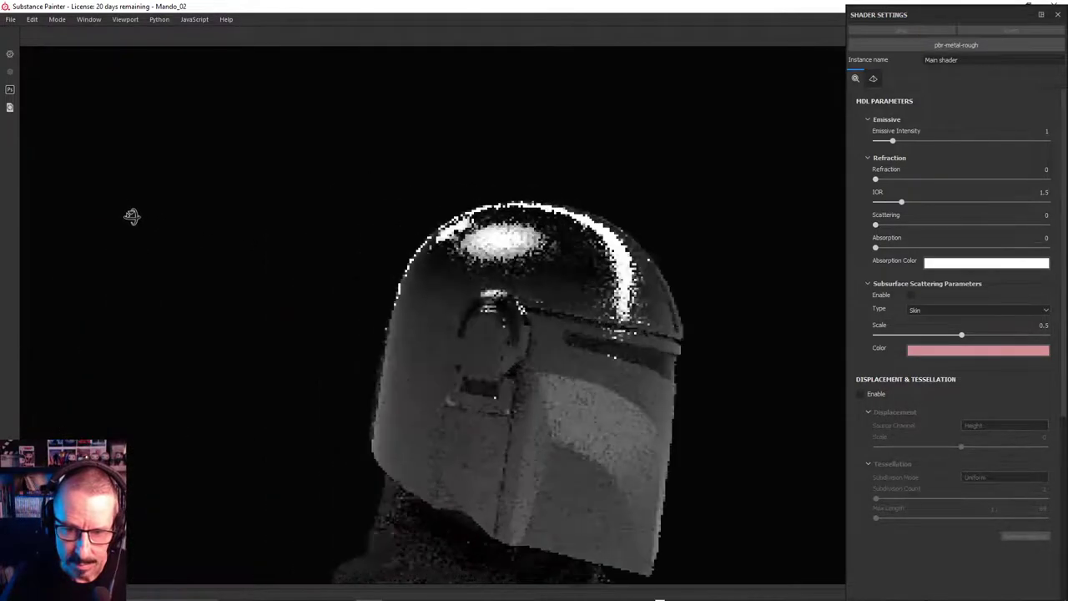
middle_click_drag(515, 311, 441, 282, "alt")
right_click_drag(552, 242, 776, 215, "alt")
left_click_drag(401, 236, 413, 303, "alt")
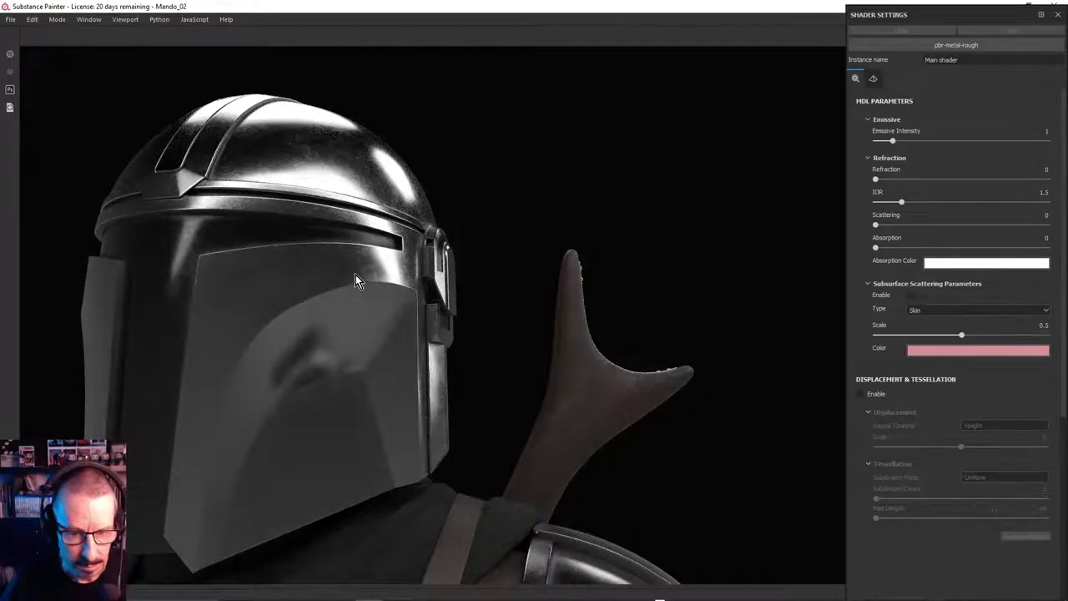
Frame a three-quarter side view of the helmet in the Iray render and close the renderer settings
left_click_drag(356, 274, 236, 276, "alt")
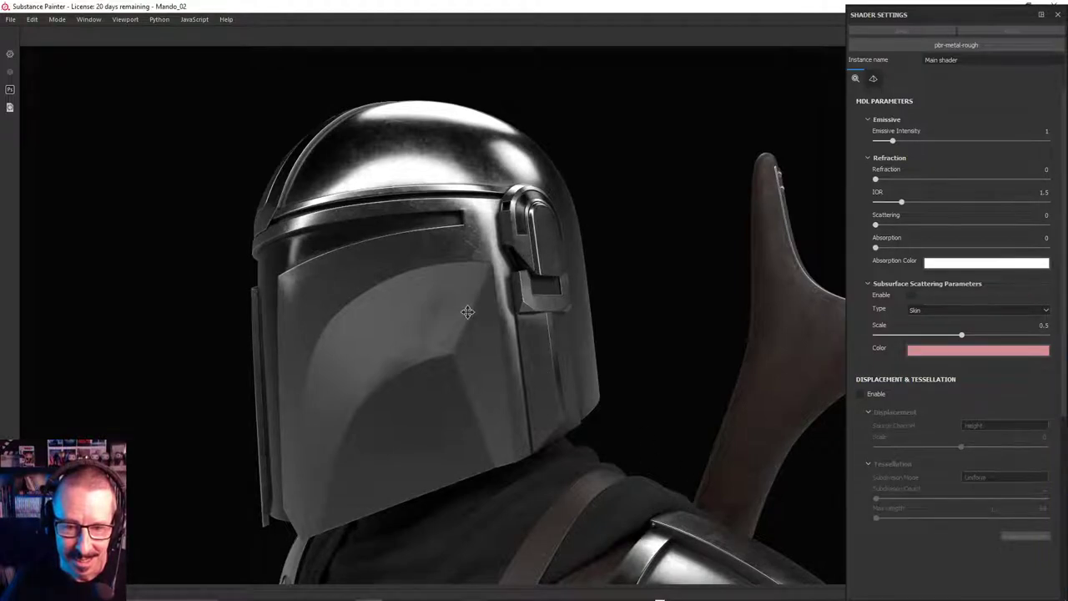
middle_click_drag(477, 310, 499, 316, "alt")
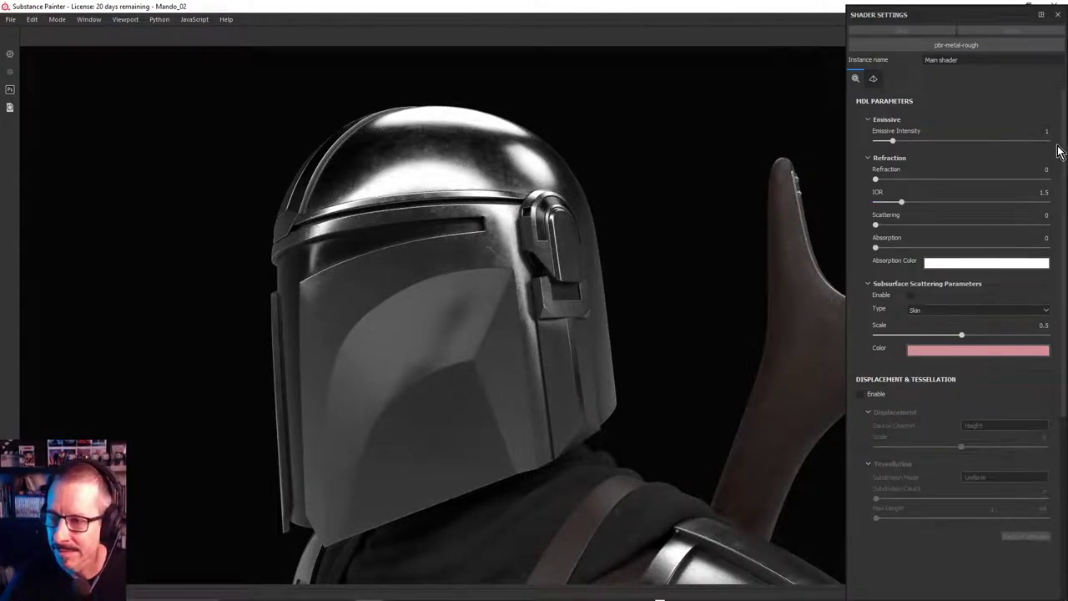
scroll(1061, 142, "down", 2)
scroll(1054, 127, "up", 2)
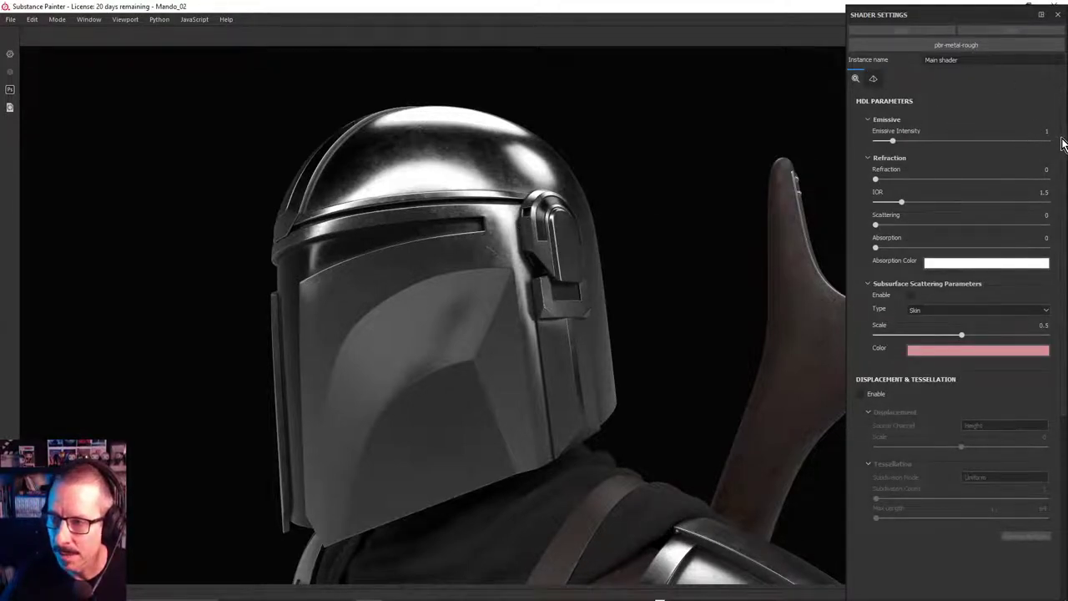
left_click_drag(1062, 150, 1022, 33)
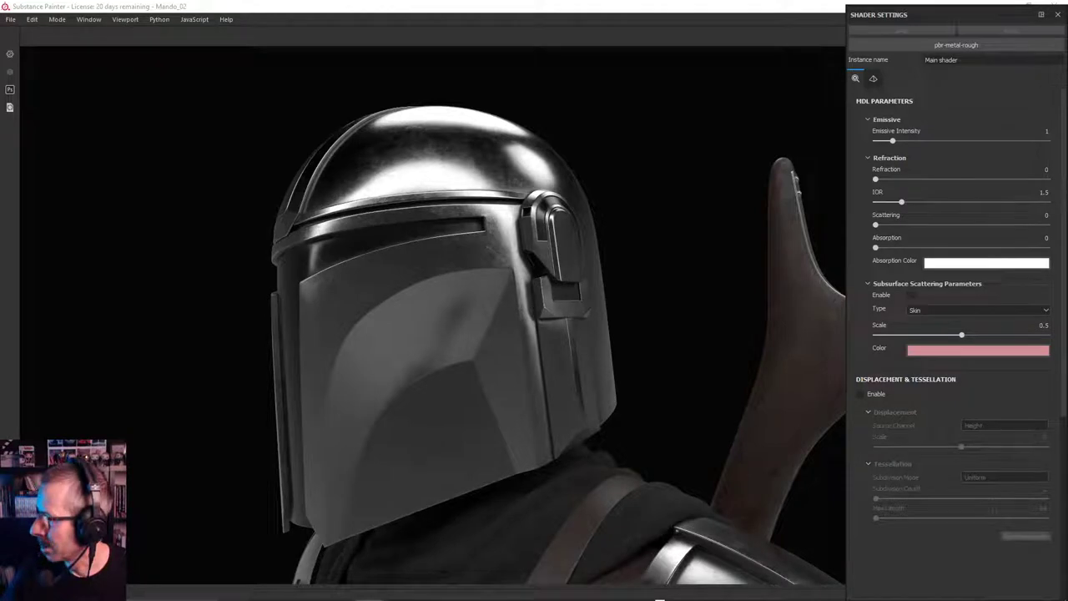
left_click_drag(1067, 334, 910, 182)
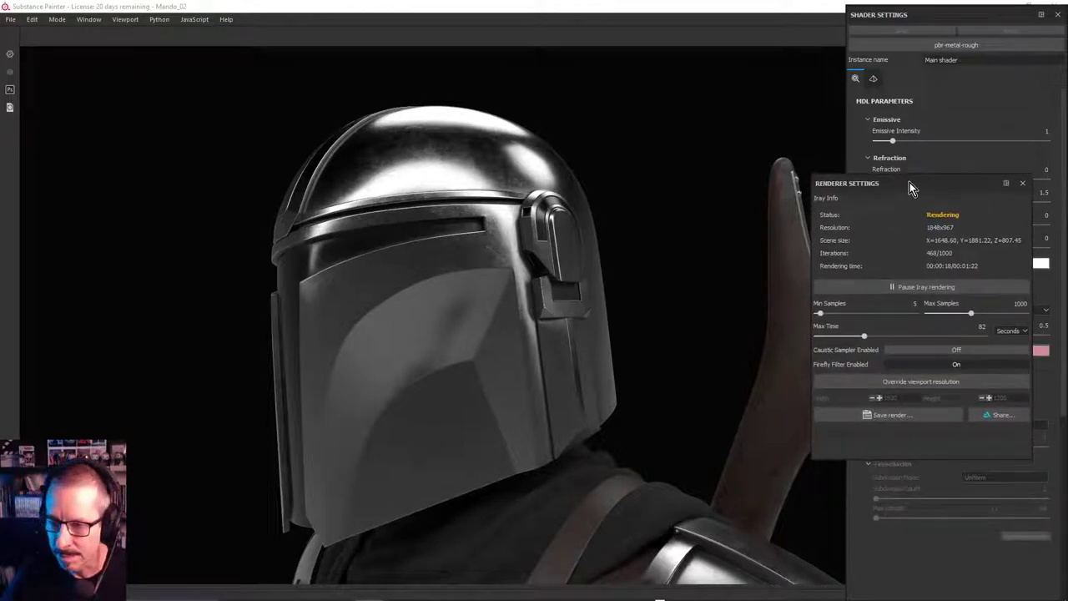
left_click(1024, 181)
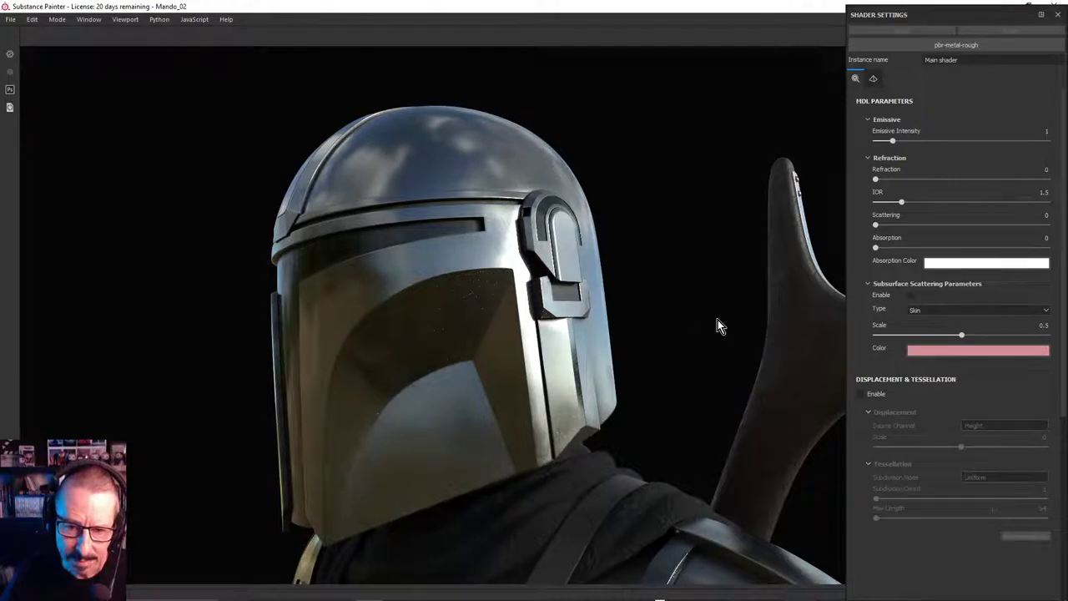
Check the rendered helmet's reflections from the front and side while rotating the environment lighting
left_click_drag(400, 284, 531, 205, "alt")
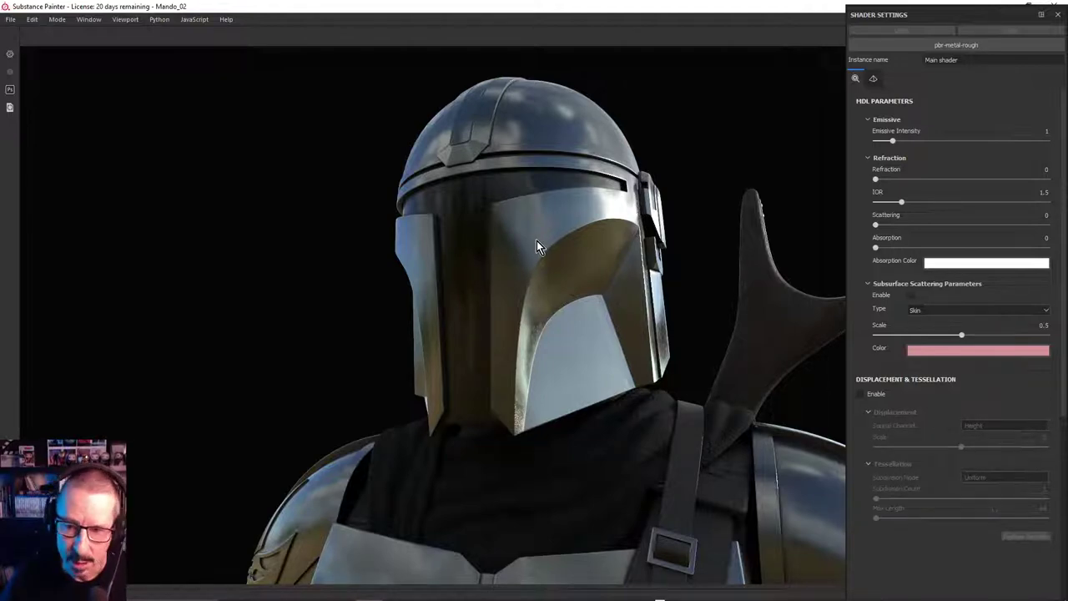
right_click_drag(546, 229, 597, 206, "shift")
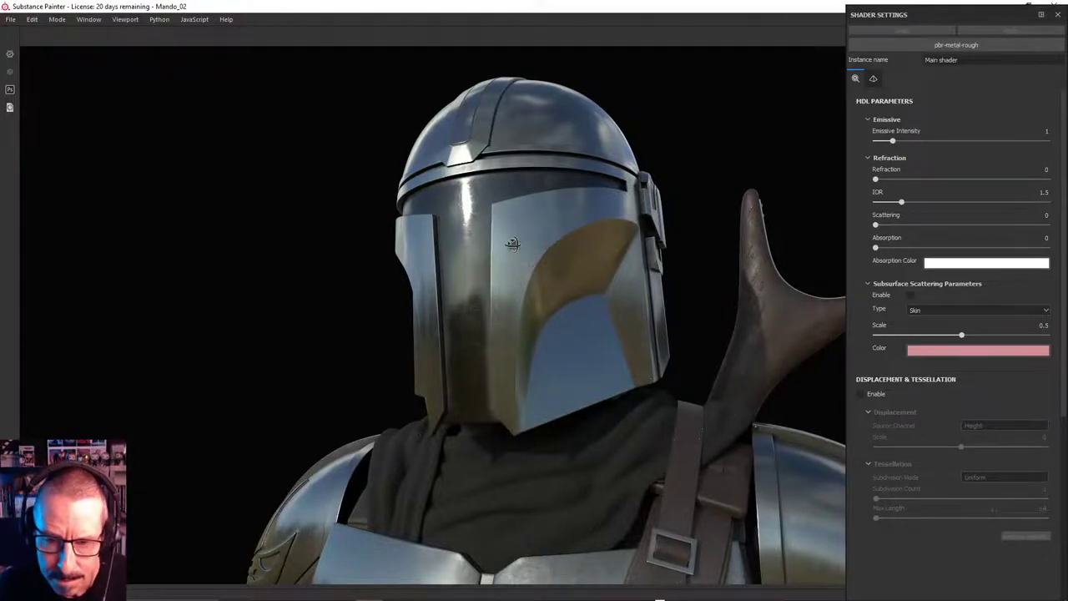
left_click_drag(511, 244, 448, 294, "alt")
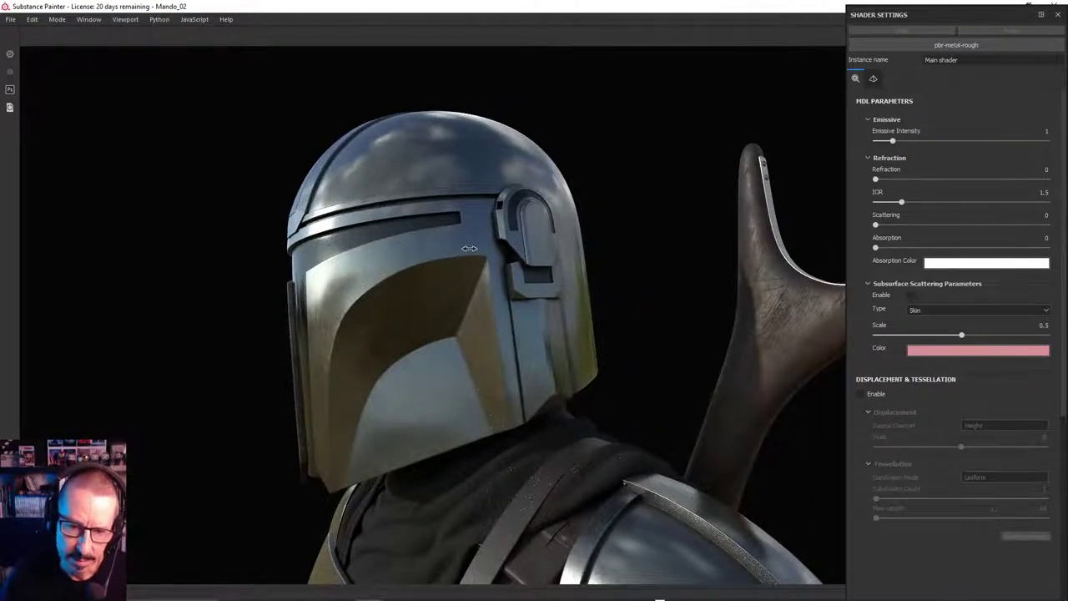
right_click_drag(470, 247, 482, 248, "shift")
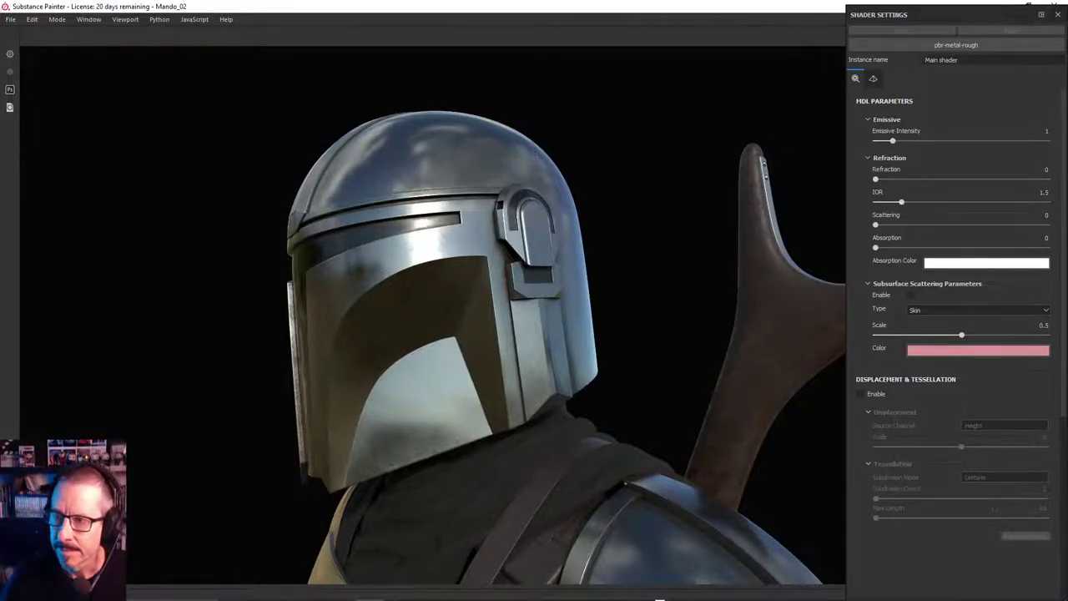
Close the shader settings and switch from Iray rendering back to painting mode
left_click(1058, 14)
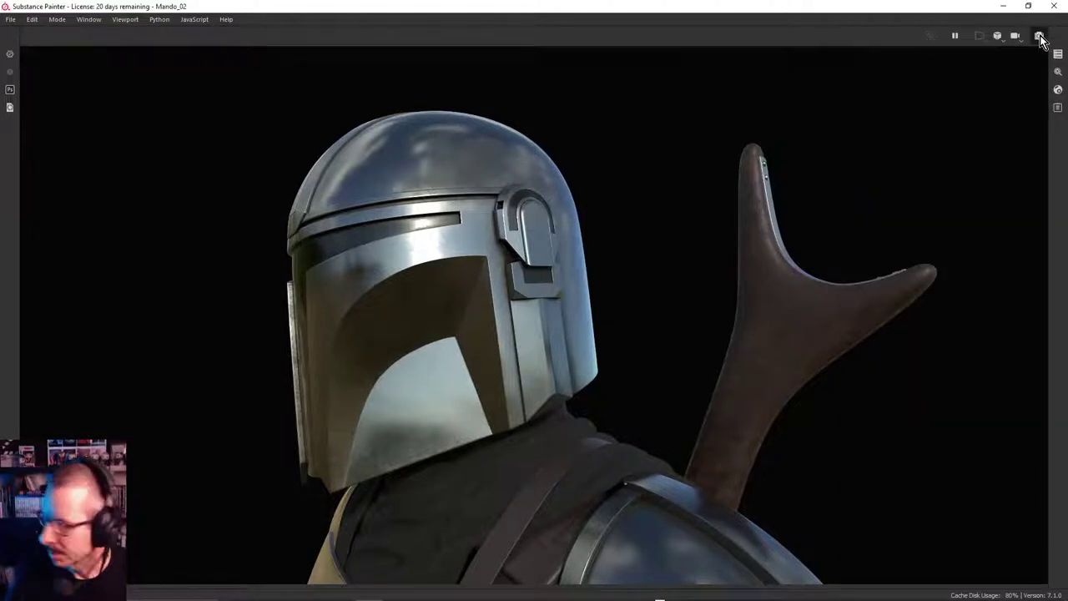
left_click(1039, 36)
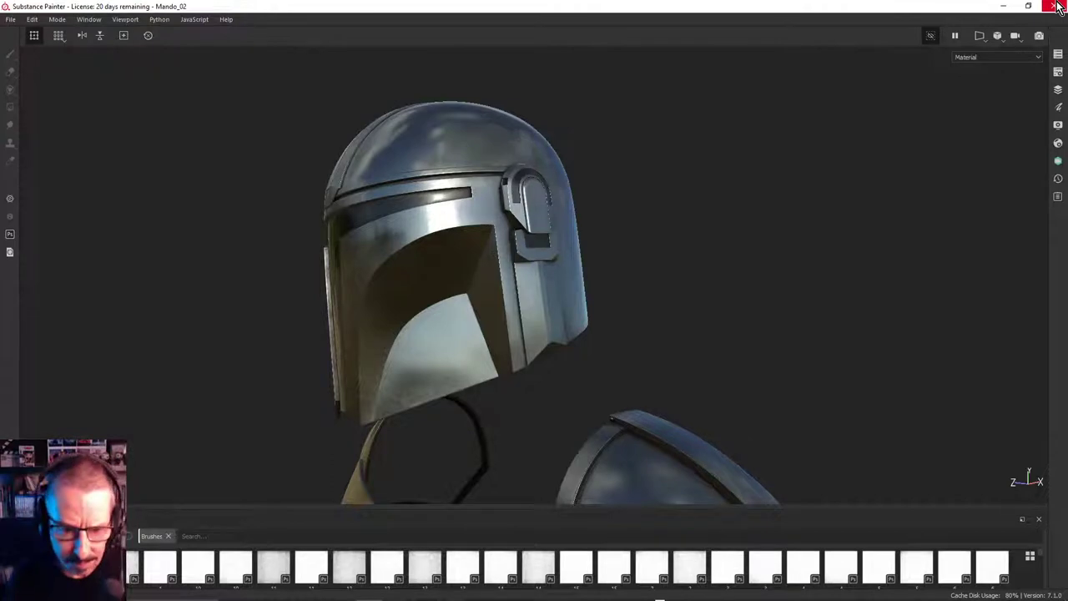
Examine the metal surface of the helmet, chest plate and engraved shoulder pauldron under different environment lighting angles
left_click_drag(421, 178, 585, 197, "alt")
mouse_move(586, 197)
right_mouse_down("shift")
mouse_move(632, 187)
mouse_move(614, 182)
right_mouse_up("shift")
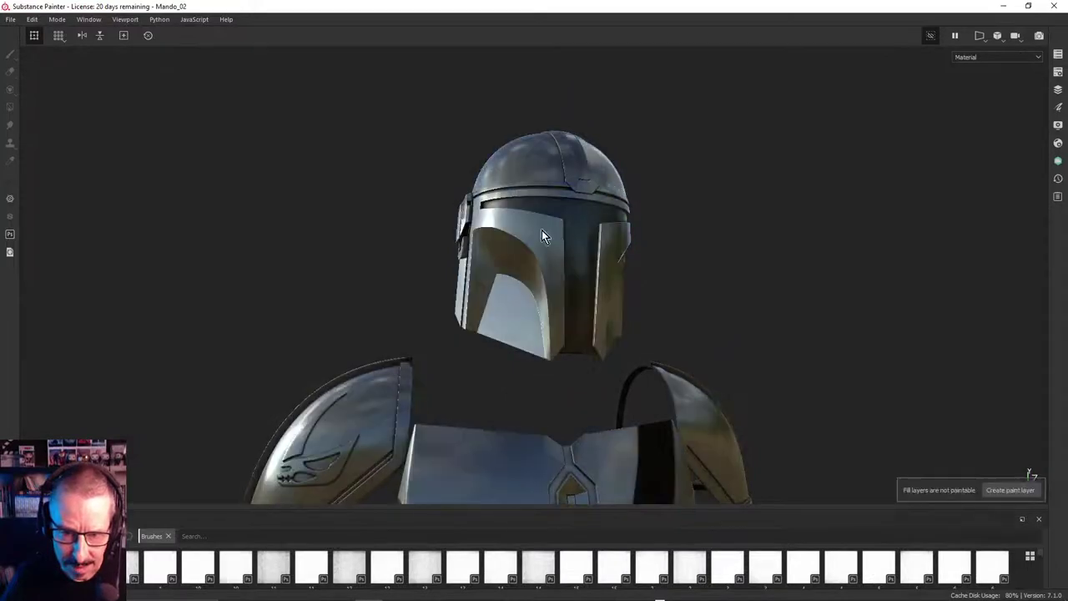
left_click_drag(637, 247, 243, 363, "alt")
right_click_drag(351, 338, 631, 304, "shift")
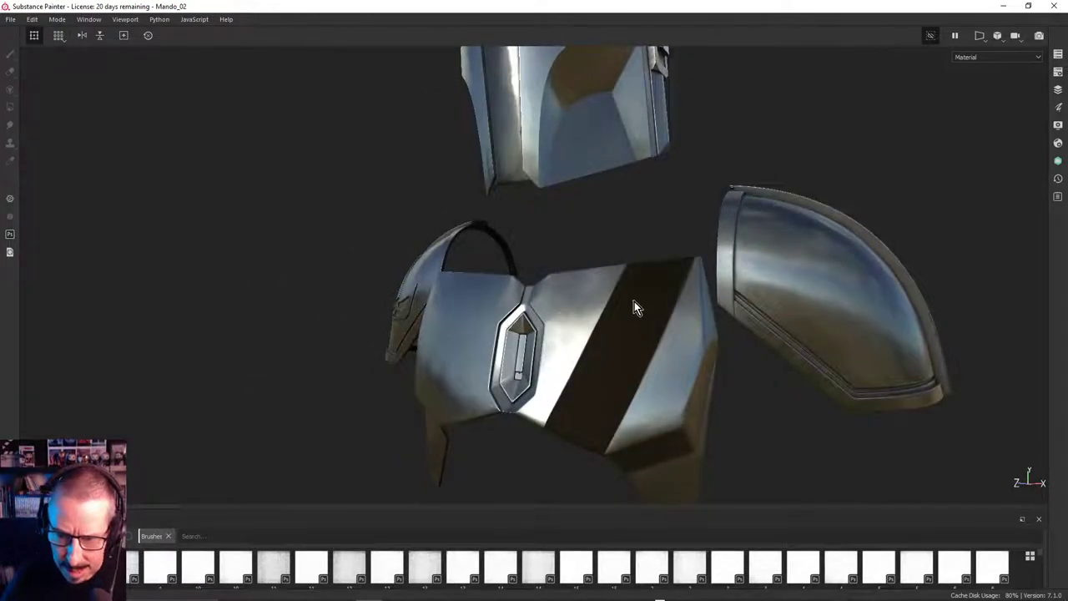
middle_click_drag(764, 292, 614, 276, "alt")
left_click_drag(613, 276, 406, 293, "alt")
scroll(459, 302, "up", 5)
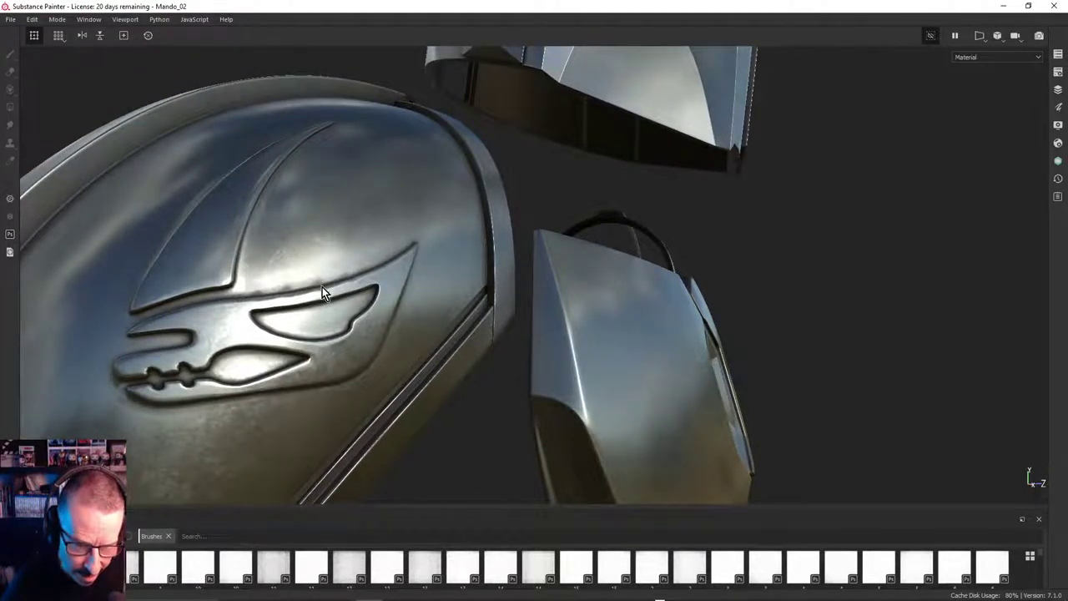
scroll(306, 298, "up", 2)
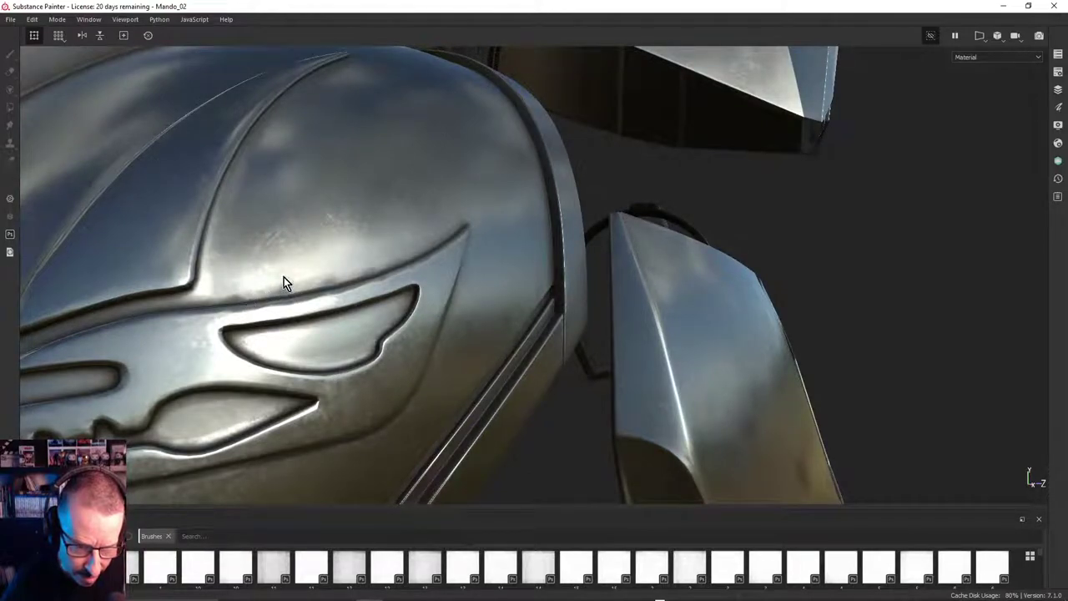
left_click_drag(284, 283, 380, 298, "alt")
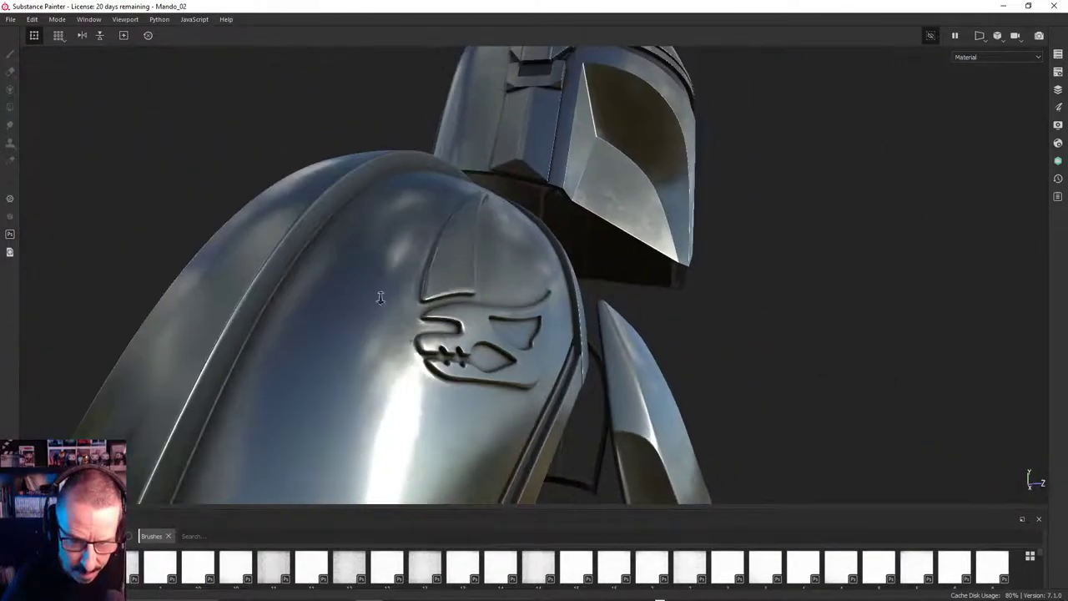
right_click_drag(381, 298, 334, 292, "alt")
left_click_drag(334, 292, 227, 329, "alt")
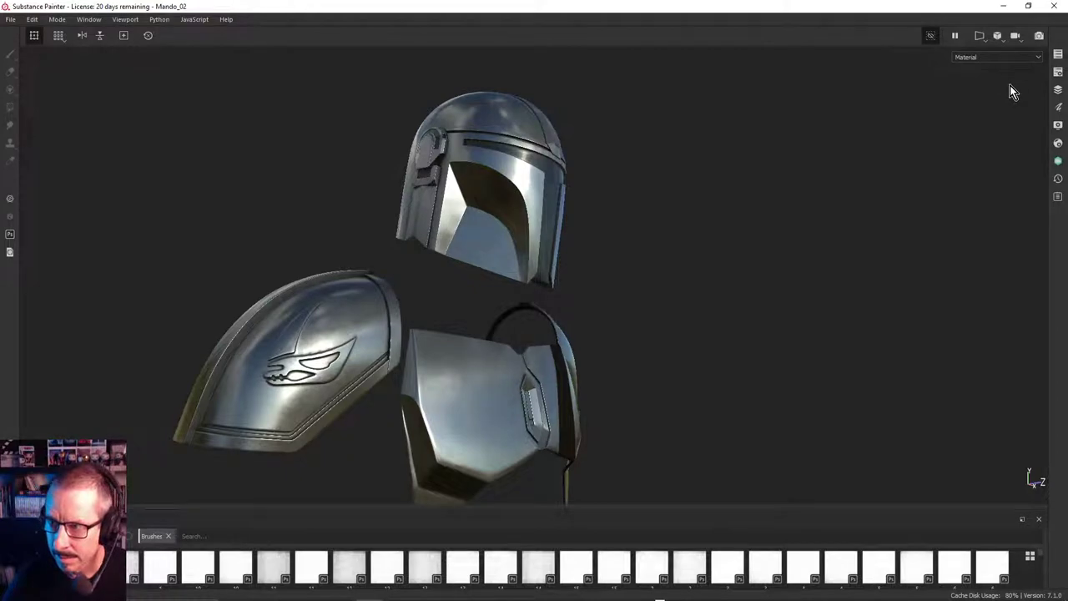
left_click_drag(518, 288, 441, 298, "alt")
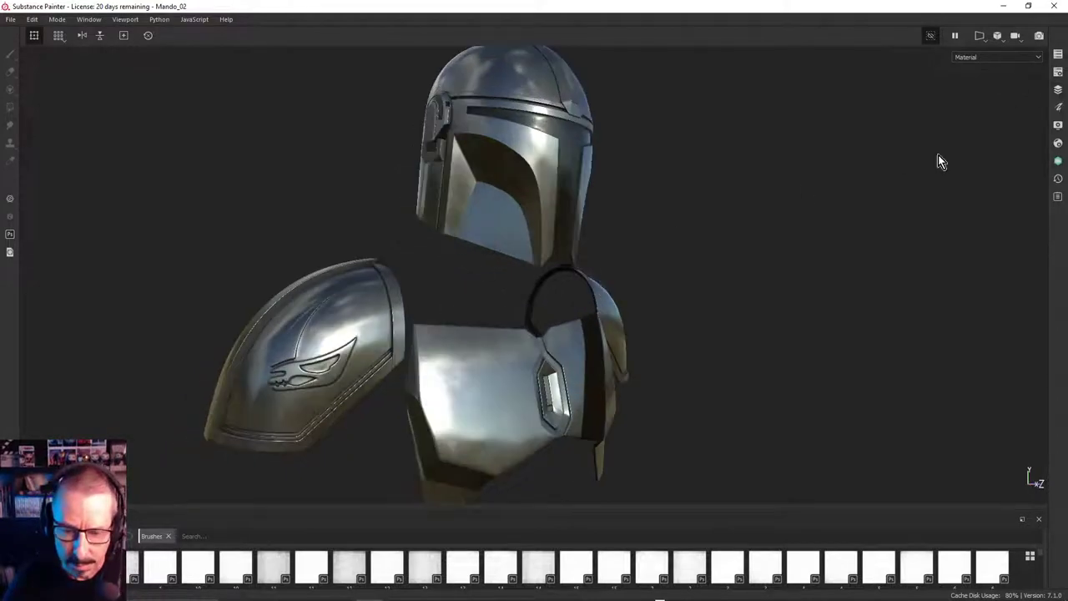
Open the layer stack and show the hidden Dirt layer above HeightNoise, checking its effect on the helmet
left_click(1059, 89)
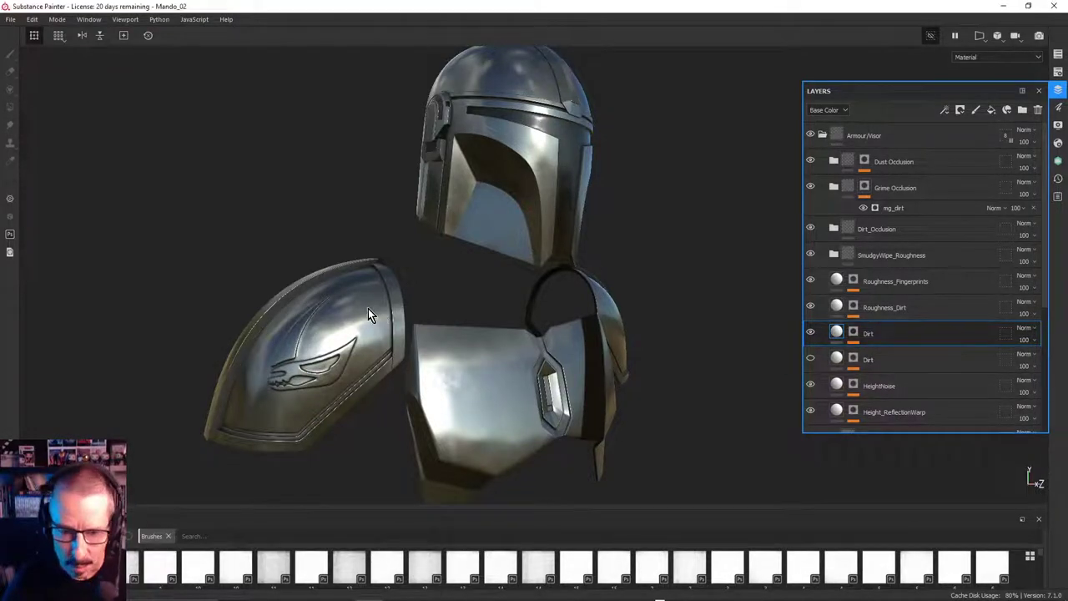
right_click_drag(368, 309, 808, 307, "alt")
middle_click_drag(699, 319, 492, 244, "alt")
left_click_drag(492, 243, 410, 305, "alt")
left_click(810, 358)
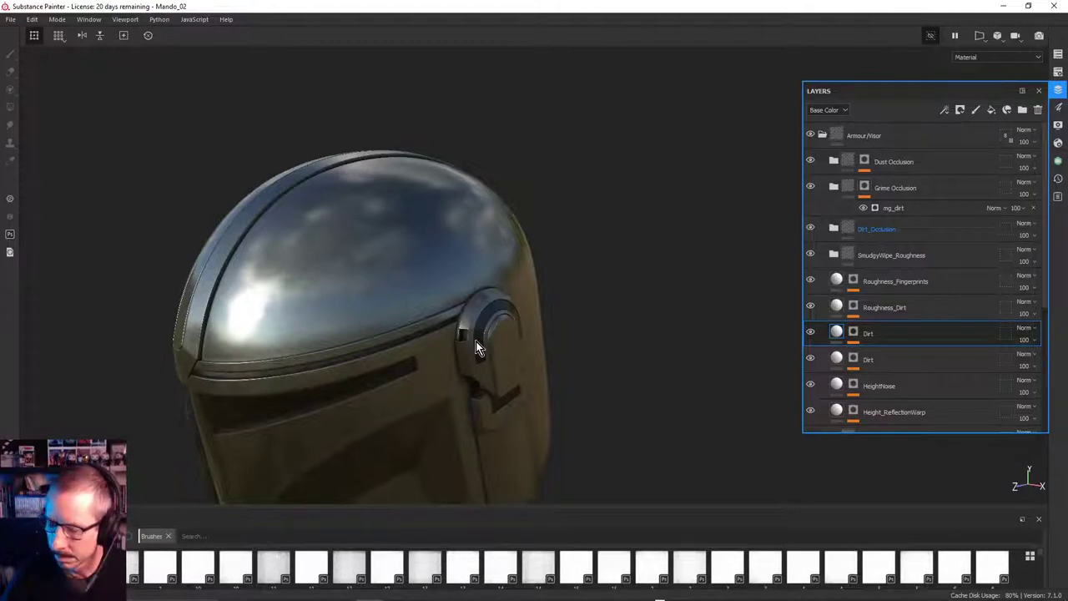
right_click_drag(288, 318, 822, 314, "alt")
left_click_drag(409, 269, 391, 250, "alt")
right_click_drag(576, 288, 448, 300, "alt")
left_click_drag(448, 305, 492, 379, "alt")
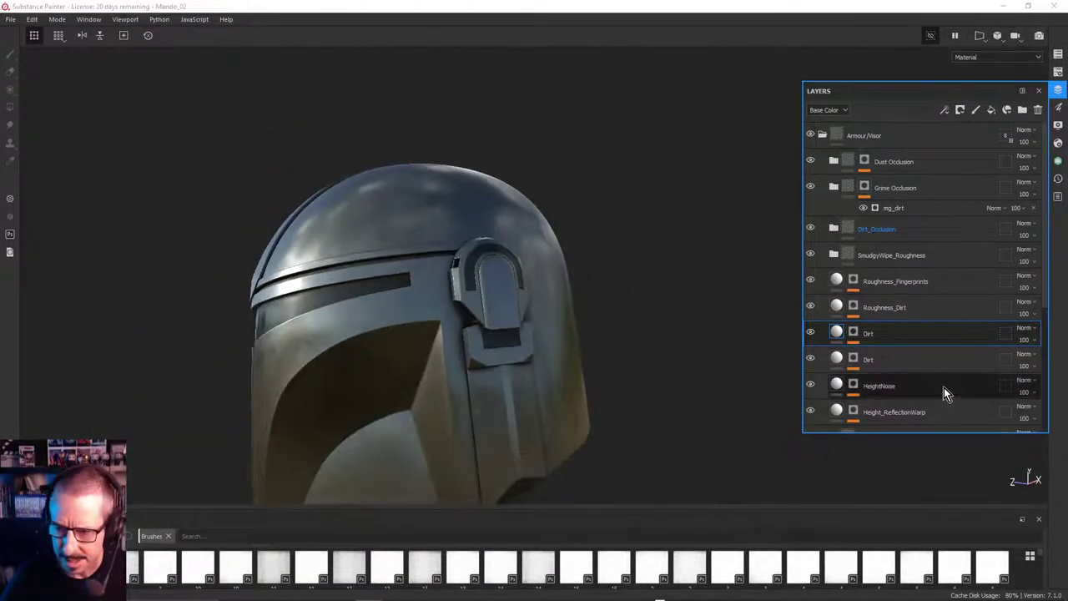
Display the mask of the Dirt layer above HeightNoise and inspect its grunge pattern on the helmet and shoulders
left_click(855, 359, "alt")
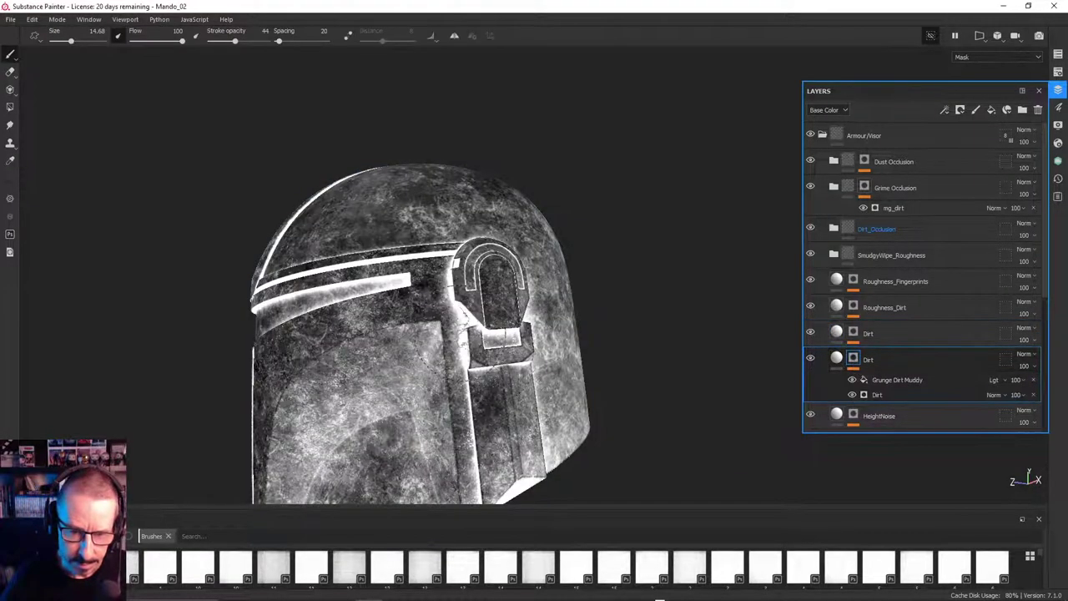
left_click_drag(584, 334, 366, 310, "alt")
right_click_drag(507, 313, 468, 324, "alt")
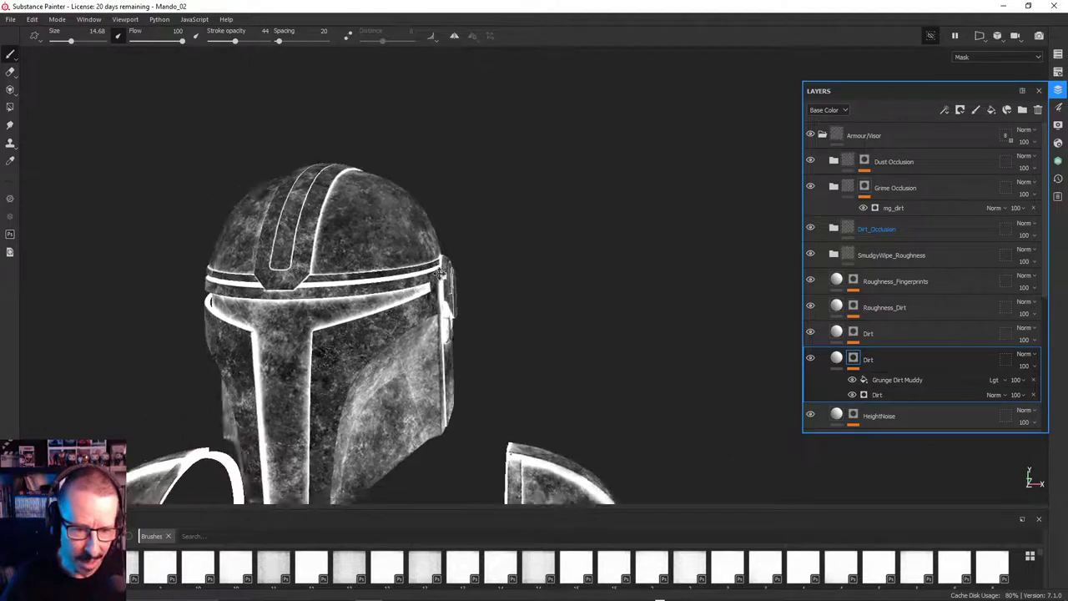
middle_click_drag(468, 324, 561, 302, "alt")
left_click_drag(561, 302, 568, 314, "alt")
middle_click_drag(567, 314, 558, 258, "alt")
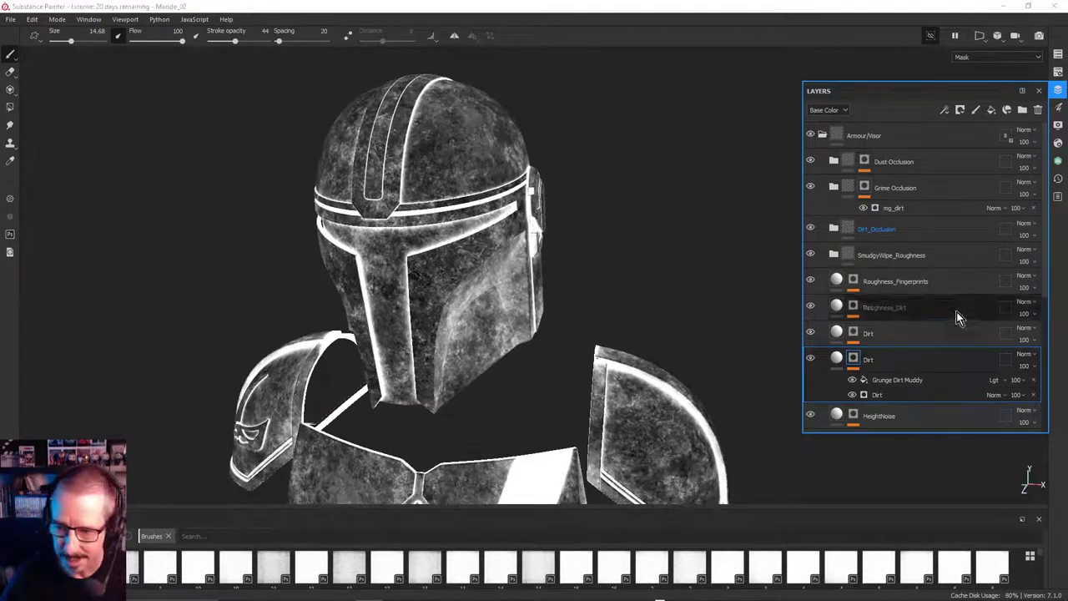
Review the fill properties of the Dirt layer above HeightNoise in the material view, and hide that layer
left_click(837, 357)
left_click_drag(512, 285, 442, 264, "alt")
right_click(442, 260)
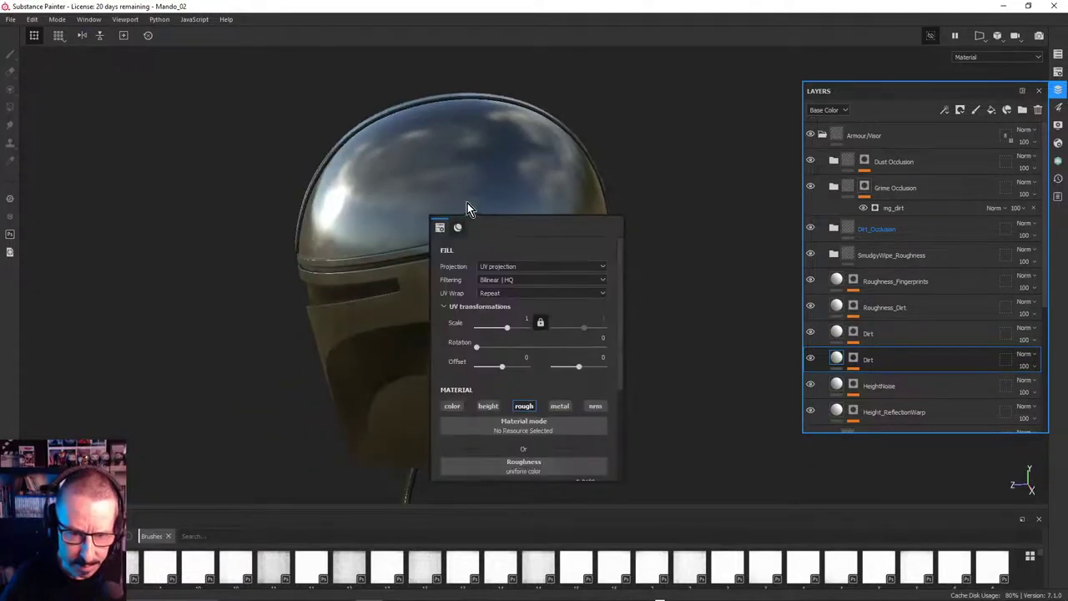
left_click(703, 118)
right_click_drag(434, 184, 487, 201, "shift")
left_click_drag(486, 202, 455, 277, "alt")
right_click(456, 278)
left_click(553, 222, "alt")
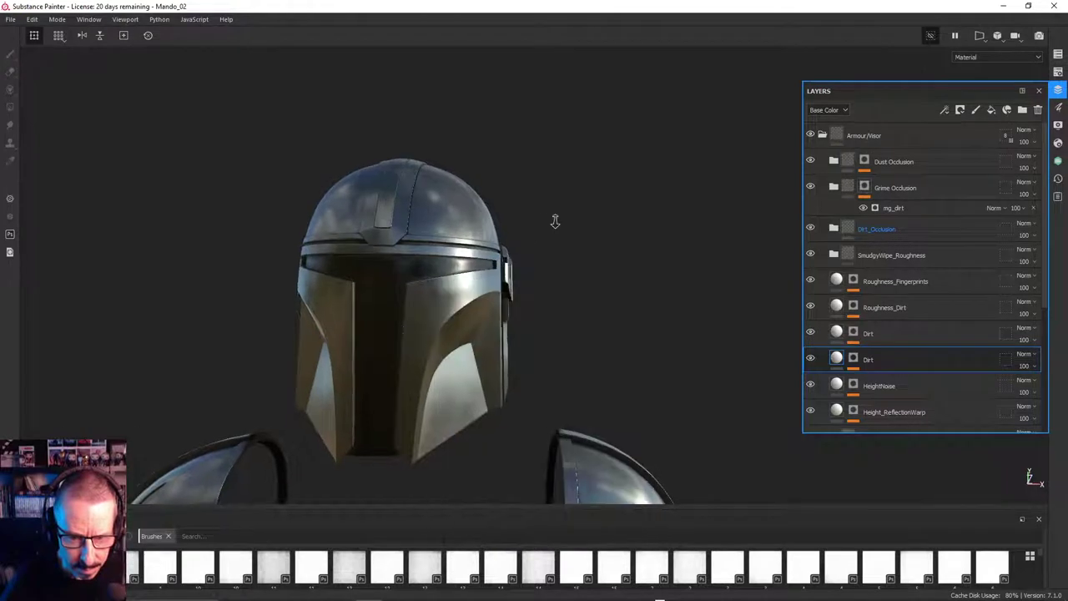
left_click(809, 360)
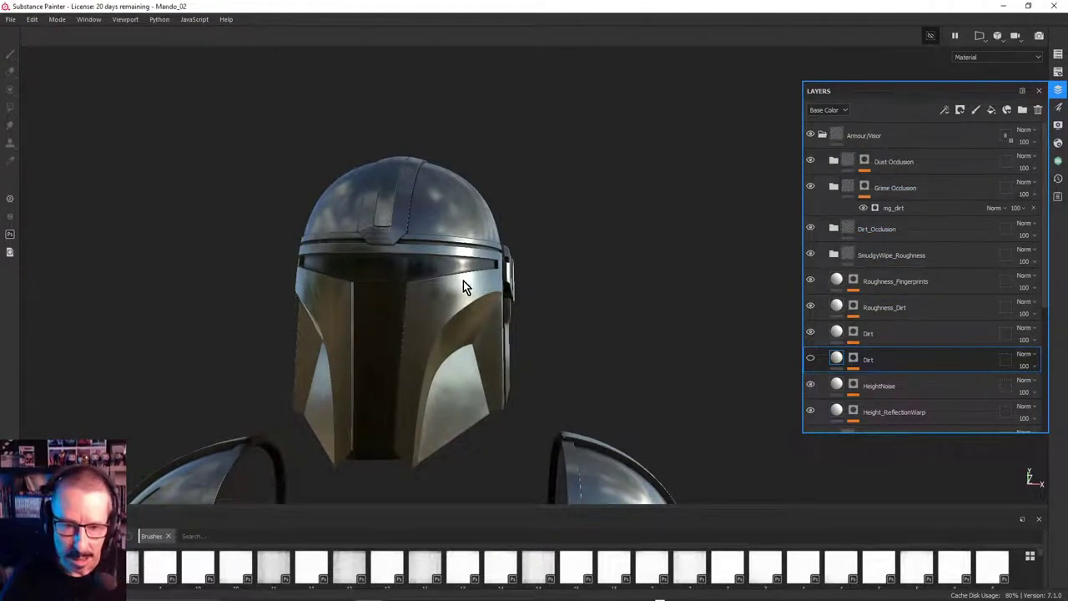
left_click_drag(465, 281, 386, 297, "alt")
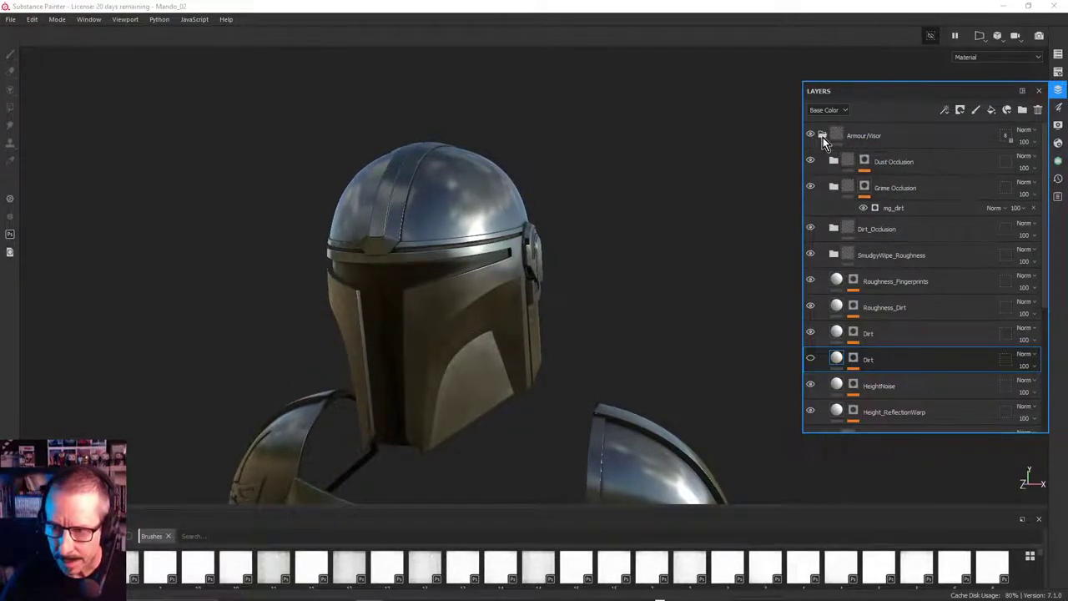
Examine the chest plate's reflections and surface smudges from several angles with the environment lighting rotated
left_click_drag(366, 296, 381, 306, "alt")
middle_click_drag(565, 339, 619, 138, "alt")
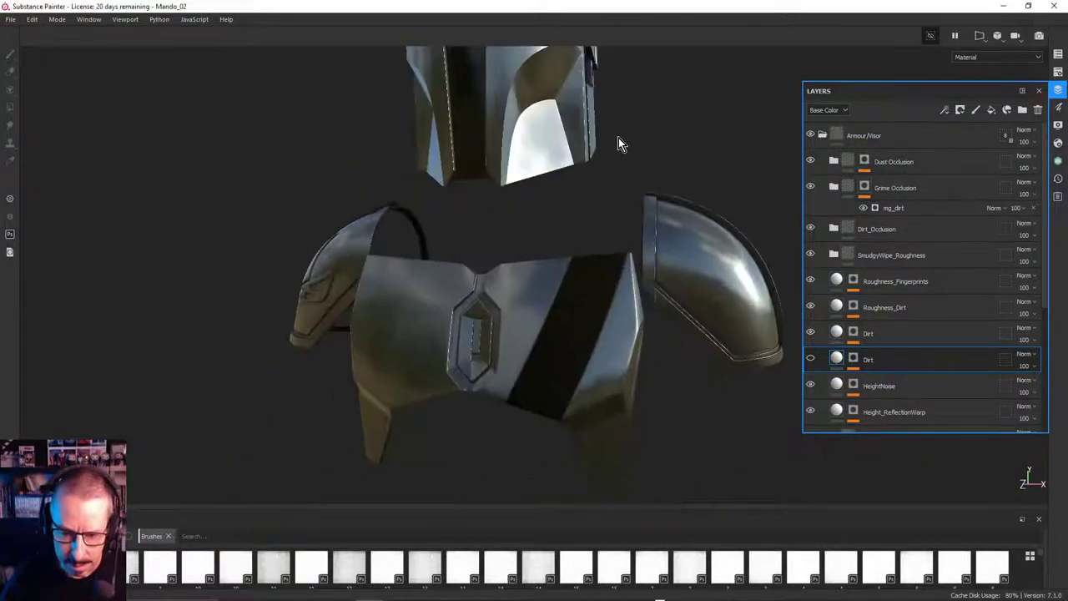
left_click_drag(568, 242, 629, 258, "alt")
left_click_drag(409, 285, 445, 291, "alt")
right_click_drag(445, 291, 534, 311, "alt")
left_click_drag(559, 283, 620, 269, "alt")
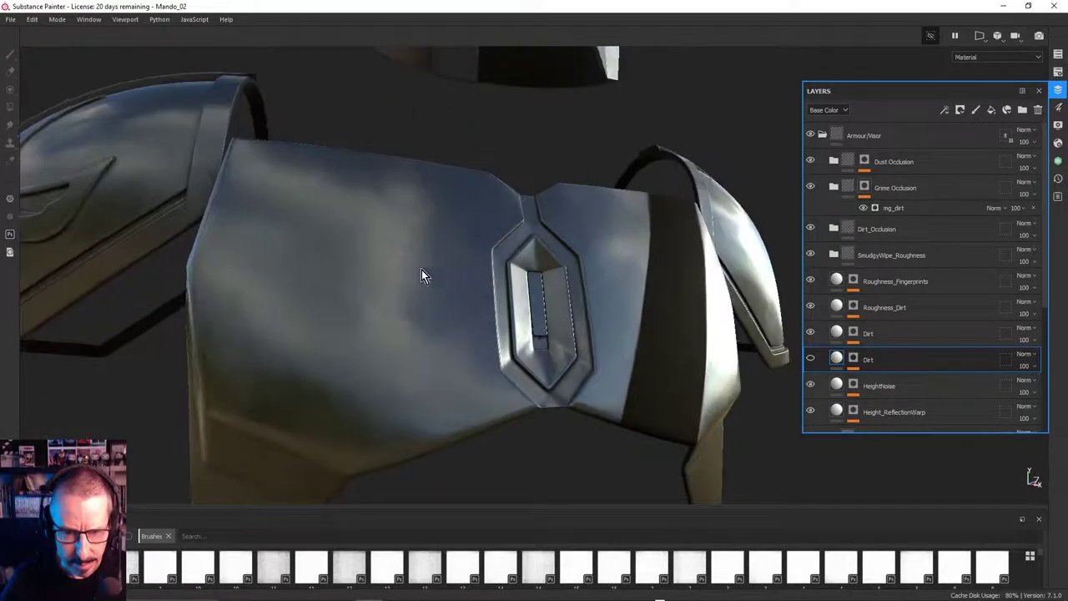
mouse_move(421, 270)
right_mouse_down("shift")
mouse_move(489, 247)
mouse_move(427, 288)
right_mouse_up("shift")
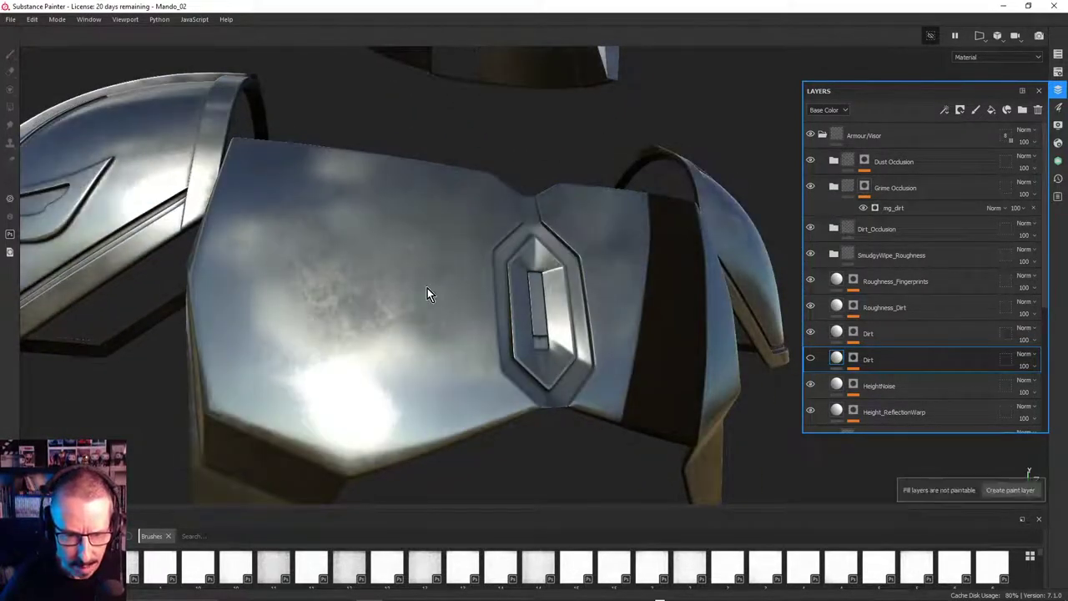
mouse_move(409, 268)
left_mouse_down("alt")
mouse_move(398, 286)
mouse_move(419, 336)
left_mouse_up("alt")
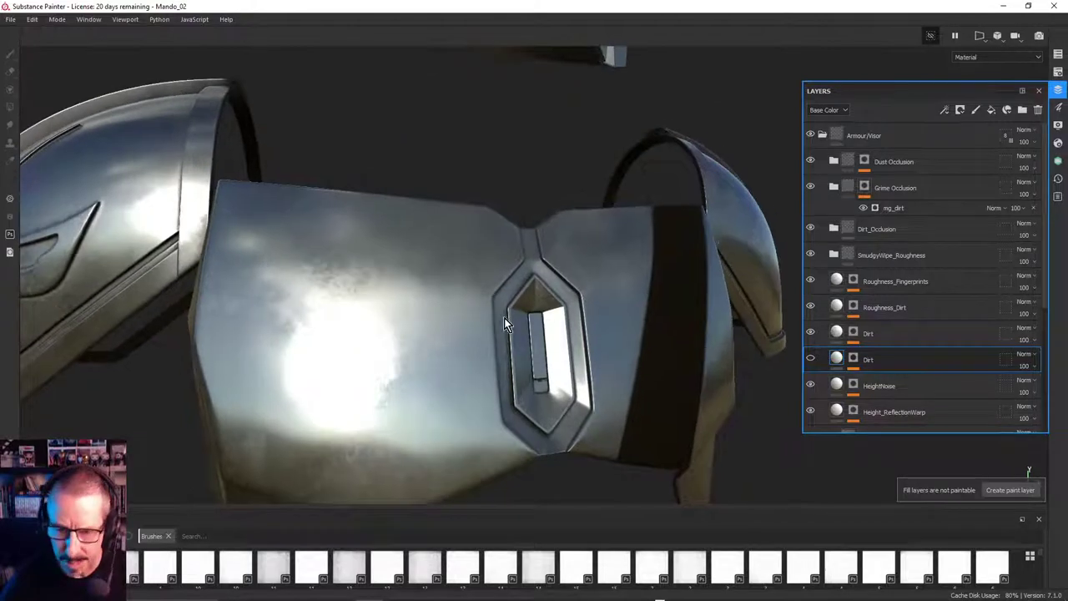
mouse_move(576, 324)
left_mouse_down("alt")
mouse_move(506, 353)
mouse_move(503, 341)
left_mouse_up("alt")
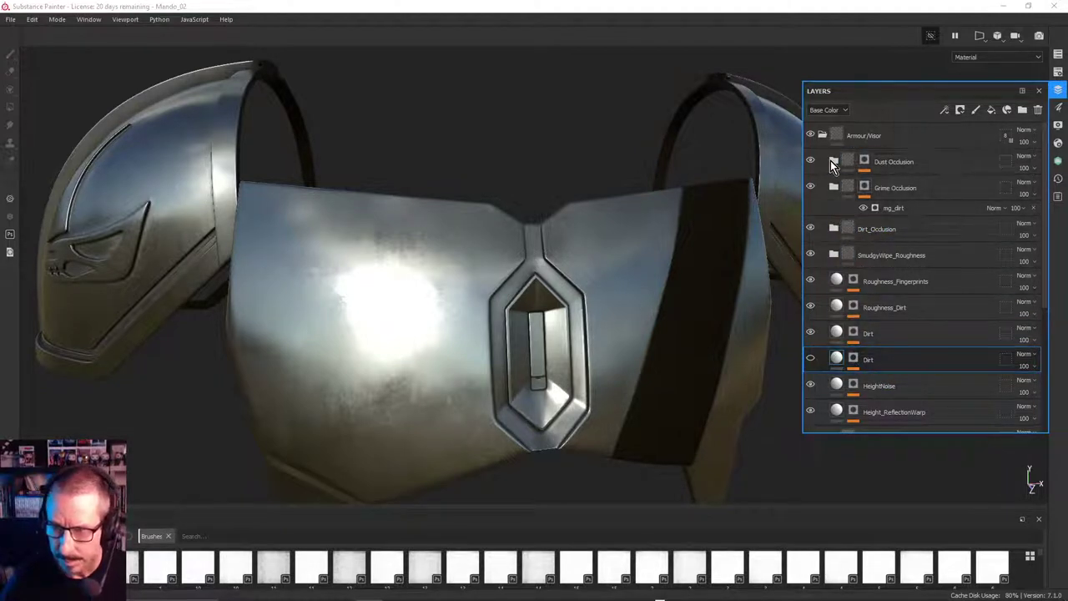
Display the masks of the Dust Occlusion and Grime Occlusion folders on the chest armour
left_click(865, 161, "alt")
mouse_move(596, 318)
left_mouse_down("alt")
mouse_move(575, 313)
mouse_move(616, 316)
left_mouse_up("alt")
left_click(866, 202, "alt")
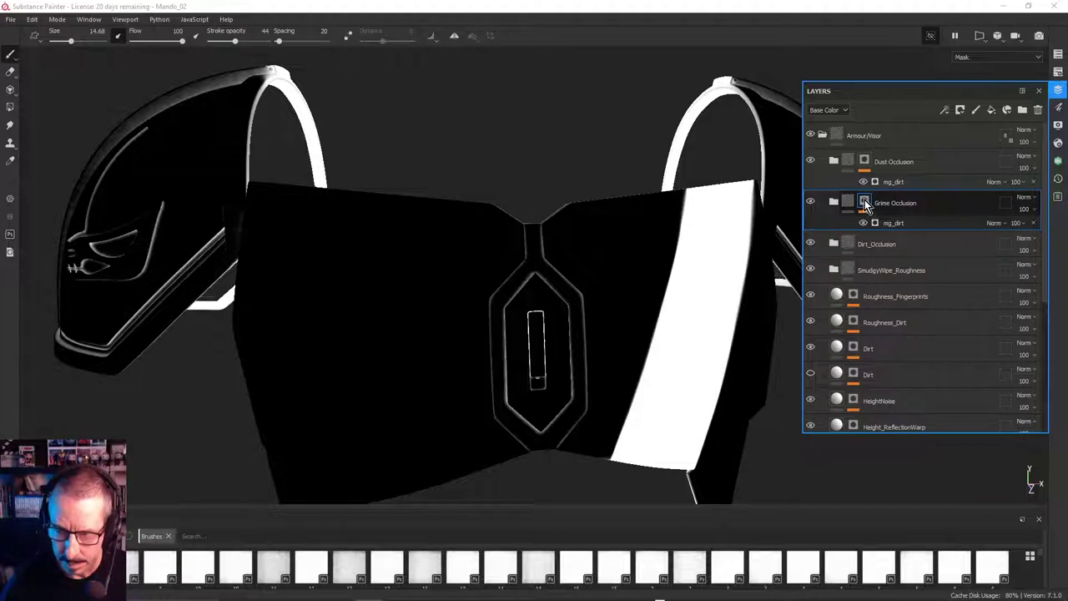
Compare the Dust Occlusion and Grime Occlusion masks, and inspect the dirt01 mask inside the Dirt_Occlusion folder on the chest and shoulders
left_click(863, 161, "ctrl")
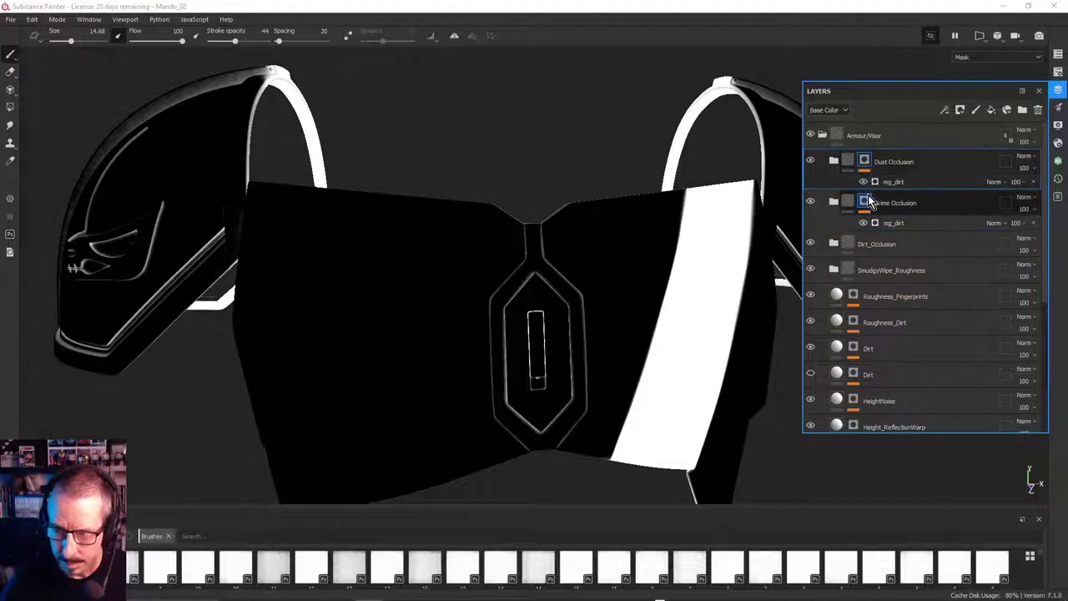
left_click(865, 201)
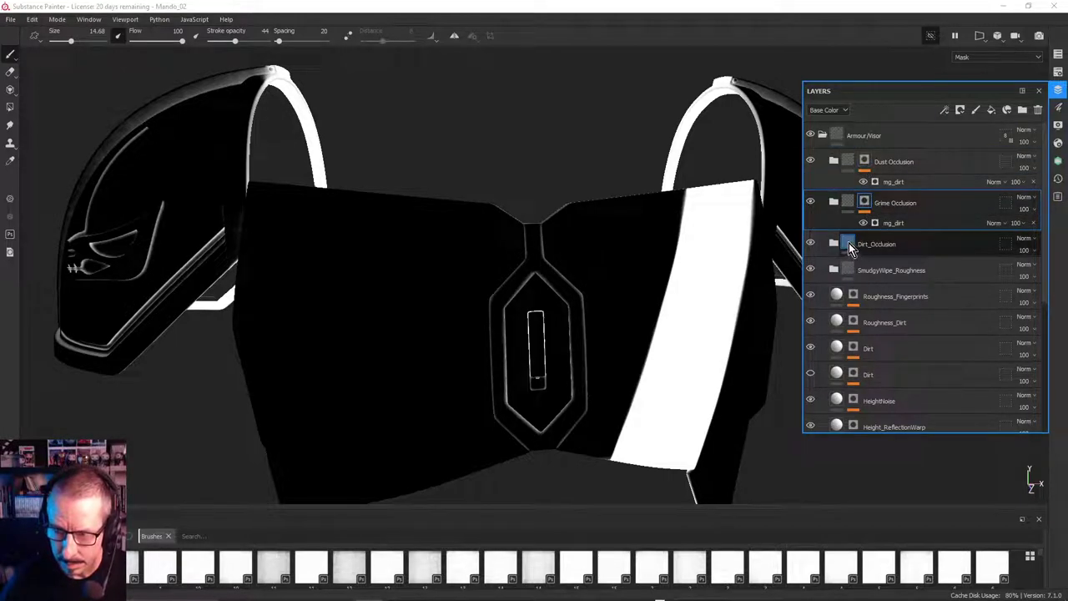
left_click(833, 243)
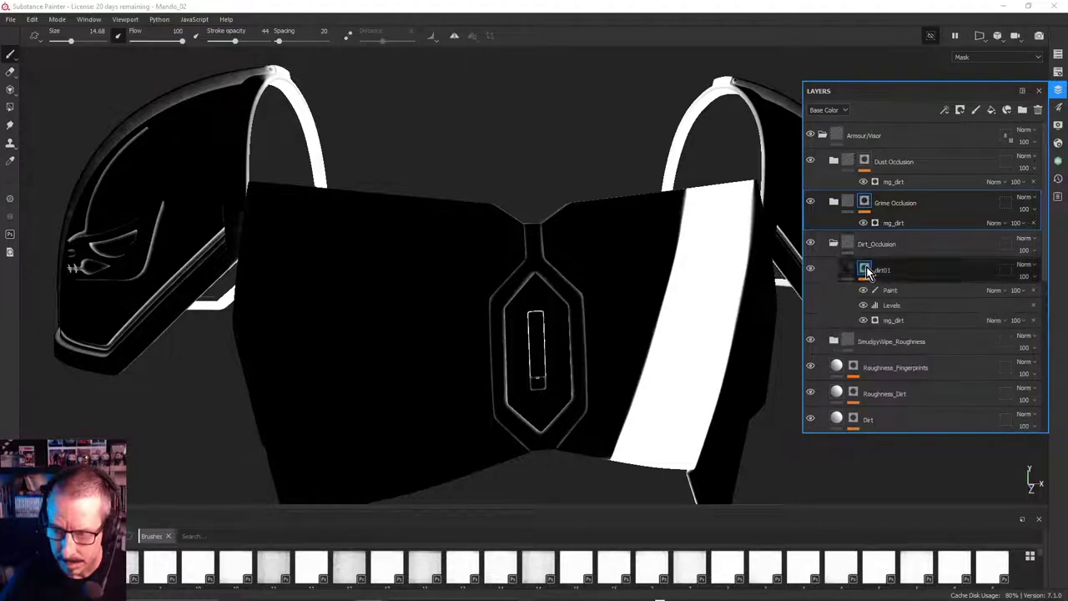
left_click(909, 269)
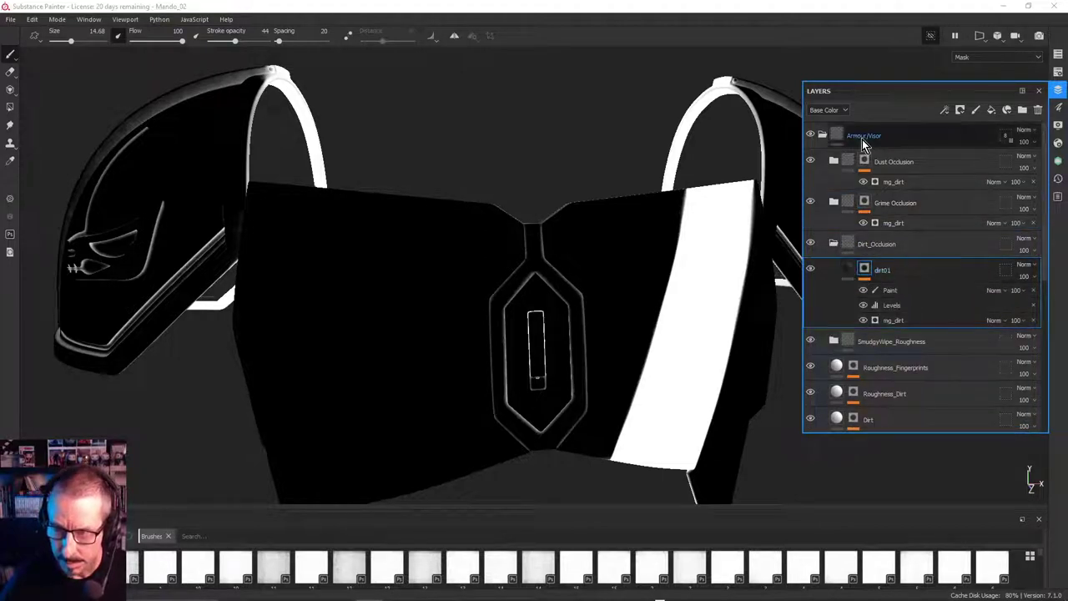
left_click_drag(526, 281, 513, 282, "alt")
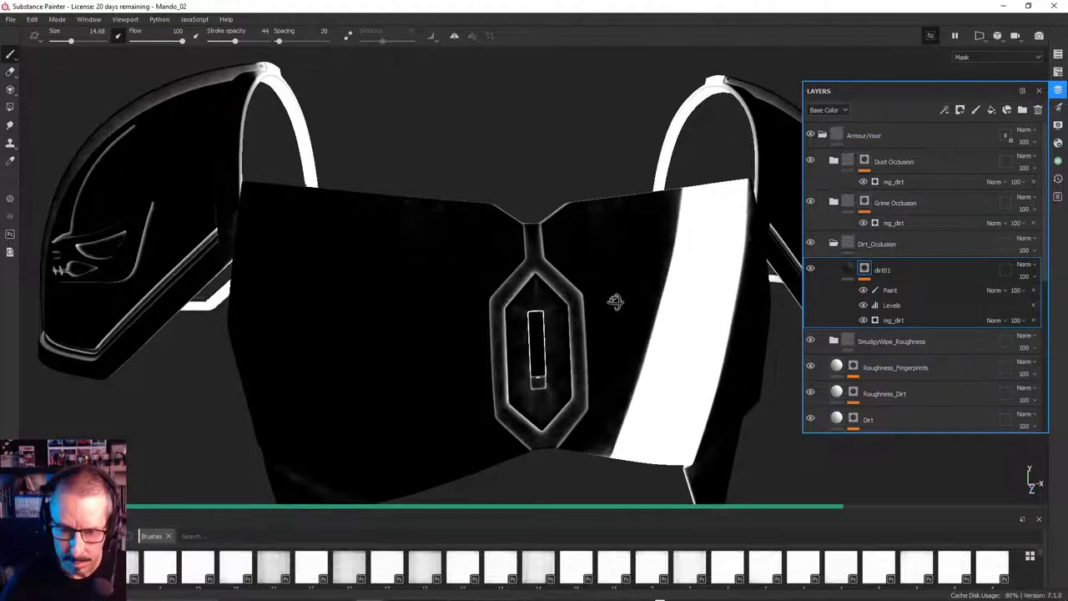
left_click_drag(621, 313, 607, 313, "alt")
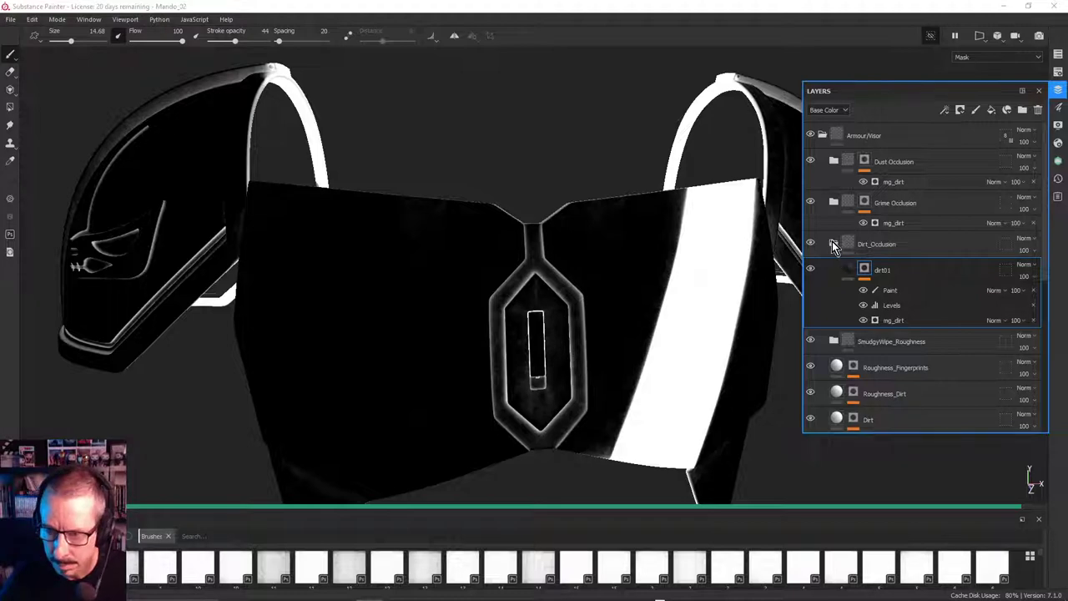
left_click(835, 245)
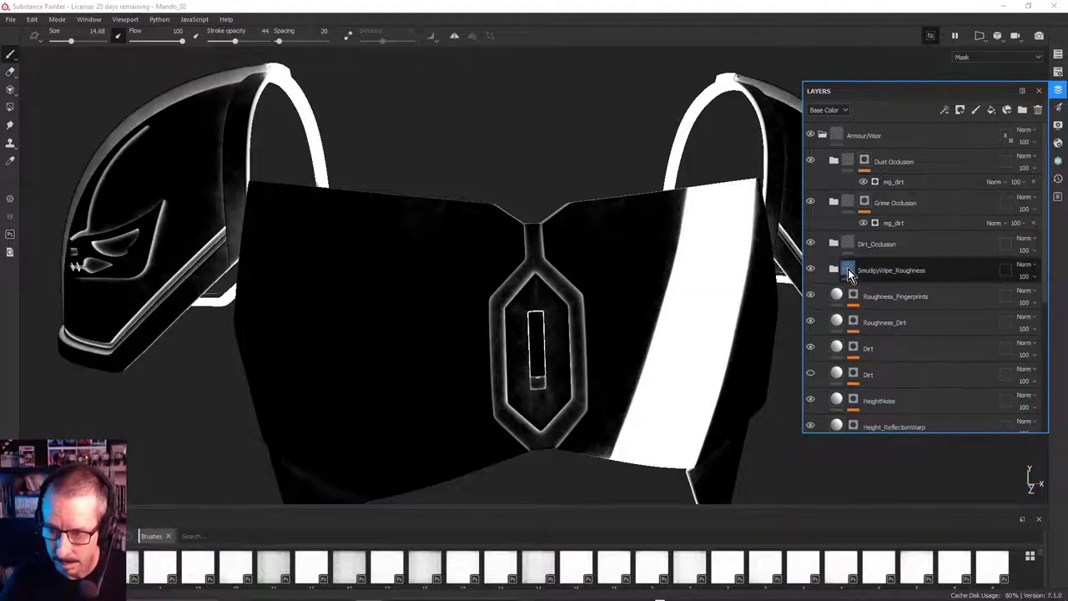
Examine the Roughness_WipeSmudgy mask inside the SmudgyWipe_Roughness folder on the chest and shoulder armour from several angles
left_click(848, 271)
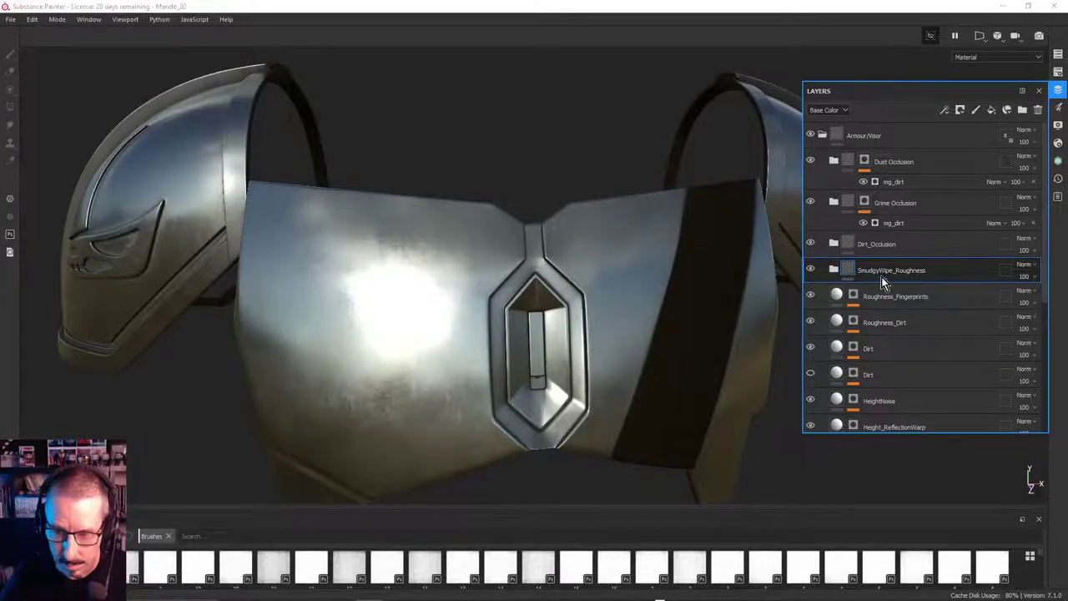
left_click(833, 269)
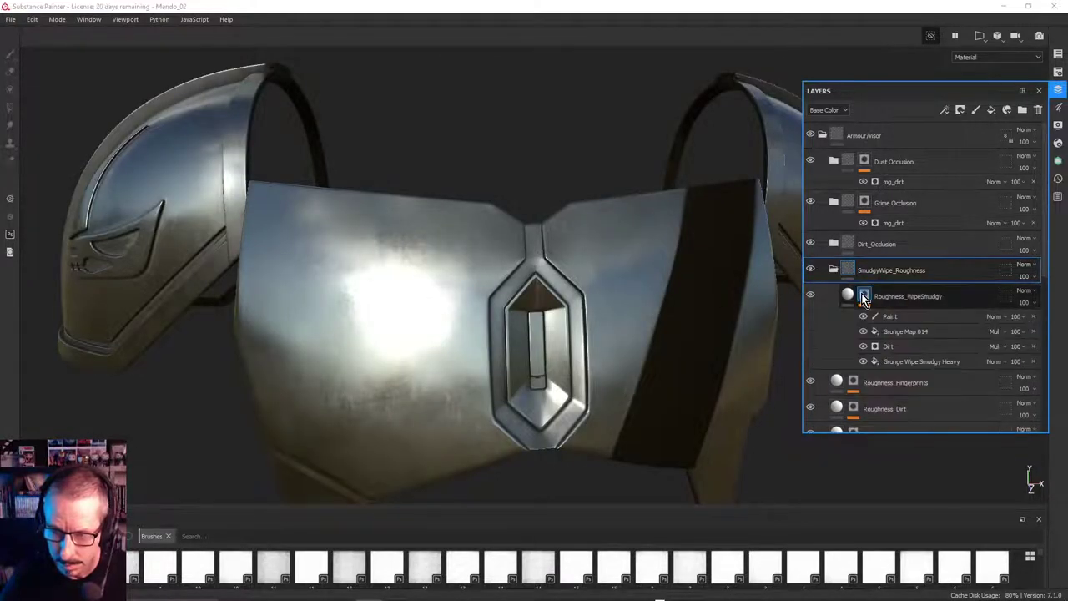
left_click(864, 297)
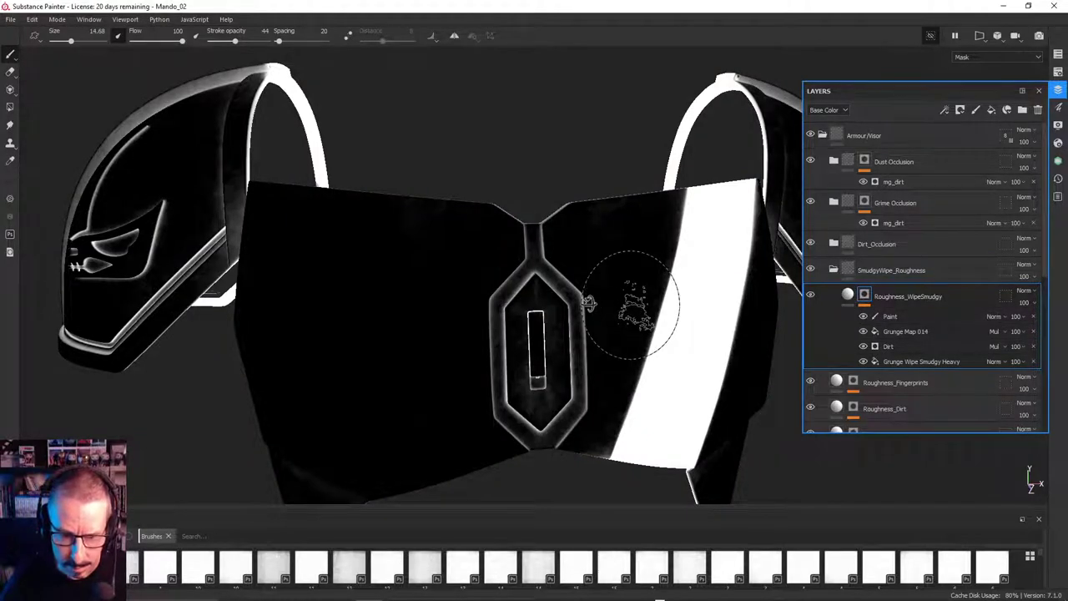
left_click_drag(528, 293, 588, 385, "alt")
mouse_move(537, 354)
left_mouse_down("alt")
mouse_move(549, 279)
mouse_move(588, 288)
left_mouse_up("alt")
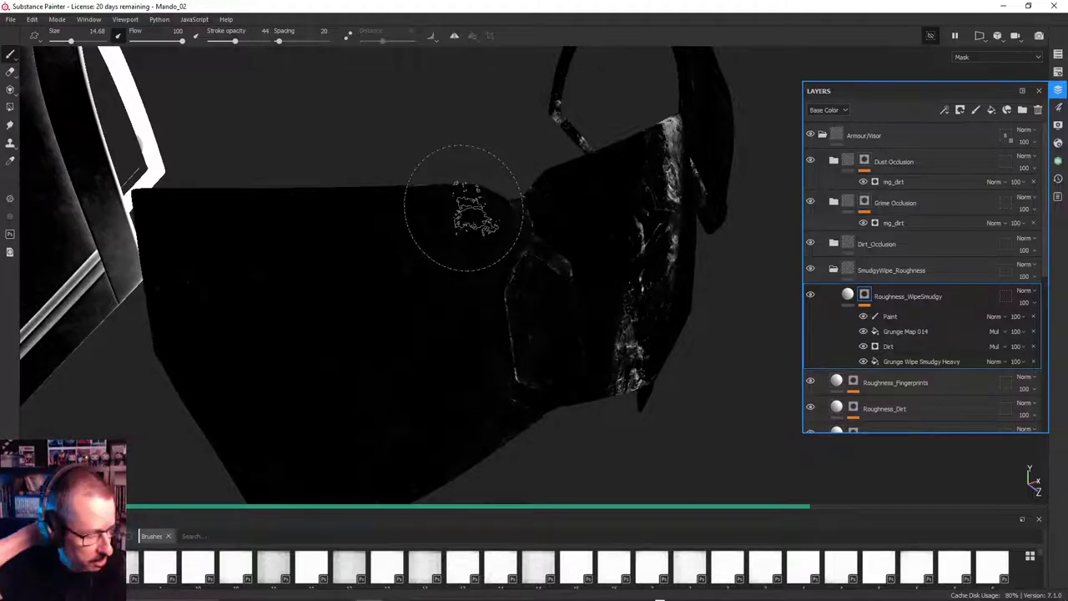
left_click_drag(637, 305, 723, 422, "alt")
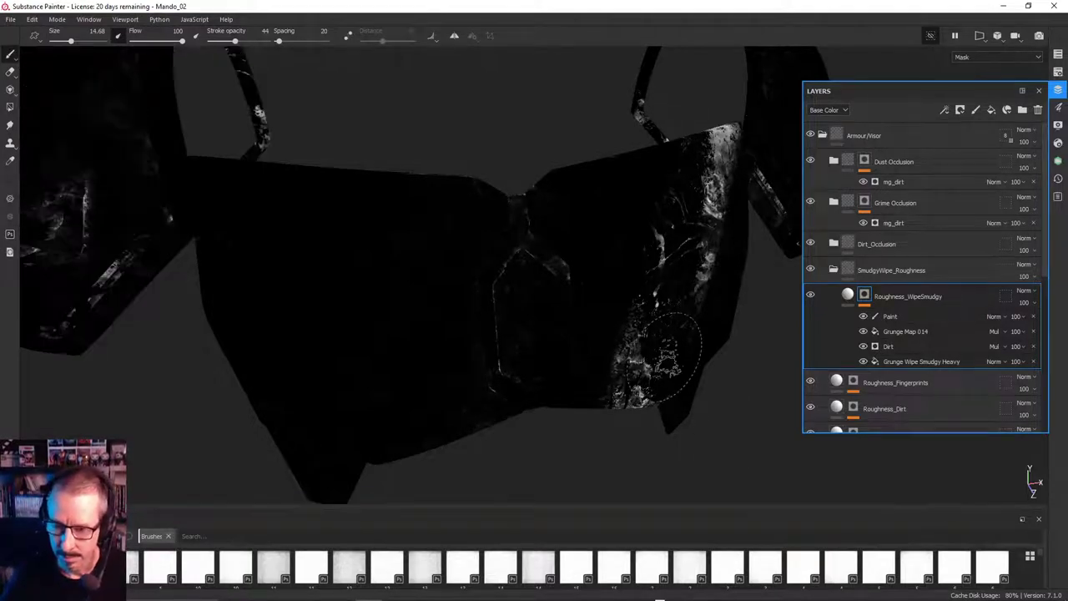
right_click_drag(567, 228, 509, 242, "alt")
left_click_drag(518, 237, 448, 224, "alt")
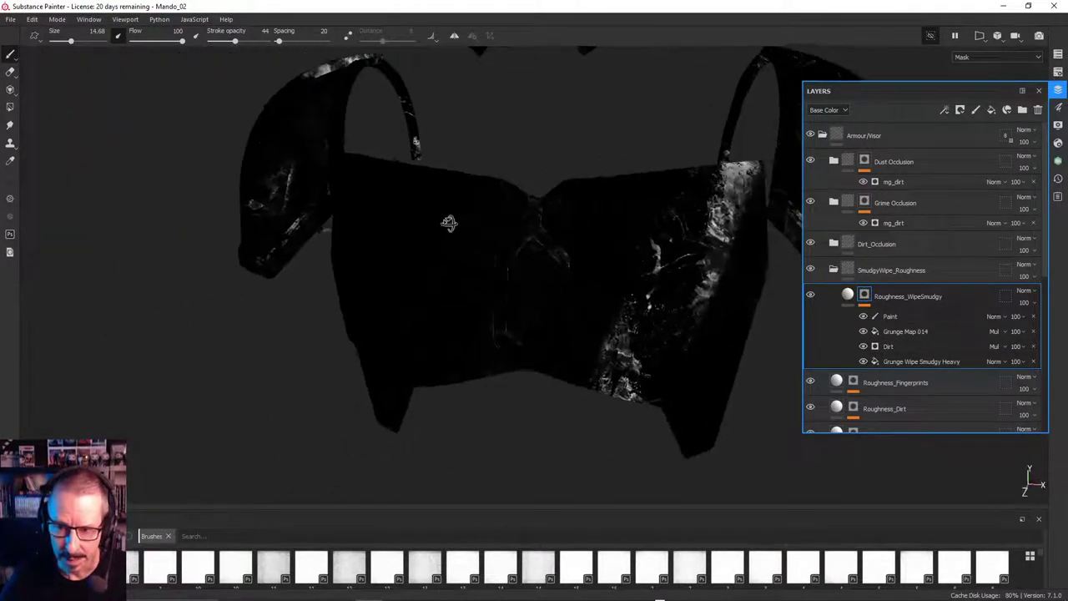
middle_click_drag(582, 219, 530, 243, "alt")
left_click_drag(586, 346, 624, 292, "alt")
mouse_move(351, 263)
left_mouse_down("alt")
mouse_move(448, 277)
mouse_move(601, 358)
mouse_move(425, 310)
mouse_move(679, 275)
mouse_move(501, 292)
mouse_move(250, 251)
mouse_move(334, 126)
mouse_move(454, 57)
mouse_move(401, 250)
mouse_move(543, 258)
left_mouse_up("alt")
left_click(833, 270)
Inspect the Roughness_Fingerprints mask across the armour and return to the layer's fill in the material view
left_click(854, 298)
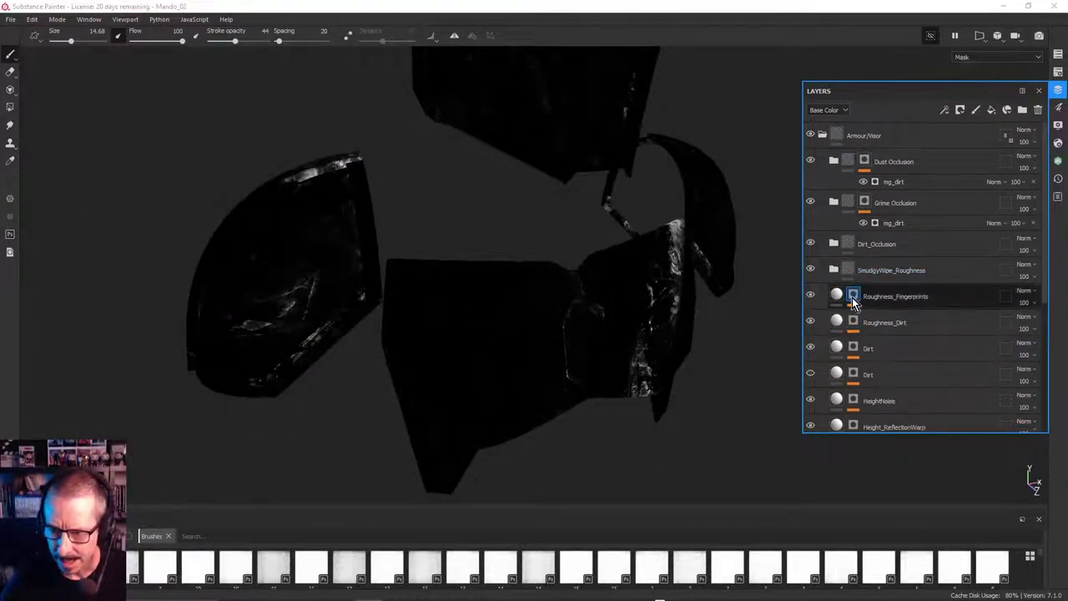
left_click(852, 296)
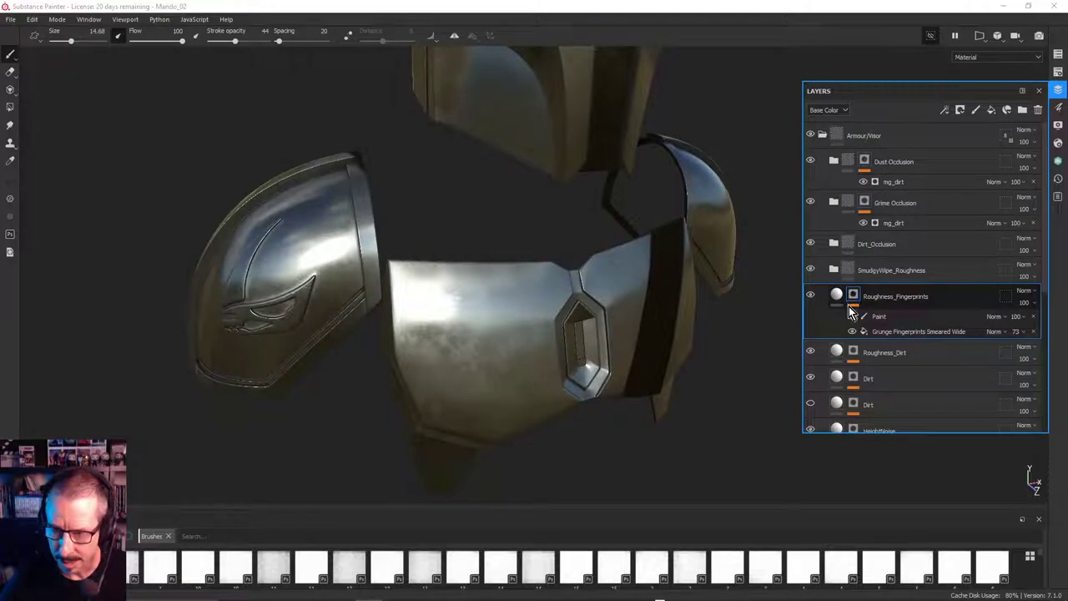
left_click(855, 300, "alt")
left_click_drag(610, 284, 570, 313, "alt")
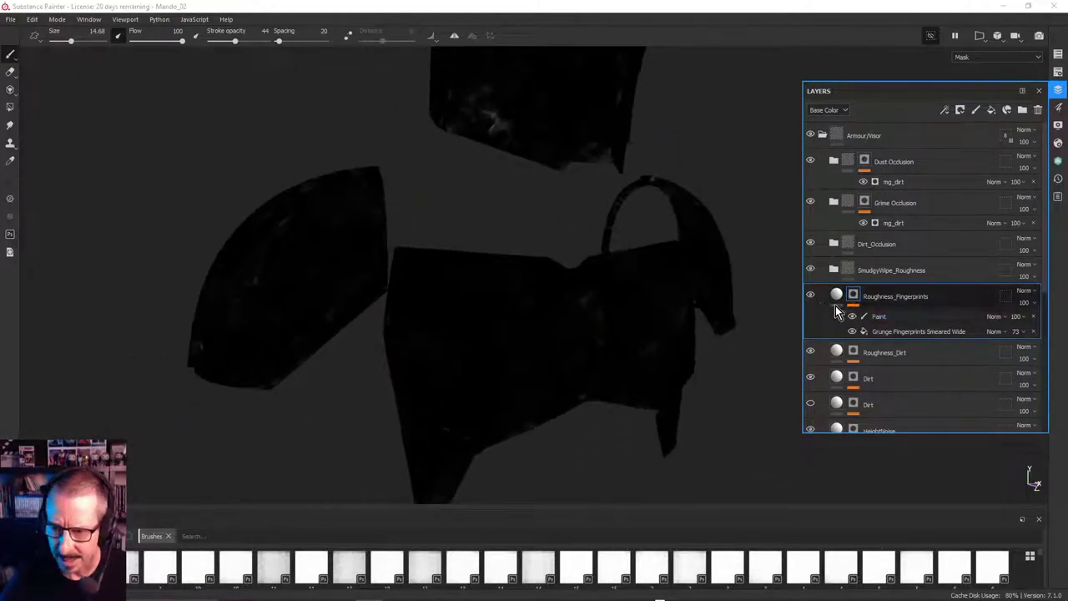
left_click(838, 294)
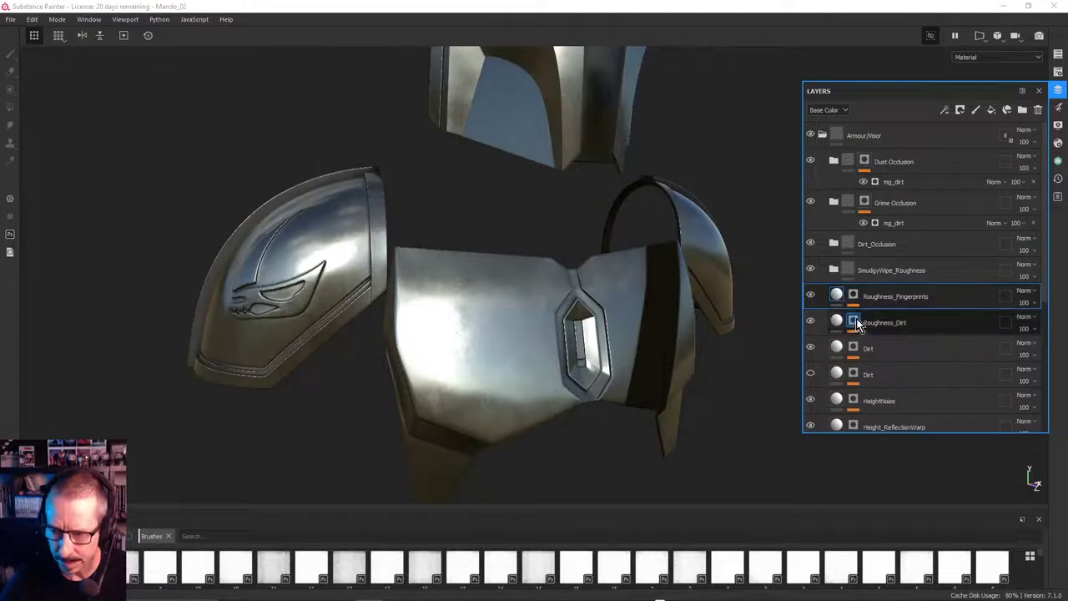
Display the Roughness_Dirt mask and tone down the bright patch on the chest plate in its Paint effect, using brush size 20.01
left_click(855, 320, "alt")
left_click_drag(488, 321, 534, 330, "alt")
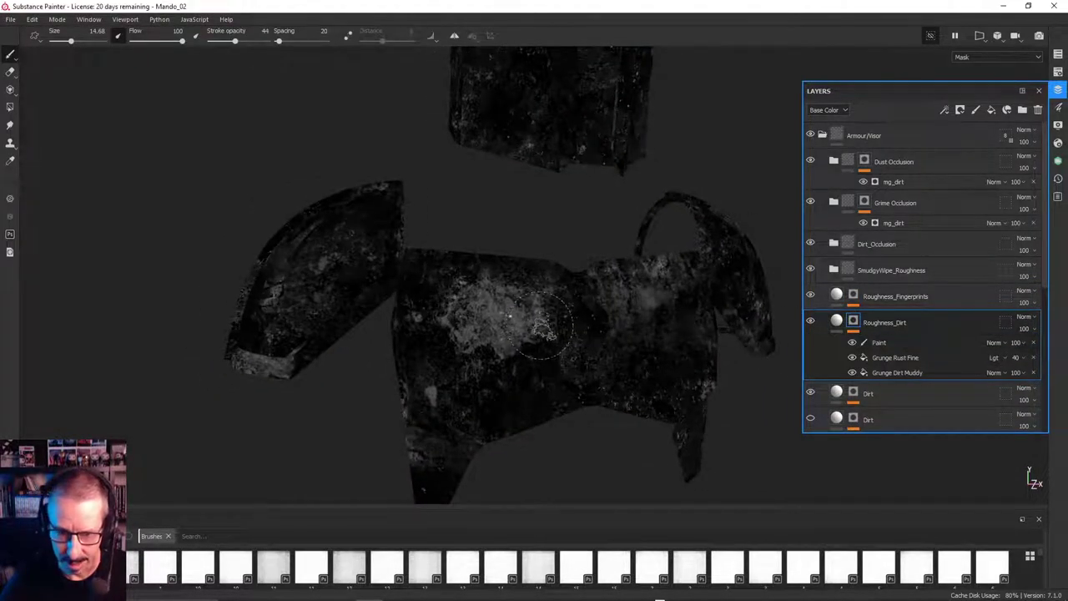
right_click_drag(551, 324, 562, 324, "ctrl")
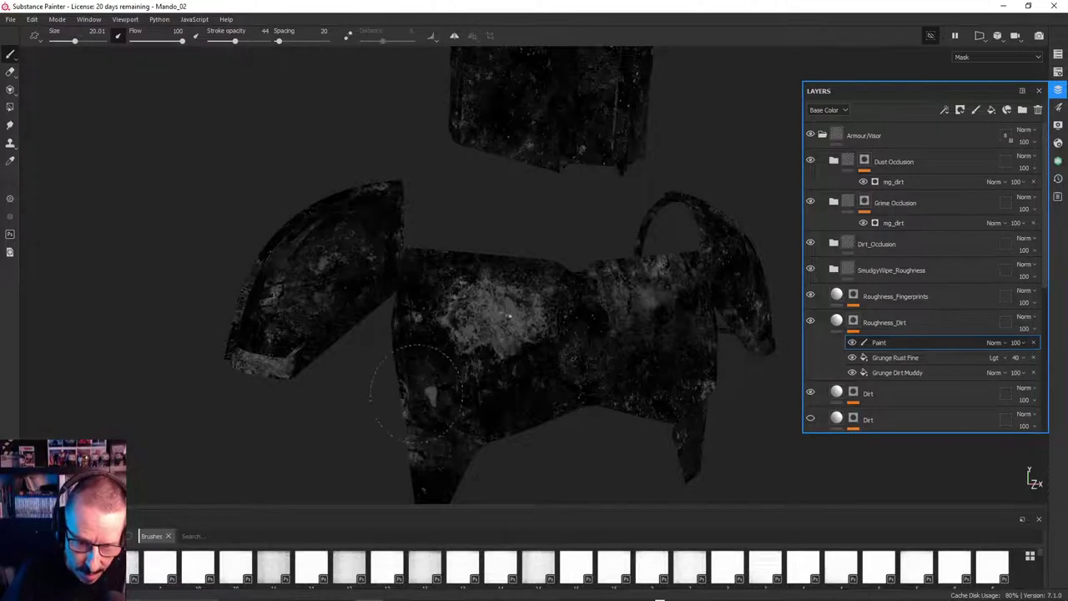
mouse_move(410, 270)
left_mouse_down()
mouse_move(461, 297)
mouse_move(530, 293)
mouse_move(501, 287)
left_mouse_up()
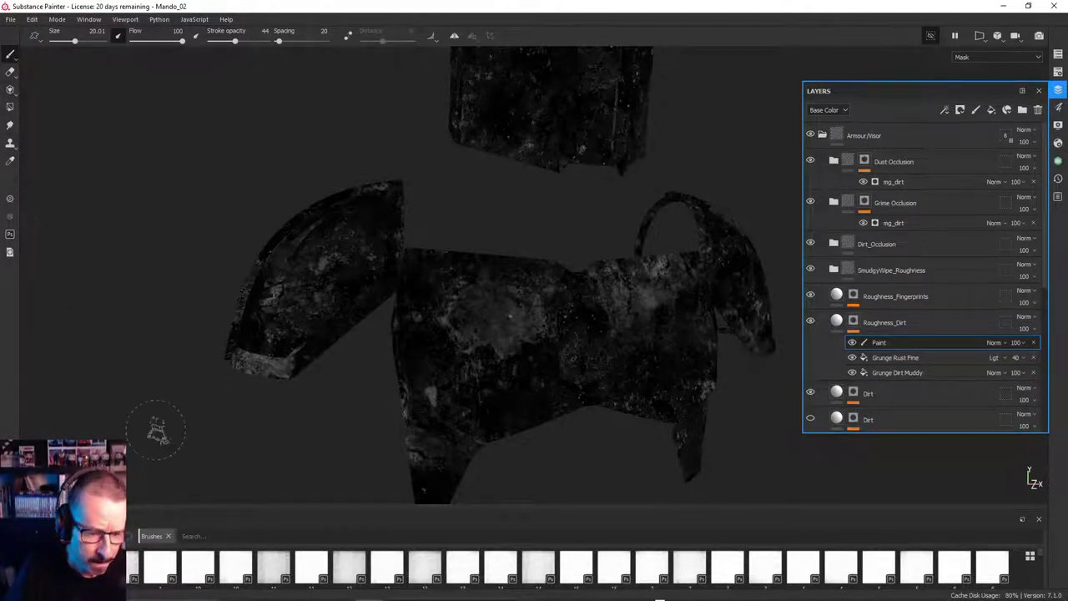
Enlarge the brush shelf and choose the Dirt 3 brush for the chest plate's Roughness_Dirt mask
left_click_drag(183, 506, 192, 313)
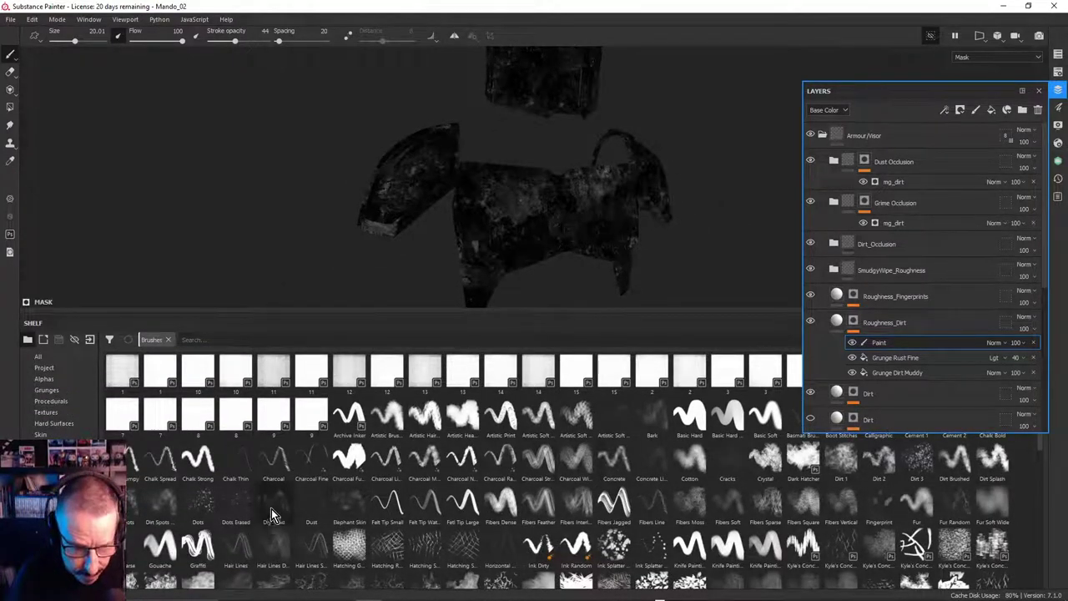
left_click(918, 463)
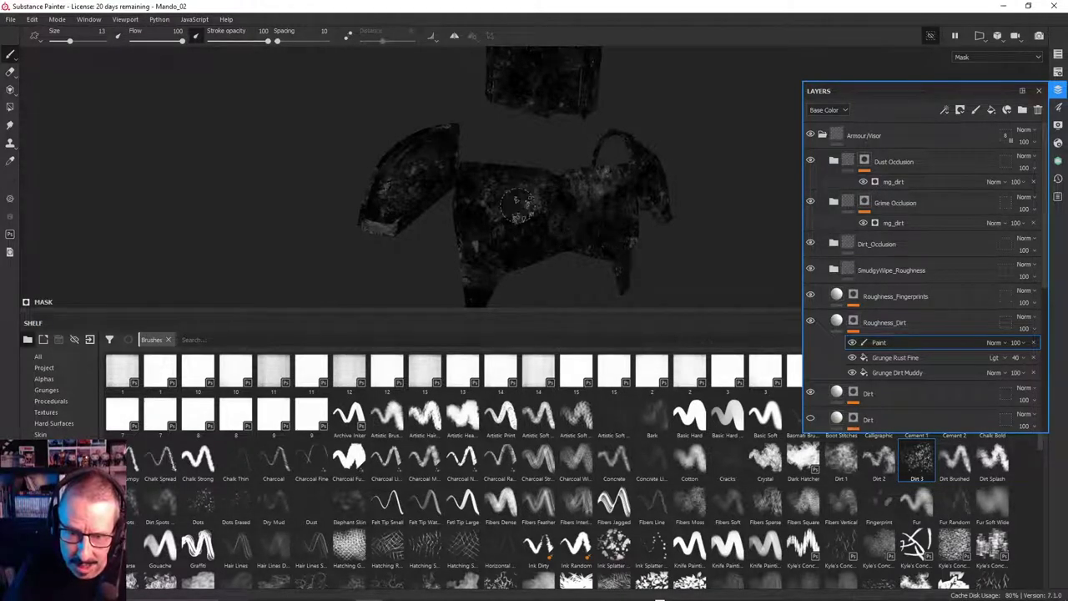
scroll(522, 205, "up", 3)
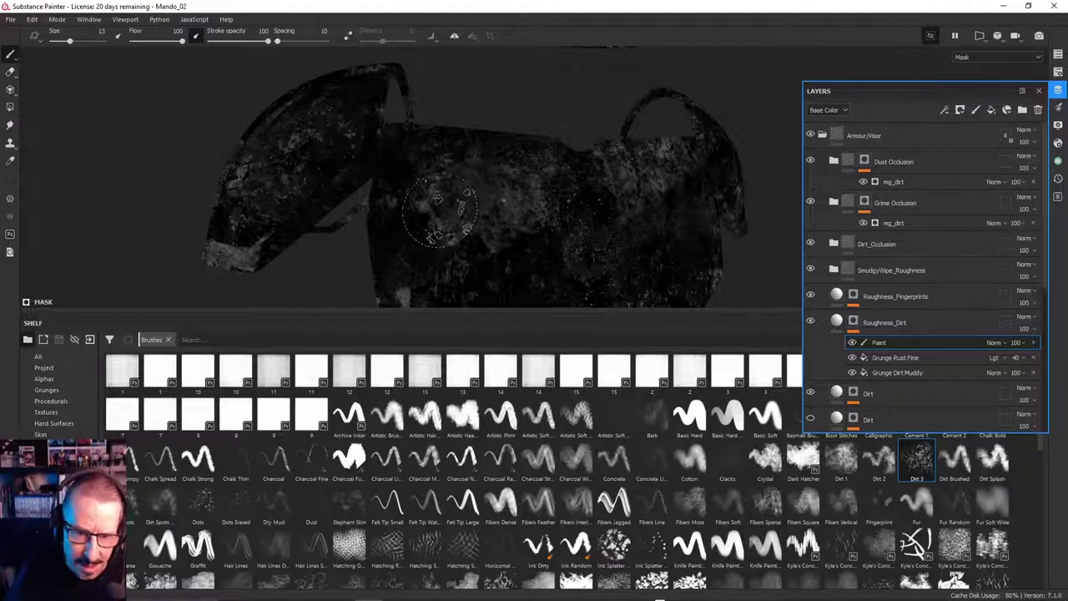
left_click(992, 459)
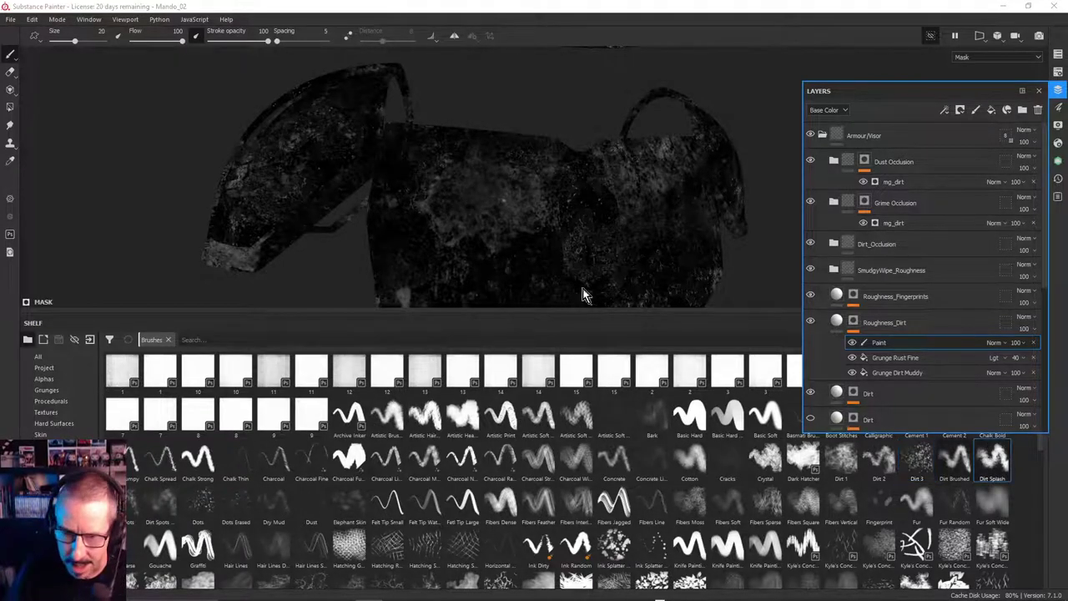
mouse_move(525, 203)
left_mouse_down()
mouse_move(517, 215)
mouse_move(484, 211)
left_mouse_up()
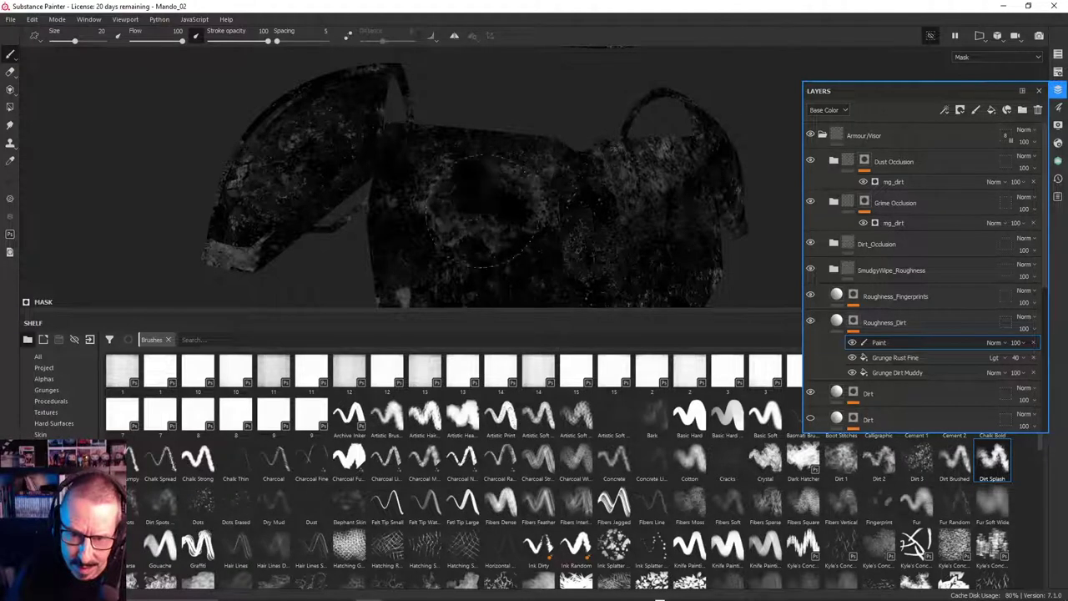
key("ctrl+z")
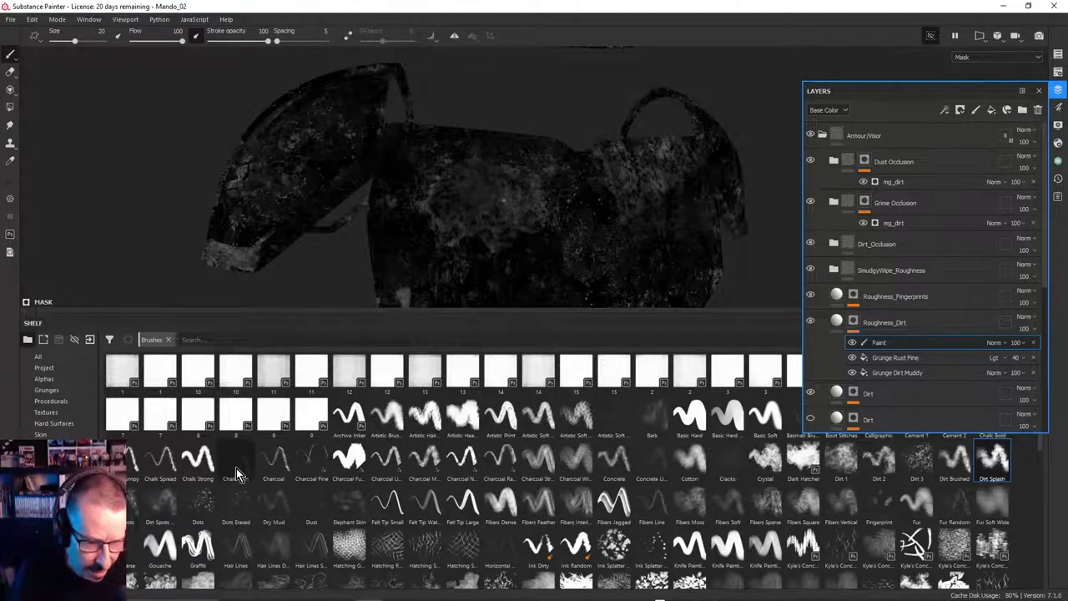
Break up the chest plate's Roughness_Dirt mask with a Charcoal brush, and select the Elephant Skin brush at size 17.73
left_click(500, 457)
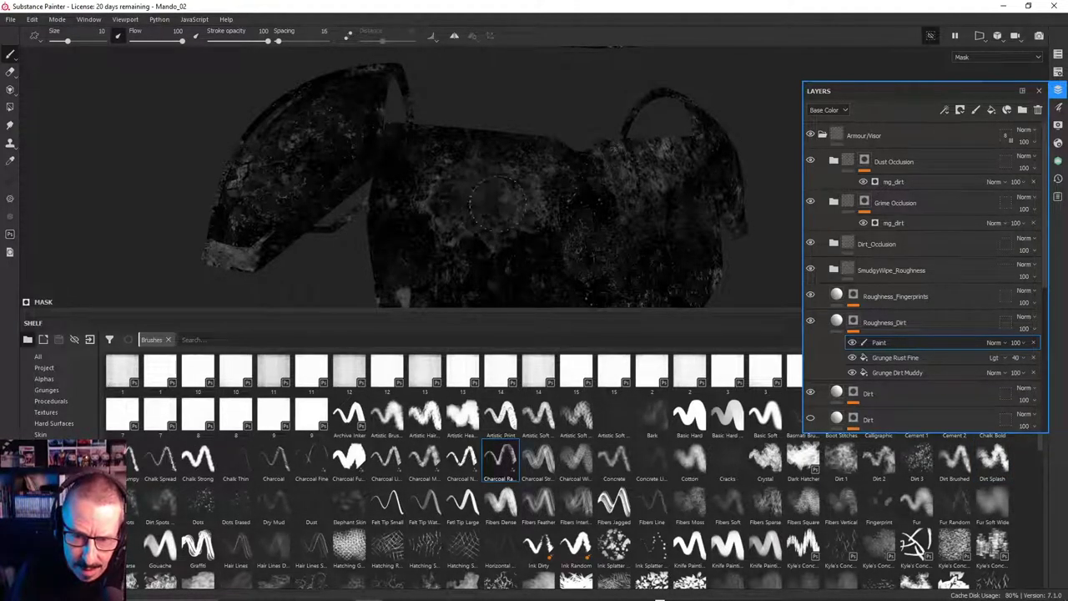
left_click_drag(509, 214, 517, 215)
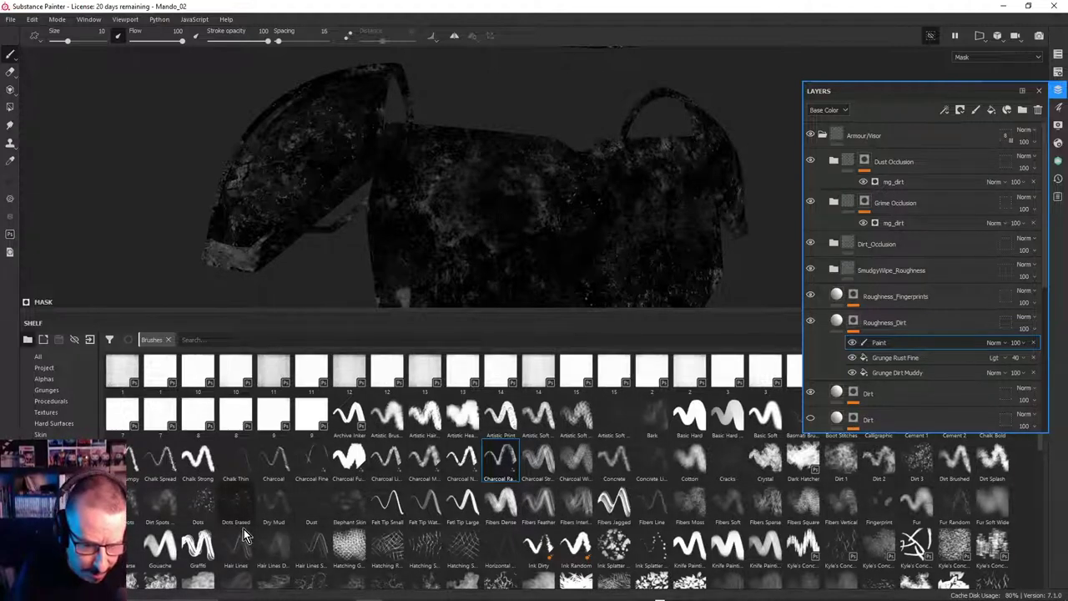
left_click(359, 506)
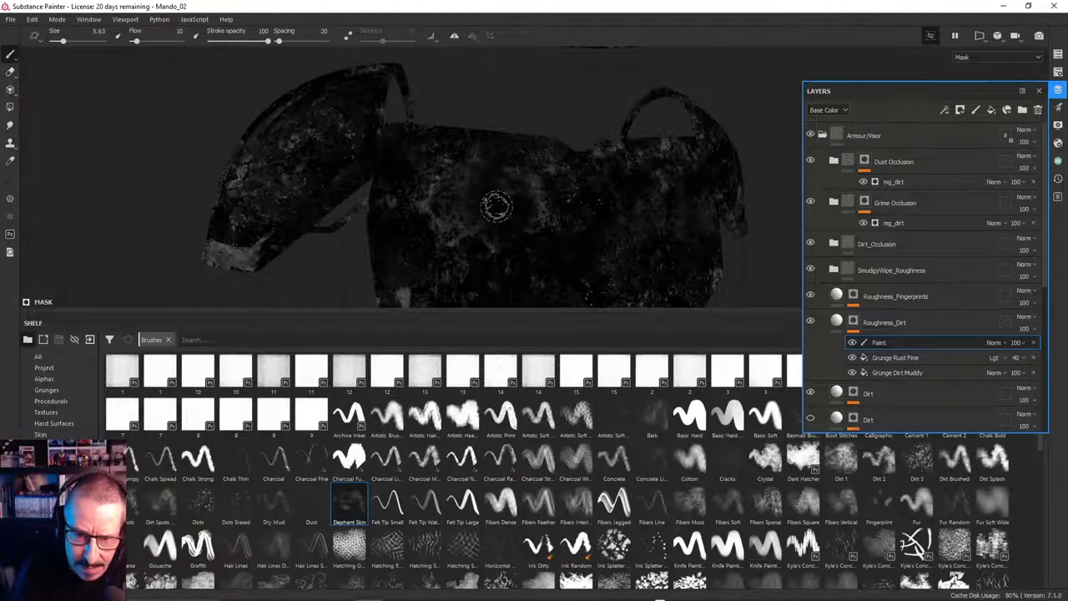
right_click_drag(485, 256, 519, 255, "ctrl")
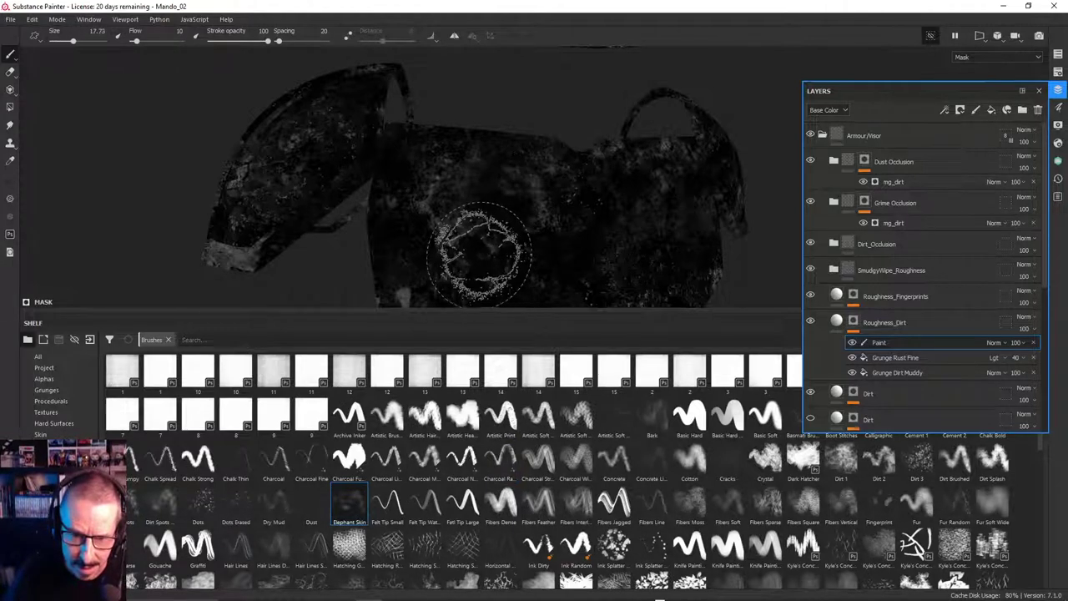
left_click_drag(478, 251, 520, 184, "alt")
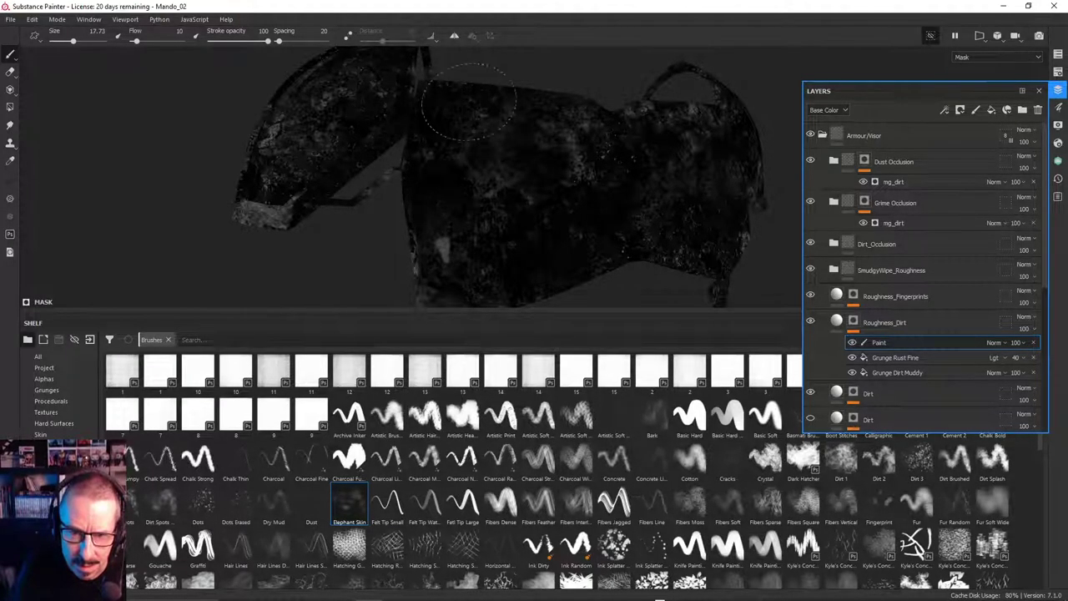
Close the brush shelf and the layer stack to give the armour's mask view the full workspace
left_click_drag(440, 322, 422, 271)
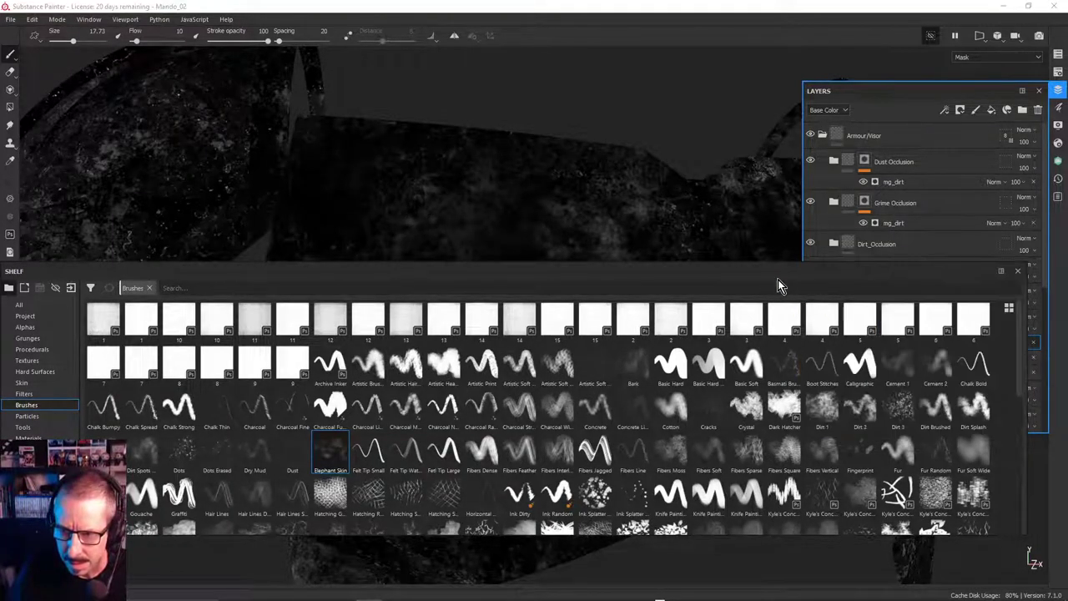
left_click(1017, 271)
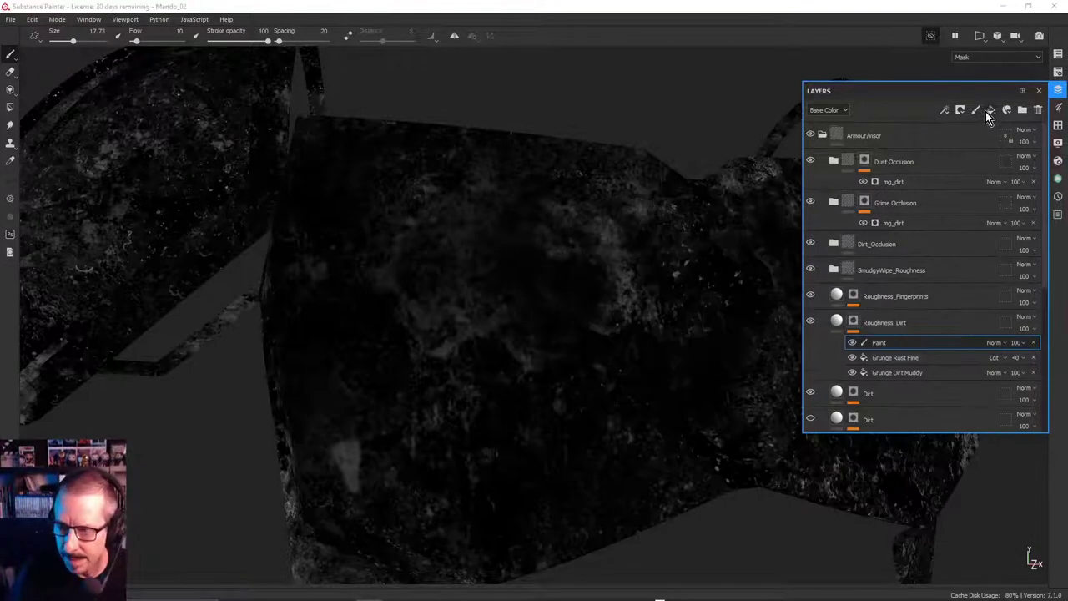
left_click(1040, 92)
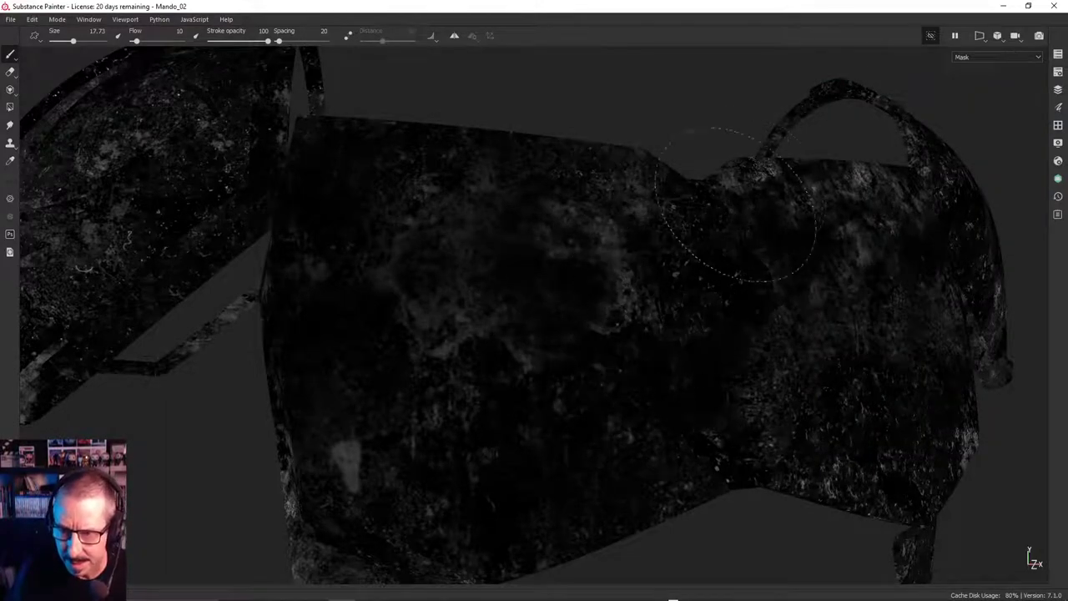
mouse_move(825, 396)
left_mouse_down("alt")
mouse_move(790, 360)
mouse_move(816, 392)
left_mouse_up("alt")
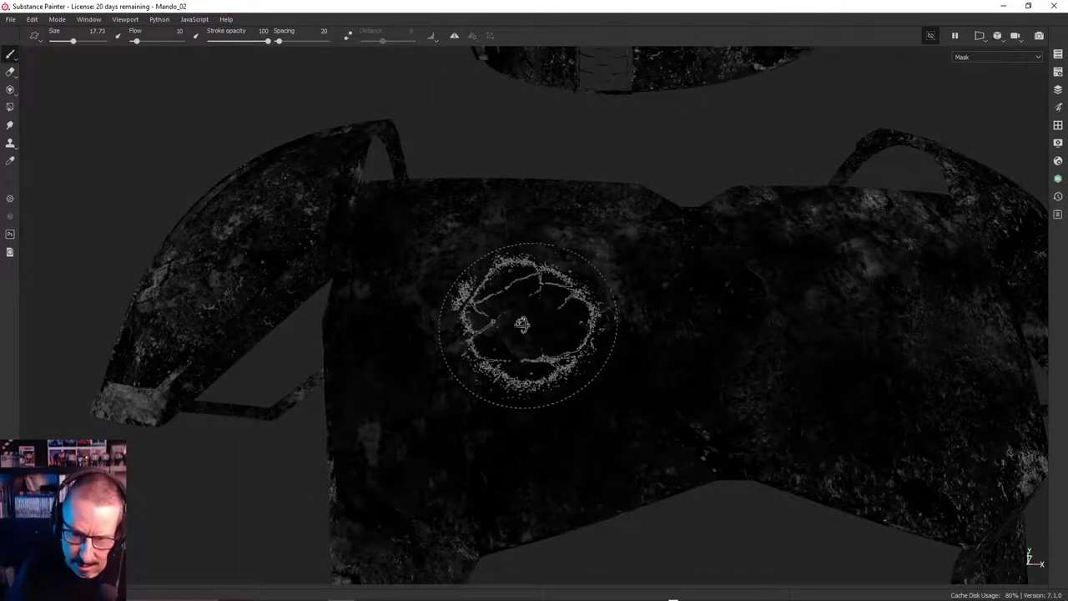
Tone down the bright patch at the chest plate's lower outer corner in the Roughness_Dirt mask with the Elephant Skin brush
left_click_drag(520, 310, 808, 257, "alt")
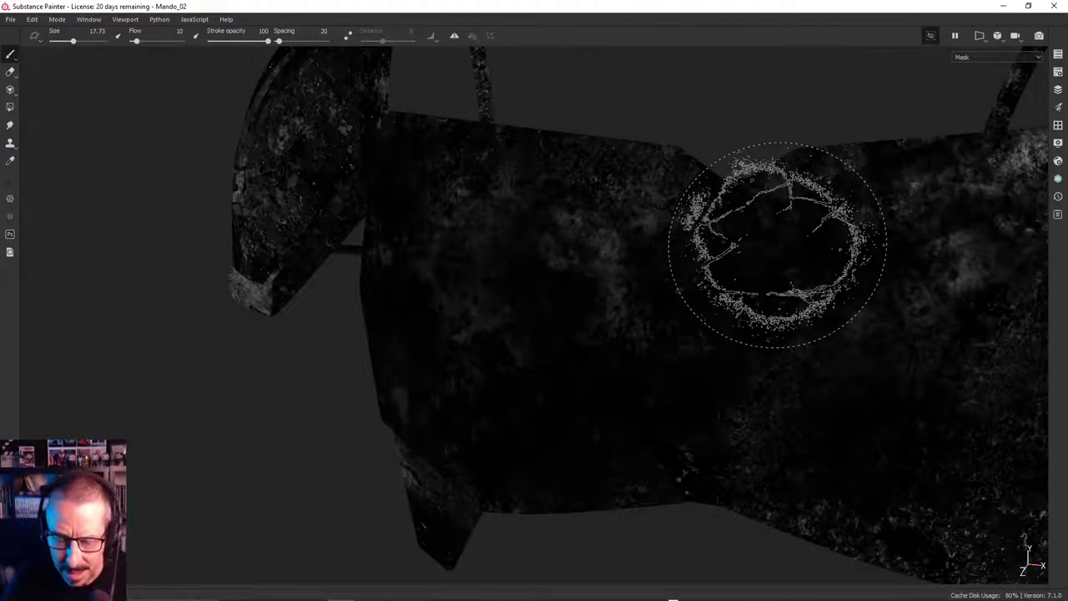
key("m")
left_click_drag(605, 321, 710, 218, "alt")
right_click_drag(709, 219, 346, 280, "alt")
mouse_move(346, 280)
left_mouse_down("alt")
mouse_move(555, 311)
mouse_move(456, 389)
mouse_move(426, 372)
mouse_move(453, 376)
left_mouse_up("alt")
key("c")
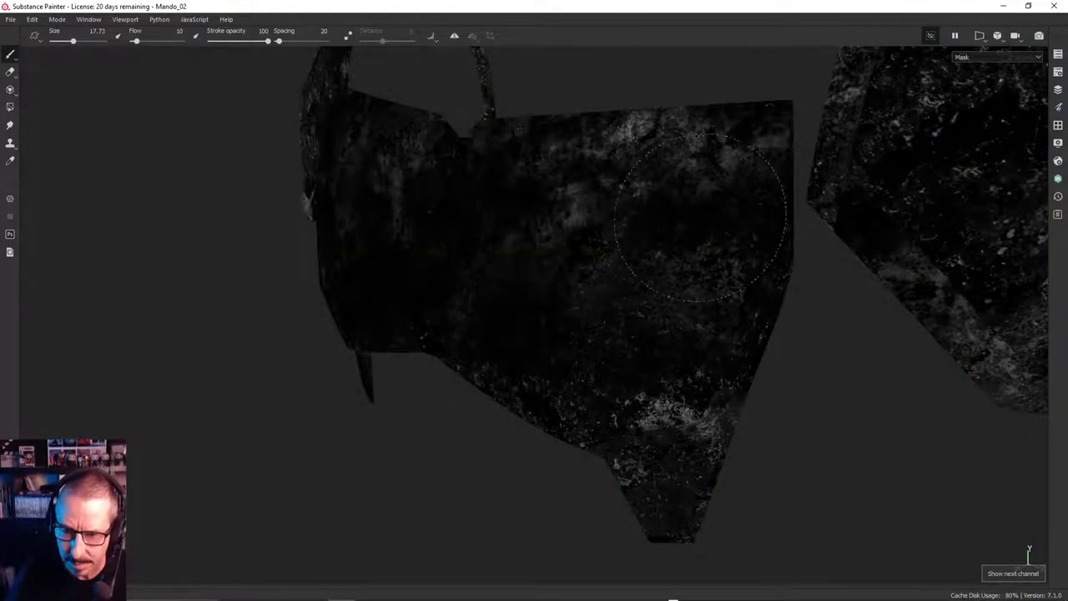
mouse_move(639, 303)
left_mouse_down("alt")
mouse_move(670, 238)
mouse_move(673, 258)
left_mouse_up("alt")
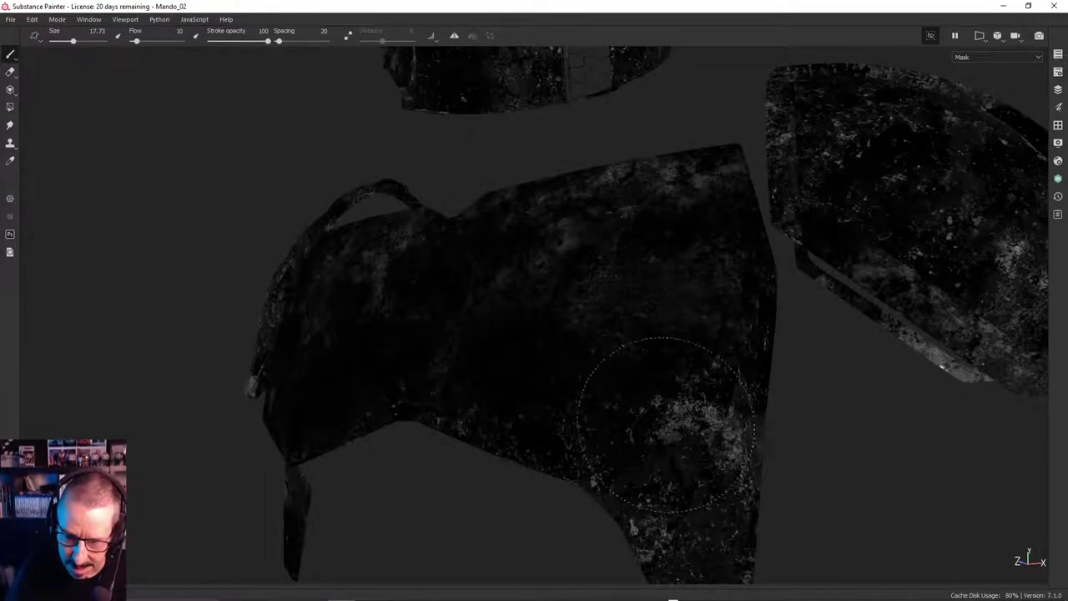
mouse_move(680, 415)
left_mouse_down()
mouse_move(696, 489)
mouse_move(682, 473)
left_mouse_up()
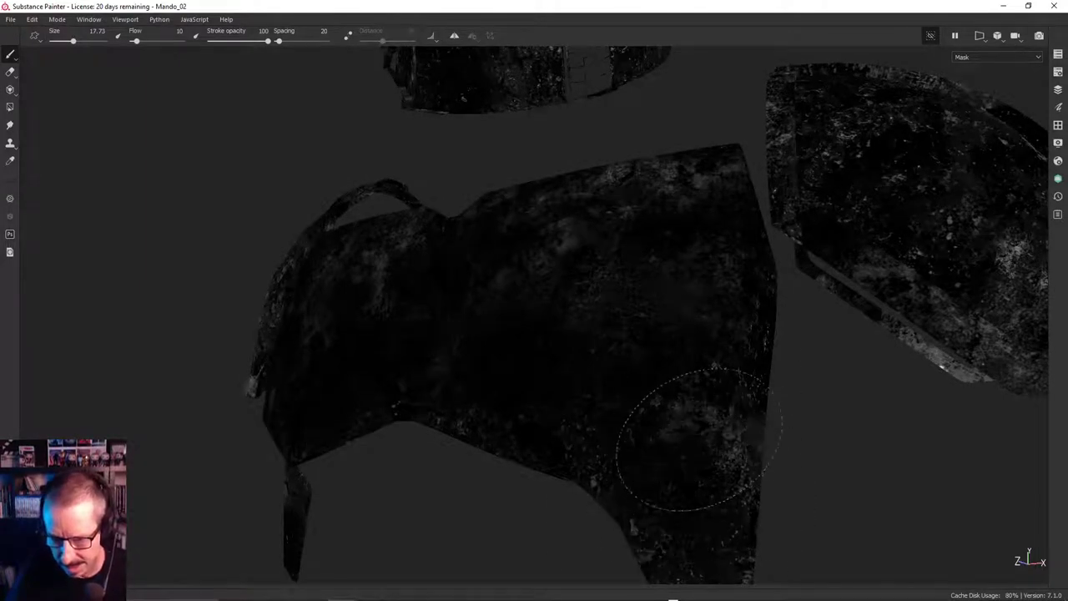
mouse_move(692, 245)
left_mouse_down("alt")
mouse_move(751, 292)
mouse_move(692, 203)
left_mouse_up("alt")
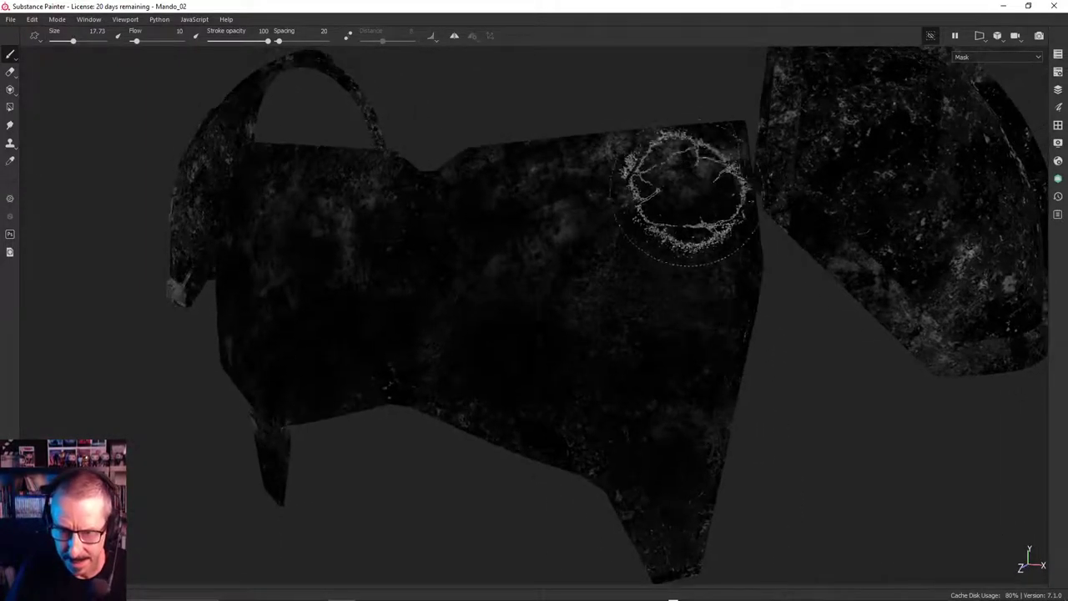
Tone down the dirt on the chest plate's lower side panel nearest the signet pauldron
left_click_drag(504, 346, 573, 335, "alt")
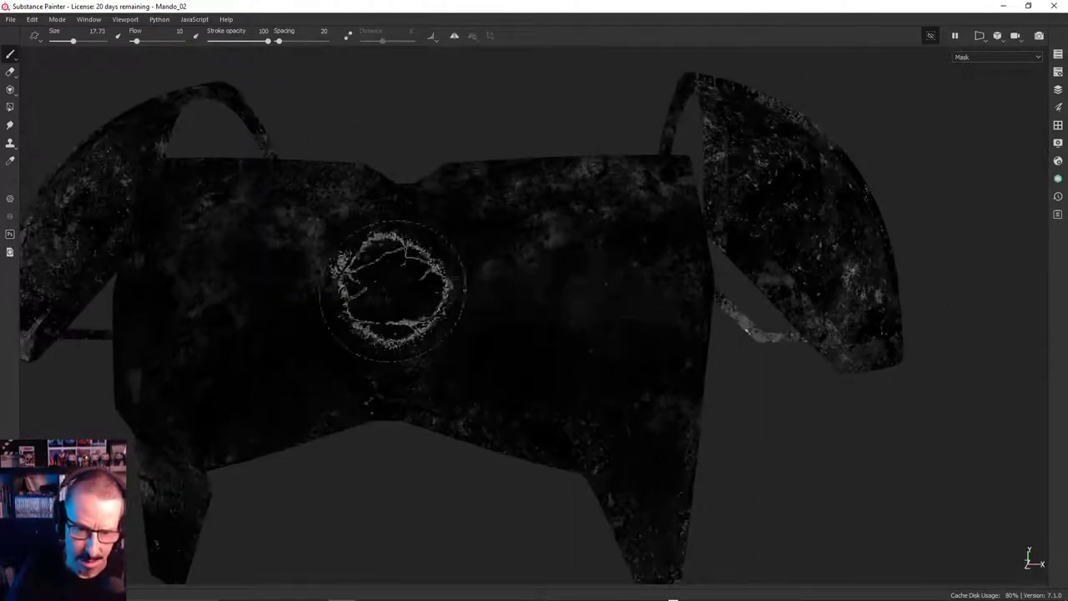
right_click_drag(326, 285, 241, 301, "alt")
middle_click_drag(241, 302, 683, 396, "alt")
middle_click_drag(756, 393, 724, 391, "alt")
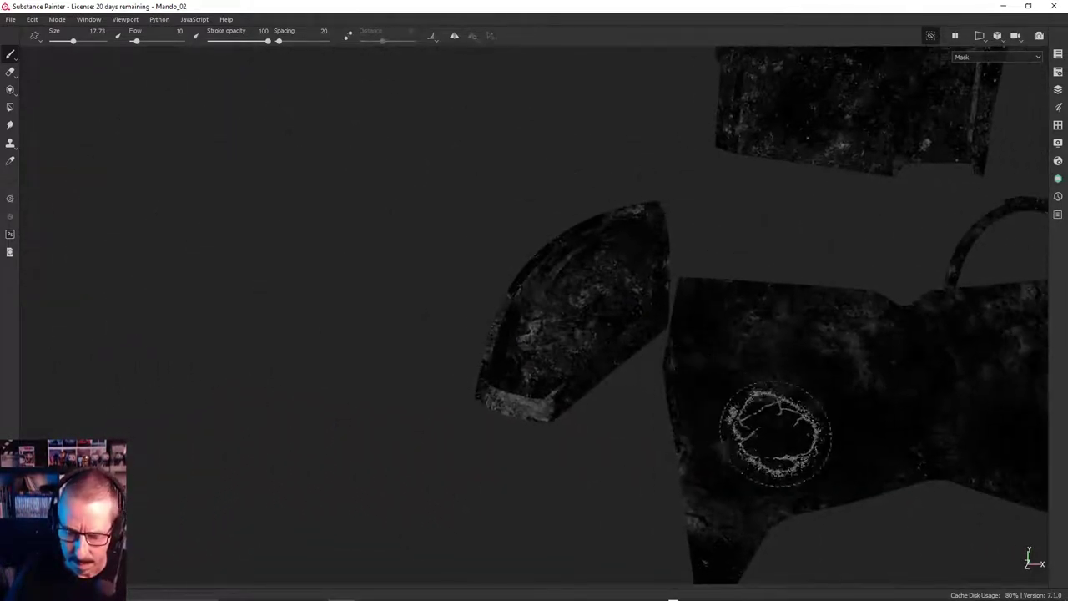
middle_click_drag(775, 439, 723, 353, "alt")
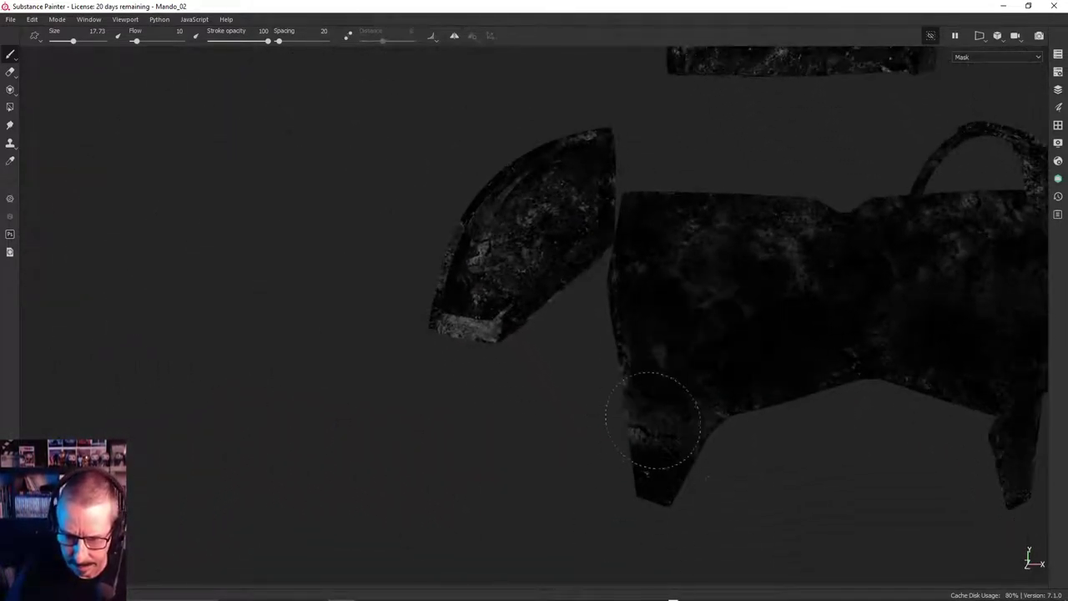
Break up the bright dirt along the signet pauldron's lower rim, outer face and rear in the Roughness_Dirt mask
mouse_move(553, 262)
left_mouse_down("alt")
mouse_move(676, 287)
mouse_move(460, 226)
left_mouse_up("alt")
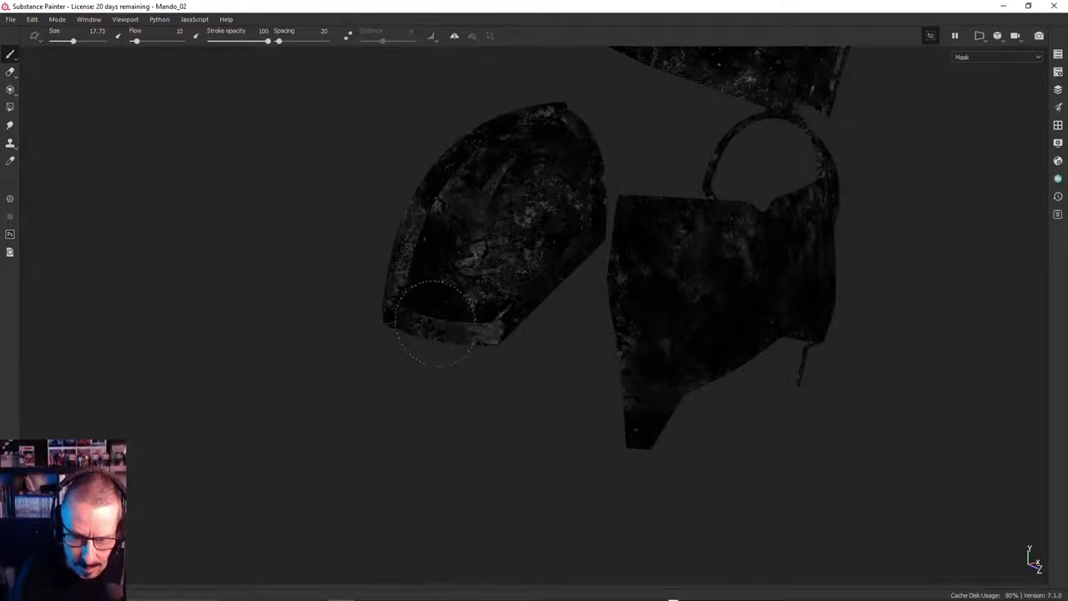
left_click_drag(432, 323, 480, 201)
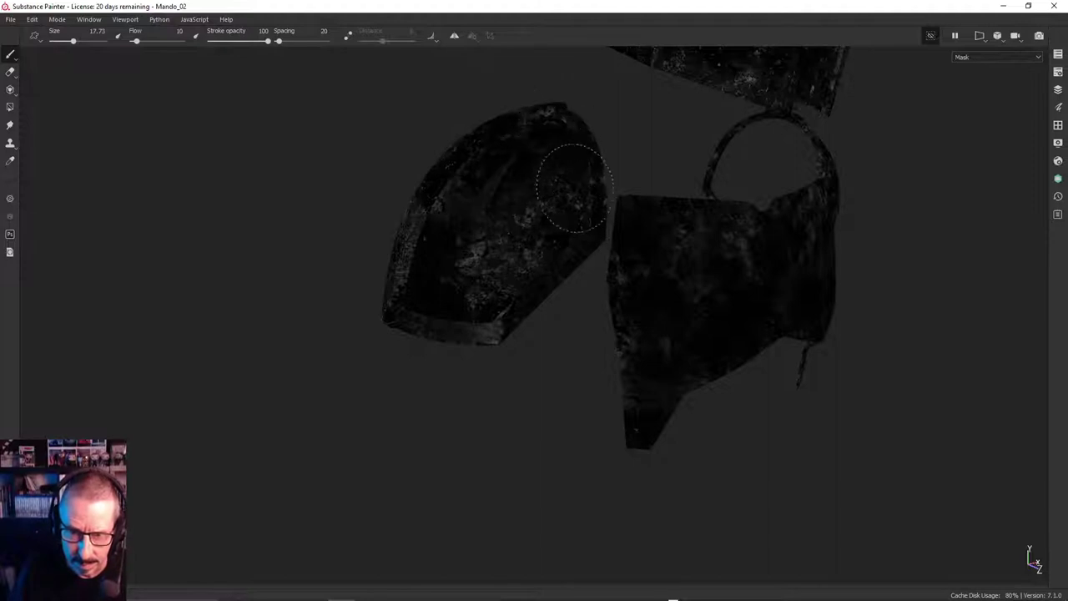
left_click_drag(516, 203, 925, 230, "alt")
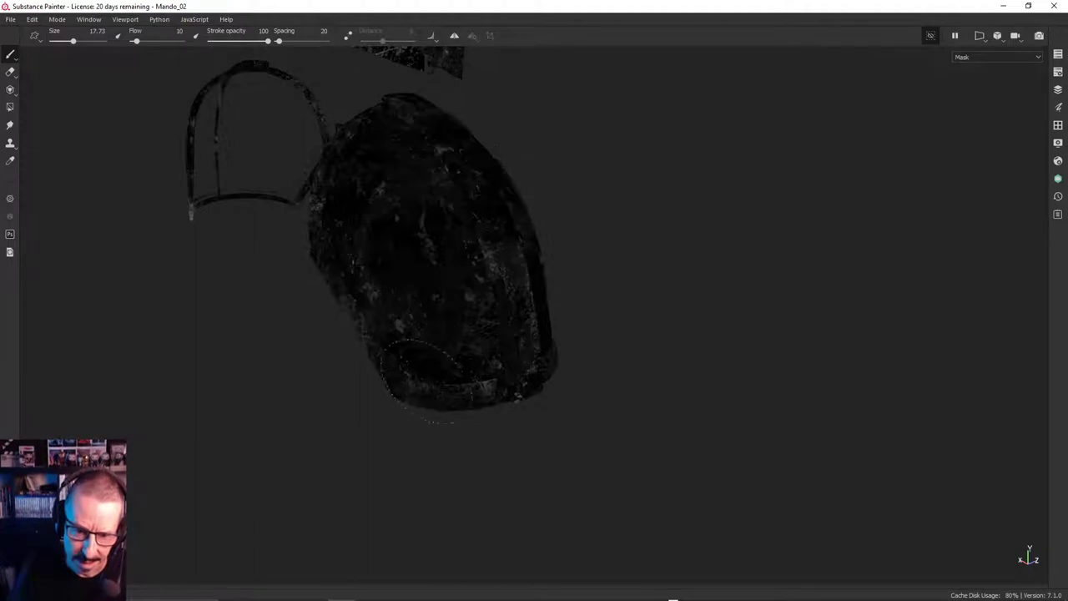
mouse_move(476, 374)
left_mouse_down("alt")
mouse_move(275, 312)
mouse_move(318, 286)
mouse_move(605, 303)
mouse_move(561, 281)
left_mouse_up("alt")
right_click_drag(664, 248, 494, 295, "alt")
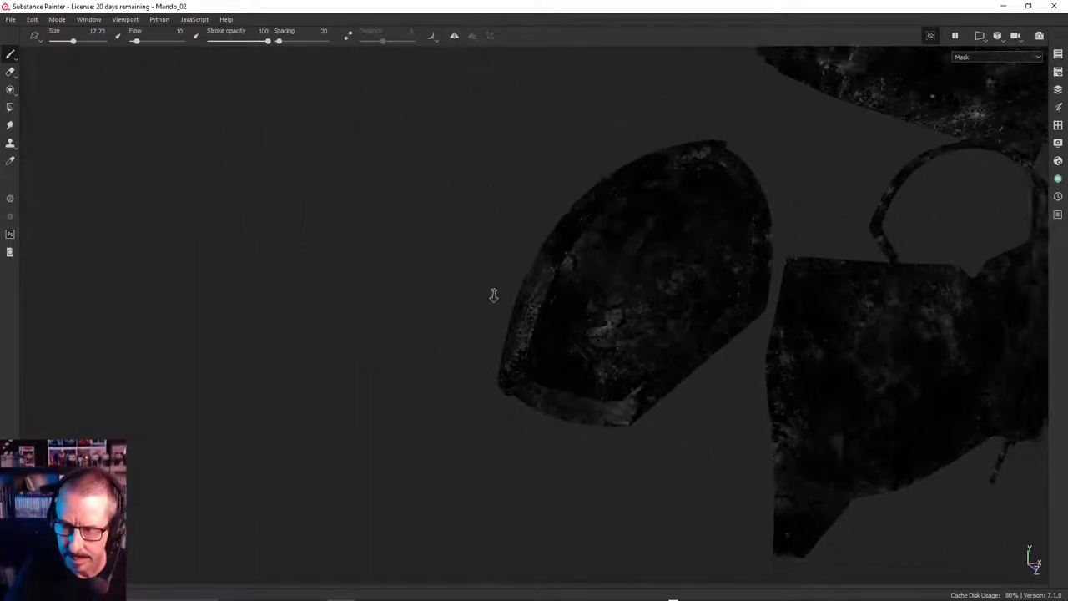
Soften the bright dirt patches across the front and rear of the opposite pauldron with the Elephant Skin brush
mouse_move(493, 294)
left_mouse_down("alt")
mouse_move(535, 350)
mouse_move(512, 376)
mouse_move(439, 361)
mouse_move(445, 409)
mouse_move(405, 382)
left_mouse_up("alt")
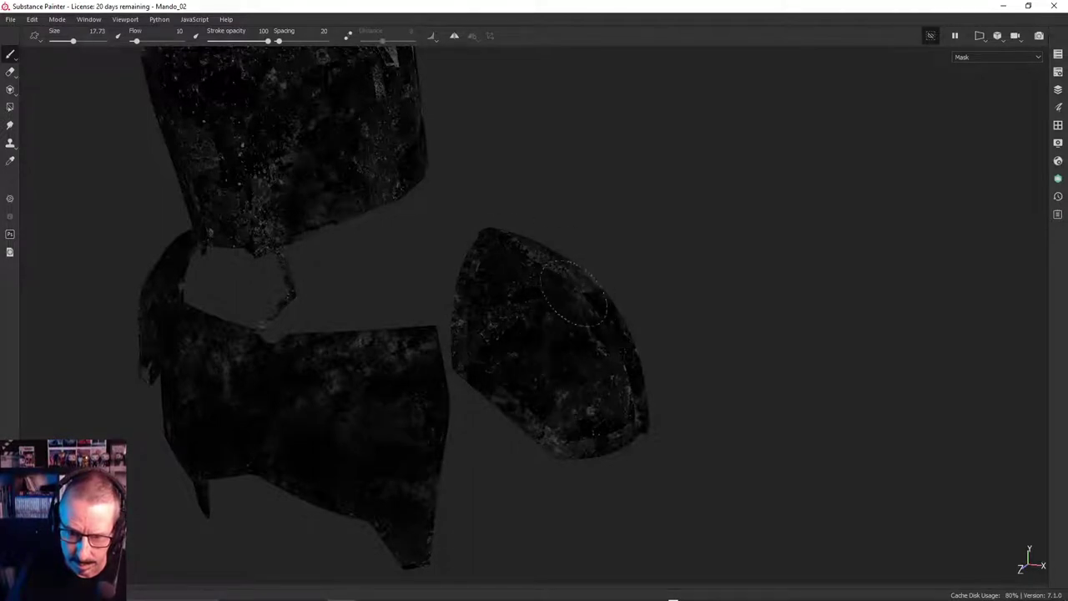
mouse_move(577, 360)
left_mouse_down("alt")
mouse_move(501, 348)
mouse_move(544, 353)
left_mouse_up("alt")
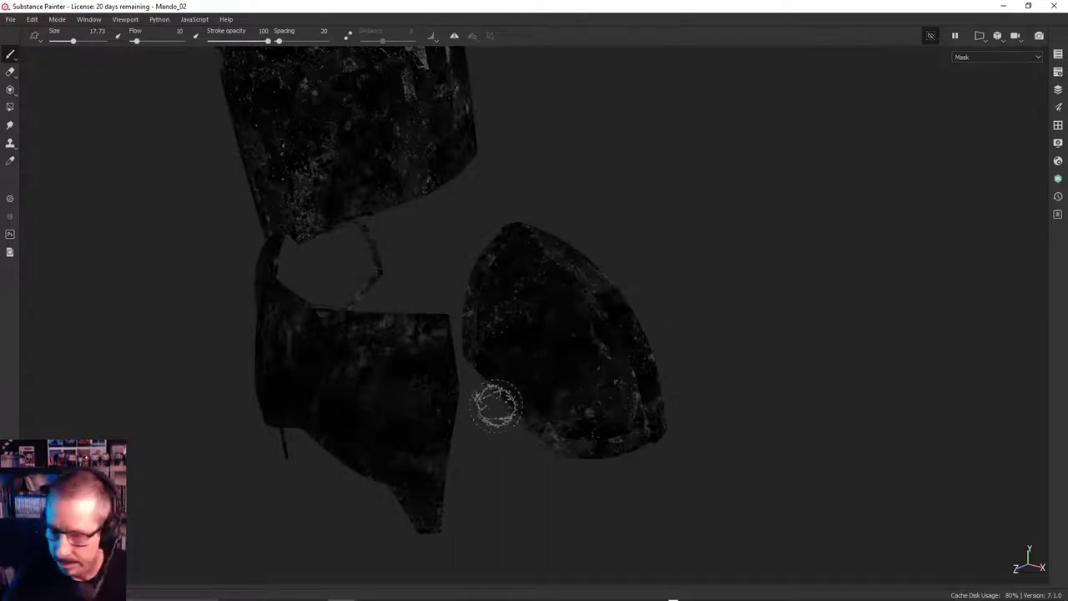
mouse_move(496, 406)
left_mouse_down("alt")
mouse_move(562, 381)
mouse_move(334, 369)
mouse_move(416, 386)
mouse_move(393, 358)
mouse_move(234, 342)
left_mouse_up("alt")
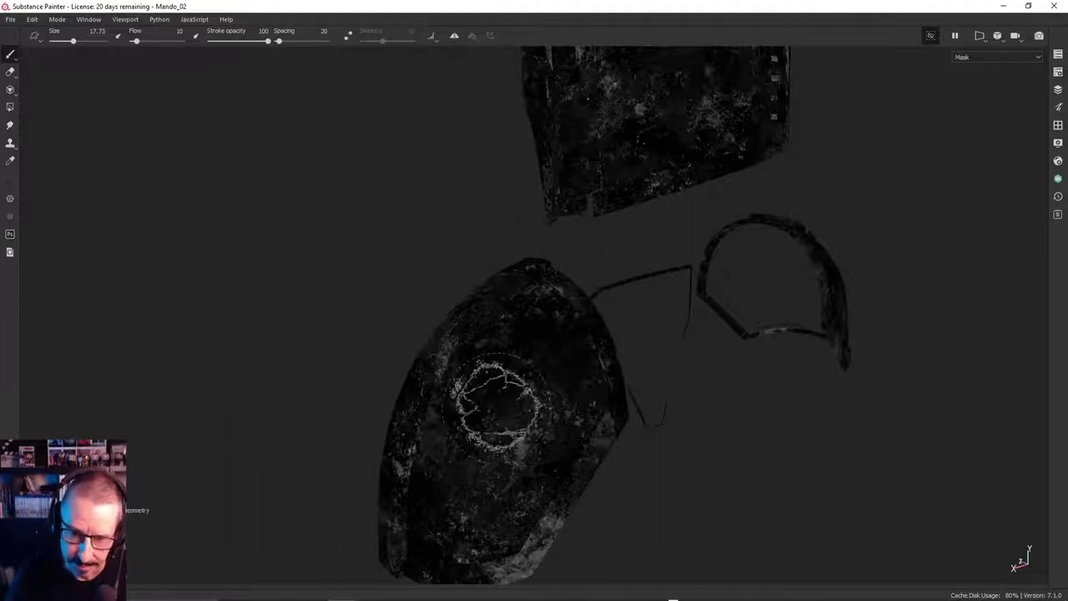
mouse_move(513, 406)
left_mouse_down("alt")
mouse_move(451, 399)
mouse_move(520, 393)
mouse_move(531, 361)
mouse_move(518, 297)
left_mouse_up("alt")
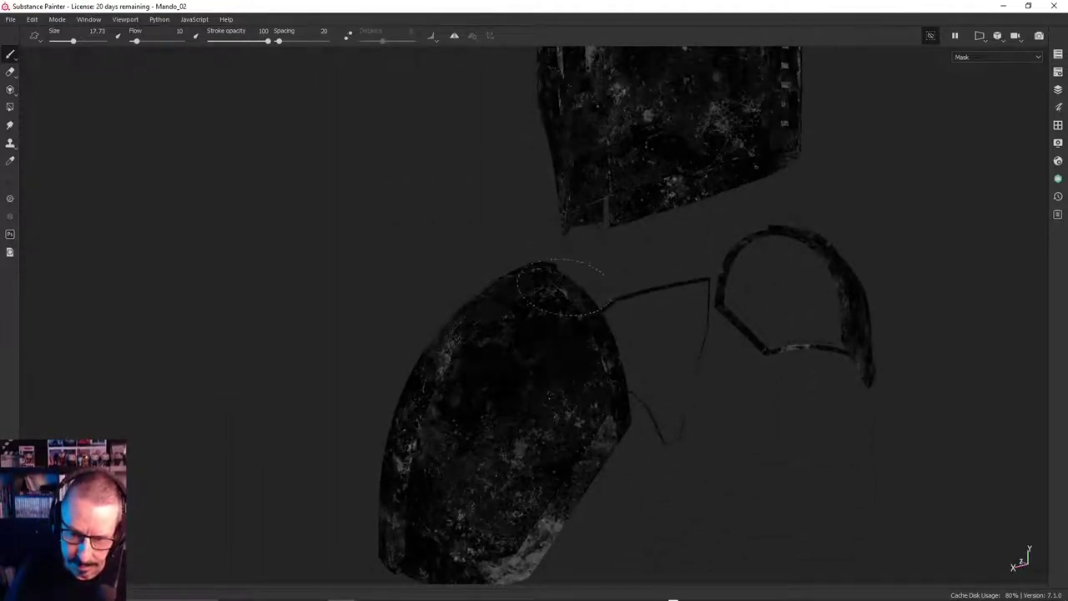
left_click_drag(536, 410, 519, 455)
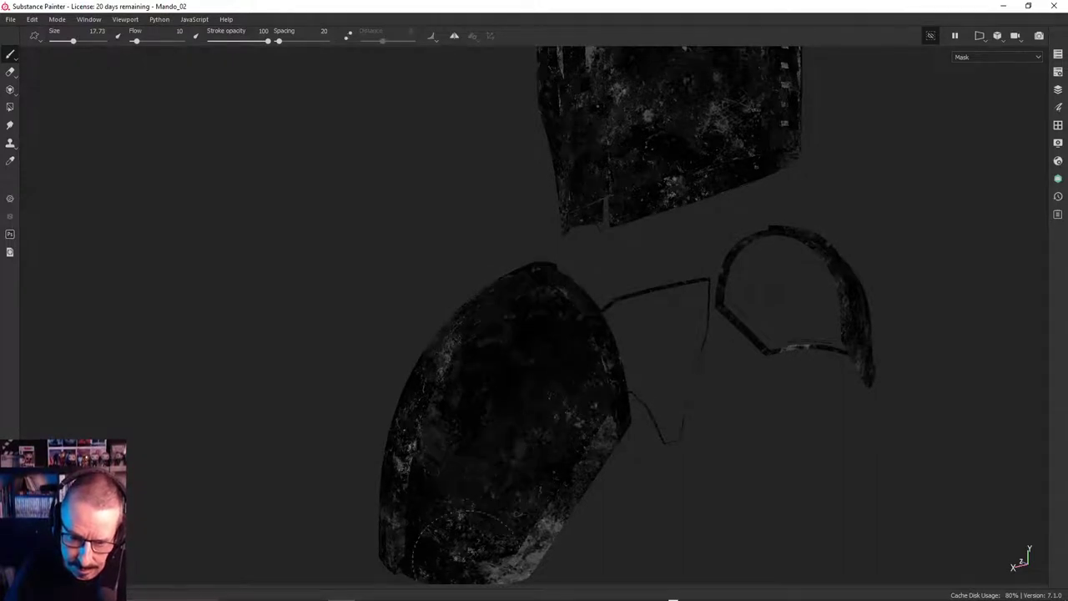
left_click_drag(472, 534, 526, 538)
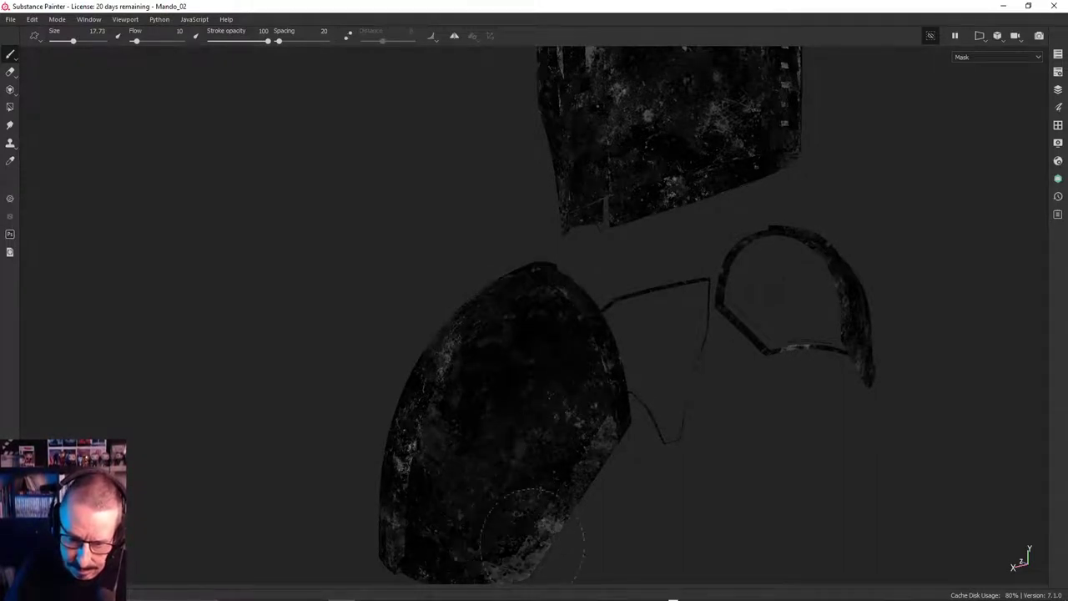
mouse_move(498, 575)
left_mouse_down()
mouse_move(518, 460)
mouse_move(721, 381)
mouse_move(448, 389)
left_mouse_up()
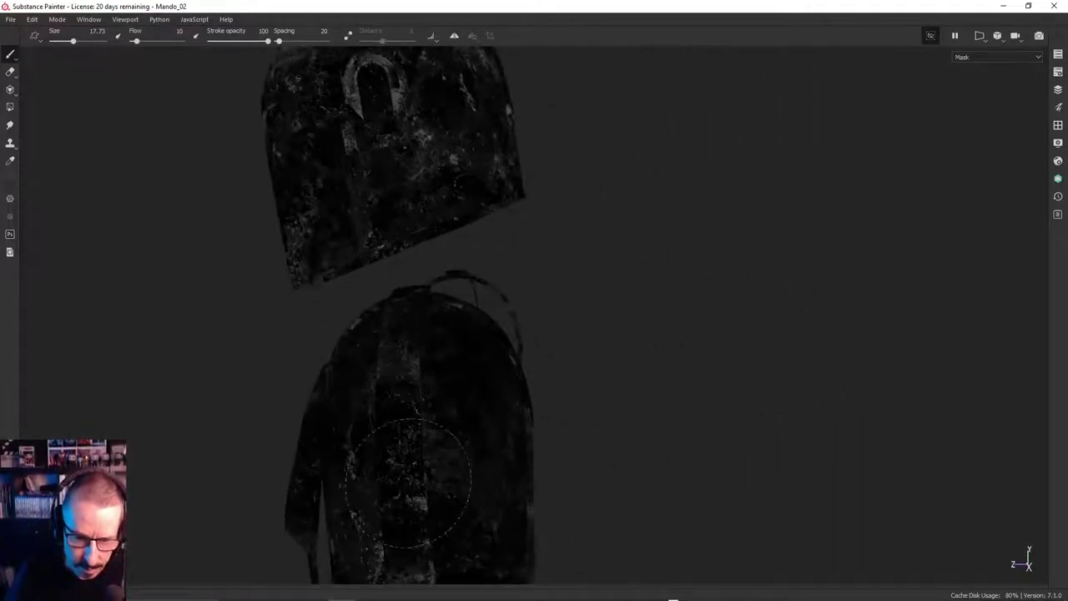
Display the finished material and examine the armour's roughness from several angles under rotated environment lighting
key("m")
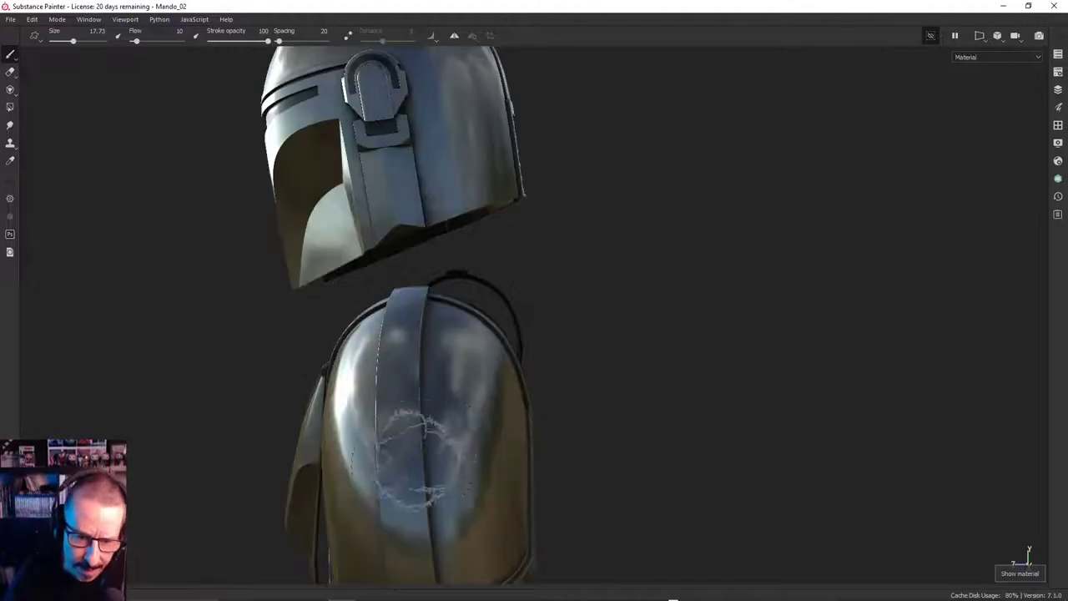
mouse_move(359, 359)
left_mouse_down("alt")
mouse_move(596, 303)
mouse_move(711, 291)
mouse_move(946, 303)
mouse_move(785, 292)
mouse_move(625, 382)
mouse_move(712, 340)
mouse_move(684, 334)
mouse_move(851, 307)
mouse_move(412, 353)
mouse_move(501, 350)
mouse_move(577, 329)
left_mouse_up("alt")
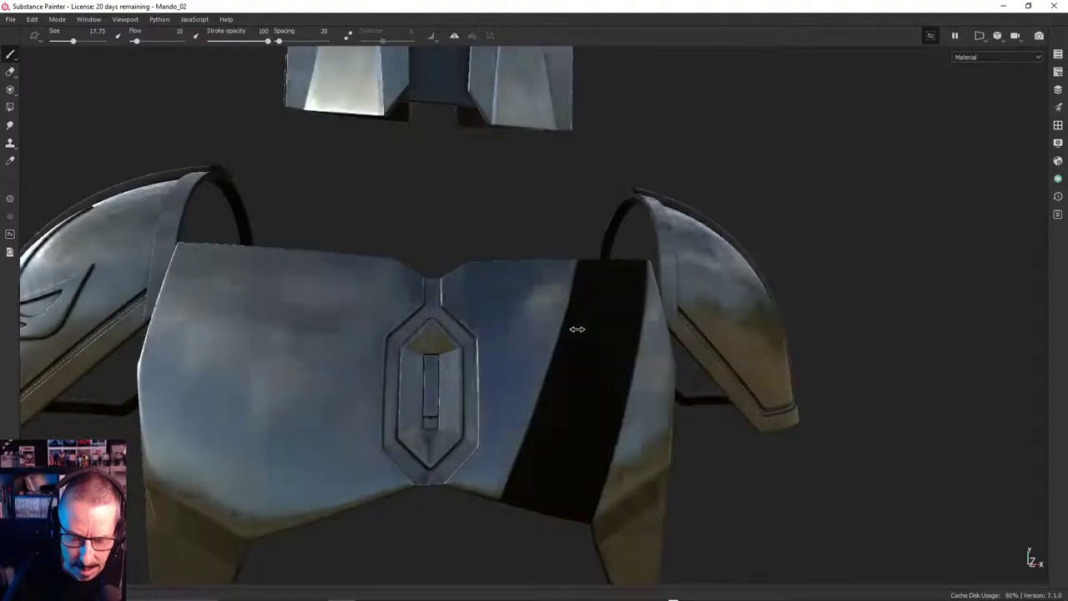
right_click_drag(577, 329, 497, 338, "shift")
left_click_drag(498, 338, 822, 405, "alt")
mouse_move(351, 299)
right_mouse_down("shift")
mouse_move(384, 298)
mouse_move(364, 302)
right_mouse_up("shift")
scroll(367, 301, "down", 3)
left_click_drag(372, 299, 420, 273, "alt")
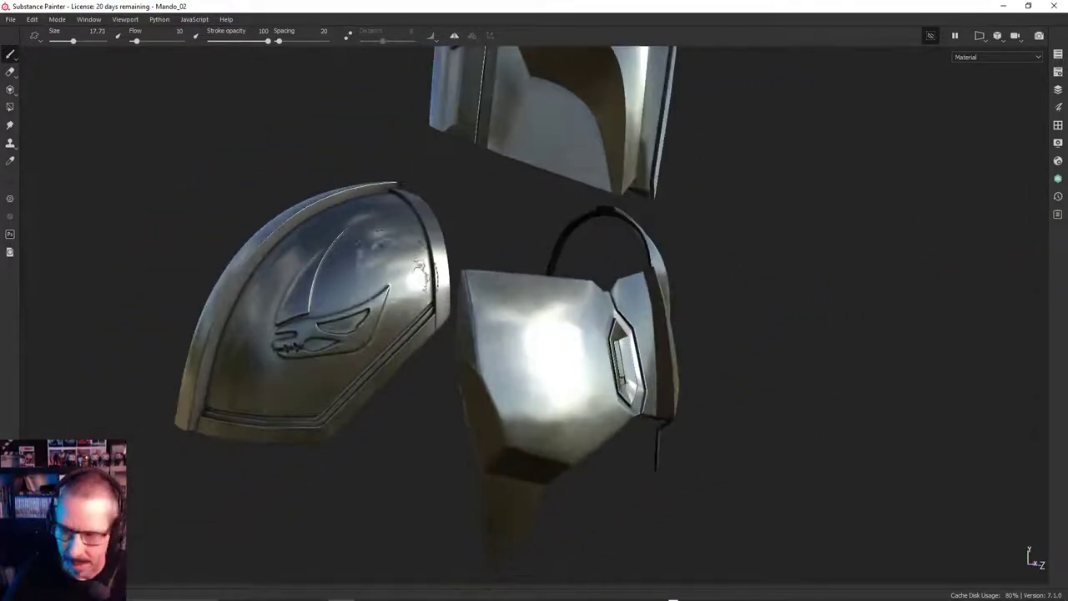
Open the layer stack, display the mask of the Dirt layer below Roughness_Dirt and activate its Paint effect
left_click(1059, 90)
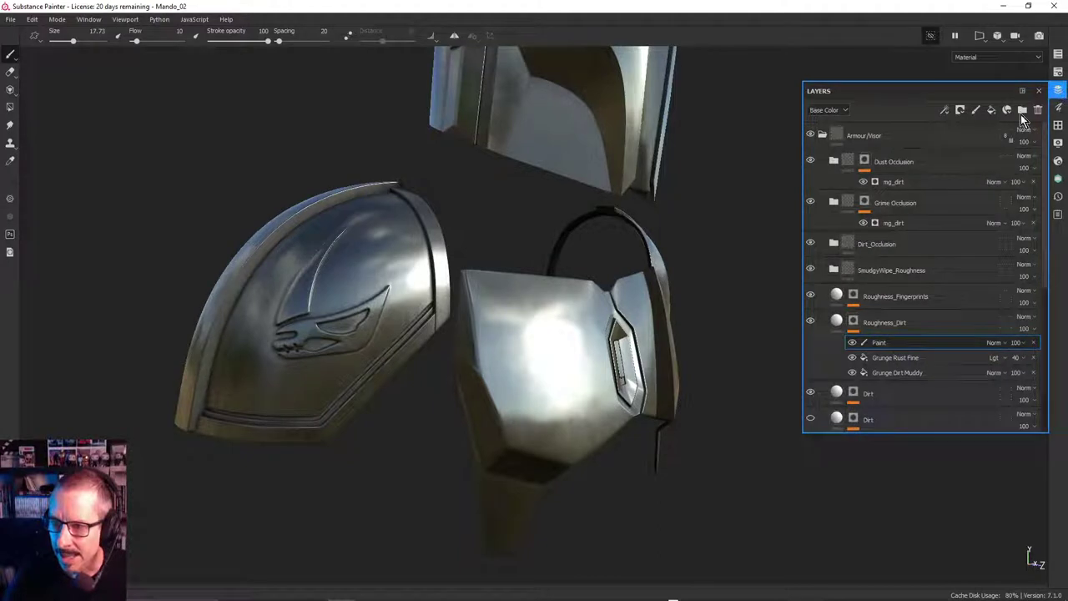
left_click(836, 324)
left_click(855, 349)
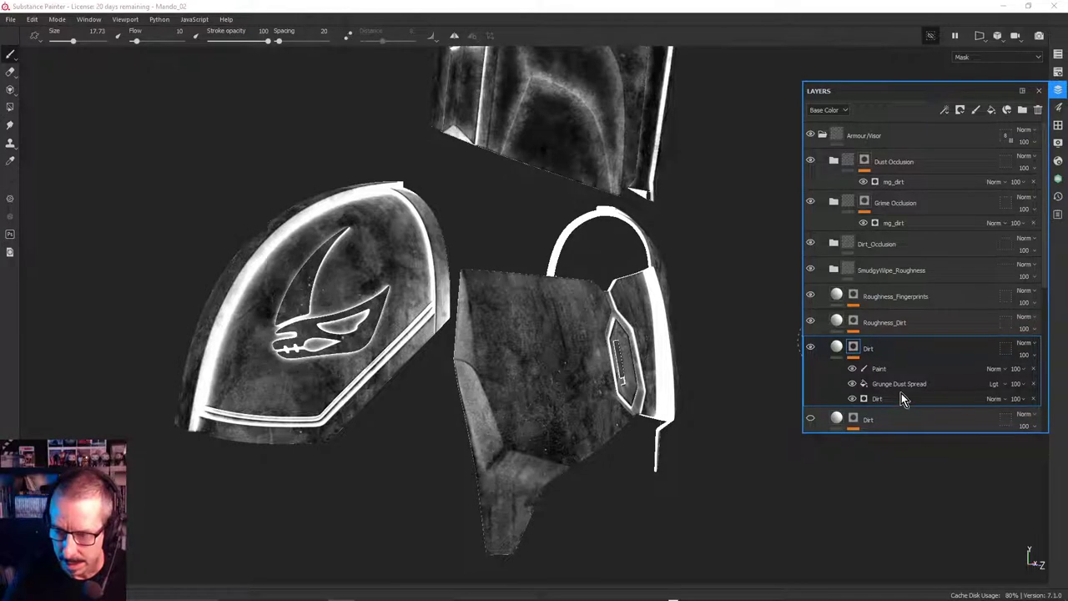
left_click(882, 370)
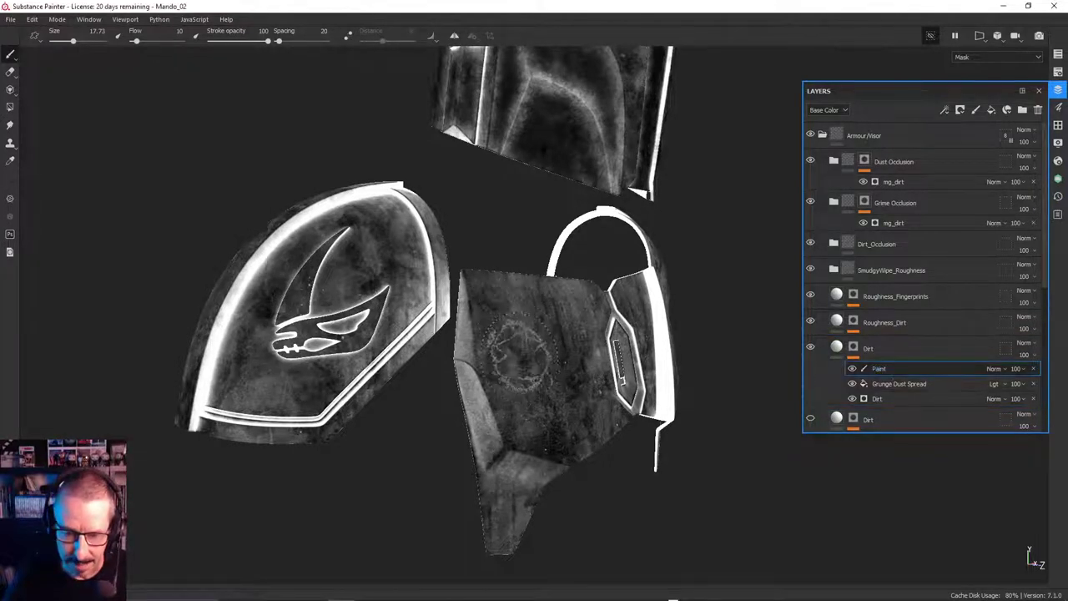
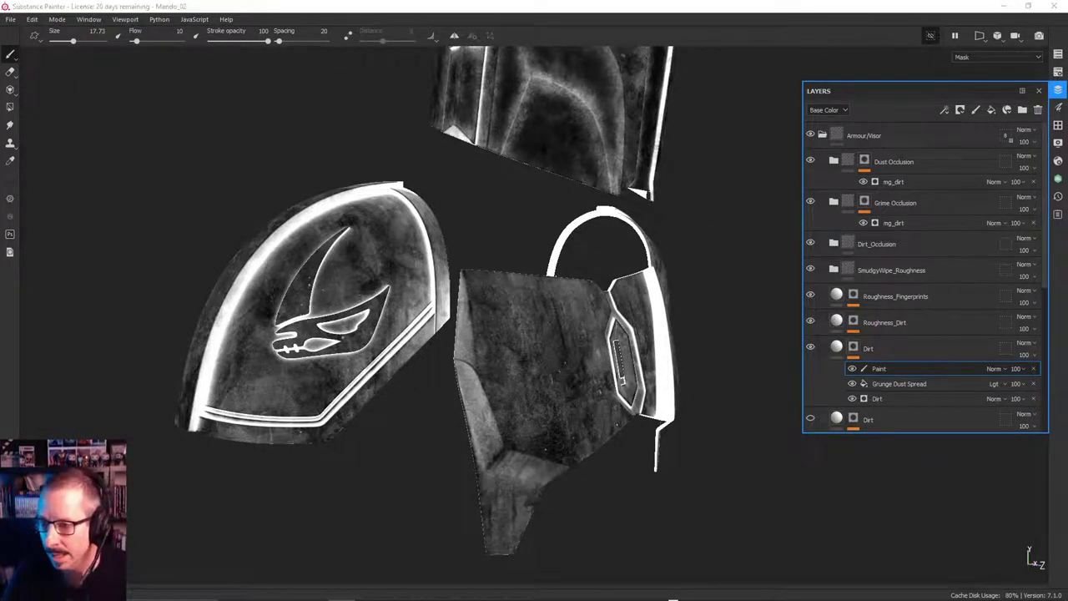
Reopen the brush shelf, choose the Dirt 1 brush and close the shelf again
left_click(1059, 215)
left_click(1059, 216)
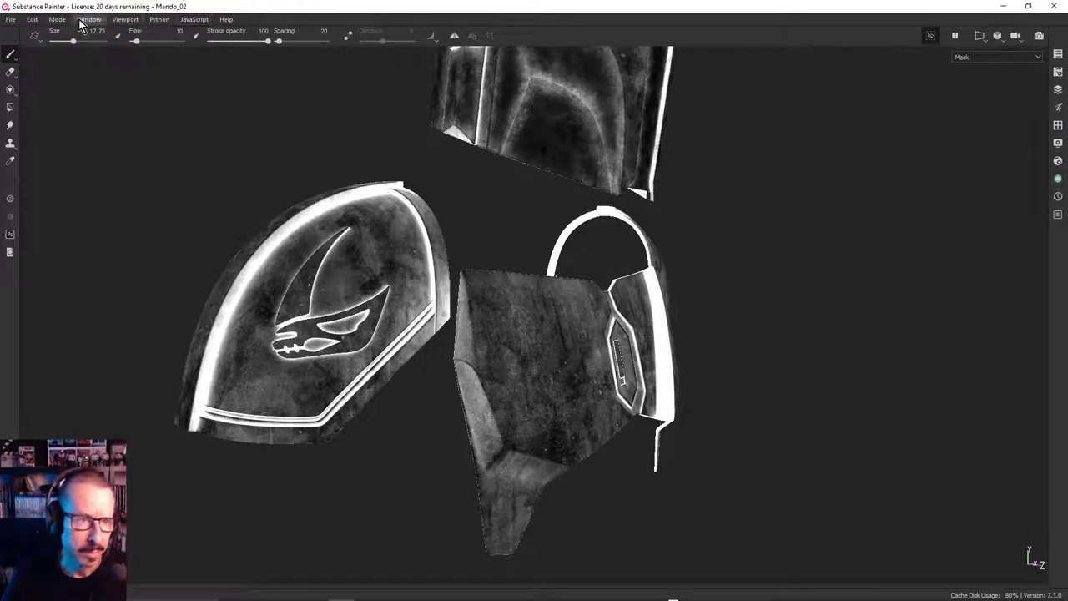
left_click(125, 19)
mouse_move(89, 21)
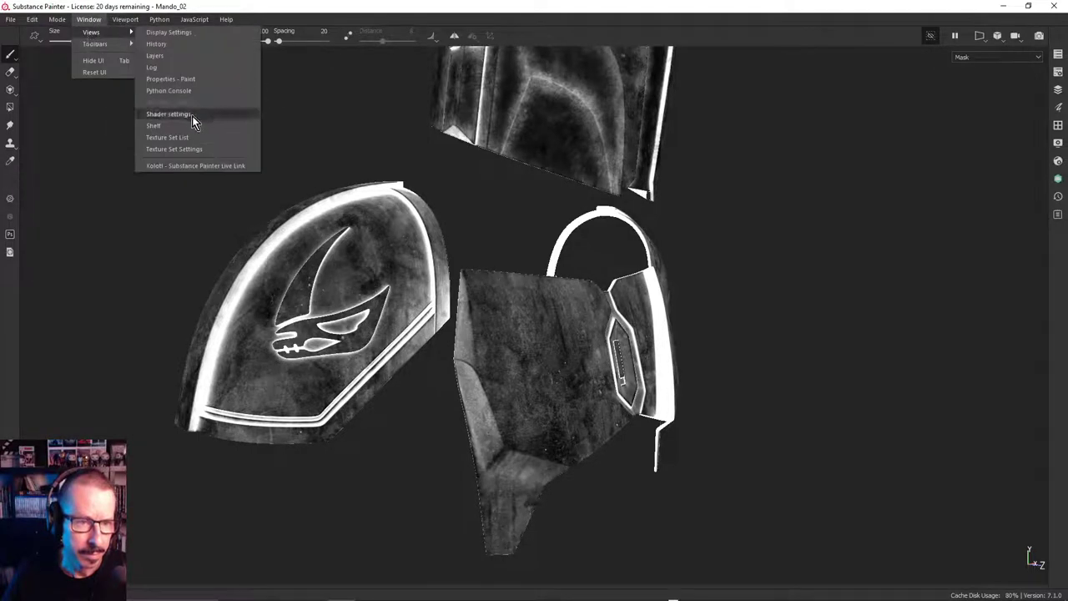
left_click(192, 126)
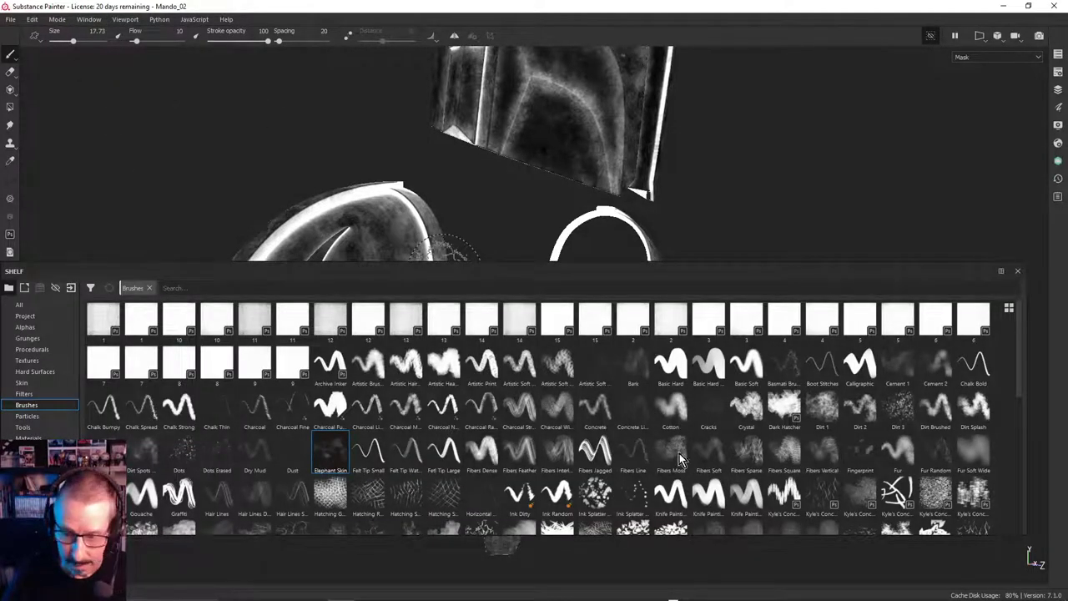
left_click(868, 410)
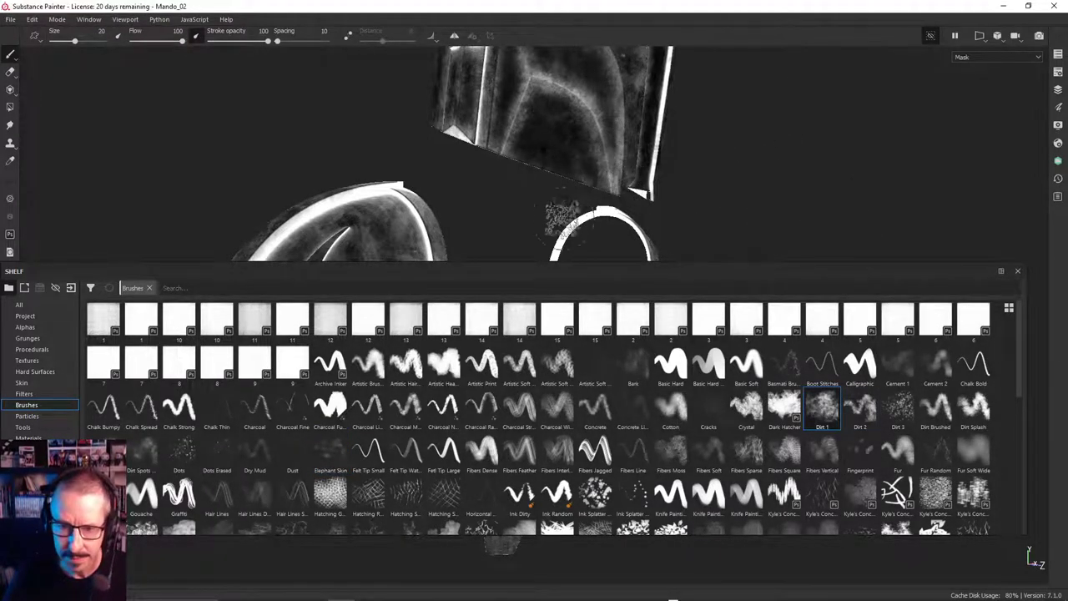
left_click(1017, 272)
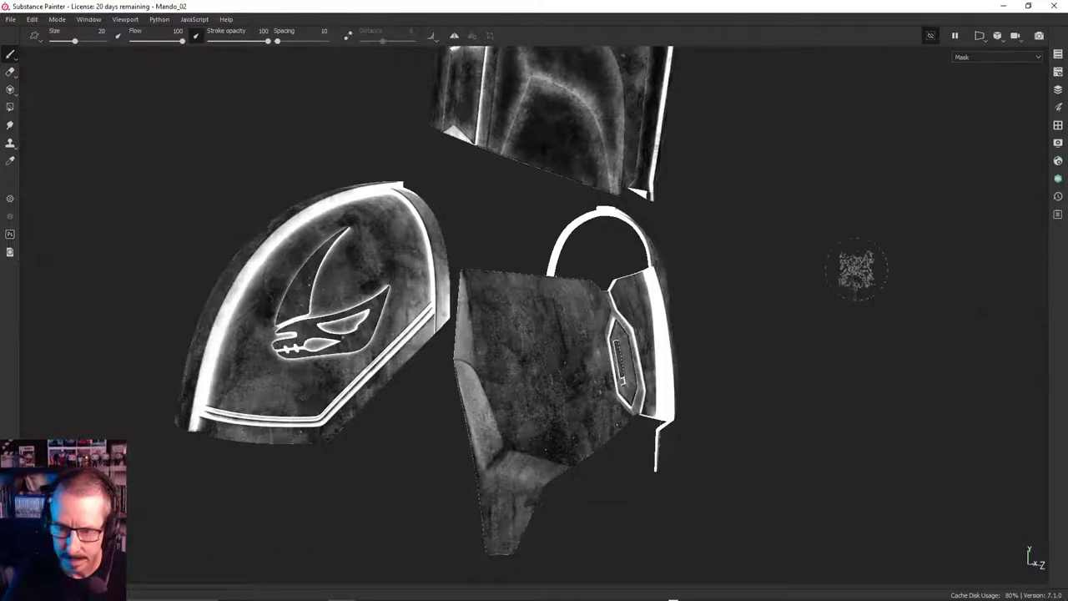
Try to paint out dirt on the chest plate's Dirt mask with the Dirt 1 brush at size 20 and flow 100, and undo the strokes
right_click_drag(549, 263, 811, 282, "alt")
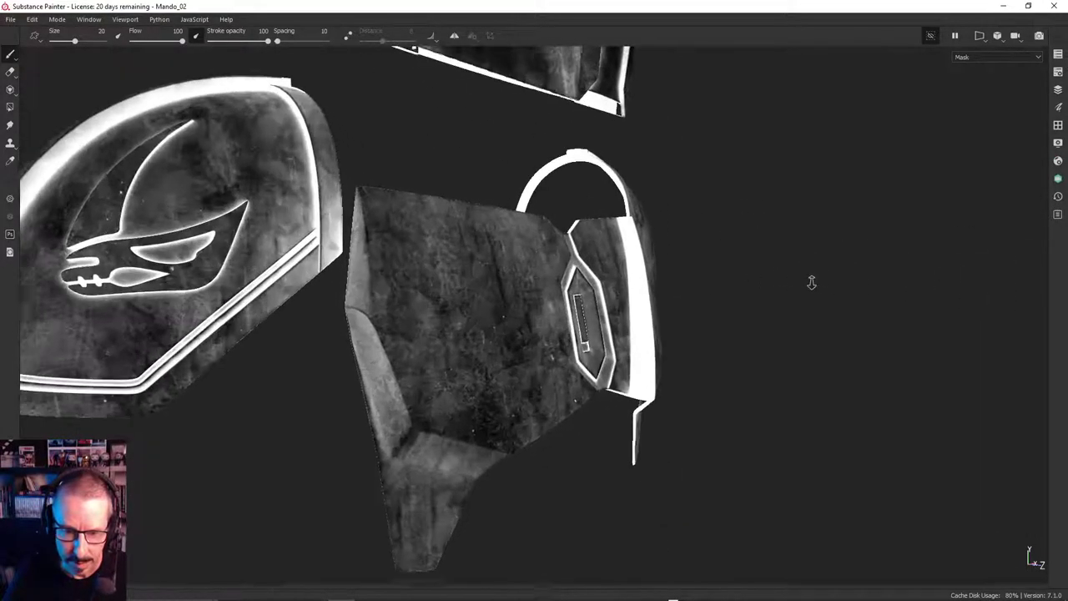
mouse_move(811, 281)
left_mouse_down("alt")
mouse_move(398, 326)
mouse_move(362, 311)
left_mouse_up("alt")
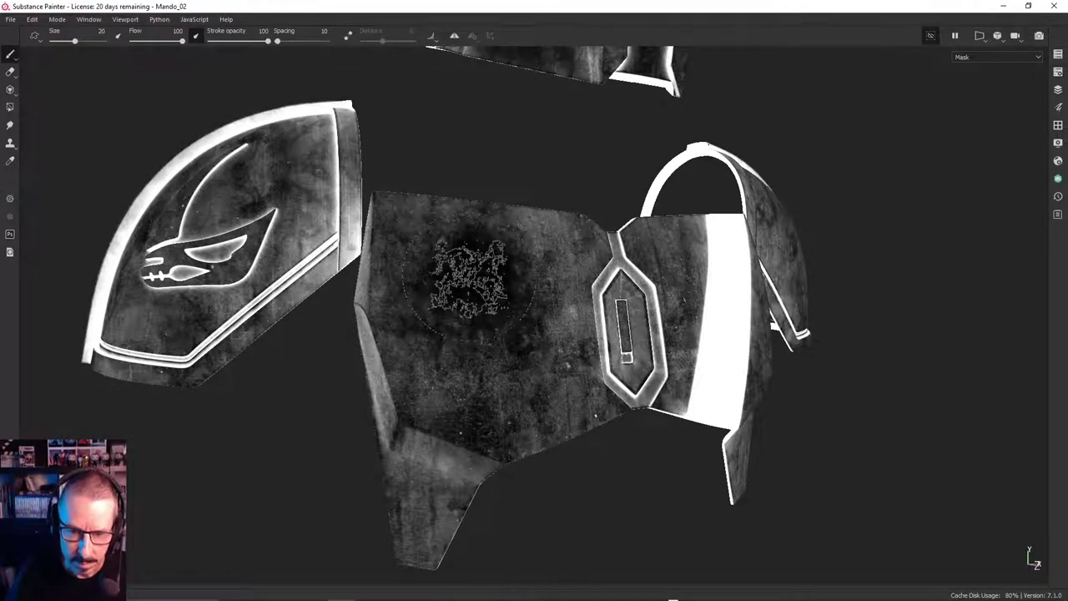
mouse_move(495, 305)
left_mouse_down()
mouse_move(467, 347)
mouse_move(446, 351)
mouse_move(534, 379)
mouse_move(534, 325)
mouse_move(557, 271)
mouse_move(545, 227)
mouse_move(455, 258)
mouse_move(489, 262)
left_mouse_up()
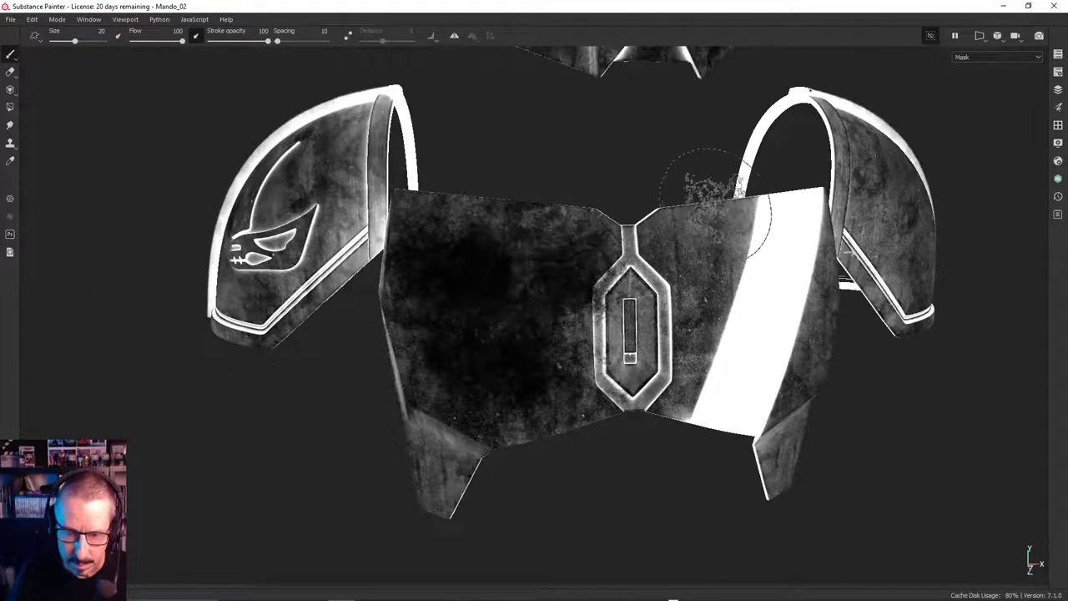
key("ctrl+z")
key("ctrl+z")
key("ctrl+z")
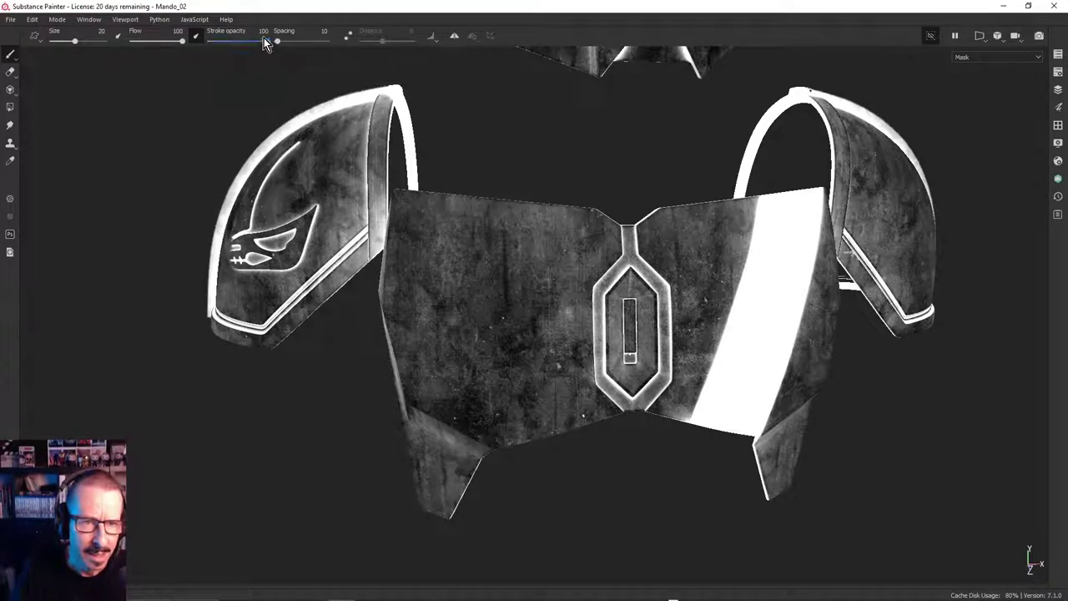
Set the stroke opacity to 55 and paint textured breakup over the chest plate's Dirt mask, including the bright diagonal stripe
left_click_drag(267, 43, 241, 41)
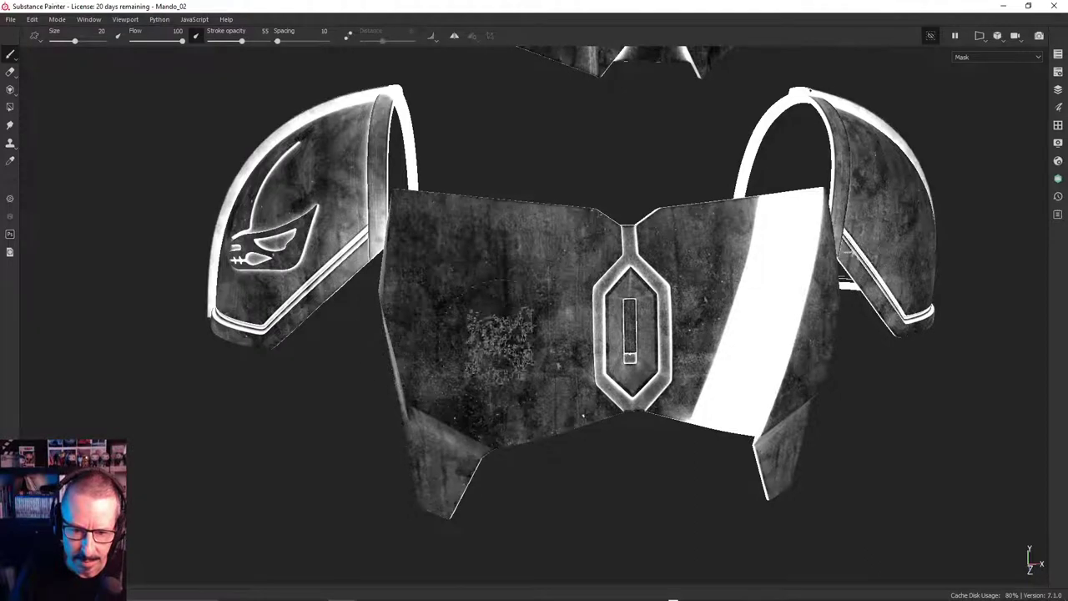
mouse_move(501, 342)
left_mouse_down()
mouse_move(543, 389)
mouse_move(578, 334)
mouse_move(580, 233)
left_mouse_up()
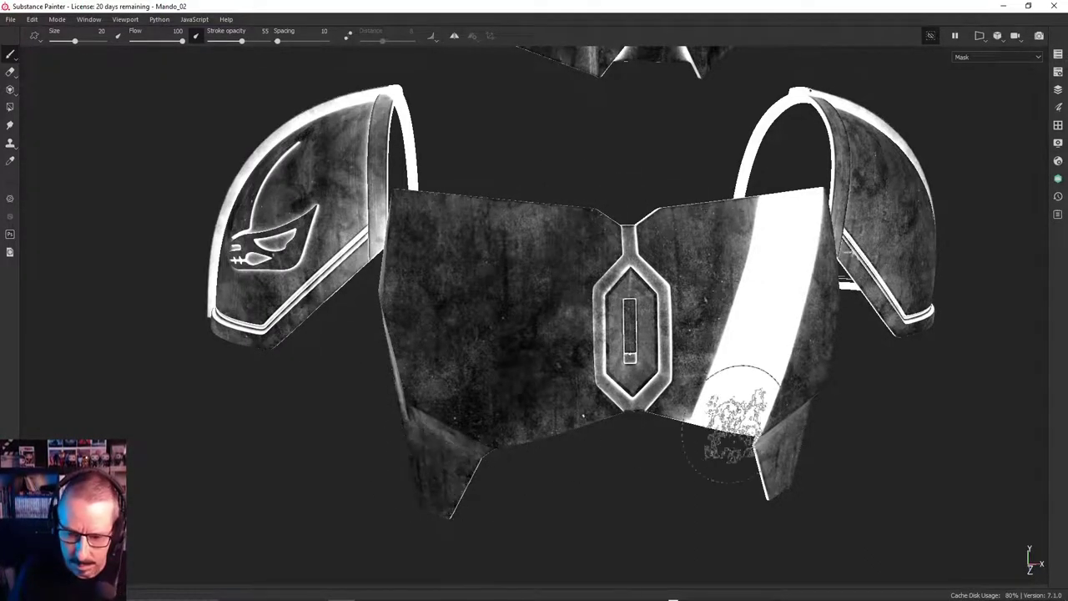
left_click_drag(755, 336, 723, 309, "alt")
left_click_drag(823, 478, 805, 499)
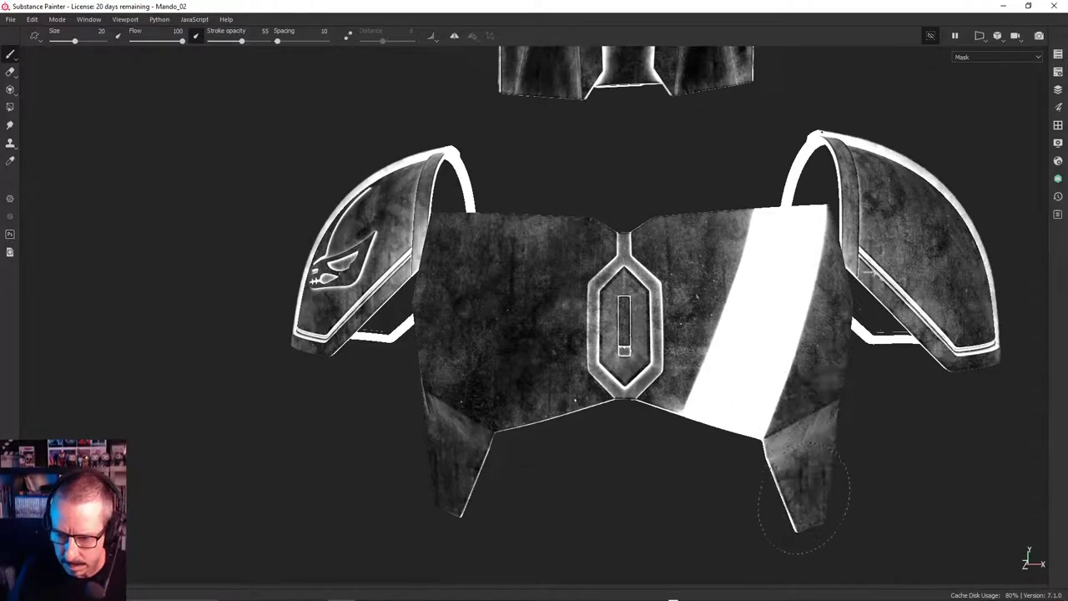
left_click_drag(714, 354, 664, 308, "alt")
mouse_move(662, 261)
left_mouse_down()
mouse_move(625, 336)
mouse_move(619, 384)
mouse_move(706, 334)
mouse_move(706, 225)
mouse_move(787, 239)
mouse_move(776, 310)
mouse_move(851, 334)
left_mouse_up()
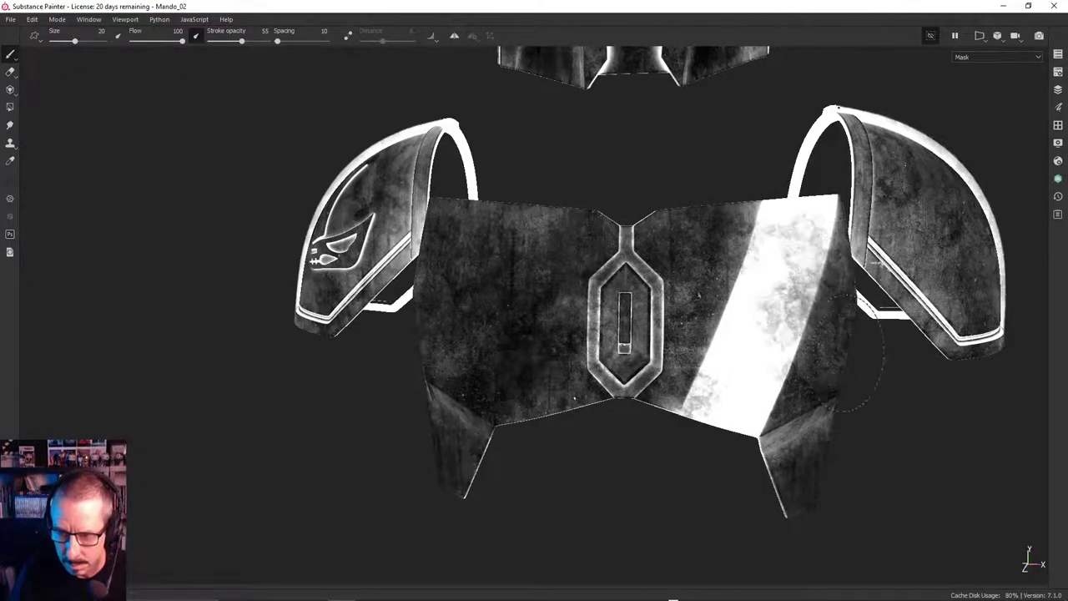
Try to break up the bright edge dirt on the emblem shoulder pad with the current brush alignment, and undo the strokes
mouse_move(787, 334)
left_mouse_down("alt")
mouse_move(573, 367)
mouse_move(218, 206)
left_mouse_up("alt")
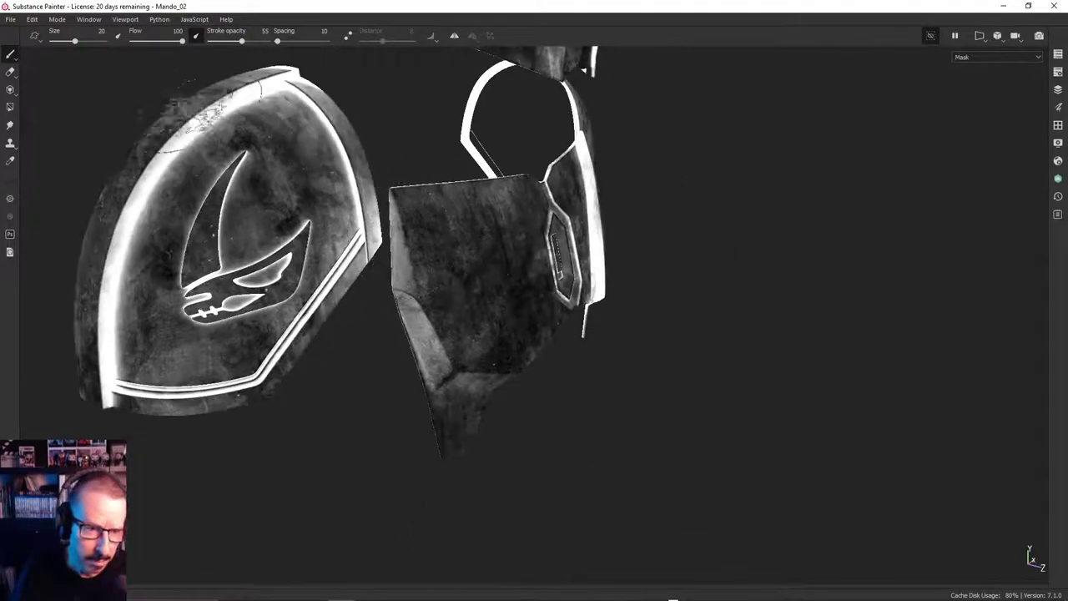
mouse_move(207, 116)
left_mouse_down()
mouse_move(155, 121)
mouse_move(158, 171)
left_mouse_up()
mouse_move(269, 143)
left_mouse_down()
mouse_move(285, 134)
mouse_move(268, 188)
mouse_move(138, 246)
mouse_move(125, 347)
mouse_move(209, 371)
mouse_move(246, 305)
mouse_move(226, 315)
mouse_move(194, 244)
mouse_move(200, 227)
left_mouse_up()
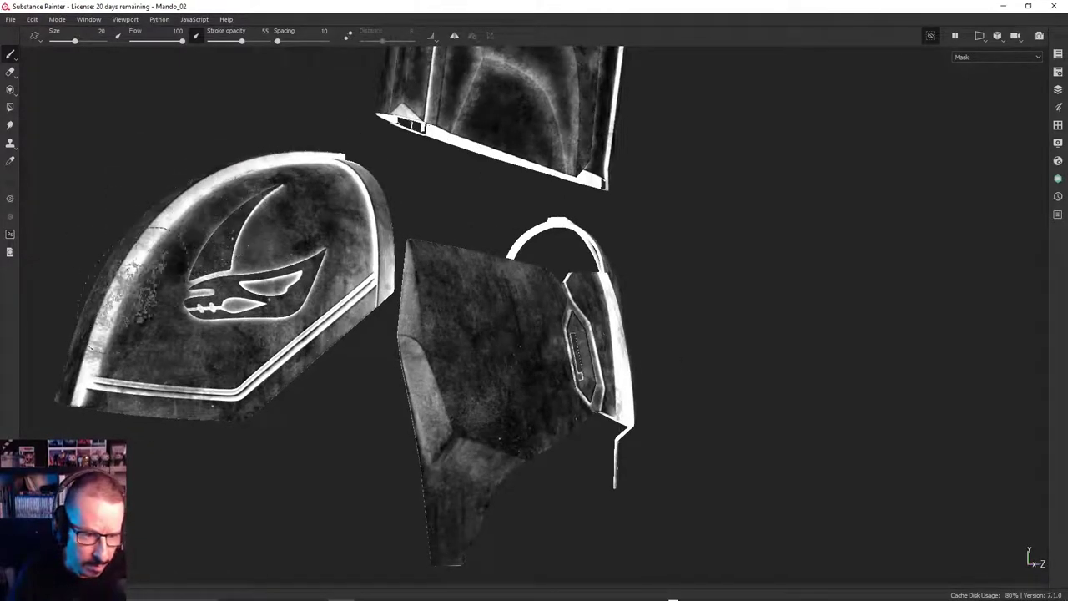
middle_click_drag(150, 291, 371, 325, "alt")
mouse_move(430, 364)
left_mouse_down()
mouse_move(488, 376)
mouse_move(464, 330)
mouse_move(471, 301)
left_mouse_up()
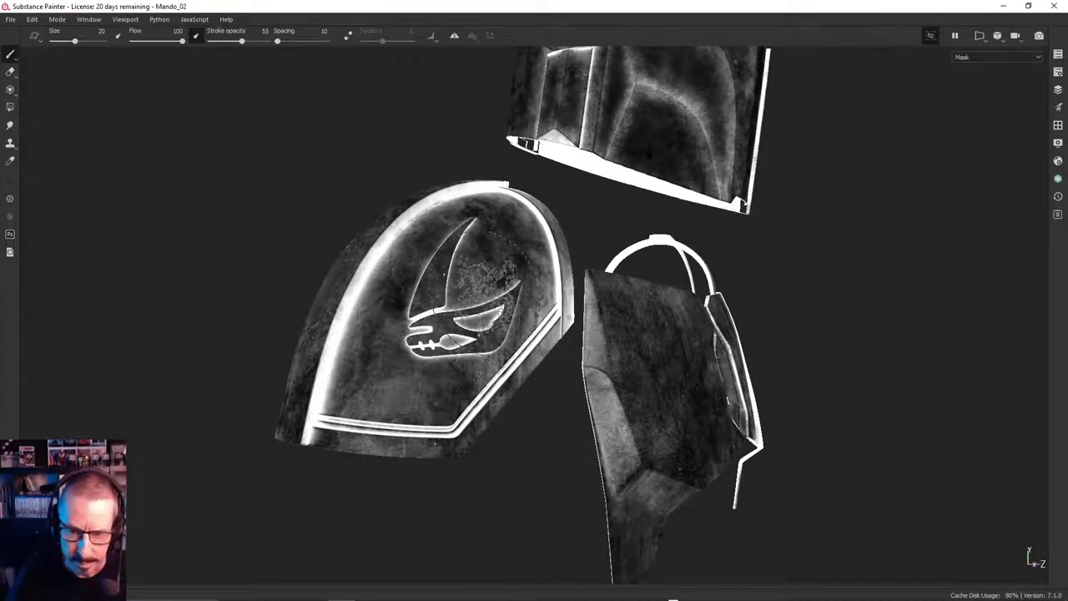
key("ctrl+z")
Open the paint brush properties and set the brush alignment to UV
left_click(1060, 107)
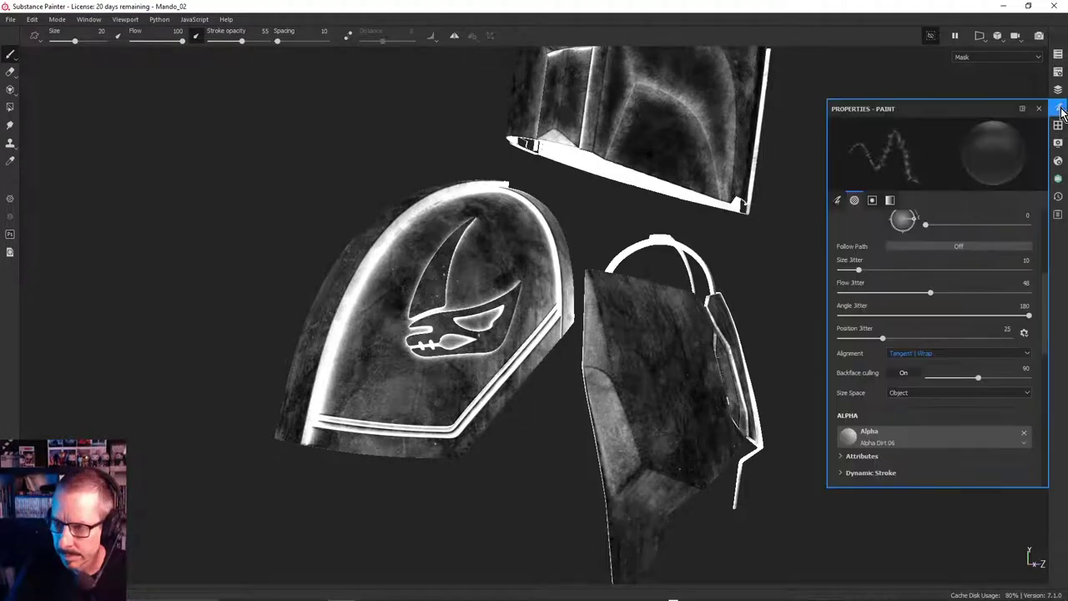
left_click(933, 359)
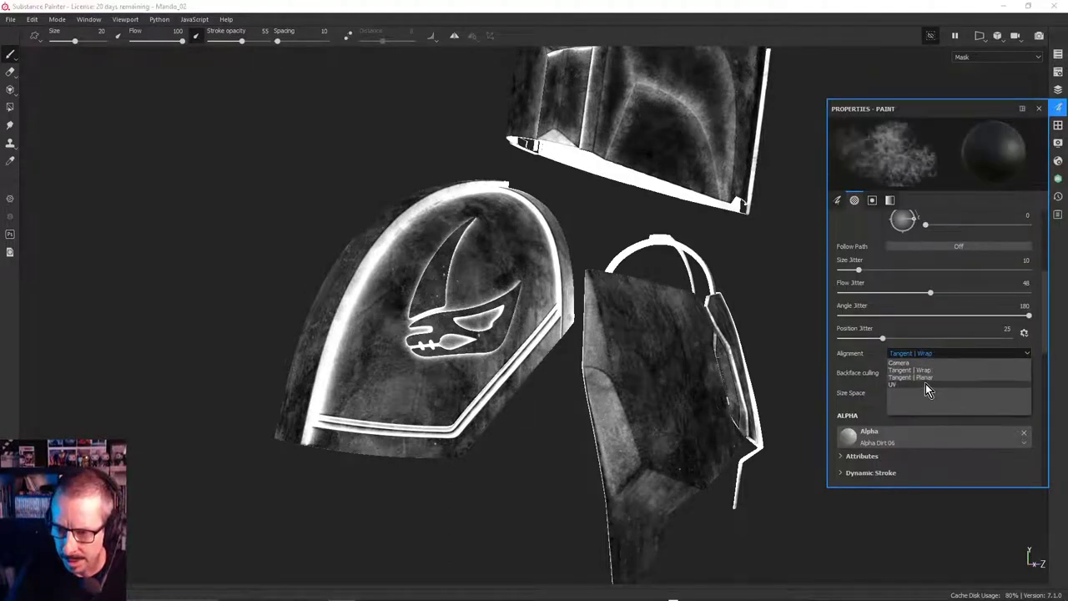
left_click(926, 383)
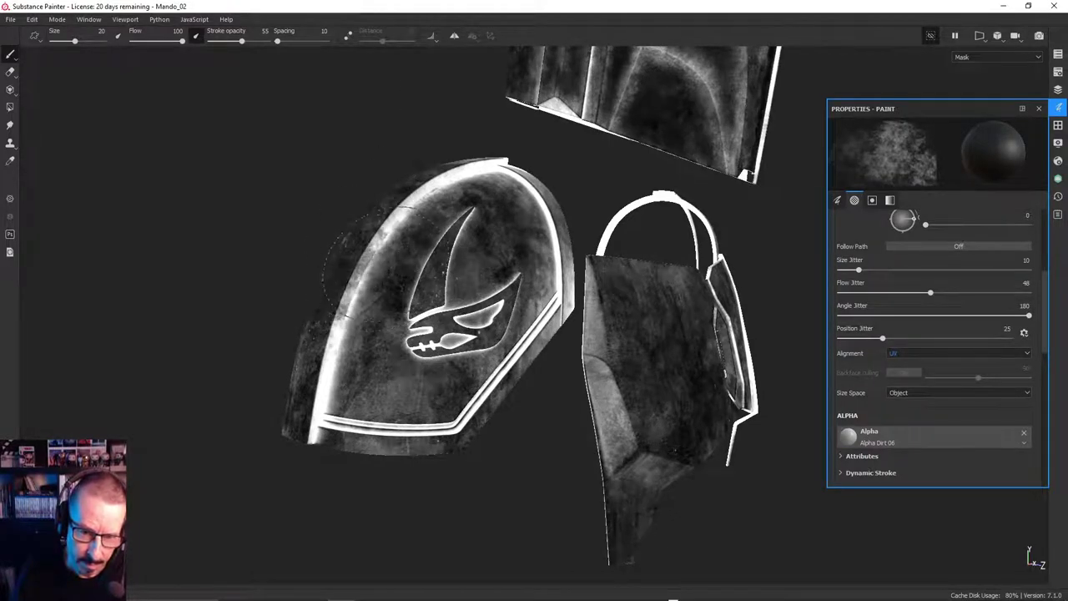
Break up the bright rims and reduce the surface dirt on the front and rear halves of the emblem shoulder pad
mouse_move(350, 294)
left_mouse_down()
mouse_move(318, 370)
mouse_move(349, 291)
left_mouse_up()
left_click_drag(421, 177, 480, 167)
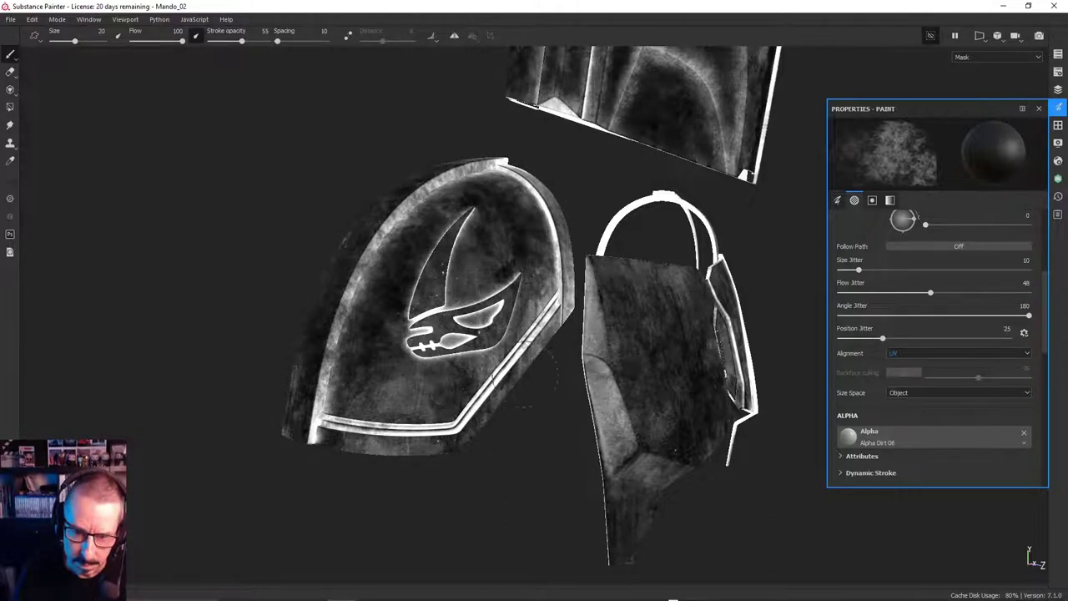
left_click_drag(438, 341, 540, 342, "alt")
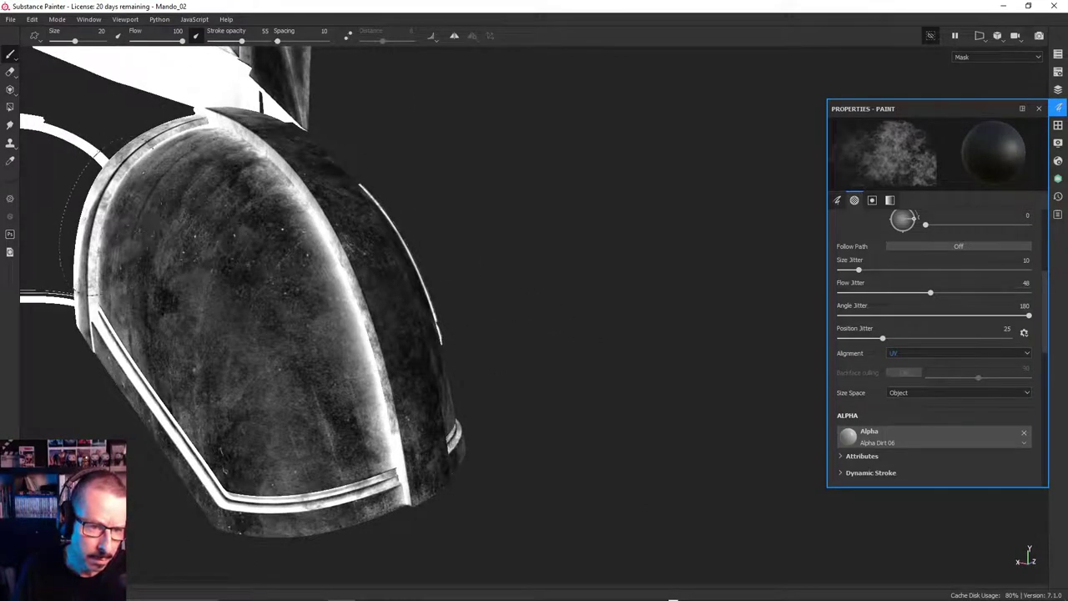
left_click_drag(125, 196, 80, 267)
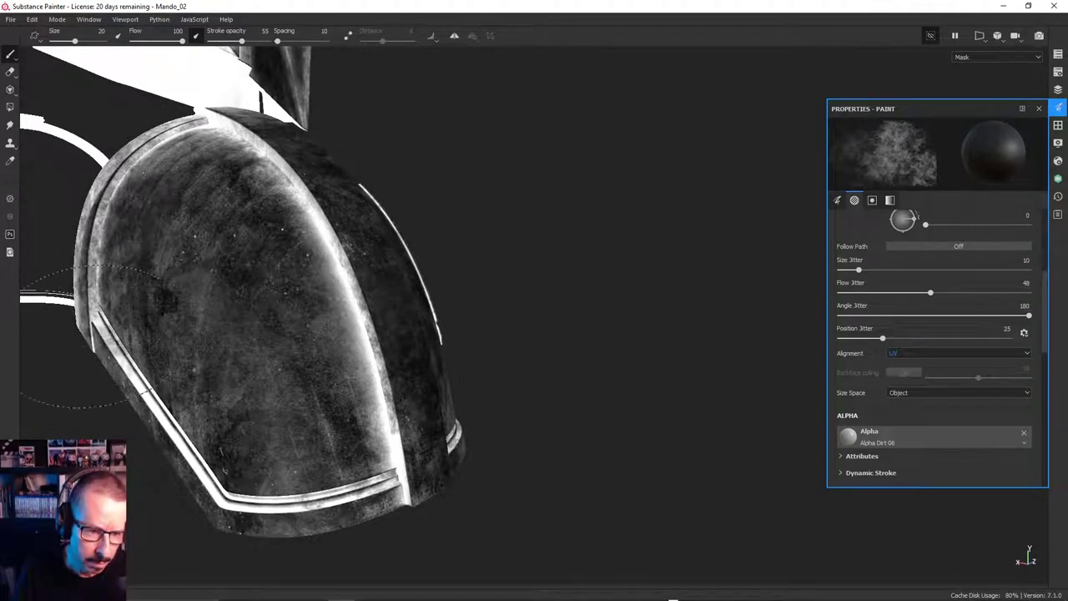
left_click_drag(90, 335, 180, 409)
mouse_move(334, 485)
left_mouse_down()
mouse_move(210, 288)
mouse_move(205, 250)
mouse_move(231, 357)
left_mouse_up()
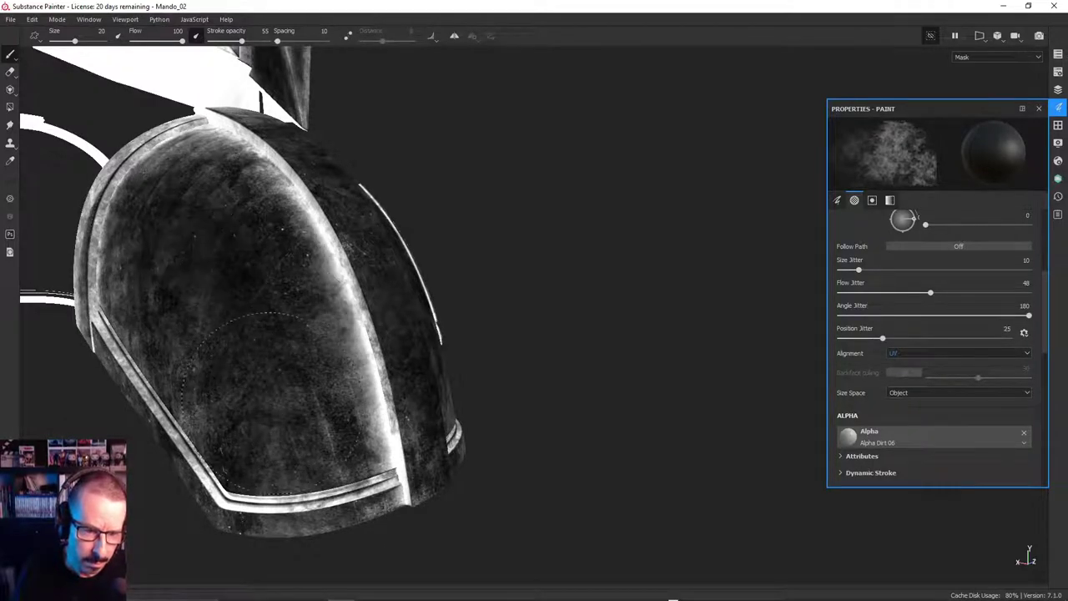
left_click_drag(263, 401, 455, 242, "alt")
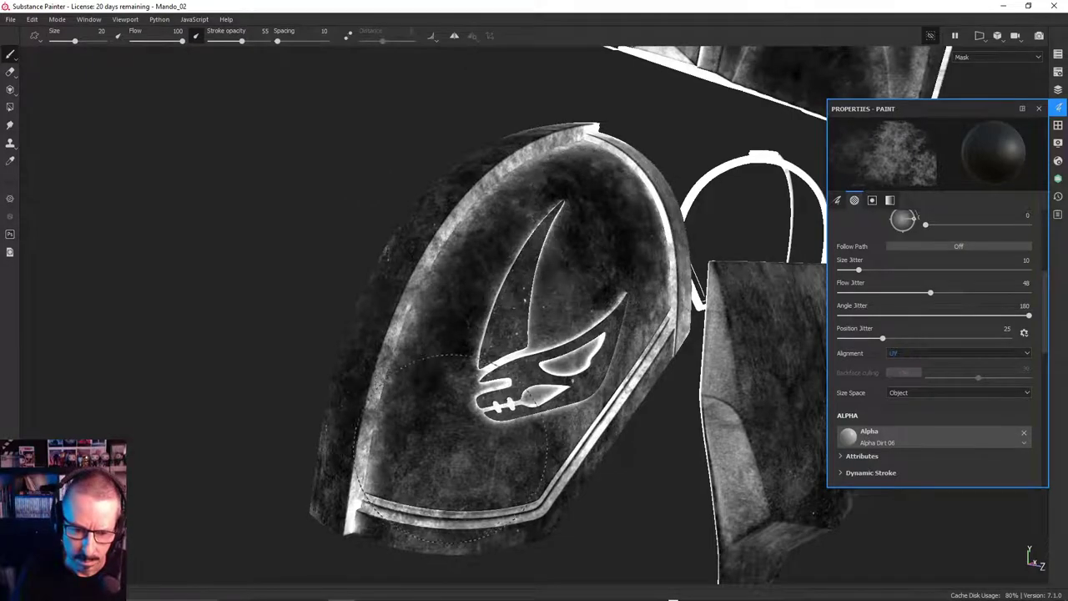
left_click_drag(451, 449, 464, 422)
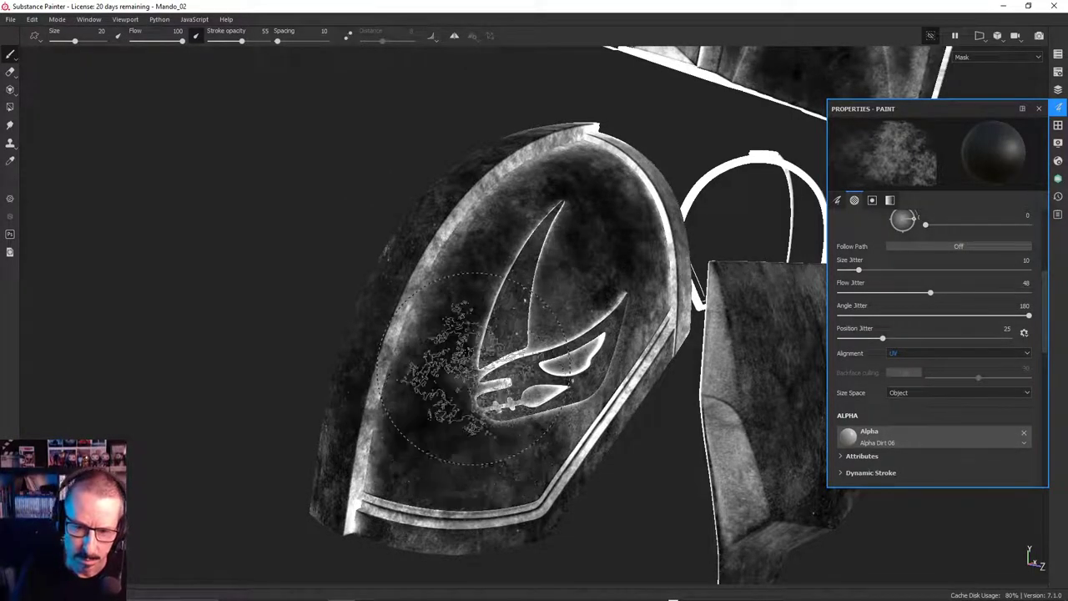
Paint out patches of dirt across the chest plate's front and further break up its bright diagonal stripe
right_click_drag(407, 368, 567, 366, "alt")
middle_click_drag(567, 366, 526, 370, "alt")
left_click_drag(526, 370, 192, 334, "alt")
middle_click_drag(618, 283, 465, 232, "alt")
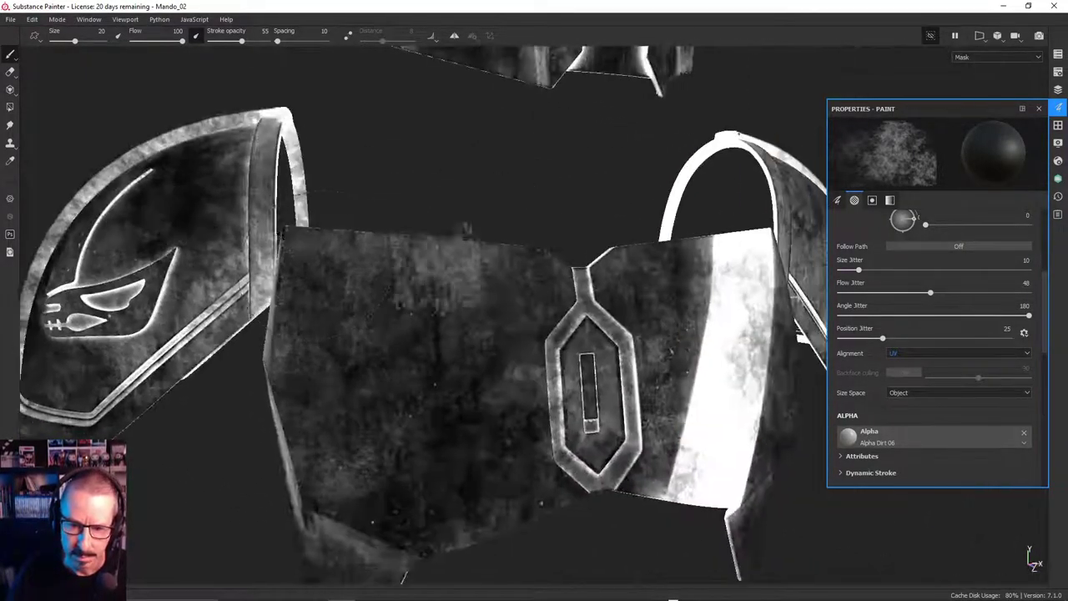
right_click_drag(465, 231, 334, 254, "alt")
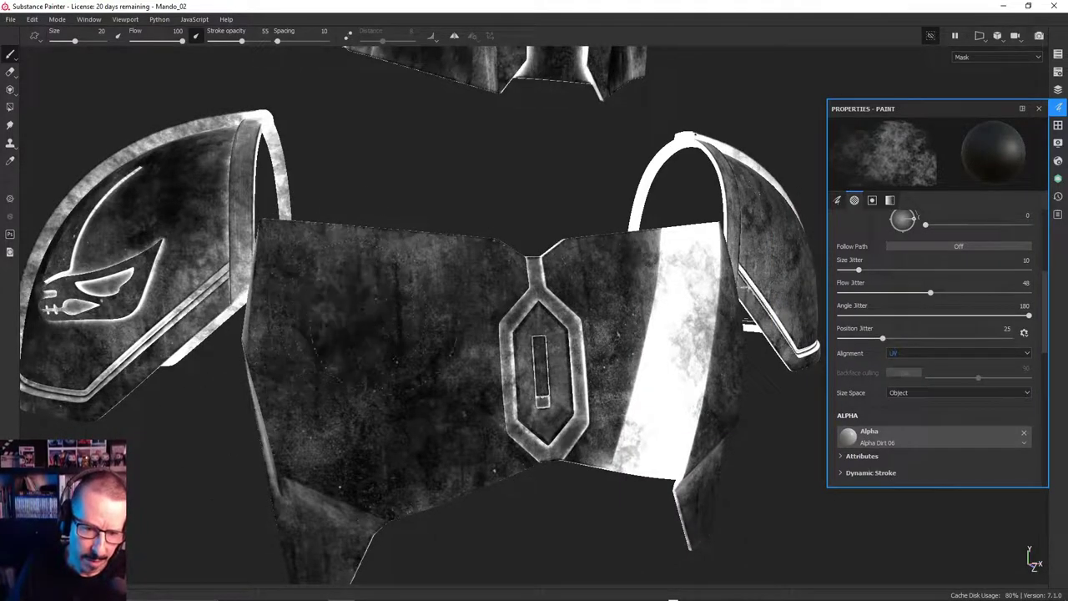
left_click_drag(300, 309, 315, 319)
left_click_drag(362, 391, 296, 381)
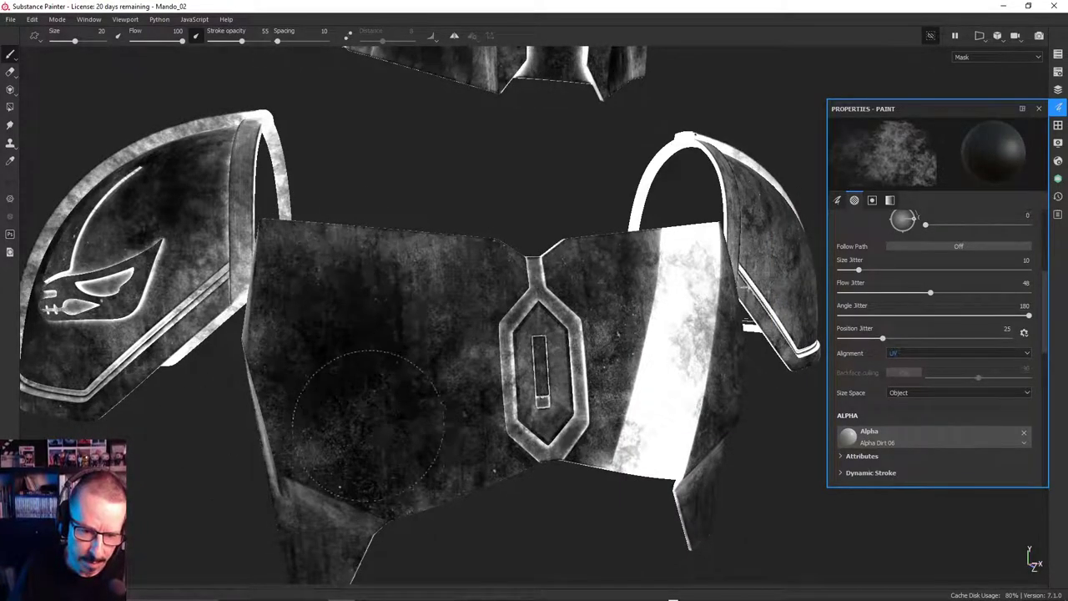
mouse_move(417, 363)
left_mouse_down()
mouse_move(401, 333)
mouse_move(353, 329)
left_mouse_up()
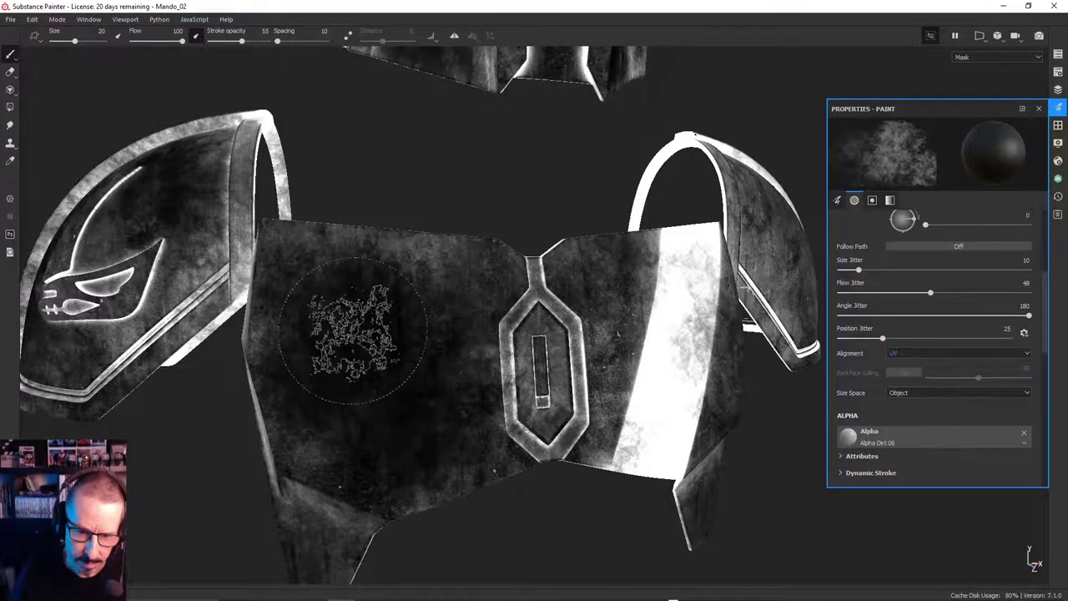
mouse_move(636, 329)
left_mouse_down("alt")
mouse_move(570, 298)
mouse_move(541, 310)
left_mouse_up("alt")
mouse_move(631, 299)
left_mouse_down()
mouse_move(680, 381)
mouse_move(644, 392)
left_mouse_up()
Reduce the dirt on the chest plate's side facets and lower corner next to the diagonal stripe
right_click_drag(622, 402, 578, 404, "alt")
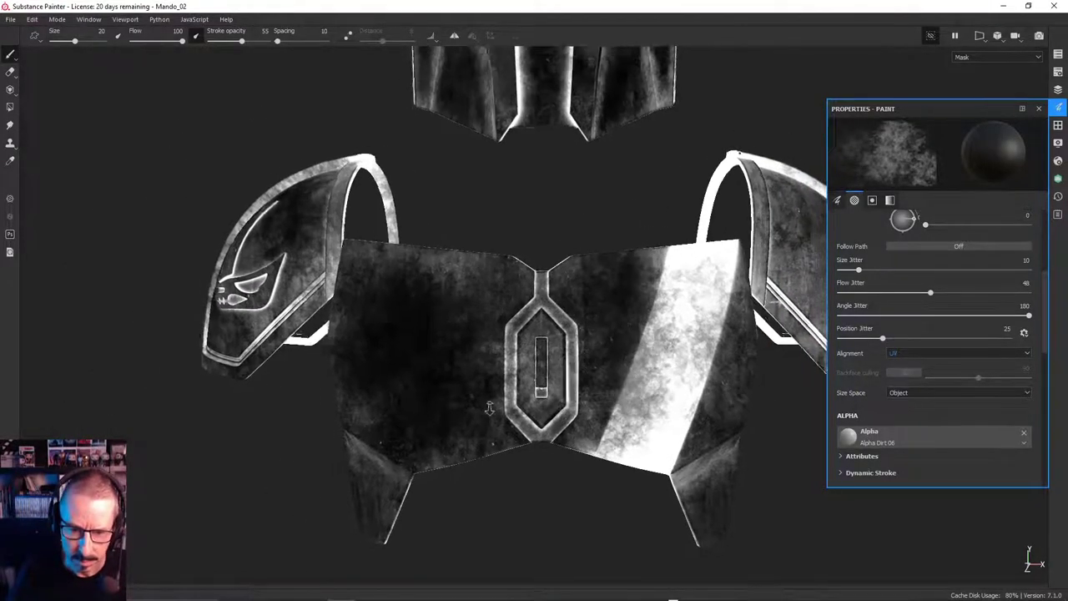
middle_click_drag(626, 399, 461, 386, "alt")
left_click_drag(461, 386, 365, 341, "alt")
left_click_drag(576, 335, 619, 320)
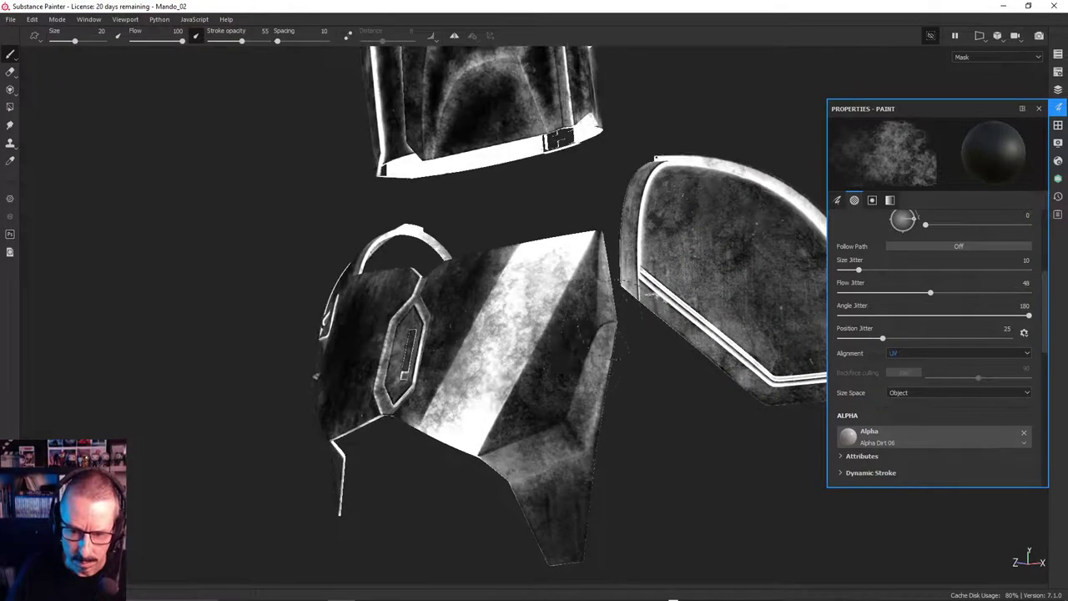
left_click_drag(553, 382, 459, 443, "alt")
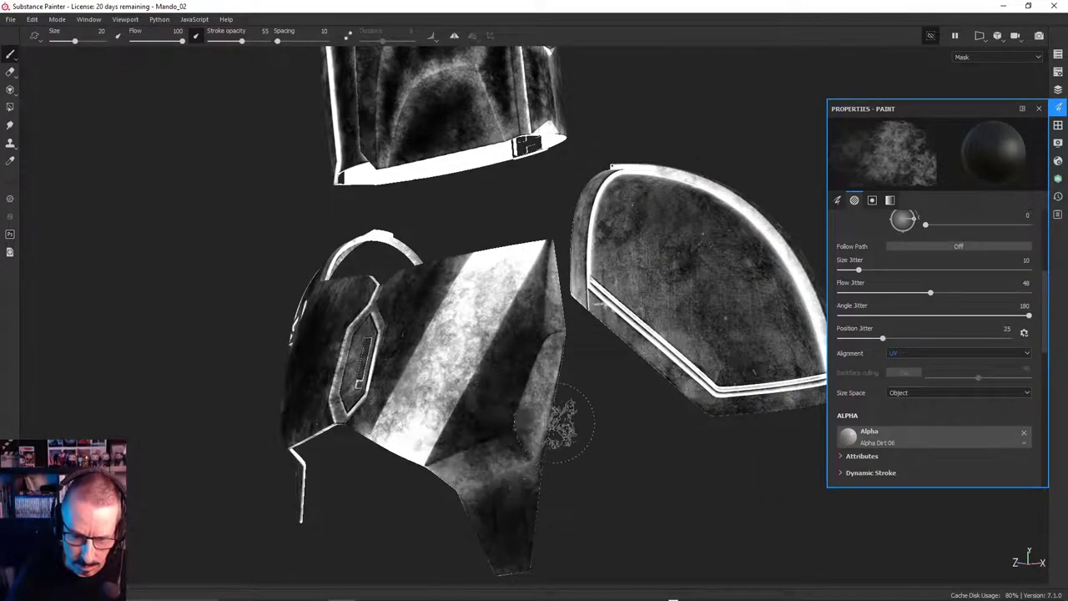
Paint out dirt on the front of the plain shoulder pad and break up its bright rim and double border lines
mouse_move(561, 424)
left_mouse_down("alt")
mouse_move(551, 400)
mouse_move(568, 380)
left_mouse_up("alt")
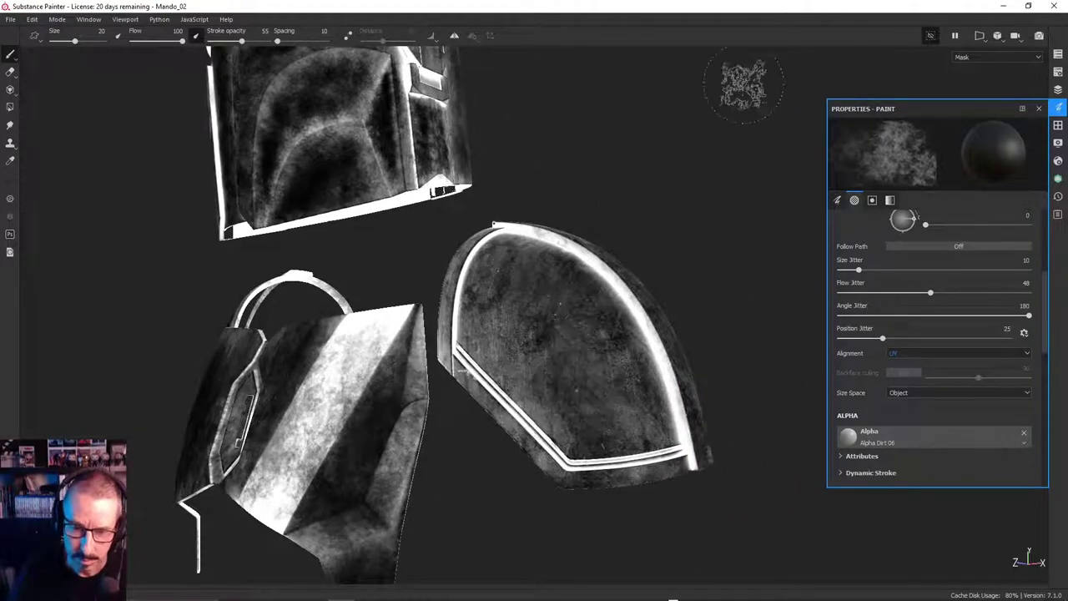
mouse_move(517, 334)
left_mouse_down("alt")
mouse_move(500, 284)
mouse_move(508, 332)
mouse_move(568, 361)
mouse_move(621, 411)
left_mouse_up("alt")
left_click_drag(568, 342, 577, 352, "alt")
left_click_drag(510, 289, 474, 278, "alt")
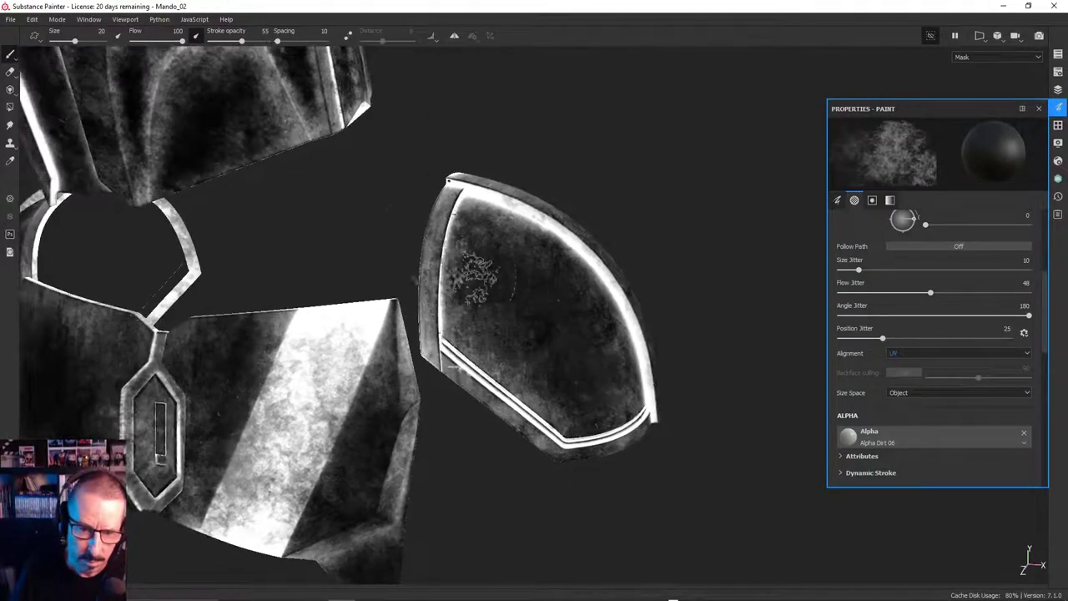
left_click_drag(431, 223, 459, 334)
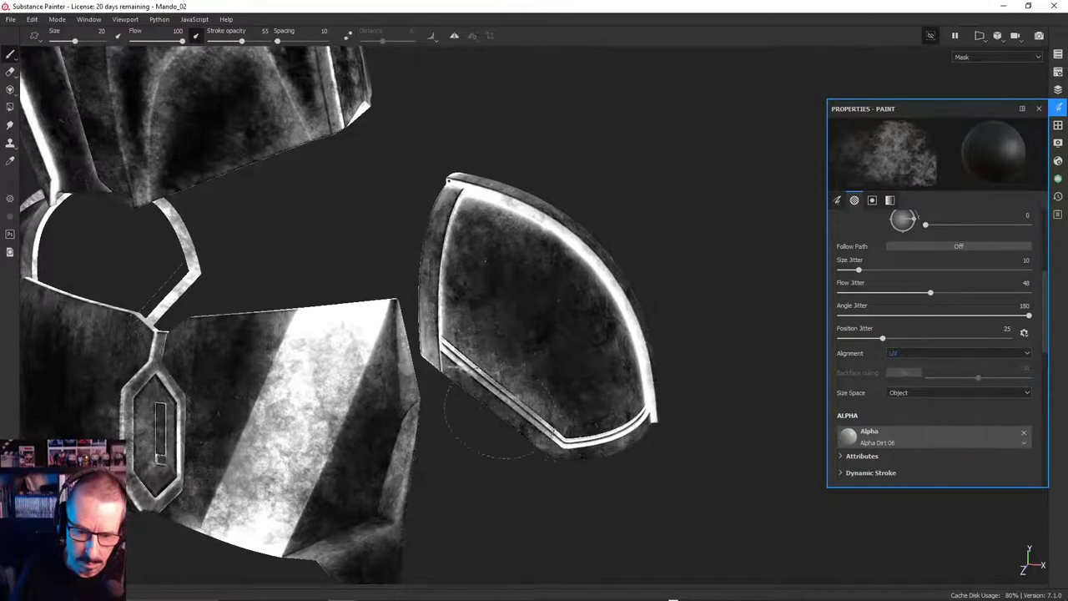
left_click_drag(457, 372, 599, 445)
mouse_move(490, 299)
left_mouse_down()
mouse_move(443, 237)
mouse_move(488, 148)
mouse_move(562, 278)
left_mouse_up()
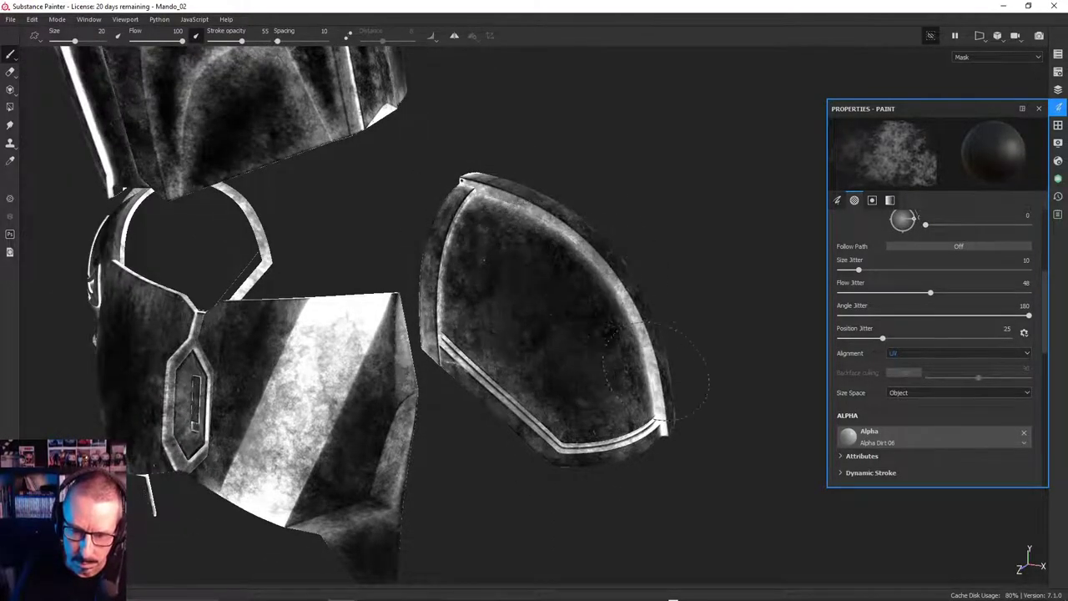
mouse_move(461, 180)
left_mouse_down("alt")
mouse_move(372, 309)
mouse_move(634, 275)
mouse_move(783, 167)
mouse_move(745, 199)
mouse_move(655, 421)
left_mouse_up("alt")
Show the full figure again and paint out dirt on the rear half and bright rims of the plain shoulder pad
left_click(780, 177)
left_click_drag(776, 346, 799, 223, "alt")
mouse_move(668, 400)
left_mouse_down("alt")
mouse_move(529, 370)
mouse_move(409, 371)
mouse_move(405, 382)
mouse_move(417, 310)
mouse_move(306, 267)
mouse_move(694, 315)
mouse_move(751, 333)
mouse_move(542, 313)
mouse_move(466, 292)
mouse_move(392, 296)
mouse_move(818, 266)
mouse_move(794, 282)
mouse_move(534, 288)
mouse_move(680, 305)
mouse_move(506, 306)
mouse_move(732, 307)
mouse_move(651, 322)
mouse_move(573, 353)
mouse_move(710, 317)
mouse_move(768, 317)
left_mouse_up("alt")
middle_click_drag(449, 353, 553, 381, "alt")
left_click_drag(554, 382, 752, 367, "alt")
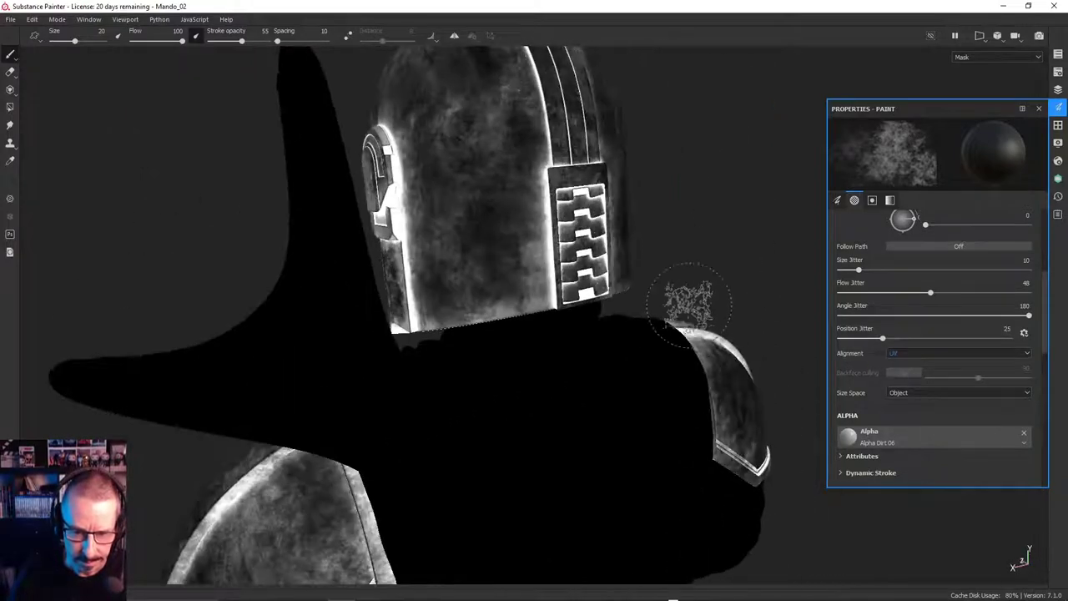
left_click_drag(690, 300, 649, 234, "alt")
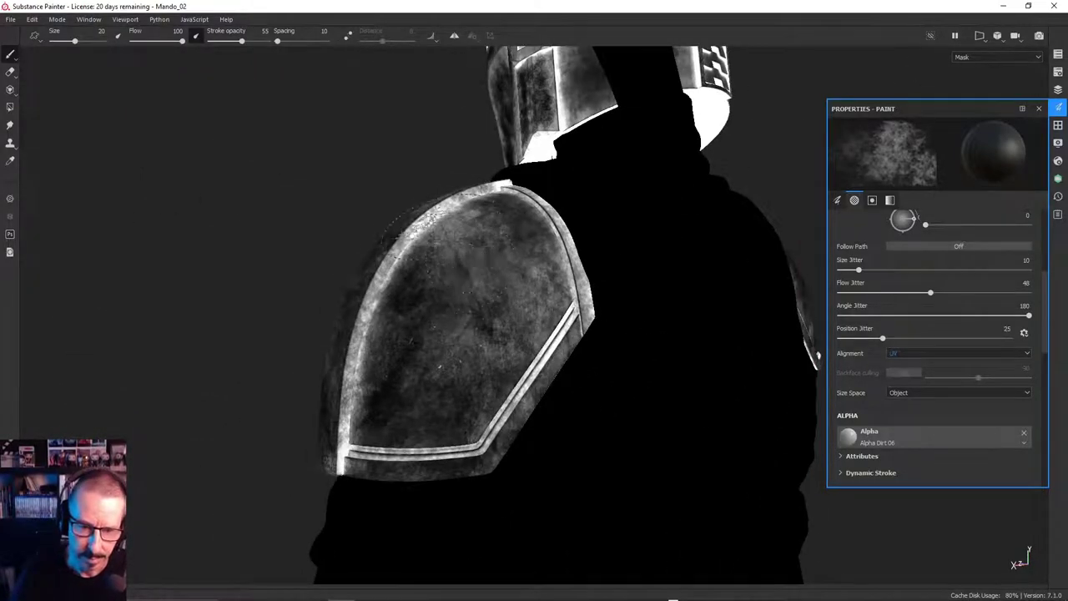
left_click_drag(488, 264, 450, 298, "alt")
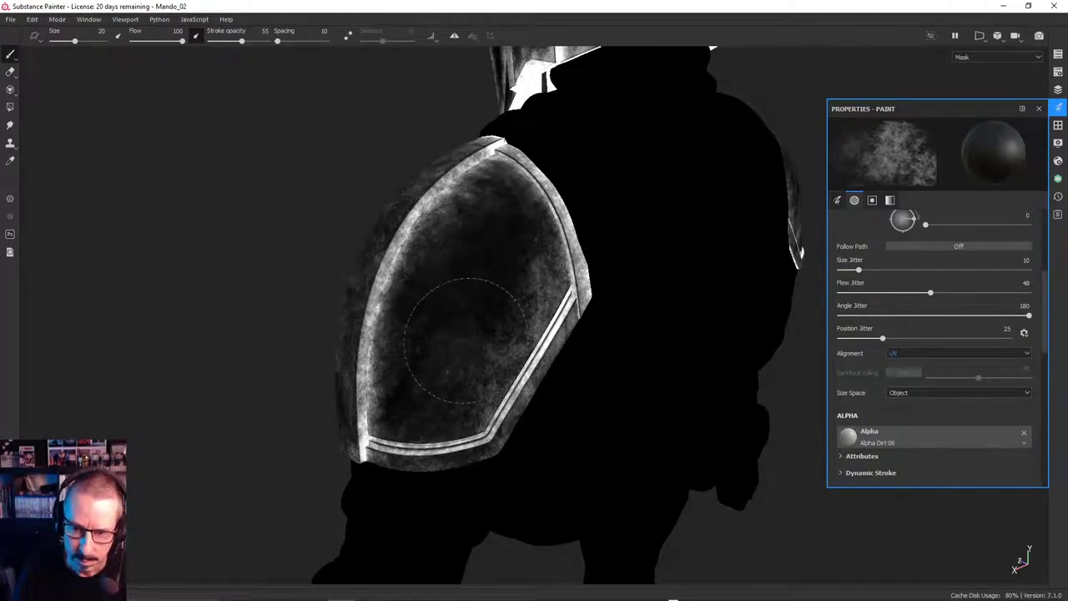
left_click_drag(467, 341, 361, 307, "alt")
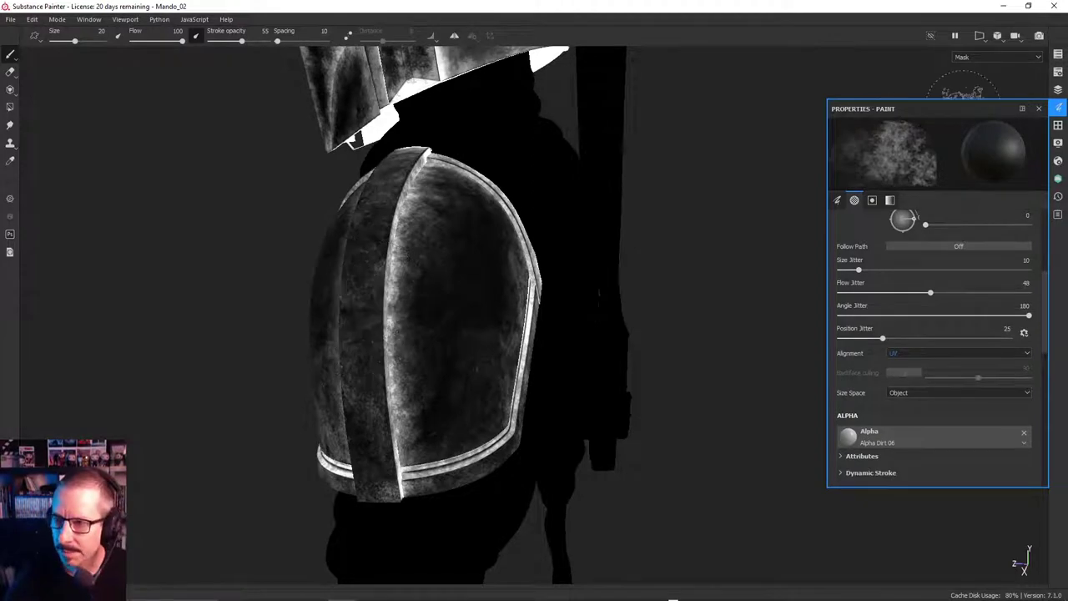
Open the layer stack, select the Dirt layer to view the finished material, and display the Roughness_Dirt layer's mask on the shoulder pad
left_click(1059, 90)
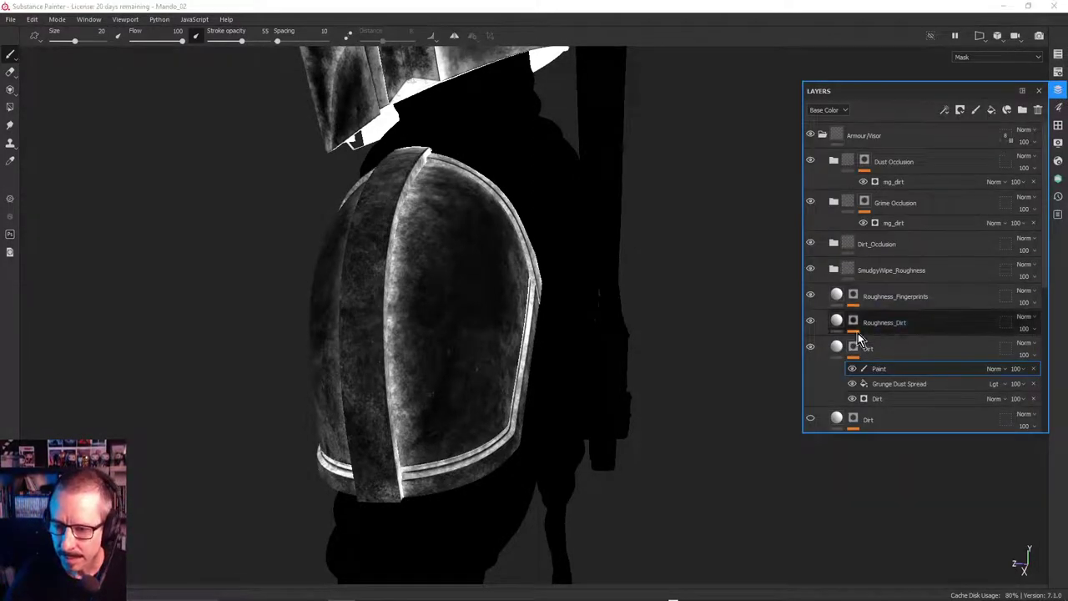
left_click(837, 347)
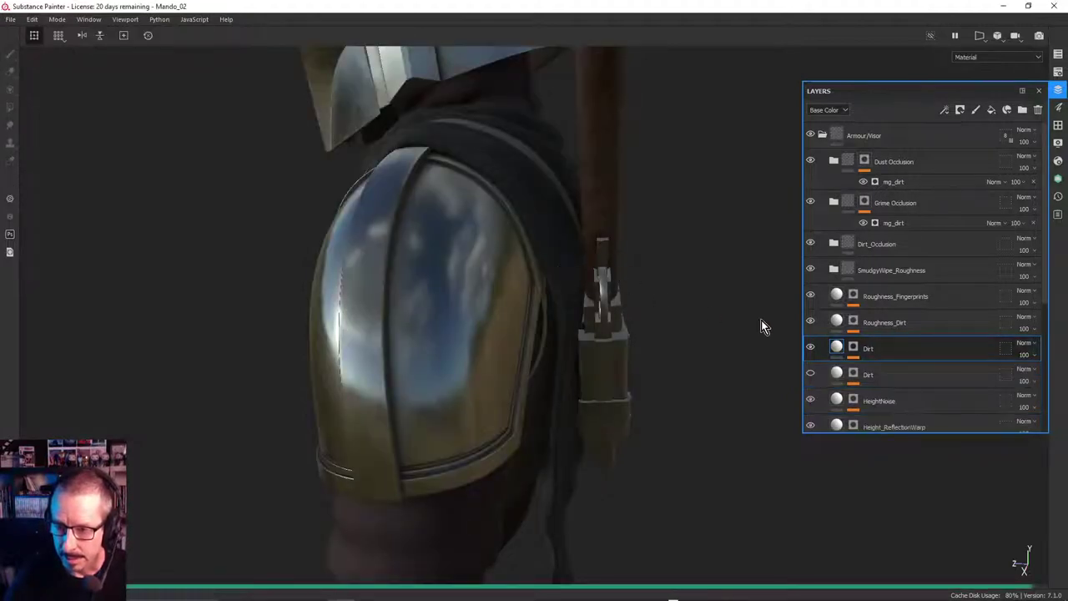
left_click(856, 317)
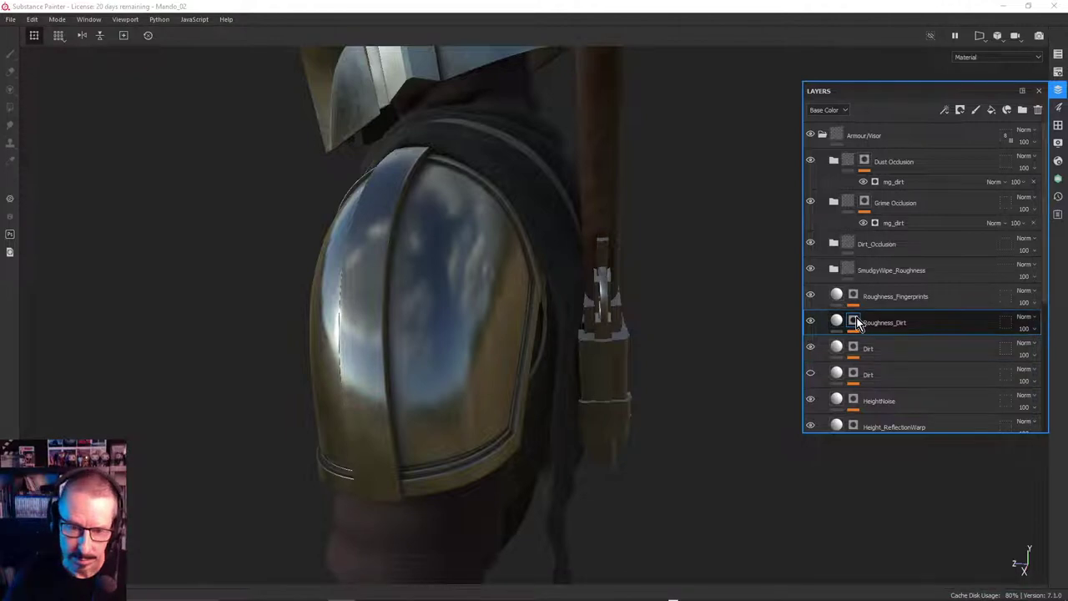
left_click_drag(422, 338, 213, 303, "alt")
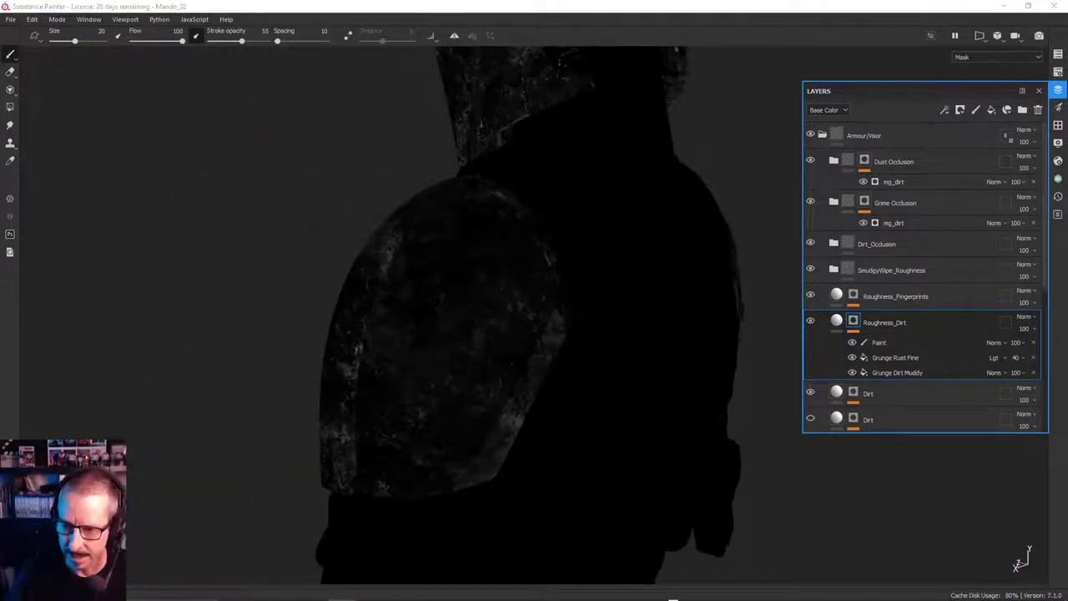
Select the Paint effect in the Roughness_Dirt mask and paint out dirt on the helmet's upper side
left_click(899, 346)
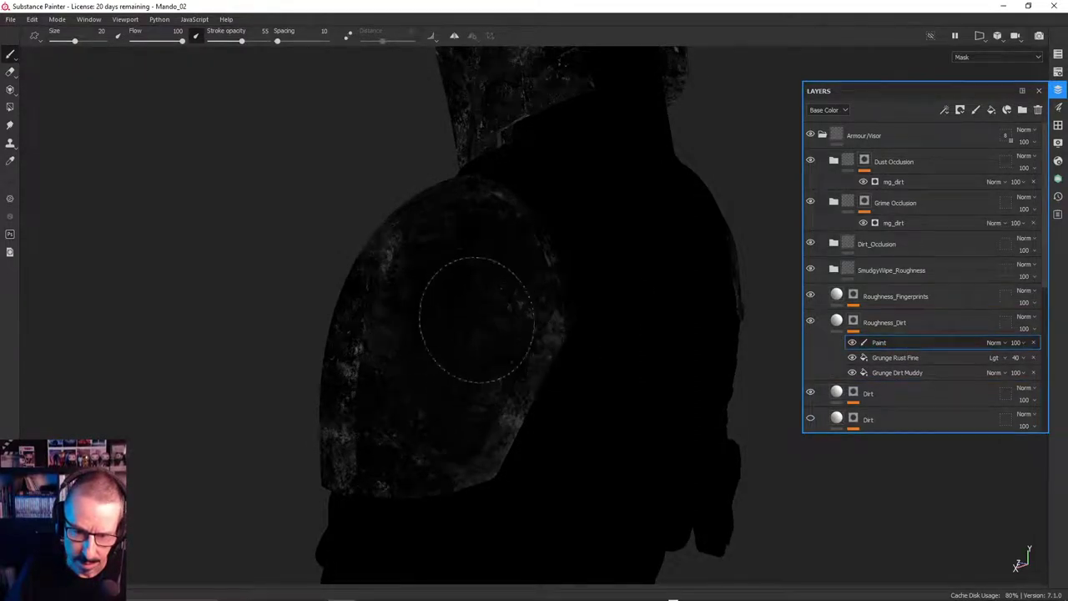
mouse_move(439, 321)
left_mouse_down("alt")
mouse_move(613, 282)
mouse_move(556, 377)
mouse_move(632, 398)
left_mouse_up("alt")
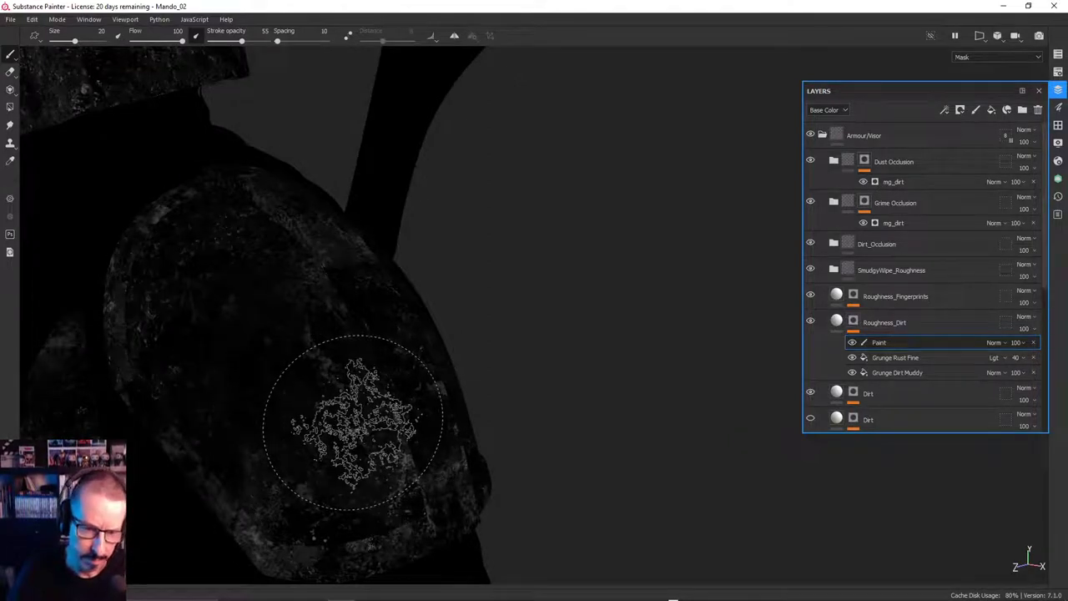
mouse_move(340, 406)
left_mouse_down("alt")
mouse_move(395, 319)
mouse_move(330, 331)
mouse_move(596, 333)
mouse_move(601, 309)
mouse_move(615, 418)
mouse_move(549, 322)
mouse_move(649, 476)
mouse_move(501, 284)
mouse_move(620, 303)
mouse_move(561, 358)
left_mouse_up("alt")
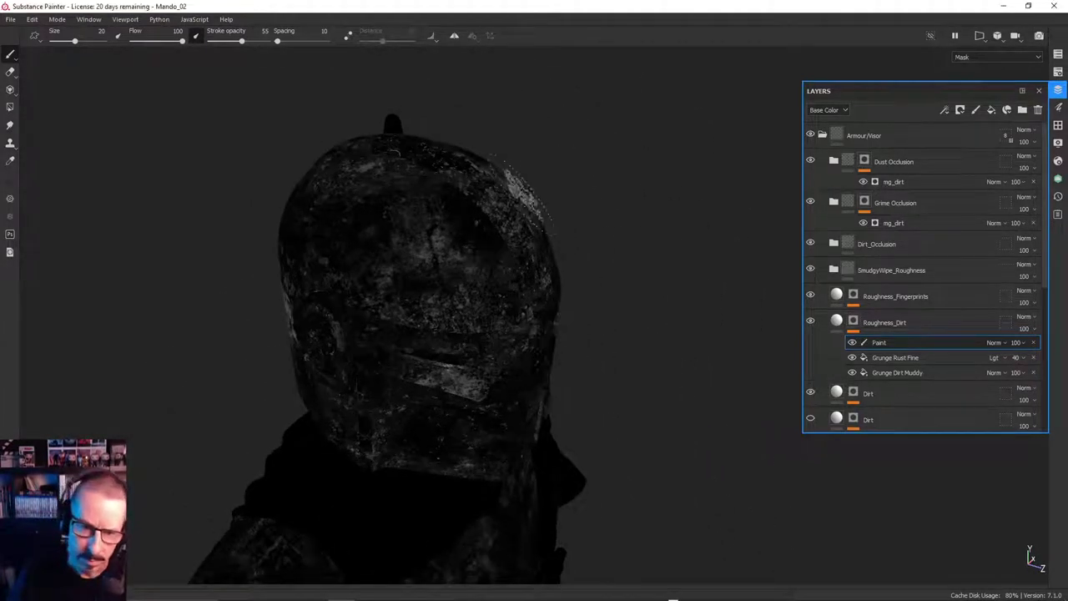
key("x")
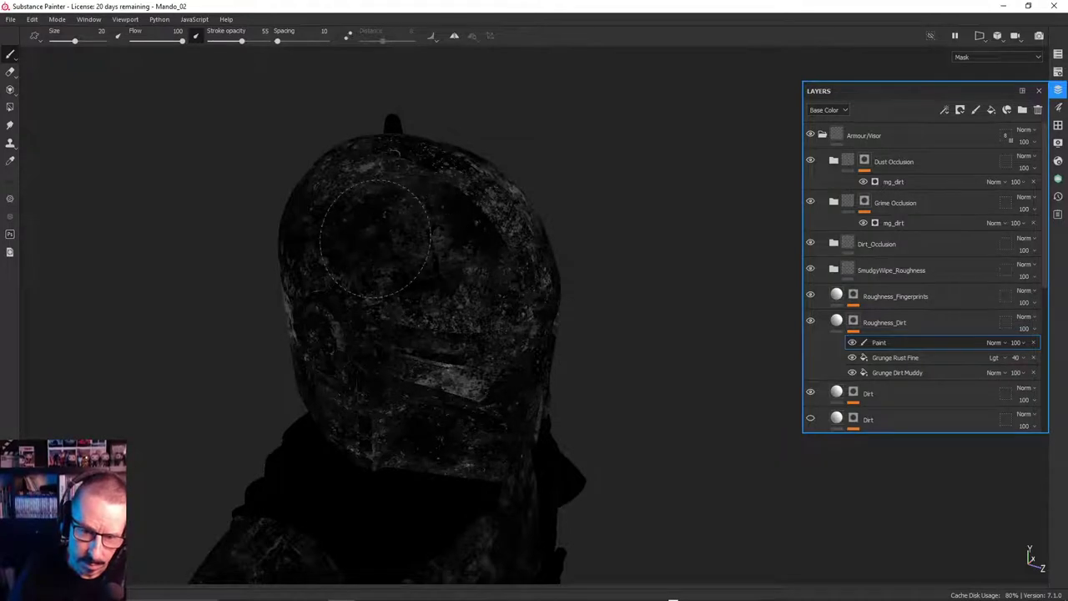
left_click(393, 309)
Paint a dirt patch on the back of the helmet and break it up with the inverted textured brush
mouse_move(393, 310)
left_mouse_down("alt")
mouse_move(458, 220)
mouse_move(442, 298)
mouse_move(630, 330)
left_mouse_up("alt")
key("x")
left_click_drag(164, 396, 139, 400)
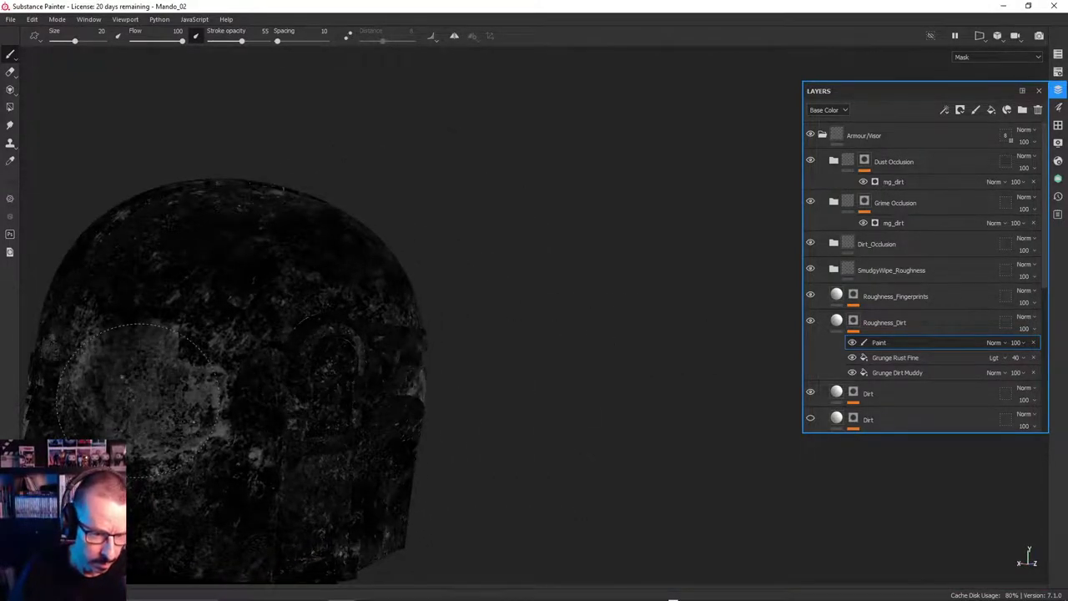
mouse_move(129, 459)
left_mouse_down()
mouse_move(119, 334)
mouse_move(100, 325)
left_mouse_up()
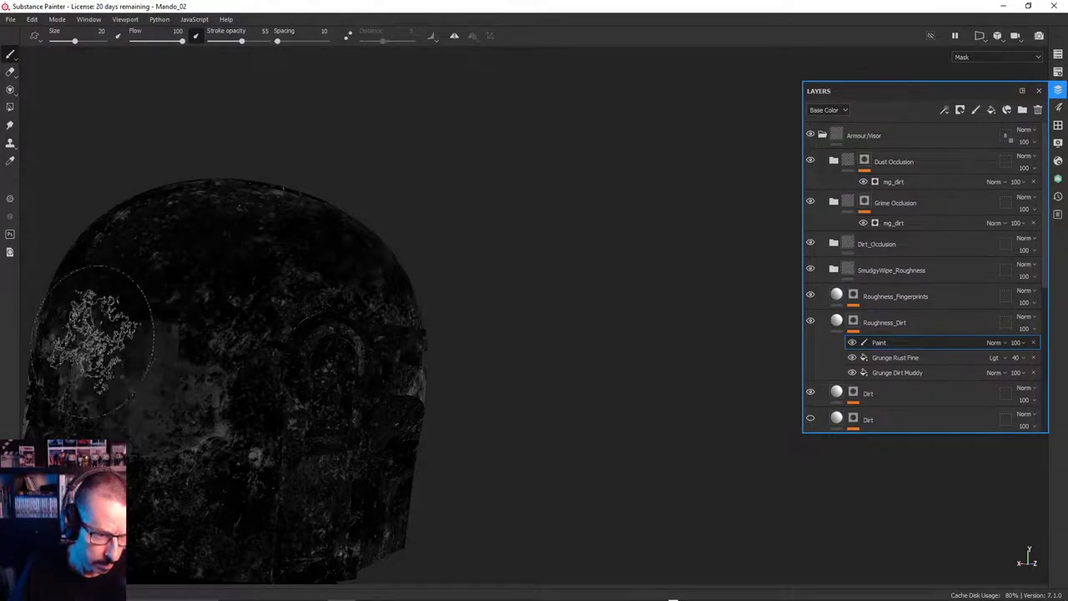
left_click_drag(156, 351, 109, 350)
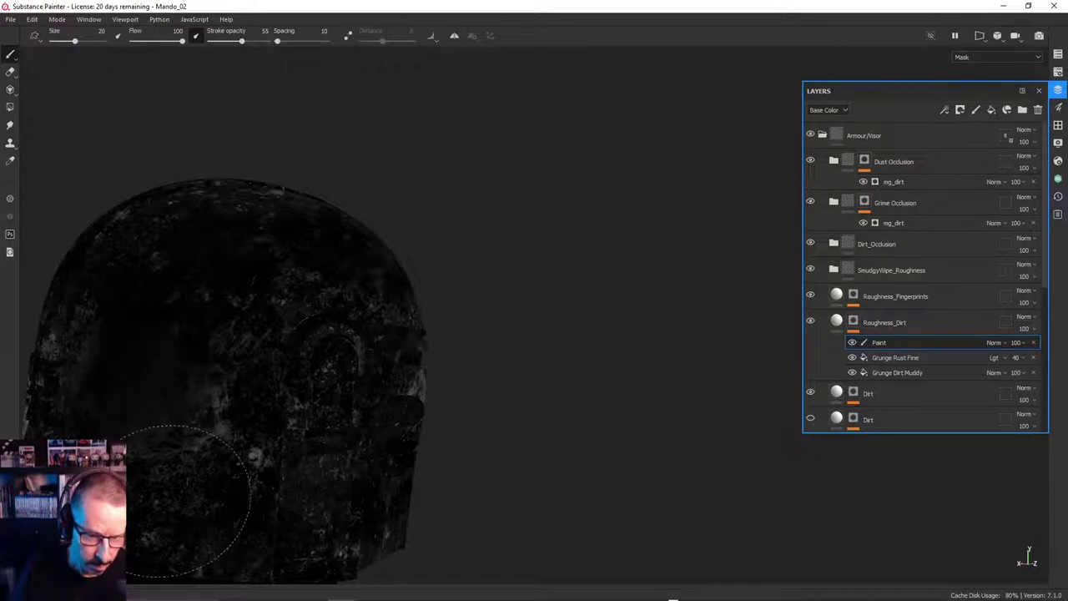
Break up the dirt mask on the helmet's opposite side and forehead
left_click_drag(312, 306, 209, 308, "alt")
left_click_drag(426, 334, 334, 335, "alt")
left_click_drag(536, 351, 405, 349, "alt")
mouse_move(506, 409)
left_mouse_down()
mouse_move(496, 395)
mouse_move(487, 432)
mouse_move(550, 357)
mouse_move(626, 439)
left_mouse_up()
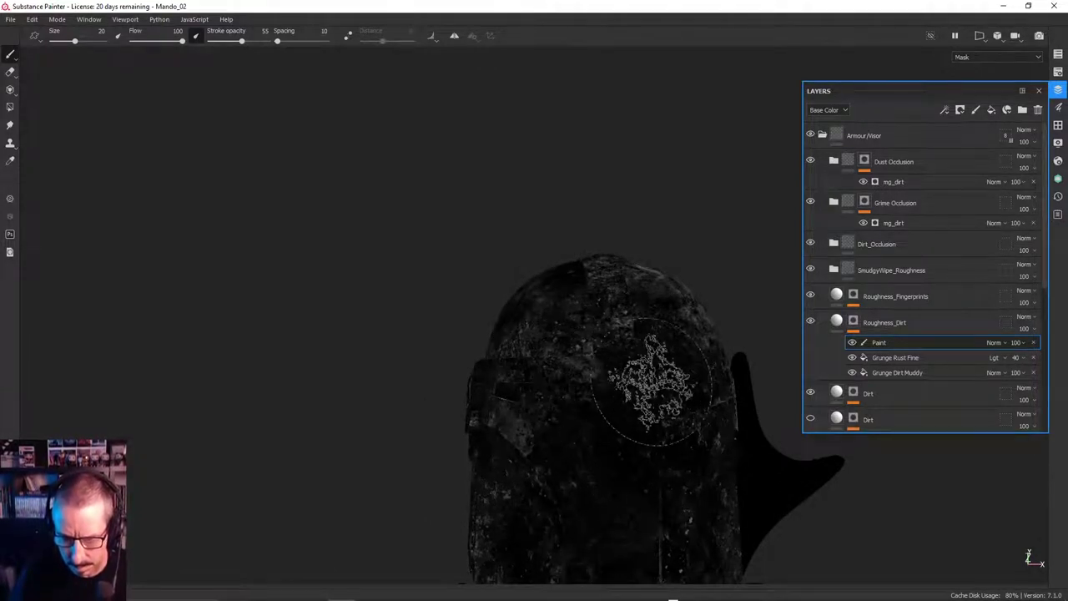
left_click(652, 384)
Soften the bright dirt on the front of the helmet's dome and reduce it on the faceplate
mouse_move(626, 353)
left_mouse_down("alt")
mouse_move(505, 369)
mouse_move(465, 334)
mouse_move(269, 292)
left_mouse_up("alt")
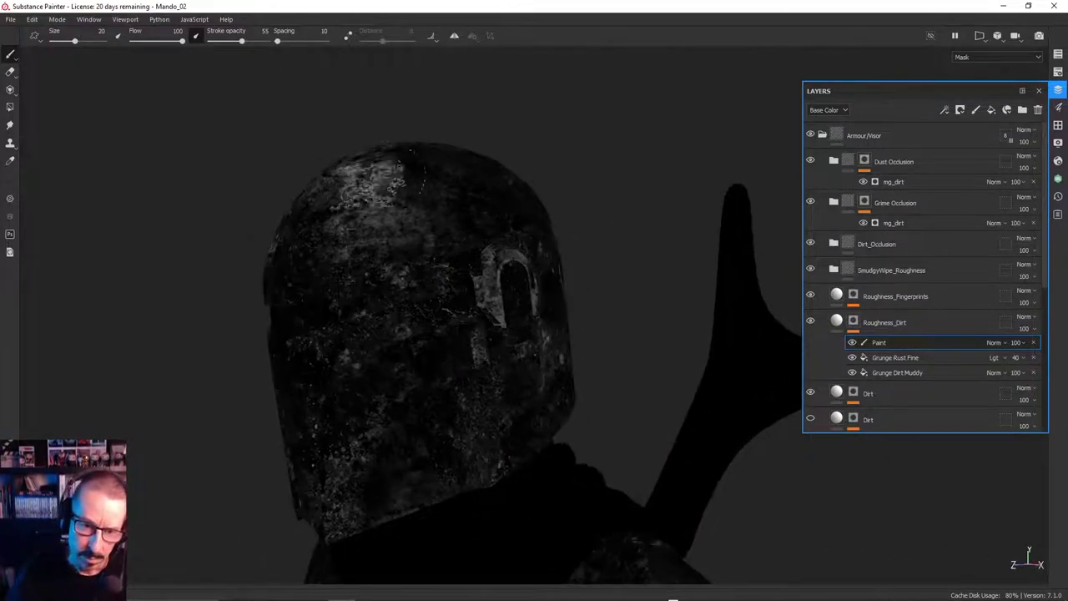
left_click_drag(366, 177, 361, 237)
left_click_drag(442, 302, 440, 347, "alt")
mouse_move(391, 460)
left_mouse_down()
mouse_move(401, 447)
mouse_move(334, 417)
mouse_move(341, 395)
left_mouse_up()
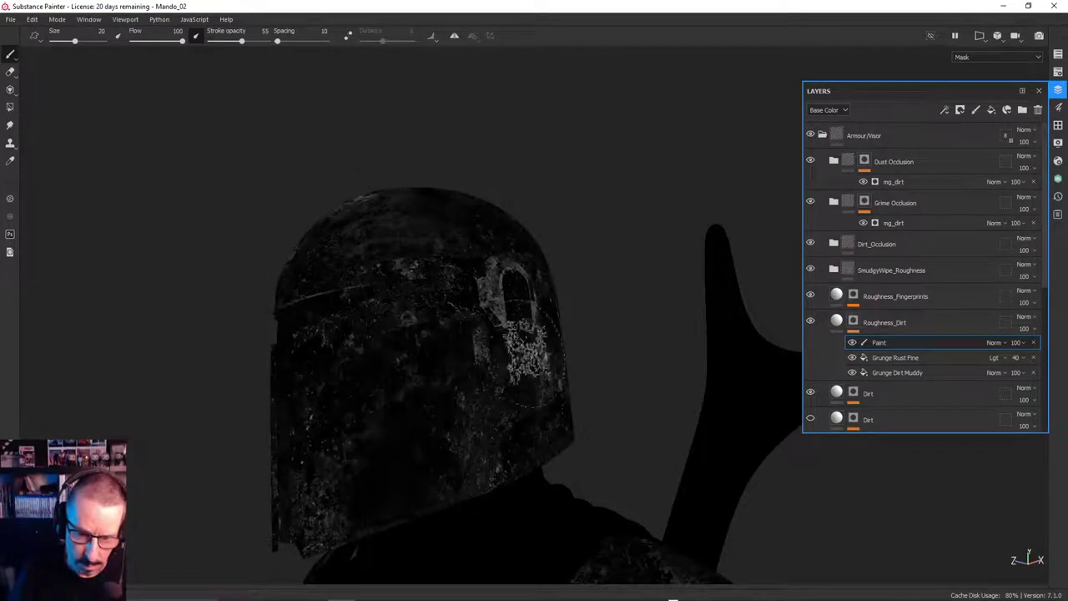
Break up the dirt behind the helmet's ear piece and check the mask around the helmet
left_click_drag(531, 356, 410, 384, "alt")
left_click_drag(574, 406, 490, 393, "alt")
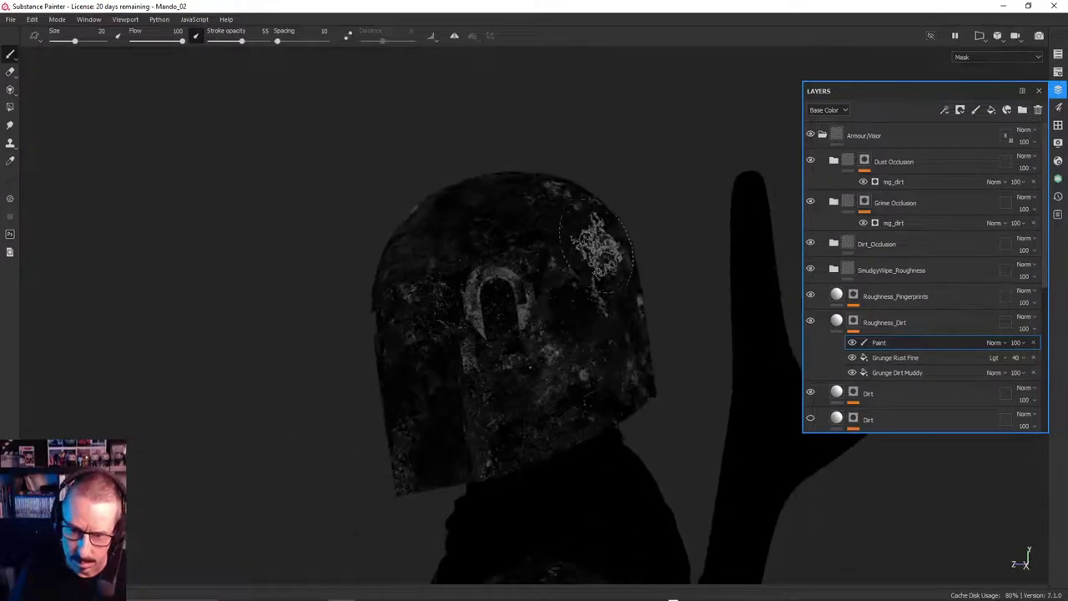
left_click_drag(597, 247, 589, 244)
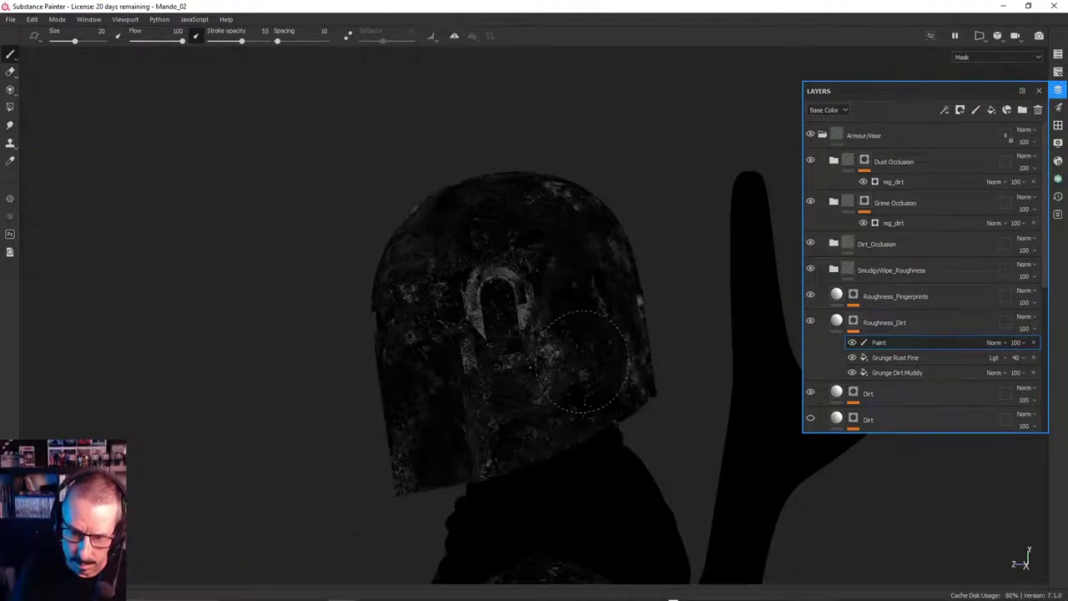
left_click_drag(559, 385, 617, 356, "alt")
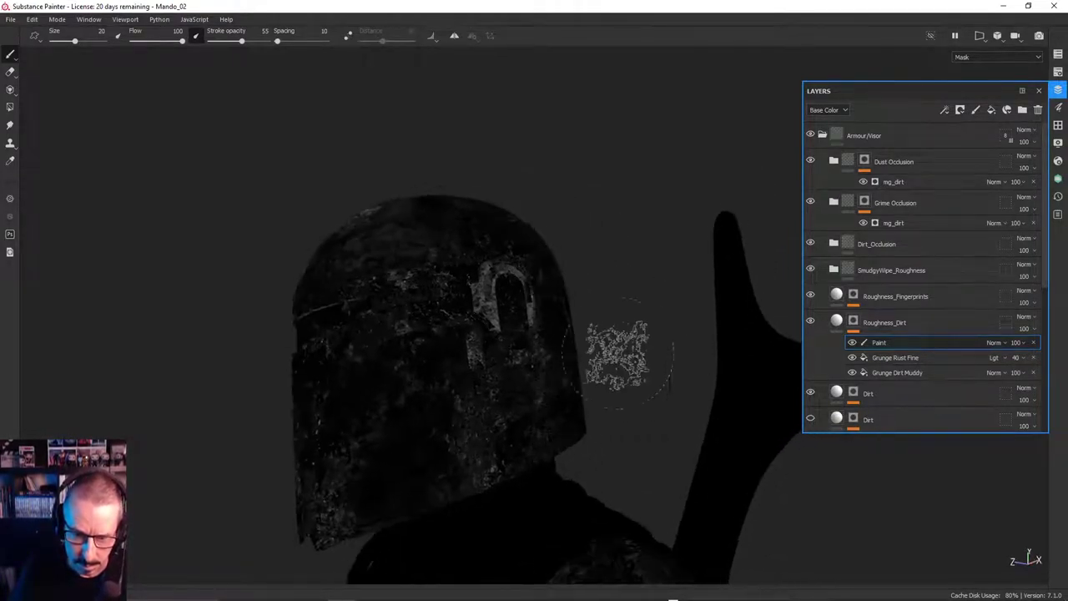
mouse_move(473, 251)
left_mouse_down("alt")
mouse_move(424, 265)
mouse_move(593, 321)
left_mouse_up("alt")
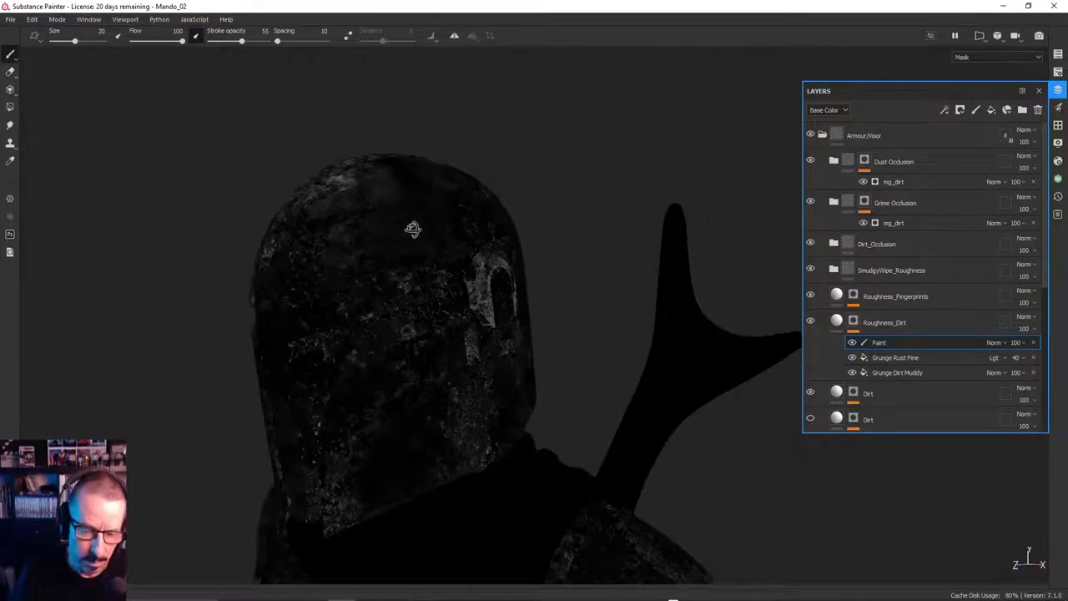
left_click_drag(413, 228, 473, 269, "alt")
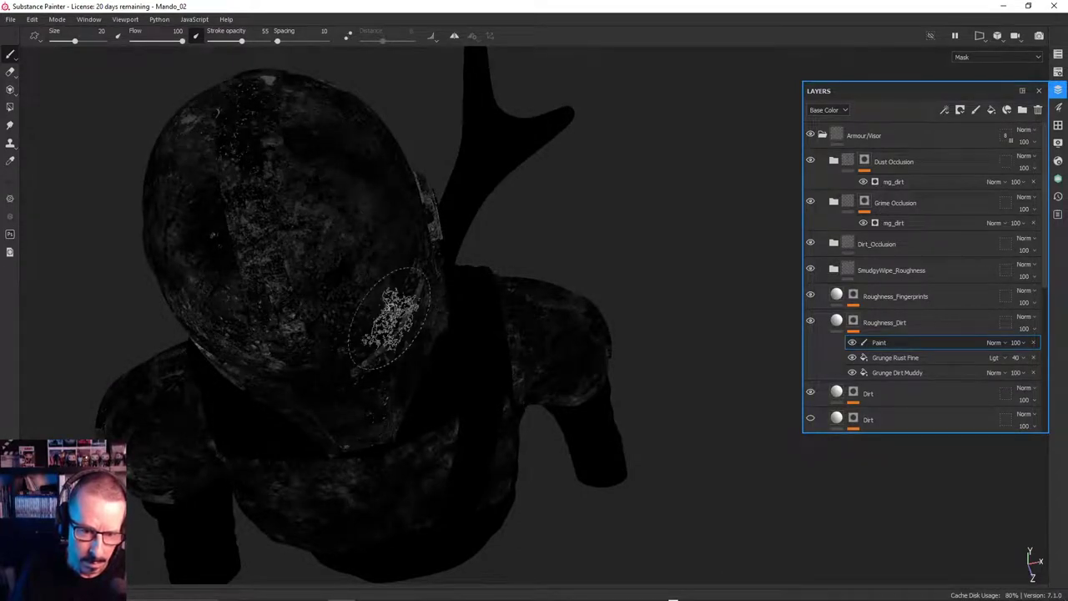
left_click_drag(334, 346, 337, 155, "alt")
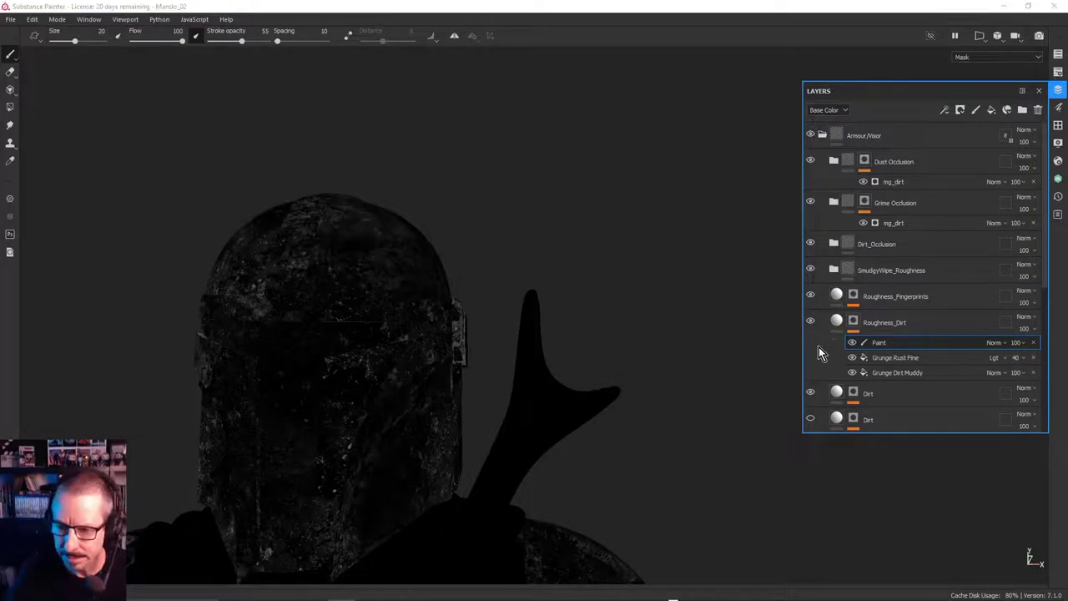
Select the Roughness_Dirt layer's fill to show the finished material and examine the helmet's reflections from several angles
left_click(837, 323)
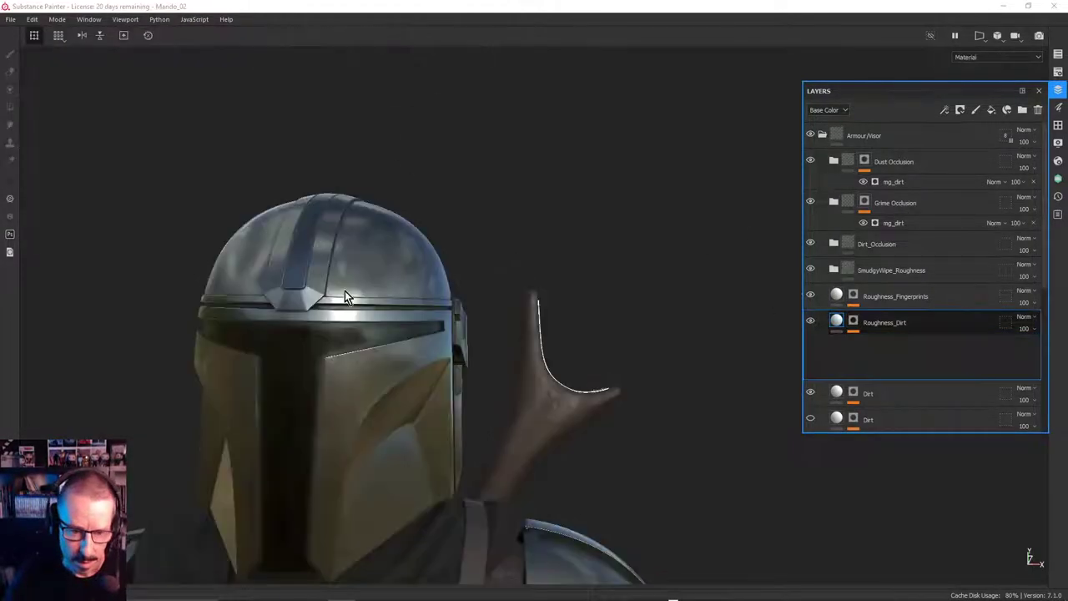
right_click_drag(286, 333, 264, 351, "alt")
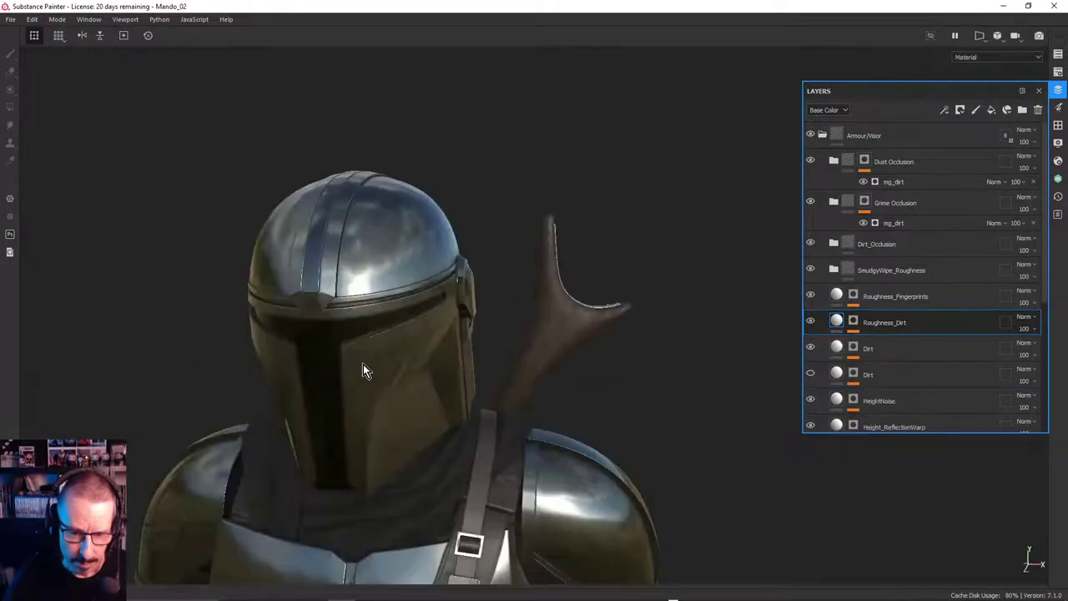
left_click_drag(363, 364, 338, 301, "alt")
right_click_drag(338, 300, 376, 292, "alt")
left_click_drag(368, 300, 497, 326, "alt")
right_click_drag(497, 326, 504, 323, "shift")
Examine the chest plate and both shoulder pads under rotated lighting, ending on a front view of the whole torso
middle_click_drag(510, 219, 622, 68, "alt")
right_click_drag(471, 217, 430, 233, "alt")
left_click_drag(430, 233, 409, 341, "alt")
right_click_drag(404, 341, 355, 338, "shift")
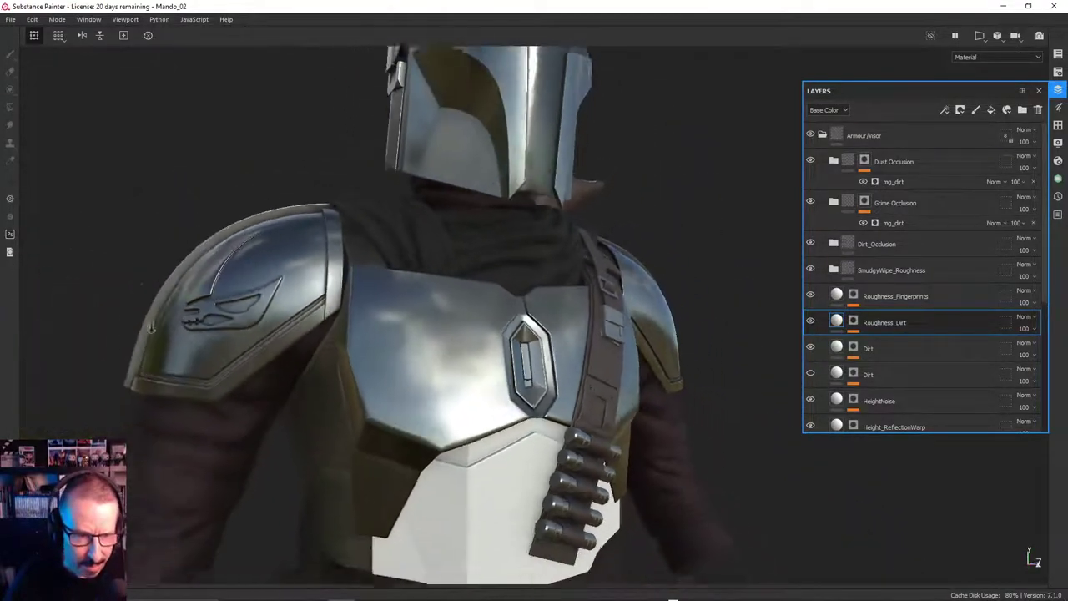
left_click_drag(355, 338, 374, 401, "alt")
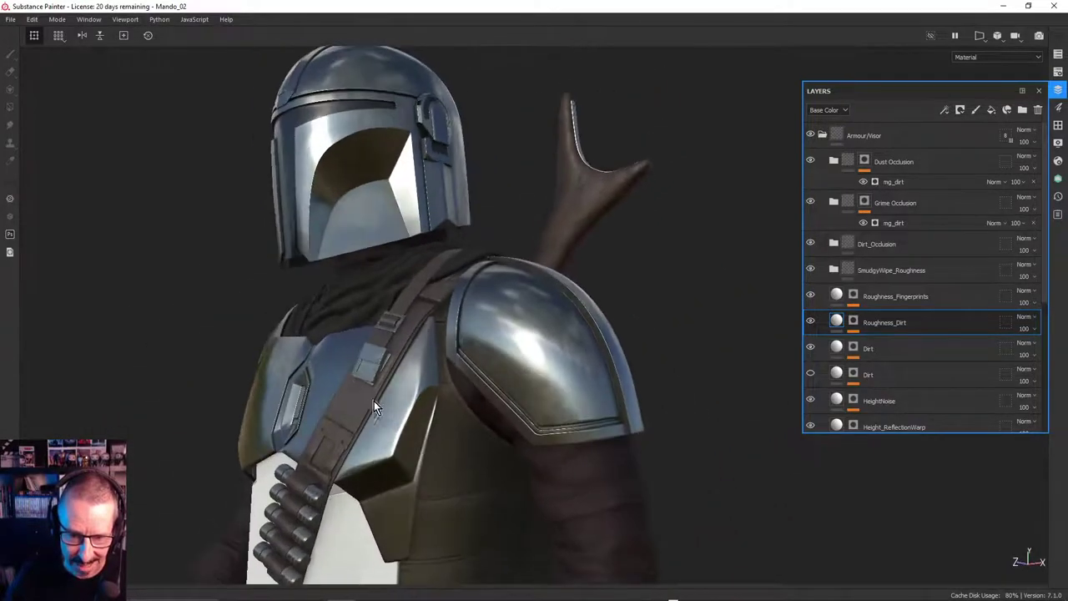
middle_click_drag(374, 401, 402, 428, "alt")
right_click_drag(426, 404, 278, 411, "shift")
middle_click_drag(419, 402, 455, 366, "alt")
left_click_drag(455, 366, 579, 378, "alt")
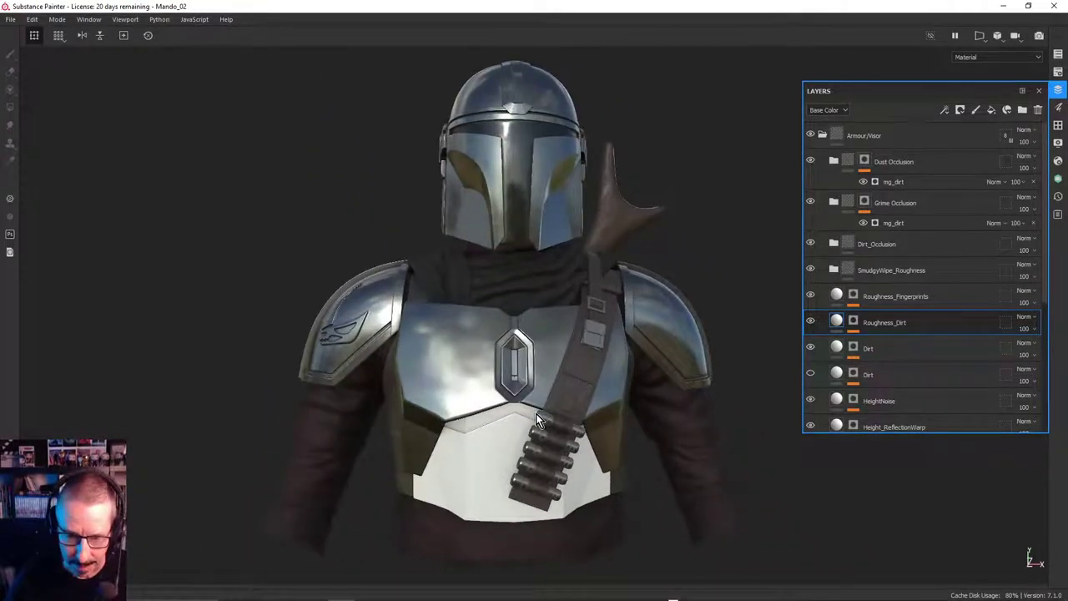
left_click_drag(502, 460, 501, 452, "alt")
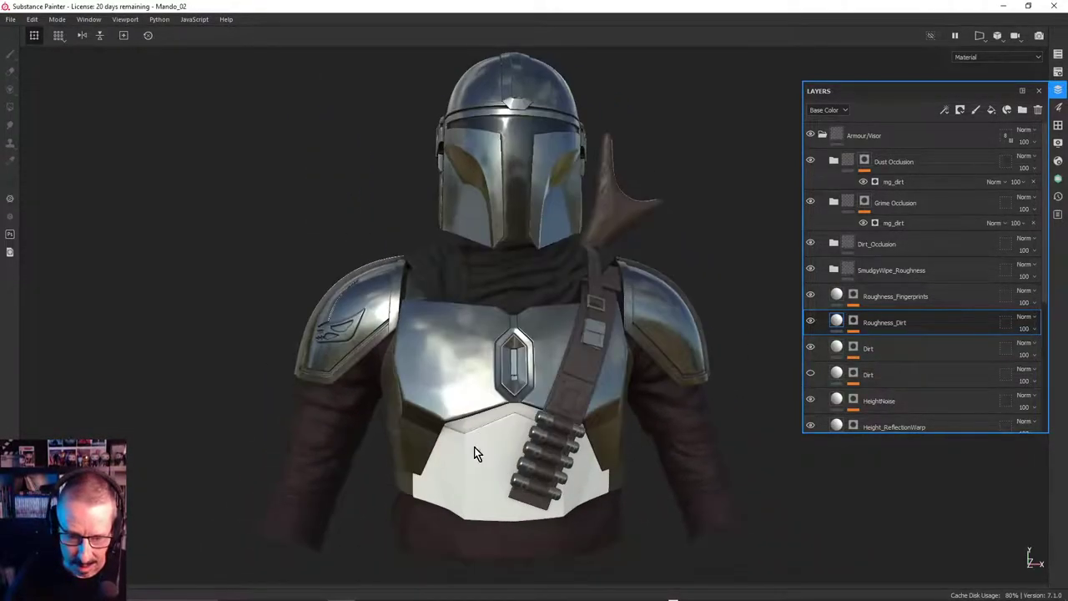
middle_click_drag(474, 447, 464, 440, "alt")
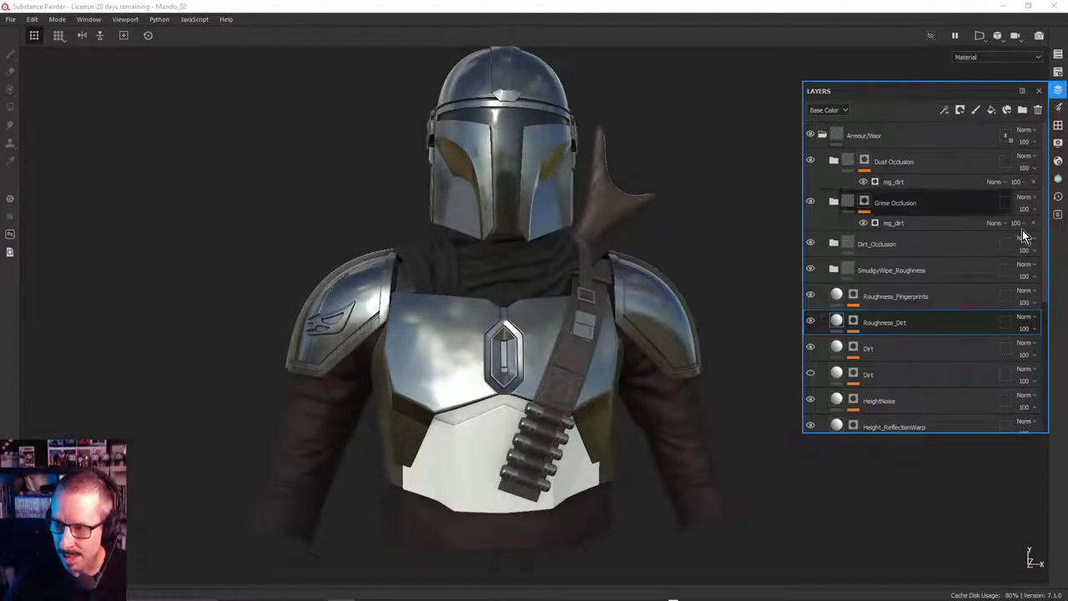
Look through the layer stack, the texture set settings and the Mando texture set's UV tile list
left_click_drag(1043, 274, 1035, 418)
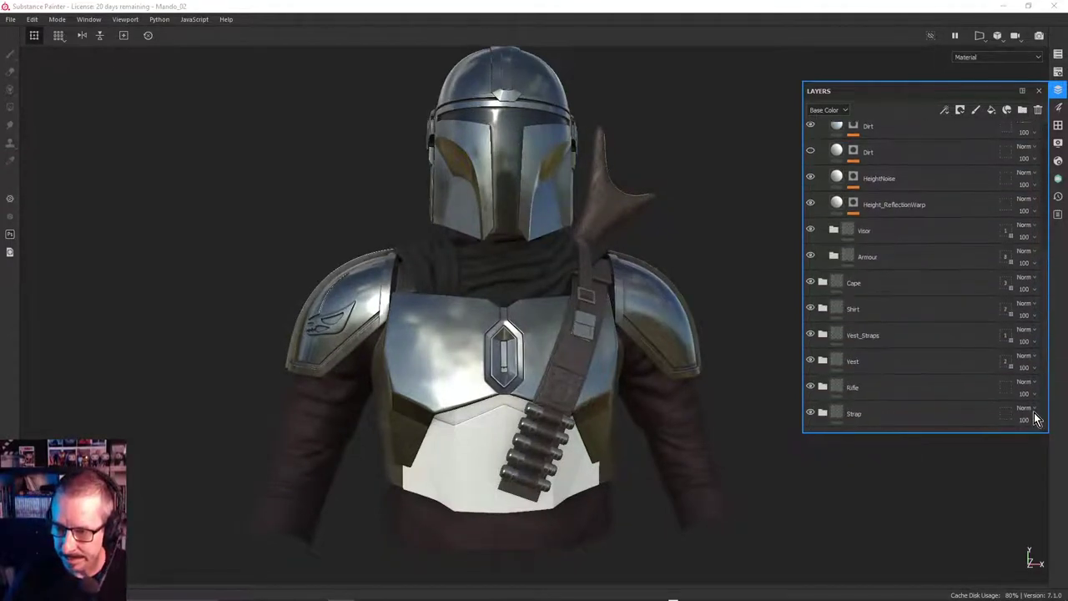
scroll(1035, 401, "up", 5)
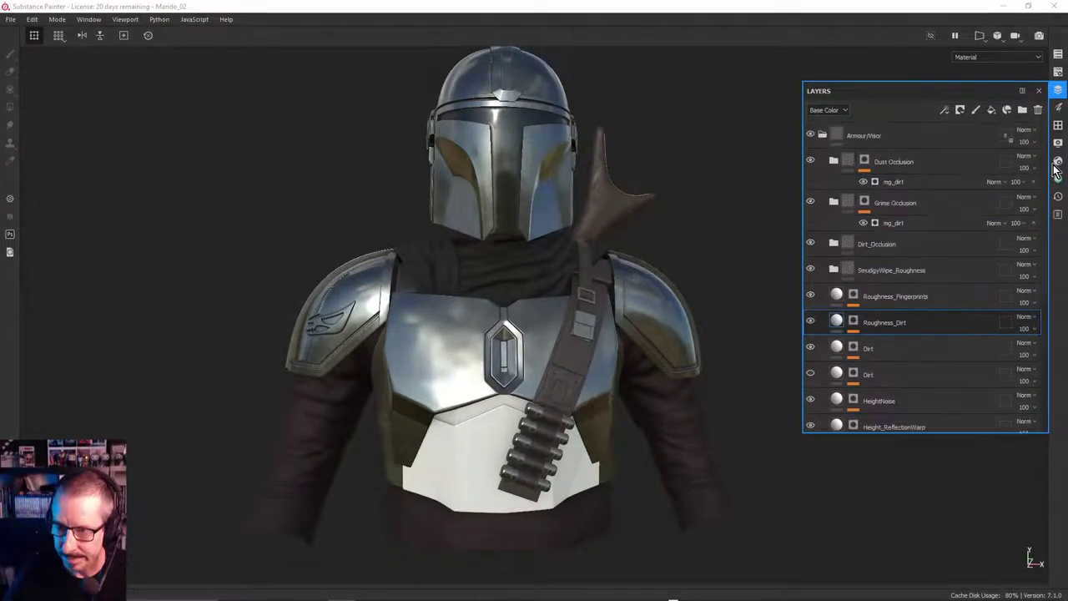
left_click(1059, 73)
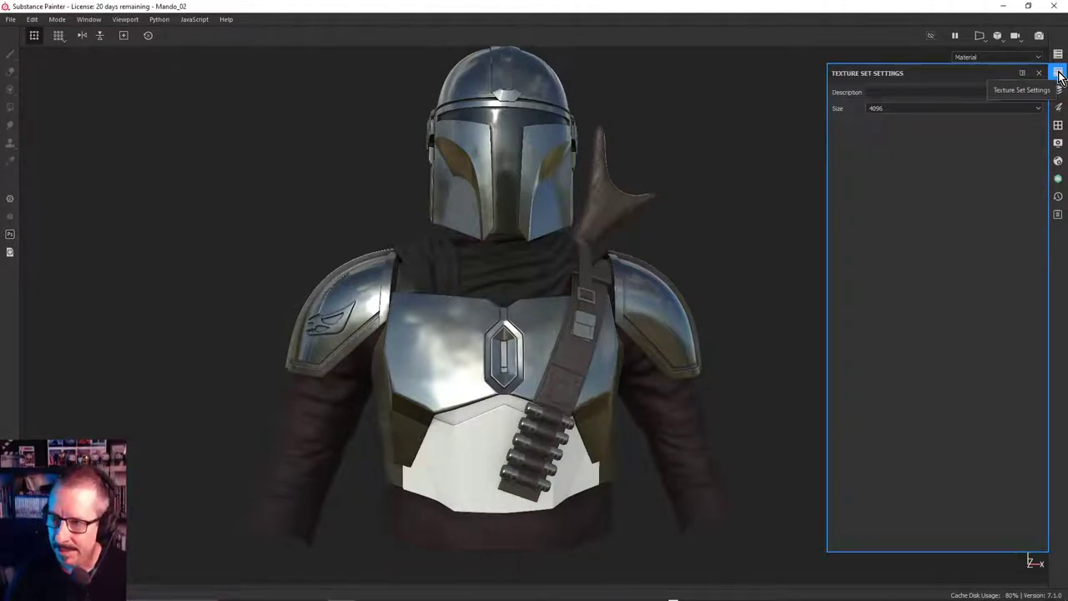
left_click(1059, 54)
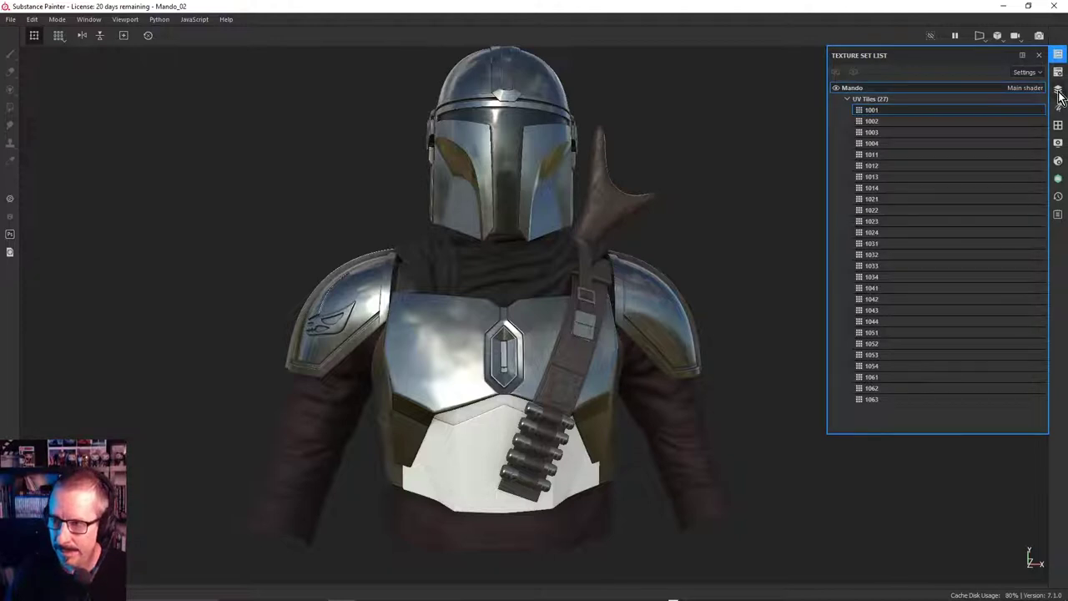
left_click(1058, 90)
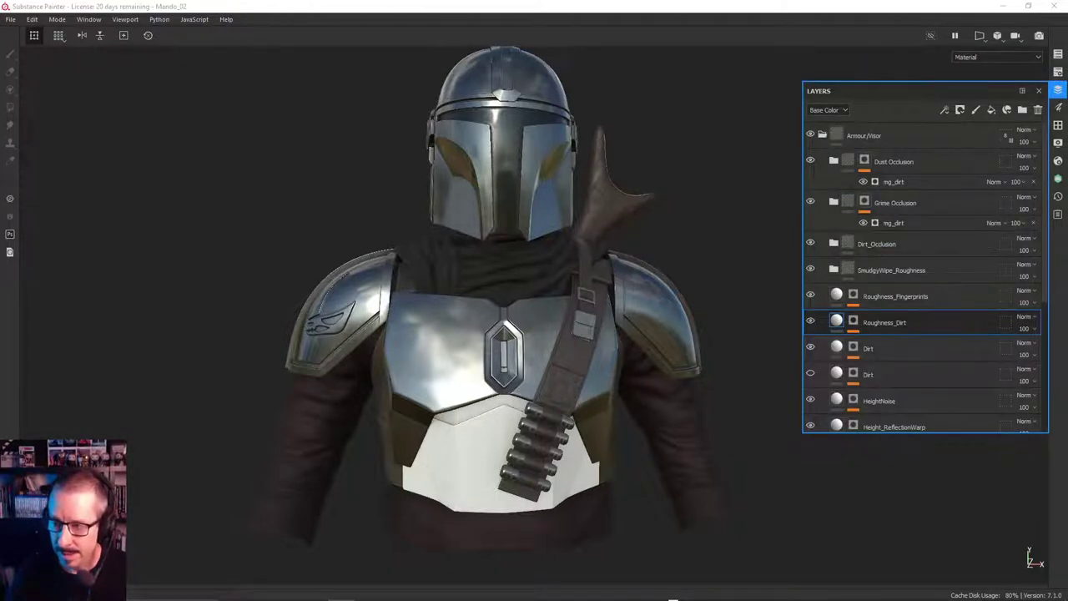
Show the 3D and 2D views side by side and frame the UV tiles of the armour and belly plate
left_click(980, 35)
left_click(1011, 49)
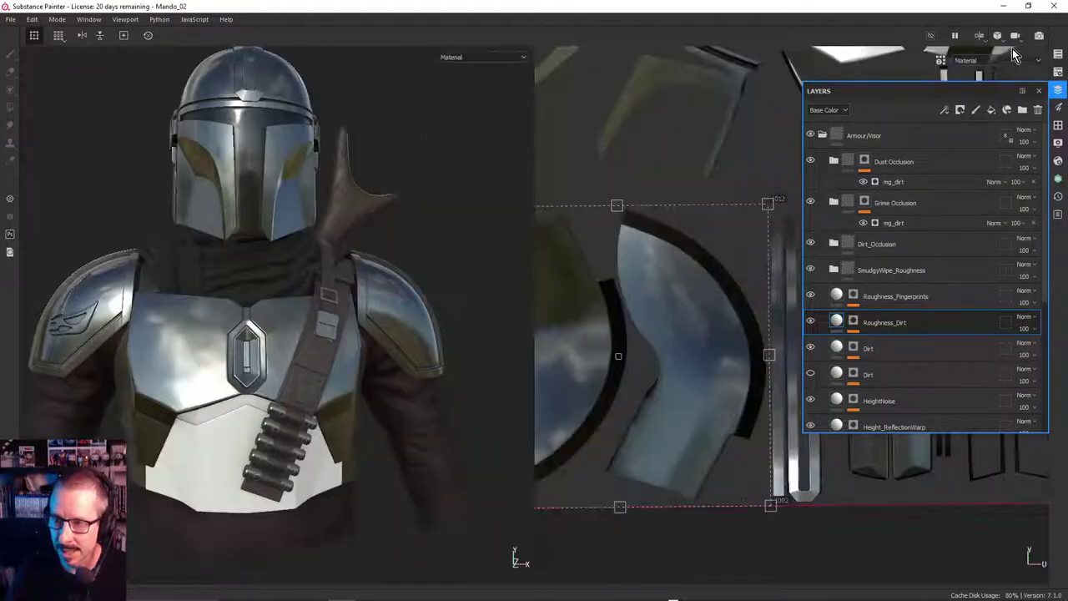
right_click_drag(675, 323, 438, 357, "alt")
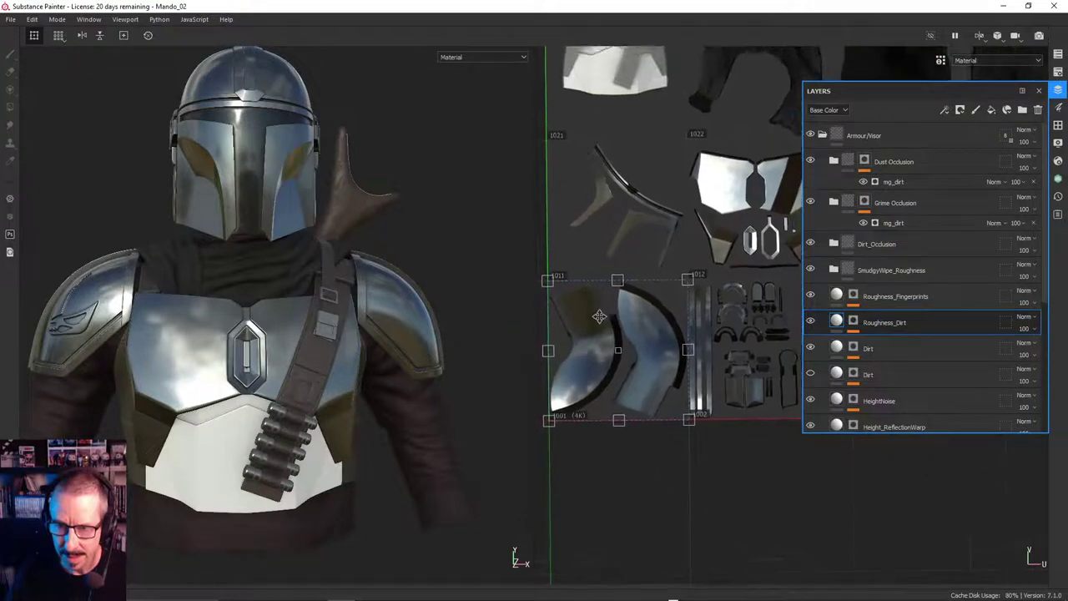
middle_click_drag(599, 317, 420, 402, "alt")
middle_click_drag(583, 410, 793, 483, "alt")
mouse_move(672, 343)
middle_mouse_down("alt")
mouse_move(687, 346)
mouse_move(671, 346)
middle_mouse_up("alt")
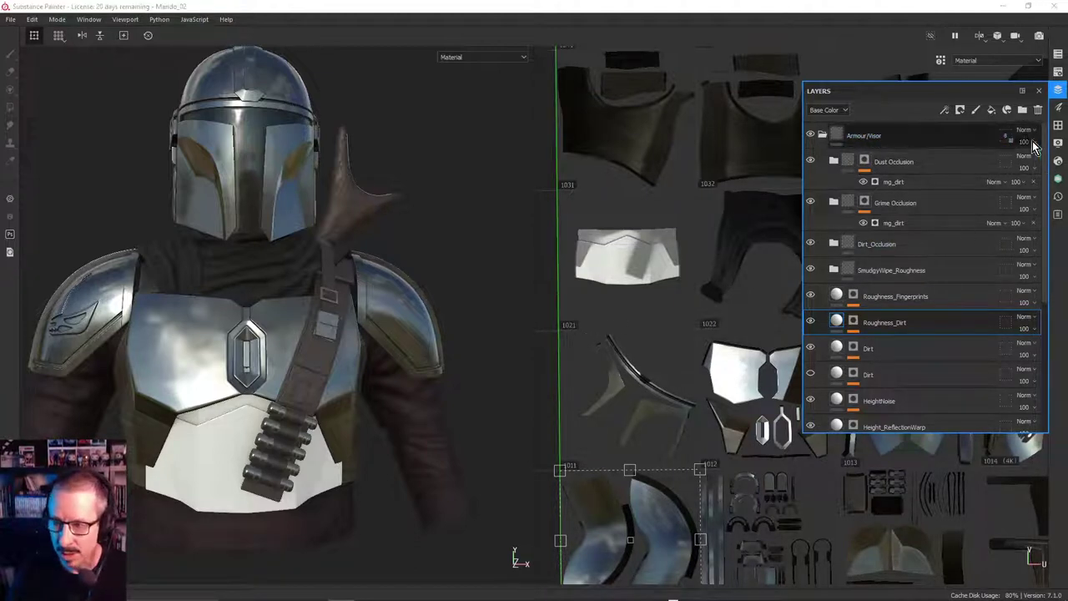
Edit the Armour/Visor folder's geometry mask and include UV tile 1021 with the white belly plate
left_click(1005, 137)
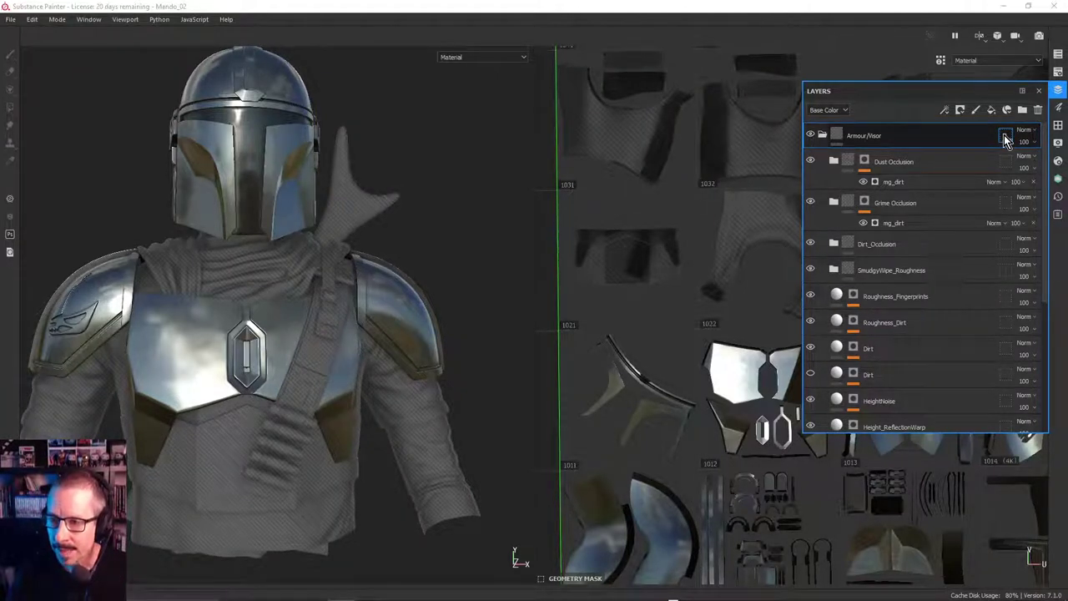
right_click(1006, 140)
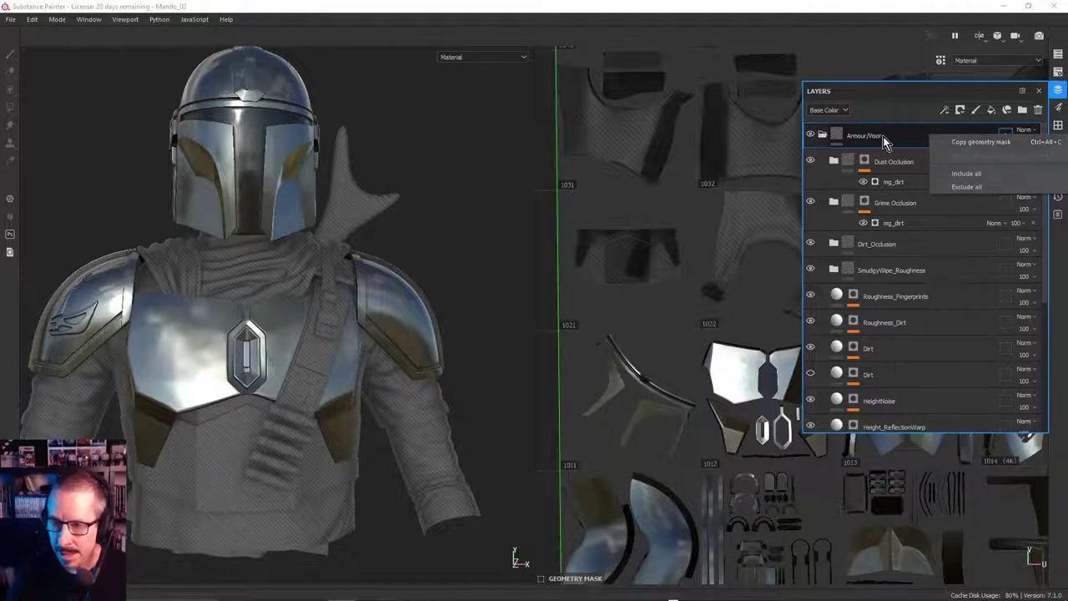
left_click(905, 136)
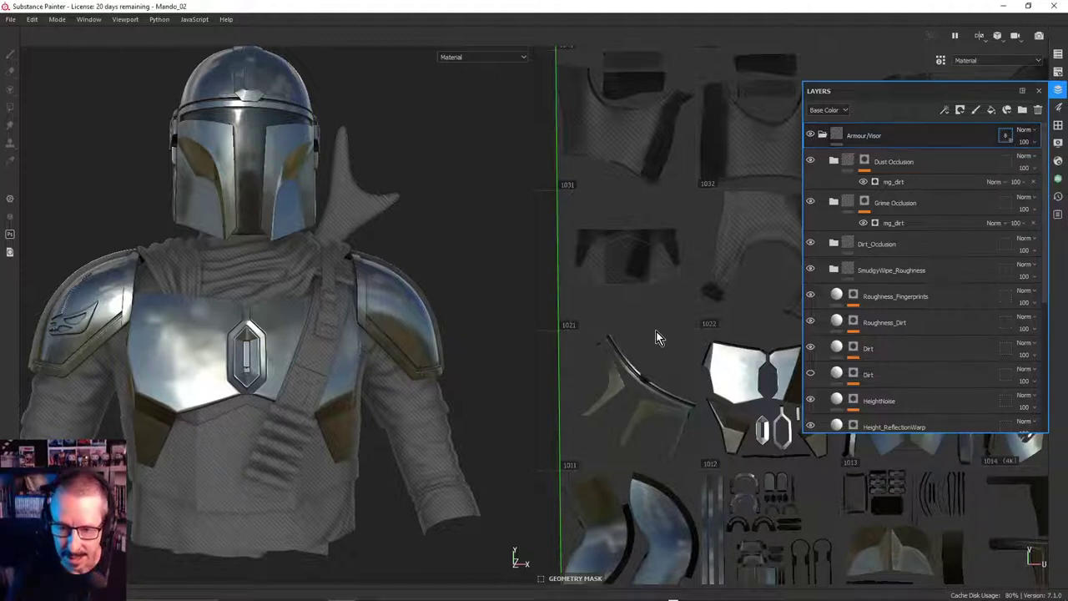
left_click(648, 287)
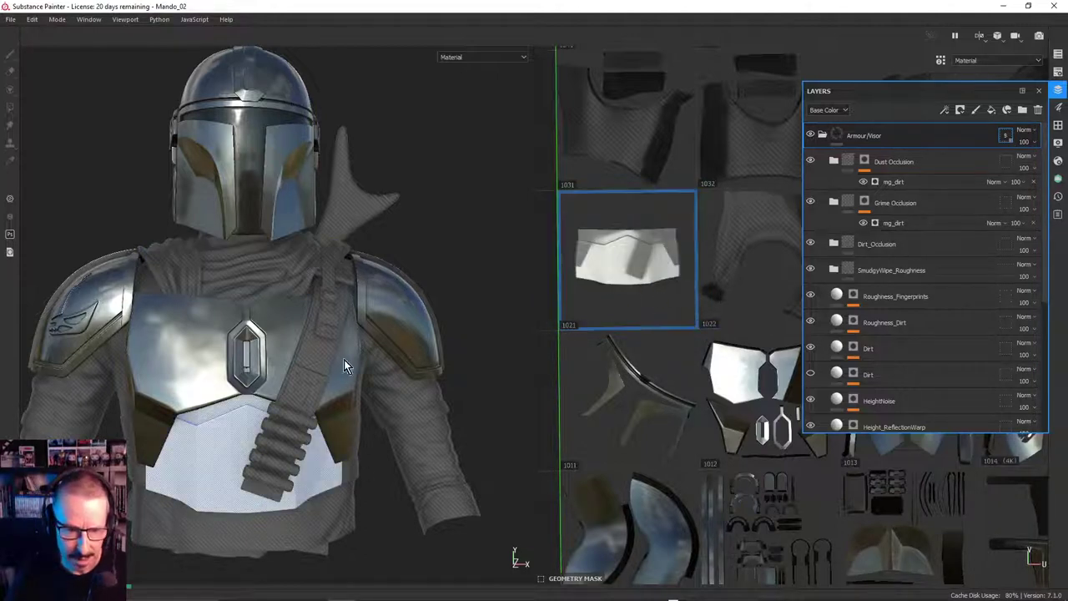
Paint on the Dirt layer's mask with the textured brush to break up the dirt across the belly plate
left_click_drag(376, 378, 335, 381, "alt")
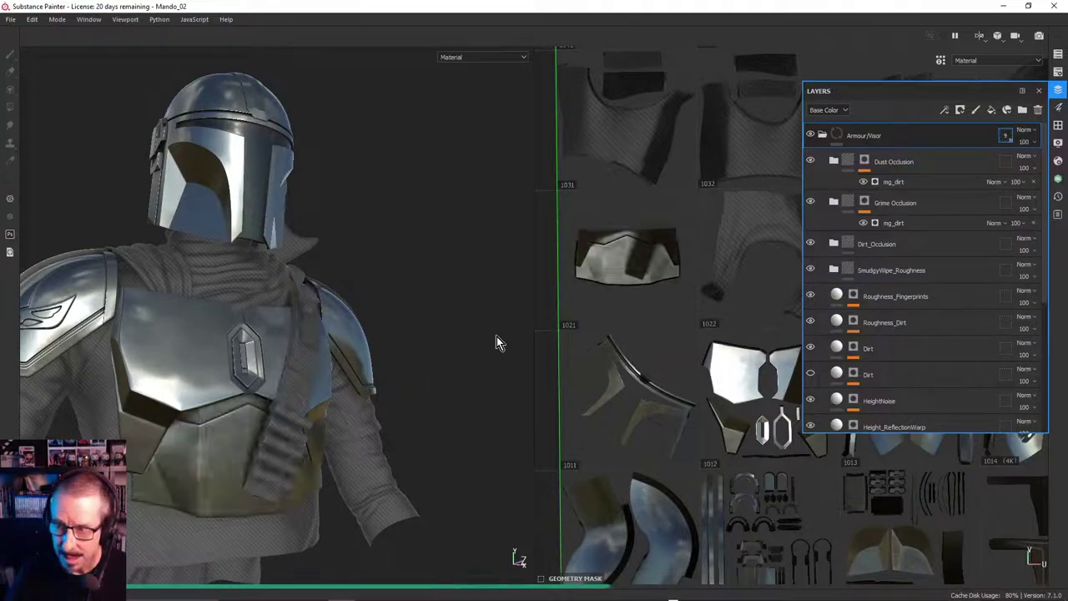
left_click_drag(114, 418, 217, 459, "alt")
right_click_drag(247, 463, 470, 410, "alt")
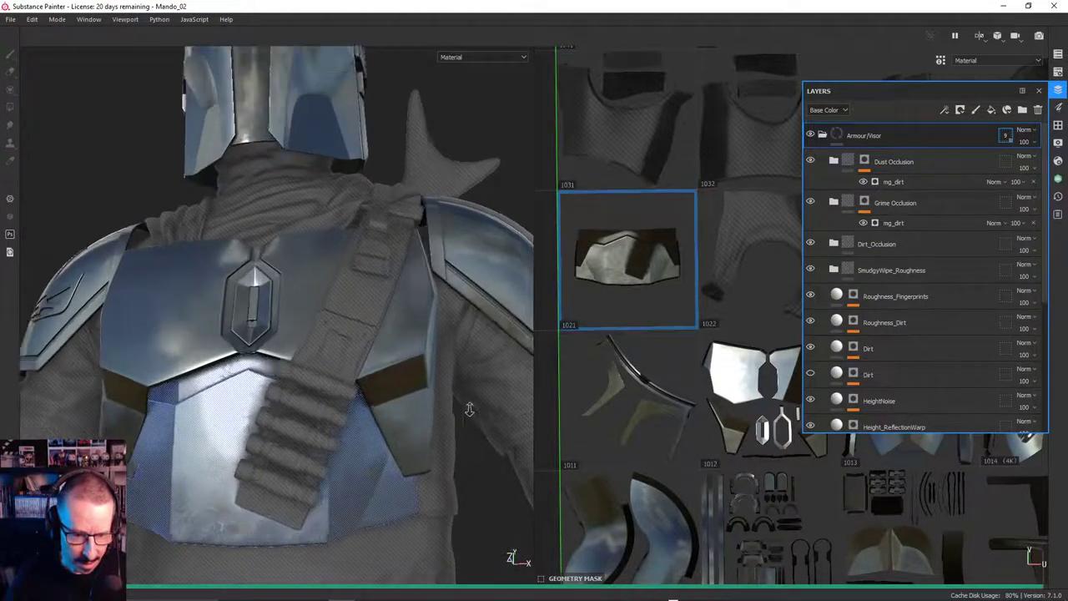
left_click_drag(332, 424, 443, 407, "alt")
left_click_drag(349, 405, 344, 364, "alt")
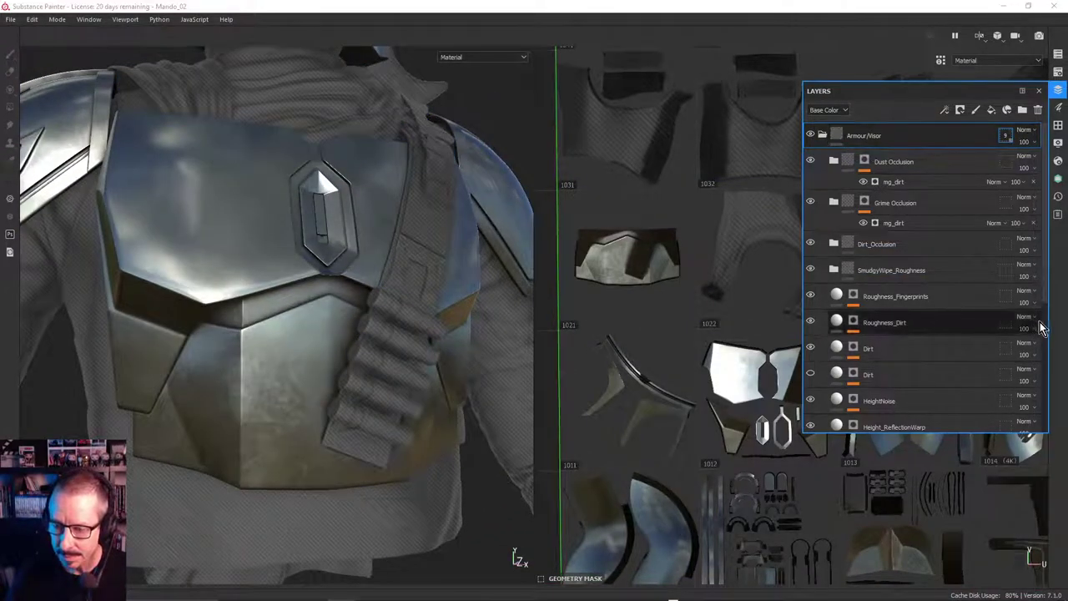
left_click(1009, 349)
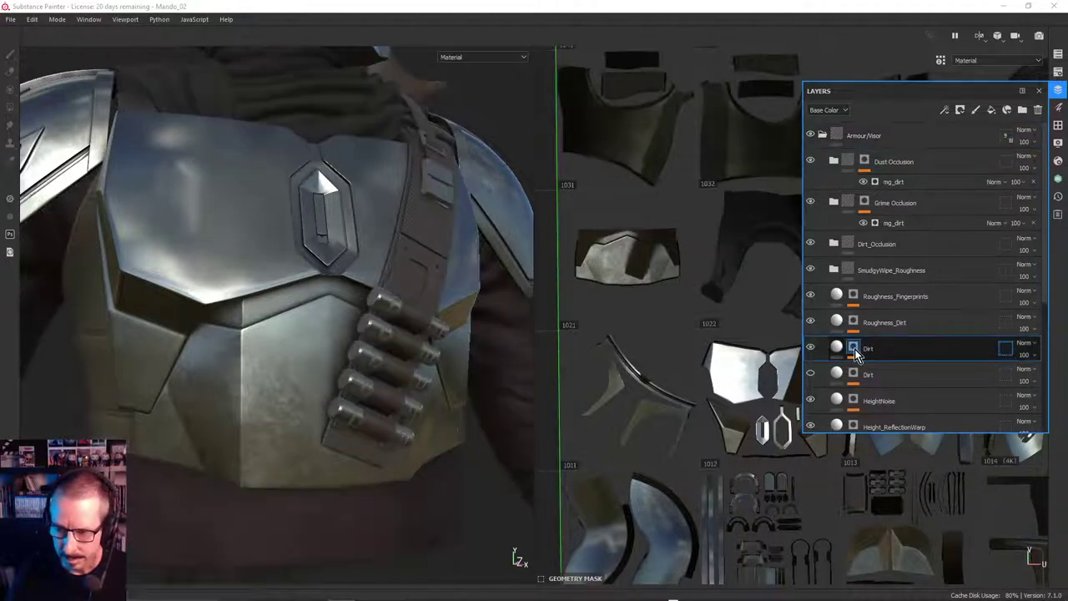
left_click(855, 349, "alt")
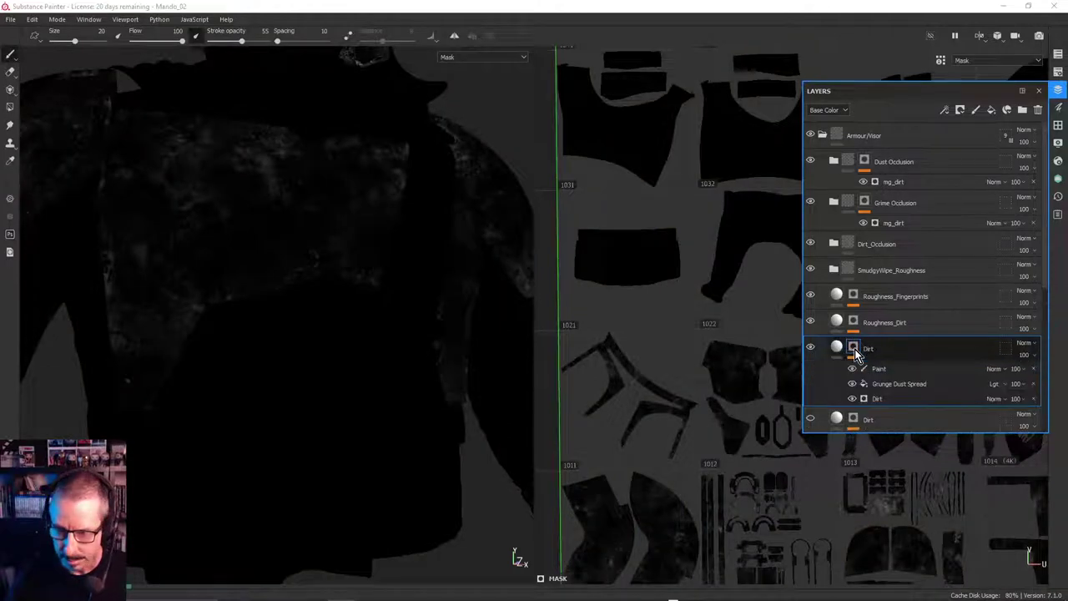
left_click(878, 369)
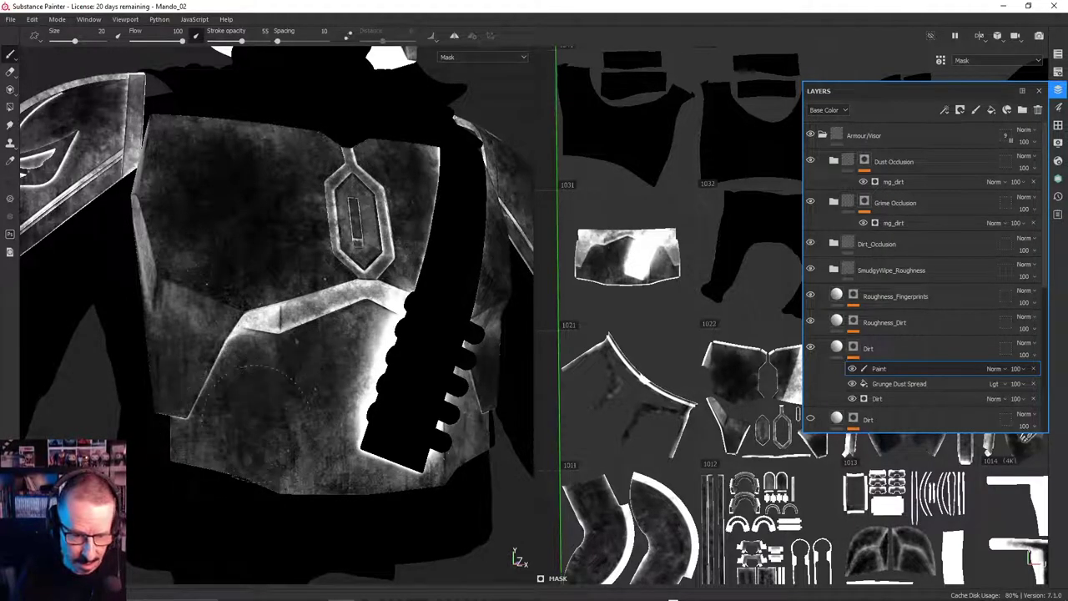
mouse_move(427, 380)
left_mouse_down("alt")
mouse_move(303, 342)
mouse_move(276, 313)
mouse_move(312, 430)
mouse_move(367, 371)
mouse_move(384, 397)
mouse_move(373, 392)
mouse_move(437, 359)
mouse_move(142, 360)
left_mouse_up("alt")
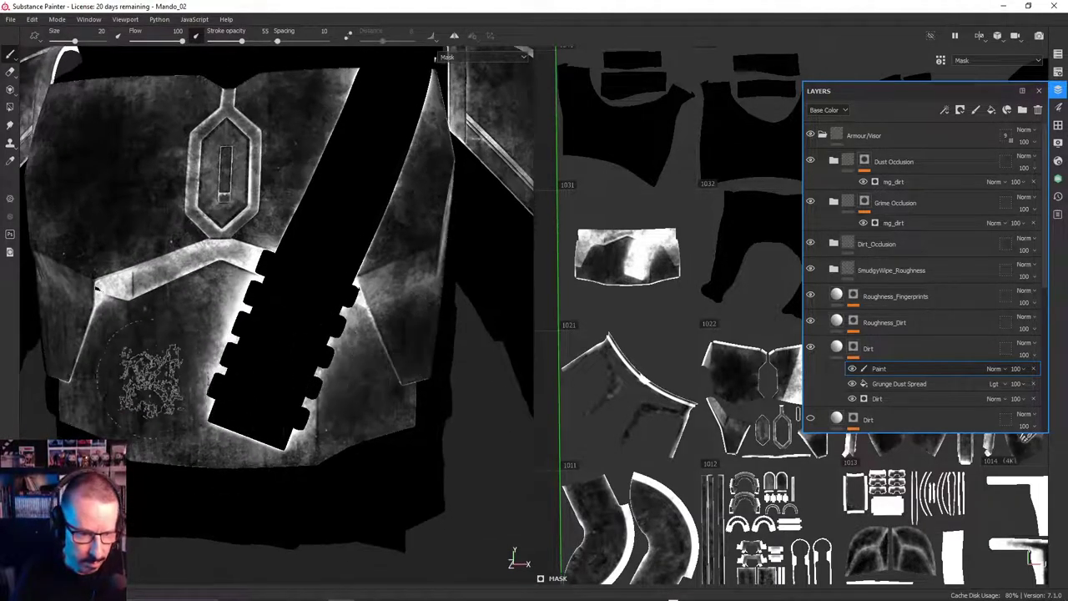
Paint on the Roughness_Dirt layer's mask with the textured brush to break up the roughness pattern on the chest and belly plates
left_click(856, 333)
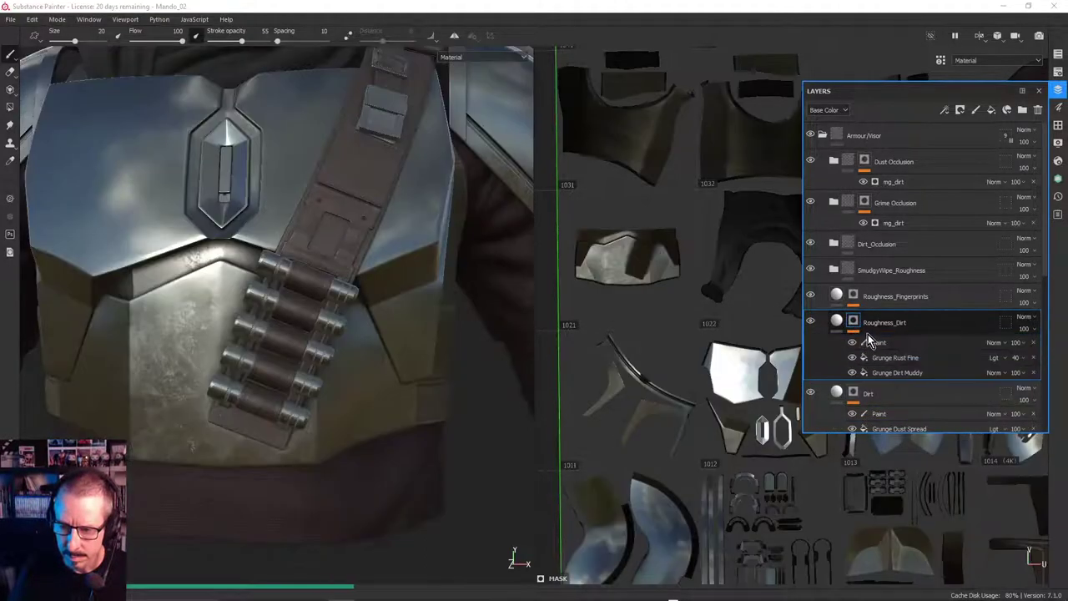
left_click(873, 342)
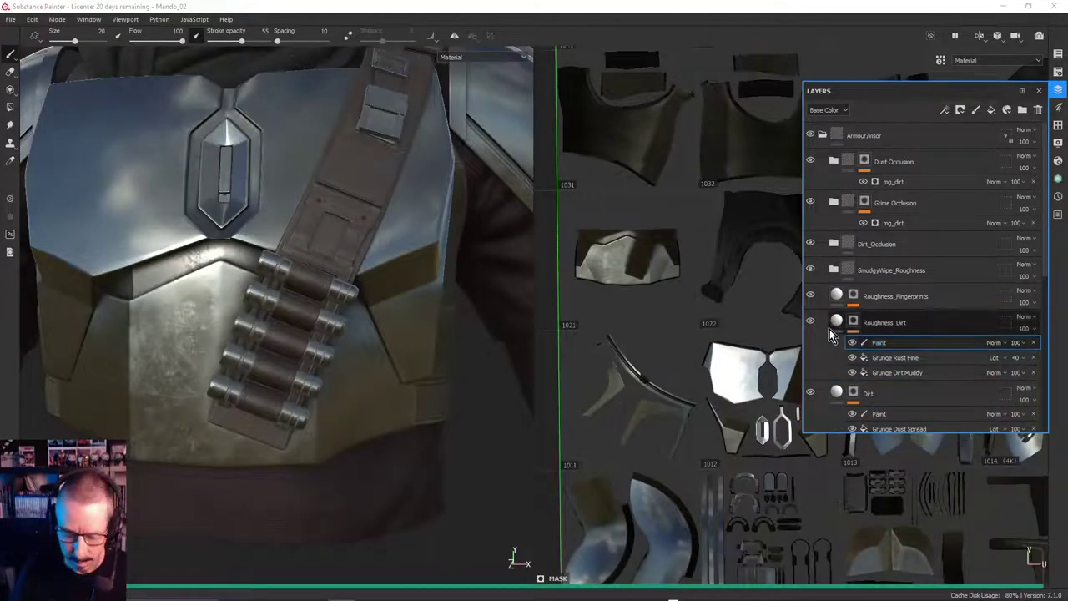
key("c")
left_click(251, 329)
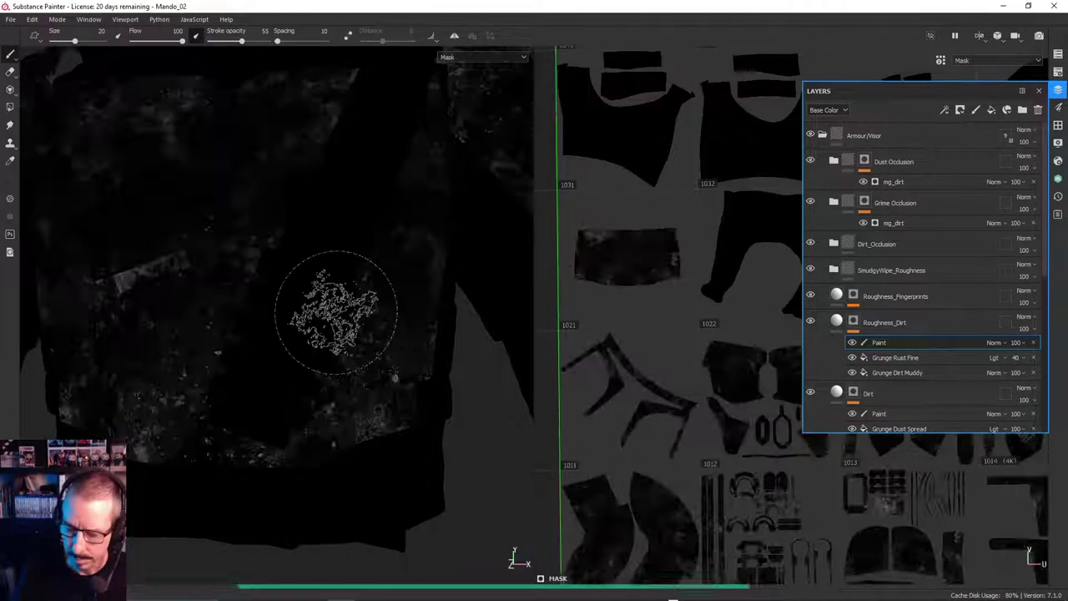
left_click_drag(144, 323, 102, 372, "alt")
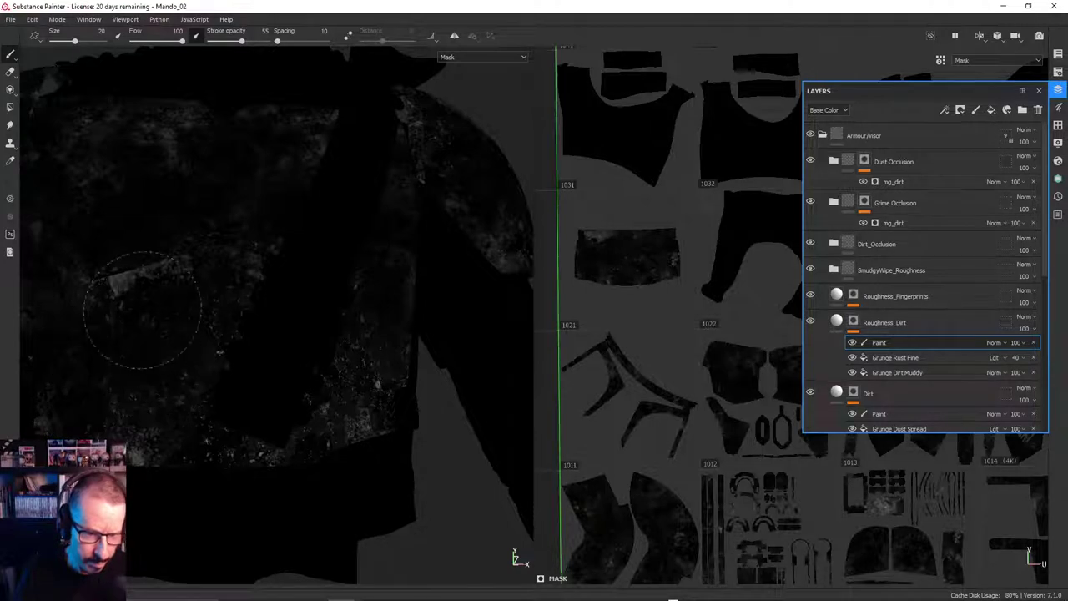
left_click_drag(326, 322, 401, 308, "alt")
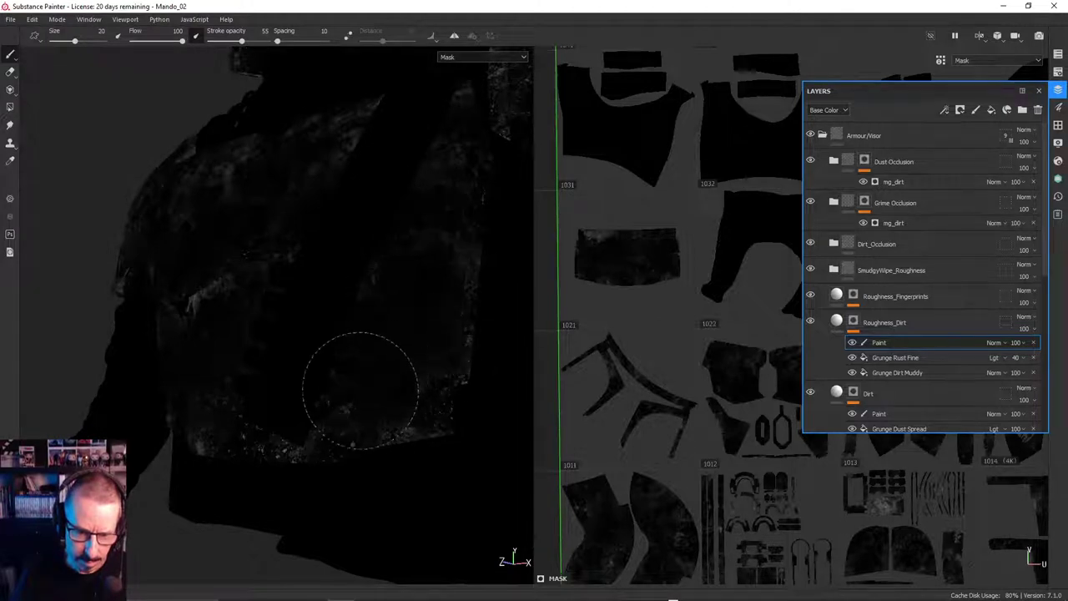
mouse_move(358, 381)
left_mouse_down("alt")
mouse_move(436, 331)
mouse_move(281, 362)
left_mouse_up("alt")
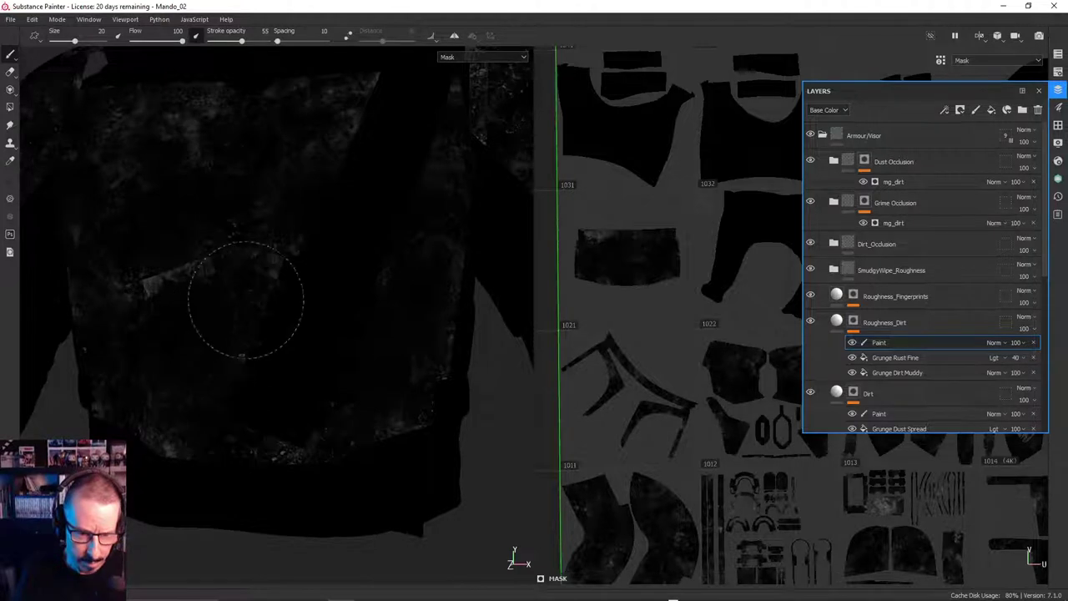
Paint on the Roughness_Fingerprints mask to fade the bright smears along the belly plate's sides and lower edge
left_click(854, 321)
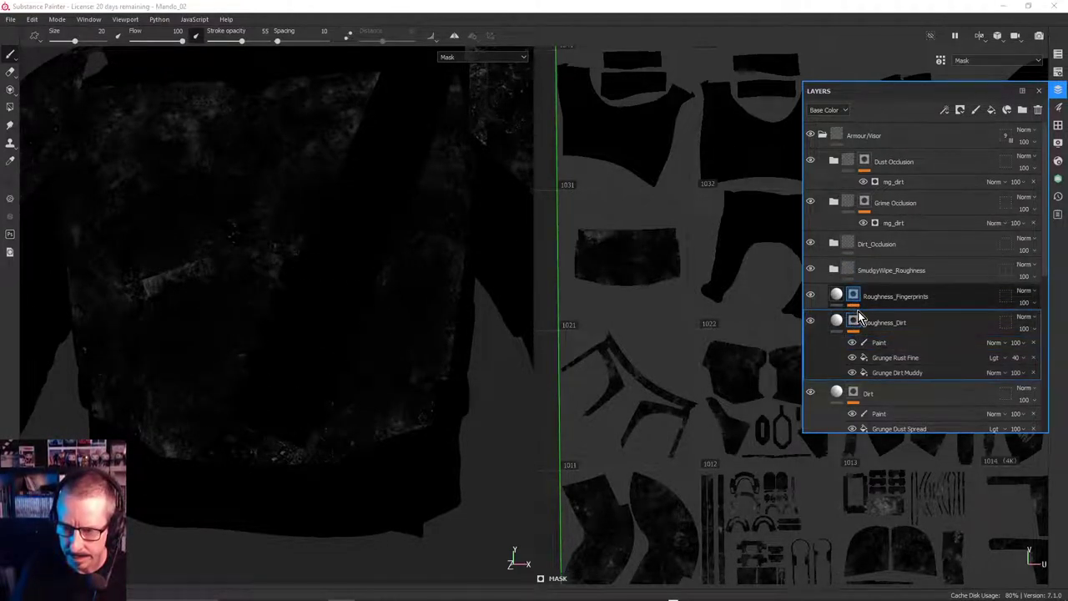
left_click(854, 296)
left_click(876, 316)
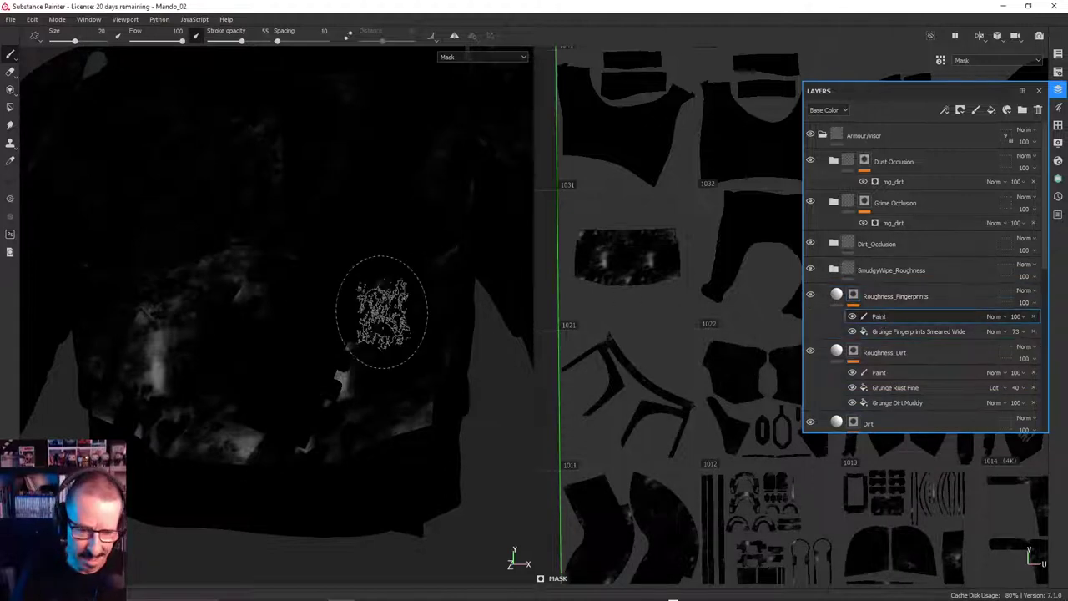
left_click_drag(281, 357, 323, 358, "alt")
mouse_move(141, 343)
left_mouse_down()
mouse_move(143, 363)
mouse_move(121, 344)
left_mouse_up()
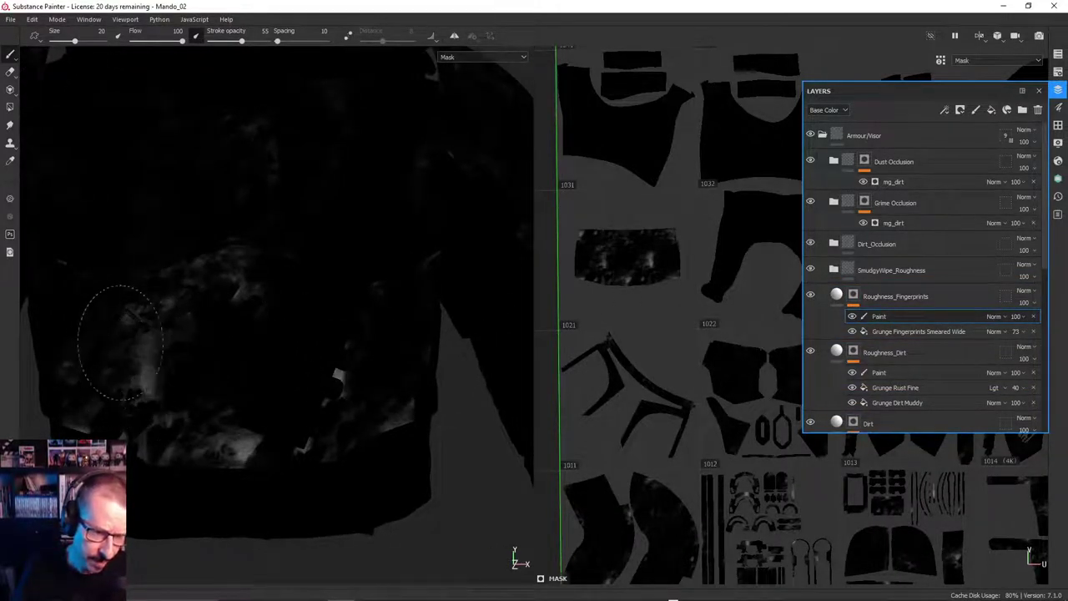
mouse_move(198, 442)
left_mouse_down()
mouse_move(238, 426)
mouse_move(209, 478)
left_mouse_up()
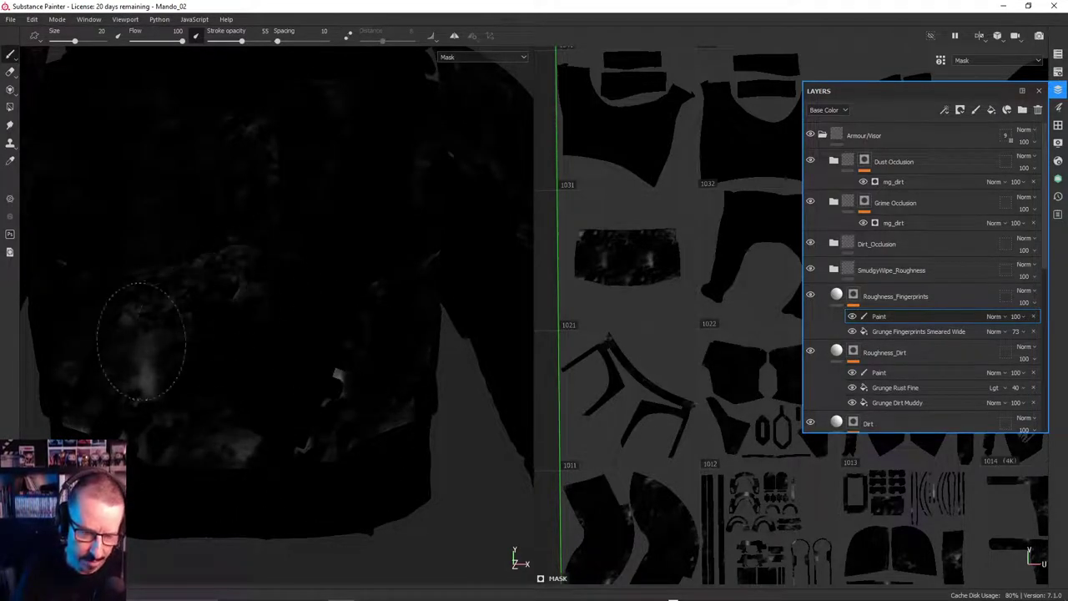
left_click_drag(186, 278, 154, 412)
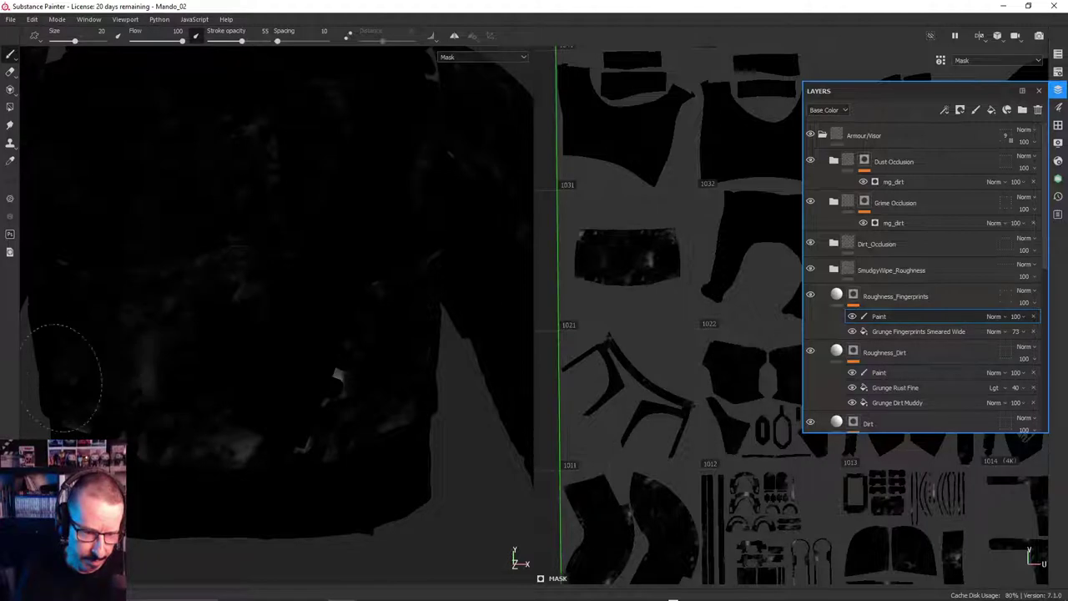
left_click_drag(222, 465, 109, 453)
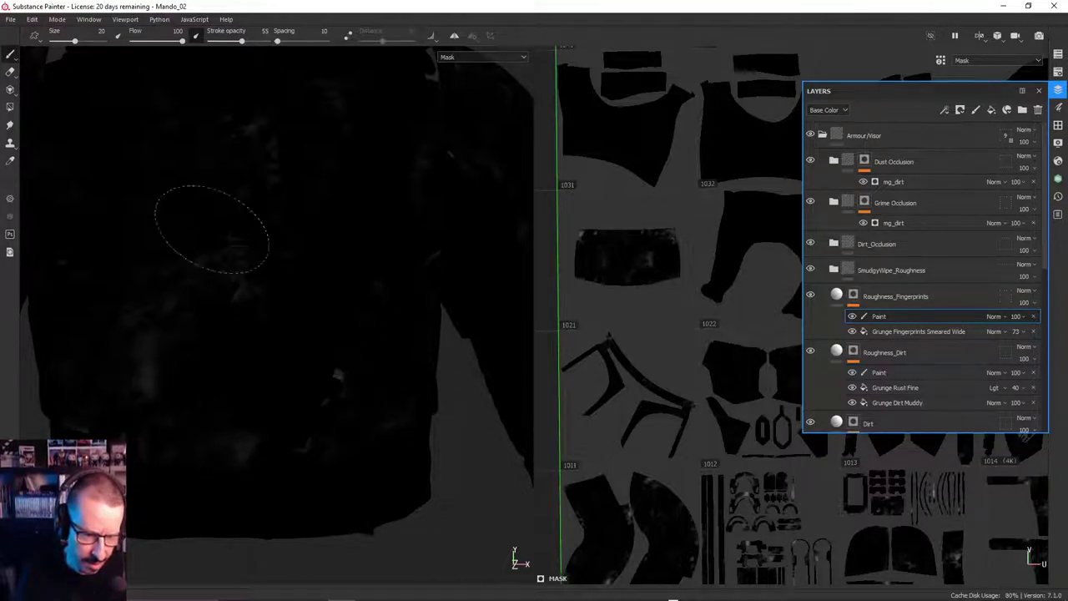
left_click_drag(309, 305, 562, 229, "alt")
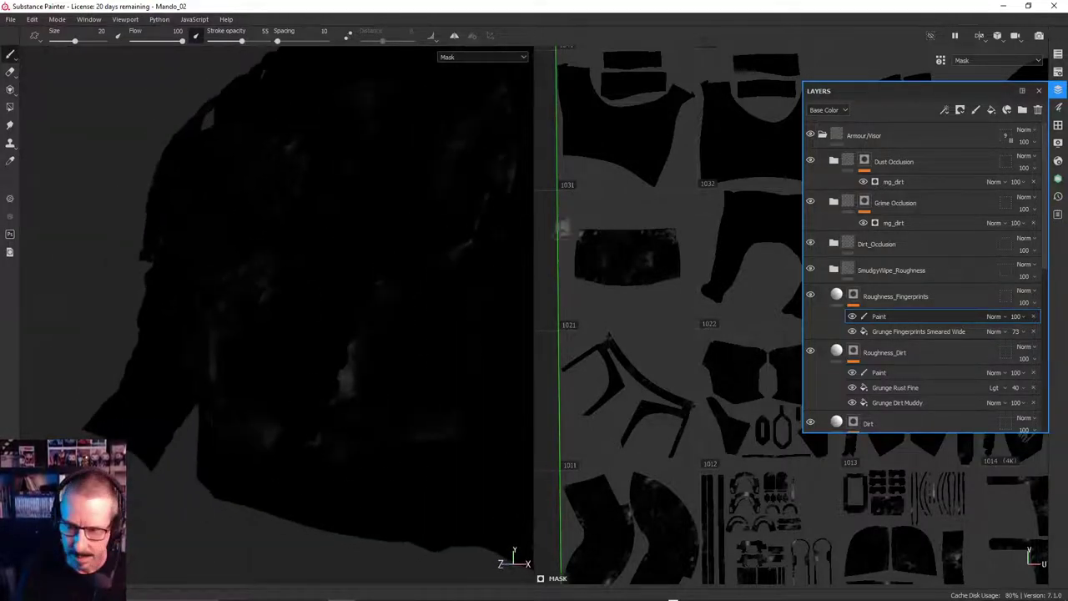
Paint on the mask of Roughness_WipeSmudgy inside the SmudgyWipe_Roughness folder to break up the belly plate's smudges
left_click(855, 296)
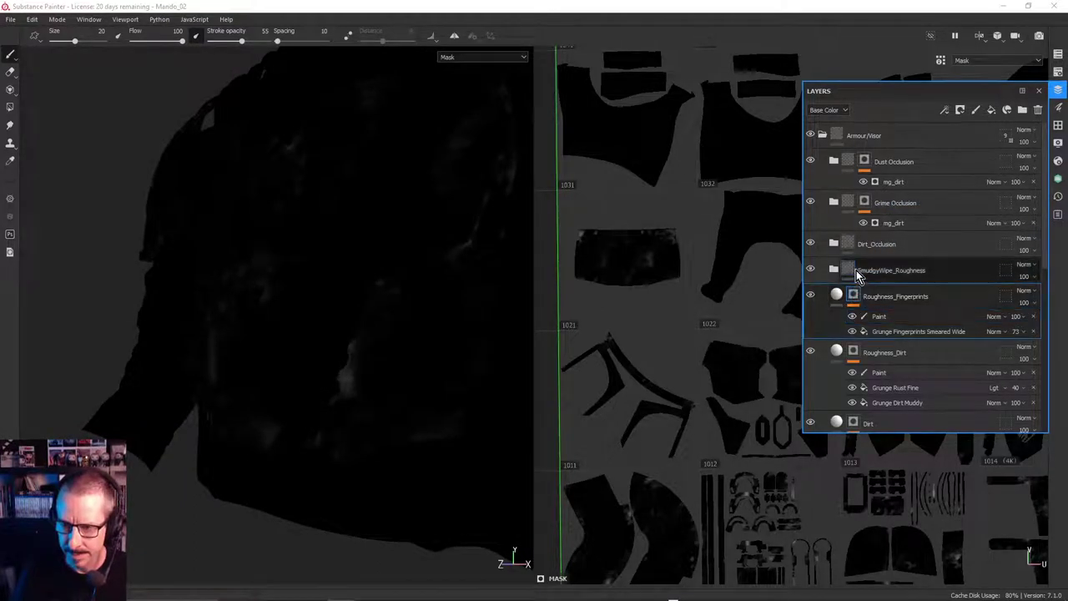
left_click(854, 276)
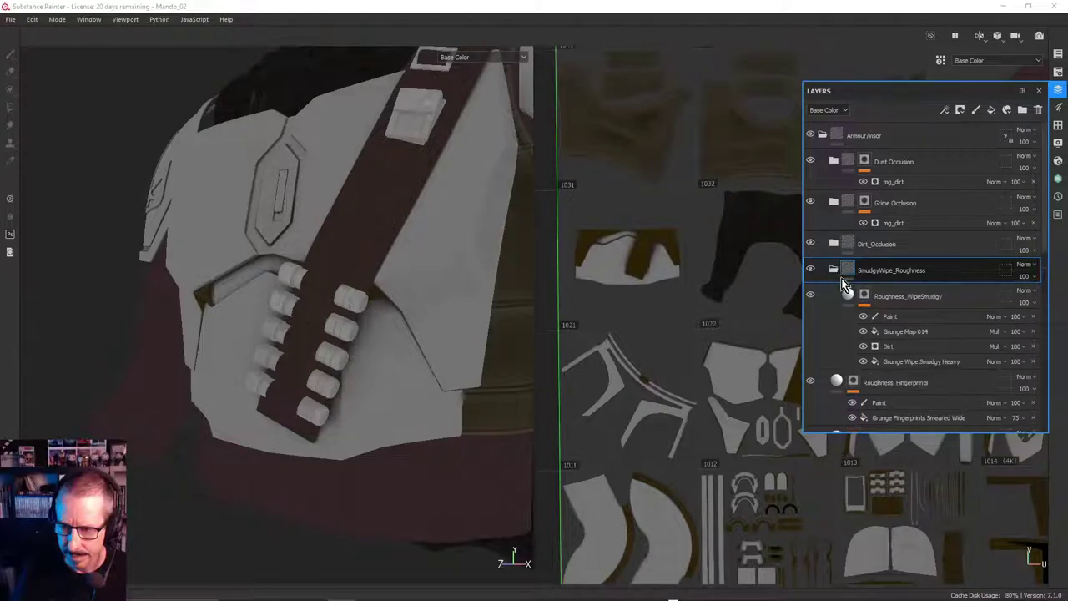
left_click(835, 271)
left_click(866, 295)
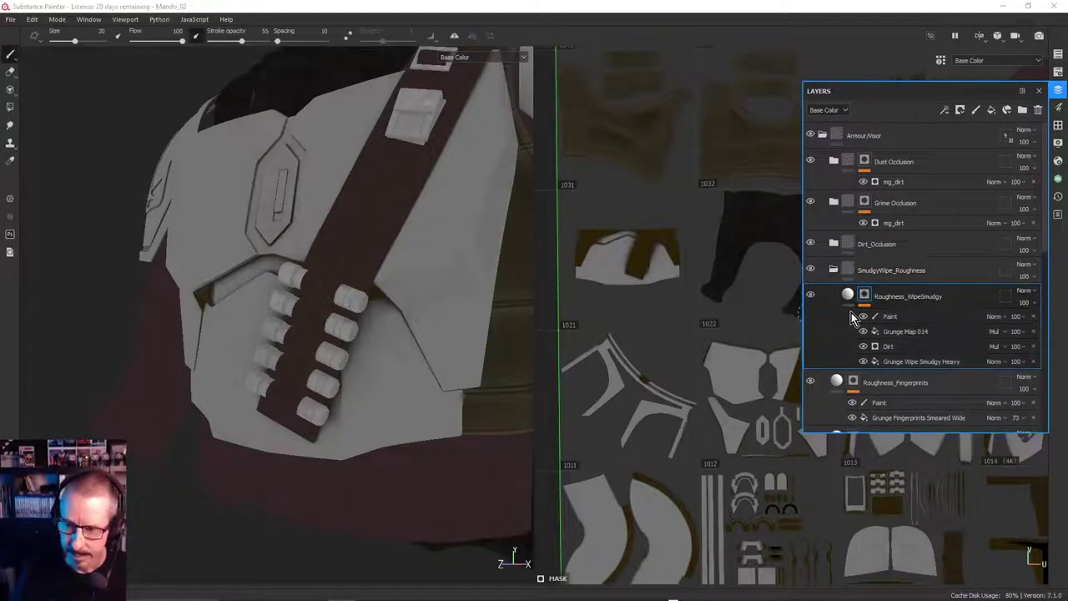
left_click(891, 316)
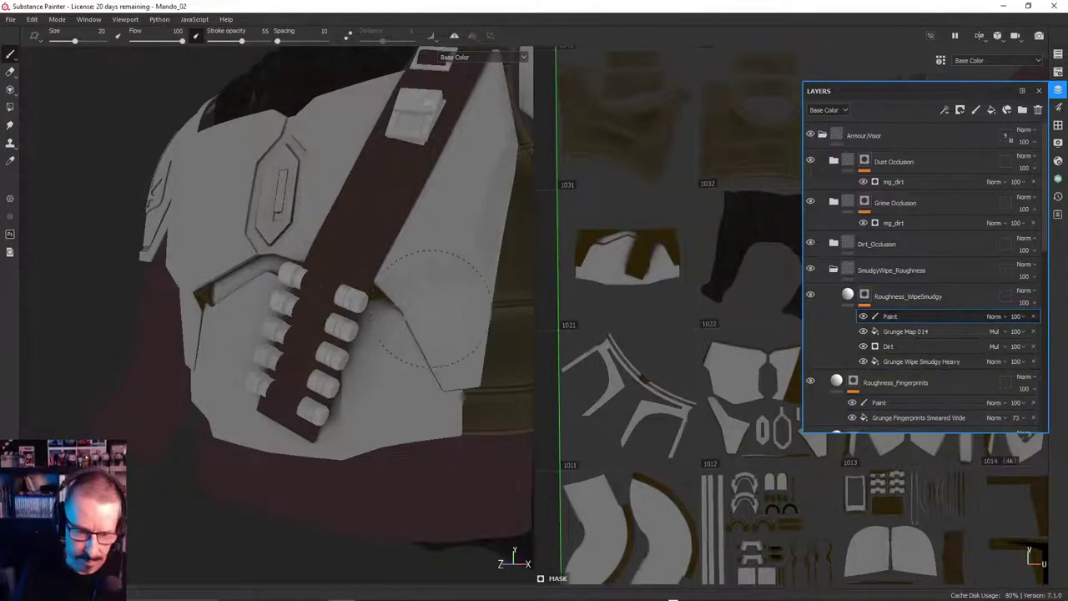
key("c")
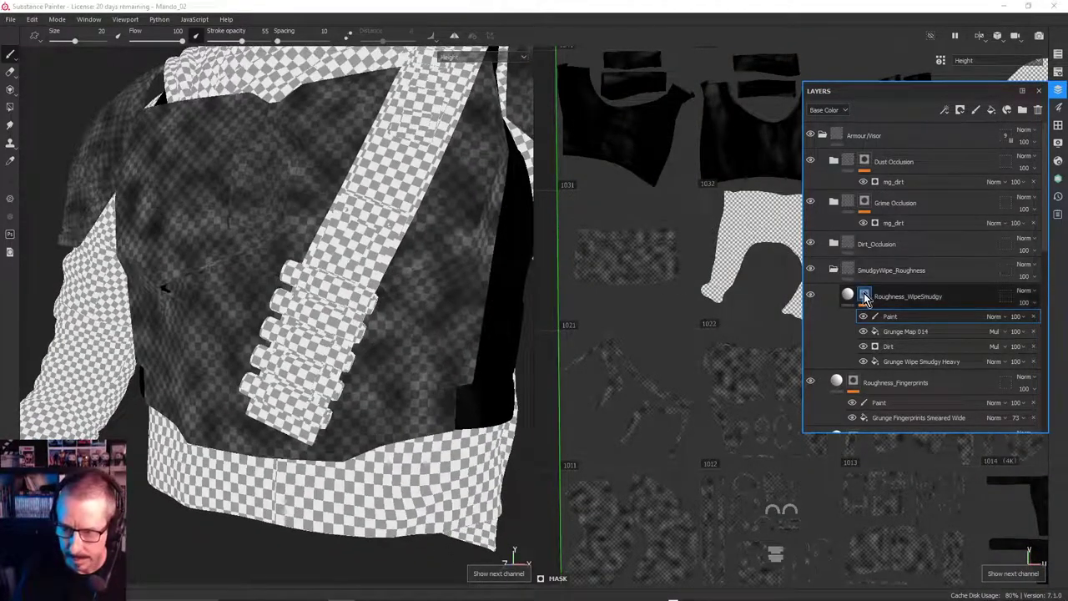
left_click(888, 320, "alt")
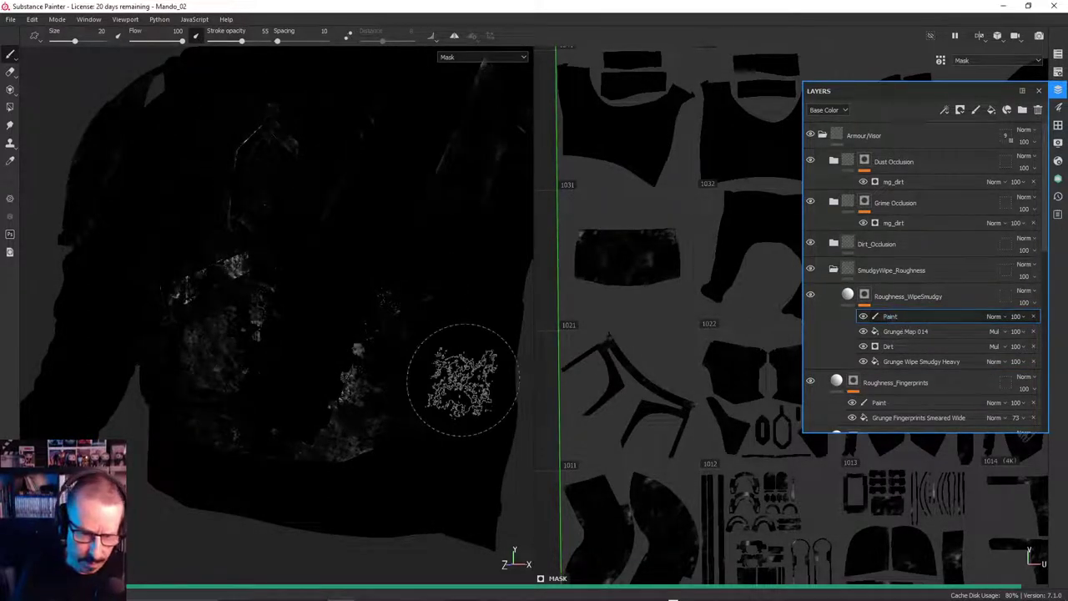
mouse_move(381, 310)
left_mouse_down("alt")
mouse_move(431, 318)
mouse_move(363, 334)
left_mouse_up("alt")
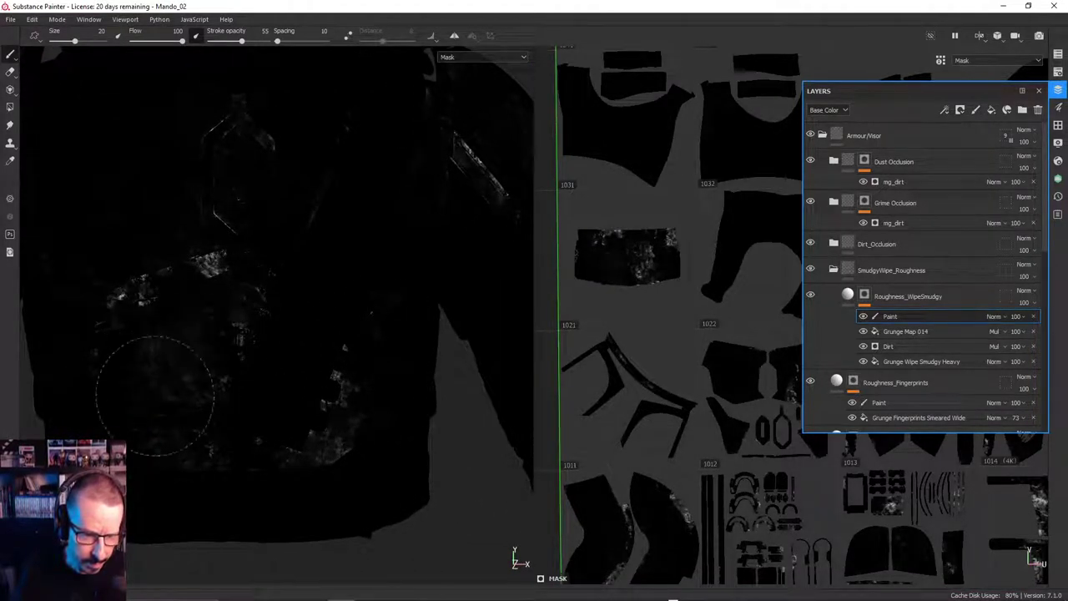
left_click_drag(172, 376, 392, 334, "alt")
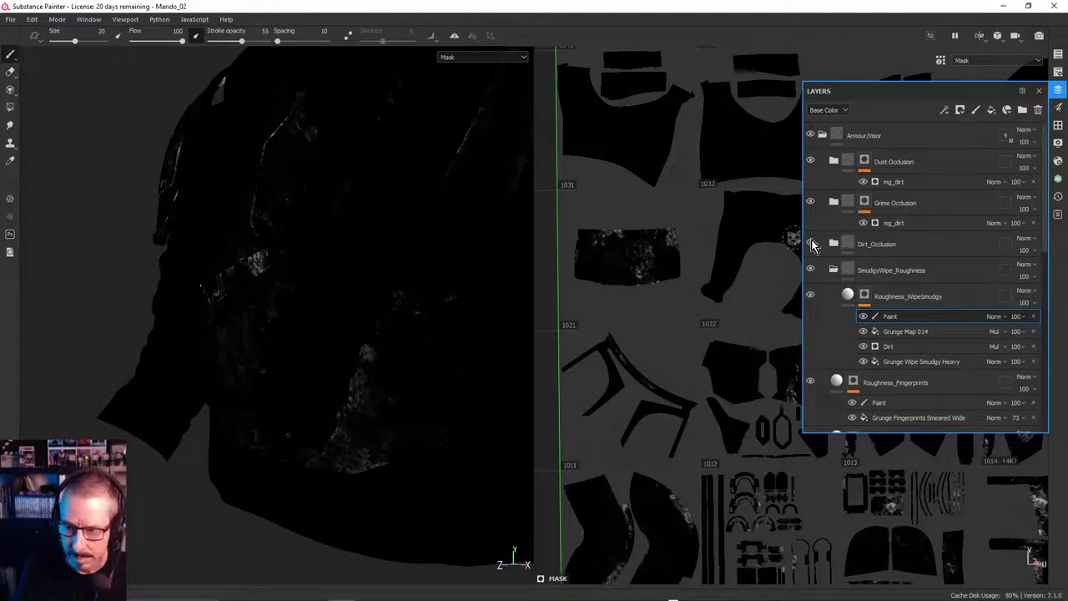
Return to the full material view and examine the chest and belly plates from several angles
left_click(833, 270)
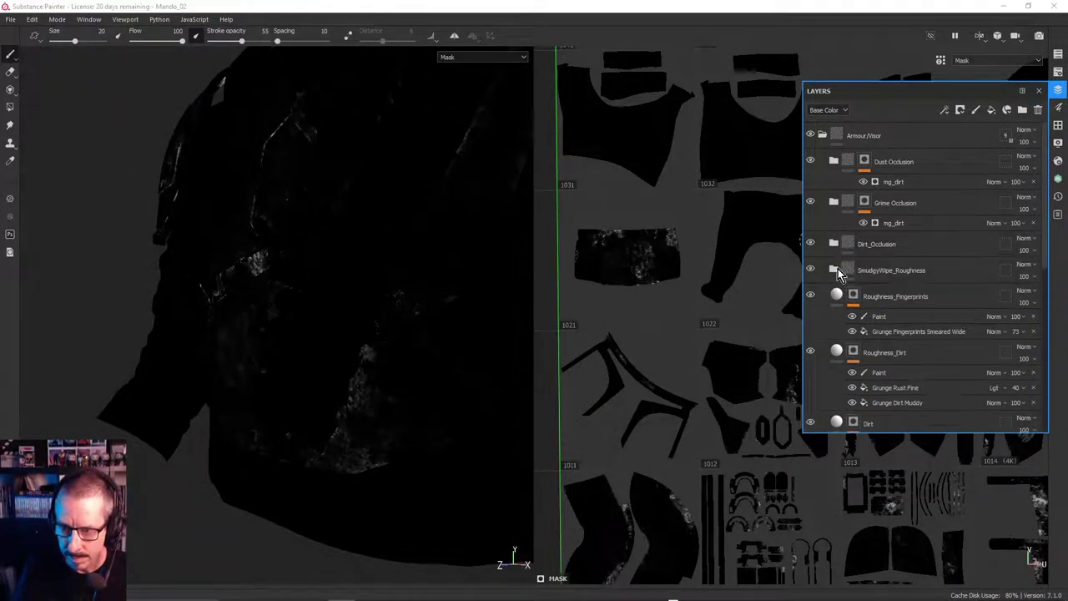
left_click(835, 271)
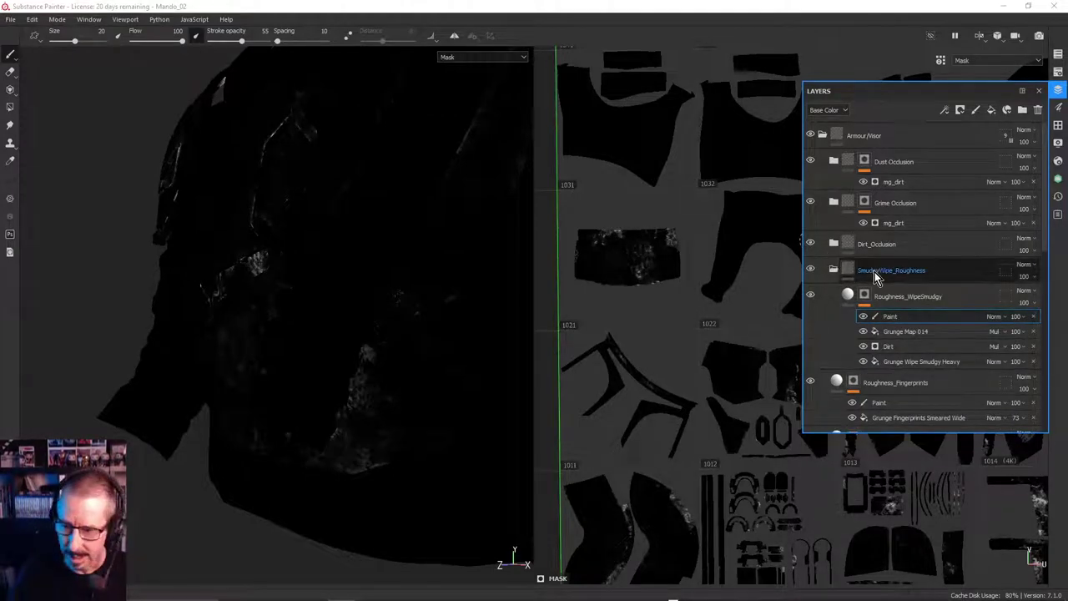
key("m")
key("Return")
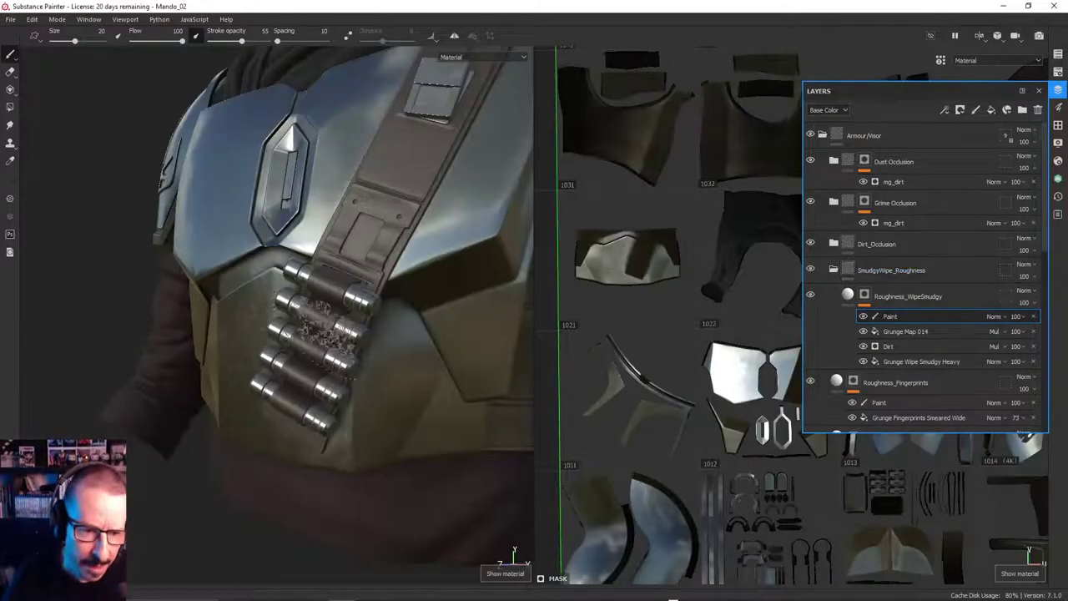
left_click_drag(325, 313, 418, 292, "alt")
left_click_drag(429, 313, 392, 309, "alt")
Select the SmudgyWipe_Roughness folder and look at the layer and mask effects it contains
left_click(832, 271)
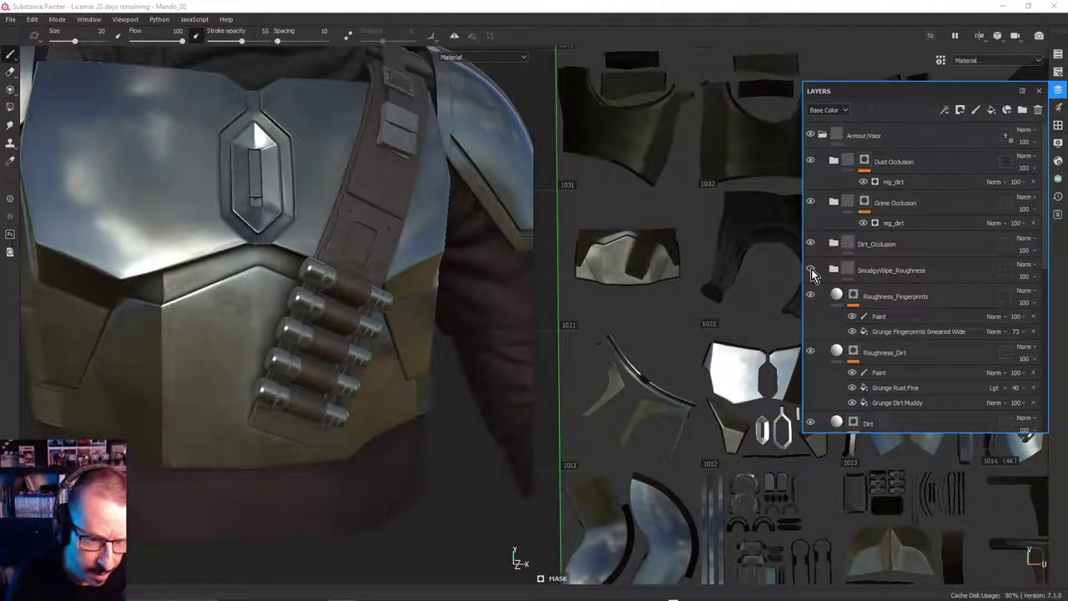
left_click(850, 274)
left_click(848, 275)
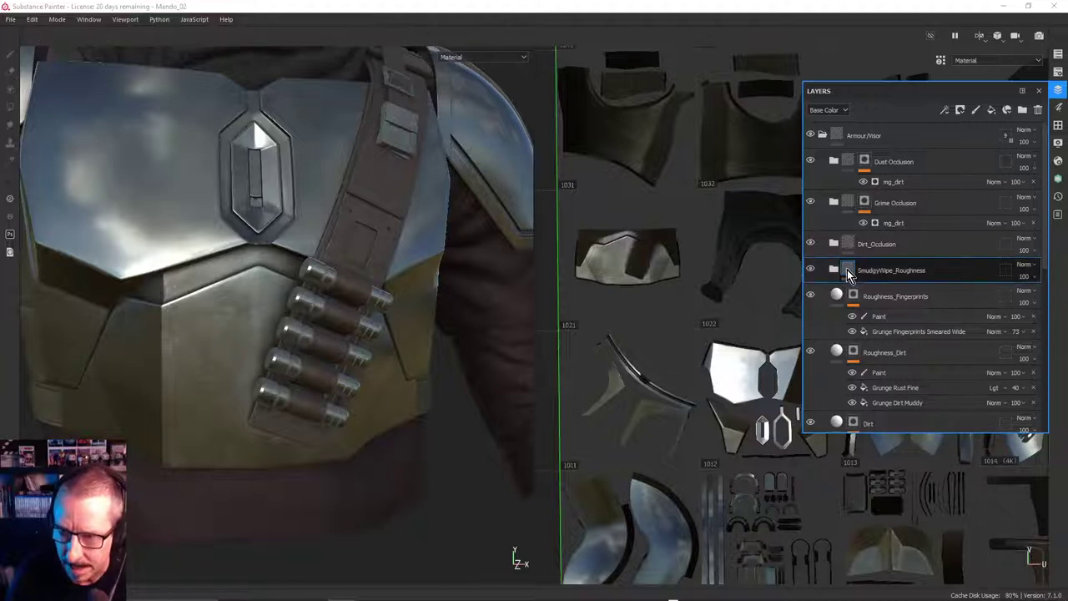
double_click(873, 275)
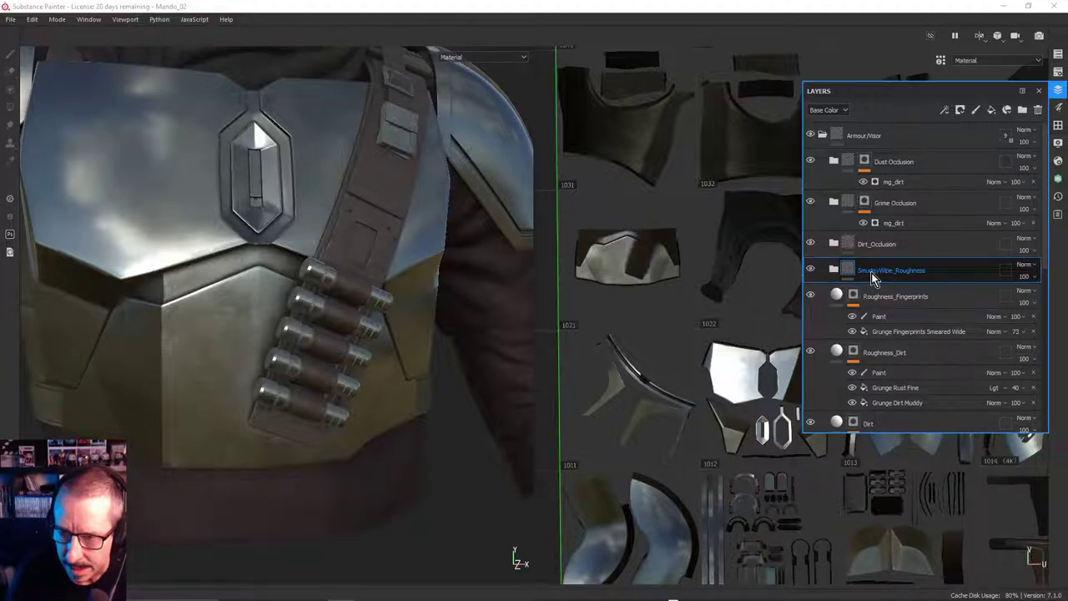
left_click(834, 269)
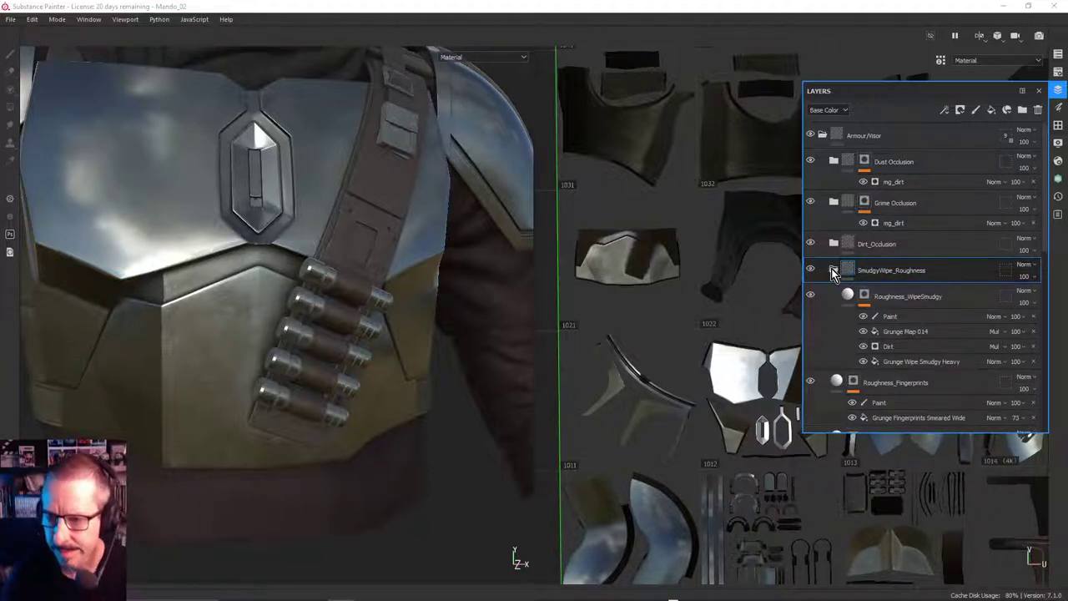
Select the Paint effect on the Roughness_WipeSmudgy mask and examine the chest and belly plates from several angles
left_click(889, 316)
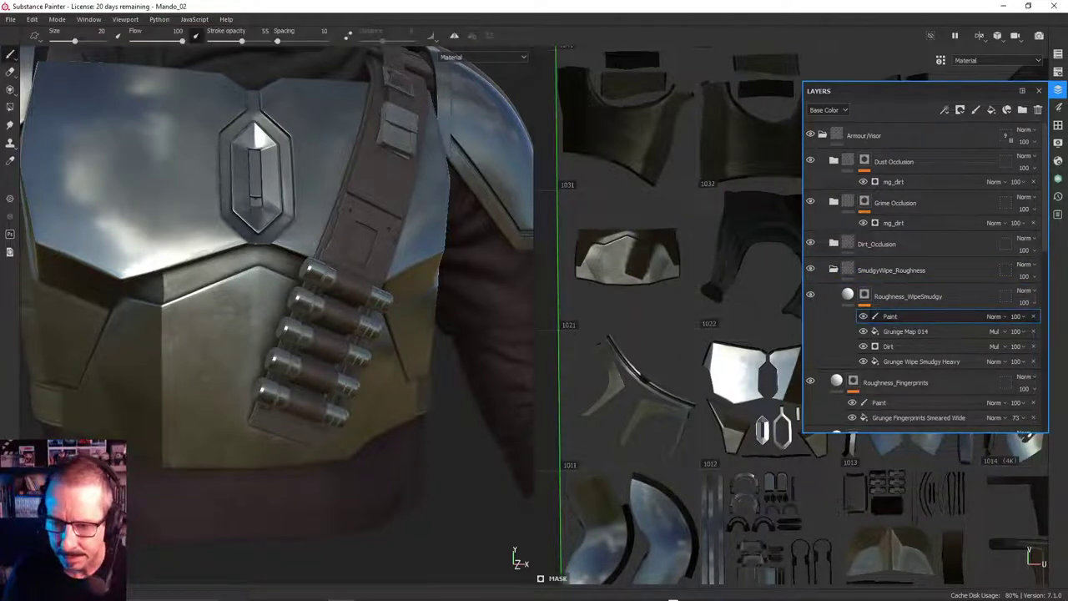
left_click_drag(292, 351, 288, 334, "alt")
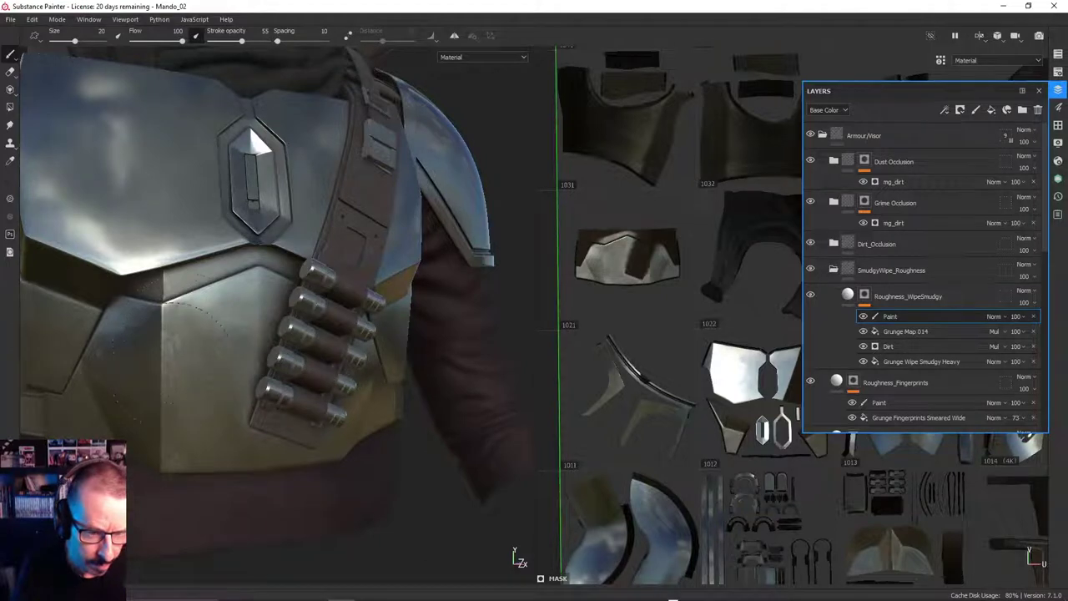
left_click_drag(223, 335, 236, 330, "alt")
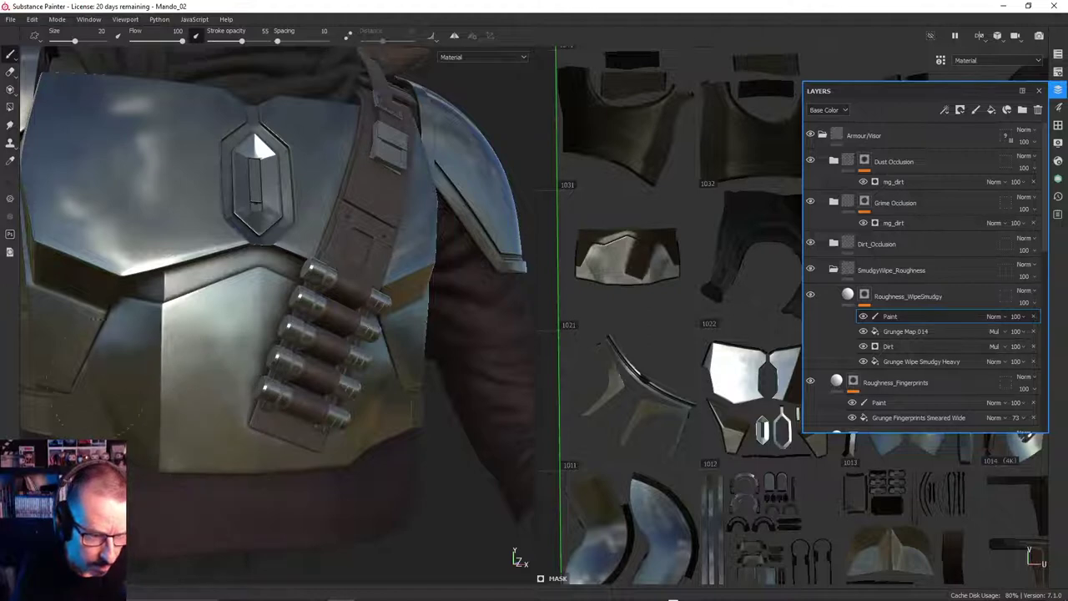
left_click_drag(283, 309, 302, 305, "alt")
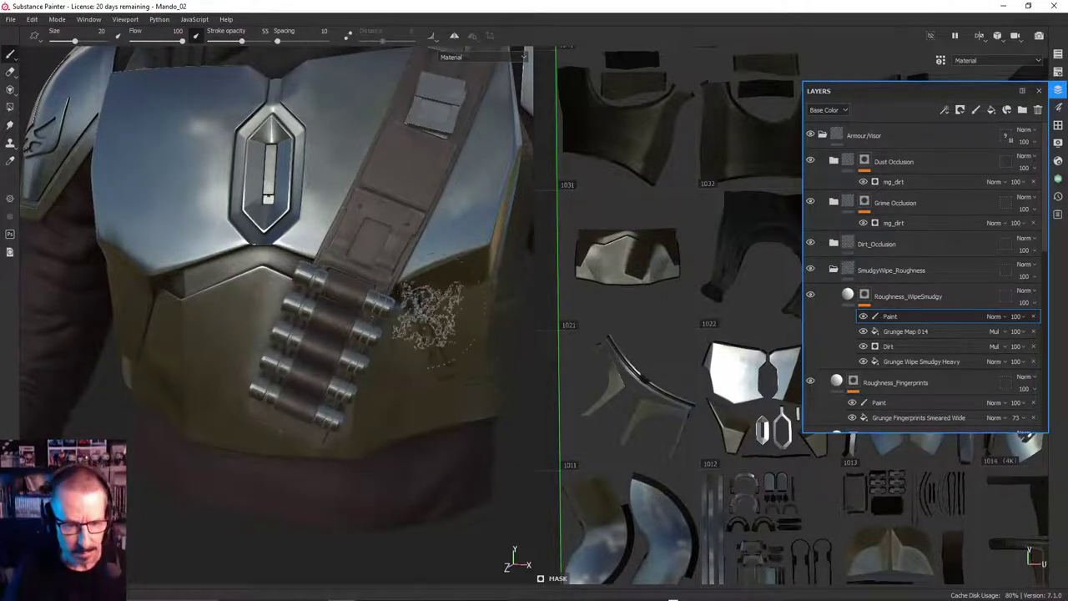
left_click_drag(417, 299, 375, 311, "alt")
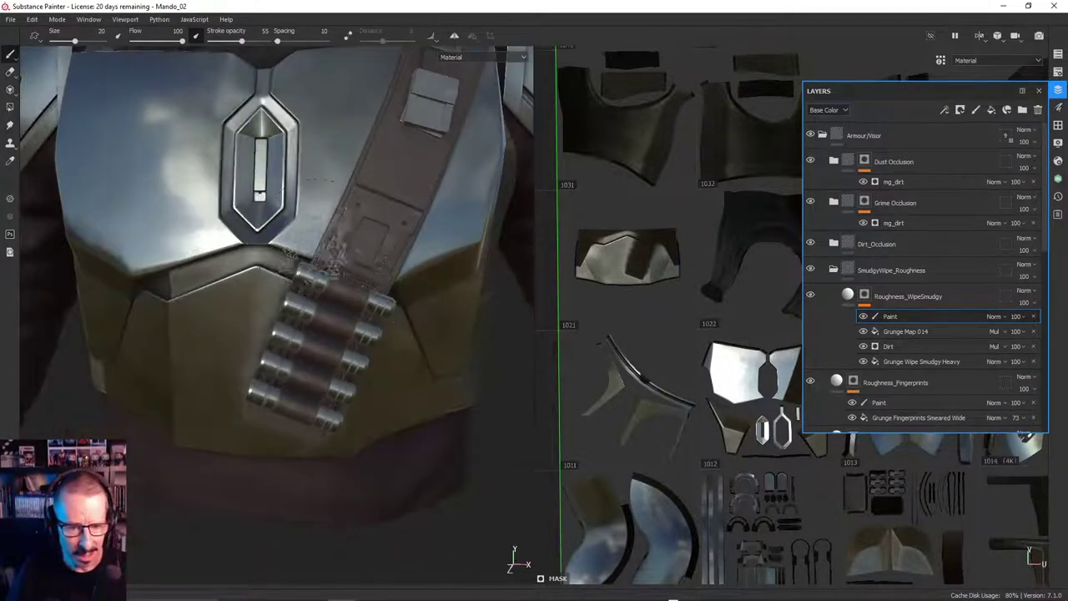
left_click_drag(308, 321, 329, 300, "alt")
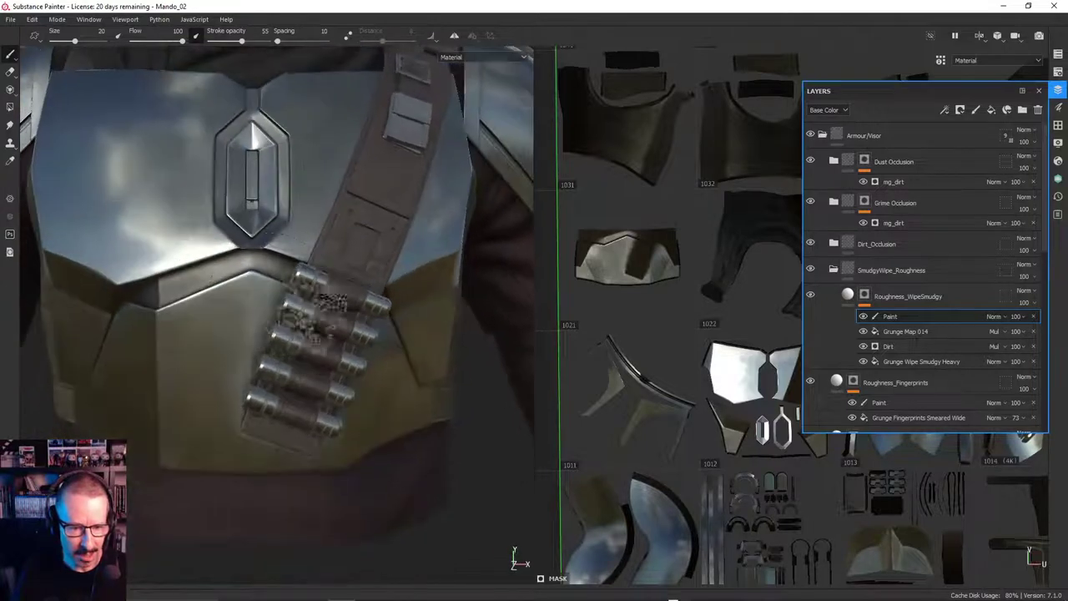
left_click_drag(326, 377, 332, 367, "alt")
left_click_drag(252, 308, 409, 351, "alt")
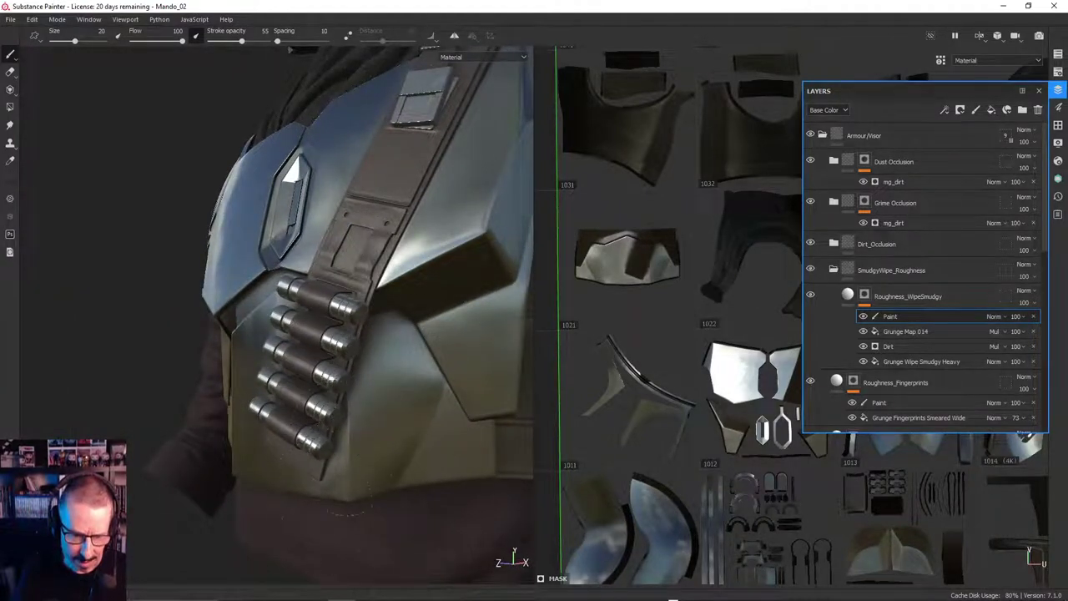
left_click_drag(349, 403, 488, 359, "alt")
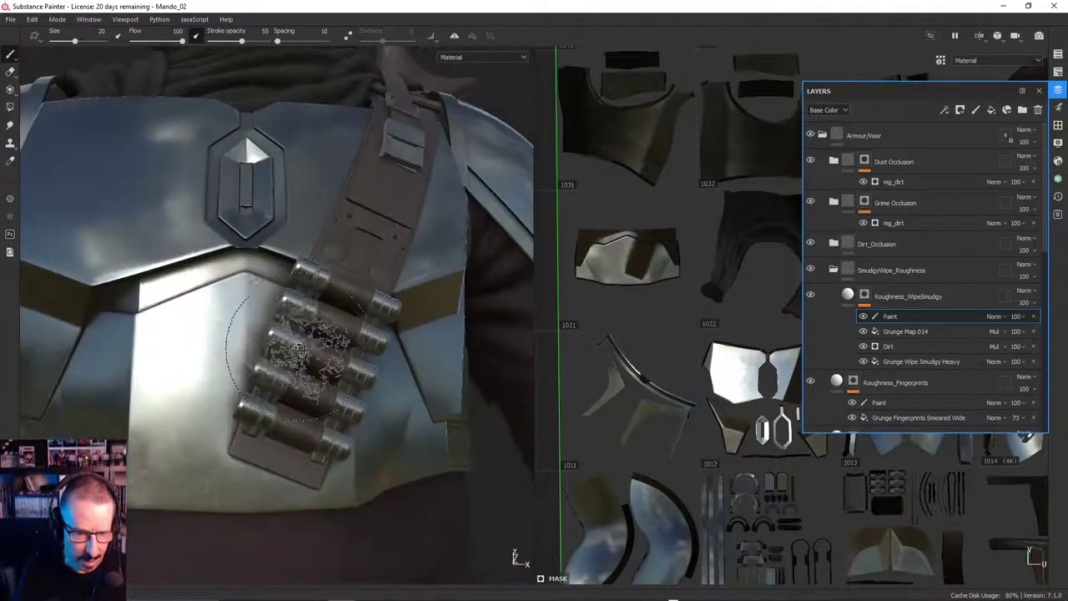
mouse_move(323, 362)
left_mouse_down("alt")
mouse_move(320, 403)
mouse_move(322, 393)
mouse_move(180, 446)
left_mouse_up("alt")
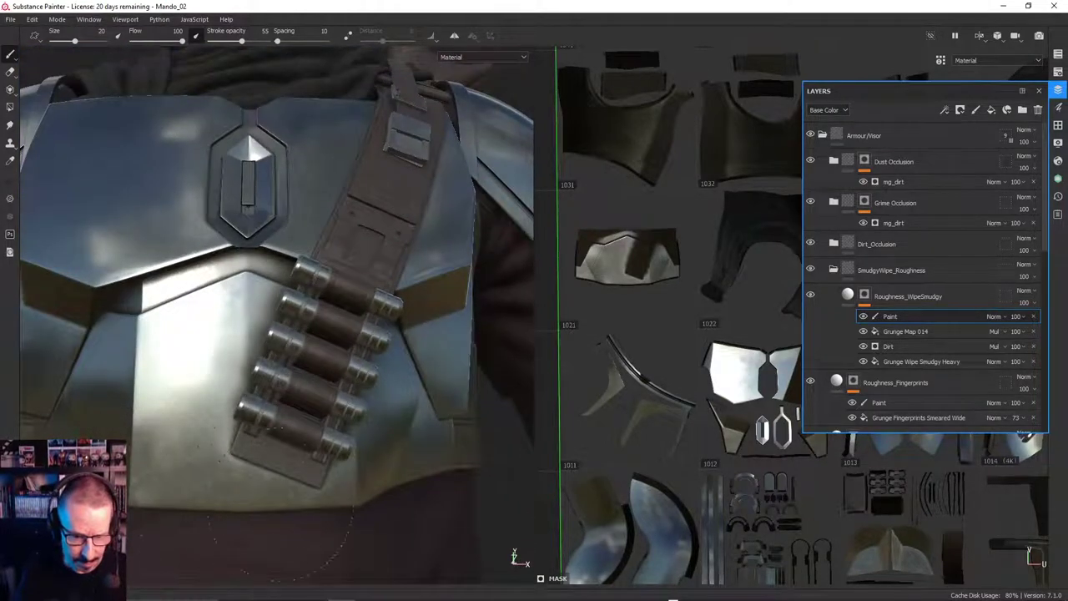
left_click_drag(313, 346, 359, 426, "alt")
right_click_drag(369, 380, 443, 367, "alt")
left_click_drag(442, 334, 447, 377, "alt")
right_click_drag(422, 375, 248, 341, "alt")
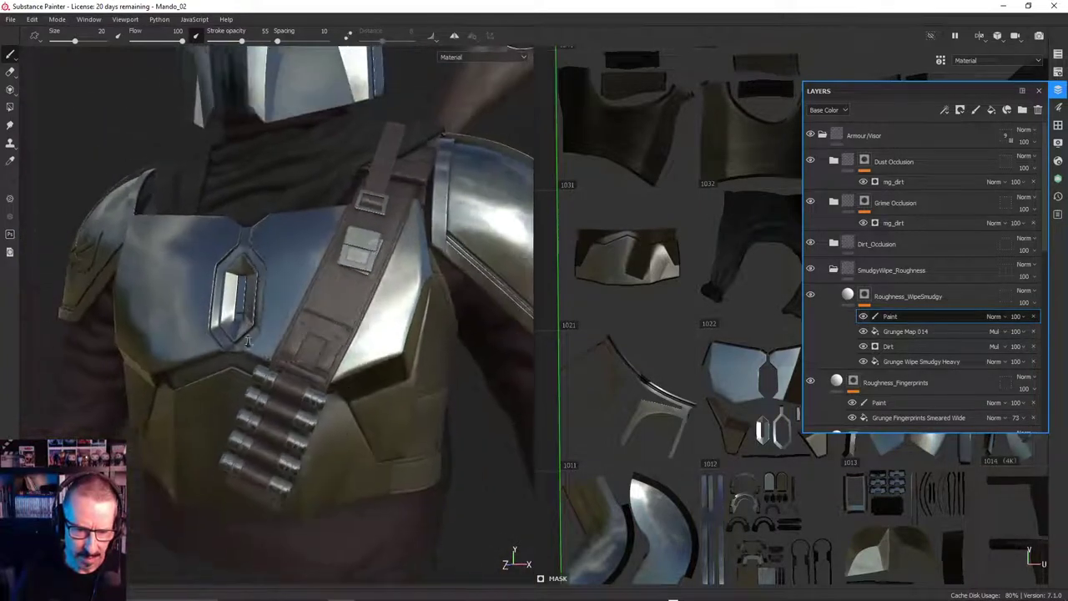
mouse_move(247, 341)
left_mouse_down("alt")
mouse_move(478, 326)
mouse_move(468, 334)
left_mouse_up("alt")
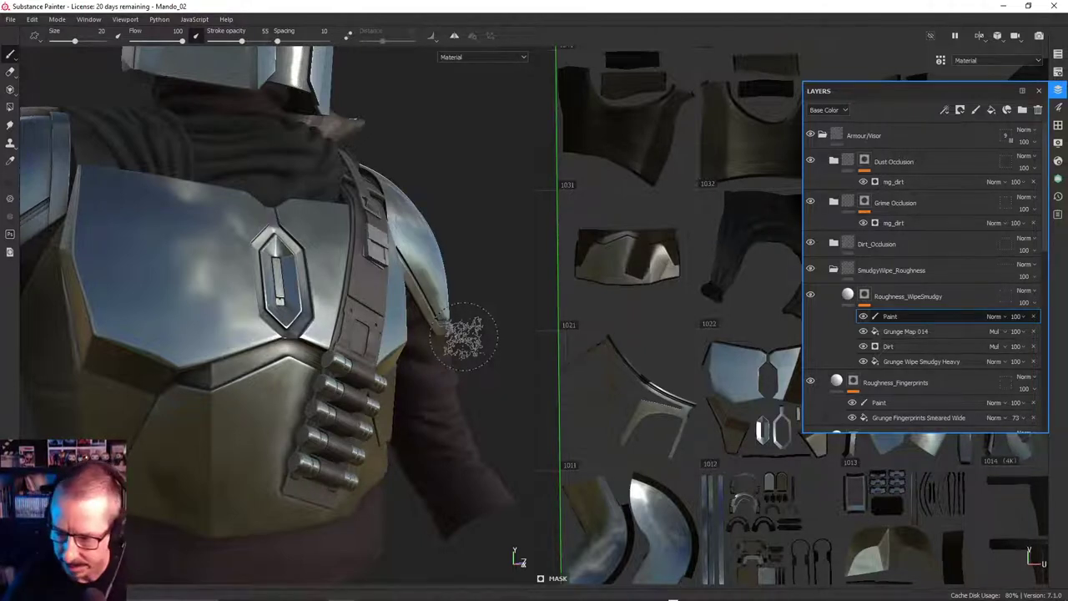
mouse_move(354, 363)
left_mouse_down("alt")
mouse_move(303, 360)
mouse_move(359, 360)
left_mouse_up("alt")
Collapse the SmudgyWipe_Roughness folder, expand Dirt_Occlusion and display the dirt01 mask around the belly plate's cartridge strap
left_click(833, 271)
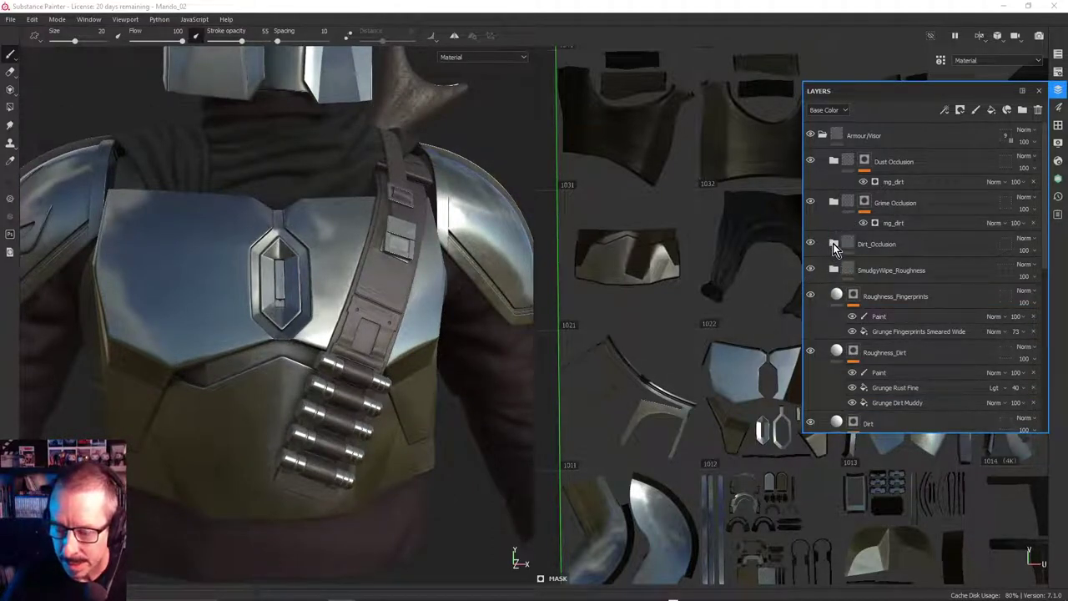
left_click(834, 243)
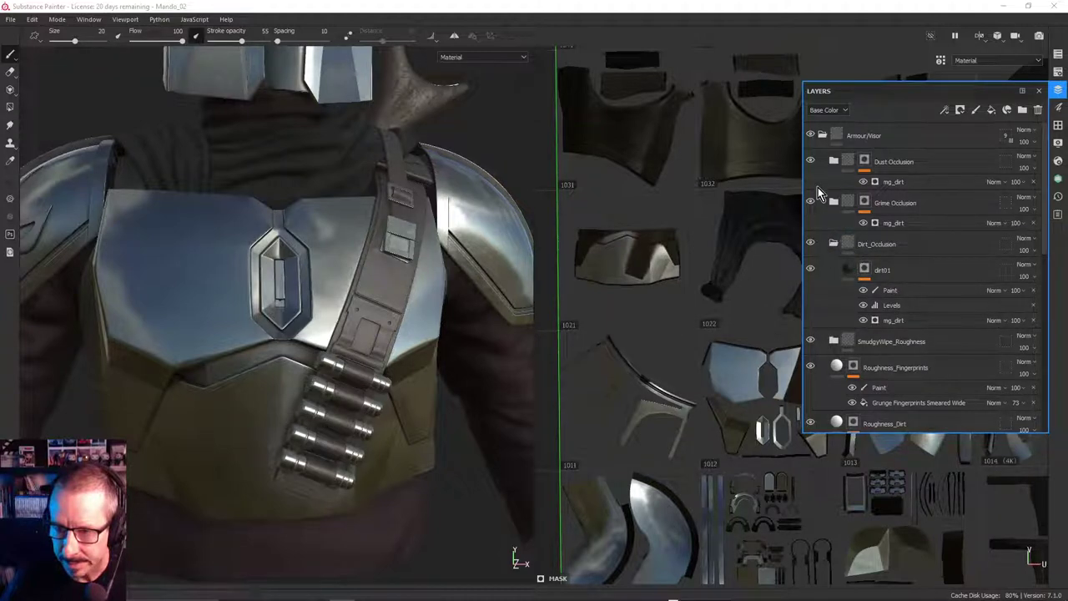
left_click(865, 270)
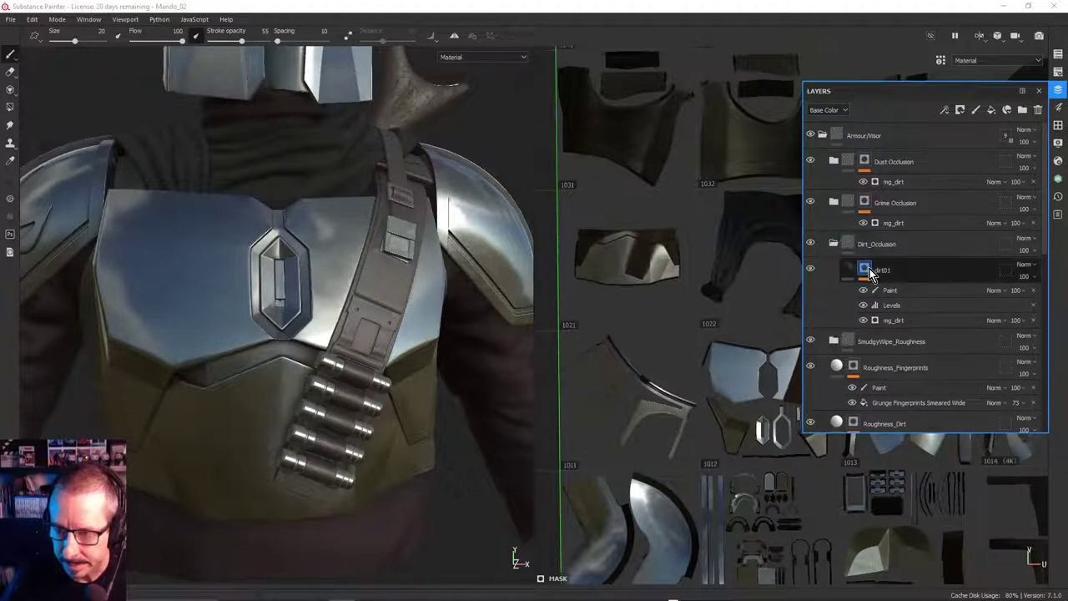
left_click(874, 278)
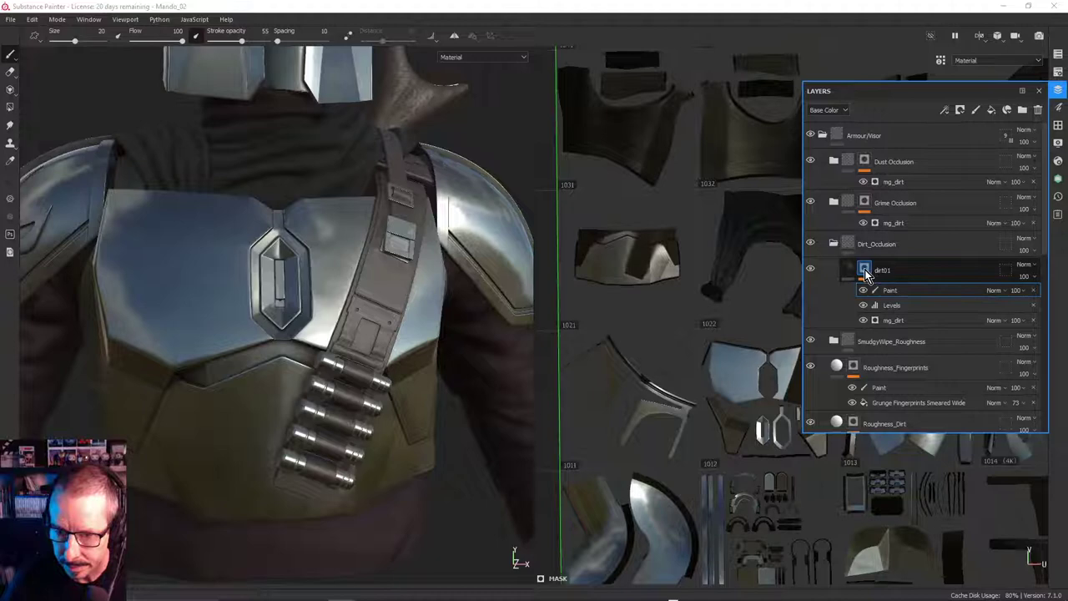
left_click(865, 270, "alt")
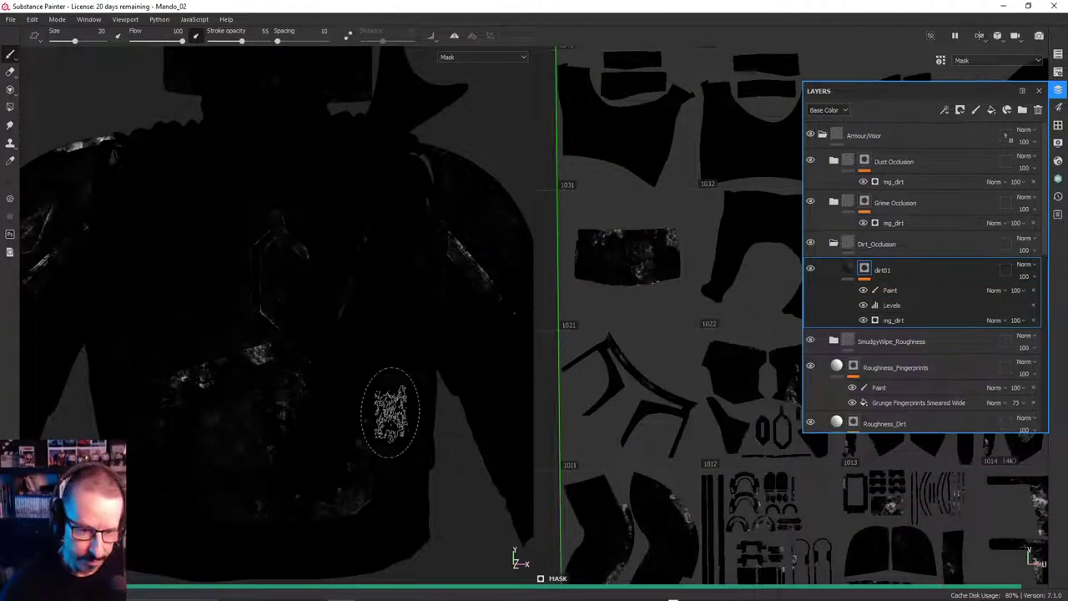
left_click_drag(413, 428, 395, 419, "alt")
right_click_drag(396, 419, 434, 417, "alt")
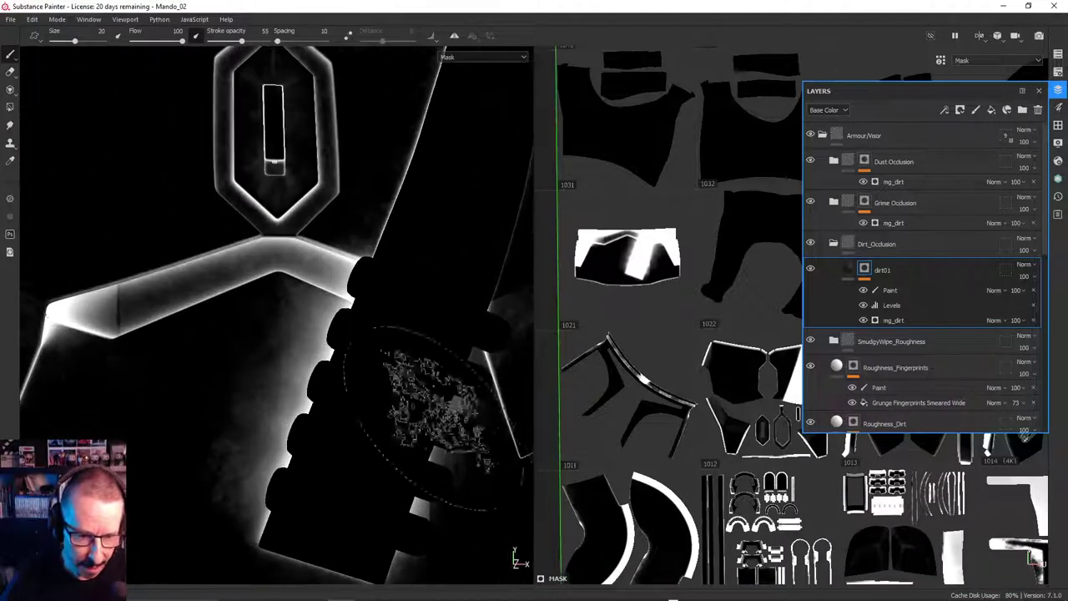
mouse_move(430, 419)
left_mouse_down("alt")
mouse_move(370, 369)
mouse_move(243, 384)
left_mouse_up("alt")
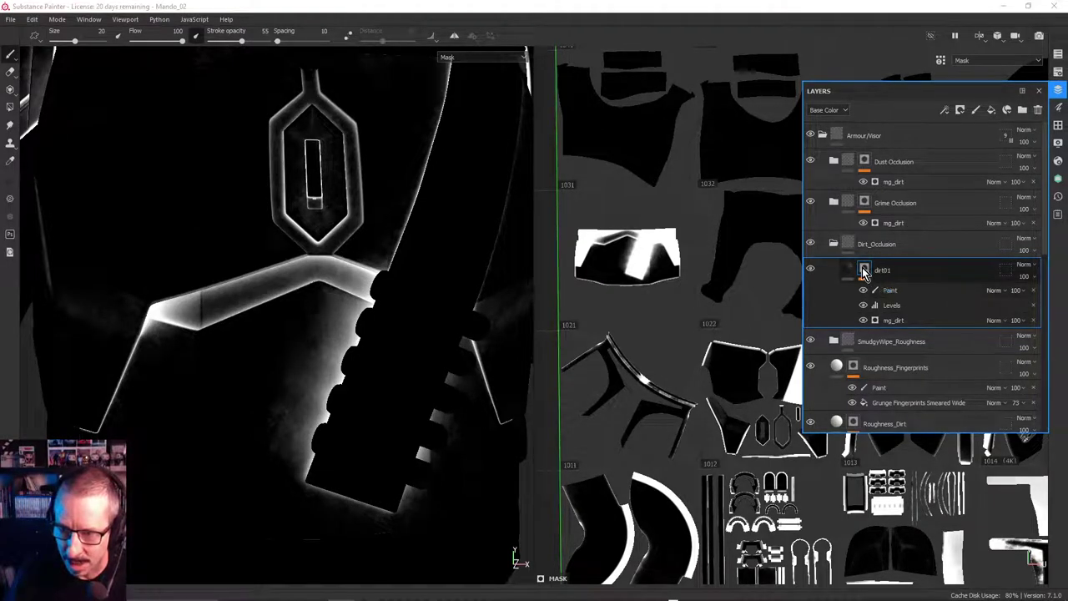
Paint on the dirt01 mask with the brush reduced to size 10.6 to fade the bright occlusion around the cartridge strap
left_click(890, 292)
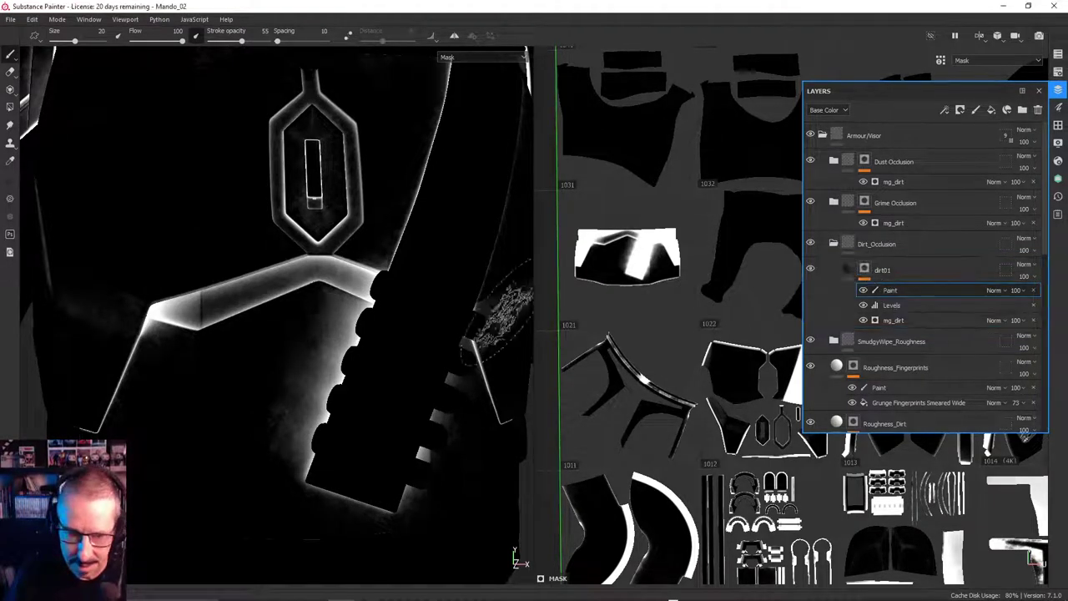
mouse_move(296, 376)
left_mouse_down()
mouse_move(290, 423)
mouse_move(320, 357)
mouse_move(324, 367)
left_mouse_up()
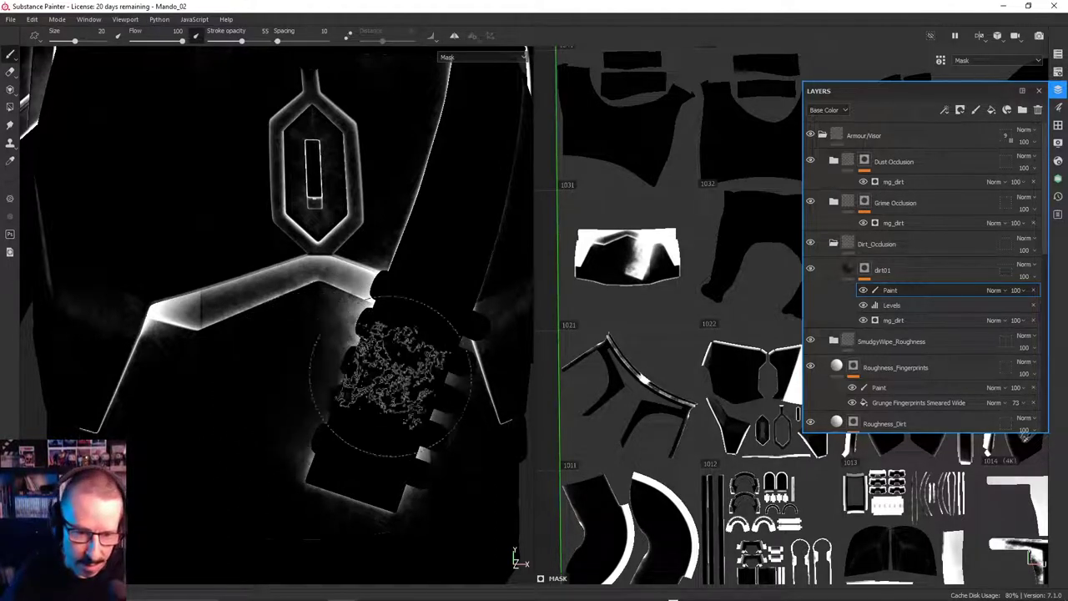
right_click_drag(403, 382, 374, 383, "ctrl")
mouse_move(401, 384)
left_mouse_down()
mouse_move(394, 291)
mouse_move(344, 332)
mouse_move(337, 323)
mouse_move(359, 328)
left_mouse_up()
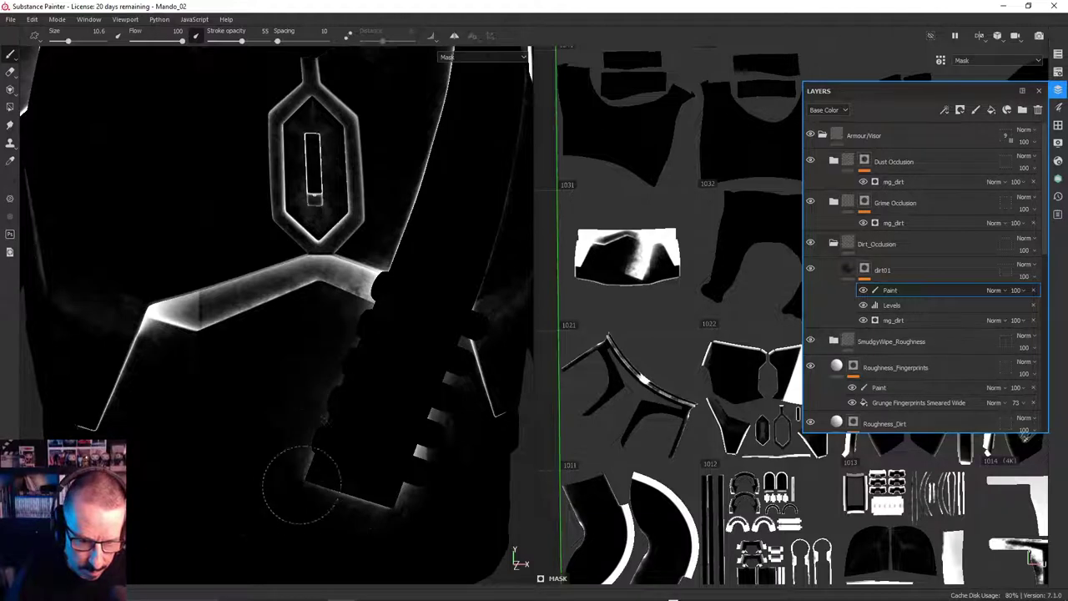
left_click_drag(288, 413, 323, 409, "alt")
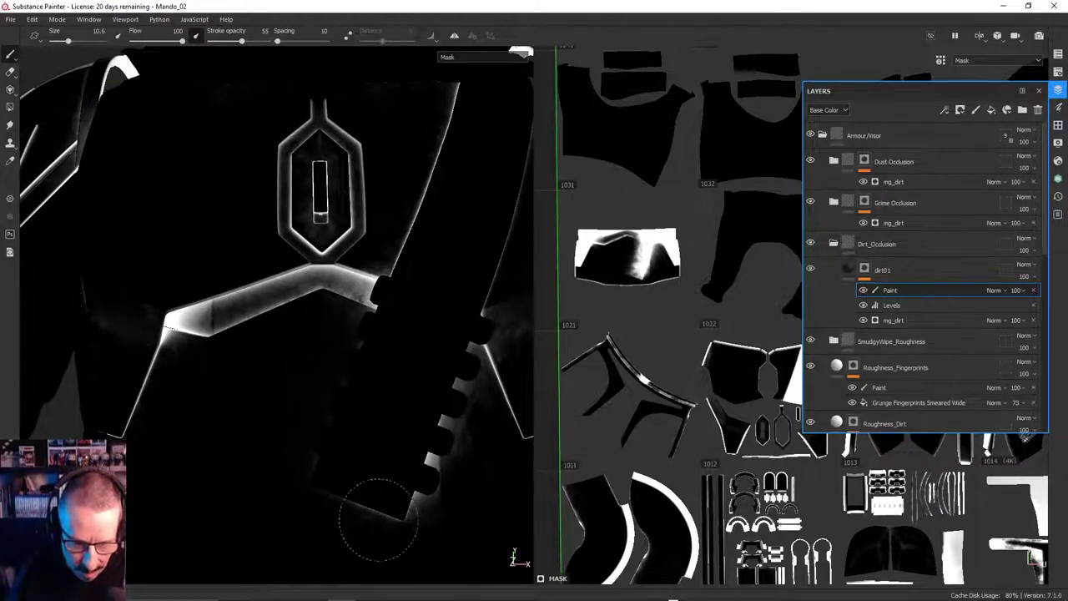
mouse_move(431, 431)
left_mouse_down("alt")
mouse_move(452, 412)
mouse_move(422, 463)
left_mouse_up("alt")
mouse_move(422, 464)
left_mouse_down("alt")
mouse_move(467, 392)
mouse_move(451, 371)
mouse_move(430, 465)
mouse_move(467, 364)
mouse_move(427, 404)
mouse_move(446, 399)
mouse_move(432, 476)
mouse_move(585, 385)
mouse_move(310, 381)
left_mouse_up("alt")
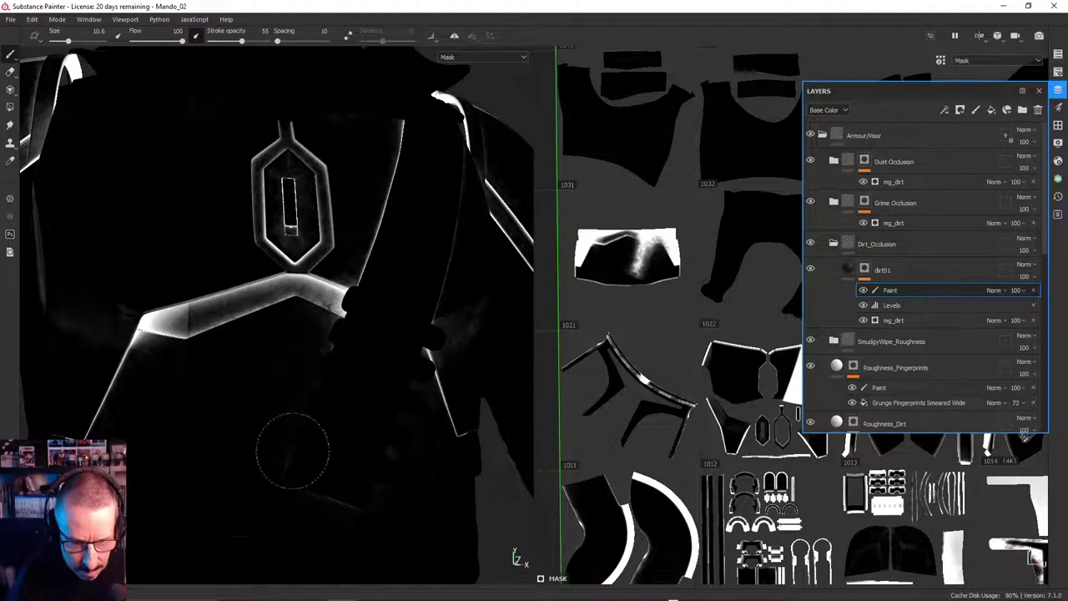
Collapse Dirt_Occlusion, add a paint effect to the Grime Occlusion folder's mask and display that mask around the cartridge strap
left_click(833, 243)
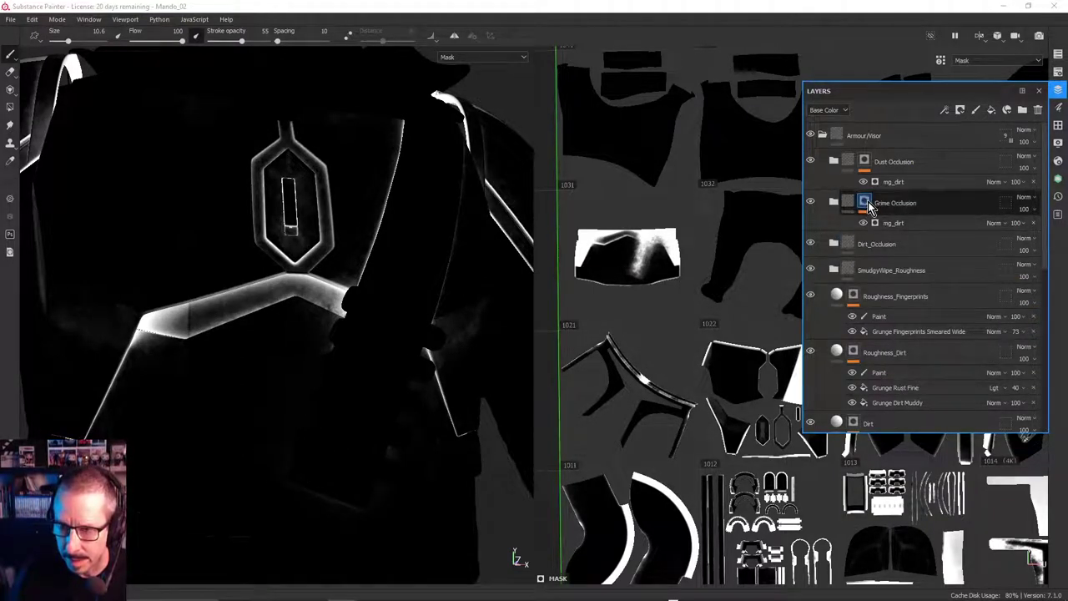
left_click(869, 209, "alt")
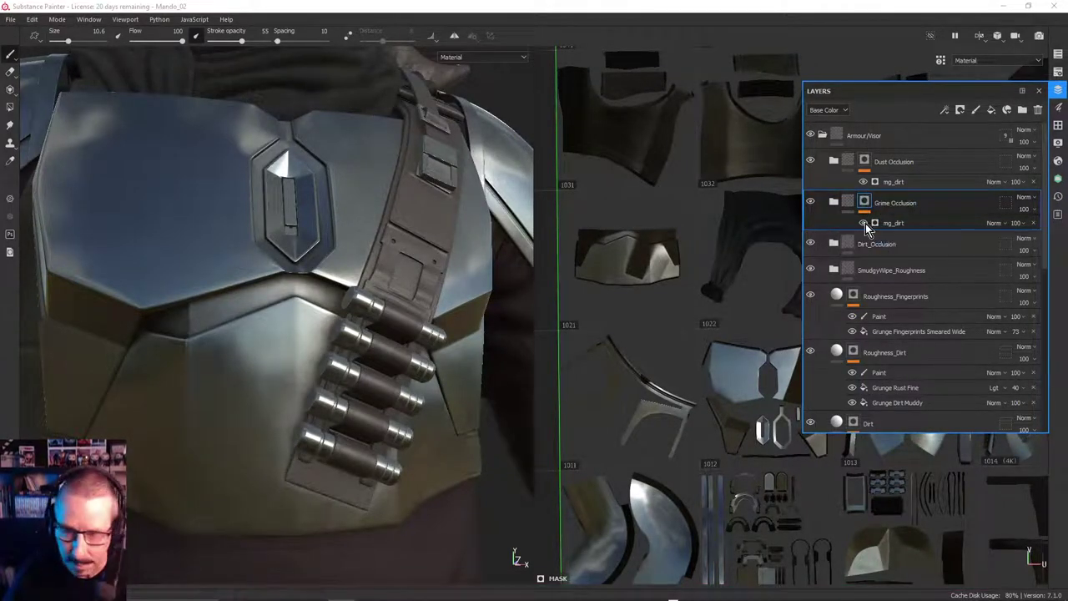
right_click(866, 206)
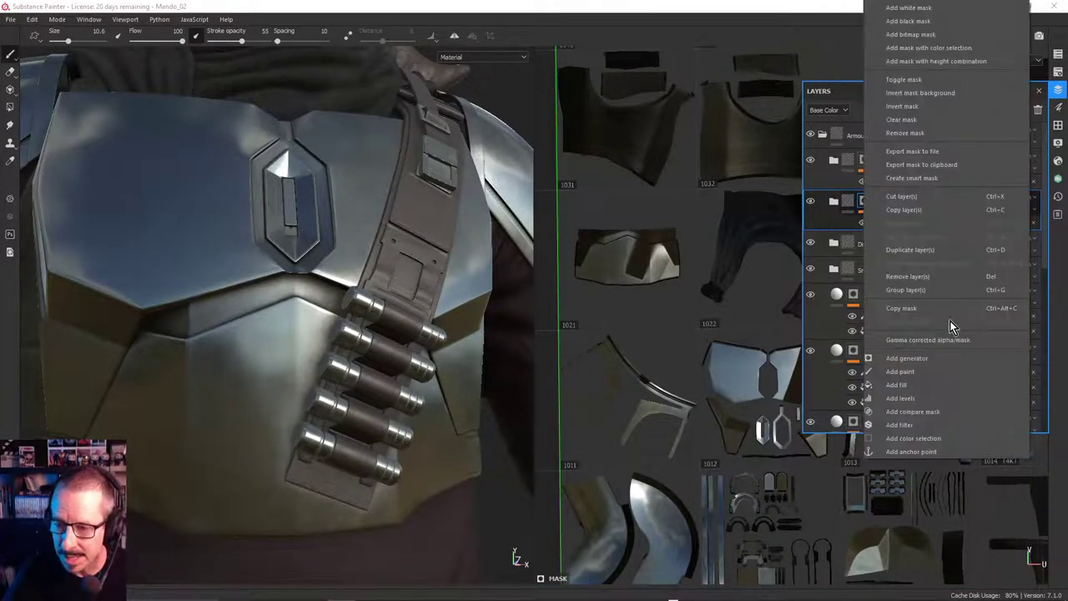
left_click(903, 372)
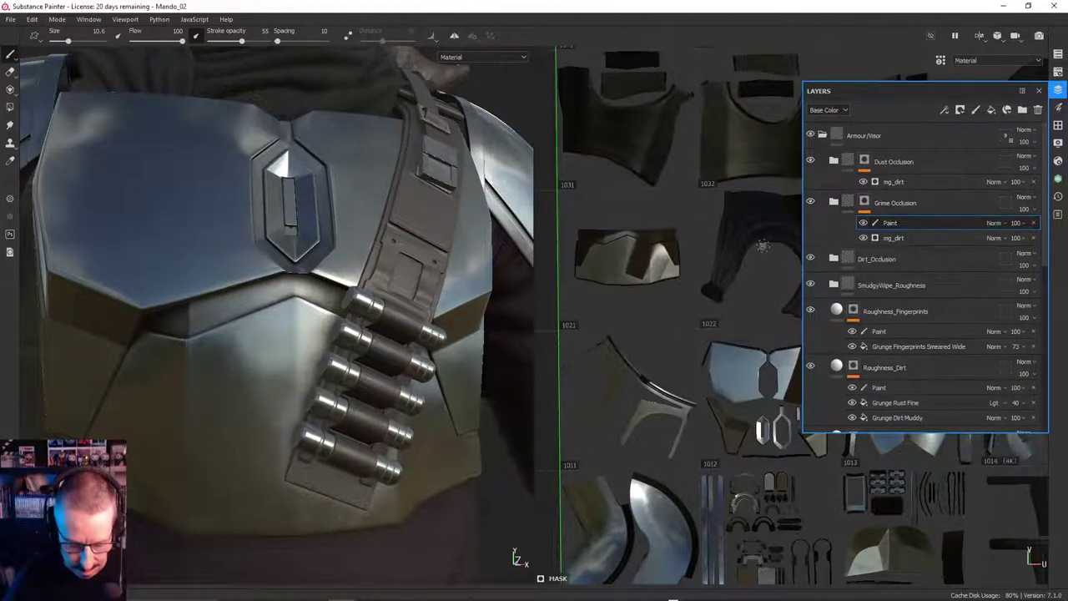
key("m")
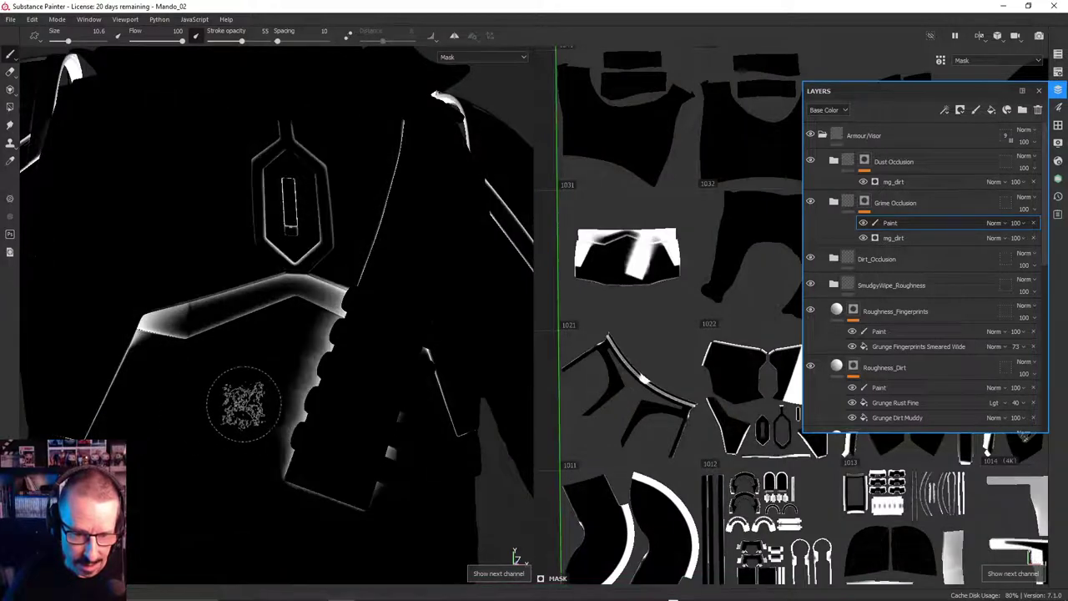
left_click_drag(229, 389, 269, 385, "alt")
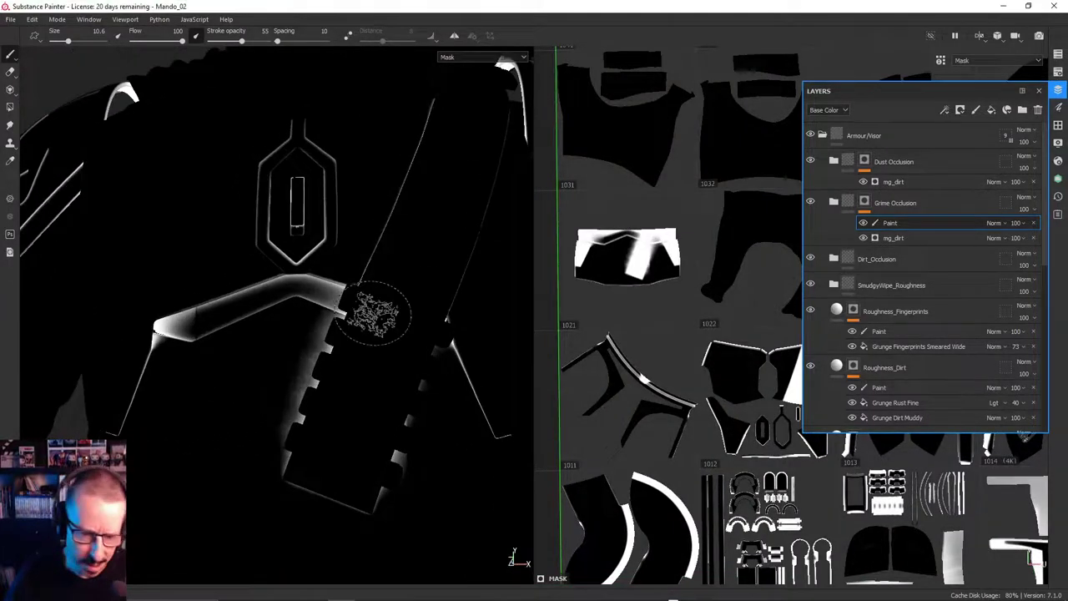
mouse_move(351, 352)
left_mouse_down("alt")
mouse_move(425, 358)
mouse_move(402, 342)
left_mouse_up("alt")
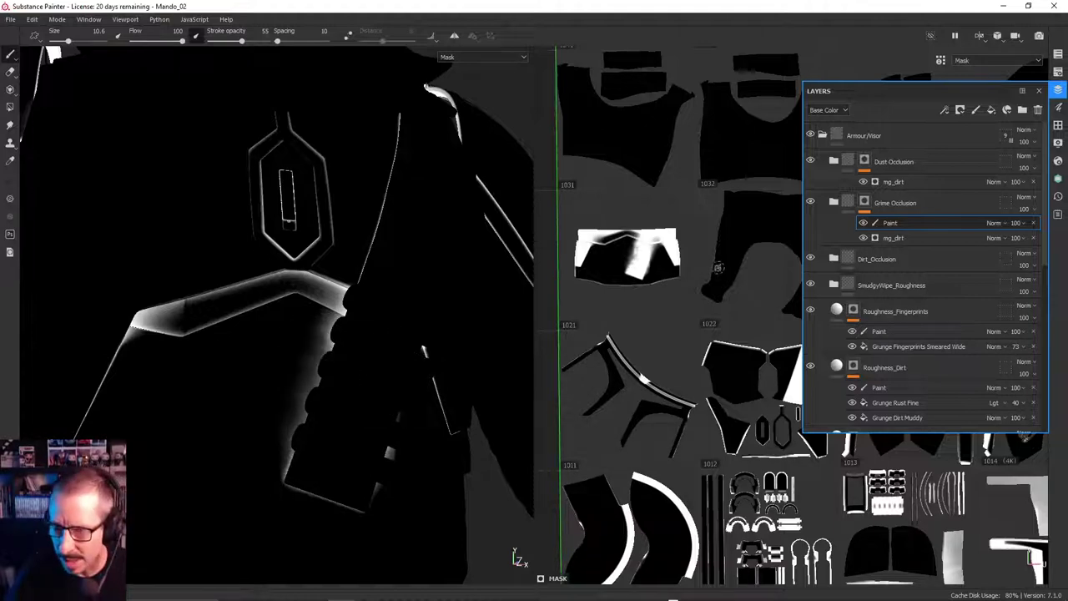
Try the Tangent | Wrap alignment for the dirt brush, and set the alignment back to UV
left_click(1057, 110)
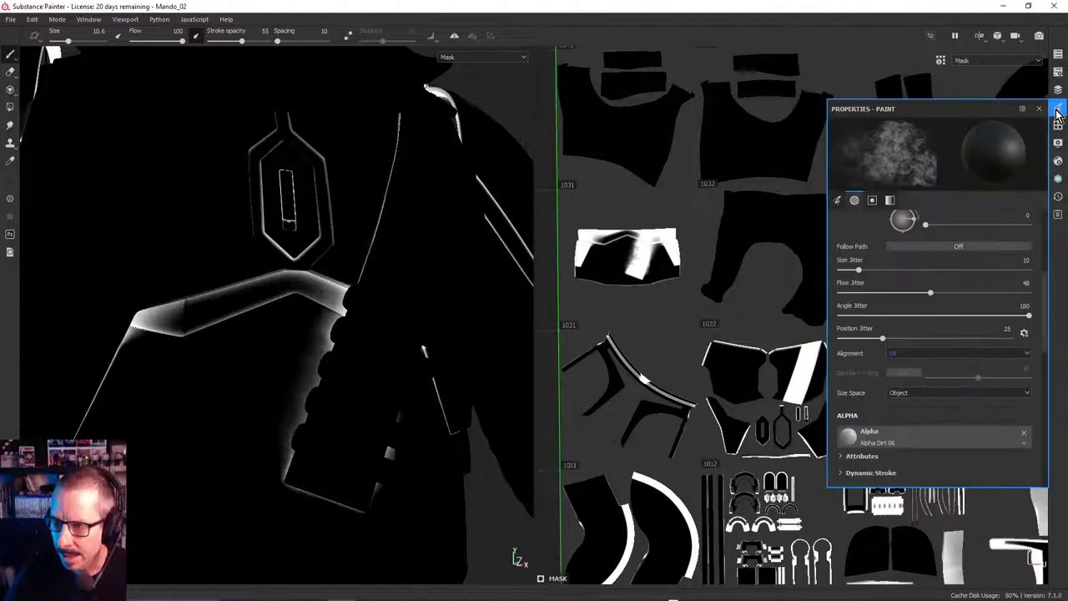
left_click(910, 354)
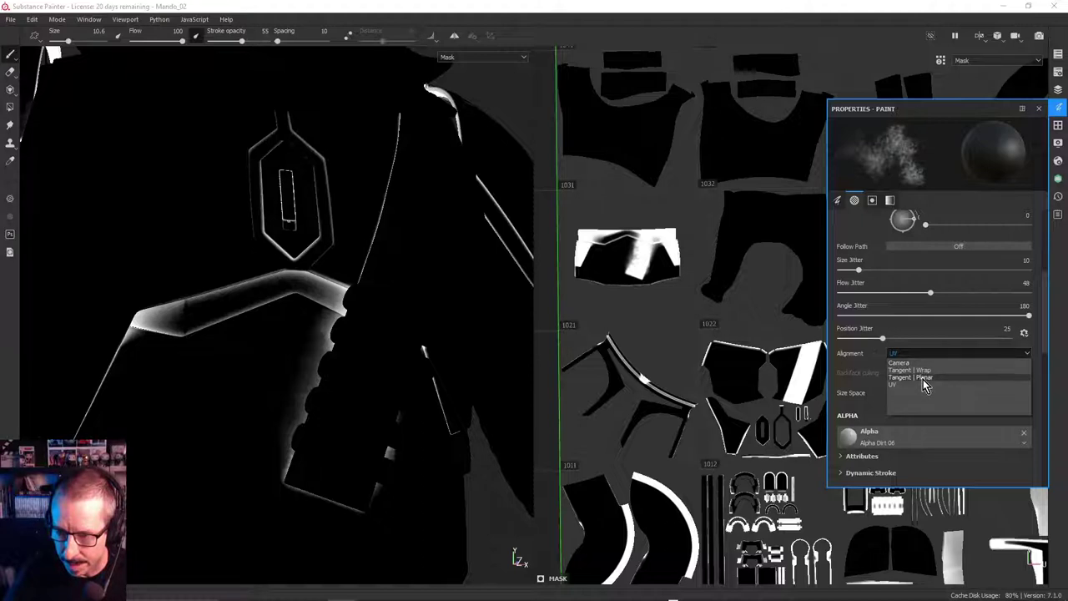
left_click(910, 369)
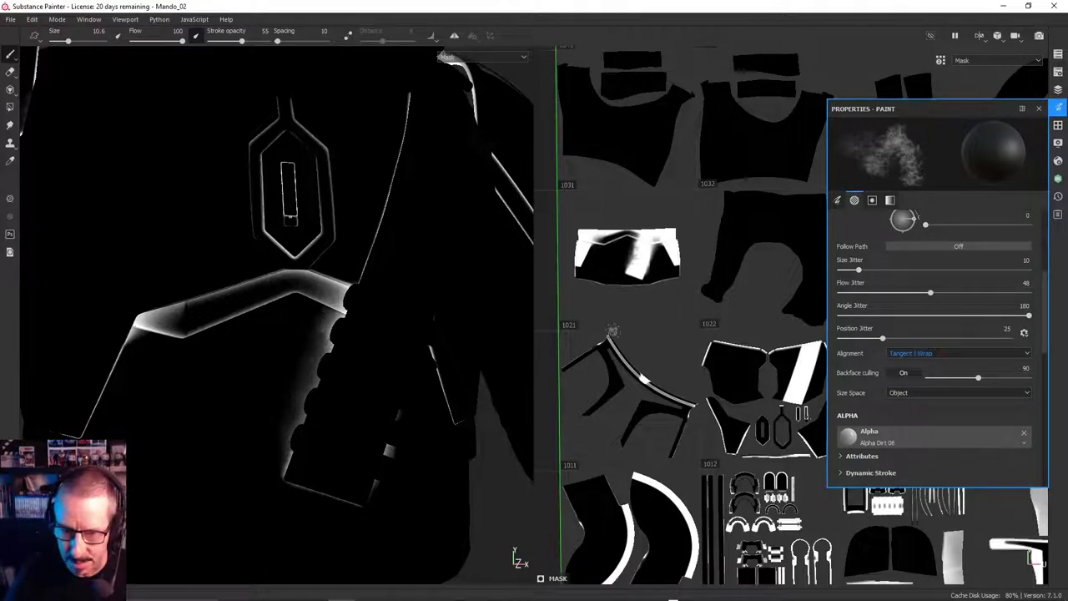
left_click(922, 354)
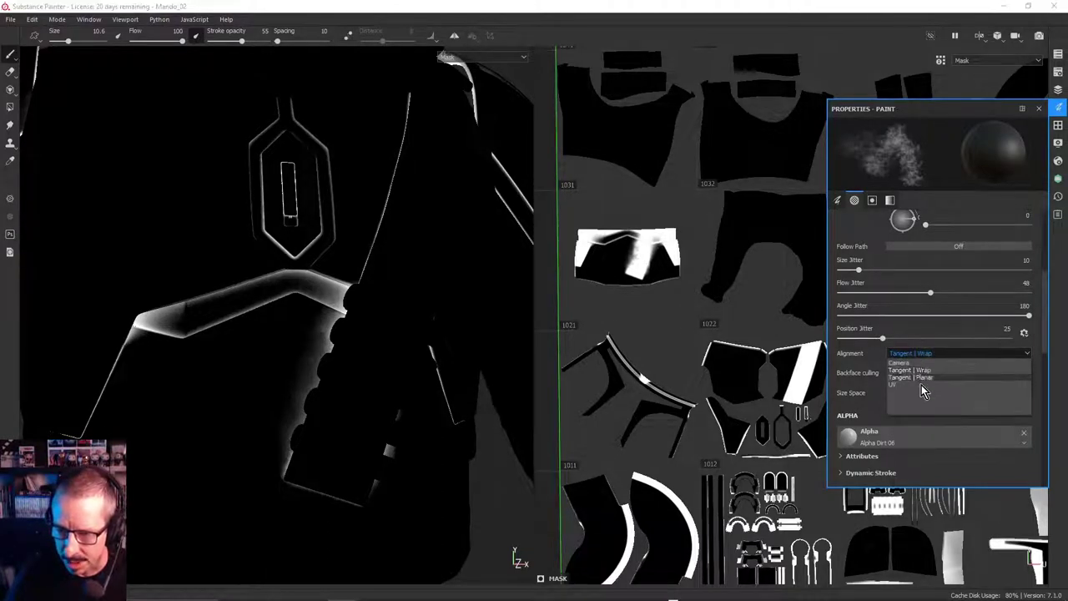
left_click(919, 387)
scroll(334, 334, "up", 2)
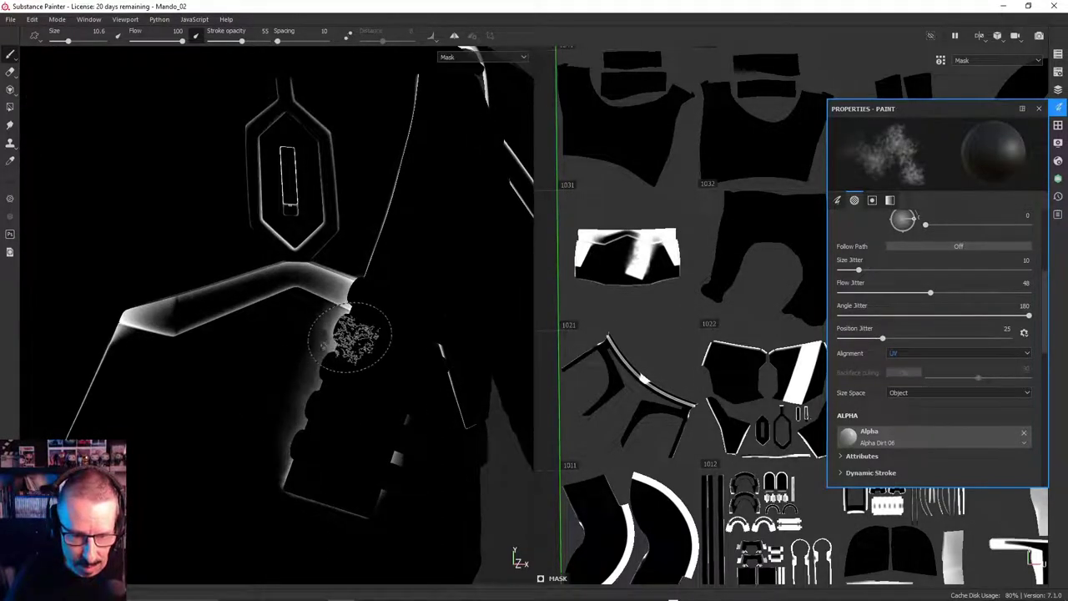
Reduce the dirt brush to size 4.07 and show only the 3D view with the layer stack open
right_click_drag(359, 338, 317, 338, "ctrl")
left_click(1040, 110)
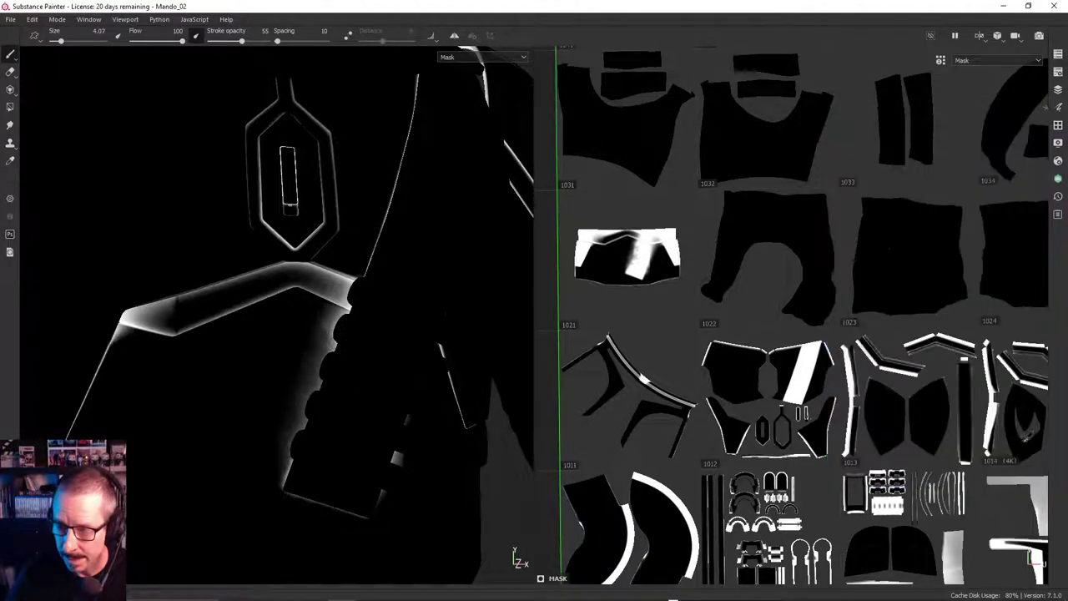
left_click(1058, 92)
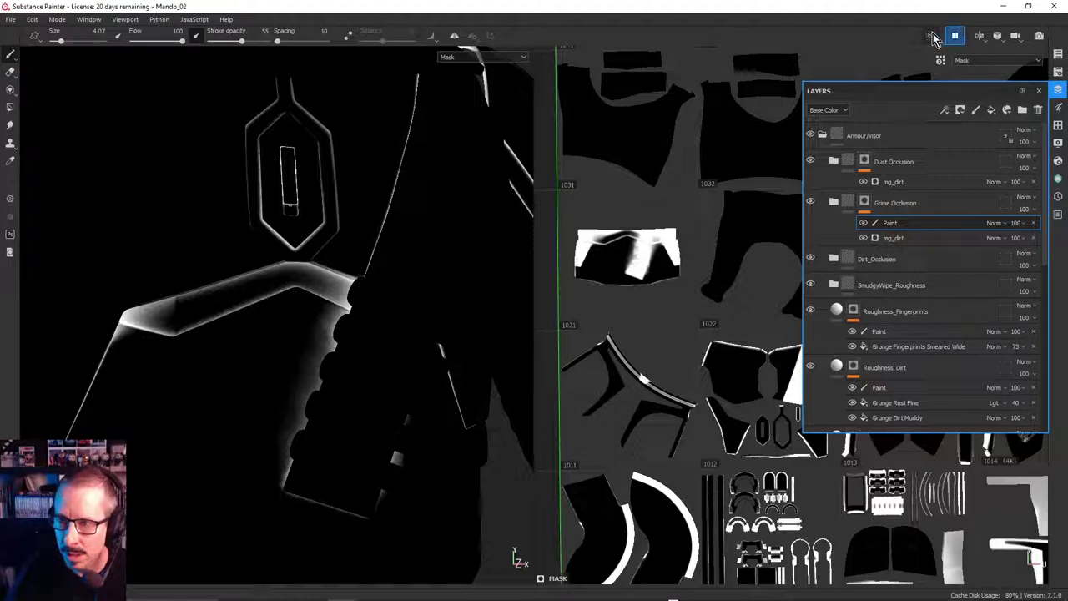
left_click(980, 37)
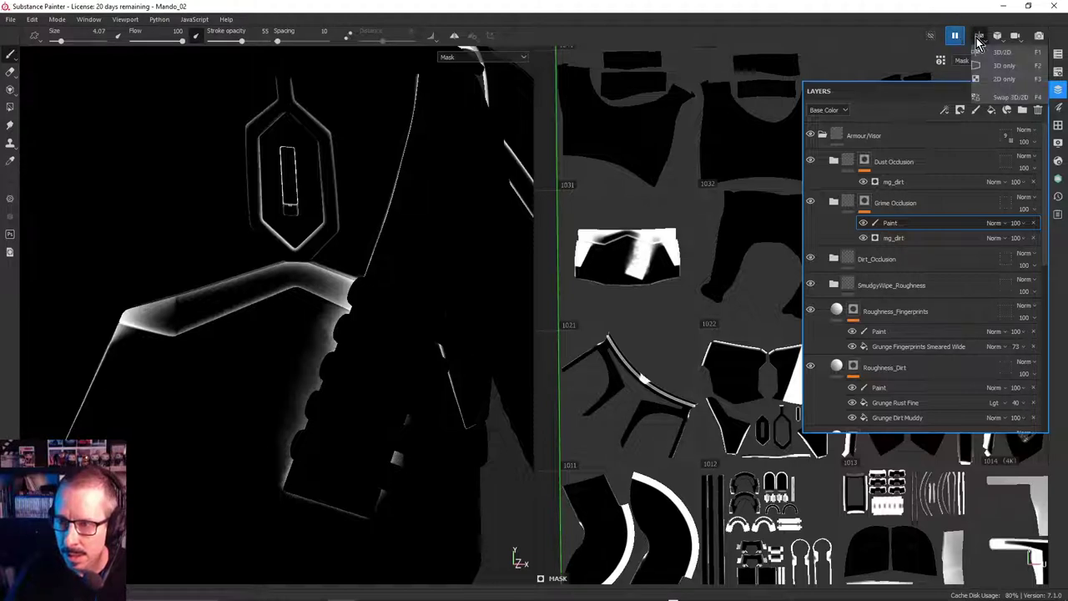
left_click(997, 70)
left_click_drag(625, 257, 668, 296, "alt")
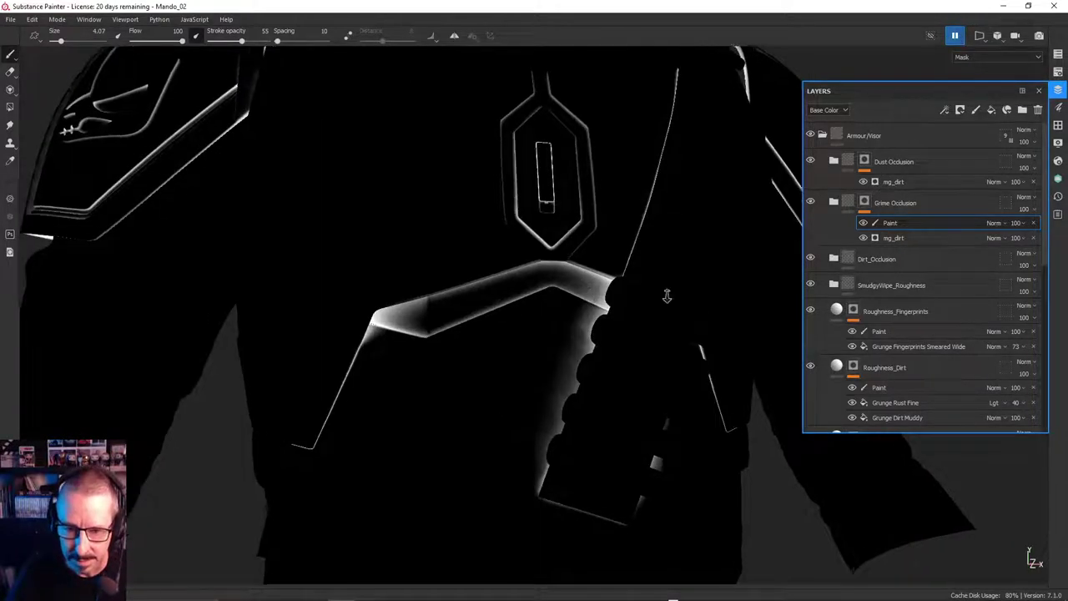
Paint on the Grime Occlusion mask along both sides of the cartridge strap to fade the bright occlusion
right_click_drag(668, 296, 668, 372, "alt")
middle_click_drag(668, 373, 500, 326, "alt")
right_click_drag(501, 326, 536, 341, "alt")
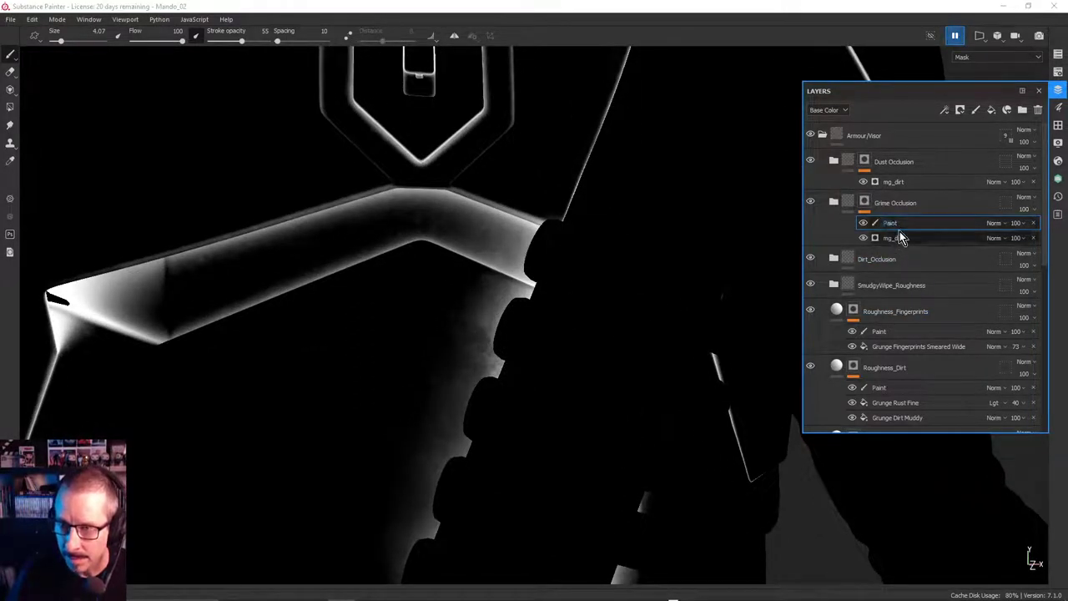
left_click(955, 35)
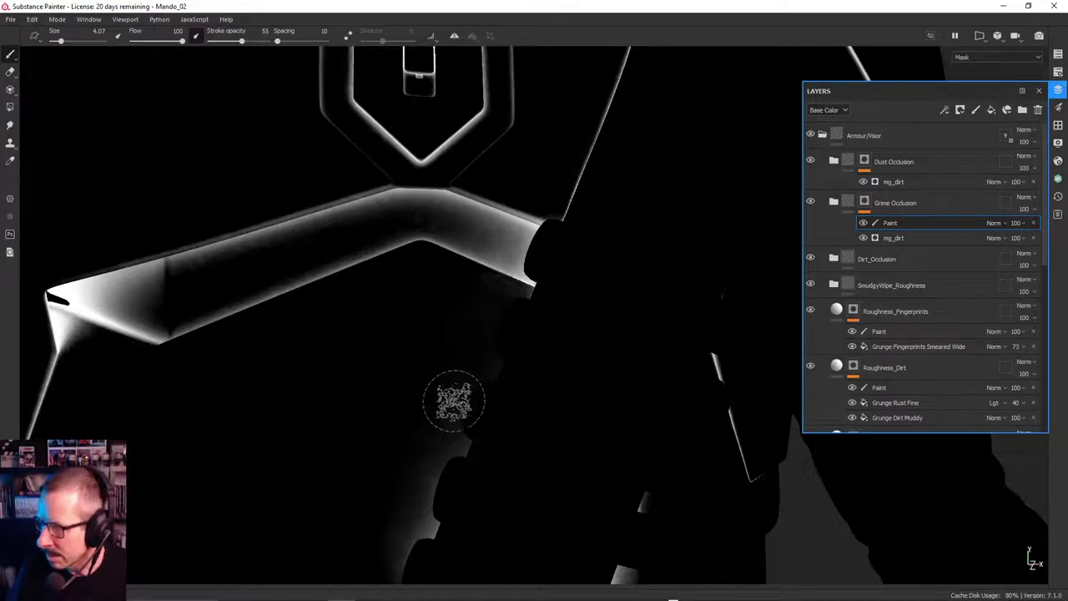
mouse_move(456, 398)
left_mouse_down("alt")
mouse_move(342, 443)
mouse_move(422, 231)
left_mouse_up("alt")
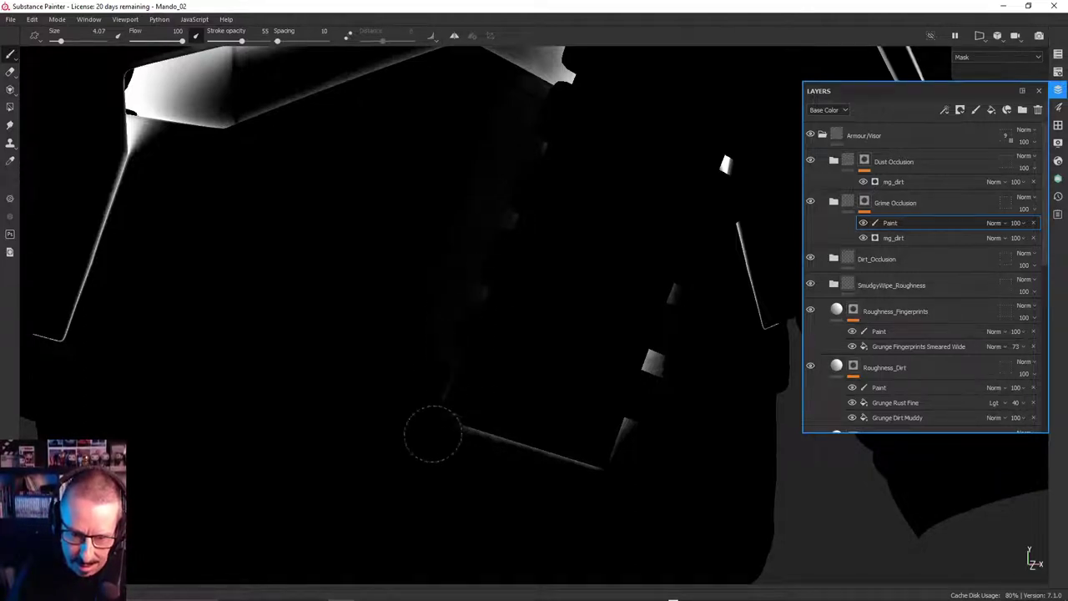
mouse_move(473, 348)
left_mouse_down("alt")
mouse_move(514, 292)
mouse_move(489, 226)
left_mouse_up("alt")
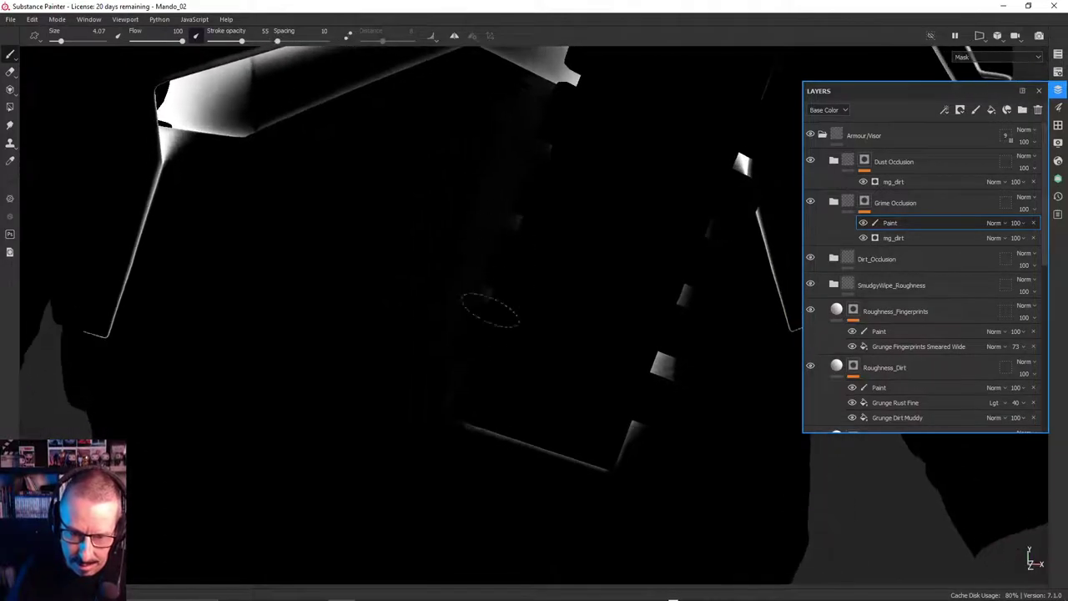
left_click_drag(692, 358, 680, 357, "alt")
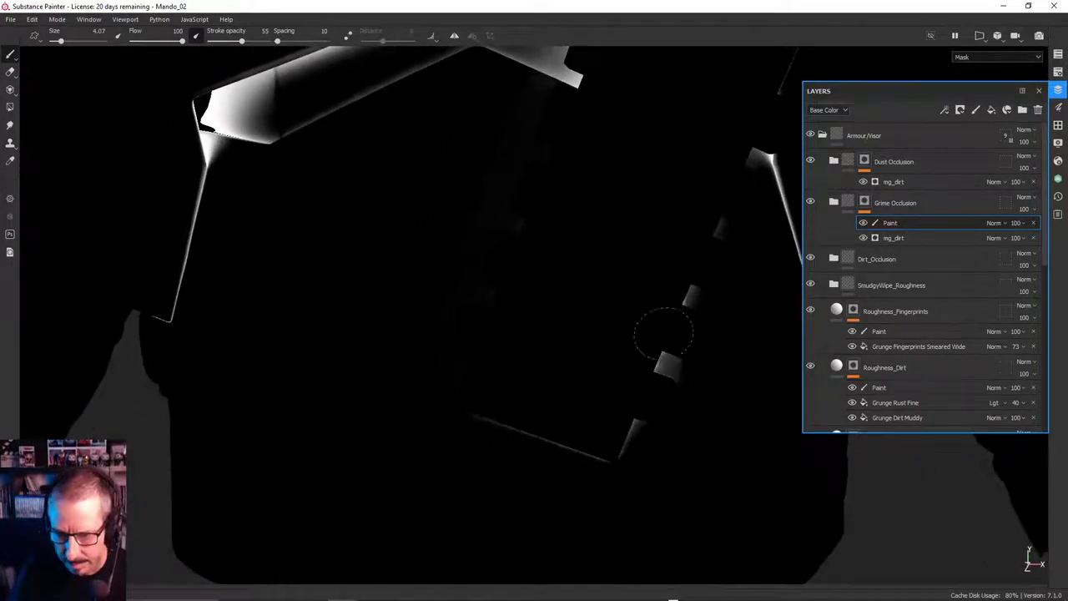
mouse_move(658, 401)
left_mouse_down("alt")
mouse_move(593, 333)
mouse_move(634, 355)
left_mouse_up("alt")
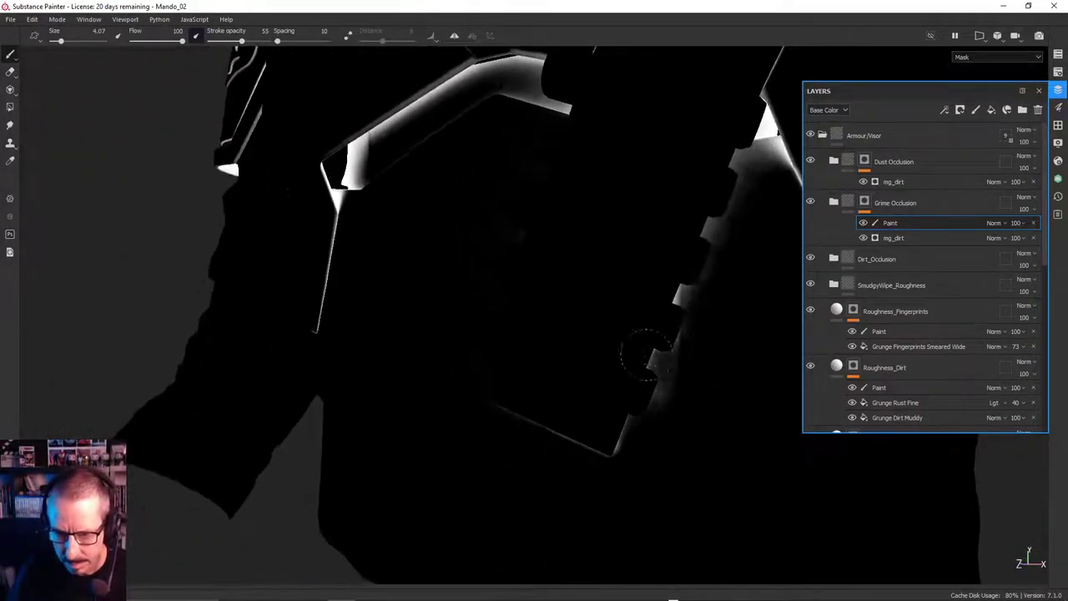
left_click_drag(693, 375, 644, 329, "alt")
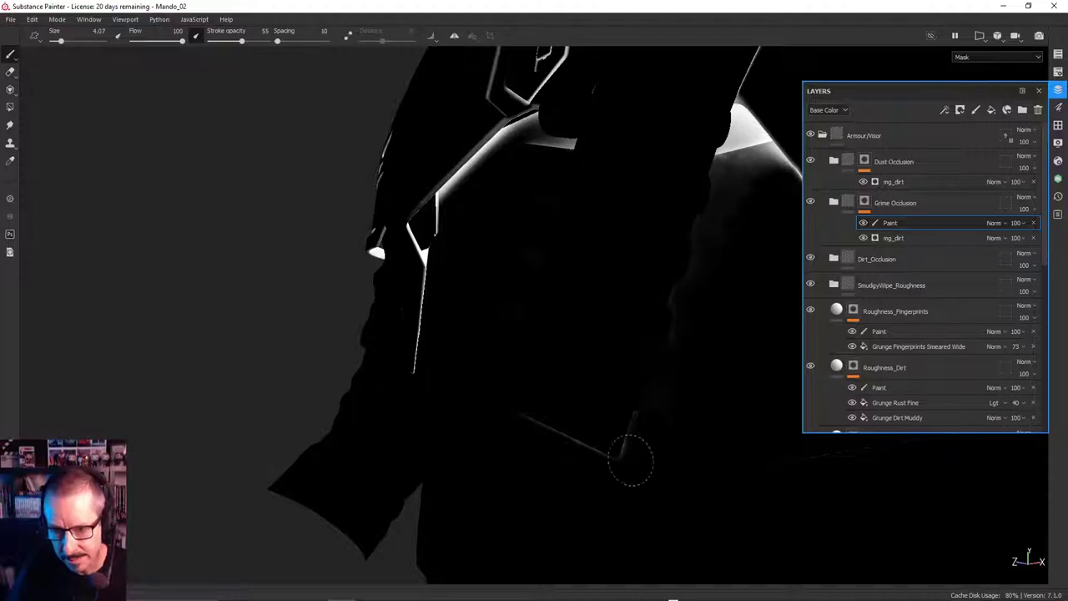
Display the Dust Occlusion folder's mask and add a paint effect to it
left_click(868, 204)
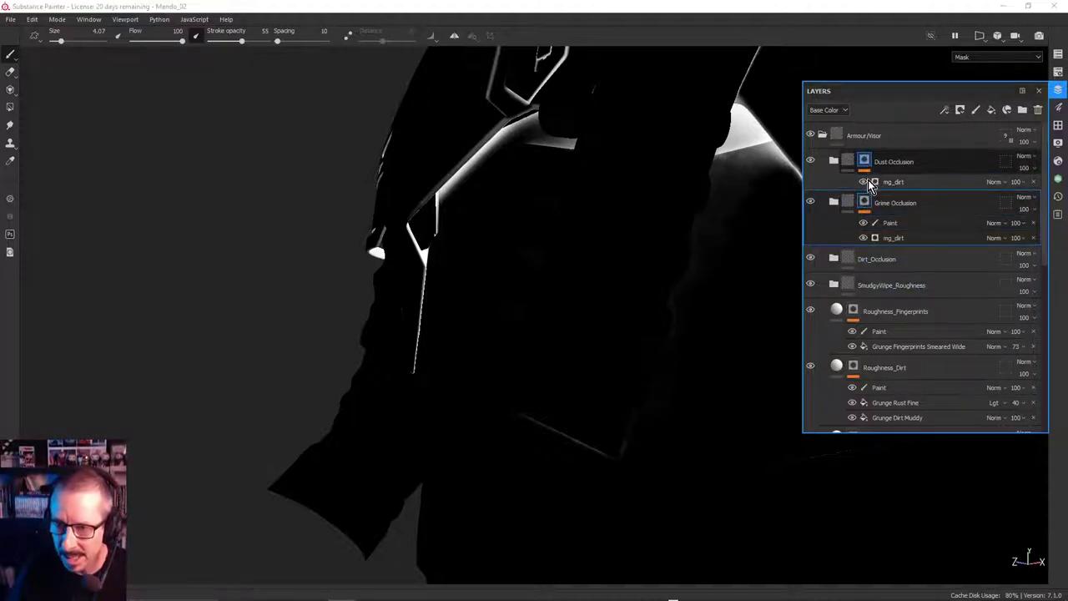
left_click(869, 181)
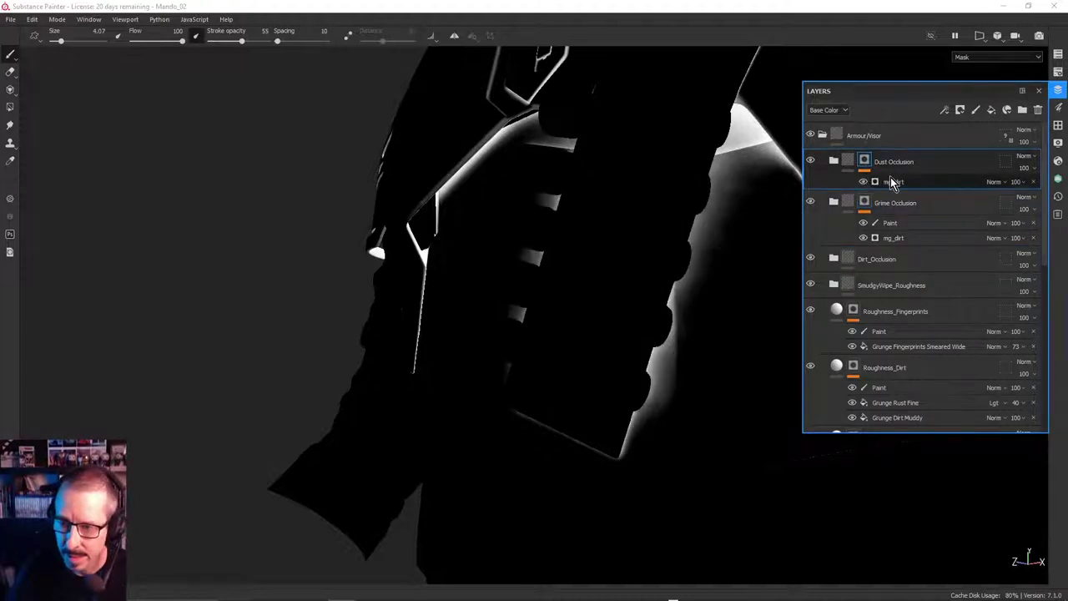
right_click(865, 163)
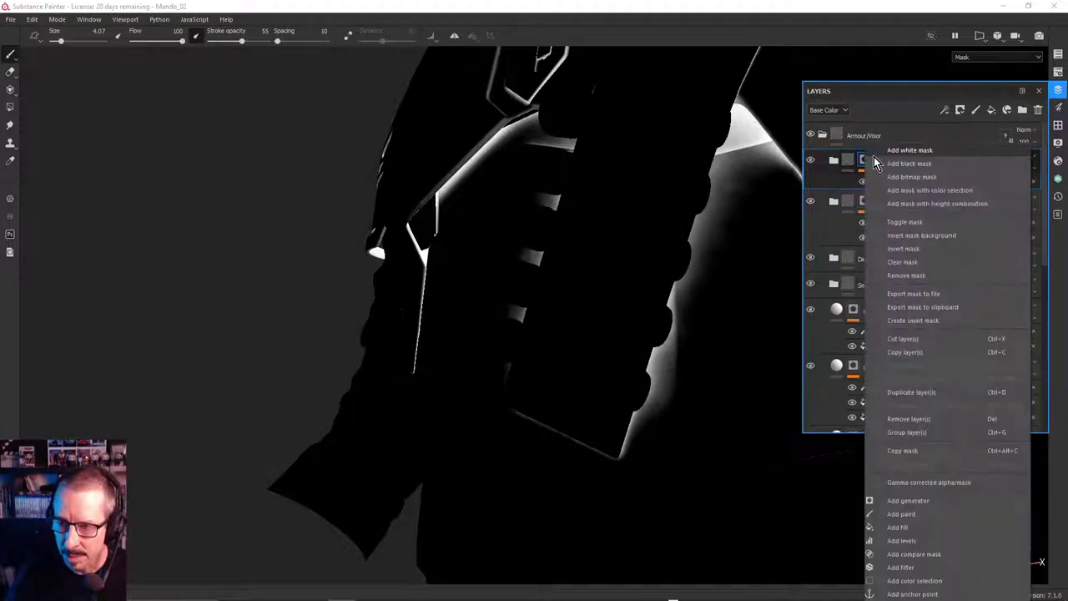
left_click(908, 516)
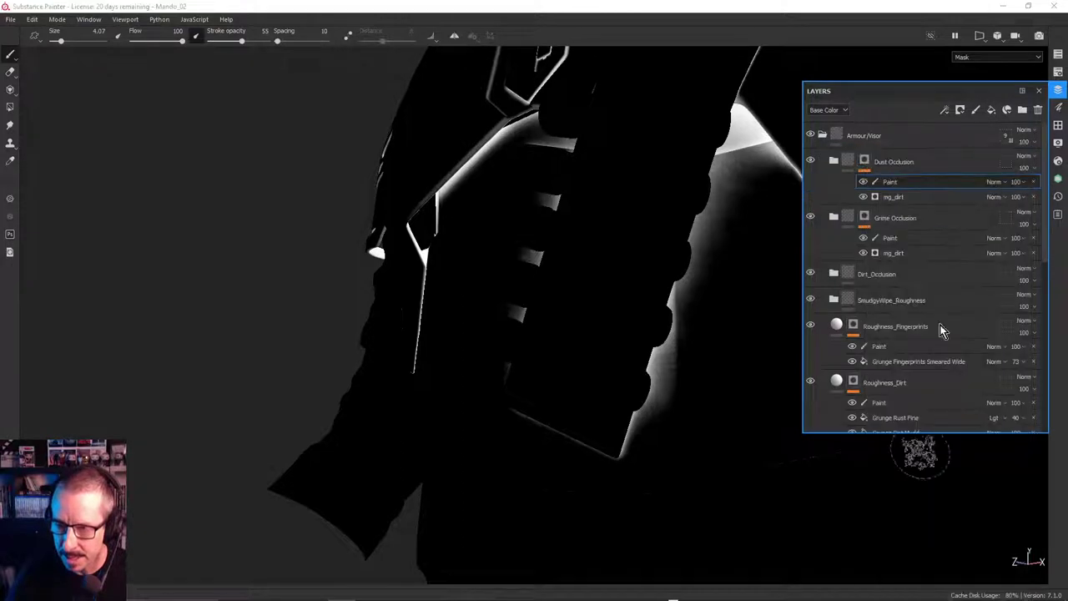
Paint on the Dust Occlusion mask to fade the bright occlusion along the cartridge strap's outer edge
left_click_drag(683, 288, 574, 317, "alt")
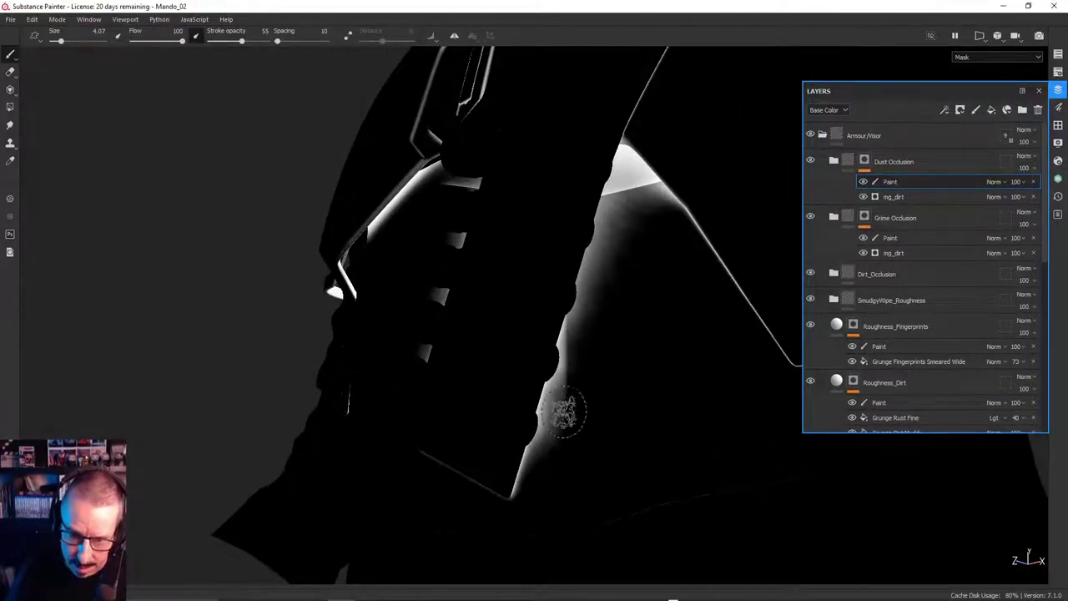
mouse_move(565, 411)
left_mouse_down()
mouse_move(551, 384)
mouse_move(535, 471)
mouse_move(573, 374)
mouse_move(513, 442)
mouse_move(523, 483)
mouse_move(584, 281)
mouse_move(605, 278)
mouse_move(622, 213)
mouse_move(559, 247)
left_mouse_up()
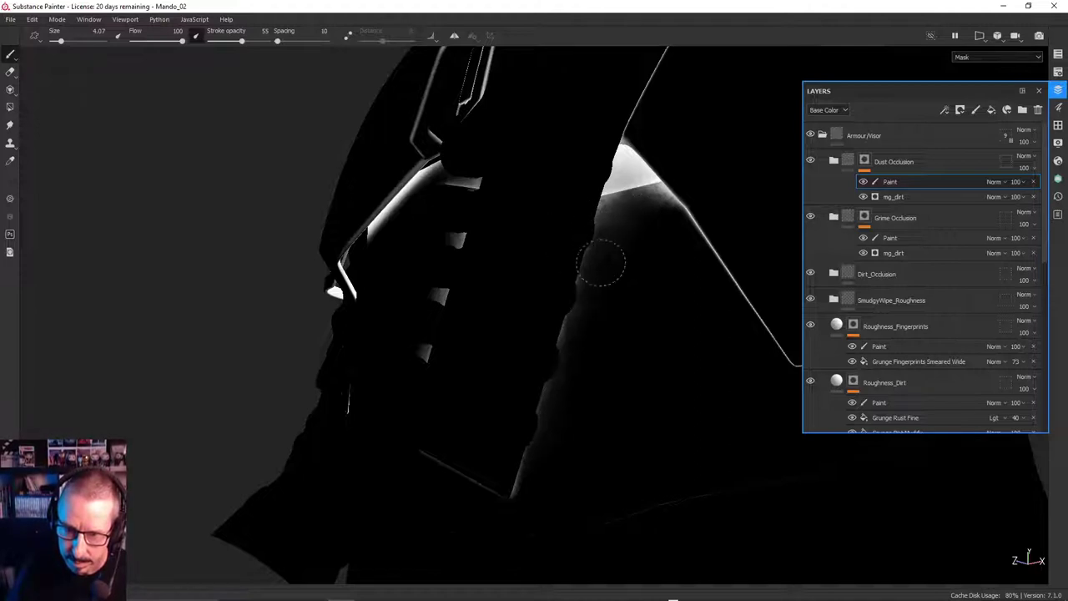
mouse_move(599, 220)
left_mouse_down()
mouse_move(644, 221)
mouse_move(770, 365)
mouse_move(746, 326)
mouse_move(713, 308)
left_mouse_up()
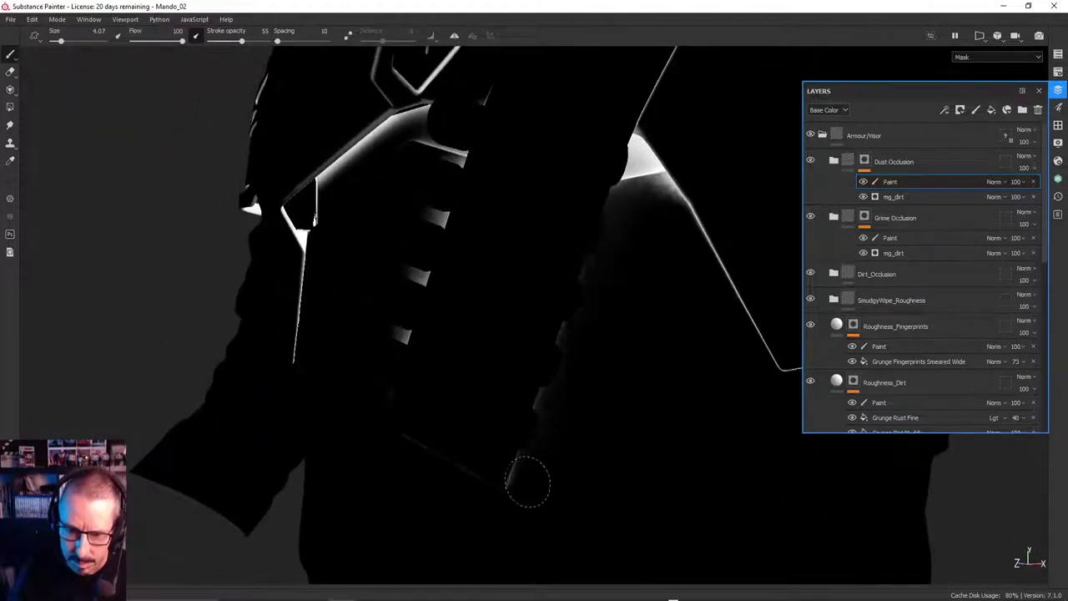
Fade the dust occlusion along the strap's inner edge and lower corner, and touch up the outer edge
mouse_move(500, 453)
left_mouse_down("alt")
mouse_move(460, 420)
mouse_move(667, 403)
mouse_move(775, 417)
mouse_move(565, 7)
left_mouse_up("alt")
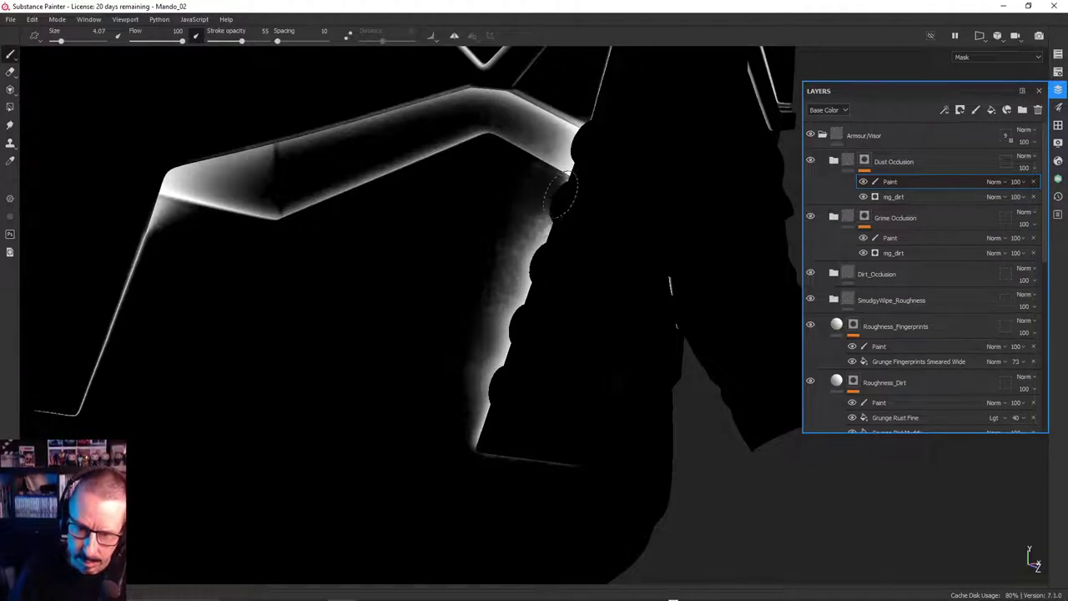
mouse_move(560, 222)
left_mouse_down()
mouse_move(540, 274)
mouse_move(529, 233)
mouse_move(553, 236)
mouse_move(508, 219)
mouse_move(545, 298)
mouse_move(508, 282)
mouse_move(533, 284)
mouse_move(501, 307)
mouse_move(509, 325)
mouse_move(506, 282)
mouse_move(507, 307)
left_mouse_up()
left_click_drag(482, 341, 480, 353)
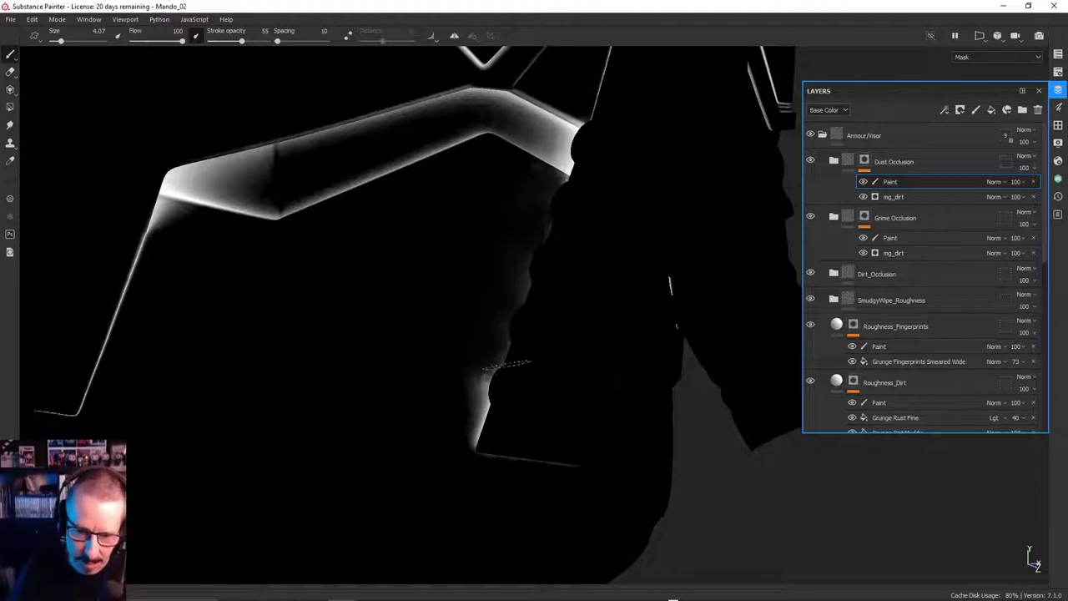
mouse_move(518, 388)
left_mouse_down("alt")
mouse_move(520, 346)
mouse_move(512, 353)
left_mouse_up("alt")
mouse_move(499, 401)
left_mouse_down()
mouse_move(504, 436)
mouse_move(479, 412)
mouse_move(472, 423)
mouse_move(479, 386)
mouse_move(460, 442)
mouse_move(470, 442)
left_mouse_up()
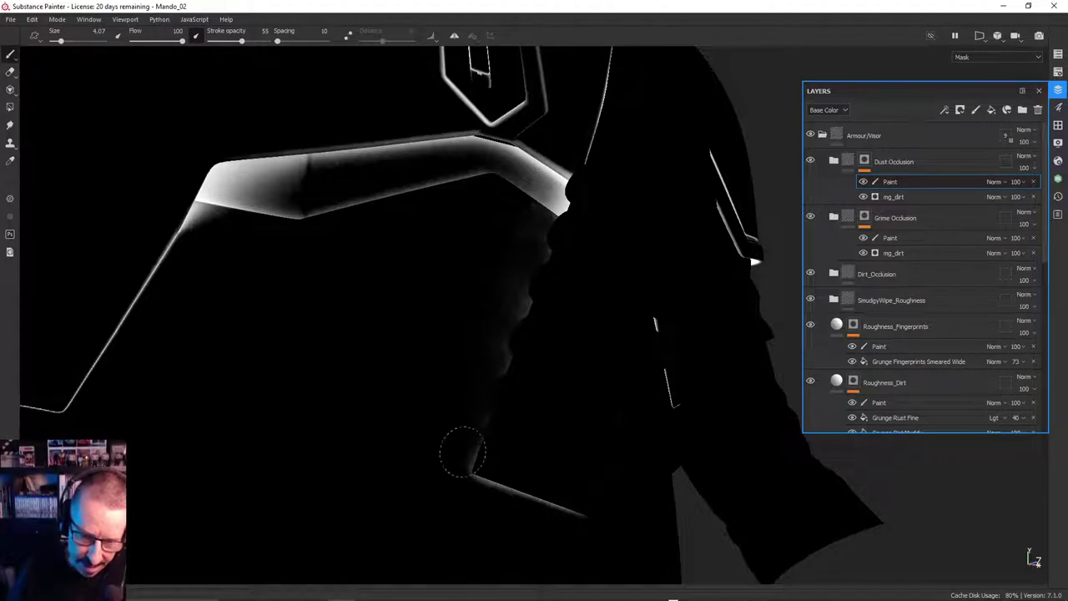
mouse_move(498, 344)
left_mouse_down("alt")
mouse_move(509, 351)
mouse_move(507, 270)
left_mouse_up("alt")
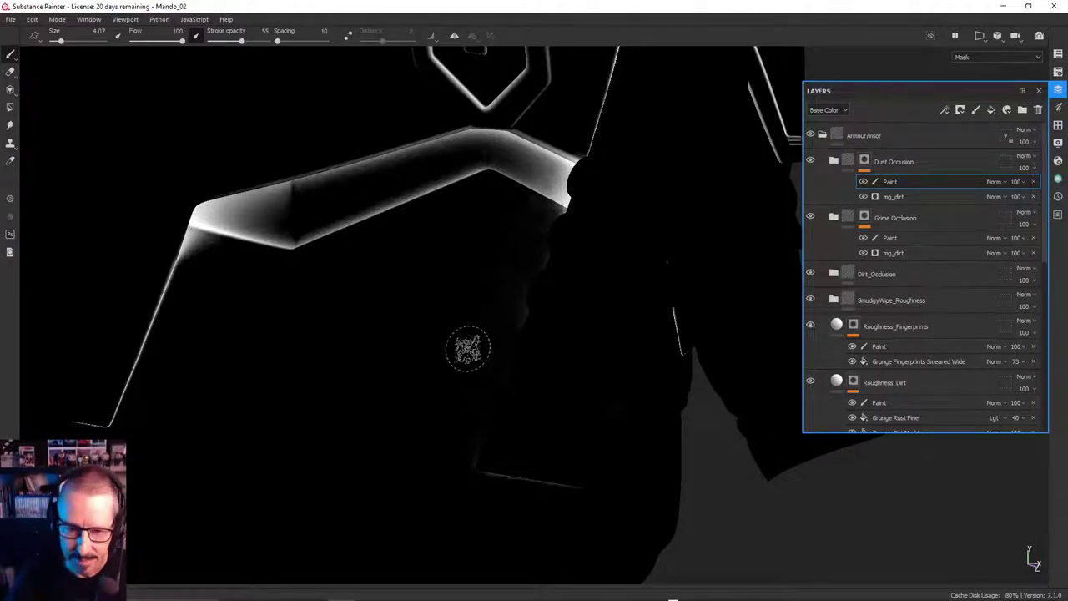
mouse_move(470, 351)
left_mouse_down("alt")
mouse_move(326, 412)
mouse_move(448, 408)
mouse_move(502, 364)
mouse_move(248, 339)
mouse_move(228, 364)
mouse_move(245, 348)
left_mouse_up("alt")
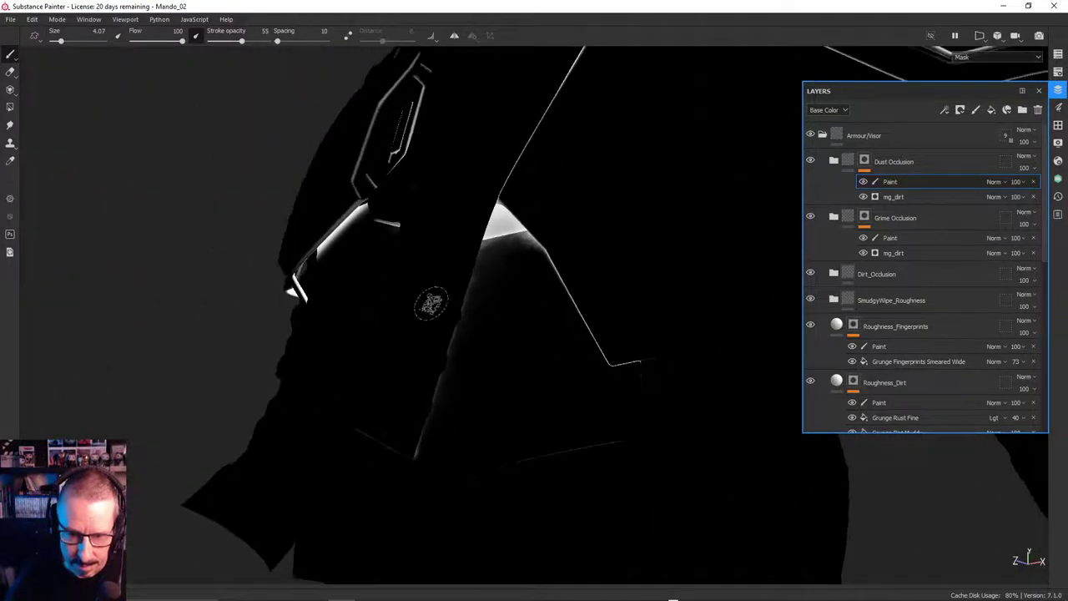
mouse_move(466, 289)
left_mouse_down()
mouse_move(444, 355)
mouse_move(505, 311)
left_mouse_up()
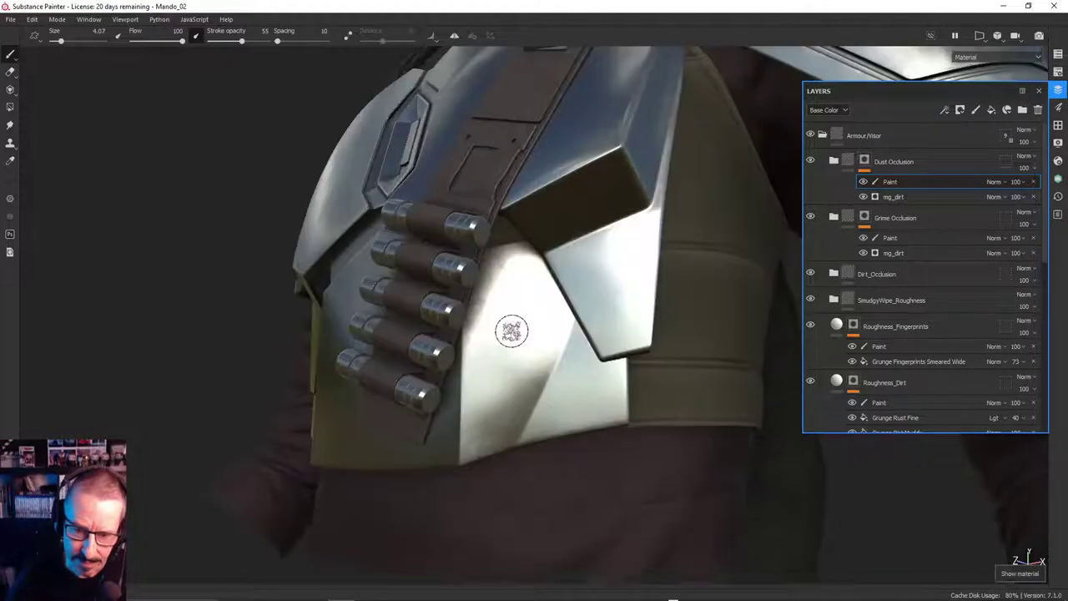
Examine the belly plate around the cartridge strap in material view from several angles and with the environment lighting rotated
right_click_drag(482, 340, 493, 374, "alt")
left_click_drag(494, 374, 757, 375, "alt")
right_click_drag(354, 378, 275, 327, "alt")
left_click_drag(367, 377, 291, 325, "alt")
right_click_drag(630, 272, 691, 284, "alt")
left_click_drag(555, 302, 545, 266, "alt")
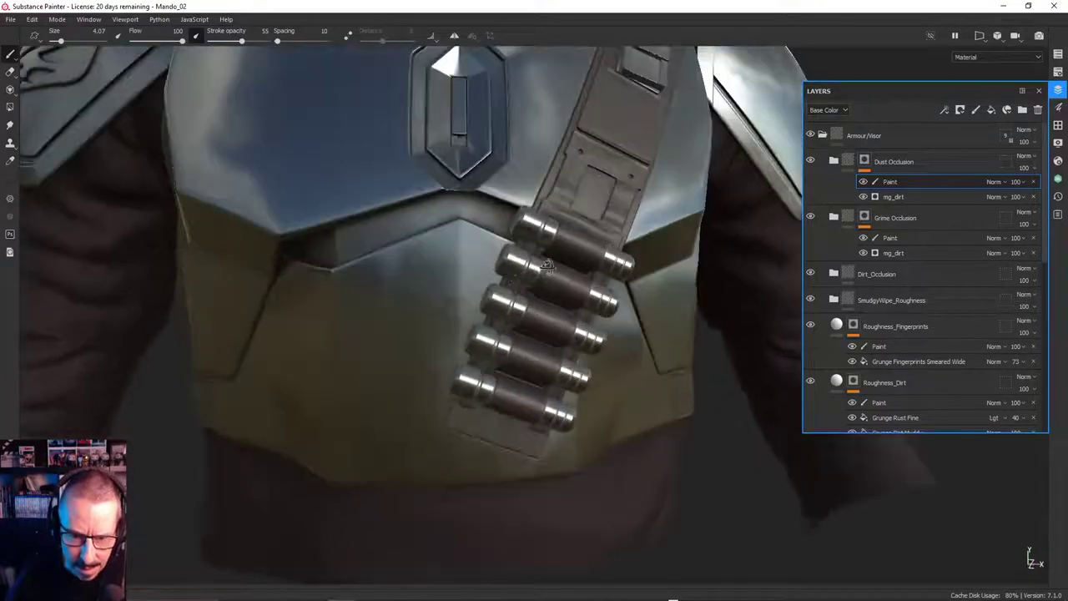
right_click_drag(515, 287, 589, 284, "shift")
mouse_move(589, 284)
left_mouse_down("alt")
mouse_move(649, 309)
mouse_move(537, 329)
mouse_move(515, 315)
mouse_move(610, 325)
mouse_move(691, 312)
left_mouse_up("alt")
Display the Roughness channel on the model and examine the belly plate around the cartridge strap
key("c")
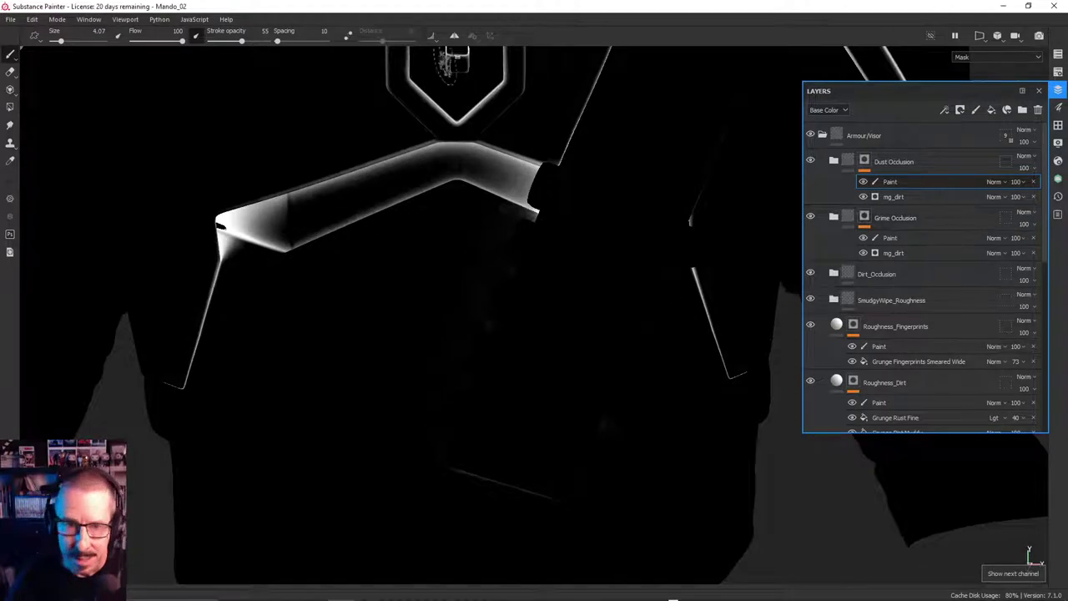
left_click(981, 56)
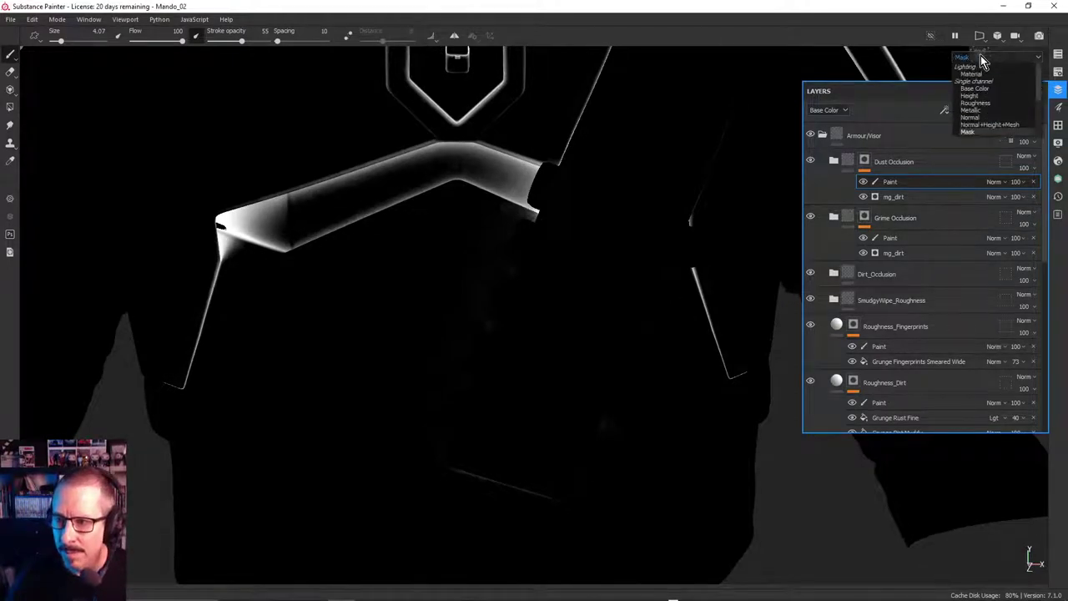
left_click(994, 106)
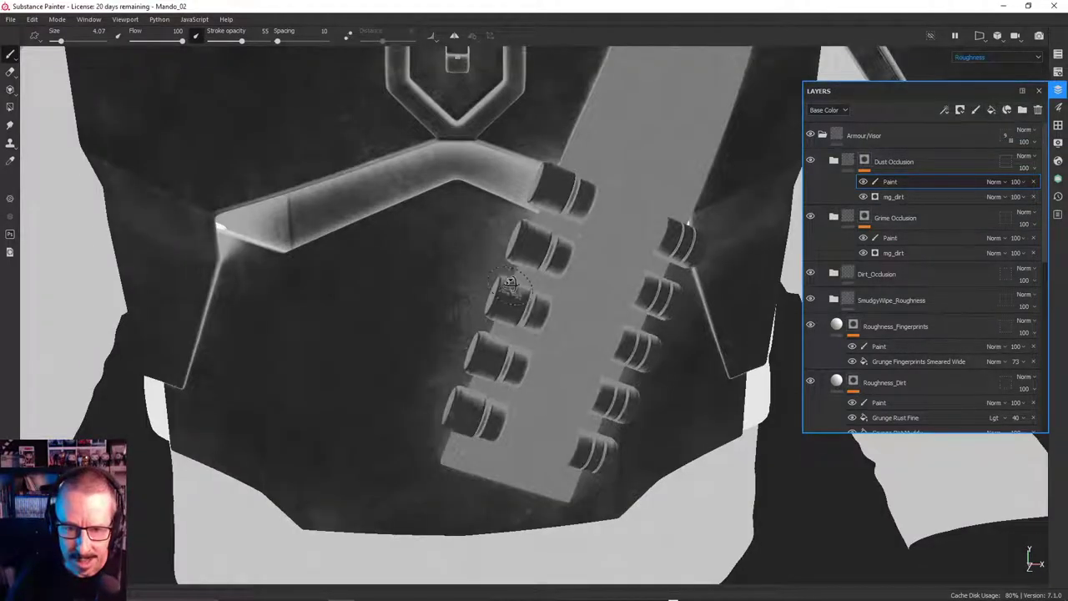
left_click_drag(511, 288, 604, 262, "alt")
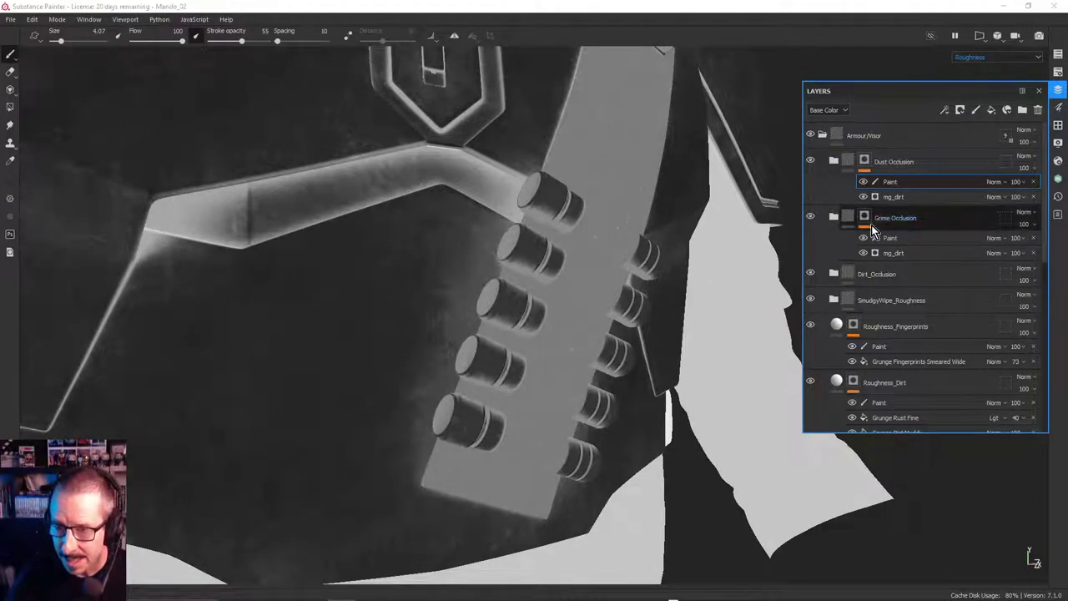
Inspect the layers inside the Dust Occlusion and Grime Occlusion folders and collapse both again
left_click(833, 160)
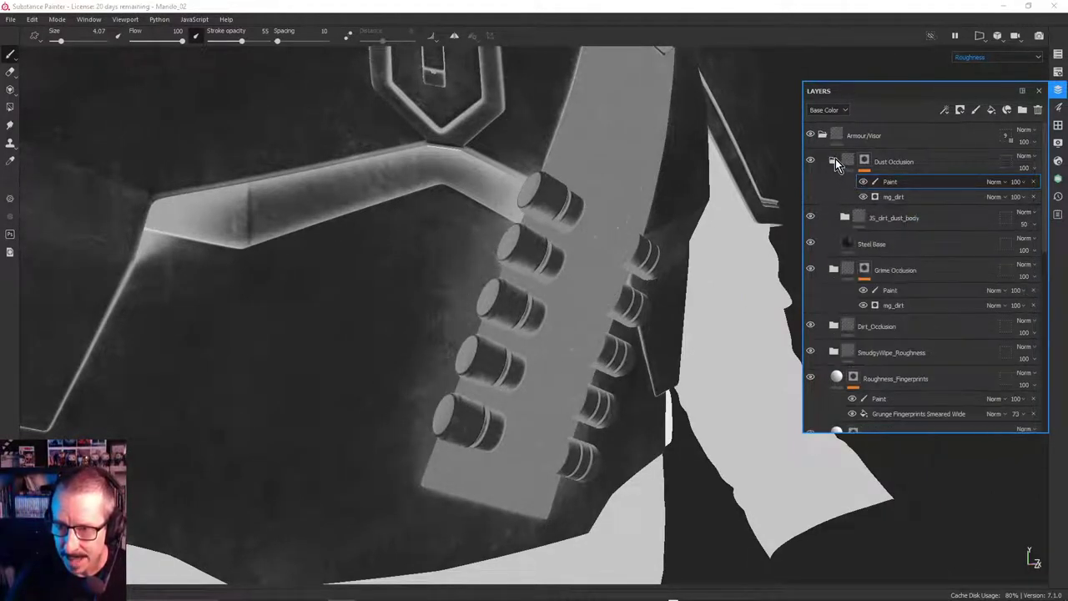
left_click(832, 161)
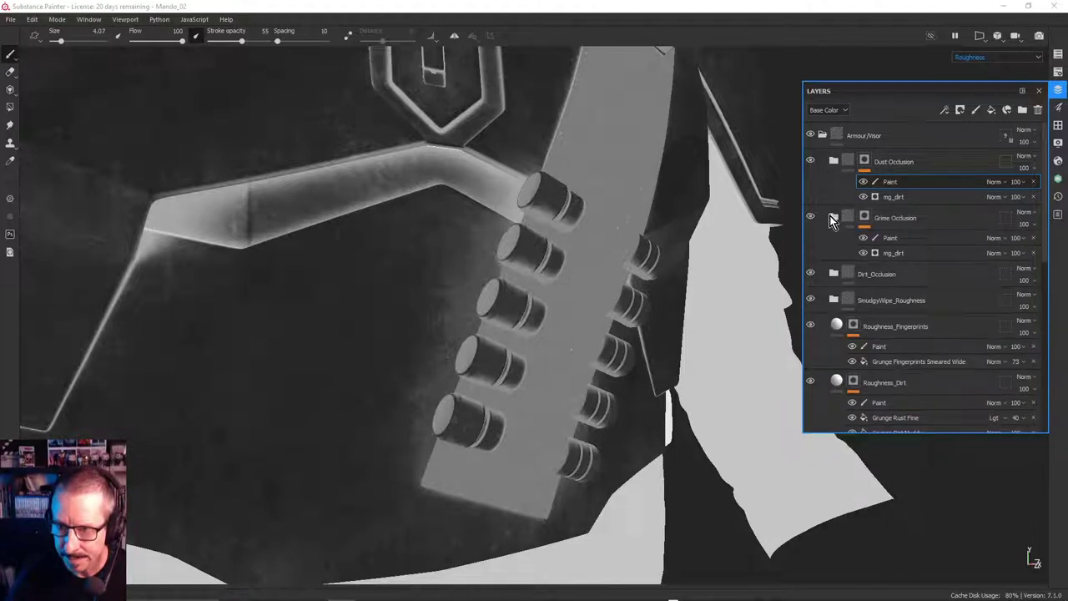
left_click(834, 217)
left_click(850, 162)
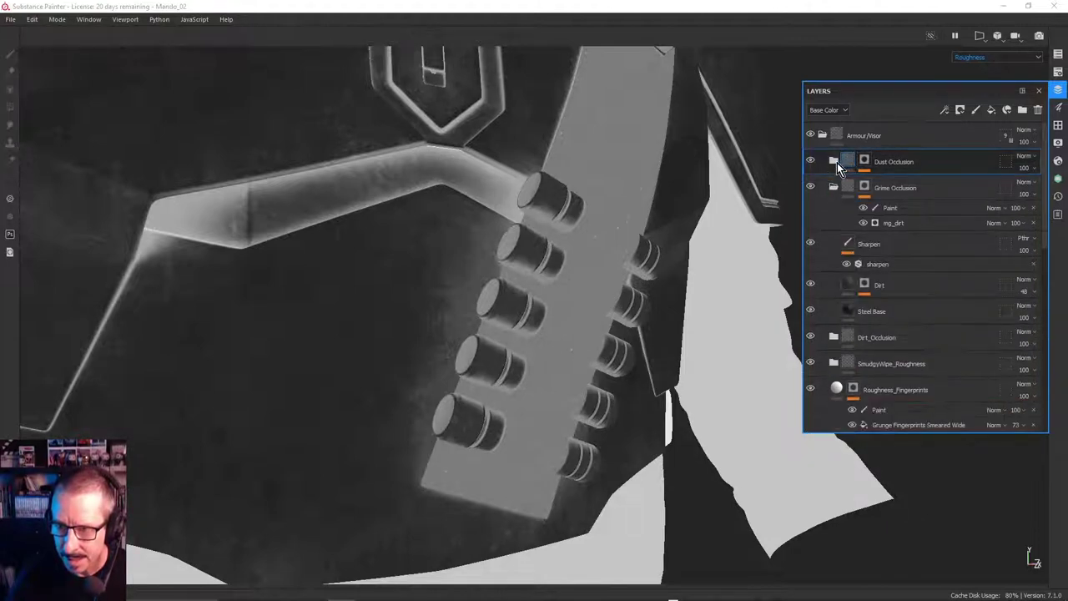
left_click(836, 163)
left_click(837, 163)
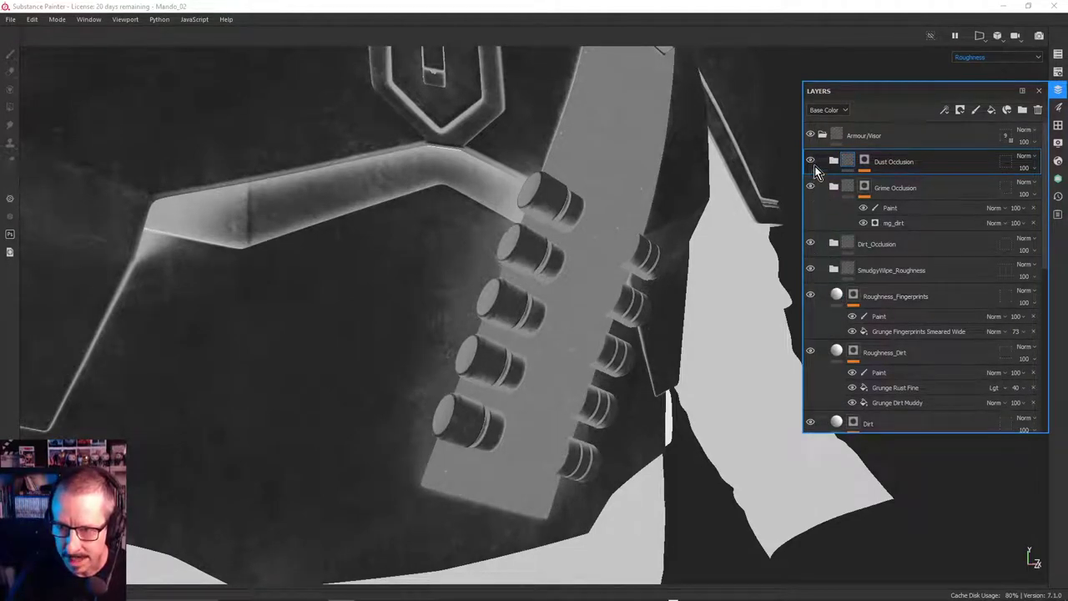
Hide the Dust Occlusion, Grime Occlusion, Dirt_Occlusion, SmudgyWipe_Roughness, Roughness_Fingerprints and Roughness_Dirt layers to check the remaining roughness around the strap
left_click(809, 353)
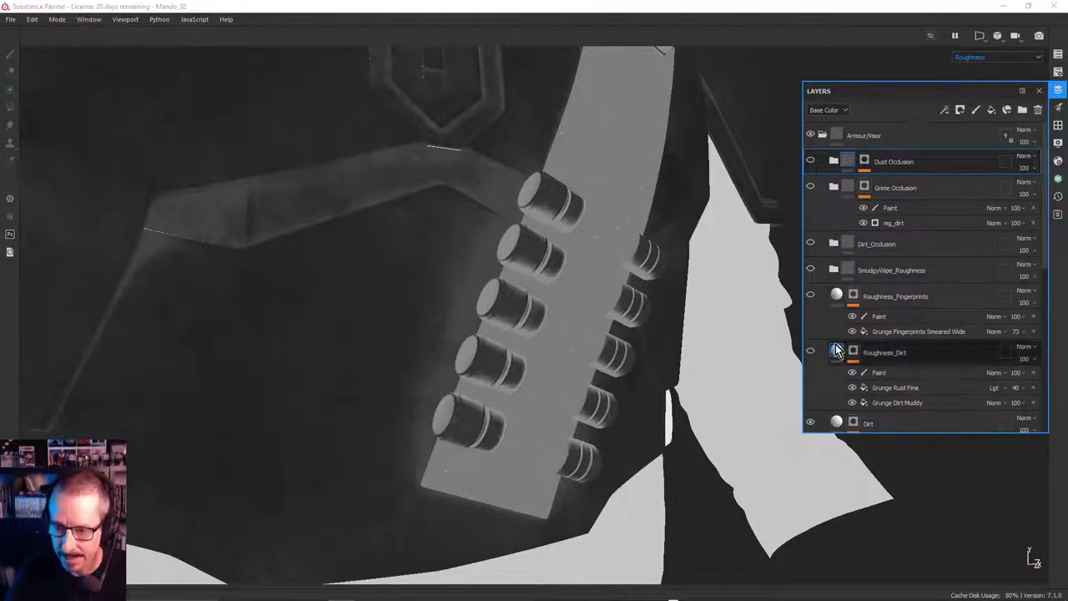
left_click_drag(655, 294, 569, 276, "alt")
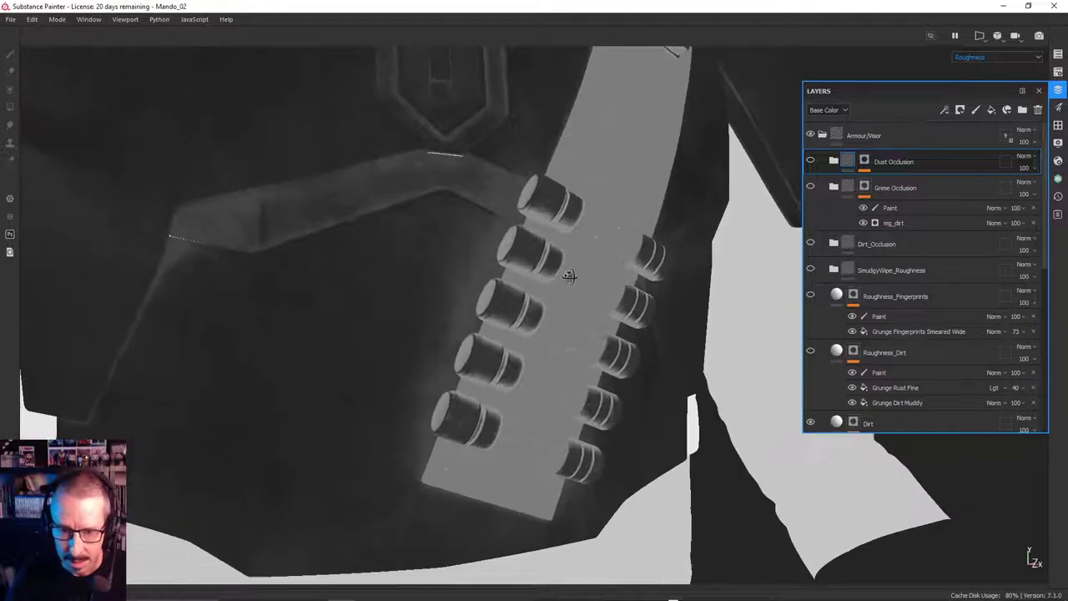
Toggle the Dirt layer containing Grunge Dust Spread off and on to check its roughness effect, and select its Paint effect
left_click_drag(1044, 238, 1056, 337)
left_click(811, 200)
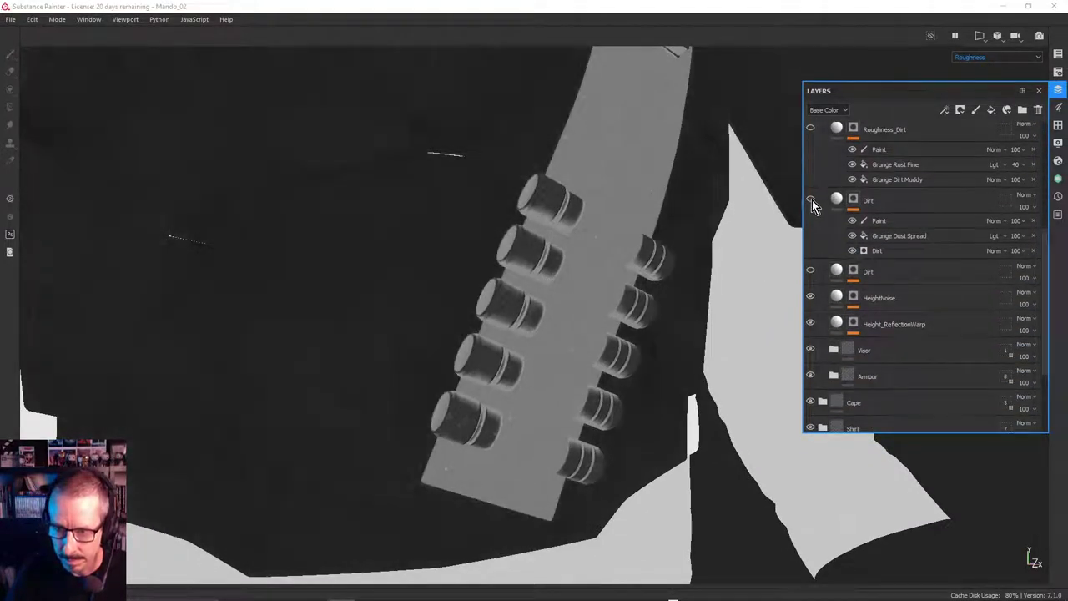
left_click(810, 200)
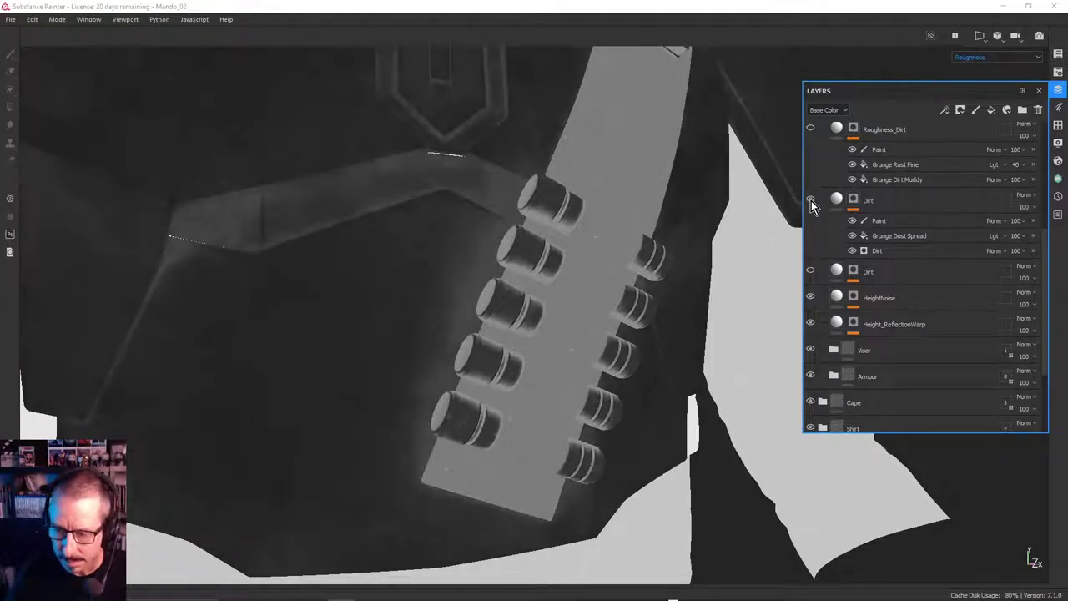
left_click(880, 221)
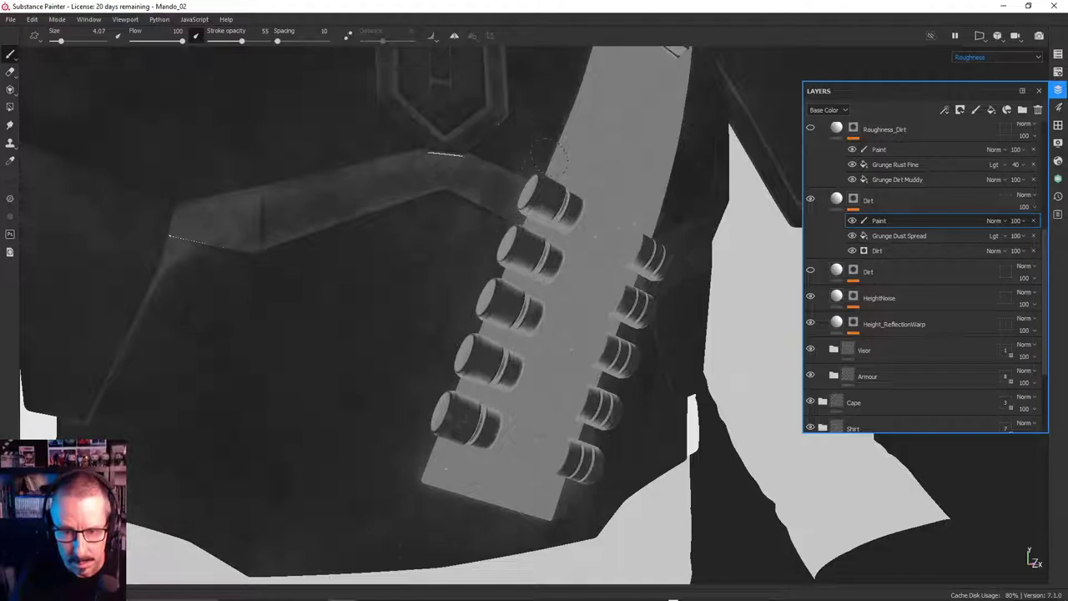
Examine the roughness of the chest and belly plates around the cartridge strap from several angles
left_click_drag(526, 206, 506, 203, "alt")
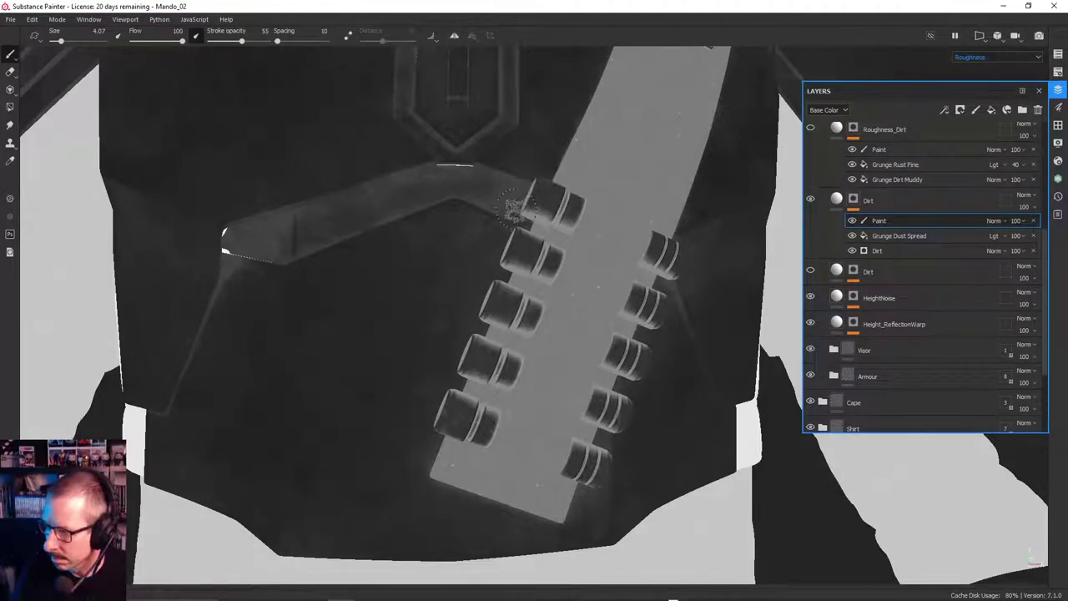
left_click_drag(534, 263, 498, 278, "alt")
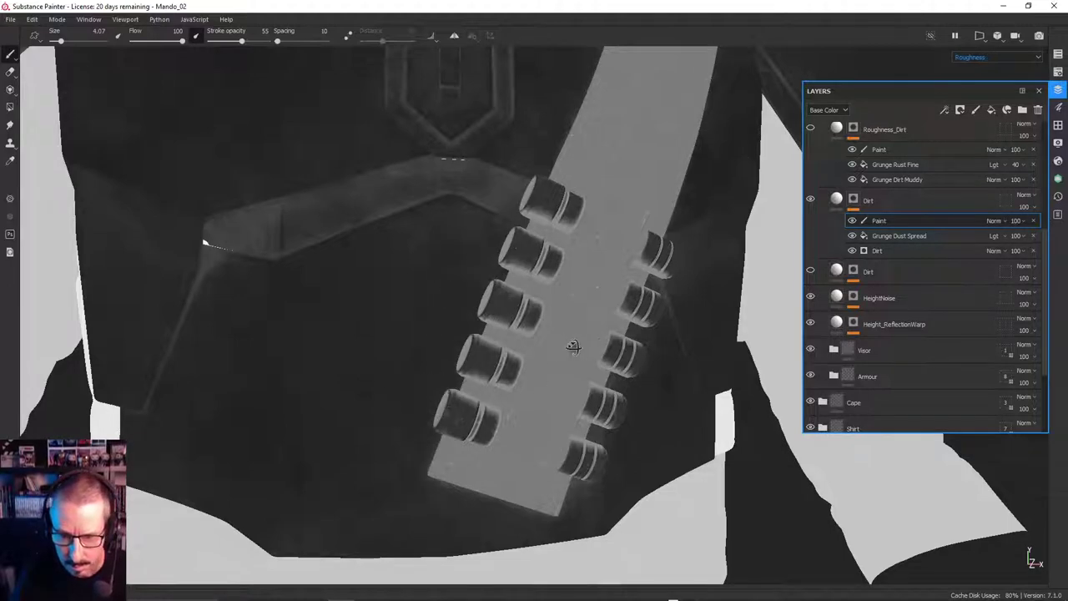
left_click_drag(572, 348, 674, 304, "alt")
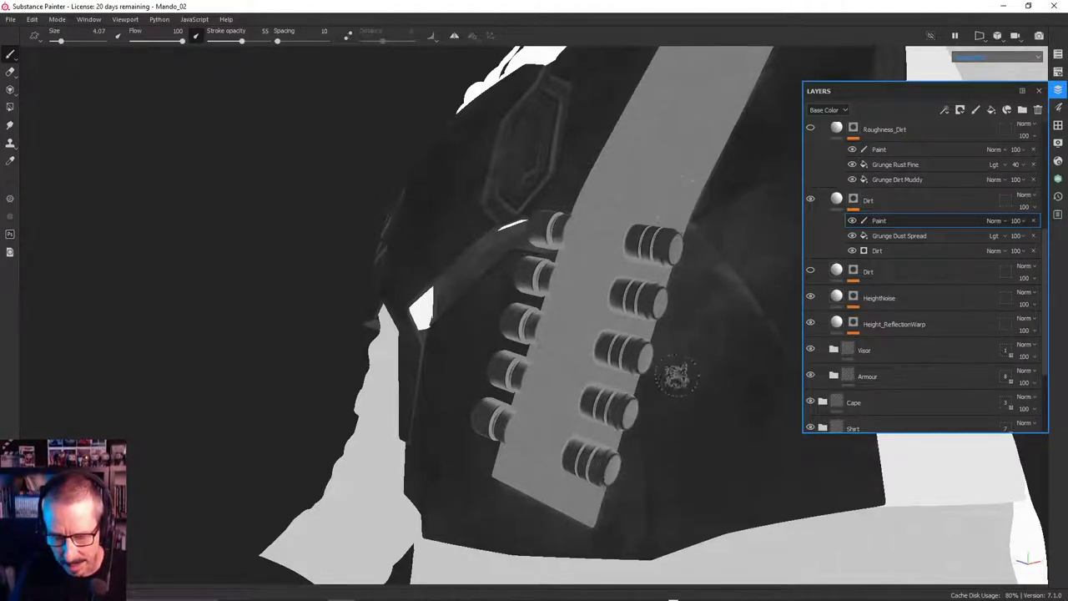
left_click_drag(677, 375, 695, 294, "alt")
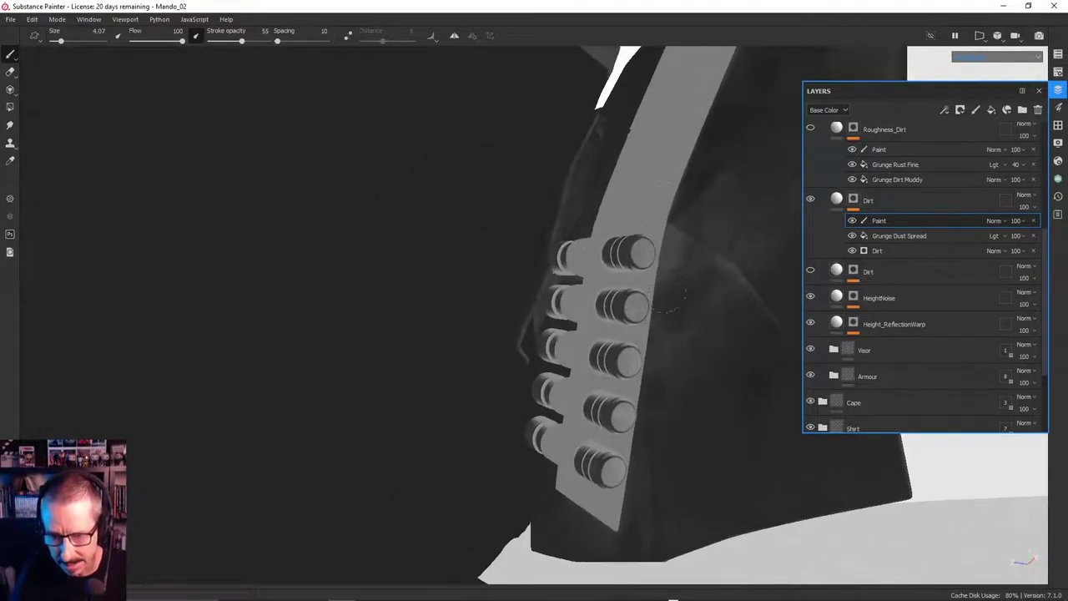
mouse_move(691, 265)
left_mouse_down("alt")
mouse_move(671, 272)
mouse_move(700, 266)
left_mouse_up("alt")
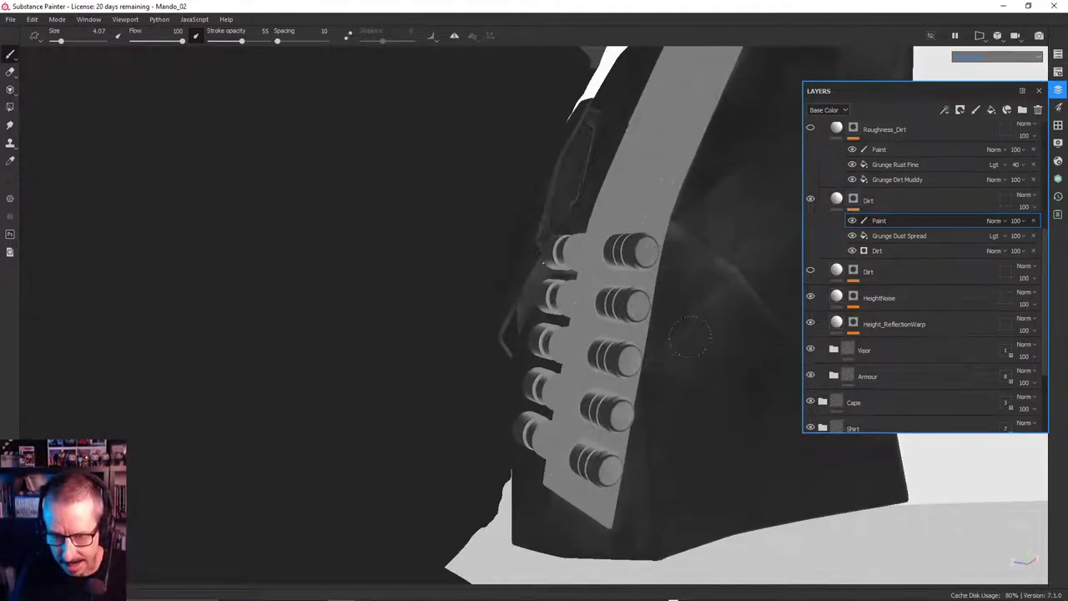
left_click_drag(689, 336, 660, 369, "alt")
mouse_move(632, 453)
left_mouse_down("alt")
mouse_move(679, 389)
mouse_move(682, 408)
mouse_move(697, 351)
left_mouse_up("alt")
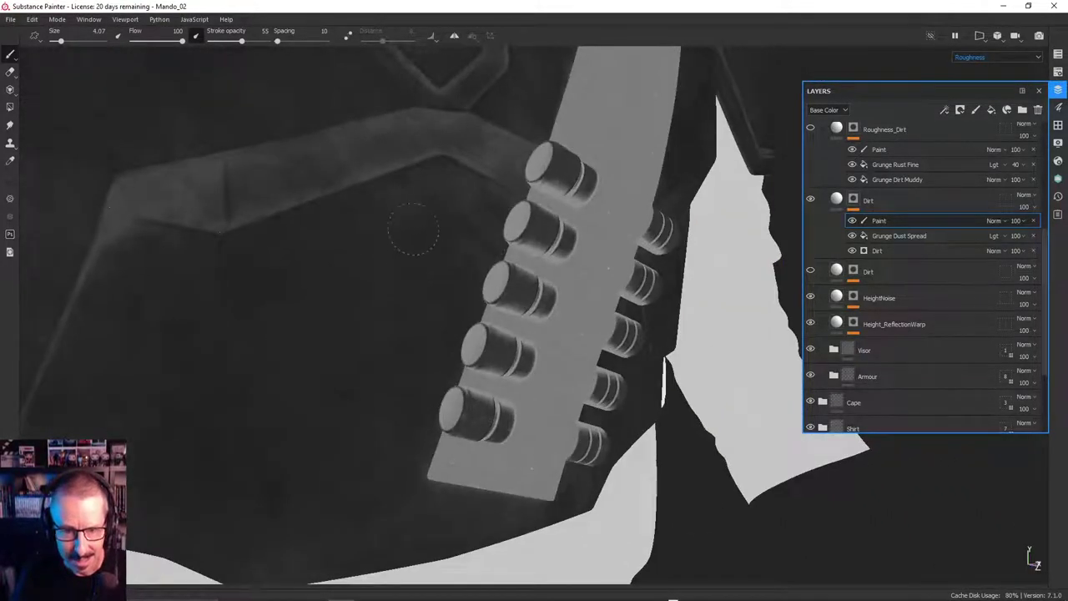
mouse_move(358, 219)
left_mouse_down("alt")
mouse_move(355, 315)
mouse_move(167, 294)
mouse_move(270, 303)
mouse_move(270, 290)
mouse_move(327, 362)
mouse_move(310, 345)
left_mouse_up("alt")
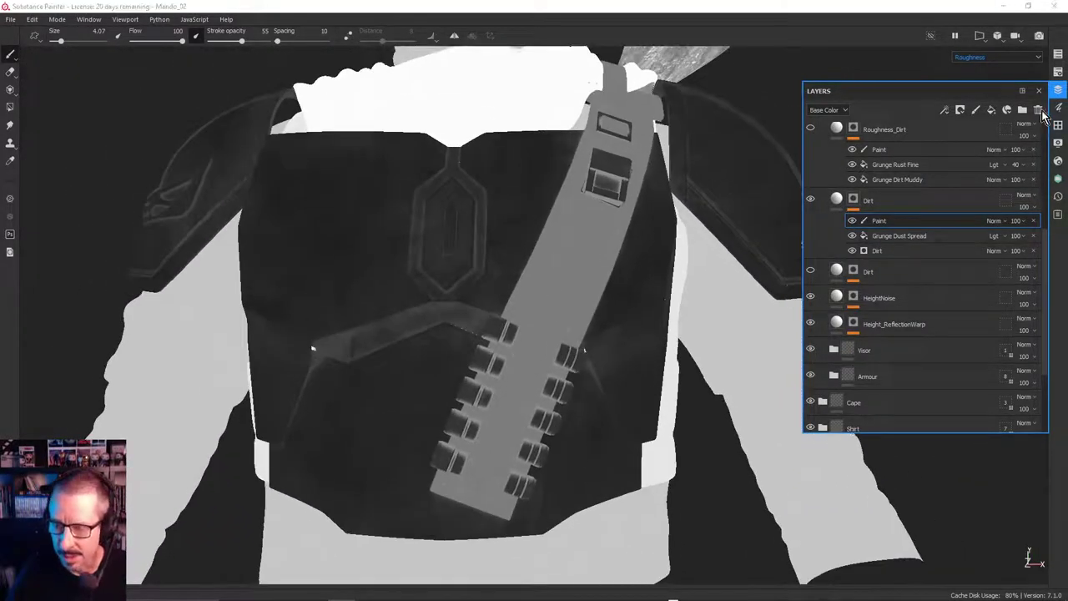
Return the viewport to Material view and examine the whole bust and the strap-side shoulder pauldron with the dirt layers hidden
key("m")
left_click_drag(367, 411, 697, 376, "alt")
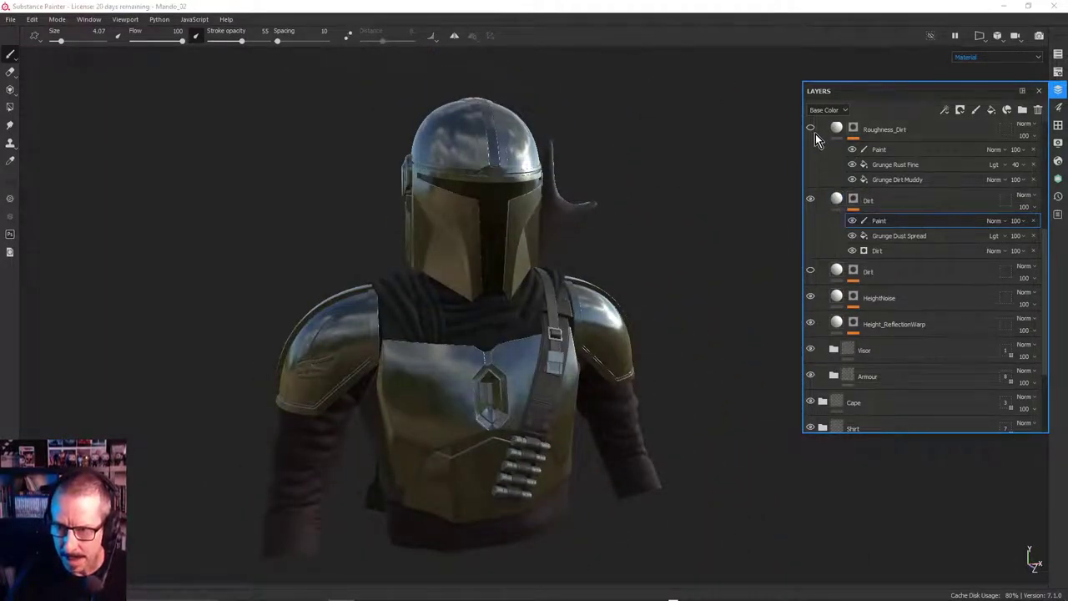
scroll(910, 221, "up", 4)
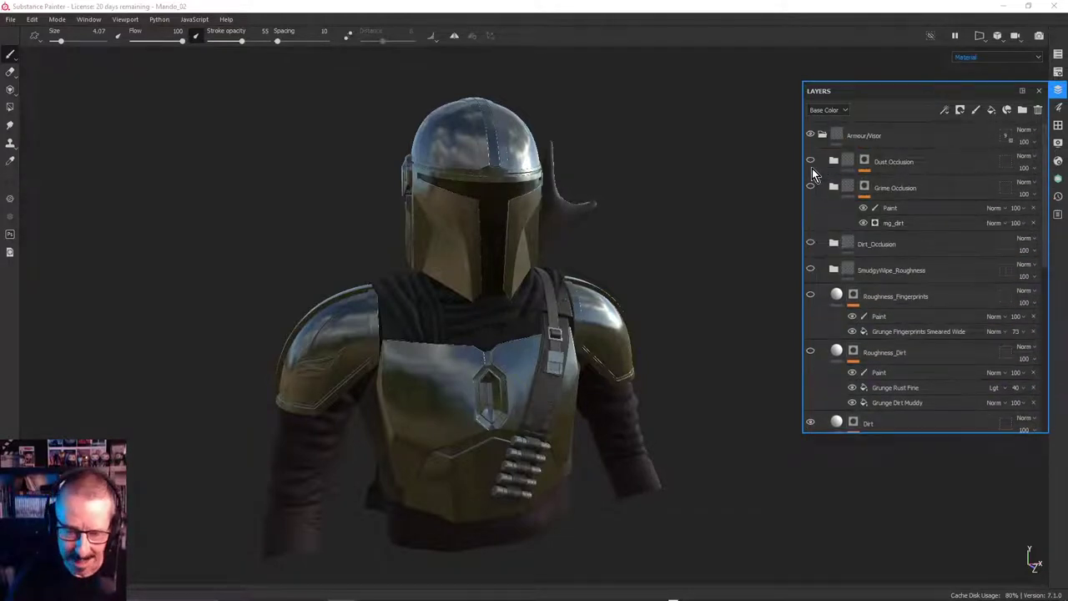
left_click_drag(391, 222, 256, 209, "alt")
left_click_drag(478, 309, 301, 308, "alt")
right_click_drag(468, 309, 785, 323, "alt")
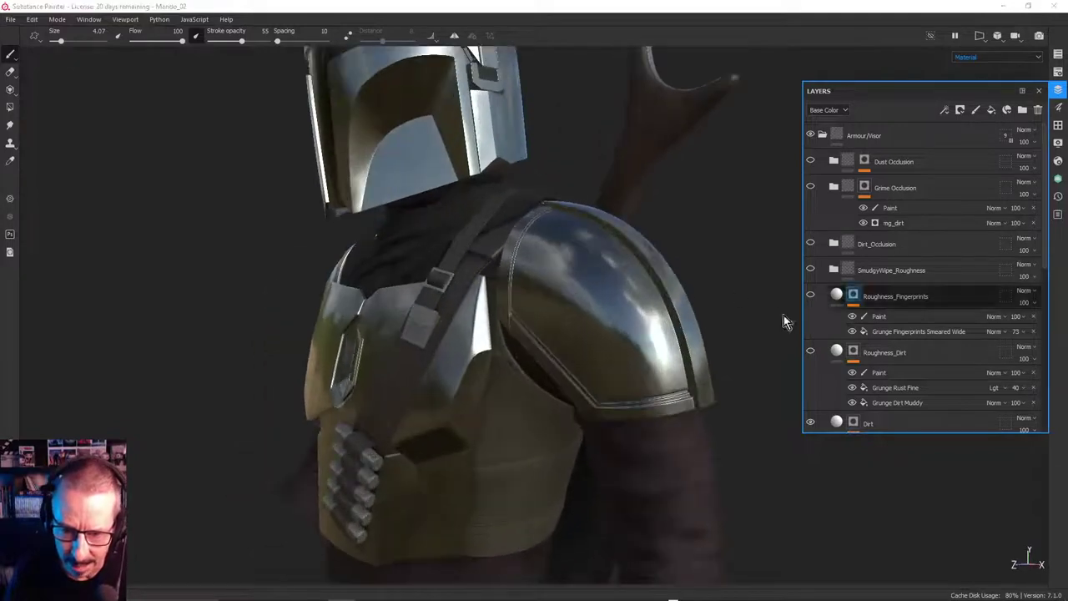
scroll(784, 322, "up", 6)
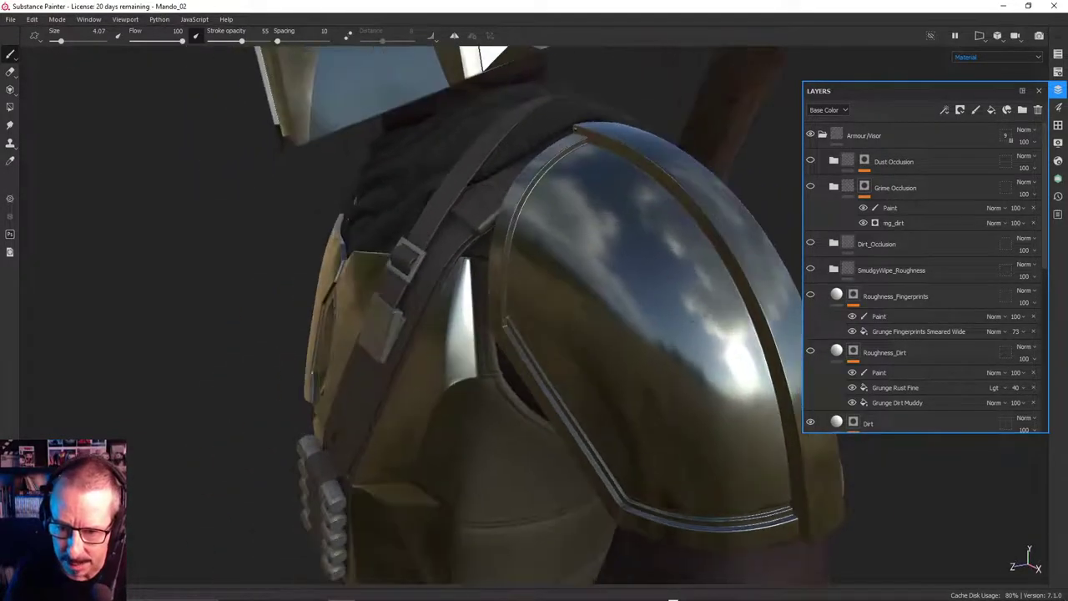
middle_click_drag(659, 321, 511, 334, "alt")
left_click_drag(511, 334, 408, 283, "alt")
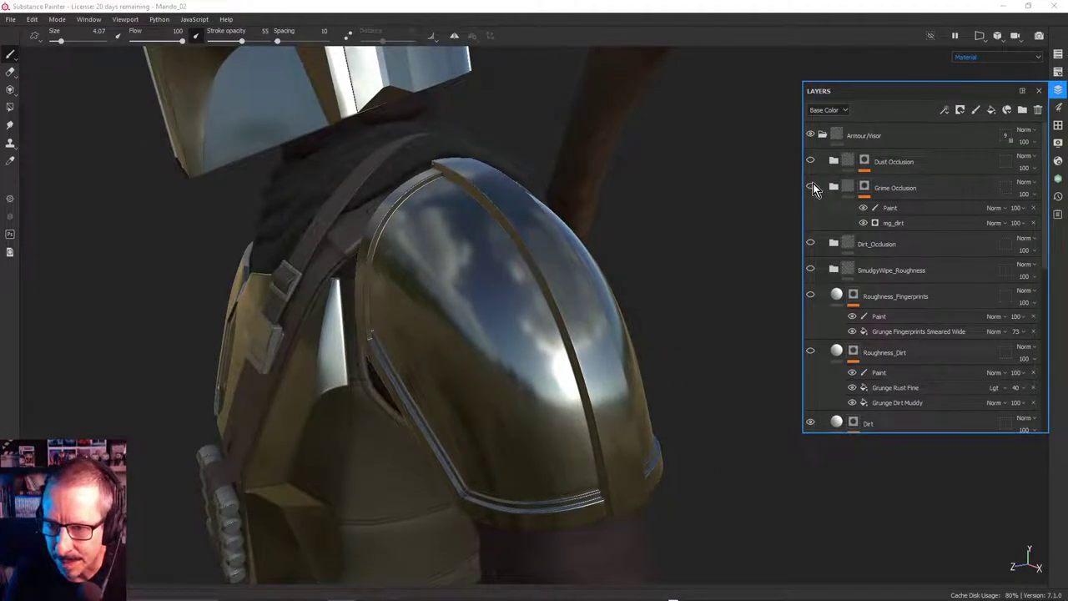
Show the Dust Occlusion, Grime Occlusion, Dirt_Occlusion, SmudgyWipe_Roughness, Roughness_Fingerprints and Roughness_Dirt layers again
left_click(810, 269)
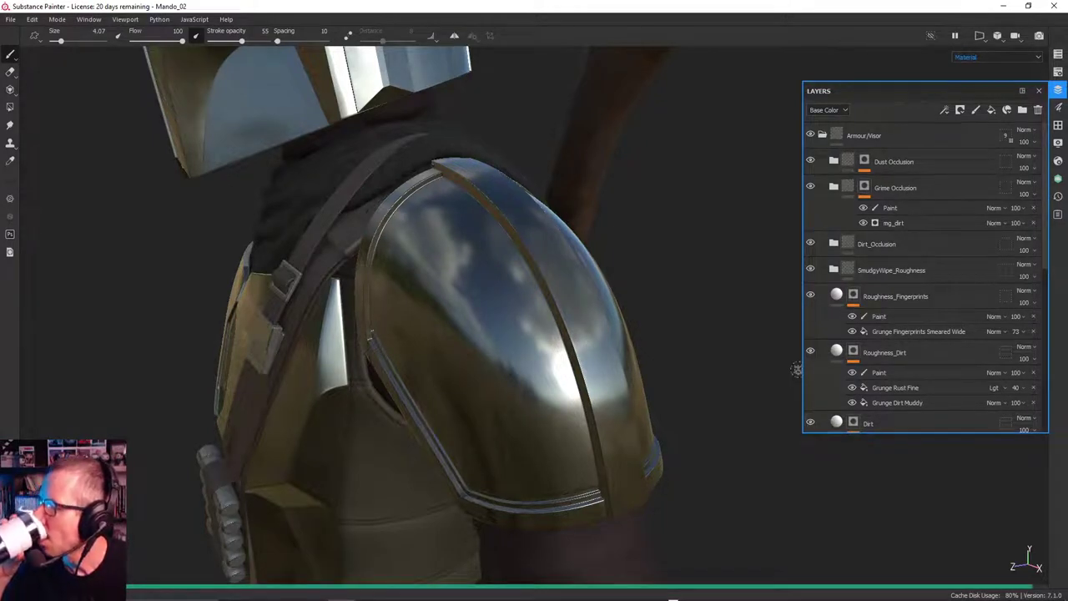
right_click(775, 423)
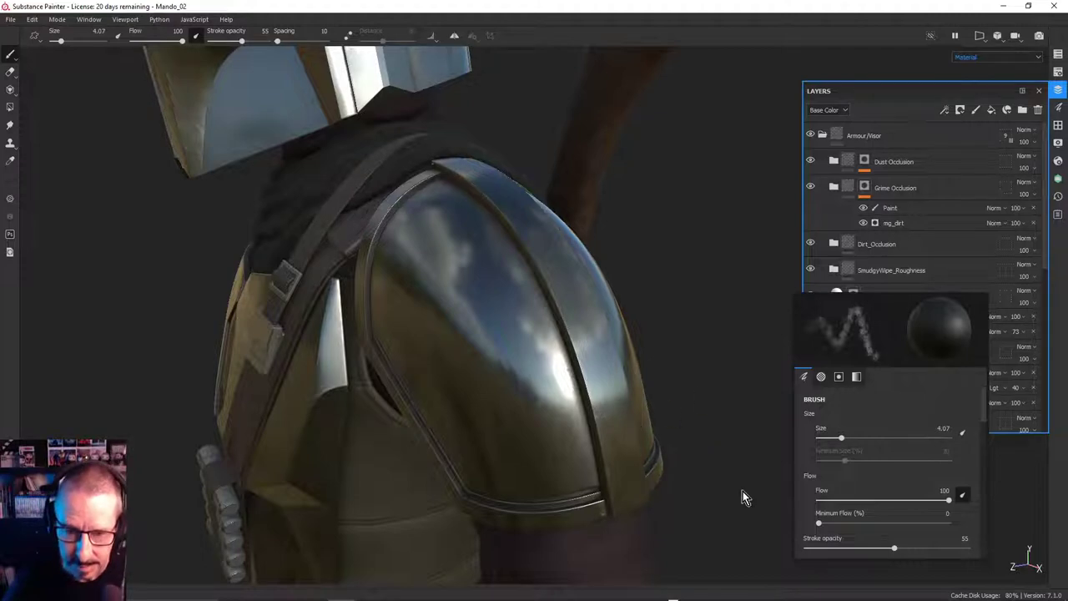
right_click_drag(538, 290, 346, 331, "alt")
left_click_drag(346, 332, 659, 292, "alt")
middle_click_drag(450, 281, 471, 306, "alt")
right_click_drag(473, 308, 559, 288, "shift")
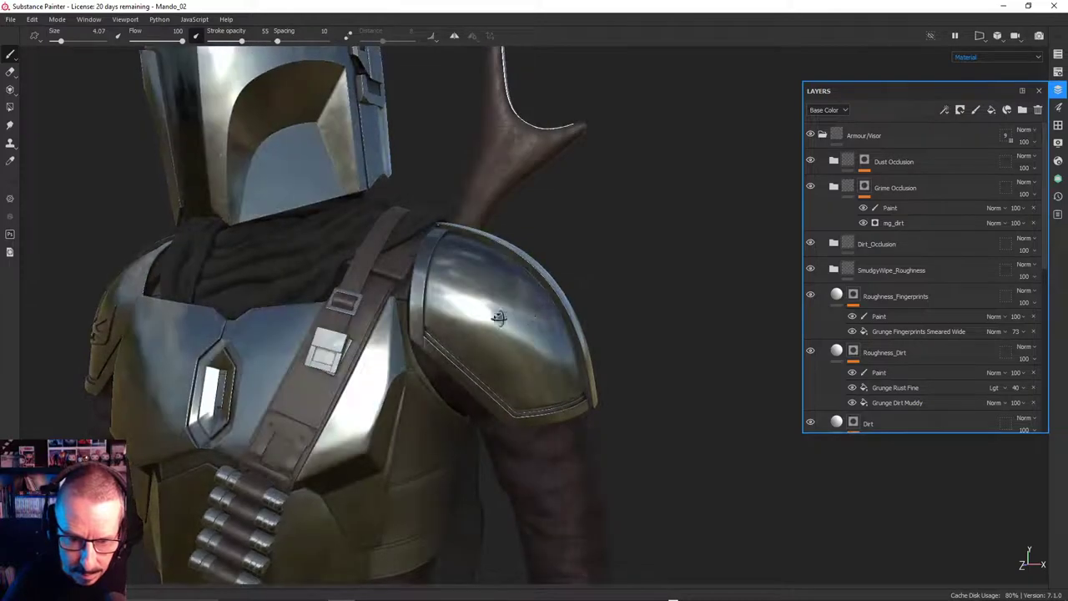
Check the shoulder pauldron and chest armour with the dirt layers visible, and save the project
left_click_drag(499, 317, 363, 331, "alt")
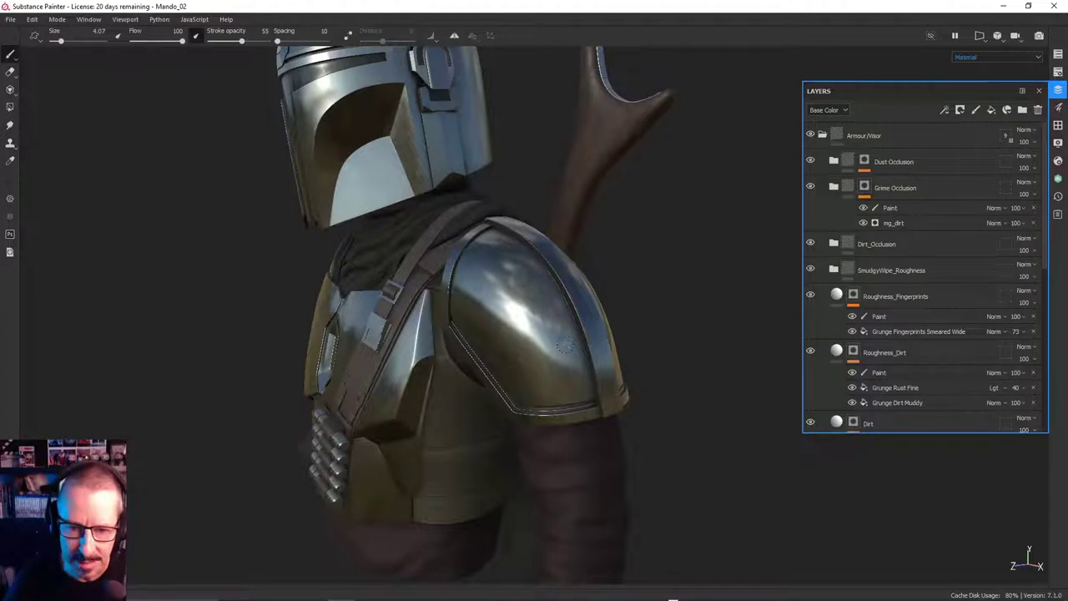
left_click_drag(537, 310, 525, 319, "alt")
middle_click_drag(525, 320, 561, 287, "alt")
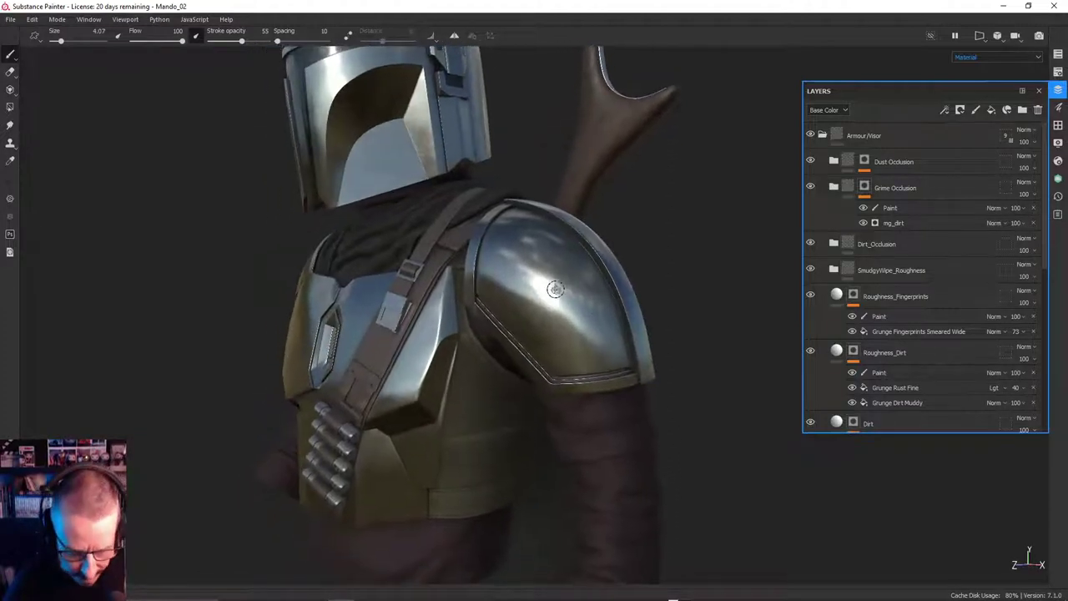
key("ctrl")
key("ctrl+s")
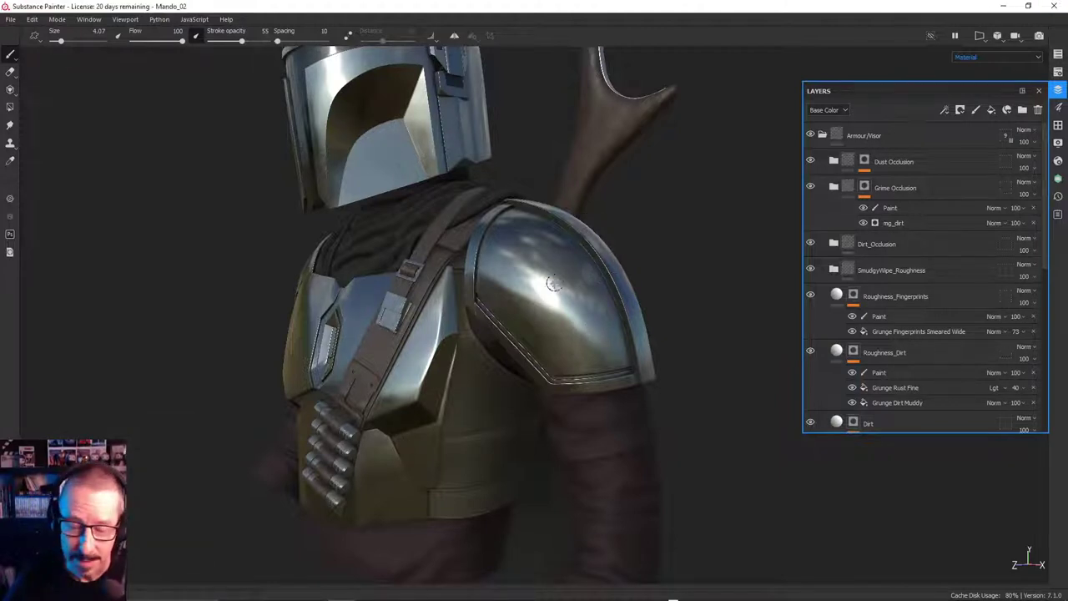
Examine the helmet up close and inspect the layers inside the Grime Occlusion folder, leaving the folder collapsed
left_click_drag(515, 271, 563, 289, "alt")
right_click_drag(562, 289, 956, 298, "alt")
left_click_drag(557, 302, 533, 287, "alt")
left_click_drag(687, 220, 481, 312, "alt")
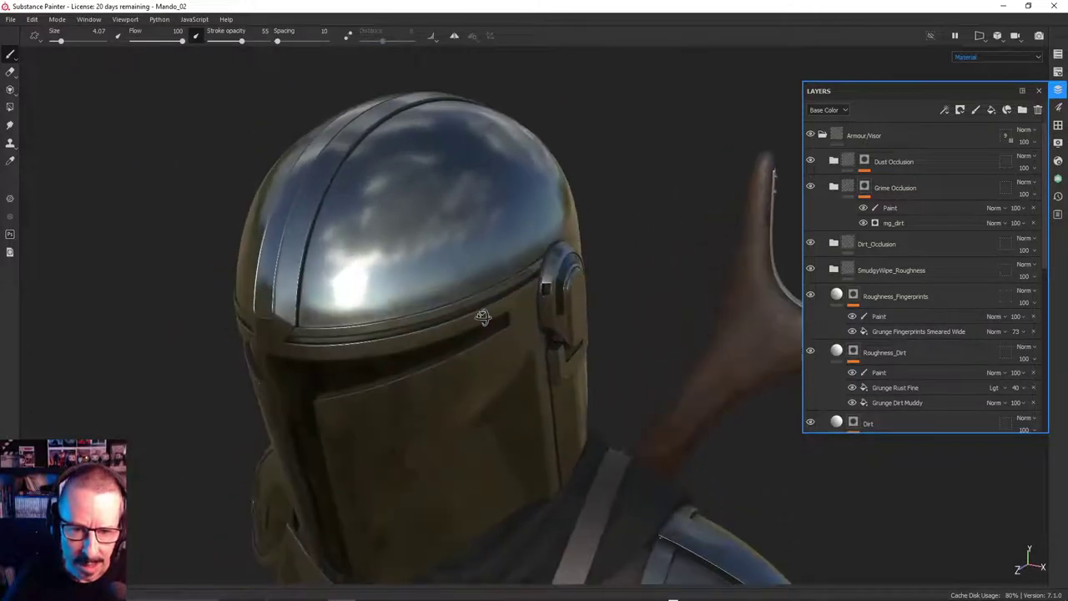
left_click(835, 187)
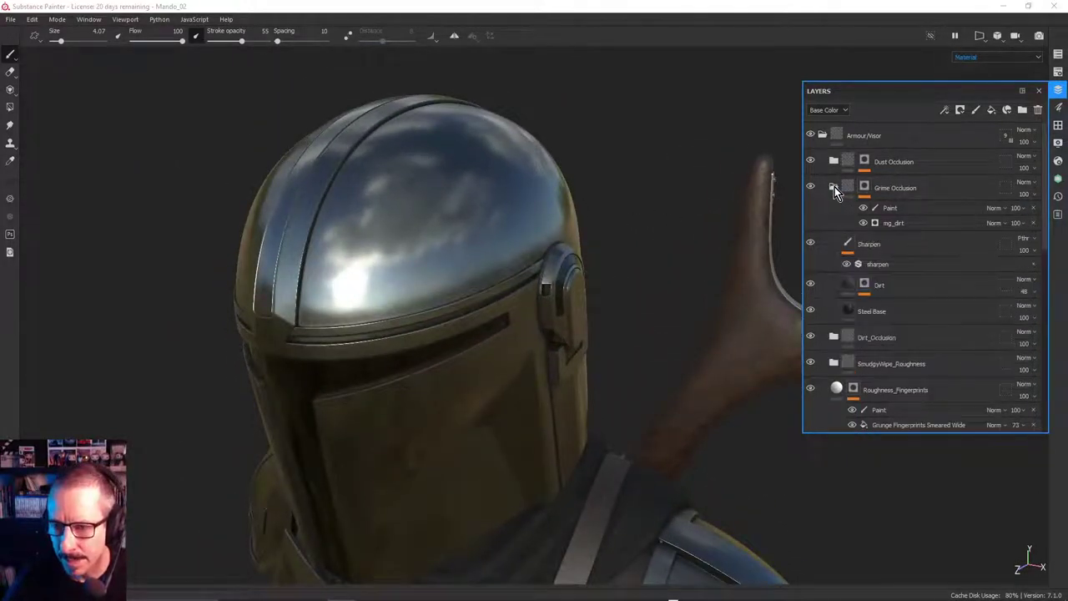
left_click(835, 187)
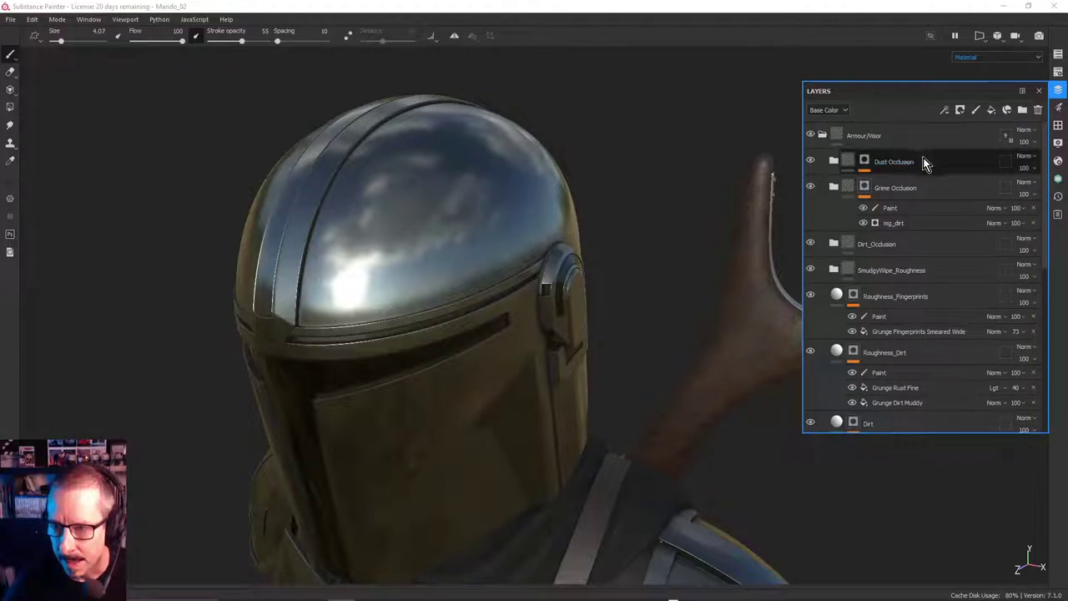
With the Armour/Visor folder selected, open the shelf and search all assets, not only brushes, for "mud"
left_click(880, 134)
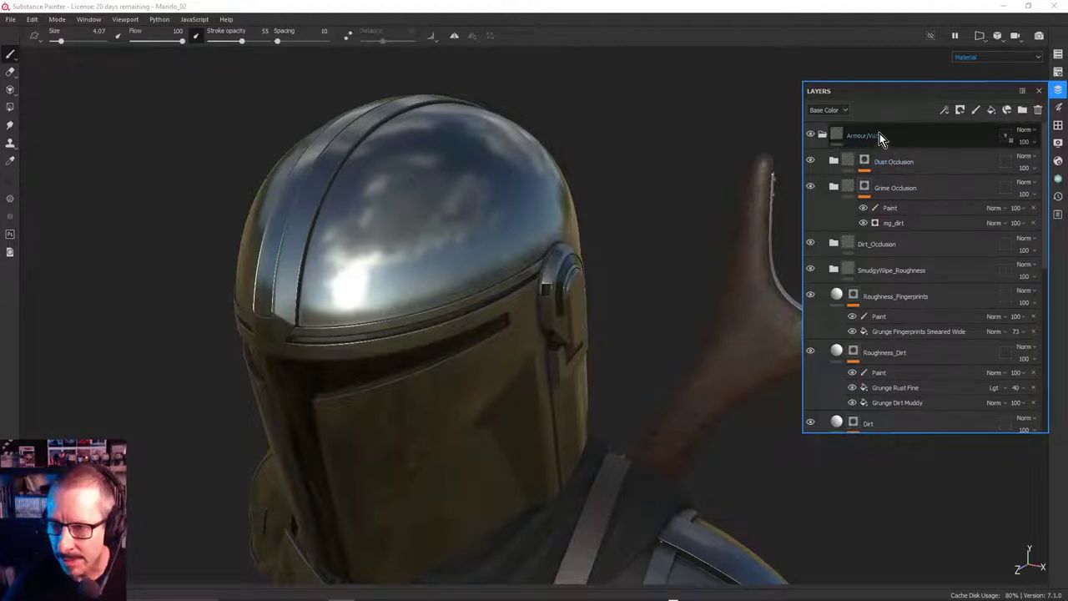
key("Return")
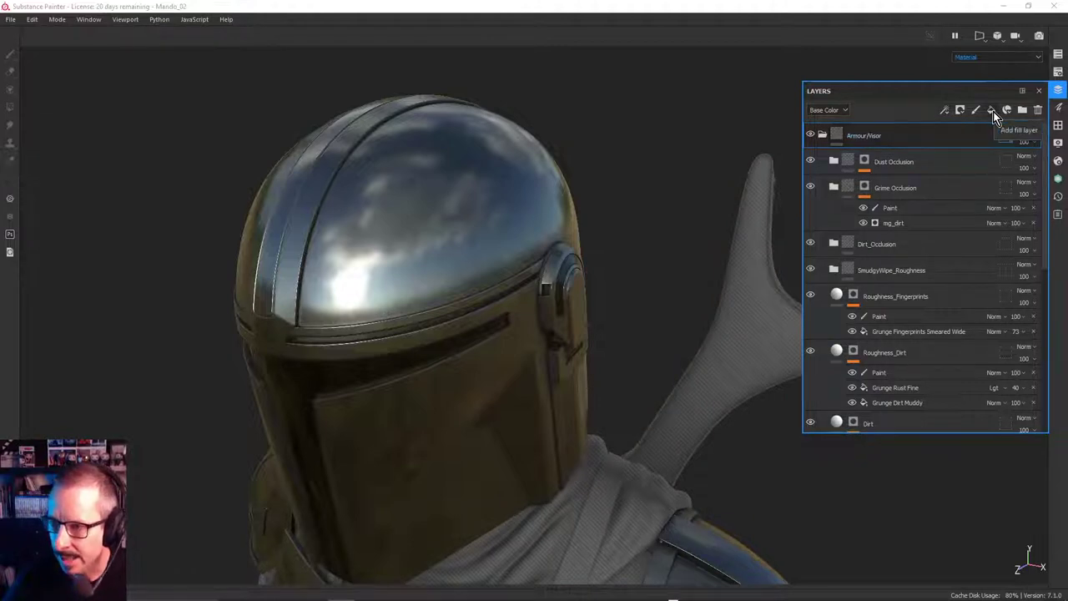
left_click(1007, 135)
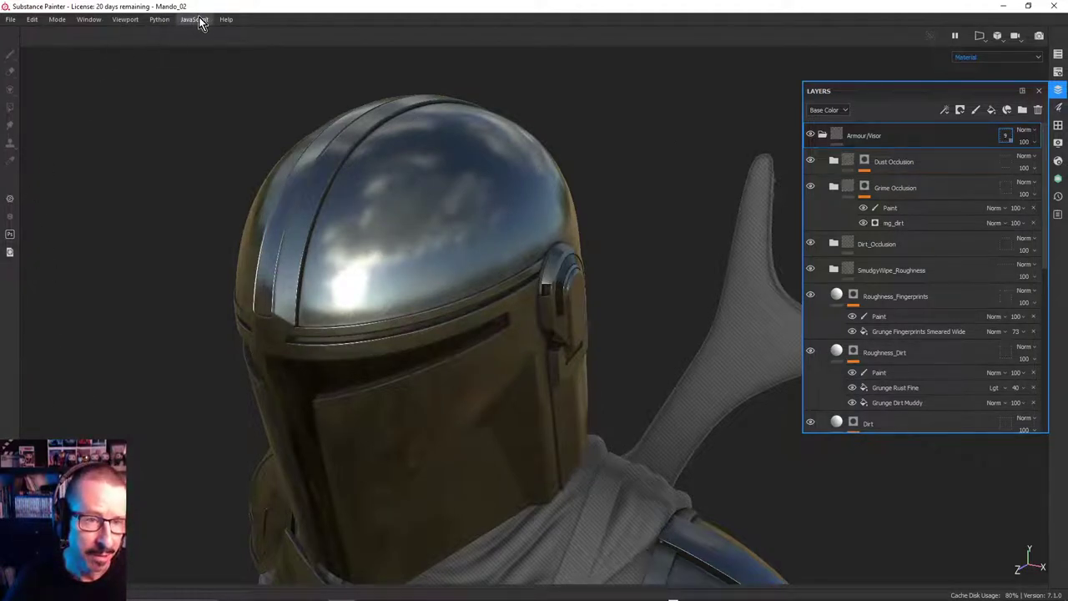
left_click(88, 19)
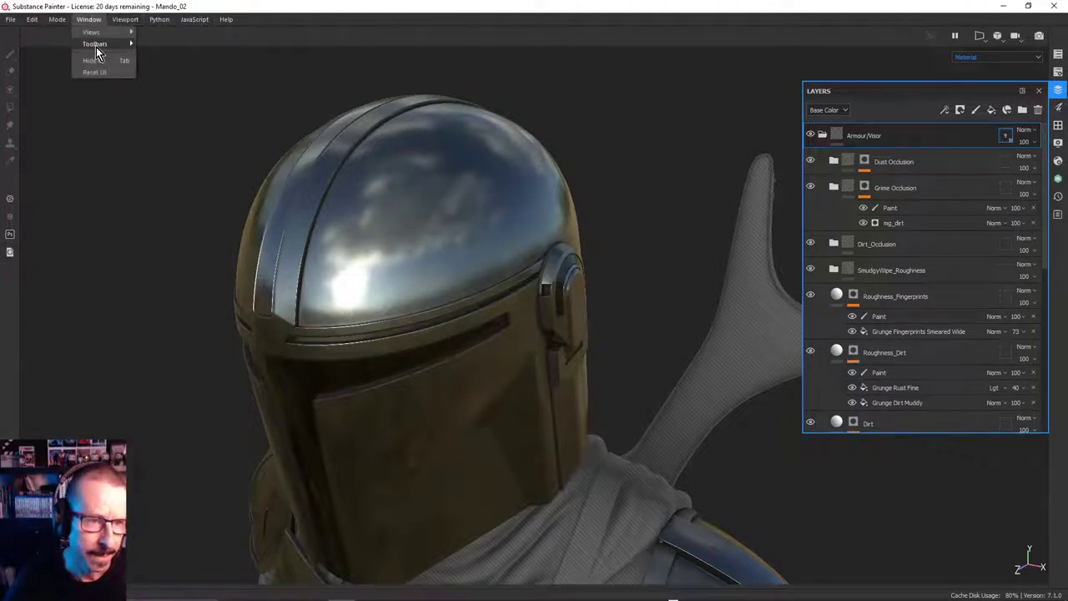
mouse_move(96, 35)
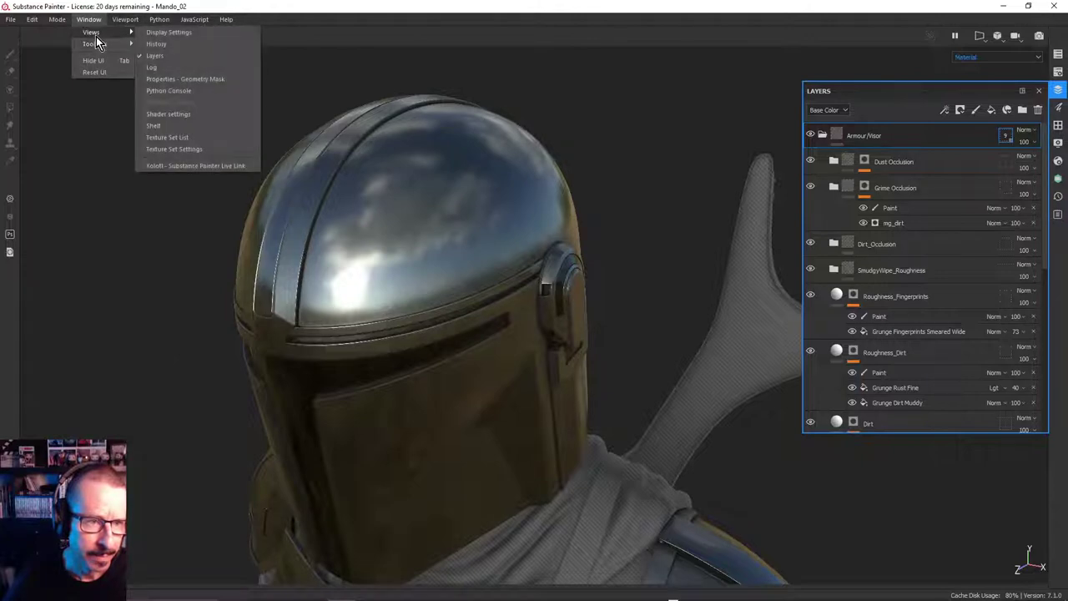
left_click(169, 125)
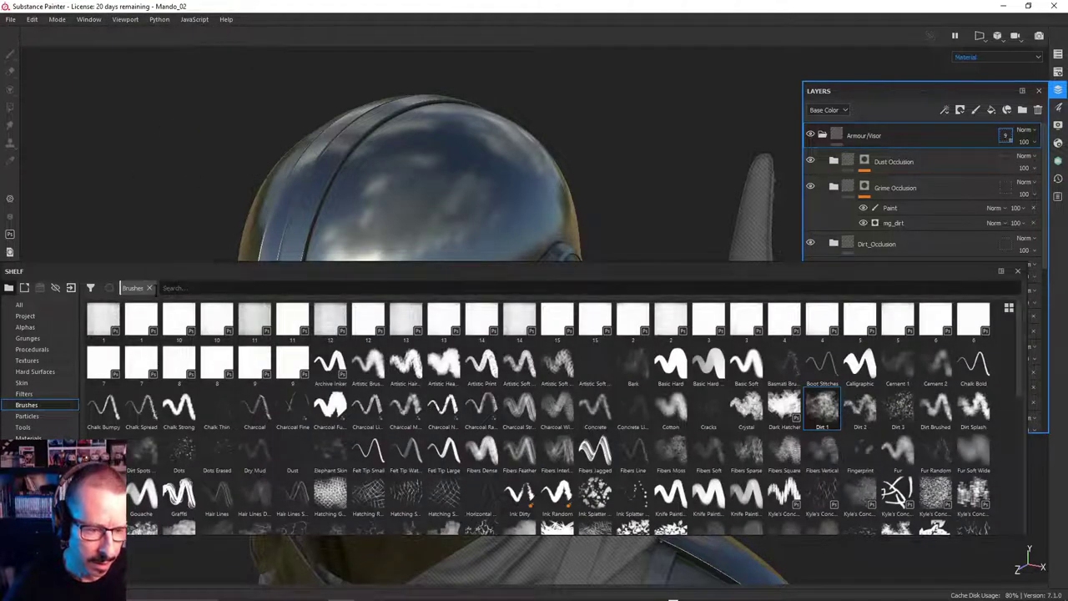
left_click(149, 287)
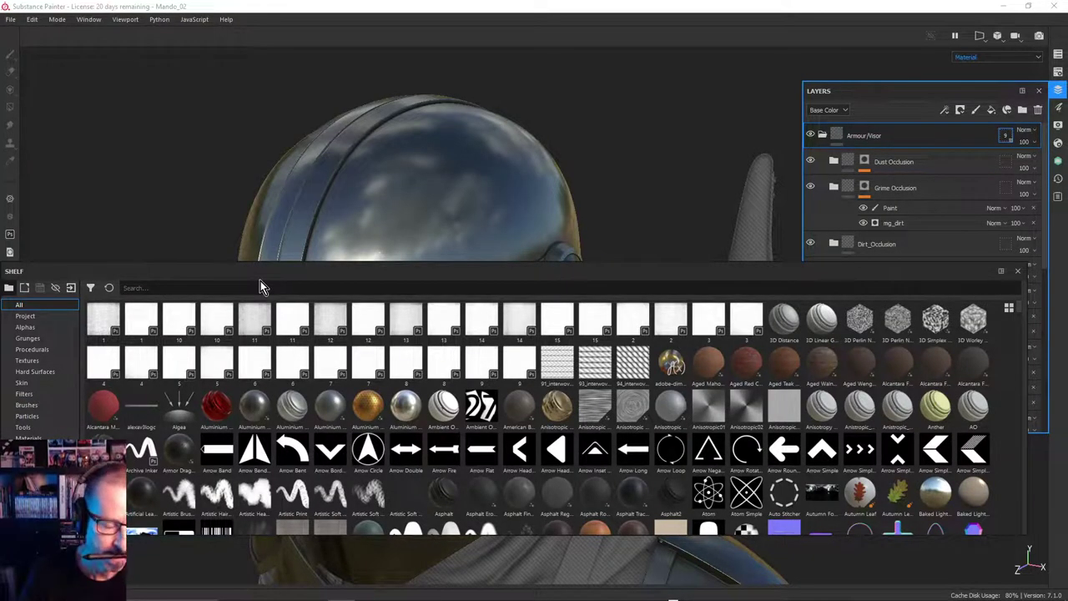
type("mud")
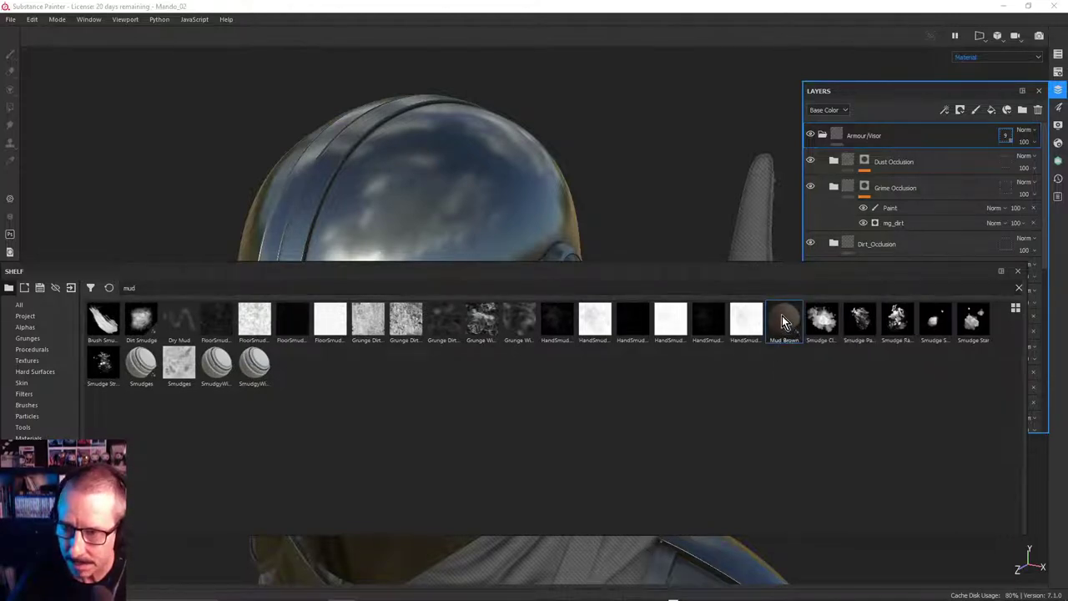
Add the Mud Brown material above Dust Occlusion in the Armour/Visor folder, close the layer stack and shrink the shelf to uncover the helmet
left_click_drag(782, 316, 889, 139)
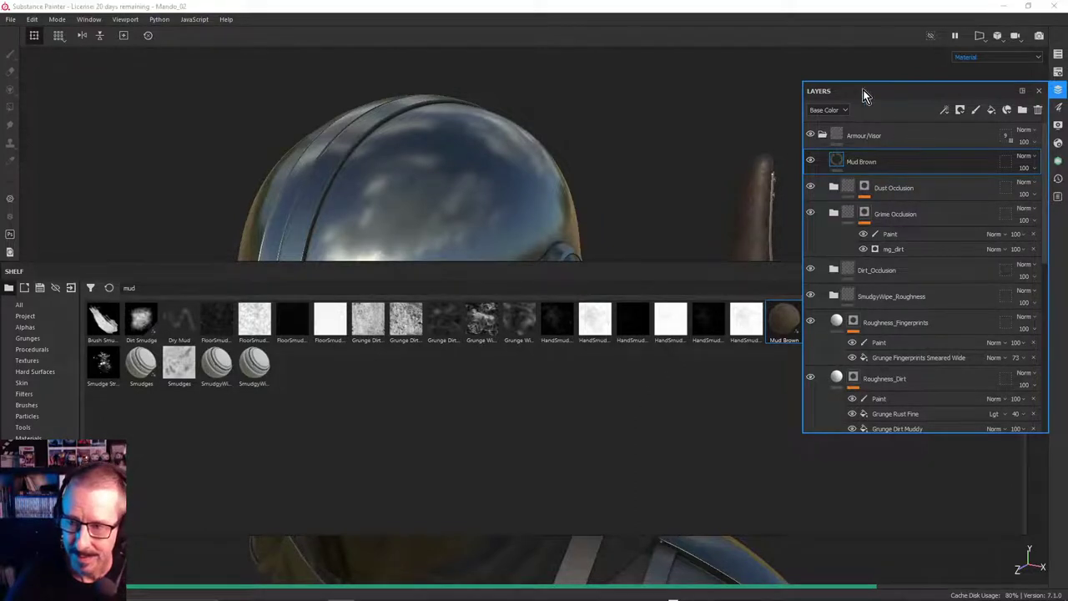
left_click(1036, 90)
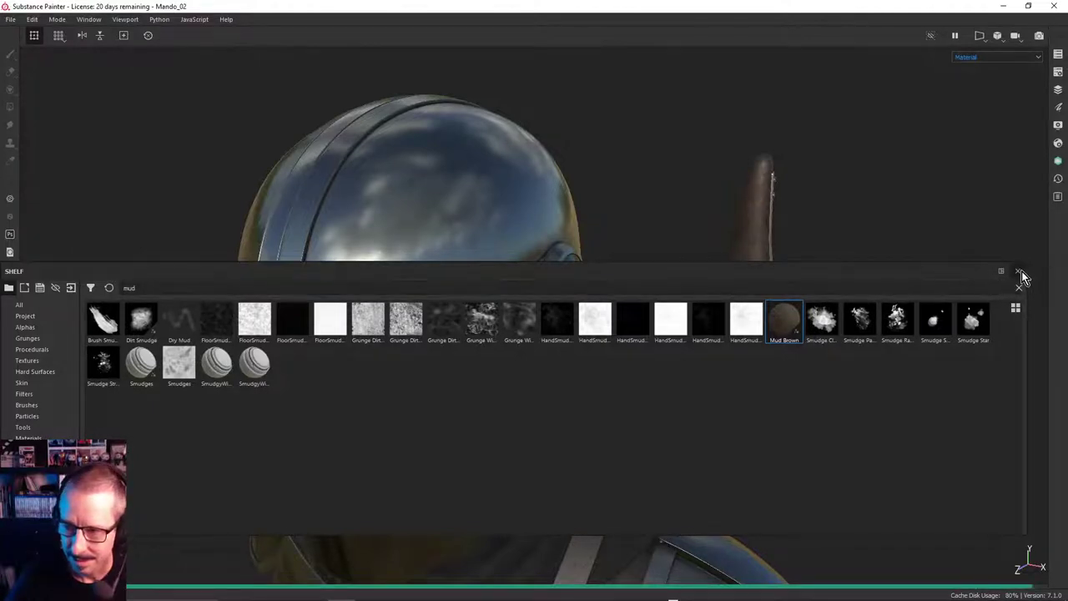
left_click_drag(658, 272, 681, 544)
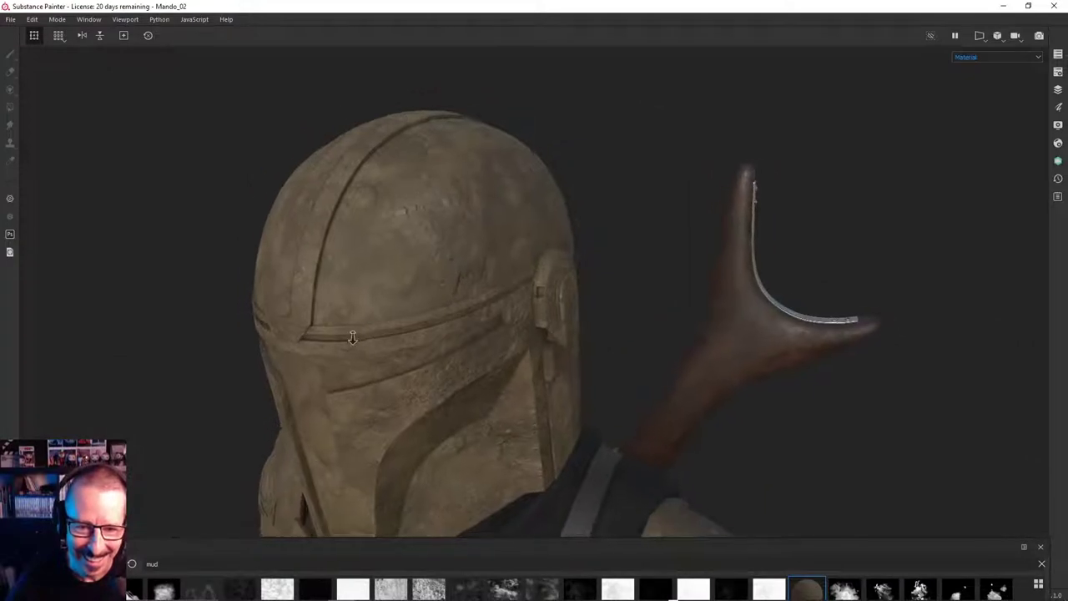
Examine the mud on the helmet and bring up the Mud Brown layer's material parameters
left_click_drag(200, 370, 644, 229, "alt")
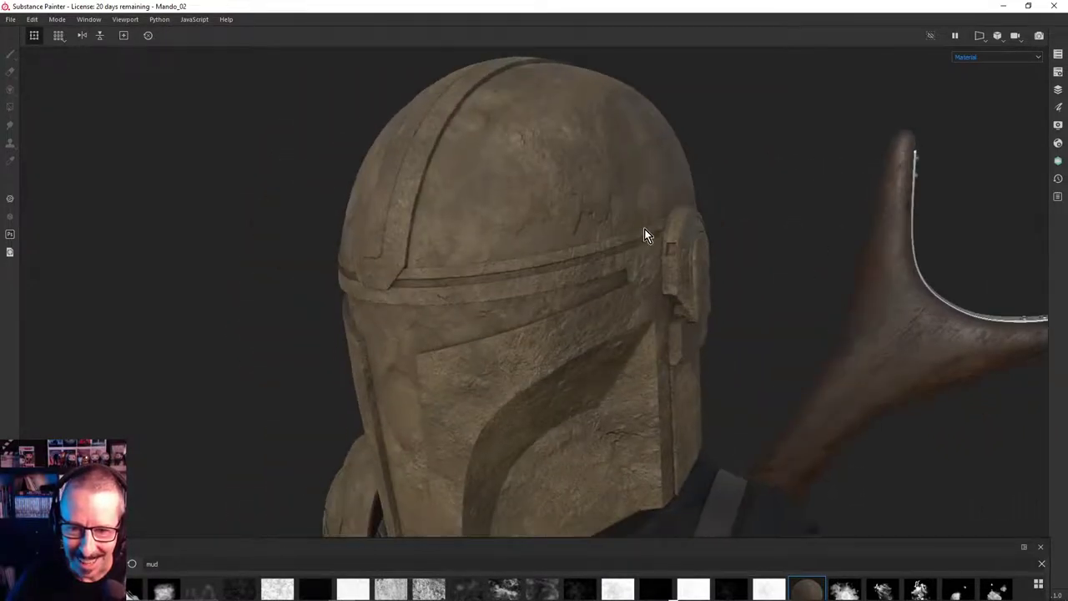
left_click_drag(377, 248, 520, 269, "alt")
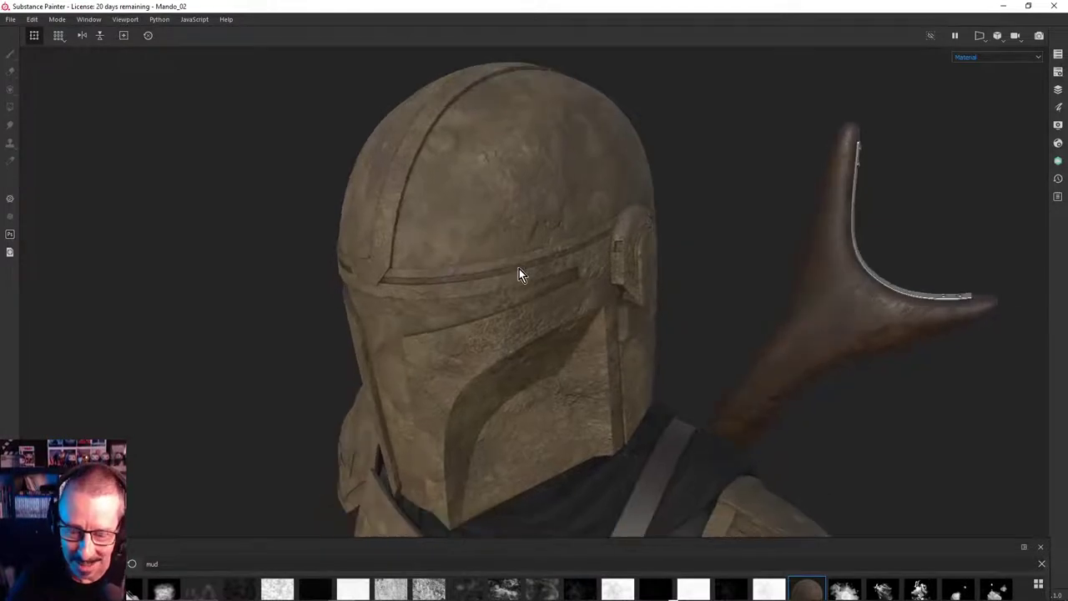
left_click(1059, 89)
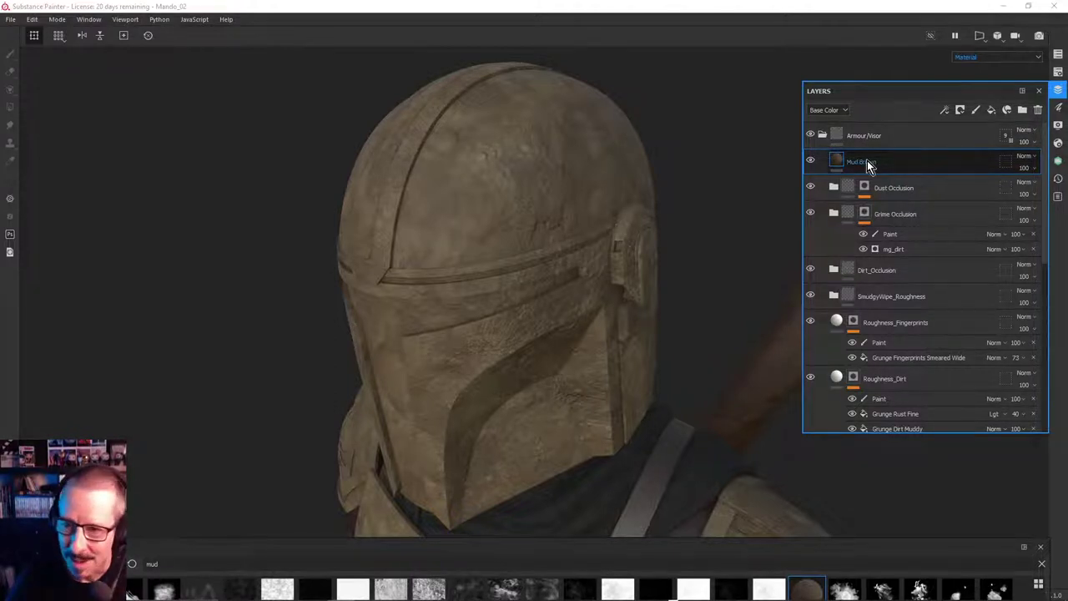
key("Return")
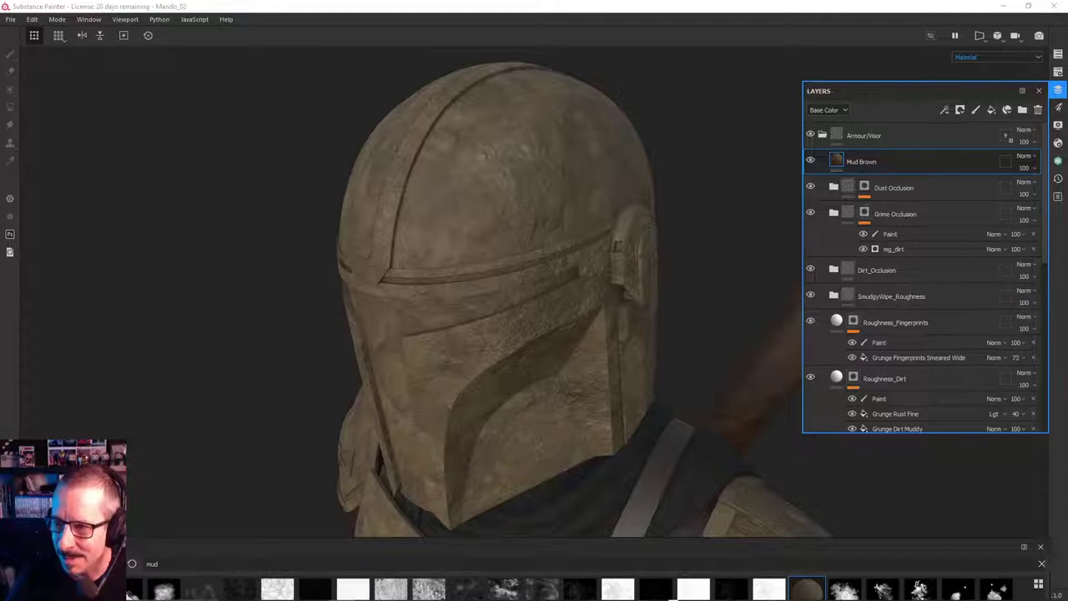
left_click(1058, 108)
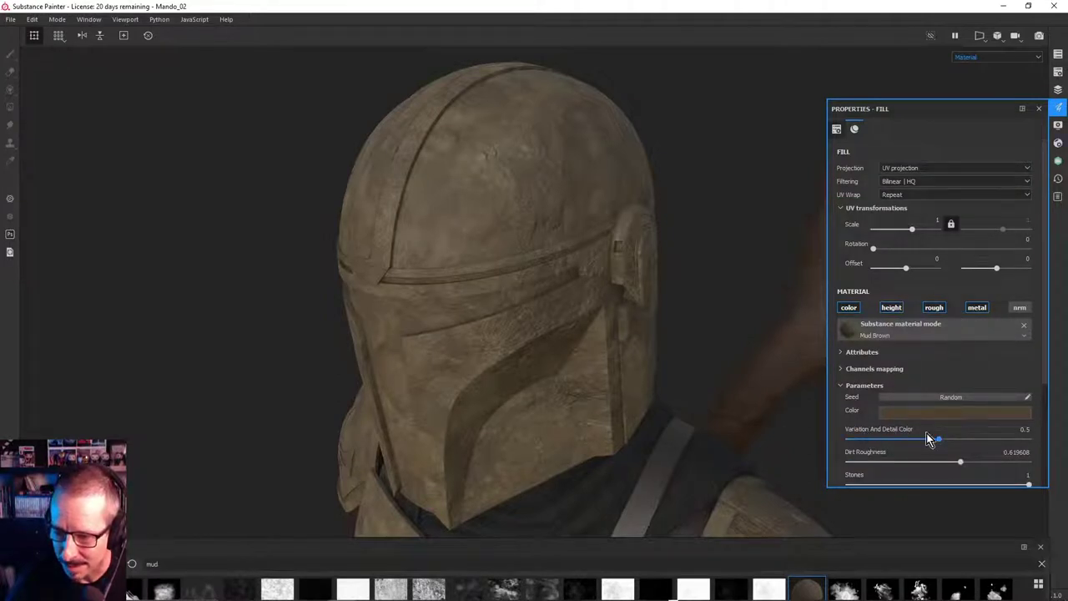
left_click_drag(1049, 362, 1049, 441)
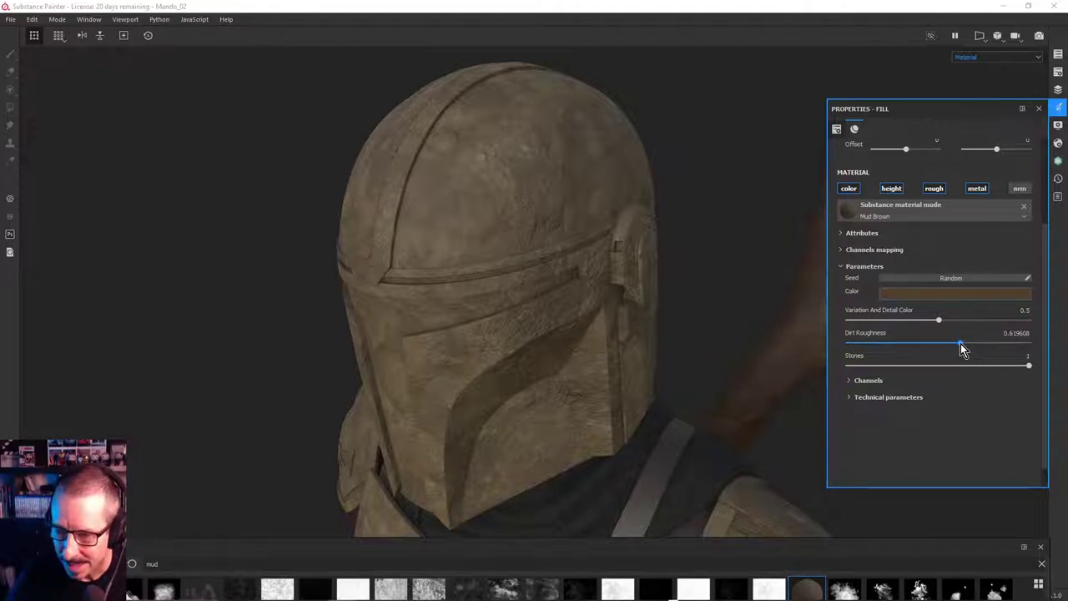
Try a Dirt Roughness of 0 on the Mud Brown layer and check the reflections around the helmet
left_click_drag(961, 349, 883, 351)
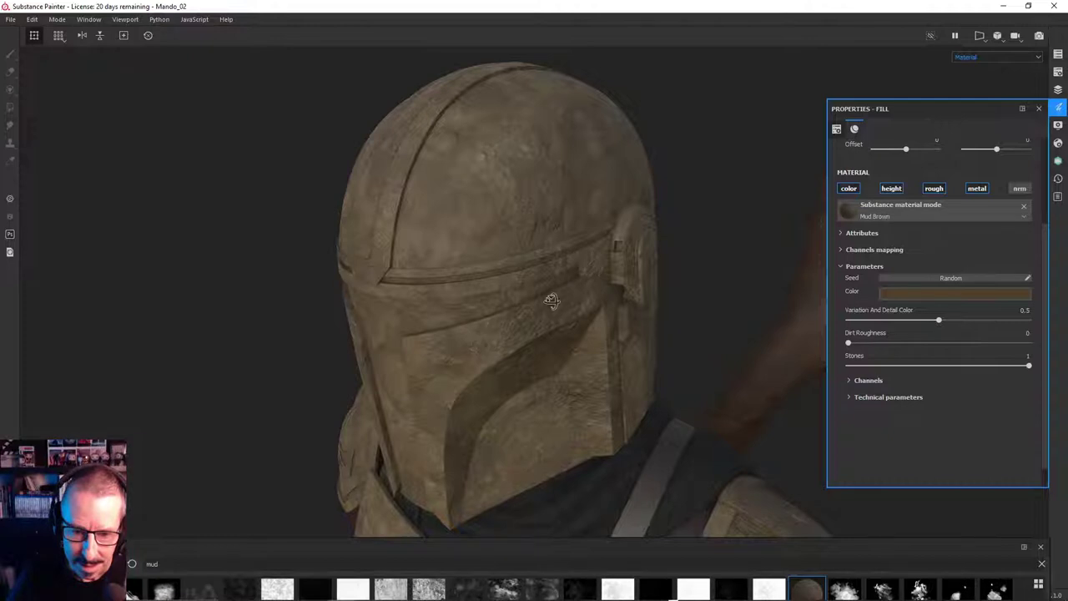
left_click_drag(486, 335, 566, 307, "alt")
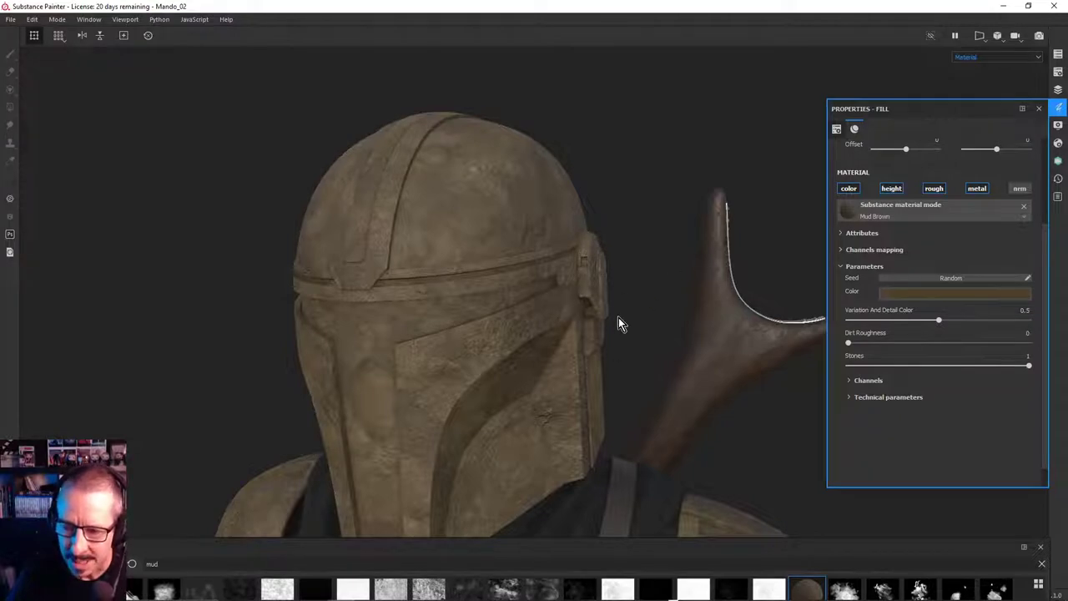
left_click_drag(534, 307, 625, 267, "alt")
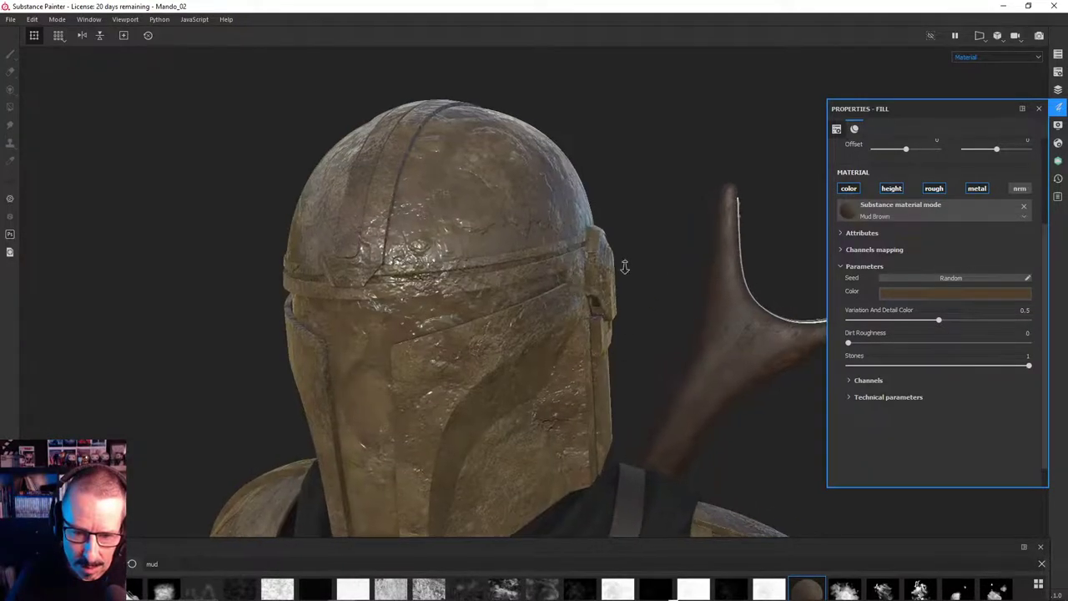
left_click_drag(523, 297, 428, 289, "alt")
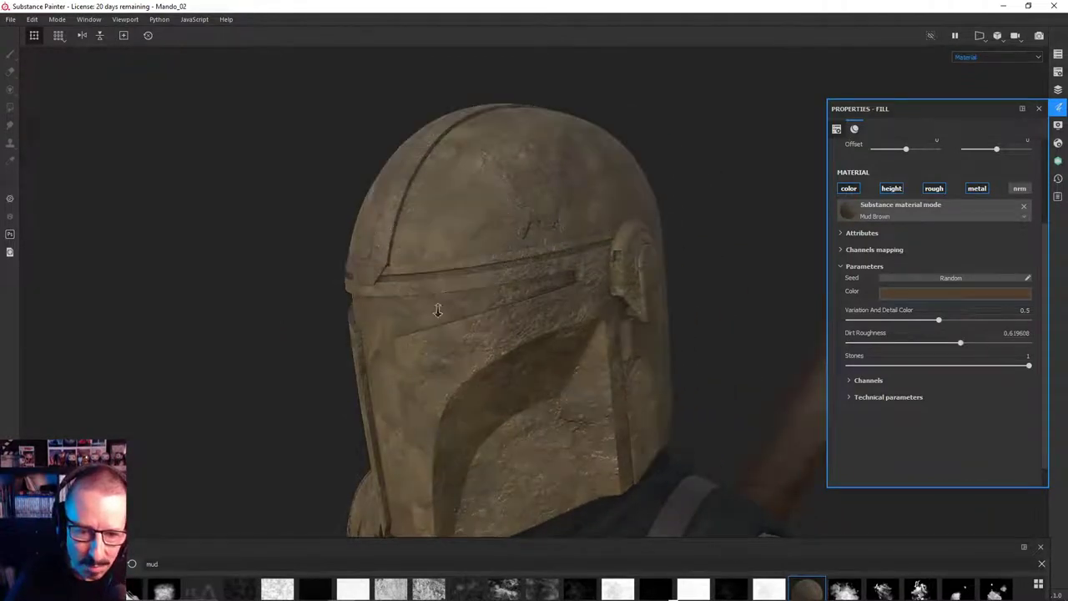
Inspect the mud surface up close, try the Mud Brown layer's Stones at 0.04, and undo that change
right_click_drag(436, 309, 897, 294, "alt")
left_click_drag(625, 340, 669, 326, "alt")
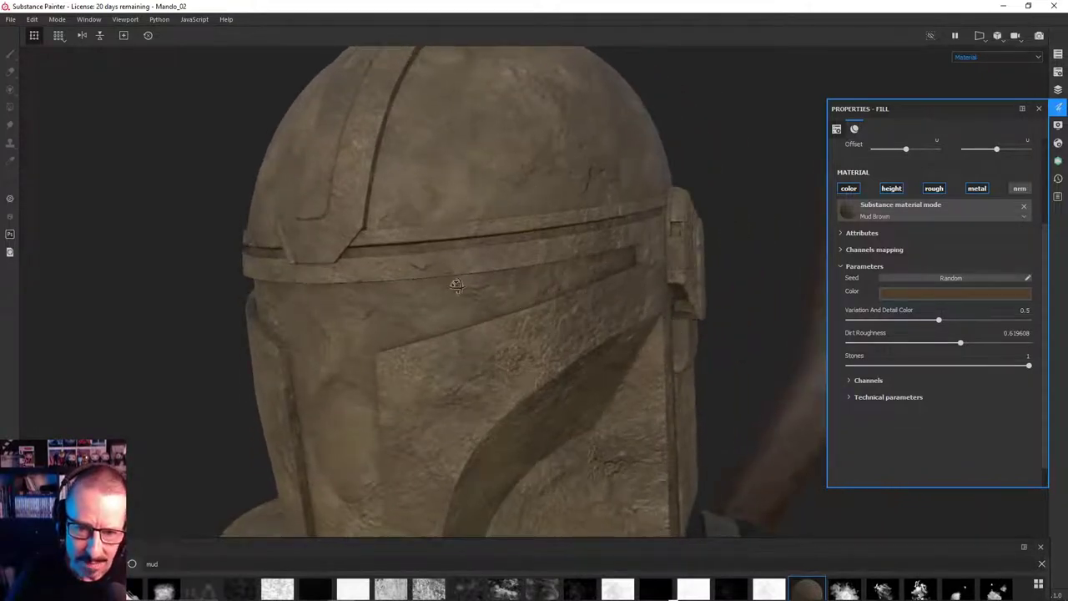
mouse_move(459, 286)
left_mouse_down("alt")
mouse_move(155, 300)
mouse_move(446, 310)
mouse_move(308, 291)
mouse_move(470, 303)
mouse_move(462, 297)
left_mouse_up("alt")
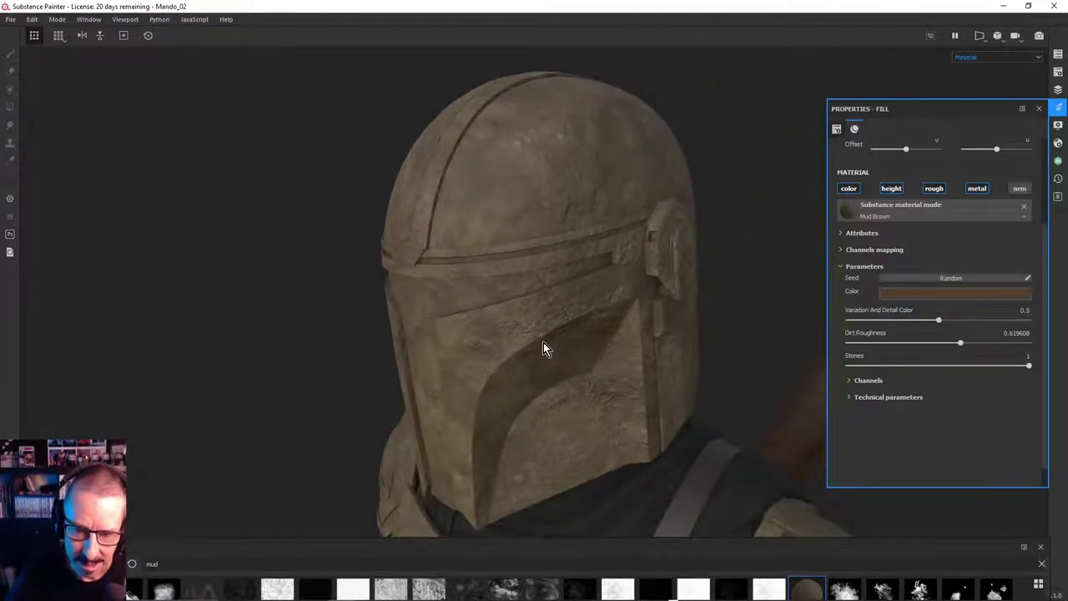
left_click_drag(543, 343, 566, 311, "alt")
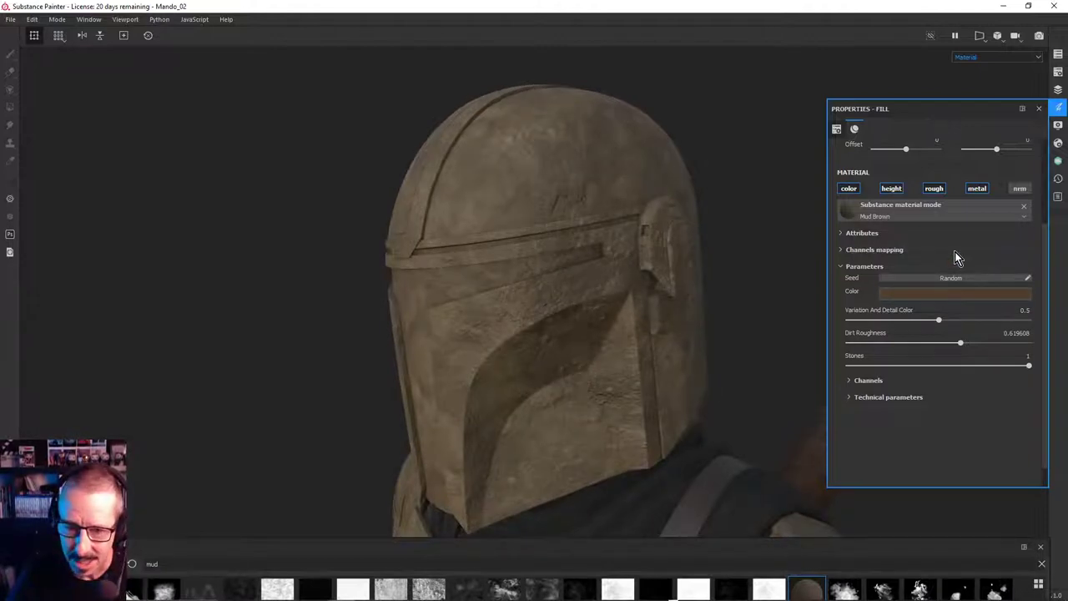
left_click(857, 367)
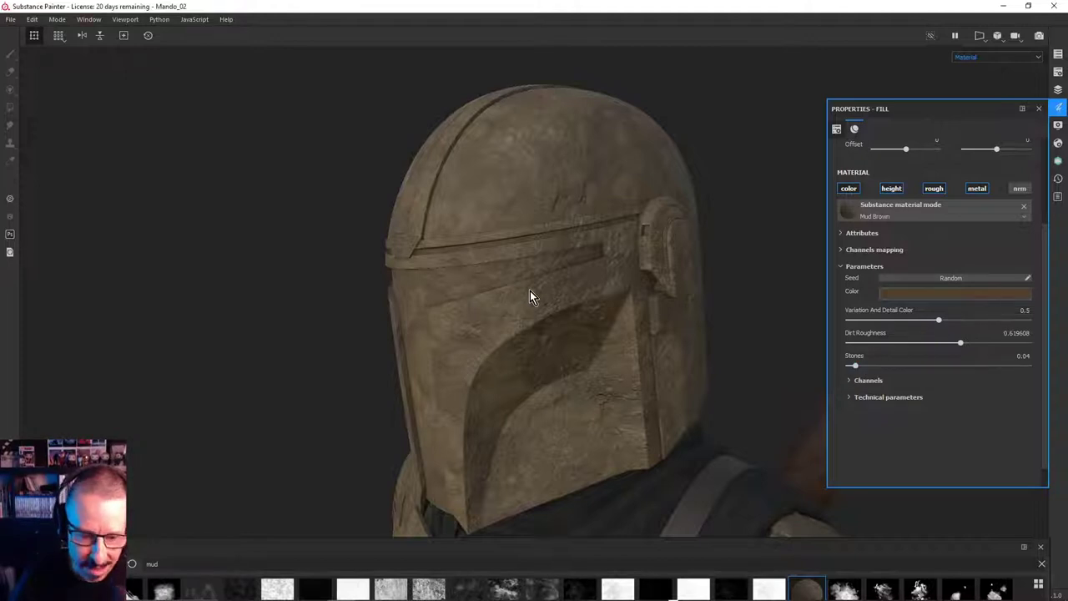
left_click_drag(593, 302, 520, 354, "alt")
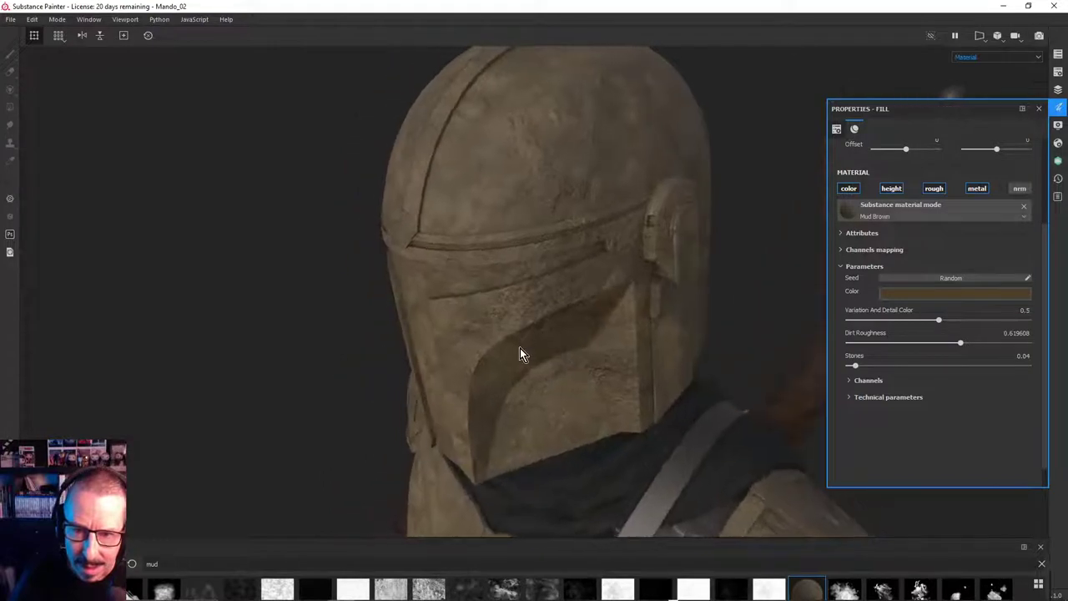
key("ctrl+z")
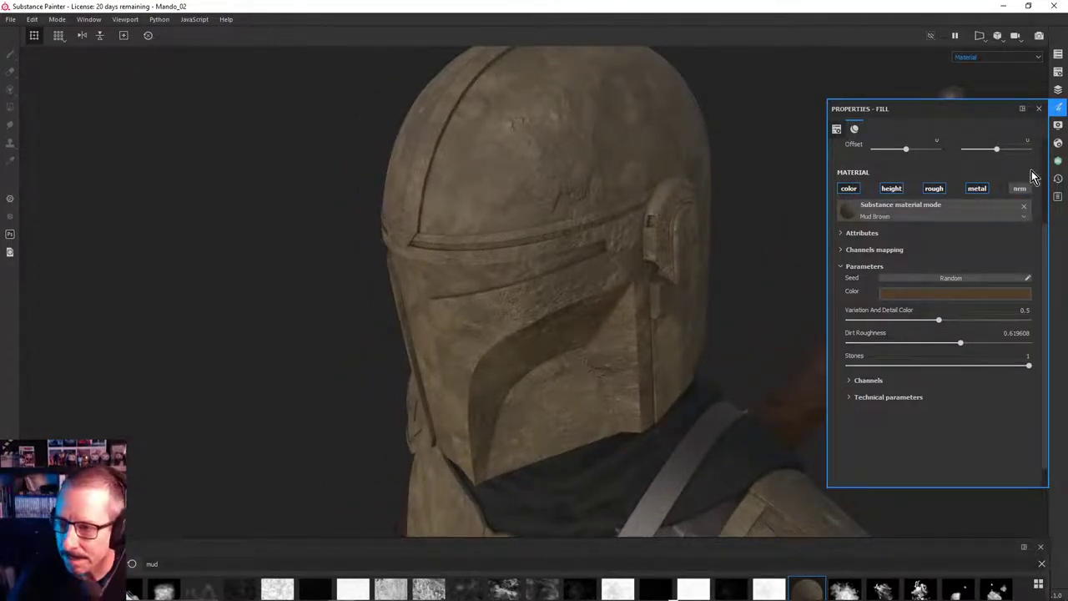
Close the fill properties, reopen the layer stack and check the Mud Brown layer on the chest armour and shoulder pauldron
left_click(1039, 109)
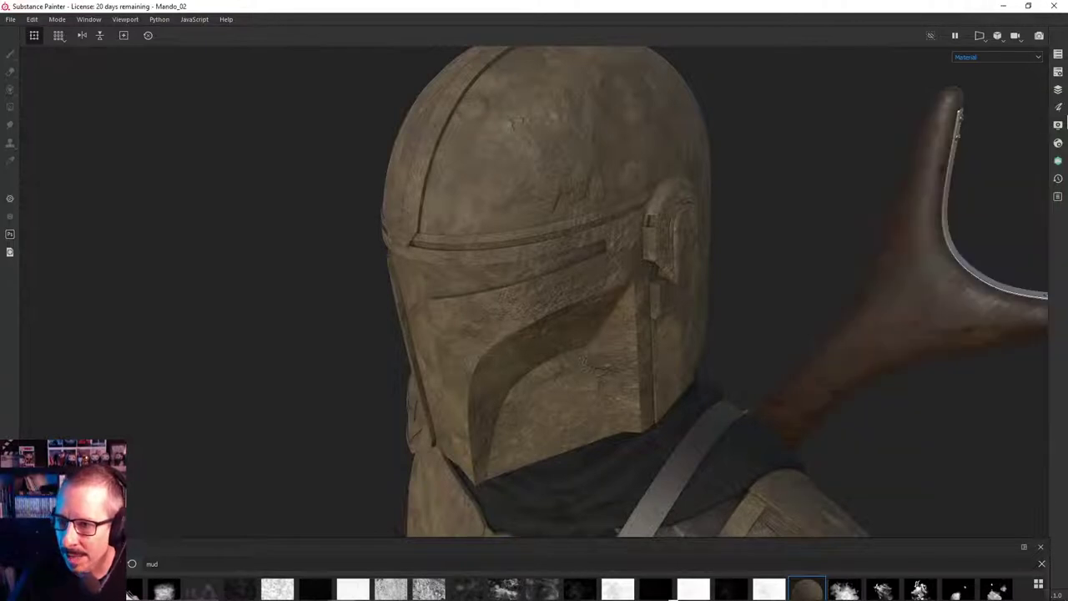
left_click(1058, 89)
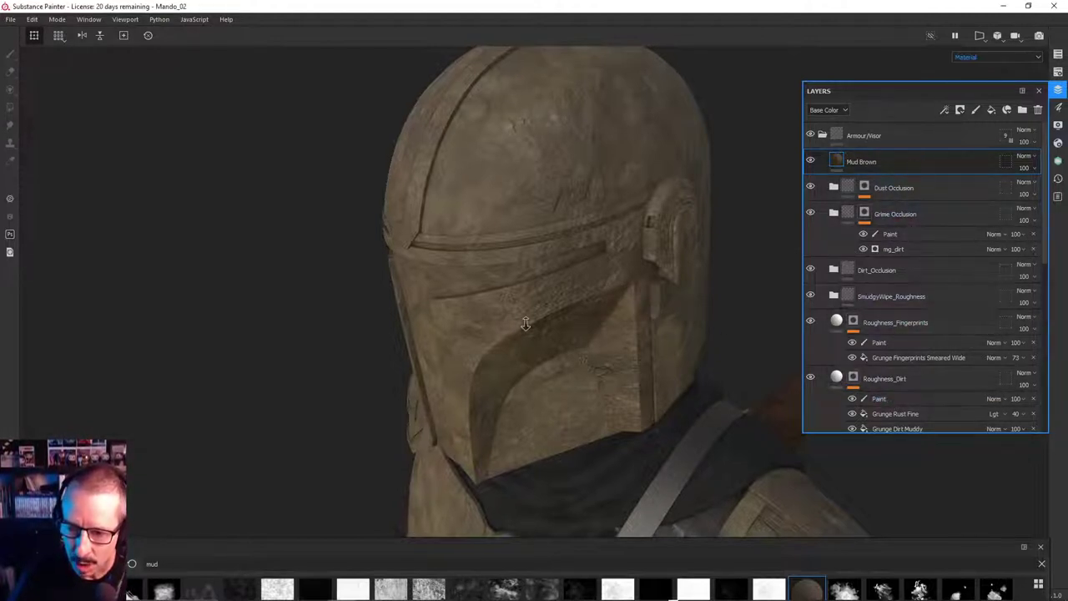
left_click_drag(634, 380, 615, 288, "alt")
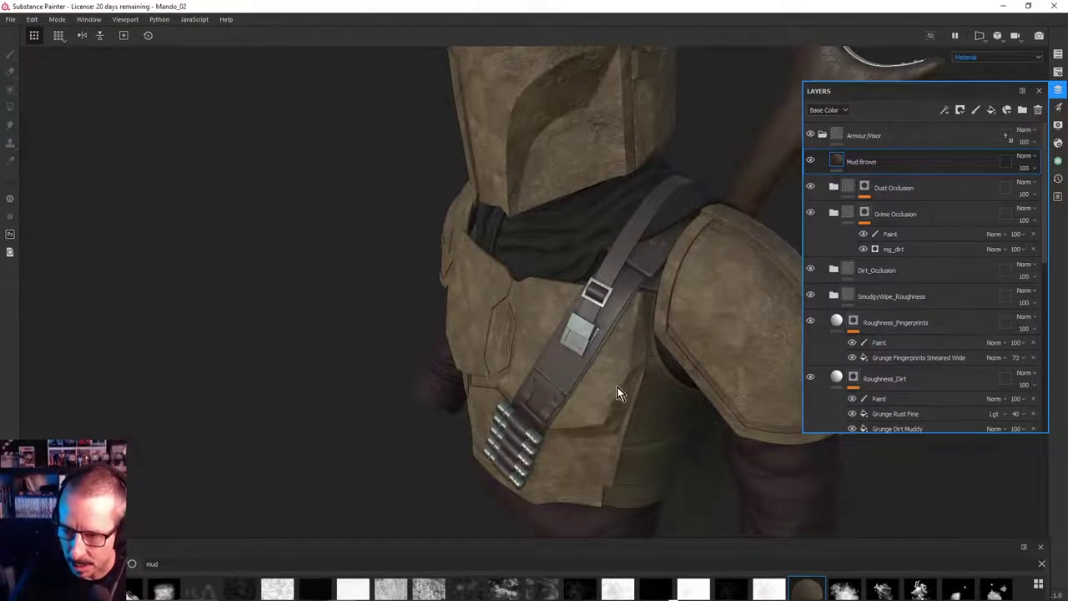
Add a black mask to the Mud Brown layer in the Armour/Visor group
mouse_move(872, 294)
left_mouse_down()
mouse_move(929, 193)
mouse_move(570, 300)
left_mouse_up()
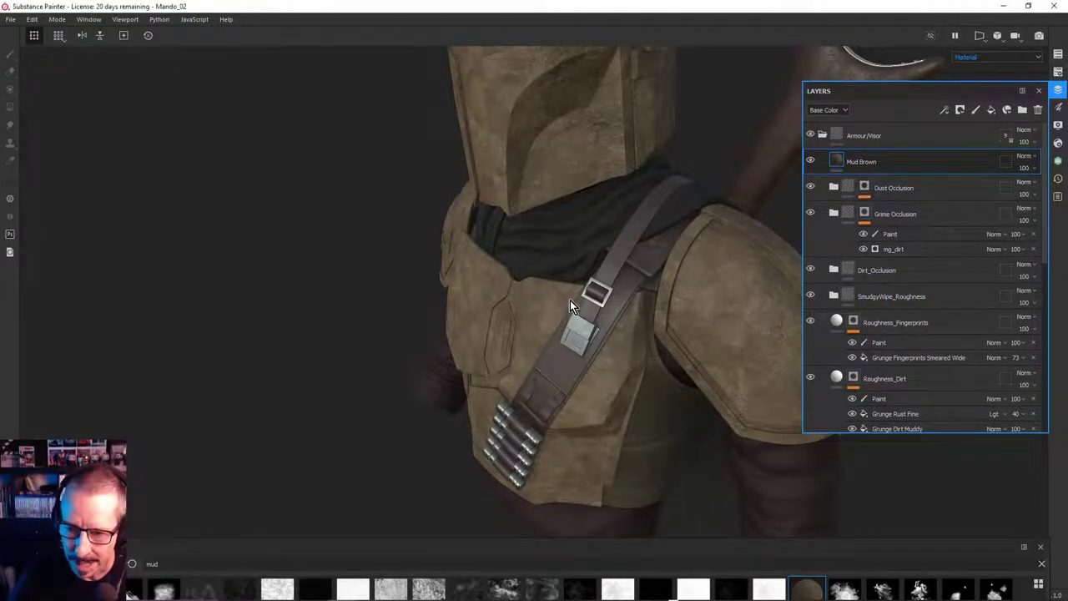
middle_click_drag(592, 304, 568, 387, "alt")
left_click_drag(519, 266, 542, 261, "alt")
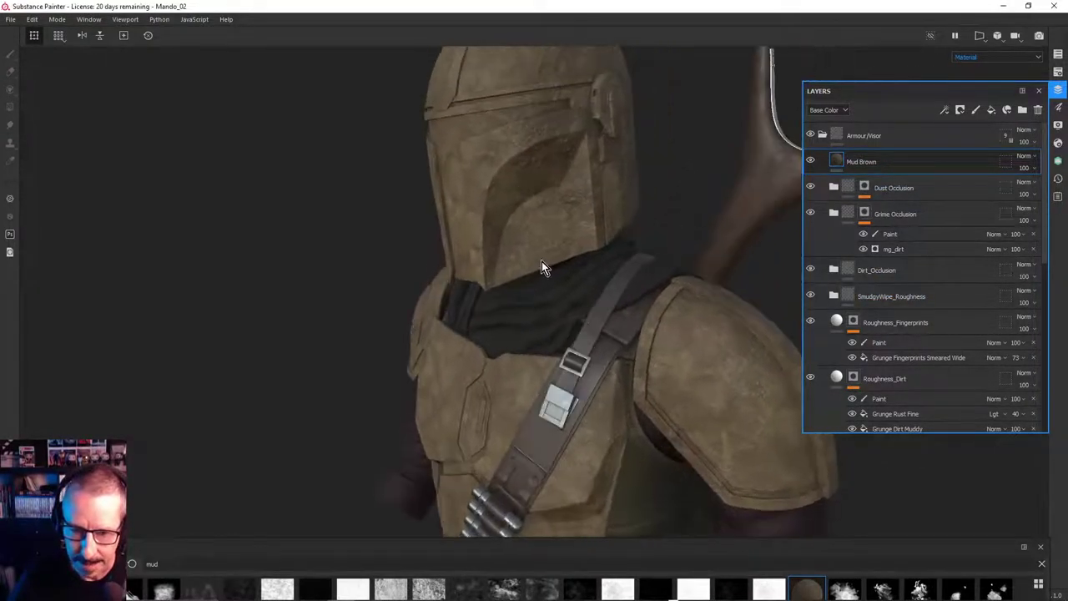
right_click_drag(542, 261, 814, 297, "alt")
left_click_drag(584, 326, 568, 367, "alt")
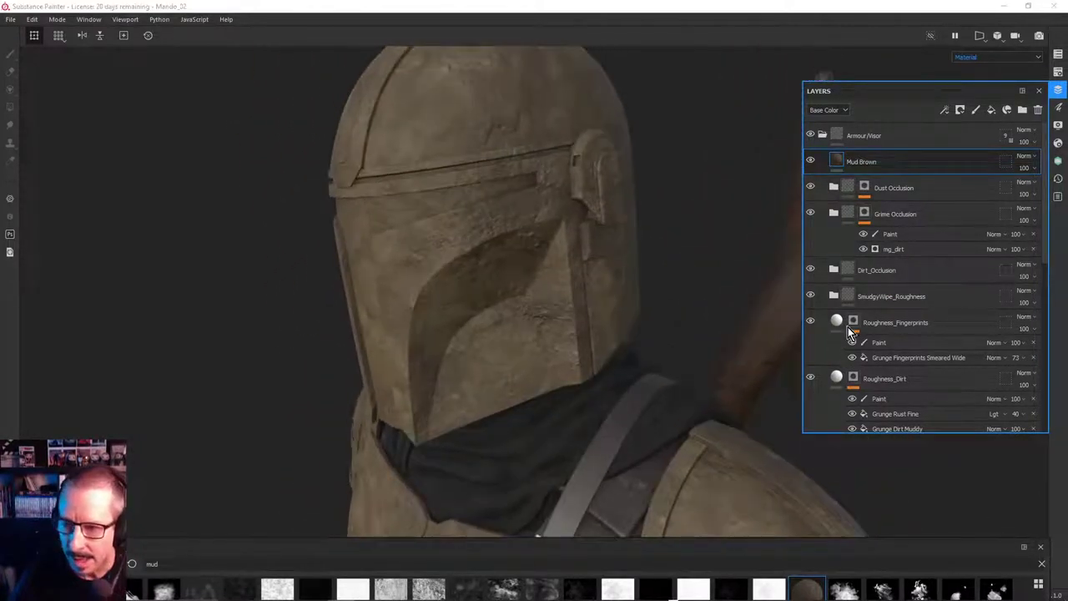
right_click(861, 162)
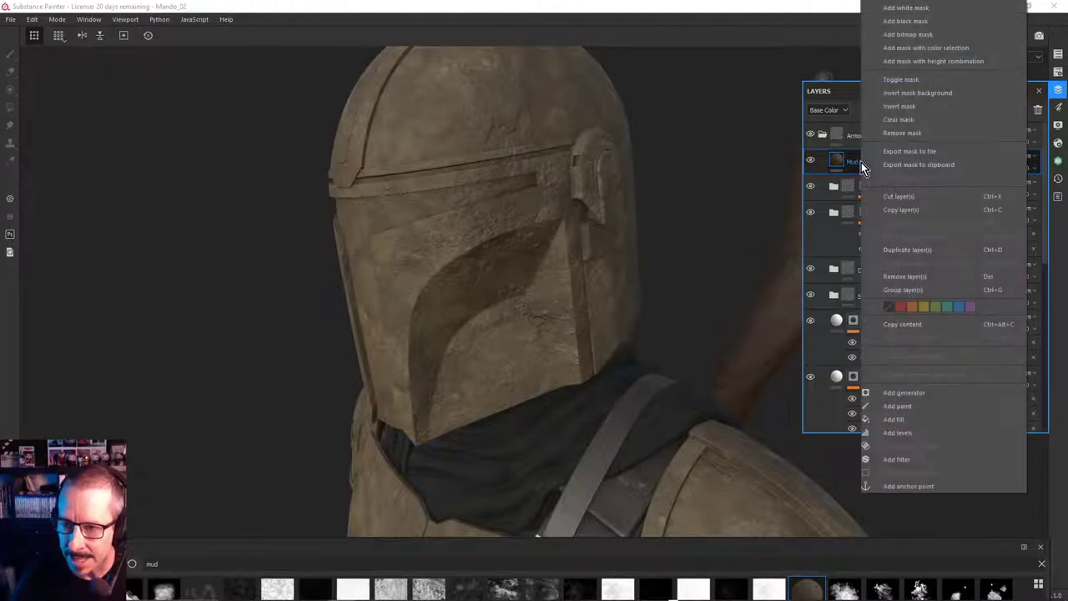
left_click(908, 34)
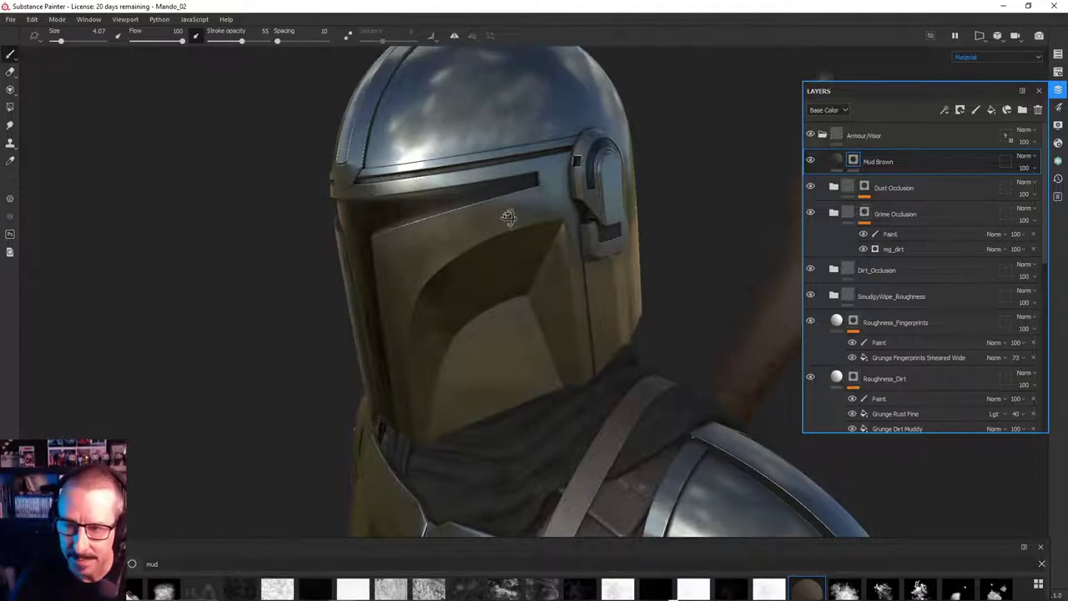
left_click_drag(508, 217, 502, 201, "alt")
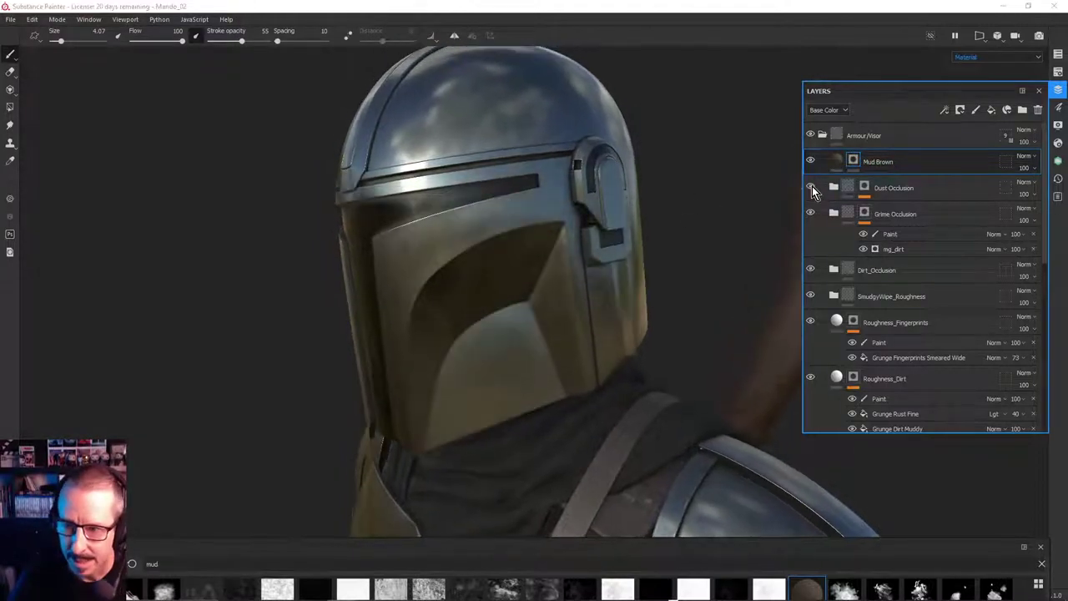
Add a generator to the Mud Brown layer's mask and load the Dirt generator into it
right_click(855, 162)
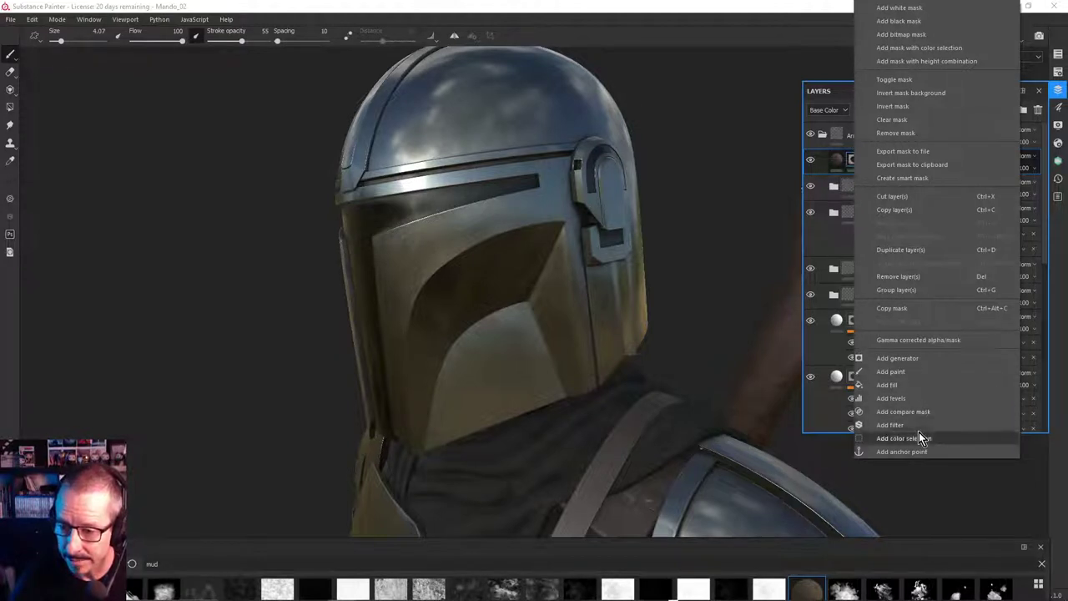
left_click(920, 363)
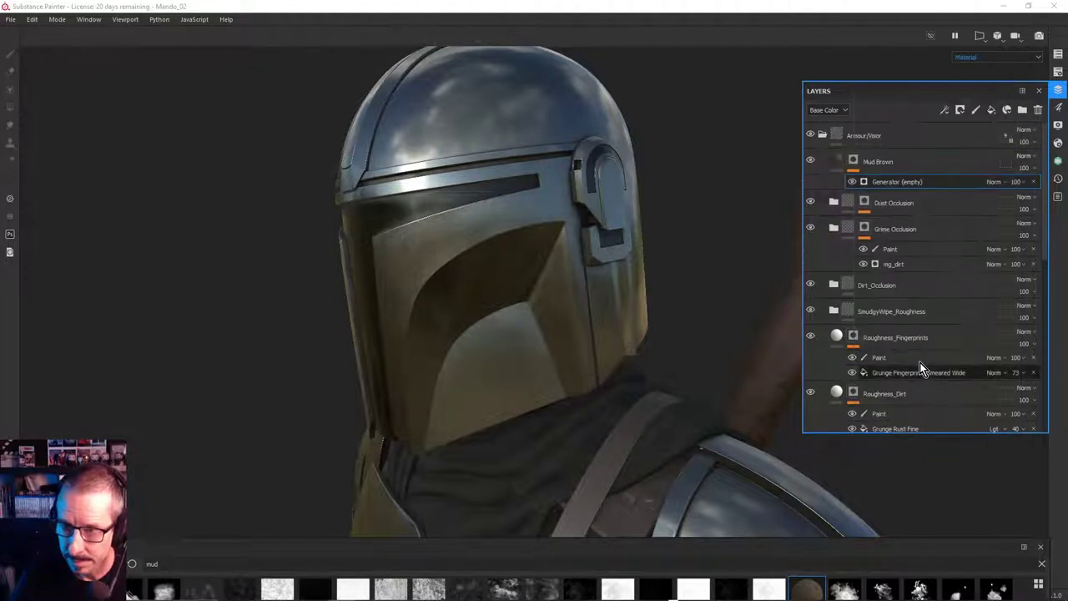
left_click(905, 181)
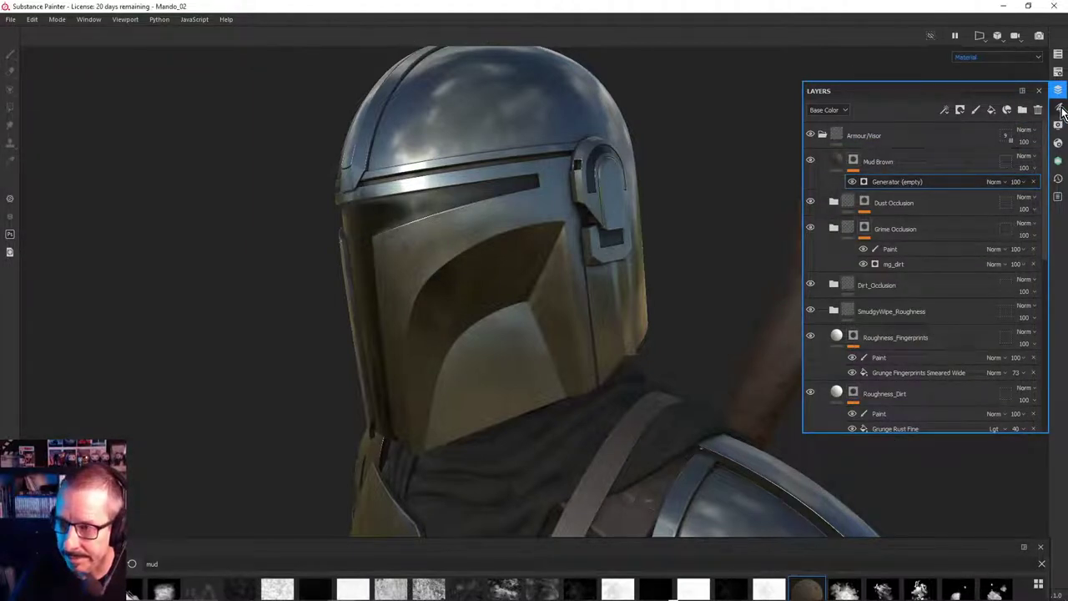
left_click(1058, 107)
left_click(958, 147)
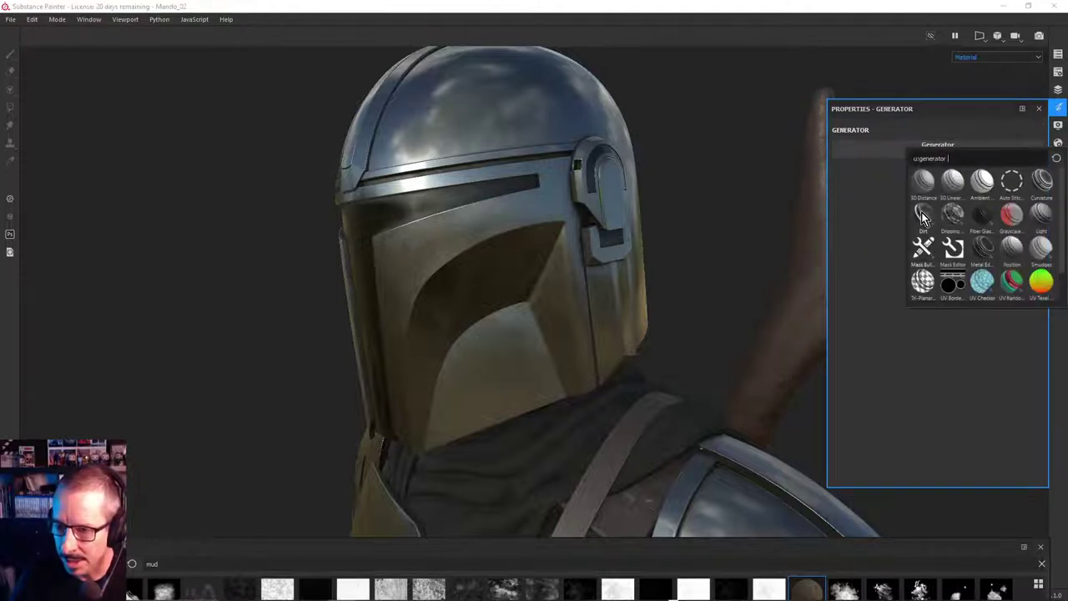
mouse_move(922, 213)
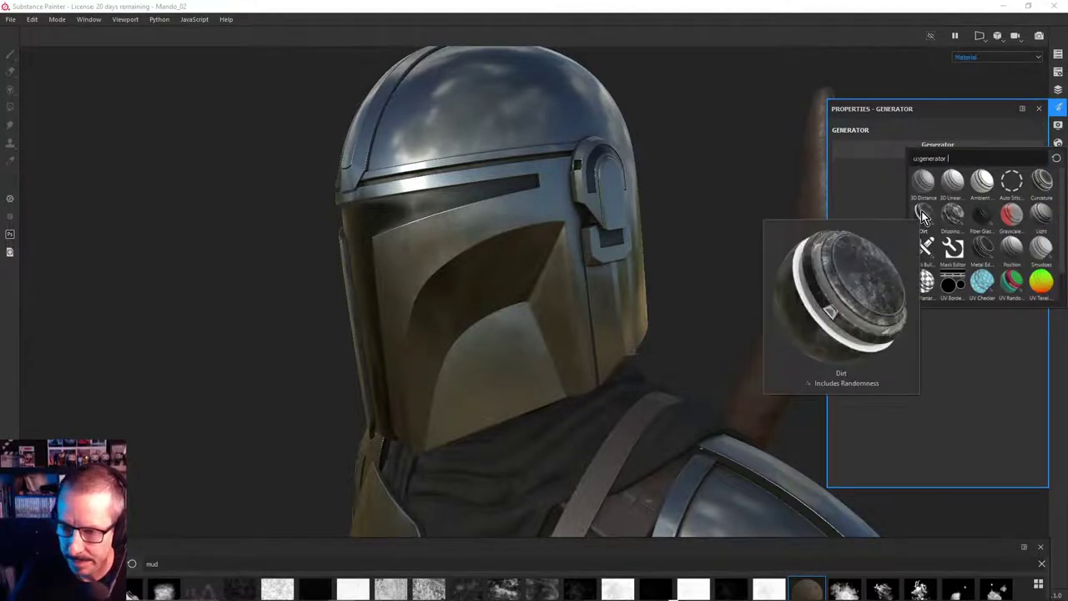
left_click(922, 216)
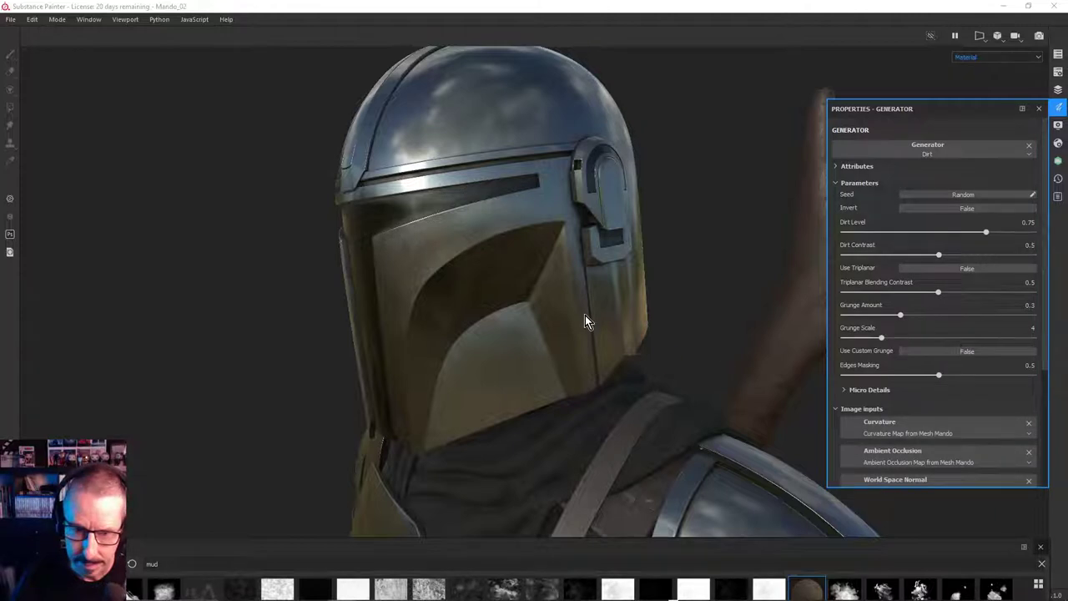
Close the asset shelf and check the generated mud on the helmet from several angles
left_click(1041, 548)
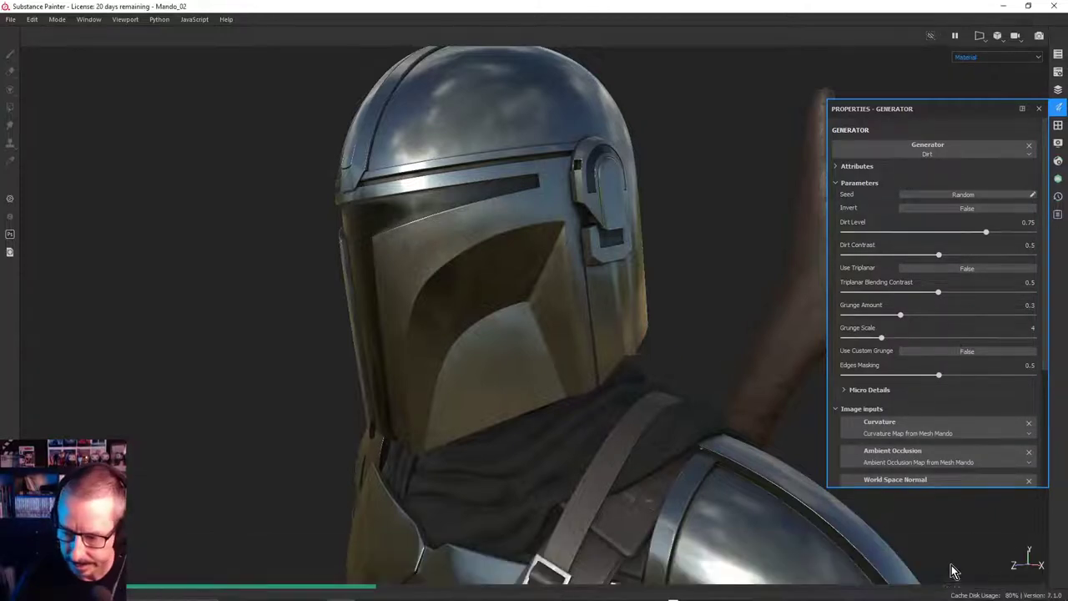
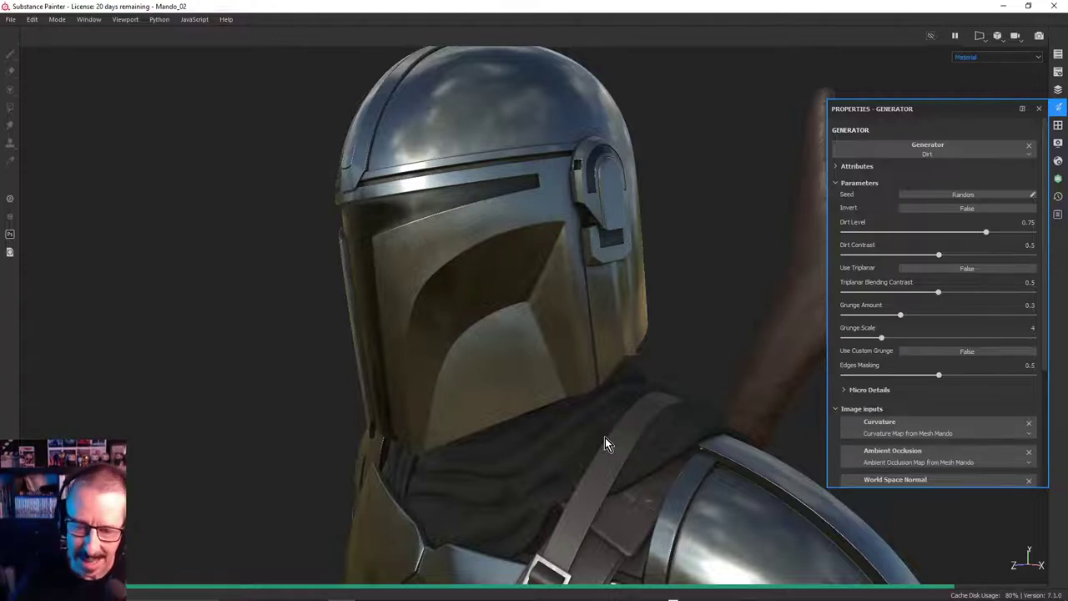
left_click_drag(482, 309, 598, 350, "alt")
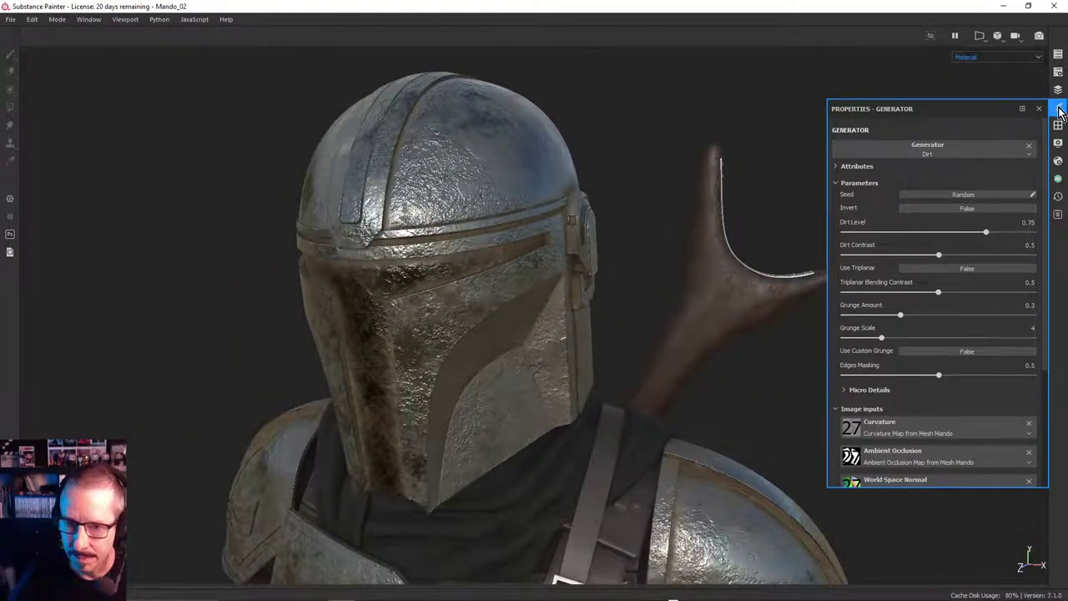
right_click_drag(495, 185, 537, 231, "alt")
left_click_drag(537, 231, 409, 261, "alt")
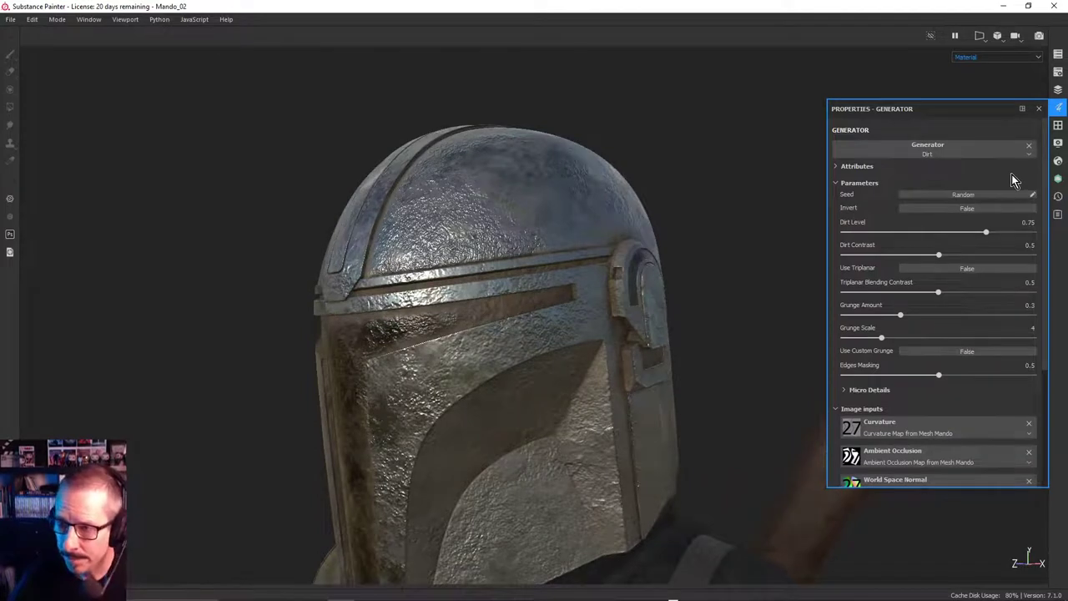
Turn off the height channel of the Mud Brown fill material
left_click(1058, 90)
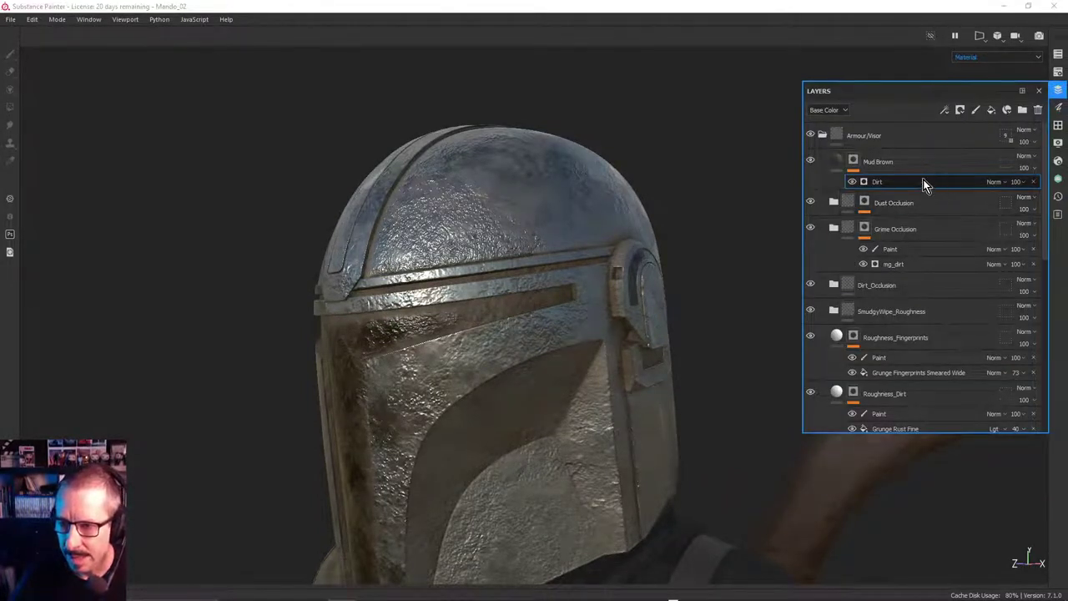
left_click(838, 161)
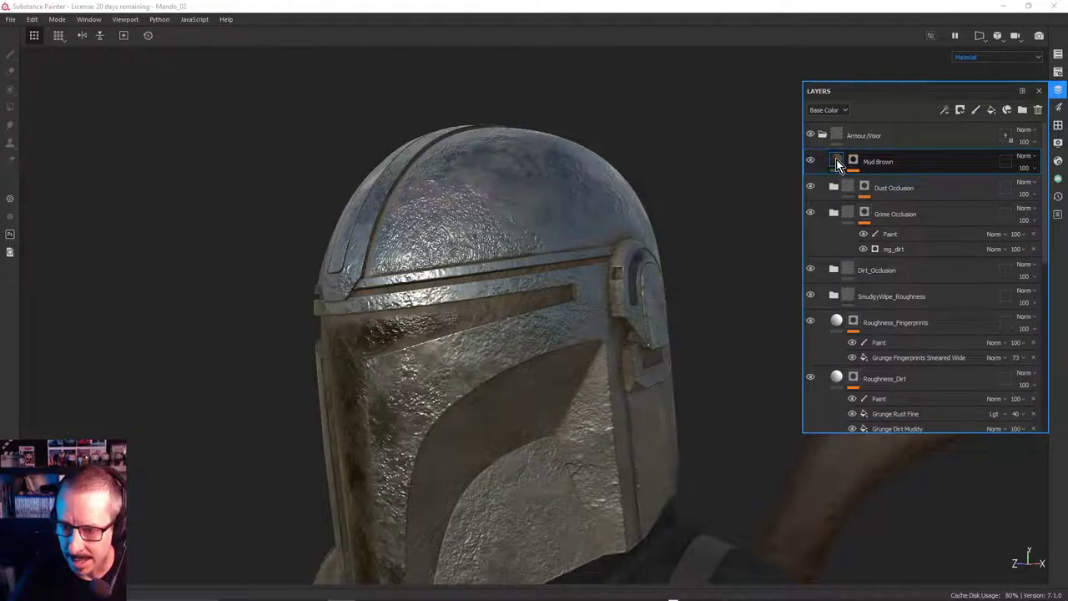
left_click(1058, 108)
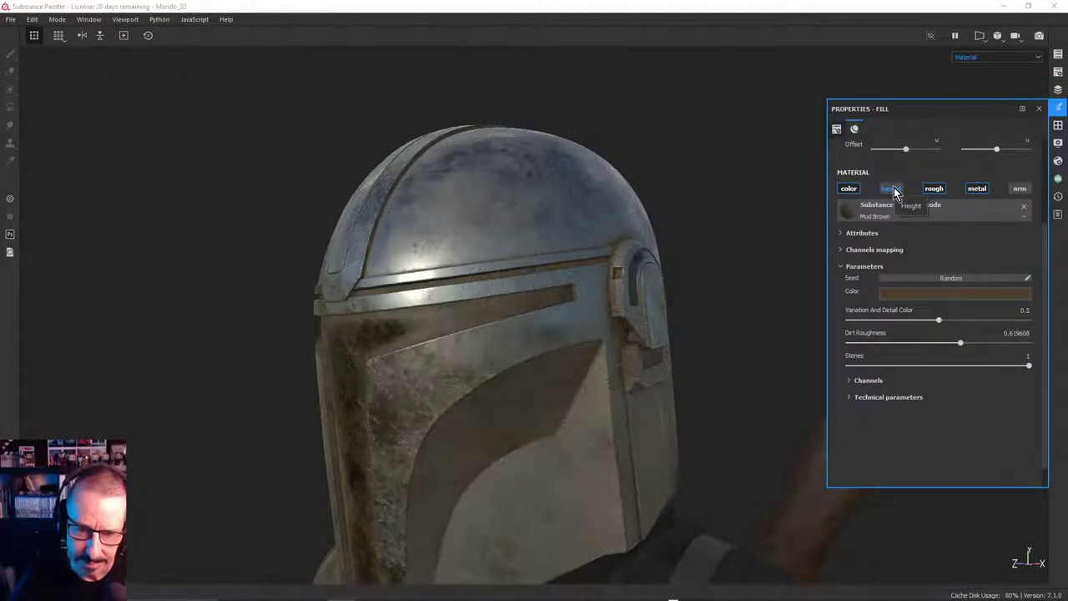
Examine how the flattened mud sits on the helmet's dome, brow and visor edges
left_click_drag(487, 281, 458, 284, "alt")
right_click_drag(458, 284, 568, 340, "alt")
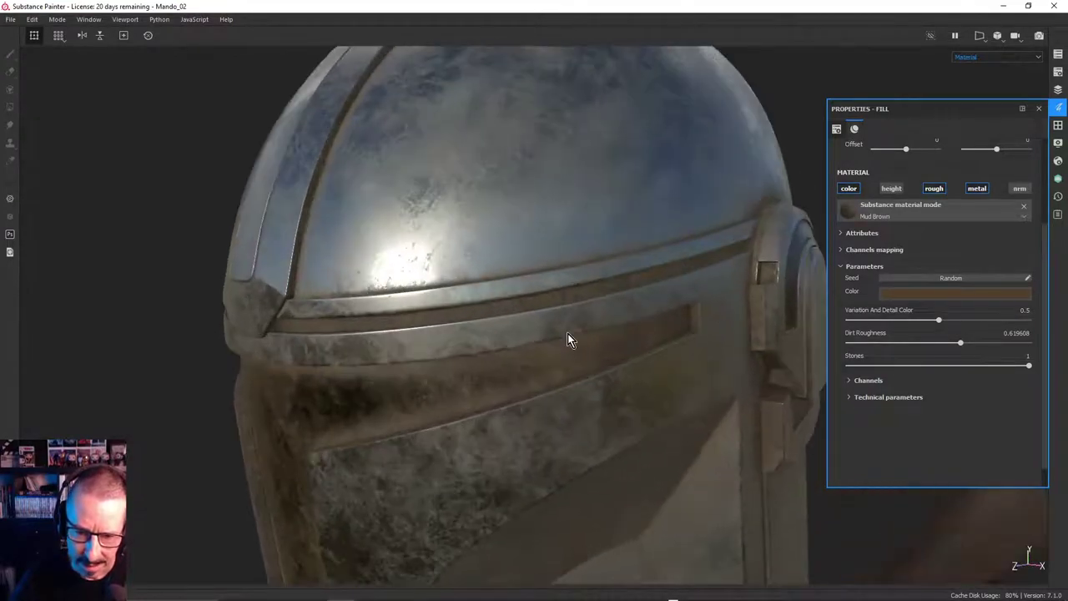
left_click_drag(567, 341, 577, 295, "alt")
right_click_drag(577, 296, 456, 305, "alt")
left_click_drag(454, 304, 488, 349, "alt")
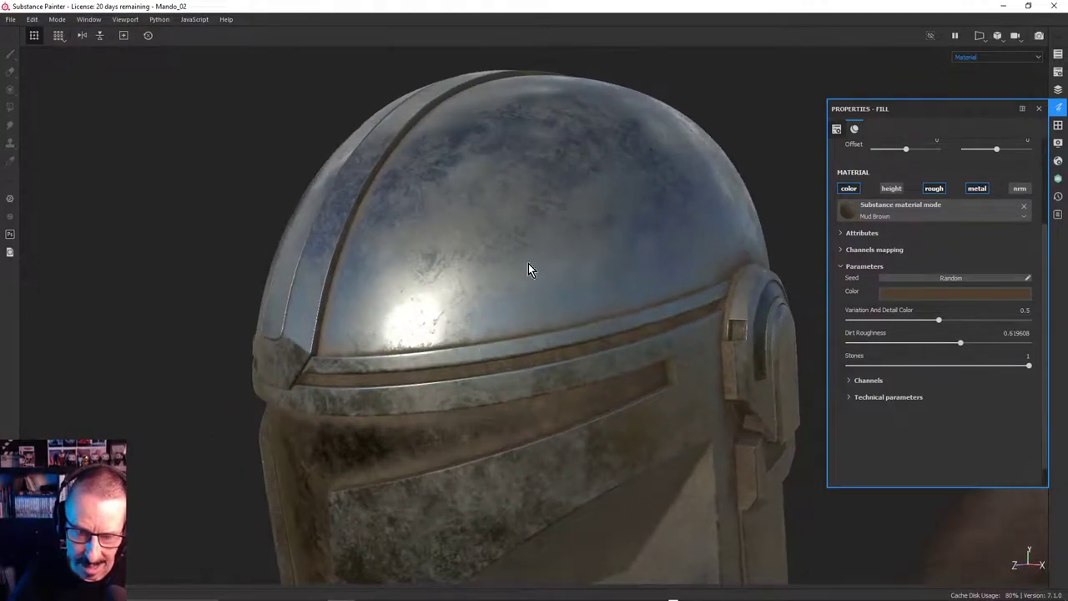
left_click_drag(529, 270, 580, 262, "alt")
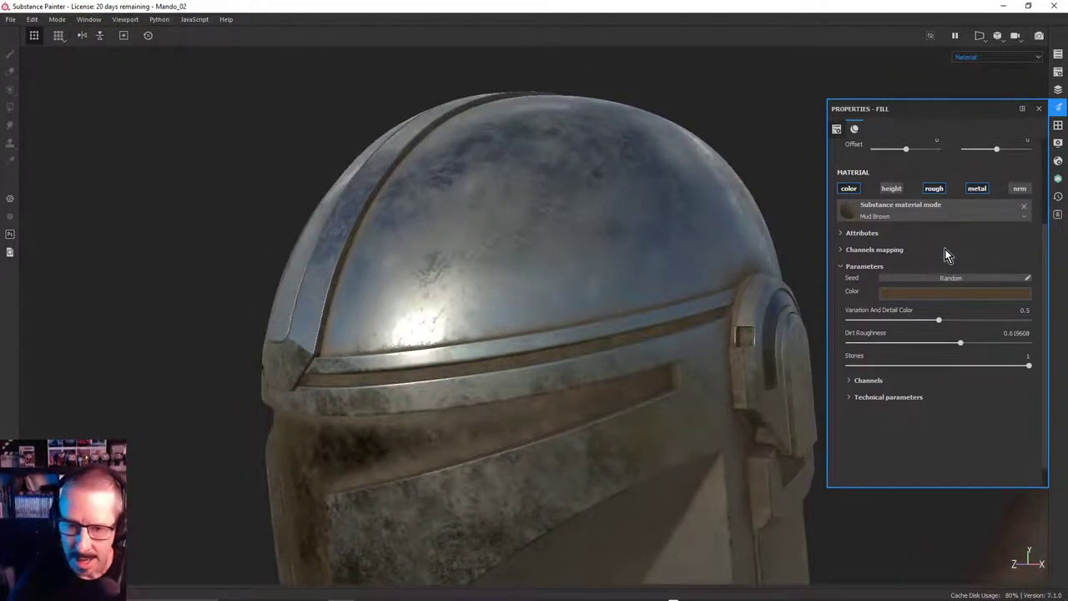
left_click_drag(658, 270, 746, 245, "alt")
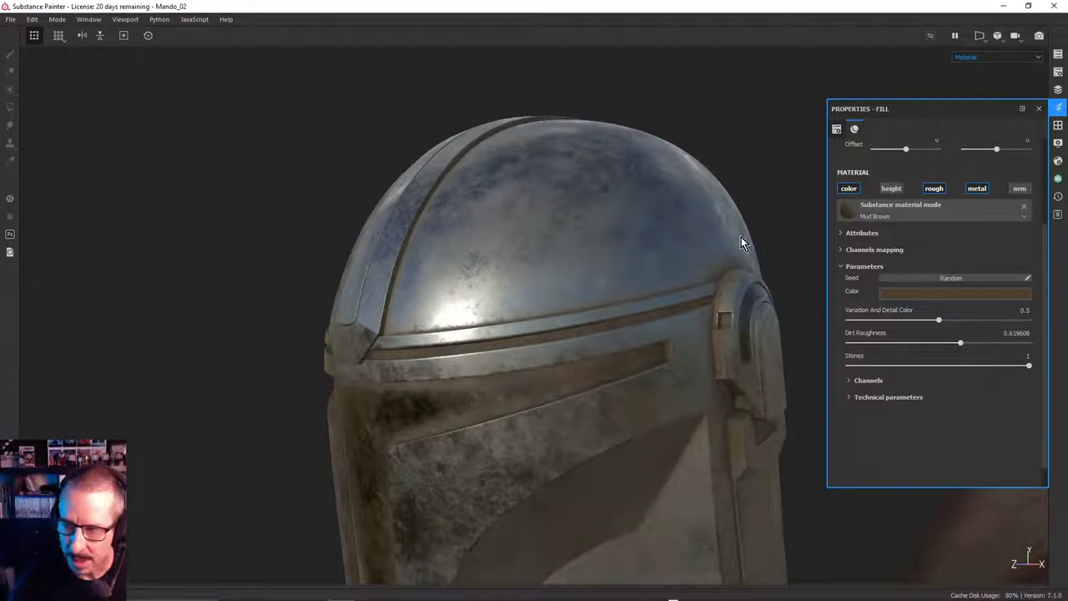
Select the Dirt generator on the Mud Brown mask and show its properties
left_click(1058, 90)
left_click(853, 161)
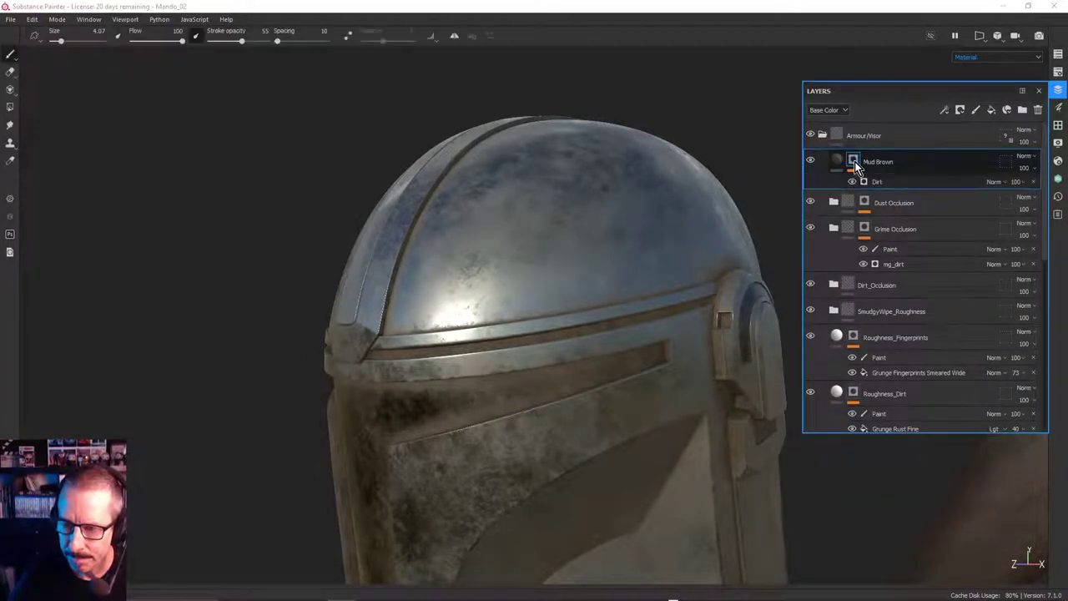
left_click(875, 182)
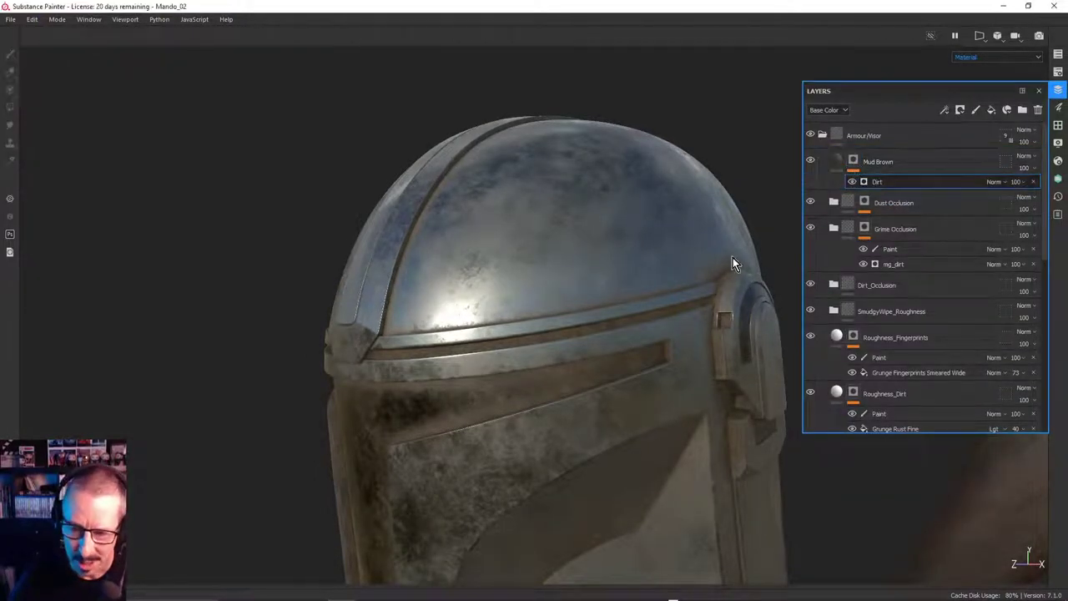
right_click_drag(648, 221, 543, 234, "alt")
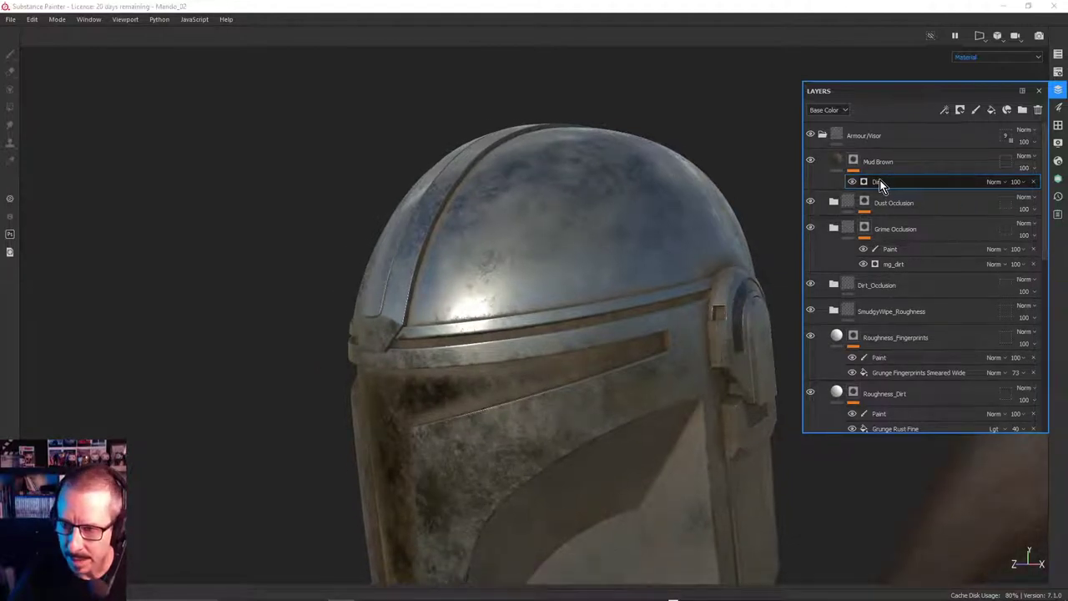
left_click(1058, 107)
Dock the layer stack above the generator properties beside the viewport and give the properties more height
left_click_drag(1009, 114, 1023, 244)
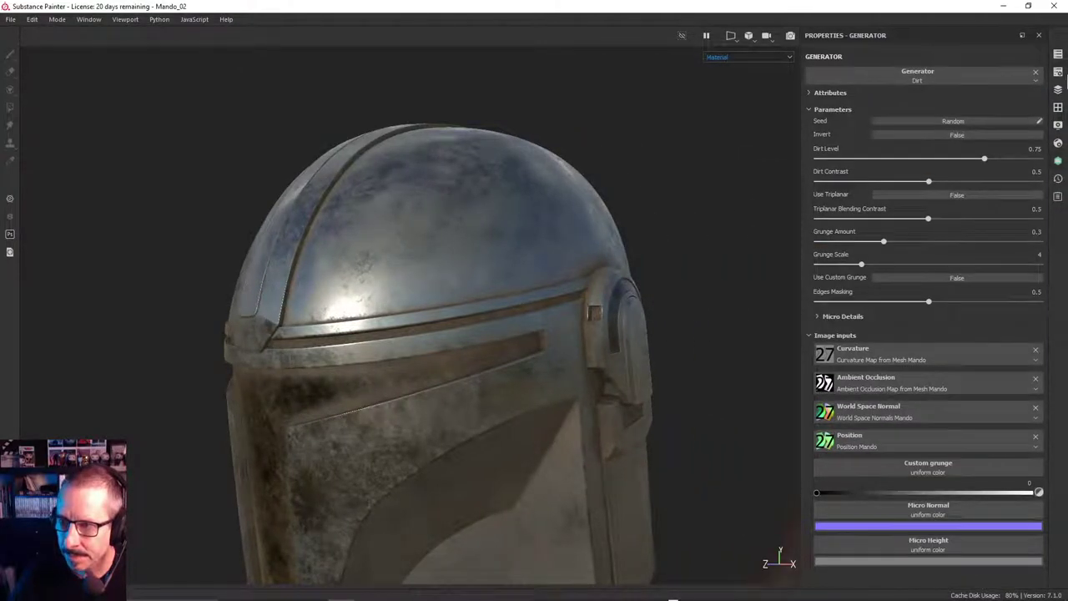
left_click(1059, 90)
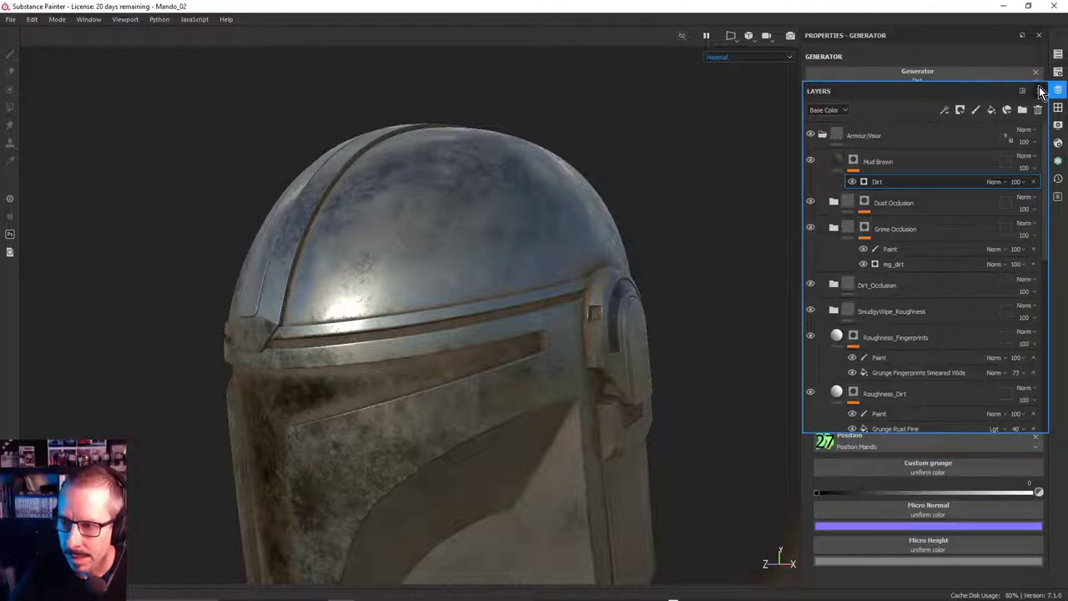
left_click_drag(939, 94, 918, 52)
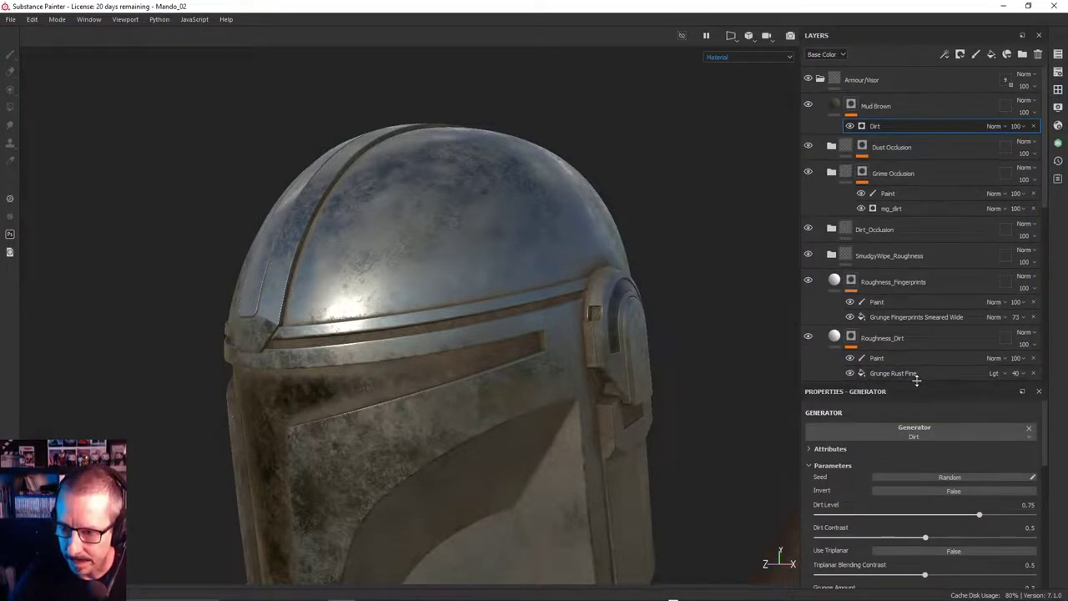
left_click_drag(918, 380, 926, 263)
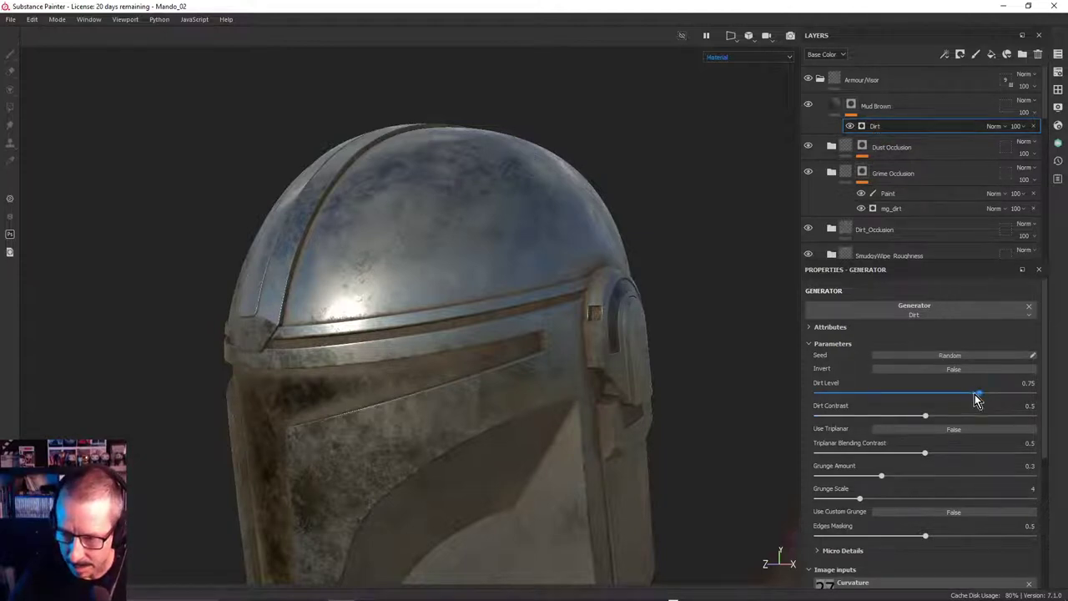
Lower the generator's Dirt Level, trying 0.08 and settling on 0.3, and inspect the helmet's recesses and ear piece up close
left_click_drag(876, 404, 841, 400)
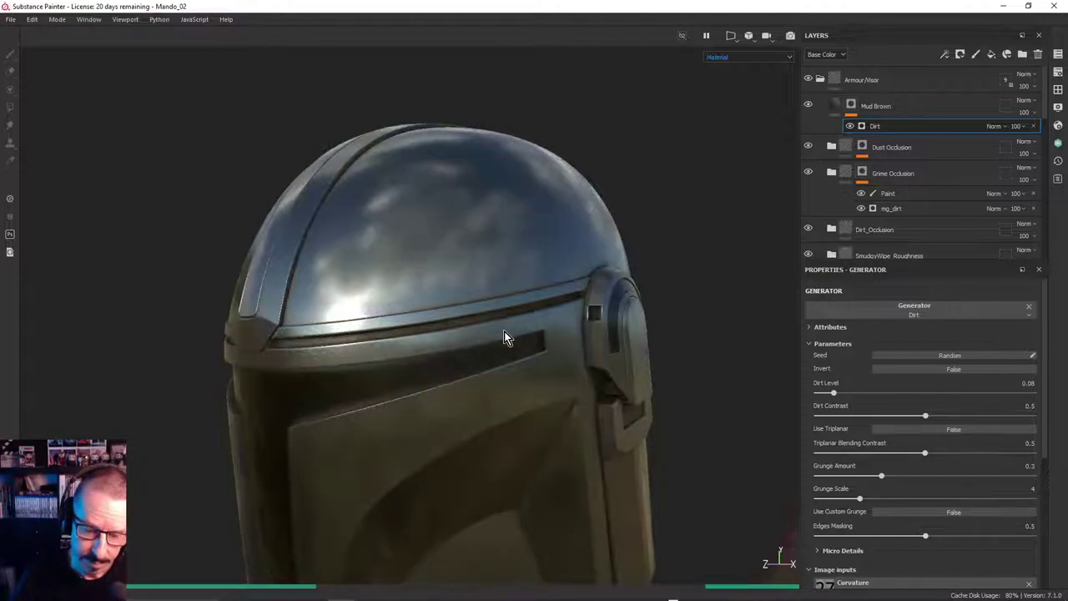
left_click_drag(504, 334, 474, 364, "alt")
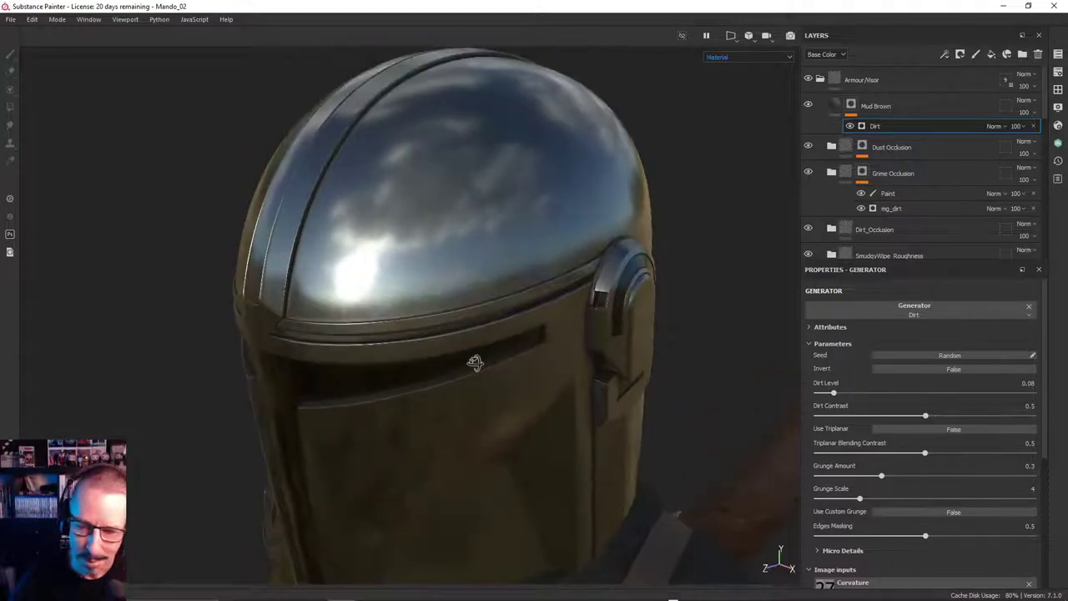
left_click(883, 394)
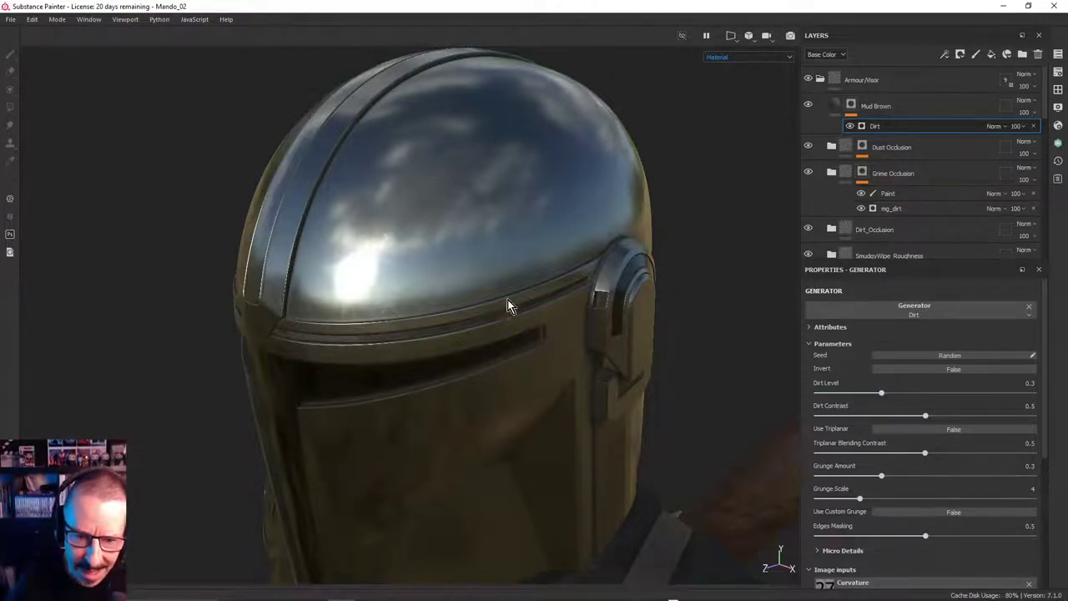
left_click_drag(410, 248, 470, 313, "alt")
right_click_drag(469, 313, 894, 434, "alt")
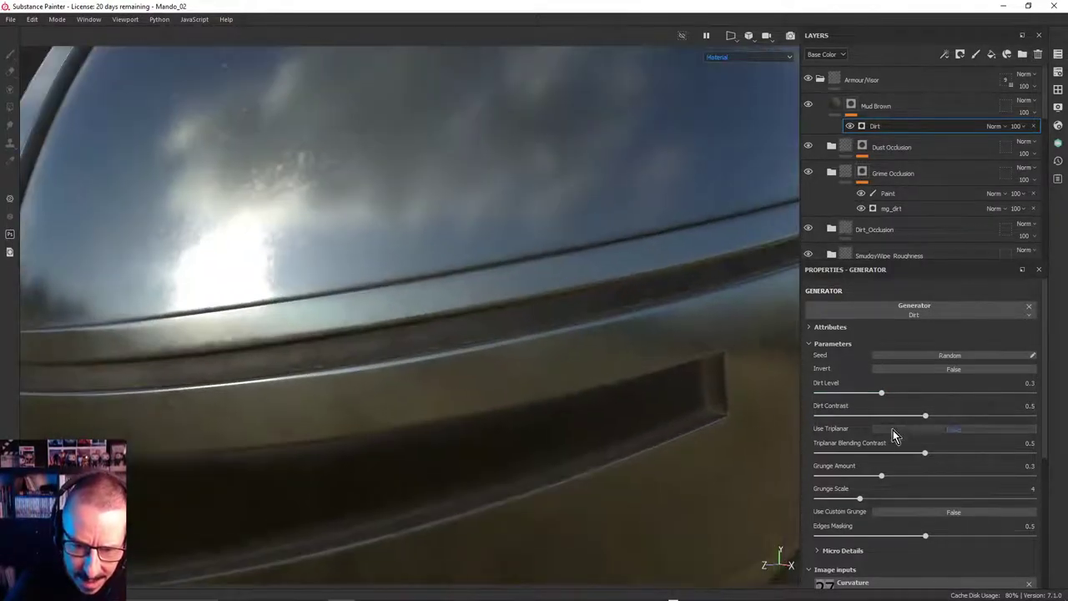
left_click_drag(615, 383, 556, 408, "alt")
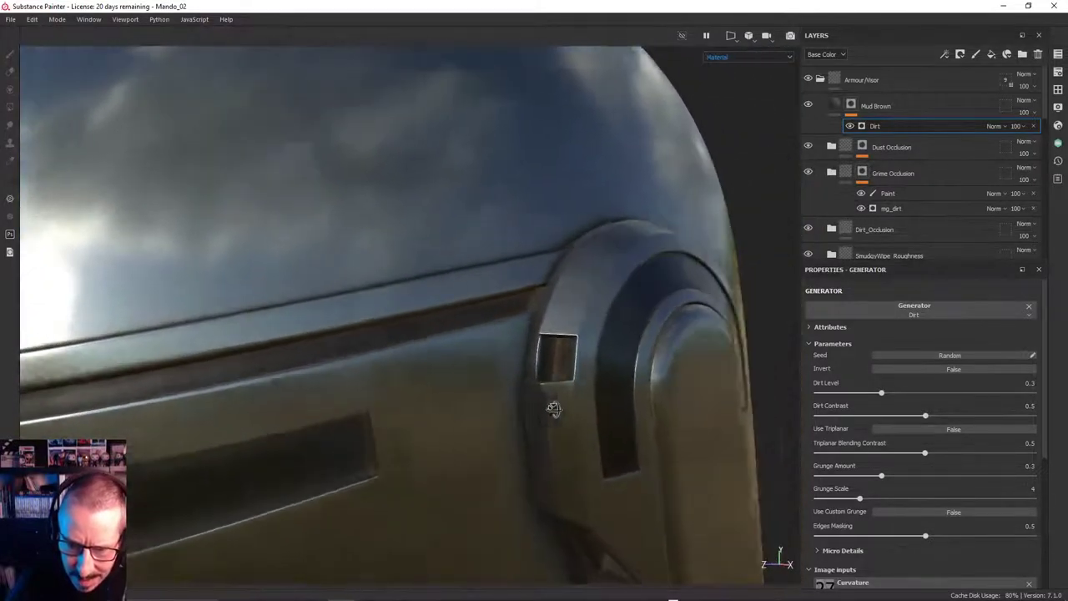
Examine the thinned mud on the helmet's side, ear piece, brow, visor and dome from several angles
right_click_drag(555, 408, 242, 355, "alt")
middle_click_drag(385, 390, 492, 361, "alt")
left_click_drag(493, 361, 444, 370, "alt")
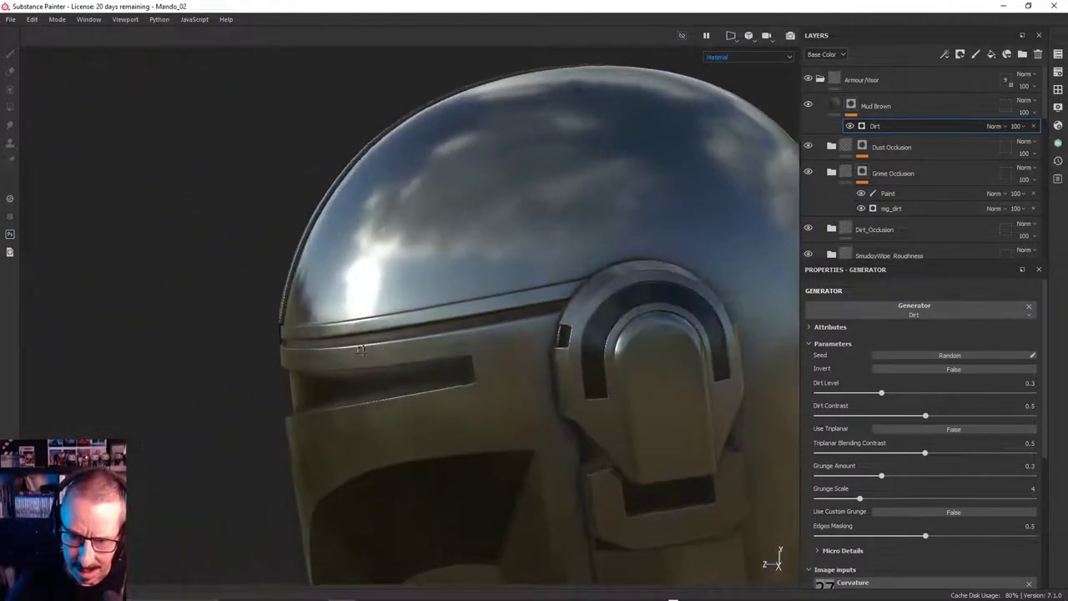
left_click_drag(627, 321, 668, 327, "alt")
mouse_move(590, 258)
right_mouse_down("shift")
mouse_move(626, 255)
mouse_move(610, 252)
right_mouse_up("shift")
right_click_drag(639, 298, 521, 327, "alt")
left_click_drag(520, 332, 586, 265, "alt")
right_click_drag(586, 264, 508, 260, "shift")
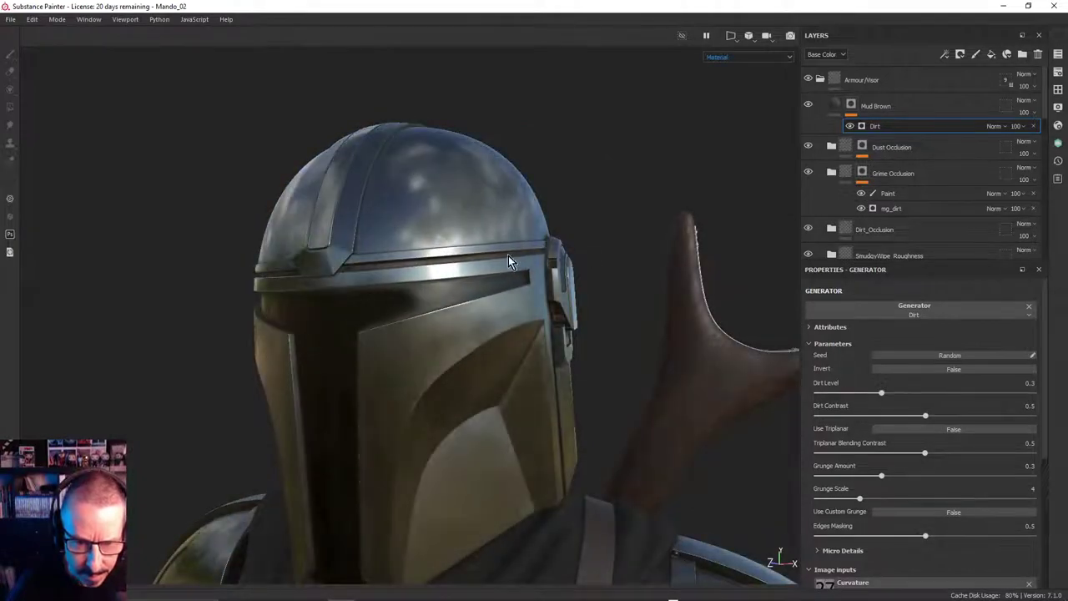
left_click_drag(508, 259, 327, 380, "alt")
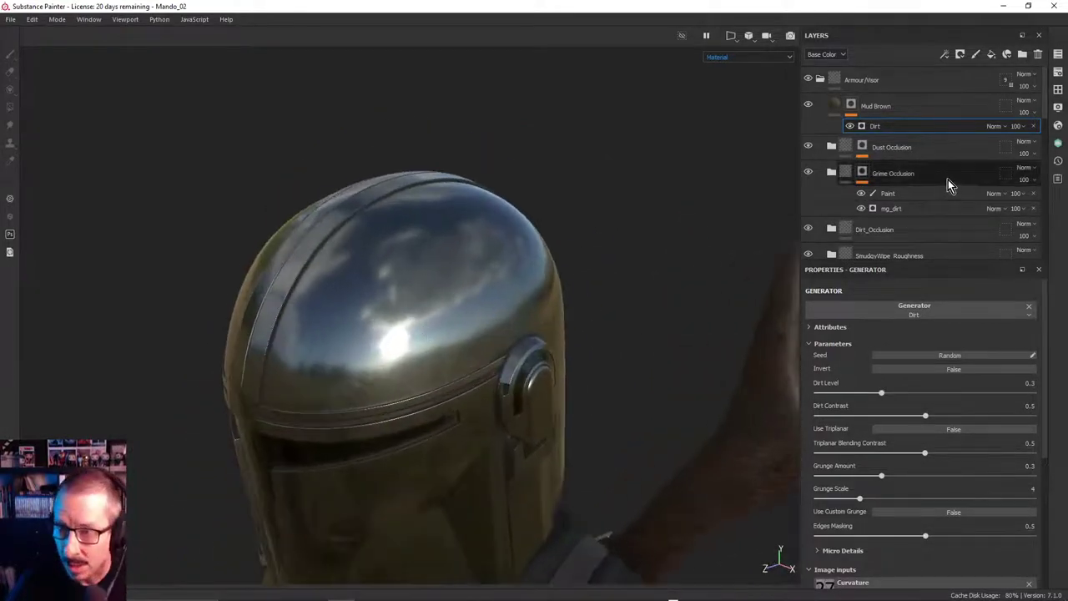
Isolate the Mud Brown mask in the viewport and raise its Dirt generator's Dirt Level, trying 0.44 and 0.56
left_click(872, 106)
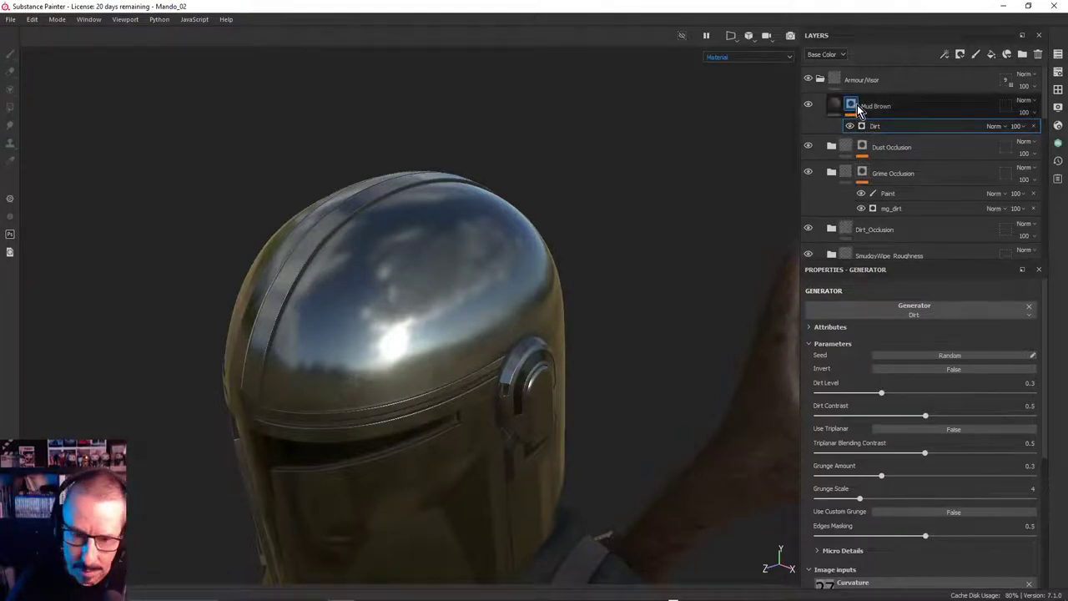
left_click(853, 107, "alt")
left_click_drag(333, 350, 534, 250, "alt")
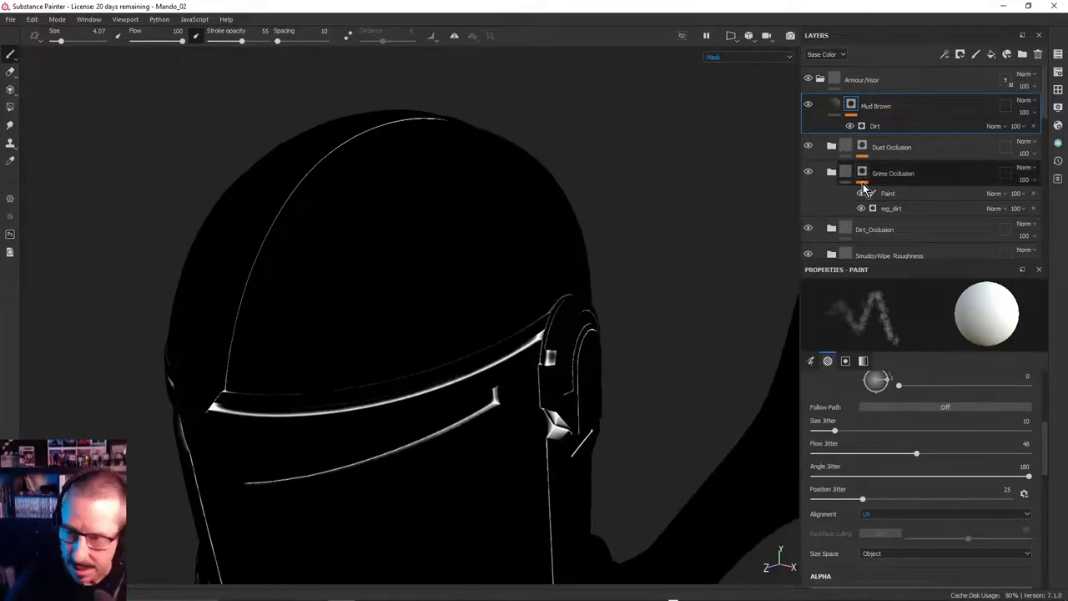
left_click(877, 126)
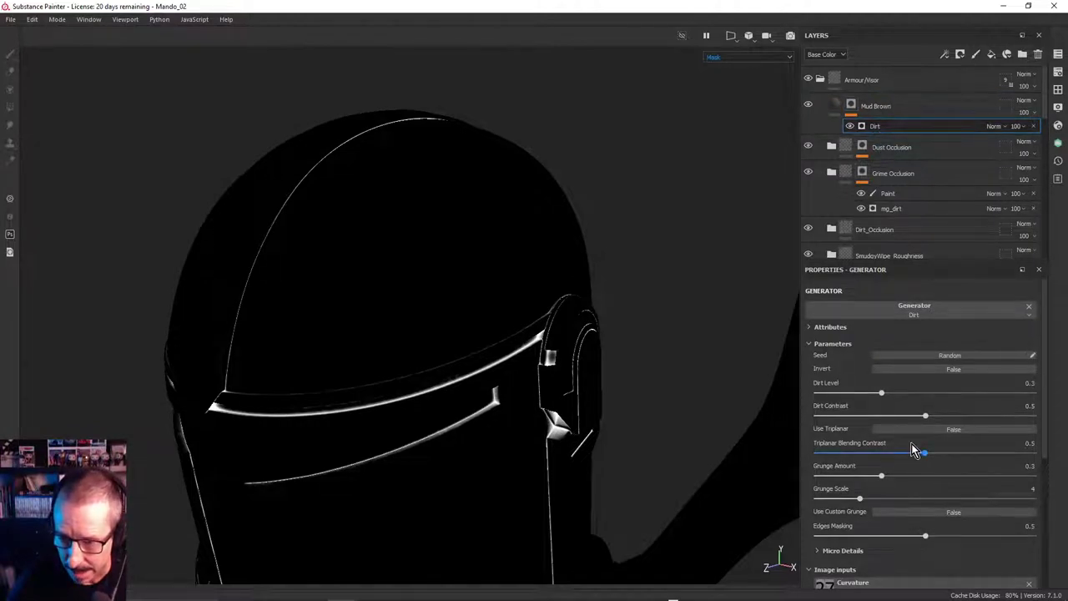
left_click(914, 393)
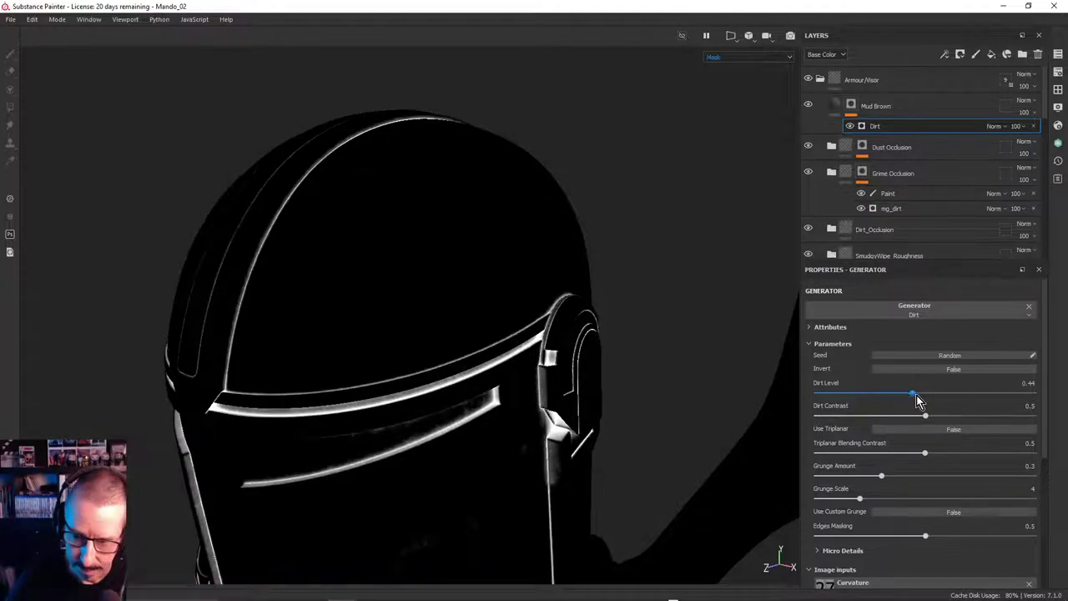
left_click_drag(917, 402, 941, 399)
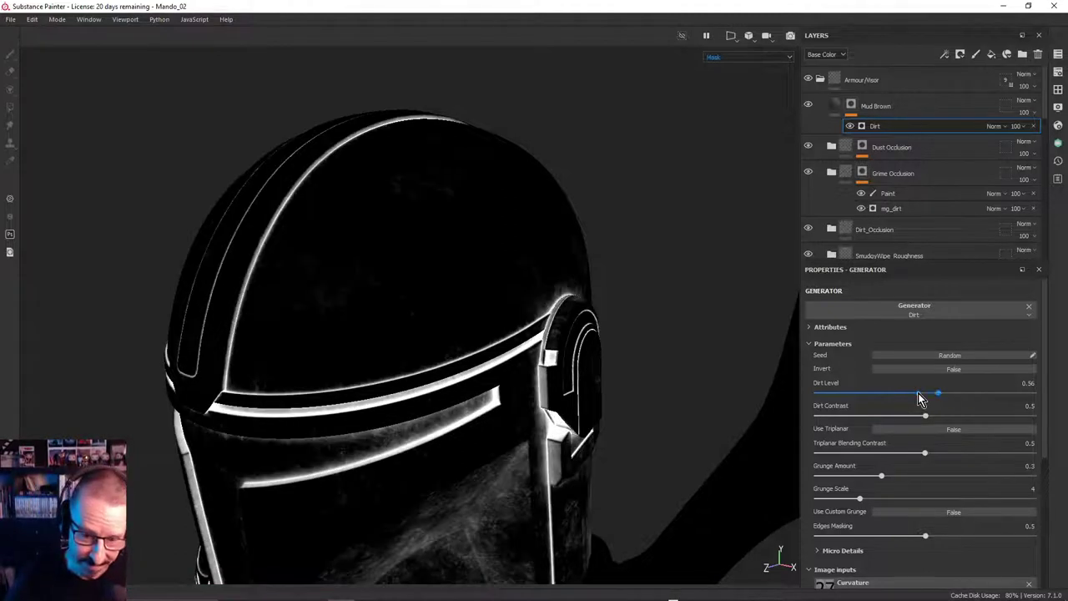
Inspect the mask across the helmet, set the generator's Dirt Level to 0.65, and check the mud in the material view
middle_click_drag(539, 400, 562, 317, "alt")
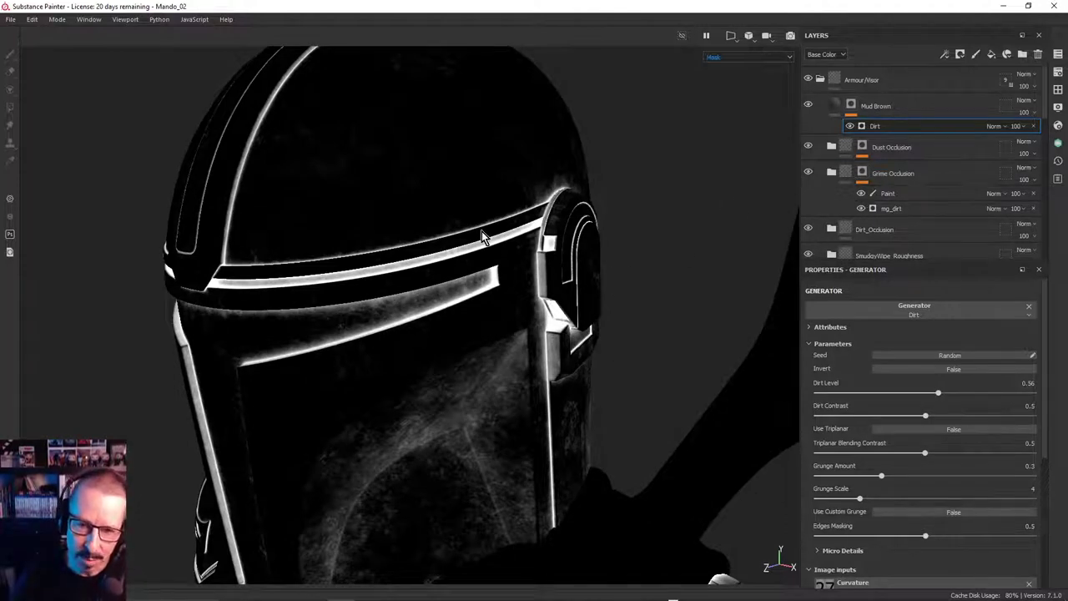
middle_click_drag(481, 231, 478, 373, "alt")
middle_click_drag(404, 297, 452, 149, "alt")
left_click_drag(471, 324, 474, 270, "alt")
left_click_drag(383, 387, 461, 338, "alt")
middle_click_drag(391, 253, 338, 456, "alt")
left_click_drag(410, 422, 367, 393, "alt")
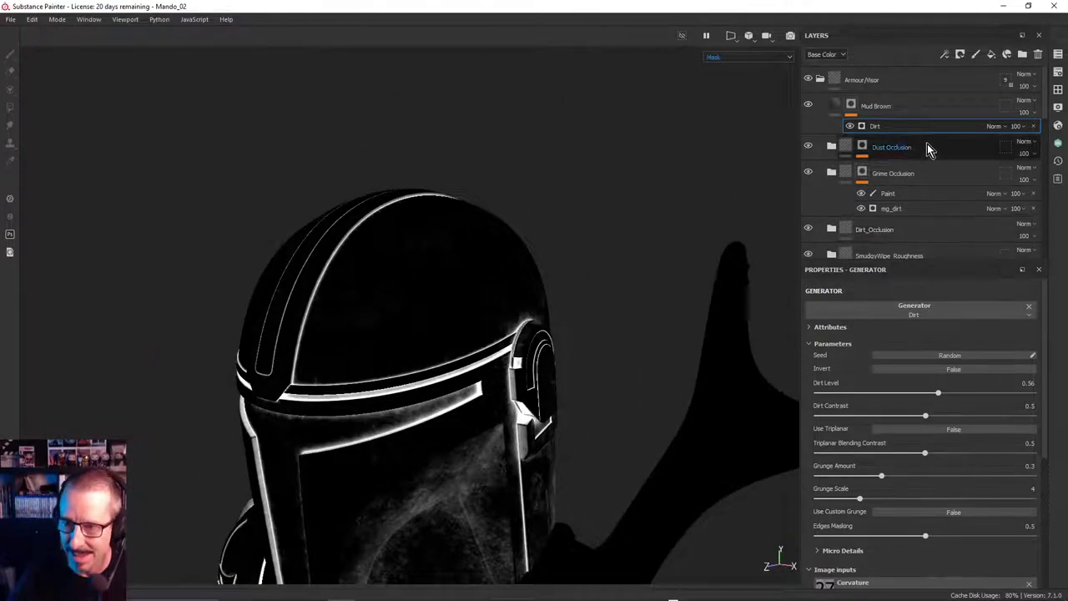
left_click(959, 393)
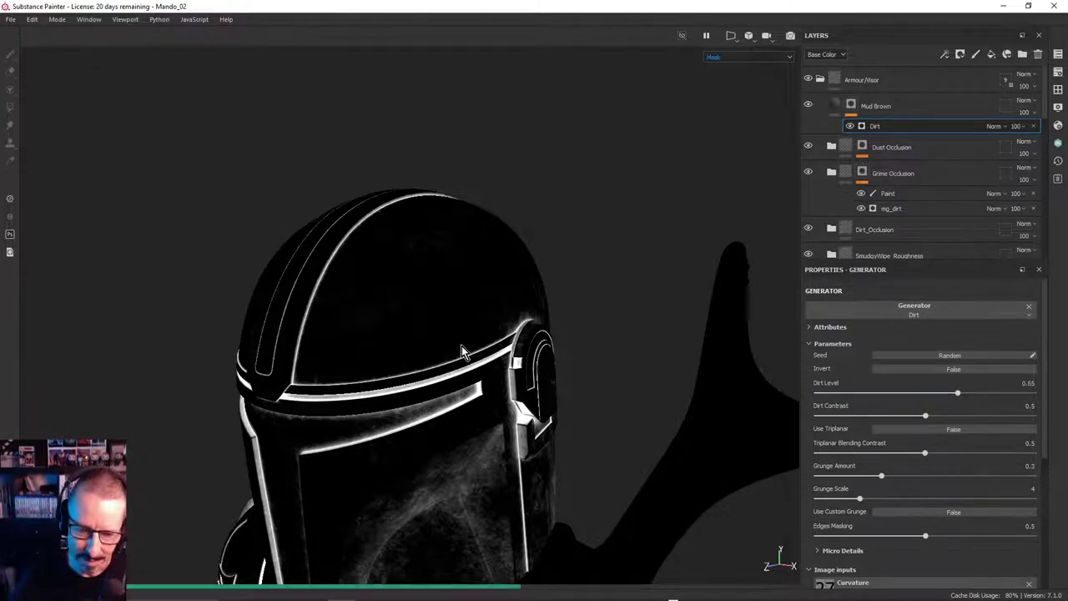
left_click_drag(464, 359, 456, 145, "alt")
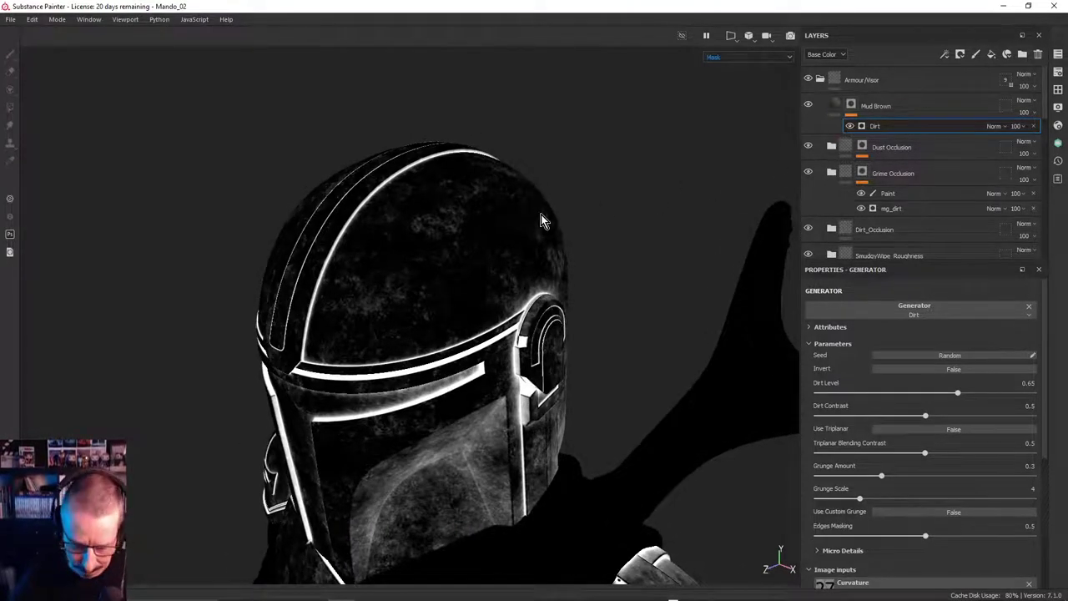
key("m")
left_click_drag(541, 215, 499, 335, "alt")
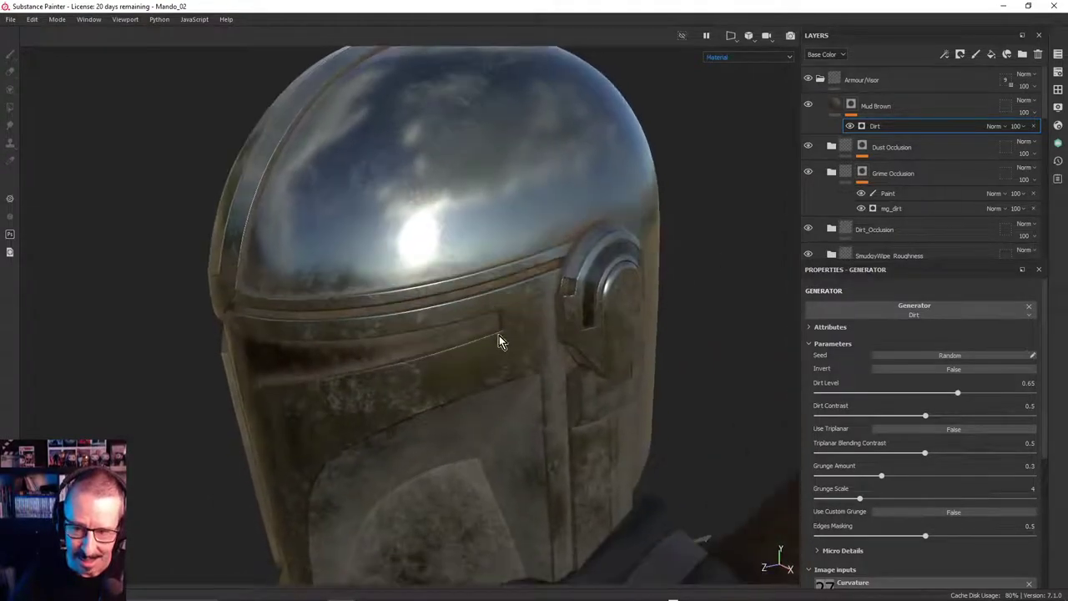
Adjust the generator's Grunge Amount, trying 0.74 and settling on 0.23, comparing the mask view with the material view on the helmet
left_click(858, 157, "alt")
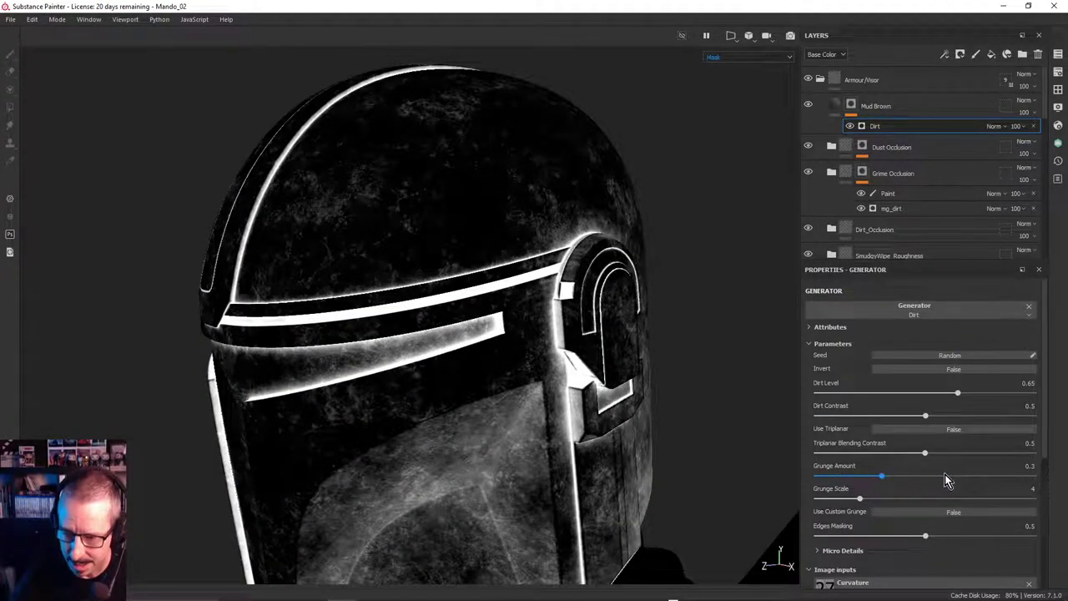
left_click(976, 477)
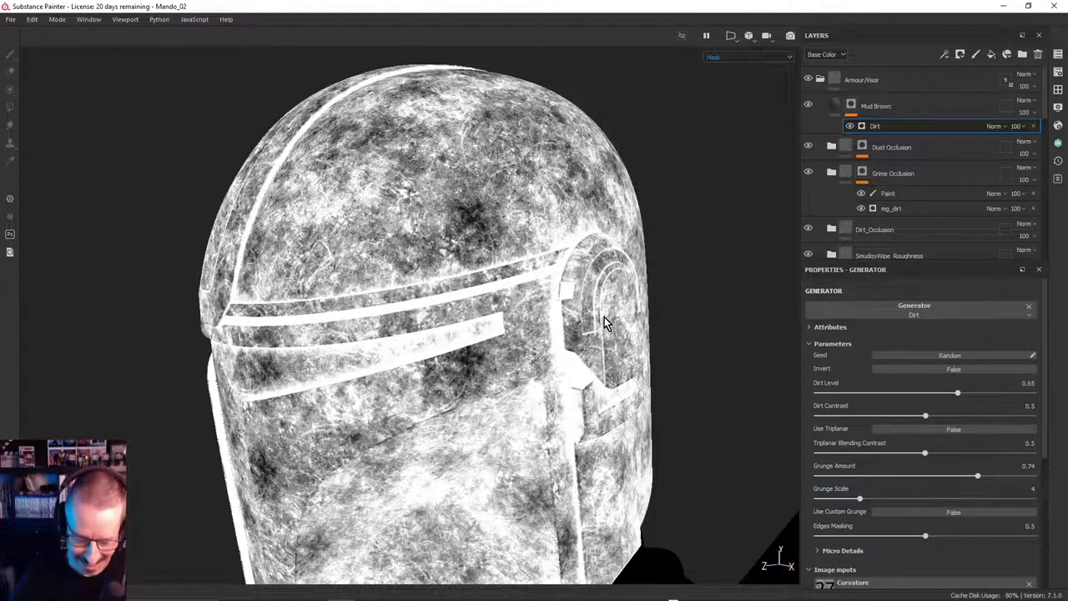
key("m")
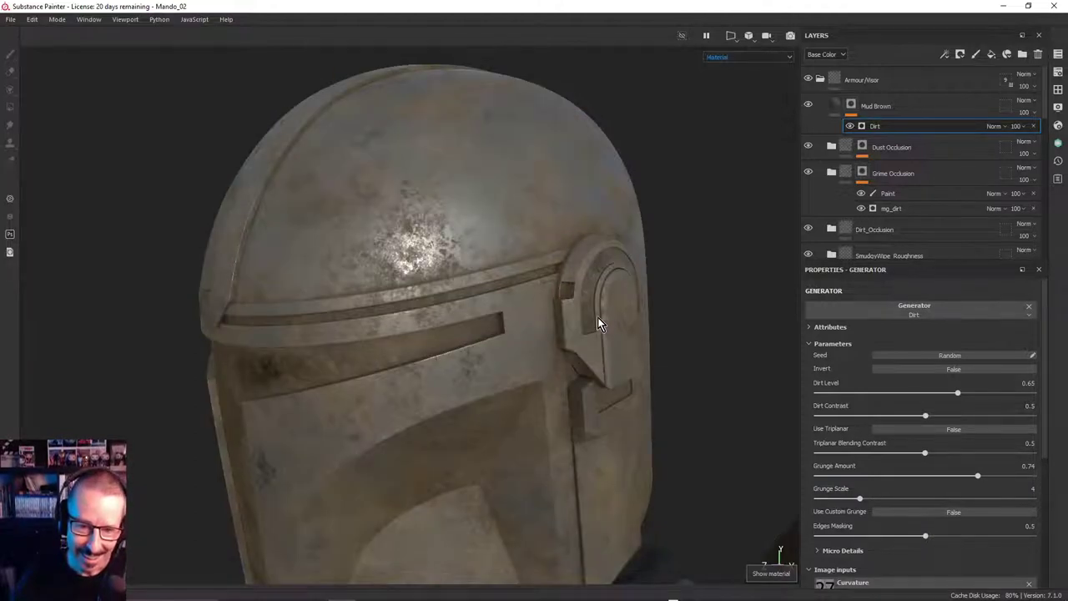
left_click_drag(432, 301, 462, 248, "alt")
right_click_drag(462, 248, 193, 317, "alt")
left_click_drag(434, 338, 567, 326, "alt")
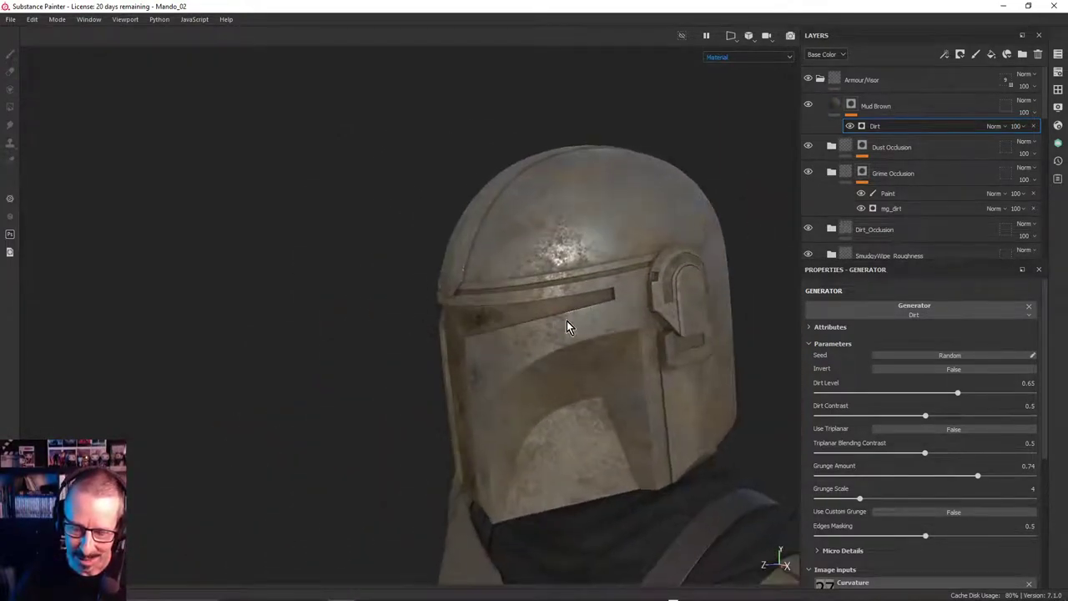
right_click_drag(671, 302, 885, 310, "alt")
left_click_drag(634, 334, 777, 291, "alt")
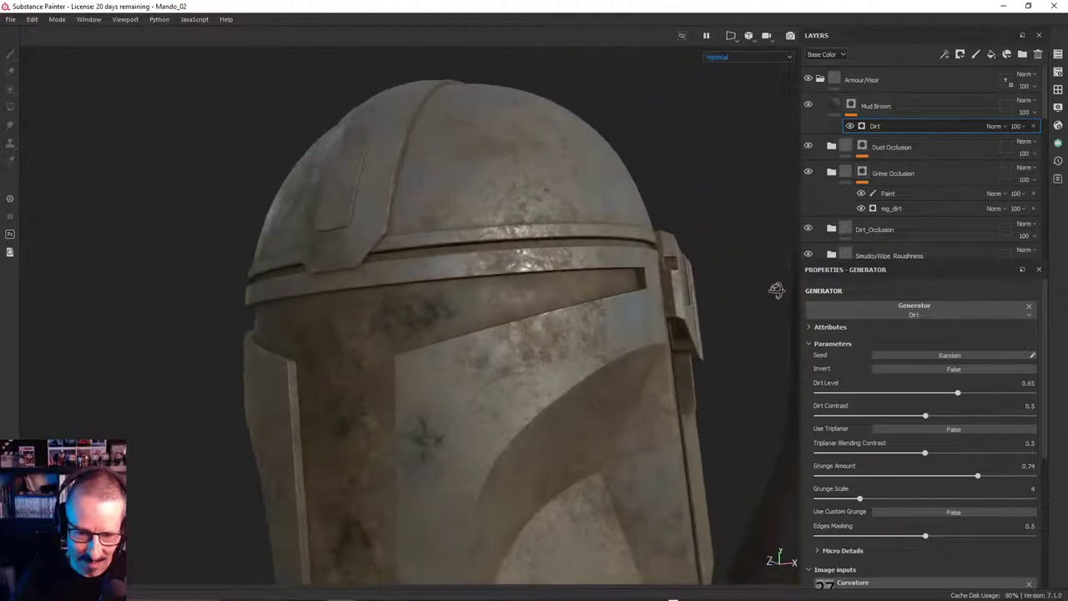
right_click_drag(587, 327, 359, 359, "alt")
left_click_drag(358, 357, 527, 377, "alt")
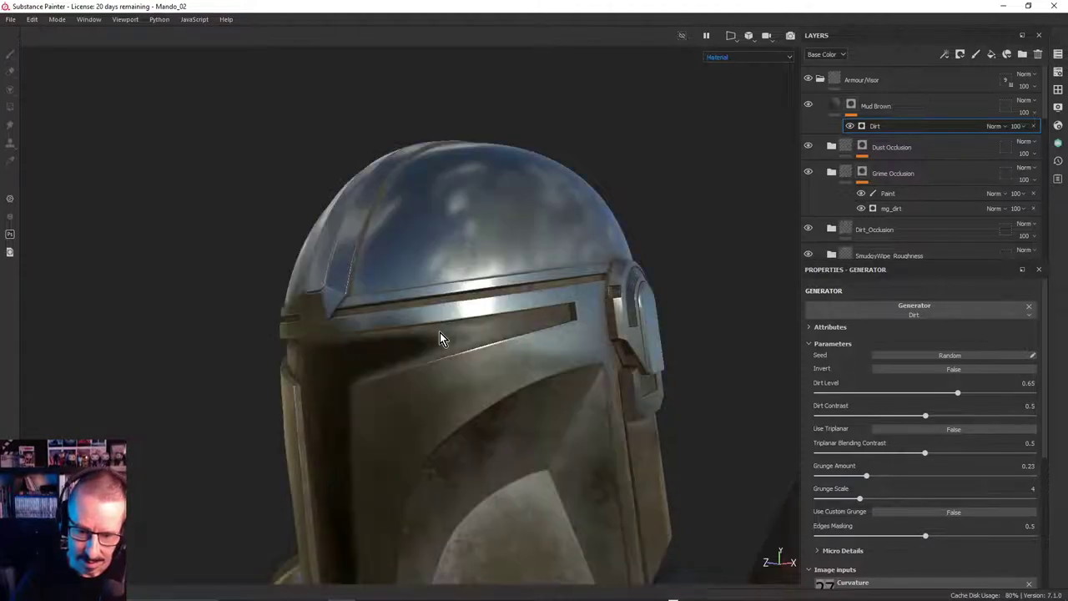
Inspect the subtler mud around the helmet's side, the vented back plate and the front brow
mouse_move(528, 286)
left_mouse_down("alt")
mouse_move(386, 296)
mouse_move(488, 314)
mouse_move(510, 241)
mouse_move(505, 275)
mouse_move(412, 286)
mouse_move(346, 277)
left_mouse_up("alt")
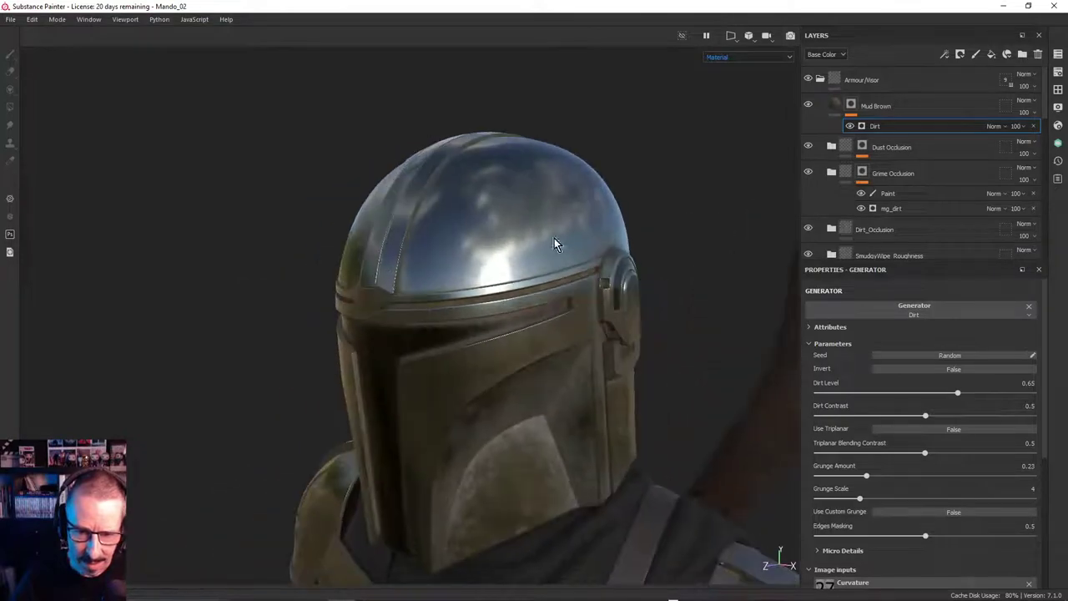
left_click_drag(469, 273, 225, 262, "alt")
scroll(630, 291, "up", 4)
left_click_drag(630, 298, 588, 132, "alt")
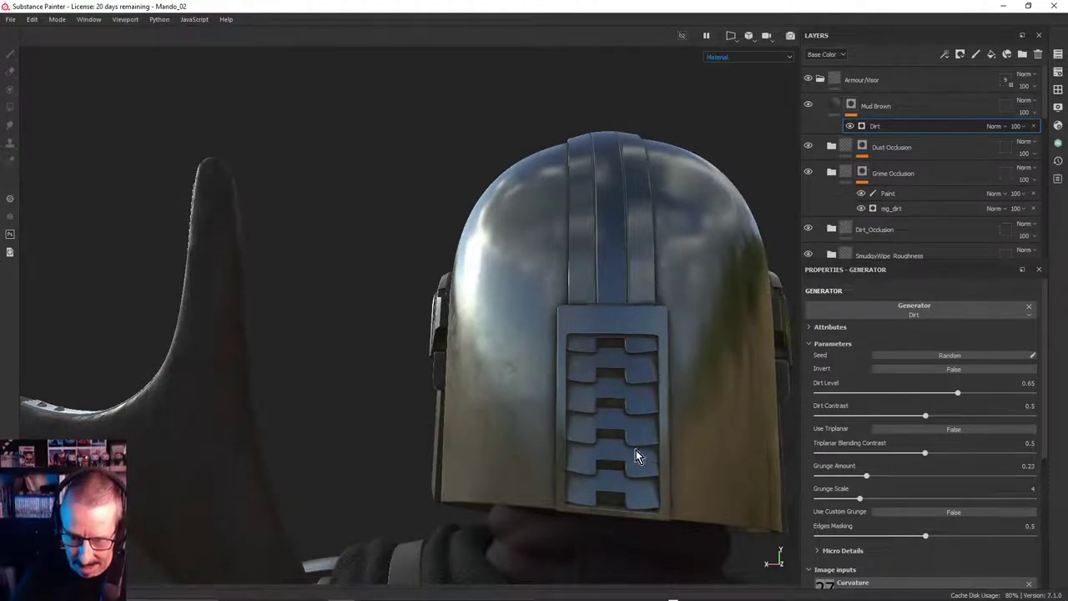
left_click_drag(636, 455, 416, 316, "alt")
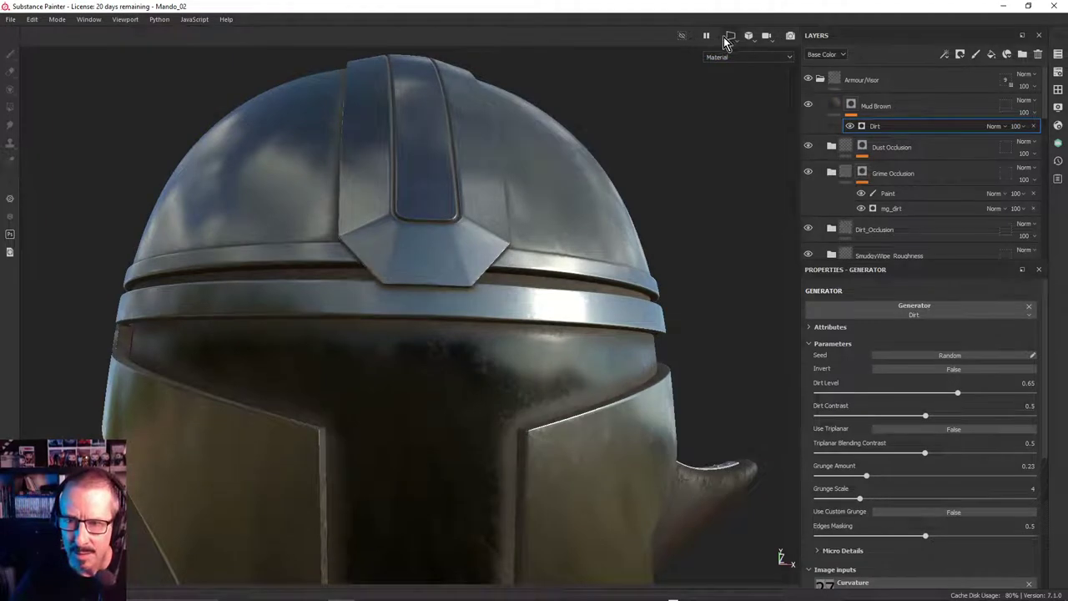
Switch the viewport to 2D only, inspect the helmet's brow band in the UV layout, and return to 3D only
left_click(748, 33)
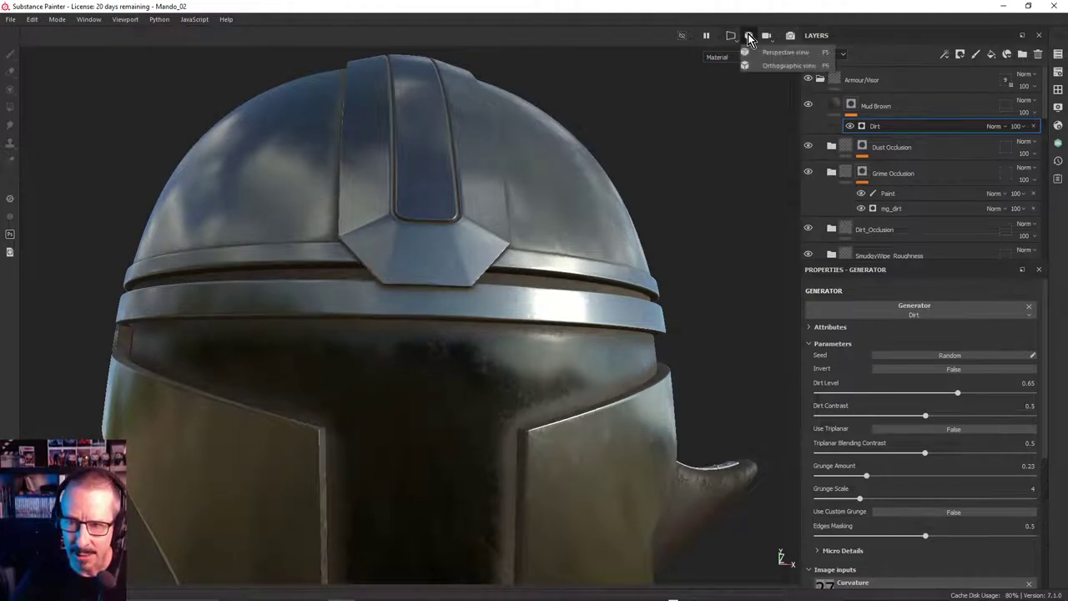
left_click(751, 51)
left_click(732, 34)
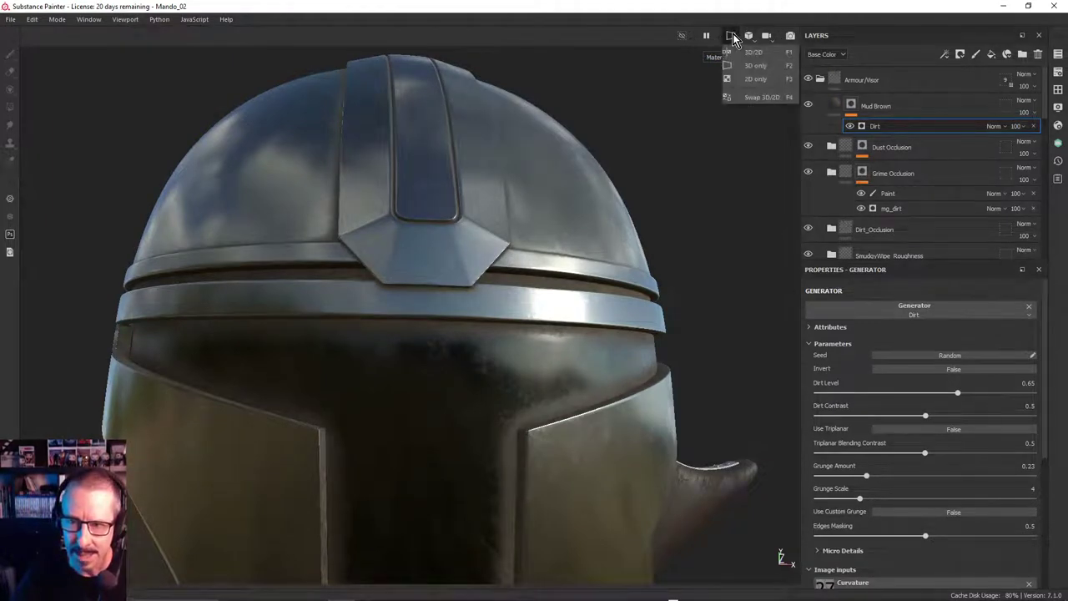
left_click(757, 81)
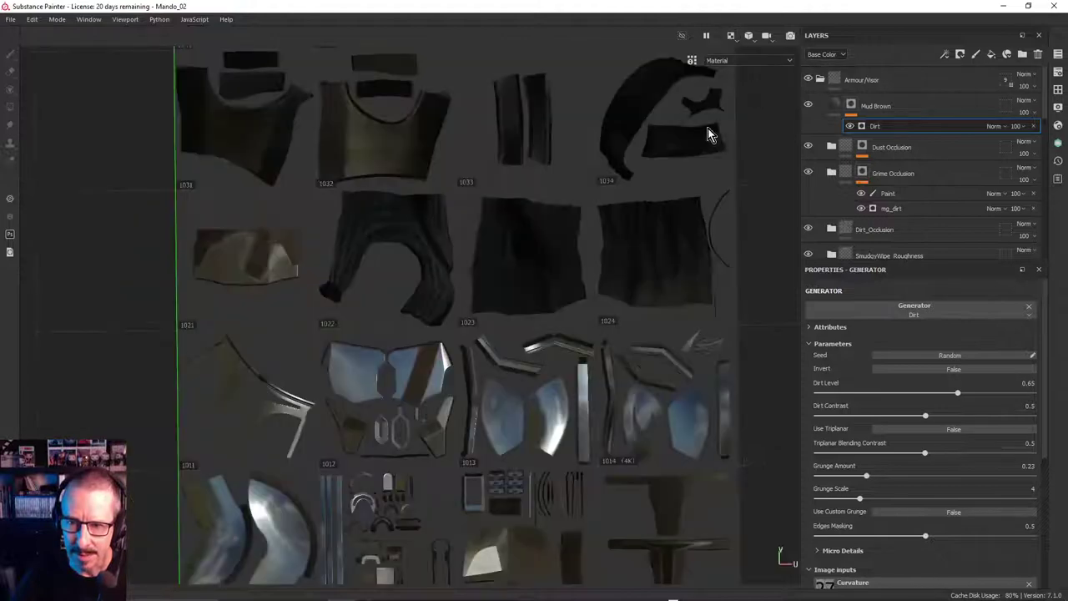
scroll(430, 333, "up", 6)
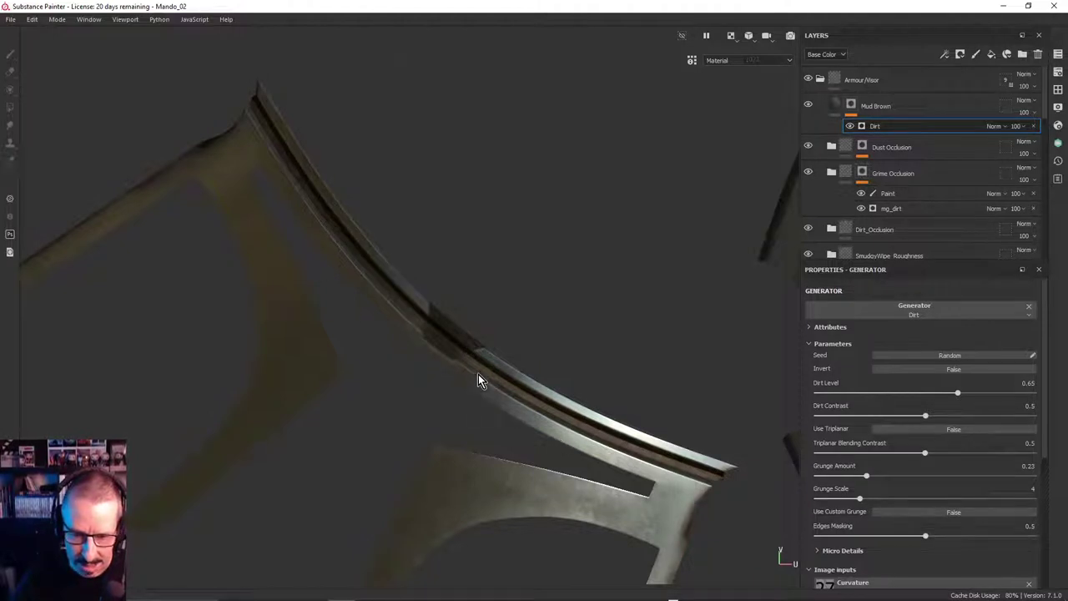
scroll(384, 376, "down", 2)
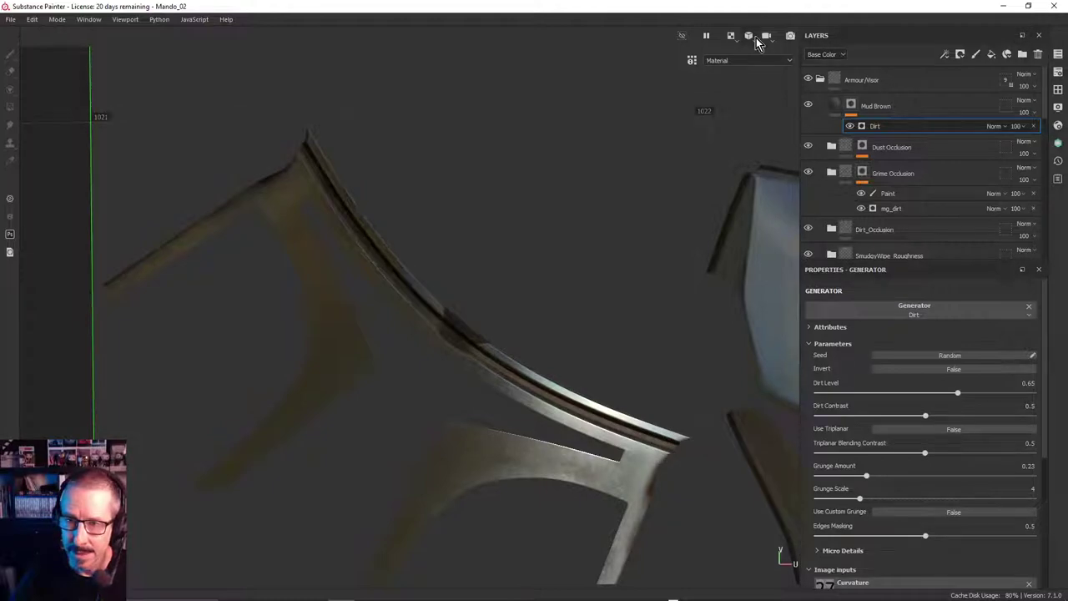
left_click(734, 35)
left_click(746, 64)
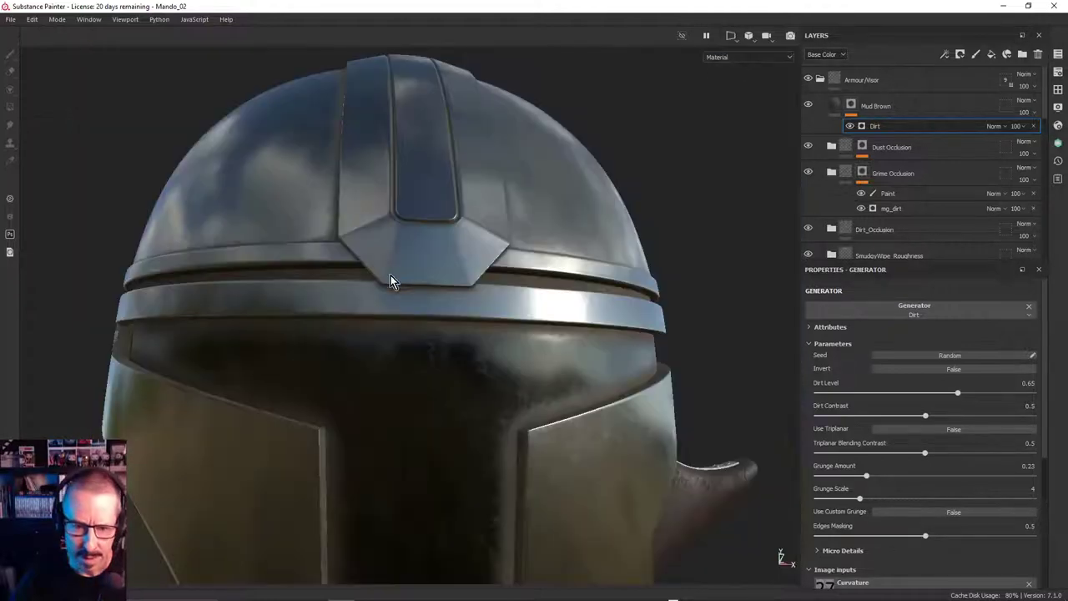
Examine how the mud reads on the helmet's front, cheek, ear piece and dome under changing reflections and lighting
left_click_drag(391, 275, 326, 255, "alt")
right_click_drag(326, 256, 267, 271, "alt")
right_click_drag(406, 268, 316, 296, "alt")
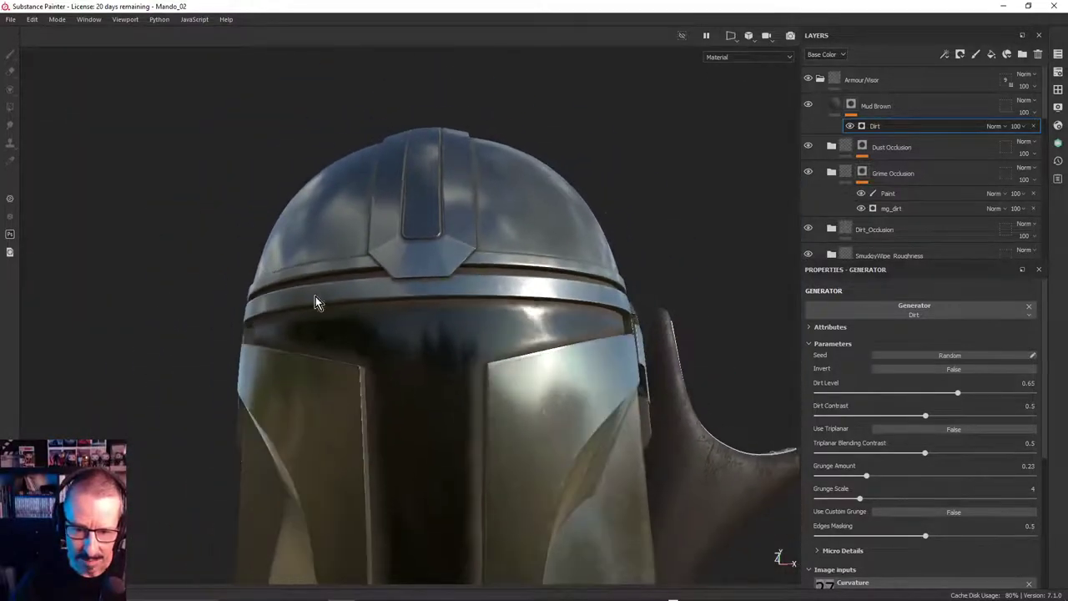
left_click_drag(316, 296, 386, 255, "alt")
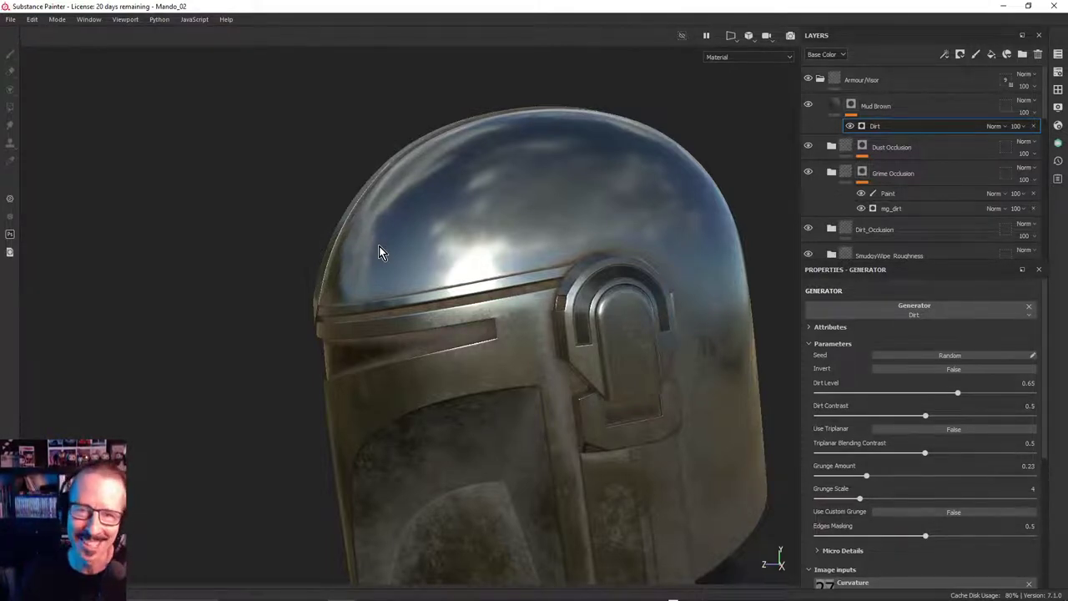
left_click_drag(365, 268, 621, 258, "alt")
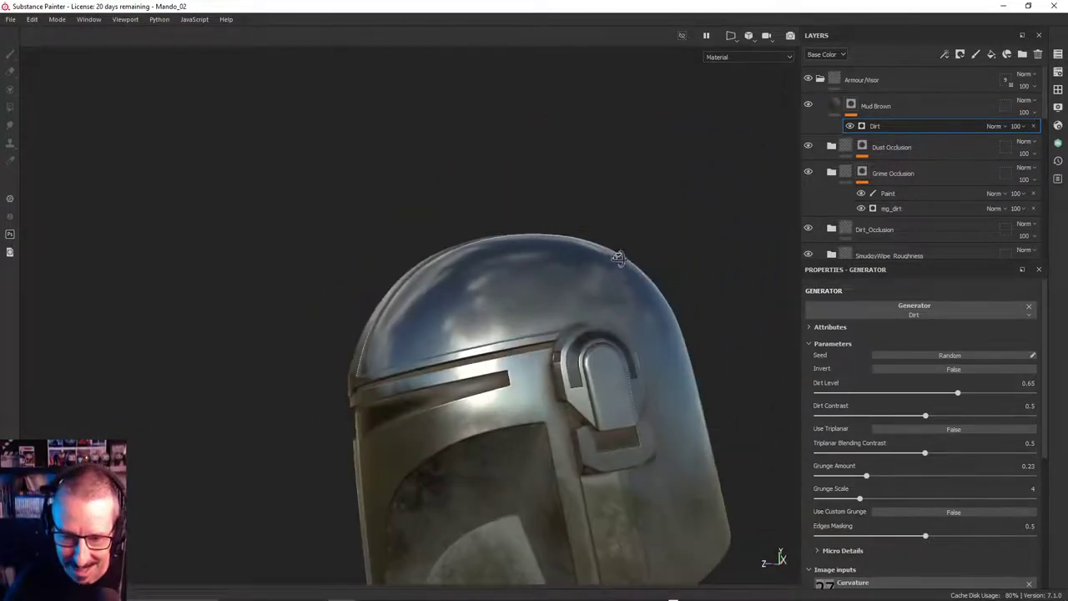
scroll(637, 307, "up", 2)
right_click_drag(637, 307, 591, 269, "shift")
left_click_drag(591, 269, 634, 286, "alt")
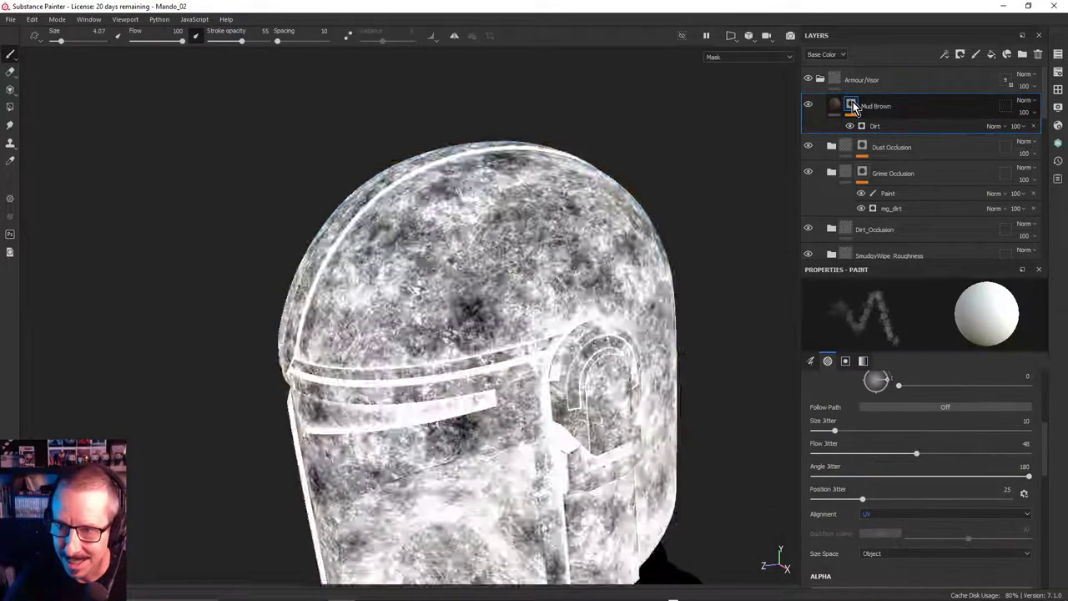
Isolate the Mud Brown mask again and lower its Dirt generator's Edges Masking to 0.09
left_click(850, 105, "alt")
middle_click_drag(528, 279, 511, 239, "alt")
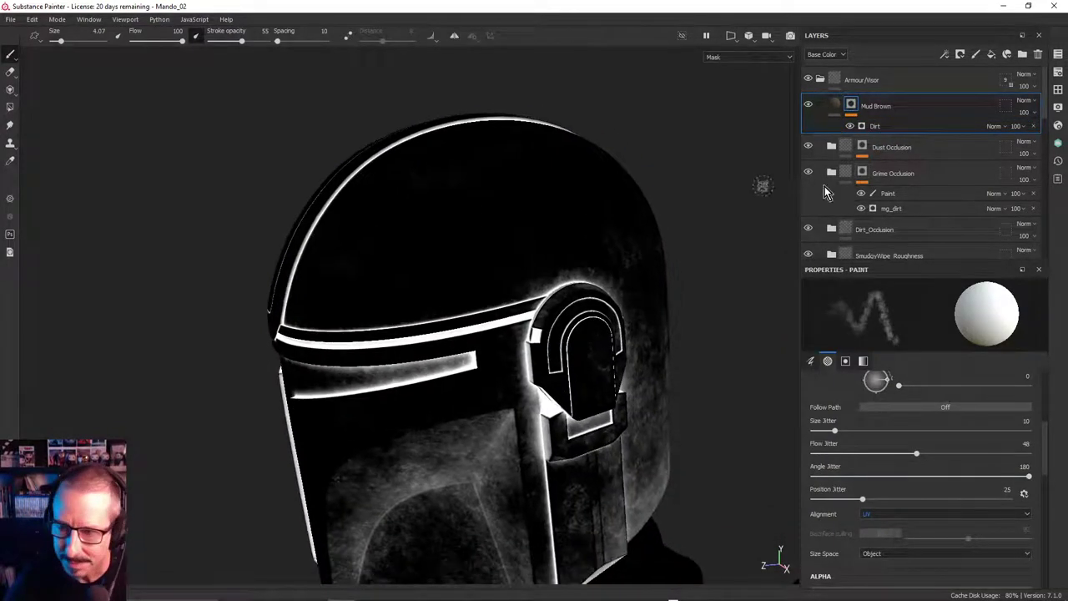
left_click(878, 125)
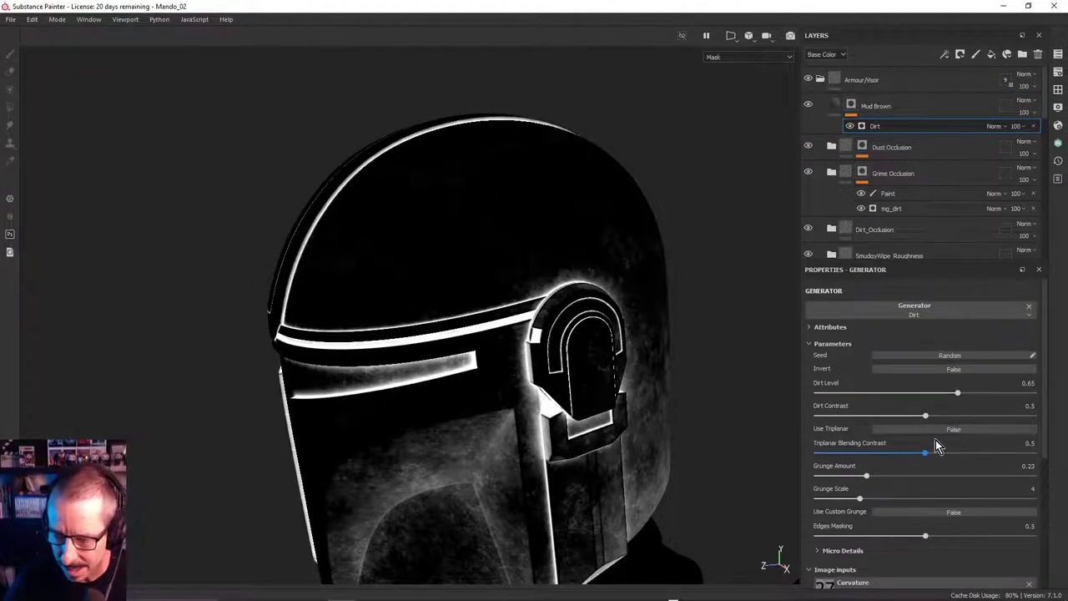
left_click_drag(925, 540, 810, 551)
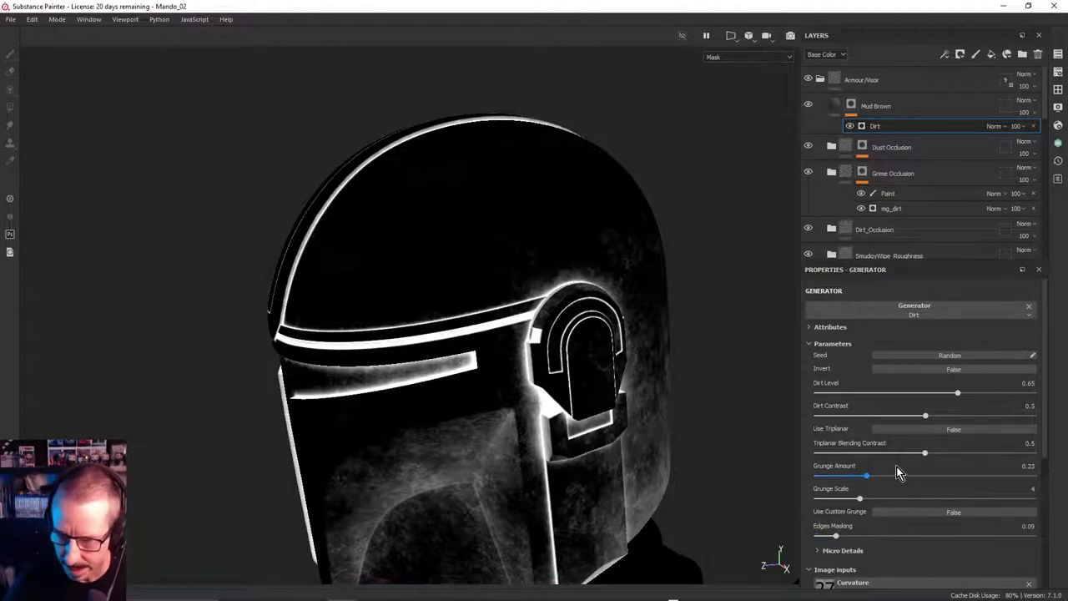
Try Grunge Scale values of 9 and 6 on the Mud Brown mask's Dirt generator and inspect the mask around the helmet
left_click(936, 498)
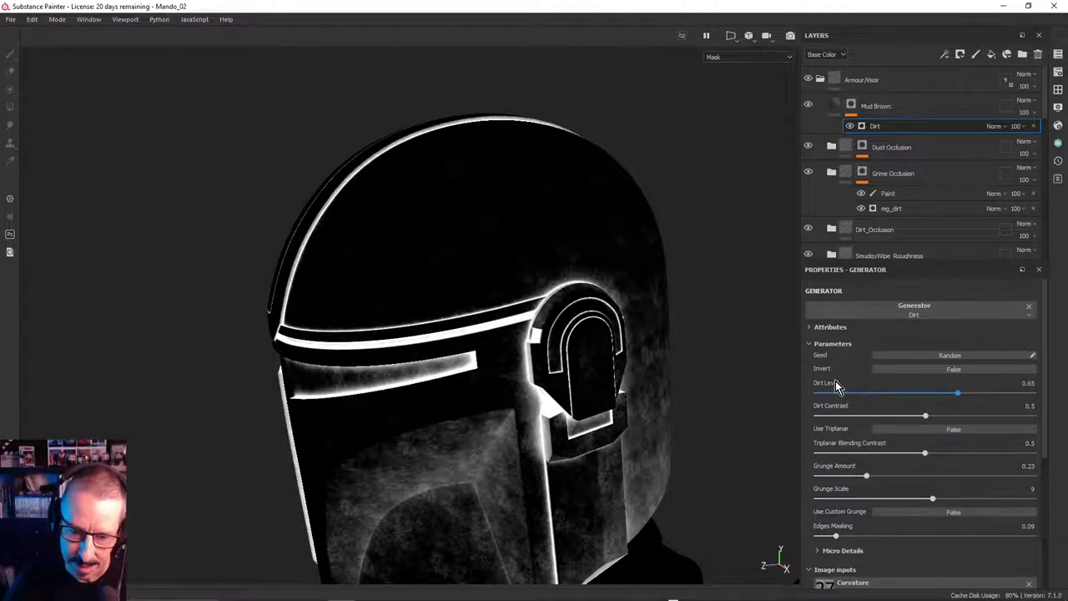
key("ctrl+z")
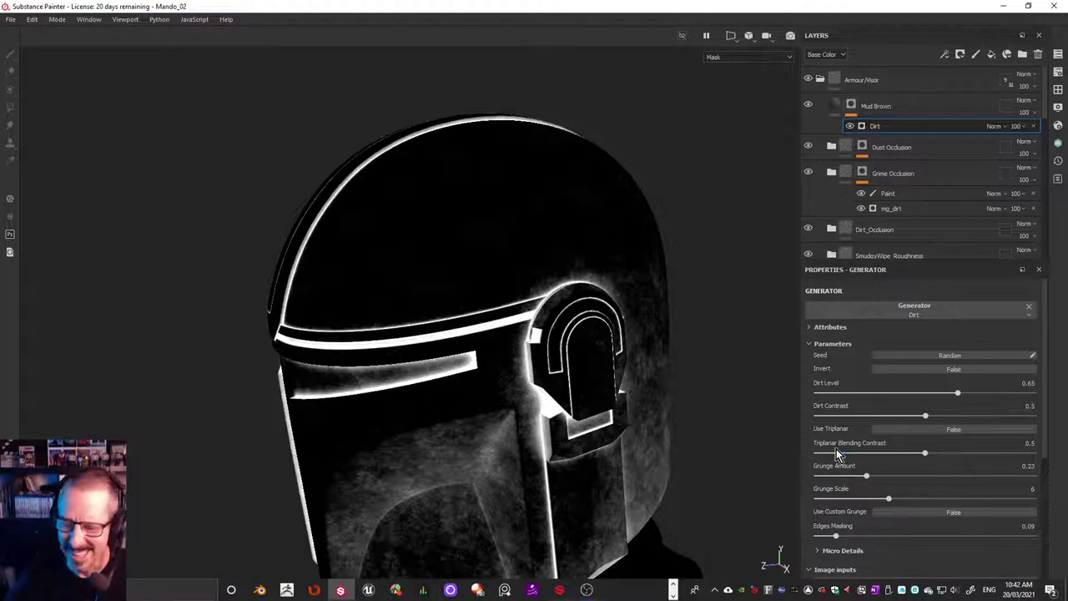
left_click_drag(526, 402, 526, 409, "alt")
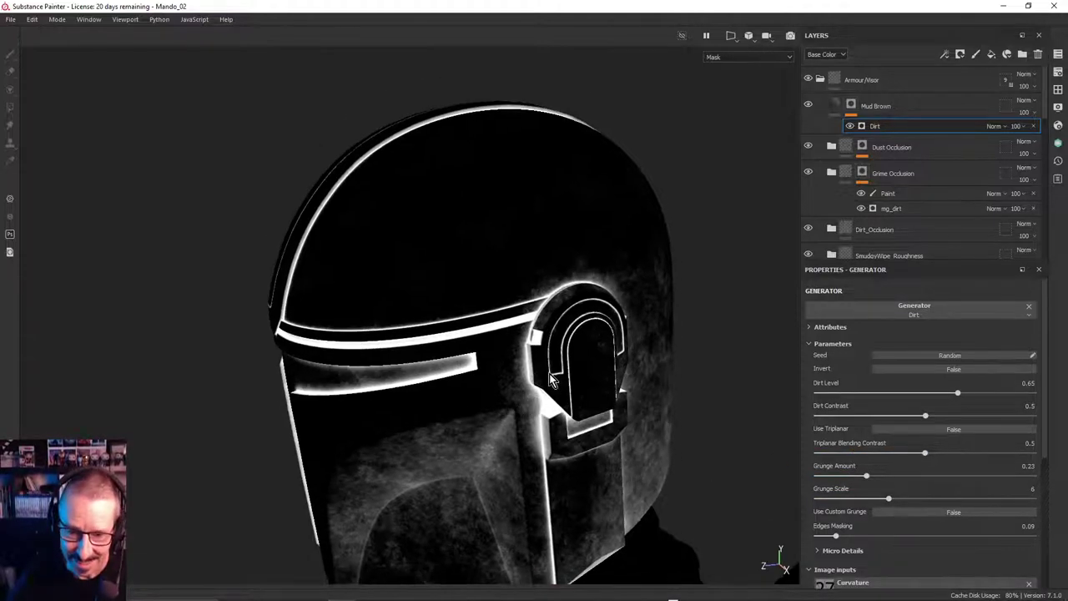
middle_click_drag(529, 409, 588, 312, "alt")
left_click_drag(589, 317, 543, 350, "alt")
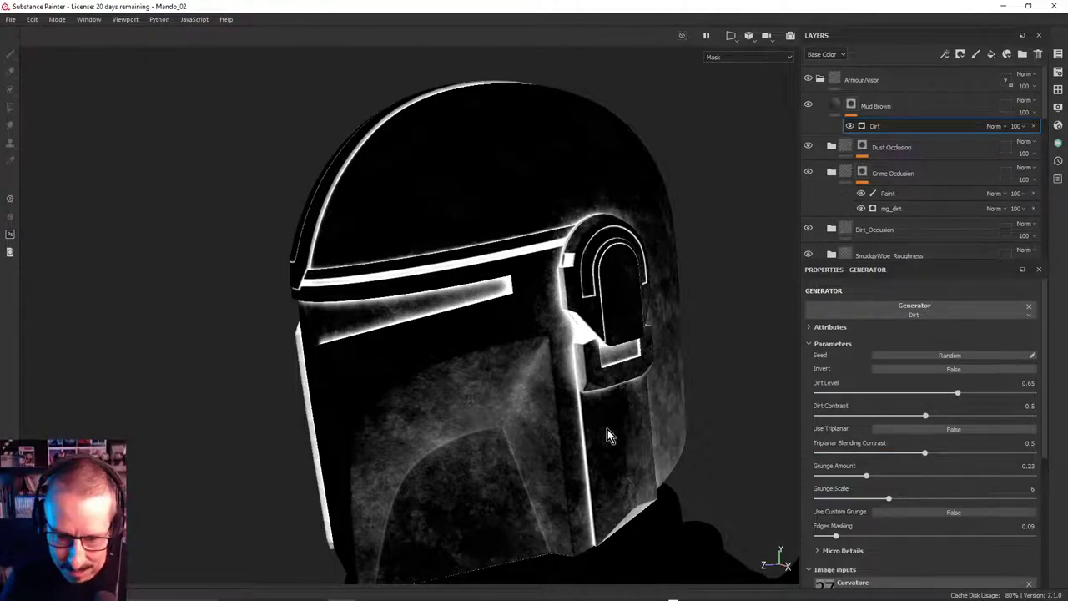
left_click_drag(608, 439, 565, 389, "alt")
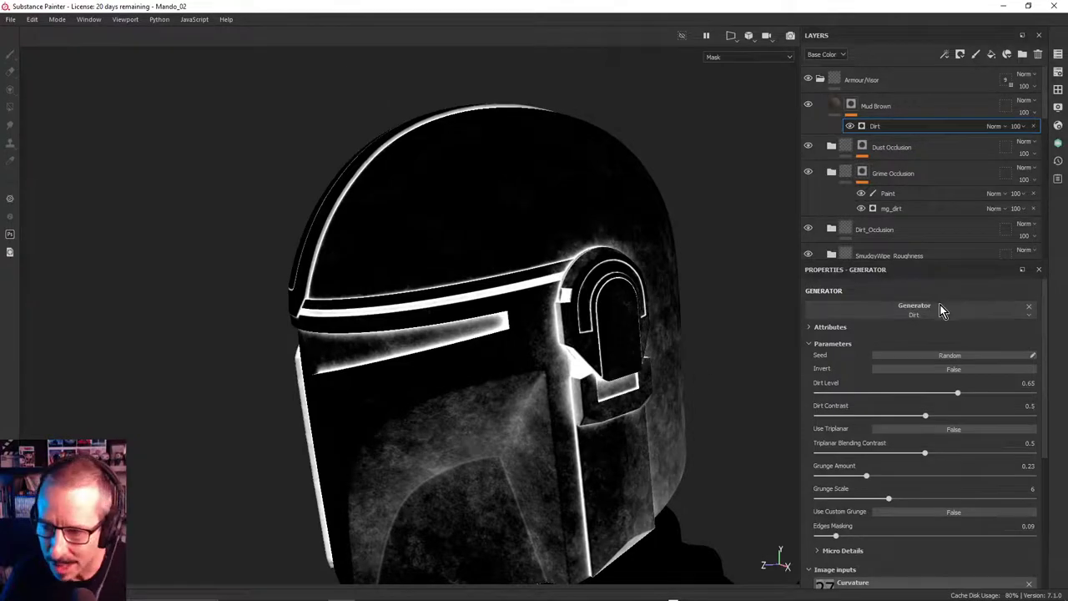
Set the Dirt Level of the Grime Occlusion mask's mg_dirt generator to 0.73, then isolate that mask for inspection on the helmet
left_click(907, 209)
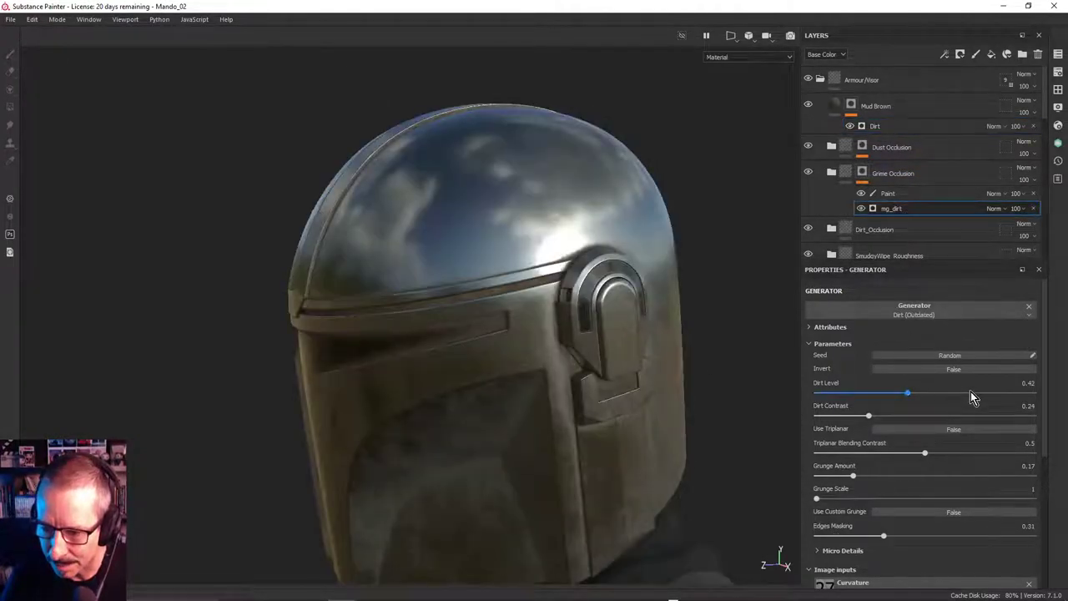
left_click(973, 393)
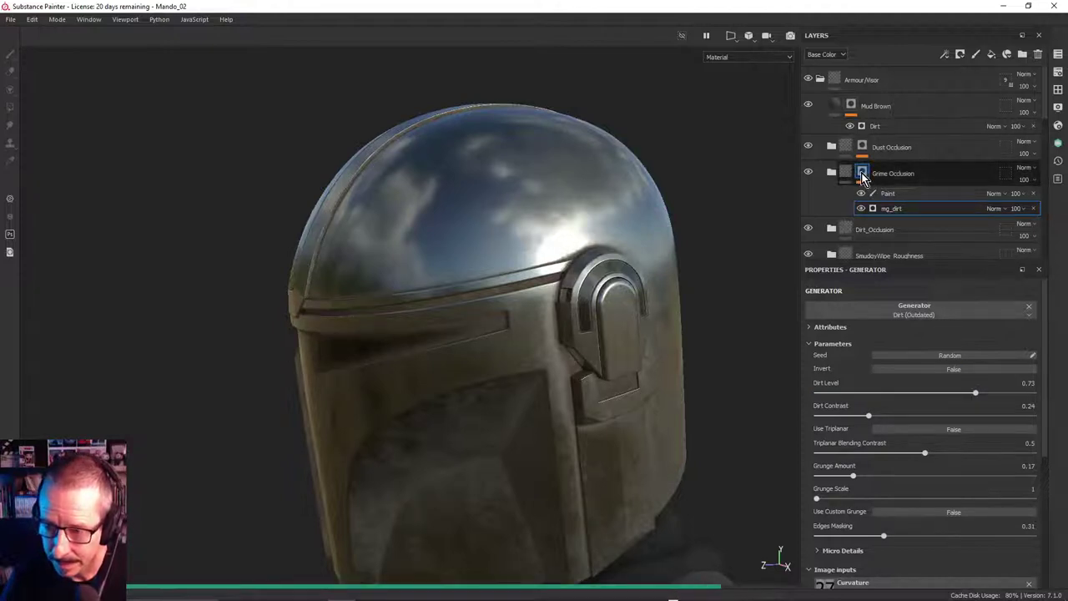
left_click(862, 174)
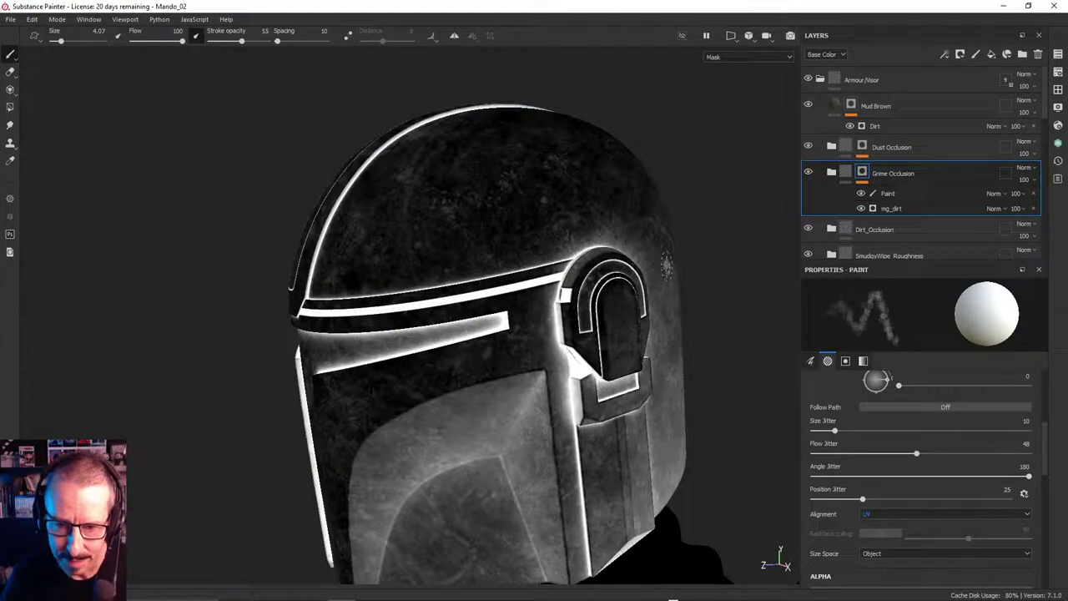
left_click_drag(577, 254, 524, 272, "alt")
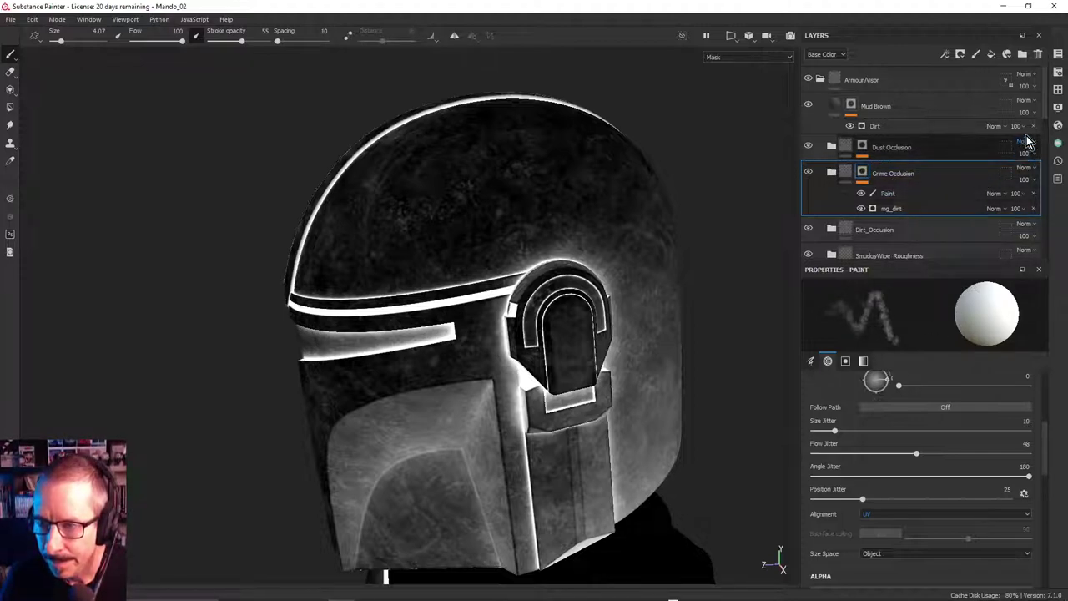
Isolate the Mud Brown mask and set its Dirt generator to Dirt Level 0.7 and Grunge Scale 4
left_click(888, 126)
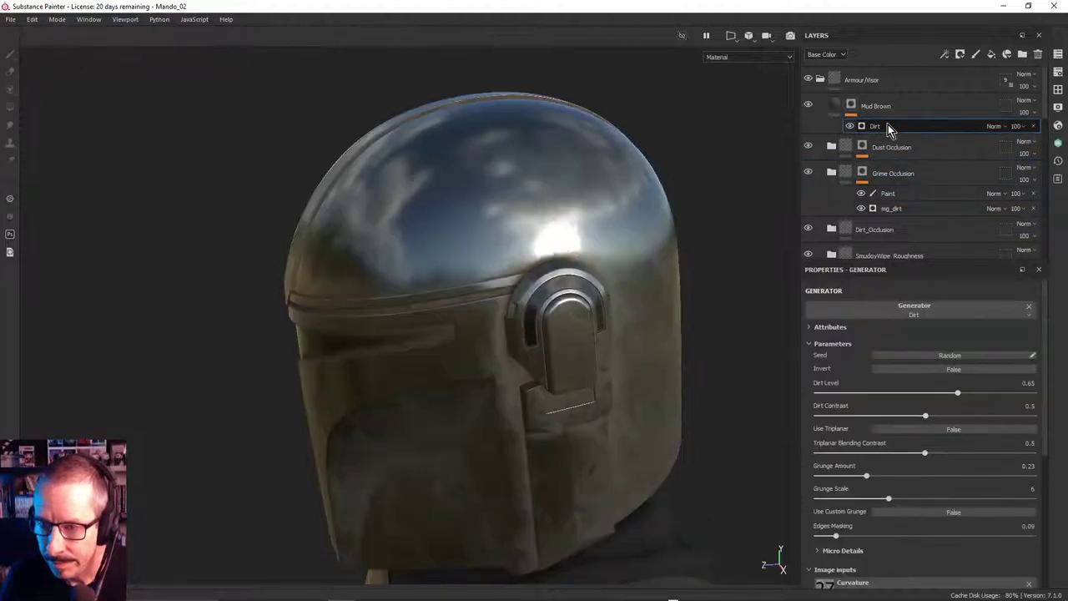
left_click(858, 107)
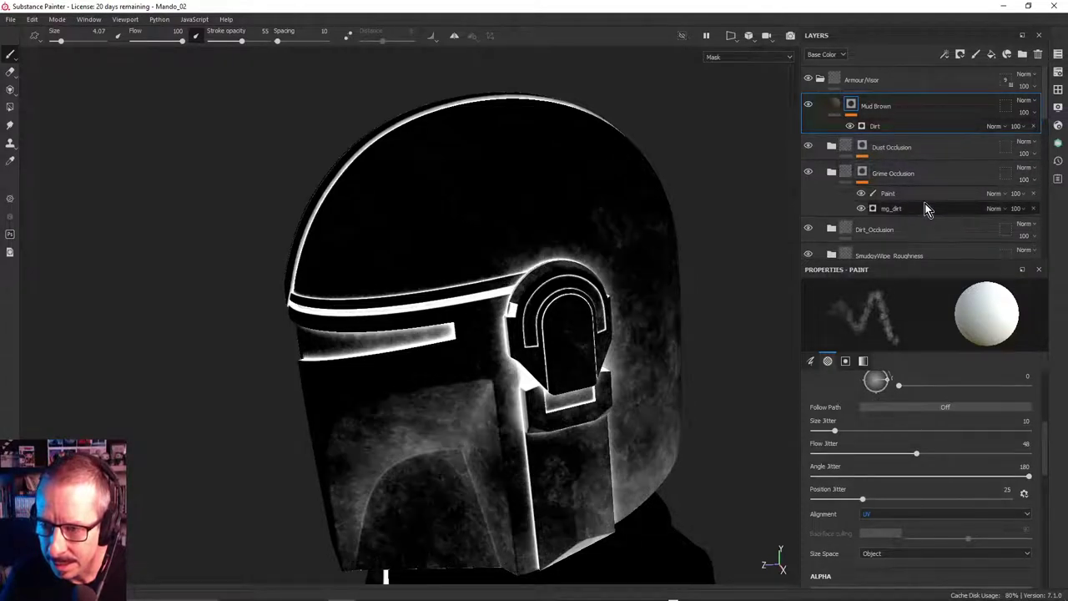
left_click(878, 127)
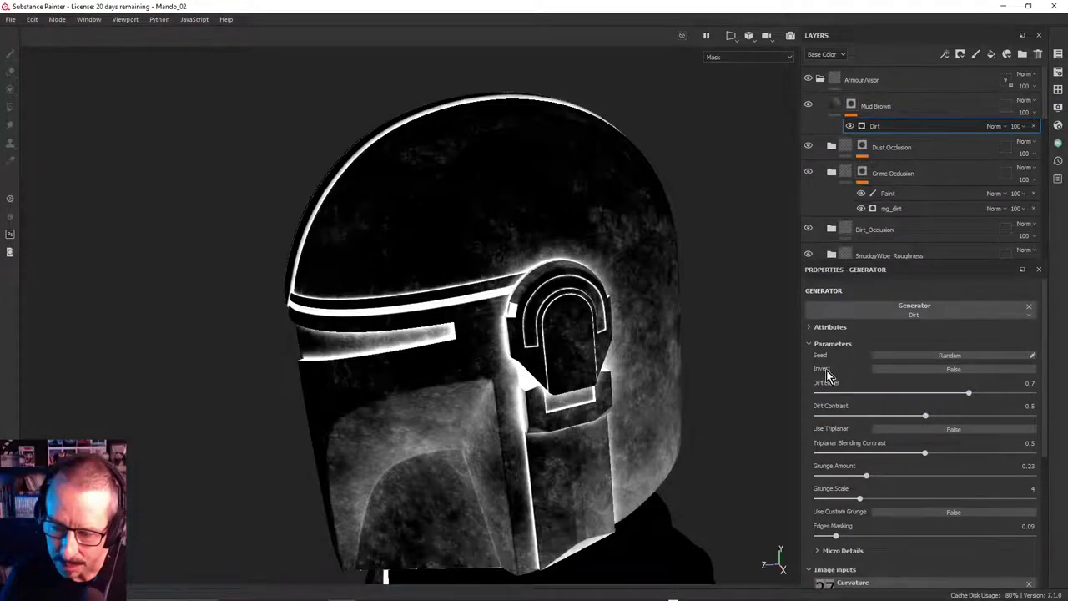
Try inverting the Mud Brown Dirt generator, check the helmet with full materials shown, and undo the inversion
left_click(968, 371)
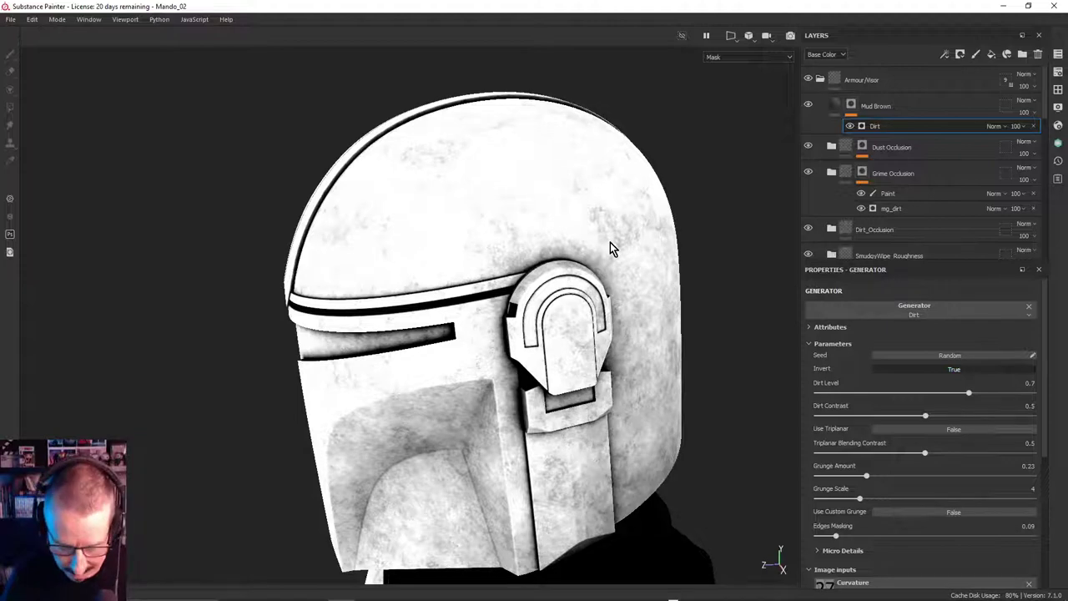
key("m")
left_click_drag(587, 306, 568, 251, "alt")
key("ctrl+z")
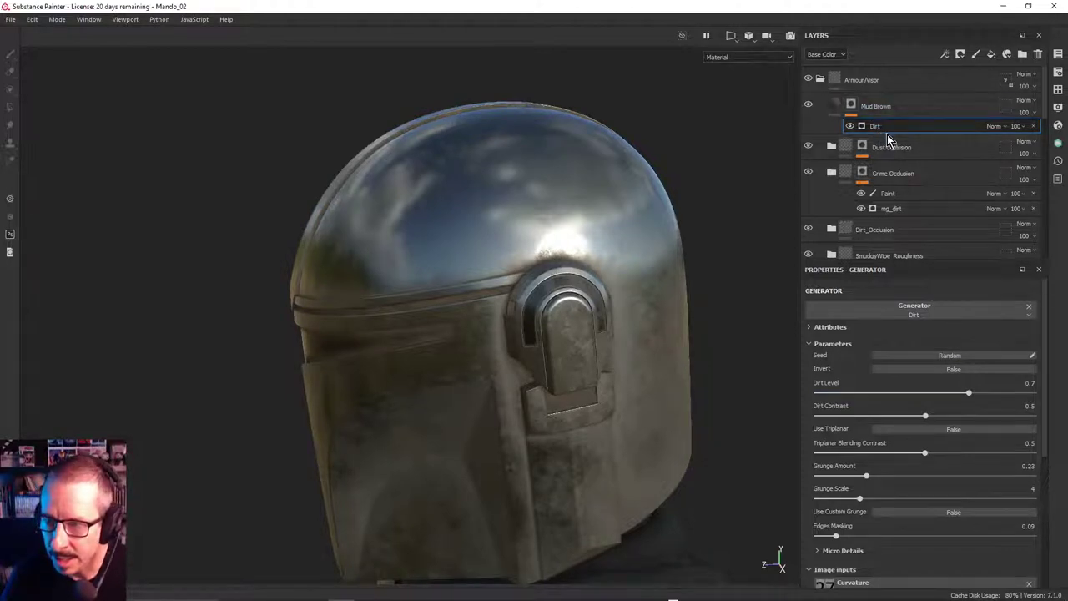
Add a fill effect above the Dirt generator in the Mud Brown layer's mask and look over the helmet
left_click(993, 56)
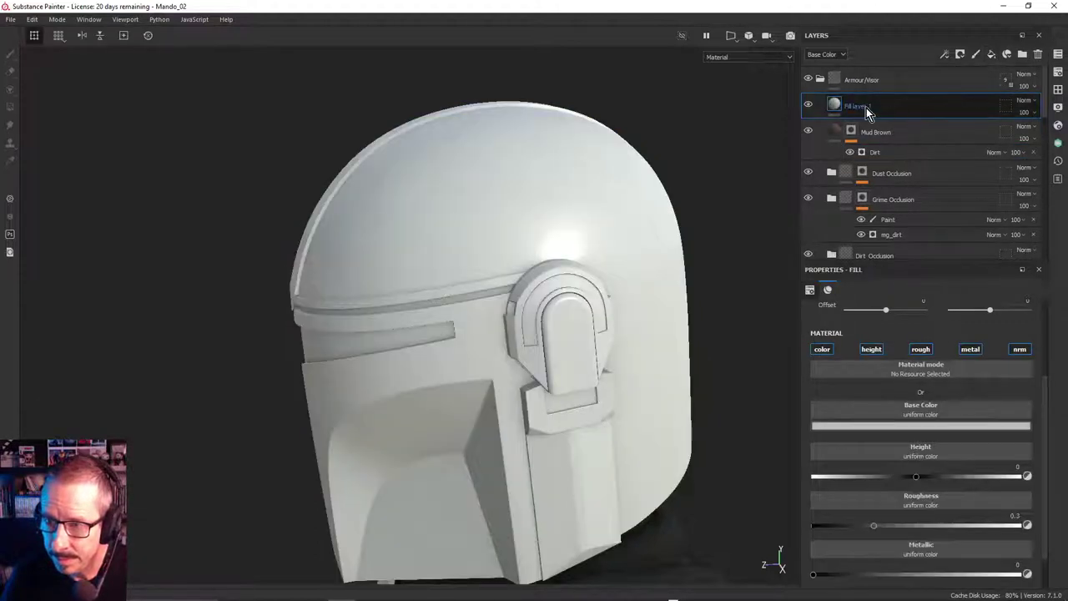
mouse_move(866, 108)
left_mouse_down()
mouse_move(868, 144)
mouse_move(878, 135)
left_mouse_up()
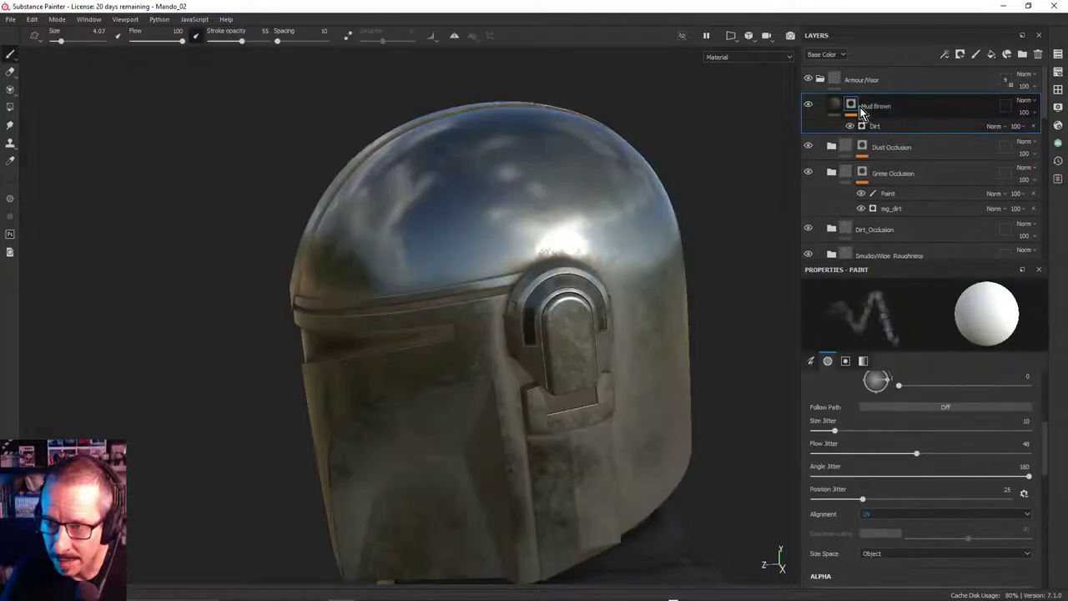
right_click(851, 104)
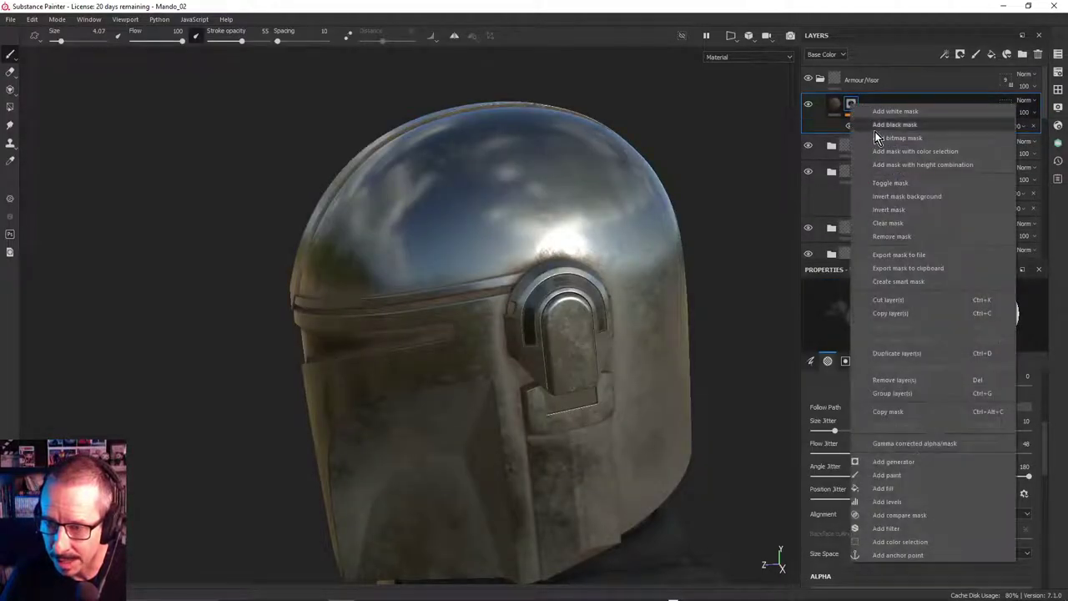
left_click(897, 488)
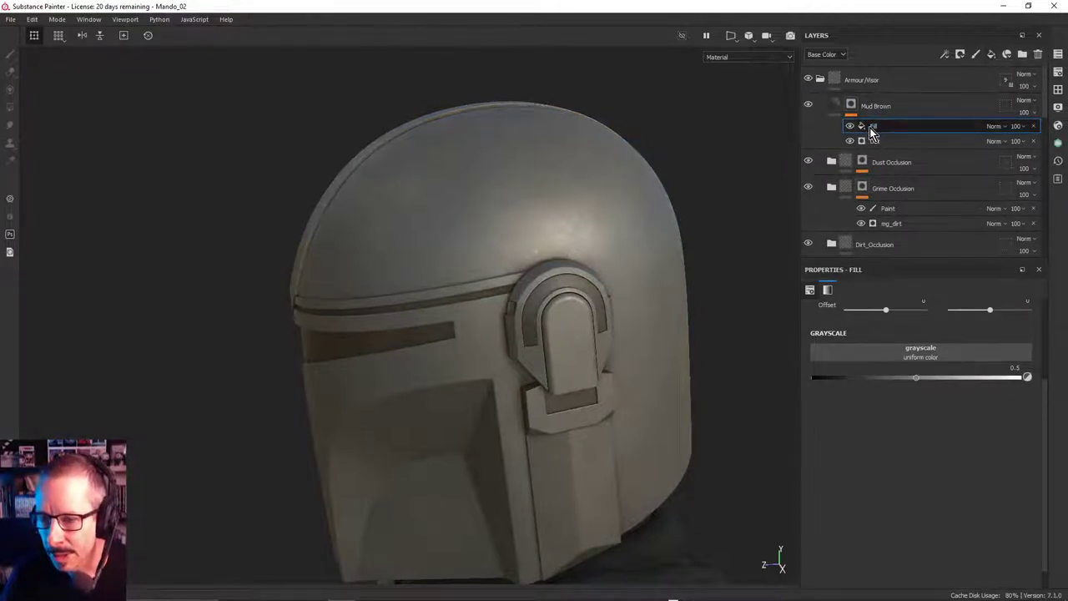
left_click_drag(549, 231, 684, 189, "alt")
right_click_drag(684, 189, 697, 250, "alt")
left_click_drag(696, 250, 477, 278, "alt")
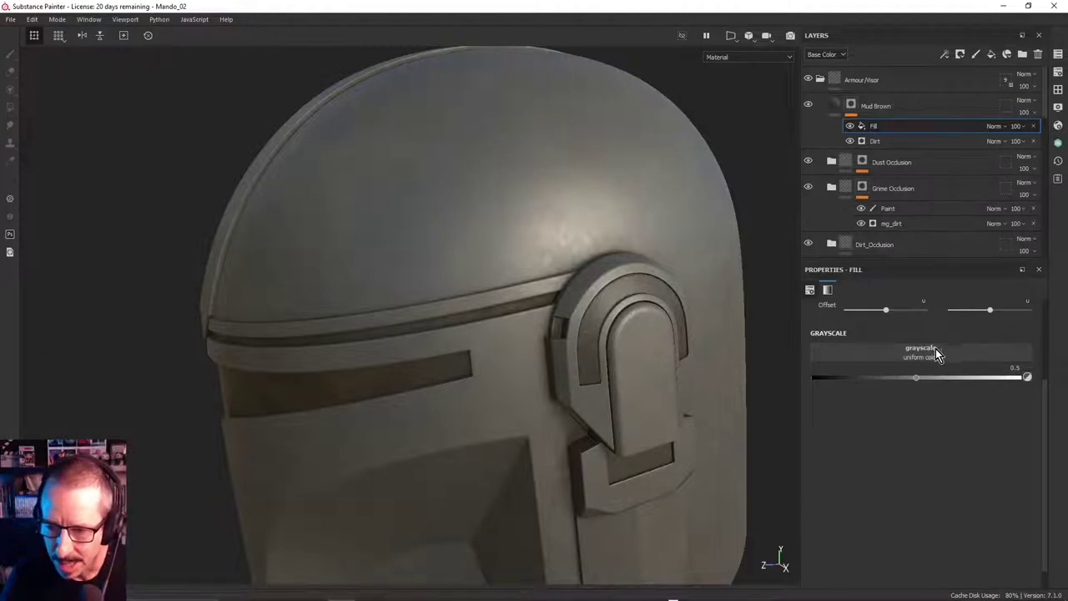
left_click(1006, 126)
left_click(1024, 127)
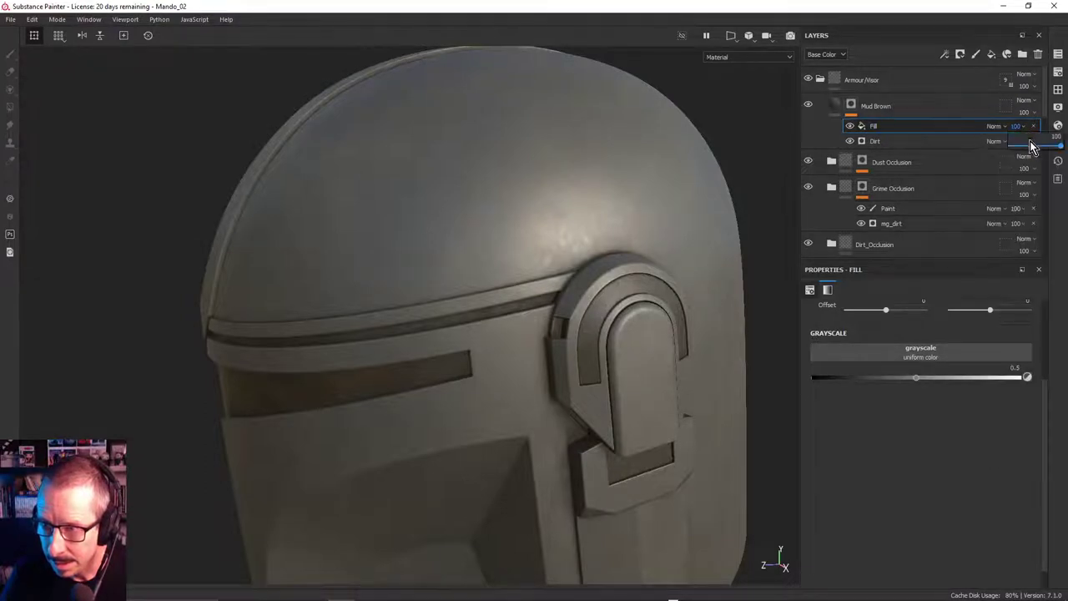
left_click_drag(1032, 145, 1064, 148)
Search the textures for the mask fill's grayscale with "dirt" and preview the dirt and grunge candidates
left_click(918, 352)
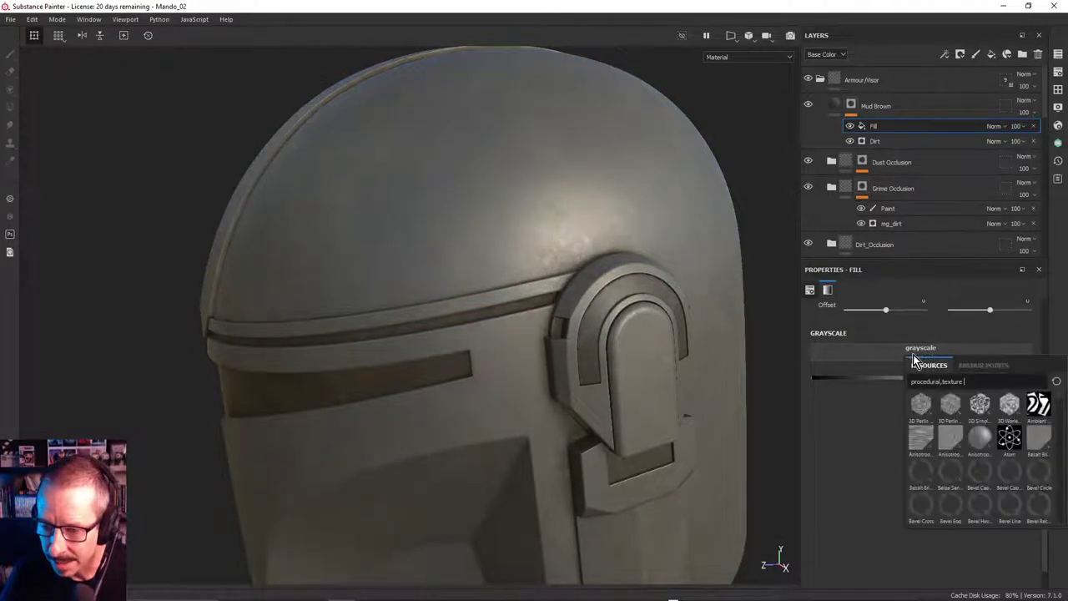
mouse_move(961, 406)
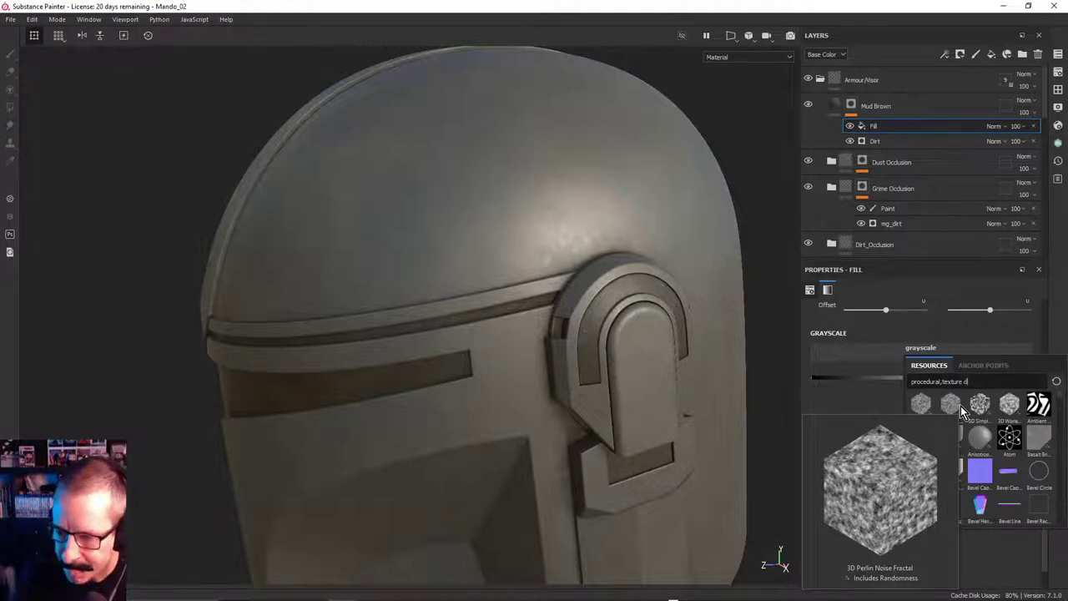
type("dirt")
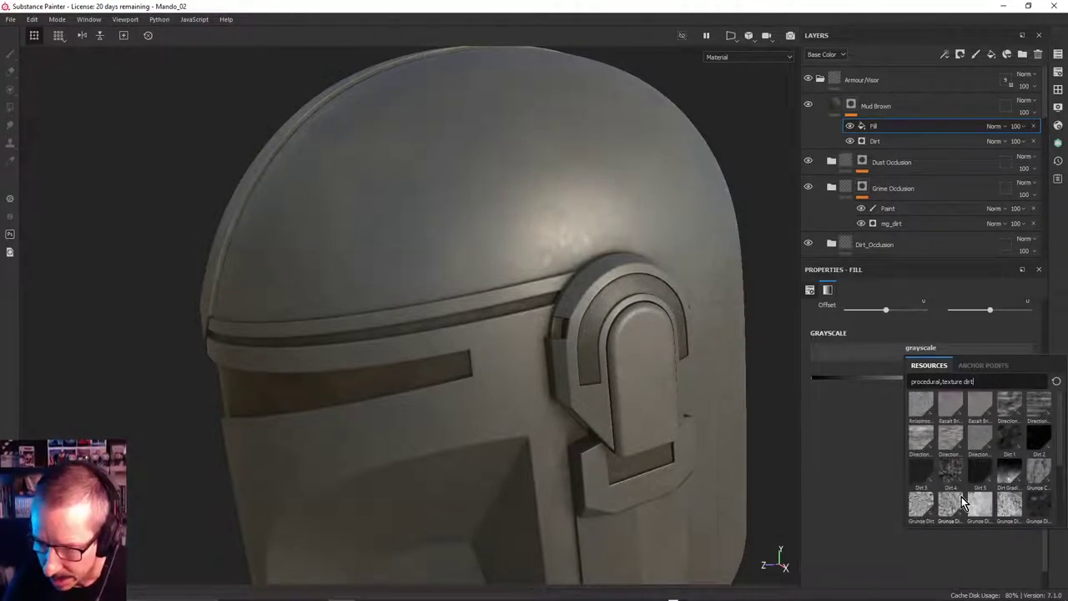
mouse_move(962, 497)
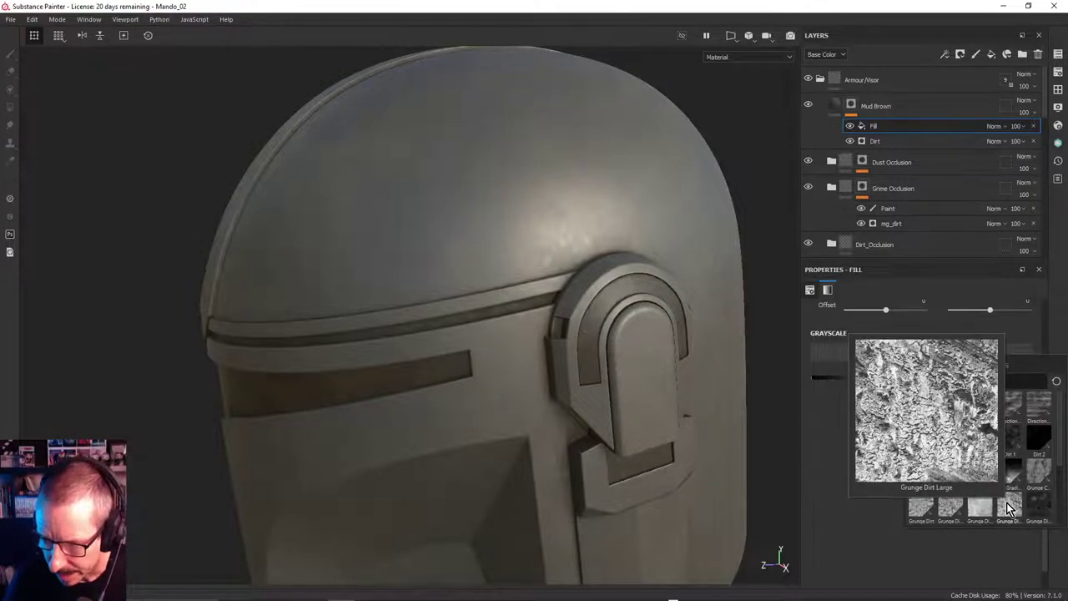
mouse_move(1048, 428)
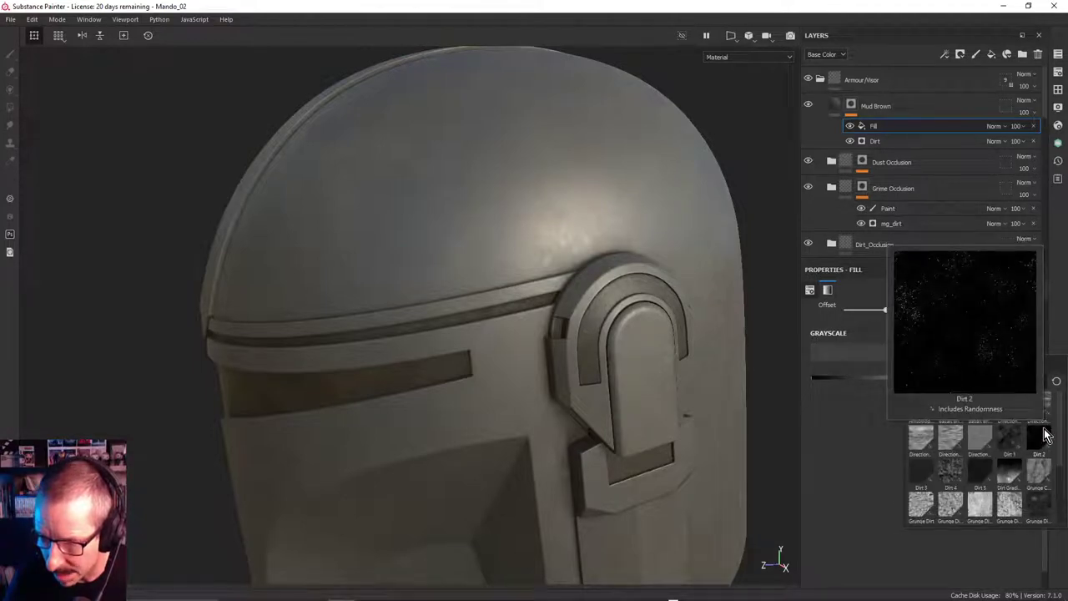
mouse_move(1045, 477)
mouse_move(1011, 436)
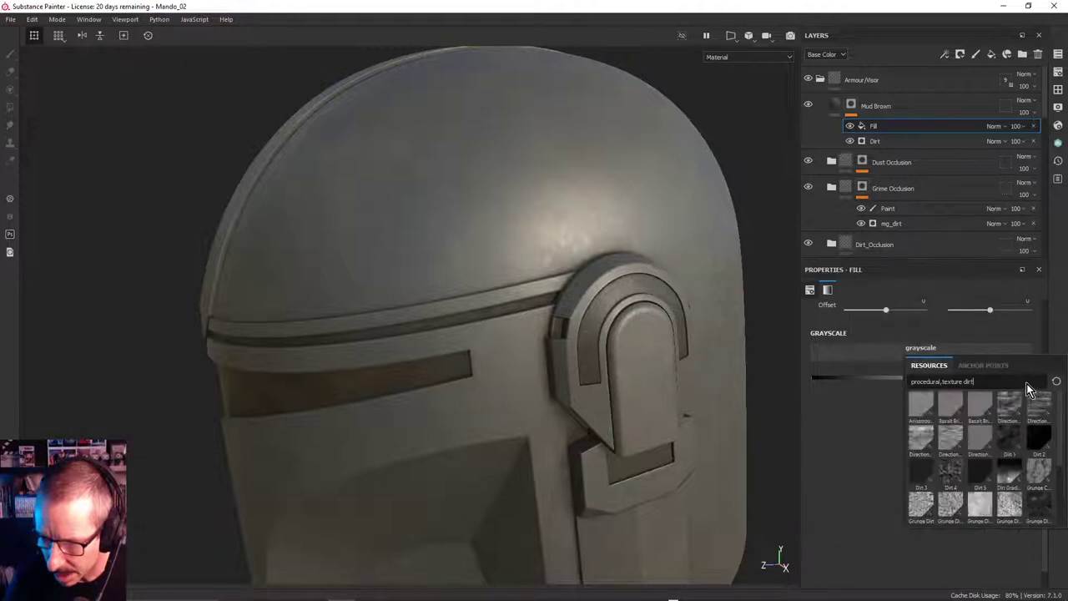
Search the grayscale textures for "concre", assign Grunge Concrete Old to the mask fill, and view it on the helmet's dome
key("BackSpace")
key("BackSpace")
key("BackSpace")
key("BackSpace")
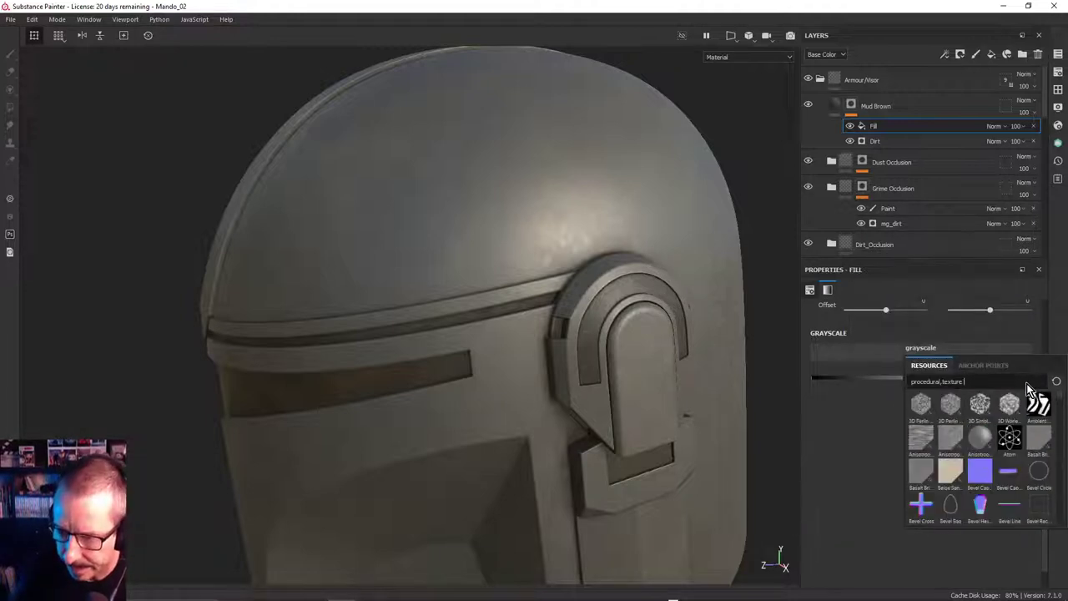
type("concre")
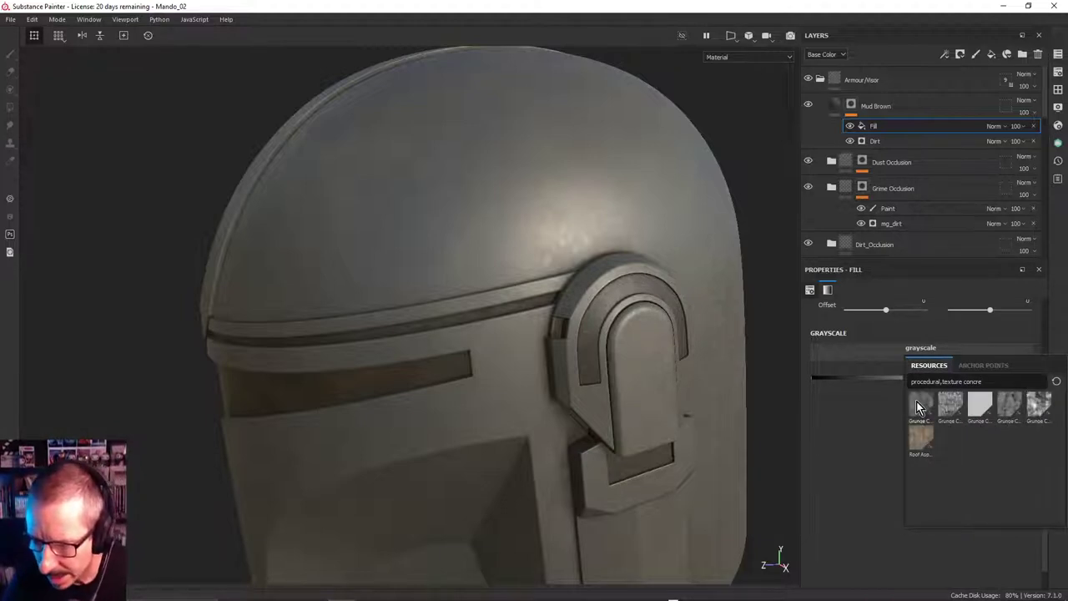
mouse_move(915, 402)
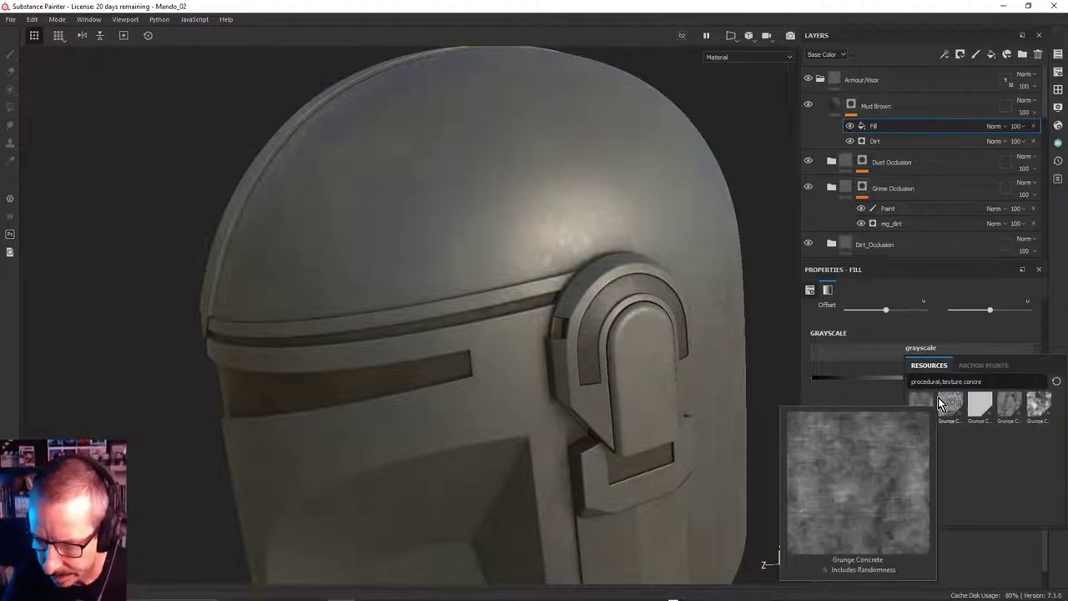
mouse_move(1011, 398)
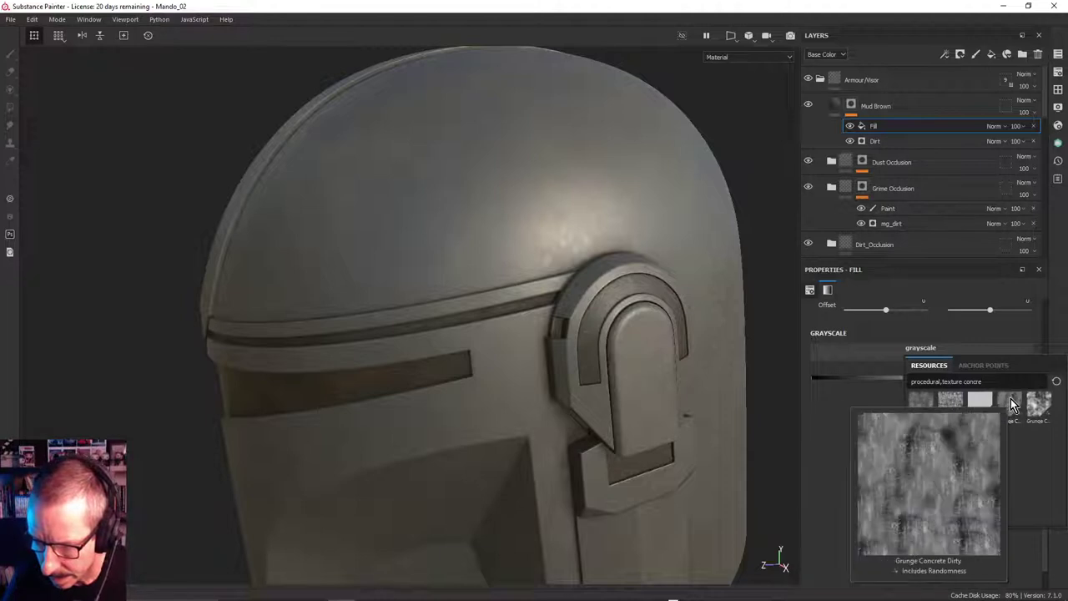
mouse_move(1041, 404)
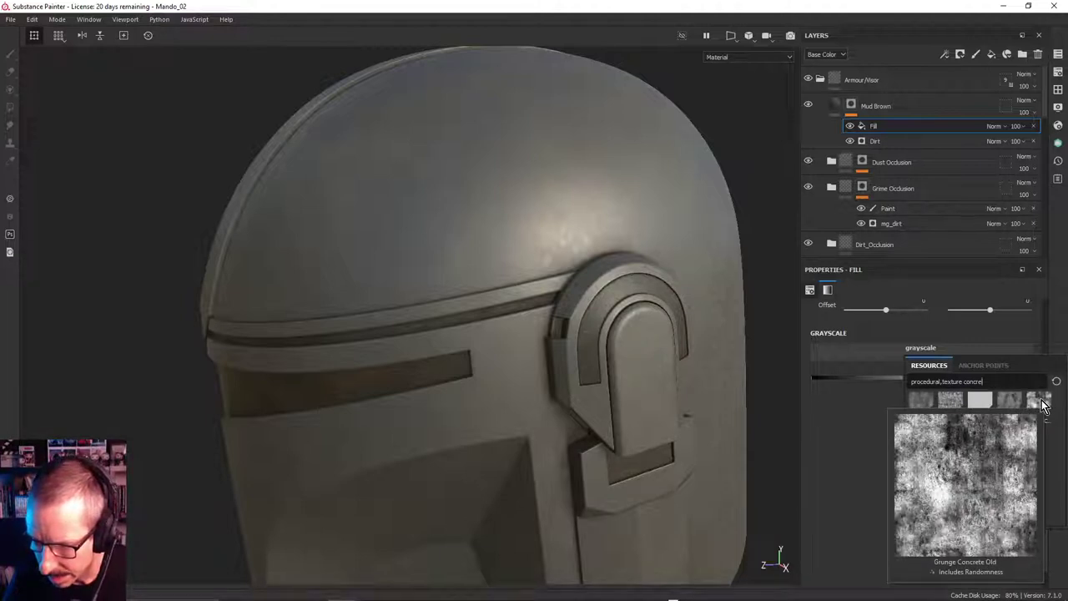
left_click(1042, 404)
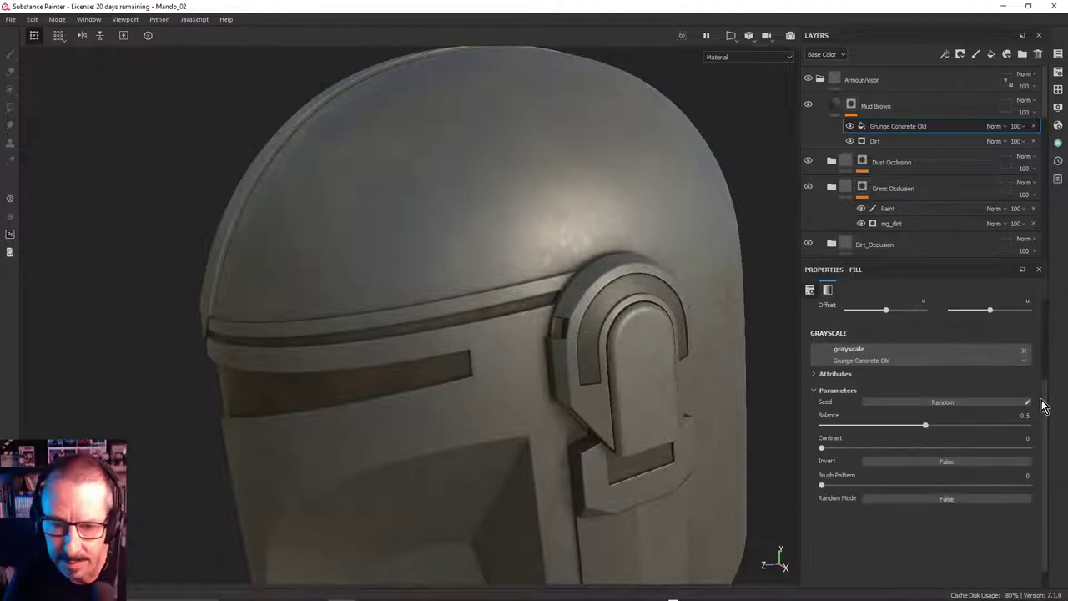
left_click_drag(565, 243, 585, 267, "alt")
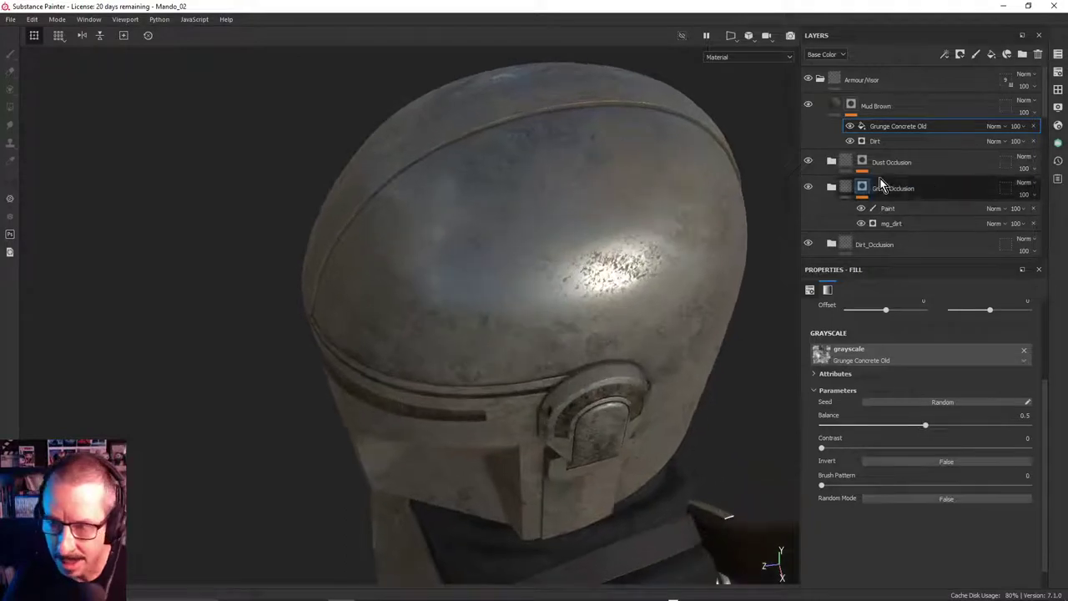
Display the Mud Brown mask, try Multiply on its Grunge Concrete Old fill, and set the fill's blend mode to Lighten (Max)
left_click(852, 106, "alt")
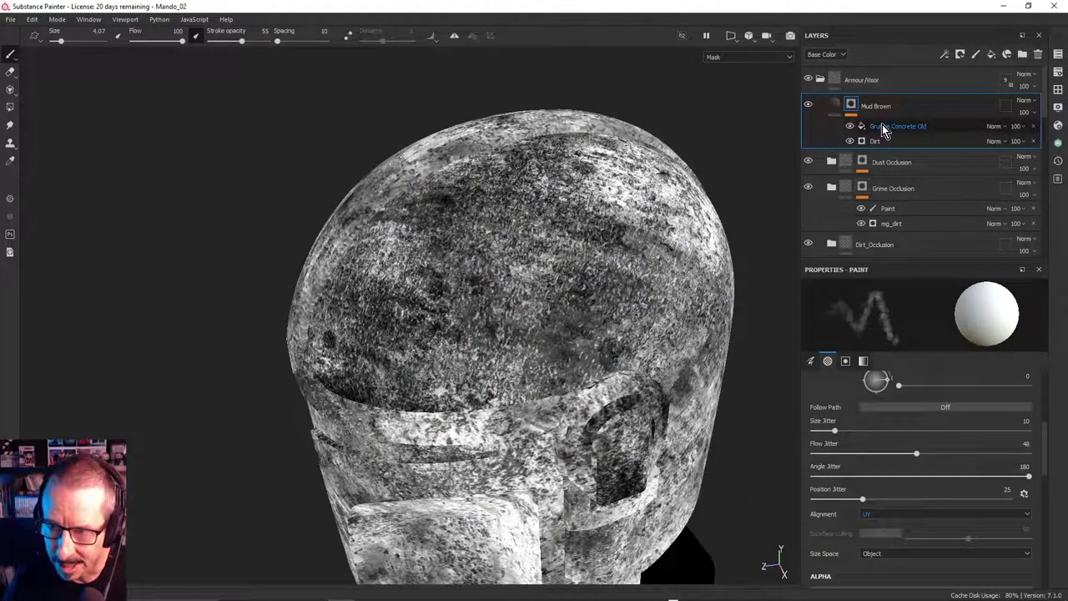
left_click(882, 124)
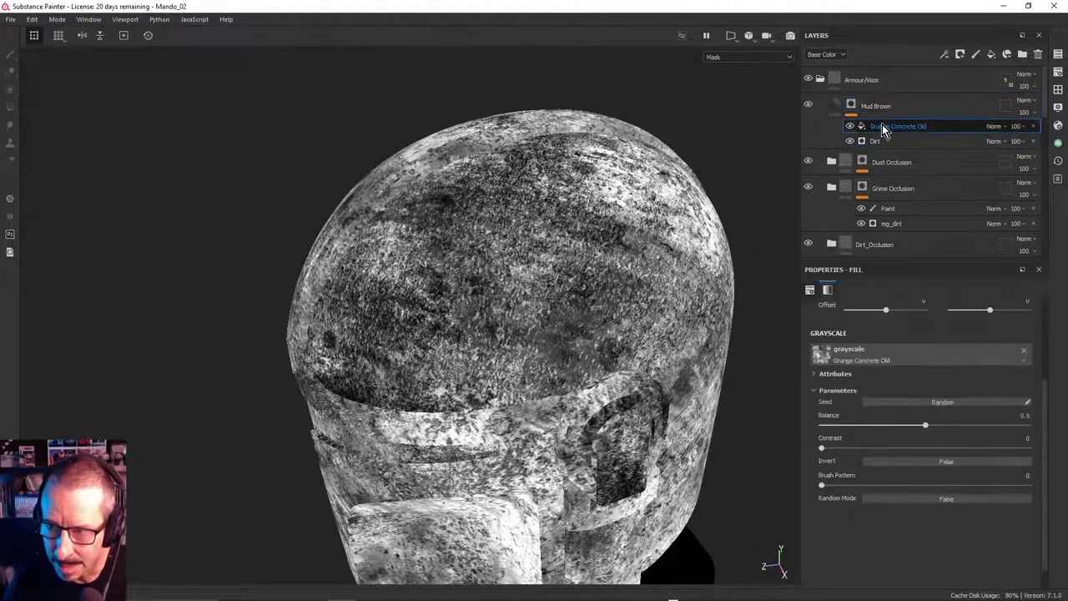
left_click(1005, 126)
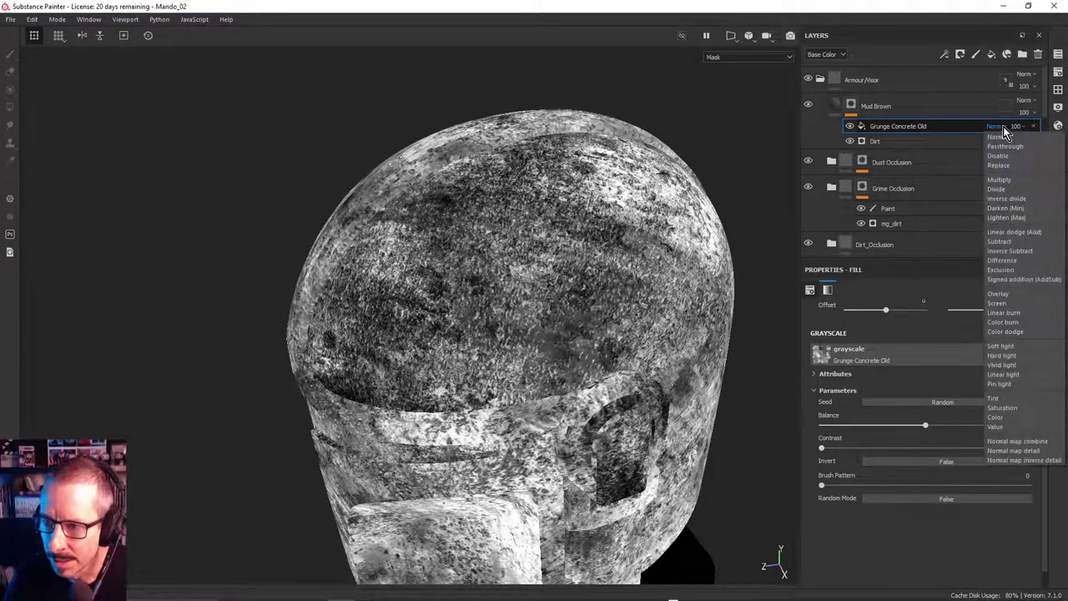
left_click(1007, 180)
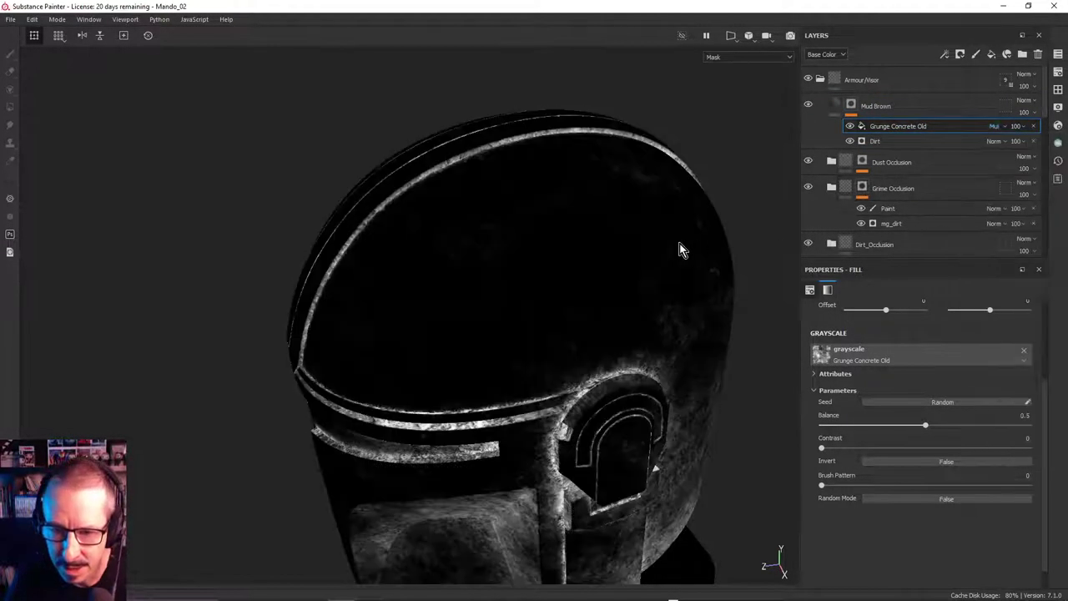
left_click(1003, 126)
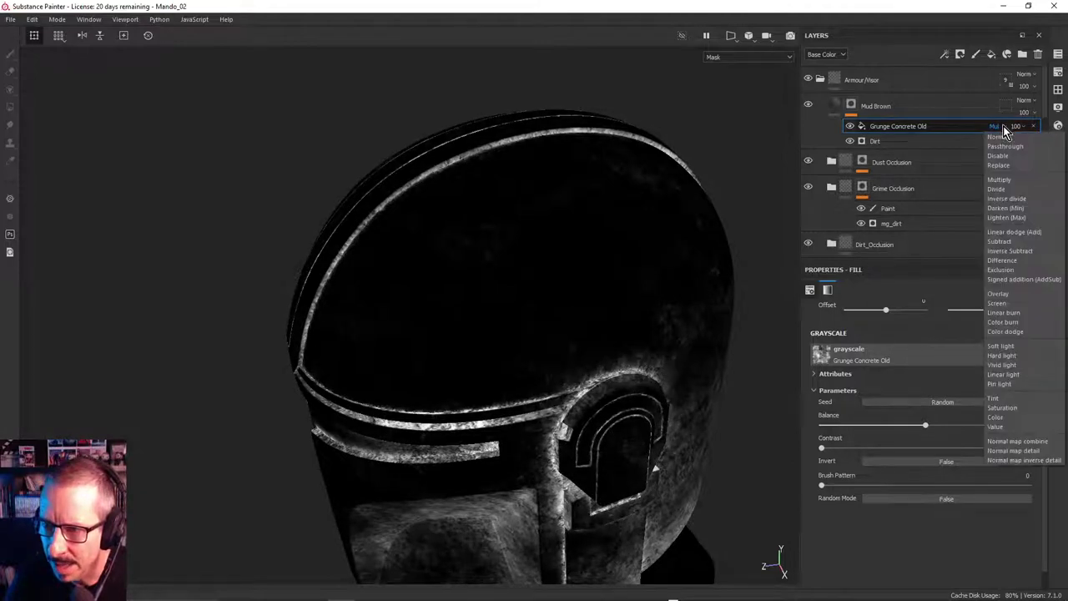
left_click(1018, 216)
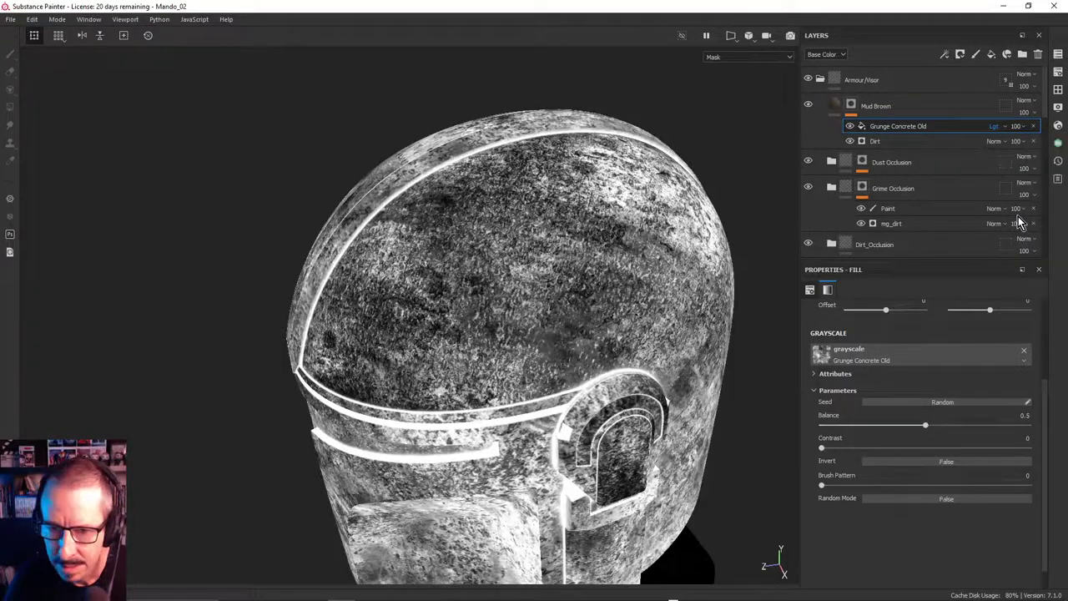
Set the Dirt Contrast of the Mud Brown mask's Dirt generator to 0.79
left_click(882, 140)
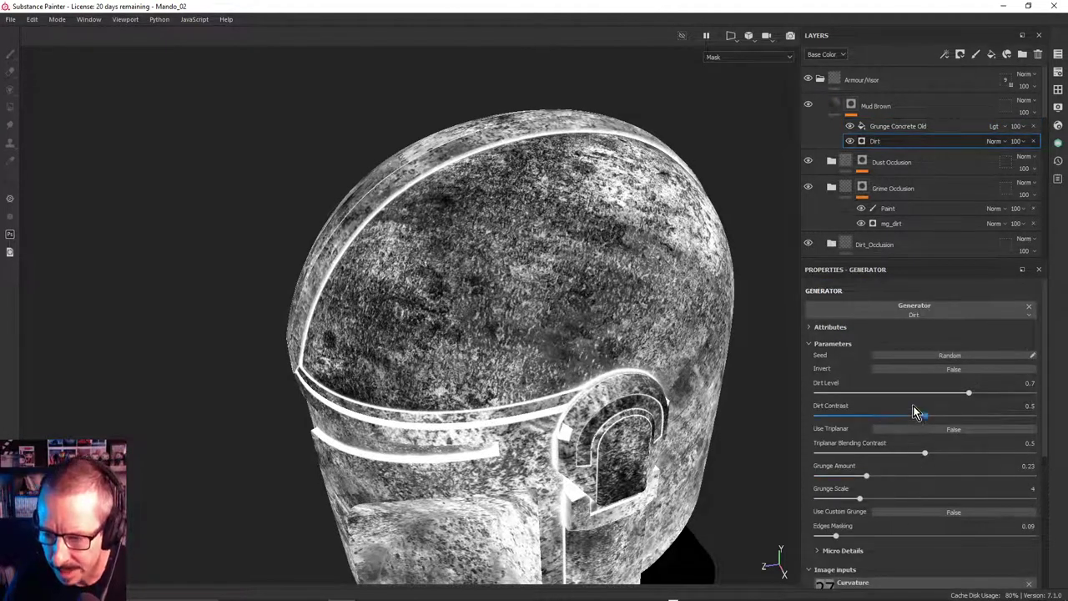
left_click_drag(963, 417, 989, 420)
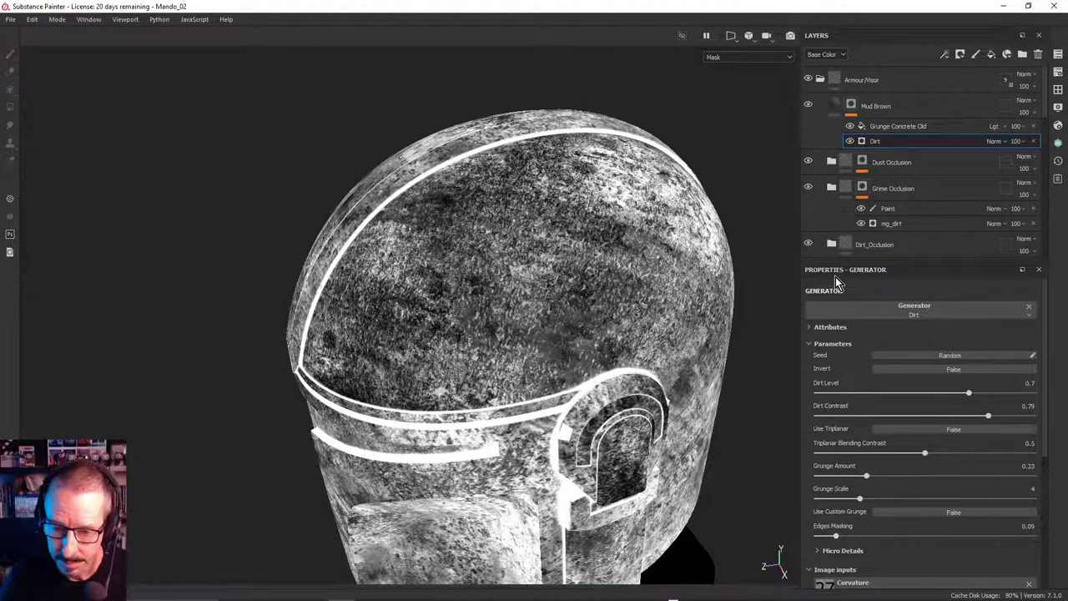
Set the Grunge Concrete Old fill's Balance to 0.2 and Contrast to 0.56, and check the helmet in material and mask views
left_click(893, 127)
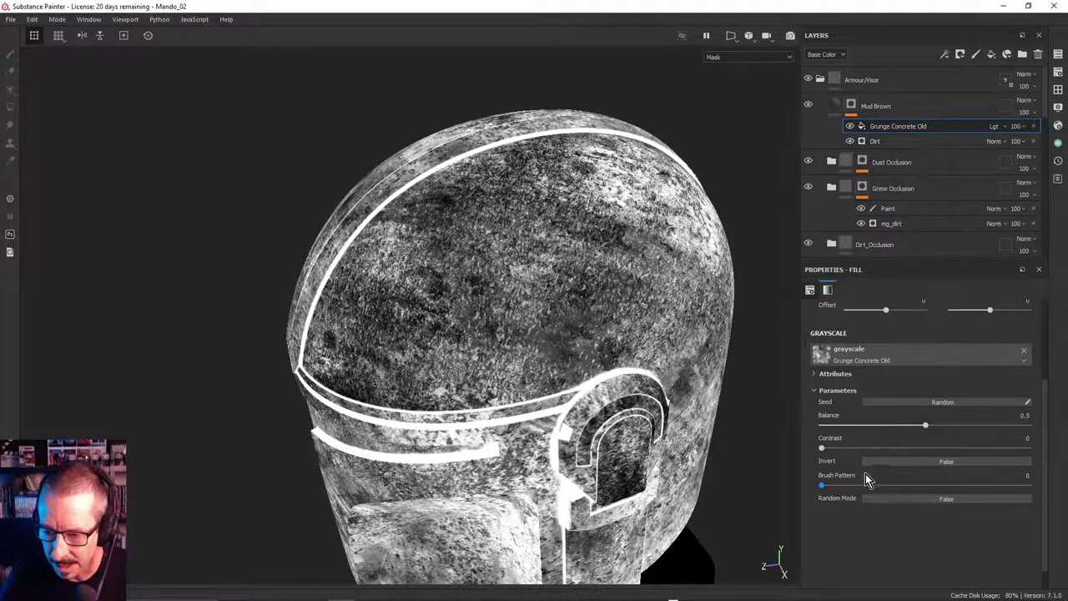
left_click_drag(838, 448, 865, 432)
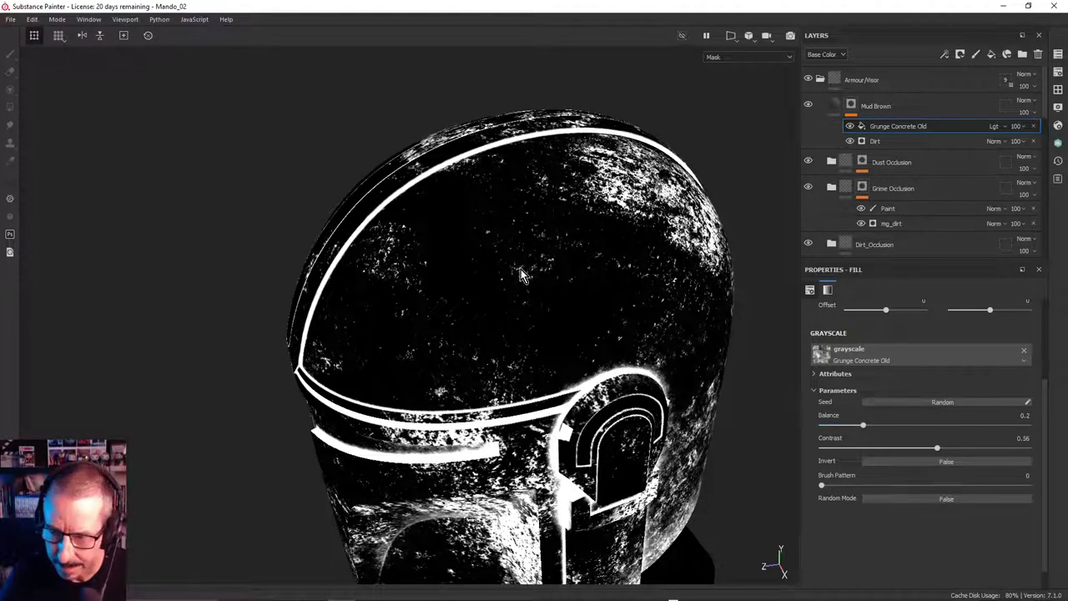
key("m")
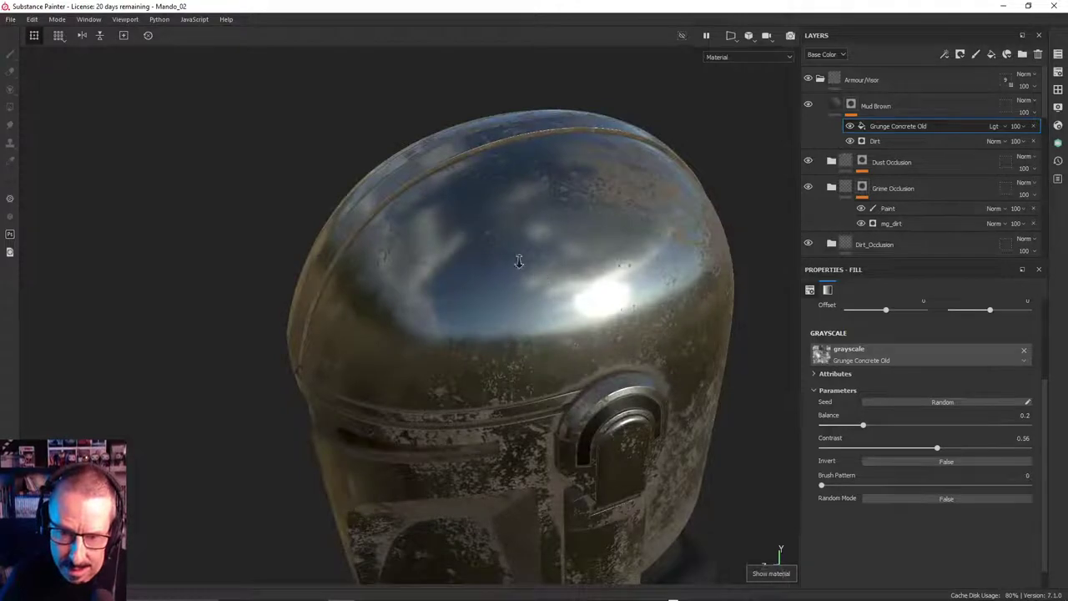
left_click_drag(520, 258, 515, 296, "alt")
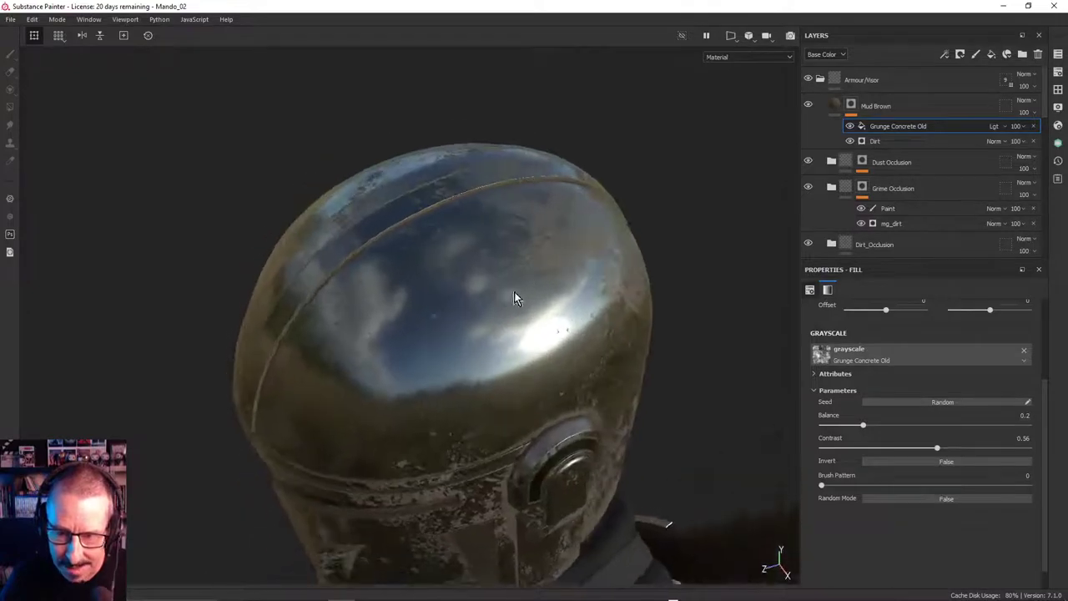
left_click(852, 107, "alt")
left_click_drag(541, 344, 337, 436, "alt")
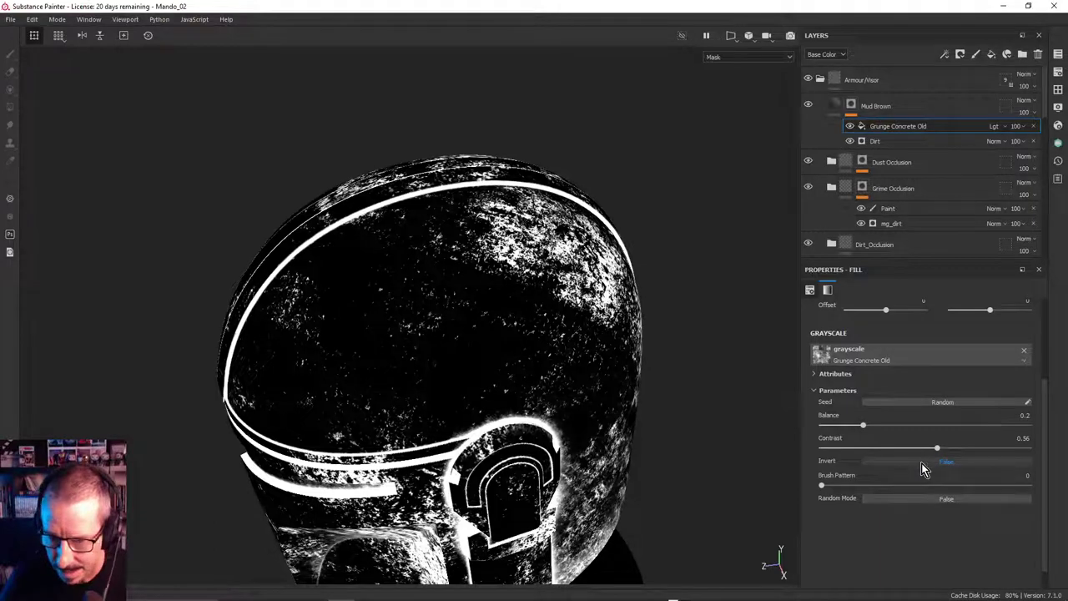
Try inverting the Grunge Concrete Old fill with a Balance of 0.25 and a Contrast of 0.45
left_click(924, 467)
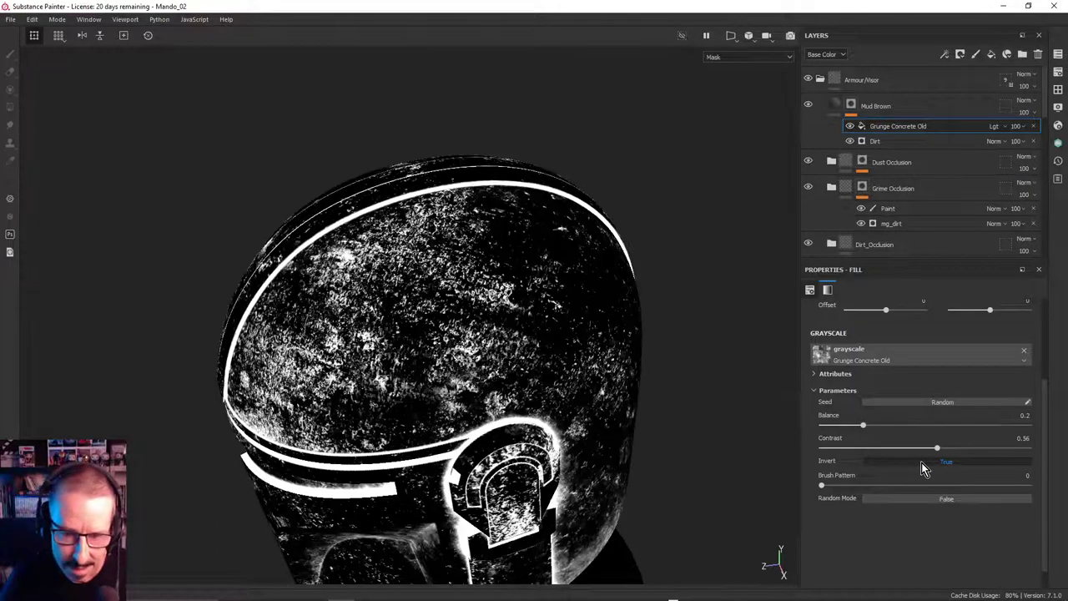
left_click_drag(567, 384, 376, 347, "alt")
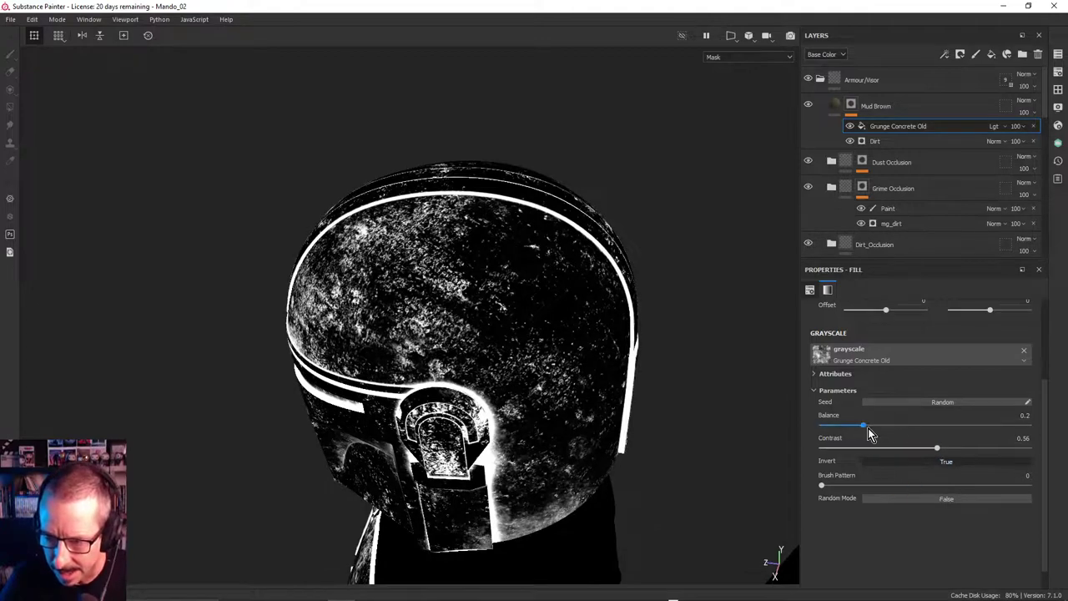
mouse_move(864, 428)
left_mouse_down()
mouse_move(850, 426)
mouse_move(873, 427)
left_mouse_up()
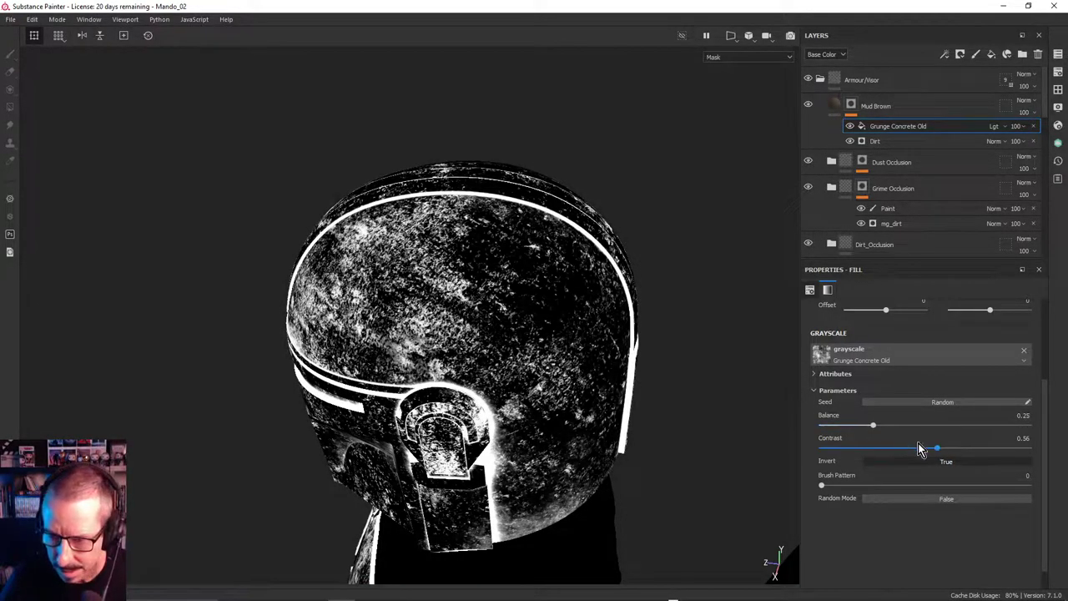
left_click_drag(936, 449, 915, 457)
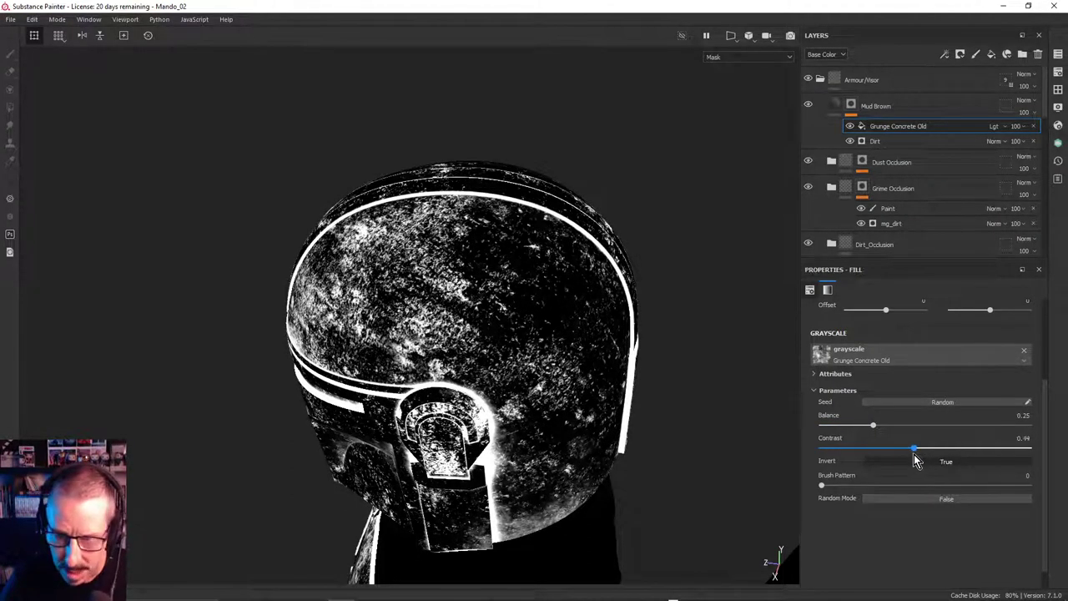
Set the Dirt generator's Dirt Level to 0.5 and compare the helmet's mask with the generator hidden and shown
left_click(880, 144)
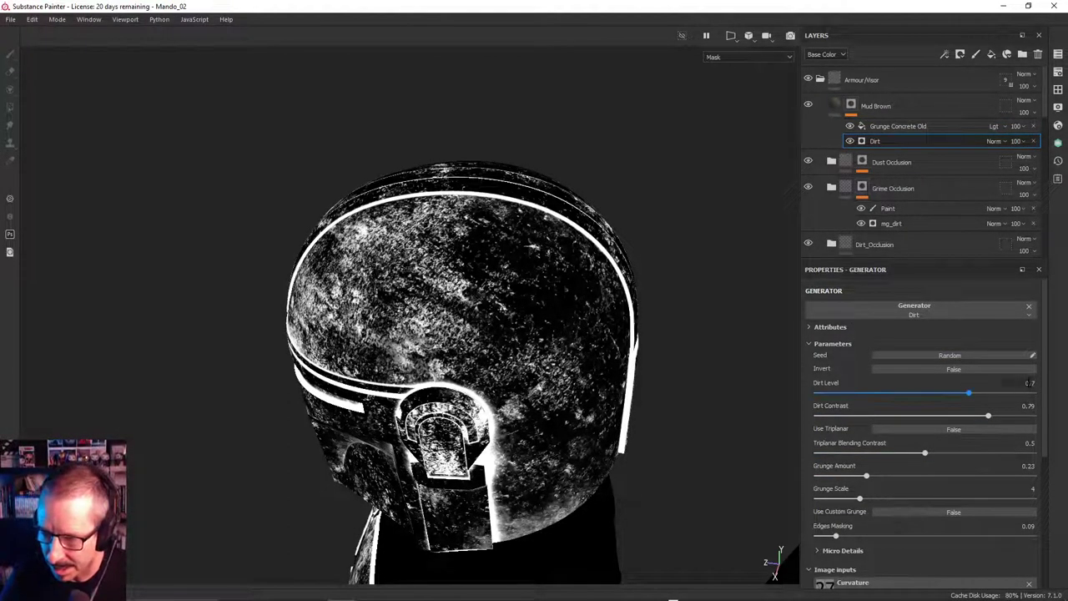
scroll(1046, 382, "down", 2)
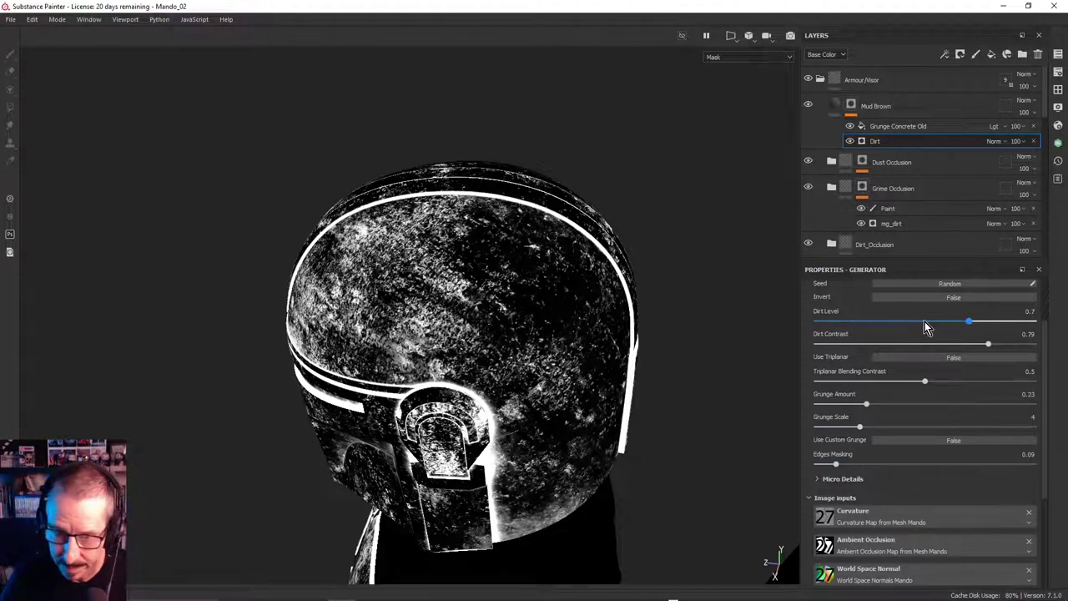
left_click_drag(929, 325, 908, 331)
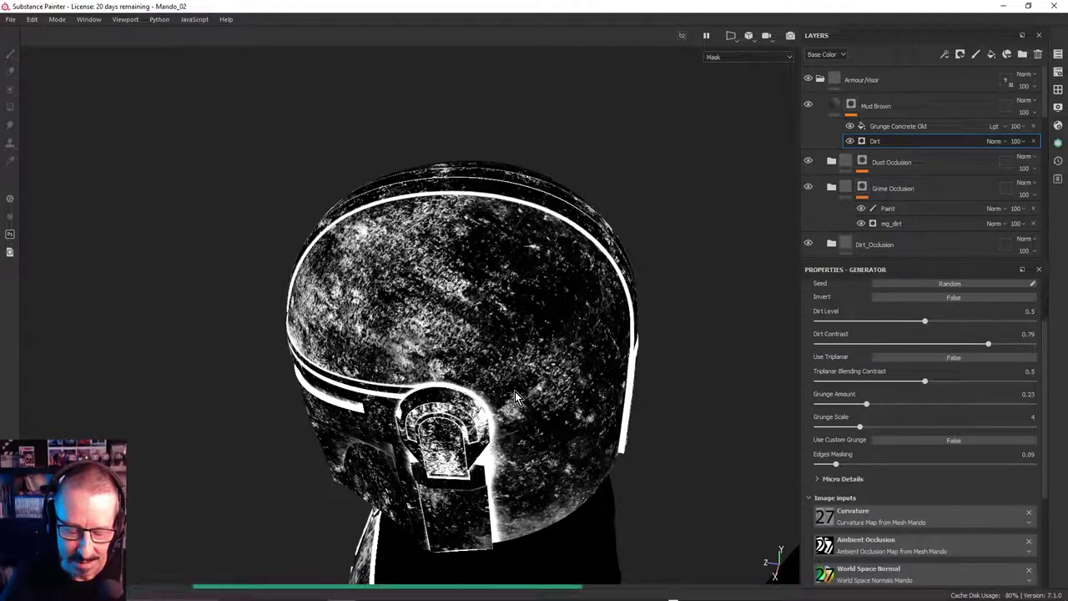
left_click_drag(520, 367, 530, 315, "alt")
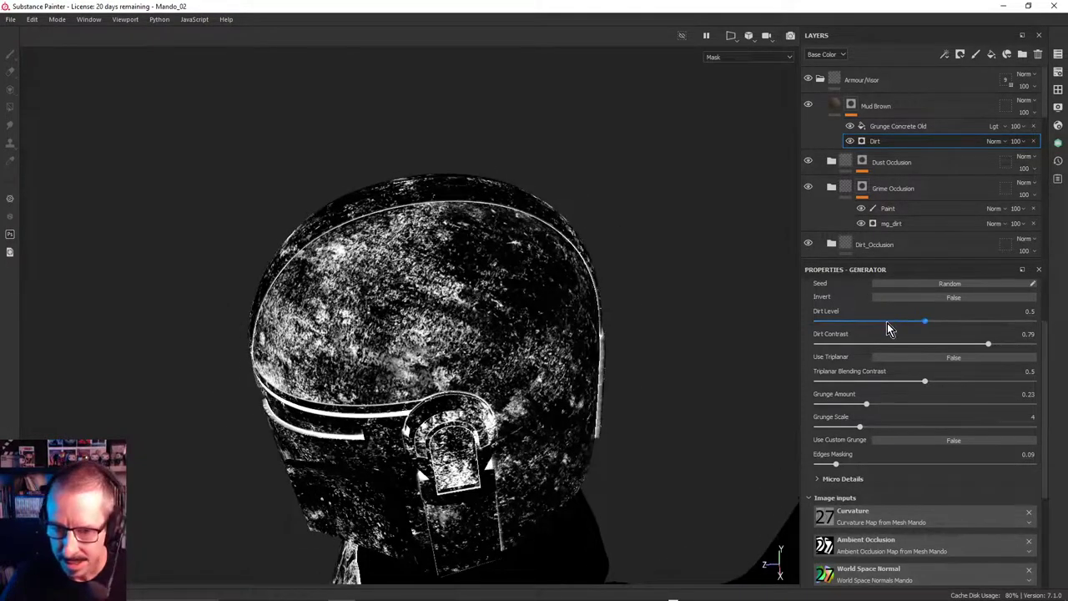
left_click(850, 142)
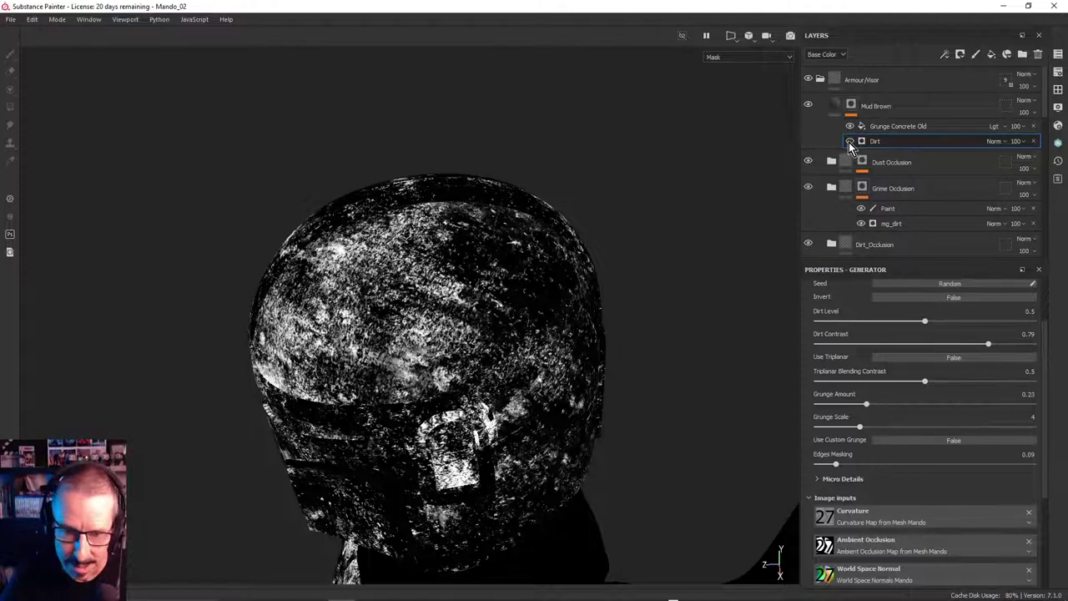
left_click(850, 142)
left_click(850, 142)
left_click(850, 142)
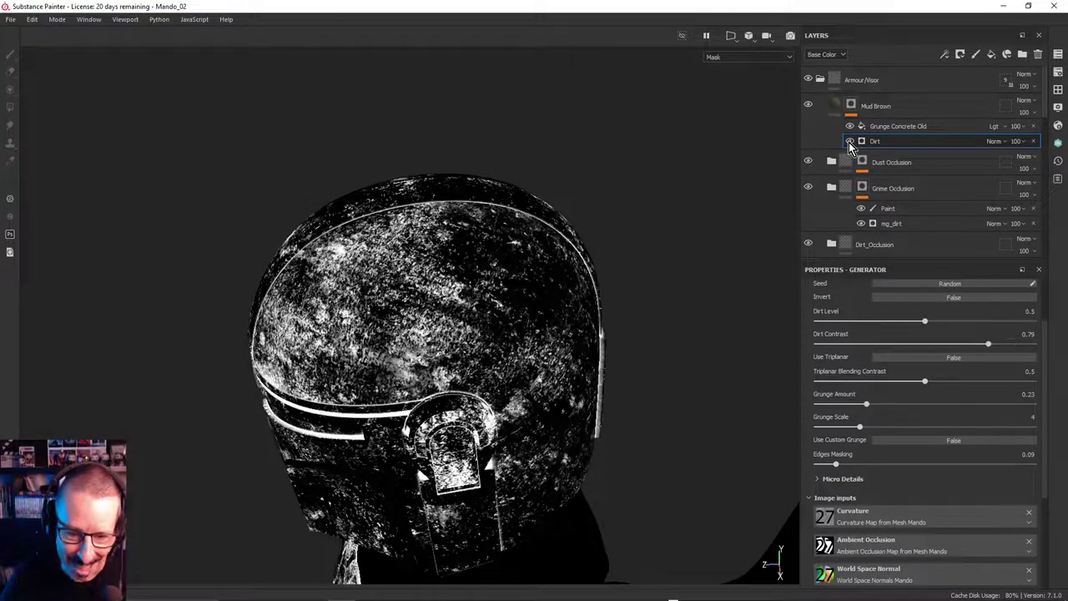
left_click(851, 142)
left_click(851, 142)
Lower the Grunge Concrete Old fill's opacity to 45 and on to 33, and check the helmet with full materials and mask
left_click(876, 128)
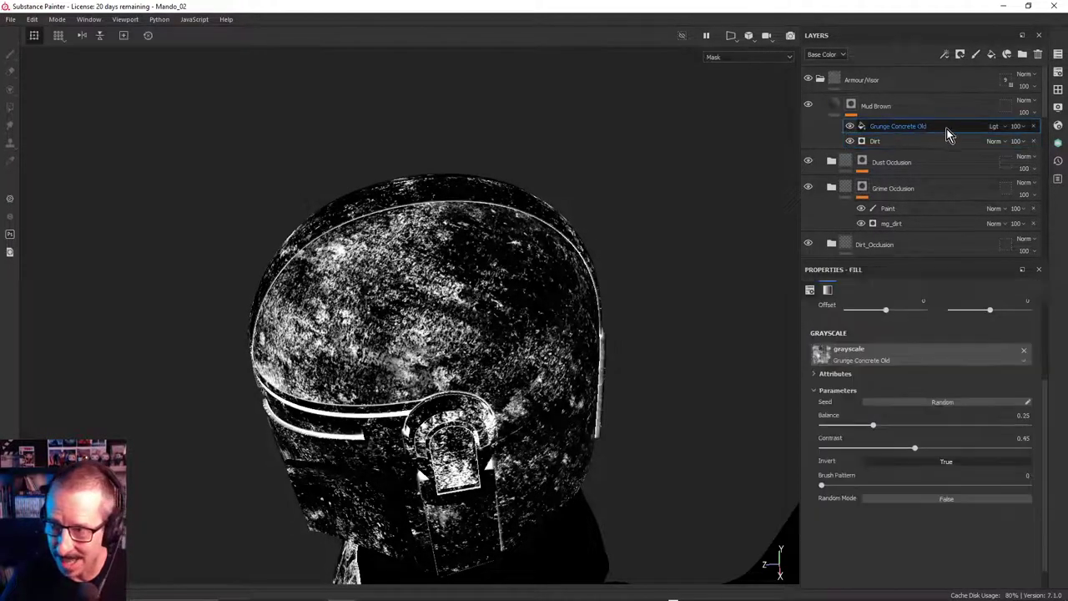
type("45")
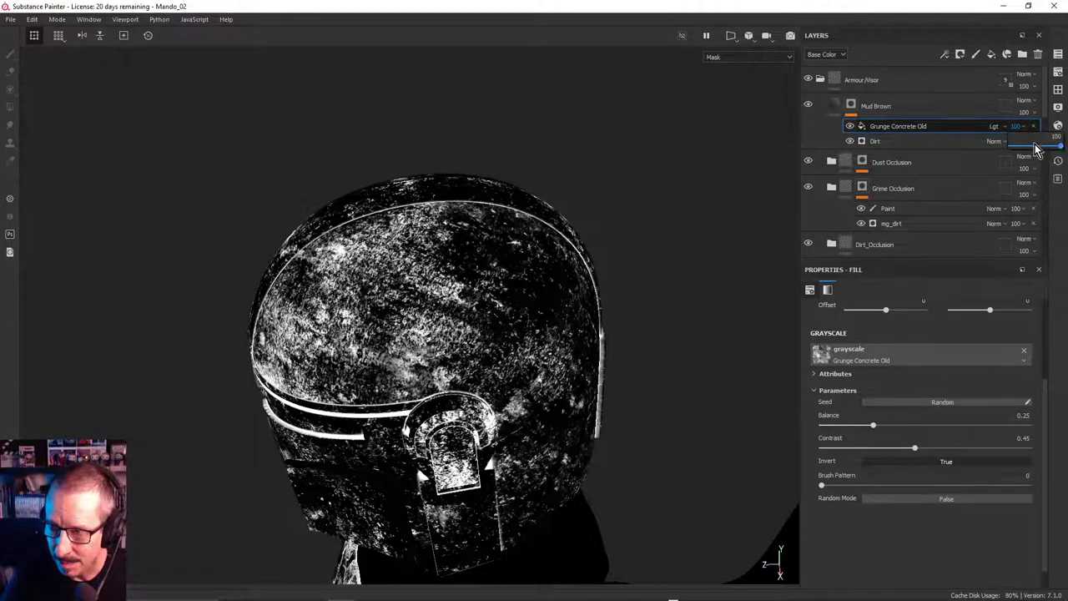
key("Return")
left_click(1025, 142)
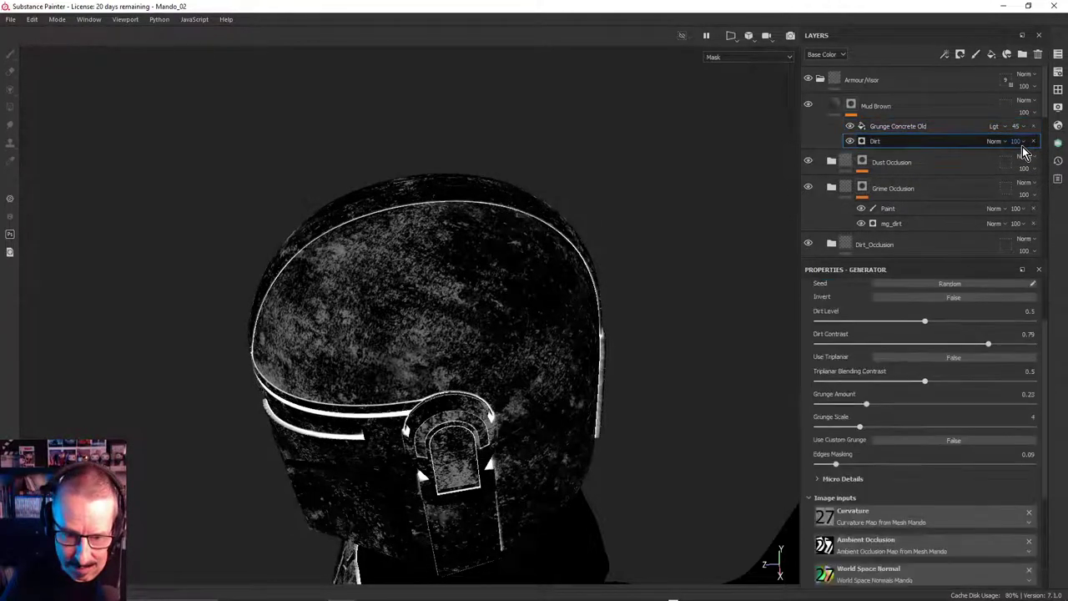
left_click_drag(1025, 142, 1028, 150)
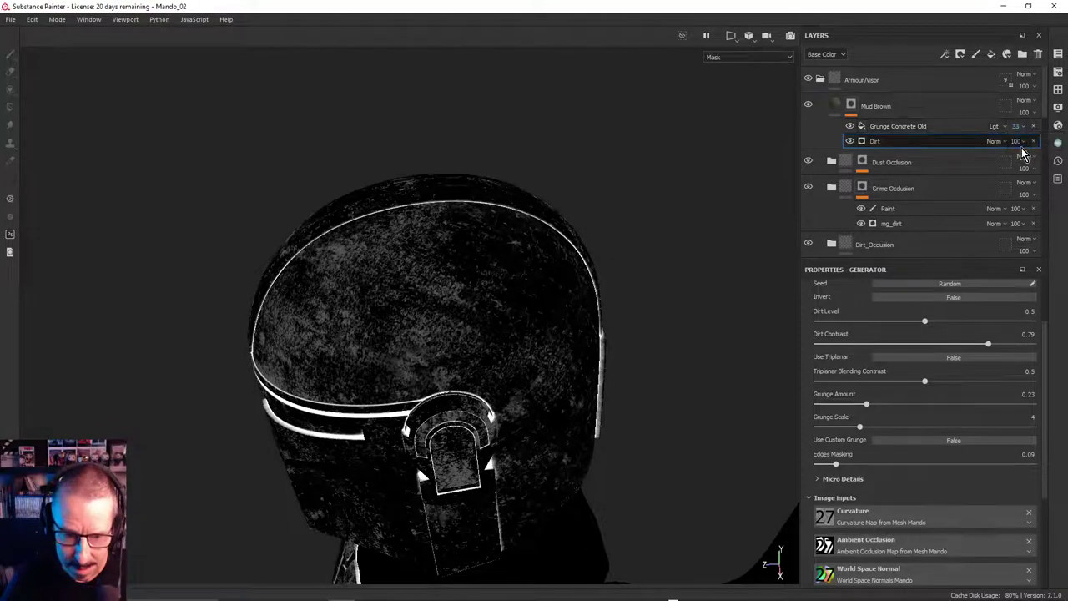
left_click_drag(529, 254, 540, 276, "alt")
key("m")
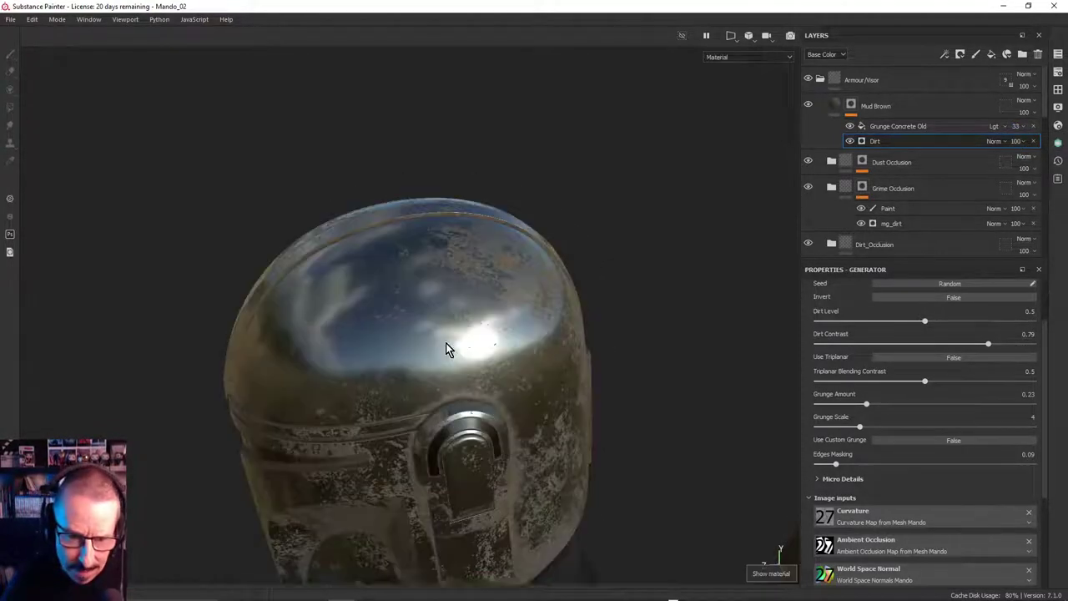
left_click_drag(434, 328, 242, 283, "alt")
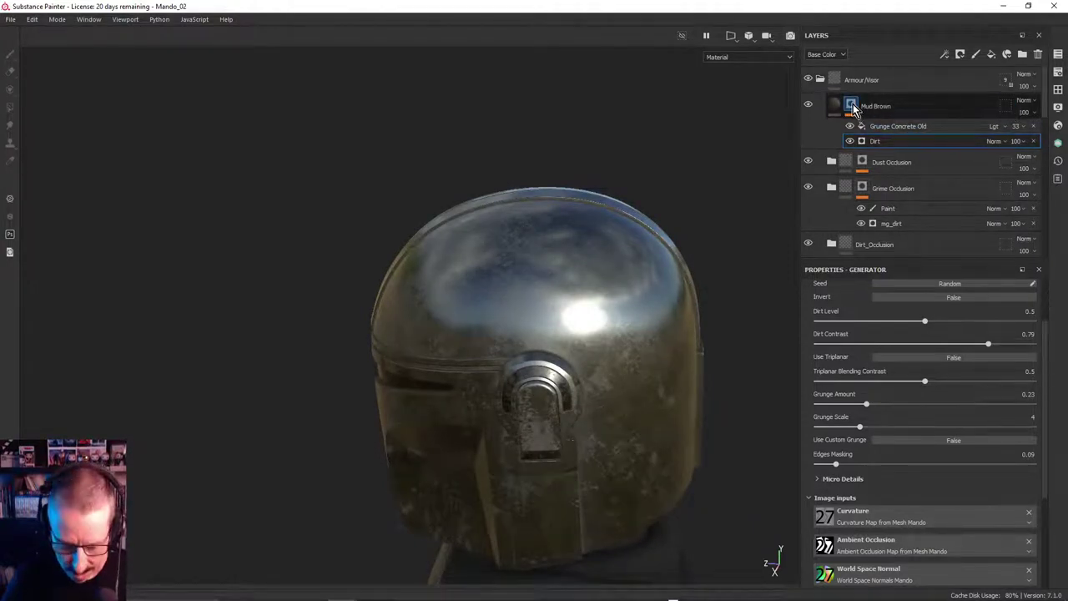
key("c")
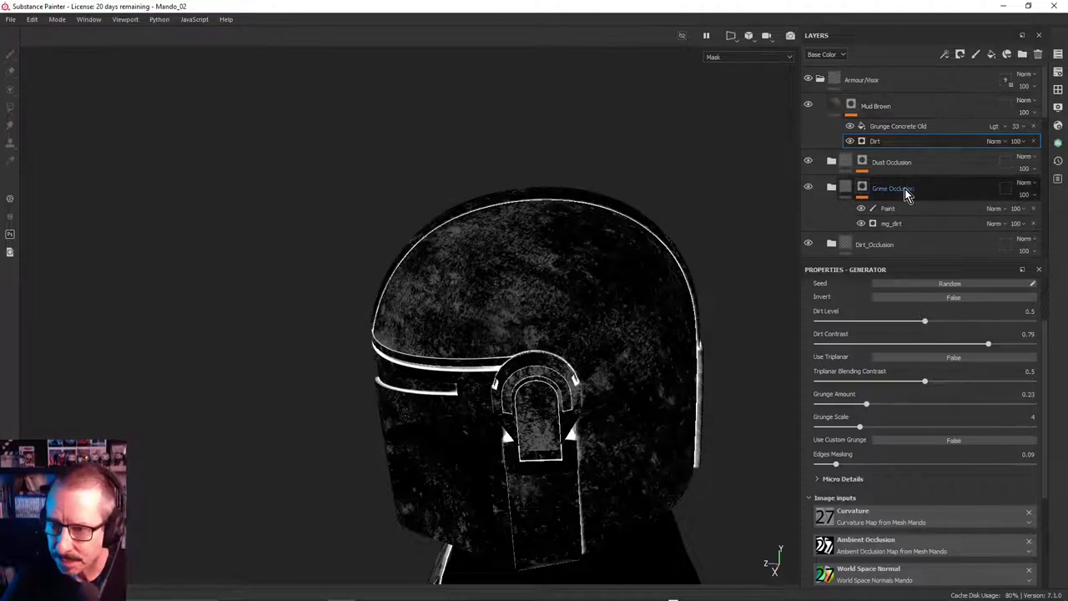
Undo the grunge fill's opacity changes, the Dirt Level change, and the grunge fill's inversion and follow-up adjustments
key("ctrl+z")
key("ctrl+z")
key("ctrl+z")
key("ctrl+z")
key("ctrl+z")
key("ctrl+z")
key("ctrl+z")
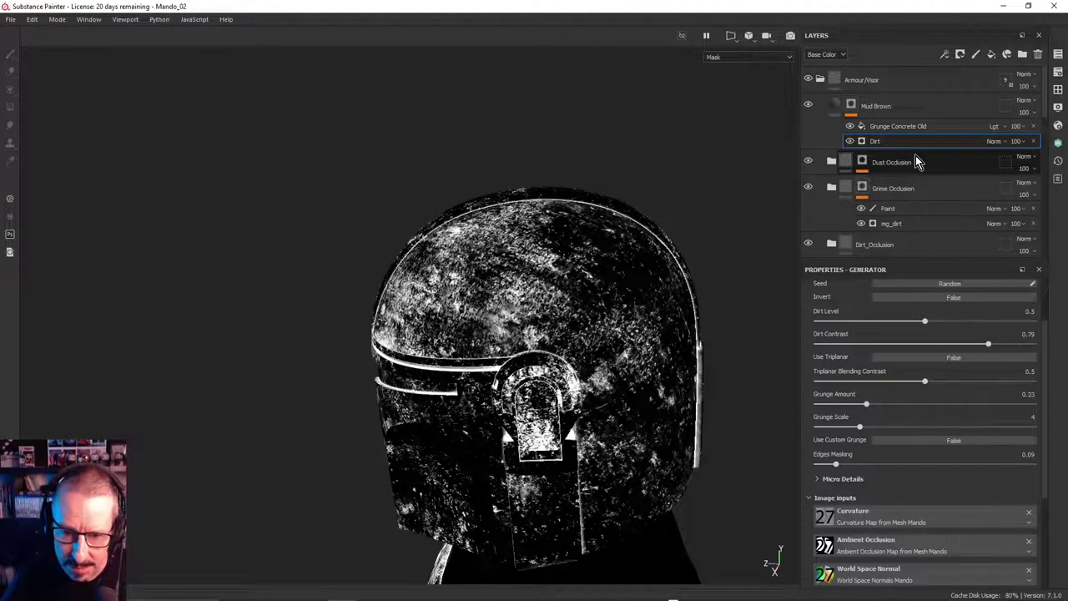
key("ctrl+z")
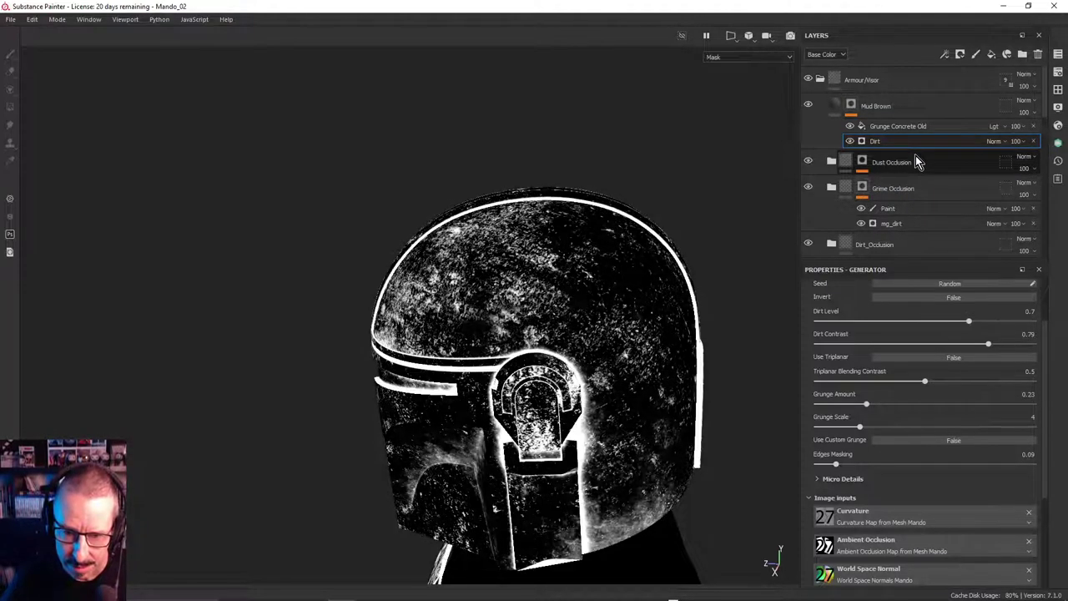
key("ctrl+z")
key("ctrl+z")
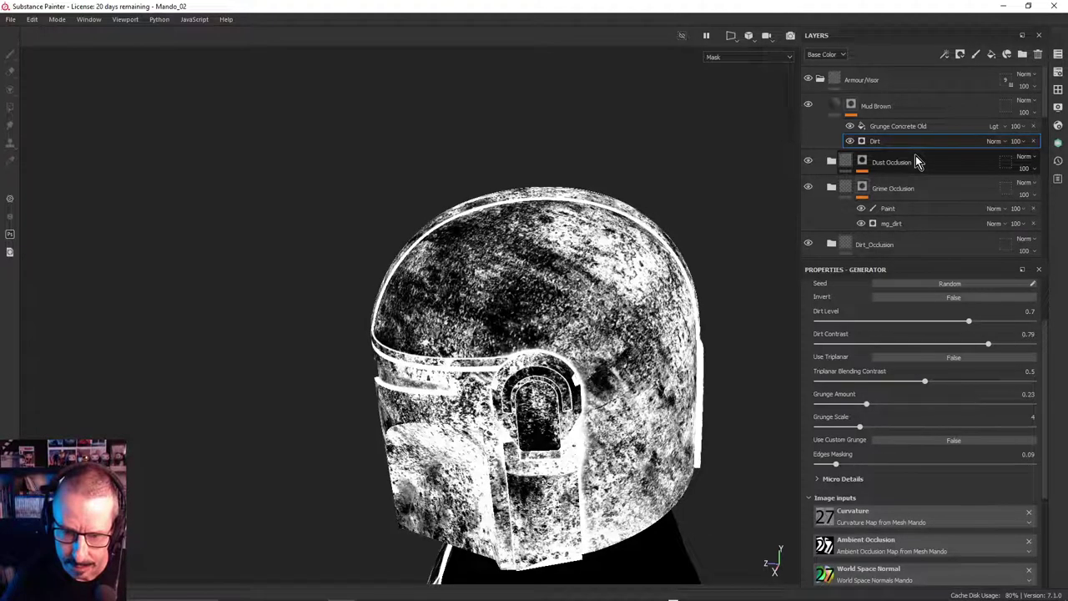
Hide the Grunge Concrete Old fill and look over the Dirt generator's mask on the helmet
left_click(850, 126)
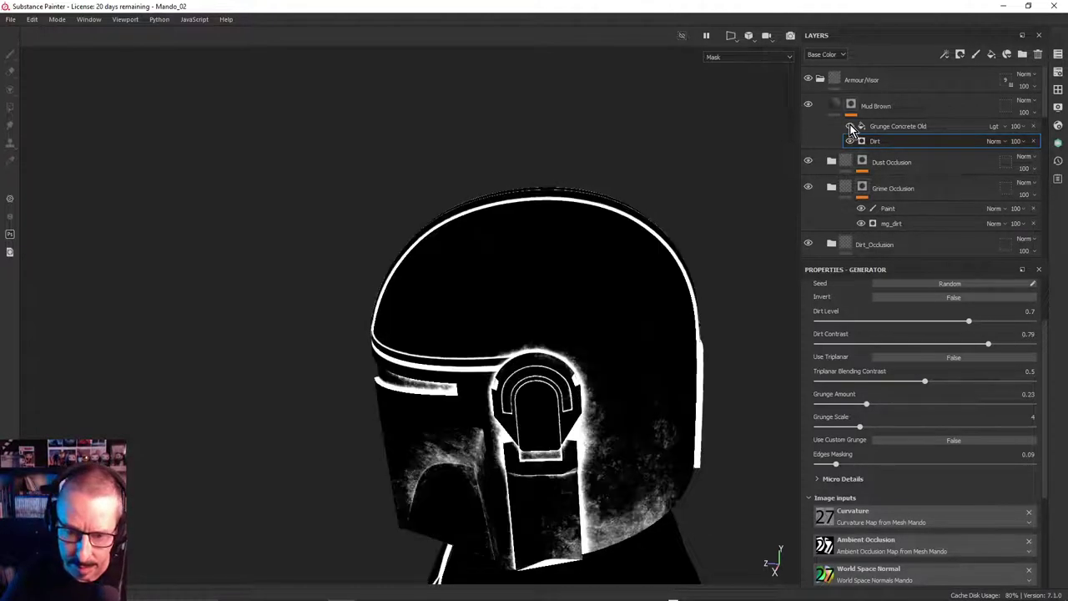
left_click_drag(642, 278, 587, 303, "alt")
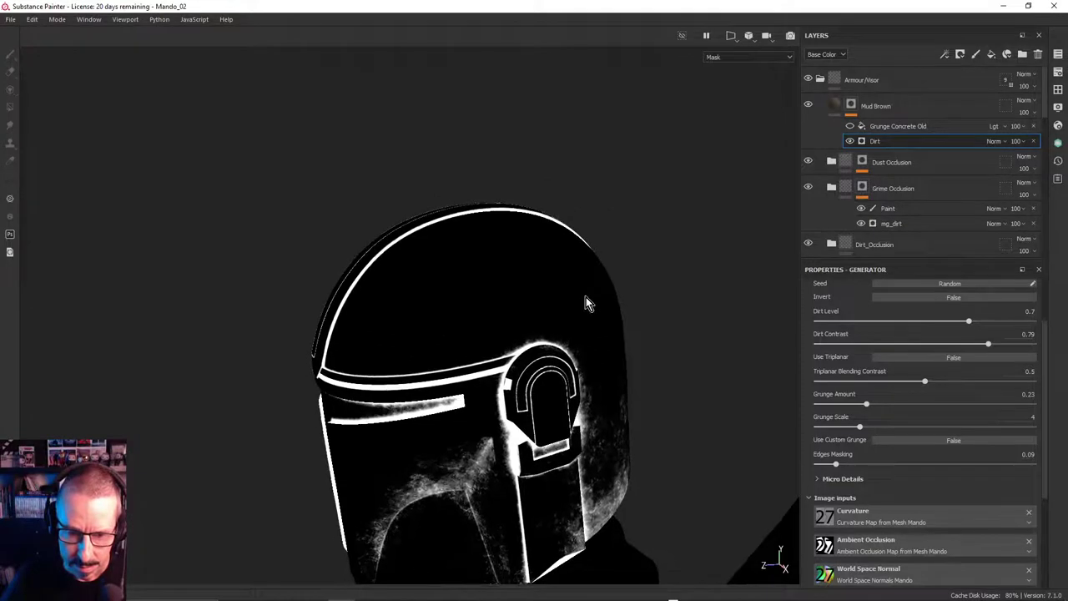
Set the Dirt generator's Dirt Contrast to 0.42 and show the Grunge Concrete Old fill again
left_click(946, 344)
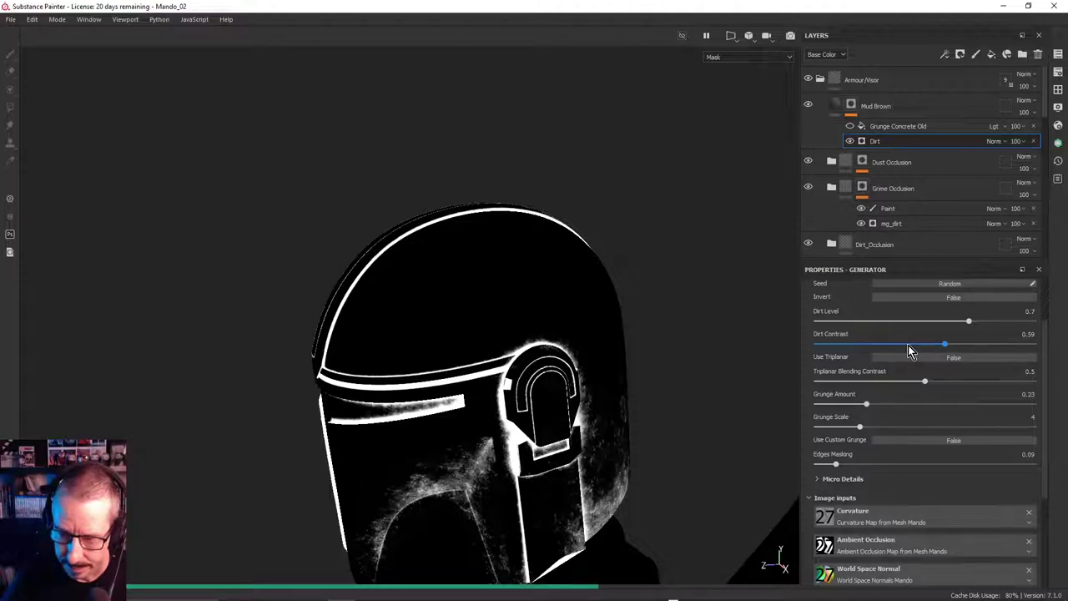
left_click(910, 346)
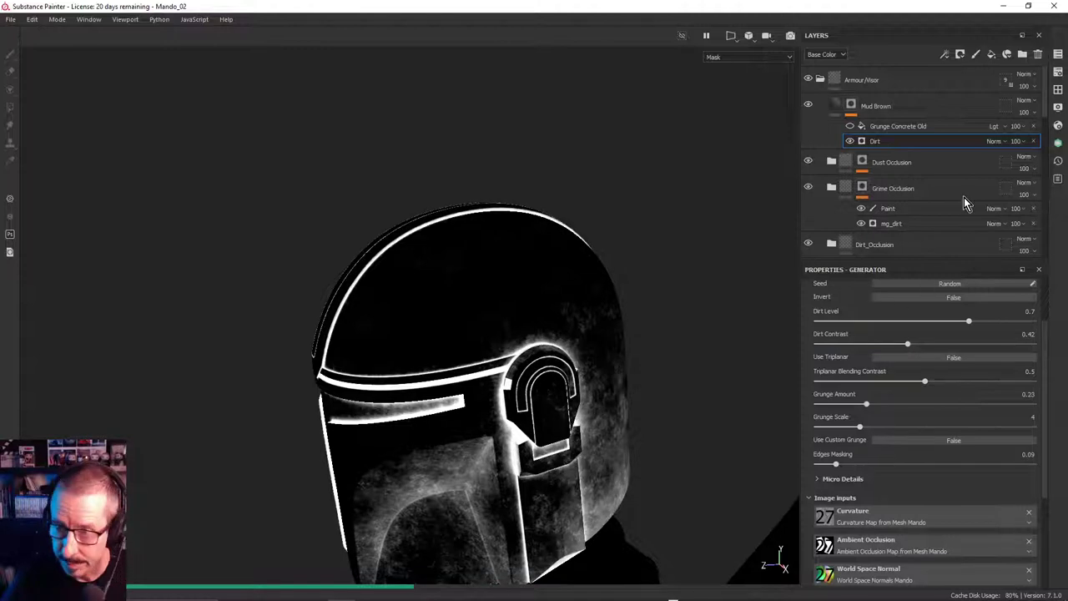
left_click(896, 125)
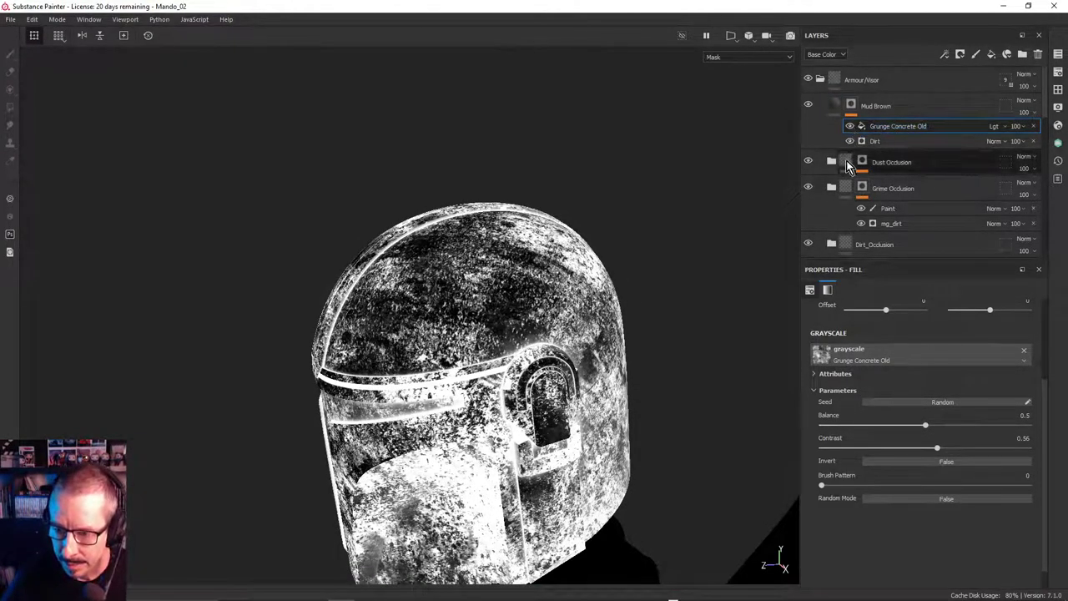
Set the Grunge Concrete Old fill's UV scale to 3
left_click(810, 291)
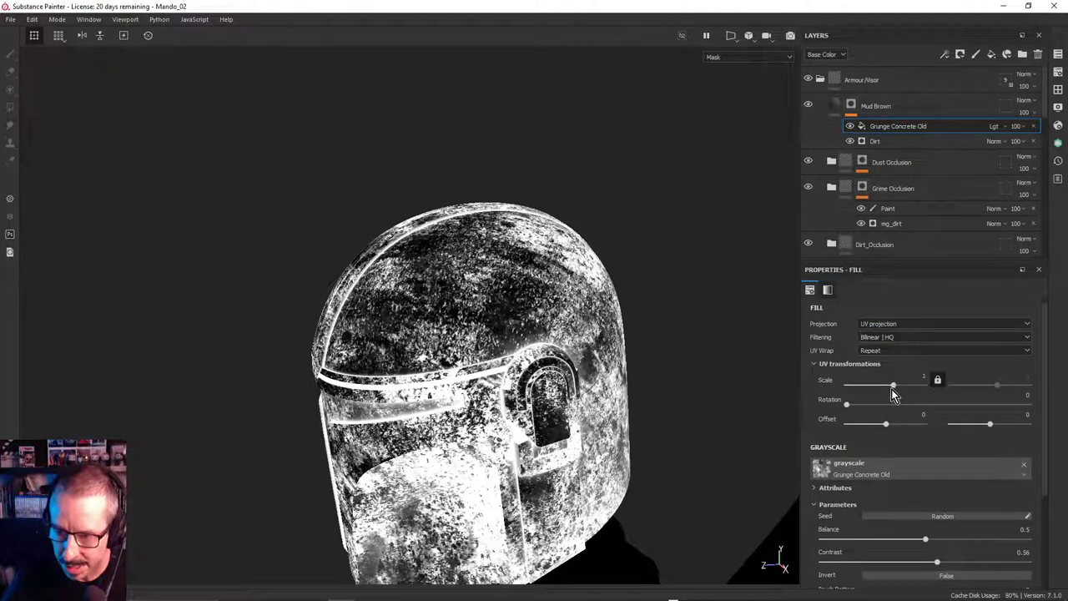
left_click_drag(895, 391, 897, 391)
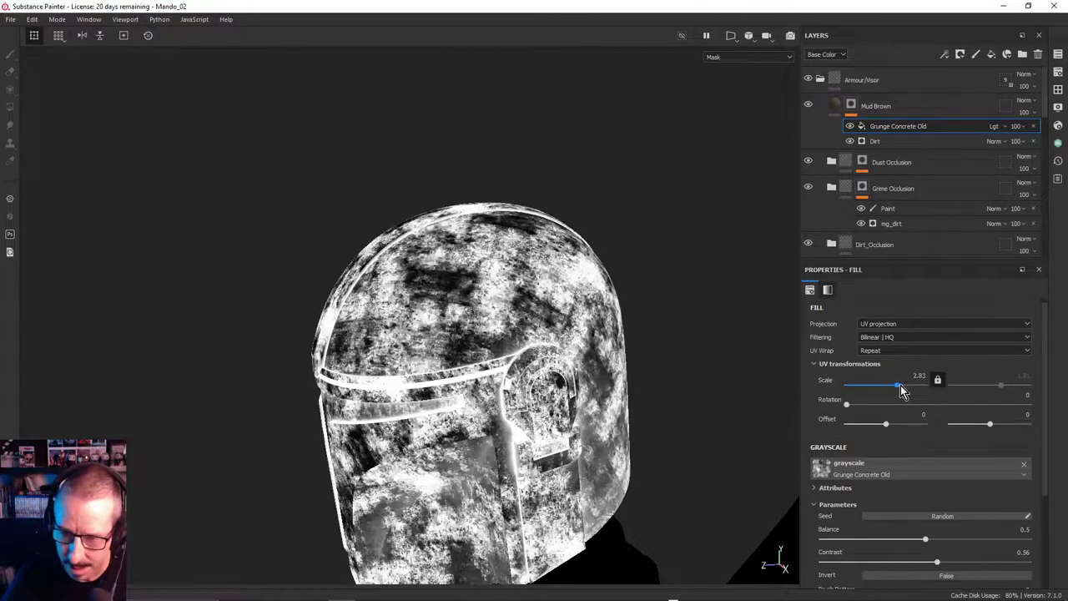
left_click(915, 376)
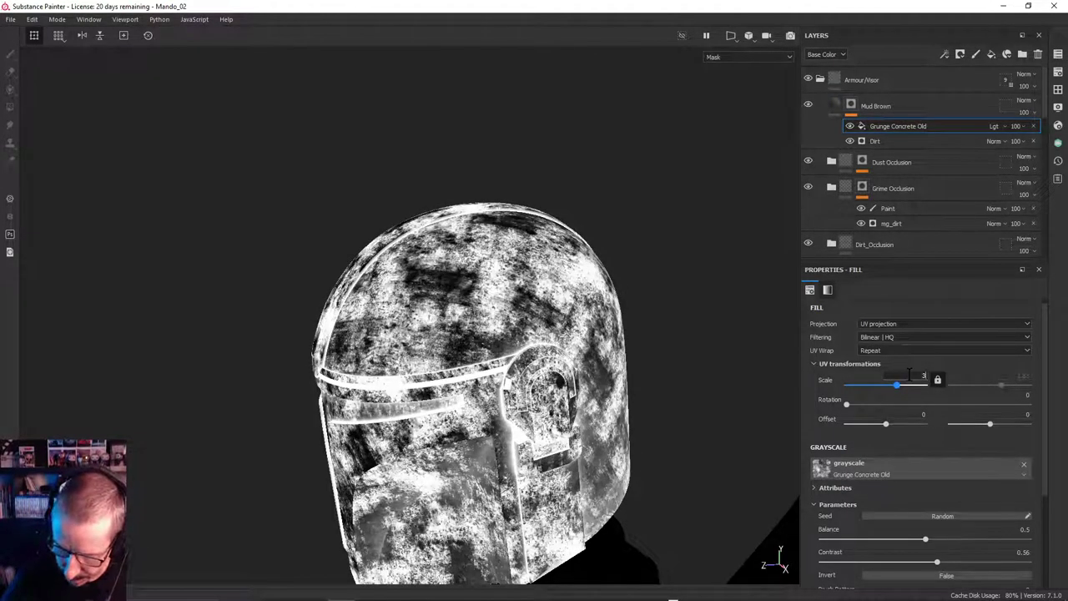
key("Return")
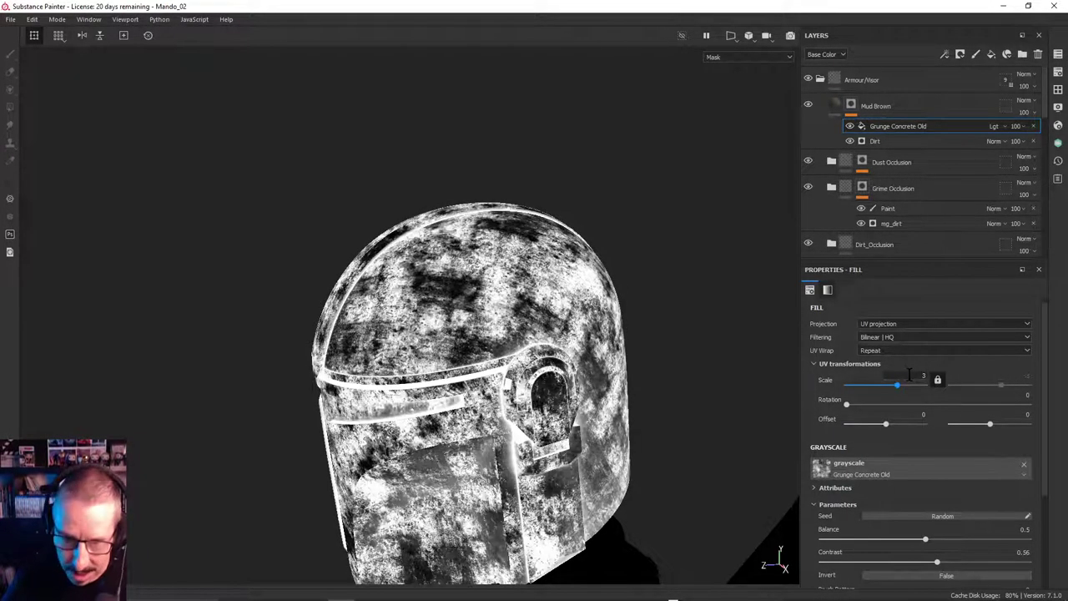
double_click(916, 127)
key("Return")
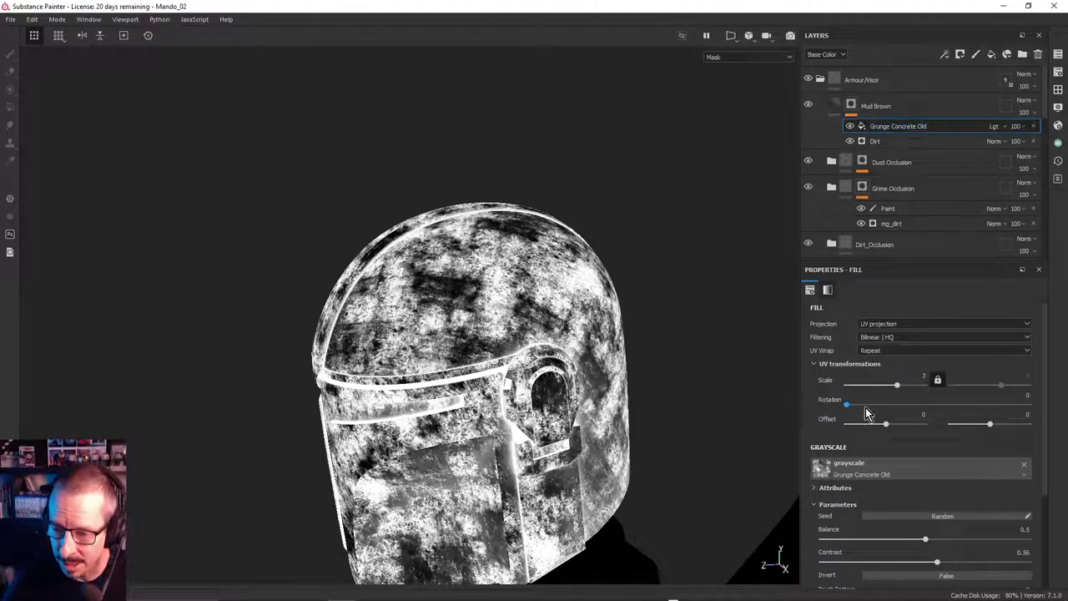
Search the texture resources for "grunge" and replace the fill's grayscale texture with Grunge Dirt
left_click(888, 464)
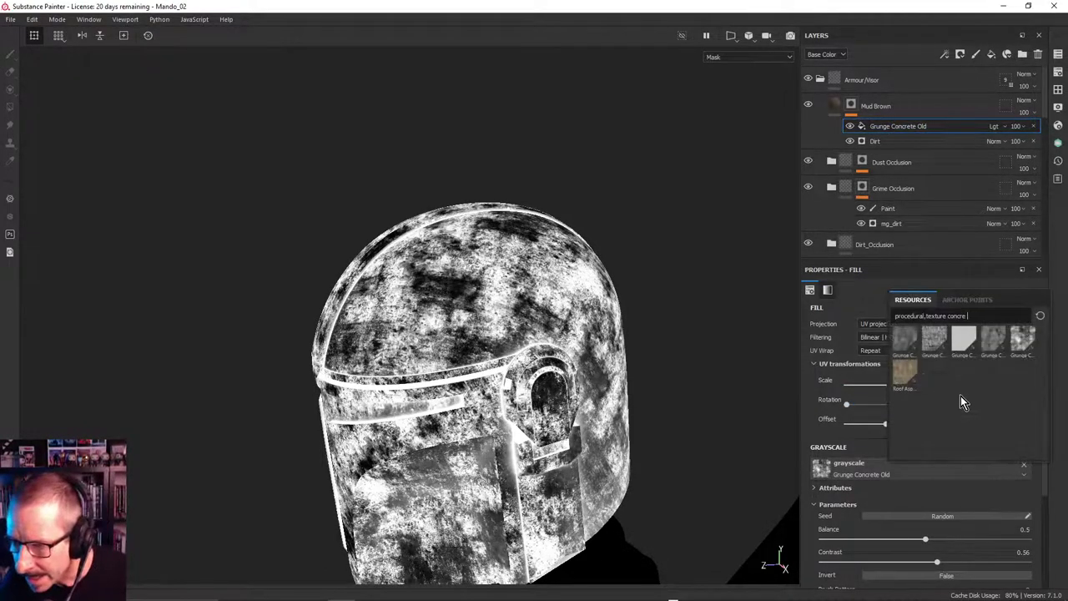
left_click(954, 316)
left_click_drag(949, 316, 1012, 322)
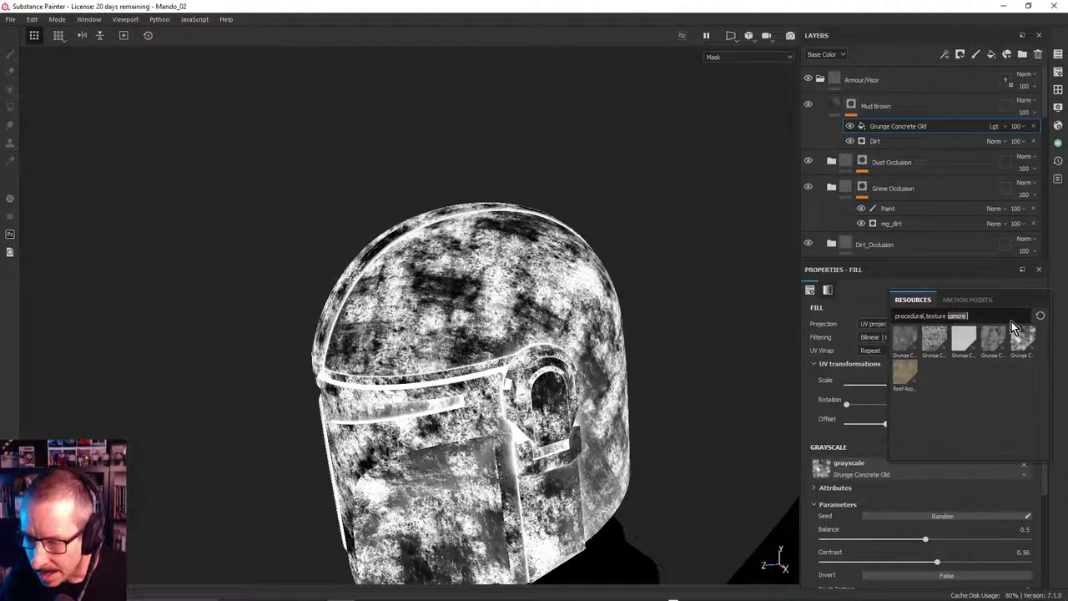
type("grn")
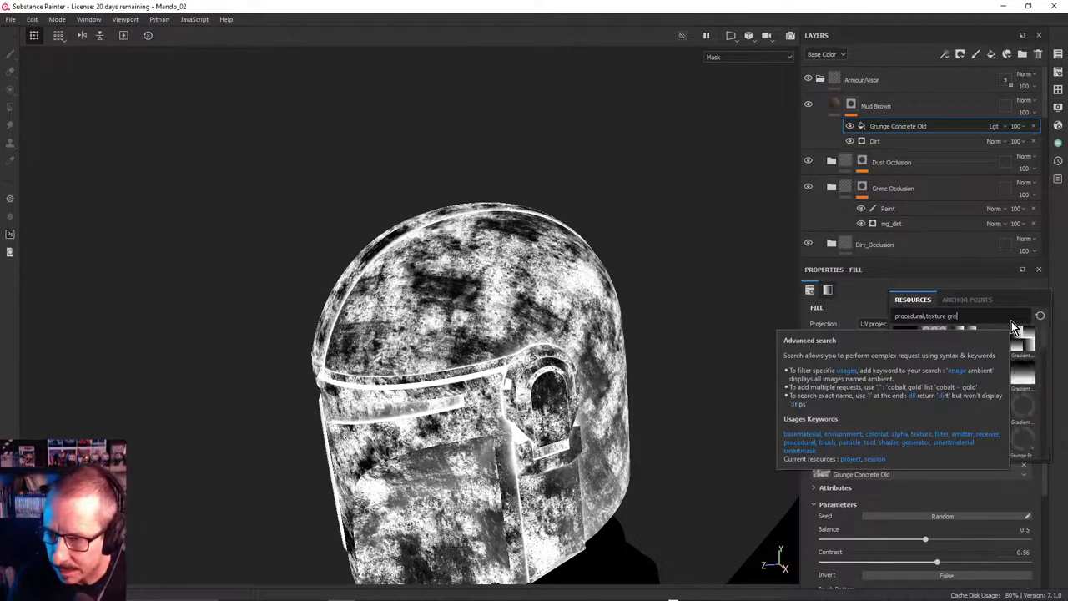
key("BackSpace")
type("unge")
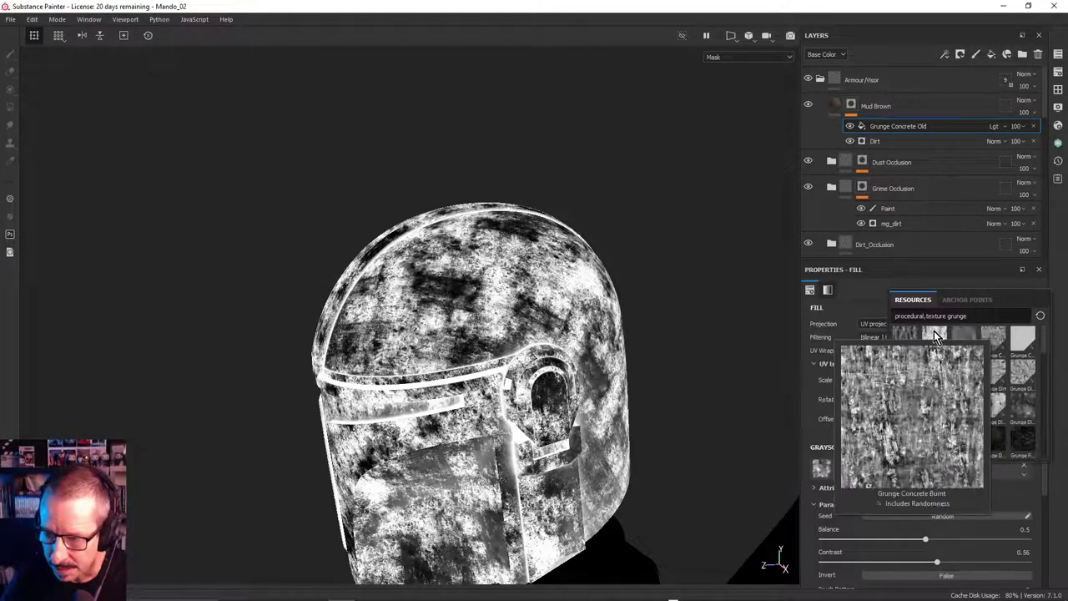
mouse_move(935, 336)
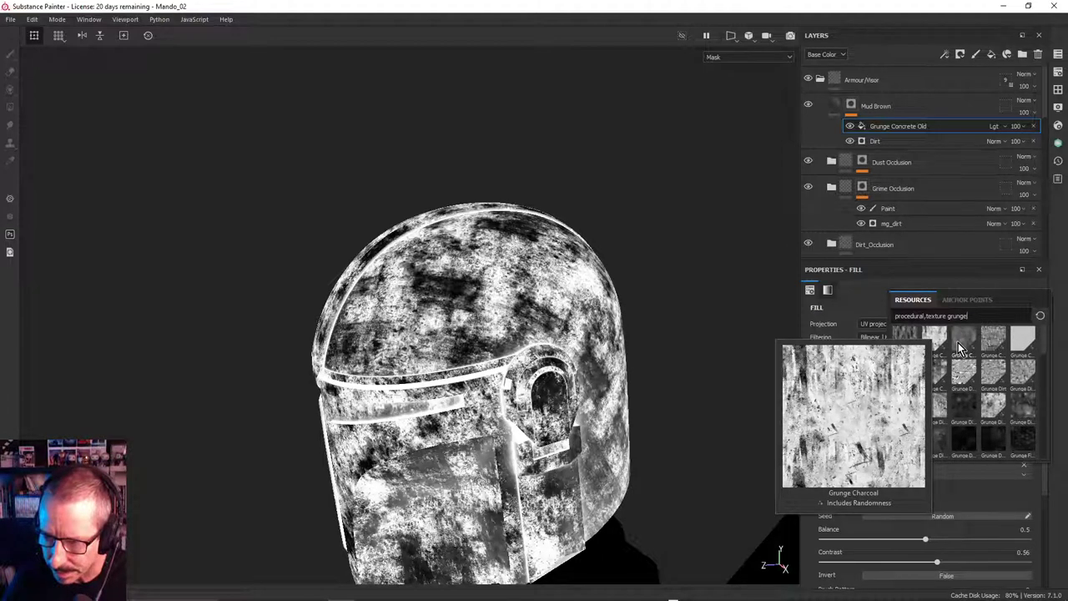
mouse_move(960, 349)
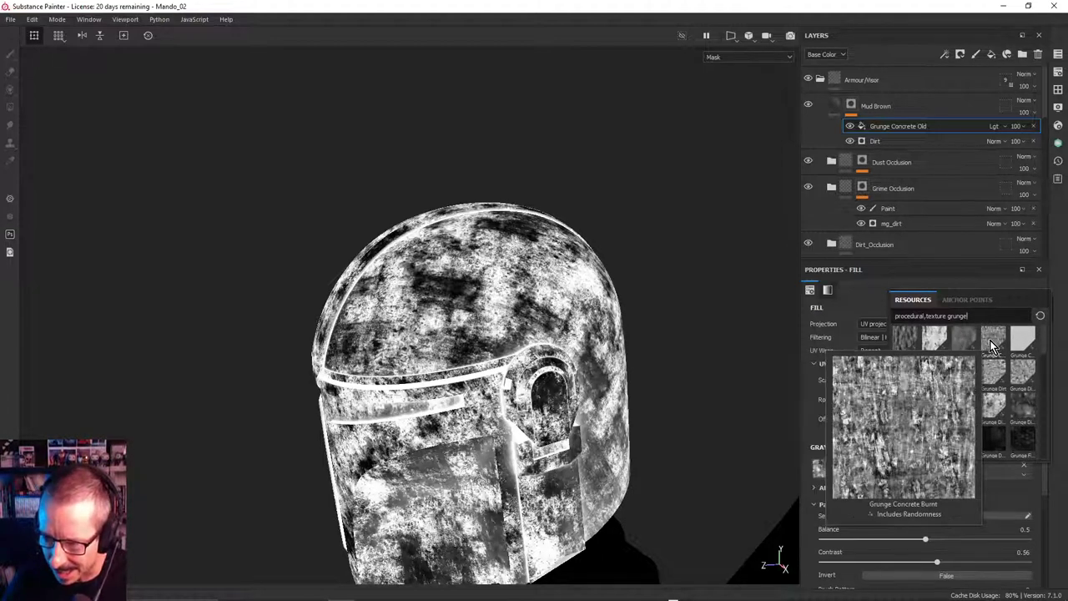
mouse_move(993, 379)
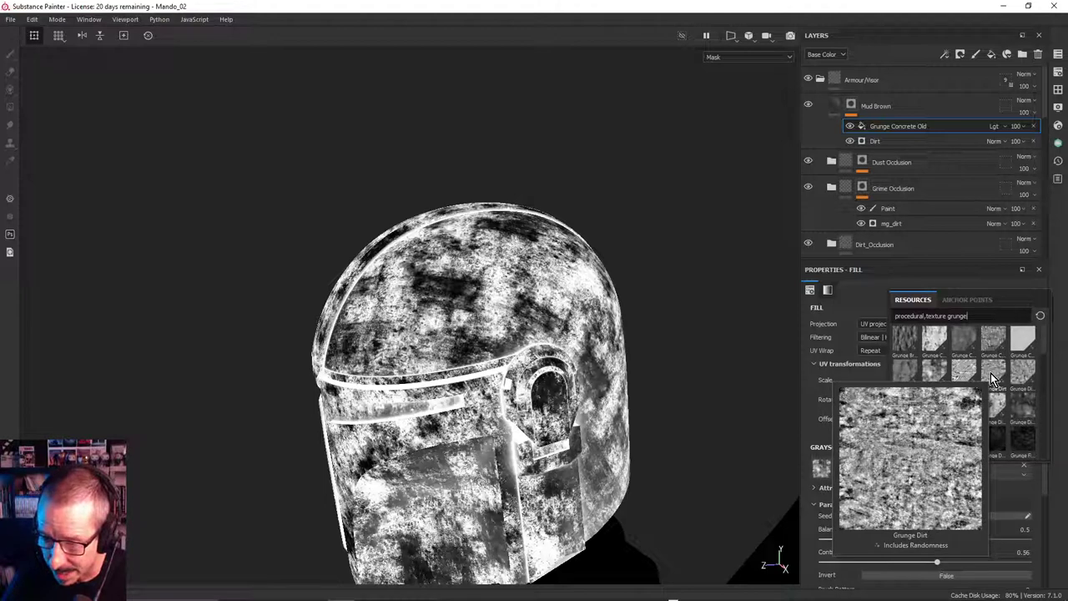
left_click(993, 377)
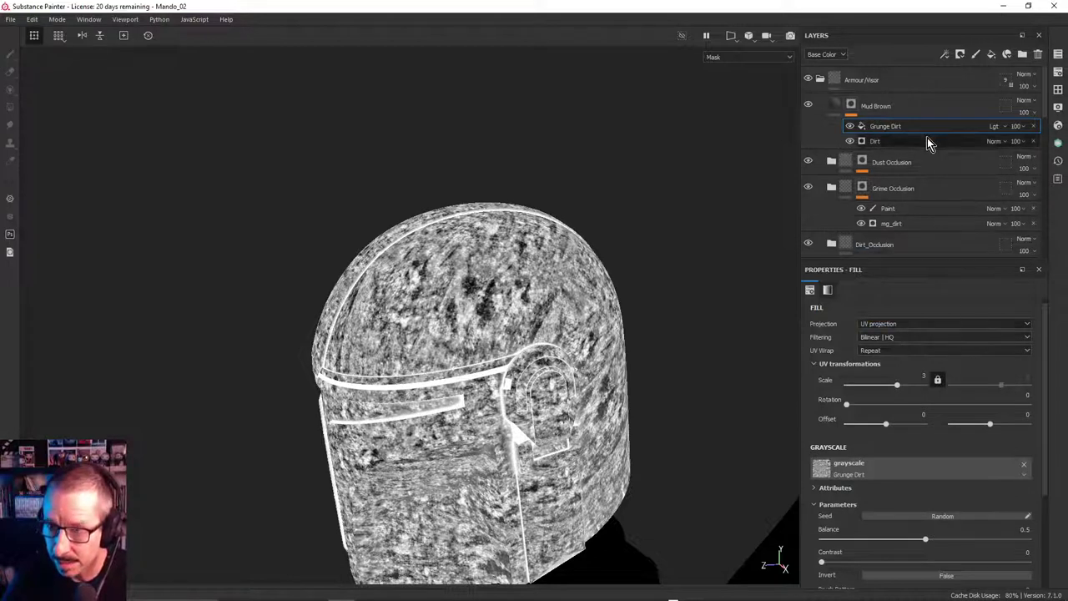
Browse the grunge textures and replace the fill's grayscale texture with Grunge Shavings
left_click(920, 464)
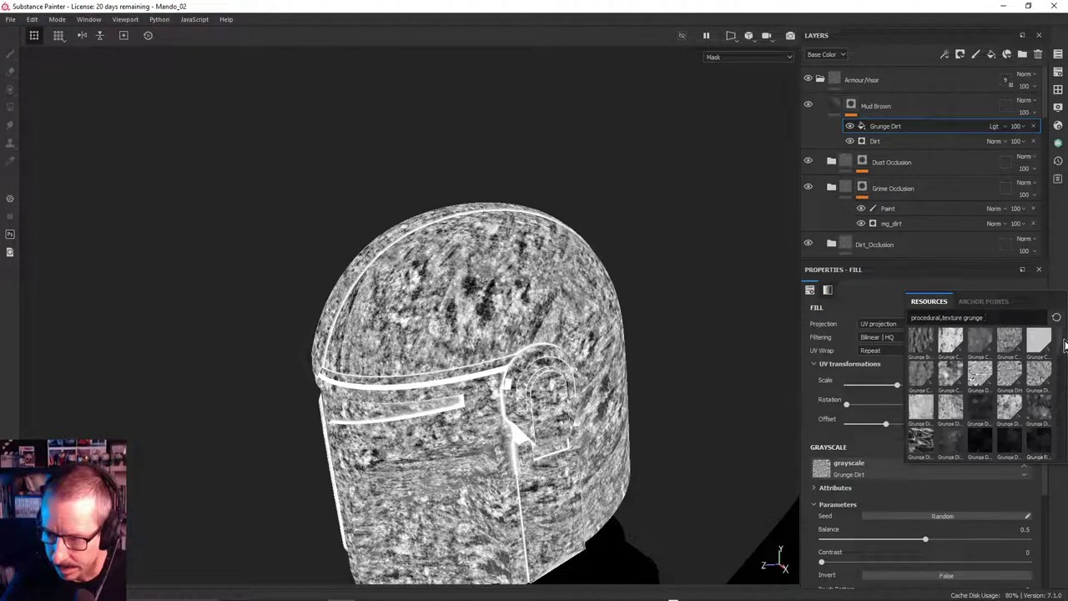
left_click_drag(1060, 342, 1060, 371)
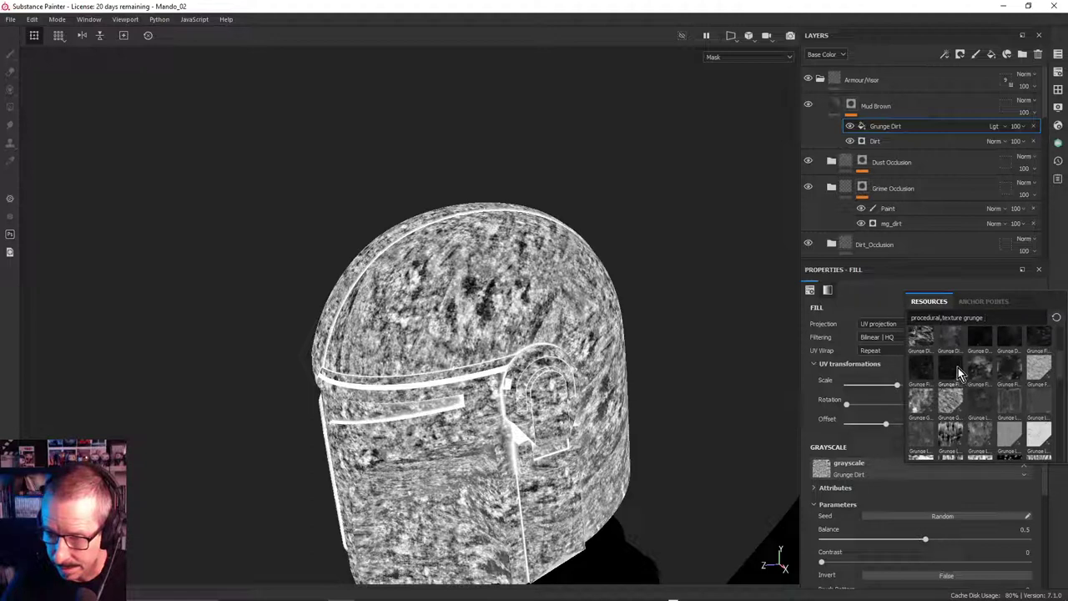
scroll(1062, 370, "down", 5)
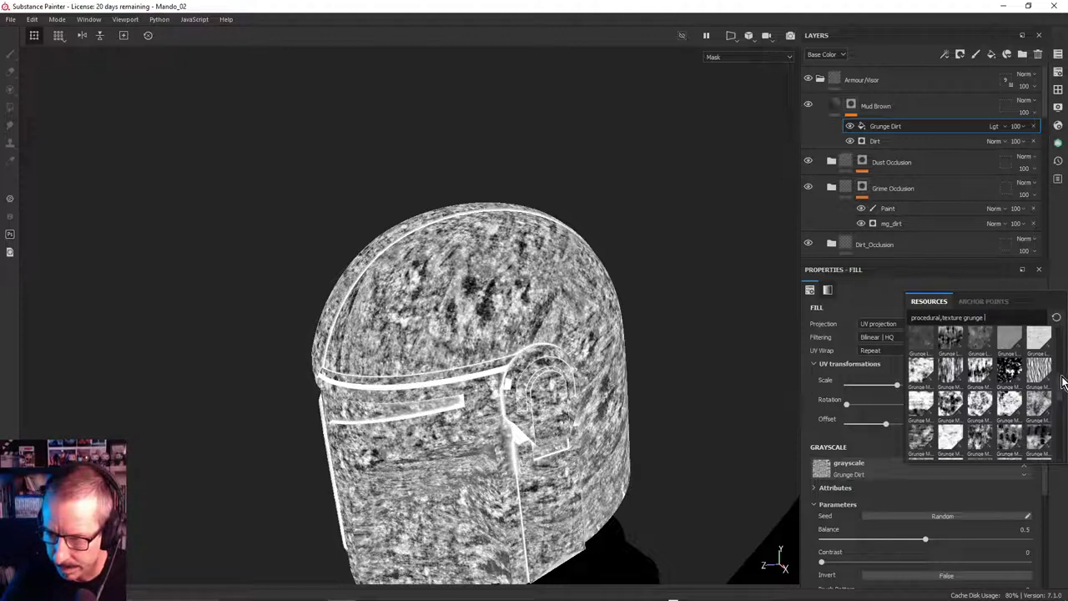
scroll(1063, 381, "down", 5)
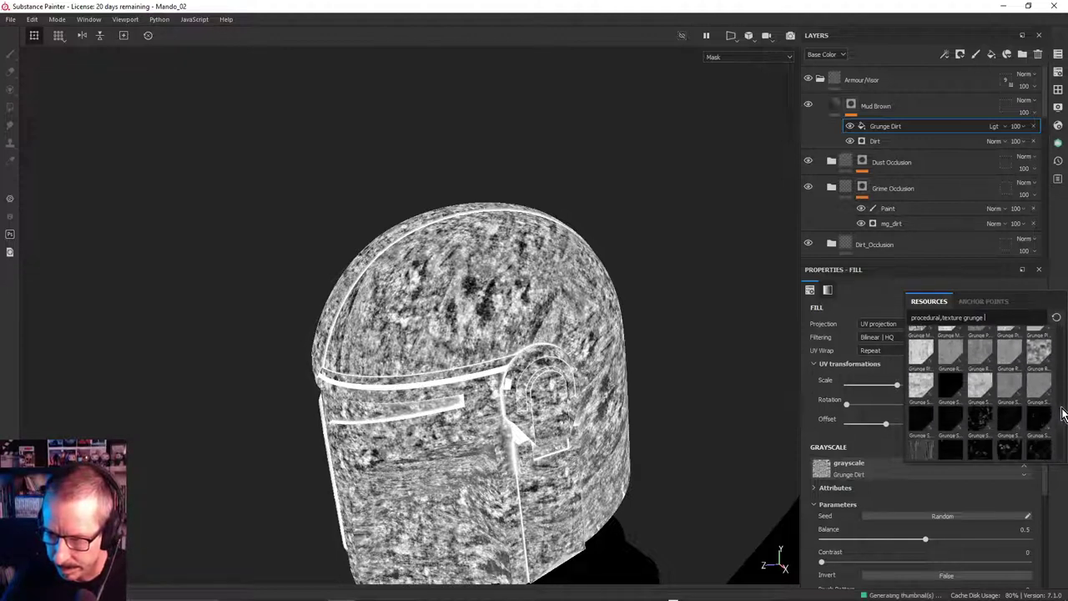
scroll(1063, 413, "down", 4)
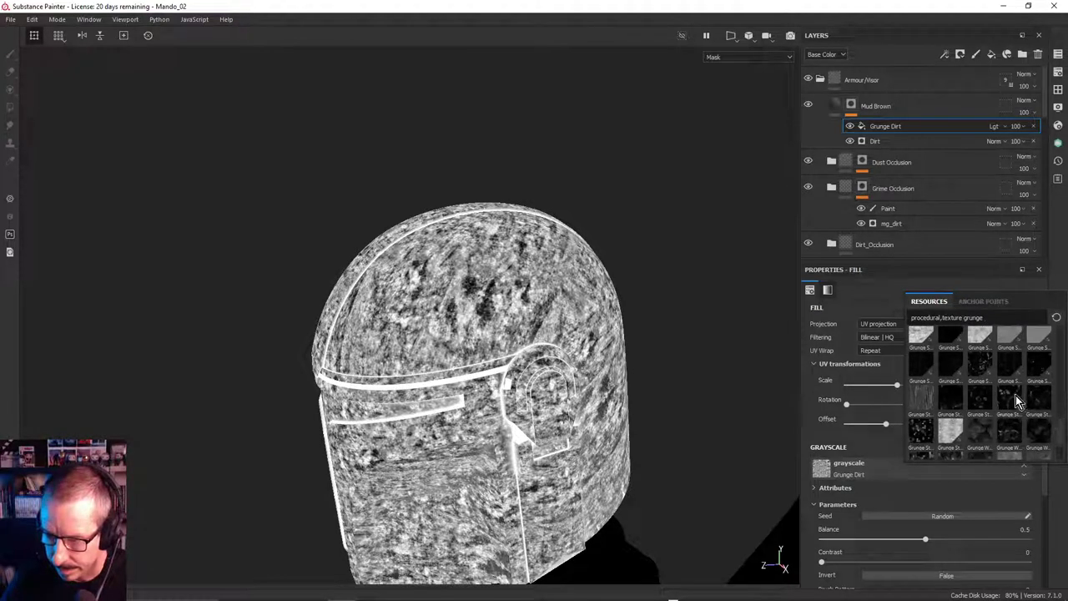
mouse_move(923, 436)
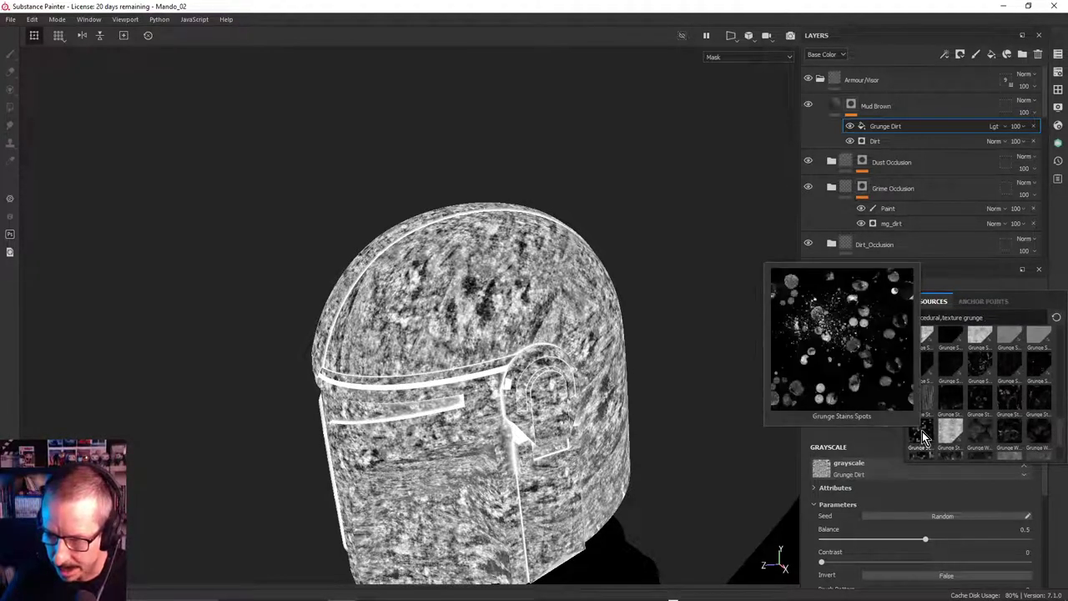
mouse_move(1009, 372)
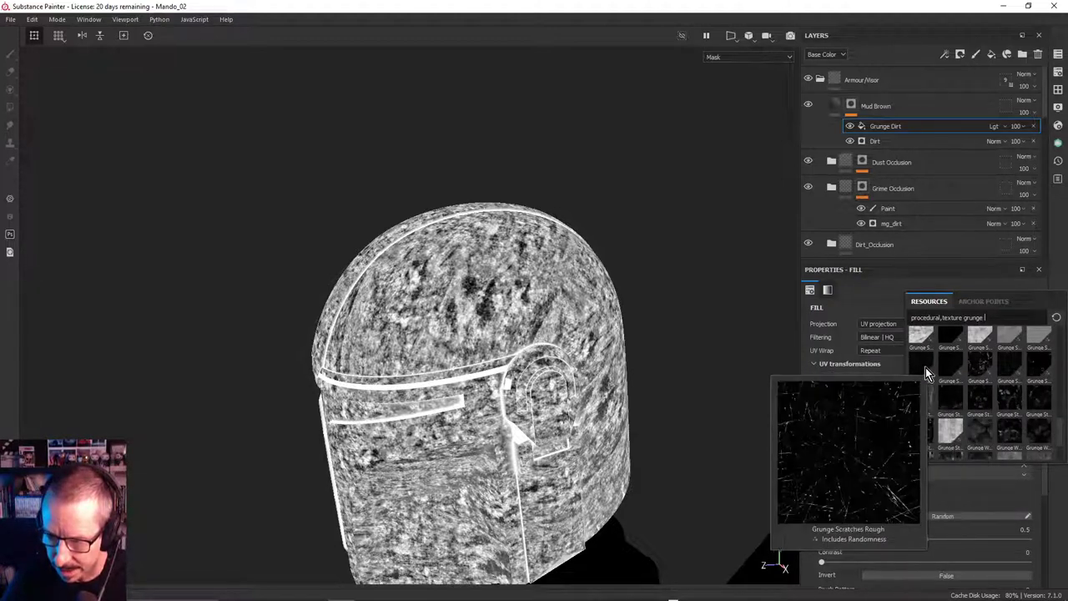
left_click(948, 371)
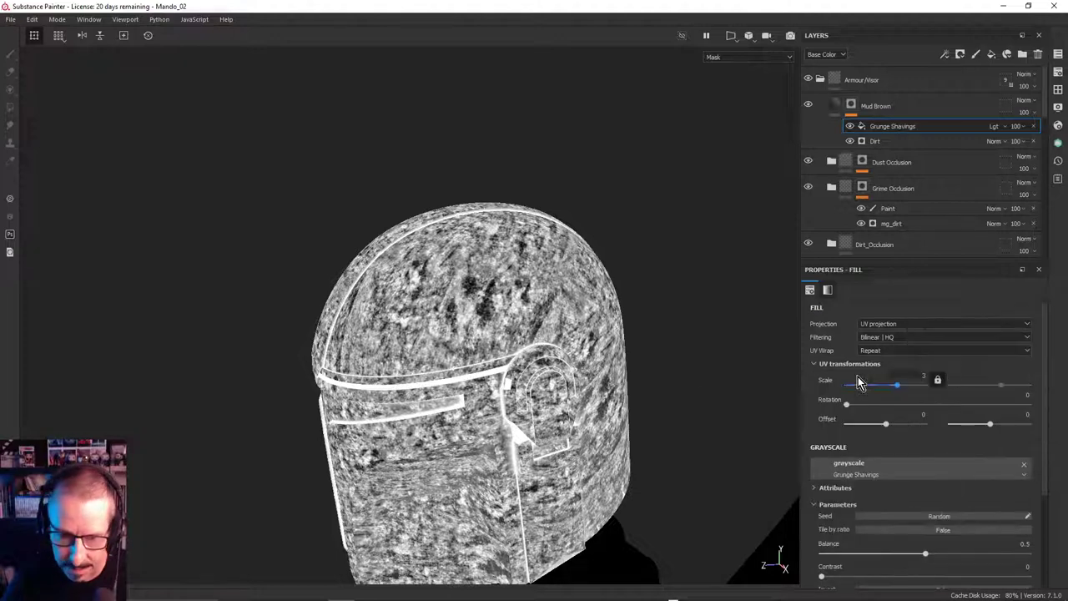
Compare the helmet's mask with the Grunge Shavings fill hidden and shown, and examine it from several angles
mouse_move(491, 310)
left_mouse_down("alt")
mouse_move(535, 367)
mouse_move(485, 294)
left_mouse_up("alt")
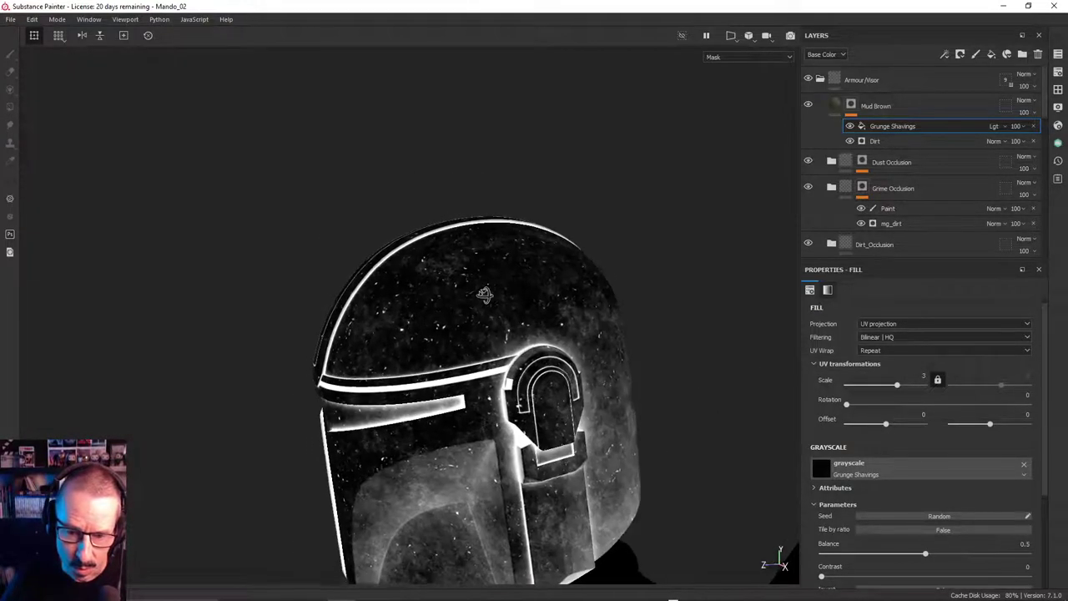
left_click(850, 126)
left_click(850, 127)
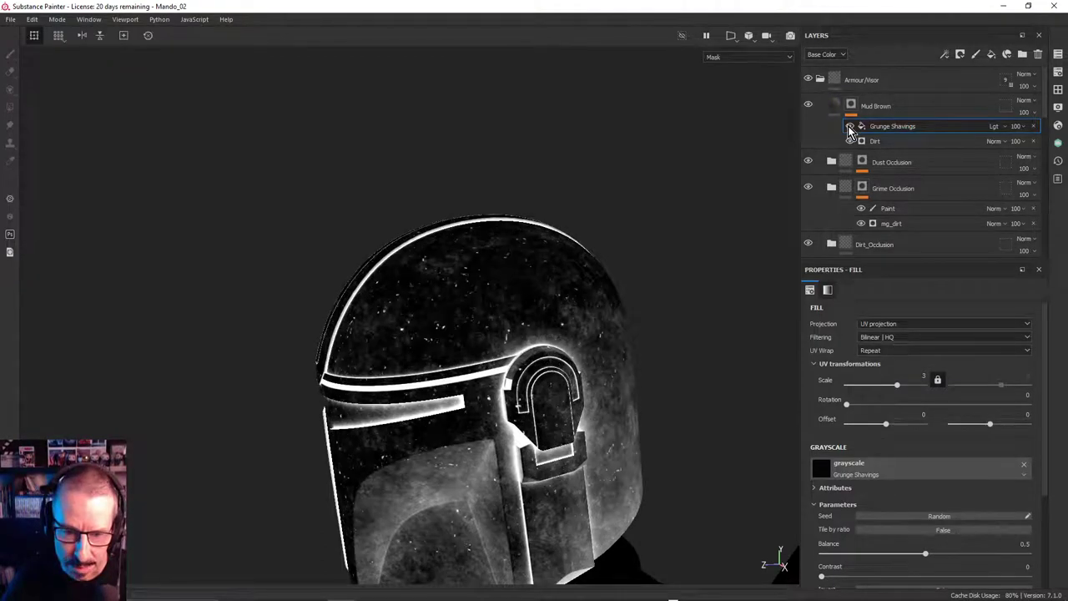
left_click_drag(534, 250, 480, 427, "alt")
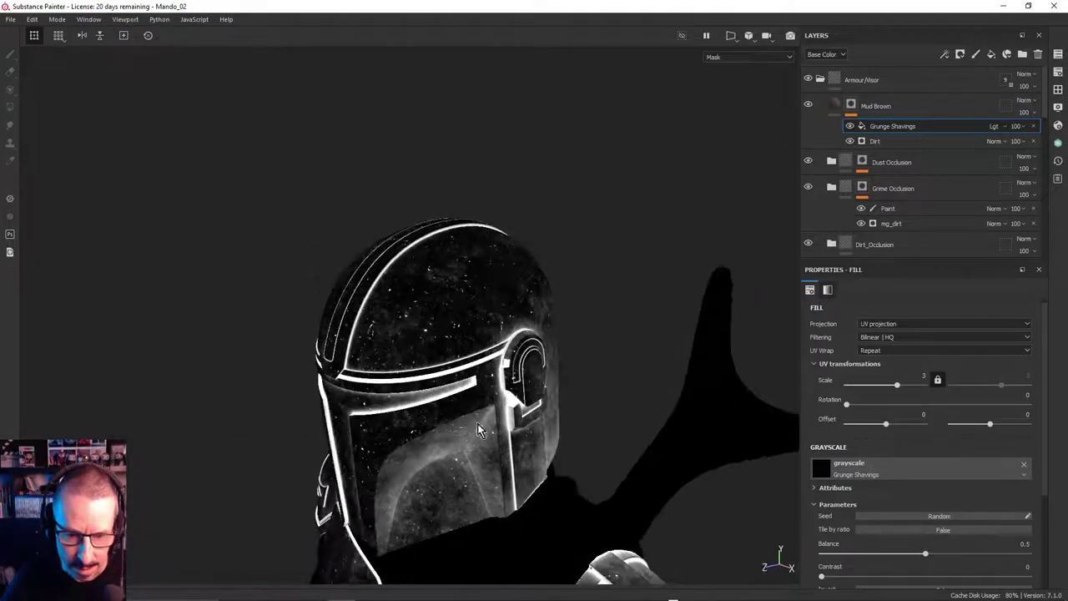
left_click_drag(470, 380, 570, 311, "alt")
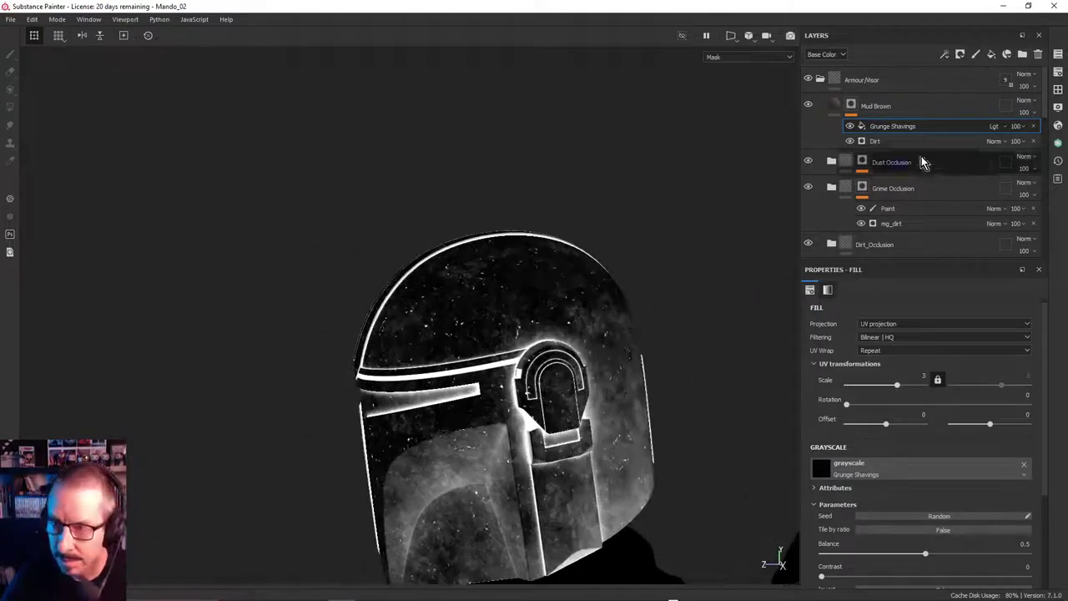
Examine the mud on the helmet with full materials, and return to the Mud Brown mask view
left_click(853, 104)
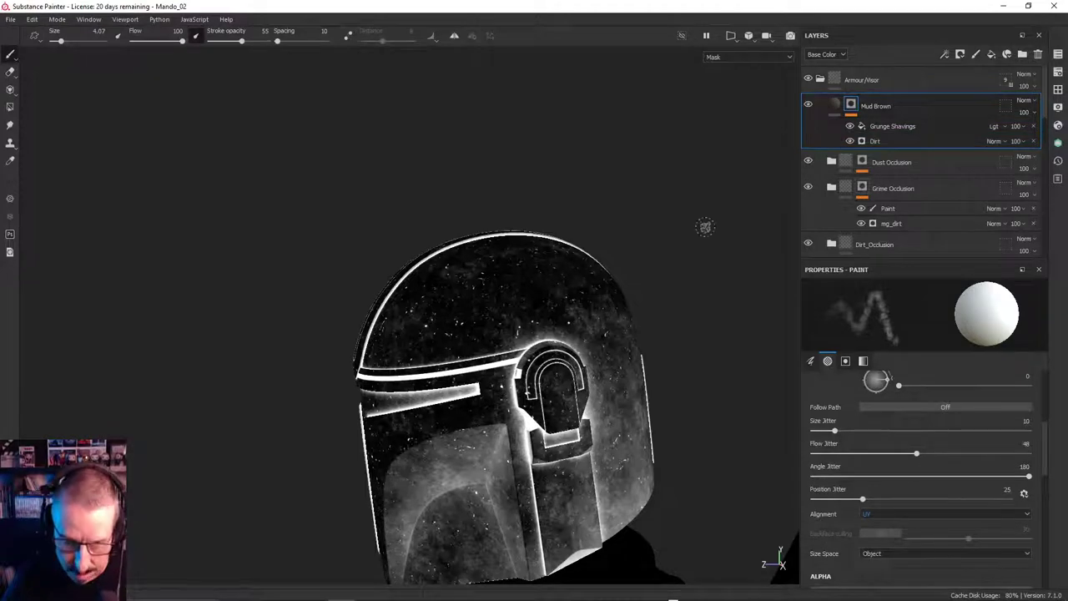
key("m")
left_click_drag(705, 226, 303, 394, "alt")
right_click_drag(534, 294, 537, 308, "alt")
left_click_drag(537, 308, 524, 326, "alt")
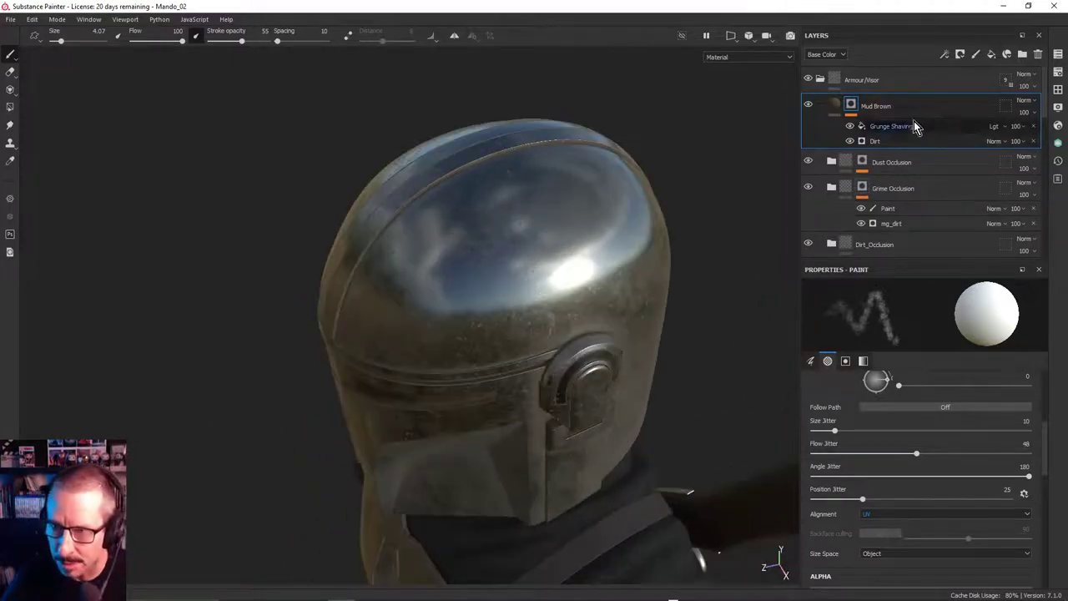
left_click(851, 104, "alt")
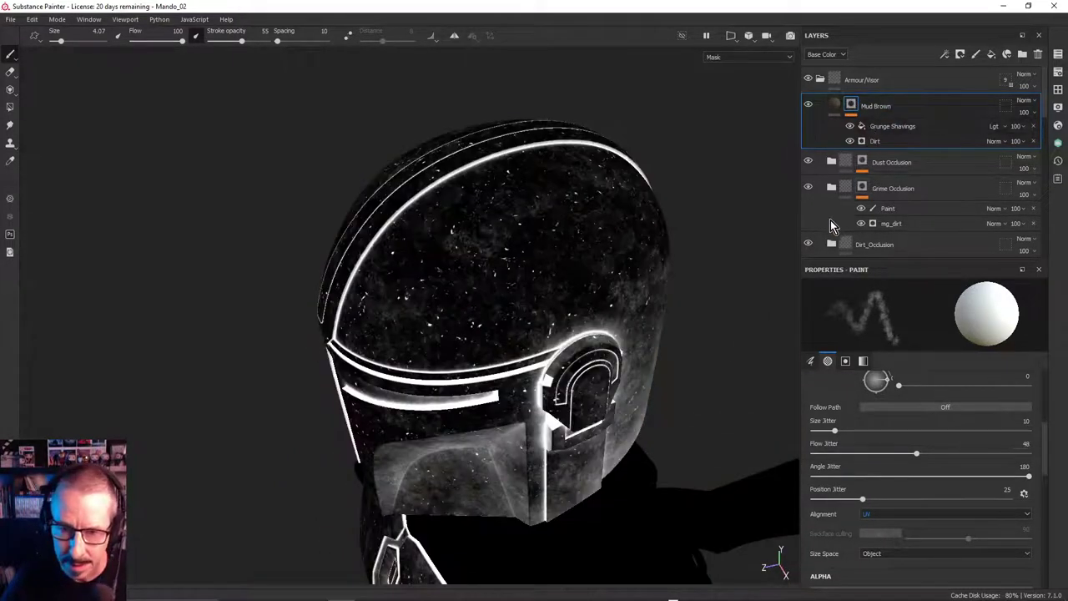
Lower the Dirt generator's opacity to 57 and the Grunge Shavings fill's opacity to 59
left_click(888, 140)
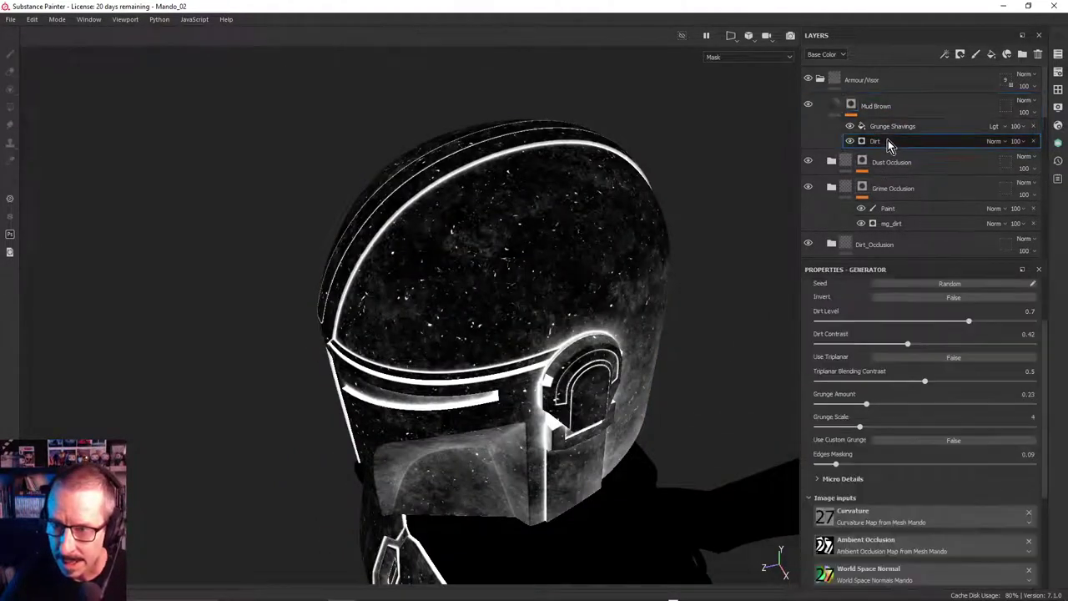
left_click(1023, 147)
left_click_drag(1047, 166, 1037, 165)
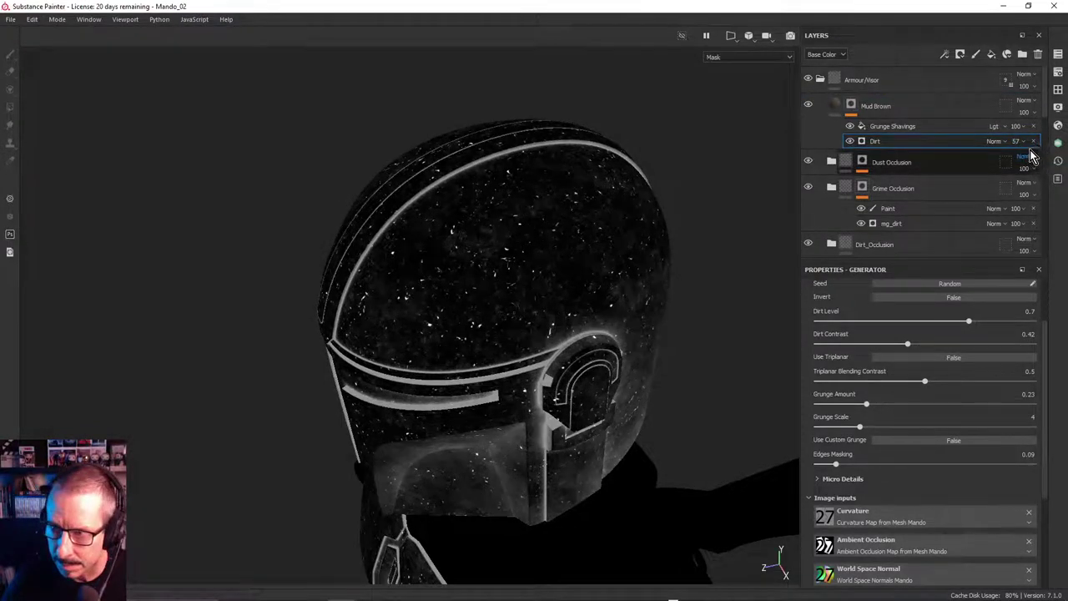
left_click(1019, 127)
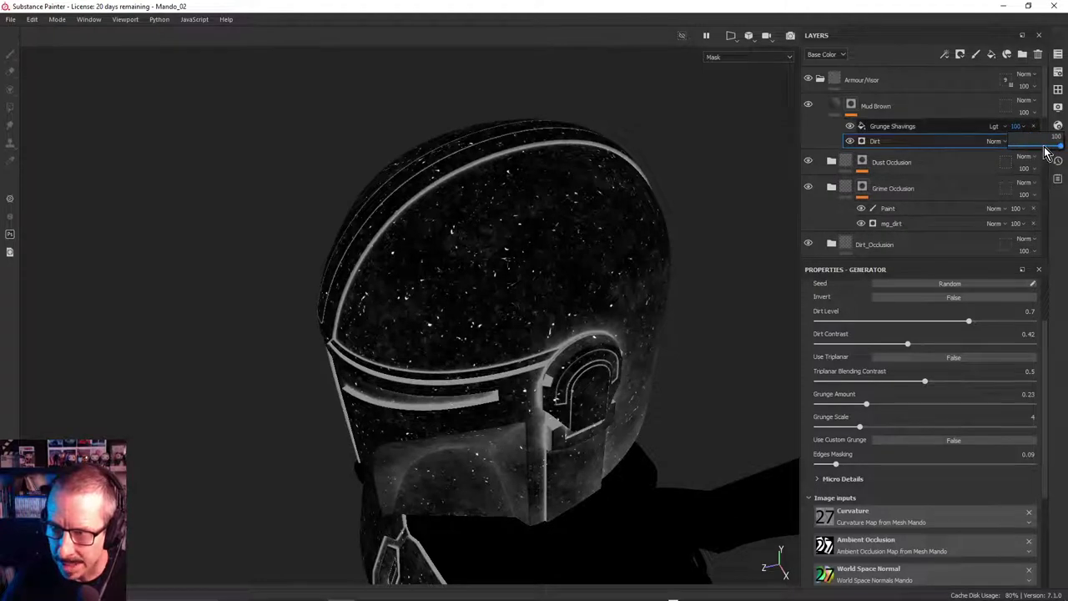
left_click_drag(1047, 153, 1041, 148)
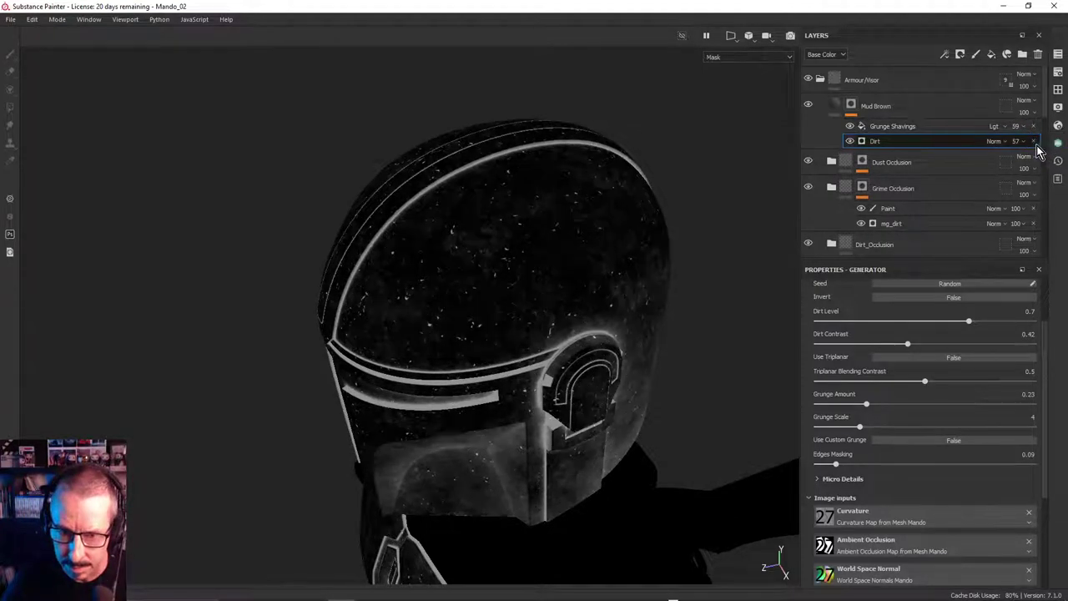
left_click(1034, 141)
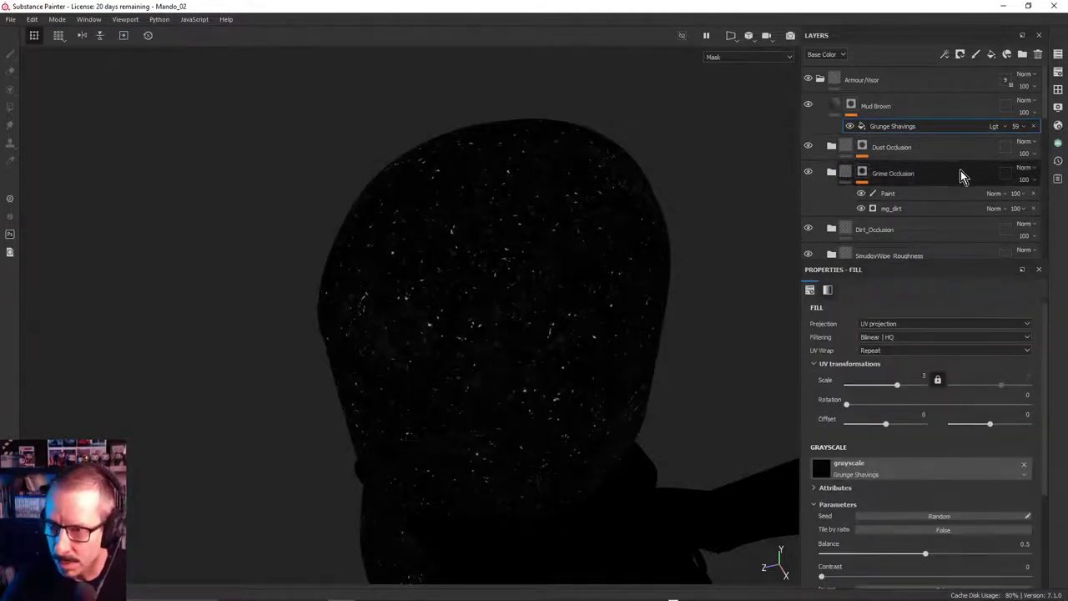
key("ctrl+z")
left_click_drag(775, 219, 608, 202, "alt")
Review the Dirt generator's settings against the helmet's mask, and examine the helmet with full materials
left_click(878, 141)
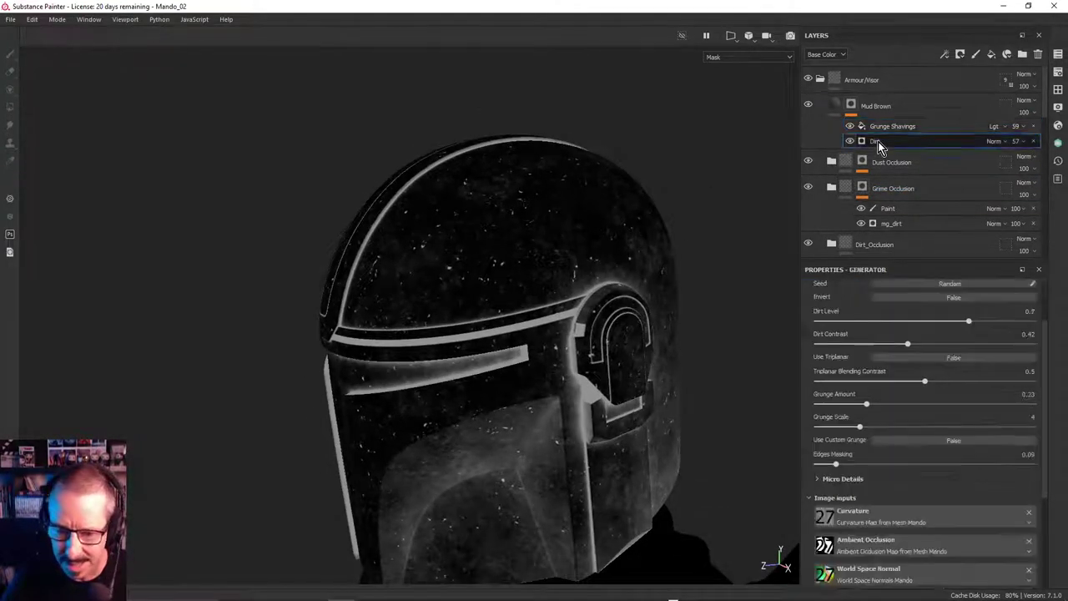
scroll(1048, 362, "down", 1)
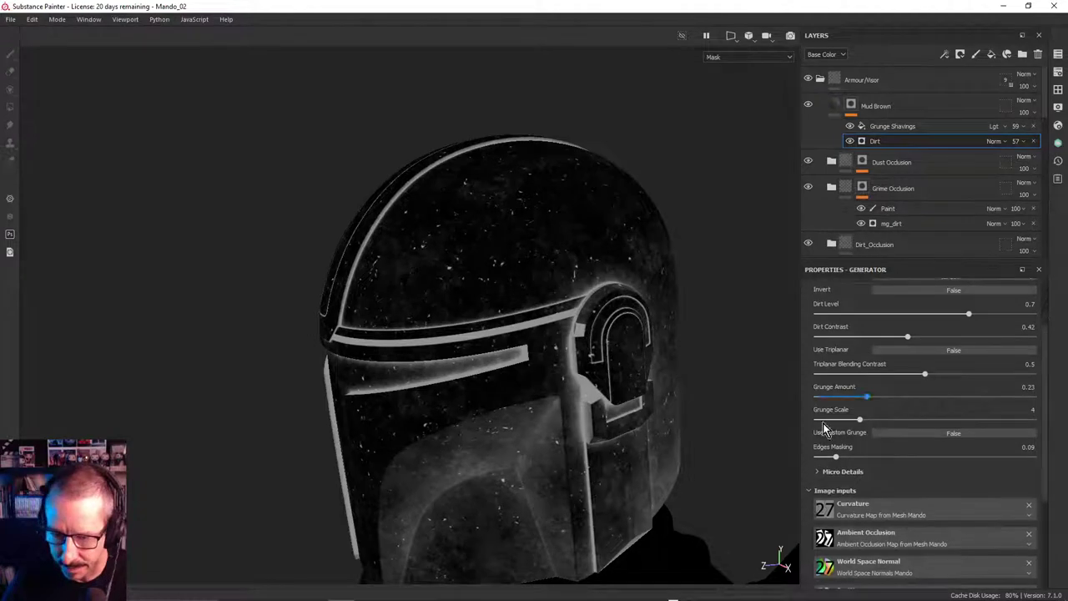
left_click_drag(548, 411, 534, 275, "alt")
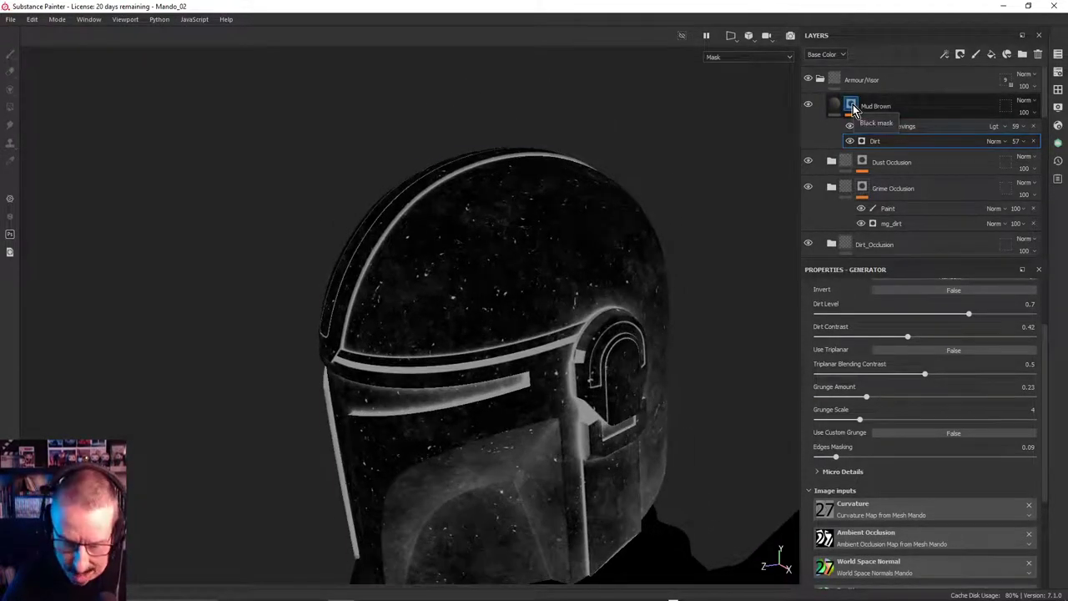
key("m")
left_click_drag(588, 252, 457, 286, "alt")
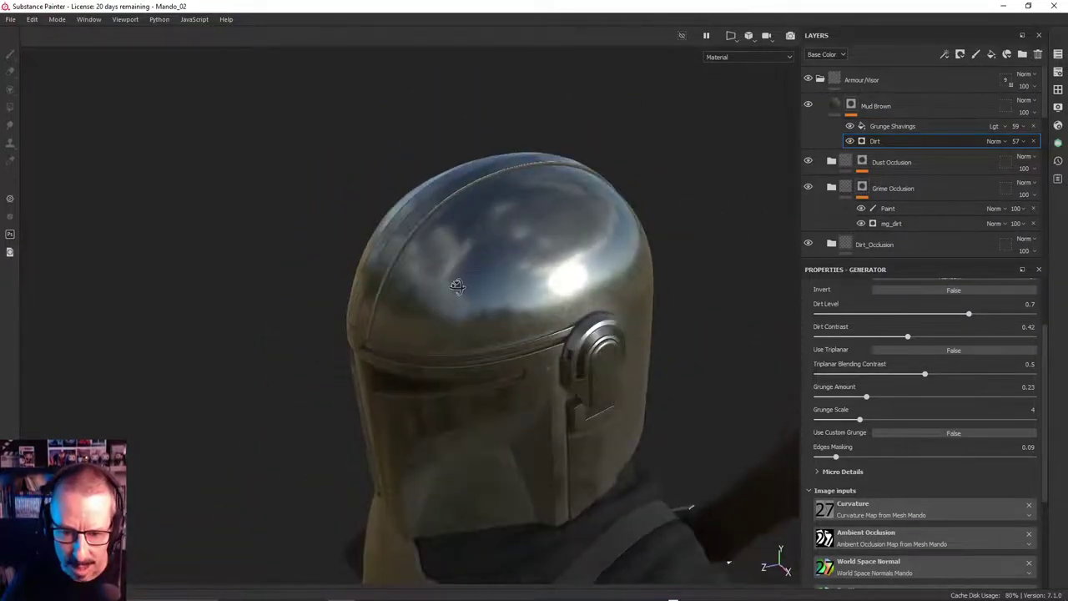
Add a Levels effect to the Mud Brown mask and raise its black input level to 0.047
left_click(852, 106, "alt")
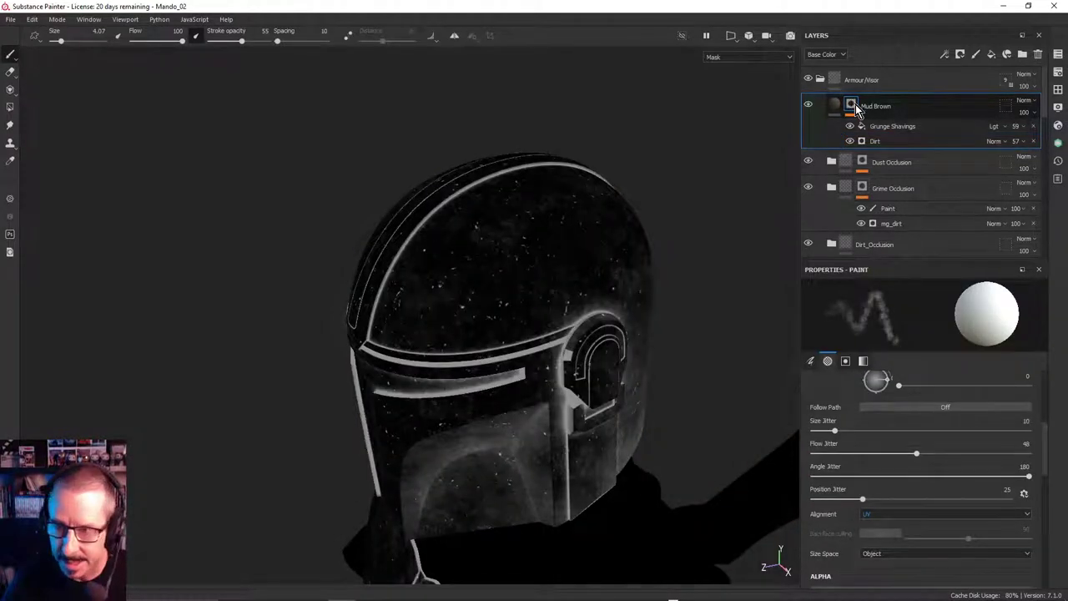
right_click(852, 105)
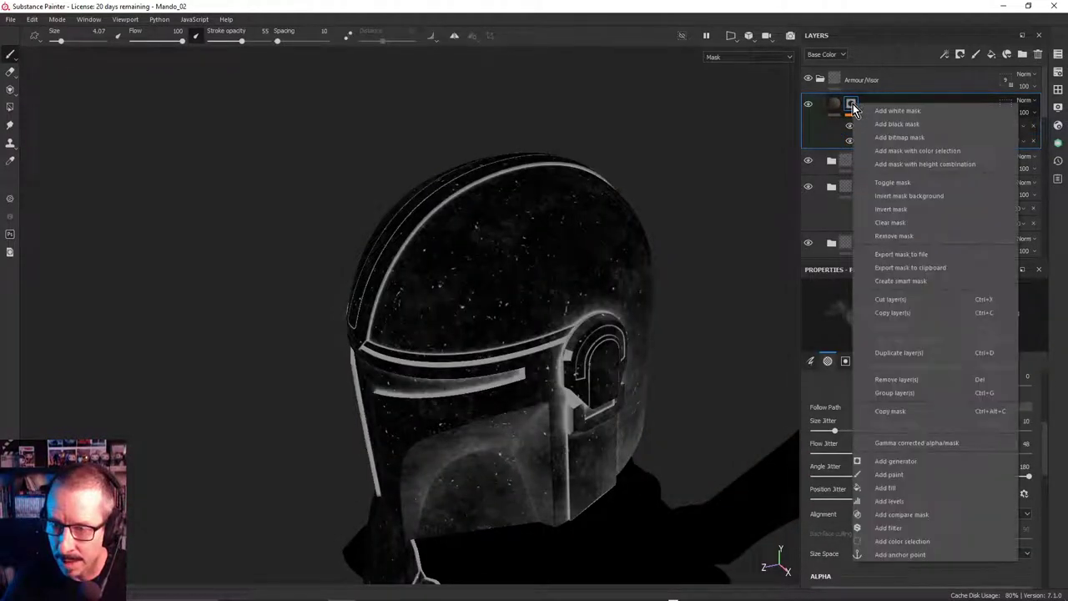
left_click(914, 504)
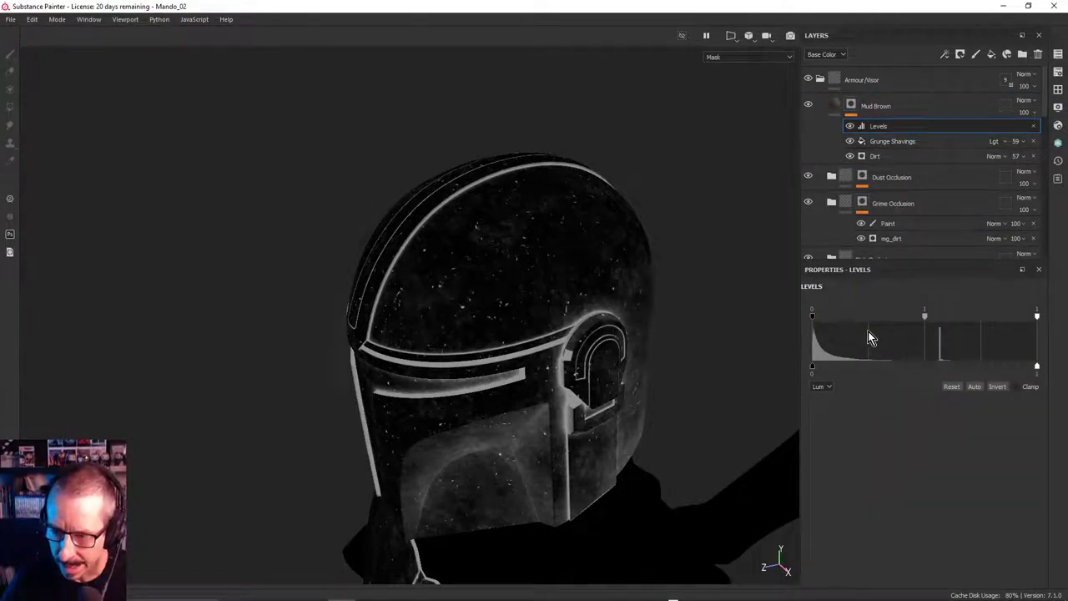
mouse_move(813, 317)
left_mouse_down()
mouse_move(834, 327)
mouse_move(823, 329)
left_mouse_up()
Examine the specks on the helmet's dome close up, in the mask view and with full materials
right_click_drag(540, 256, 785, 247, "alt")
right_click_drag(452, 214, 882, 225, "alt")
scroll(655, 248, "up", 2)
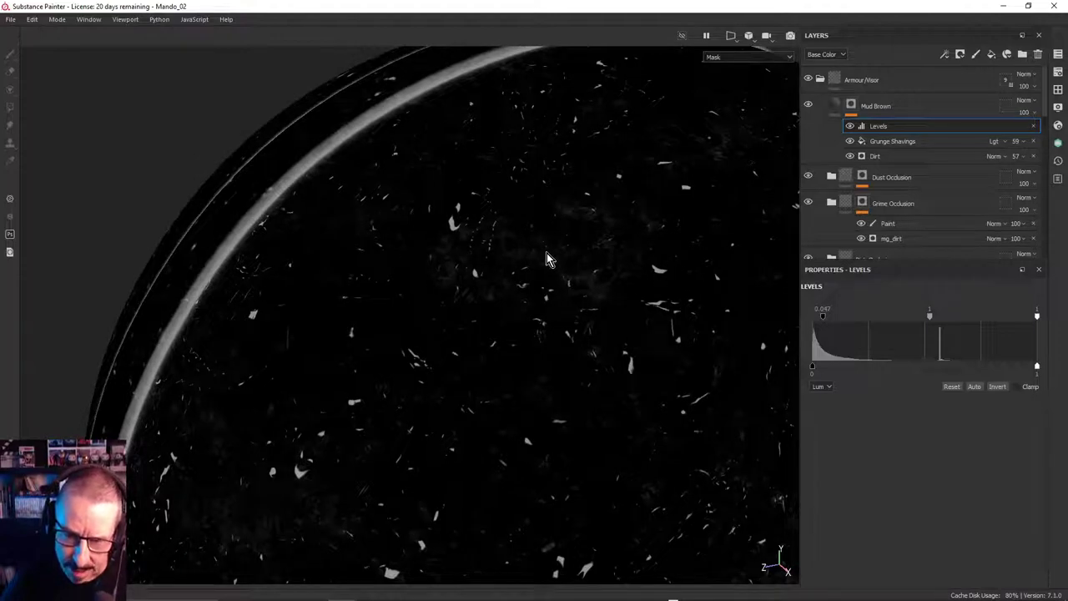
scroll(566, 236, "down", 5)
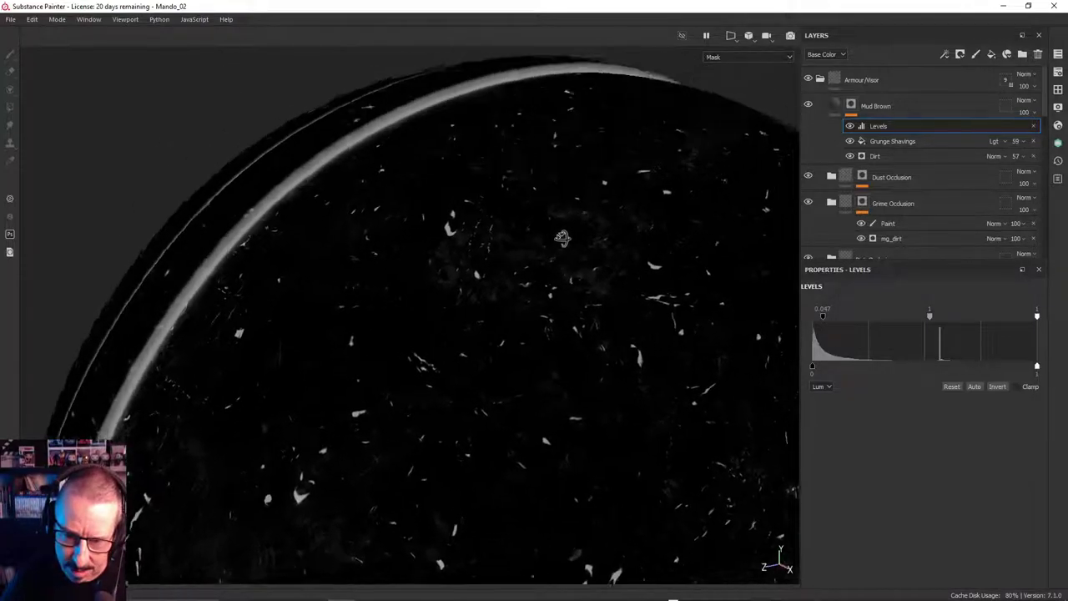
scroll(492, 296, "down", 4)
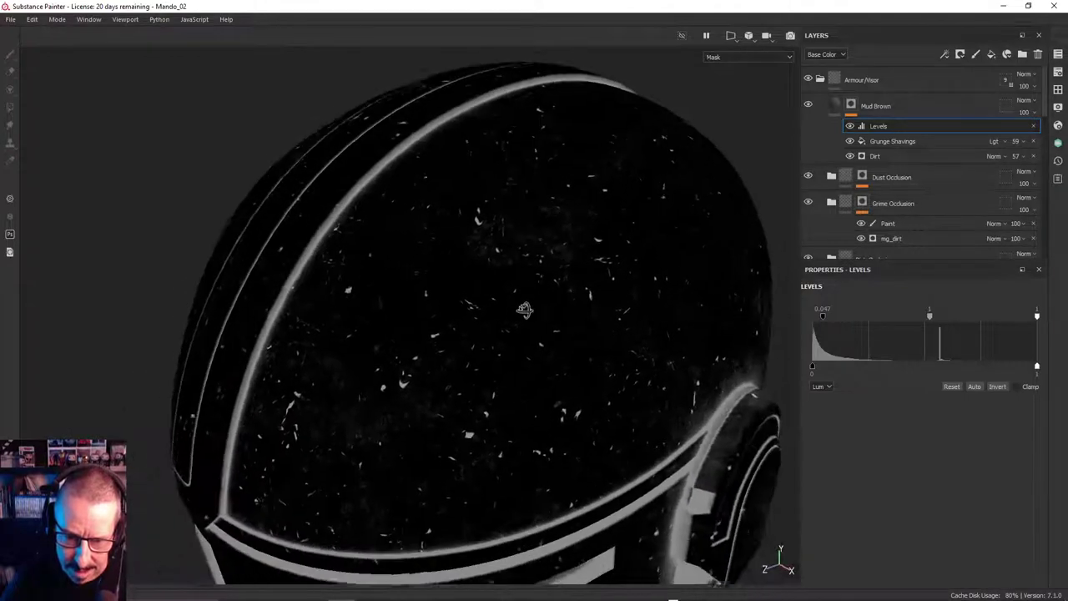
scroll(544, 280, "up", 5)
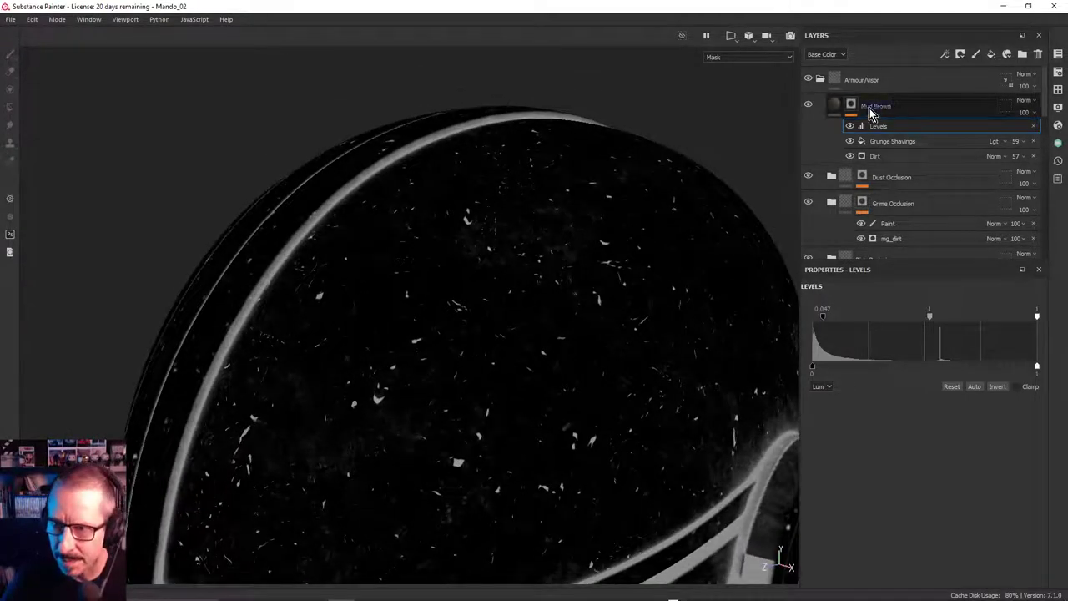
key("m")
left_click_drag(508, 292, 489, 306, "alt")
scroll(499, 205, "down", 5)
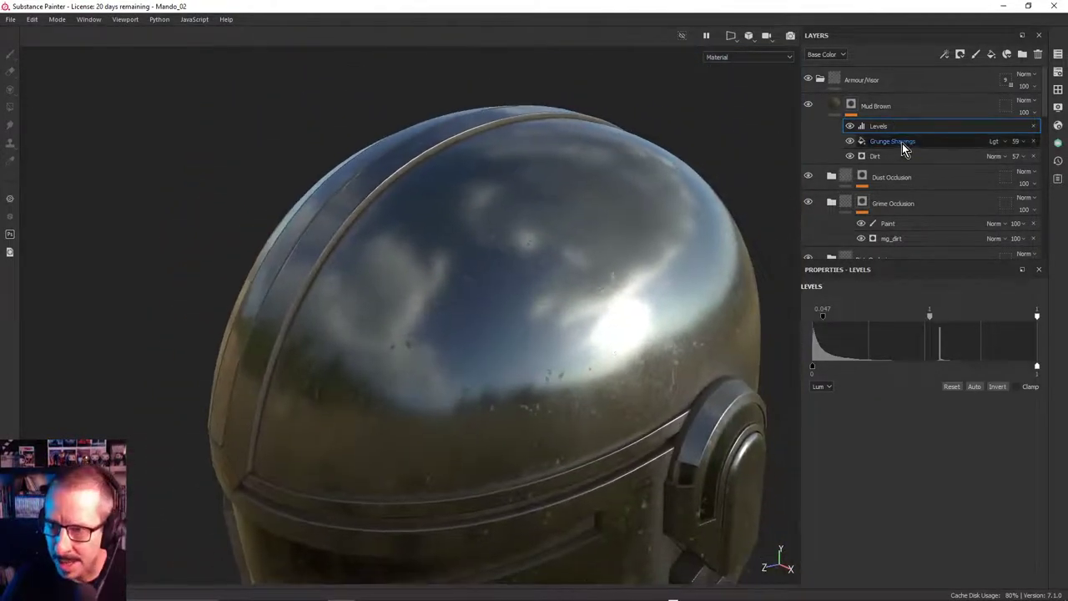
Browse the grunge textures and replace the Grunge Shavings fill's grayscale texture with Grunge Spots
left_click(891, 142)
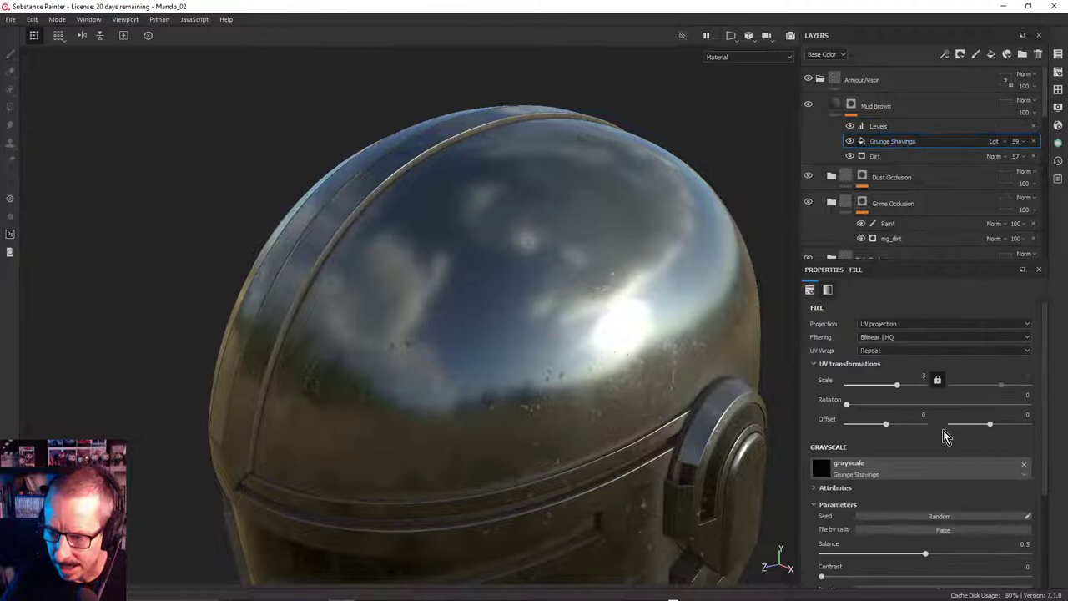
left_click(899, 473)
scroll(1059, 355, "down", 10)
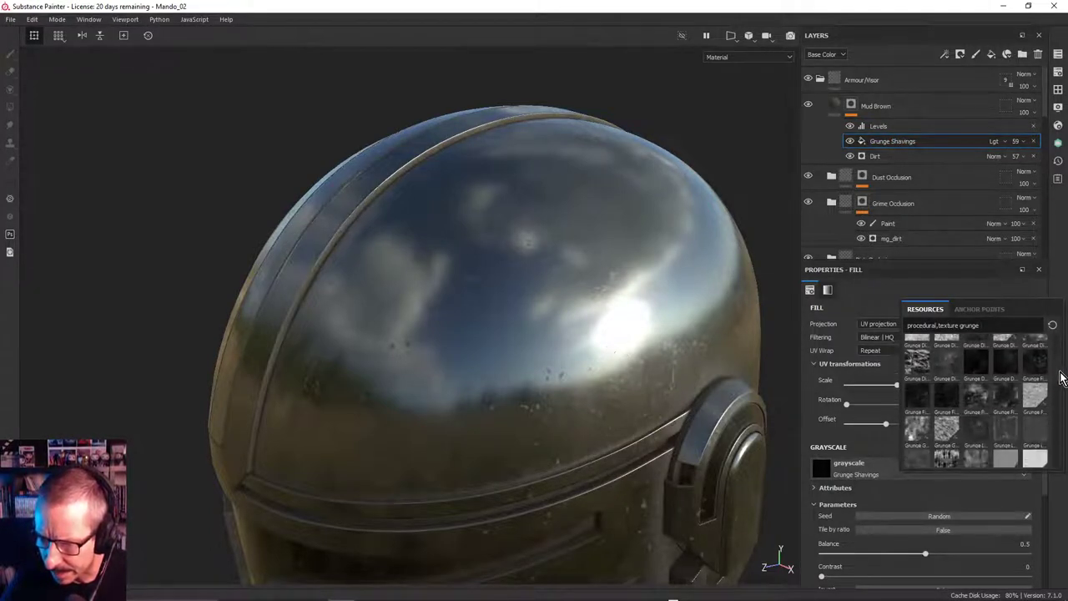
scroll(1058, 447, "down", 2)
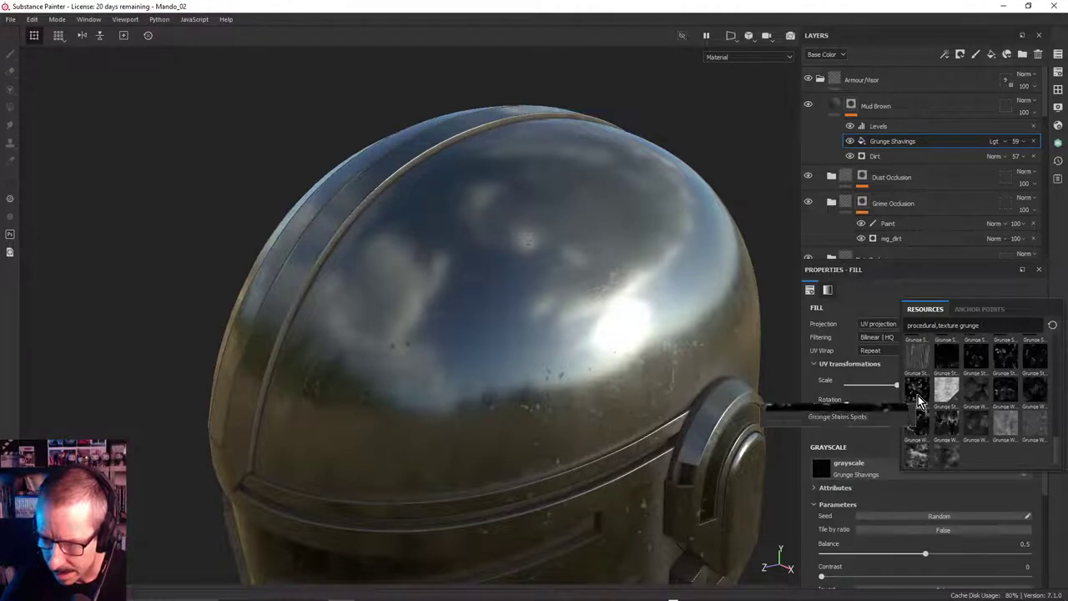
mouse_move(941, 392)
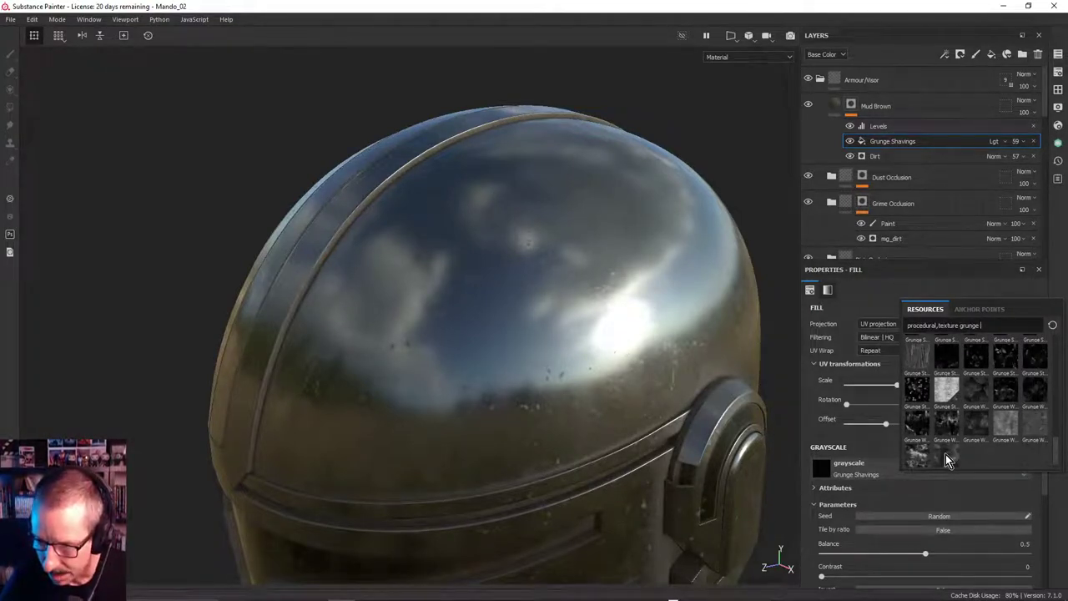
mouse_move(946, 454)
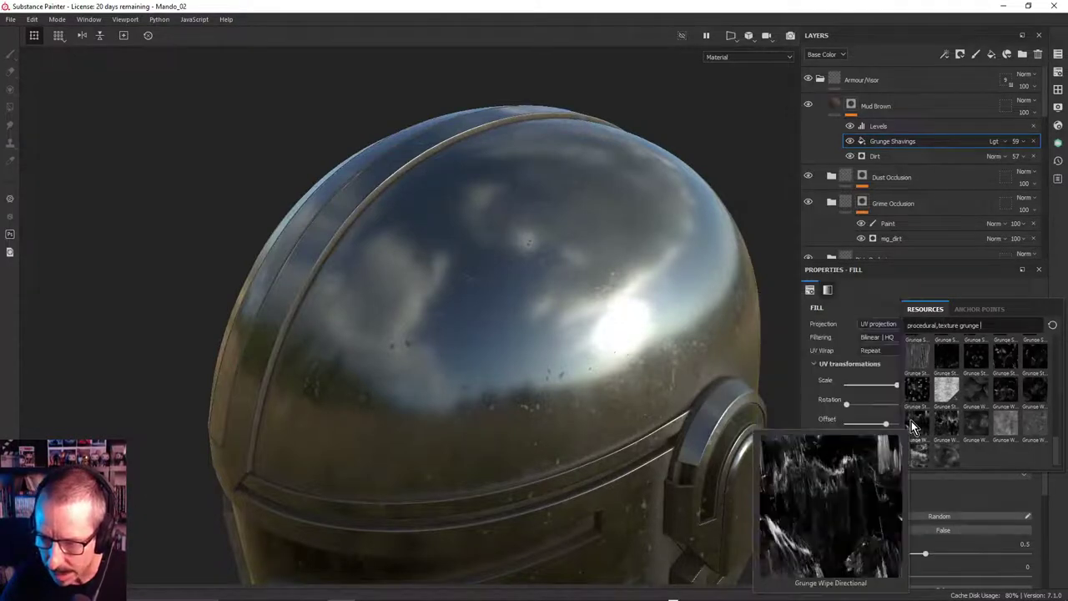
double_click(970, 325)
mouse_move(999, 346)
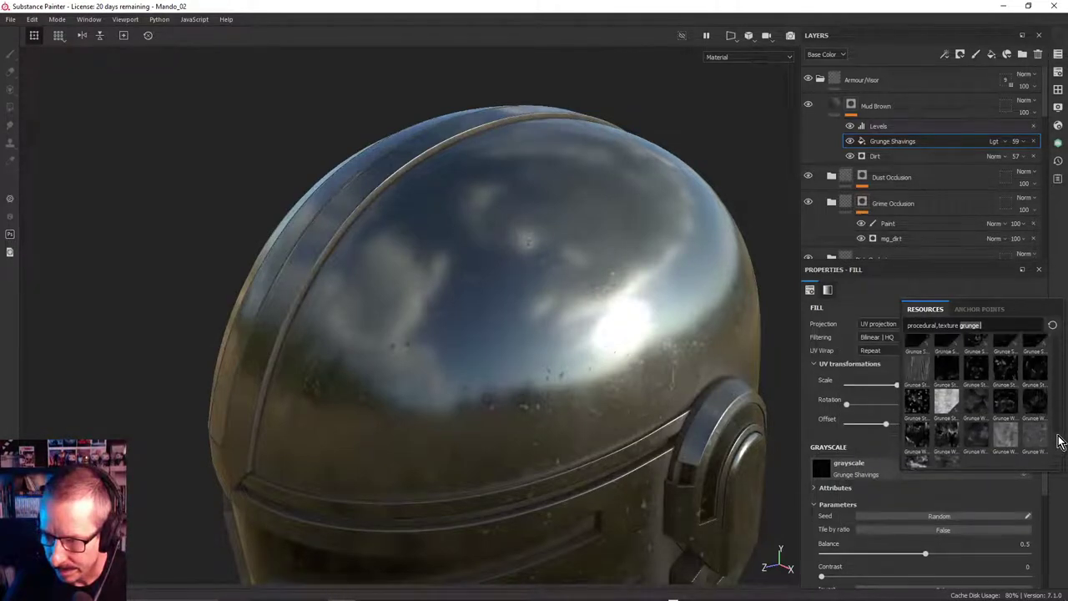
left_click(1004, 370)
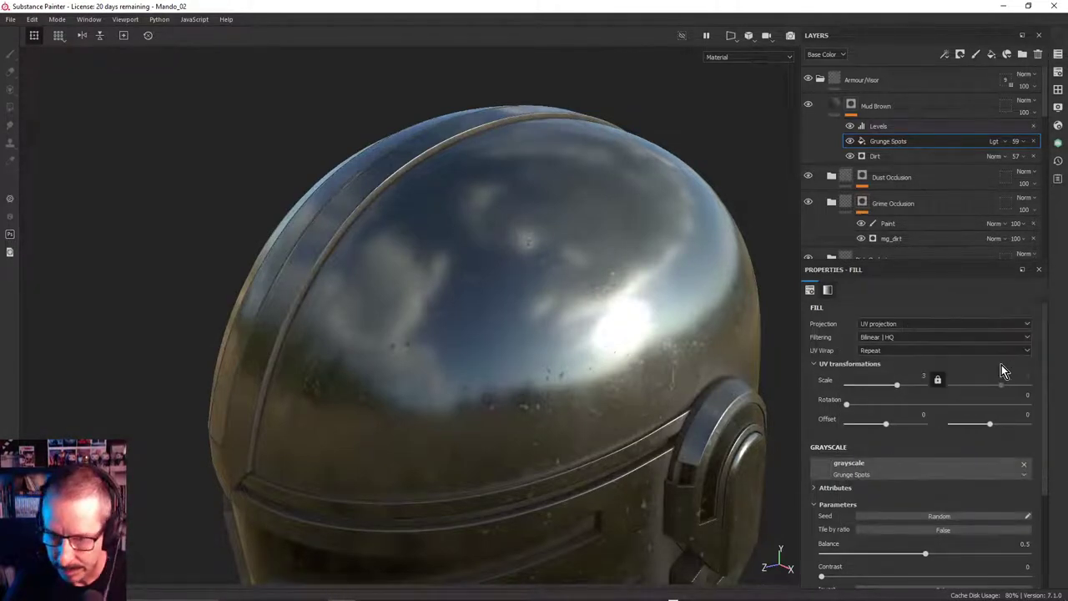
Examine the Grunge Spots specks on the helmet from several angles and distances
right_click_drag(690, 301, 473, 306, "alt")
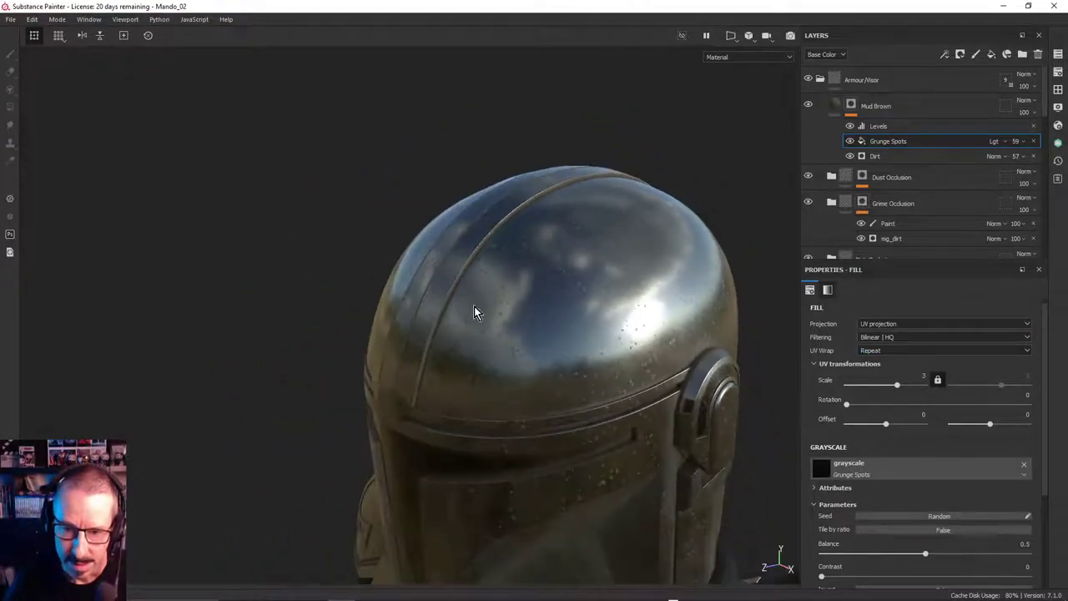
left_click_drag(473, 306, 531, 269, "alt")
right_click_drag(532, 269, 418, 280, "alt")
left_click_drag(538, 334, 410, 382, "alt")
middle_click_drag(547, 312, 429, 343, "alt")
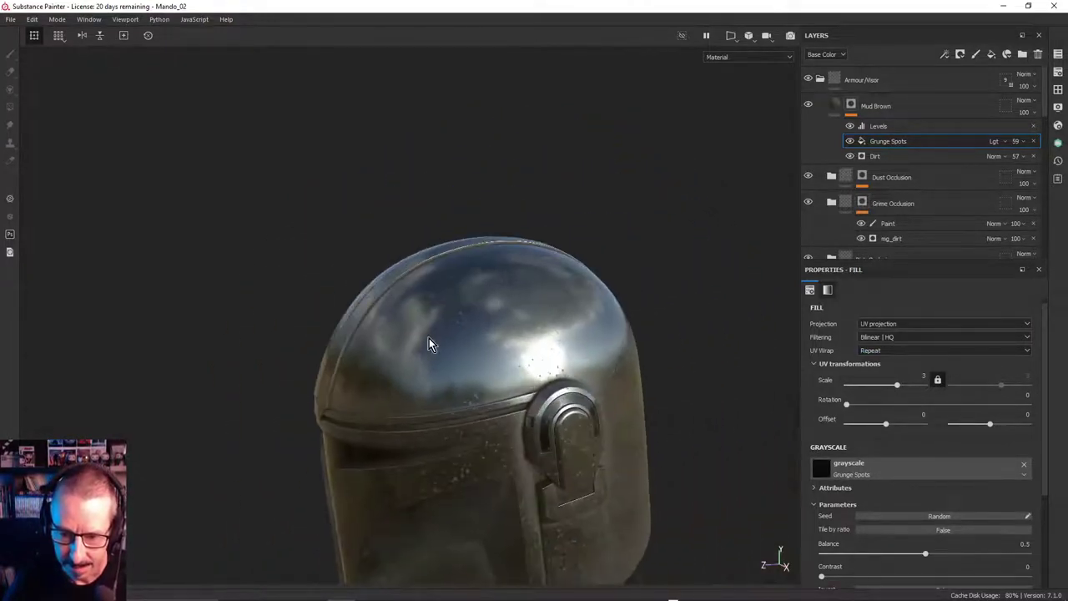
right_click_drag(430, 343, 582, 351, "alt")
mouse_move(582, 351)
left_mouse_down("alt")
mouse_move(508, 303)
mouse_move(610, 353)
mouse_move(537, 389)
mouse_move(584, 367)
left_mouse_up("alt")
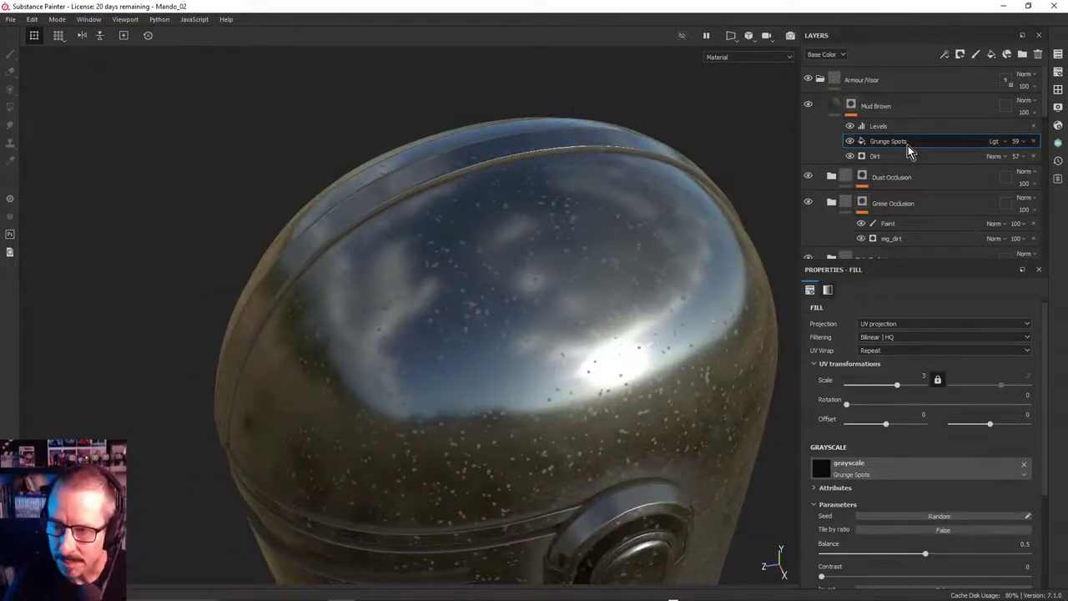
Add a filter to the Mud Brown mask and choose Warp for it
left_click(853, 104)
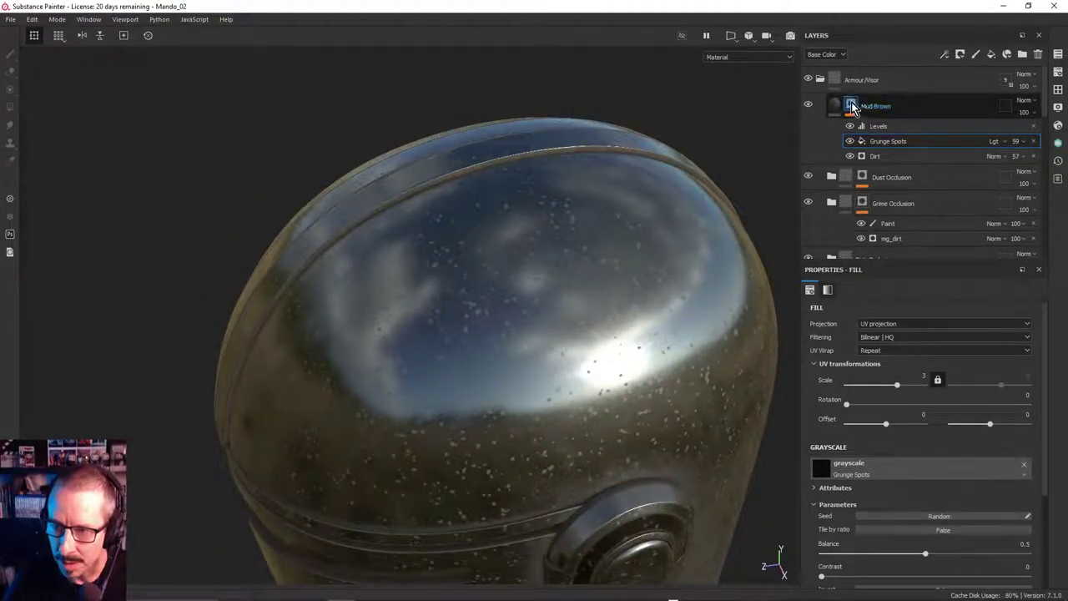
right_click(855, 102)
left_click(890, 526)
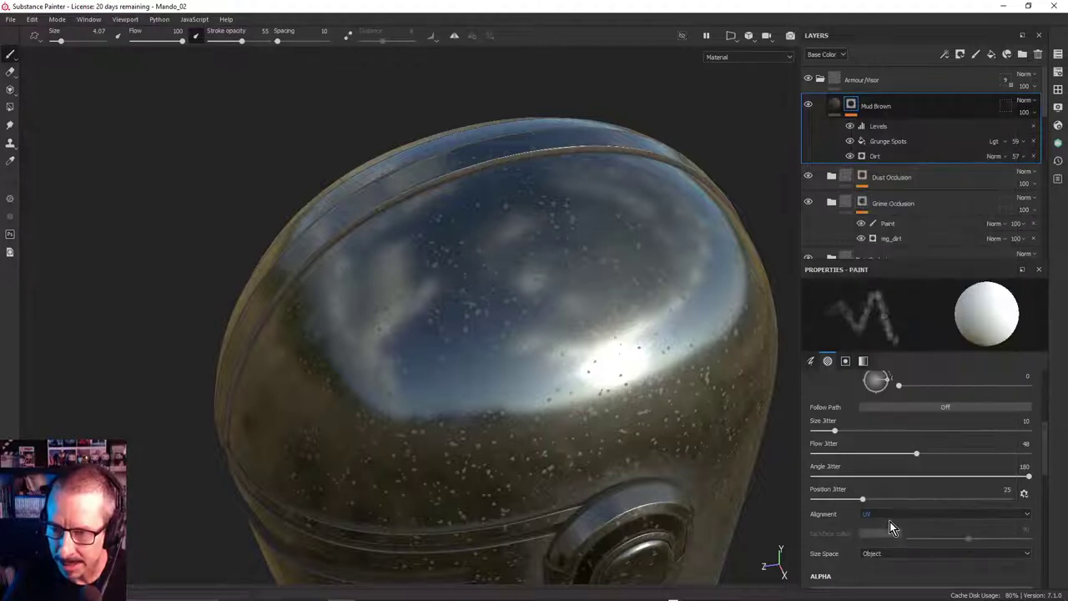
left_click(928, 307)
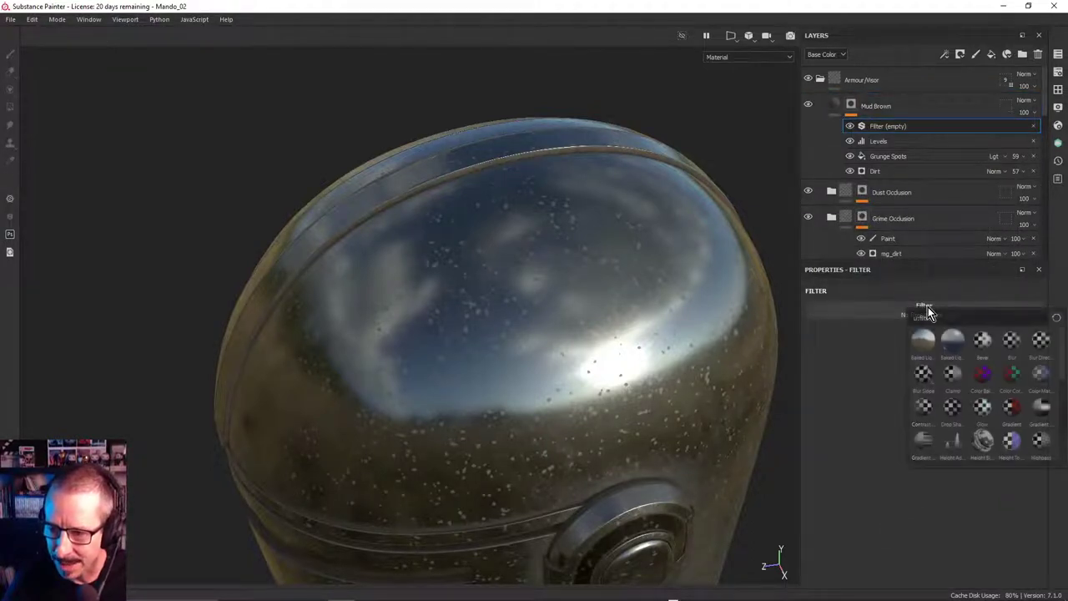
type("wa")
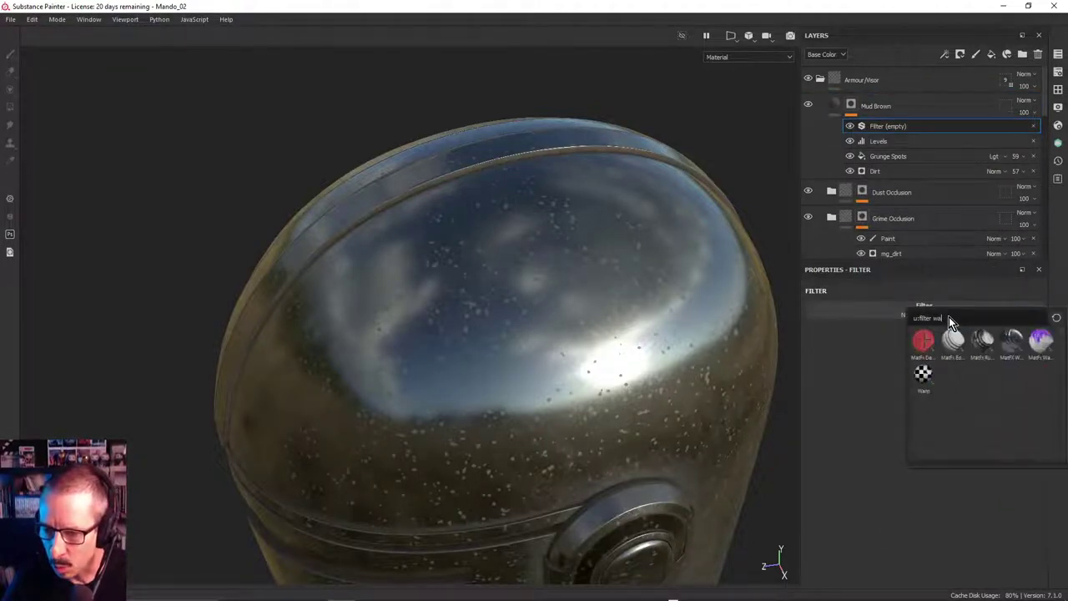
left_click(929, 375)
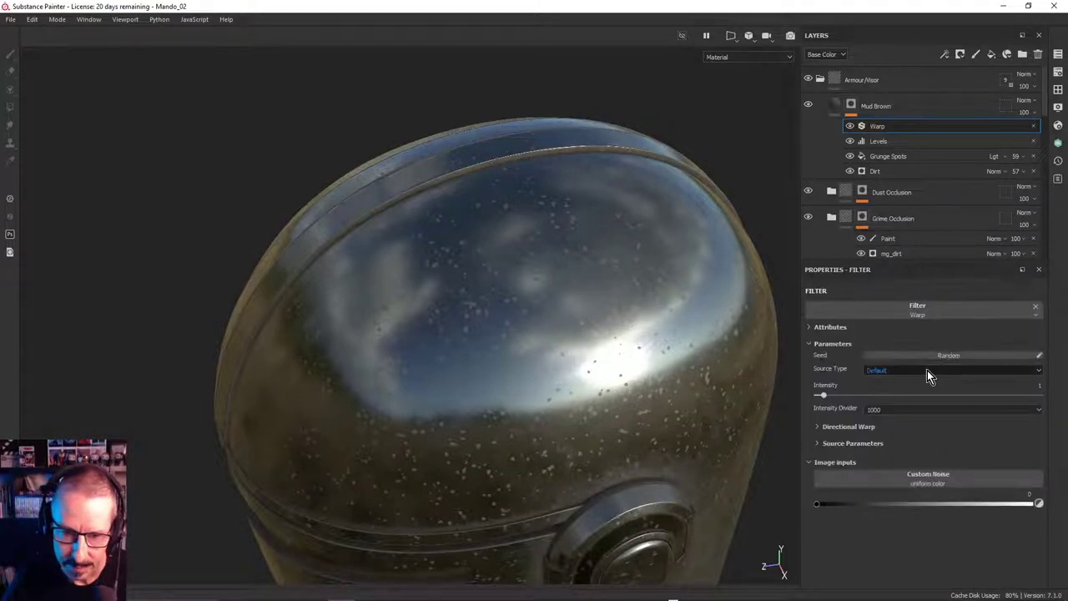
Compare the specks on the dome close up with the Warp filter hidden and shown
scroll(541, 327, "up", 2)
scroll(457, 323, "up", 4)
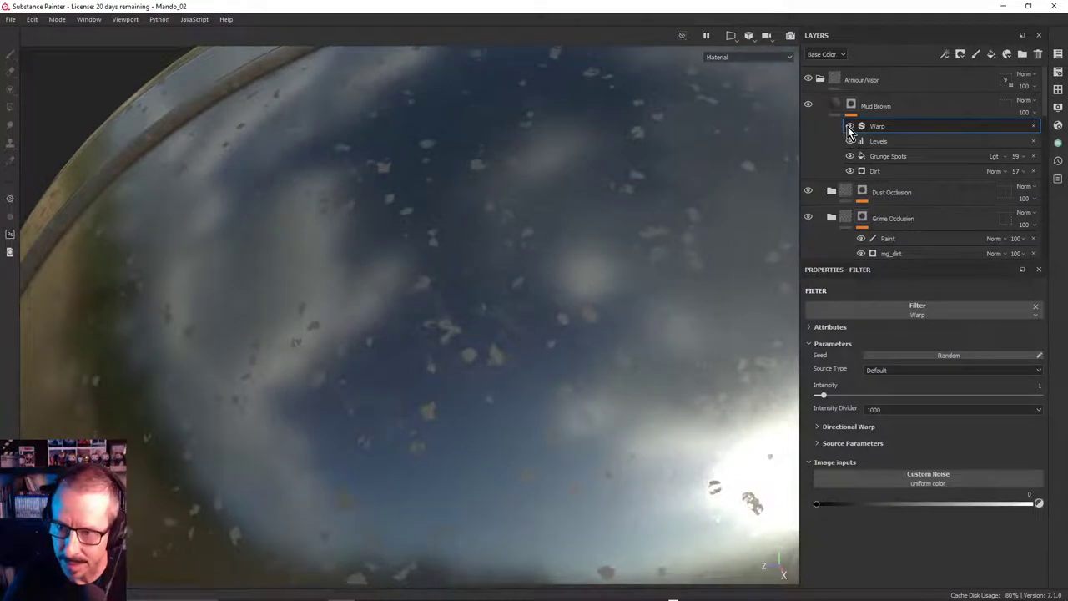
left_click(849, 128)
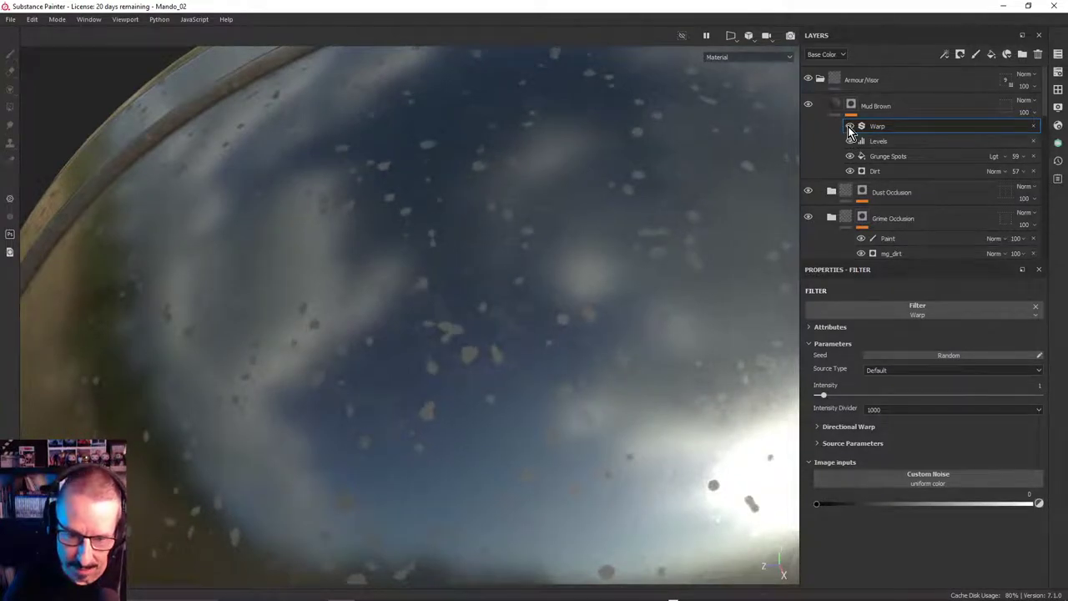
left_click(848, 128)
left_click(850, 127)
left_click(850, 128)
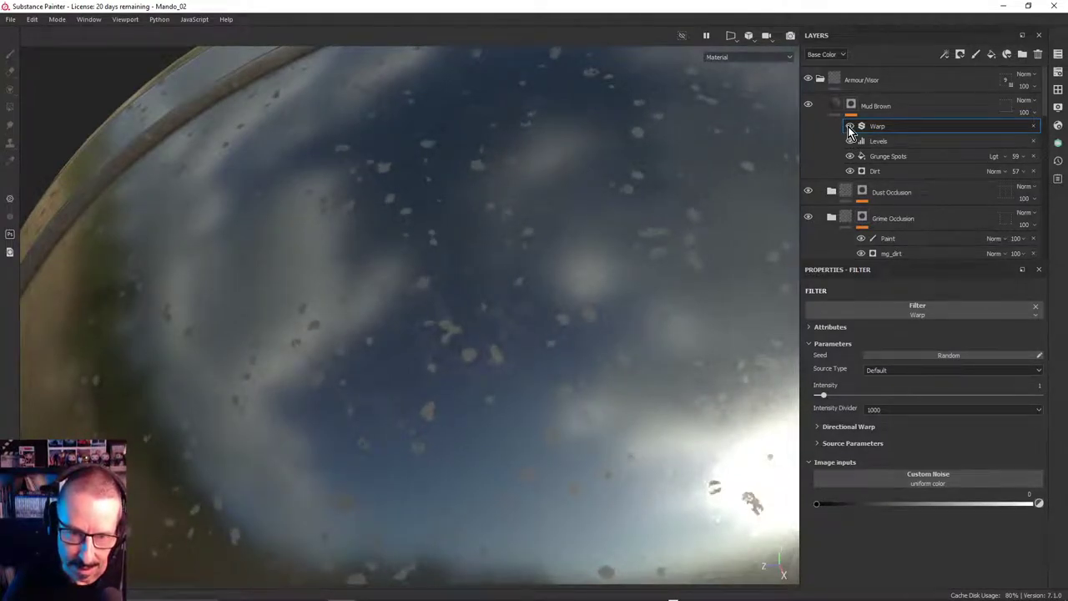
left_click(850, 128)
left_click(850, 128)
Examine the warped mud specks across the whole helmet from several angles
scroll(367, 263, "down", 6)
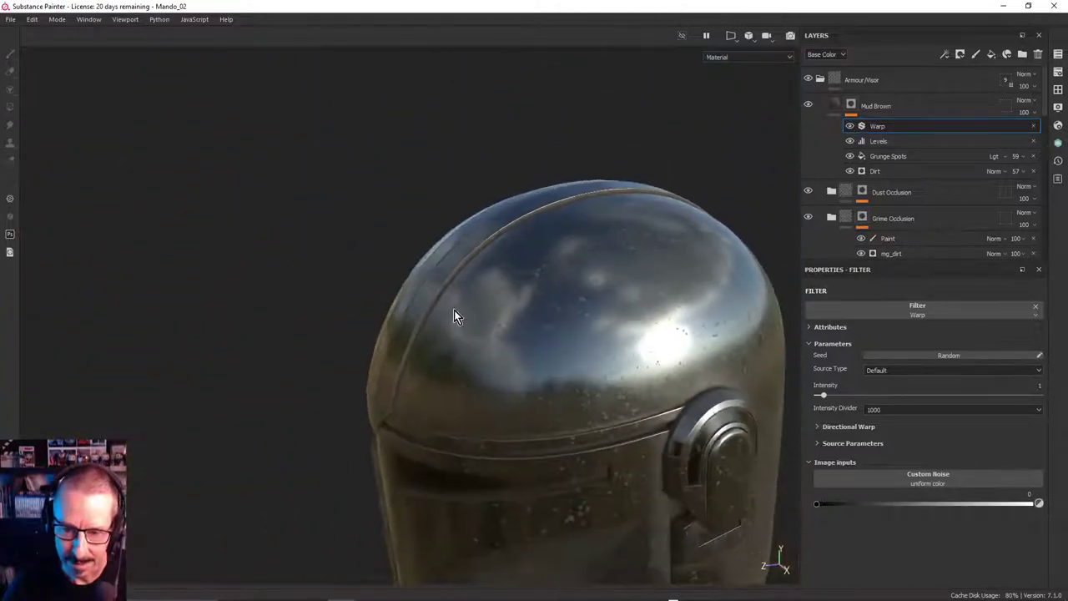
left_click_drag(455, 315, 539, 330, "alt")
left_click_drag(526, 292, 538, 271, "alt")
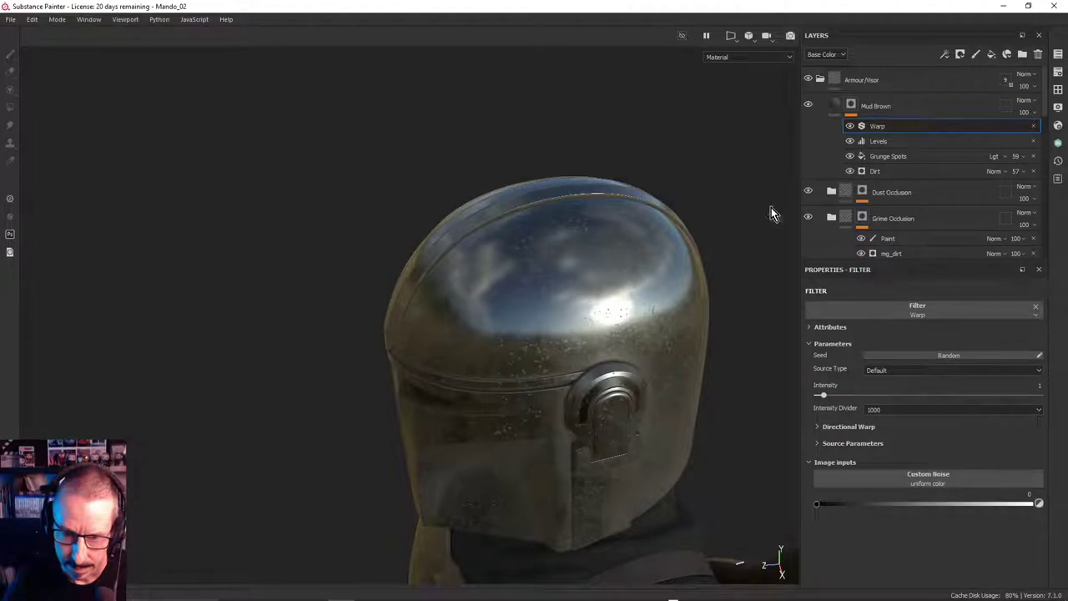
left_click_drag(584, 298, 750, 299, "alt")
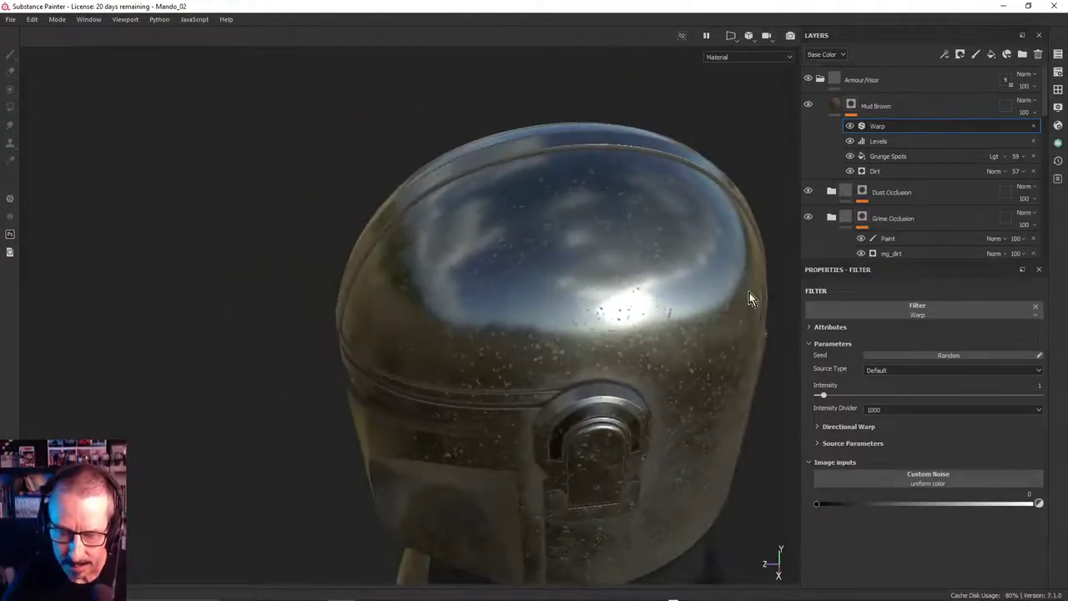
left_click_drag(708, 264, 695, 263, "alt")
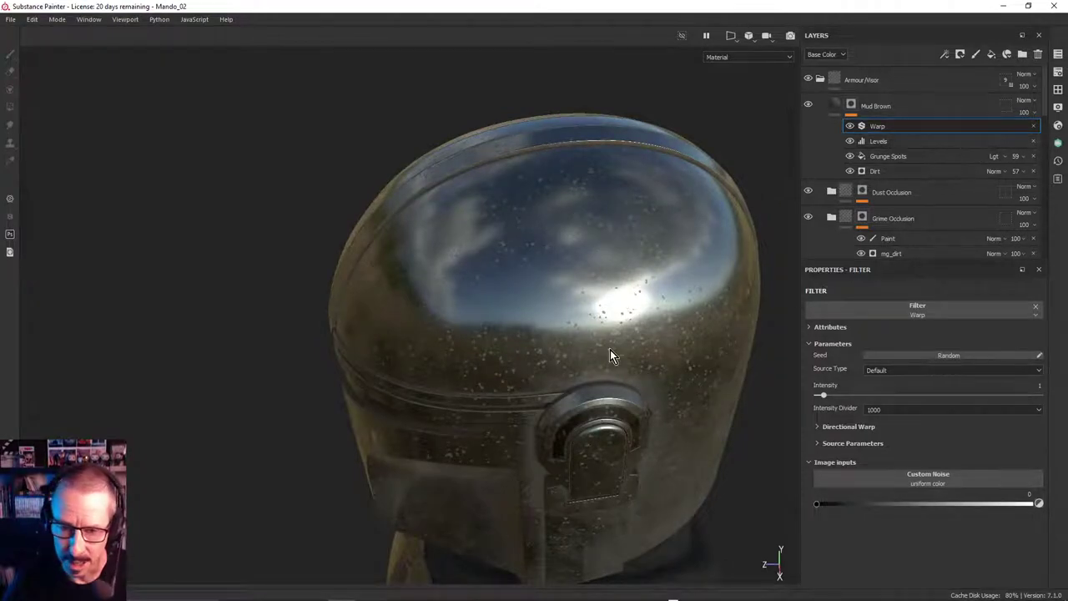
Try a Warp intensity of 7.74 on the Mud Brown mask and check it on the helmet dome in mask and material views
mouse_move(610, 354)
left_mouse_down("alt")
mouse_move(602, 317)
mouse_move(607, 346)
left_mouse_up("alt")
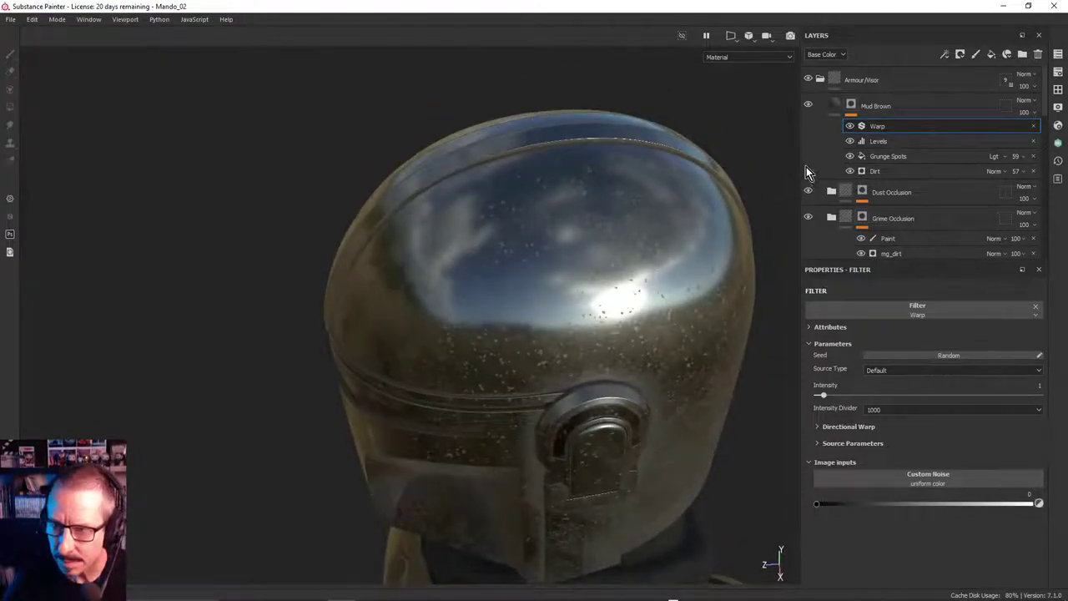
left_click(852, 106, "alt")
left_click_drag(713, 313, 513, 291, "alt")
left_click(880, 131)
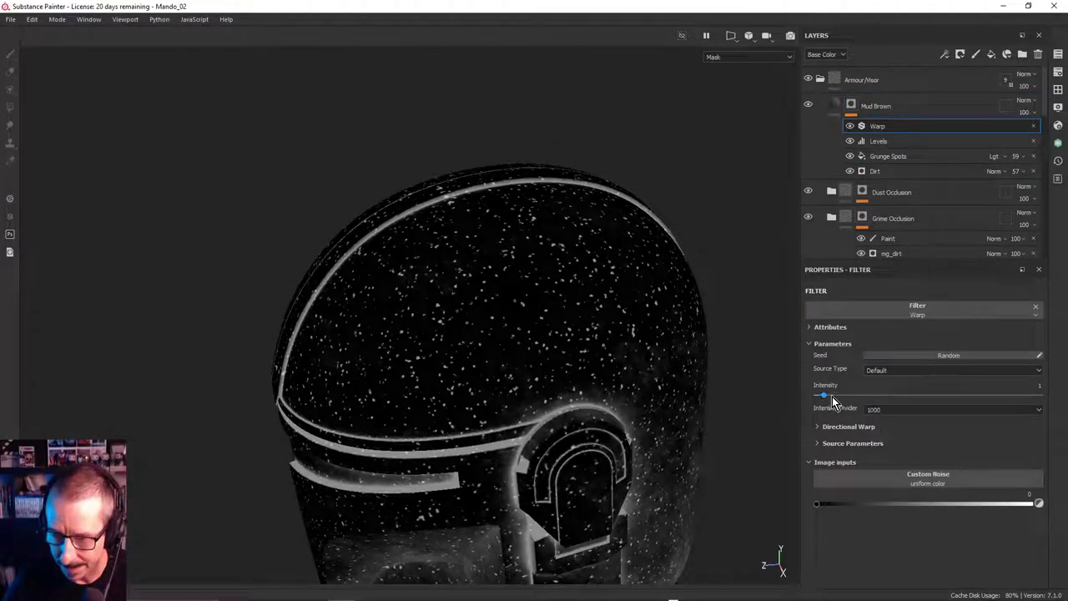
left_click_drag(823, 396, 871, 406)
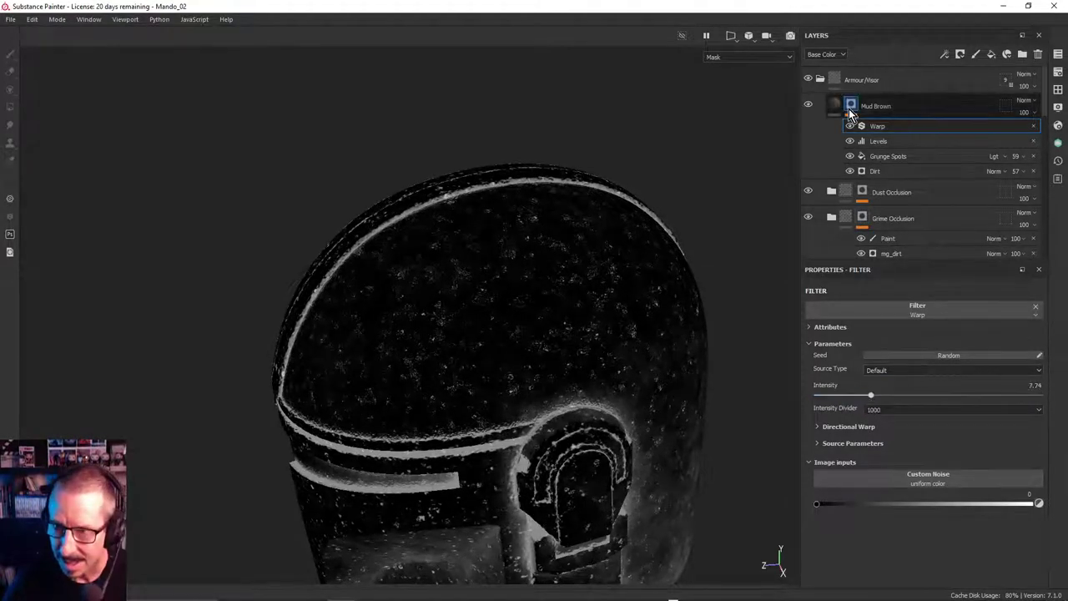
key("m")
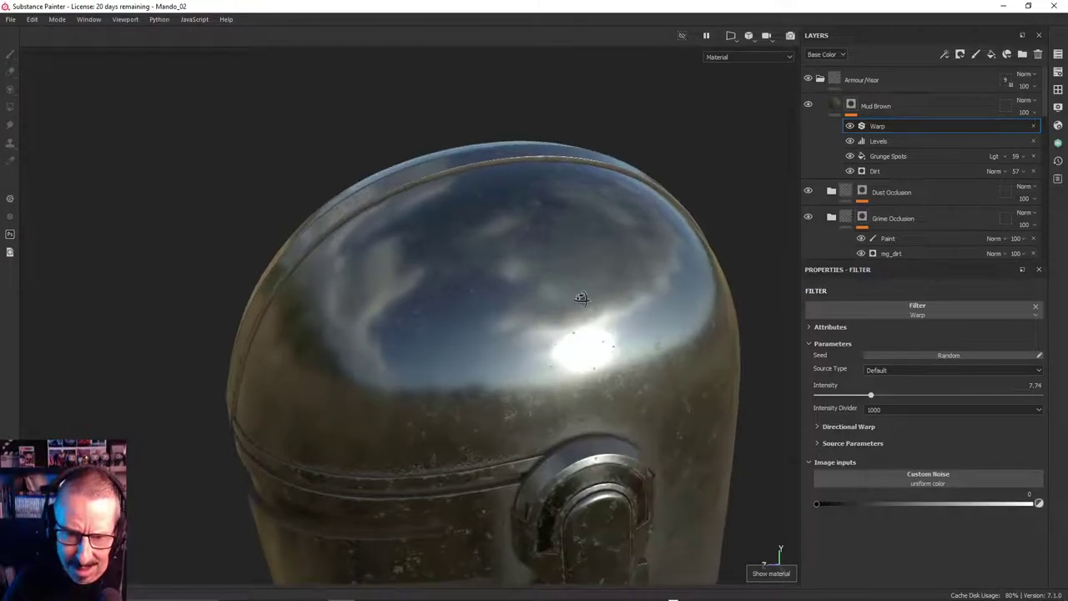
left_click_drag(581, 299, 384, 345, "alt")
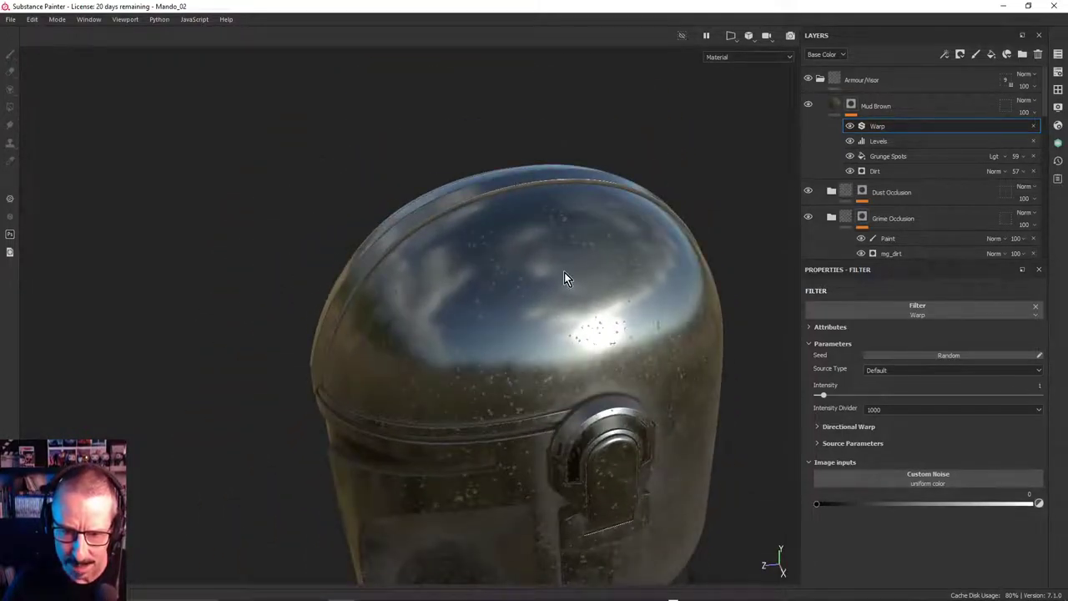
left_click_drag(565, 273, 630, 263, "alt")
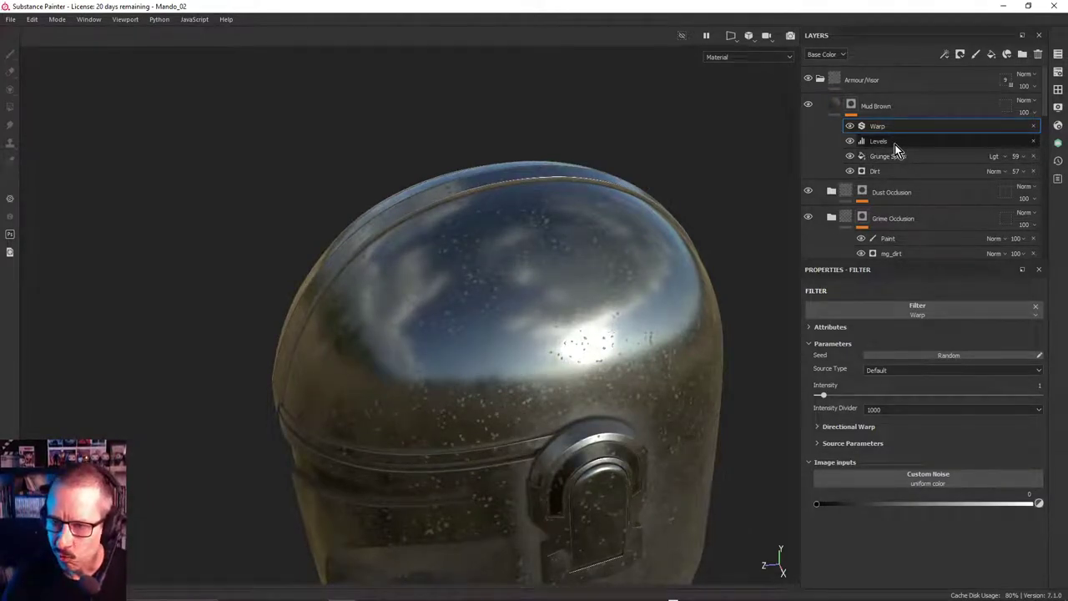
Show the Mud Brown mask on the helmet and add an empty generator above its Warp filter
left_click(857, 106, "alt")
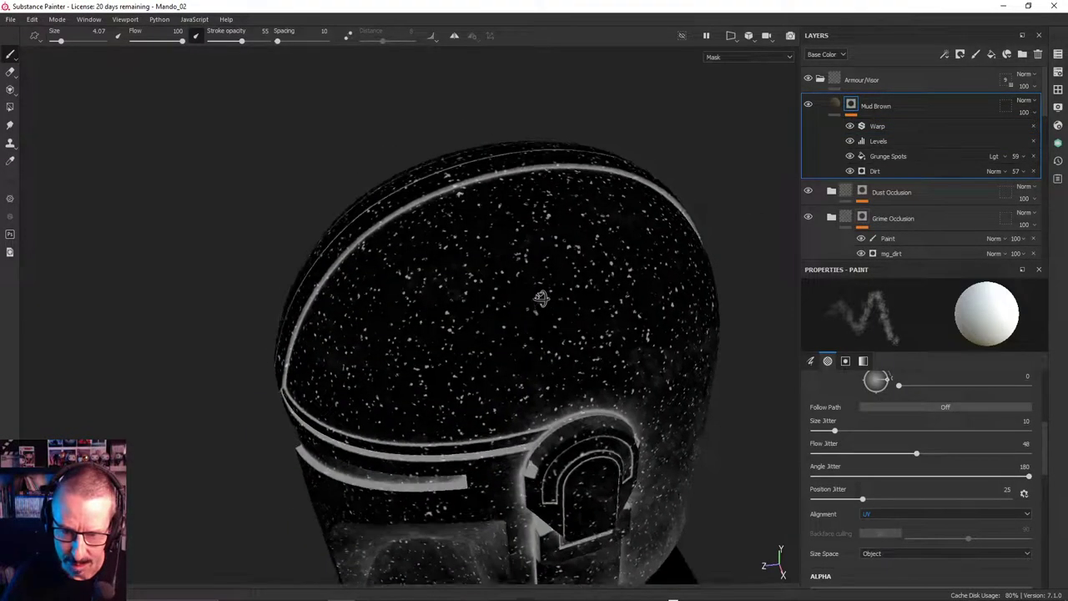
right_click(888, 127)
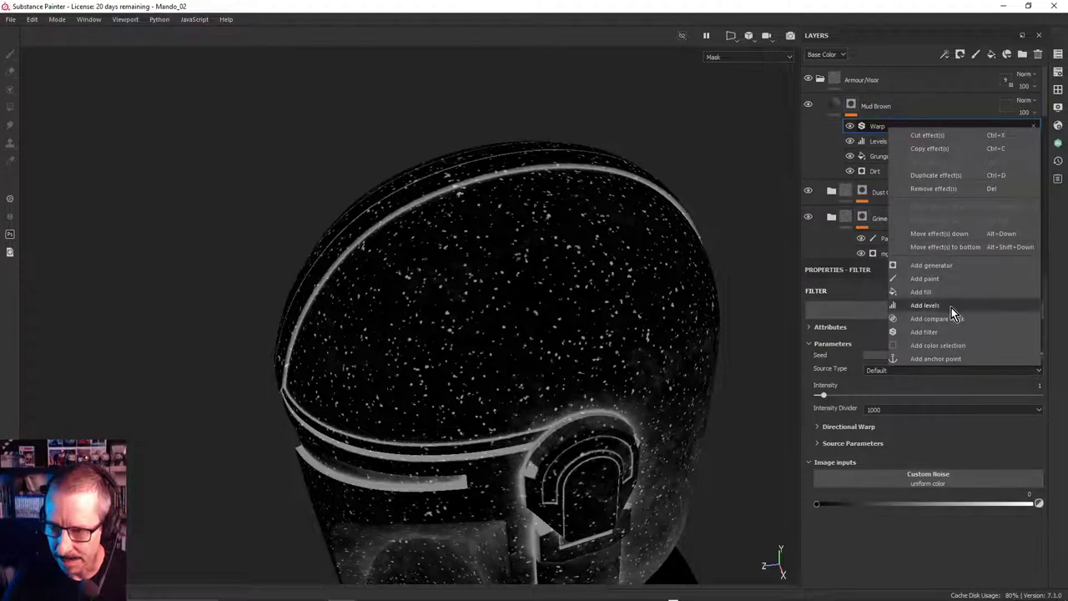
left_click(940, 266)
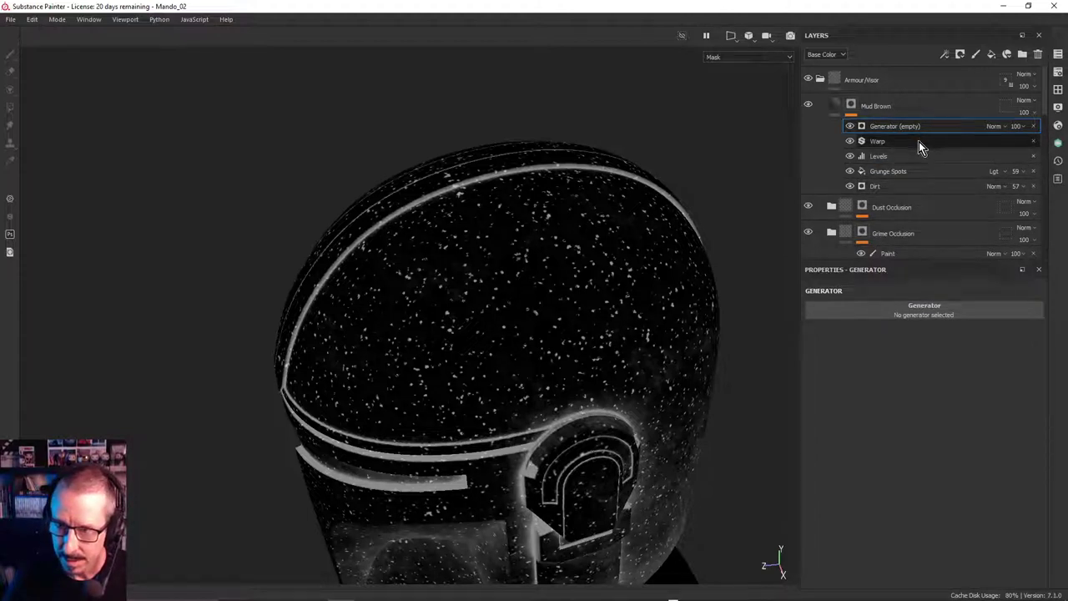
Try the Dirt generator in the empty generator slot of the Mud Brown mask, and undo it
left_click(935, 309)
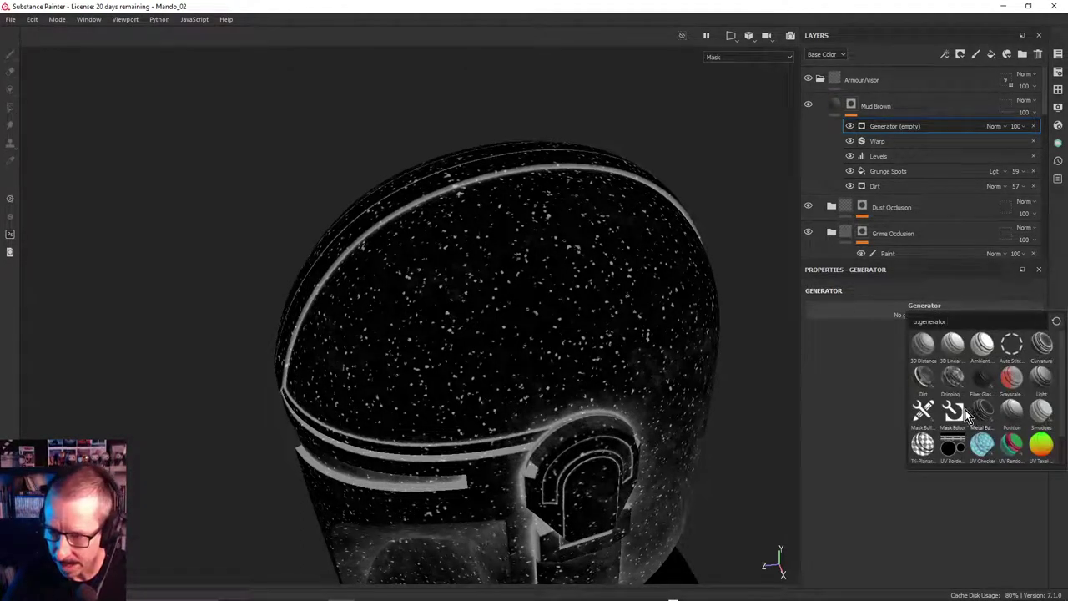
left_click_drag(1062, 364, 1062, 388)
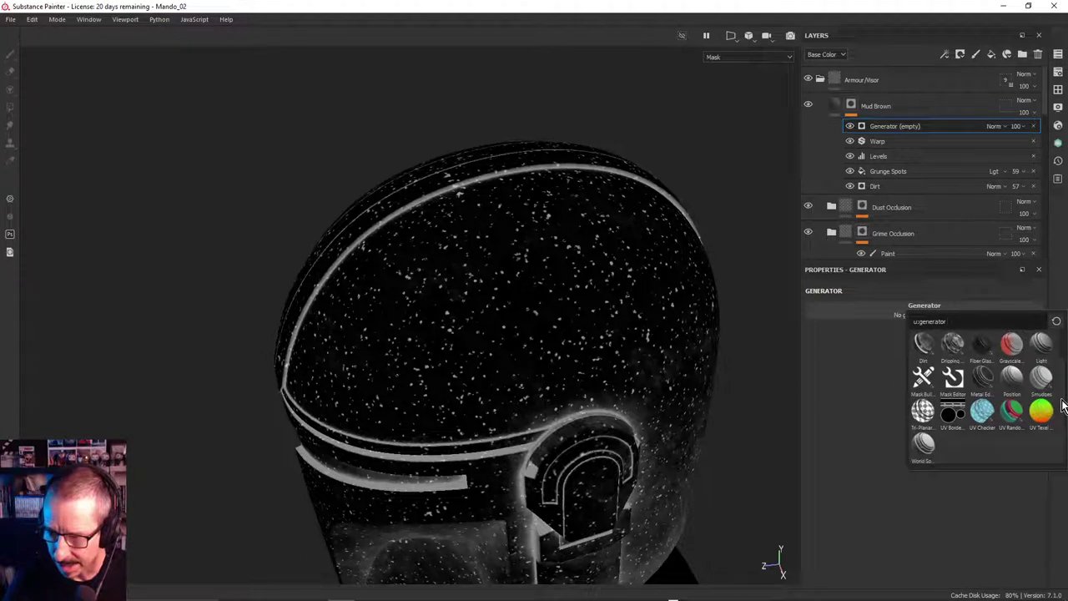
scroll(1064, 388, "up", 2)
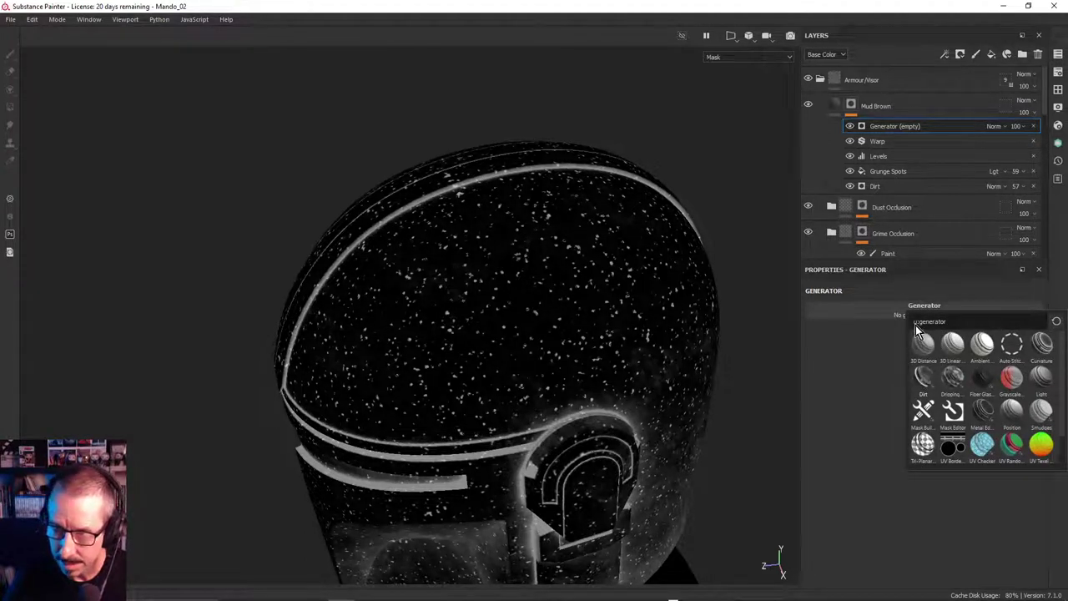
left_click(923, 377)
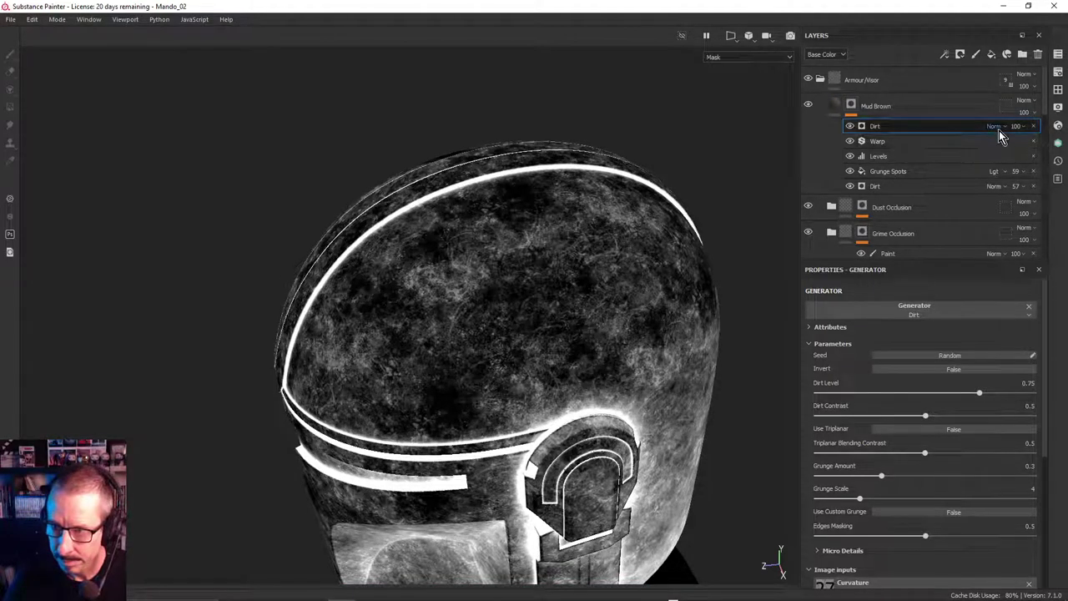
key("ctrl+z")
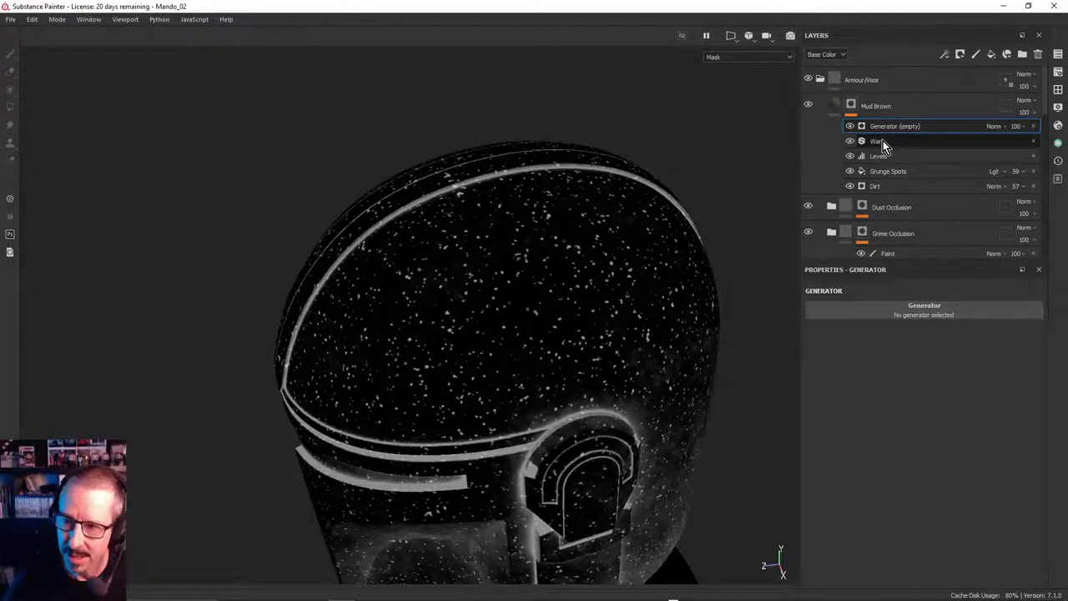
Set the Balance of the Grunge Spots fill in the Mud Brown mask to 0.15
left_click_drag(554, 229, 461, 249, "alt")
right_click_drag(461, 248, 434, 264, "alt")
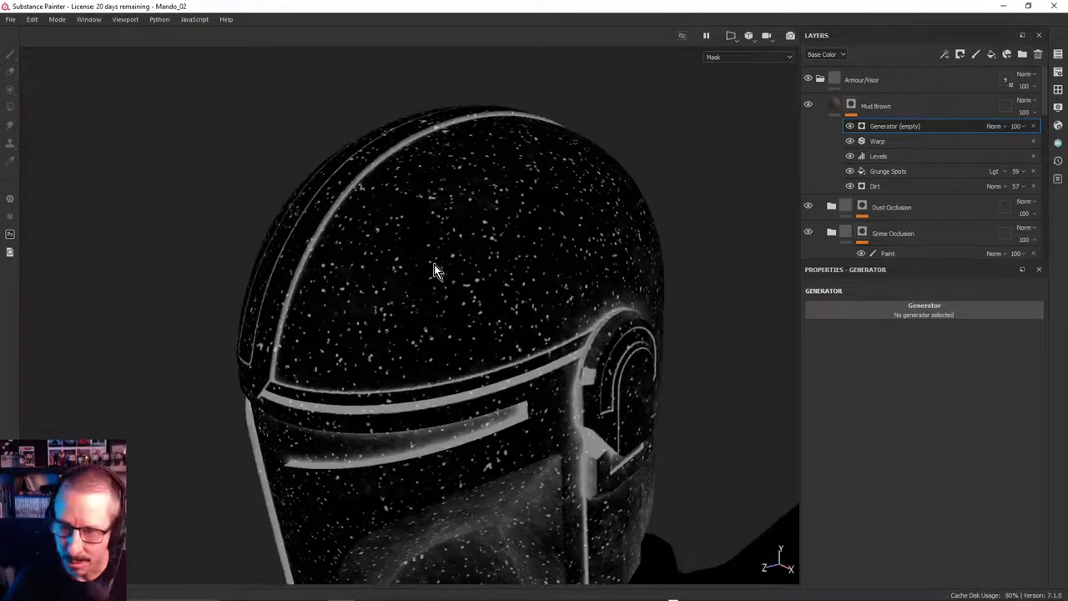
left_click(897, 172)
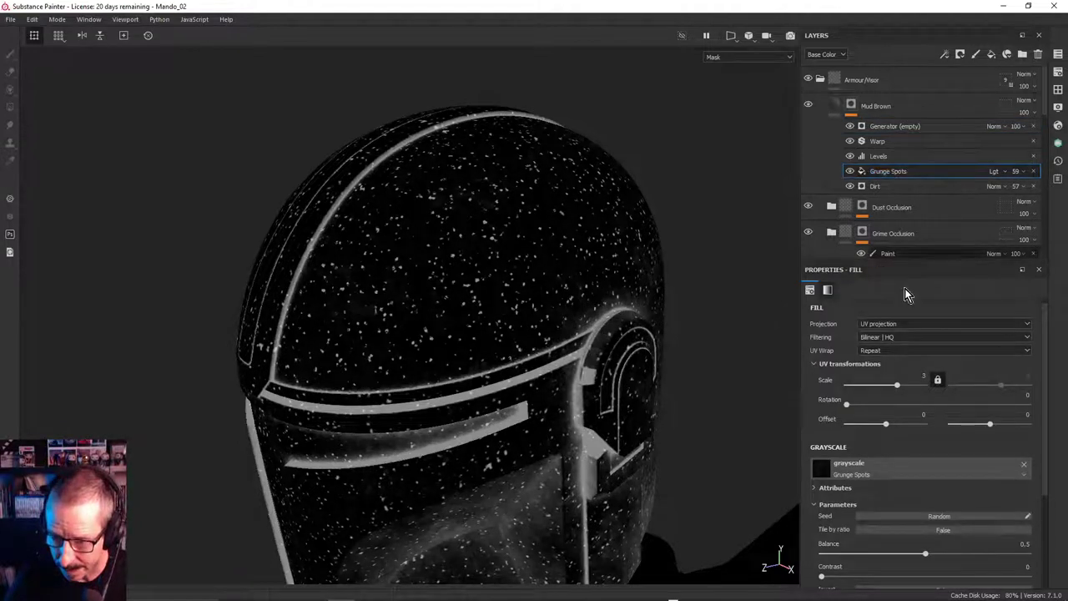
scroll(1042, 467, "down", 3)
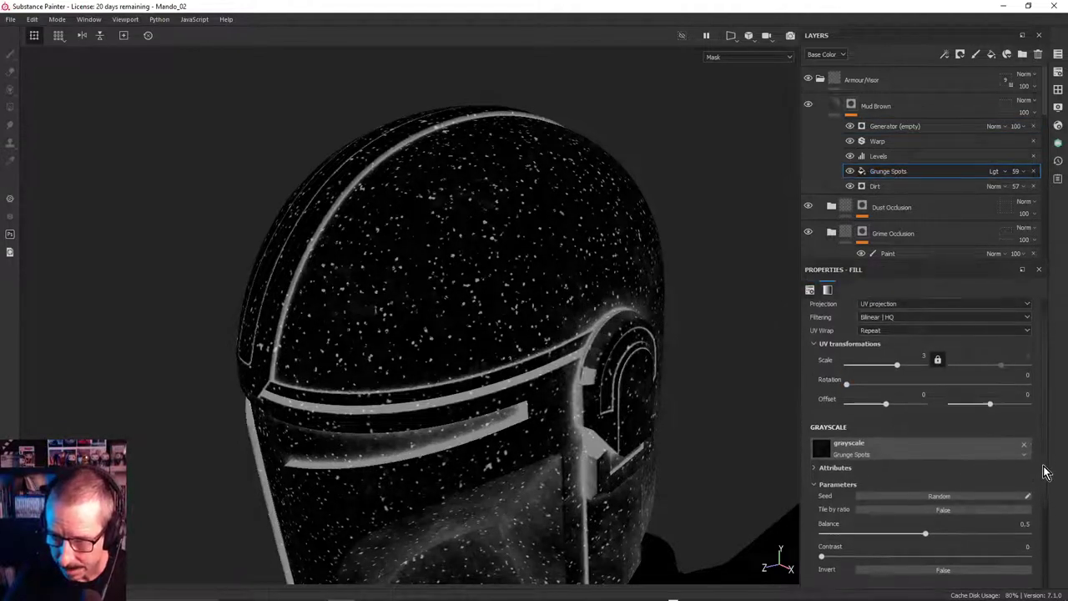
scroll(1042, 501, "up", 1)
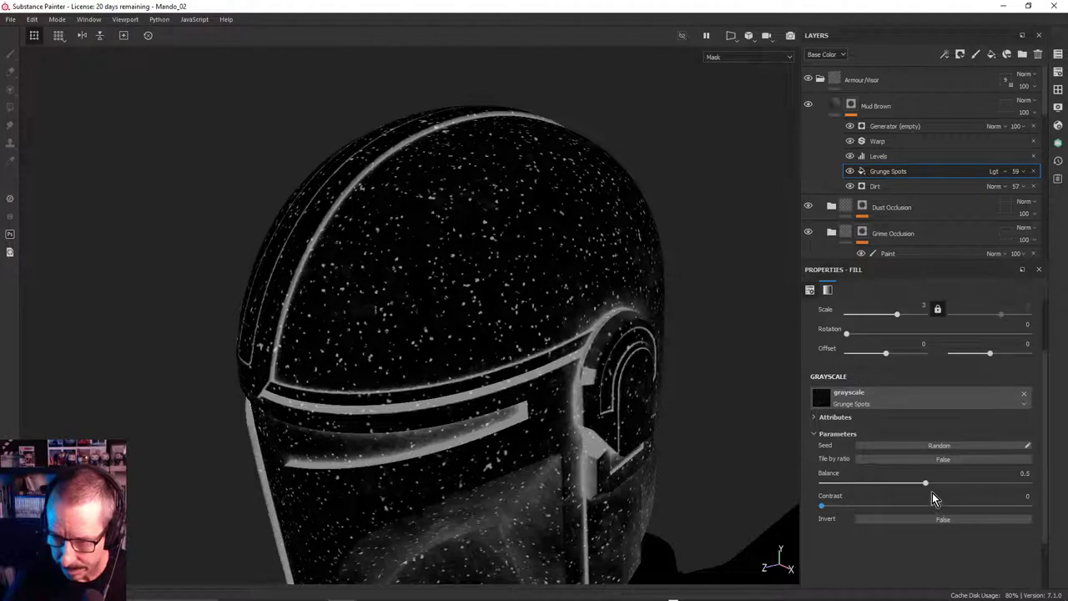
left_click_drag(926, 484, 896, 494)
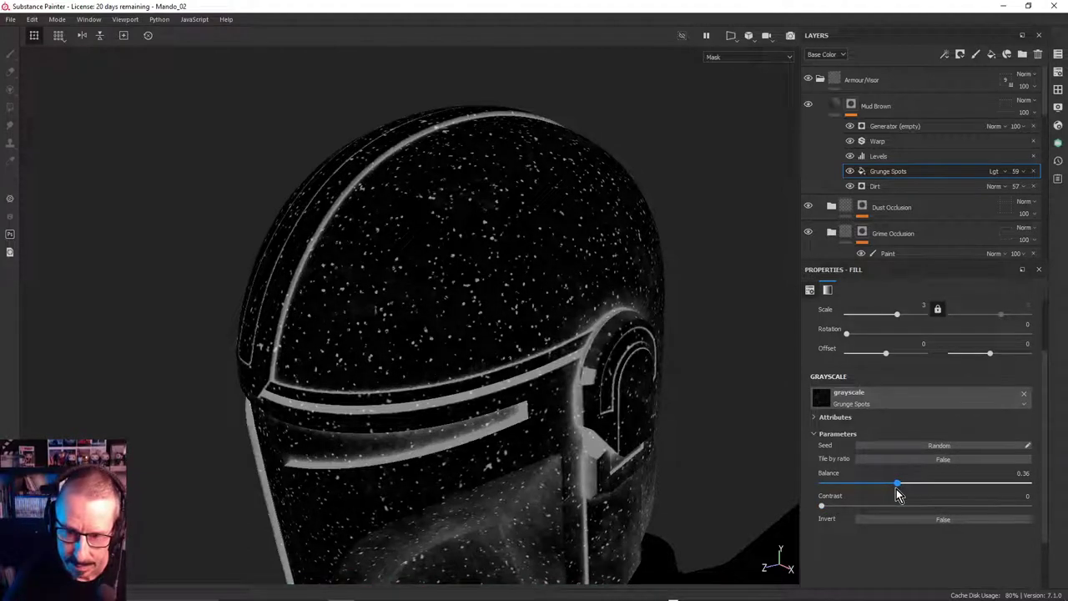
left_click_drag(887, 493, 869, 493)
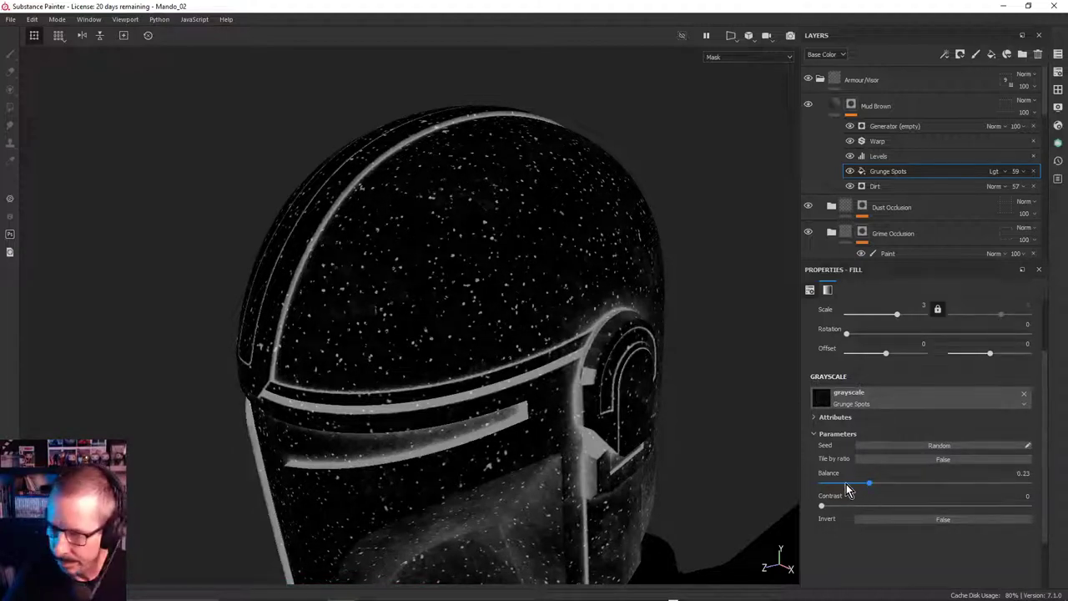
left_click(852, 483)
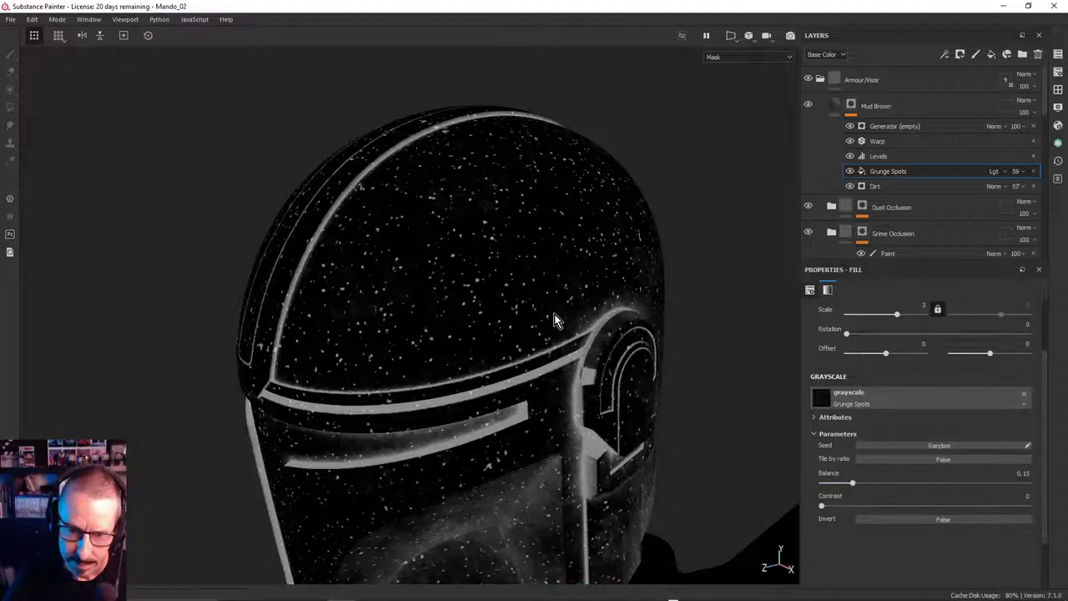
Examine the mud specks around the helmet from several angles, first in the mask view and then in the material view
left_click_drag(559, 305, 638, 317, "alt")
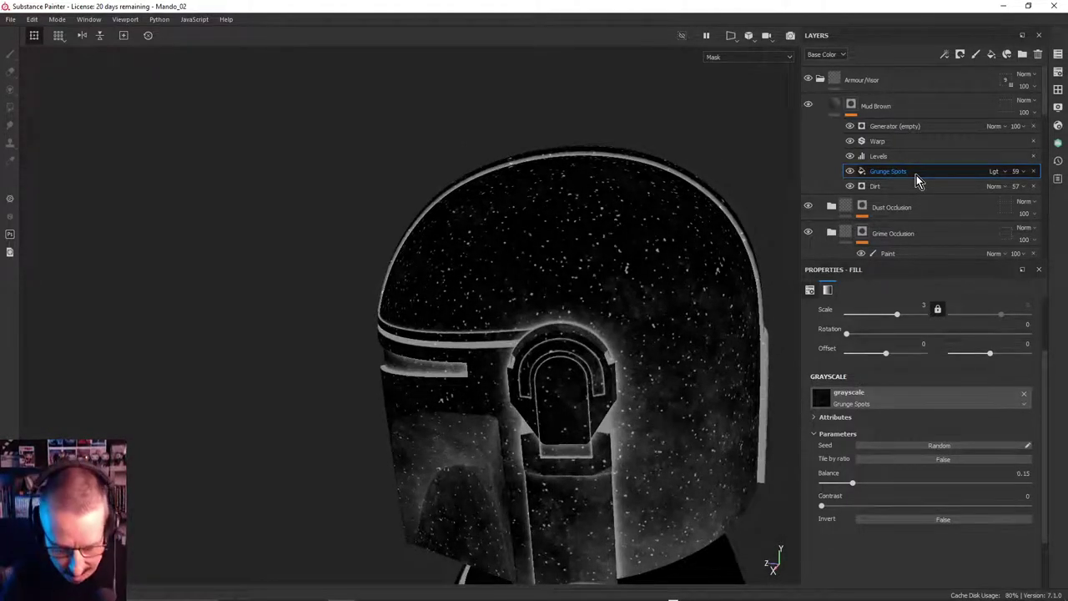
key("m")
left_click_drag(559, 240, 489, 242, "alt")
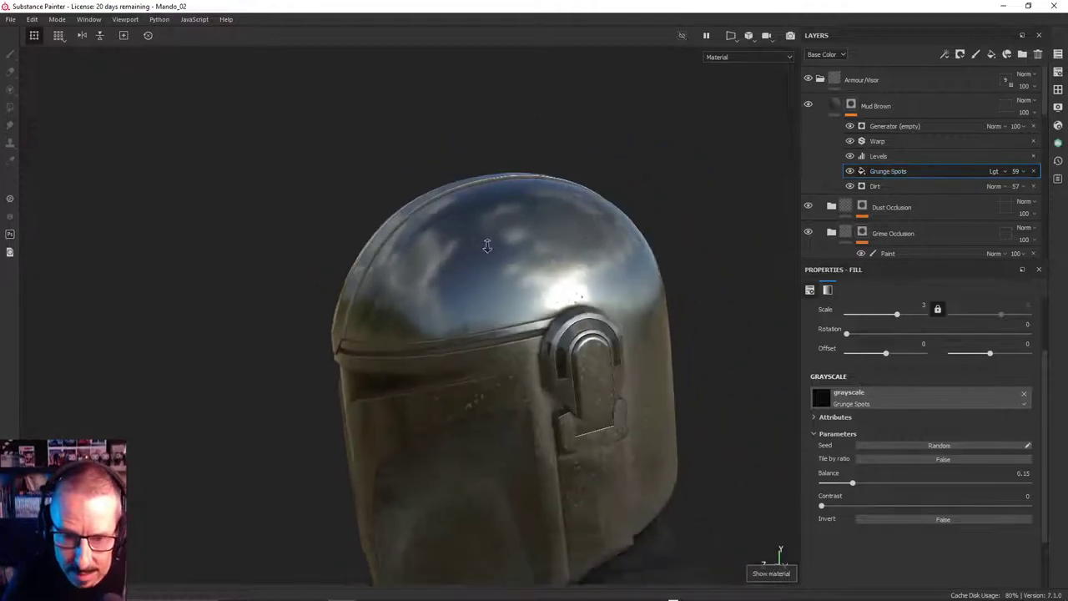
right_click_drag(490, 243, 615, 301, "alt")
left_click_drag(615, 300, 442, 303, "alt")
right_click_drag(687, 308, 708, 334, "alt")
middle_click_drag(707, 334, 643, 362, "alt")
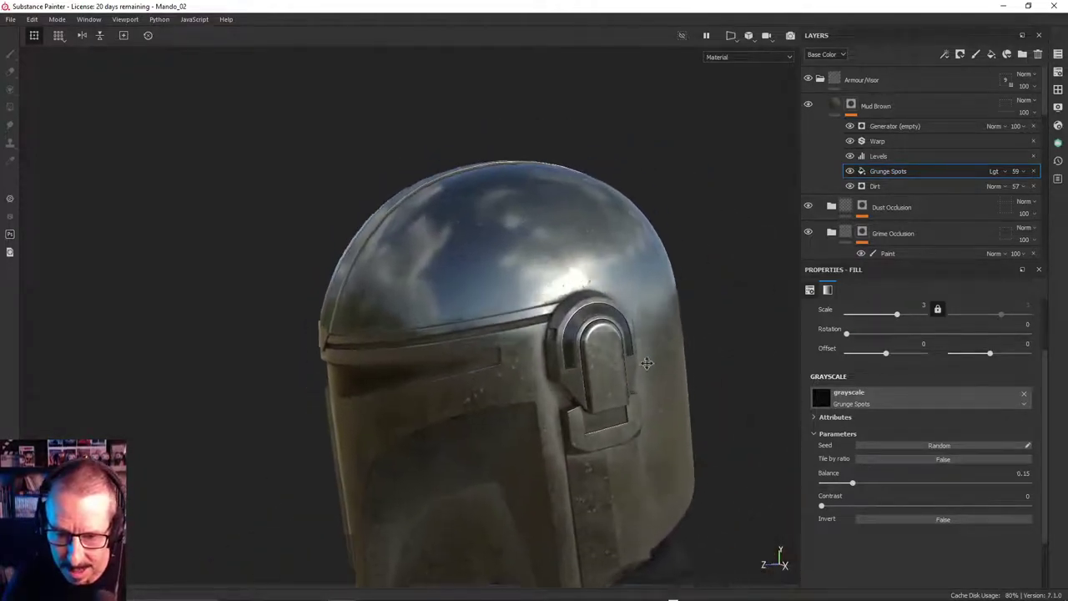
left_click_drag(643, 362, 660, 315, "alt")
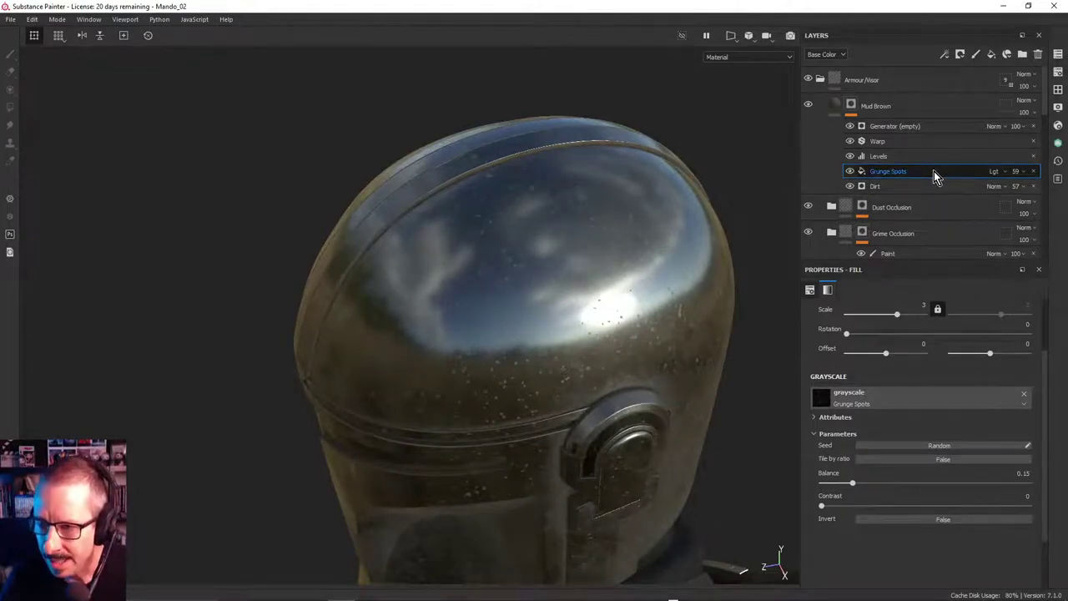
Browse the grunge textures available as a replacement for the Grunge Spots fill's grayscale image
left_click(901, 400)
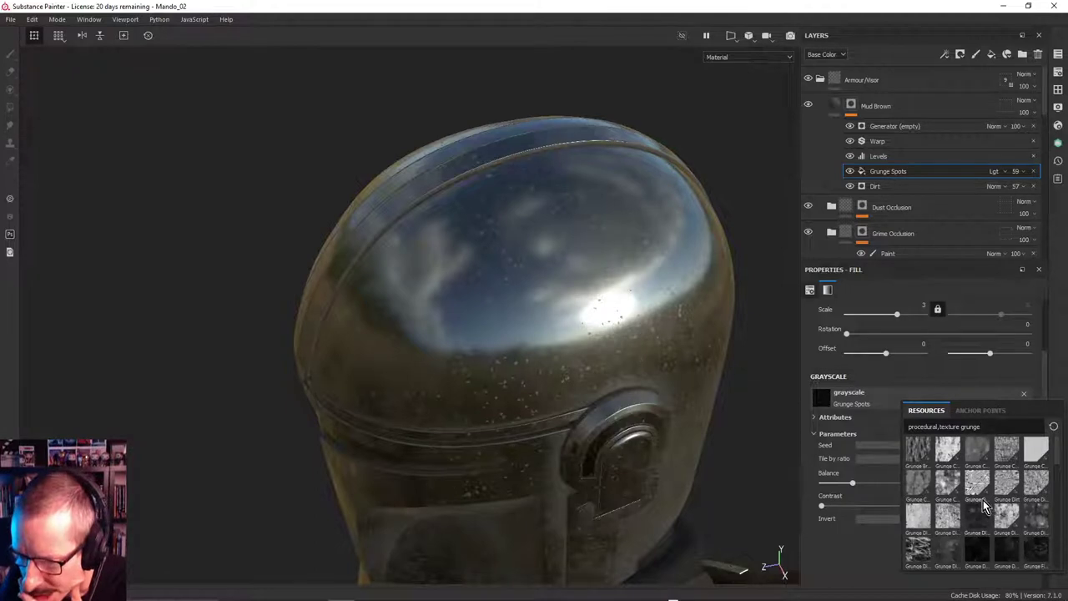
scroll(983, 507, "down", 3)
mouse_move(984, 506)
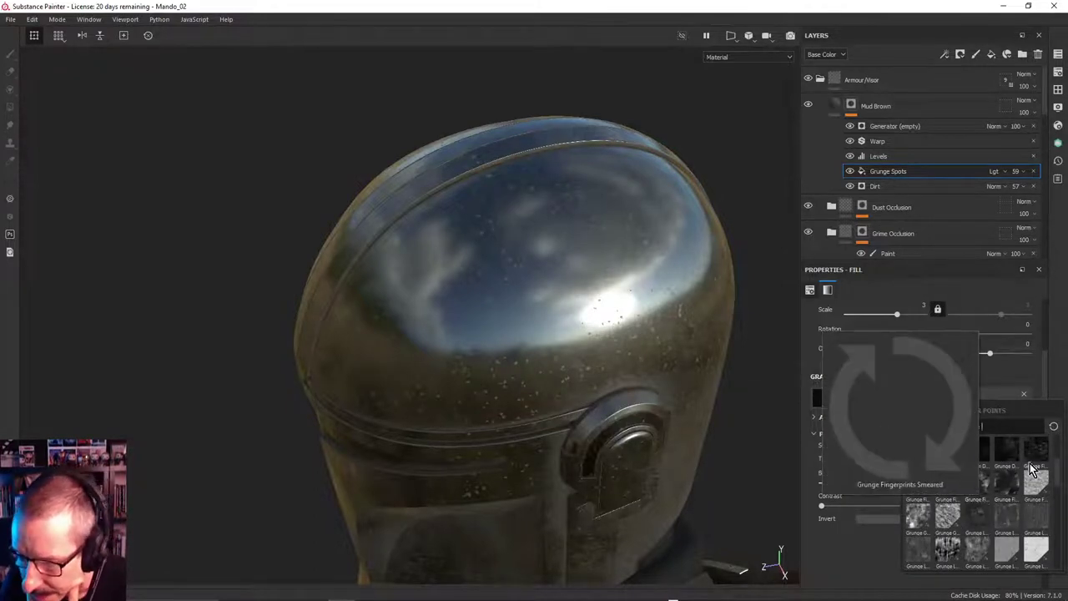
mouse_move(1035, 465)
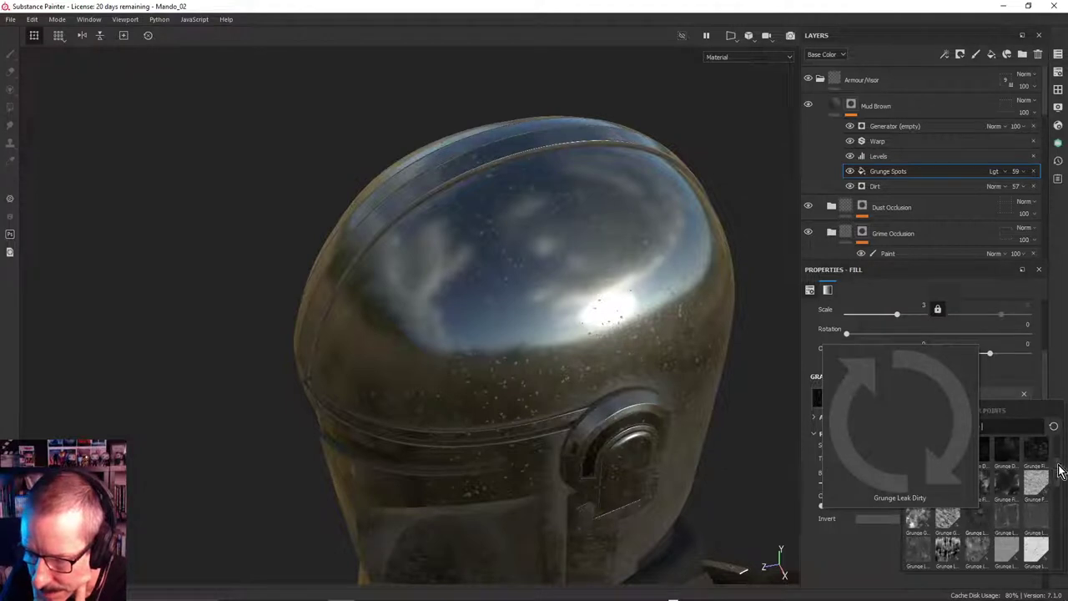
left_click_drag(1055, 501, 1057, 549)
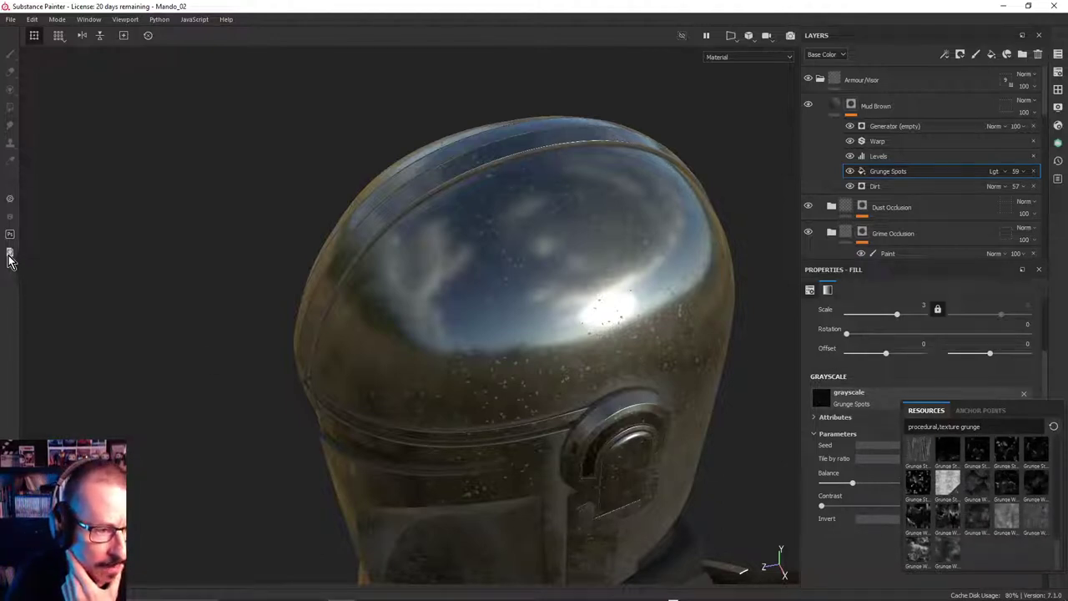
left_click(9, 254)
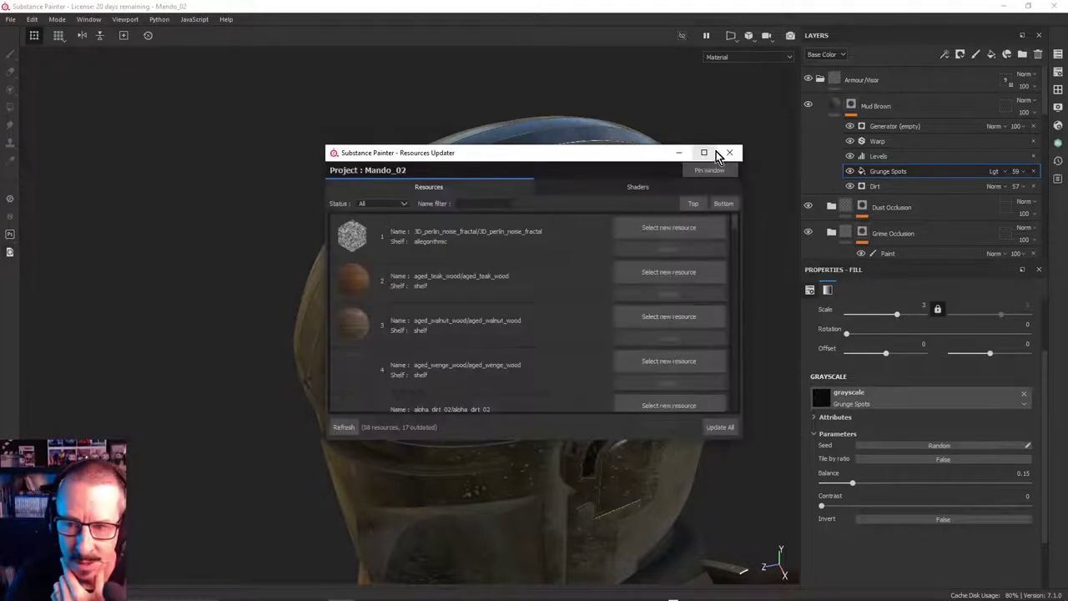
left_click(730, 152)
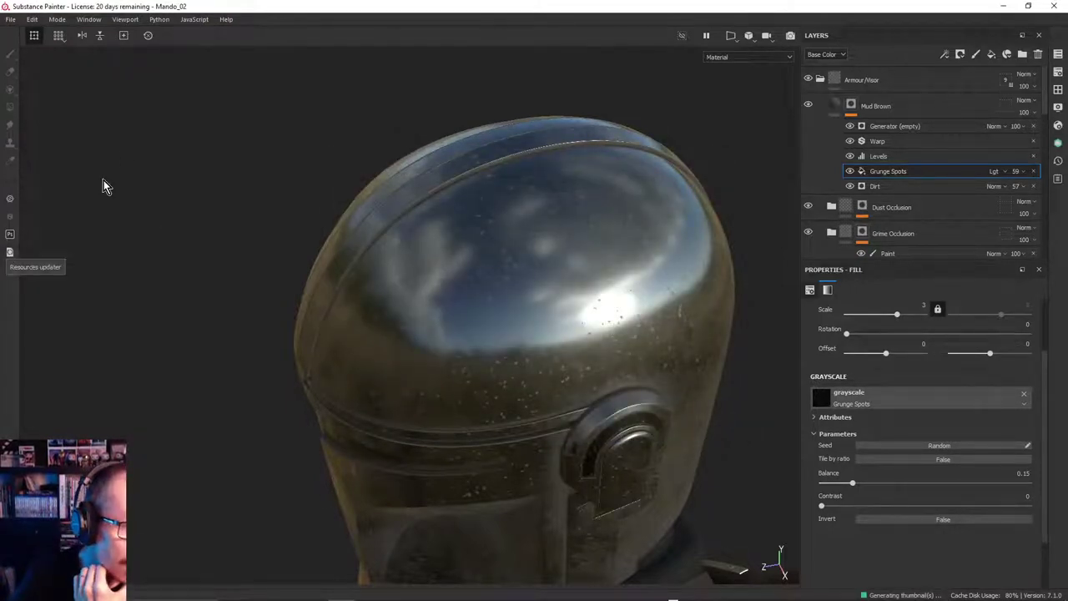
Enlarge the shelf and show its Procedurals category with large thumbnails
left_click(99, 20)
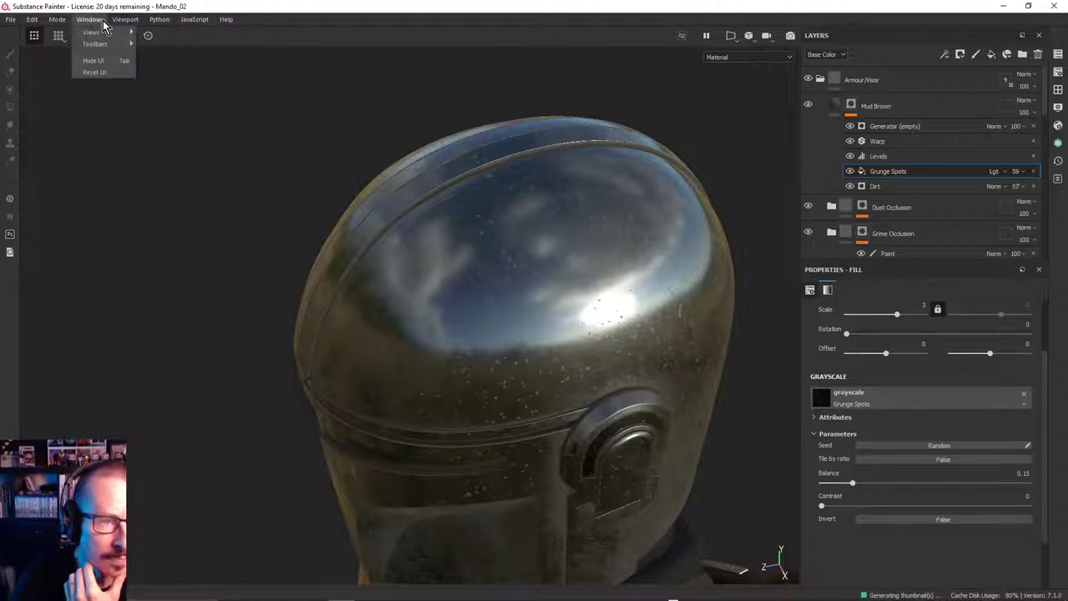
mouse_move(97, 33)
left_click(179, 127)
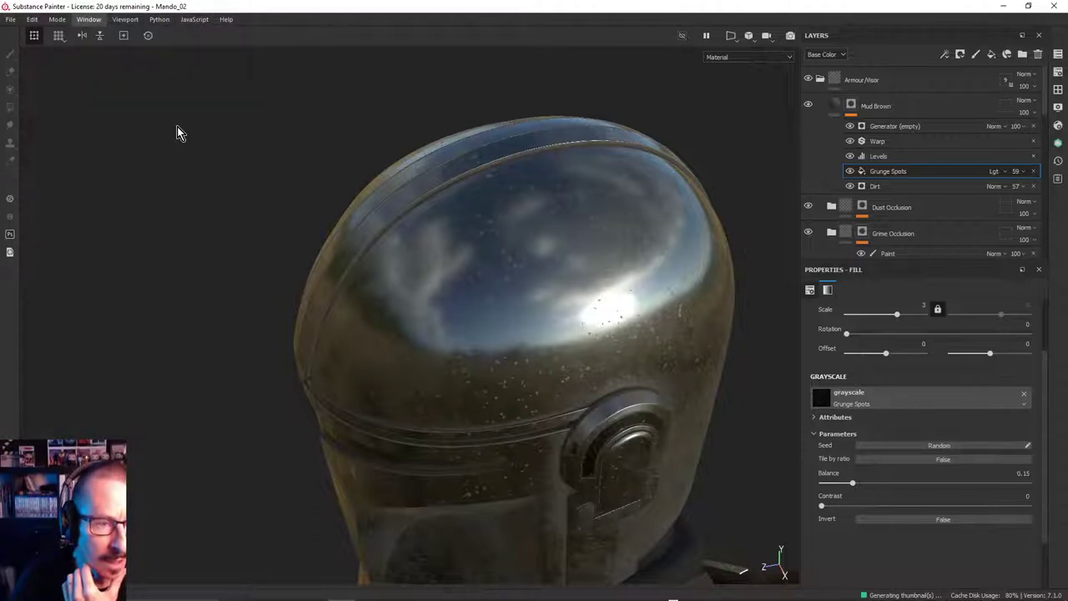
left_click_drag(360, 537, 400, 292)
left_click(63, 378)
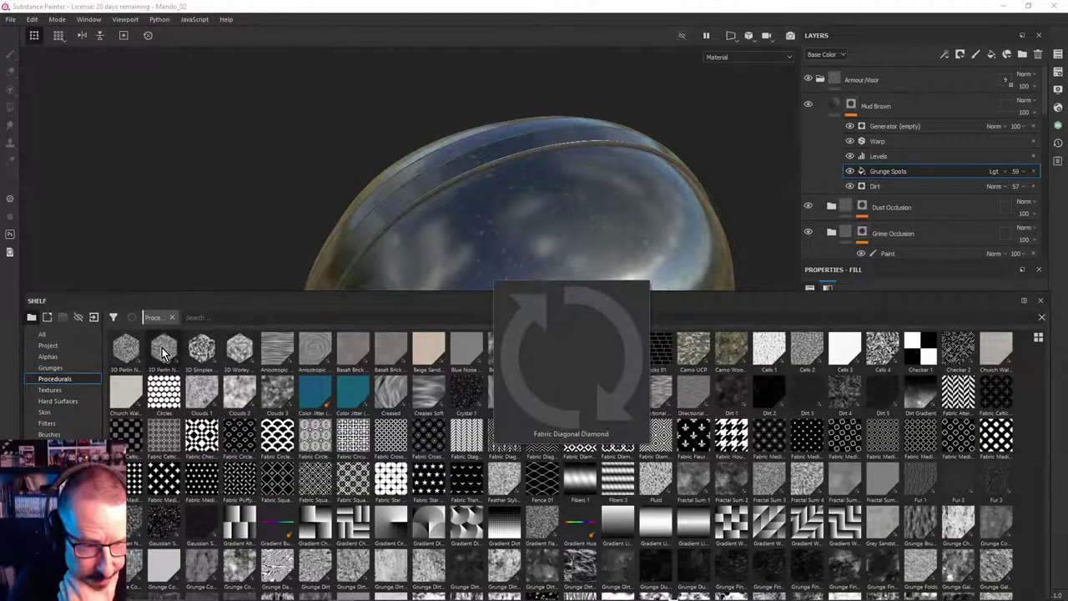
left_click(1038, 338)
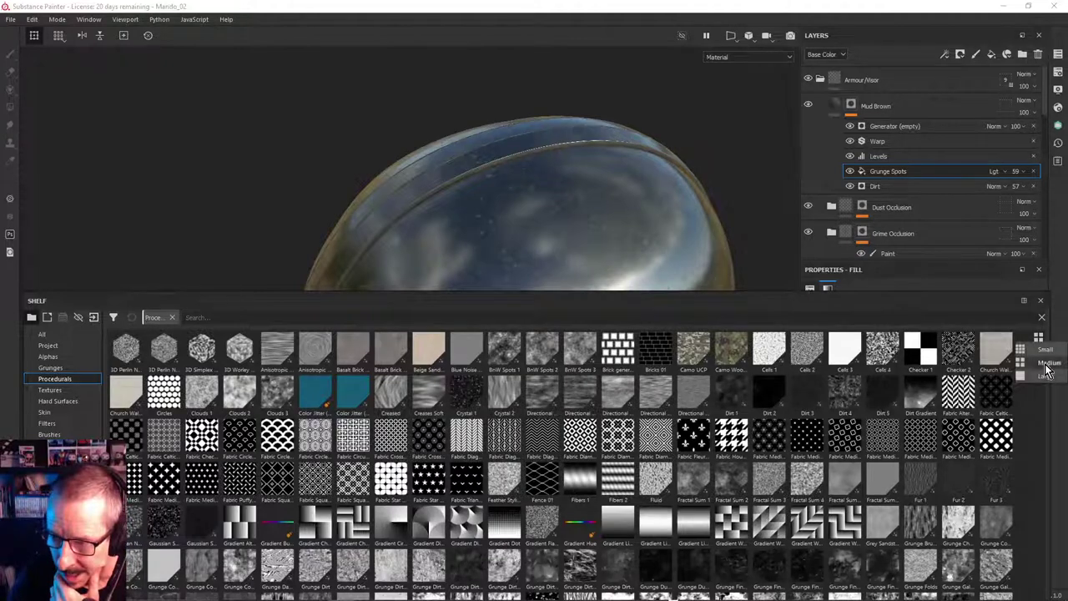
left_click(1045, 377)
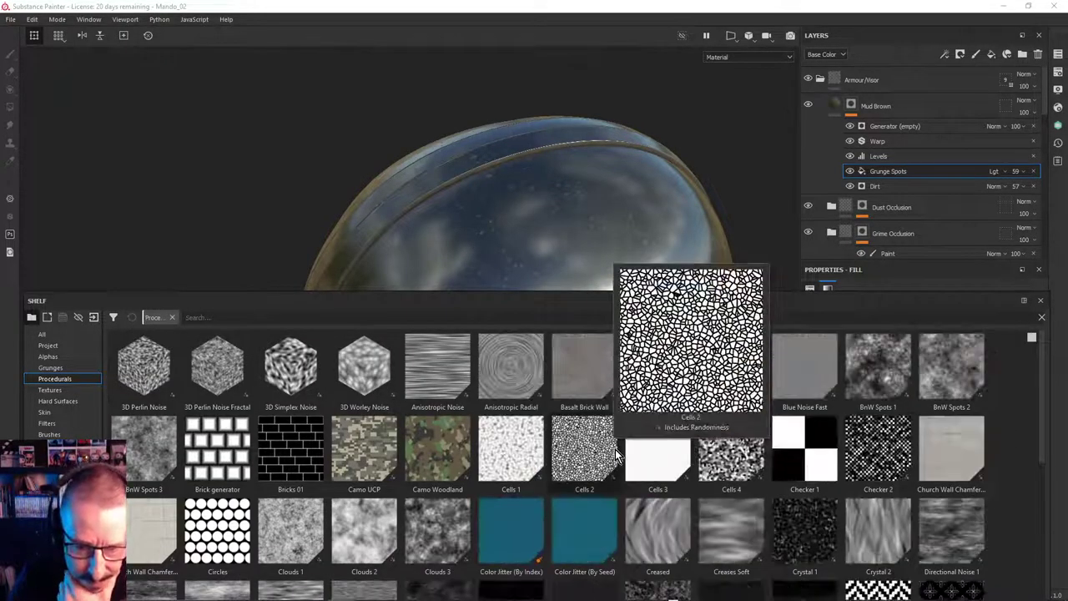
Examine the procedural grunge previews, including Grunge Map 004, Grunge Spots and Grunge Splashes Dusty, for a suitable mud splatter pattern
mouse_move(955, 444)
scroll(927, 446, "down", 5)
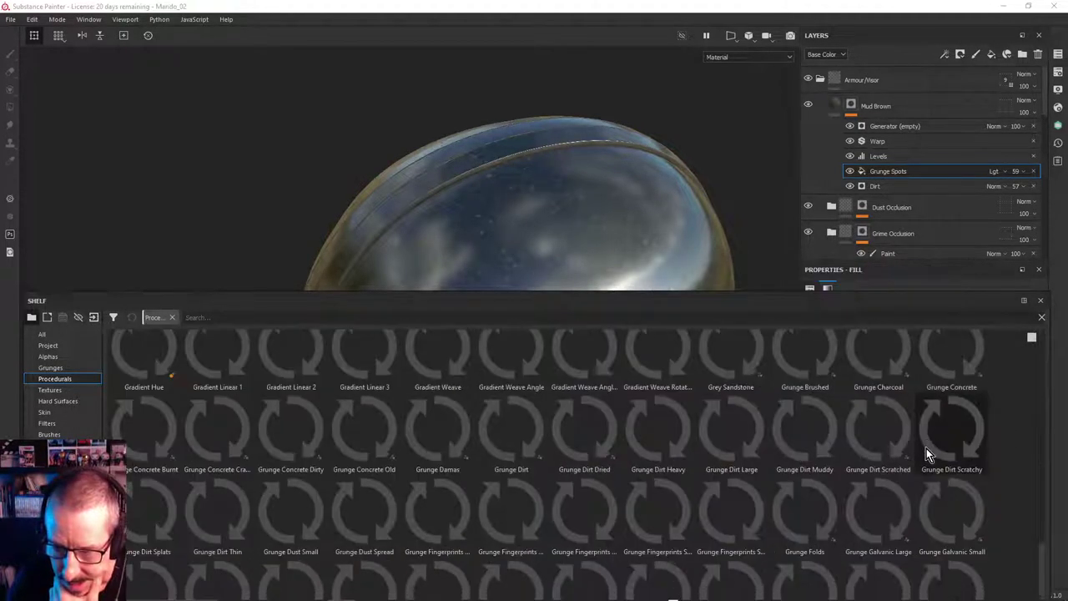
mouse_move(919, 449)
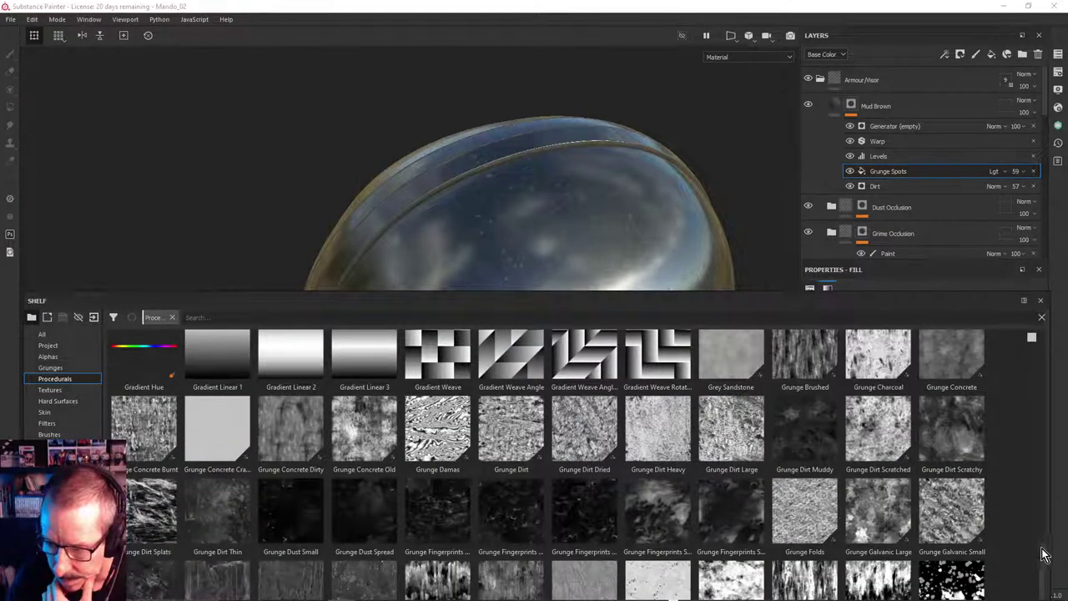
scroll(1042, 576, "down", 1)
scroll(968, 497, "down", 1)
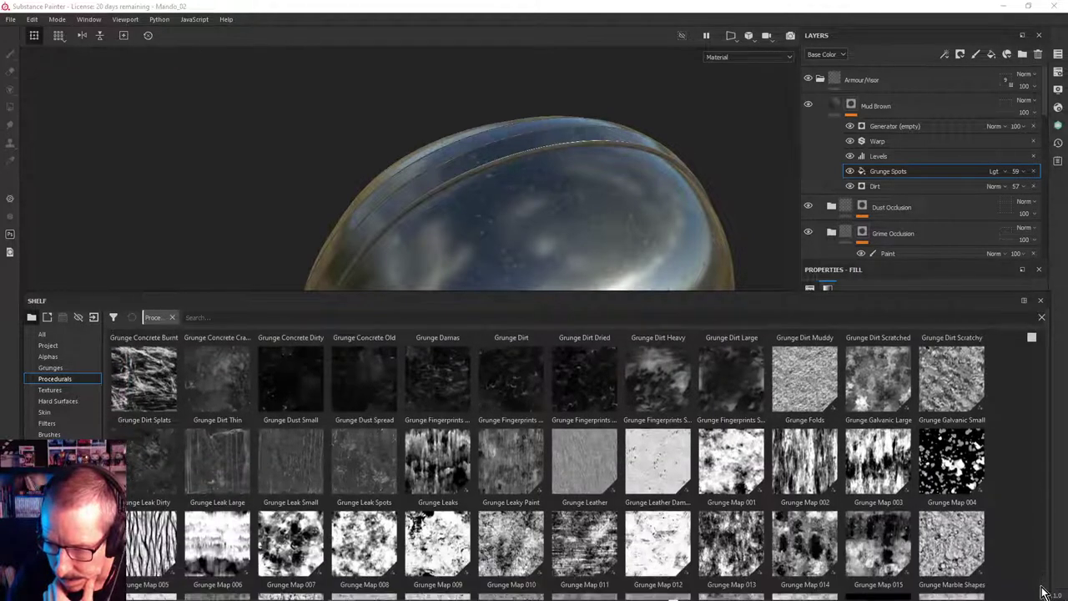
mouse_move(949, 471)
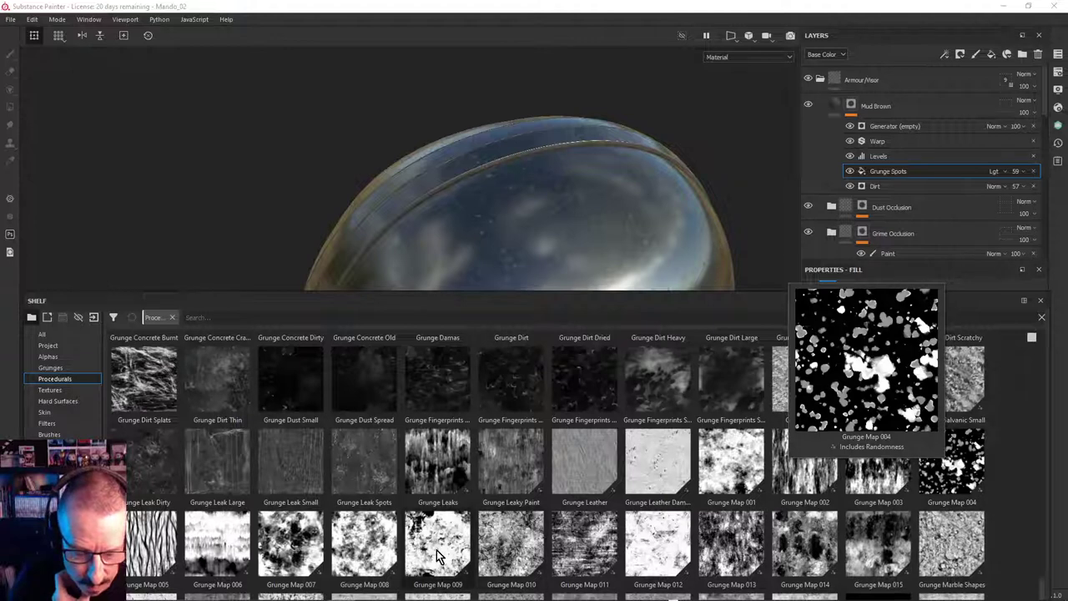
mouse_move(437, 550)
mouse_move(388, 552)
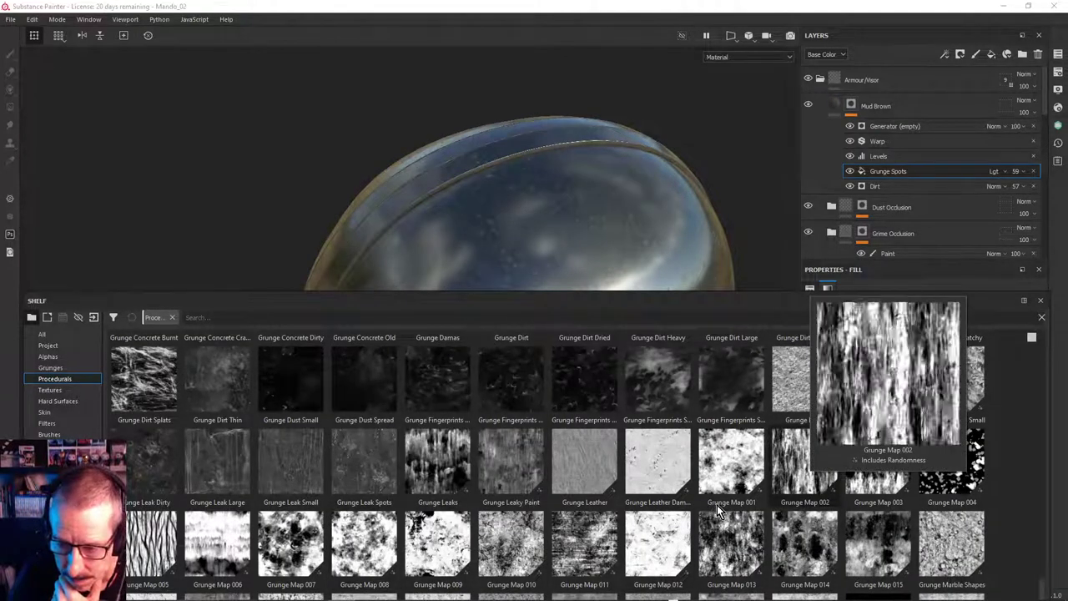
scroll(718, 506, "down", 5)
mouse_move(698, 510)
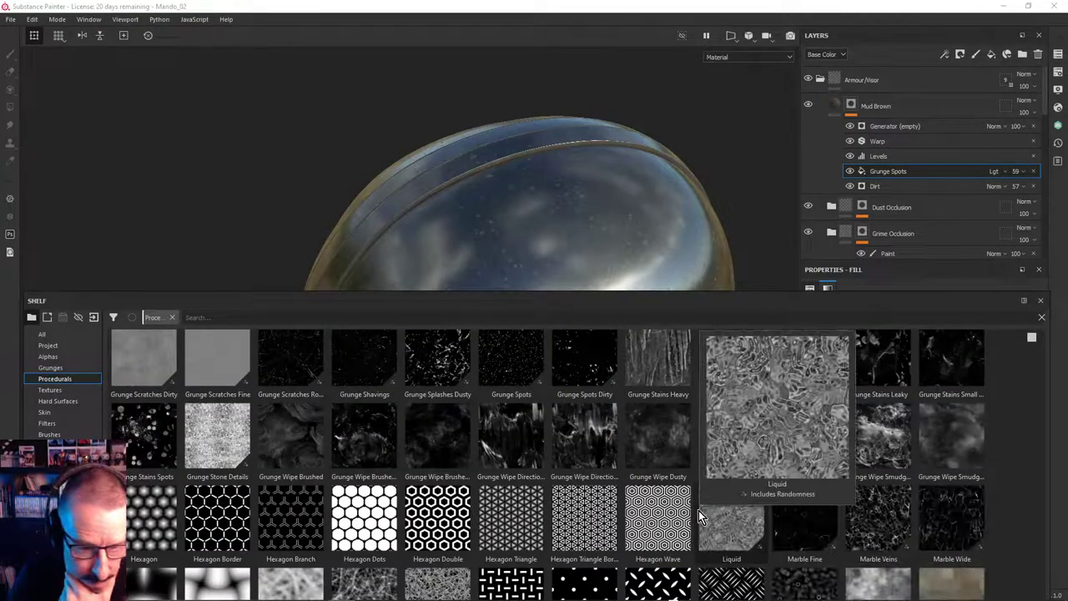
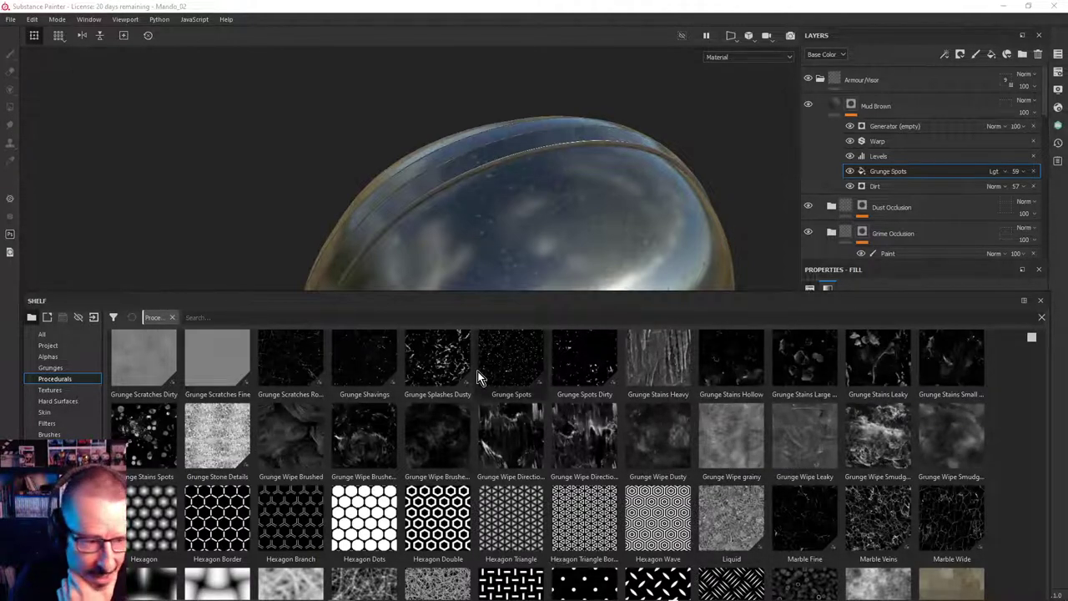
mouse_move(478, 371)
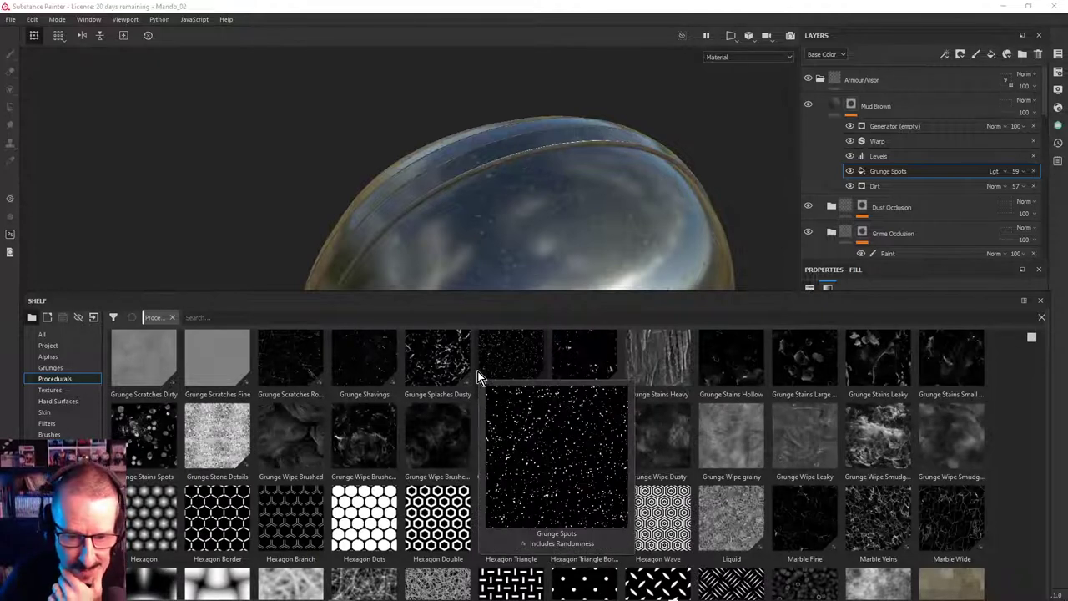
mouse_move(420, 357)
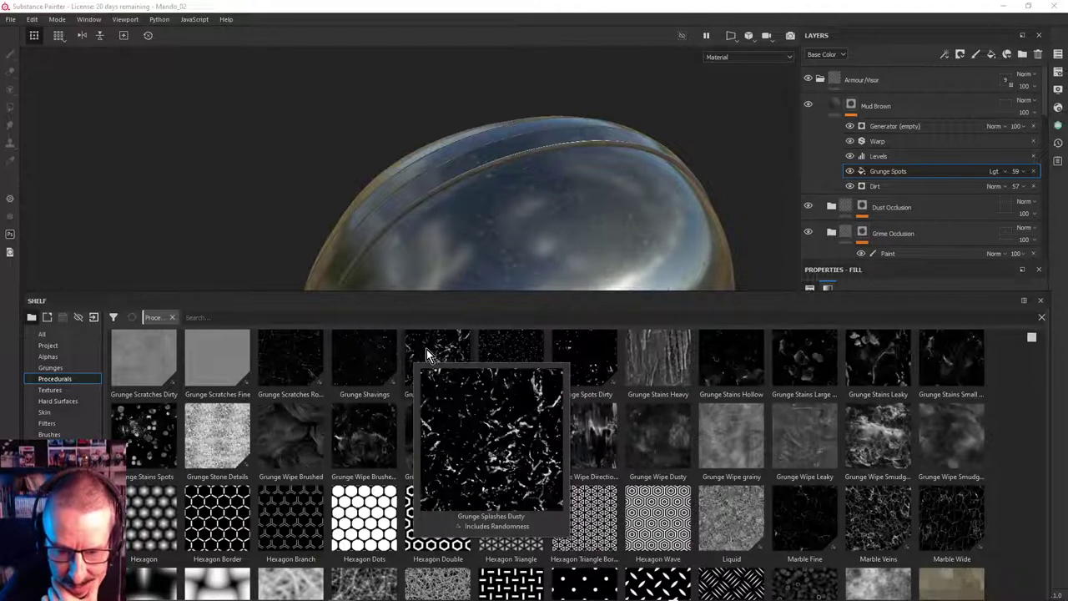
Replace the Grunge Spots grayscale of the Mud Brown mask's fill with the Grunge Splashes Dusty procedural
left_click(401, 358)
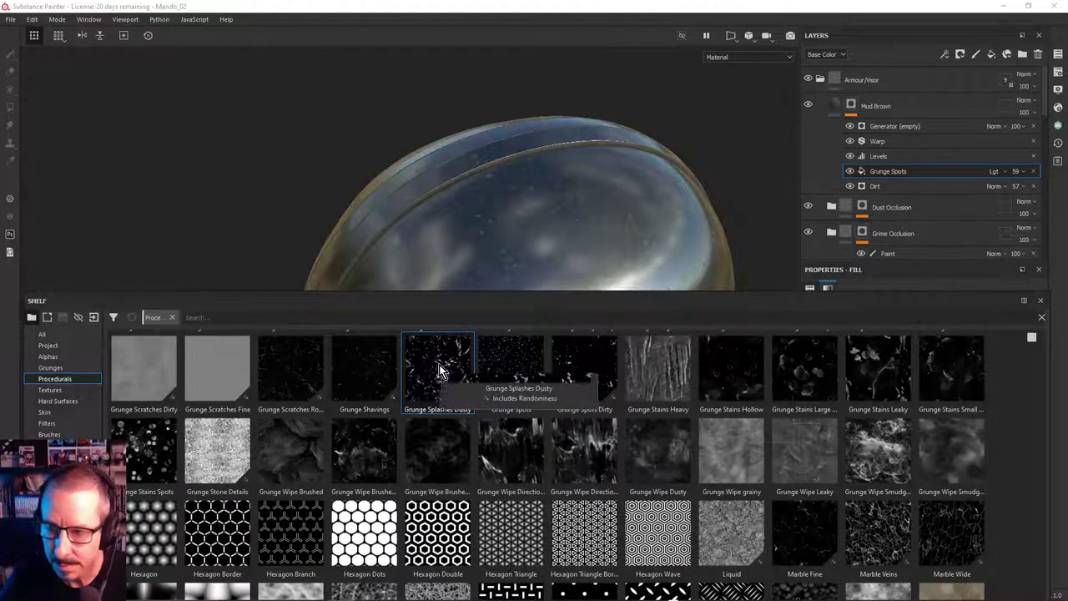
mouse_move(439, 371)
mouse_move(429, 371)
left_mouse_down()
mouse_move(881, 168)
mouse_move(845, 211)
mouse_move(423, 377)
left_mouse_up()
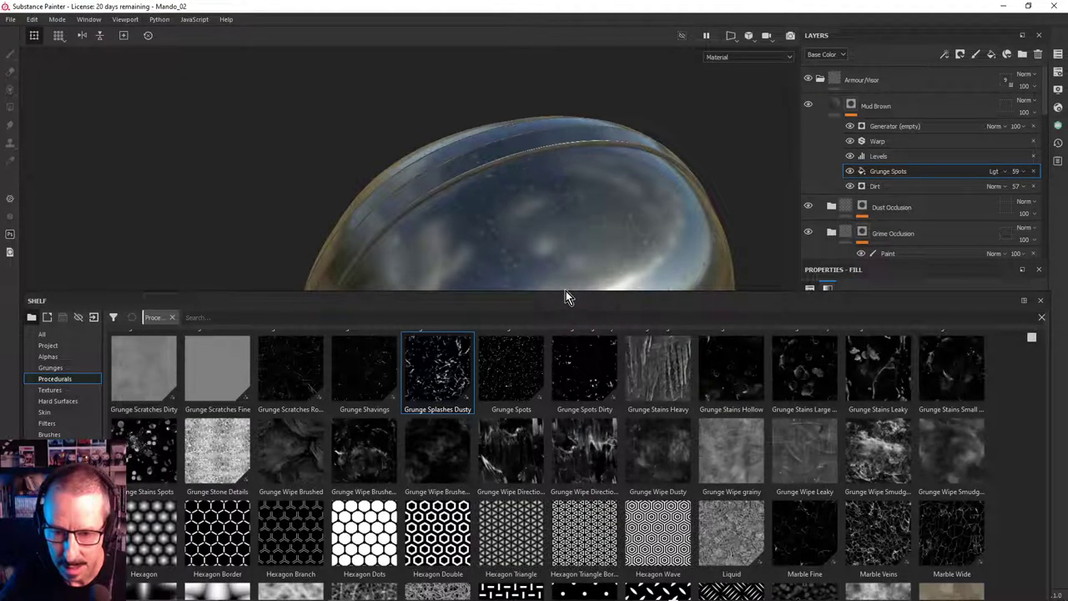
left_click_drag(566, 297, 543, 429)
left_click_drag(451, 497, 884, 397)
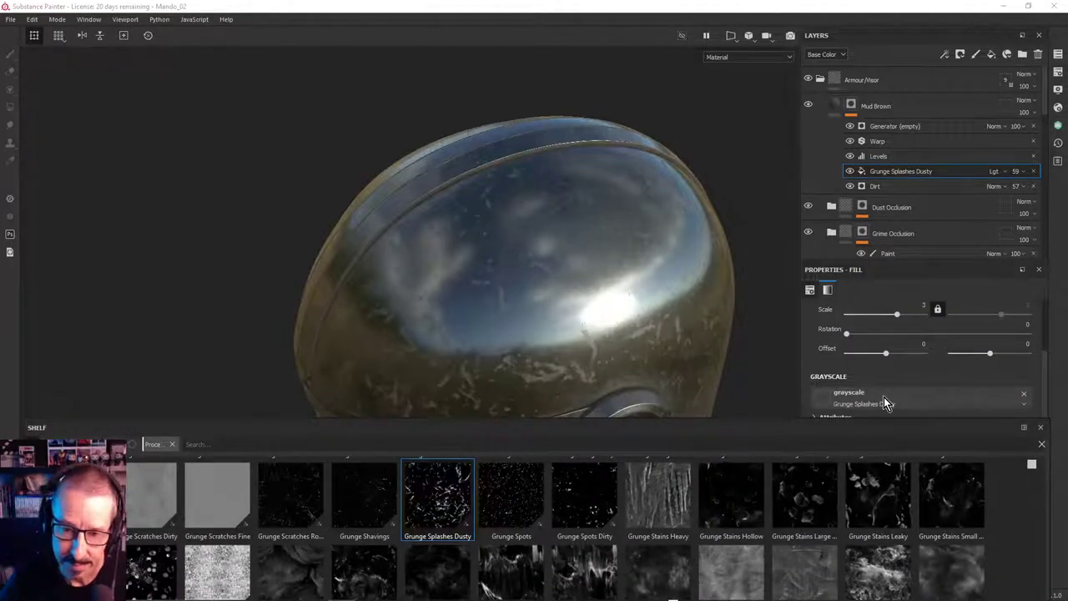
left_click_drag(728, 346, 735, 296, "alt")
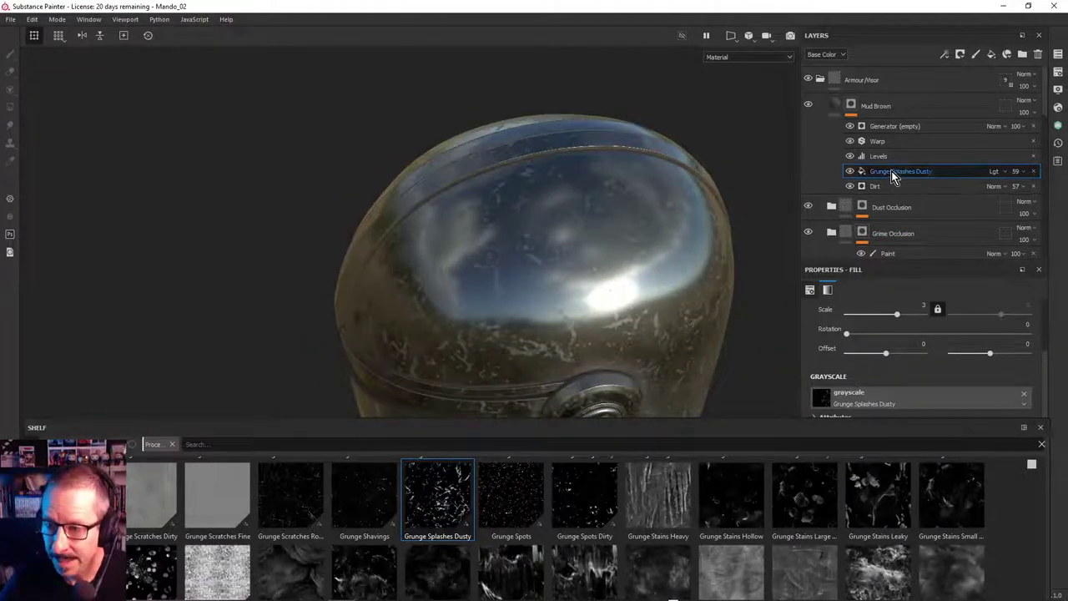
Randomize the seed of the Grunge Splashes Dusty fill and delete the empty generator from the Mud Brown mask
left_click_drag(970, 259, 975, 123)
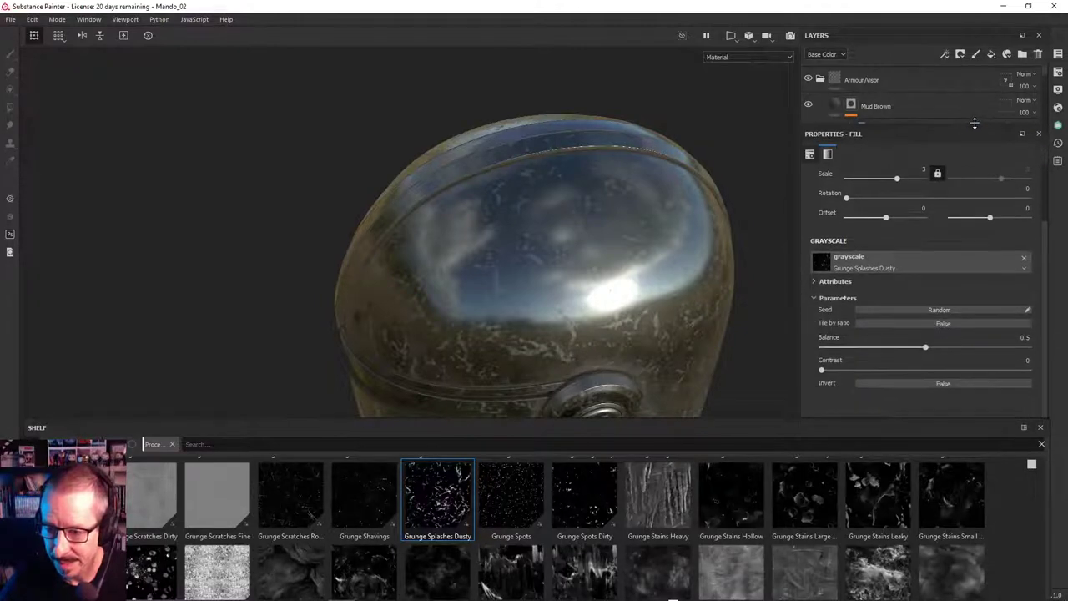
left_click(941, 311)
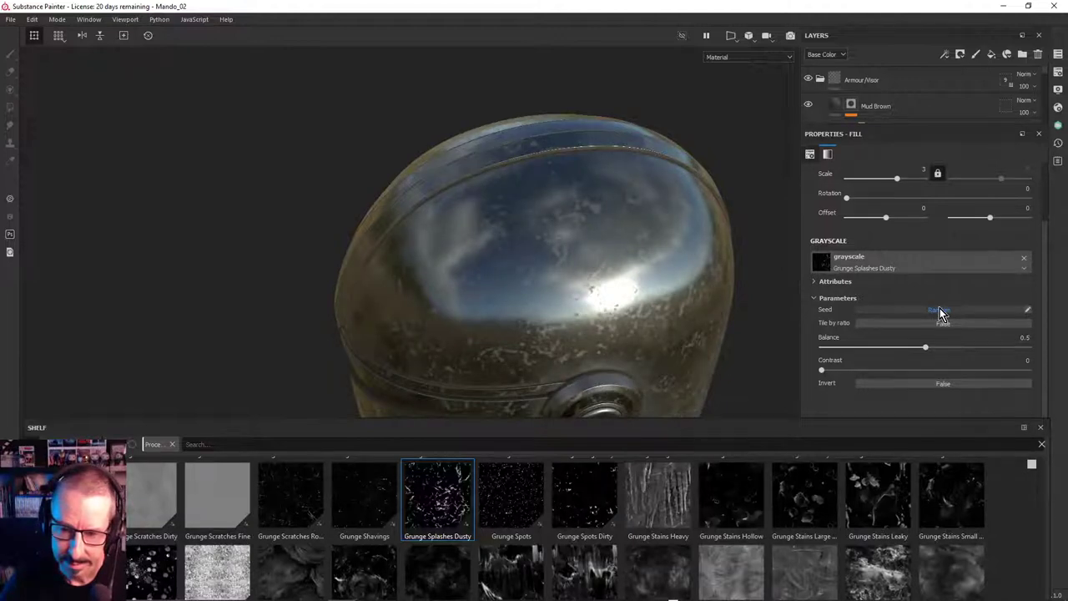
left_click_drag(554, 295, 584, 275, "alt")
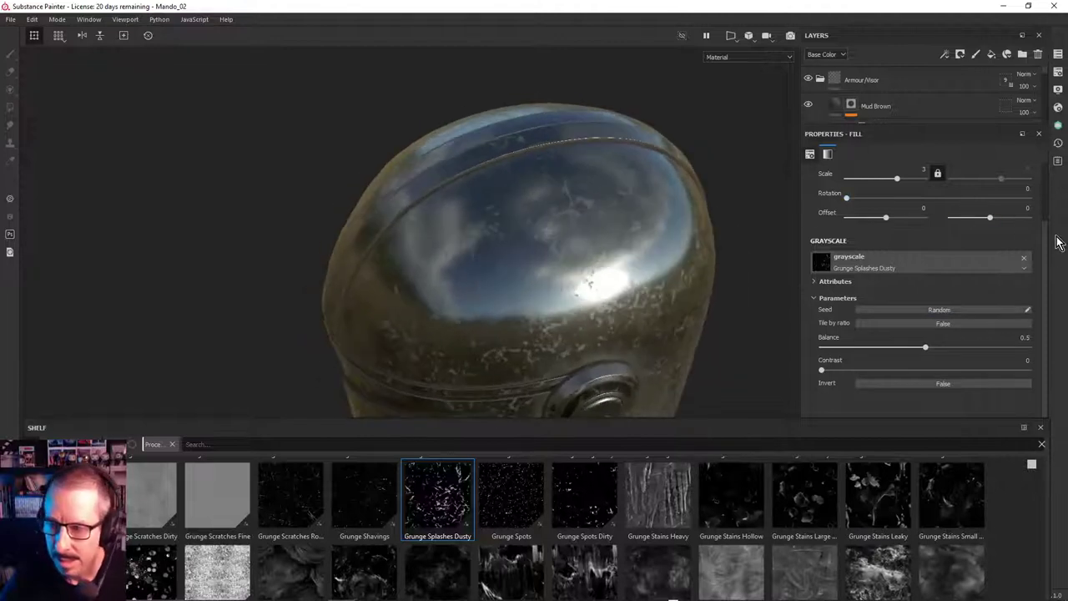
left_click_drag(958, 122, 960, 282)
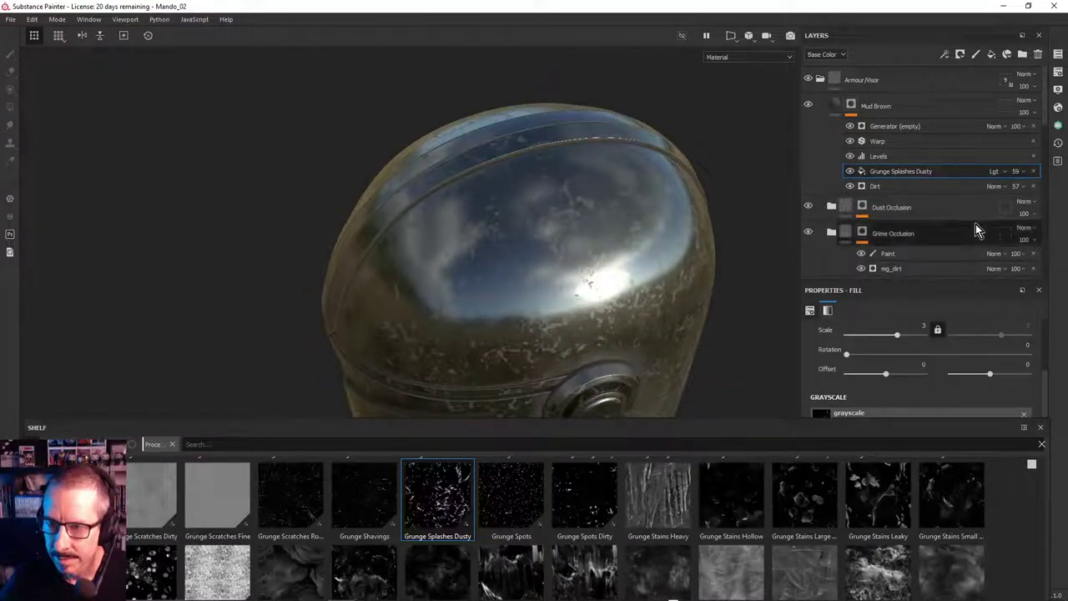
left_click(1033, 126)
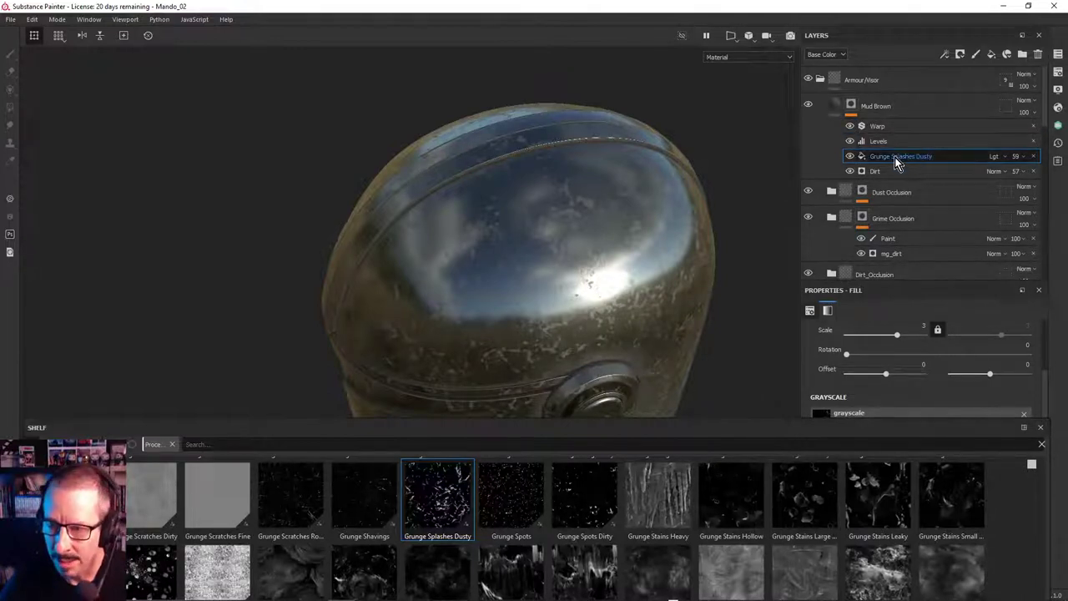
Hide the Levels effect in the Mud Brown mask and set the Warp filter's Intensity to 1.76
left_click(889, 131)
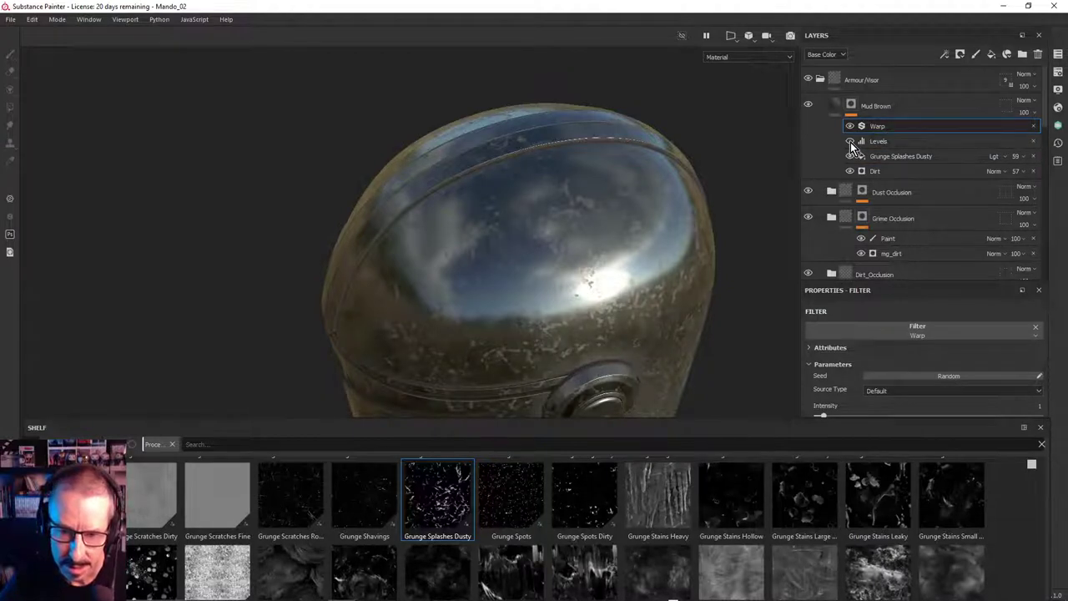
left_click(851, 142)
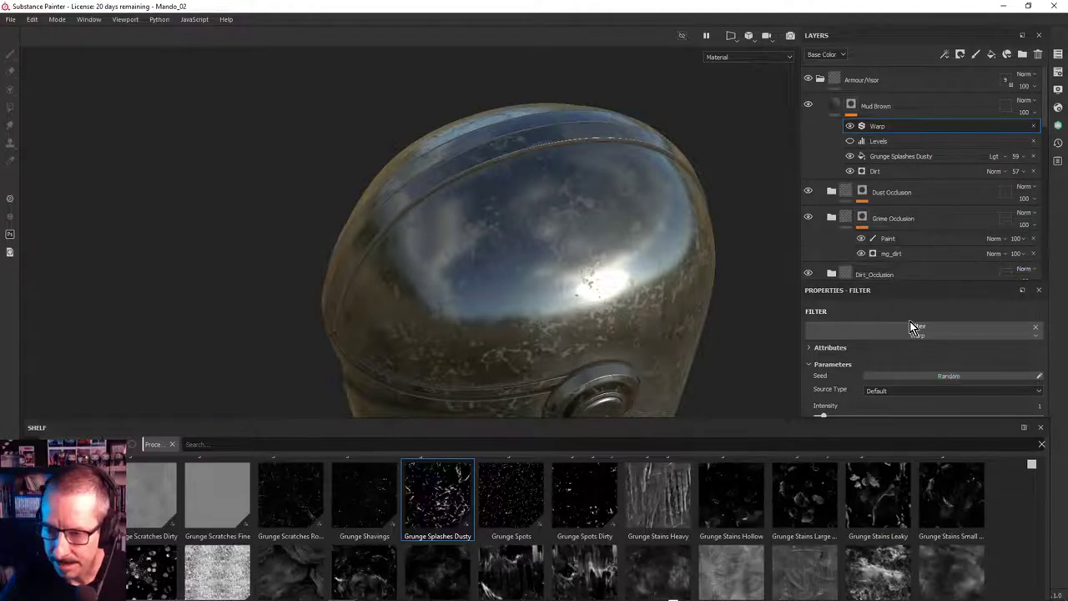
left_click_drag(903, 280, 897, 185)
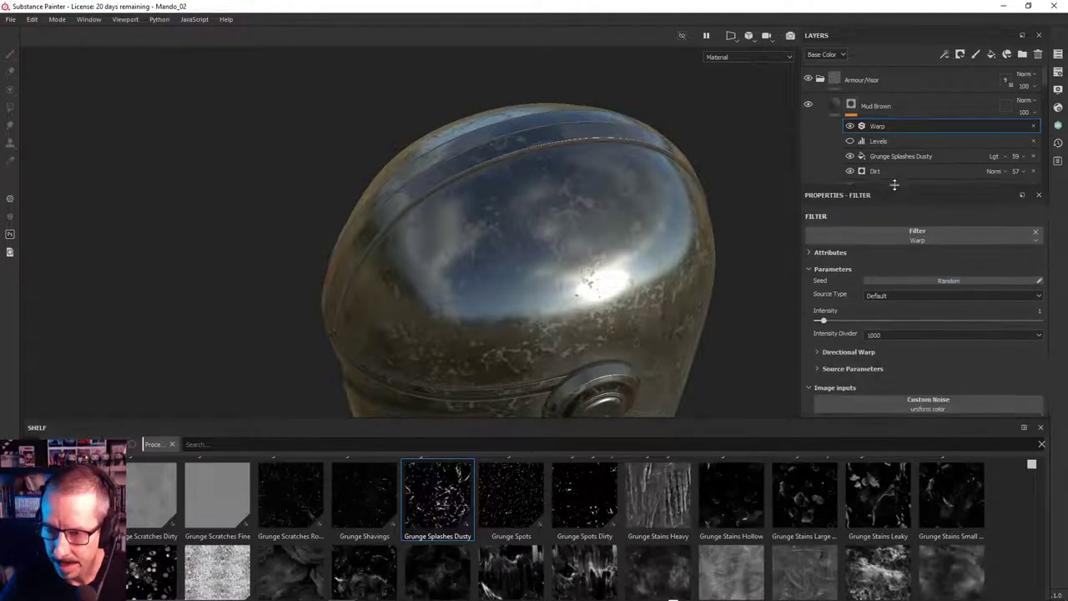
left_click(844, 321)
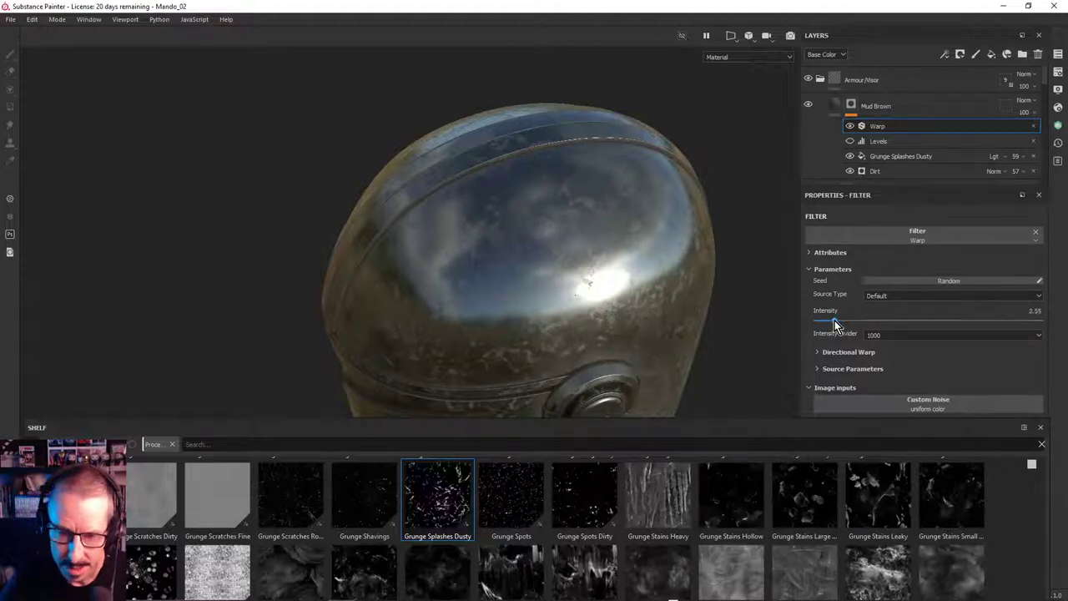
left_click_drag(836, 323, 829, 323)
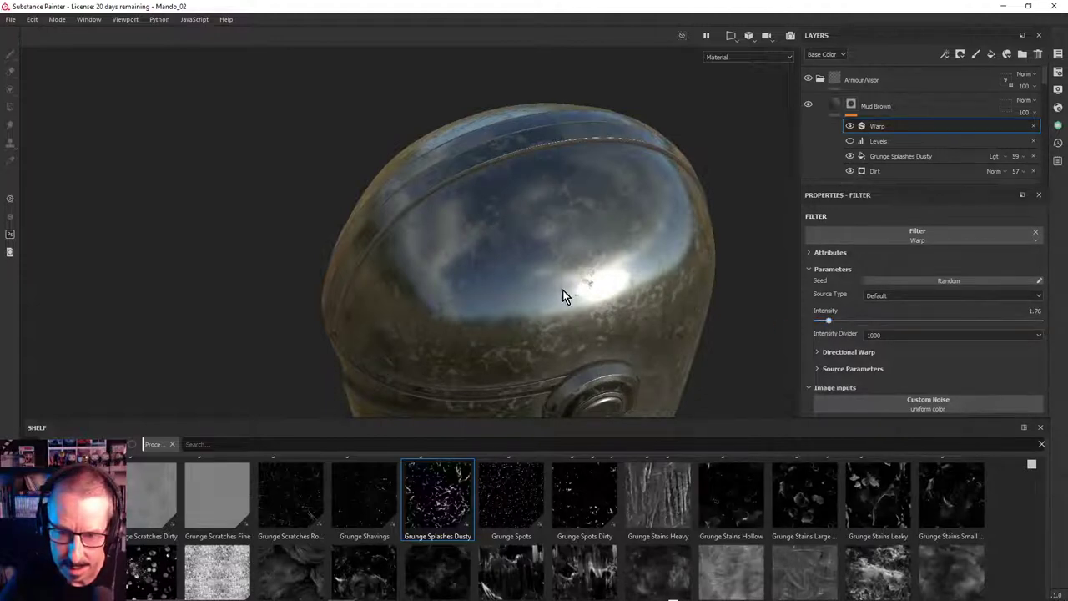
left_click_drag(563, 296, 542, 282, "alt")
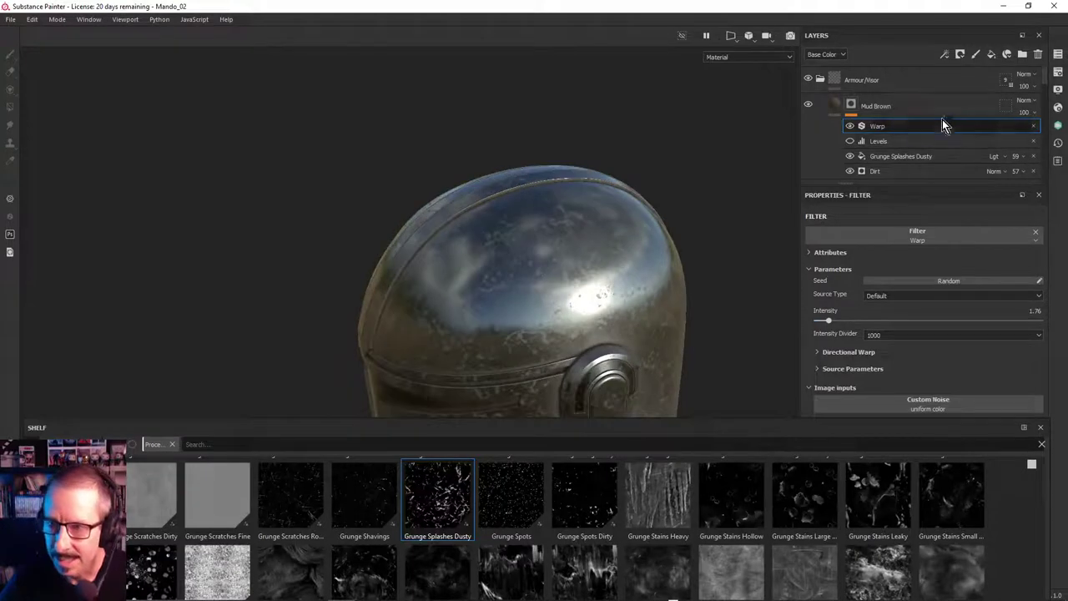
Display the Mud Brown mask in the viewport and close the shelf to inspect the splashes on the helmet's side
left_click(852, 106, "alt")
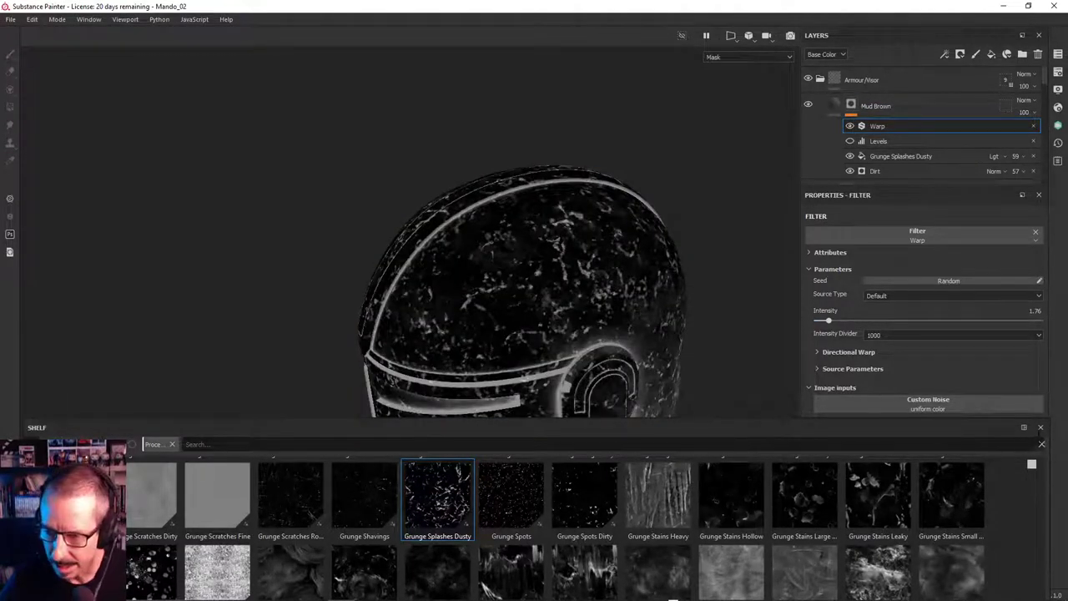
left_click(1040, 427)
left_click_drag(591, 290, 457, 285, "alt")
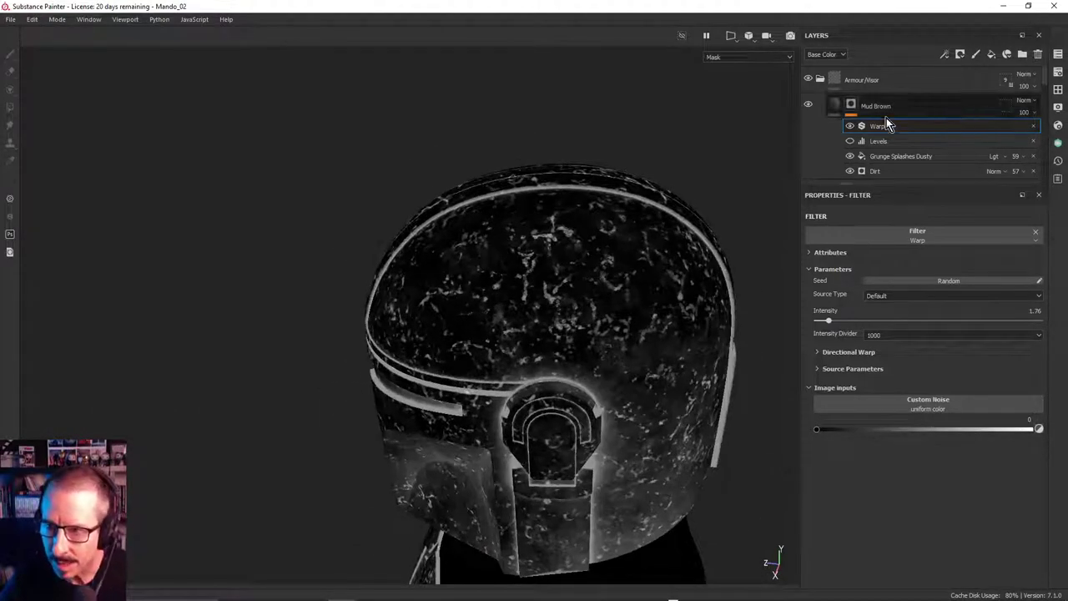
Turn the Mud Brown mask's Levels effect back on and set its input black point to 0.381
left_click(850, 141)
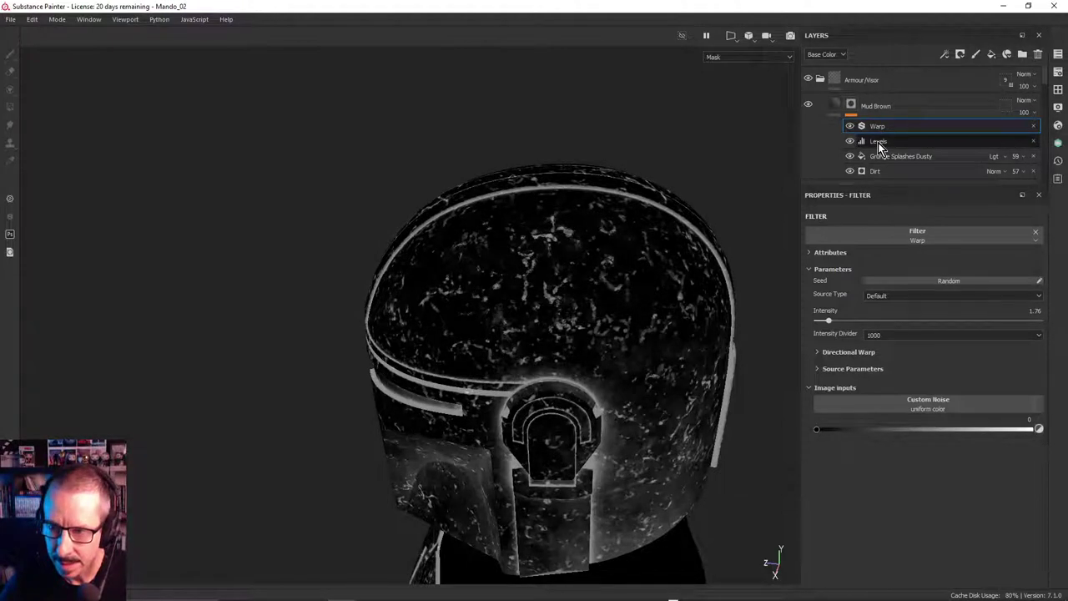
left_click(878, 142)
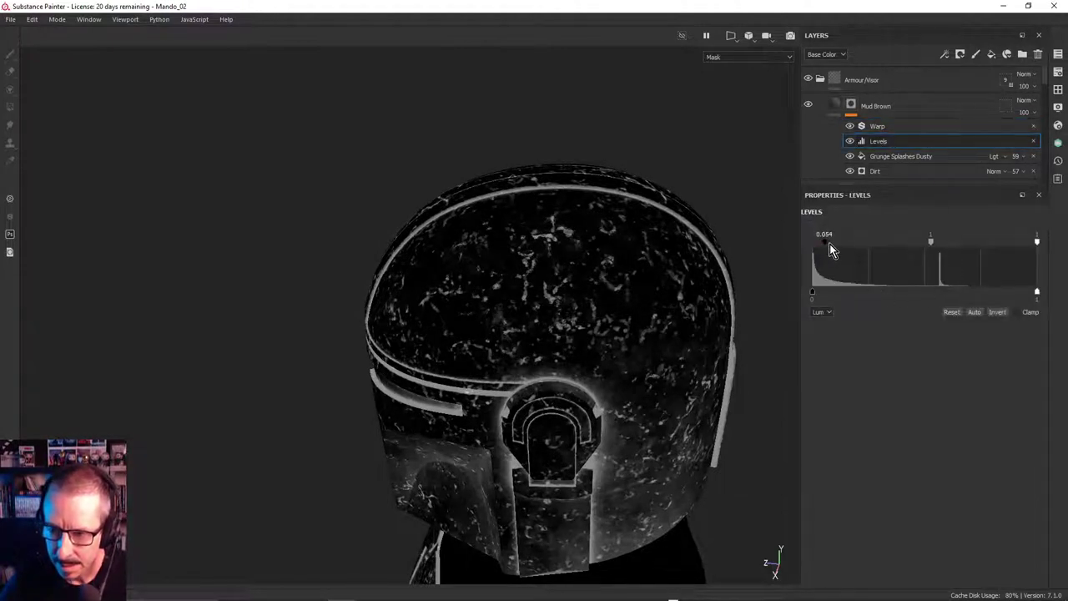
left_click_drag(839, 250, 893, 250)
left_click_drag(634, 292, 566, 265, "alt")
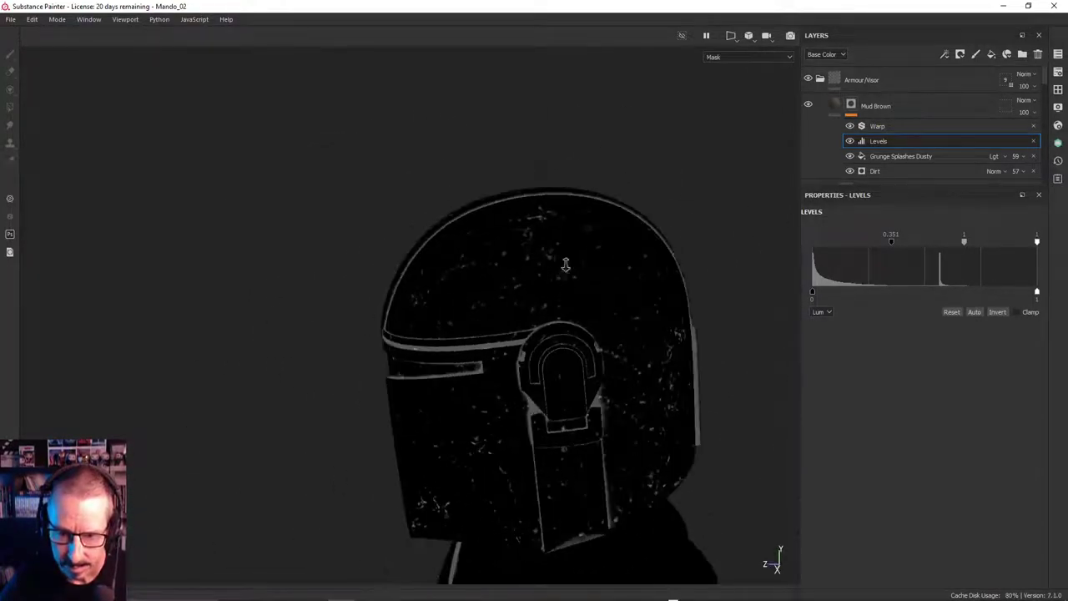
right_click_drag(566, 264, 613, 269, "alt")
left_click_drag(894, 243, 899, 244)
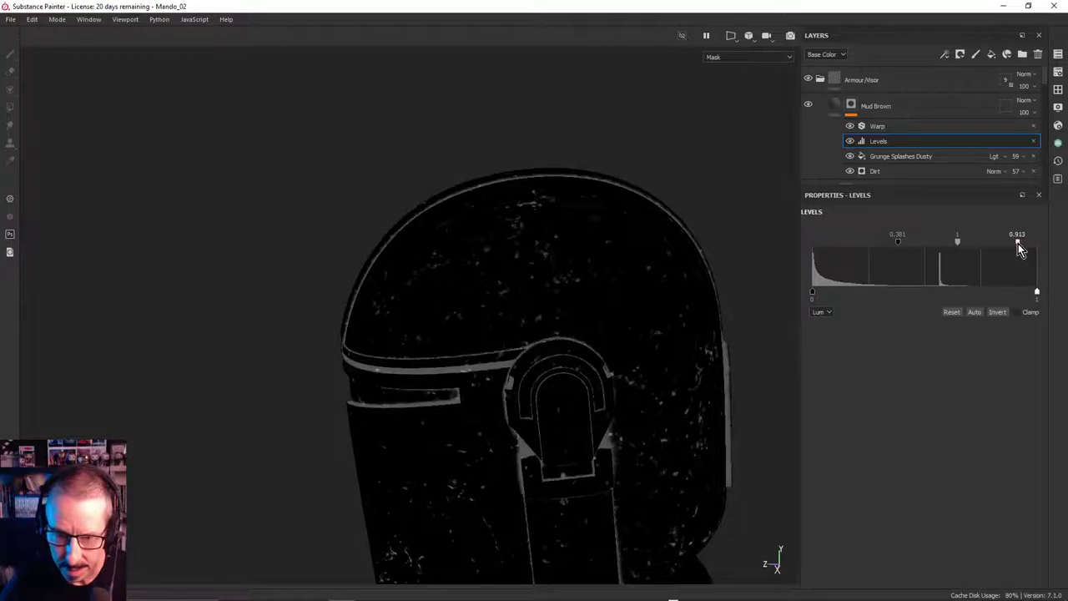
Return the viewport to the material view and set the Intensity of the Mud Brown mask's Warp filter to 0.96
left_click_drag(633, 289, 698, 328, "alt")
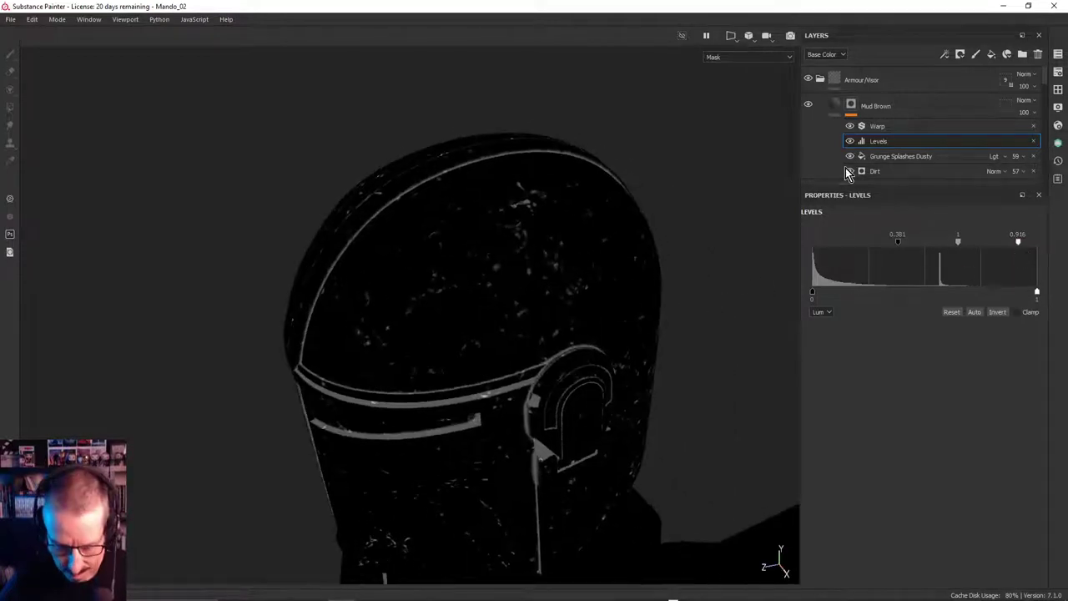
key("m")
left_click_drag(508, 276, 528, 288, "alt")
right_click_drag(527, 288, 513, 323, "shift")
scroll(513, 323, "up", 2)
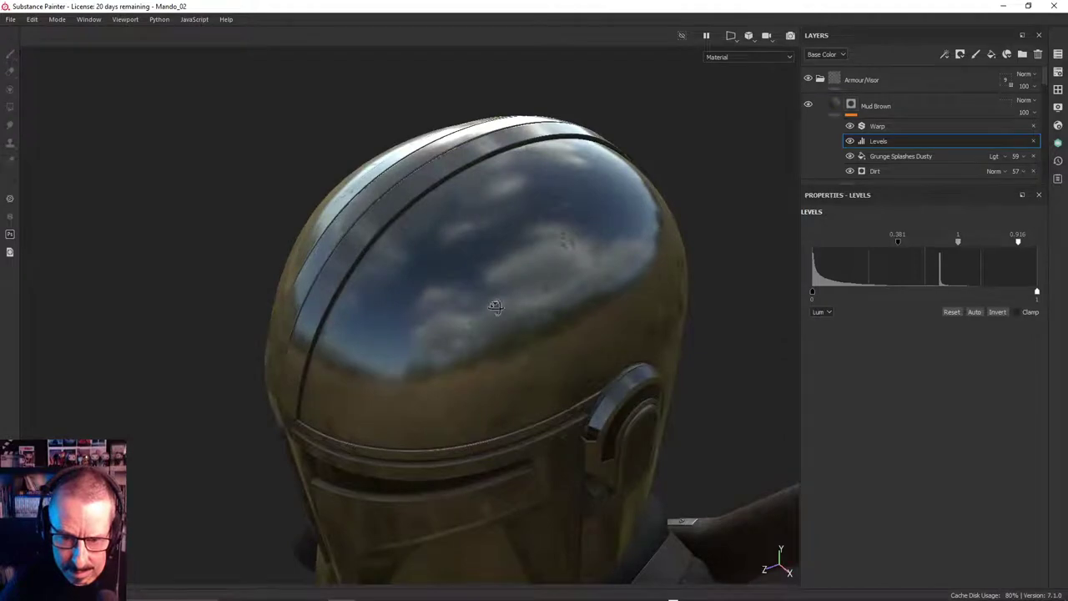
left_click_drag(496, 307, 471, 325, "alt")
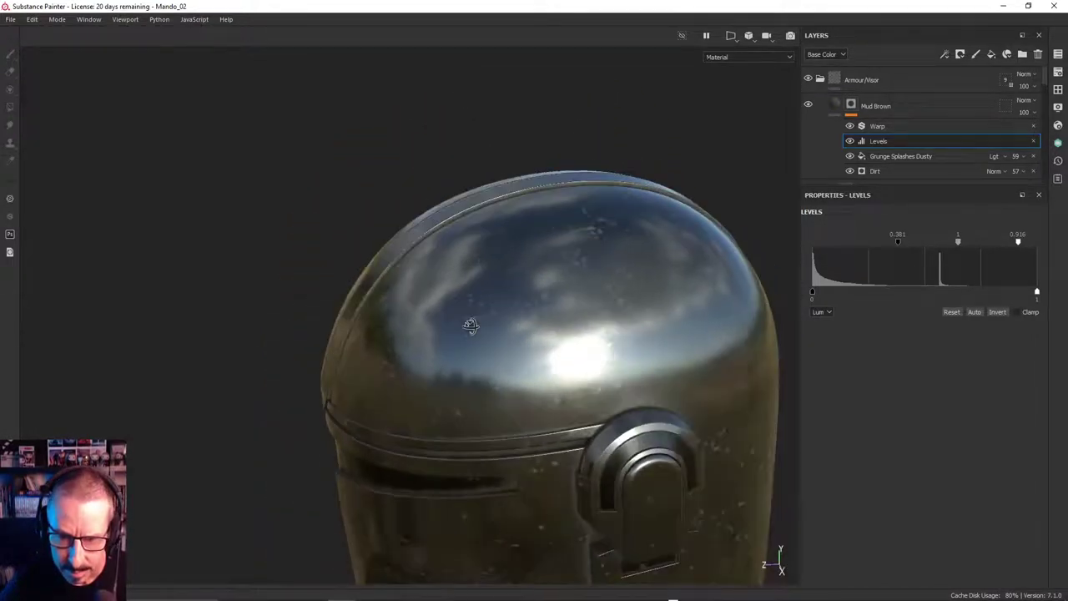
left_click(886, 127)
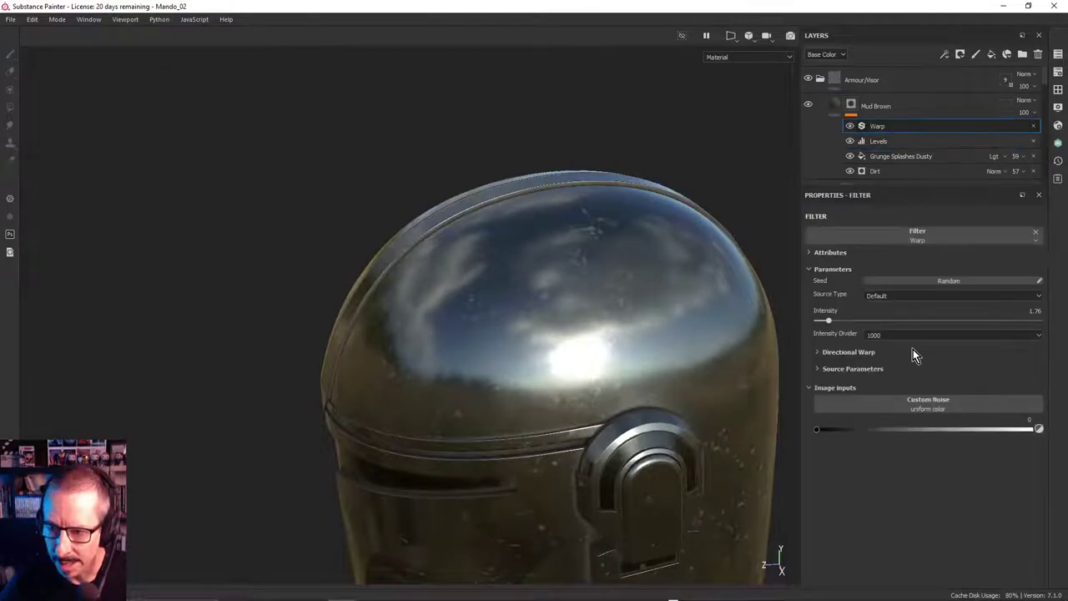
left_click_drag(828, 327, 823, 320)
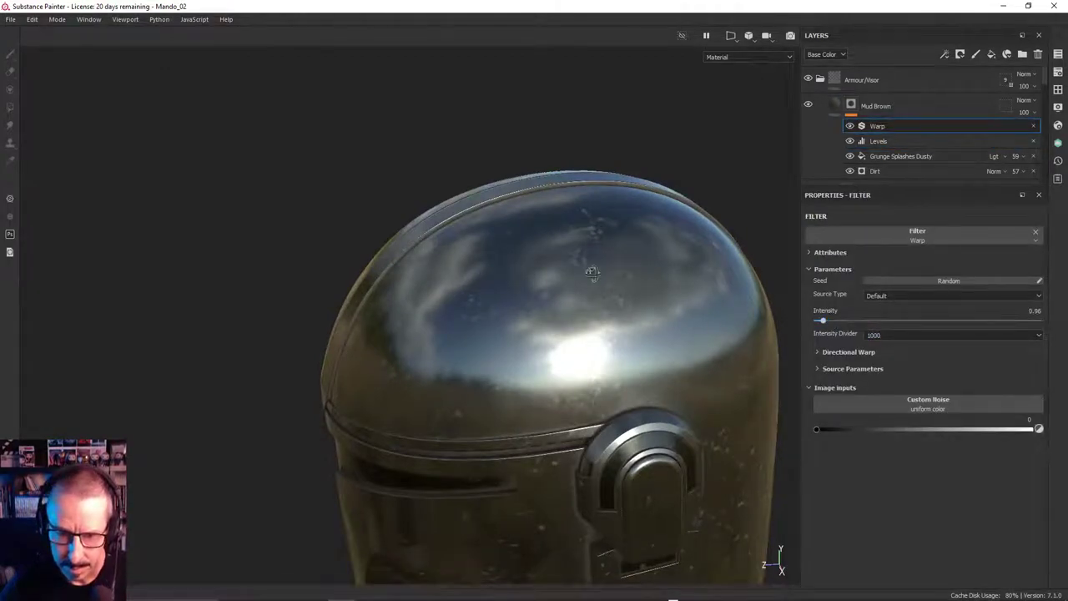
mouse_move(593, 273)
left_mouse_down("alt")
mouse_move(630, 288)
mouse_move(602, 276)
mouse_move(598, 288)
left_mouse_up("alt")
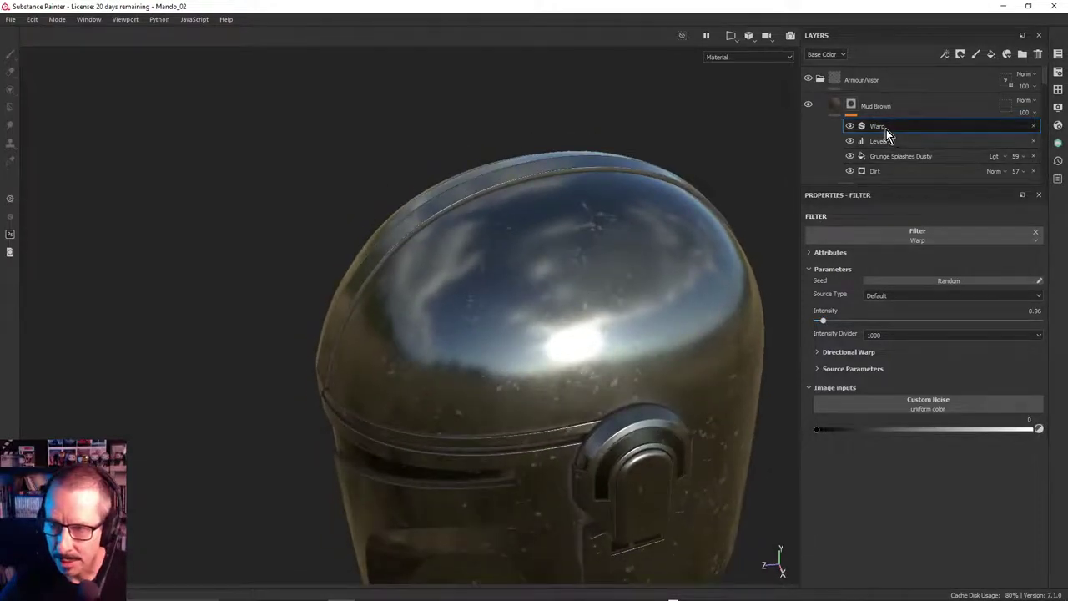
Add a Paint effect to the Mud Brown mask and set the brush size to 11.7
left_click(853, 106)
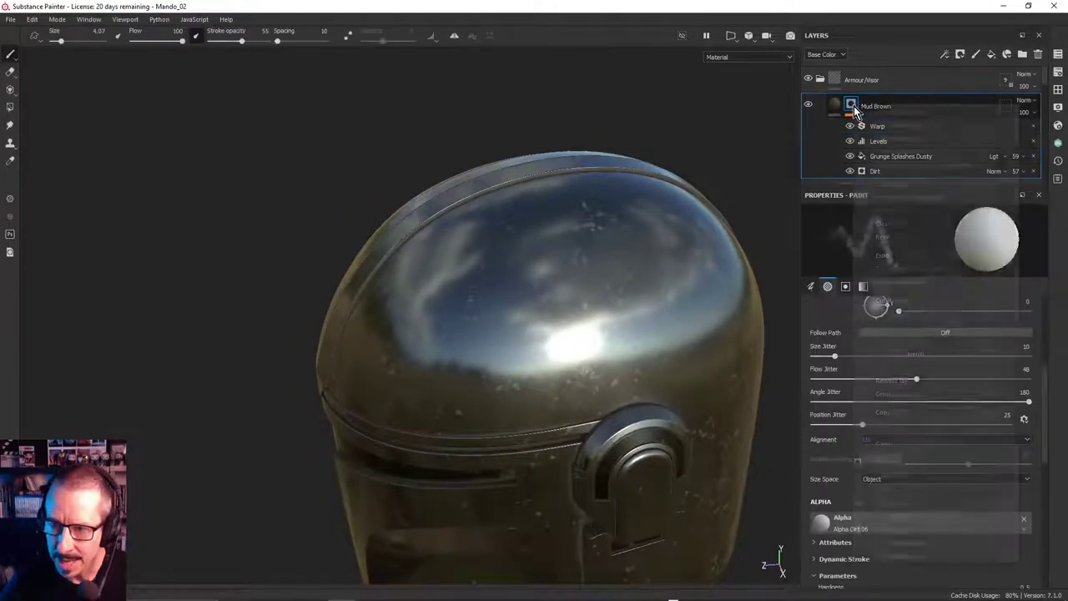
right_click(851, 107)
left_click(890, 476)
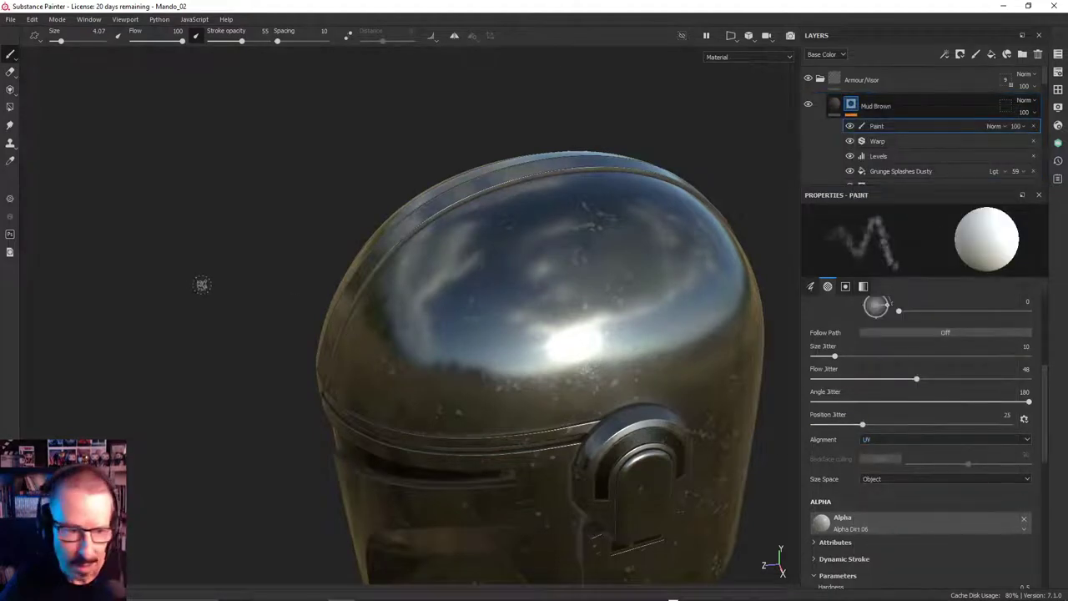
right_click_drag(450, 299, 480, 308, "ctrl")
left_click_drag(502, 311, 490, 302, "alt")
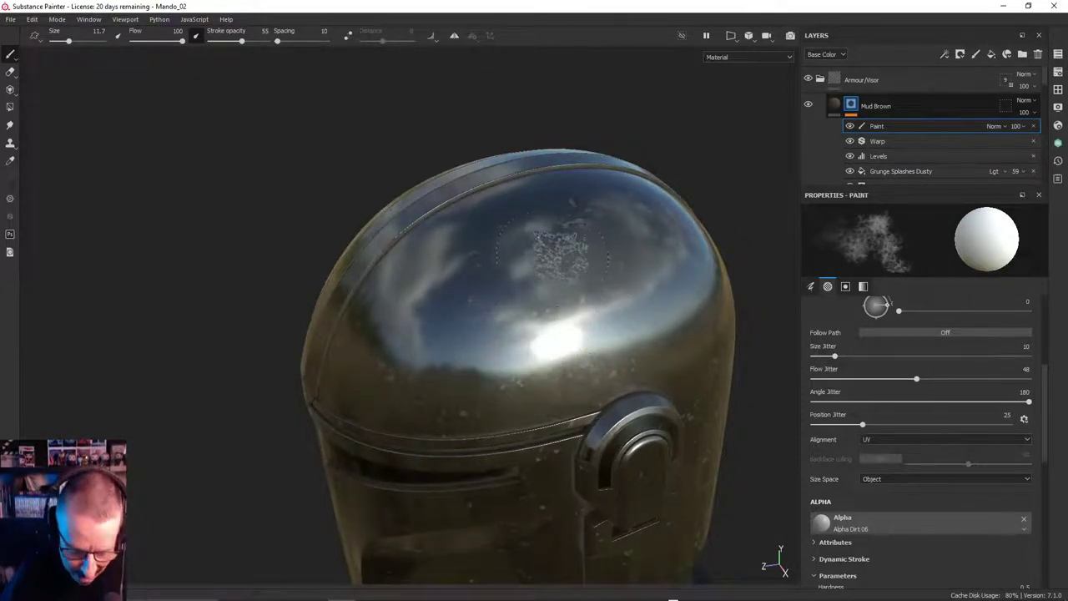
Paint out some splashes on the helmet's dome with a black brush in the mask view, and return to the material view
key("c")
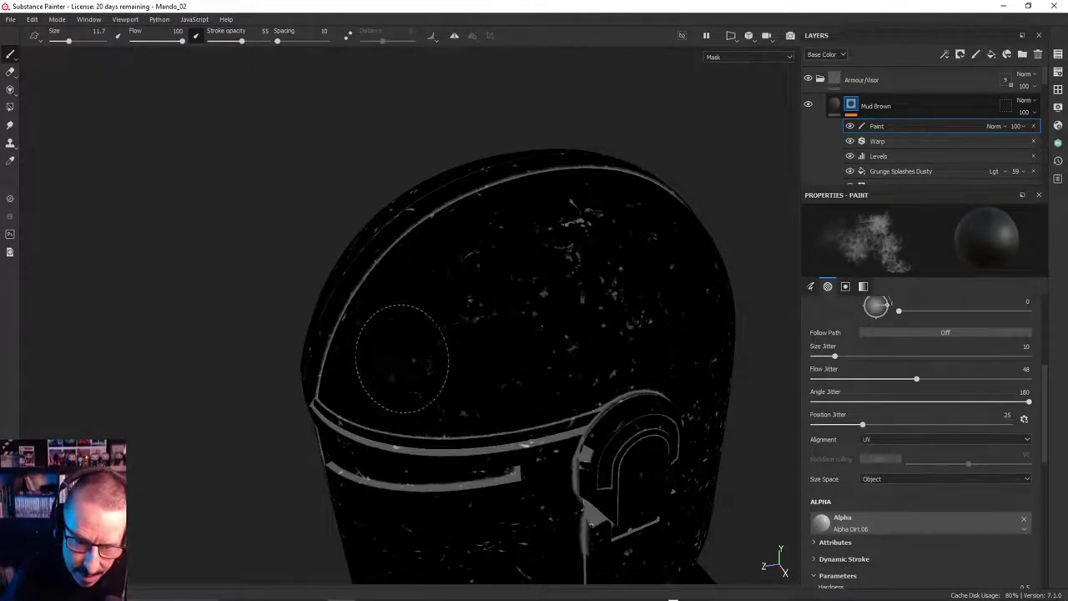
mouse_move(393, 385)
left_mouse_down("alt")
mouse_move(560, 346)
mouse_move(609, 187)
left_mouse_up("alt")
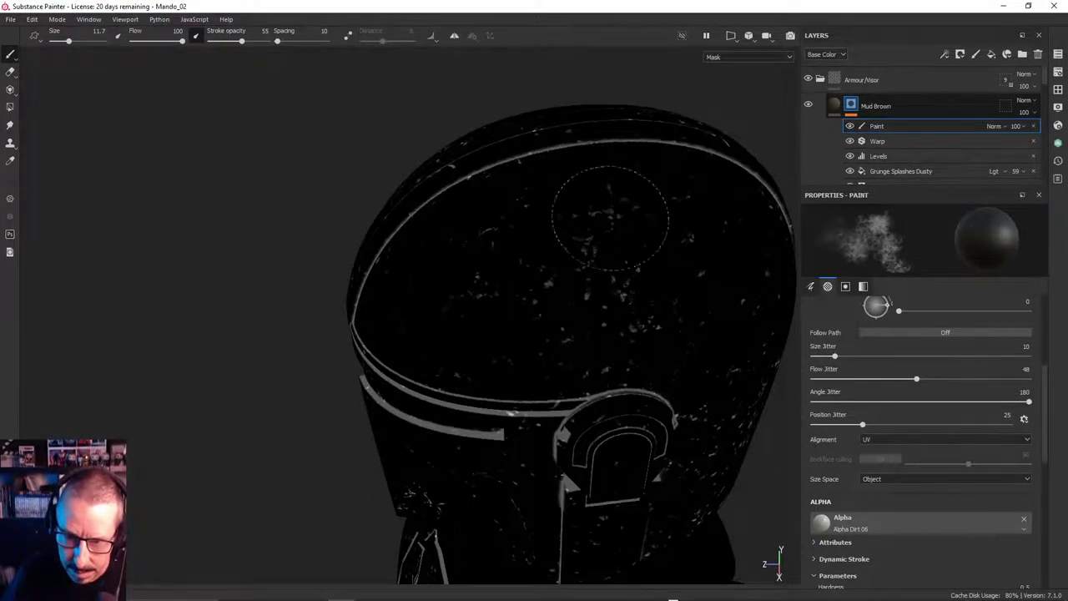
mouse_move(628, 203)
left_mouse_down("alt")
mouse_move(656, 160)
mouse_move(696, 326)
left_mouse_up("alt")
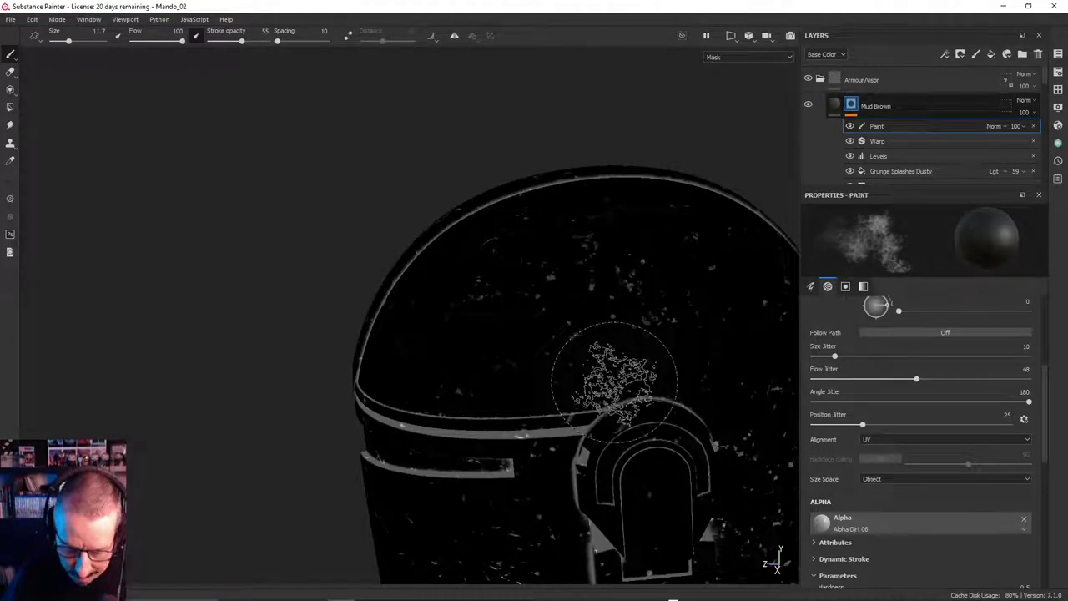
key("m")
left_click_drag(672, 310, 669, 302, "alt")
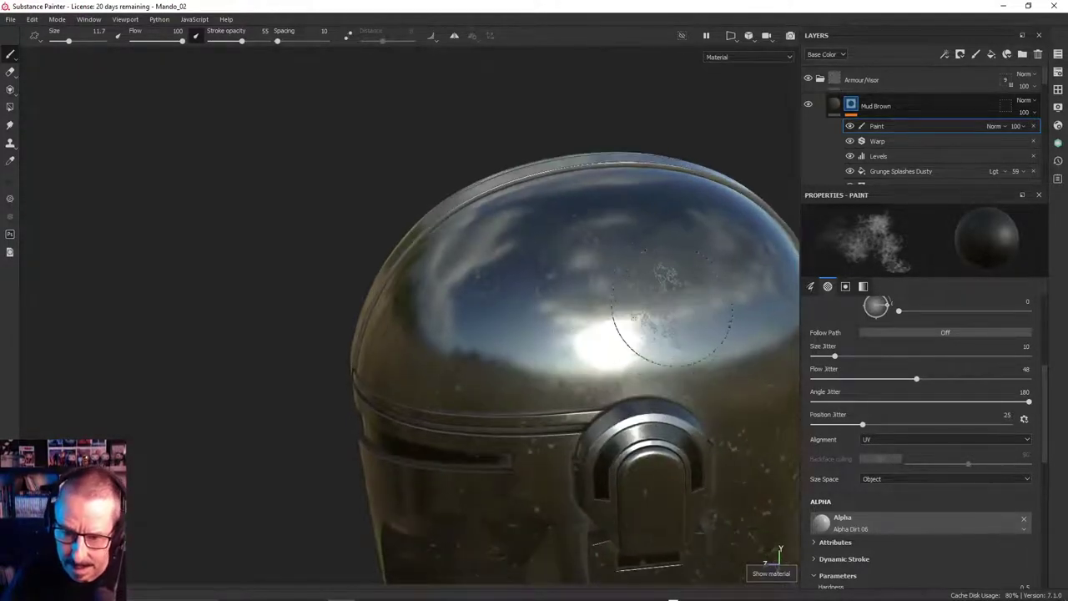
Set the brush size to 5.23 and stroke opacity to 82, and paint out the remaining distracting splashes across the dome
mouse_move(671, 288)
right_mouse_down("ctrl")
mouse_move(630, 288)
mouse_move(640, 287)
right_mouse_up("ctrl")
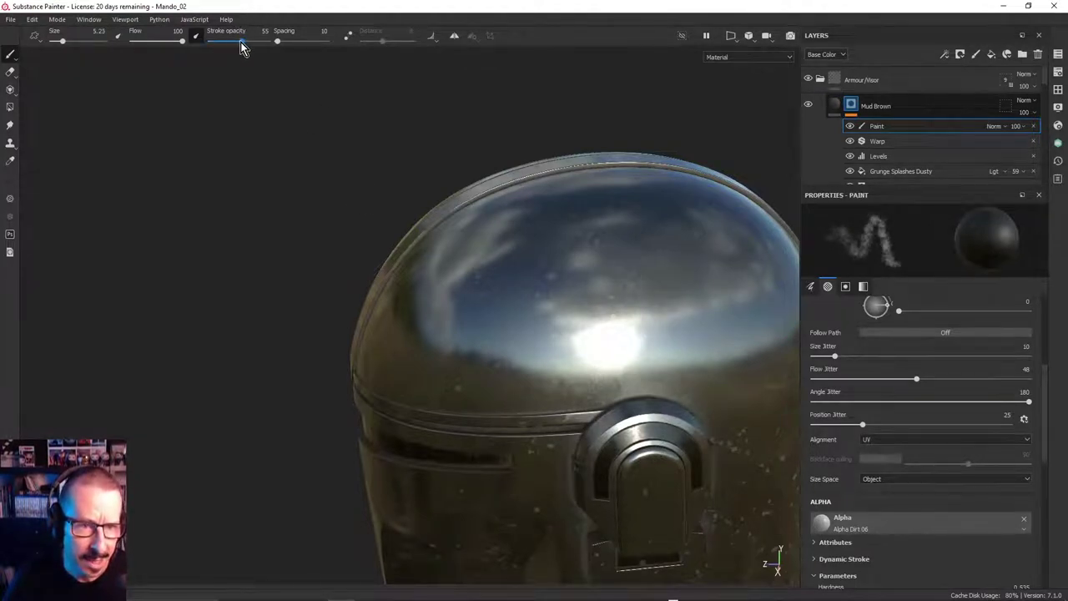
left_click_drag(241, 44, 260, 44)
mouse_move(510, 274)
left_mouse_down("alt")
mouse_move(585, 306)
mouse_move(635, 309)
left_mouse_up("alt")
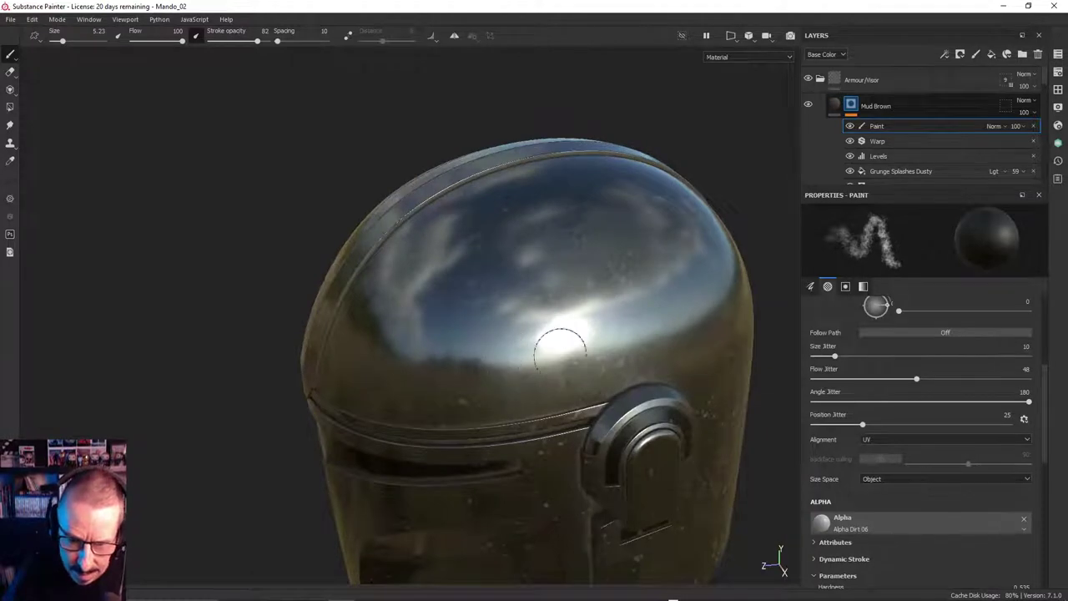
mouse_move(610, 294)
left_mouse_down("alt")
mouse_move(537, 279)
mouse_move(599, 284)
mouse_move(687, 245)
mouse_move(725, 282)
left_mouse_up("alt")
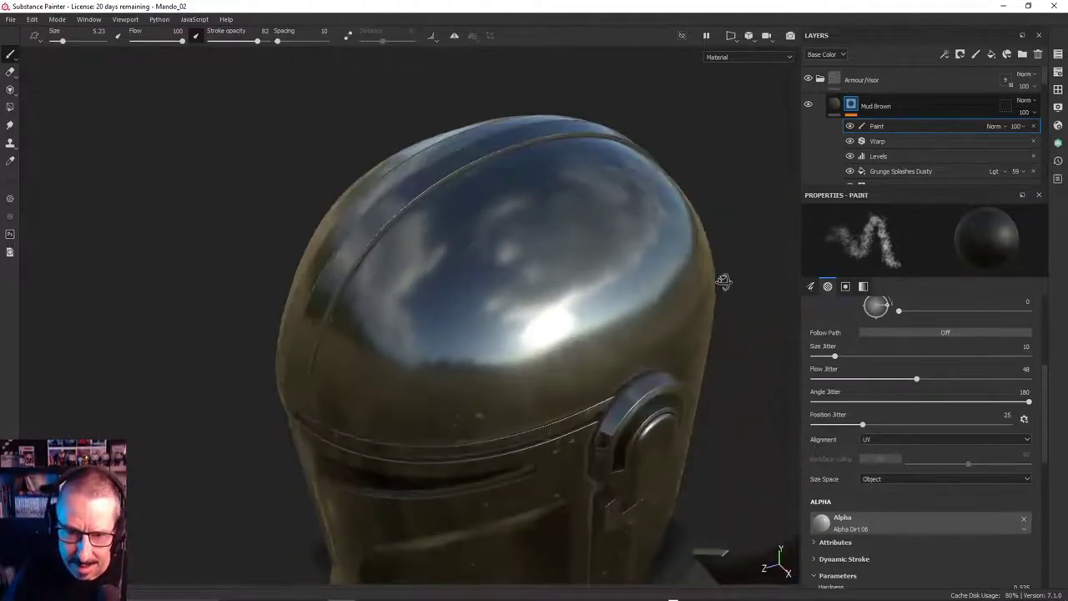
left_click_drag(530, 257, 595, 279, "alt")
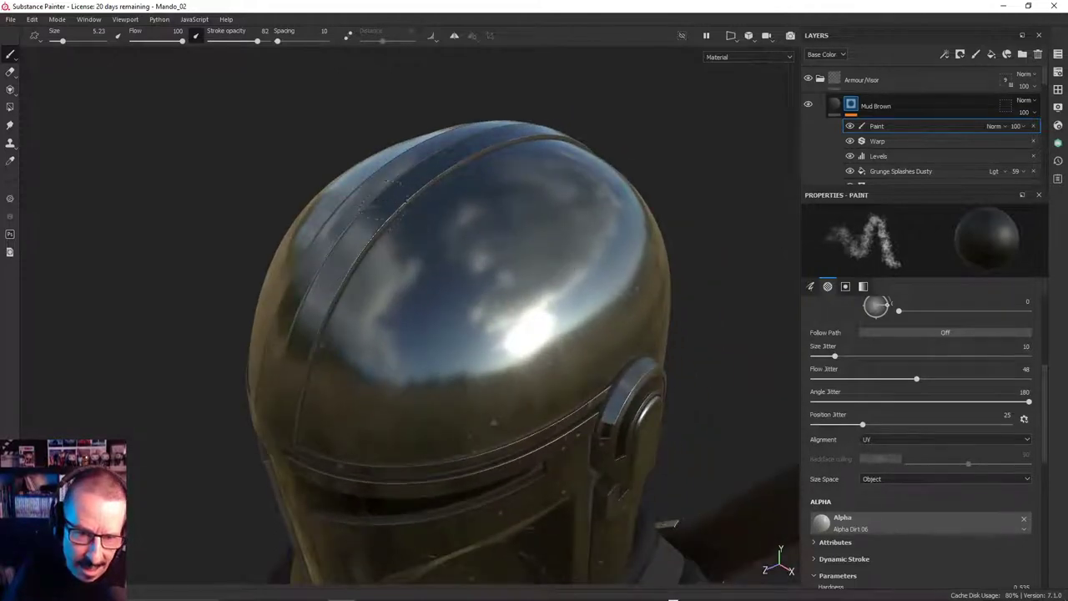
mouse_move(392, 184)
left_mouse_down("alt")
mouse_move(473, 226)
mouse_move(506, 214)
mouse_move(465, 275)
left_mouse_up("alt")
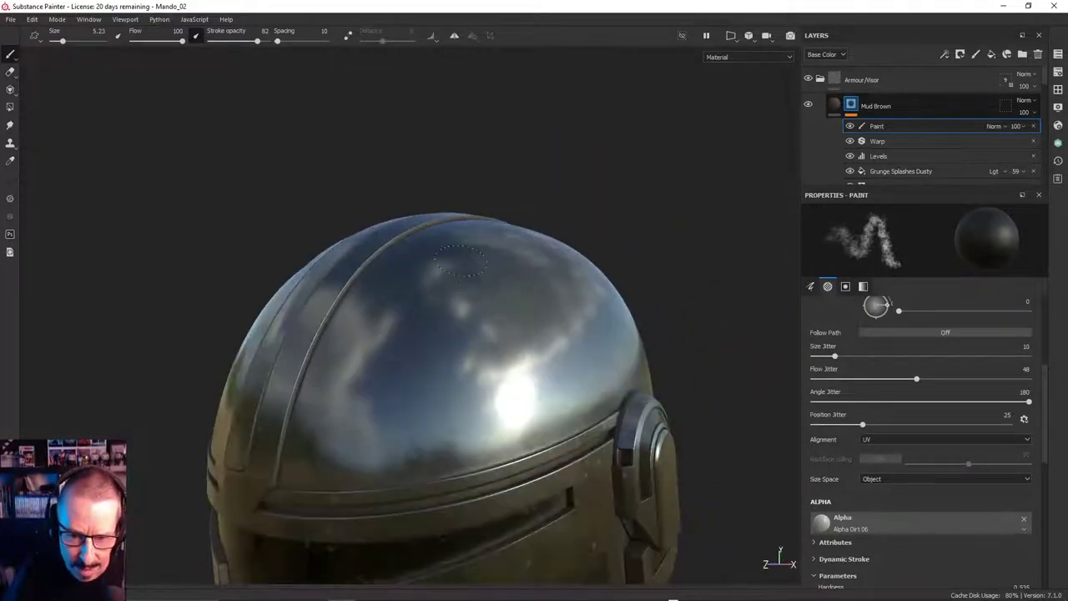
mouse_move(514, 309)
left_mouse_down("alt")
mouse_move(562, 306)
mouse_move(501, 351)
mouse_move(515, 414)
mouse_move(577, 312)
left_mouse_up("alt")
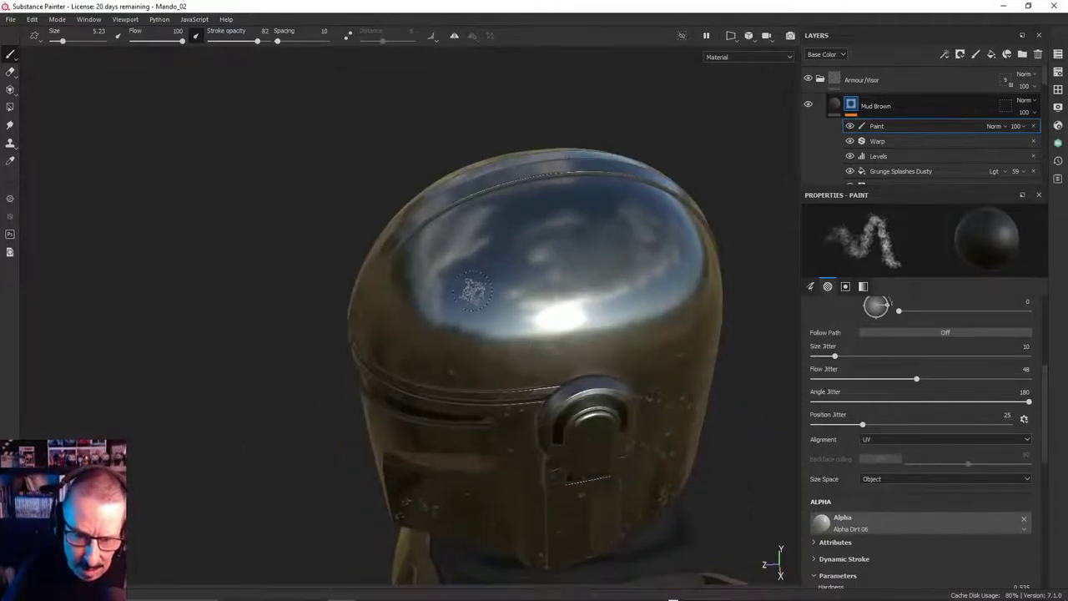
left_click_drag(505, 338, 533, 308, "alt")
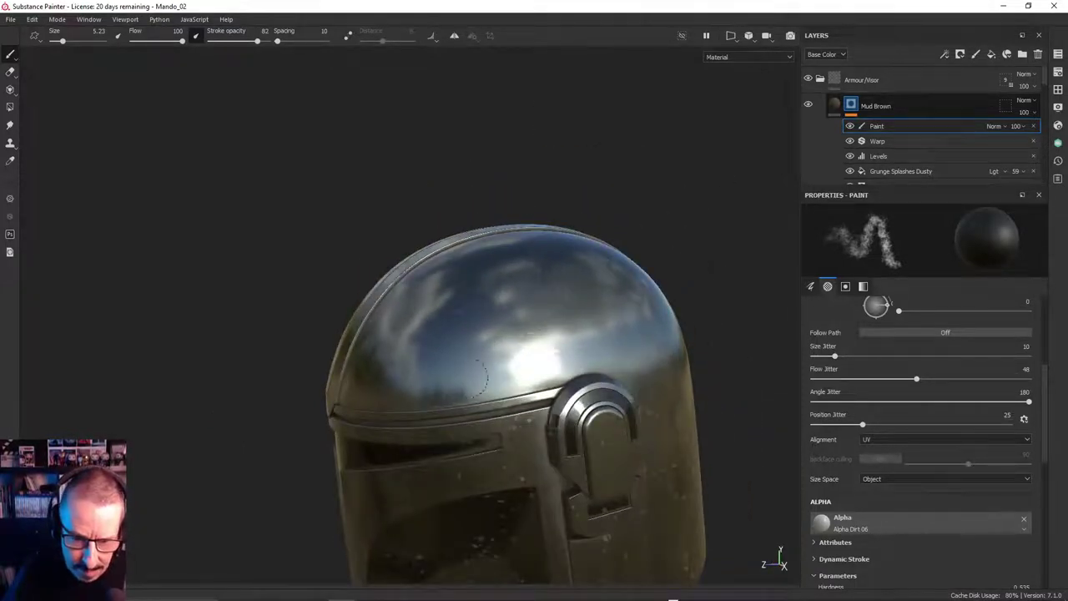
mouse_move(483, 376)
left_mouse_down("alt")
mouse_move(553, 328)
mouse_move(542, 329)
left_mouse_up("alt")
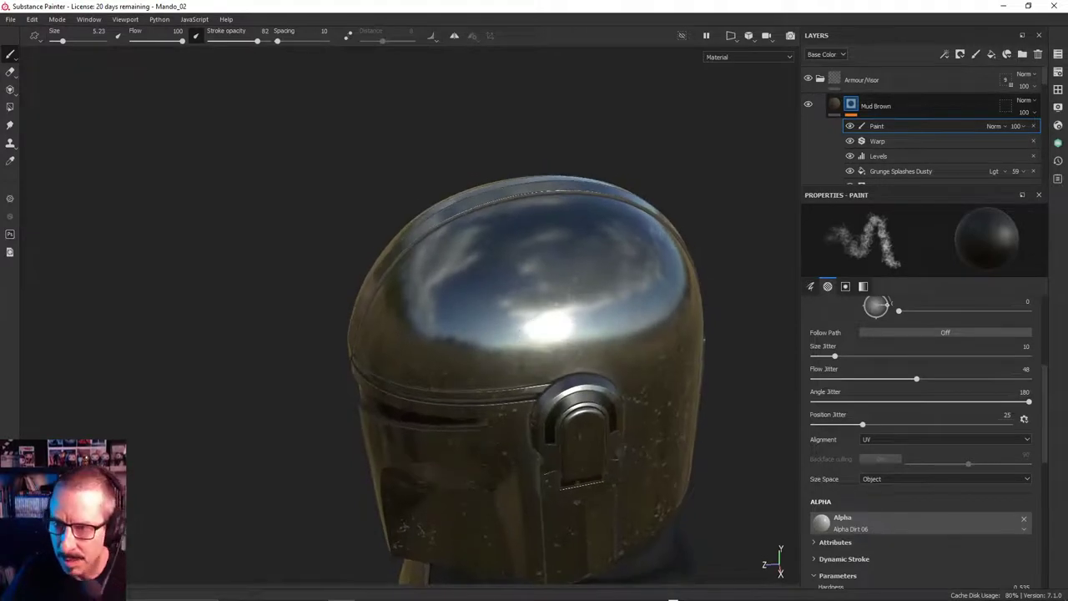
Set the Mud Brown mask's Levels input black point to 0.441 and white point to 0.767, and hide the Warp filter
left_click(851, 107, "alt")
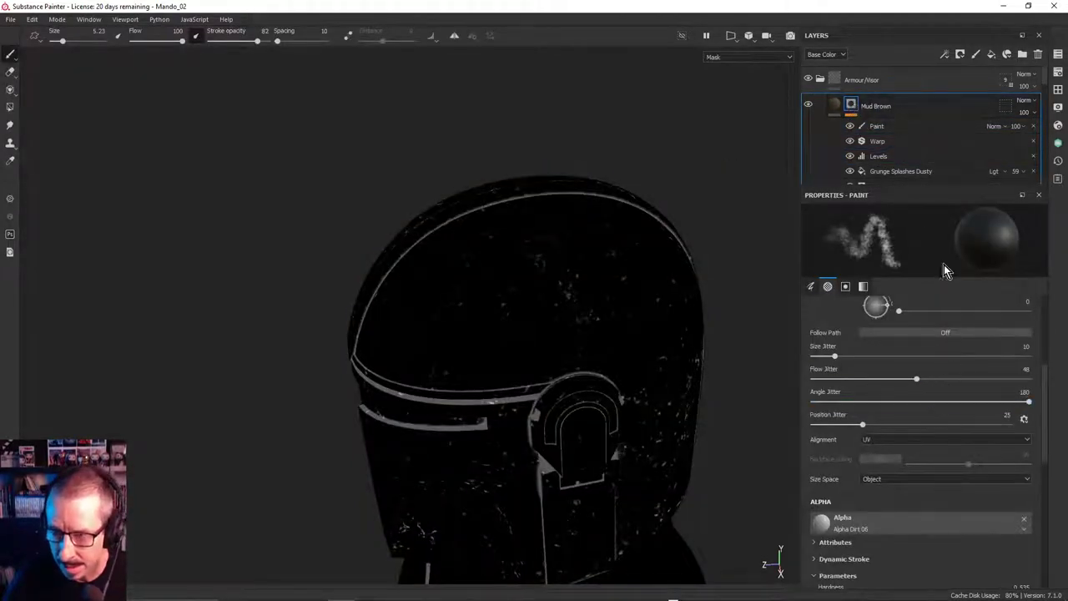
left_click(879, 156)
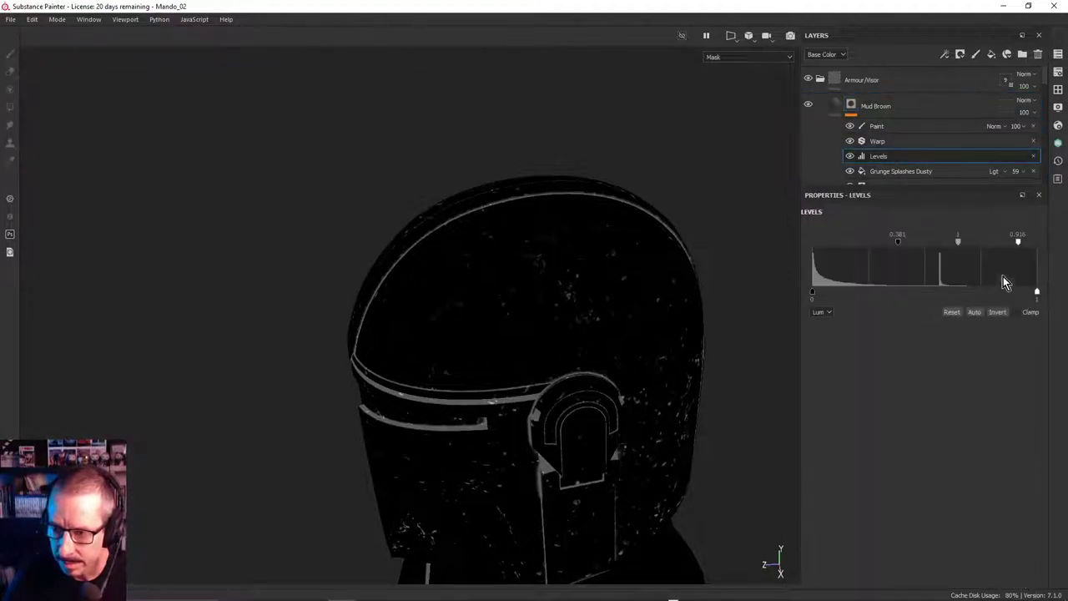
mouse_move(901, 244)
left_mouse_down()
mouse_move(924, 250)
mouse_move(910, 248)
left_mouse_up()
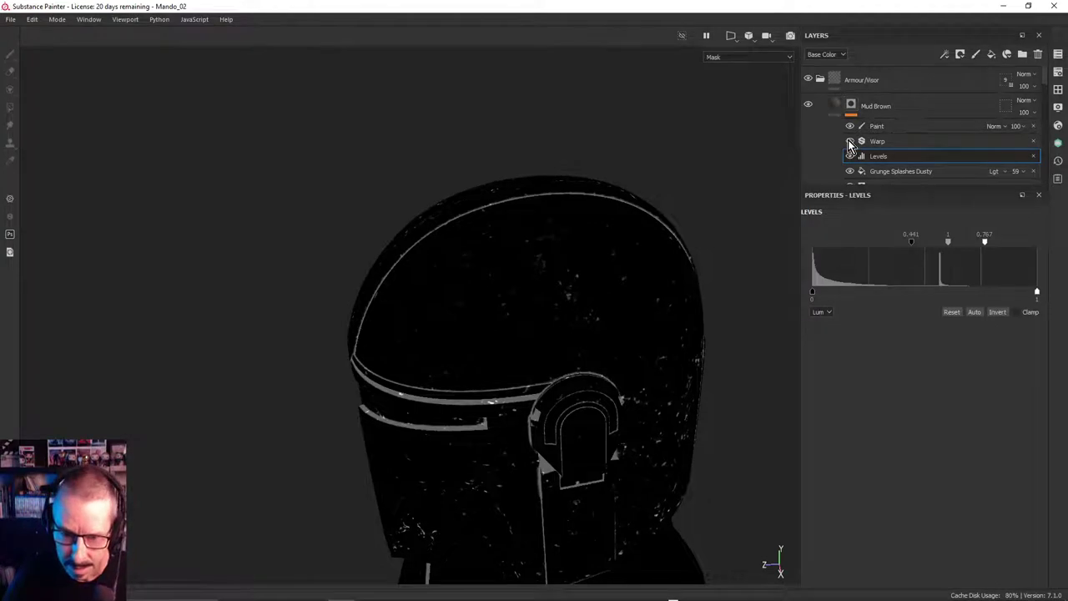
scroll(470, 290, "up", 3)
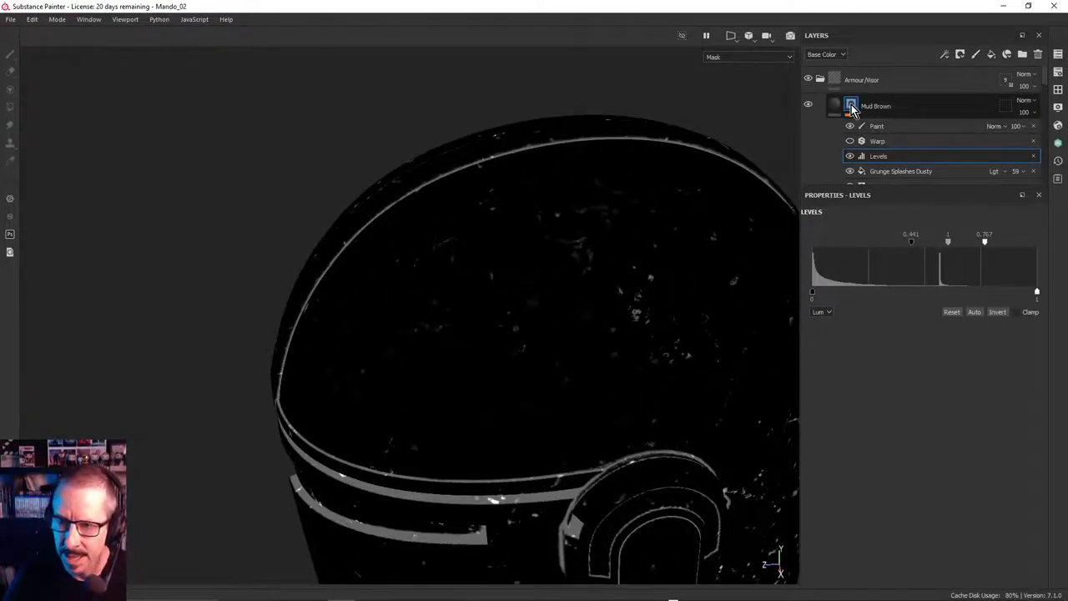
Paint out the splash cluster on the helmet's lower cheek in black on the Paint effect, working in material view
left_click(877, 126)
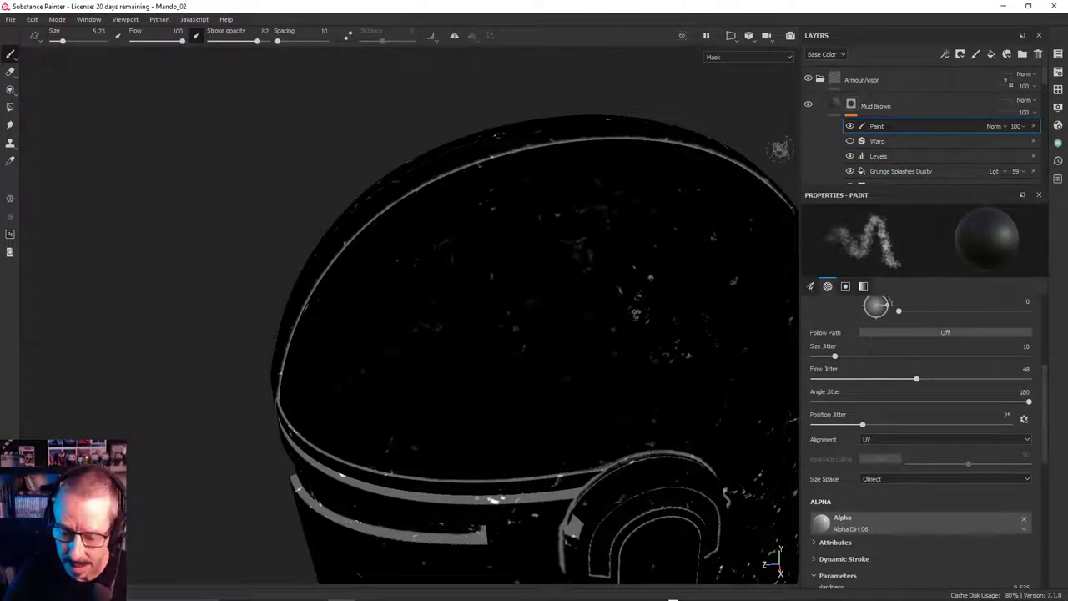
key("m")
mouse_move(494, 291)
left_mouse_down("alt")
mouse_move(477, 328)
mouse_move(359, 282)
mouse_move(460, 346)
mouse_move(364, 281)
mouse_move(393, 209)
mouse_move(489, 263)
mouse_move(575, 247)
left_mouse_up("alt")
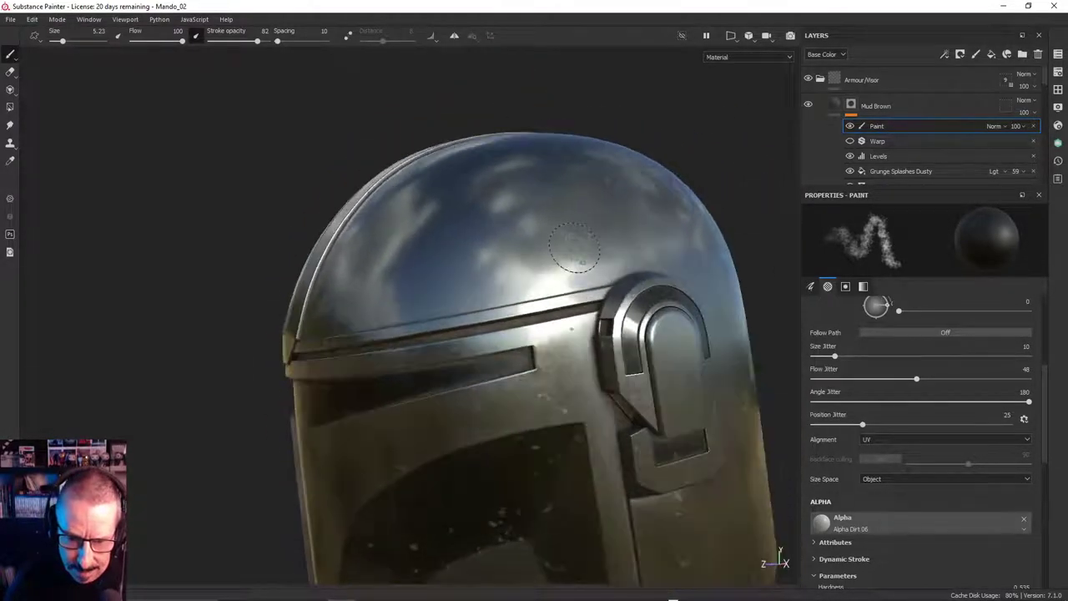
mouse_move(507, 392)
left_mouse_down("alt")
mouse_move(537, 191)
mouse_move(553, 358)
mouse_move(539, 283)
left_mouse_up("alt")
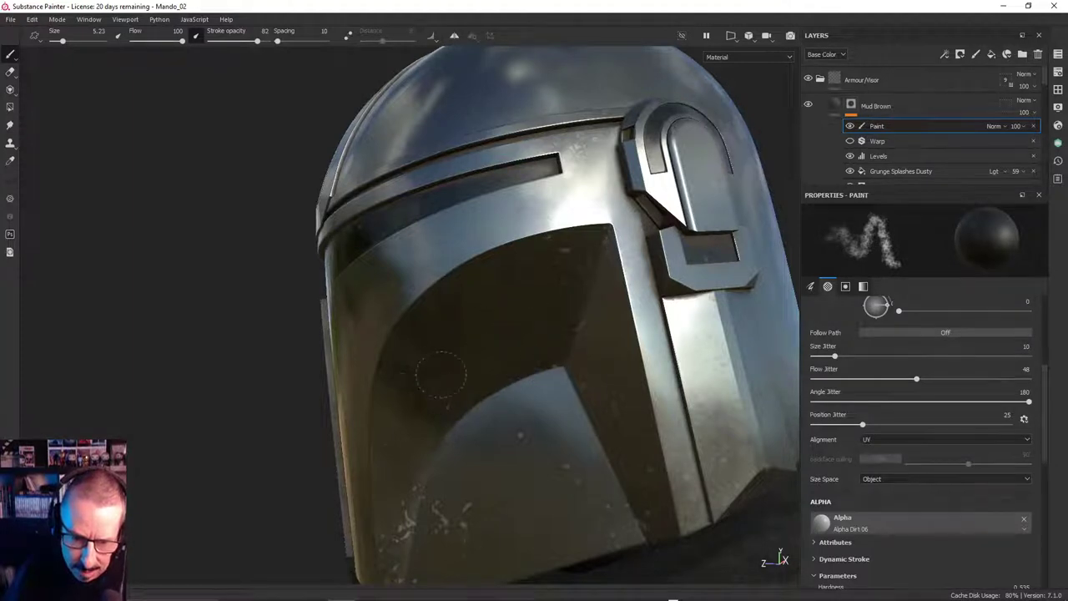
left_click(402, 519)
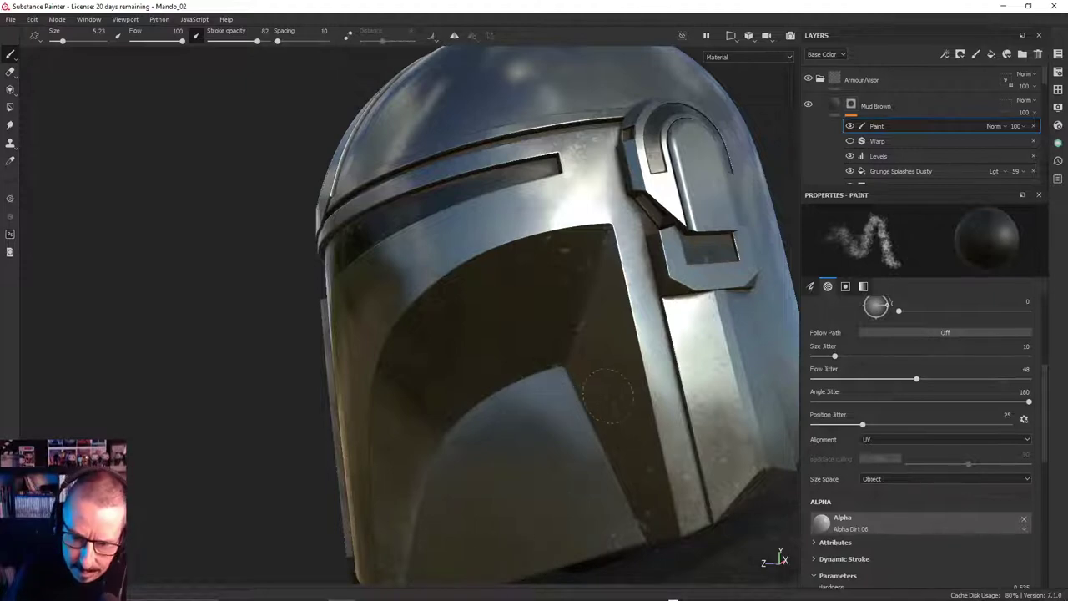
mouse_move(636, 505)
left_mouse_down("alt")
mouse_move(567, 215)
mouse_move(624, 199)
mouse_move(672, 212)
mouse_move(625, 323)
mouse_move(563, 350)
mouse_move(596, 340)
left_mouse_up("alt")
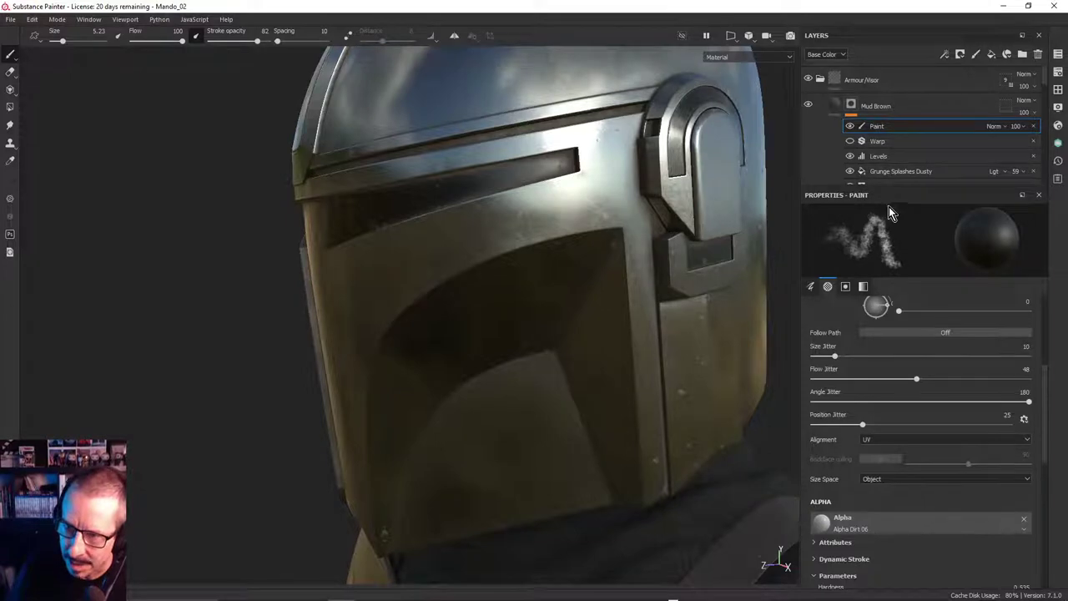
Paint out the small splashes on the helmet's side panel and cheek edge below the ear piece
mouse_move(543, 298)
left_mouse_down("alt")
mouse_move(473, 363)
mouse_move(503, 353)
mouse_move(441, 353)
mouse_move(496, 362)
mouse_move(496, 381)
left_mouse_up("alt")
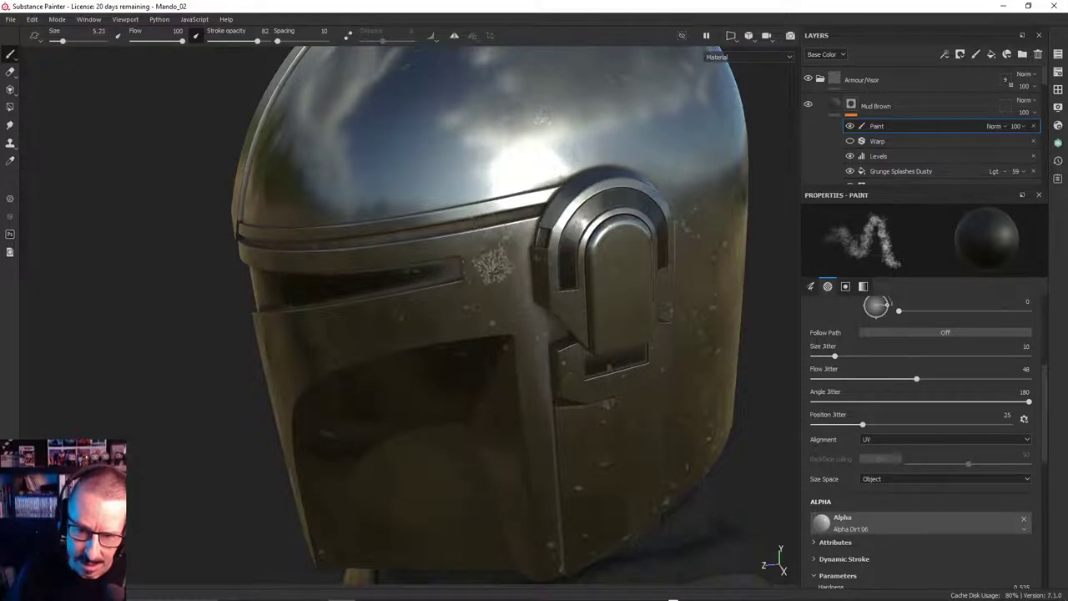
left_click_drag(493, 264, 508, 280, "alt")
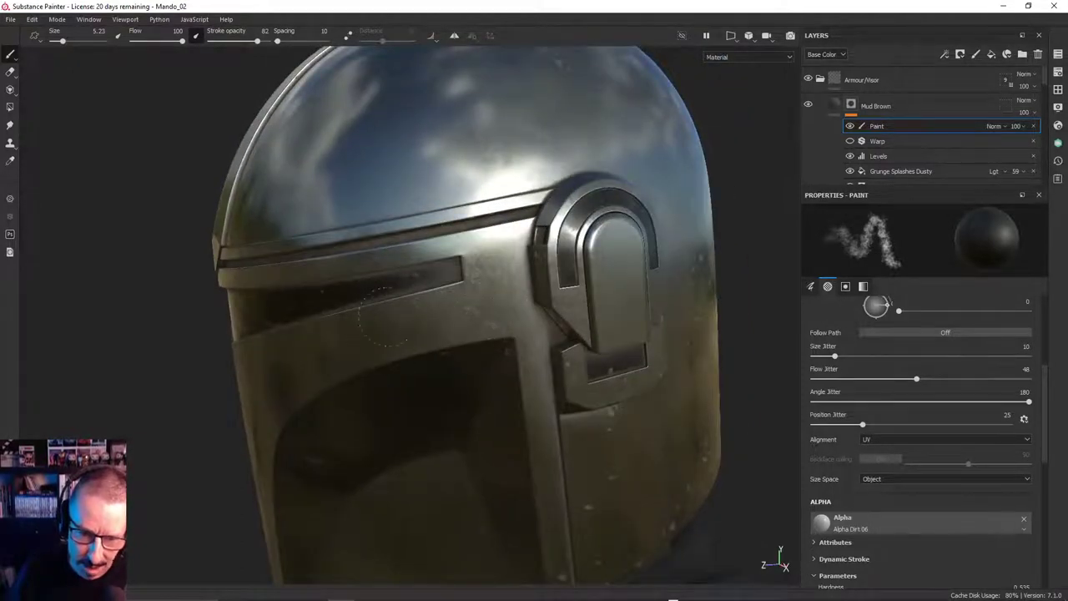
left_click_drag(440, 325, 472, 327, "alt")
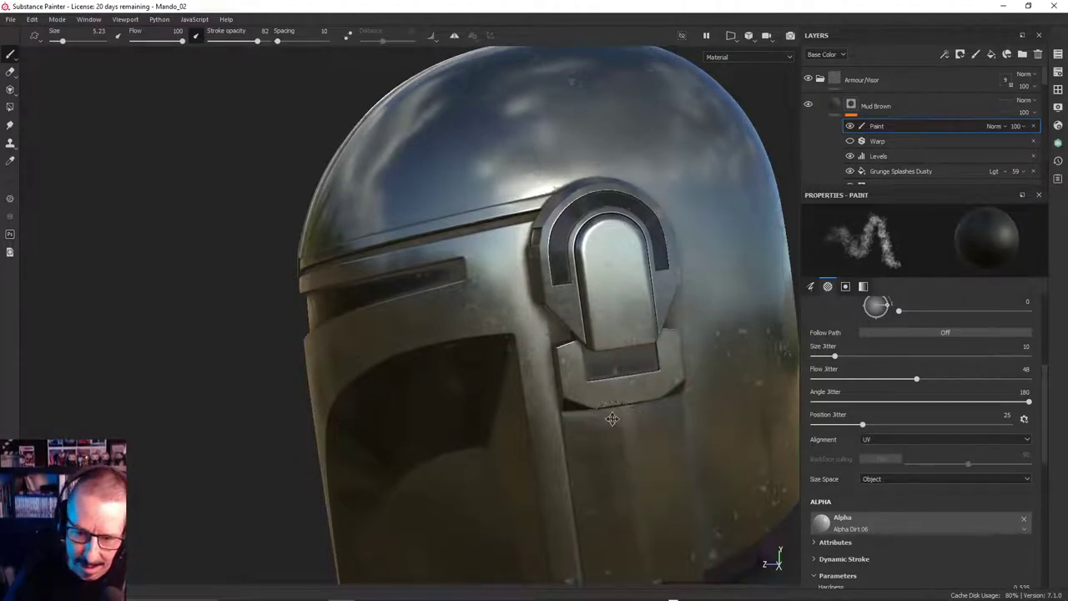
left_click_drag(602, 397, 595, 326, "alt")
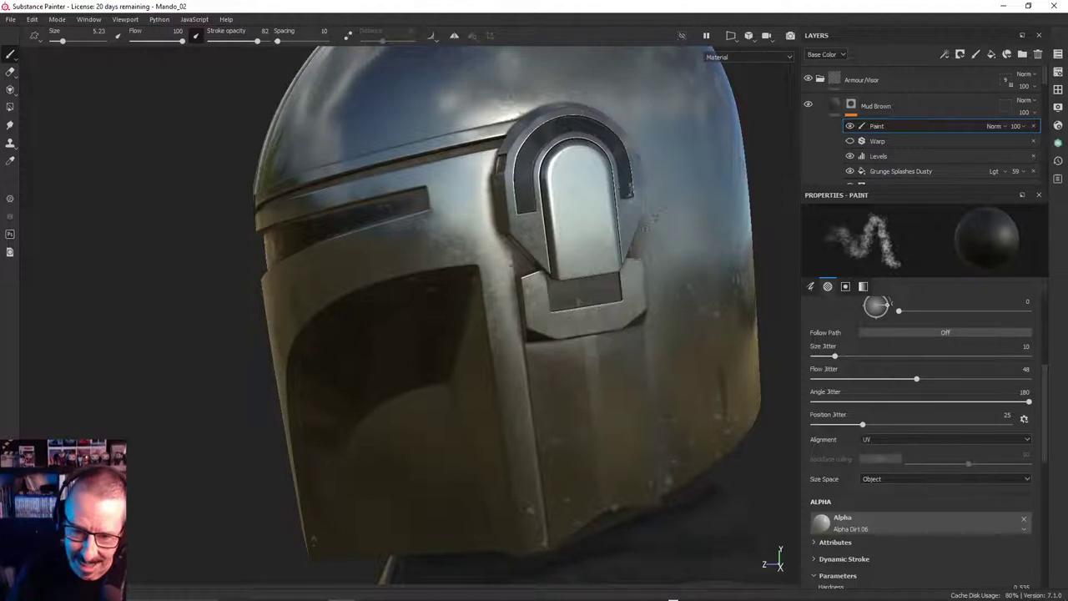
left_click_drag(584, 302, 579, 285, "alt")
left_click_drag(585, 437, 545, 524, "alt")
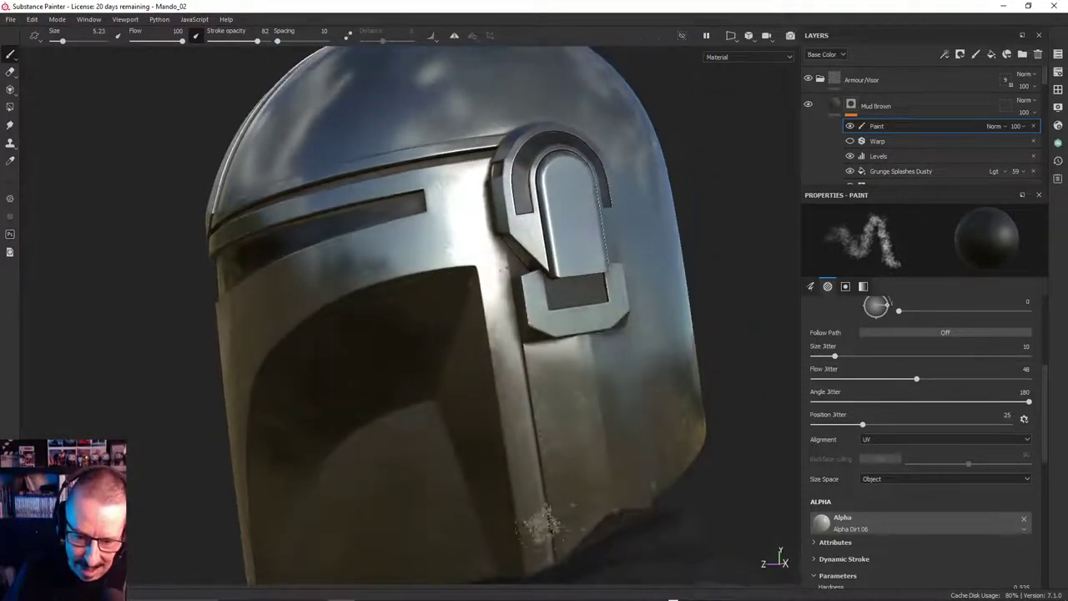
left_click(578, 481)
left_click_drag(579, 481, 572, 506, "alt")
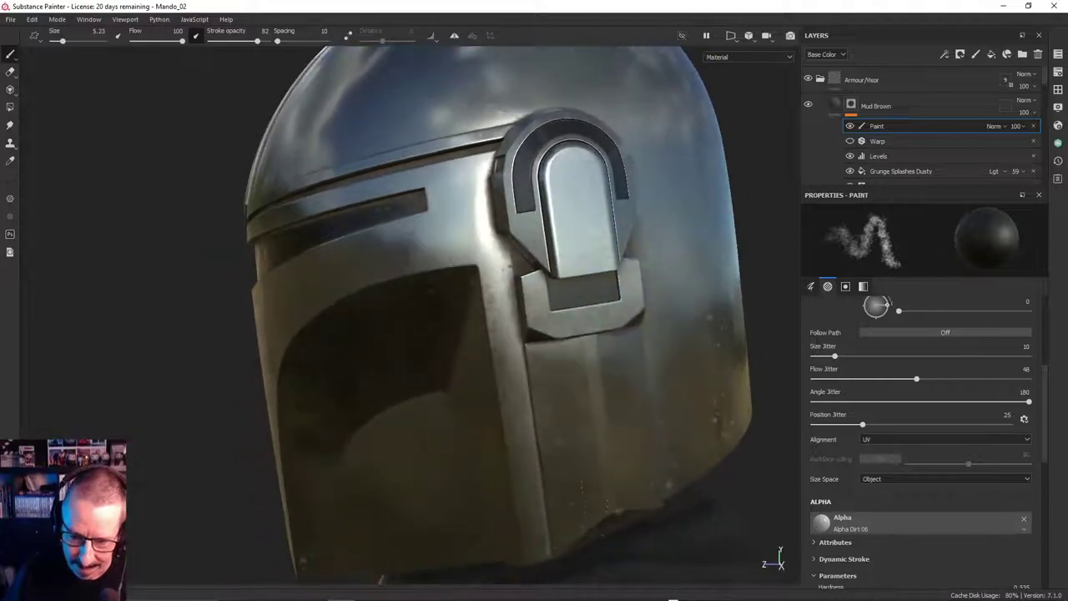
mouse_move(555, 447)
left_mouse_down("alt")
mouse_move(286, 435)
mouse_move(421, 371)
left_mouse_up("alt")
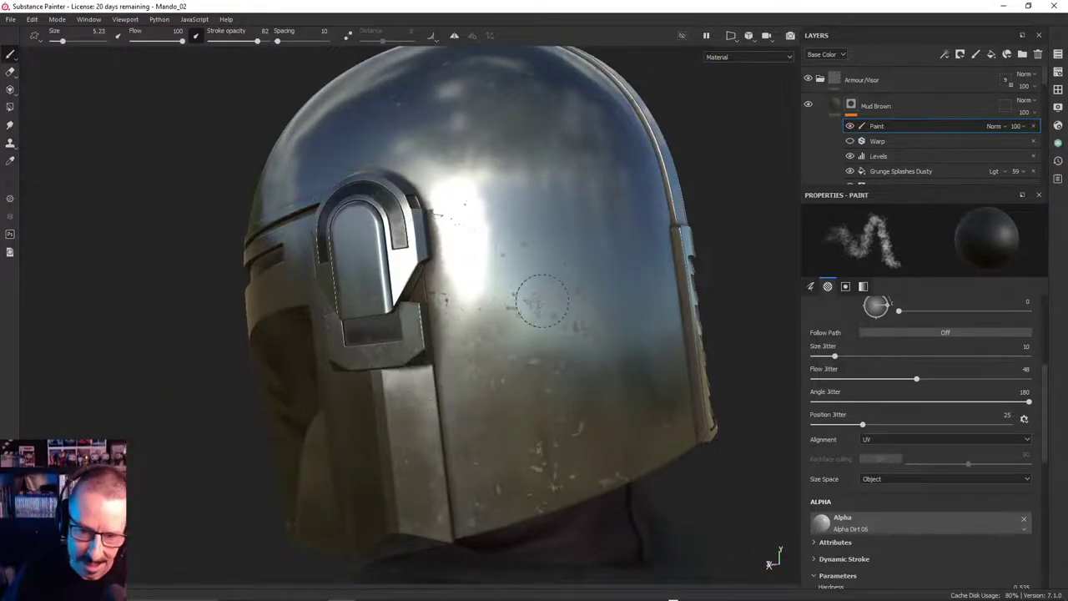
Set the brush size to 0.31 and touch up the curved splash on the helmet's rear side panel
left_click_drag(544, 300, 519, 281, "alt")
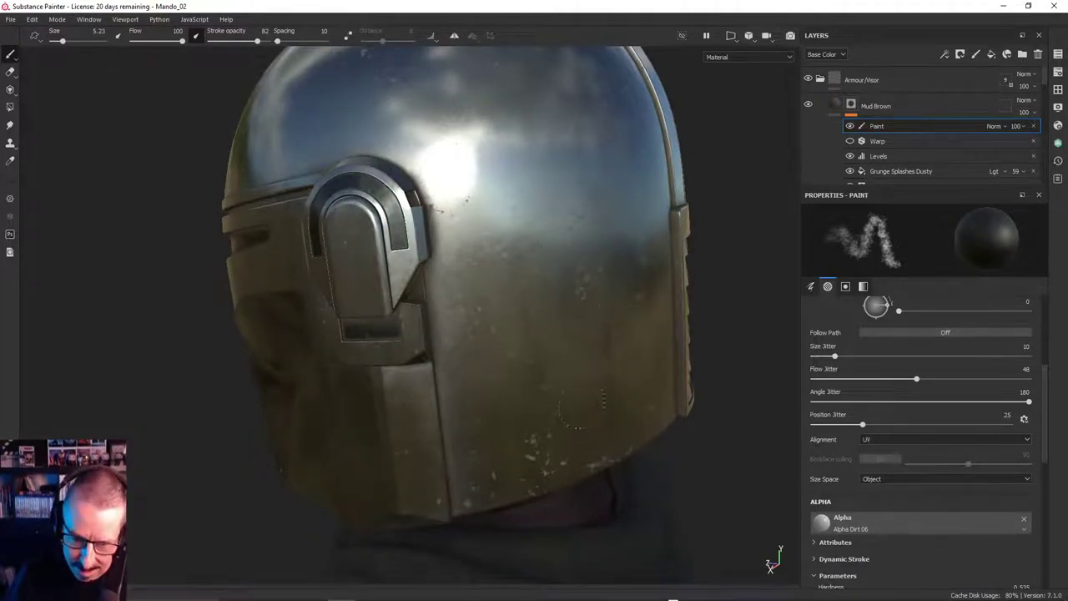
mouse_move(570, 343)
left_mouse_down("alt")
mouse_move(567, 334)
mouse_move(587, 343)
mouse_move(576, 323)
left_mouse_up("alt")
right_click_drag(565, 307, 708, 222, "alt")
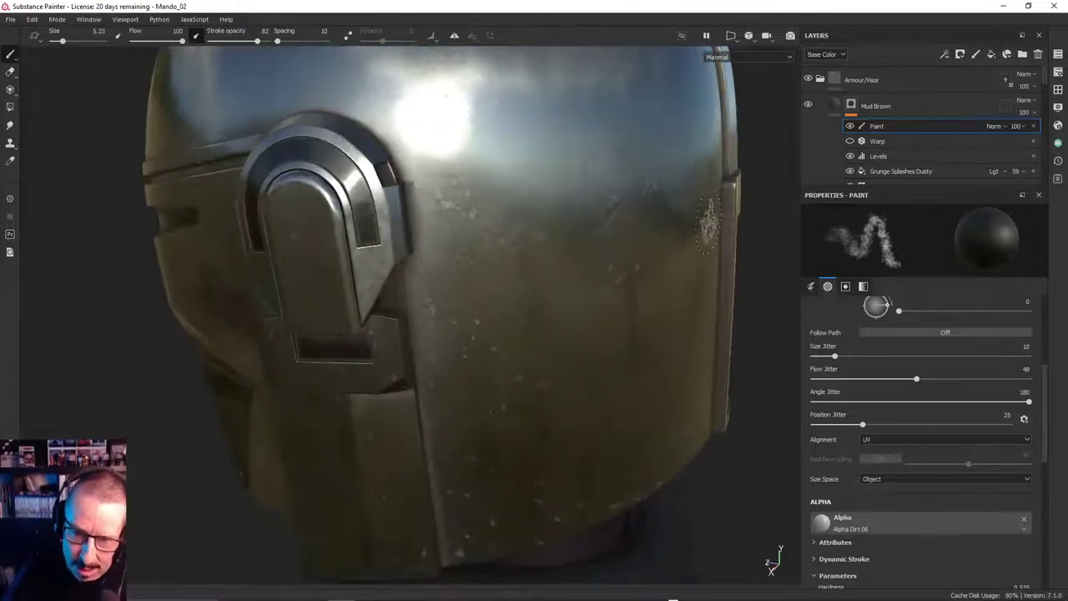
left_click_drag(709, 222, 558, 293, "alt")
mouse_move(559, 293)
right_mouse_down("alt")
mouse_move(691, 267)
mouse_move(755, 271)
right_mouse_up("alt")
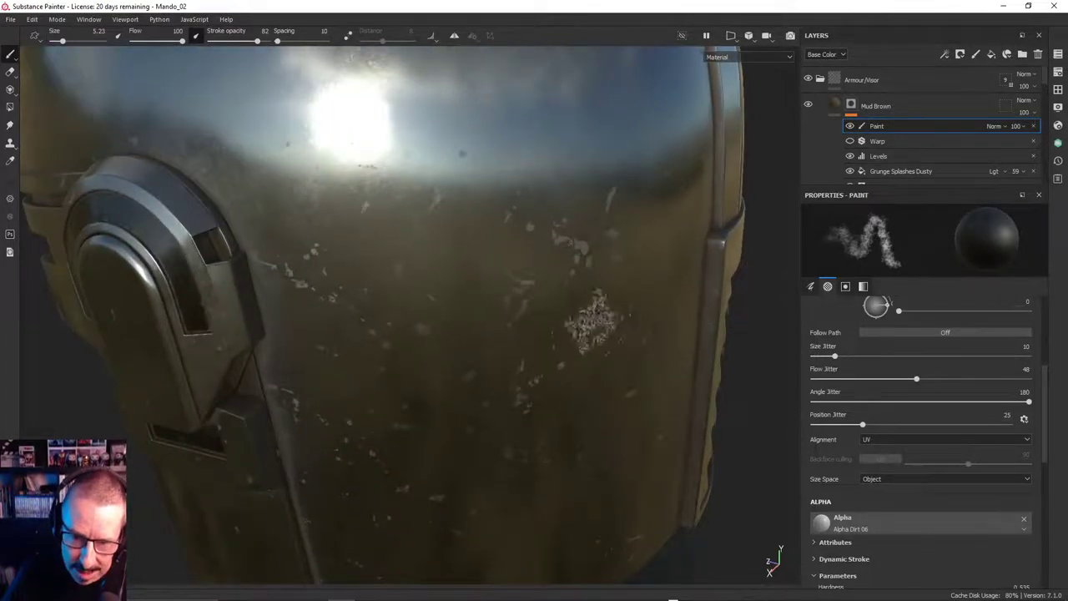
mouse_move(543, 293)
left_mouse_down("alt")
mouse_move(552, 279)
mouse_move(524, 297)
left_mouse_up("alt")
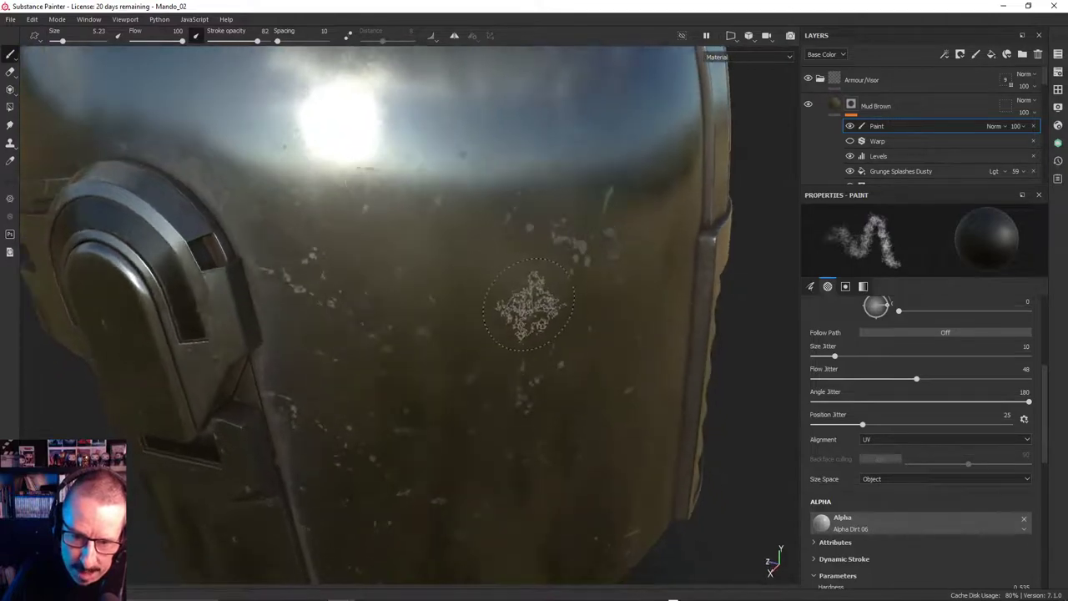
right_click_drag(532, 305, 723, 252, "alt")
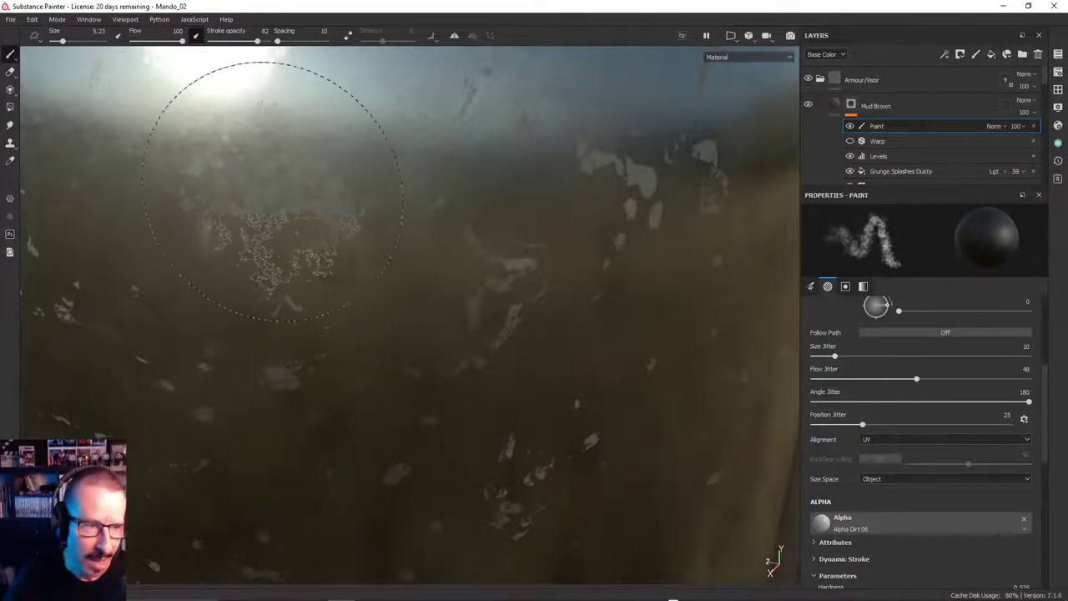
right_click_drag(497, 313, 511, 287, "ctrl")
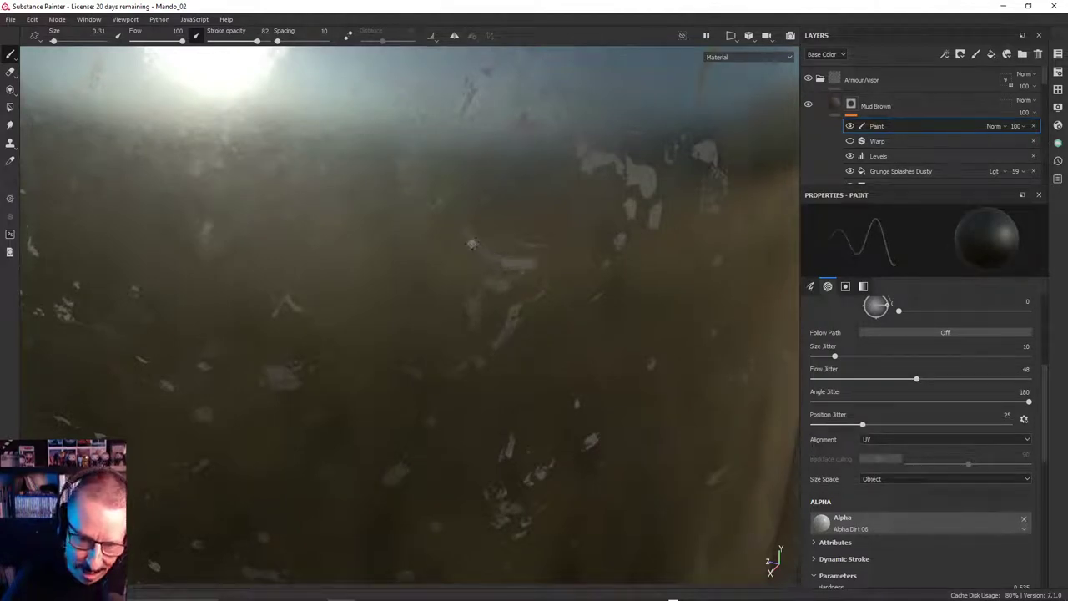
left_click_drag(473, 243, 465, 235)
right_click_drag(462, 351, 361, 316, "alt")
right_click_drag(403, 365, 340, 326, "alt")
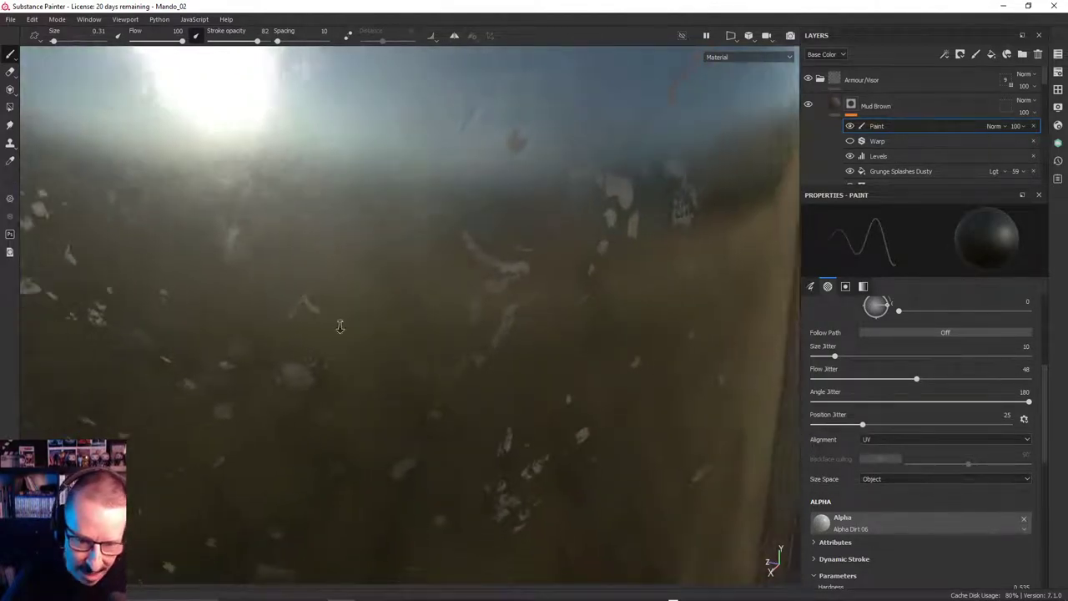
left_click_drag(340, 325, 409, 408, "alt")
left_click_drag(396, 464, 507, 431, "alt")
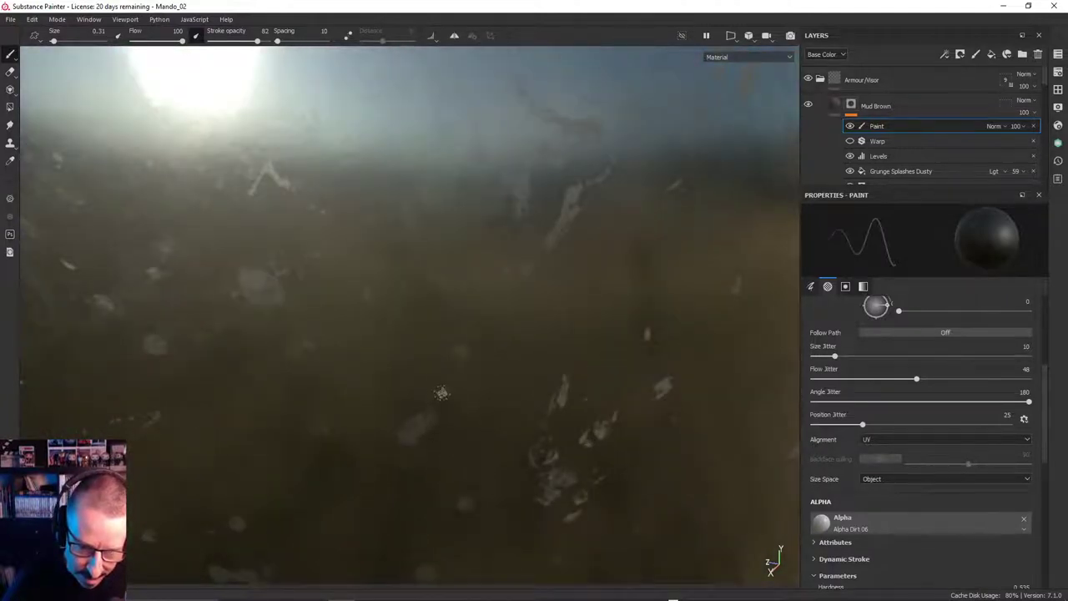
left_click_drag(523, 336, 398, 365, "alt")
Set the brush size to 5.23 and paint out the splash clusters on the side panel behind the ear piece
mouse_move(448, 350)
right_mouse_down("ctrl")
mouse_move(509, 352)
mouse_move(340, 331)
mouse_move(326, 345)
mouse_move(297, 302)
right_mouse_up("ctrl")
middle_click_drag(298, 302, 393, 284, "alt")
mouse_move(469, 288)
right_mouse_down("ctrl")
mouse_move(426, 288)
mouse_move(489, 286)
right_mouse_up("ctrl")
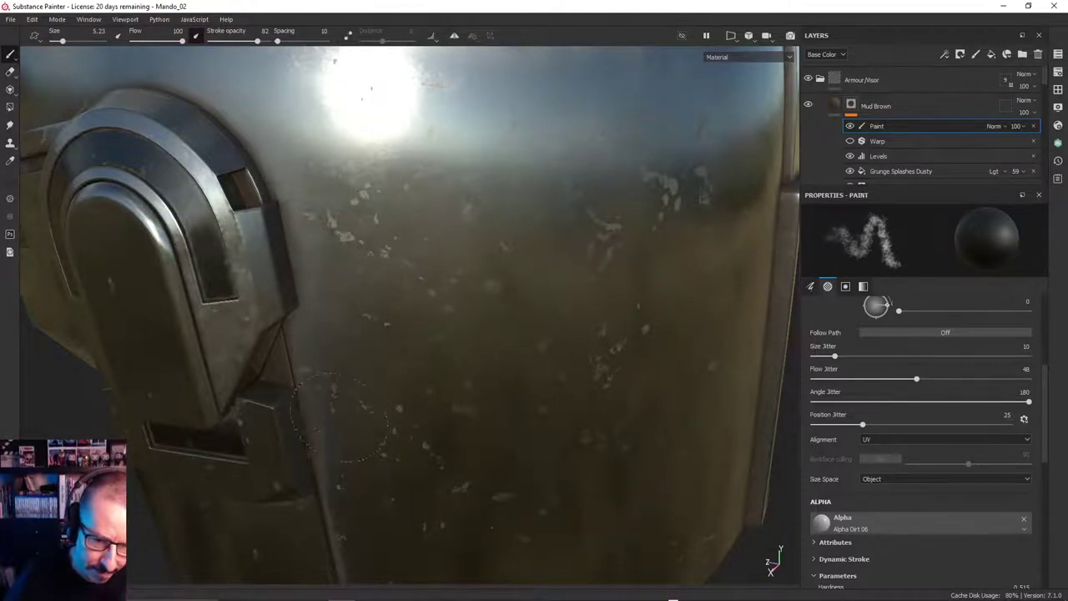
left_click_drag(405, 322, 343, 170)
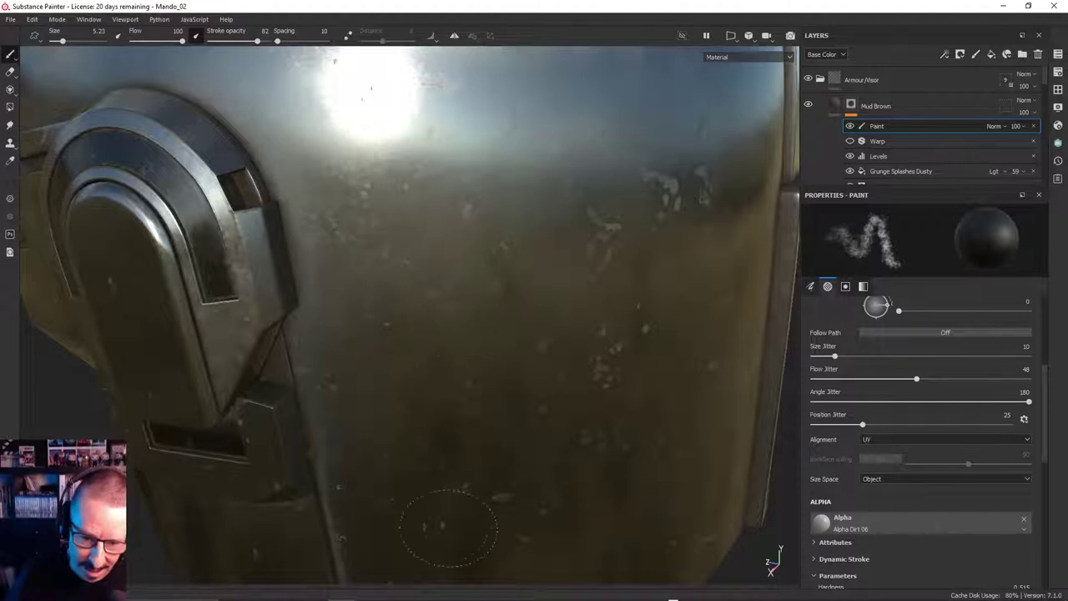
left_click_drag(430, 425, 563, 276, "alt")
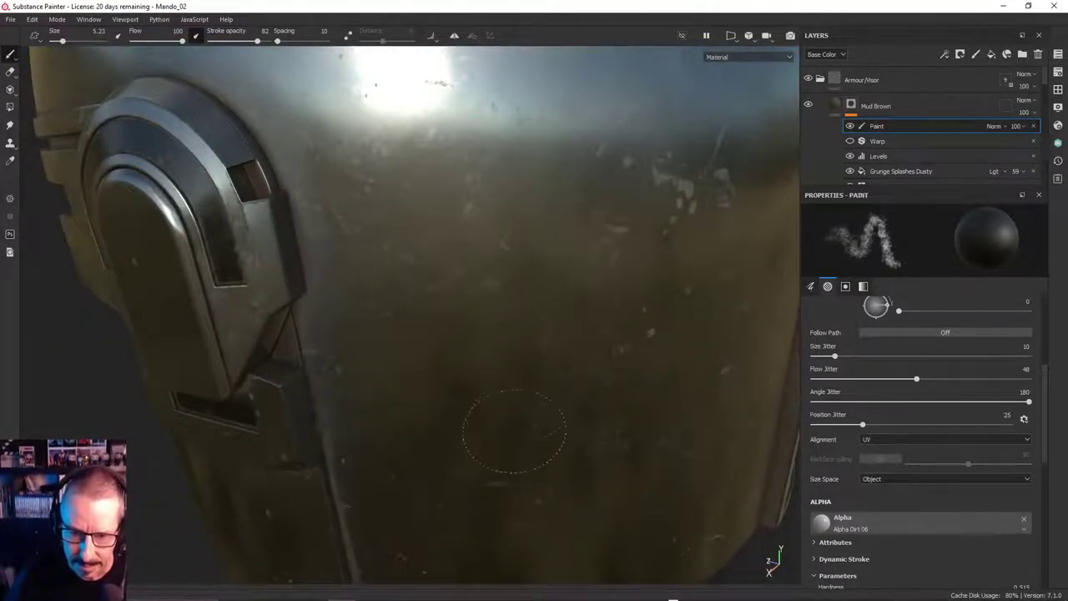
scroll(718, 336, "down", 5)
Frame the helmet in three-quarter view and render it in Iray to examine the mud on the dome and visor
left_click_drag(582, 293, 442, 278, "alt")
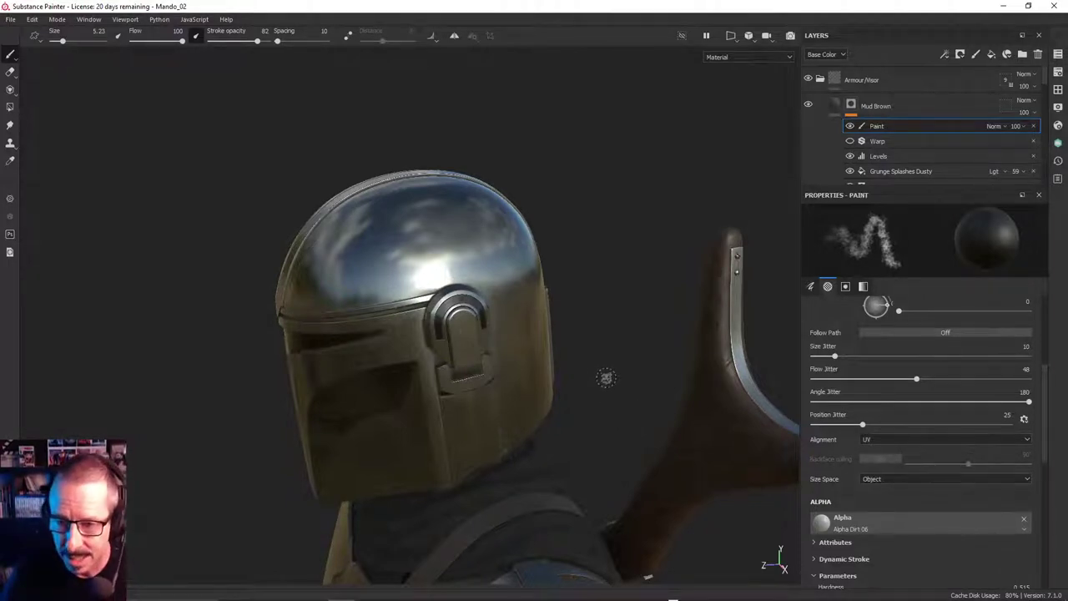
middle_click_drag(593, 378, 560, 334)
left_click_drag(560, 335, 450, 380, "alt")
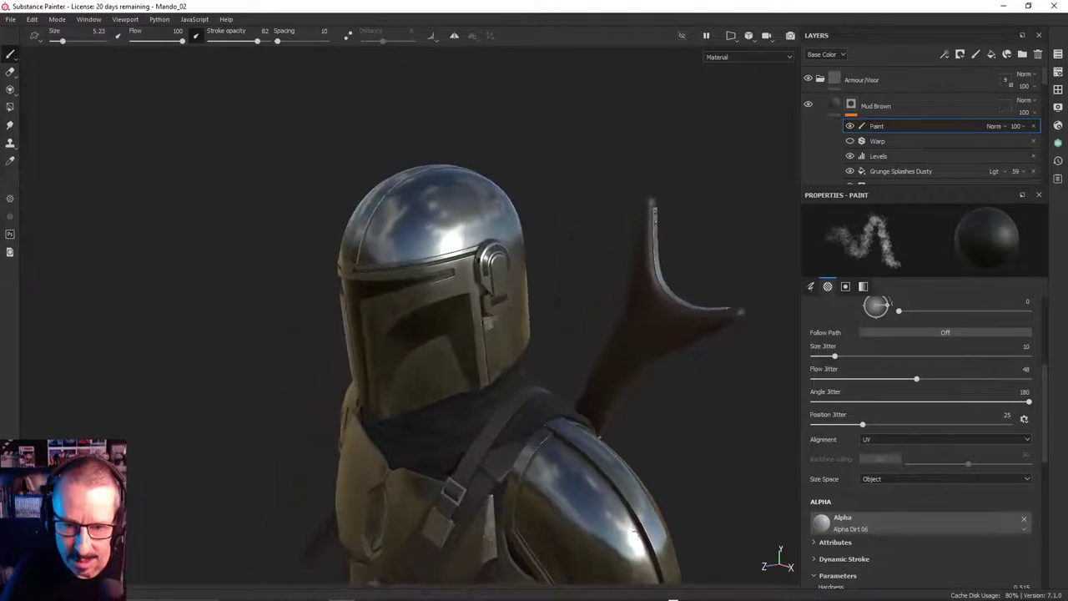
scroll(451, 380, "up", 3)
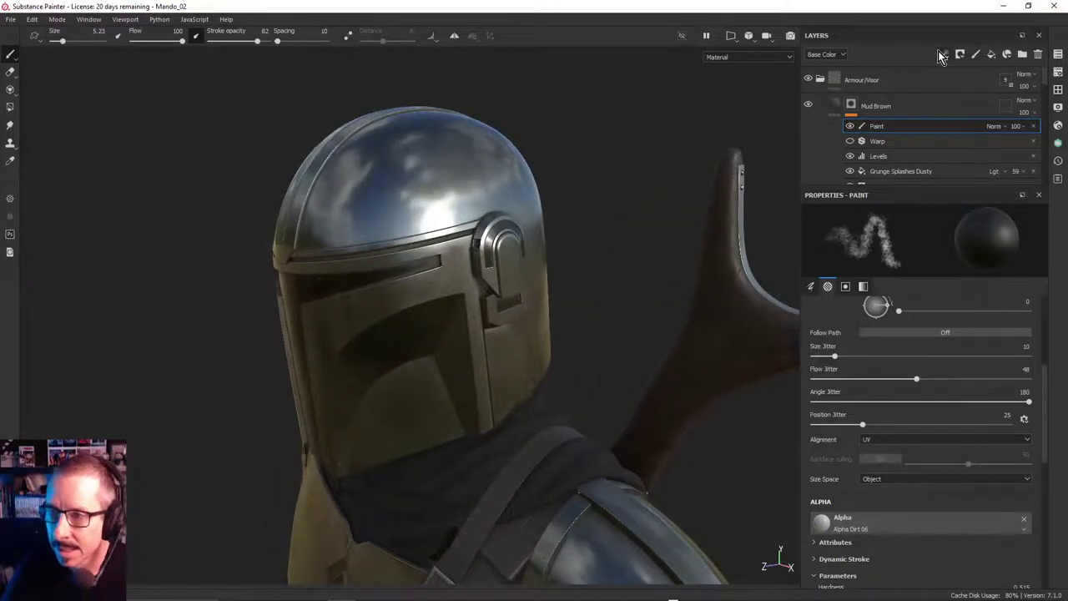
left_click(788, 36)
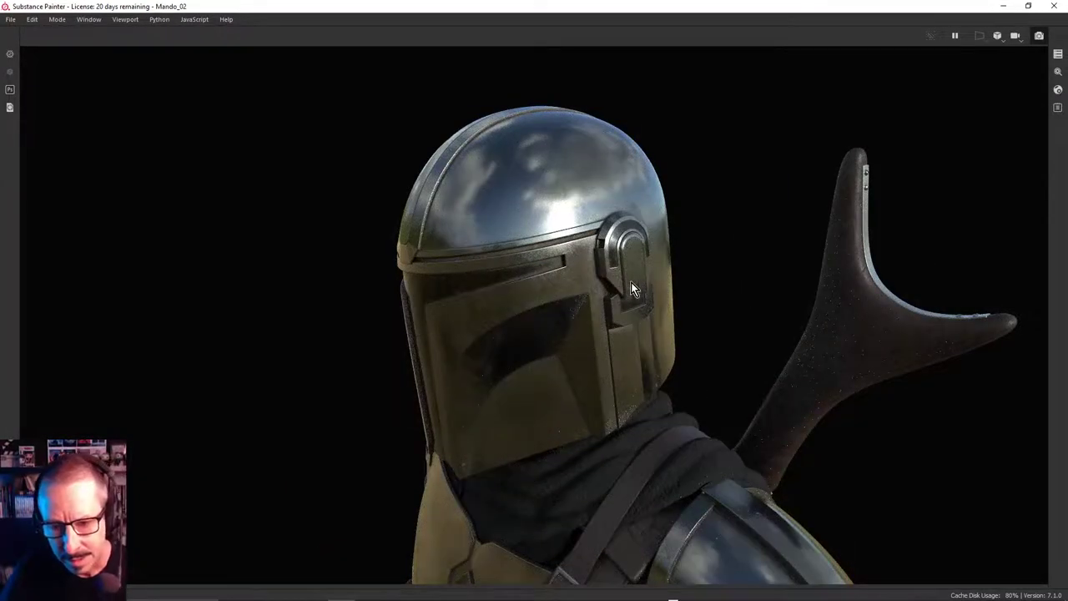
middle_click_drag(566, 273, 519, 272, "alt")
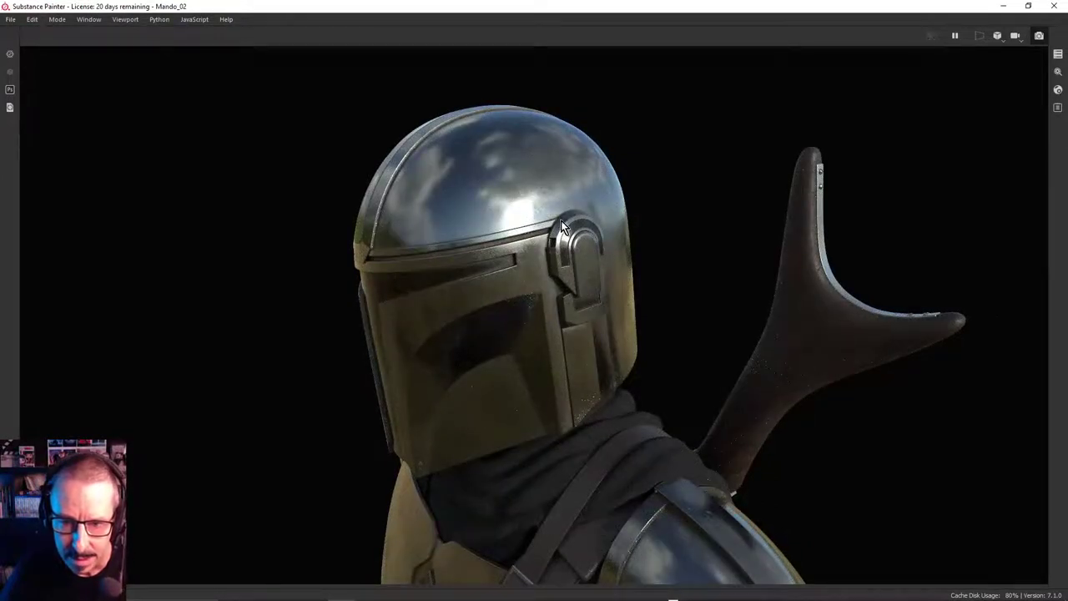
right_click_drag(732, 189, 639, 203, "alt")
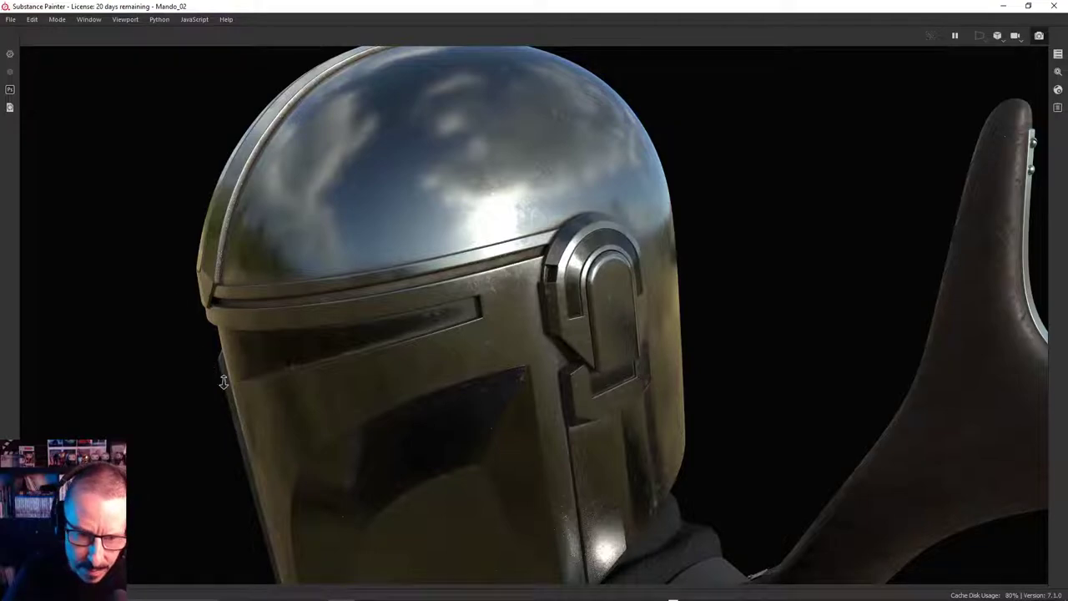
Examine the rendered helmet and shoulder armour from the front and side, rotating the environment lighting
right_click_drag(402, 336, 359, 133, "alt")
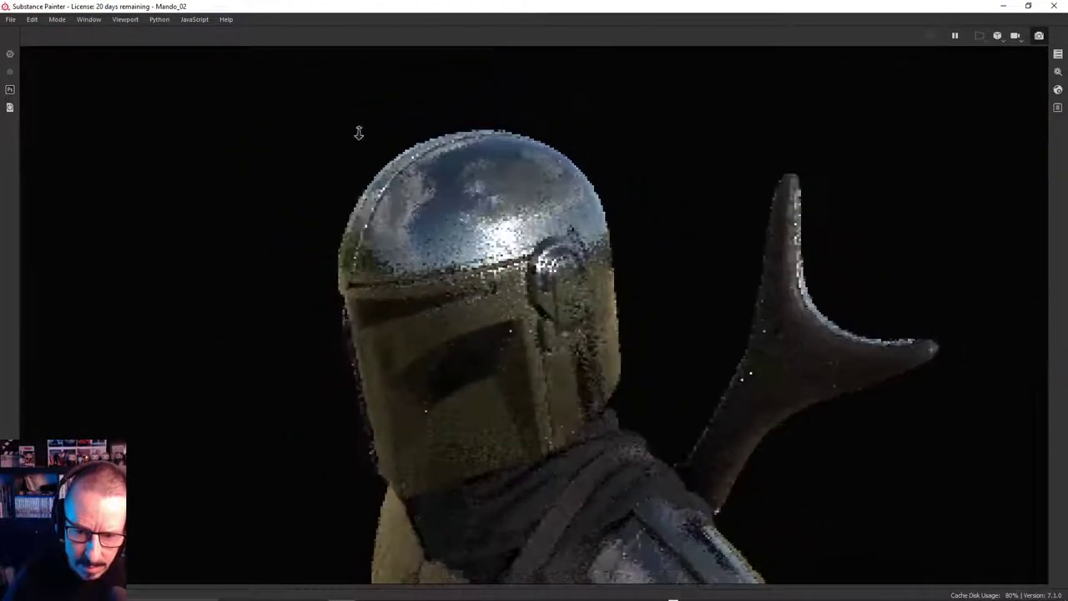
middle_click_drag(543, 315, 564, 205, "alt")
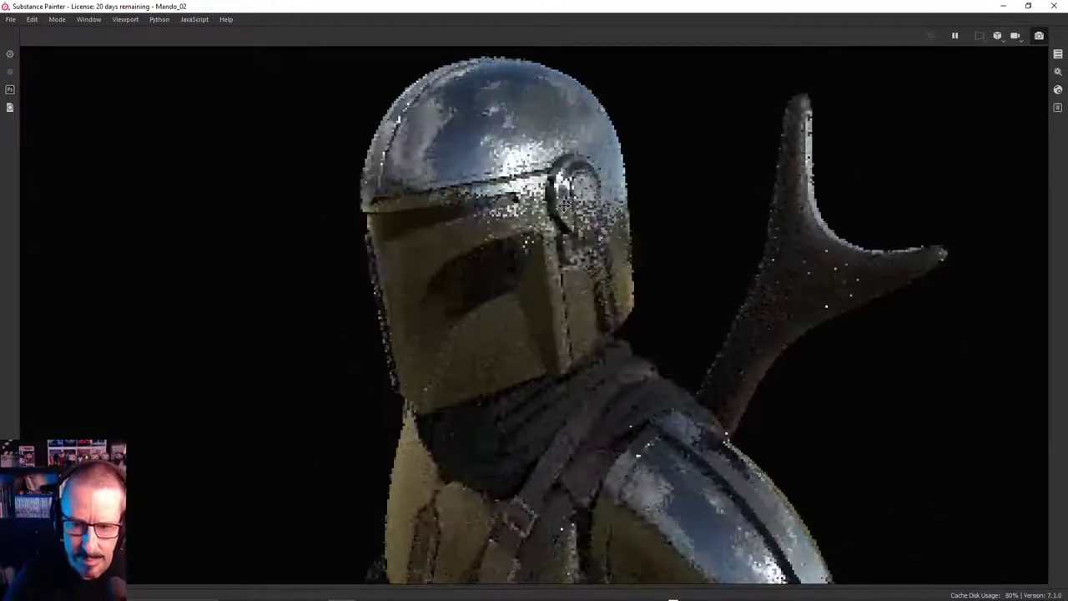
left_click_drag(626, 250, 793, 237, "alt")
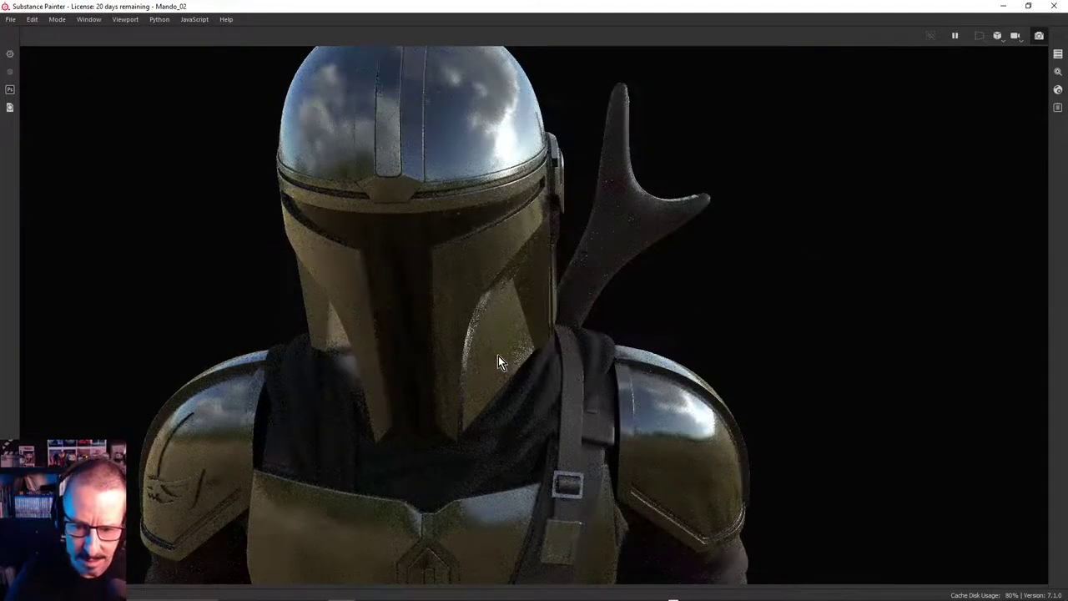
right_click_drag(721, 316, 806, 288, "shift")
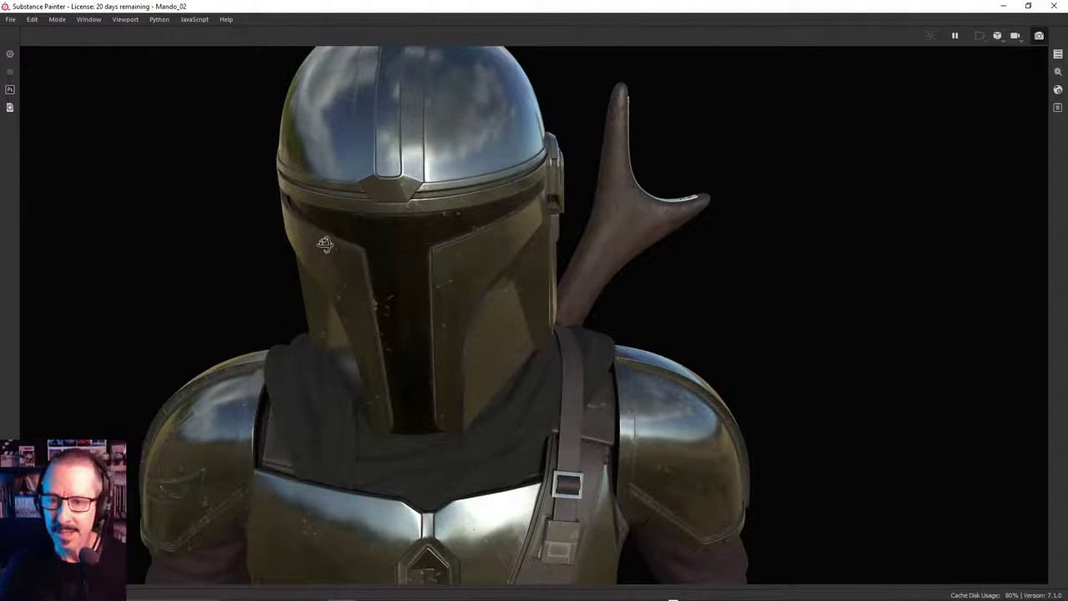
left_click_drag(324, 244, 325, 251, "alt")
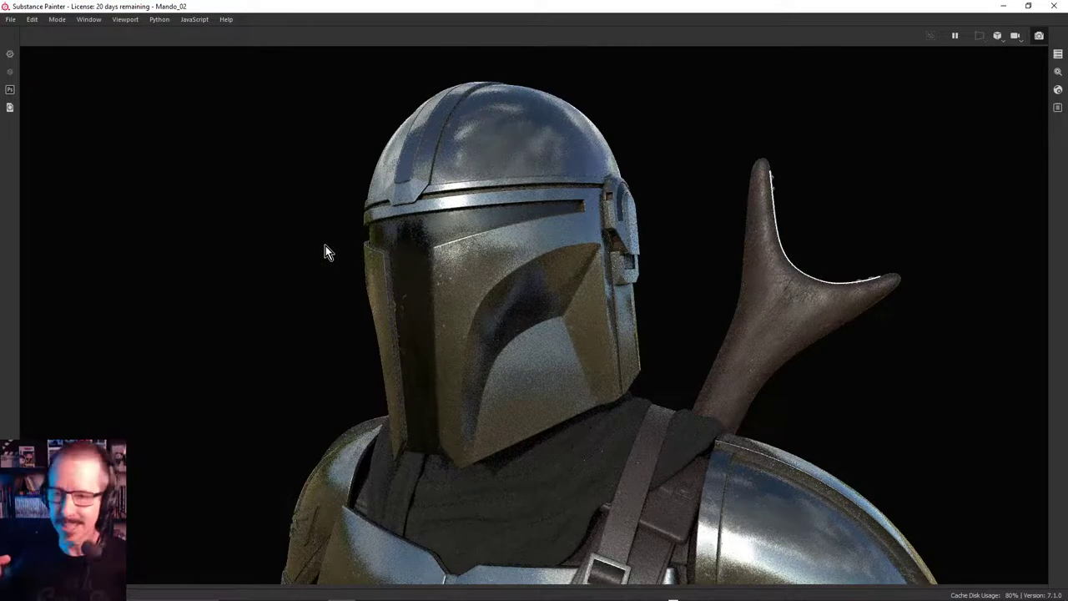